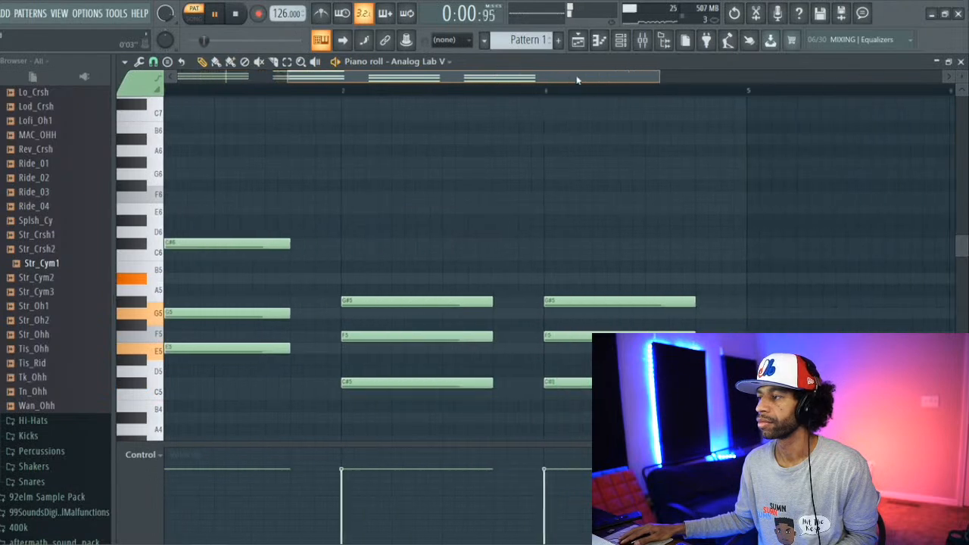
Step: Shorten the G#5 in bar 4 to half a bar, fill the second half with an A#5, and play the pattern
{"action": "key", "text": "space"}
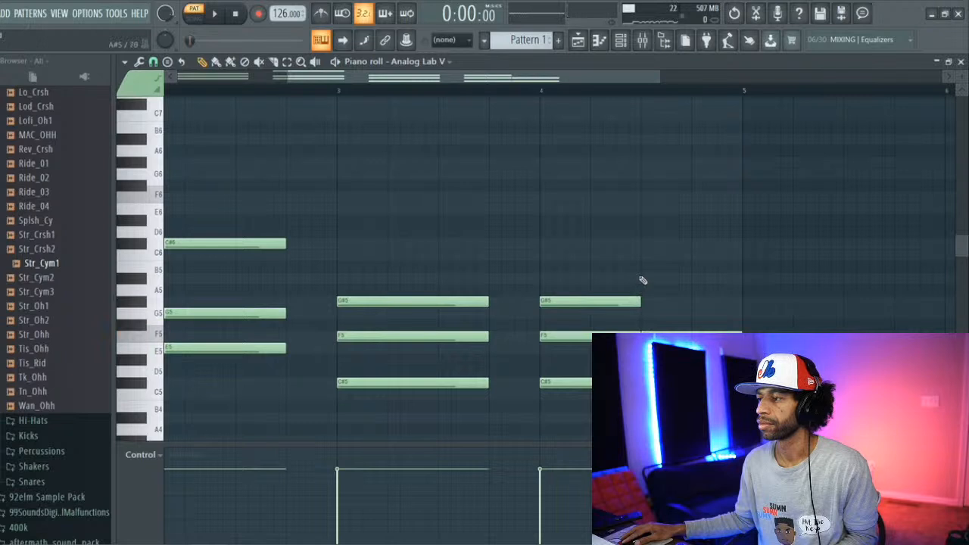
{"action": "key", "text": "space"}
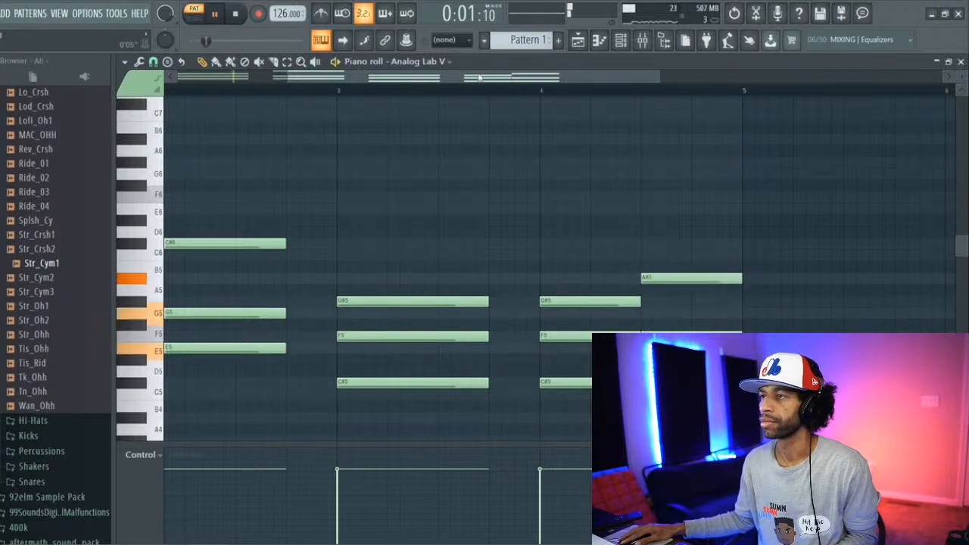
{"action": "left_click_drag", "start_coordinate": [479, 77], "coordinate": [301, 74]}
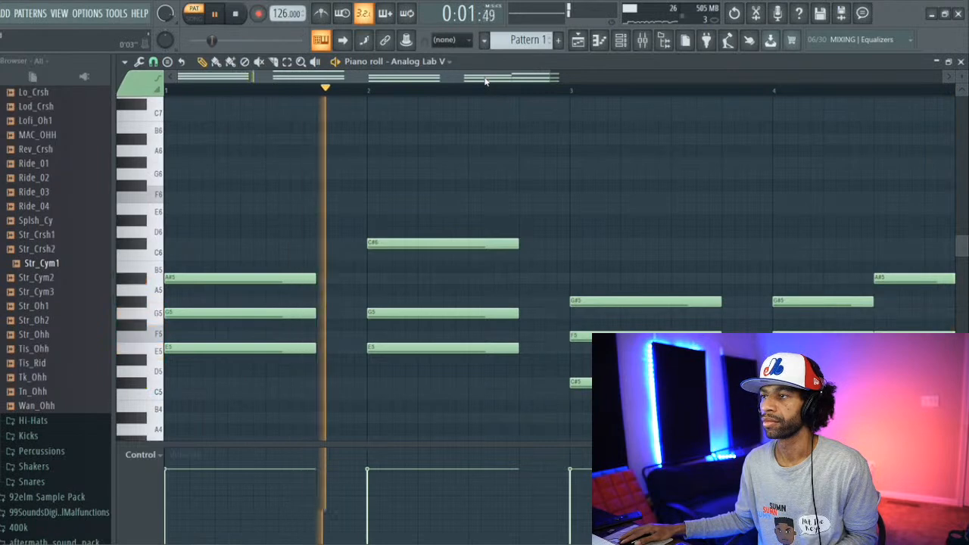
Step: Lengthen the chord notes in bars 1, 2 and 3 to fill their whole bars, auditioning the pattern
{"action": "key", "text": "space"}
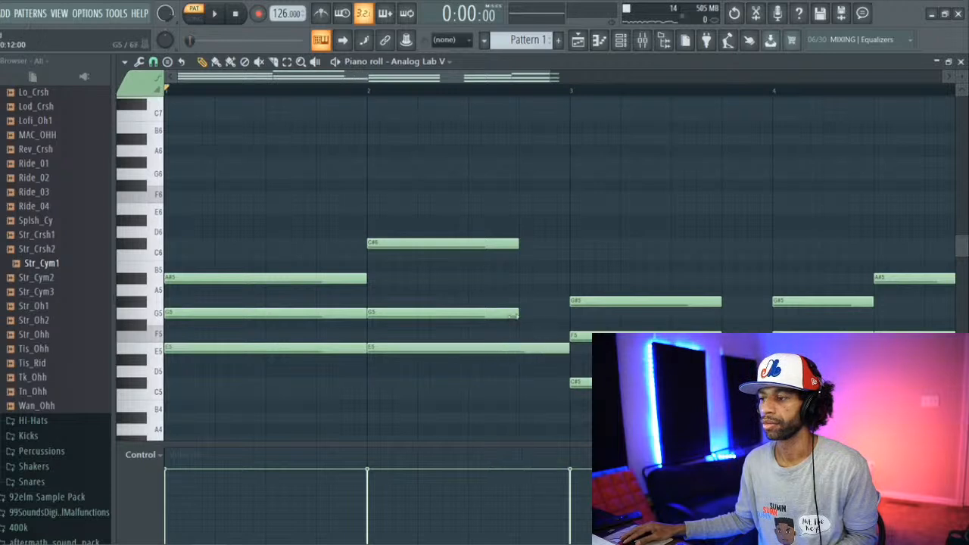
{"action": "key", "text": "space"}
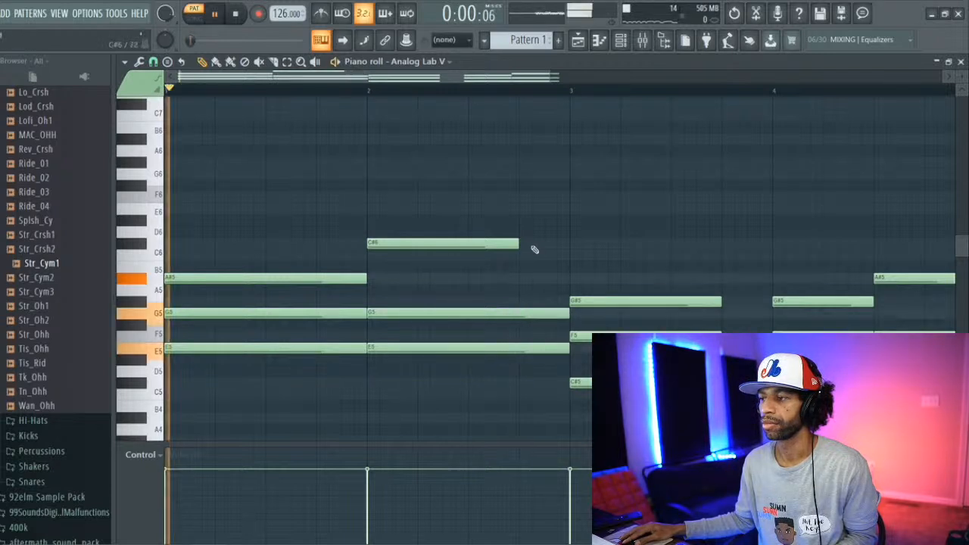
{"action": "left_click_drag", "start_coordinate": [519, 243], "coordinate": [570, 243]}
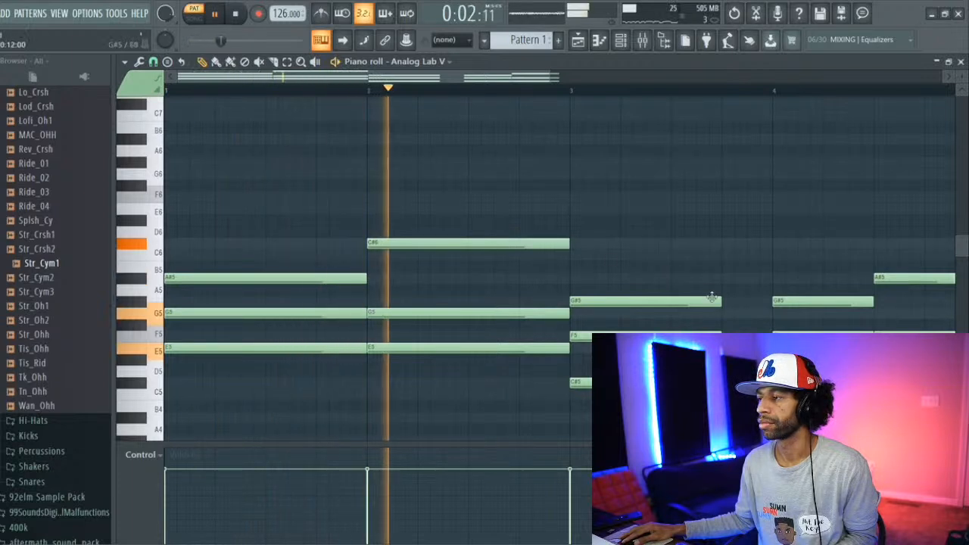
{"action": "left_click_drag", "start_coordinate": [721, 301], "coordinate": [760, 301]}
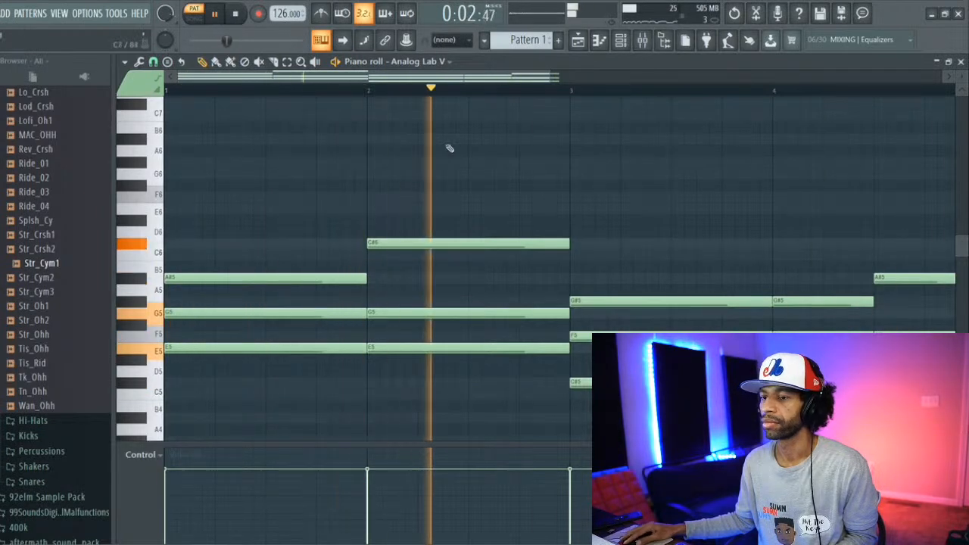
{"action": "key", "text": "space"}
Step: Add one-bar bass notes under the chords, E4 in bars 1 and 2 and C#4 in bar 3, and play them back
{"action": "scroll", "coordinate": [286, 316], "scroll_direction": "down", "scroll_amount": 3}
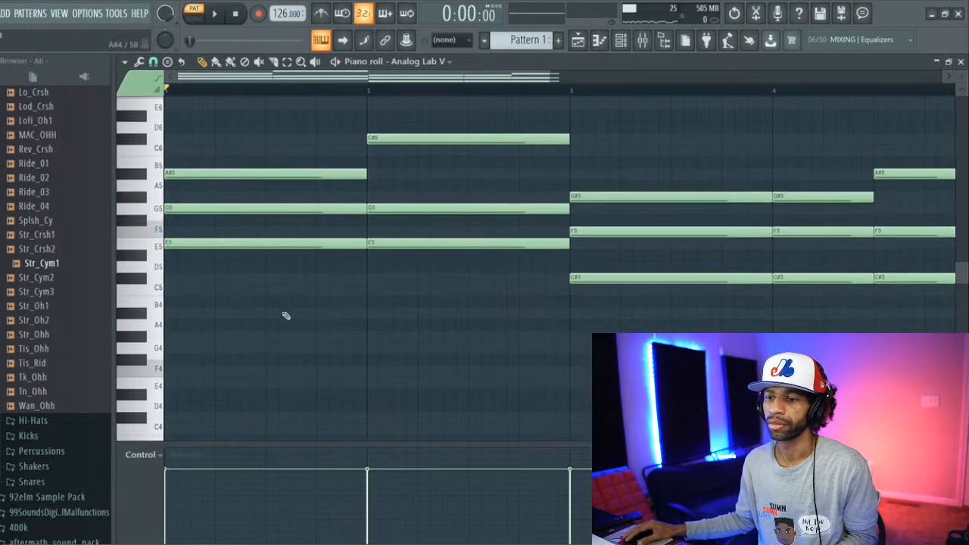
{"action": "left_click", "coordinate": [169, 387]}
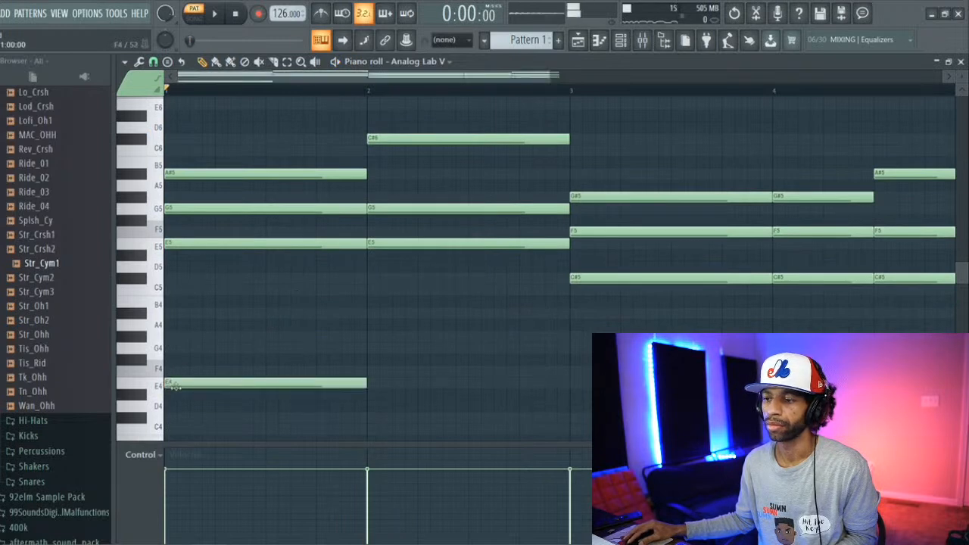
{"action": "left_click", "coordinate": [373, 386]}
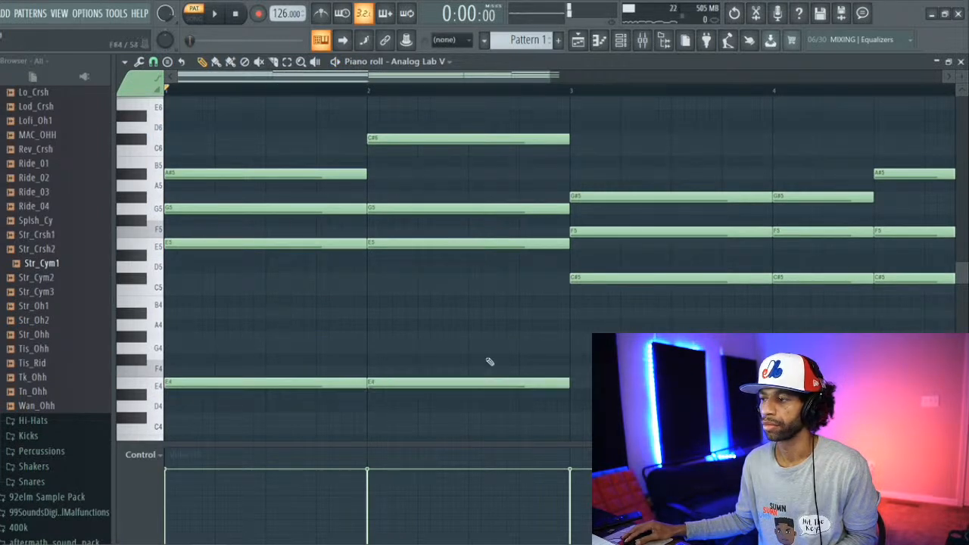
{"action": "key", "text": "space"}
{"action": "left_click", "coordinate": [588, 415]}
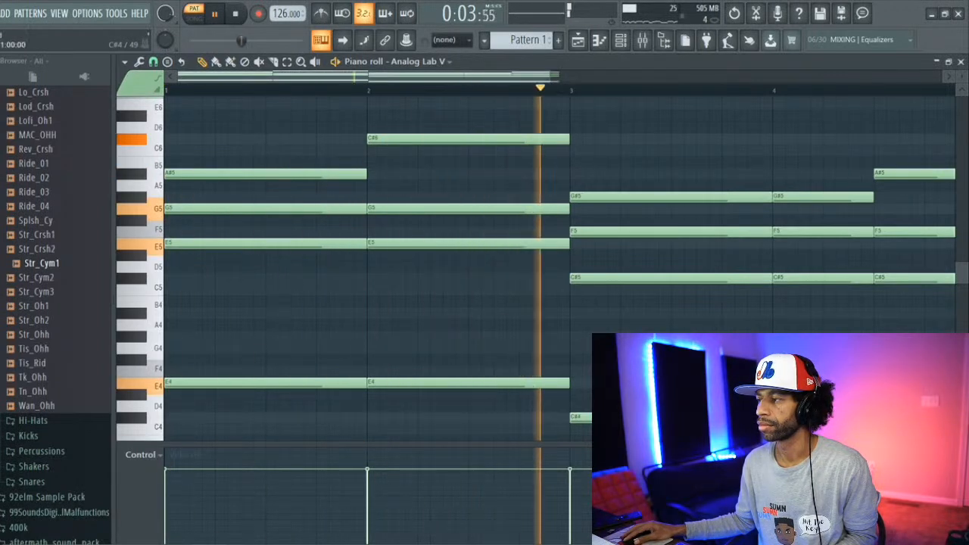
{"action": "left_click_drag", "start_coordinate": [539, 77], "coordinate": [626, 97]}
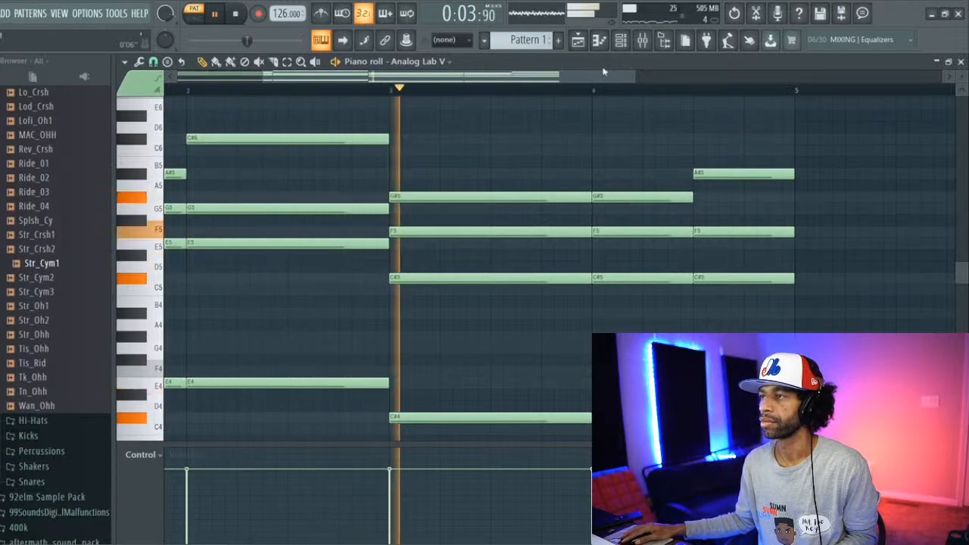
{"action": "key", "text": "space"}
Step: Place a two-step A#6 melody note half a beat into bar 1 and audition it with the chords
{"action": "scroll", "coordinate": [343, 137], "scroll_direction": "up", "scroll_amount": 4}
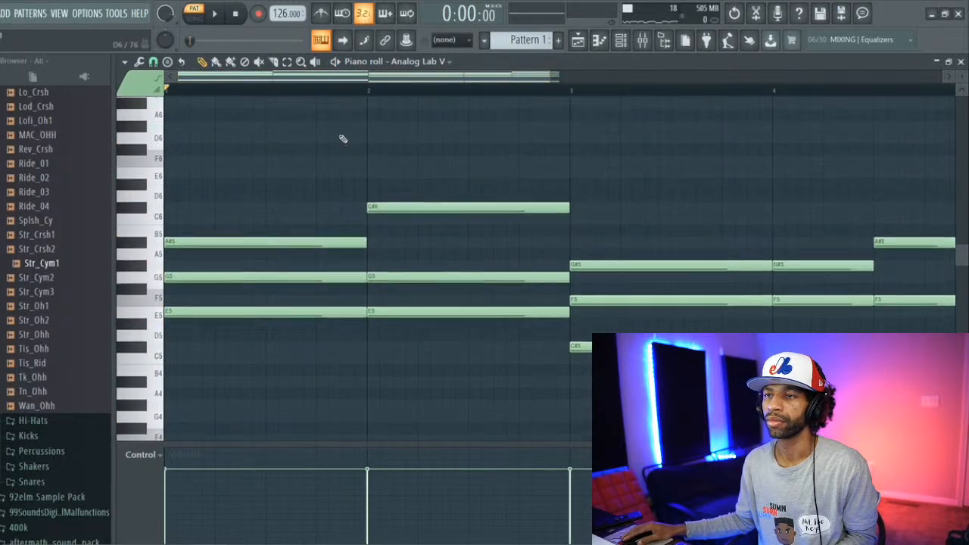
{"action": "left_click", "coordinate": [233, 140]}
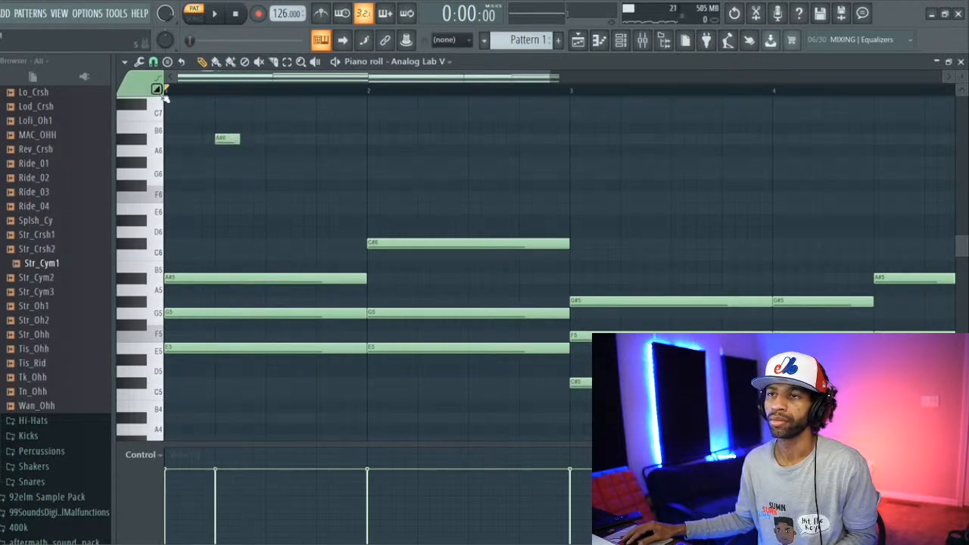
{"action": "left_click", "coordinate": [126, 62]}
{"action": "mouse_move", "coordinate": [158, 101]}
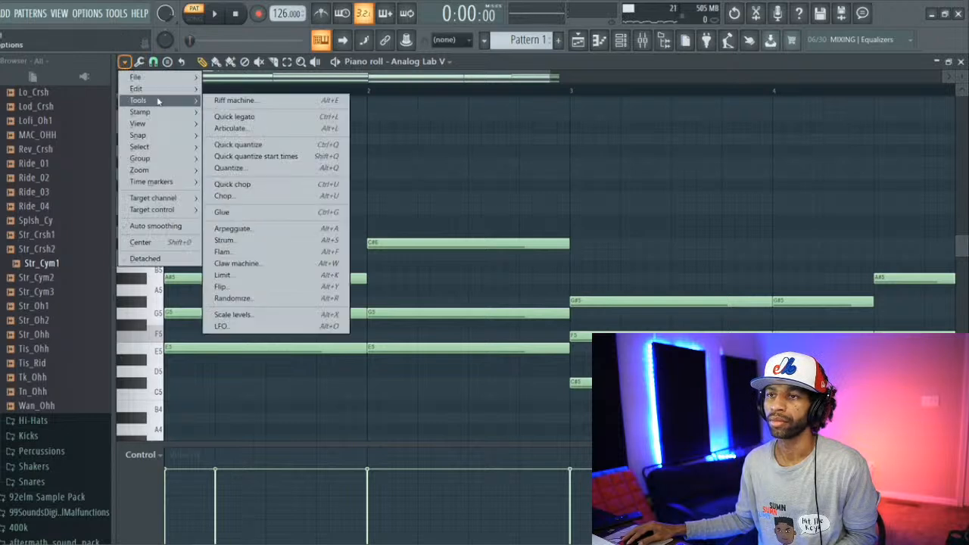
{"action": "mouse_move", "coordinate": [167, 121]}
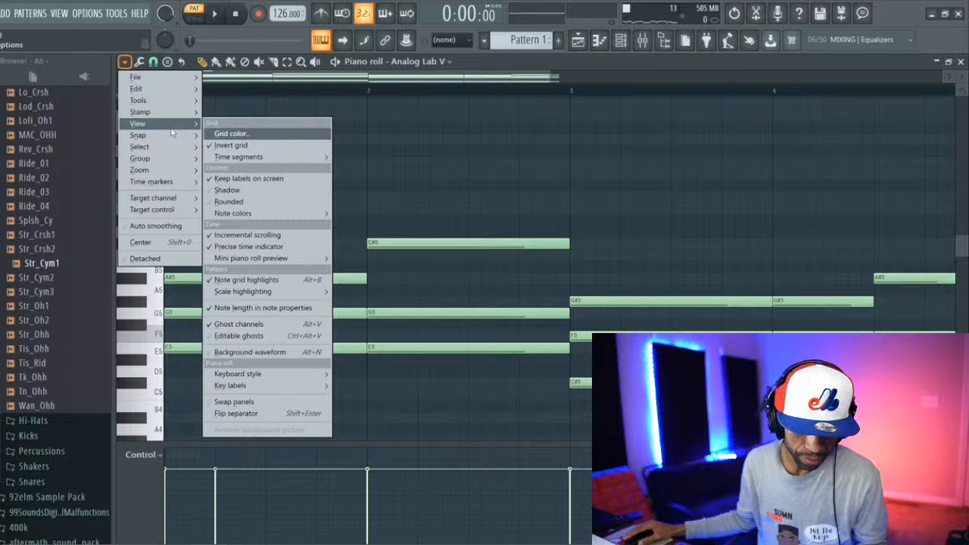
{"action": "mouse_move", "coordinate": [179, 136]}
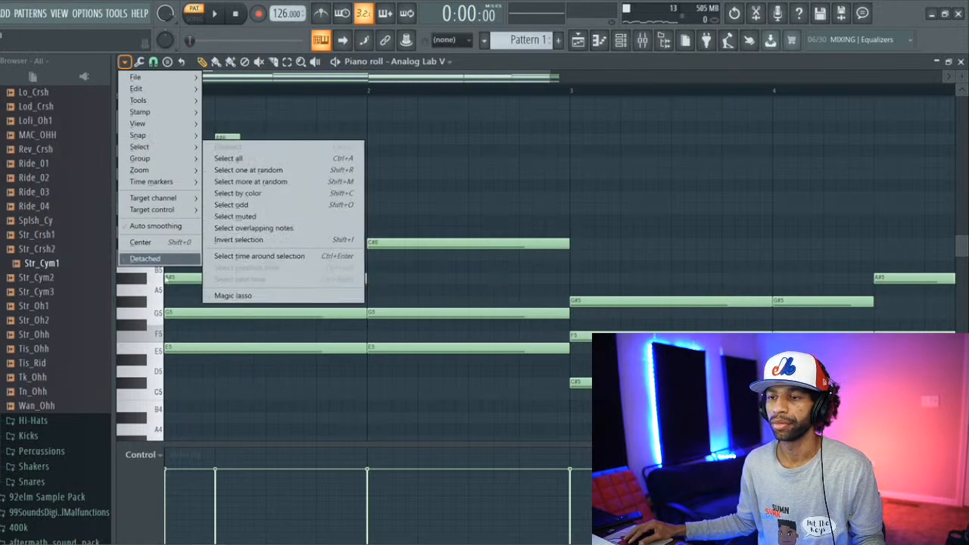
{"action": "left_click", "coordinate": [158, 296]}
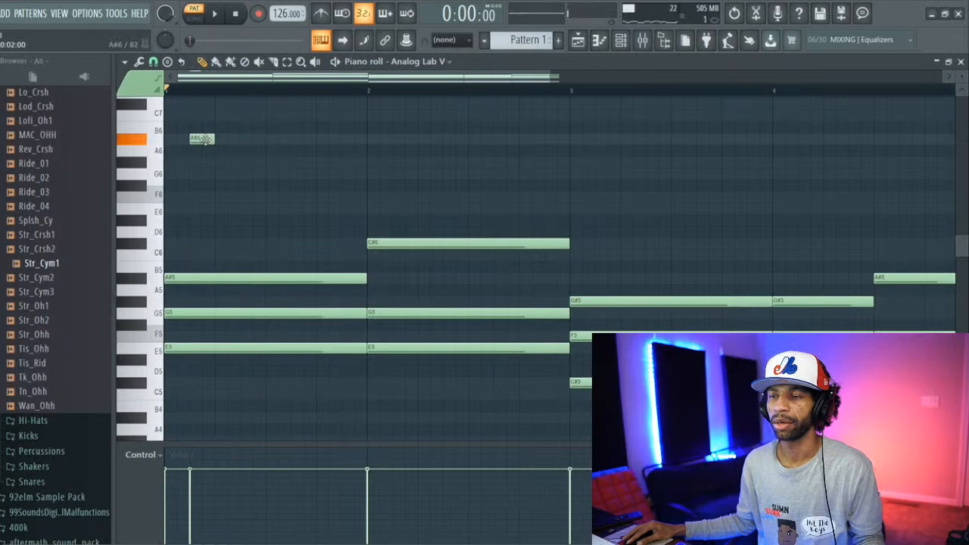
{"action": "key", "text": "space"}
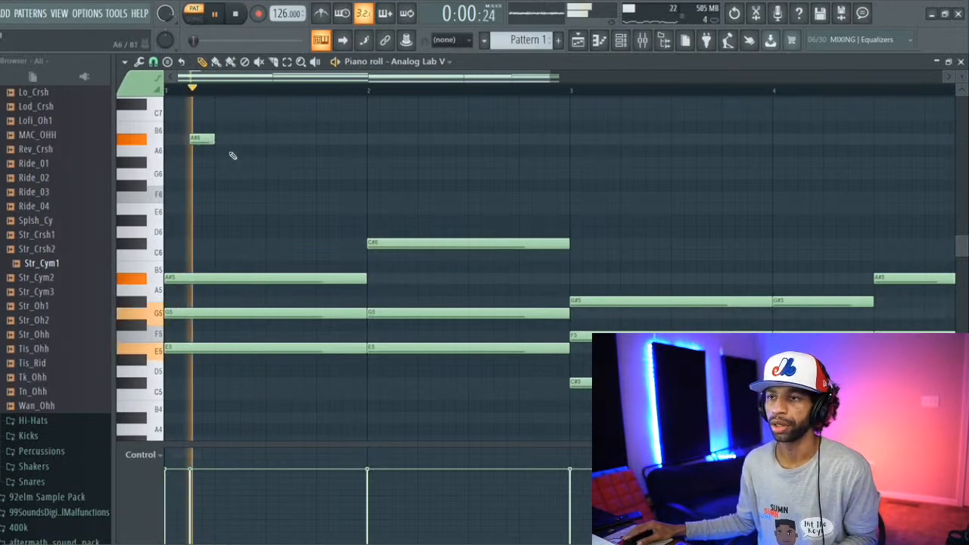
{"action": "key", "text": "space"}
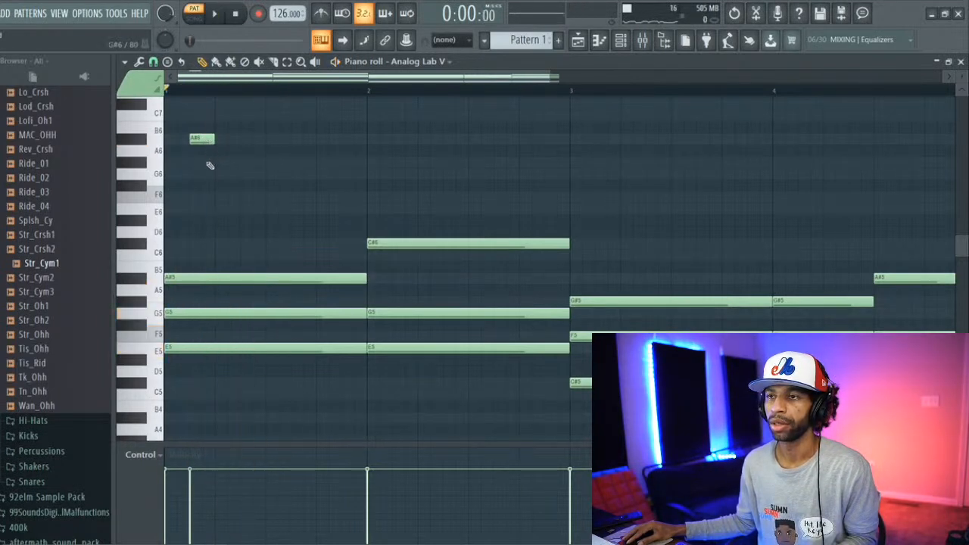
Step: Set the piano roll snap to 1/6 beat and audition the pattern
{"action": "left_click", "coordinate": [124, 62]}
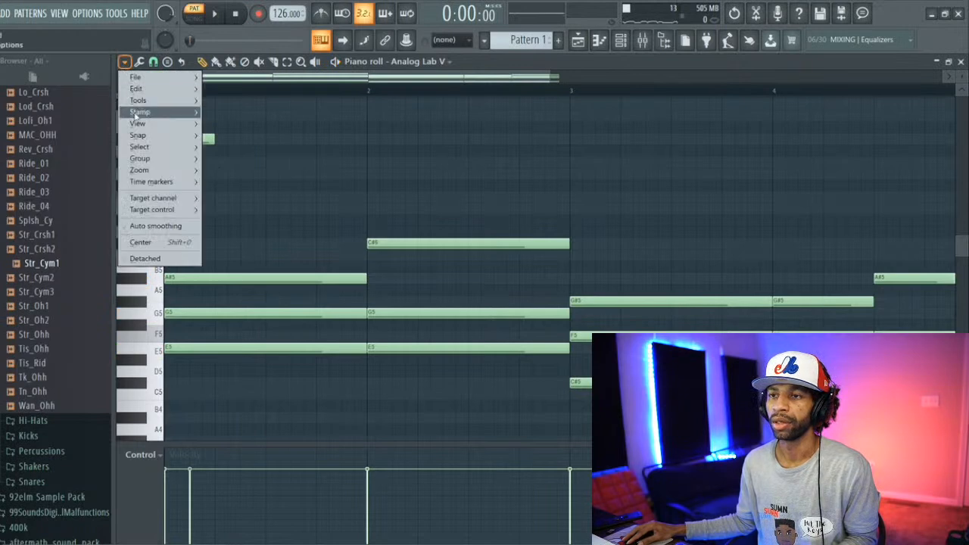
{"action": "mouse_move", "coordinate": [140, 135]}
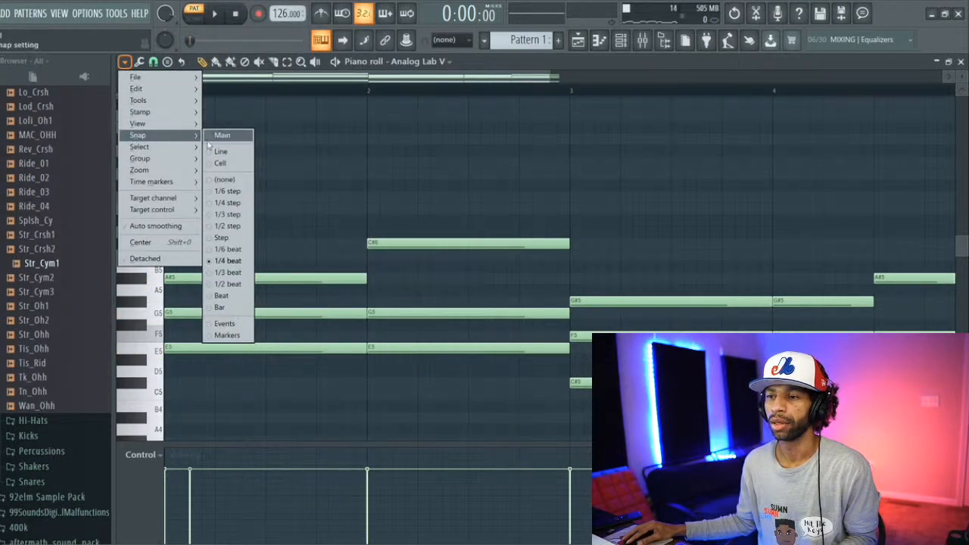
{"action": "left_click", "coordinate": [225, 250]}
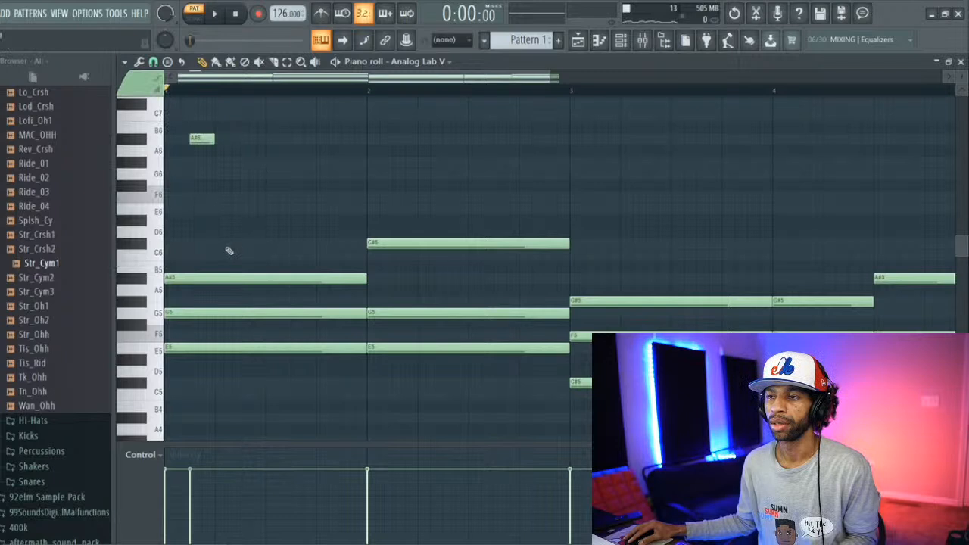
{"action": "key", "text": "space"}
{"action": "key", "text": "space"}
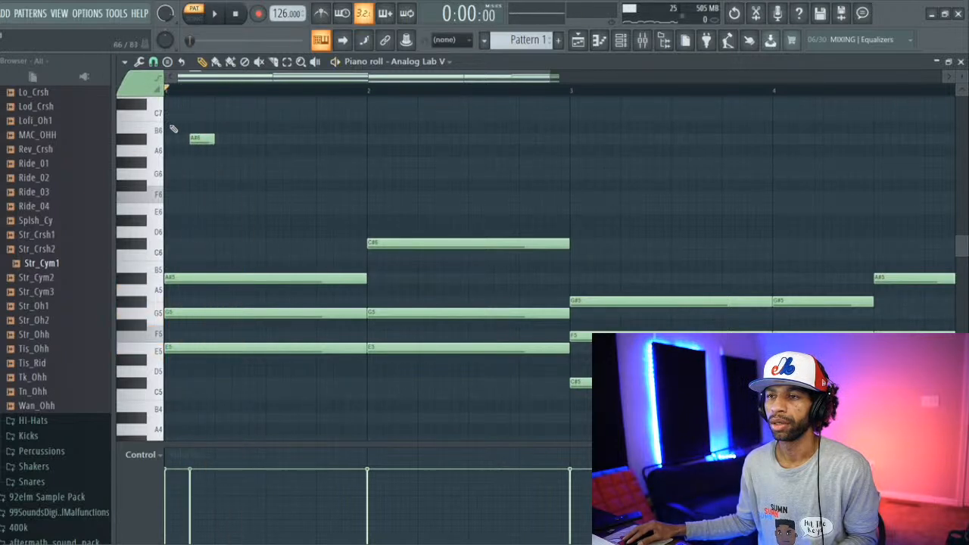
Step: Set the piano roll snap to none and place a two-step G#6 shortly after the first A#6, checking it by playback
{"action": "left_click", "coordinate": [125, 62]}
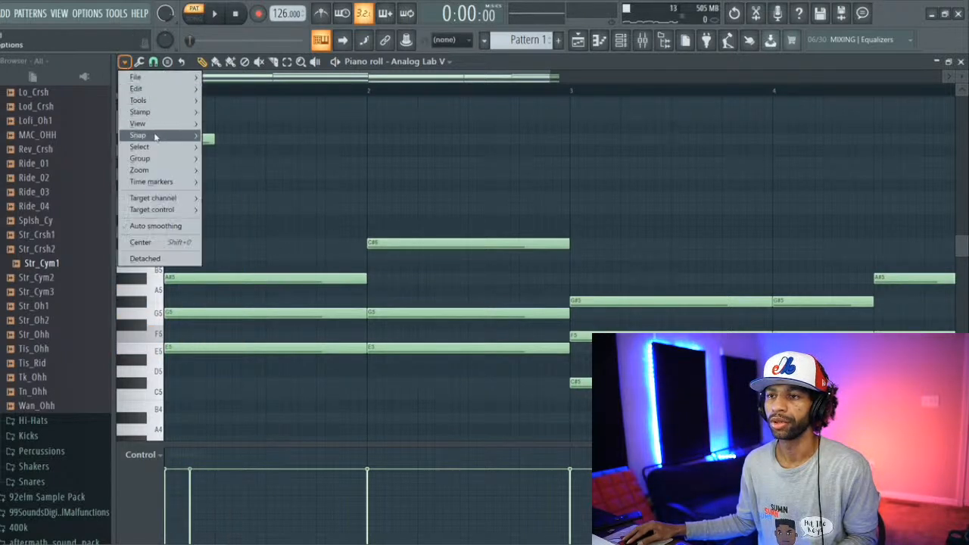
{"action": "mouse_move", "coordinate": [193, 138]}
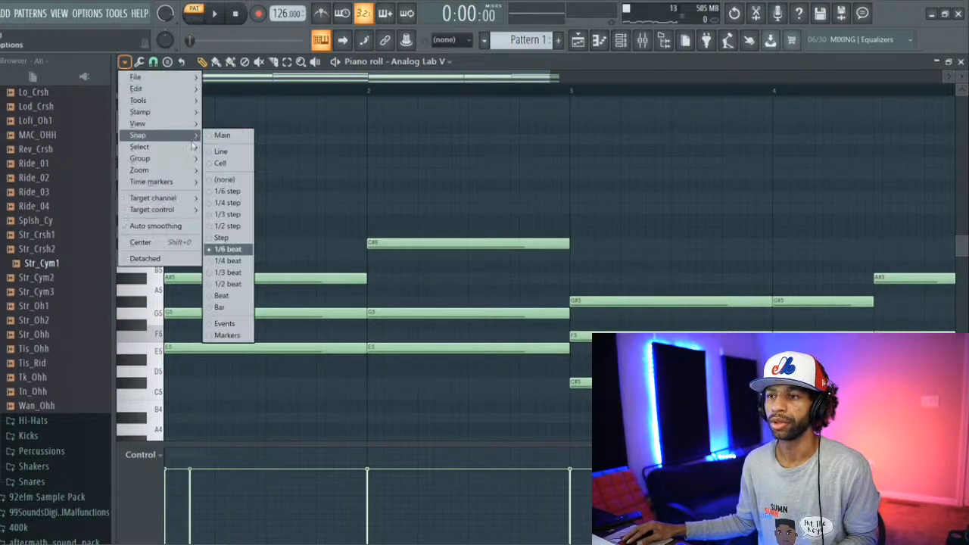
{"action": "left_click", "coordinate": [225, 182]}
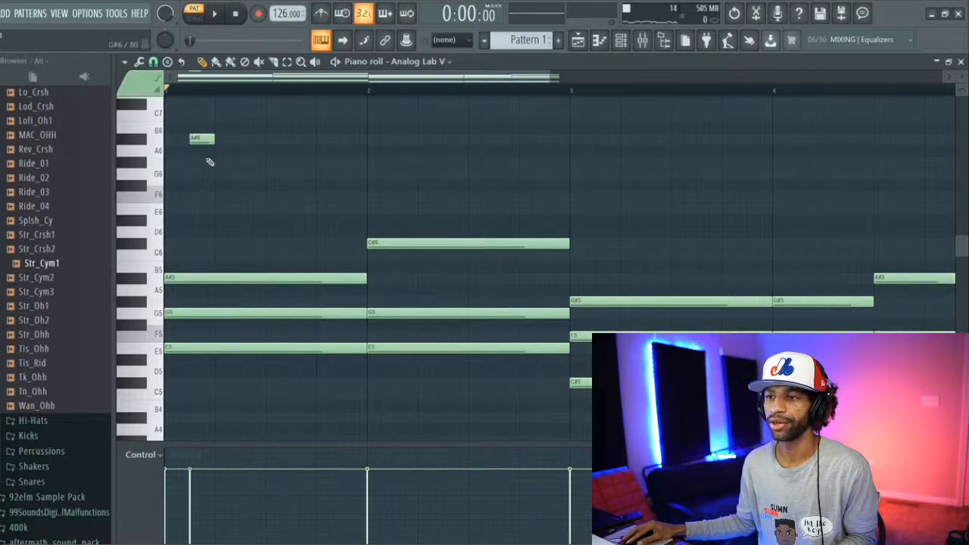
{"action": "key", "text": "space"}
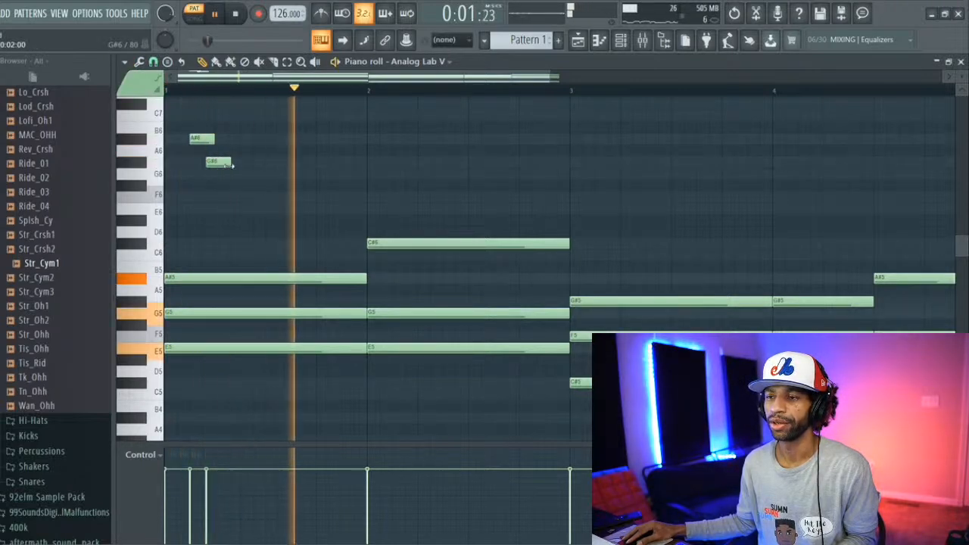
{"action": "key", "text": "space"}
{"action": "key", "text": "space"}
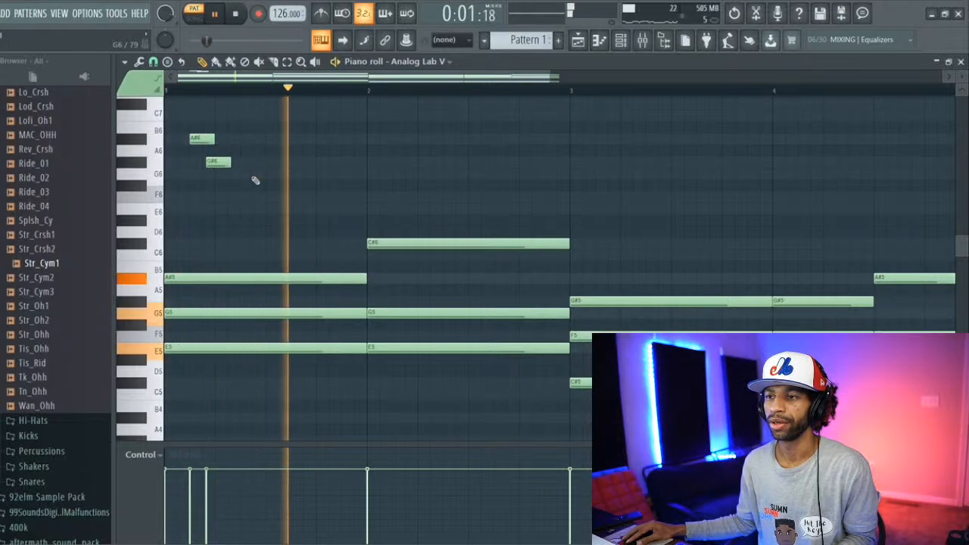
Step: Add a two-step A#6 about one and a half beats into bar 1 and a G6 at about beat 3, and audition them
{"action": "key", "text": "space"}
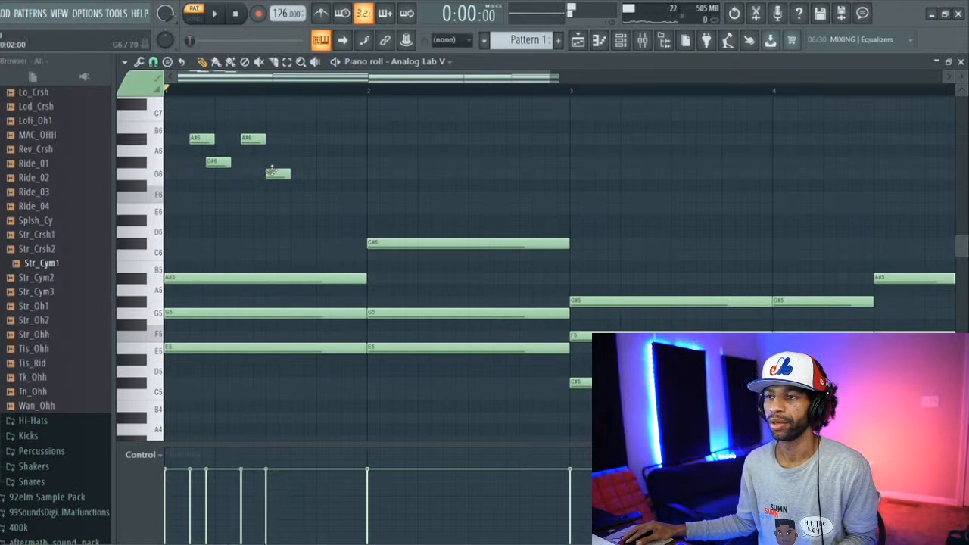
{"action": "key", "text": "space"}
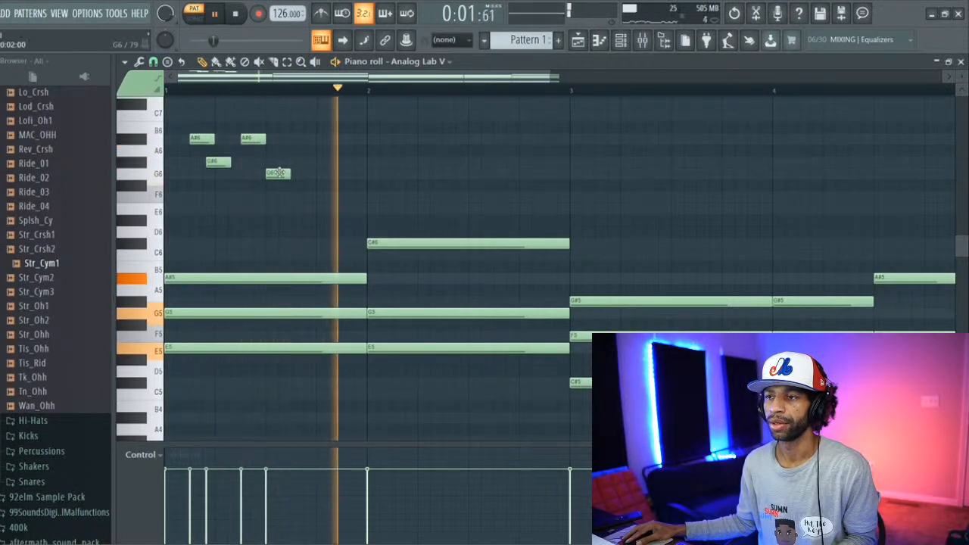
{"action": "key", "text": "space"}
{"action": "key", "text": "space"}
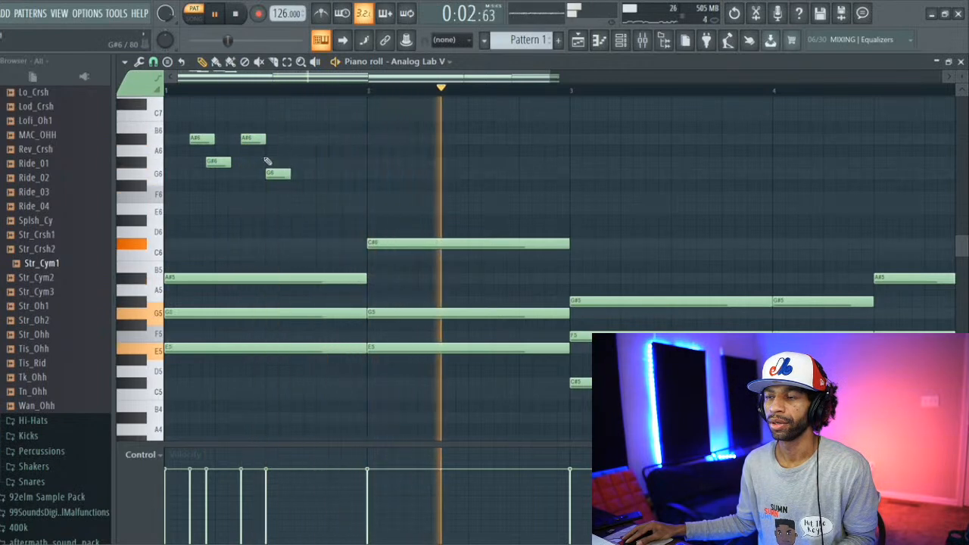
Step: Move the second A#6 to just after beat 3 of bar 1, shorten it to less than half its length, and audition the timing
{"action": "key", "text": "space"}
{"action": "key", "text": "space"}
{"action": "left_click_drag", "start_coordinate": [252, 142], "coordinate": [276, 141]}
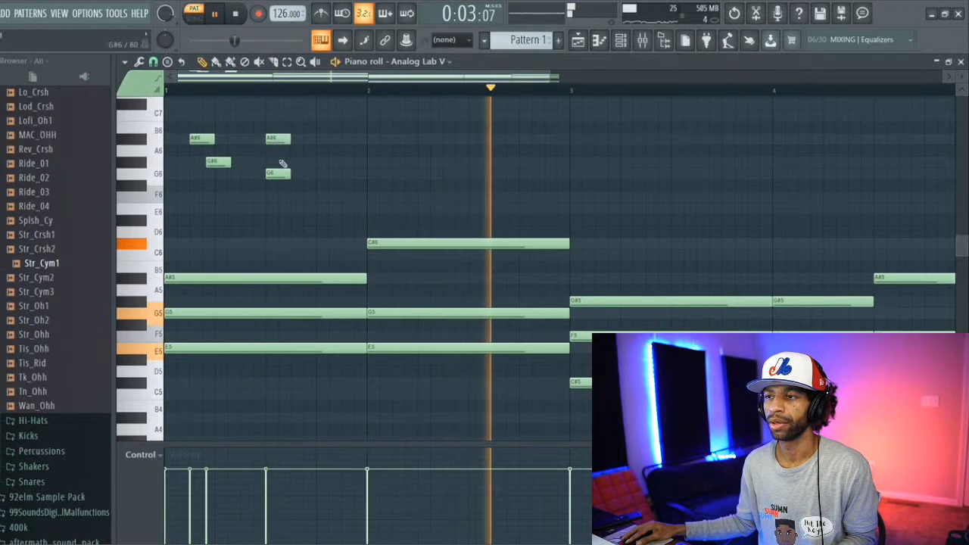
{"action": "left_click_drag", "start_coordinate": [277, 173], "coordinate": [282, 172]}
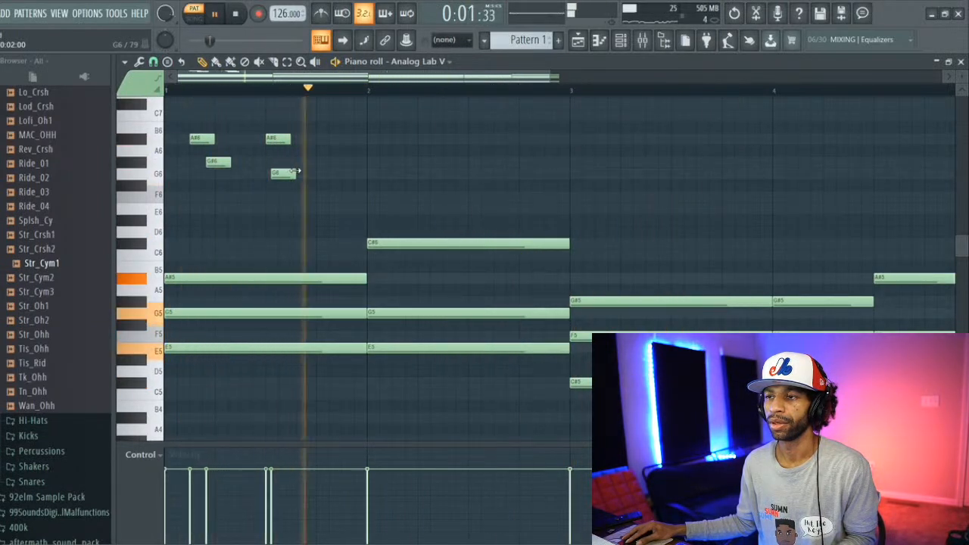
{"action": "key", "text": "space"}
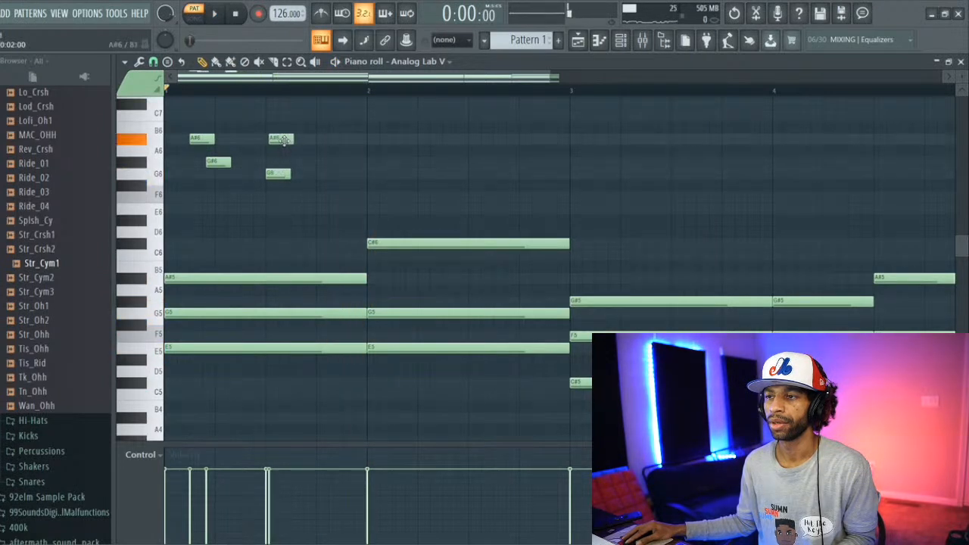
{"action": "key", "text": "space"}
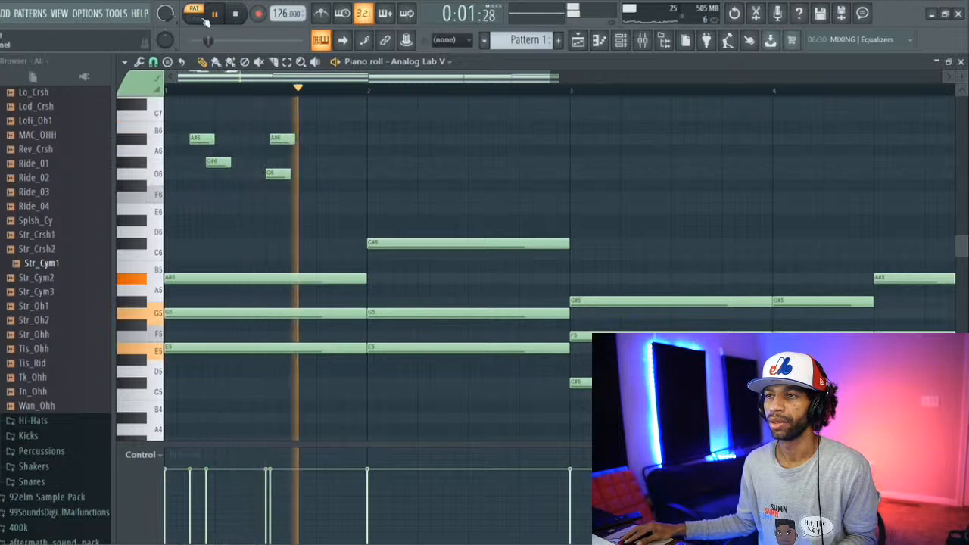
{"action": "left_click", "coordinate": [237, 15]}
{"action": "left_click", "coordinate": [215, 15]}
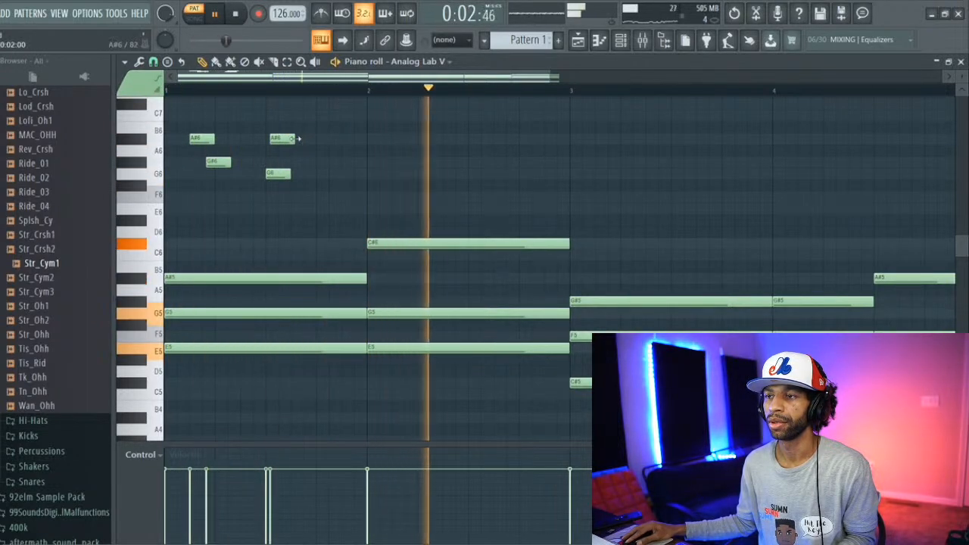
{"action": "left_click_drag", "start_coordinate": [293, 139], "coordinate": [282, 139]}
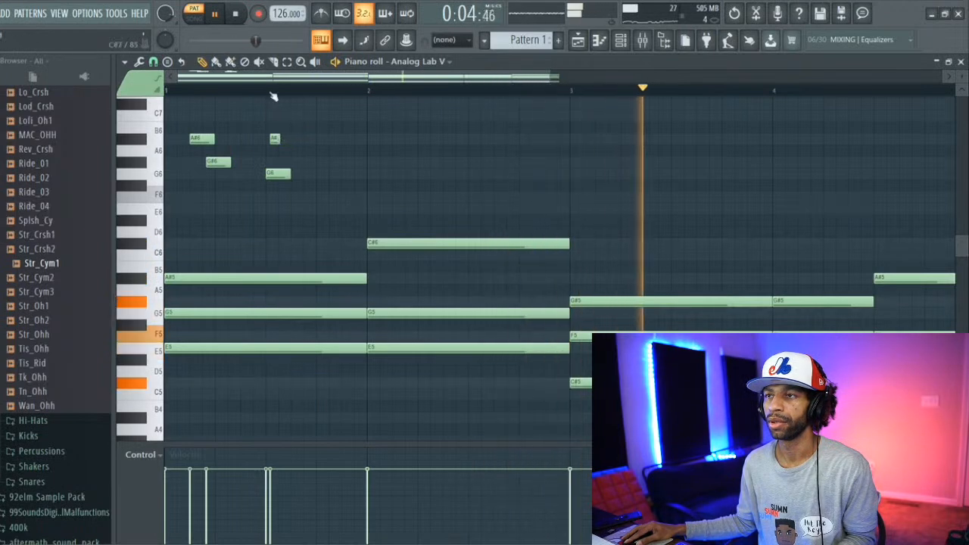
Step: Set the tempo to 131 BPM and delete the four high melody notes from bar 1
{"action": "left_click_drag", "start_coordinate": [279, 13], "coordinate": [279, 10]}
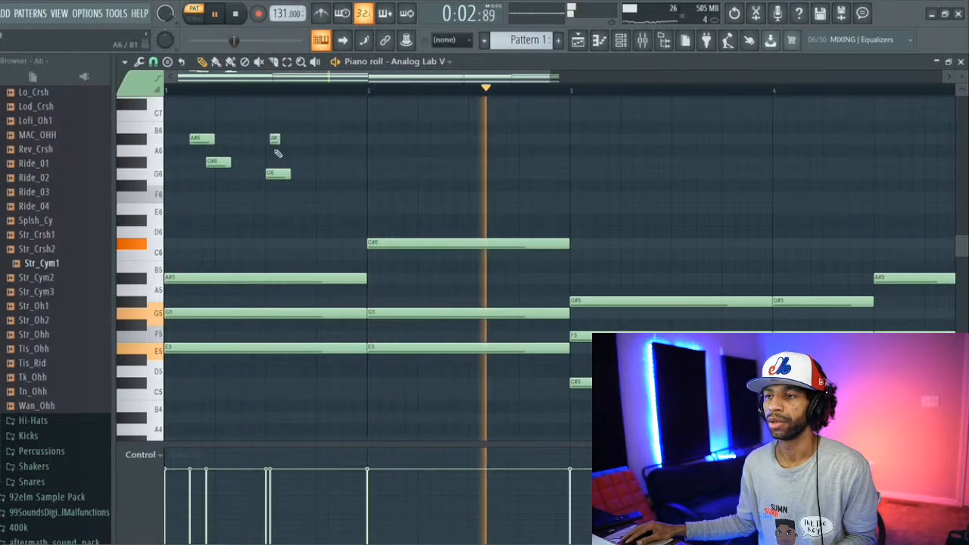
{"action": "right_click", "coordinate": [280, 173]}
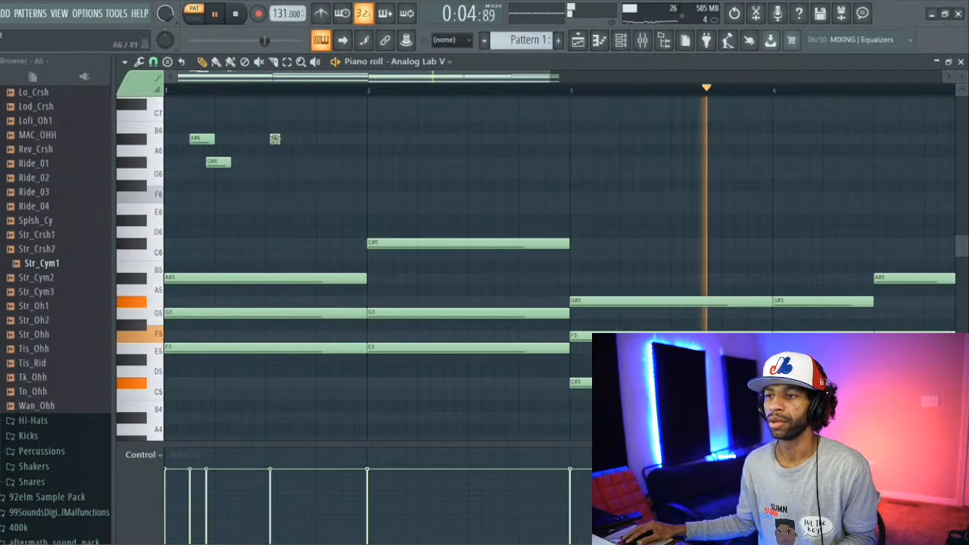
{"action": "right_click", "coordinate": [274, 138]}
{"action": "right_click", "coordinate": [220, 161]}
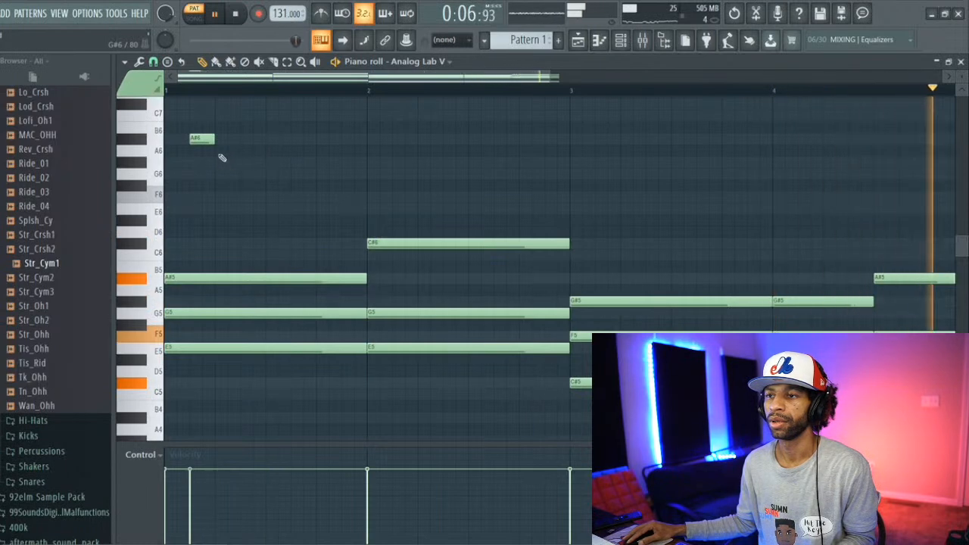
{"action": "right_click", "coordinate": [203, 139]}
{"action": "key", "text": "space"}
{"action": "key", "text": "space"}
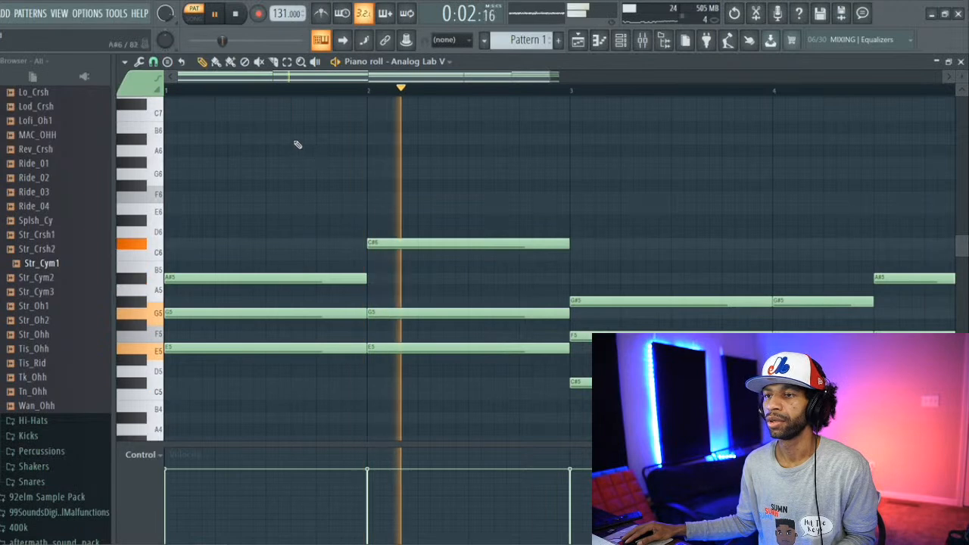
Step: Place a two-step A#6 melody note at beat 3 of bar 1 and audition it with the chords
{"action": "key", "text": "space"}
{"action": "scroll", "coordinate": [231, 144], "scroll_direction": "down", "scroll_amount": 1}
{"action": "scroll", "coordinate": [233, 143], "scroll_direction": "up", "scroll_amount": 2}
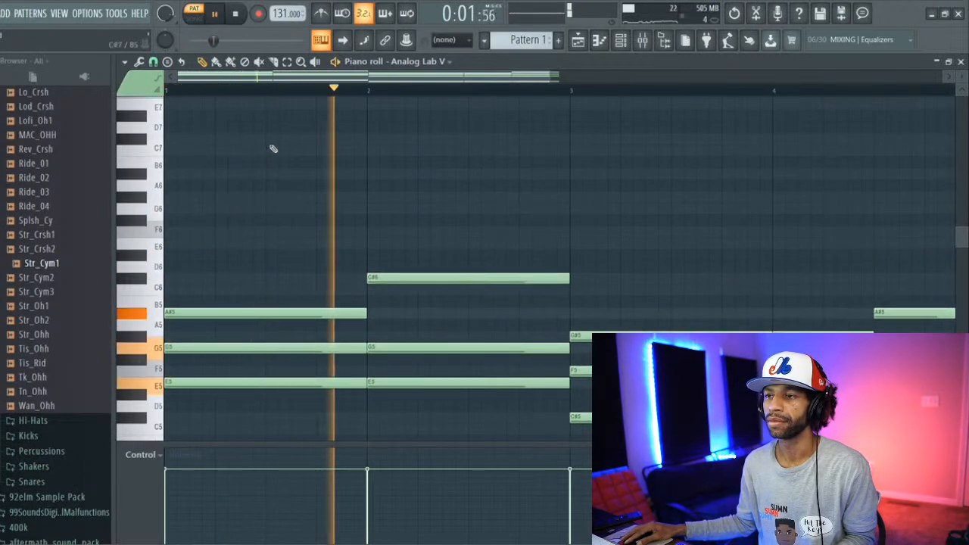
{"action": "key", "text": "space"}
{"action": "left_click", "coordinate": [267, 140]}
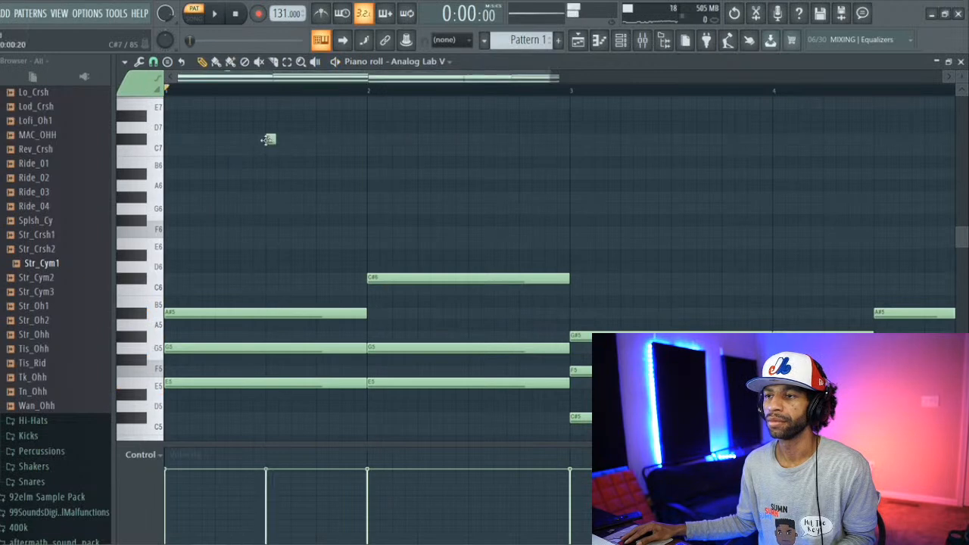
{"action": "key", "text": "space"}
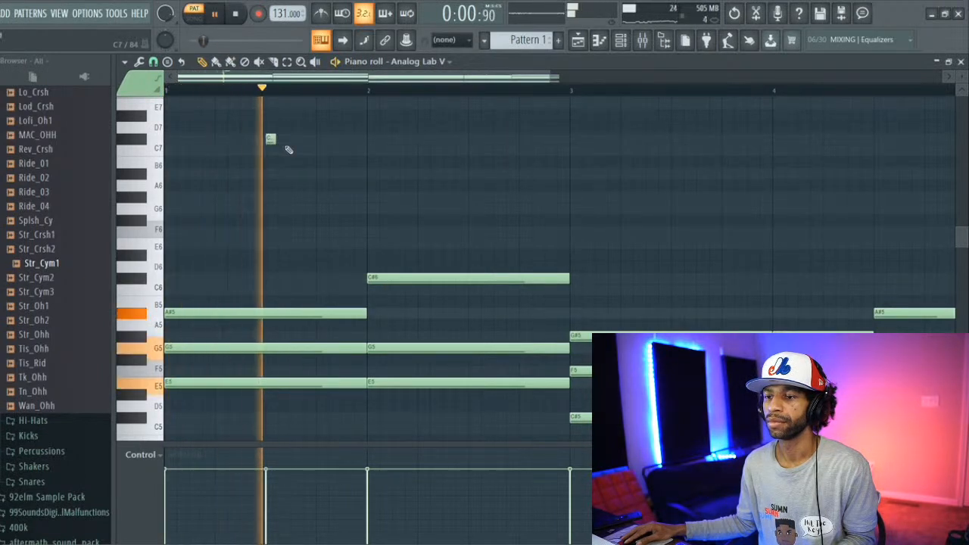
{"action": "key", "text": "space"}
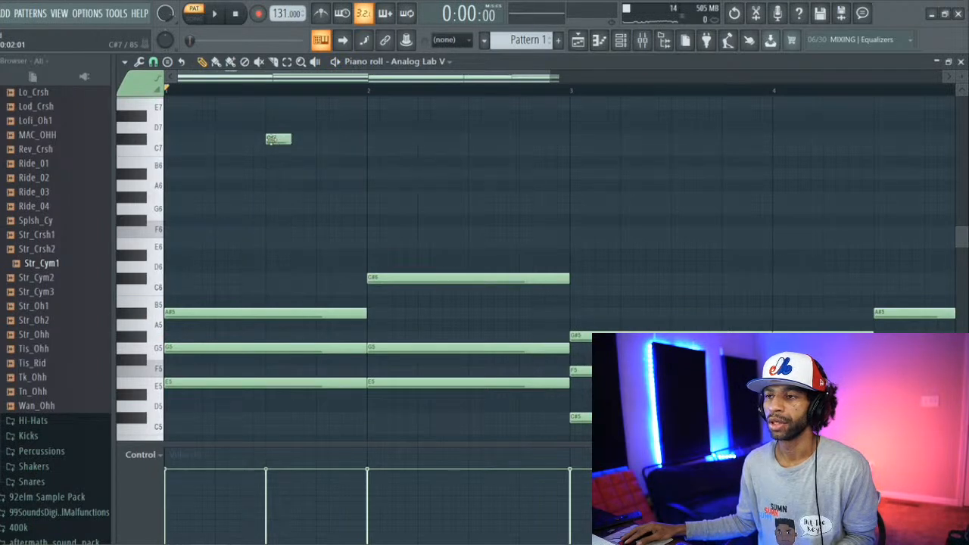
{"action": "left_click_drag", "start_coordinate": [271, 142], "coordinate": [270, 178]}
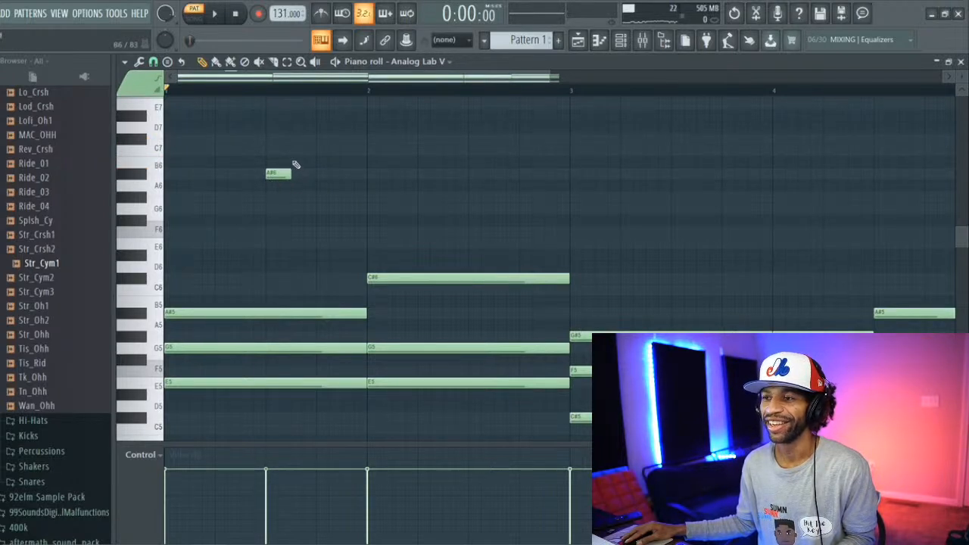
{"action": "key", "text": "space"}
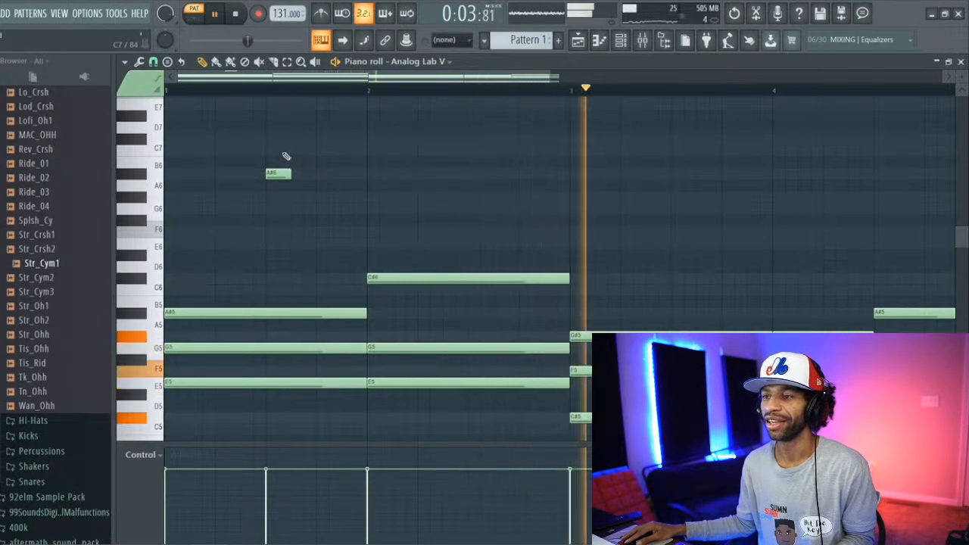
Step: Add a two-step G#6 about a quarter beat after the A#6 and a two-step G6 at beat 4 of bar 1
{"action": "left_click", "coordinate": [283, 150]}
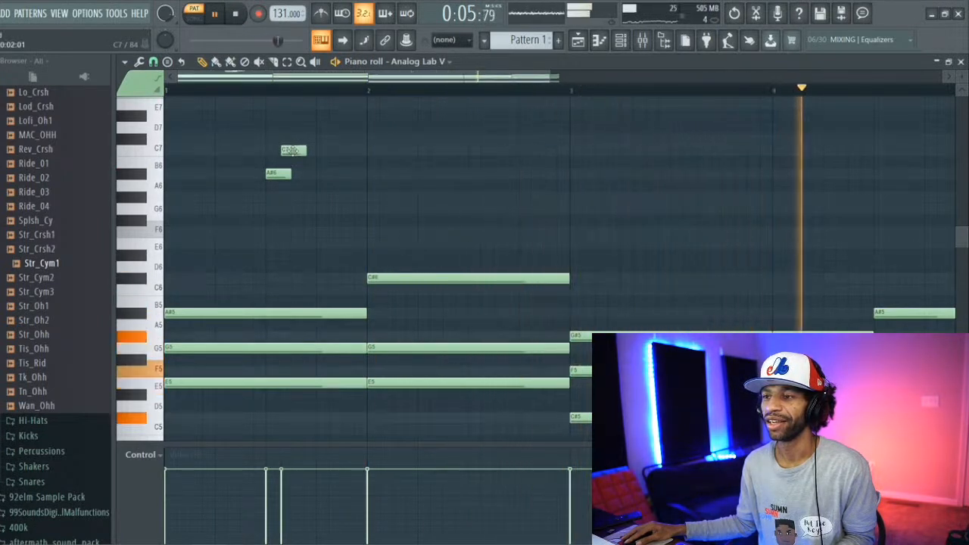
{"action": "left_click_drag", "start_coordinate": [292, 150], "coordinate": [289, 207]}
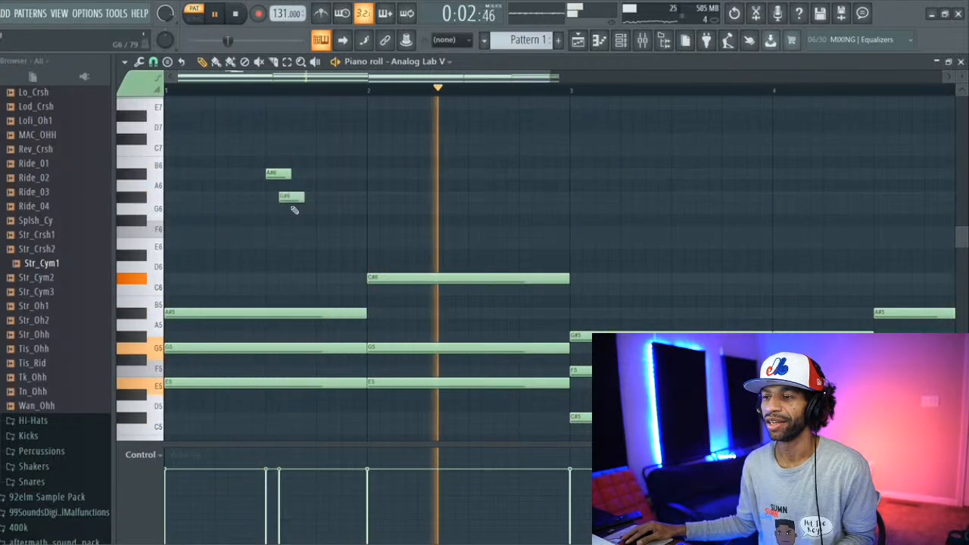
{"action": "left_click", "coordinate": [319, 210]}
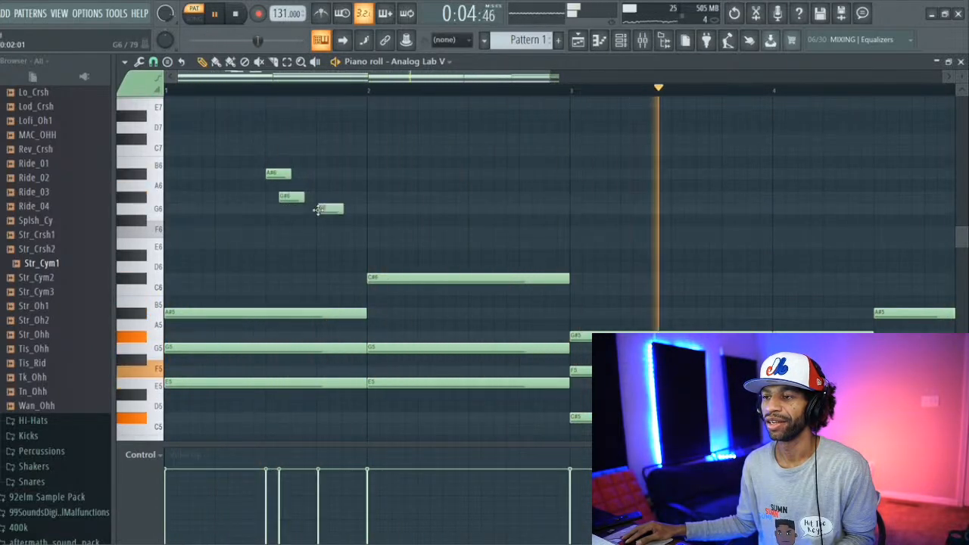
Step: Add a two-step F6 about a quarter beat after the G6 and a second G6 directly following the first, checking them by playback
{"action": "left_click", "coordinate": [346, 231]}
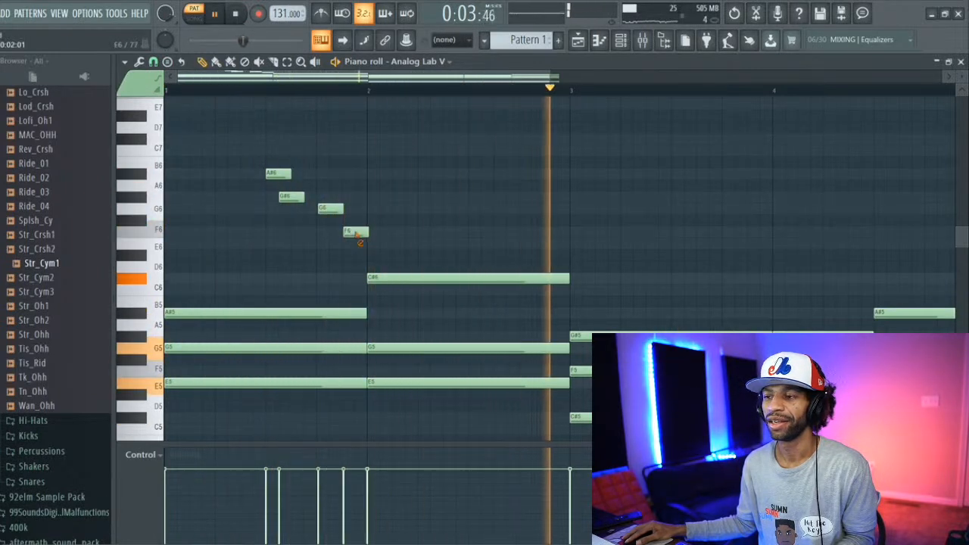
{"action": "right_click", "coordinate": [356, 231]}
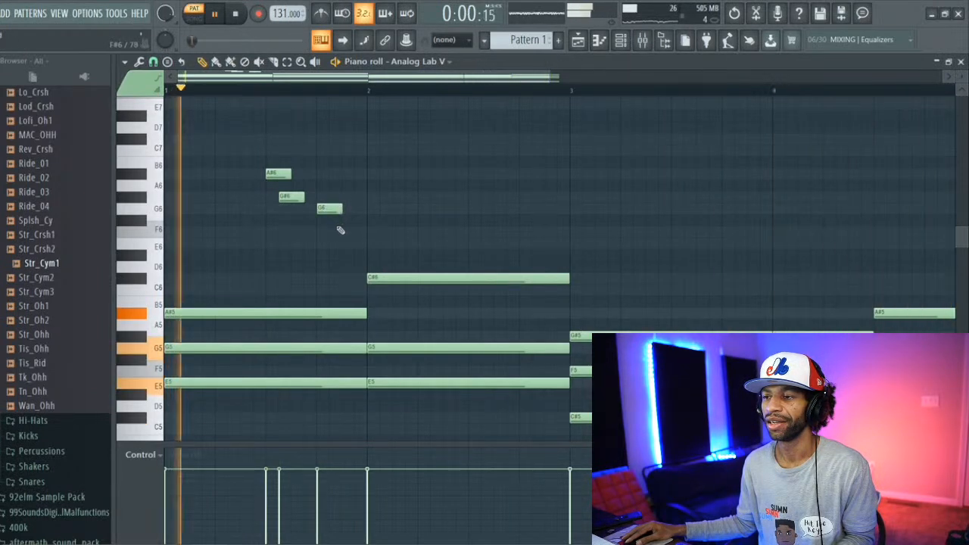
{"action": "left_click", "coordinate": [336, 232]}
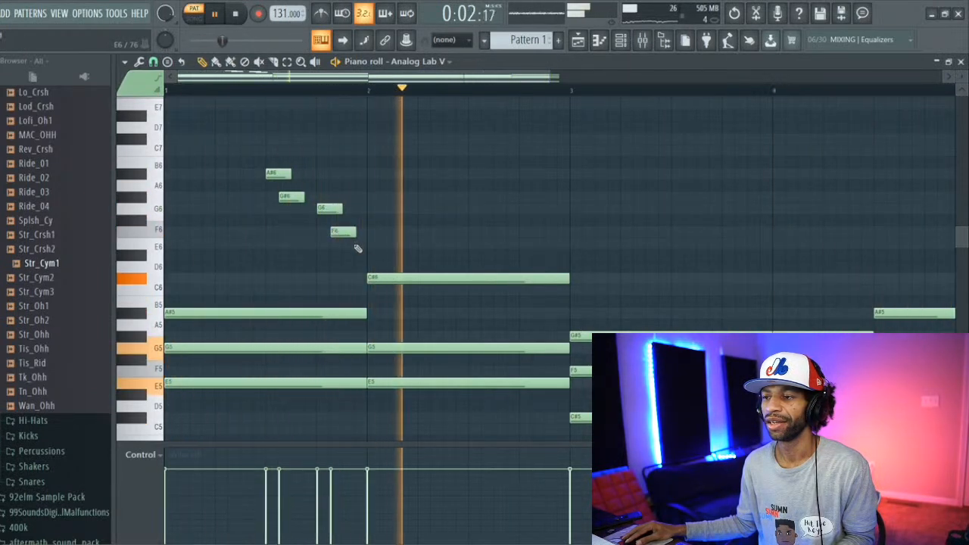
{"action": "left_click", "coordinate": [345, 244]}
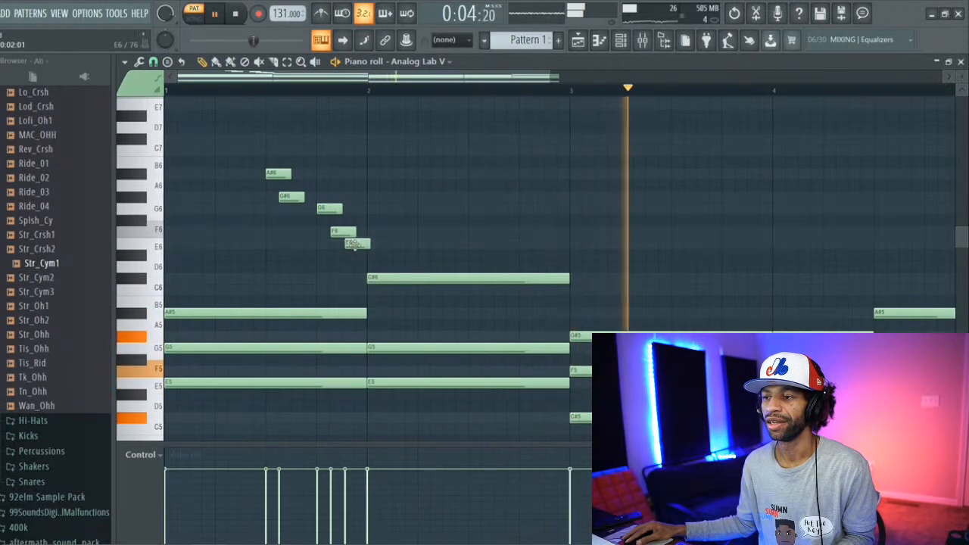
{"action": "left_click_drag", "start_coordinate": [352, 245], "coordinate": [352, 207]}
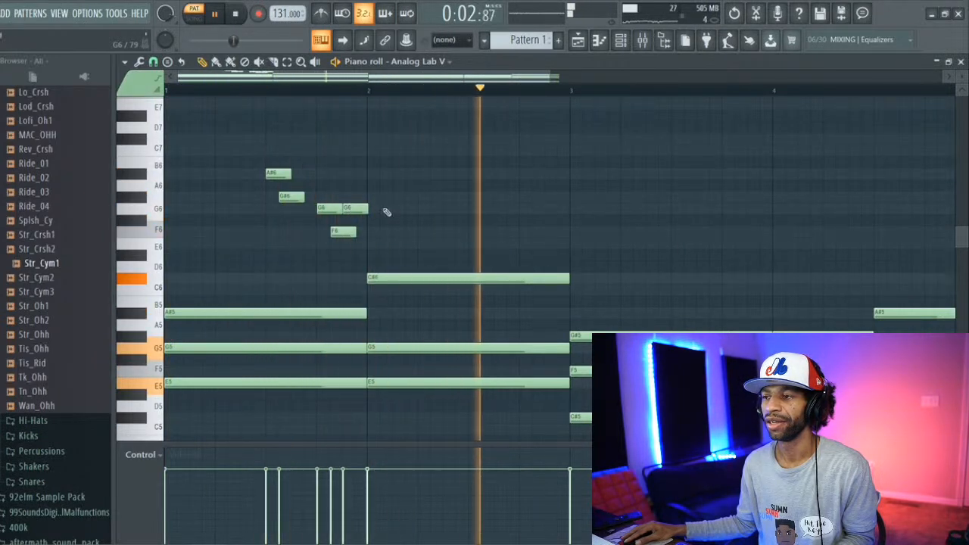
{"action": "key", "text": "space"}
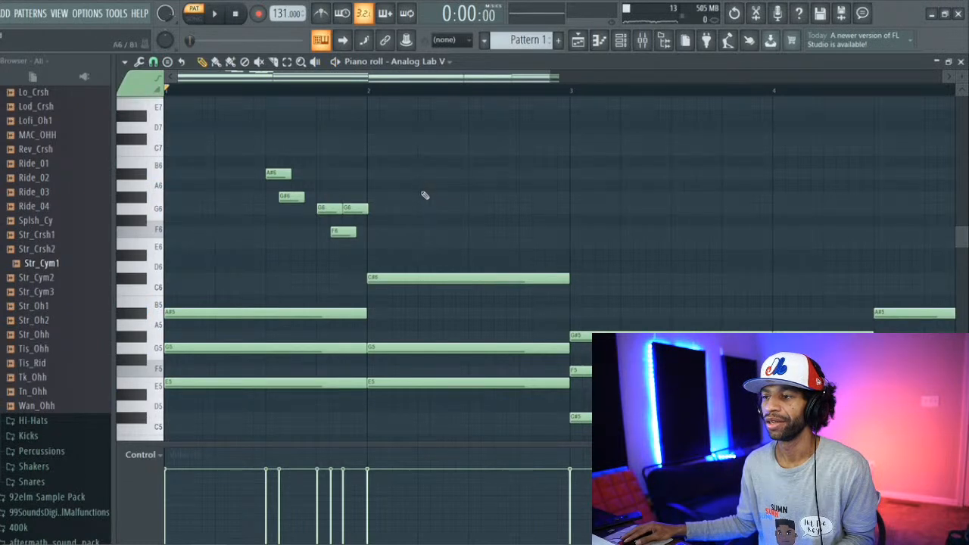
Step: Add a two-step C#7 at beat 2 of bar 2, a C7 about a quarter beat after it, and another C#7 following the first
{"action": "left_click", "coordinate": [428, 151]}
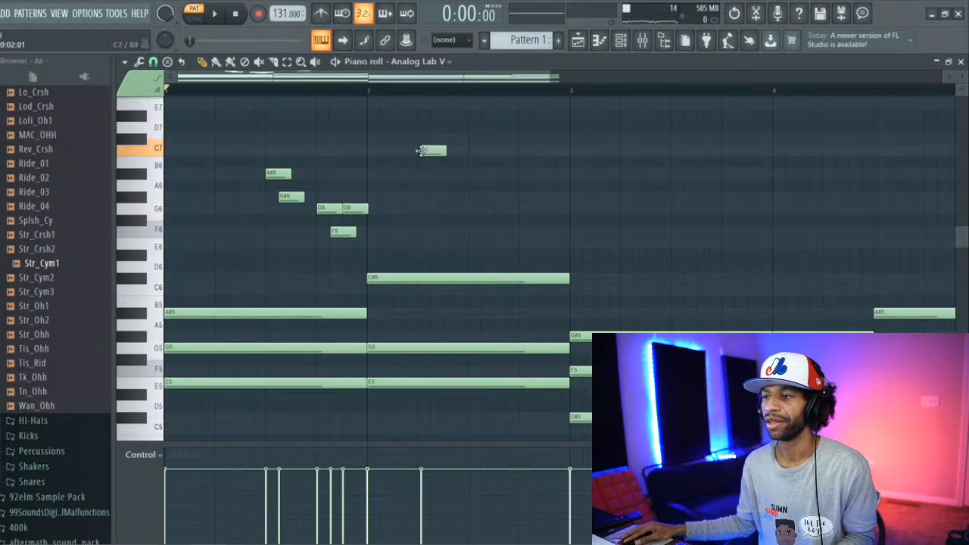
{"action": "left_click_drag", "start_coordinate": [438, 154], "coordinate": [433, 142]}
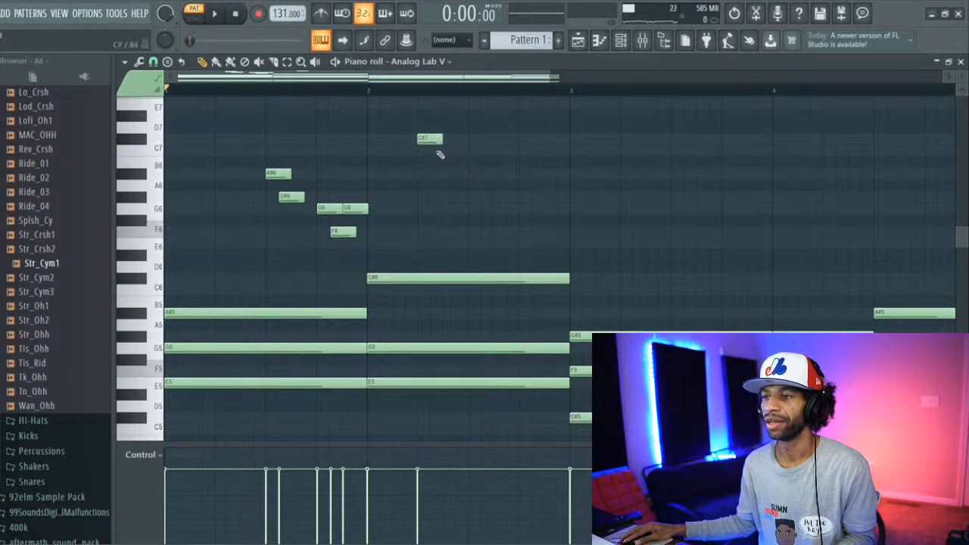
{"action": "left_click", "coordinate": [437, 151]}
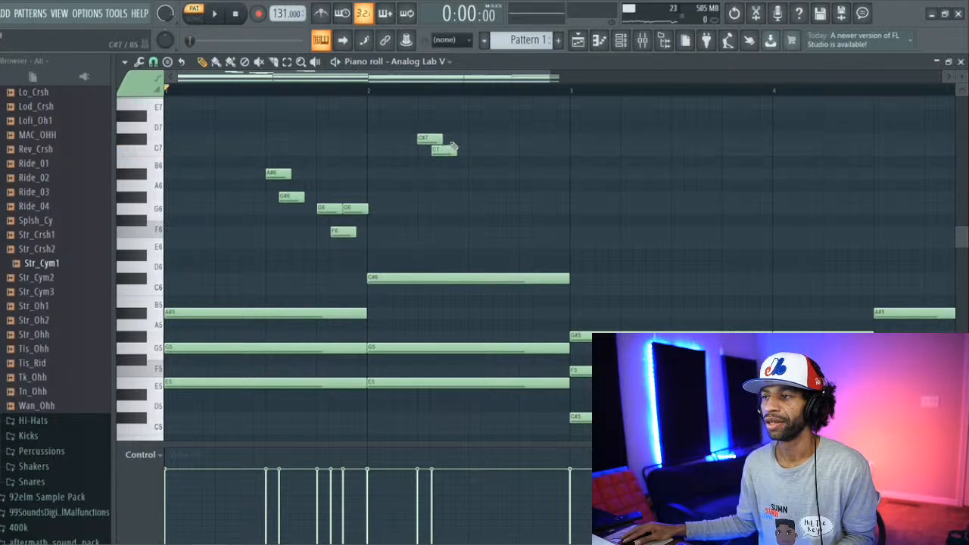
{"action": "left_click", "coordinate": [457, 139]}
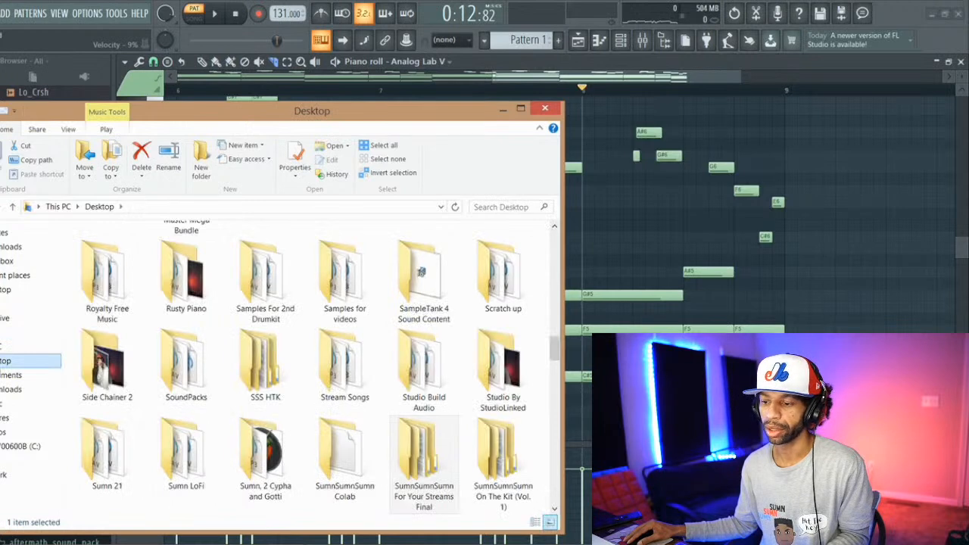
Step: Open the Stream Songs folder in File Explorer, listen to Stream Cypher at a higher volume, and return to FL Studio
{"action": "double_click", "coordinate": [346, 369]}
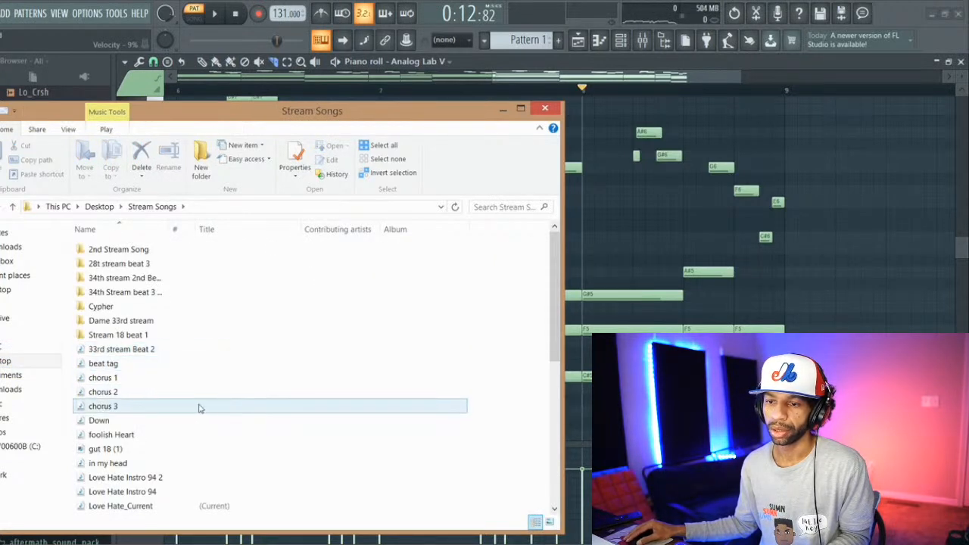
{"action": "scroll", "coordinate": [199, 409], "scroll_direction": "down", "scroll_amount": 3}
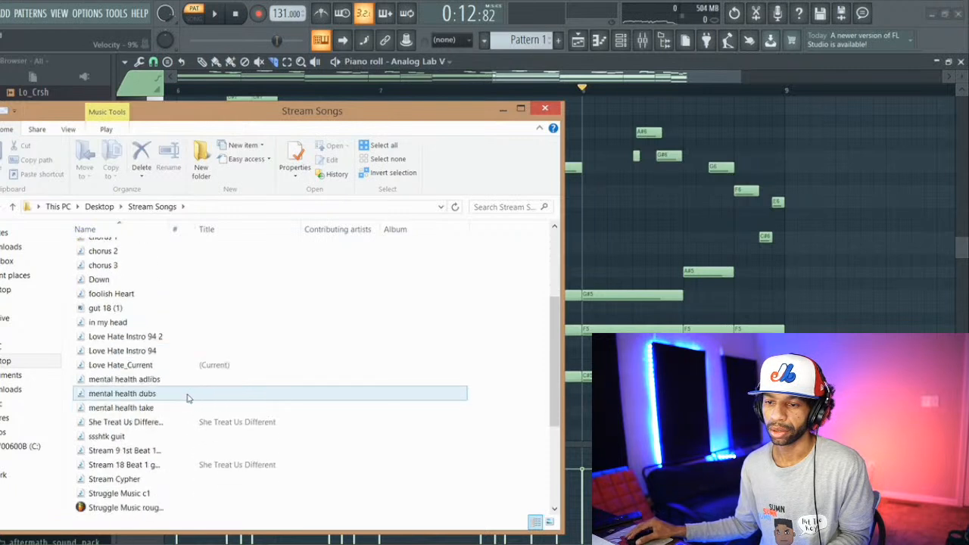
{"action": "scroll", "coordinate": [190, 401], "scroll_direction": "down", "scroll_amount": 1}
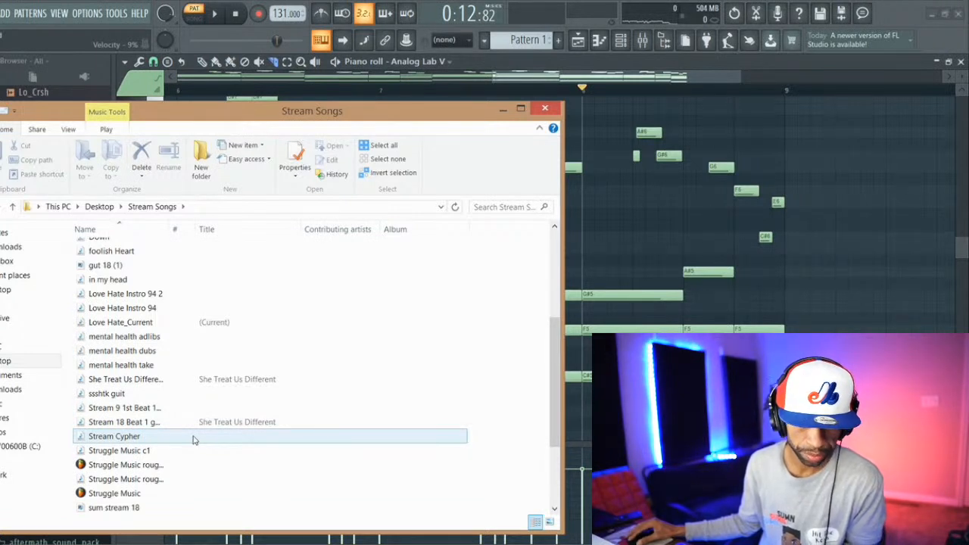
{"action": "double_click", "coordinate": [193, 437]}
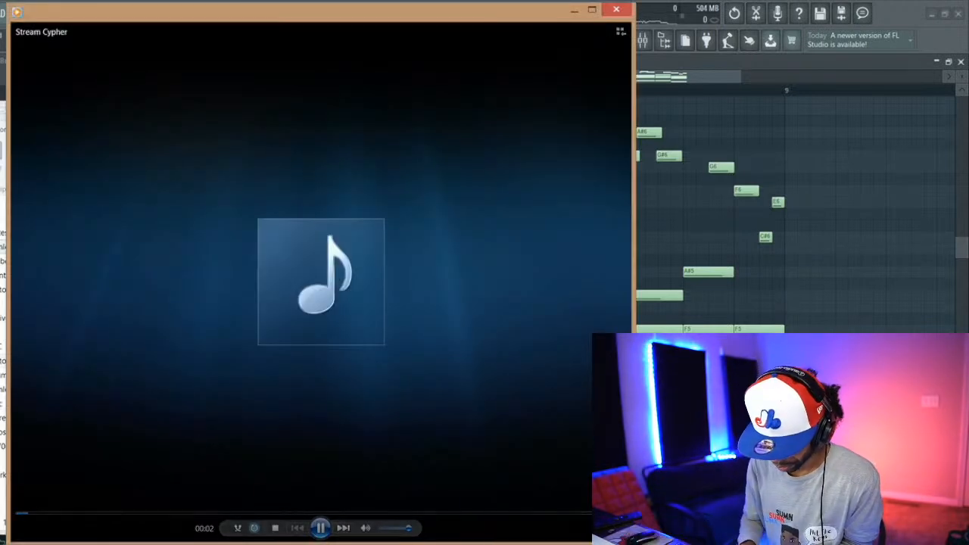
{"action": "key", "text": "XF86AudioRaiseVolume"}
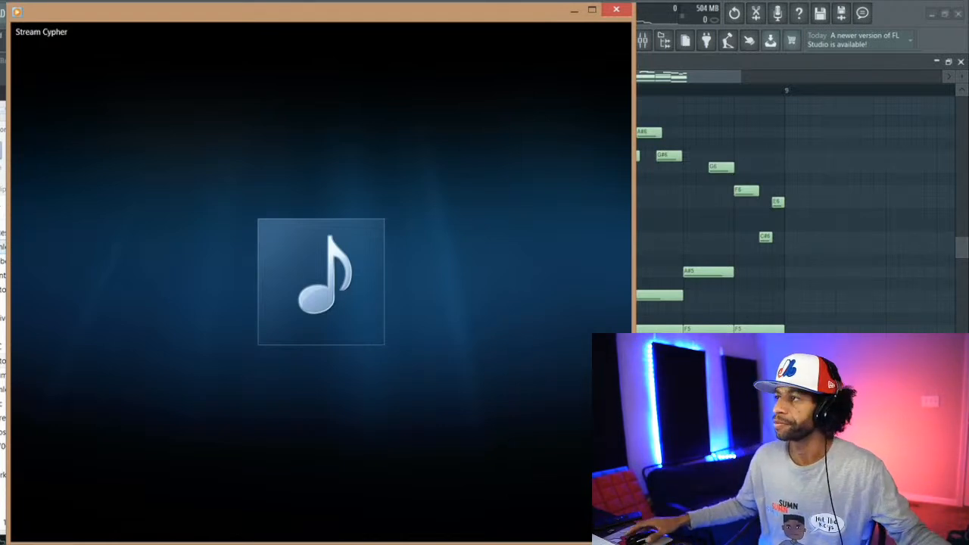
{"action": "left_click", "coordinate": [885, 9]}
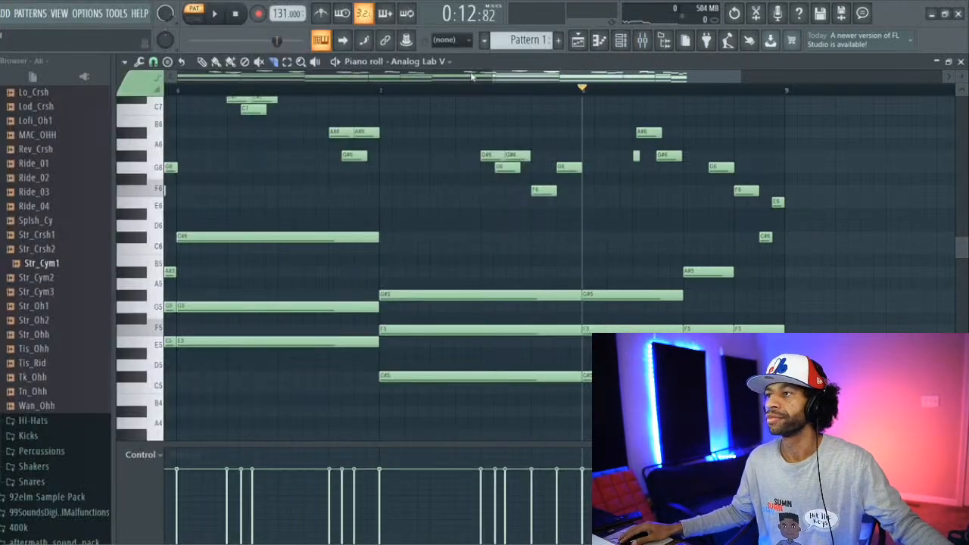
Step: Render Pattern 1 as a WAV audio clip with the tail set to Cut remainder, then collapse the Analog Lab V window
{"action": "left_click", "coordinate": [578, 44]}
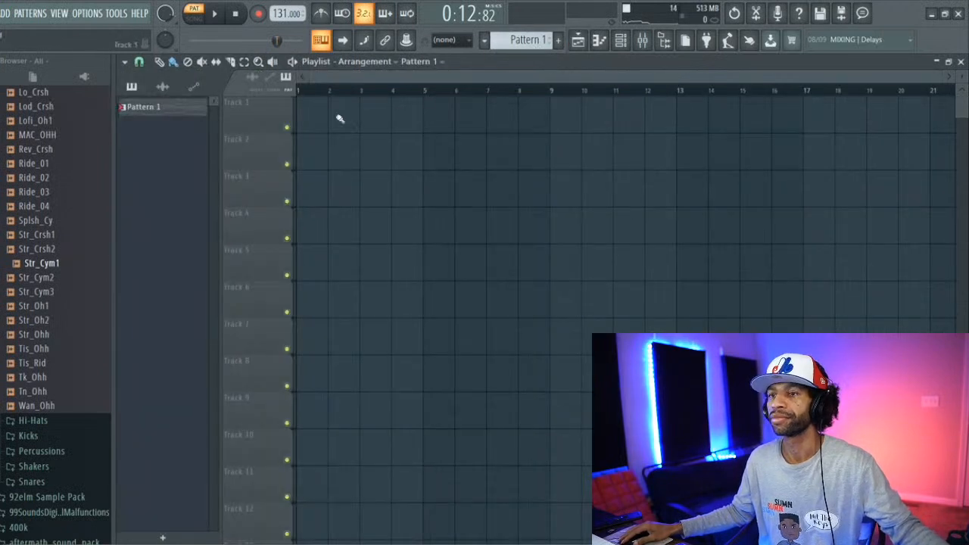
{"action": "right_click", "coordinate": [169, 110]}
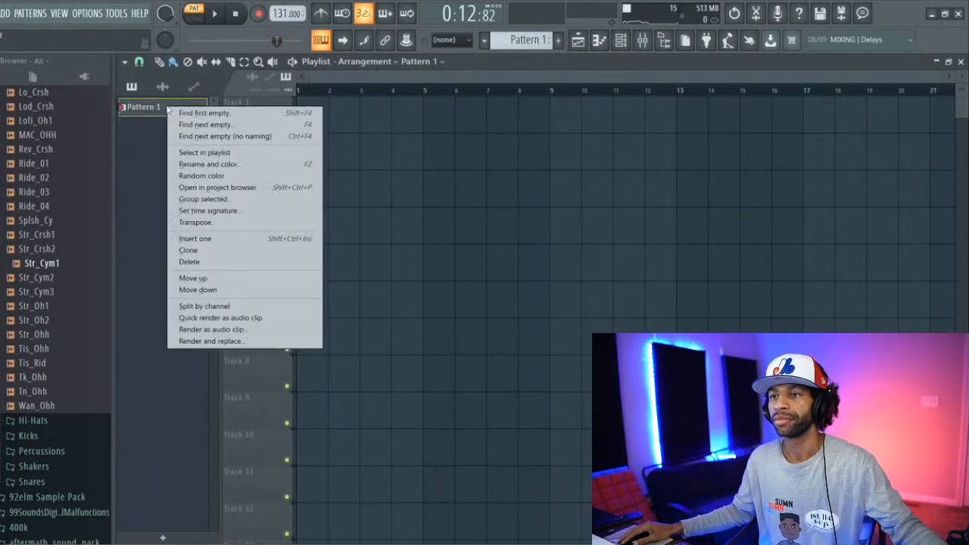
{"action": "left_click", "coordinate": [246, 330]}
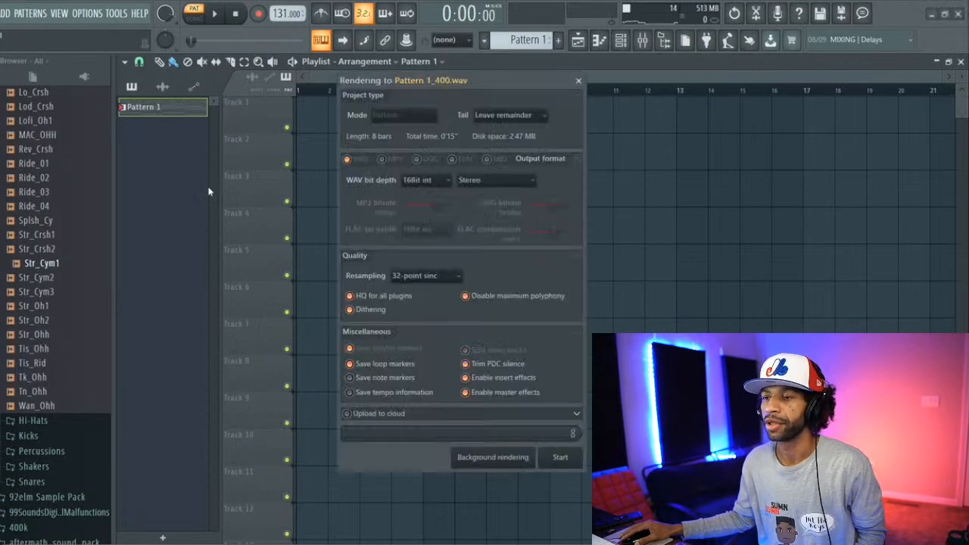
{"action": "left_click", "coordinate": [521, 117]}
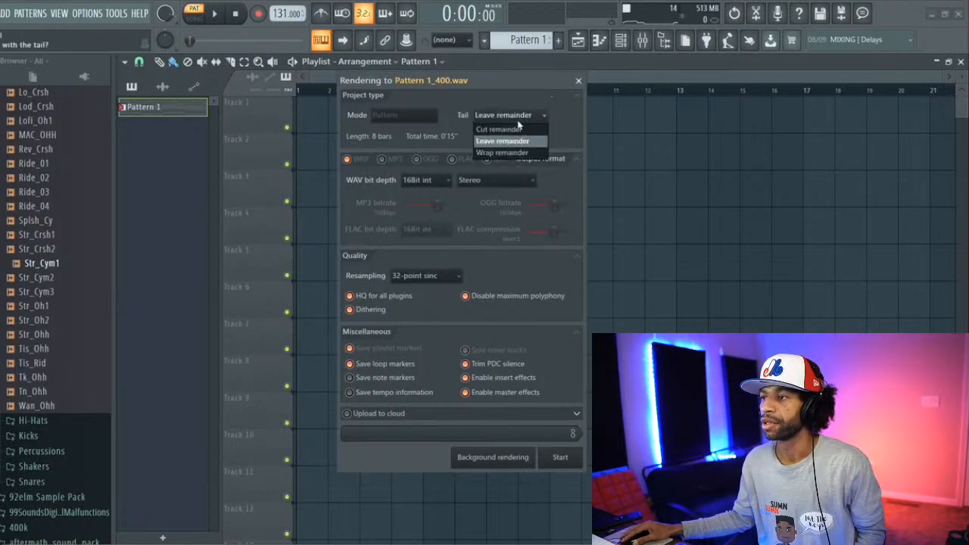
{"action": "left_click", "coordinate": [519, 129]}
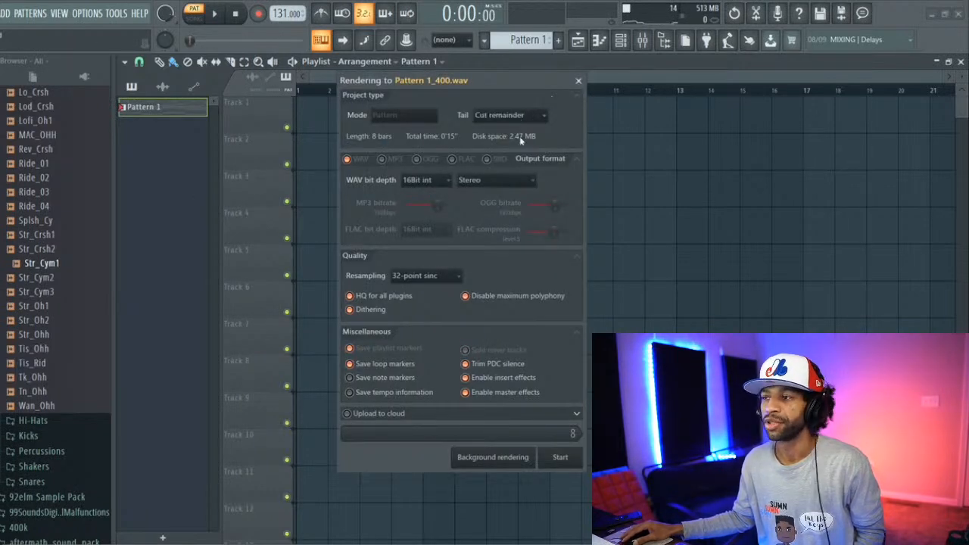
{"action": "left_click", "coordinate": [560, 457]}
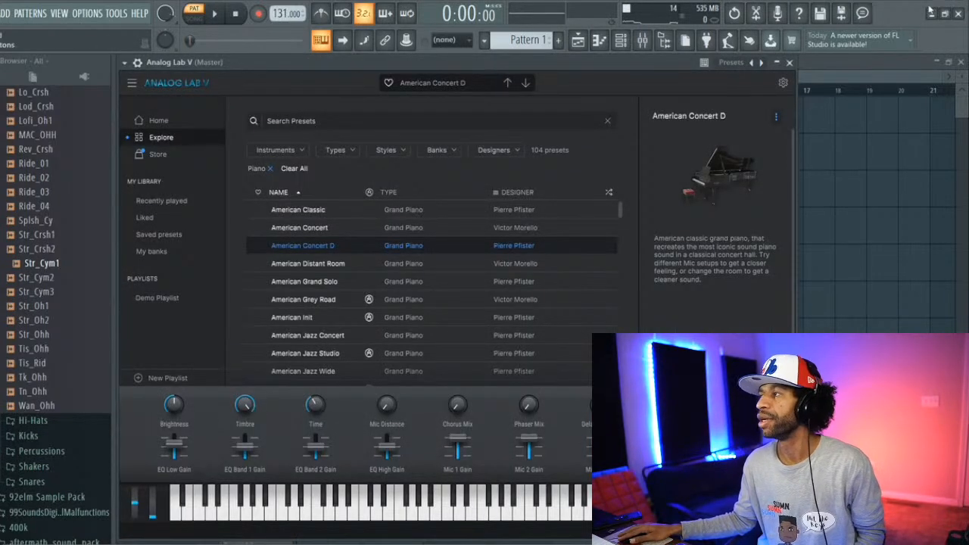
{"action": "left_click", "coordinate": [778, 63]}
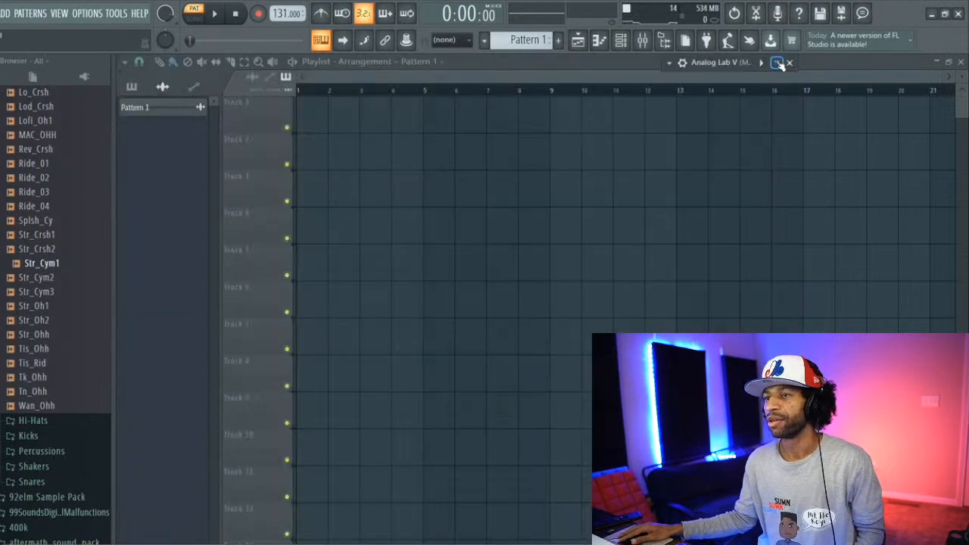
Step: Place the rendered Pattern 1 audio clip at bar 1 of Track 1 and make it unique
{"action": "left_click", "coordinate": [162, 110]}
{"action": "left_click", "coordinate": [303, 125]}
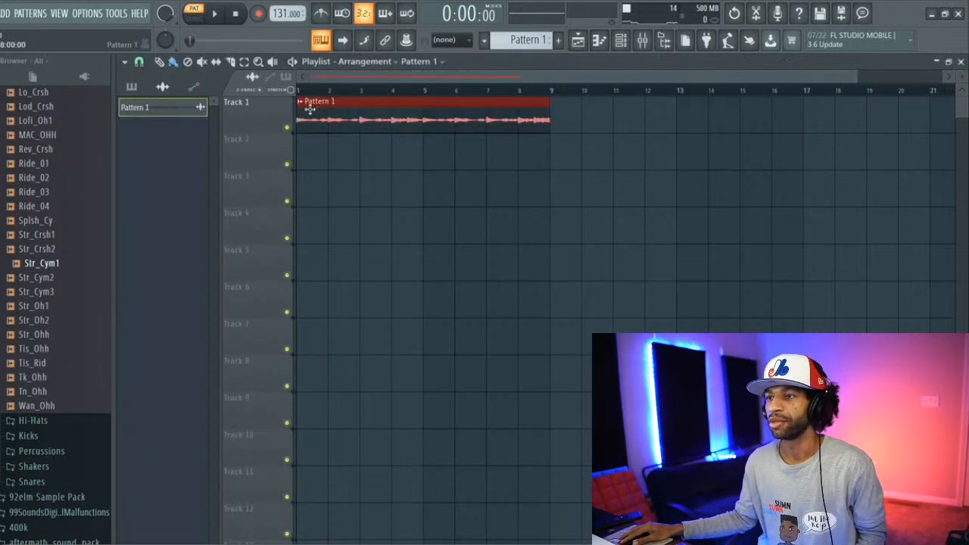
{"action": "left_click", "coordinate": [300, 103]}
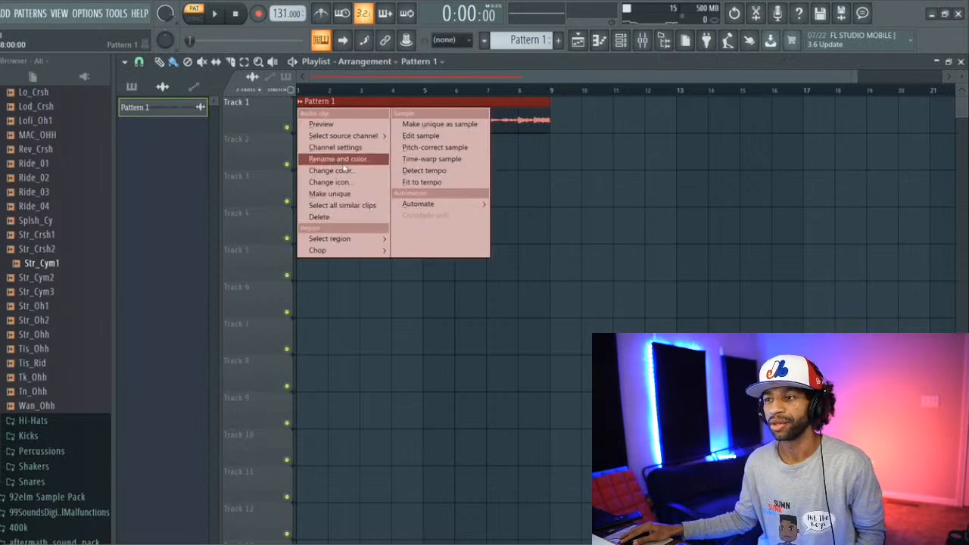
{"action": "left_click", "coordinate": [337, 194]}
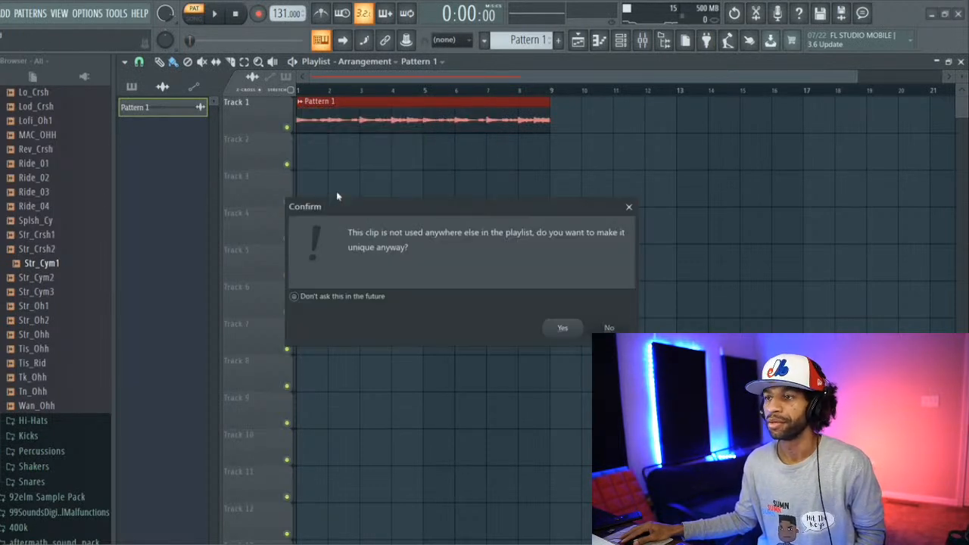
{"action": "left_click", "coordinate": [560, 328]}
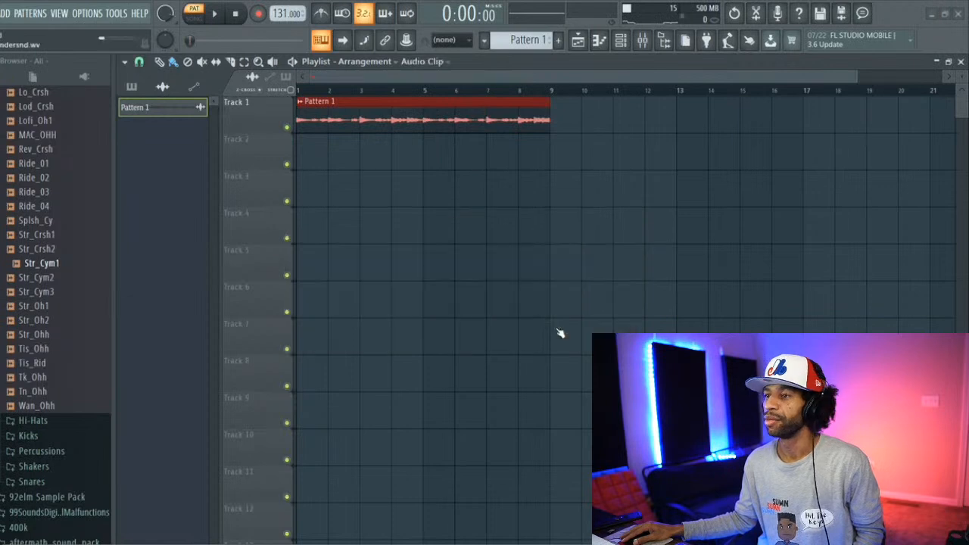
Step: Reverse the unique Pattern 1 #2 audio clip in its channel settings and close them
{"action": "double_click", "coordinate": [322, 119]}
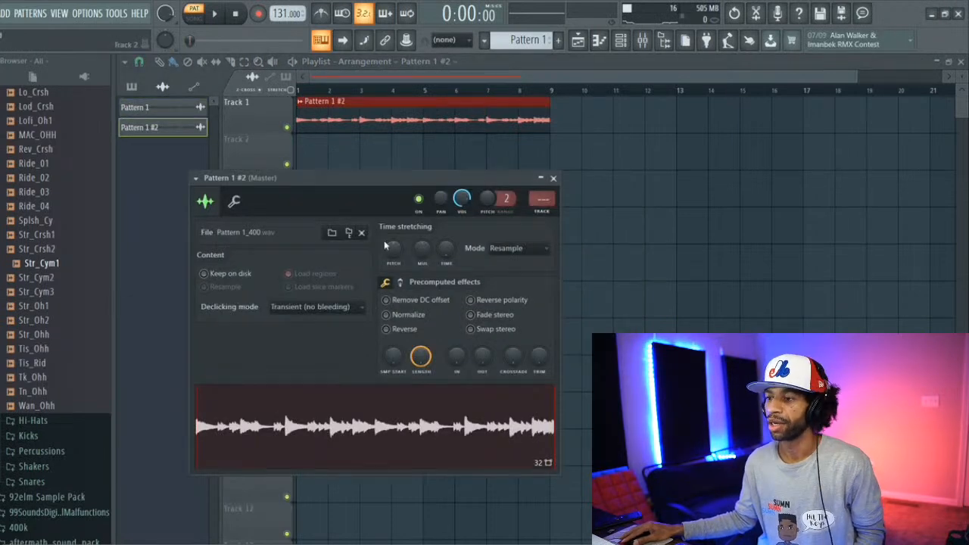
{"action": "left_click", "coordinate": [386, 329]}
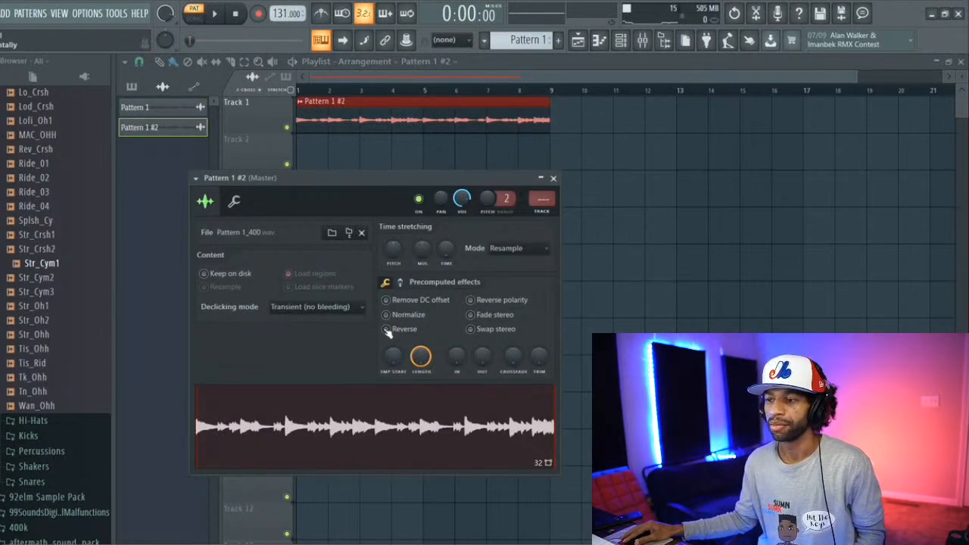
{"action": "left_click", "coordinate": [555, 179]}
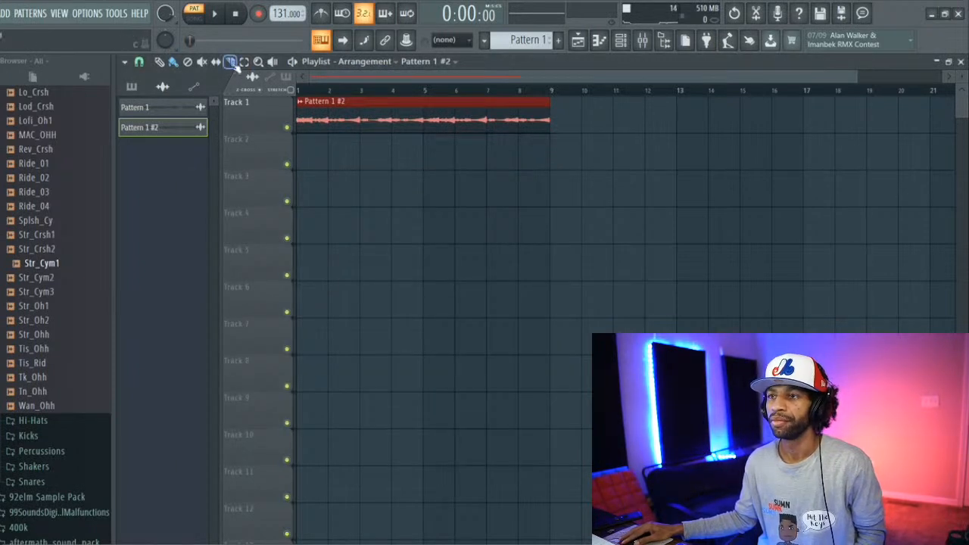
Step: Slice the reversed clip on Track 1 at bars 2, 3, 4, 5, 6 and 8
{"action": "left_click_drag", "start_coordinate": [331, 146], "coordinate": [328, 100]}
{"action": "left_click_drag", "start_coordinate": [363, 140], "coordinate": [361, 103]}
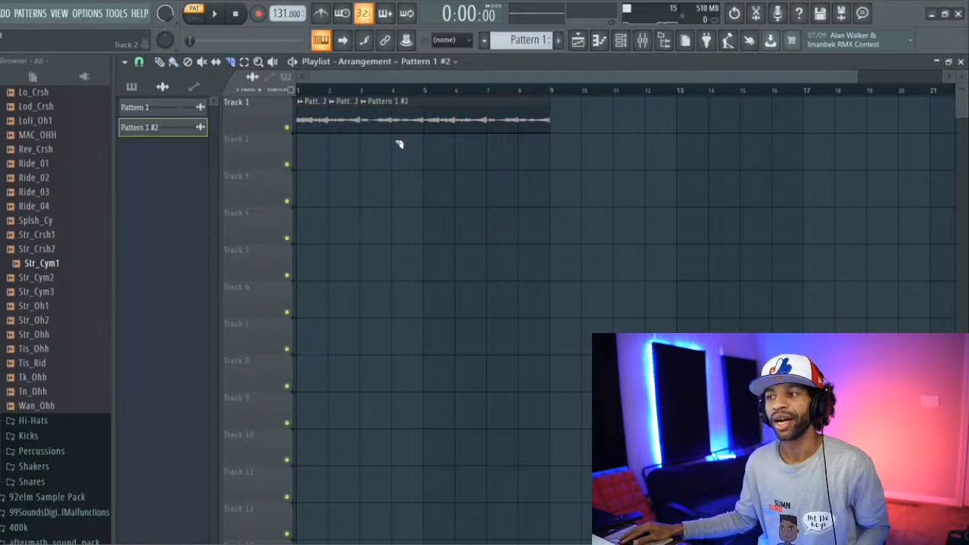
{"action": "left_click_drag", "start_coordinate": [398, 139], "coordinate": [393, 99]}
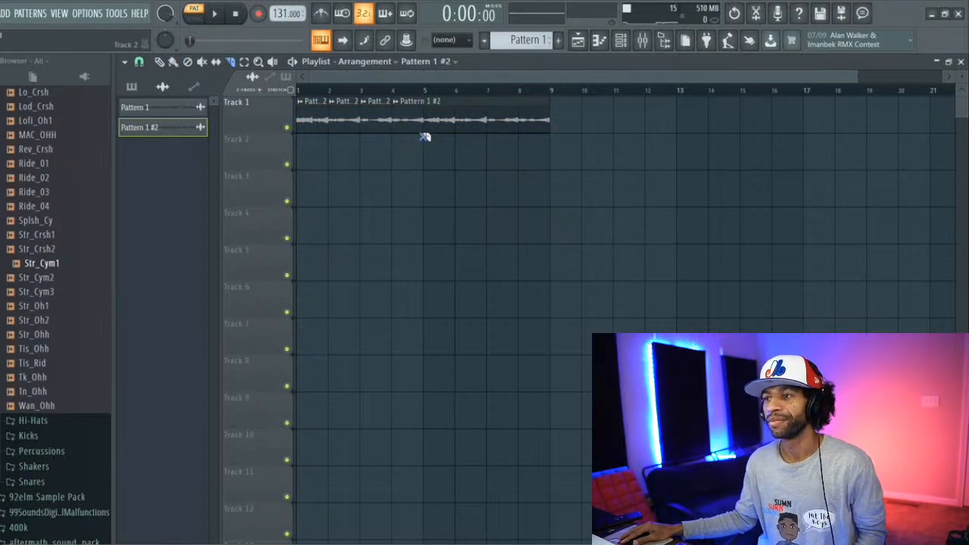
{"action": "left_click_drag", "start_coordinate": [424, 137], "coordinate": [430, 102]}
{"action": "left_click_drag", "start_coordinate": [457, 140], "coordinate": [456, 98]}
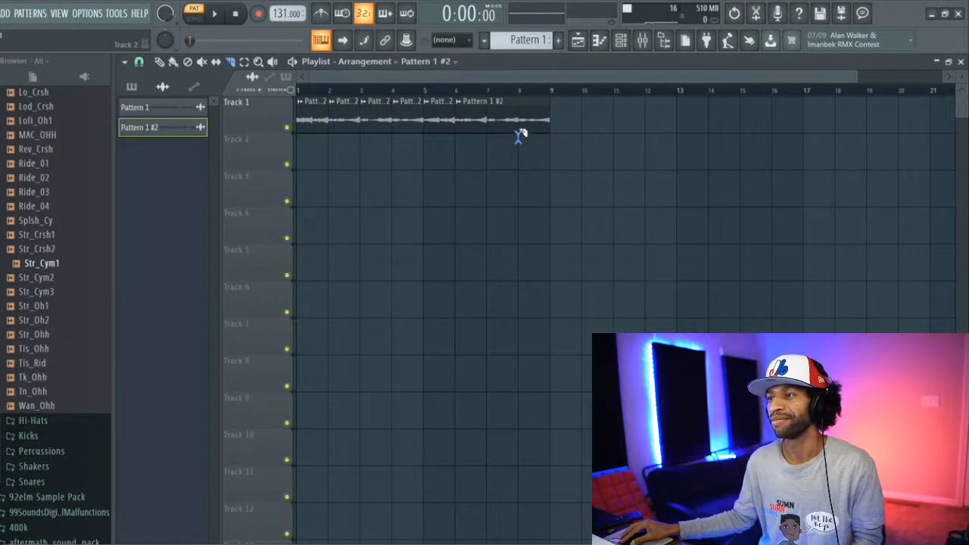
{"action": "left_click_drag", "start_coordinate": [519, 136], "coordinate": [522, 99]}
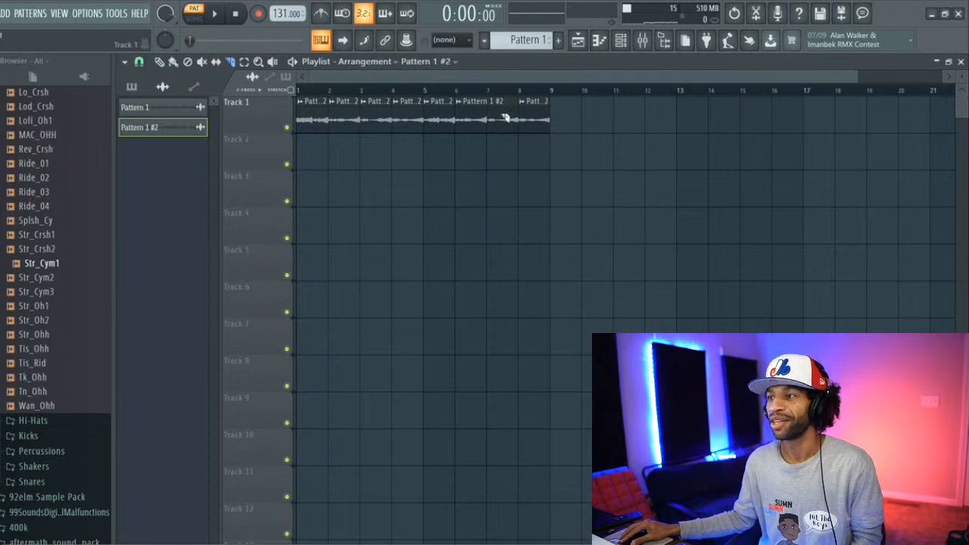
Step: Move the last slice to bar 1 of Track 2, and shift the two-bar slice down to Track 2, splitting it at bar 7
{"action": "left_click", "coordinate": [162, 62]}
{"action": "mouse_move", "coordinate": [534, 120]}
{"action": "left_mouse_down"}
{"action": "mouse_move", "coordinate": [510, 159]}
{"action": "mouse_move", "coordinate": [319, 156]}
{"action": "left_mouse_up"}
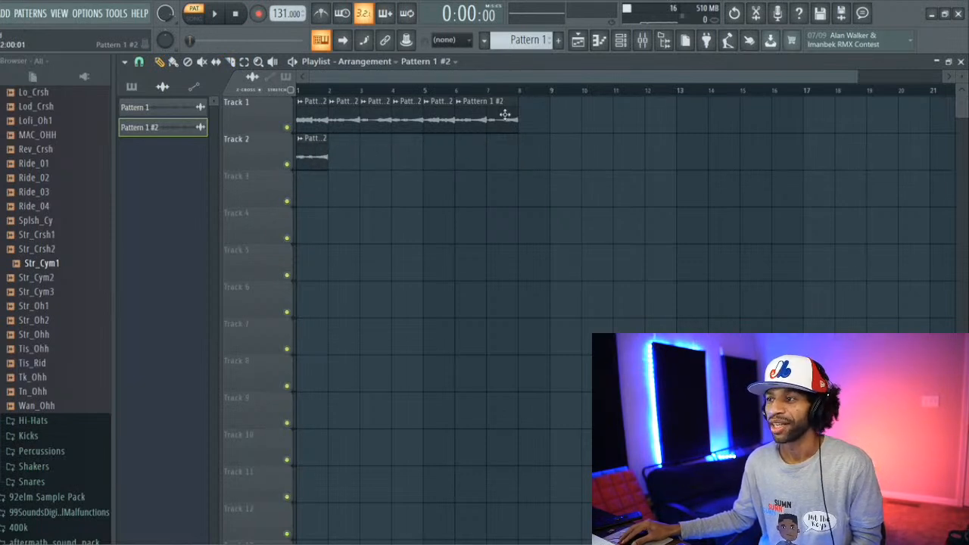
{"action": "left_click_drag", "start_coordinate": [505, 113], "coordinate": [489, 154]}
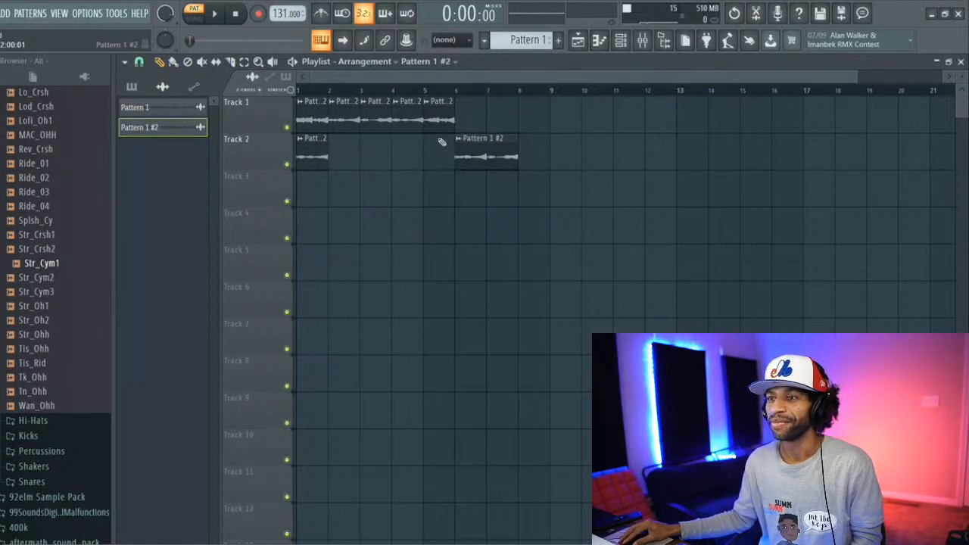
{"action": "left_click", "coordinate": [232, 62]}
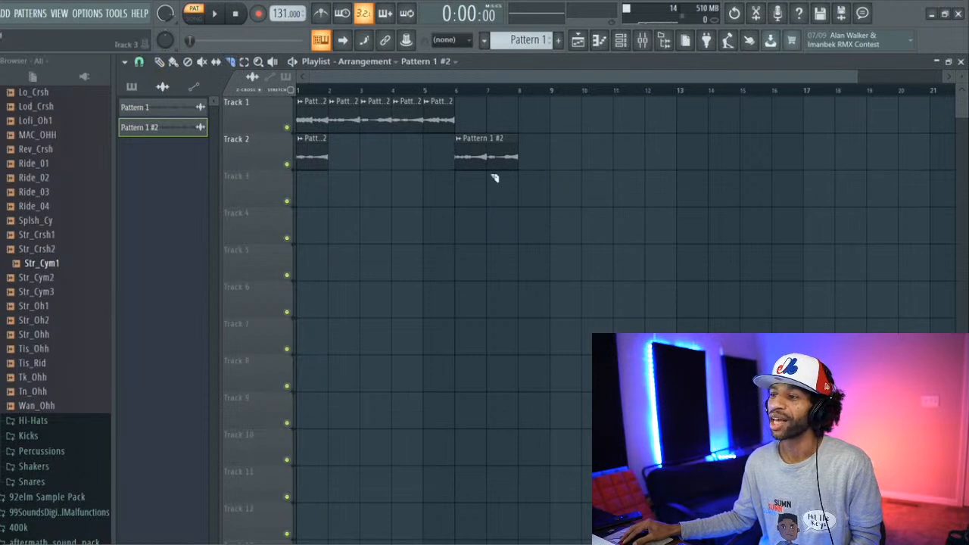
{"action": "left_click_drag", "start_coordinate": [489, 179], "coordinate": [487, 134]}
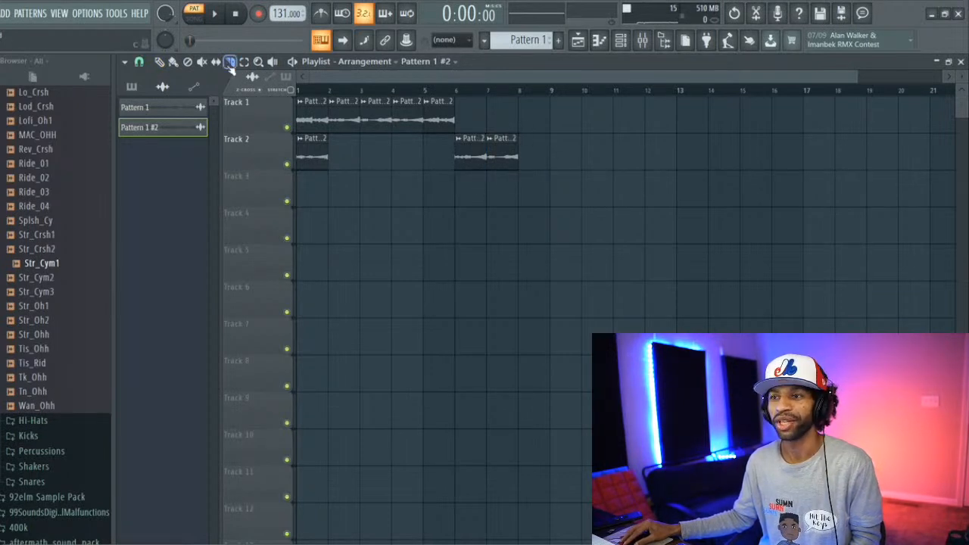
Step: Rearrange the slices from bars 7, 6 and 5 to bars 2, 3 and 4 of Track 2, respectively
{"action": "left_click", "coordinate": [159, 63]}
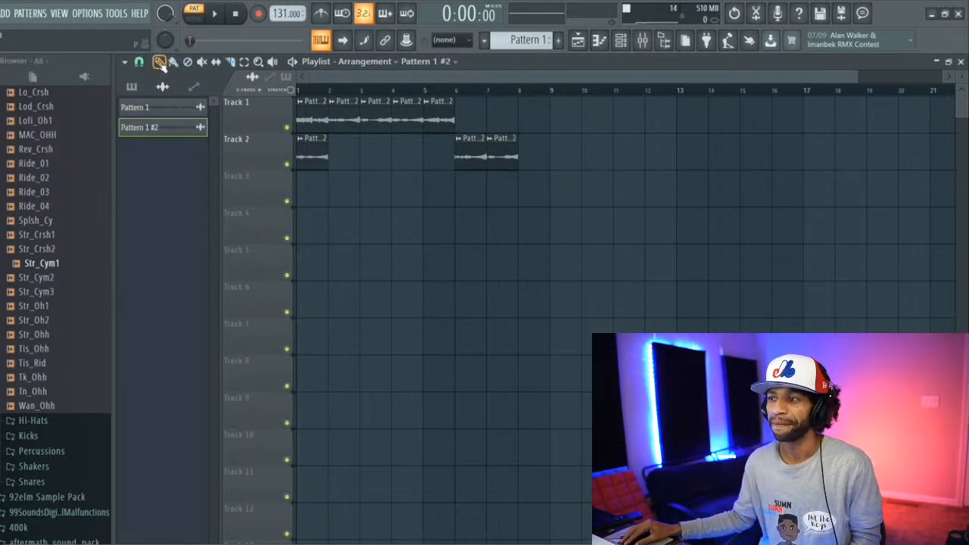
{"action": "left_click_drag", "start_coordinate": [502, 154], "coordinate": [344, 153]}
{"action": "left_click_drag", "start_coordinate": [466, 154], "coordinate": [371, 155]}
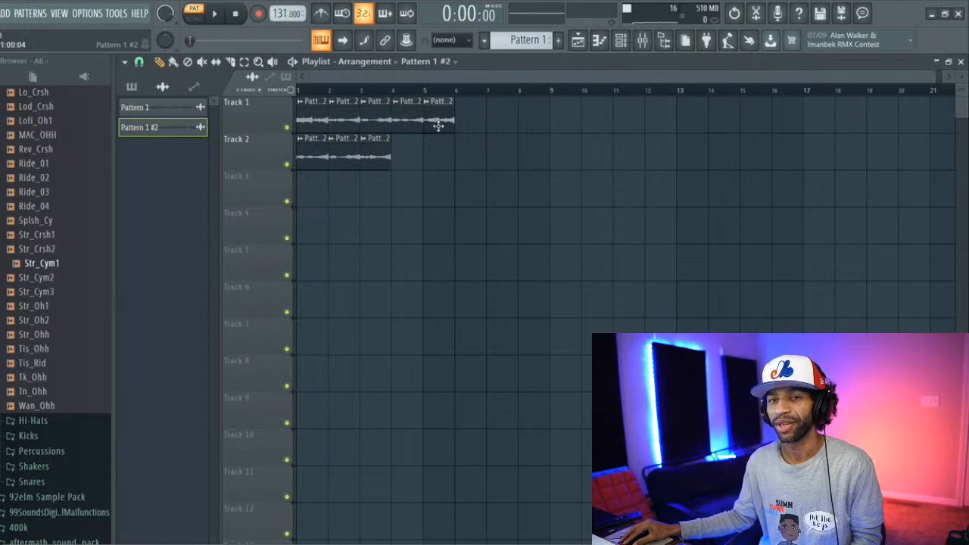
{"action": "left_click_drag", "start_coordinate": [450, 119], "coordinate": [403, 160]}
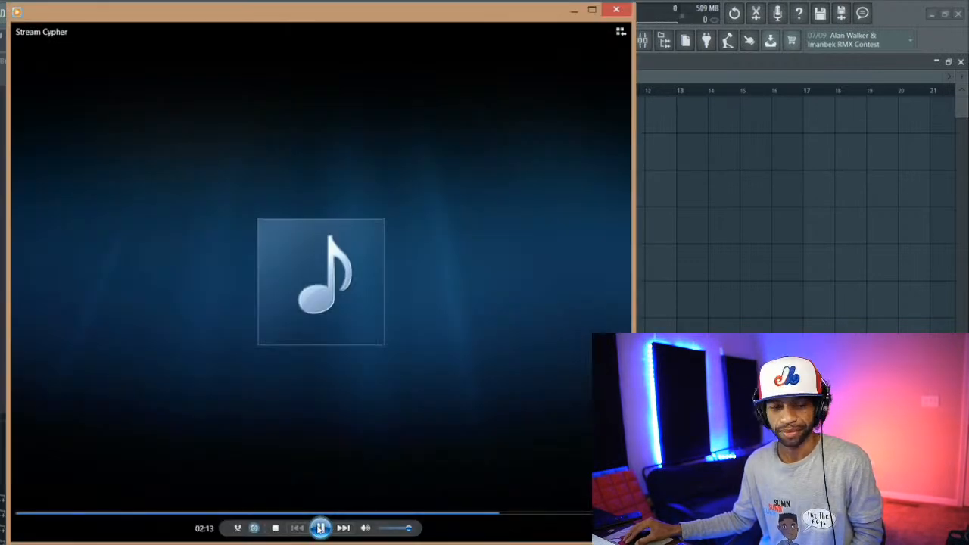
Step: Switch to the media player, pause Stream Cypher and close the player
{"action": "left_click", "coordinate": [321, 528]}
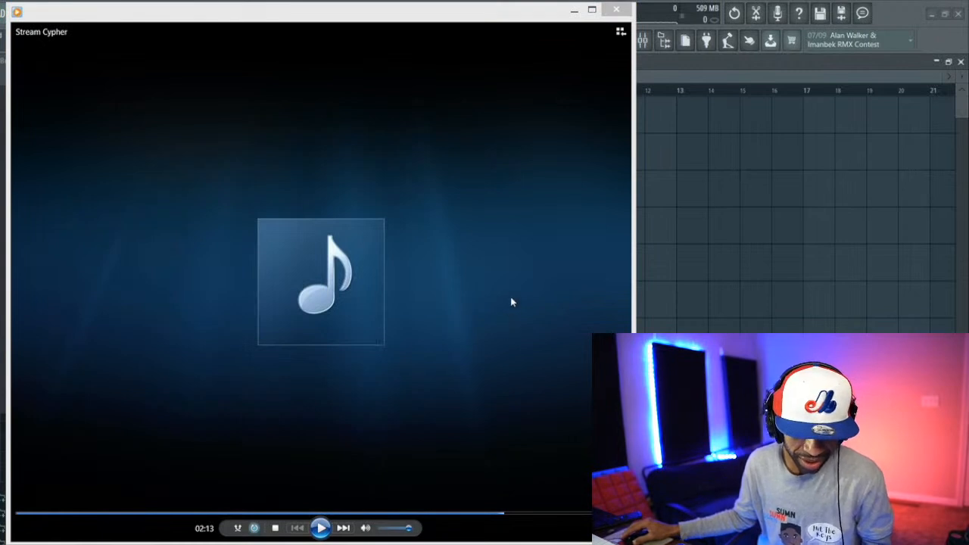
{"action": "left_click", "coordinate": [616, 10]}
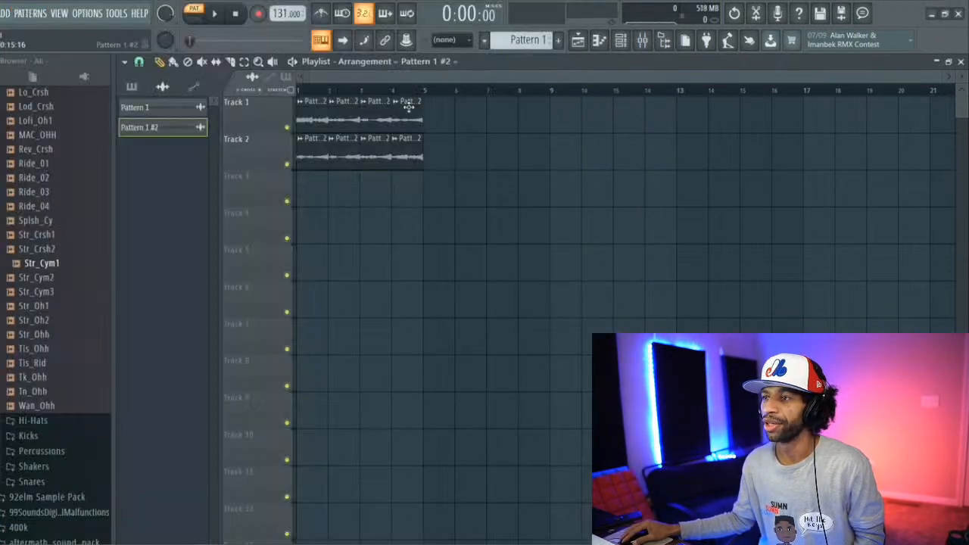
Step: Move the Track 1 slices from bars 4, 3, 2 and 1 to bars 5, 6, 7 and 8 of Track 2
{"action": "left_click_drag", "start_coordinate": [409, 107], "coordinate": [448, 147]}
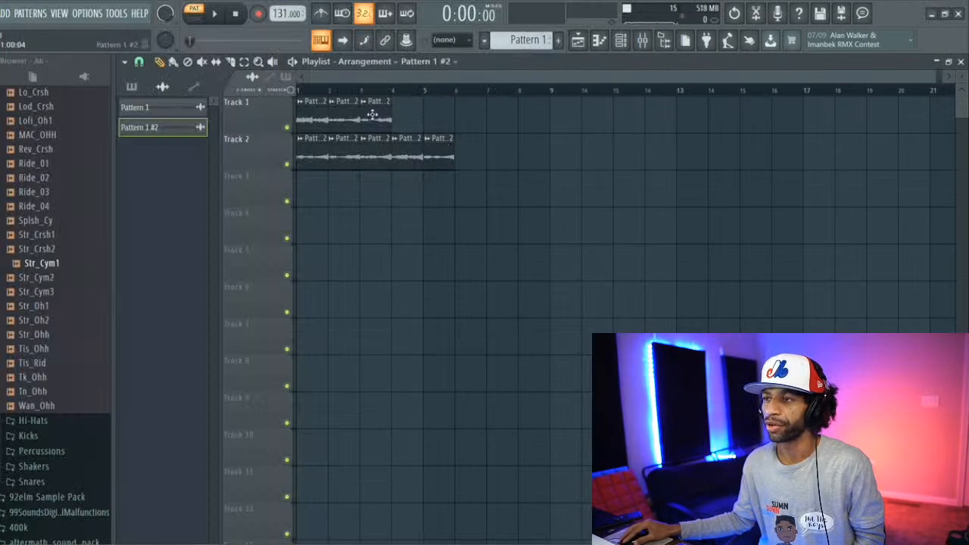
{"action": "left_click_drag", "start_coordinate": [373, 114], "coordinate": [477, 164]}
{"action": "left_click_drag", "start_coordinate": [338, 110], "coordinate": [499, 166]}
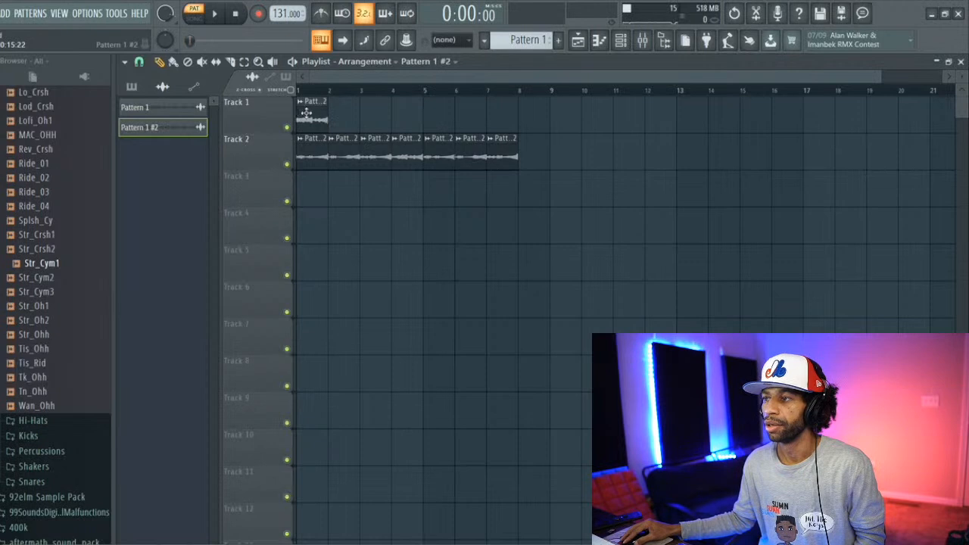
{"action": "left_click_drag", "start_coordinate": [307, 113], "coordinate": [535, 159]}
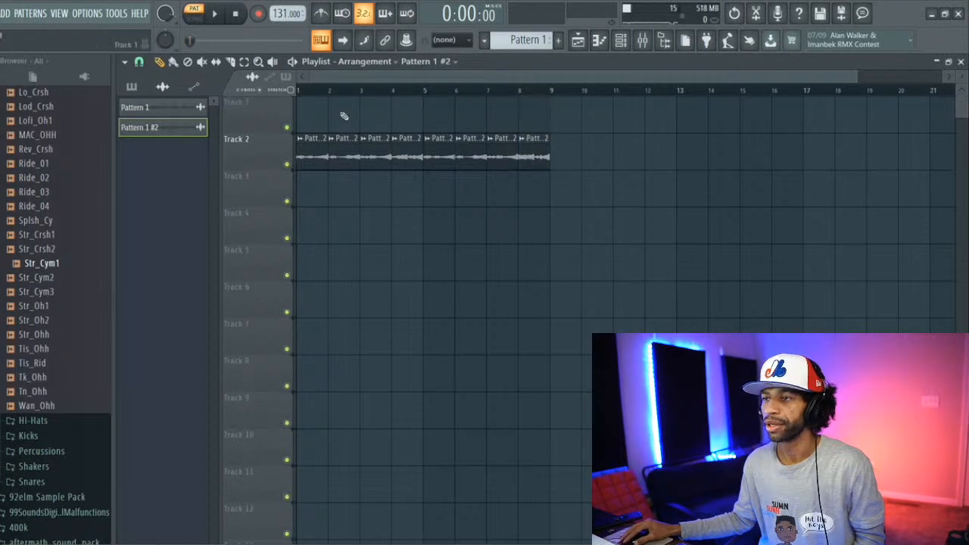
Step: Select all eight slices on Track 2 and move them up to Track 1, starting at bar 1
{"action": "left_click", "coordinate": [244, 61]}
{"action": "left_click_drag", "start_coordinate": [579, 135], "coordinate": [318, 160]}
{"action": "left_click", "coordinate": [160, 63]}
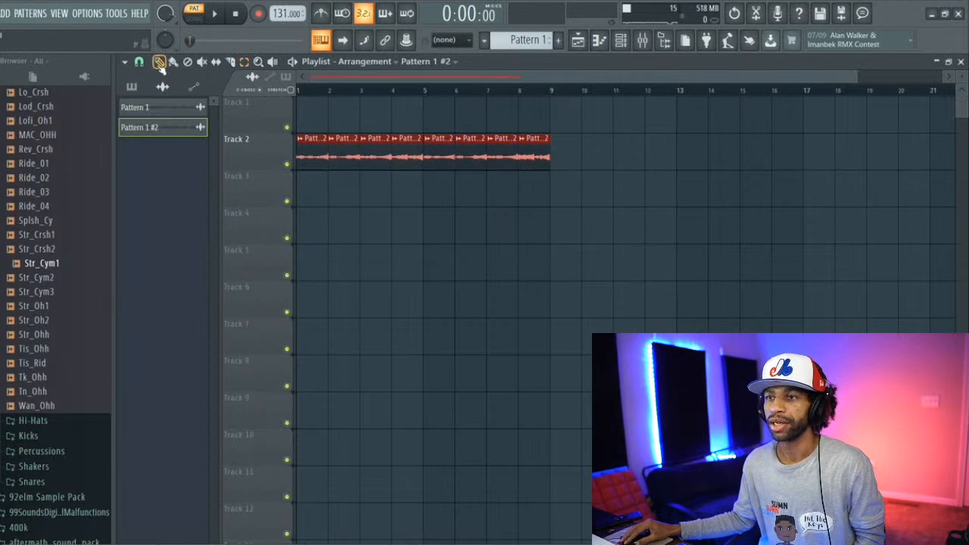
{"action": "left_click_drag", "start_coordinate": [313, 147], "coordinate": [318, 104]}
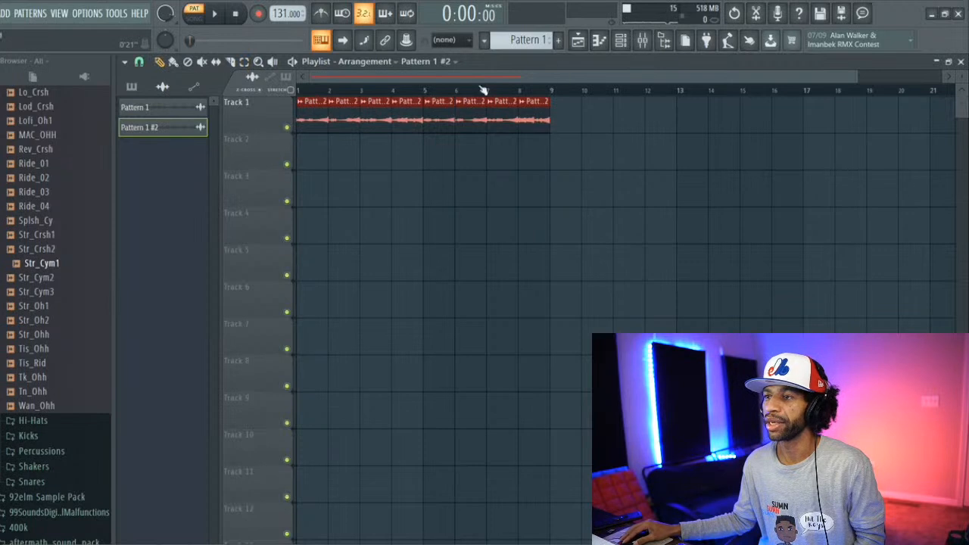
Step: Route the Pattern 1 #2 audio channel to mixer Insert 1
{"action": "left_click", "coordinate": [644, 40]}
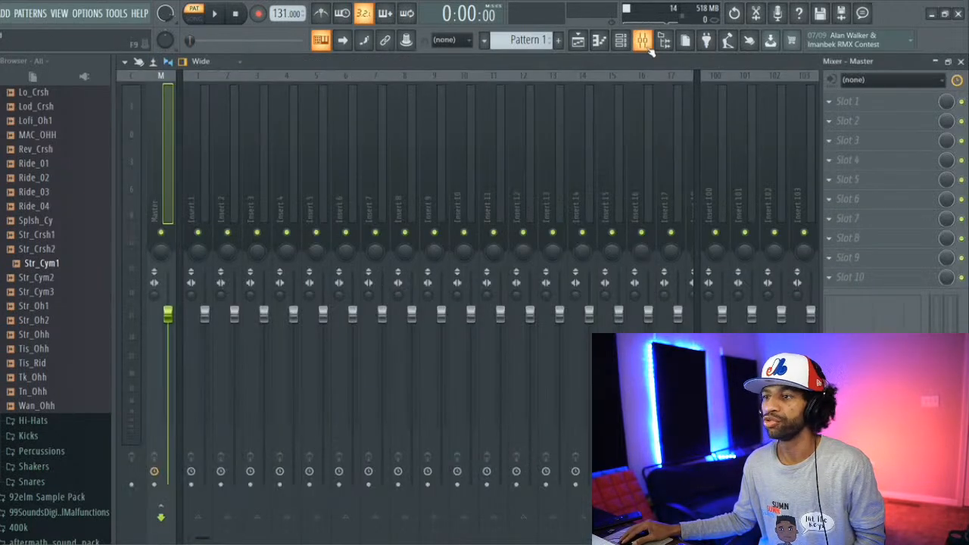
{"action": "left_click", "coordinate": [205, 195]}
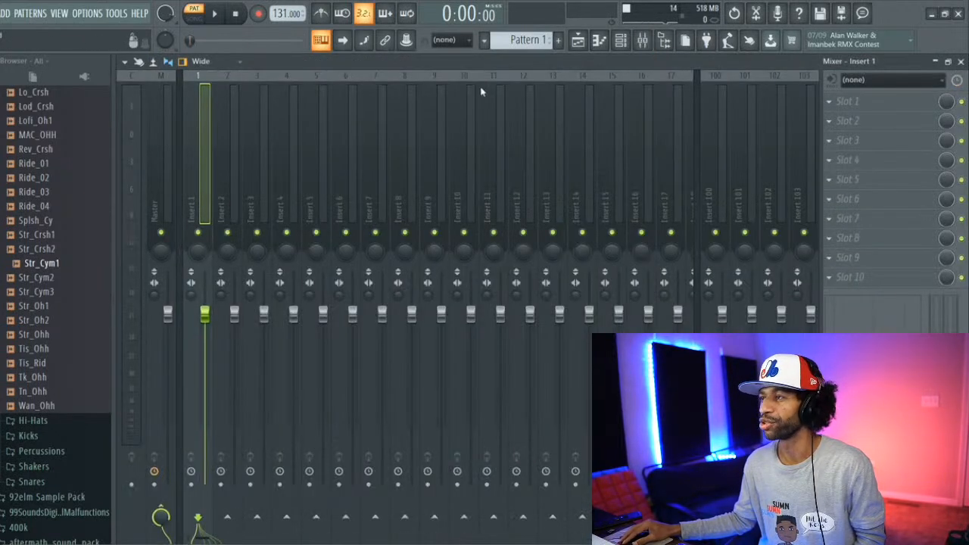
{"action": "left_click", "coordinate": [620, 40]}
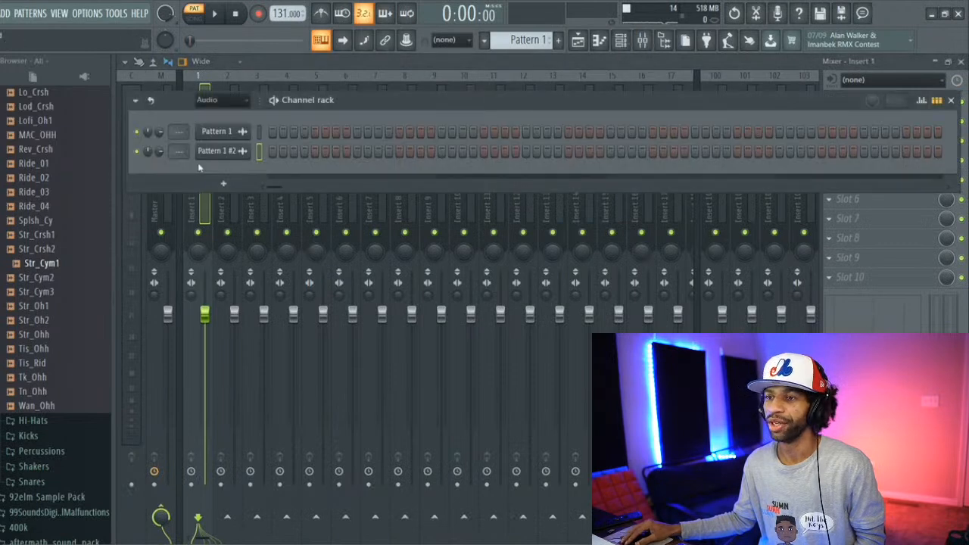
{"action": "left_click_drag", "start_coordinate": [174, 152], "coordinate": [174, 150]}
{"action": "left_click", "coordinate": [189, 87]}
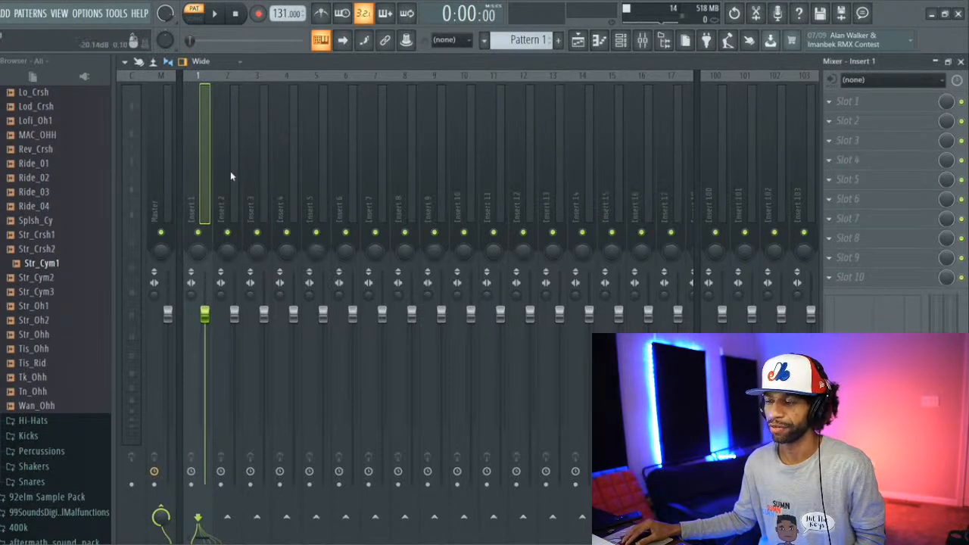
Step: Load Fruity Parametric EQ 2 into the first effect slot of Insert 1
{"action": "left_click", "coordinate": [836, 106]}
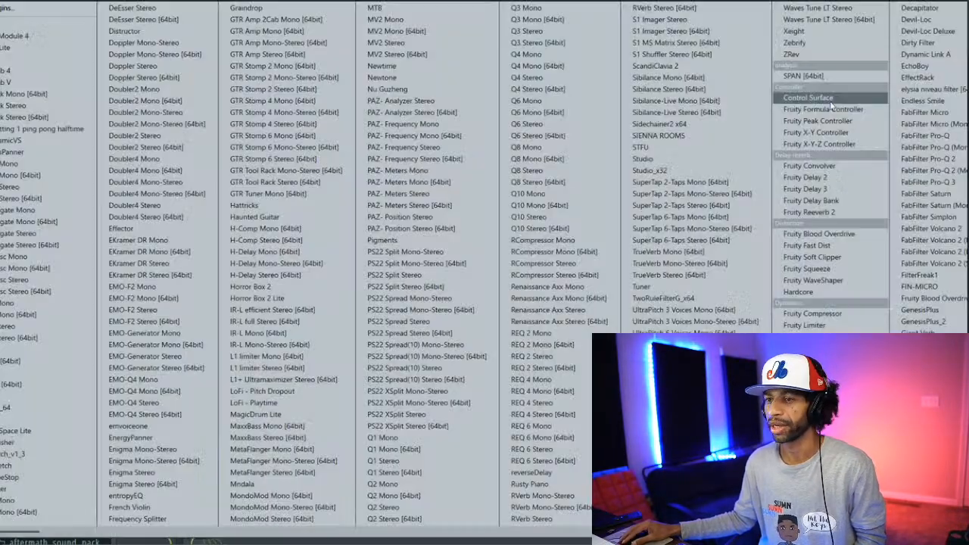
{"action": "scroll", "coordinate": [599, 214], "scroll_direction": "down", "scroll_amount": 5}
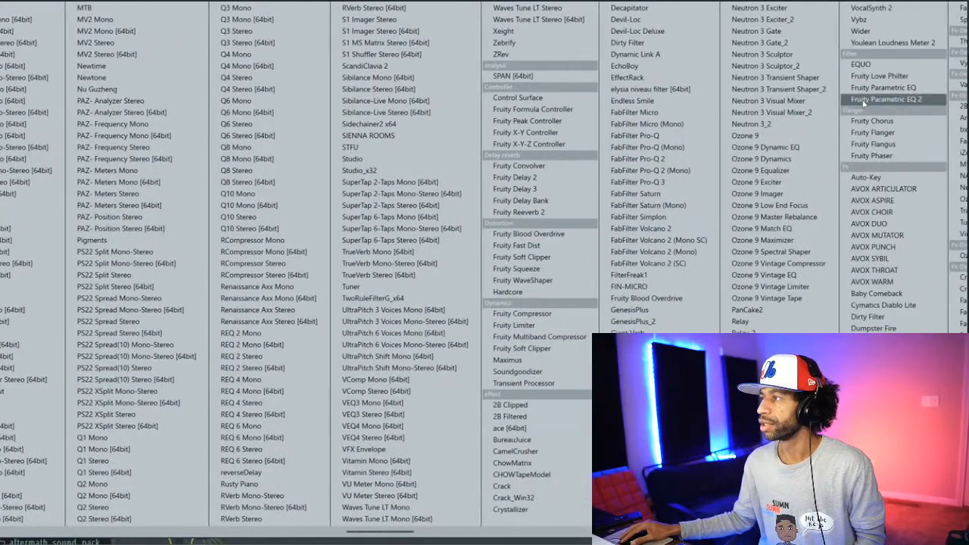
{"action": "left_click", "coordinate": [882, 98]}
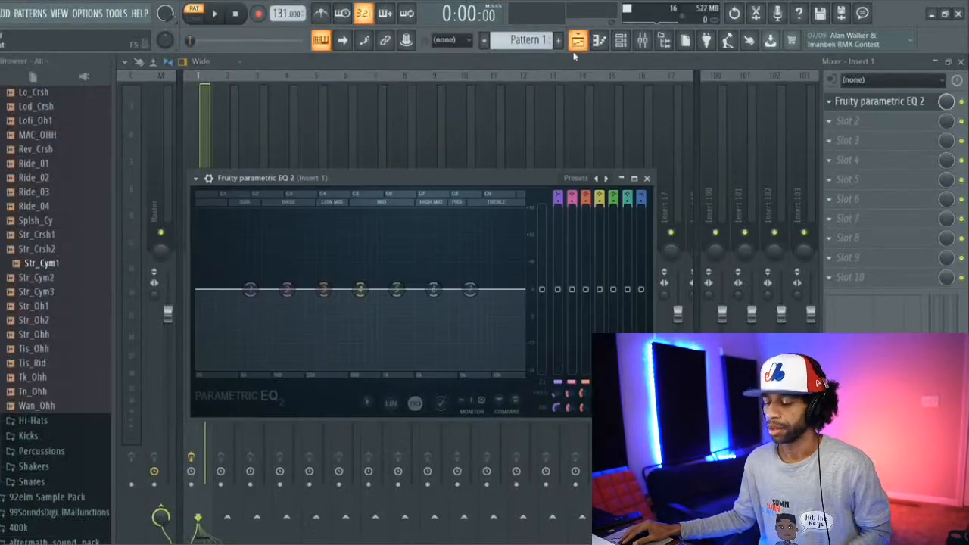
Step: Shape the EQ during song playback: dip band 4 slightly and cut the low shelf band 1 and high shelf band 7 deeply
{"action": "key", "text": "space"}
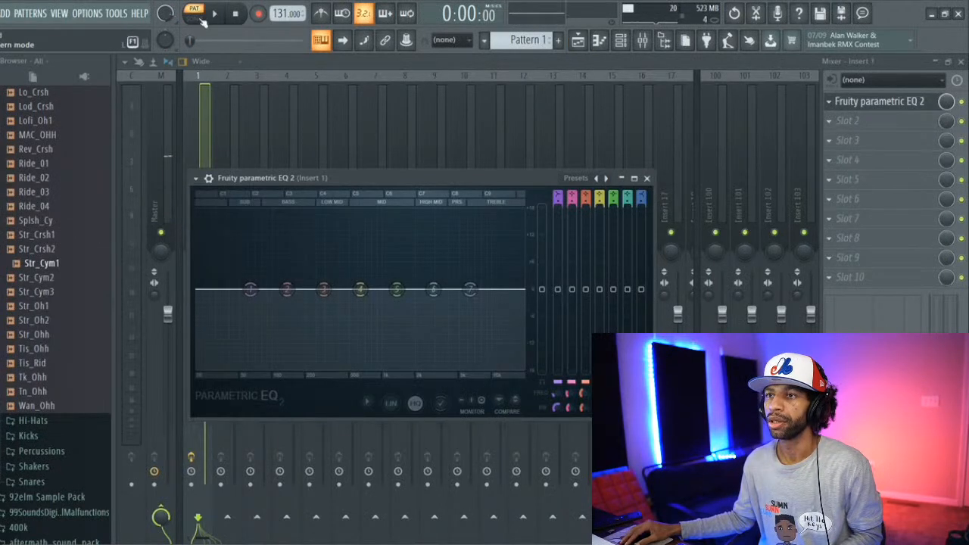
{"action": "left_click", "coordinate": [214, 13]}
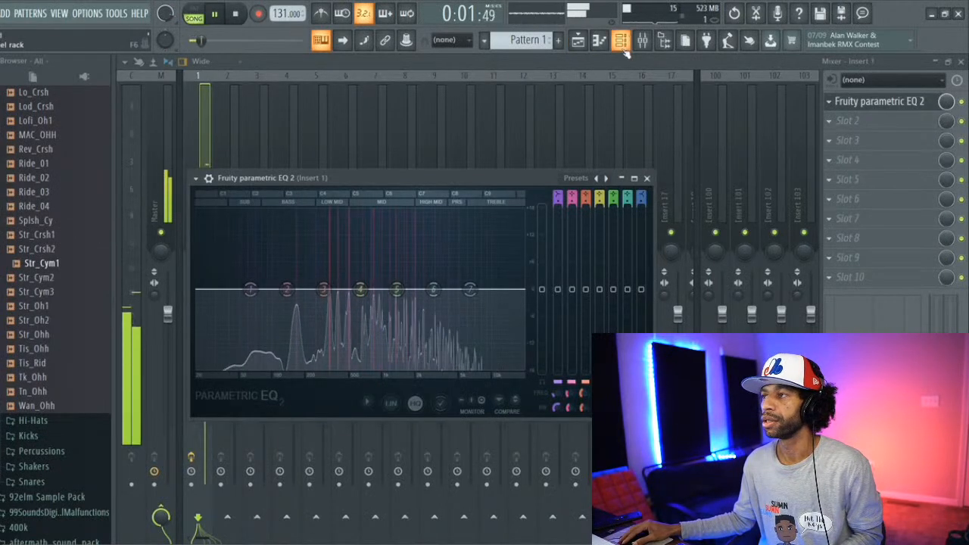
{"action": "left_click_drag", "start_coordinate": [469, 288], "coordinate": [493, 307]}
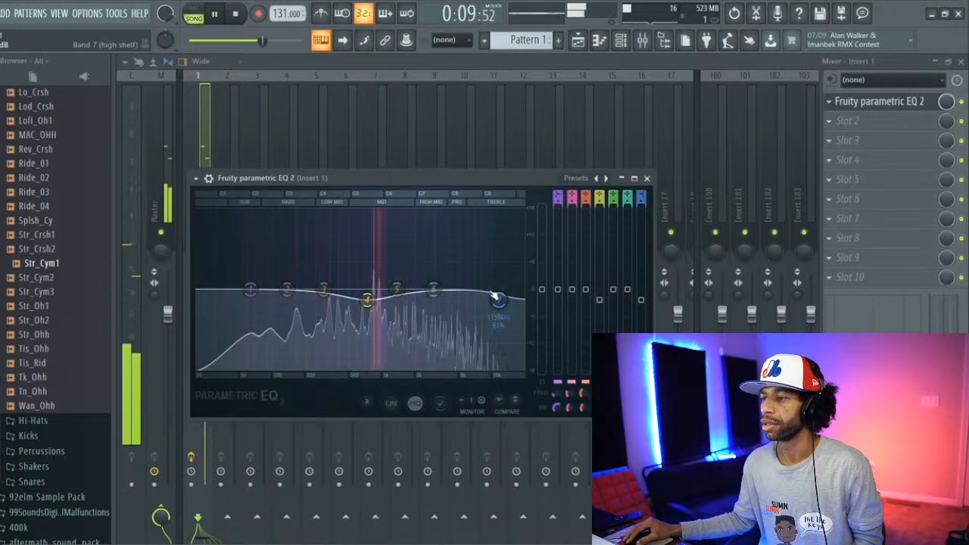
{"action": "left_click_drag", "start_coordinate": [498, 299], "coordinate": [479, 364]}
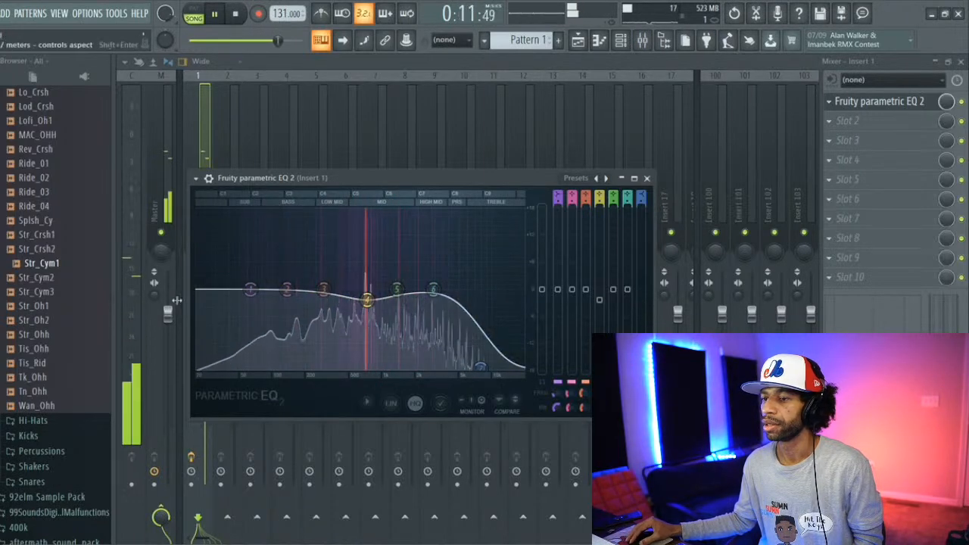
{"action": "left_click_drag", "start_coordinate": [250, 290], "coordinate": [250, 363]}
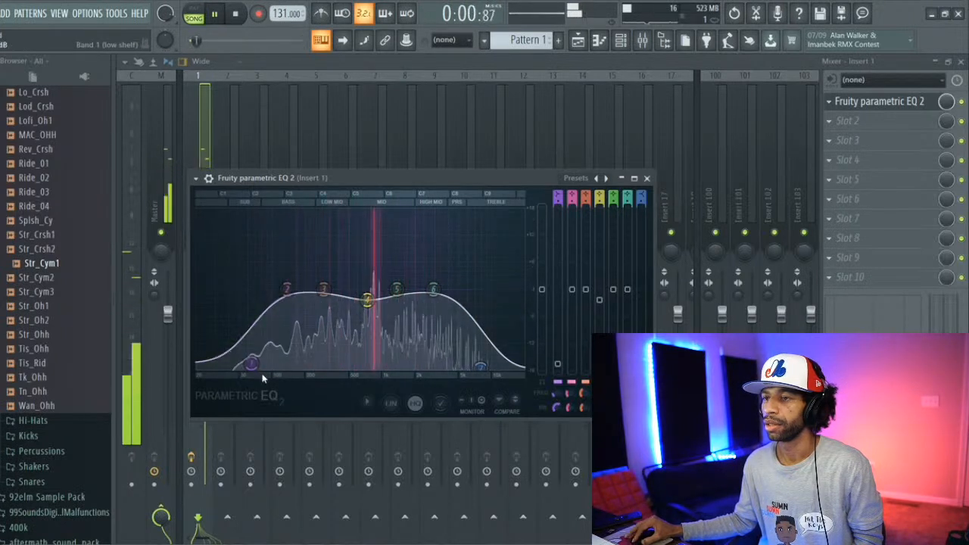
{"action": "left_click", "coordinate": [235, 14]}
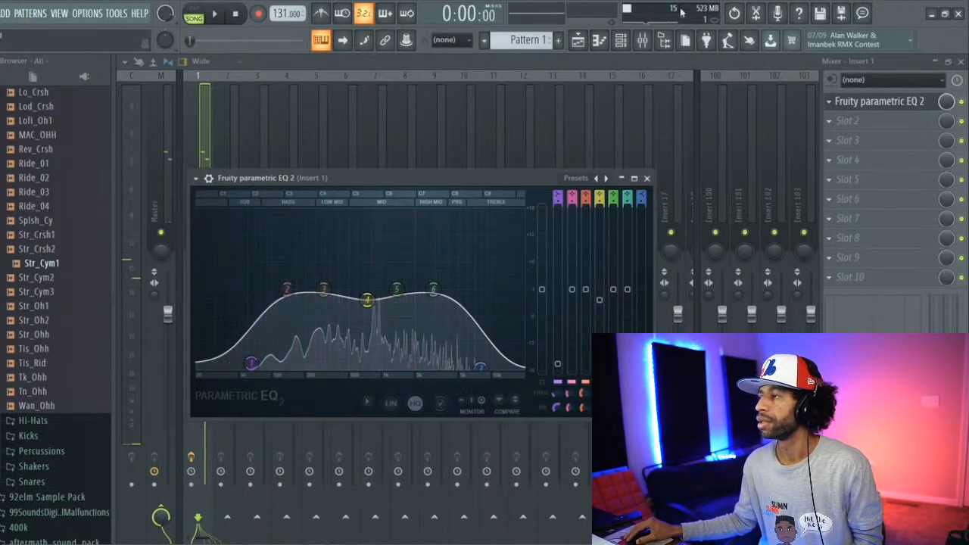
Step: Load RVerb Stereo into the second effect slot of Insert 1
{"action": "left_click", "coordinate": [826, 121]}
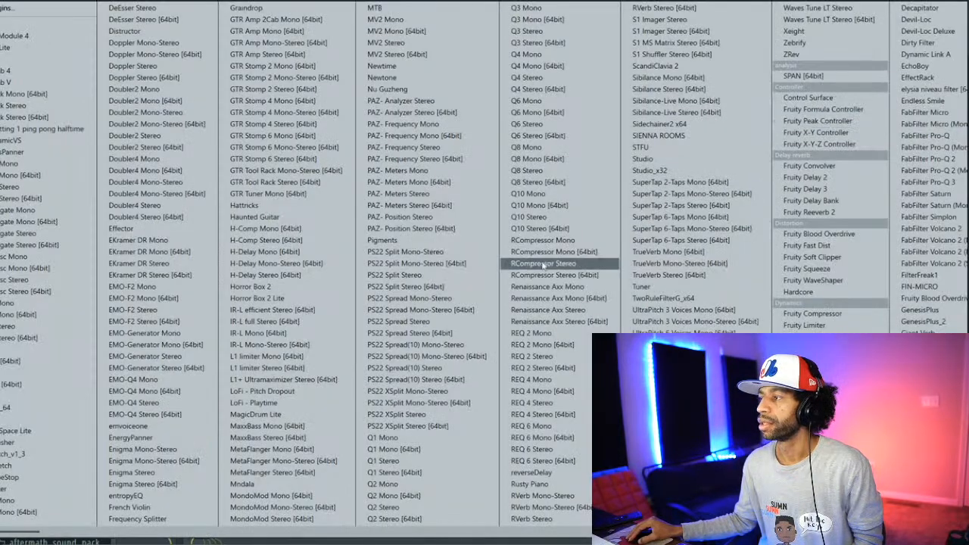
{"action": "scroll", "coordinate": [521, 217], "scroll_direction": "down", "scroll_amount": 3}
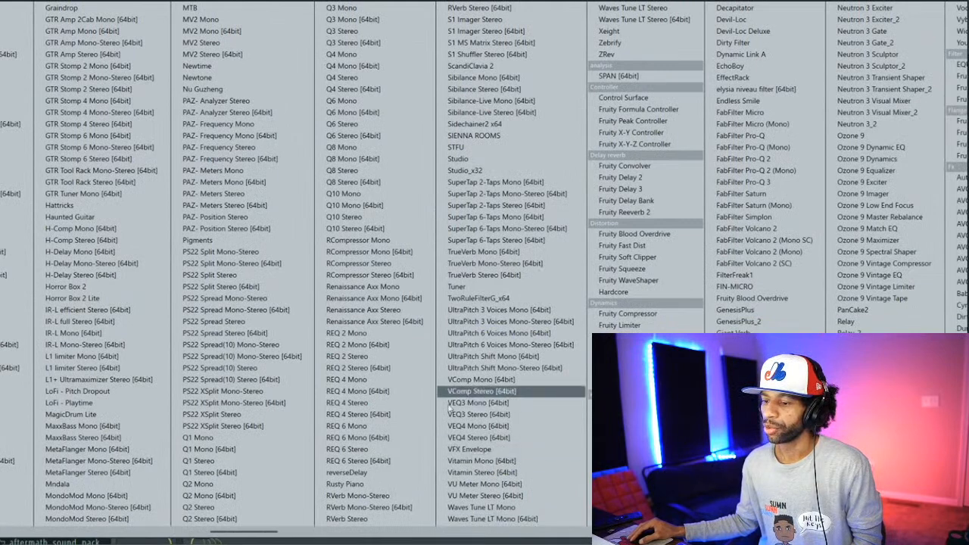
{"action": "left_click", "coordinate": [375, 519]}
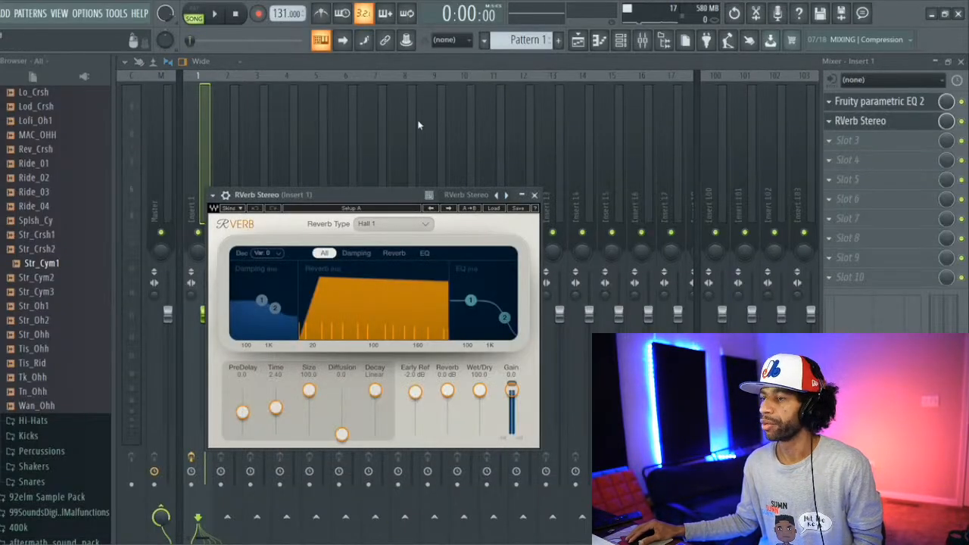
Step: Set the RVerb reverb type to Room during playback and lower the mix level of its effect slot
{"action": "left_click", "coordinate": [215, 15]}
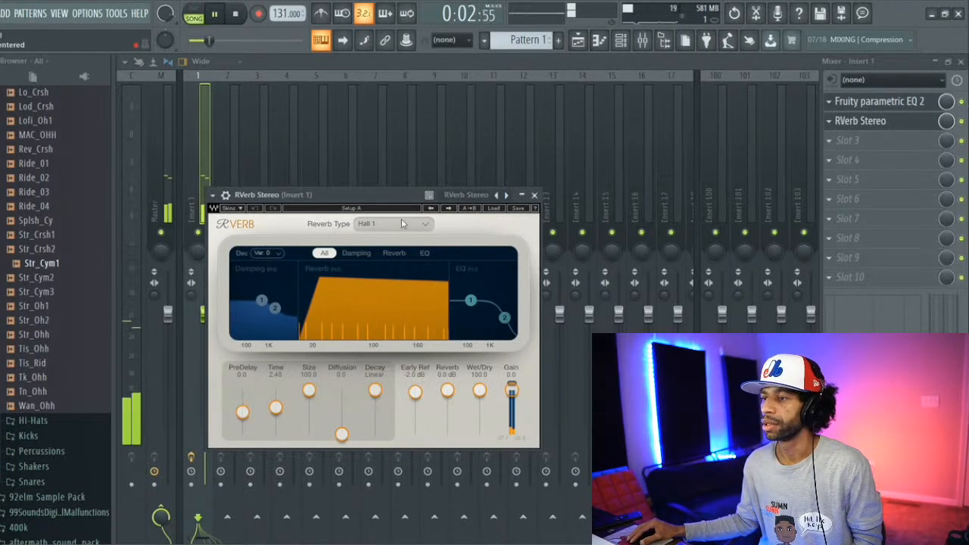
{"action": "scroll", "coordinate": [395, 224], "scroll_direction": "down", "scroll_amount": 1}
{"action": "scroll", "coordinate": [395, 226], "scroll_direction": "down", "scroll_amount": 1}
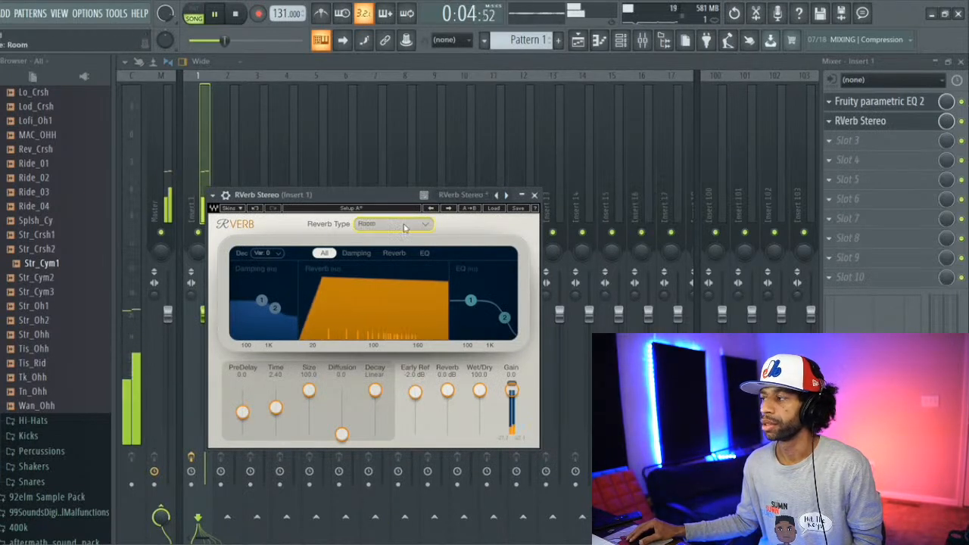
{"action": "left_click_drag", "start_coordinate": [951, 118], "coordinate": [950, 141]}
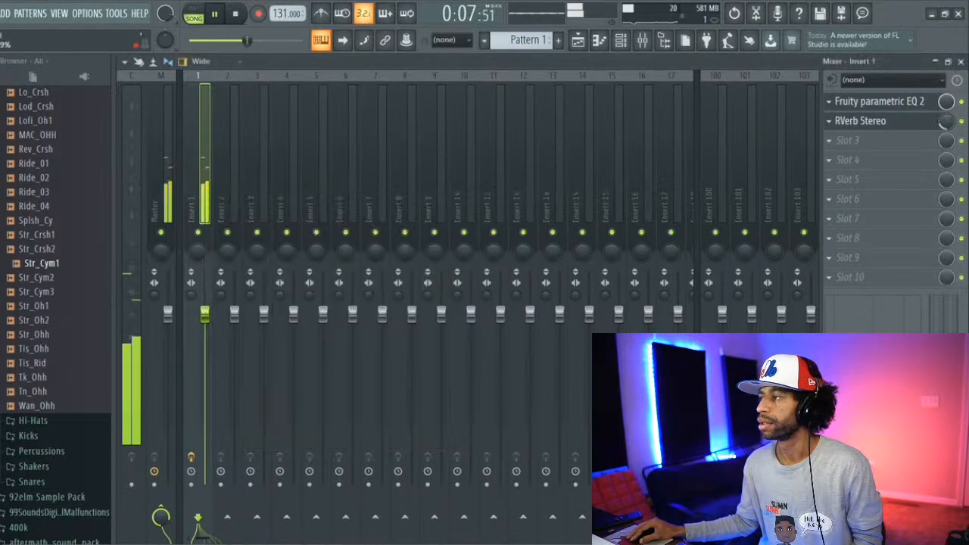
Step: Load Fruity Delay 3 into slot 3 of Insert 1, apply the Stereoized preset and raise its modulation rate slightly
{"action": "left_click", "coordinate": [846, 142]}
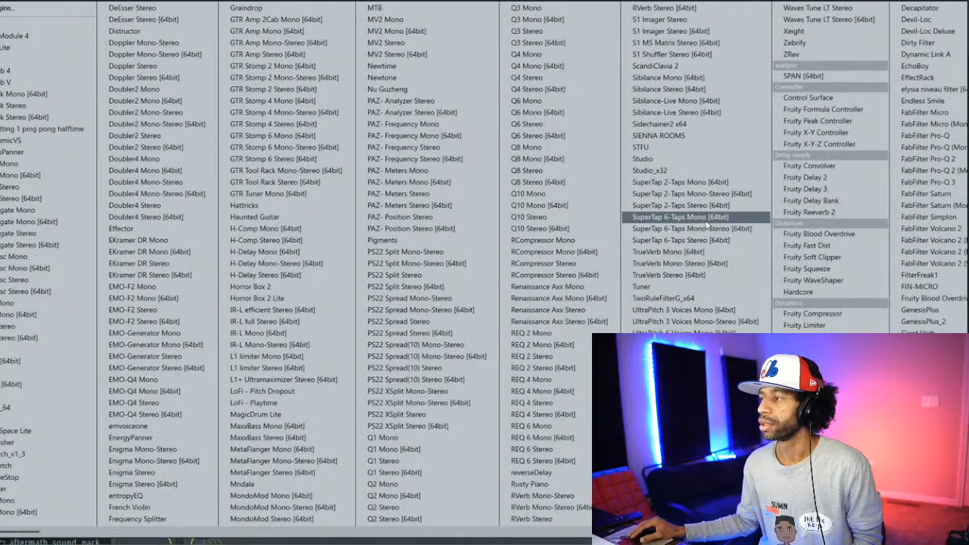
{"action": "left_click", "coordinate": [804, 189]}
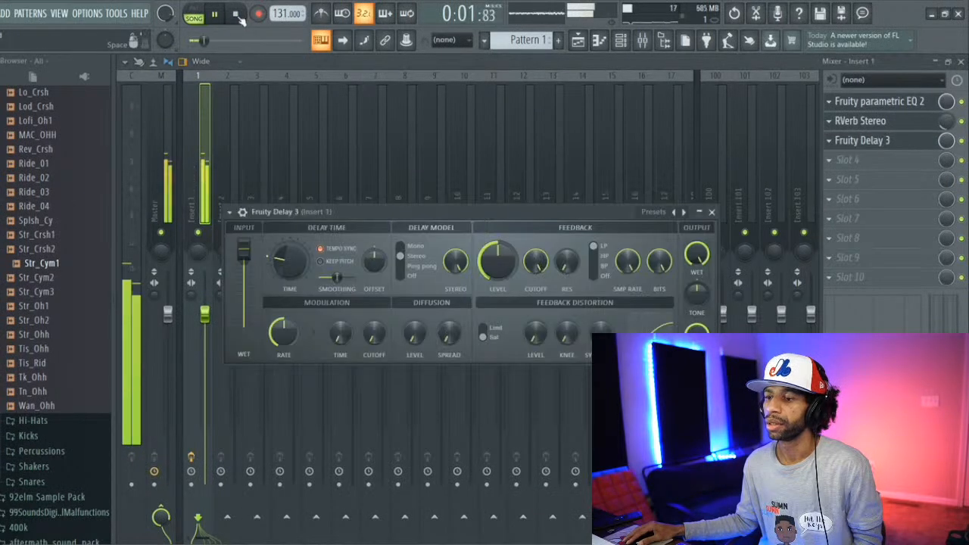
{"action": "left_click", "coordinate": [657, 214]}
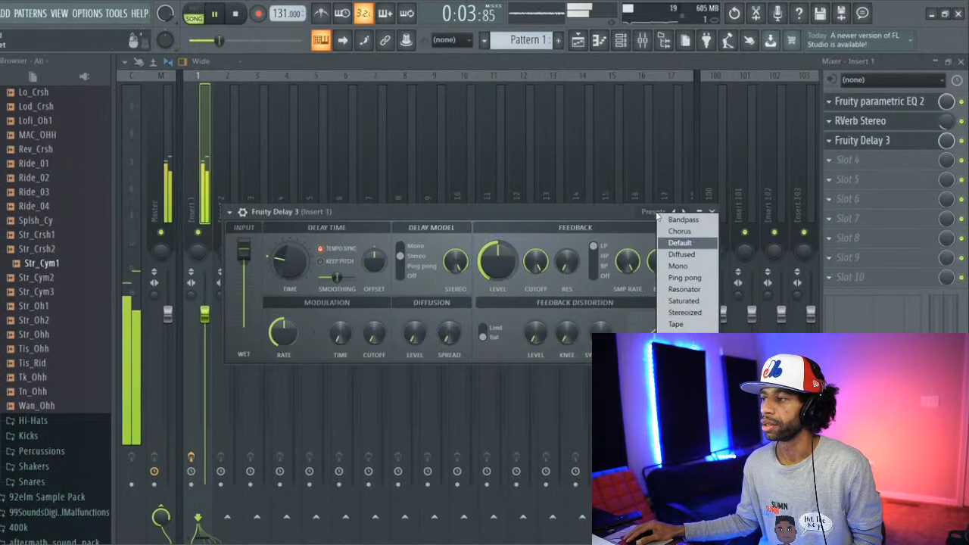
{"action": "left_click", "coordinate": [691, 316]}
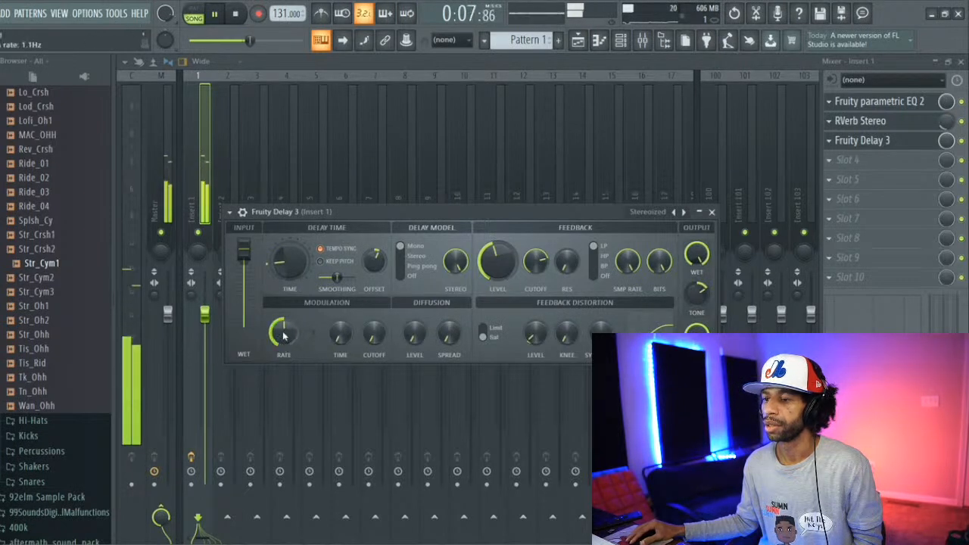
{"action": "scroll", "coordinate": [283, 333], "scroll_direction": "up", "scroll_amount": 2}
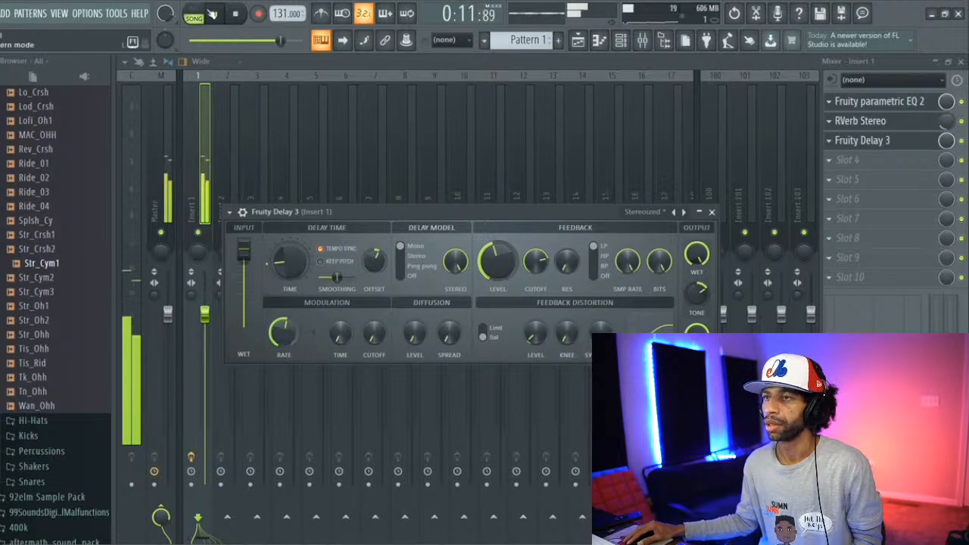
{"action": "left_click", "coordinate": [236, 15]}
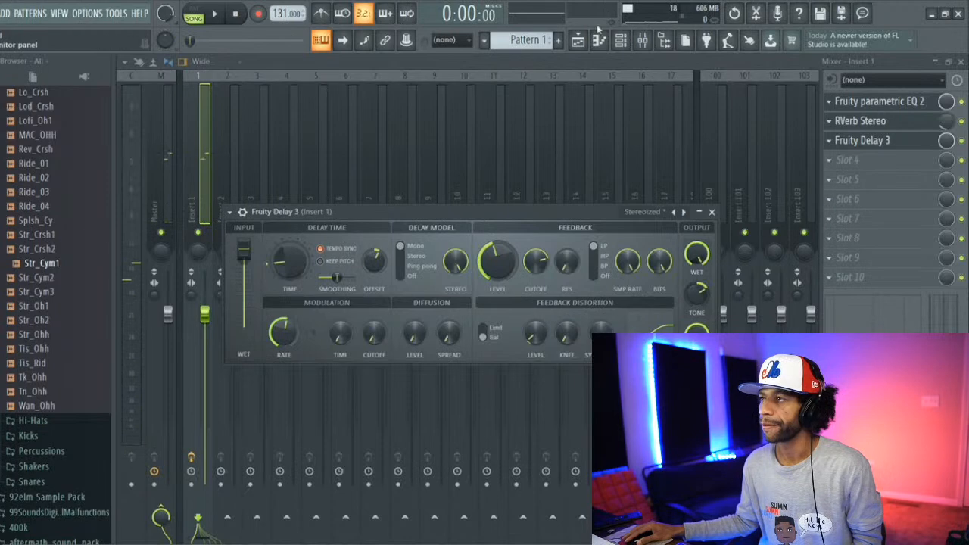
Step: Set the Channel rack filter to All so that the instrument and audio channels are listed together
{"action": "left_click", "coordinate": [578, 41]}
{"action": "left_click", "coordinate": [620, 41]}
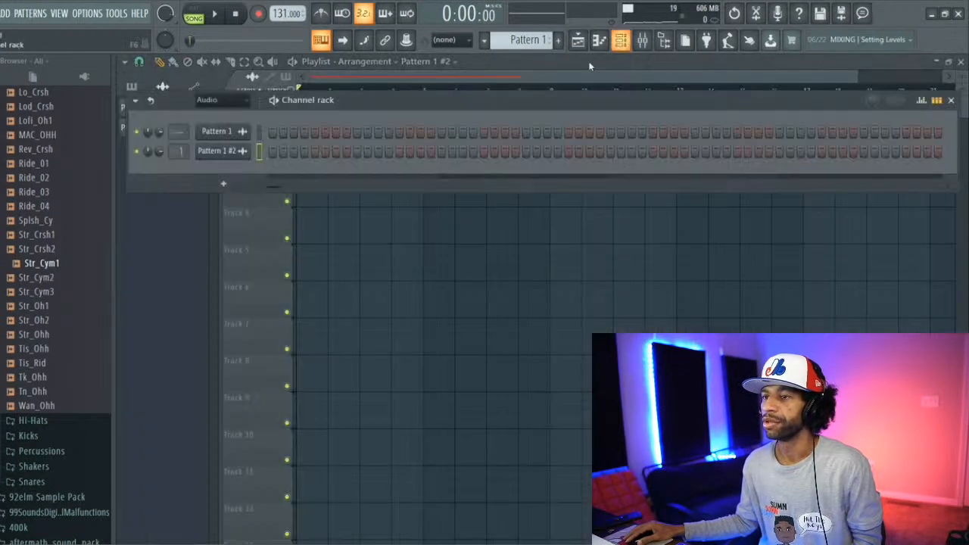
{"action": "left_click", "coordinate": [599, 41]}
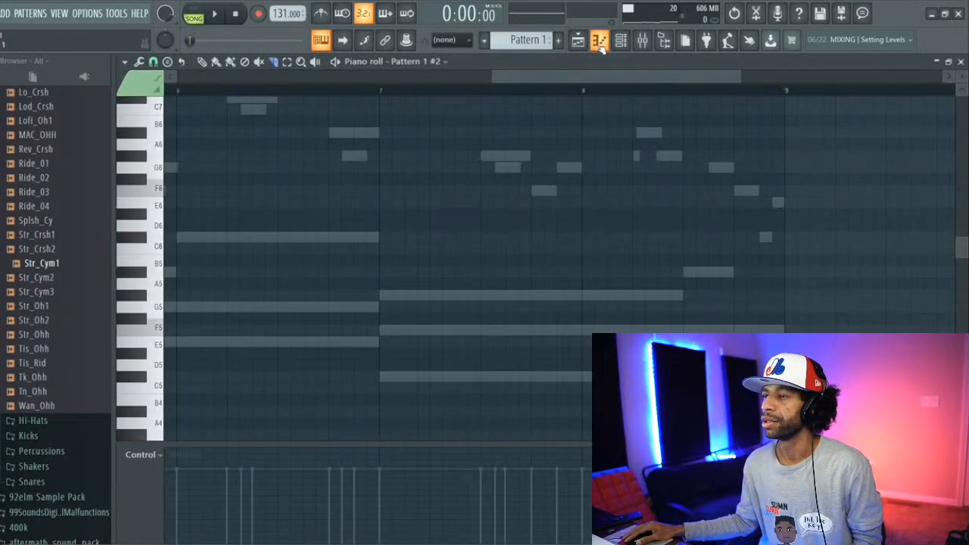
{"action": "left_click", "coordinate": [620, 41]}
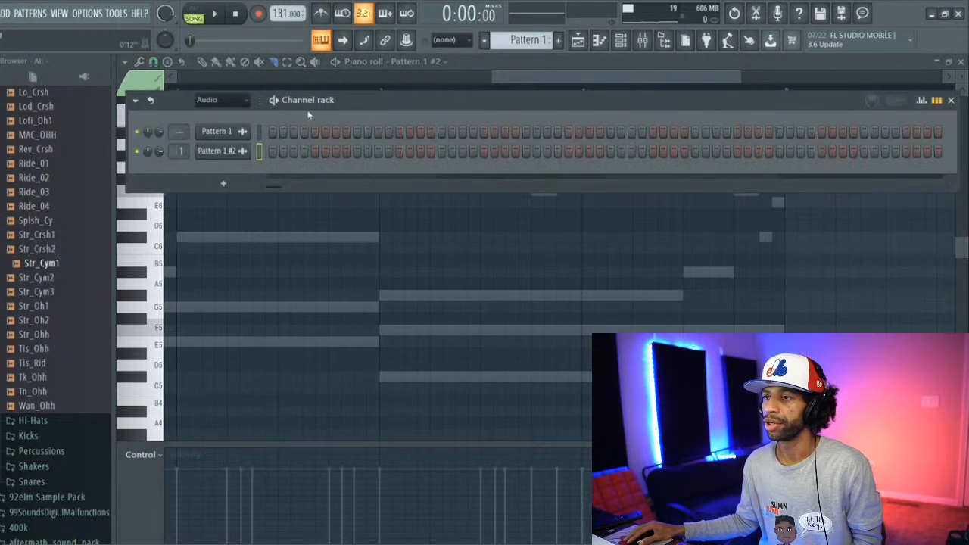
{"action": "left_click", "coordinate": [234, 104]}
{"action": "left_click", "coordinate": [229, 113]}
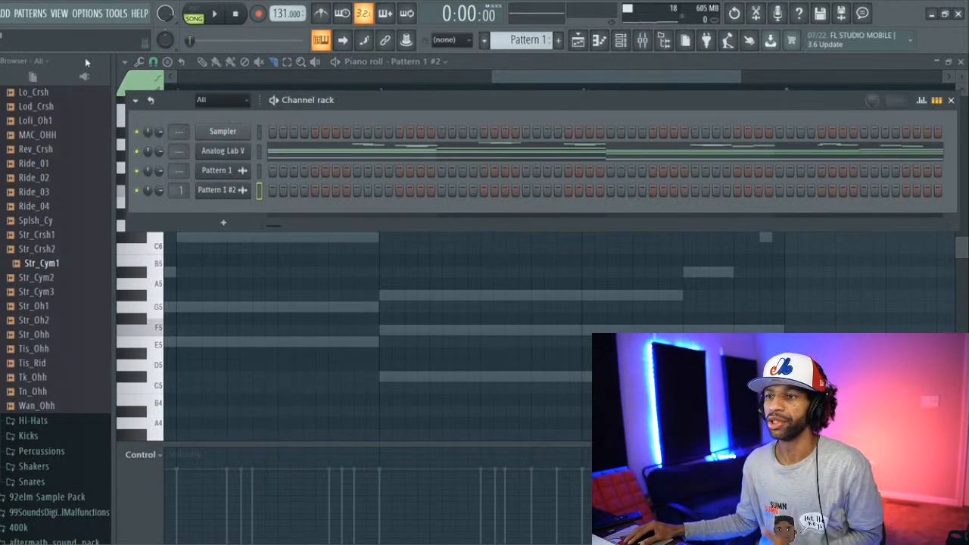
Step: Add the OCTANE instrument as a new channel and move its window up for a full view
{"action": "left_click", "coordinate": [5, 12]}
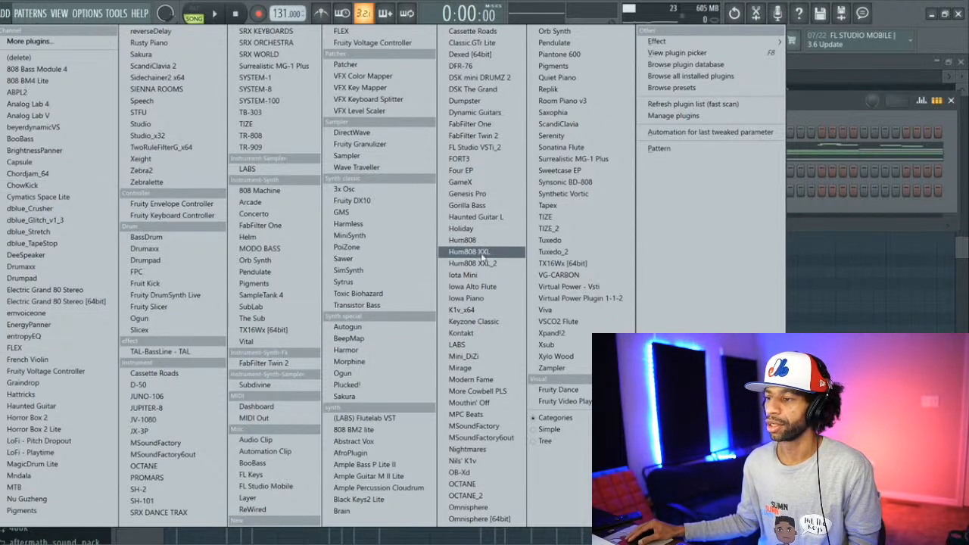
{"action": "left_click", "coordinate": [477, 484]}
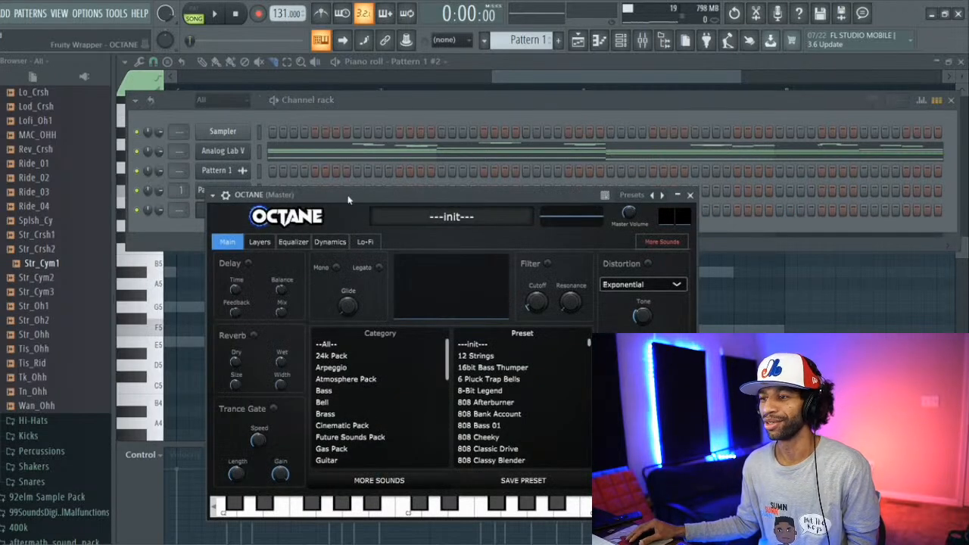
{"action": "left_click_drag", "start_coordinate": [348, 195], "coordinate": [321, 75]}
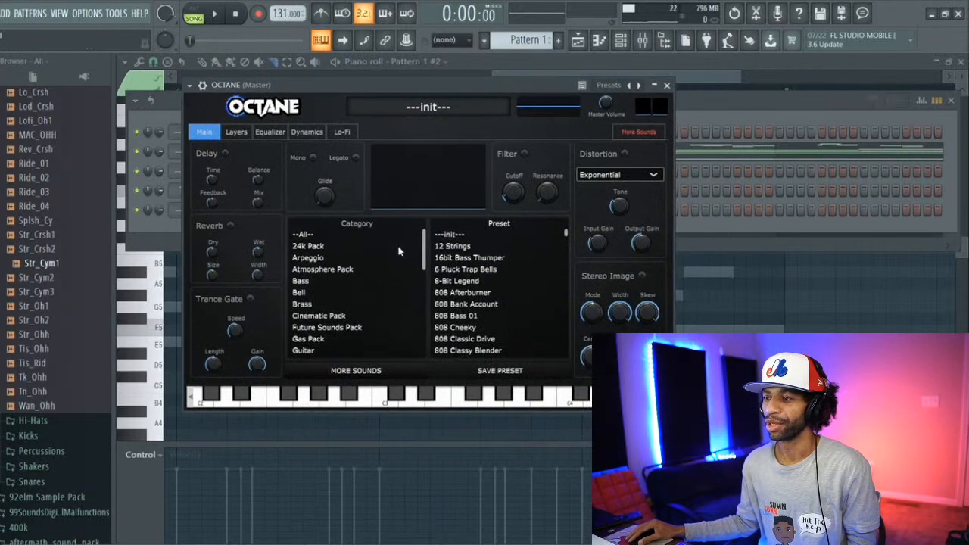
Step: Audition Atmosphere 10 from OCTANE's Atmosphere Pack category and load the Atmosphere 11 preset
{"action": "mouse_move", "coordinate": [425, 253]}
{"action": "left_mouse_down"}
{"action": "mouse_move", "coordinate": [425, 262]}
{"action": "mouse_move", "coordinate": [422, 244]}
{"action": "left_mouse_up"}
{"action": "left_click", "coordinate": [333, 271]}
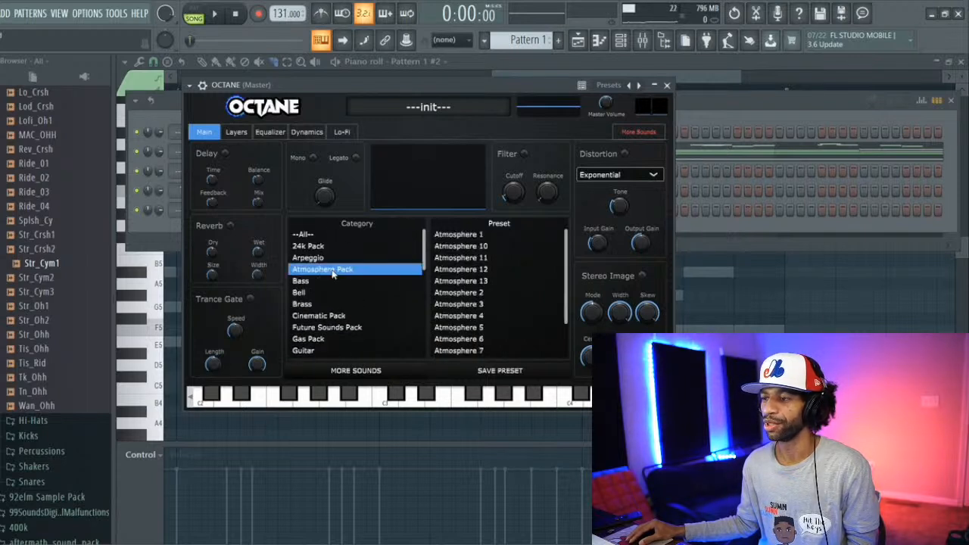
{"action": "left_click", "coordinate": [460, 247]}
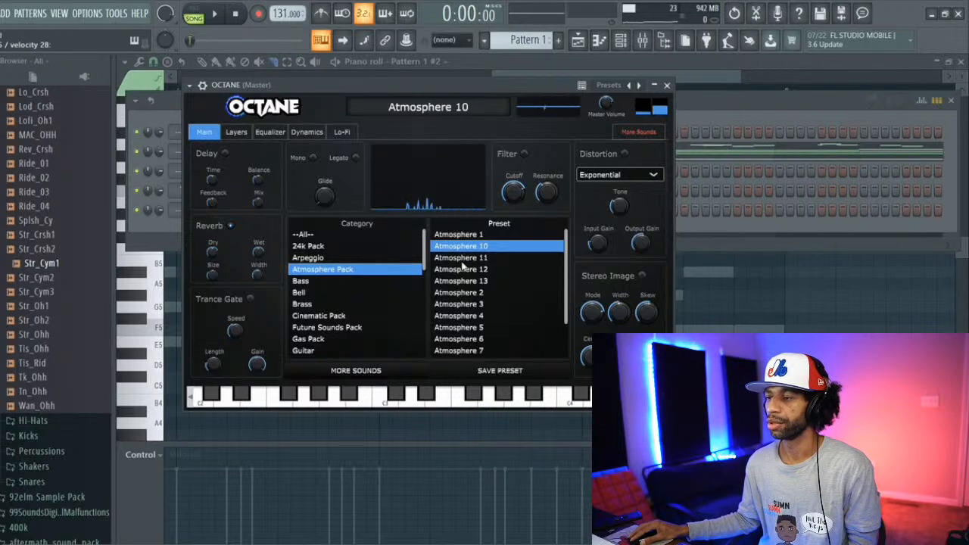
{"action": "left_click", "coordinate": [463, 258]}
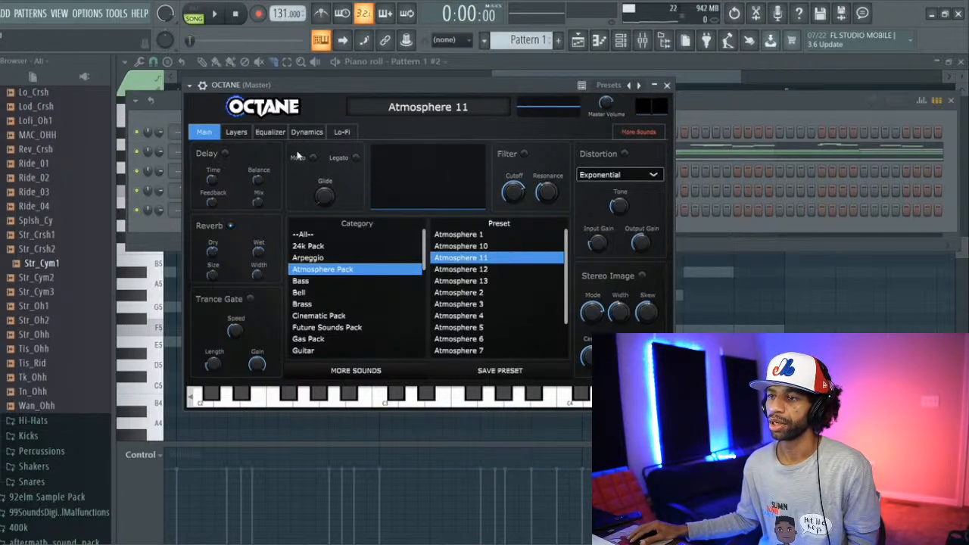
Step: Switch off the Lo-Fi effect on OCTANE's Atmosphere 11 preset
{"action": "left_click", "coordinate": [337, 132]}
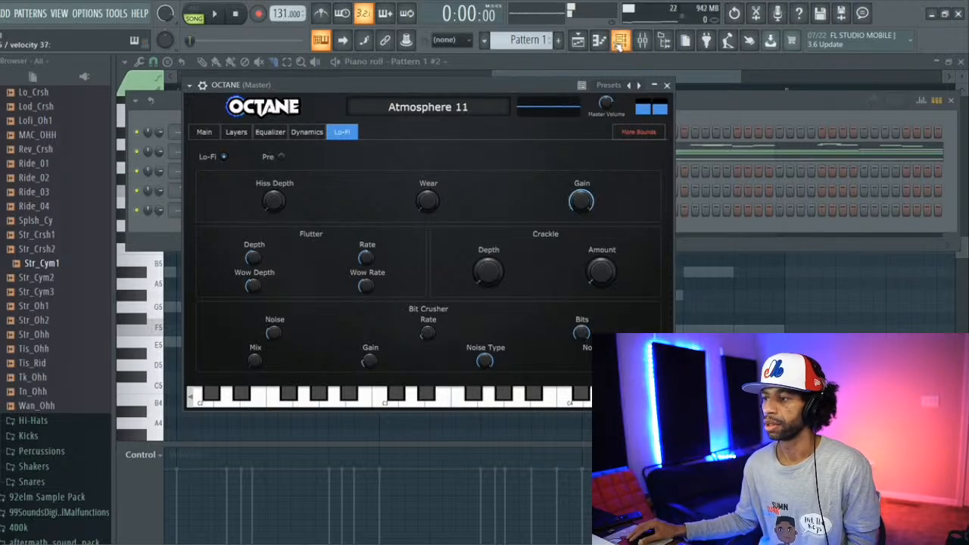
{"action": "left_click", "coordinate": [597, 272]}
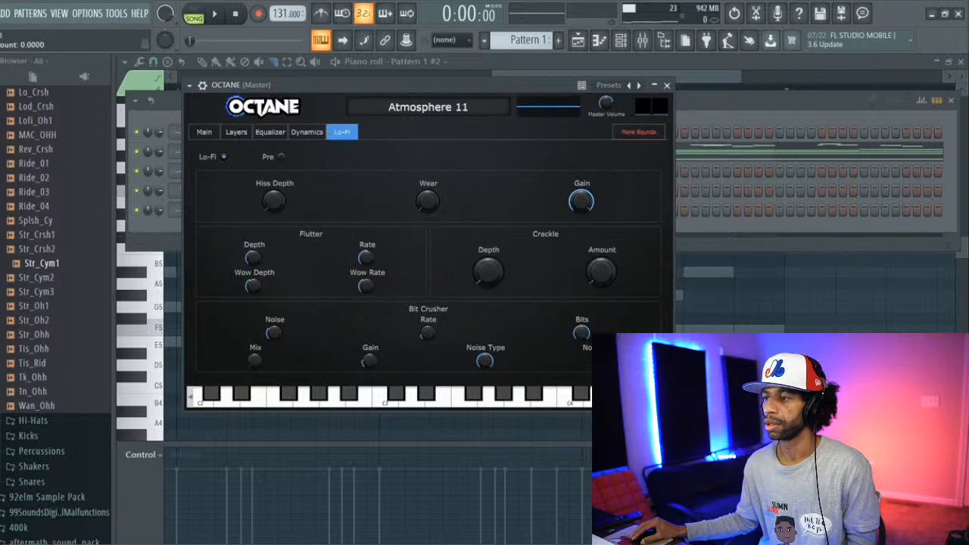
{"action": "mouse_move", "coordinate": [485, 286]}
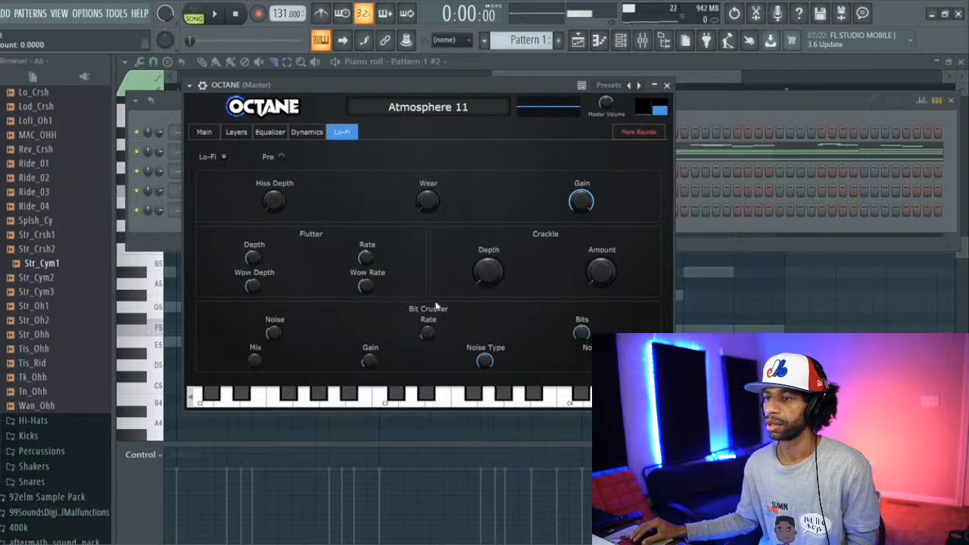
{"action": "left_click", "coordinate": [224, 157]}
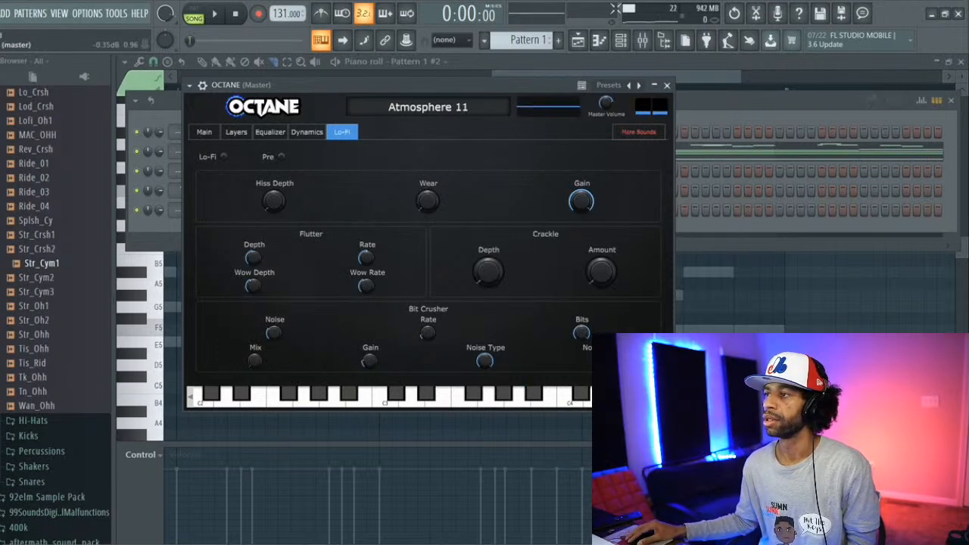
Step: Open OCTANE's piano roll at the start of the pattern and place an E5 note at bar 1
{"action": "left_click", "coordinate": [642, 40]}
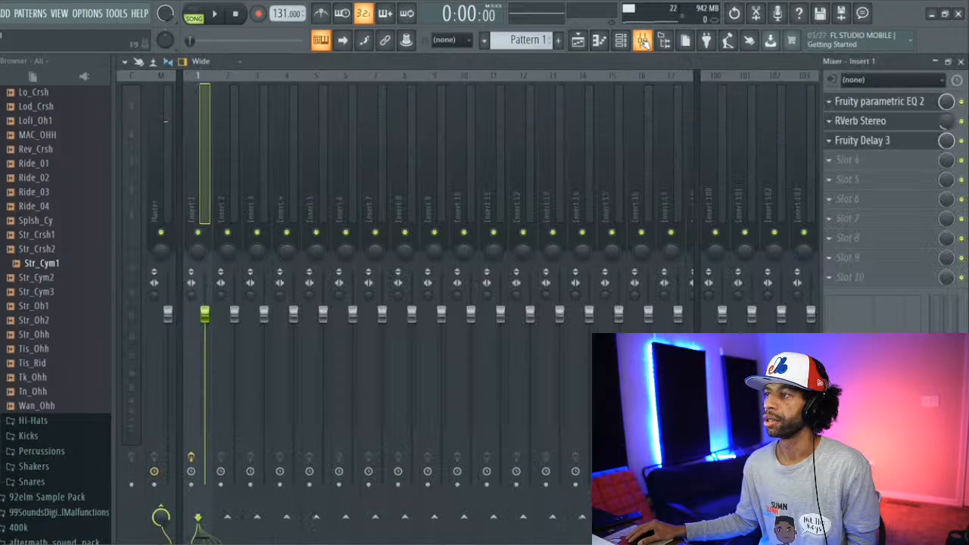
{"action": "left_click", "coordinate": [598, 40]}
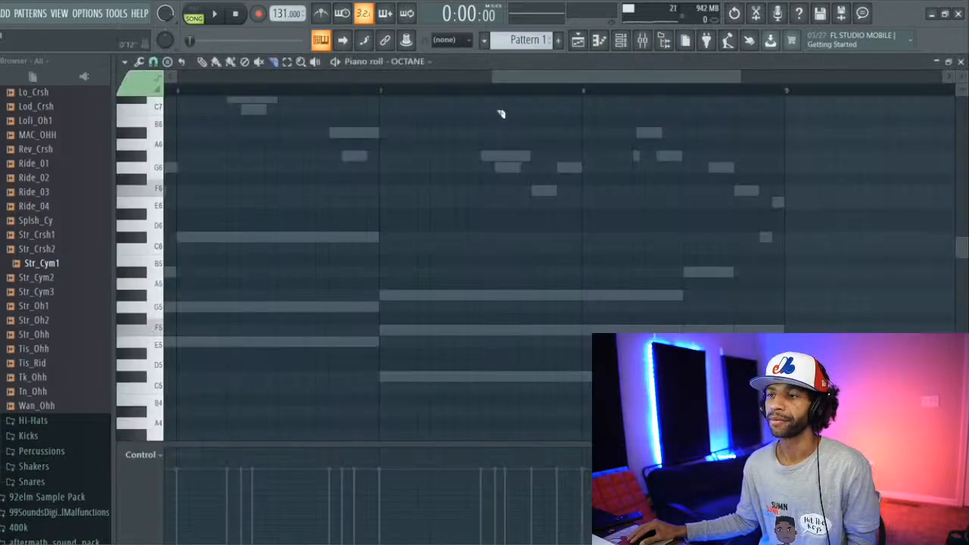
{"action": "left_click_drag", "start_coordinate": [519, 79], "coordinate": [205, 79]}
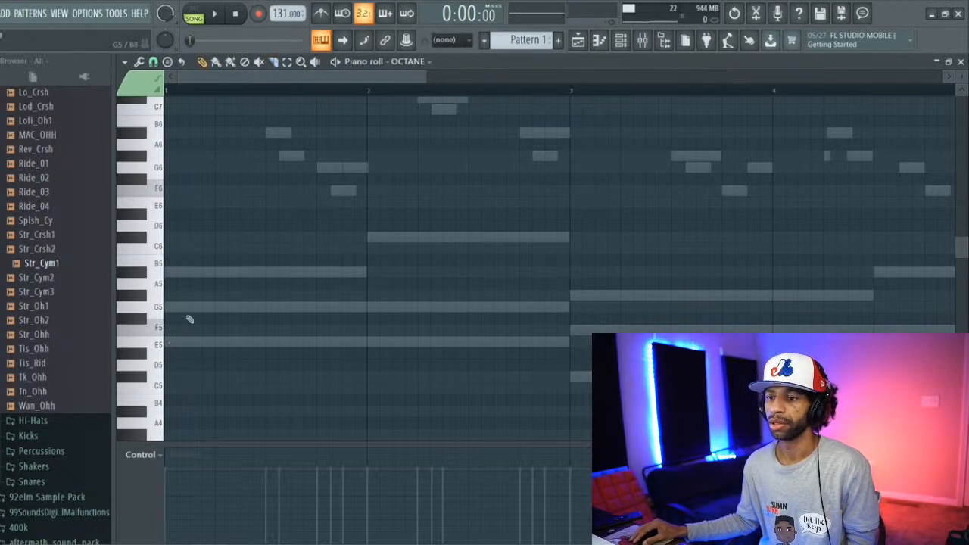
{"action": "left_click", "coordinate": [172, 342]}
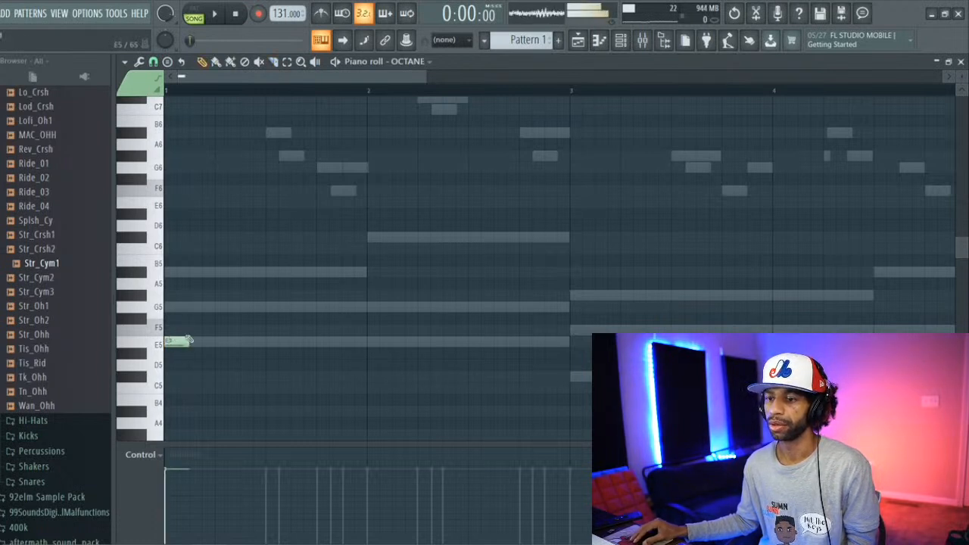
Step: Switch playback from song to pattern mode and play Pattern 1
{"action": "left_click", "coordinate": [620, 40]}
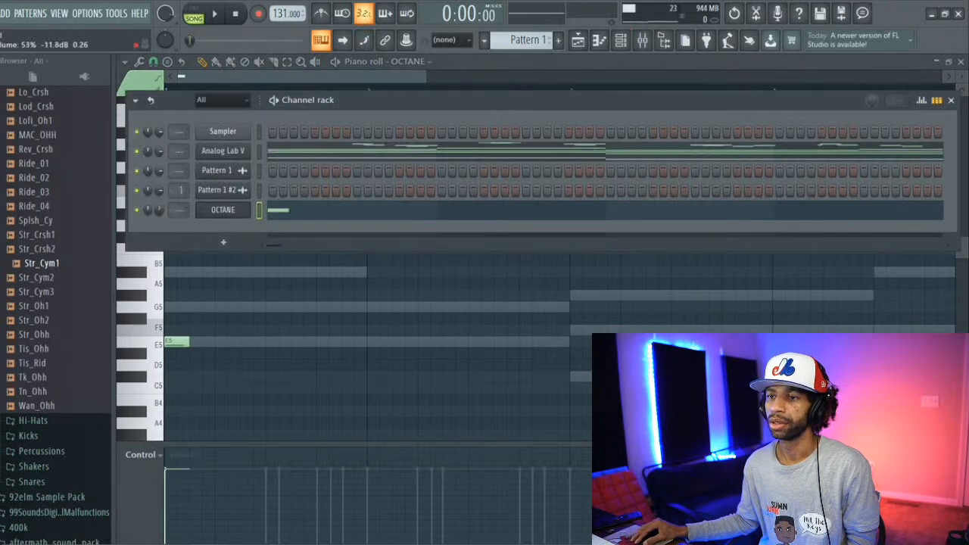
{"action": "key", "text": "space"}
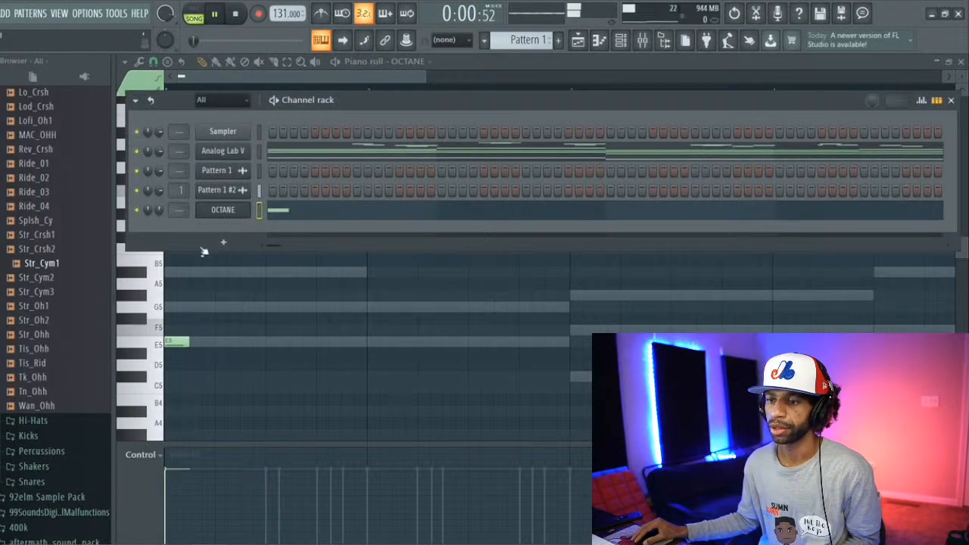
{"action": "key", "text": "space"}
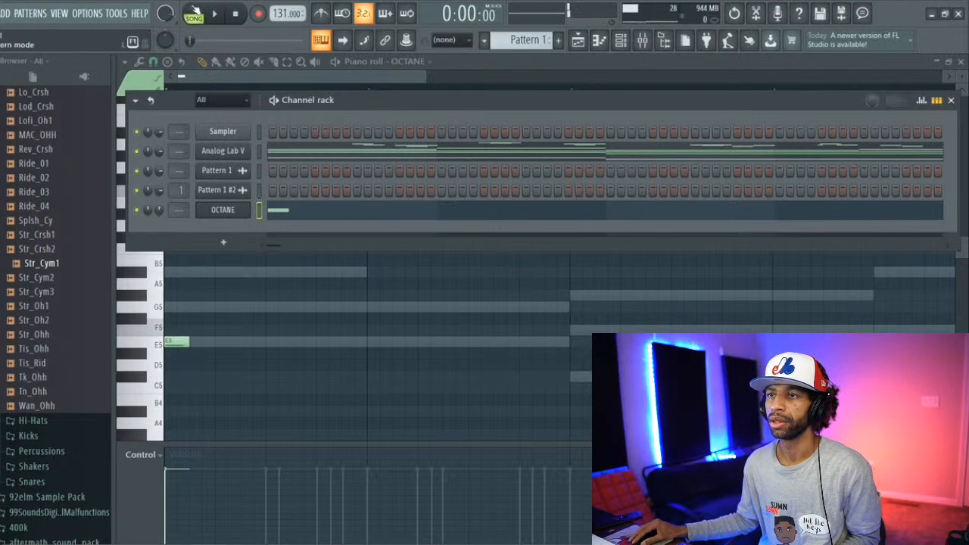
{"action": "key", "text": "space"}
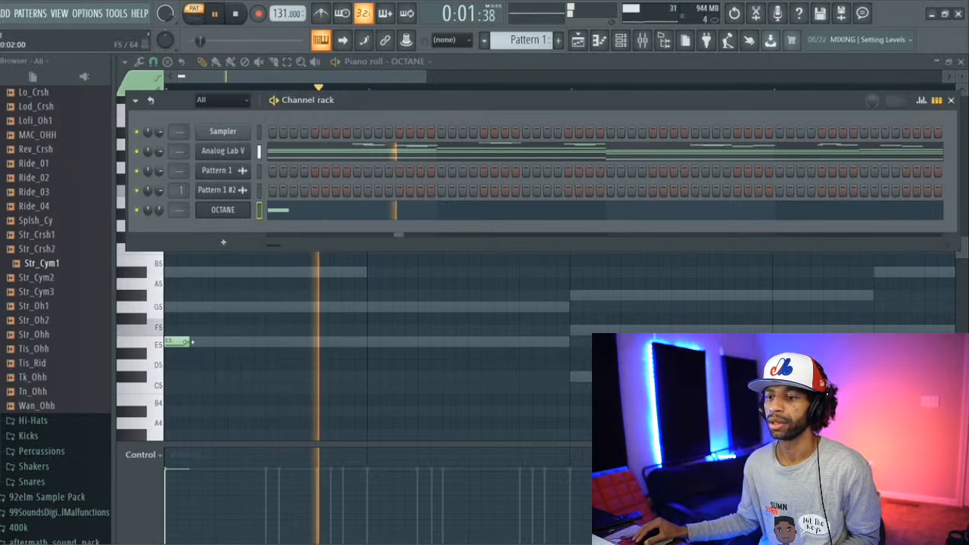
Step: Extend the OCTANE E5 note to half a bar and add equal-length notes on E5 at bar 2 and C#5 at bars 3 and 4
{"action": "left_click_drag", "start_coordinate": [189, 343], "coordinate": [275, 349]}
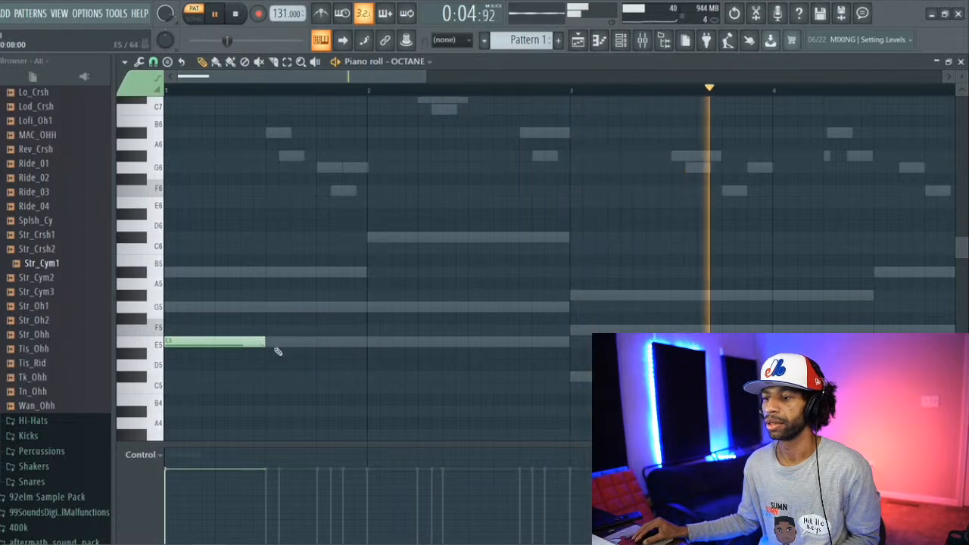
{"action": "left_click", "coordinate": [371, 343]}
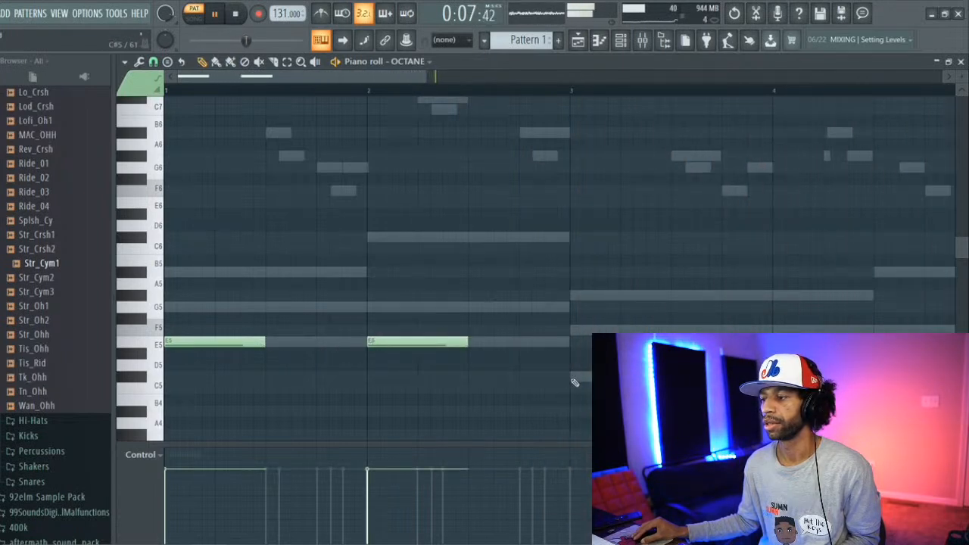
{"action": "left_click", "coordinate": [571, 377]}
{"action": "key", "text": "space"}
{"action": "key", "text": "space"}
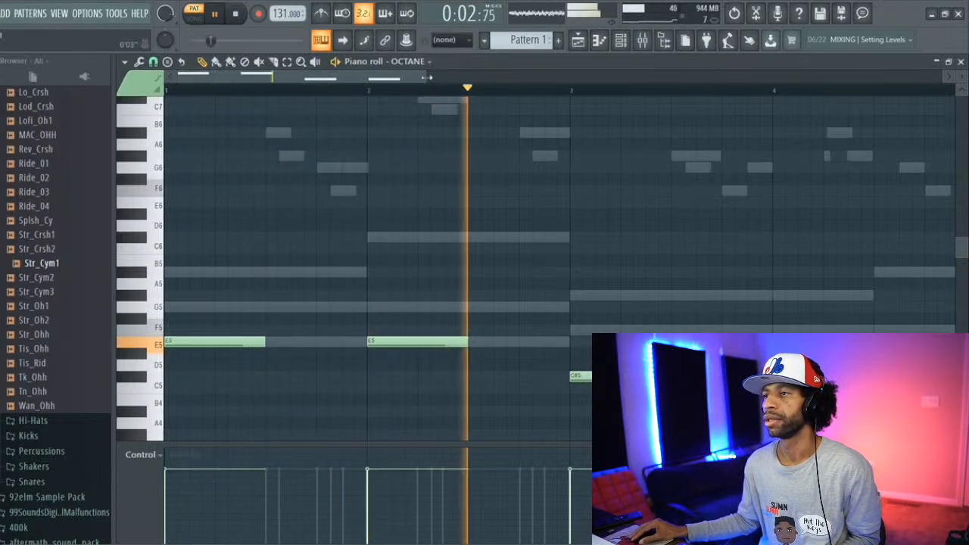
{"action": "key", "text": "space"}
Step: Continue the OCTANE part with half-bar E5 notes at bars 5 and 6, C#5 at bars 7 and 8, and a one-beat A#4 ending bar 8
{"action": "left_click_drag", "start_coordinate": [419, 78], "coordinate": [588, 106]}
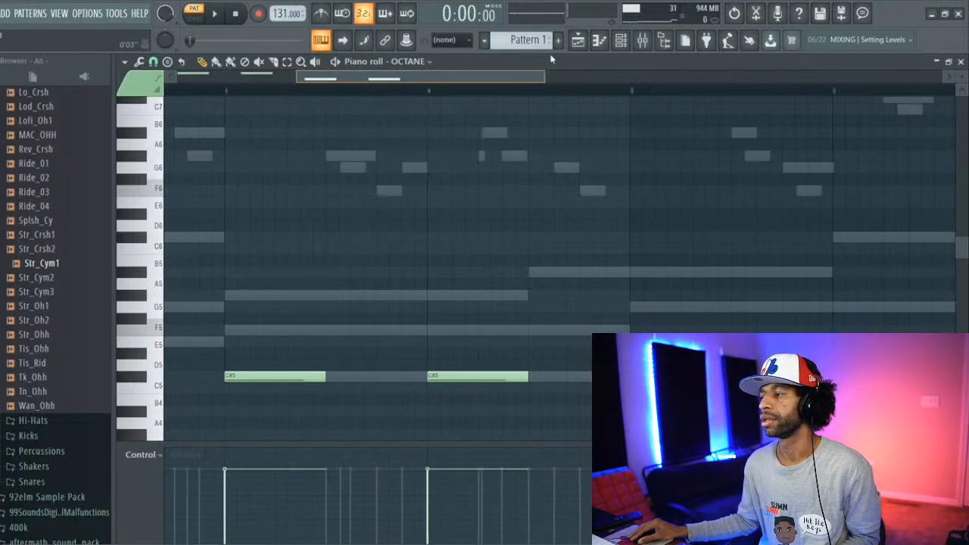
{"action": "left_click", "coordinate": [445, 346]}
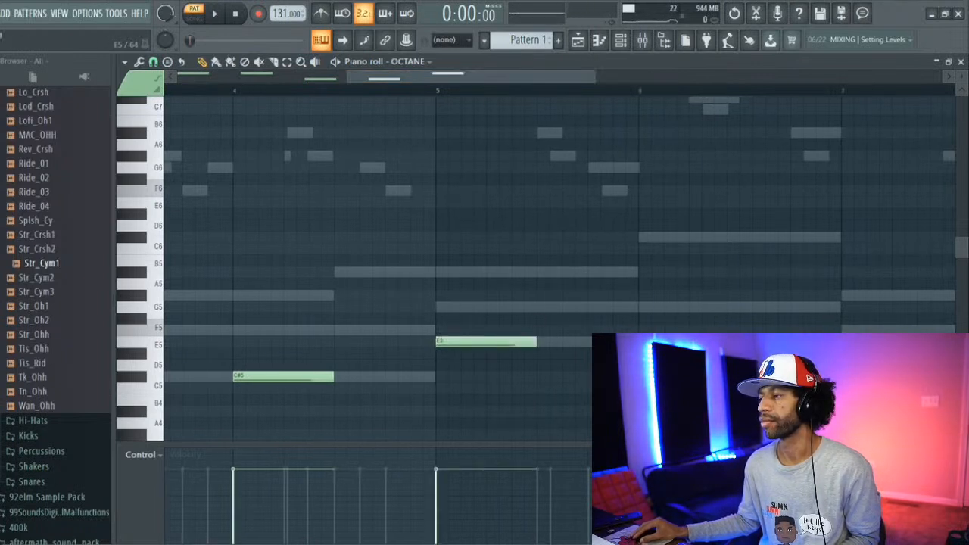
{"action": "left_click_drag", "start_coordinate": [573, 79], "coordinate": [656, 91]}
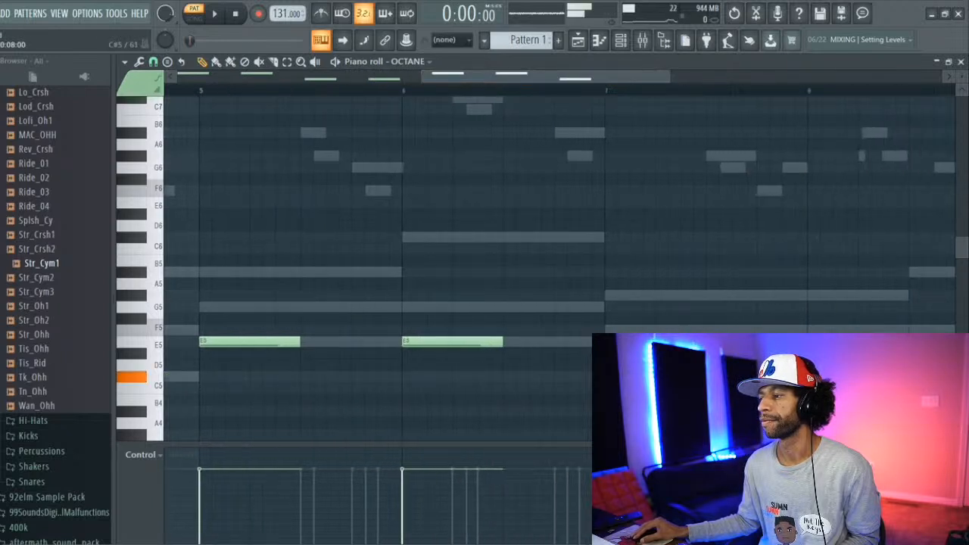
{"action": "left_click_drag", "start_coordinate": [545, 77], "coordinate": [619, 77]}
{"action": "left_click", "coordinate": [576, 377]}
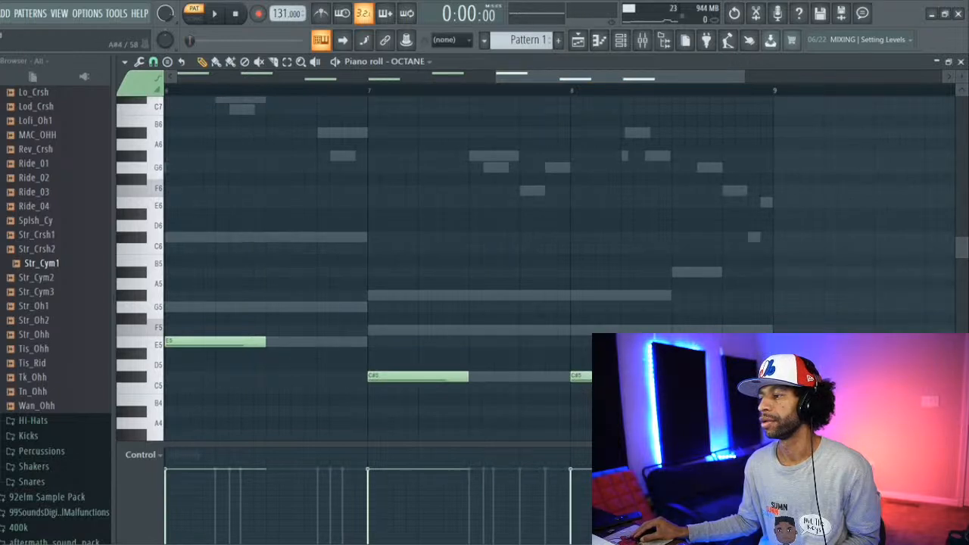
{"action": "left_click", "coordinate": [728, 411]}
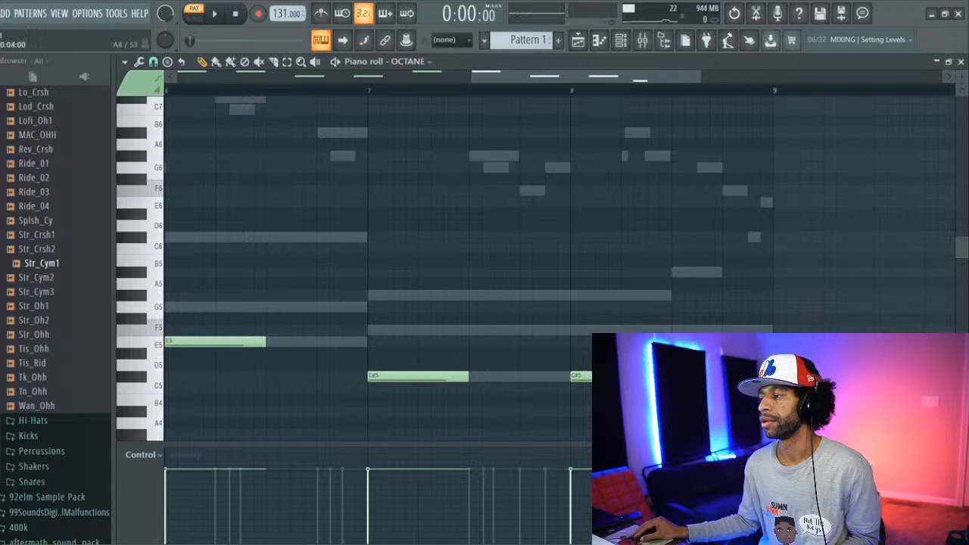
{"action": "left_click_drag", "start_coordinate": [822, 423], "coordinate": [773, 423]}
Step: Route the OCTANE channel to mixer Insert 2 and lower that track's volume to about -15.7 dB
{"action": "key", "text": "F9"}
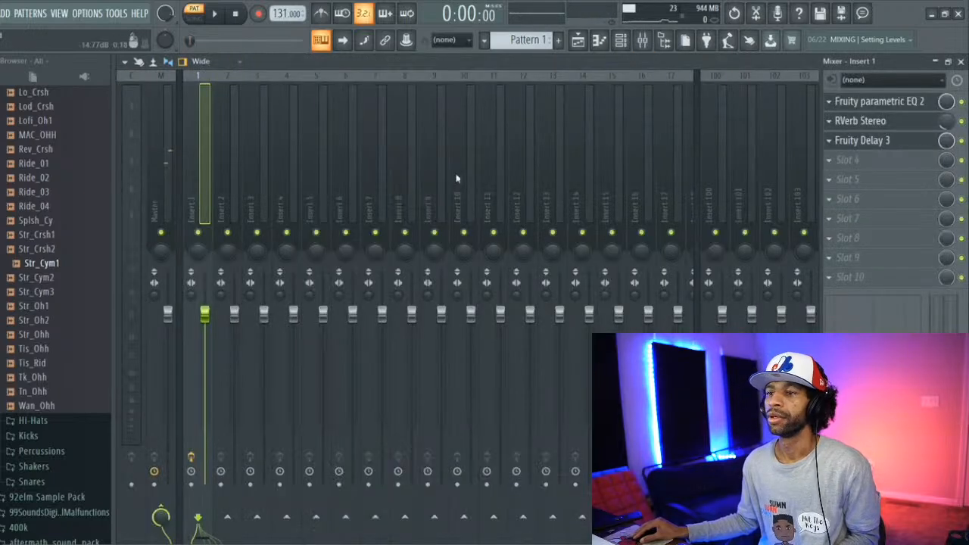
{"action": "left_click", "coordinate": [620, 42]}
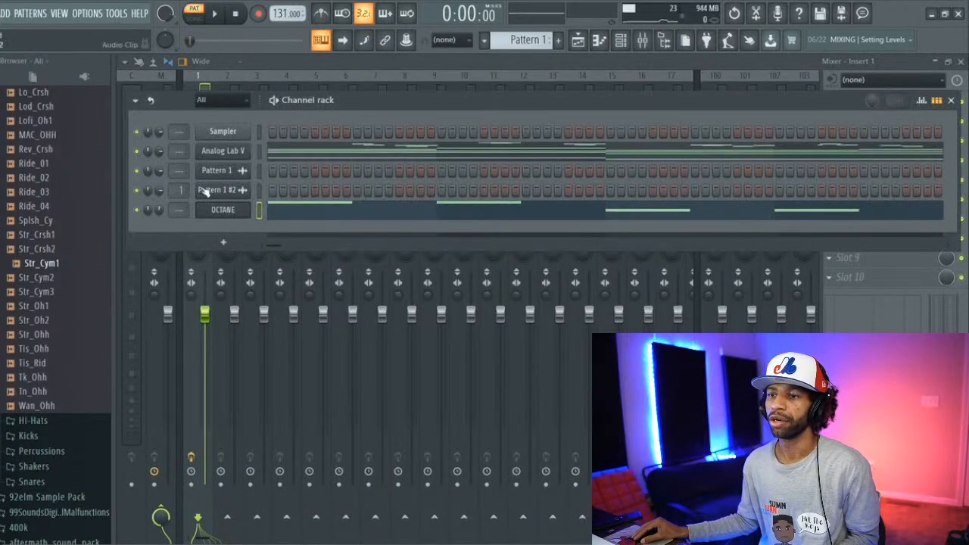
{"action": "left_click_drag", "start_coordinate": [177, 210], "coordinate": [177, 203]}
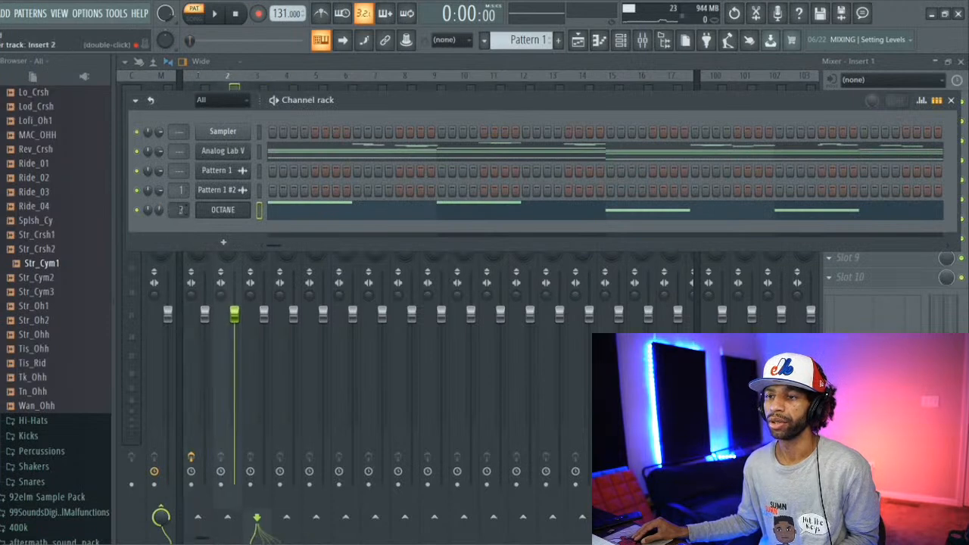
{"action": "left_click", "coordinate": [251, 65]}
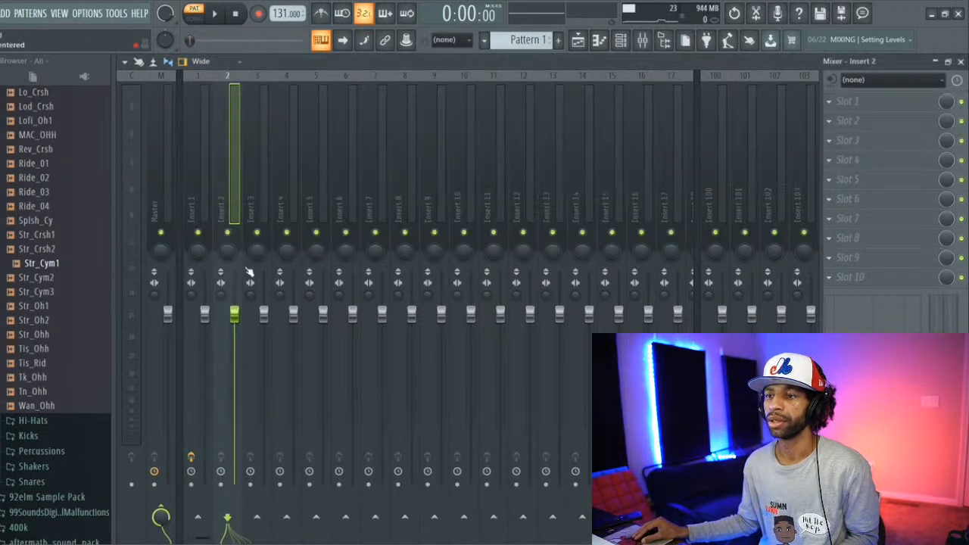
{"action": "left_click_drag", "start_coordinate": [237, 313], "coordinate": [236, 419]}
{"action": "key", "text": "space"}
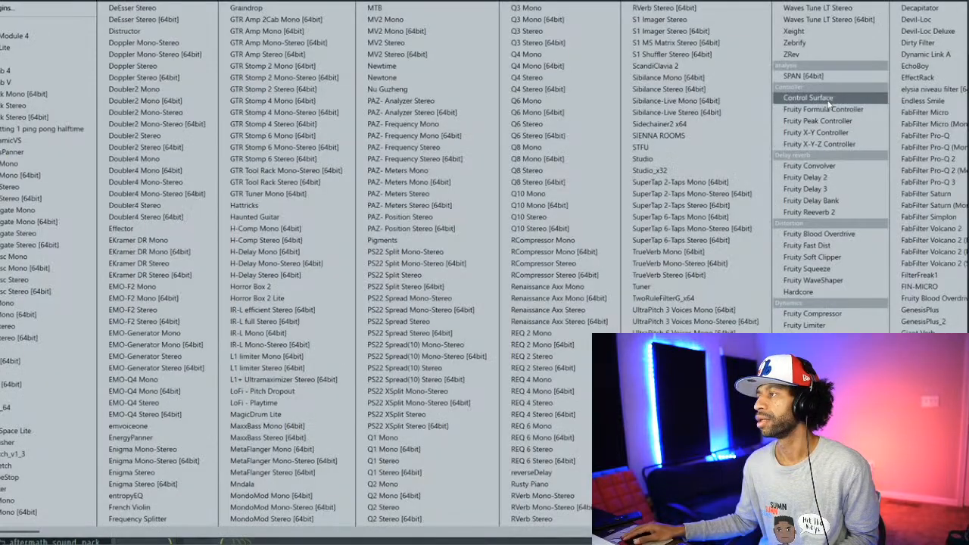
Step: Load Fruity Parametric EQ 2 into slot 1 of Insert 2
{"action": "left_click", "coordinate": [835, 106]}
{"action": "scroll", "coordinate": [772, 151], "scroll_direction": "down", "scroll_amount": 5}
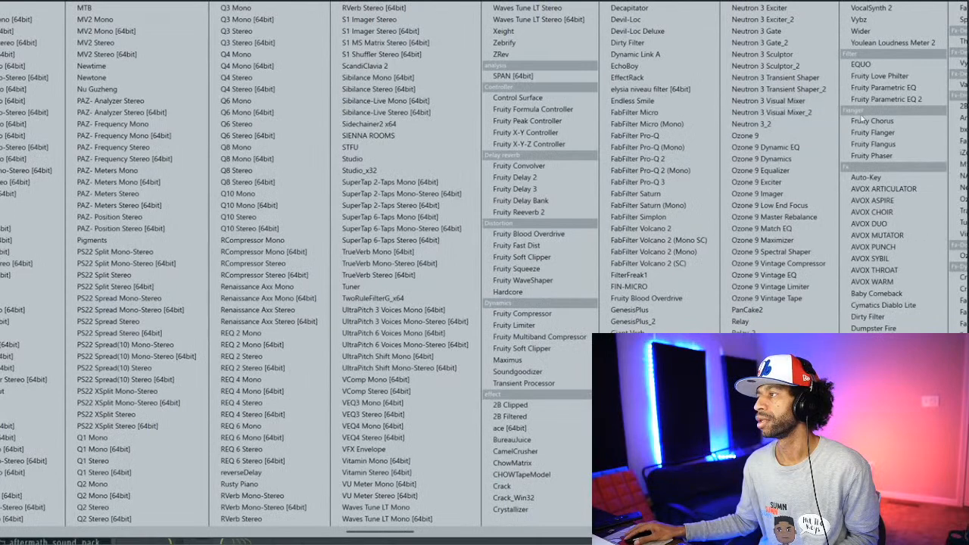
{"action": "left_click", "coordinate": [883, 99]}
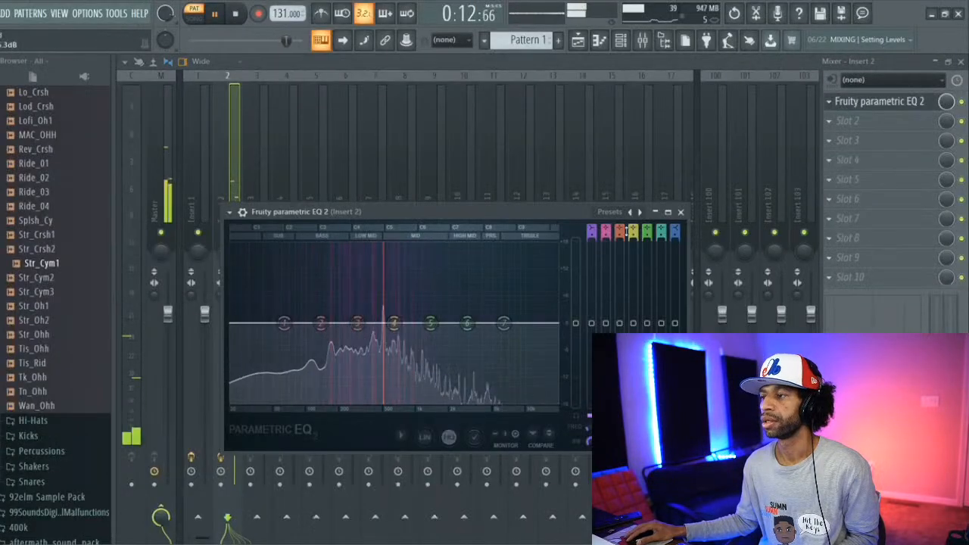
Step: Apply the Radio preset to Insert 2's EQ and soften it by reducing band 5's boost and shifting band 1 slightly lower in frequency
{"action": "left_click", "coordinate": [618, 212]}
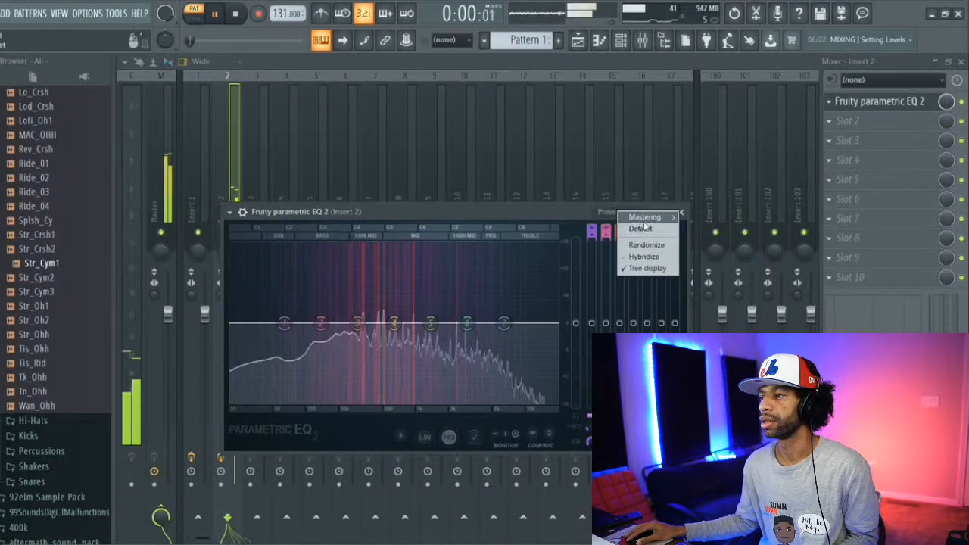
{"action": "mouse_move", "coordinate": [645, 218]}
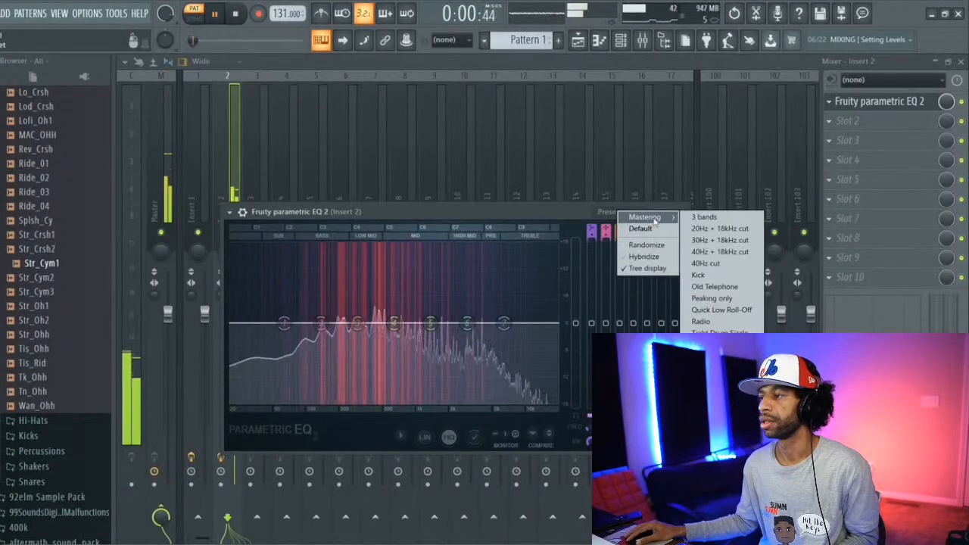
{"action": "left_click", "coordinate": [700, 321]}
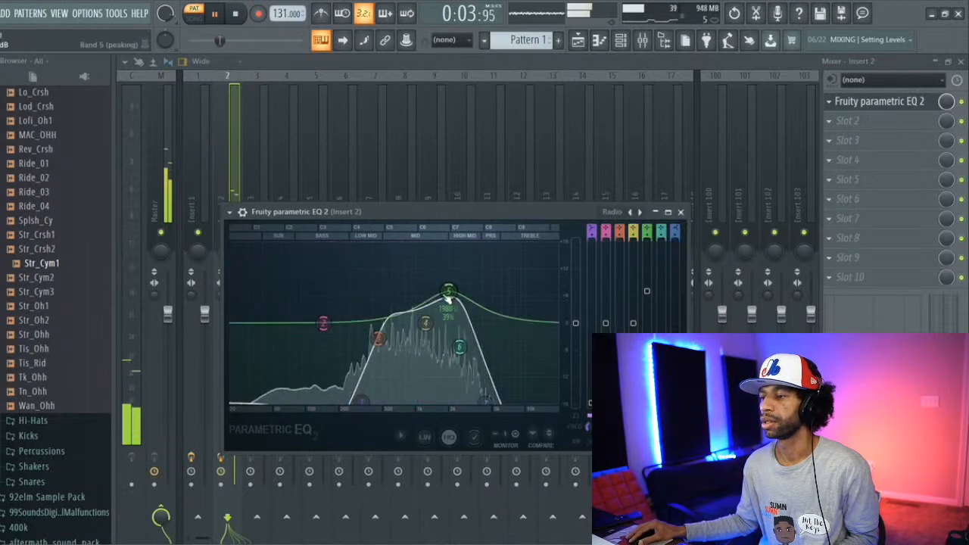
{"action": "left_click_drag", "start_coordinate": [452, 308], "coordinate": [451, 318]}
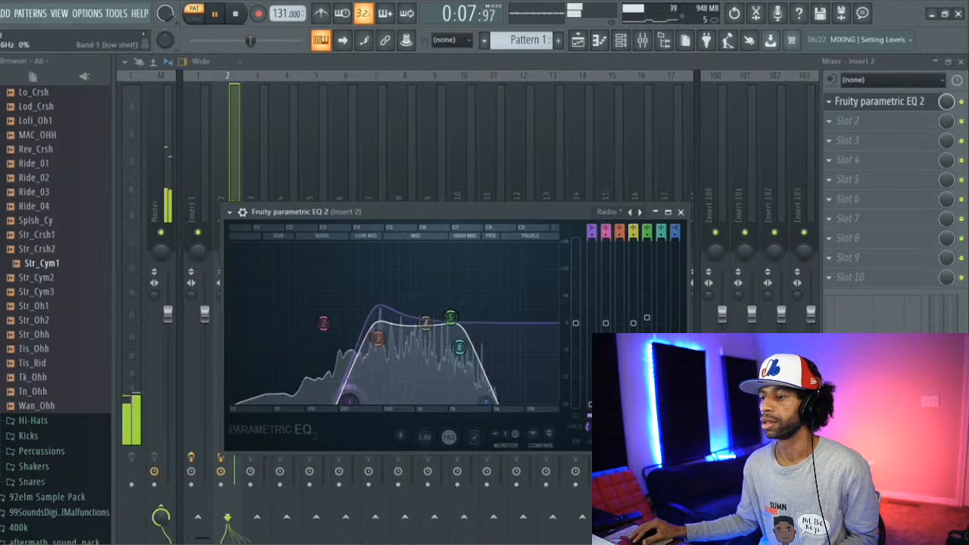
{"action": "left_click_drag", "start_coordinate": [349, 402], "coordinate": [341, 402]}
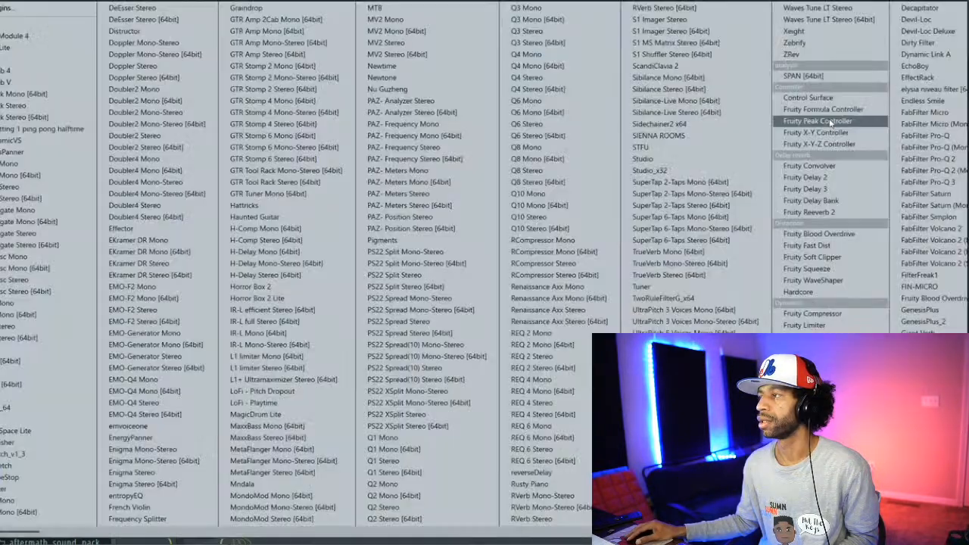
Step: Load RVerb Stereo into slot 2 of Insert 2 and audition it with the pattern
{"action": "left_click", "coordinate": [840, 121]}
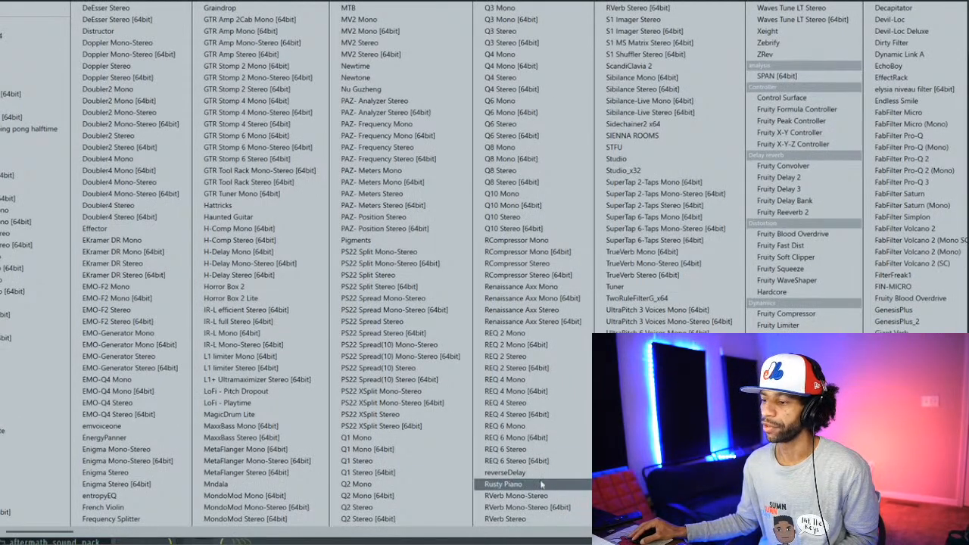
{"action": "left_click", "coordinate": [537, 519]}
{"action": "key", "text": "space"}
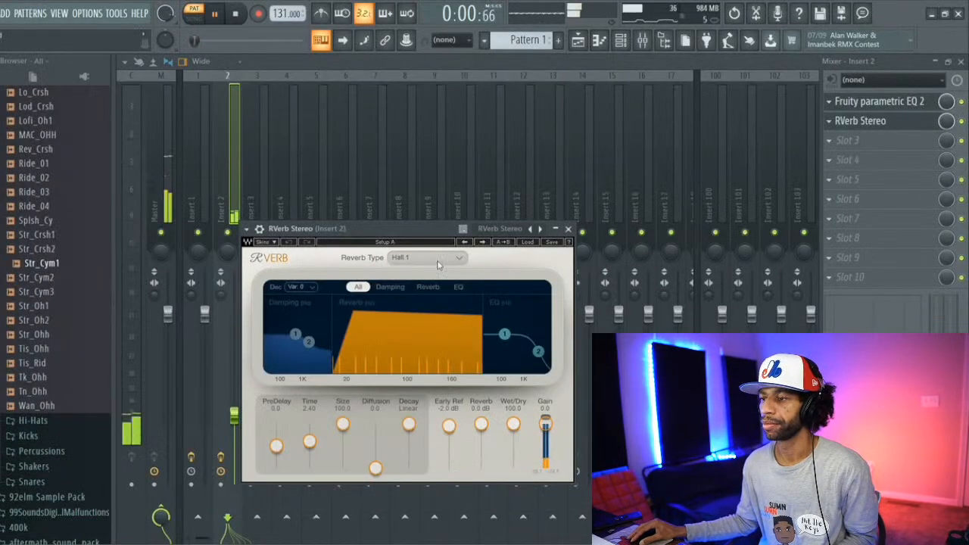
{"action": "key", "text": "space"}
Step: Apply the Abyss preset to Insert 2's RVerb and reduce the reverb slot's mix level during playback
{"action": "left_click", "coordinate": [497, 230]}
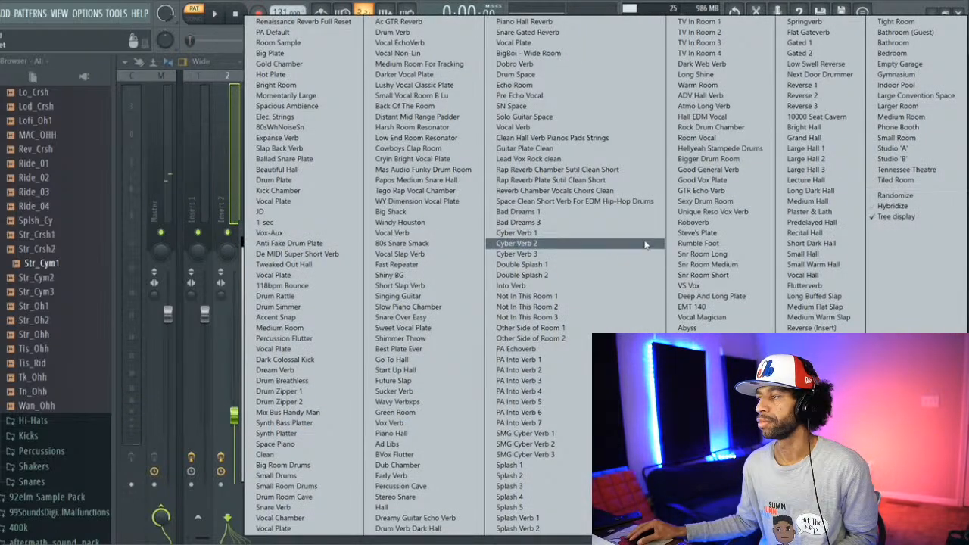
{"action": "left_click", "coordinate": [700, 328]}
{"action": "key", "text": "space"}
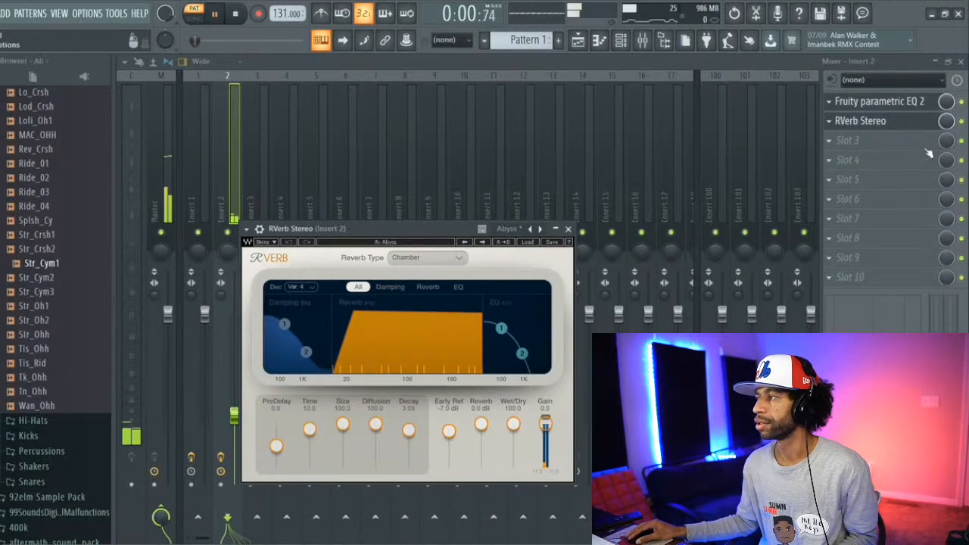
{"action": "left_click_drag", "start_coordinate": [946, 124], "coordinate": [947, 138]}
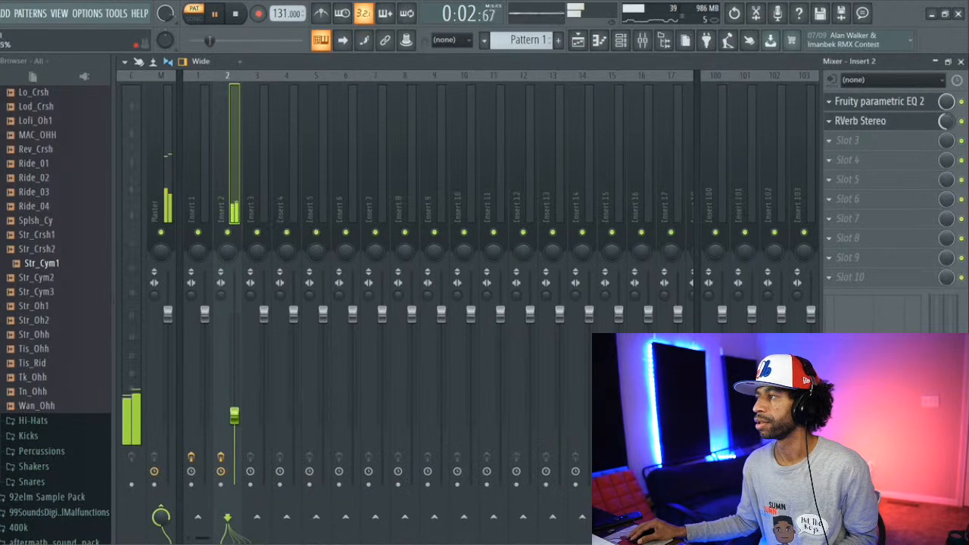
Step: Load HalfTime into slot 3 of Insert 2 and set its loop length to 1/8
{"action": "left_click", "coordinate": [829, 143]}
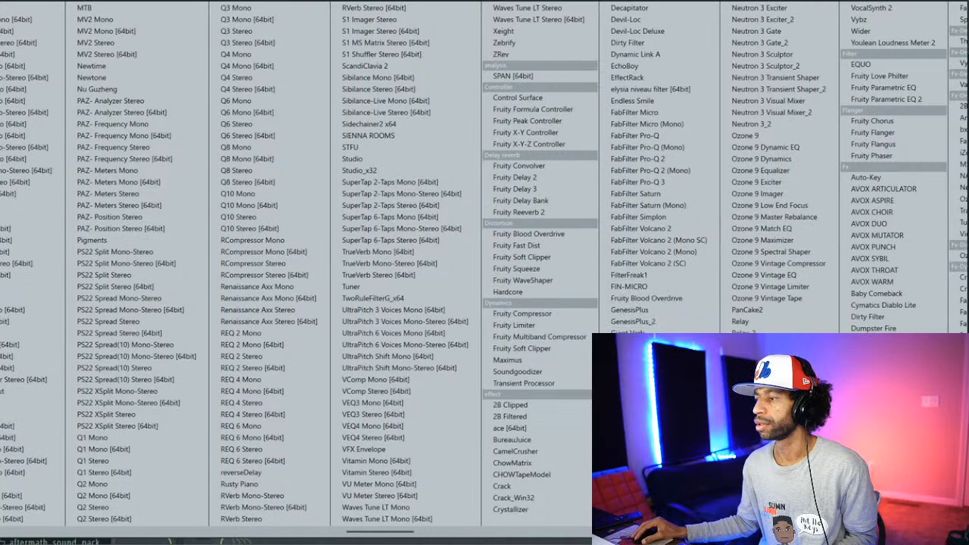
{"action": "left_click", "coordinate": [630, 368]}
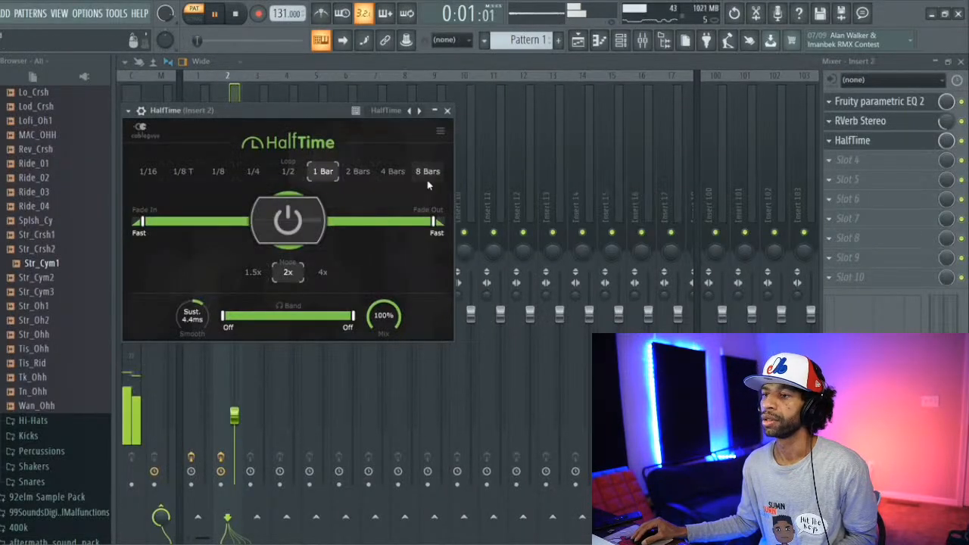
{"action": "left_click", "coordinate": [218, 172]}
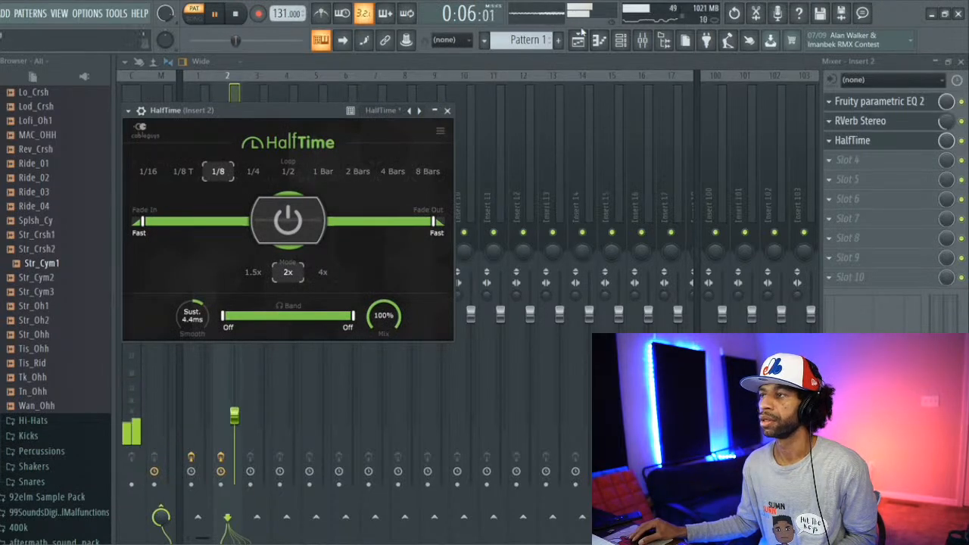
Step: Place Pattern 1 on playlist Track 2 starting at bar 1, beneath the chopped audio clips
{"action": "left_click", "coordinate": [580, 41]}
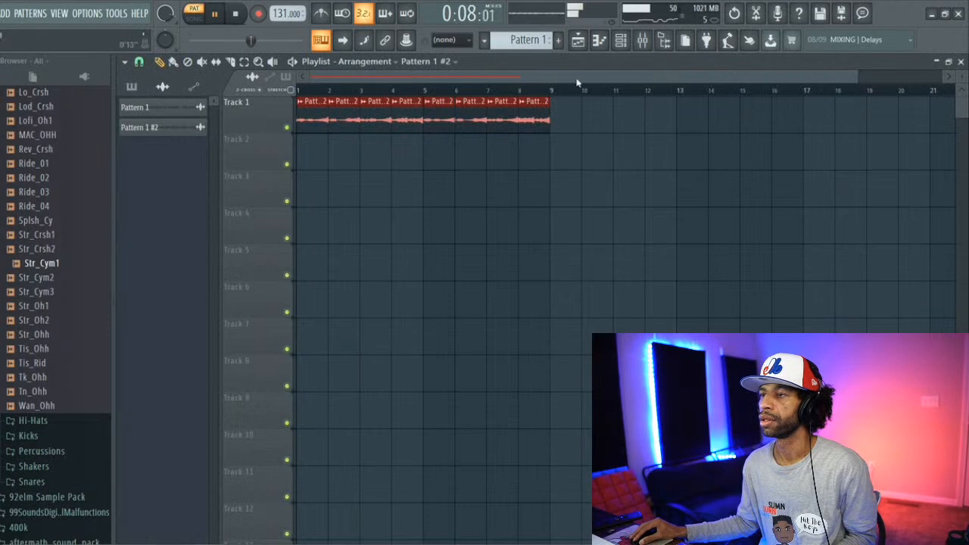
{"action": "left_click", "coordinate": [599, 41]}
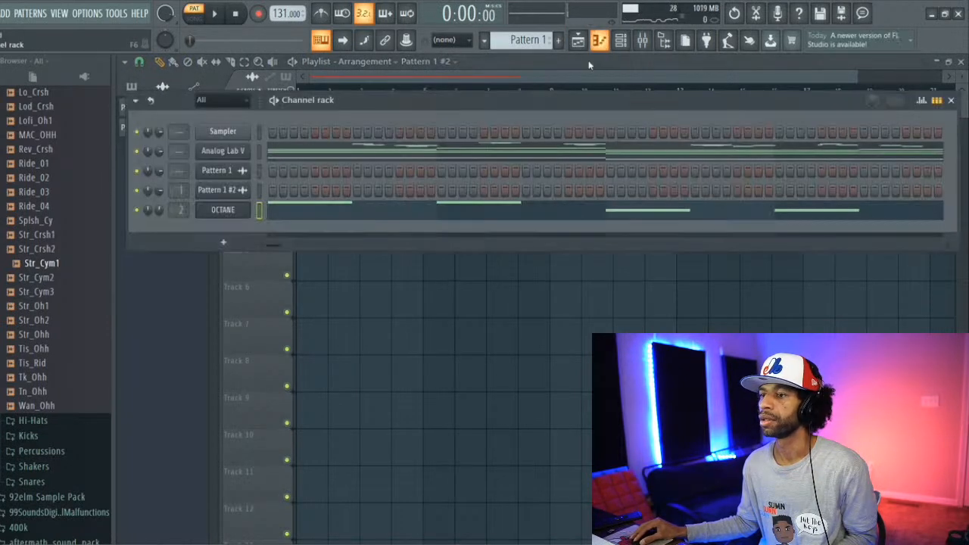
{"action": "left_click", "coordinate": [124, 158]}
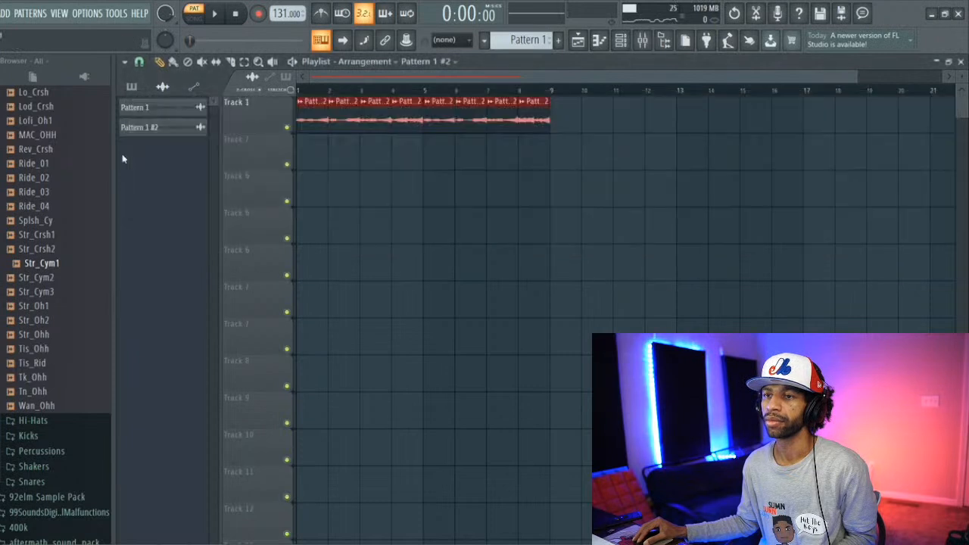
{"action": "left_click", "coordinate": [133, 87]}
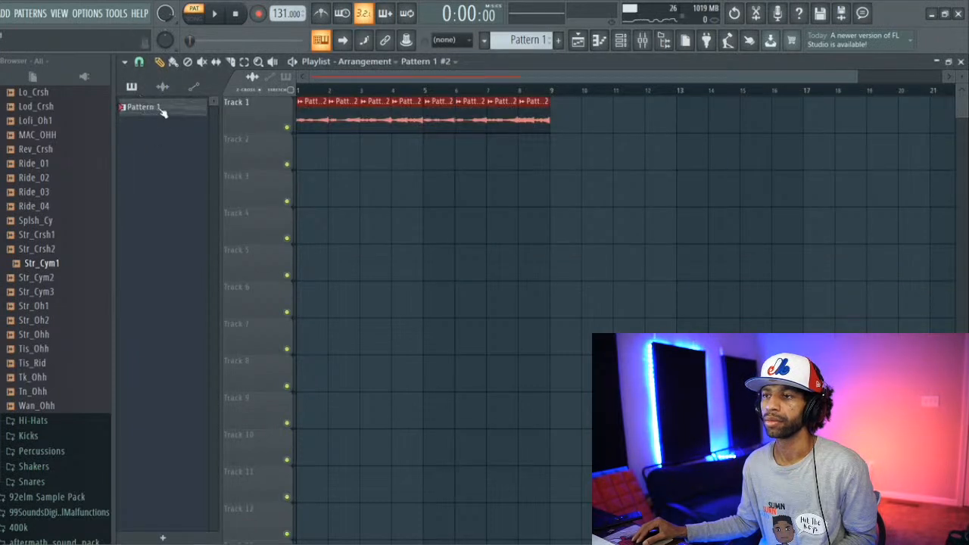
{"action": "left_click_drag", "start_coordinate": [162, 111], "coordinate": [302, 145]}
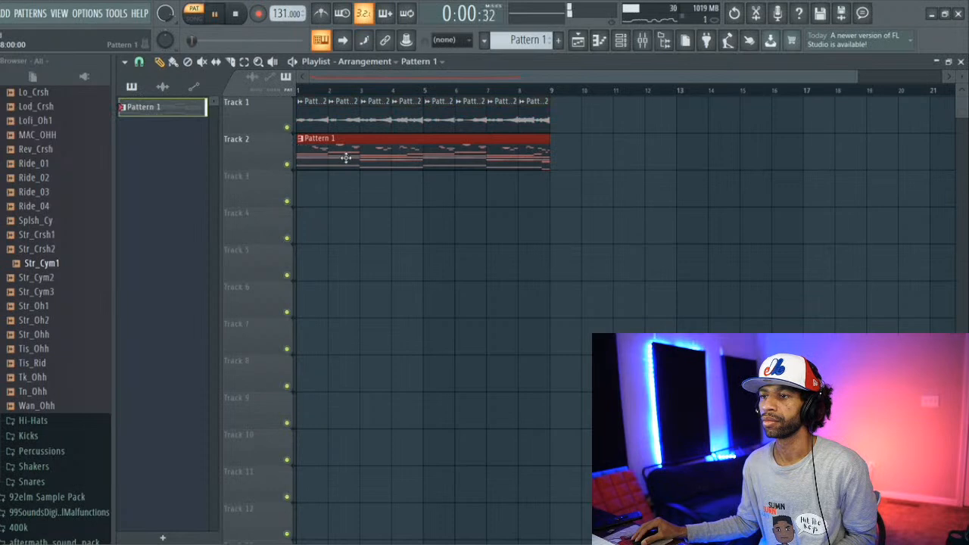
Step: Switch playback to song mode and compare the arrangement with Track 1 muted and unmuted
{"action": "left_click", "coordinate": [195, 18]}
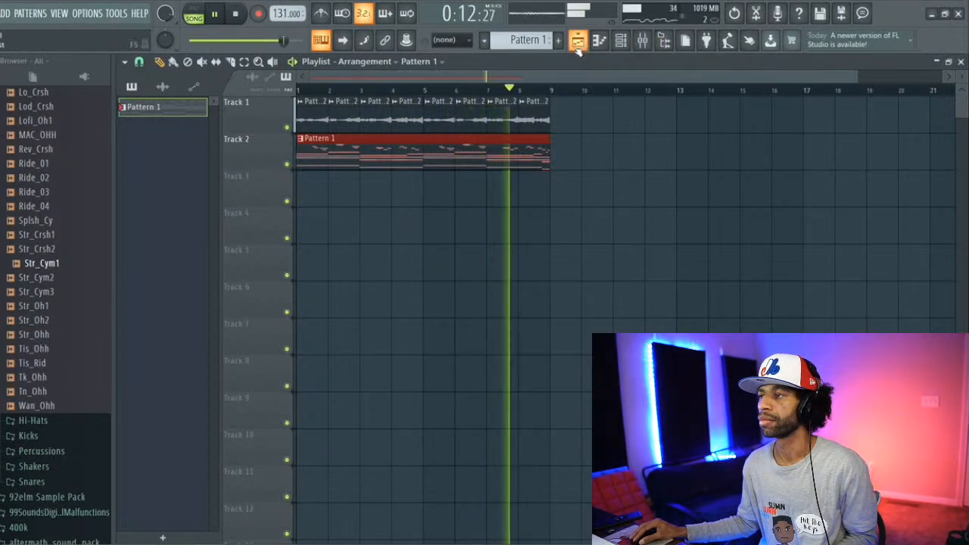
{"action": "left_click", "coordinate": [288, 128]}
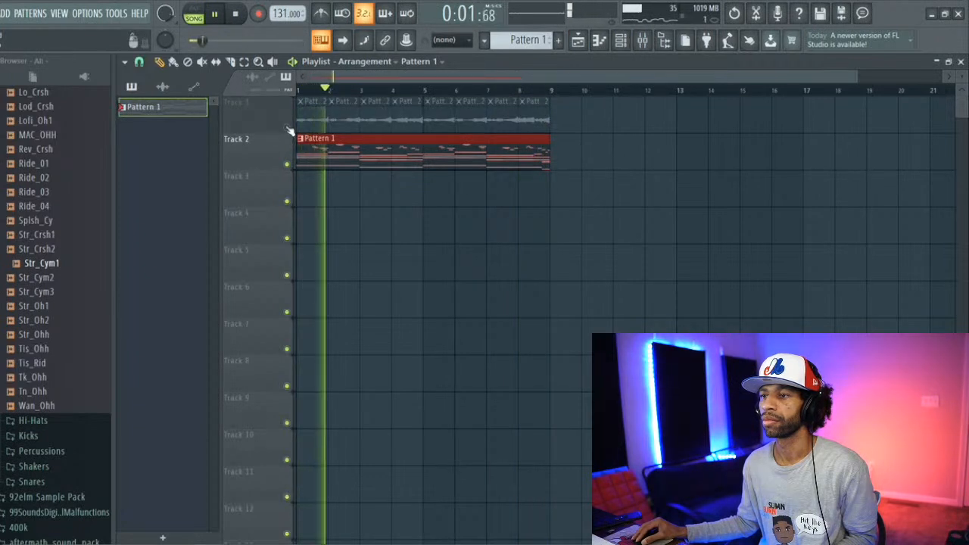
{"action": "left_click", "coordinate": [287, 128]}
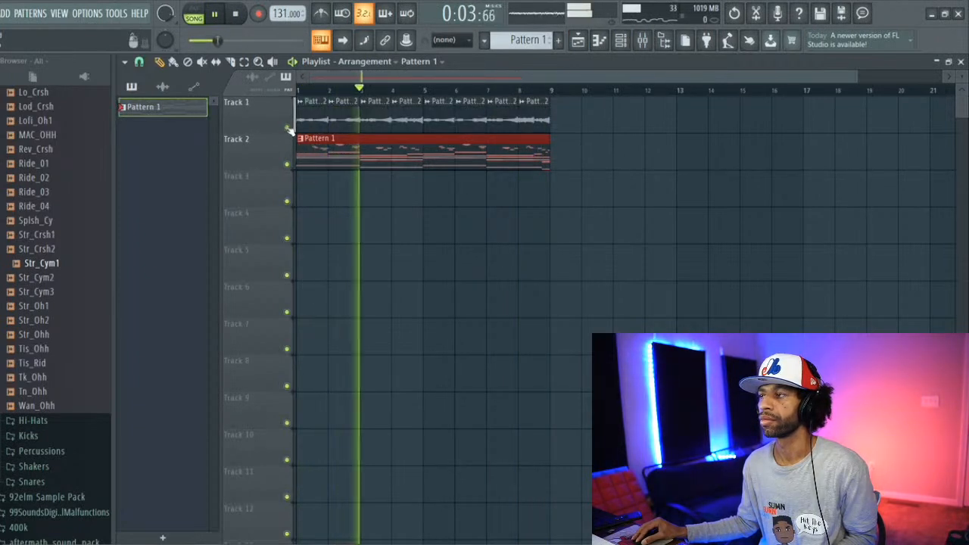
Step: Route the Analog Lab V channel to mixer Insert 3
{"action": "left_click", "coordinate": [641, 40]}
{"action": "left_click", "coordinate": [622, 40]}
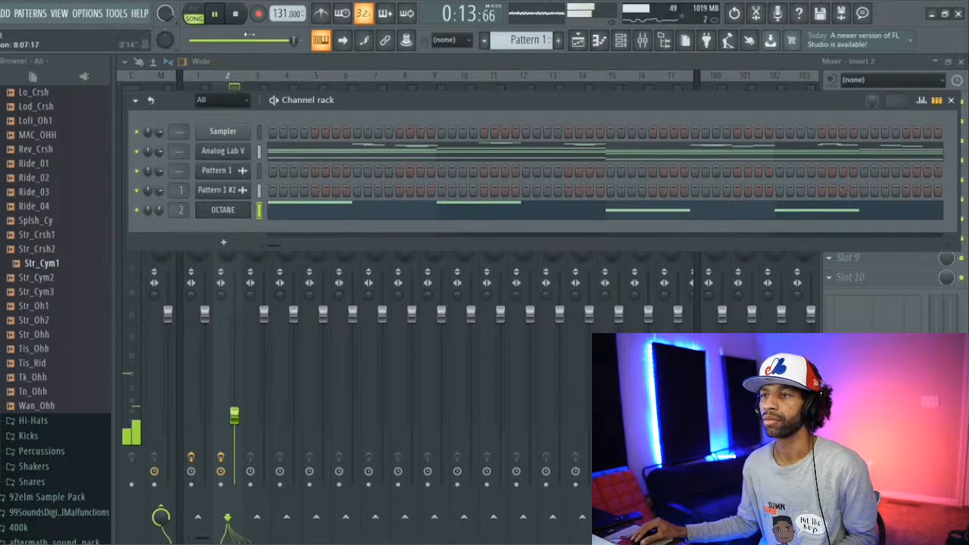
{"action": "left_click", "coordinate": [391, 61]}
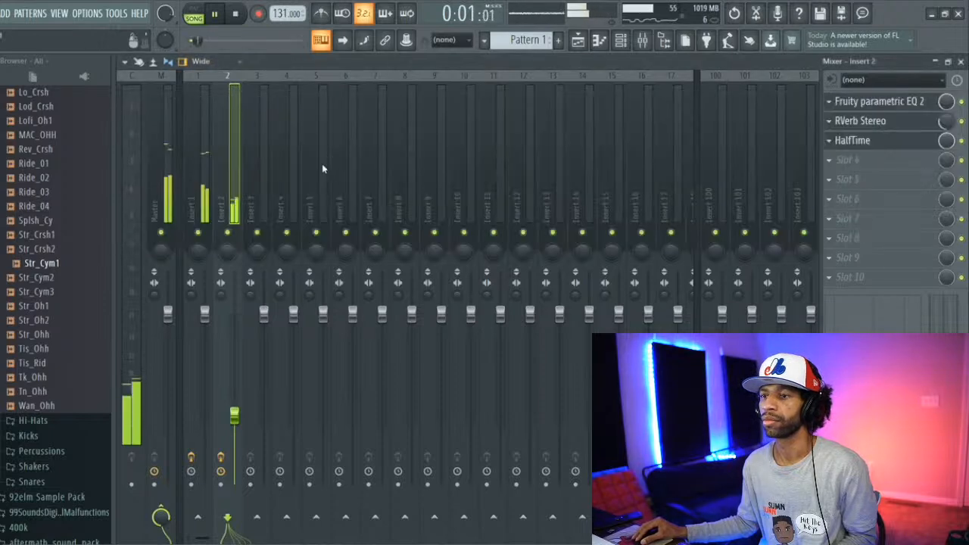
{"action": "left_click", "coordinate": [622, 40]}
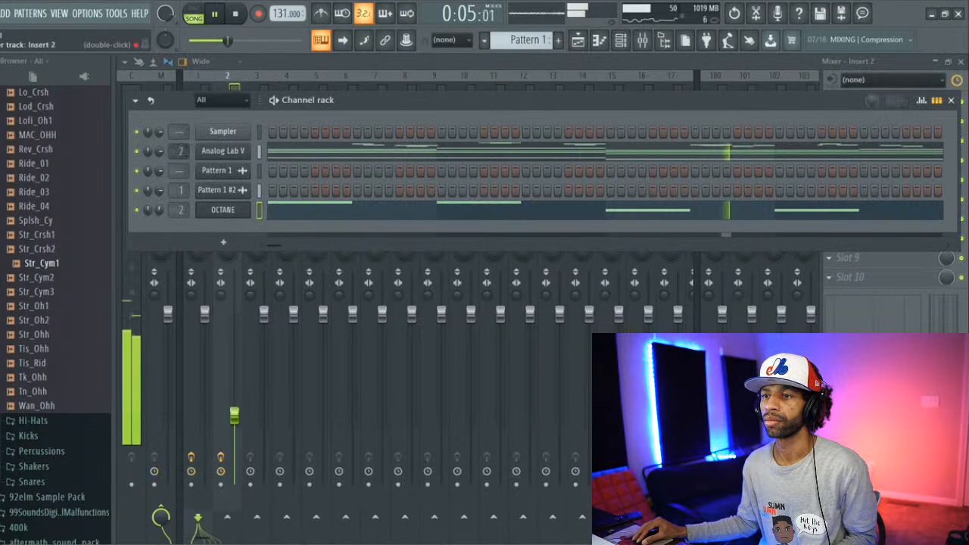
{"action": "left_click_drag", "start_coordinate": [181, 151], "coordinate": [181, 144]}
{"action": "left_click", "coordinate": [277, 59]}
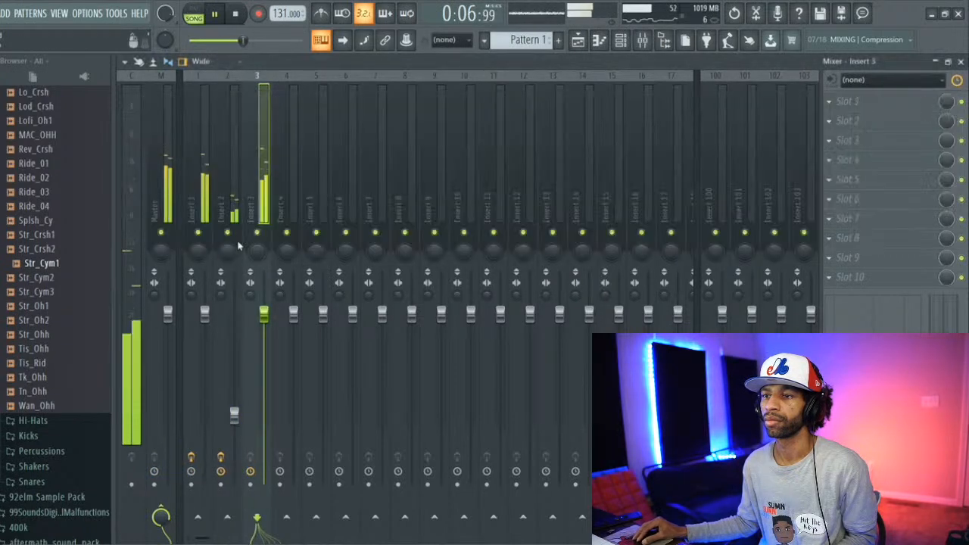
Step: Solo mixer Insert 1 and lower its volume to about -5.8 dB
{"action": "right_click", "coordinate": [198, 232]}
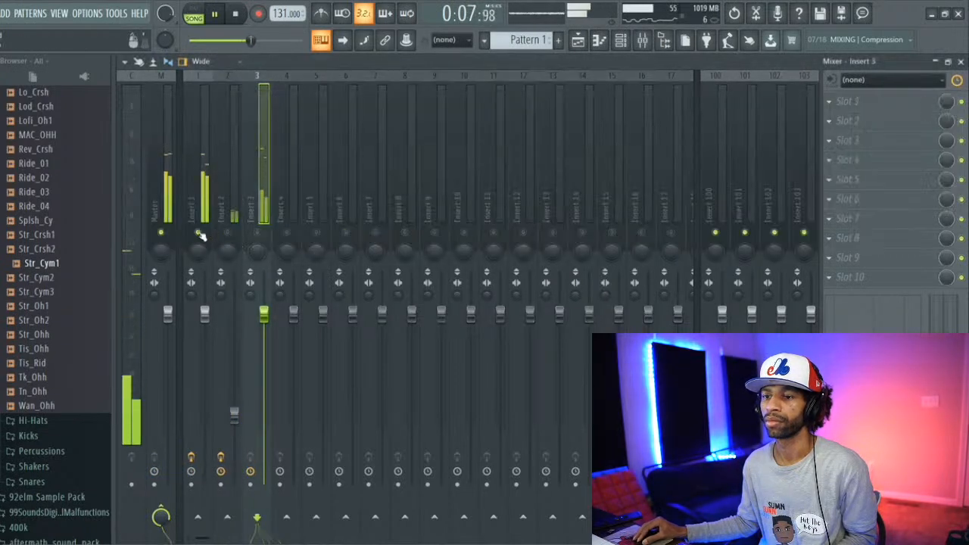
{"action": "left_click", "coordinate": [191, 195]}
{"action": "left_click_drag", "start_coordinate": [205, 312], "coordinate": [204, 355]}
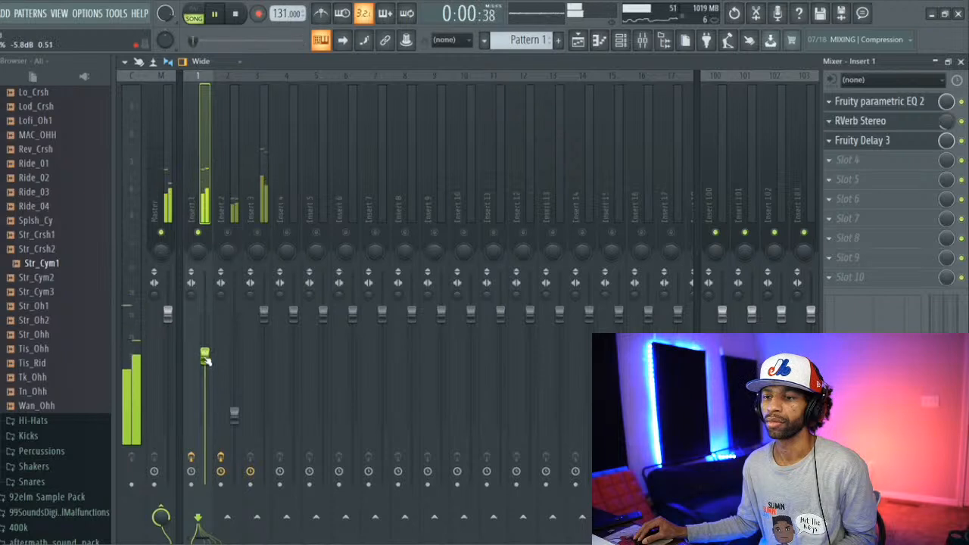
Step: Balance Insert 3 against Insert 1 with Insert 2 muted, lowering Insert 3's fader and setting Insert 1 to about -11.0 dB
{"action": "left_click", "coordinate": [229, 233]}
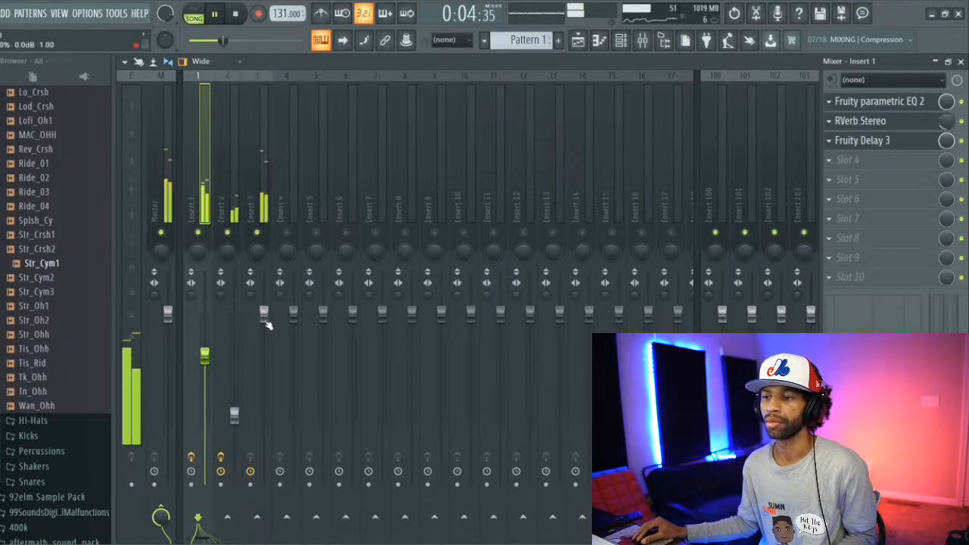
{"action": "left_click_drag", "start_coordinate": [264, 314], "coordinate": [264, 353]}
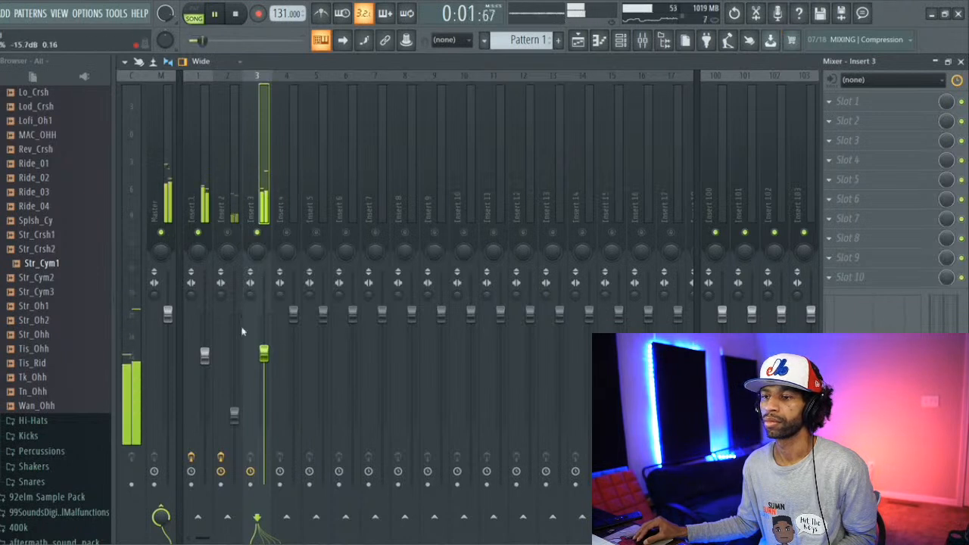
{"action": "left_click", "coordinate": [204, 362]}
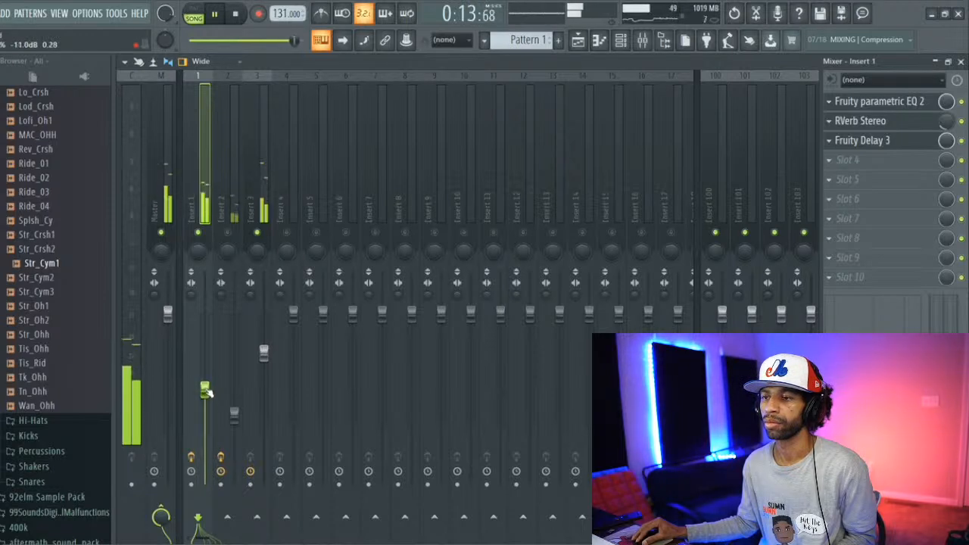
{"action": "left_click_drag", "start_coordinate": [204, 389], "coordinate": [205, 391]}
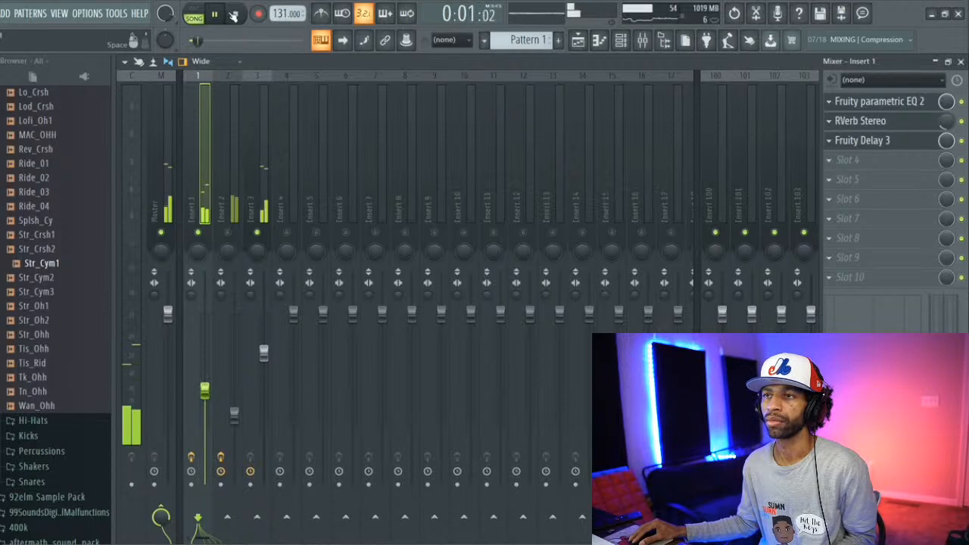
{"action": "key", "text": "space"}
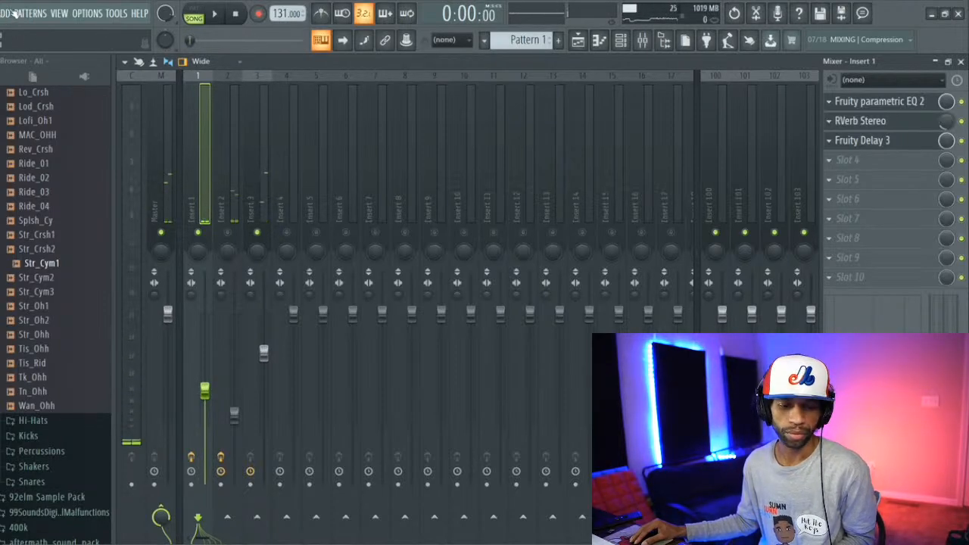
Step: Add a second OCTANE instrument channel and move its window clear for browsing sounds
{"action": "left_click", "coordinate": [12, 14]}
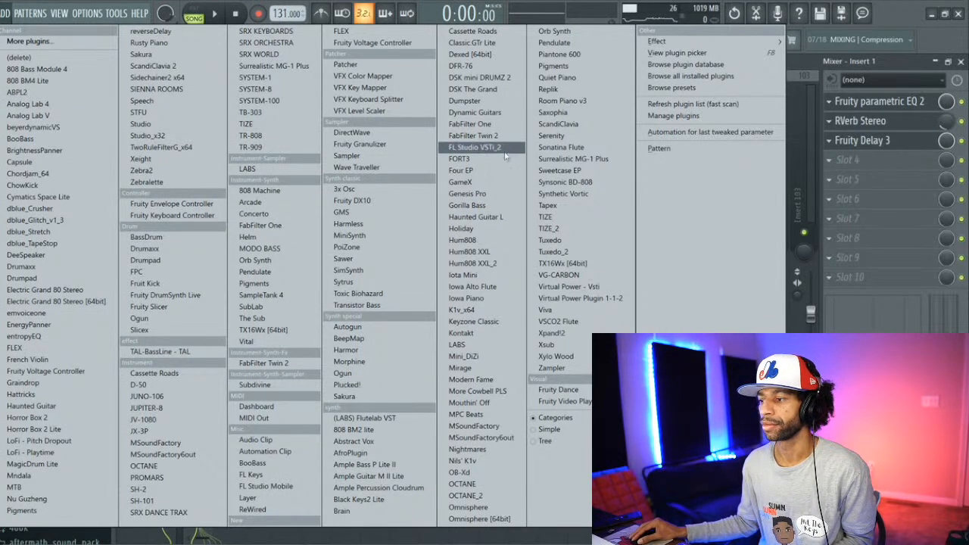
{"action": "left_click", "coordinate": [486, 484]}
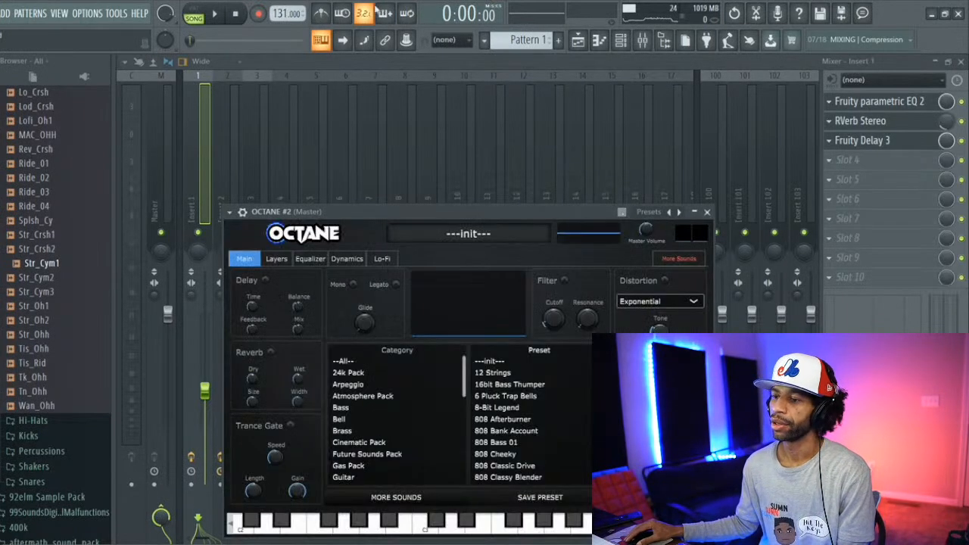
{"action": "left_click_drag", "start_coordinate": [451, 157], "coordinate": [359, 77]}
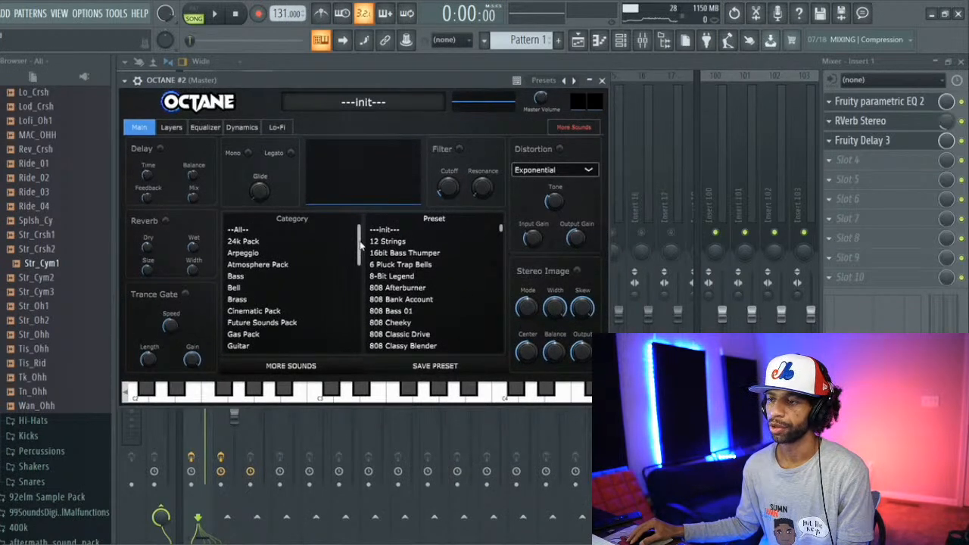
Step: Browse OCTANE #2's sound categories to Woodwinds and load the Trance Intro Siku preset
{"action": "left_click_drag", "start_coordinate": [361, 244], "coordinate": [361, 258]}
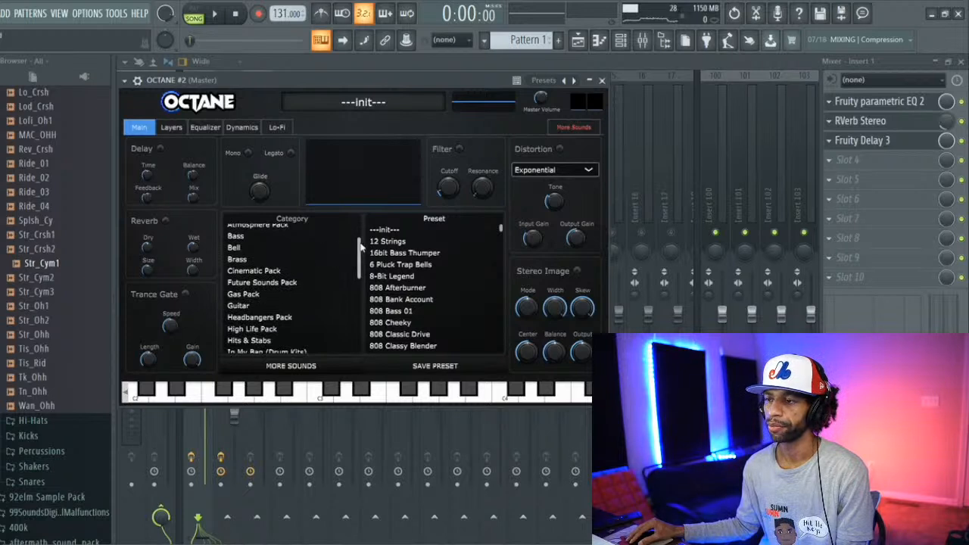
{"action": "left_click_drag", "start_coordinate": [359, 250], "coordinate": [369, 282]}
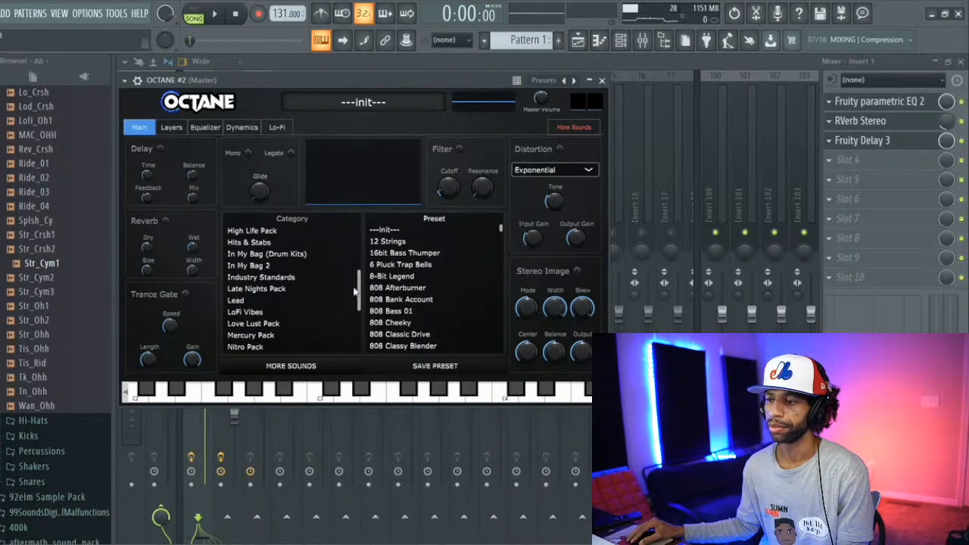
{"action": "left_click_drag", "start_coordinate": [359, 296], "coordinate": [360, 318]}
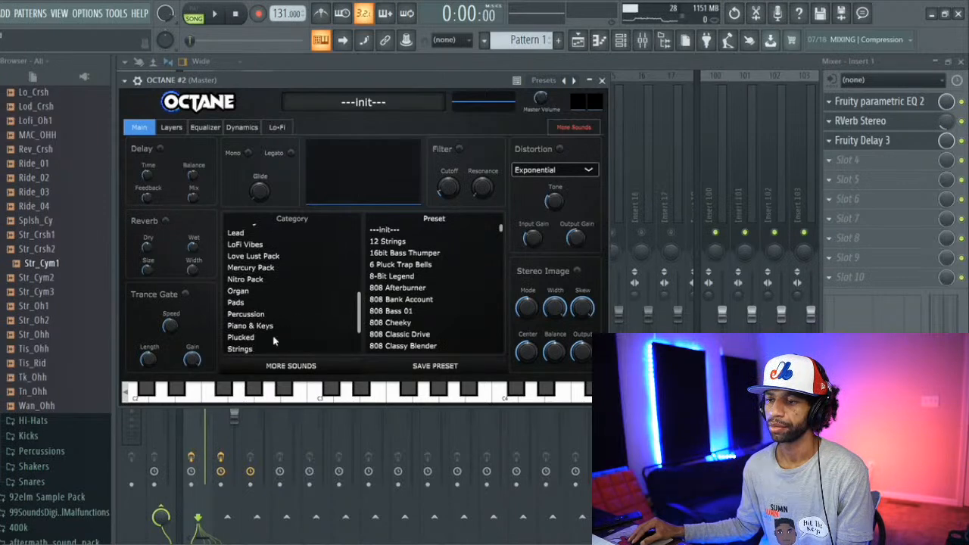
{"action": "left_click_drag", "start_coordinate": [361, 312], "coordinate": [362, 340]}
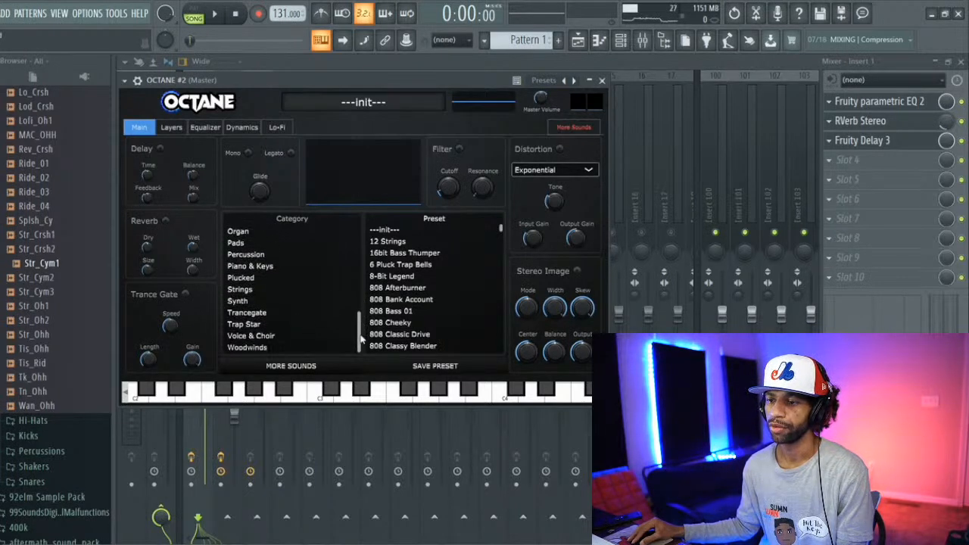
{"action": "left_click", "coordinate": [261, 347]}
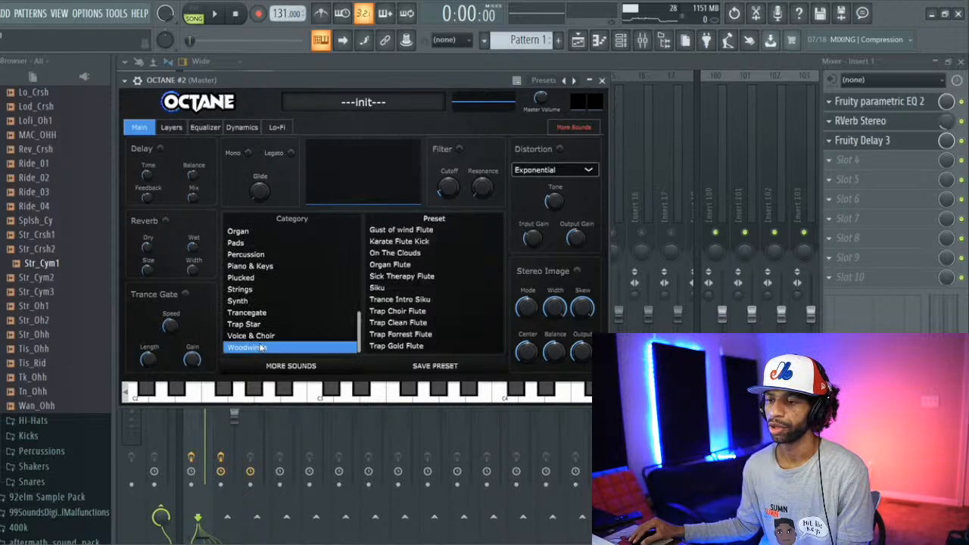
{"action": "left_click", "coordinate": [399, 300]}
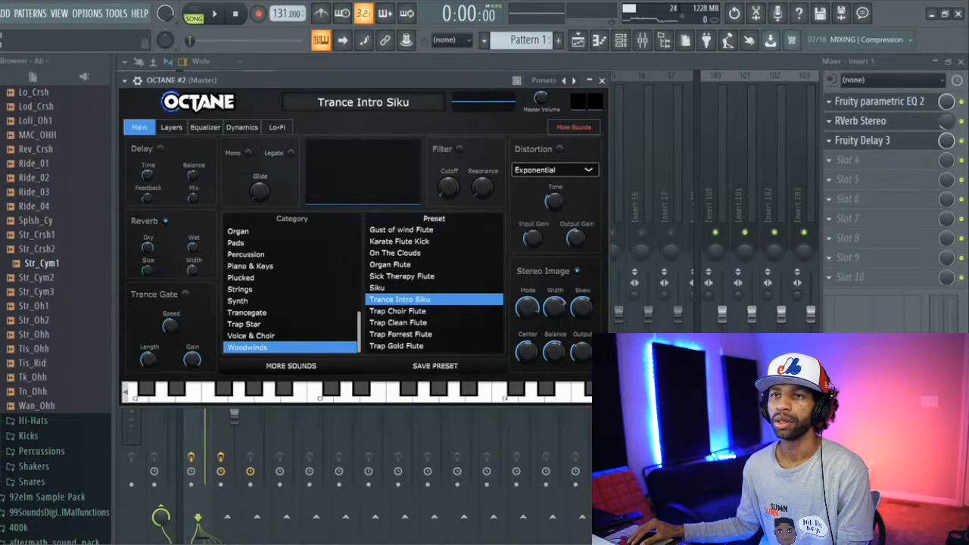
Step: Save the project as "36th Stream Beat 1" in the fl studio files folder
{"action": "left_click", "coordinate": [0, 14]}
{"action": "left_click", "coordinate": [13, 86]}
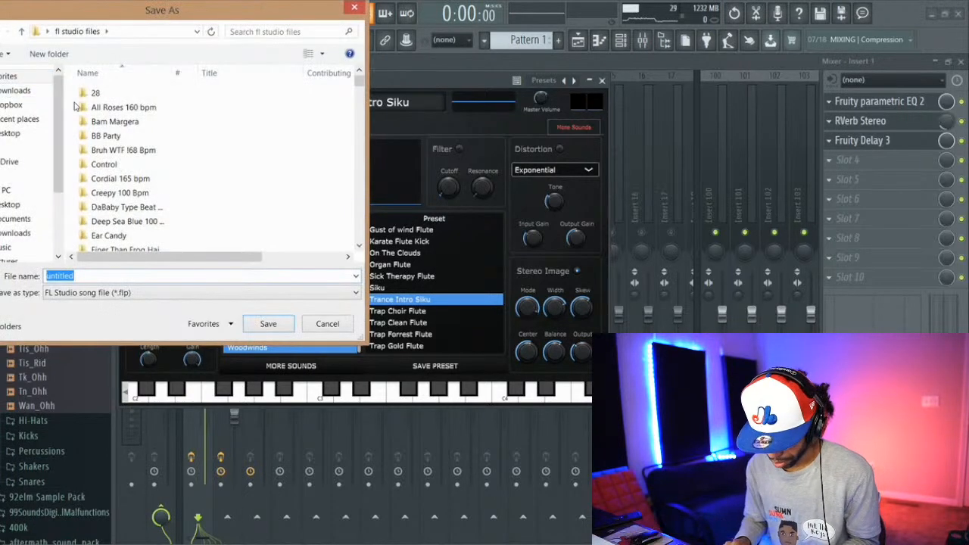
{"action": "type", "text": "36th Stream Beat 1"}
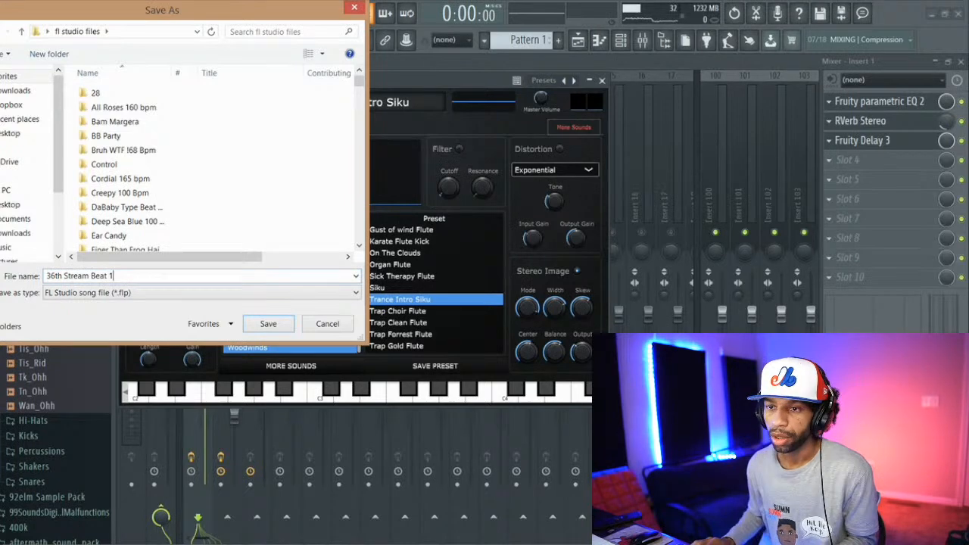
{"action": "key", "text": "Return"}
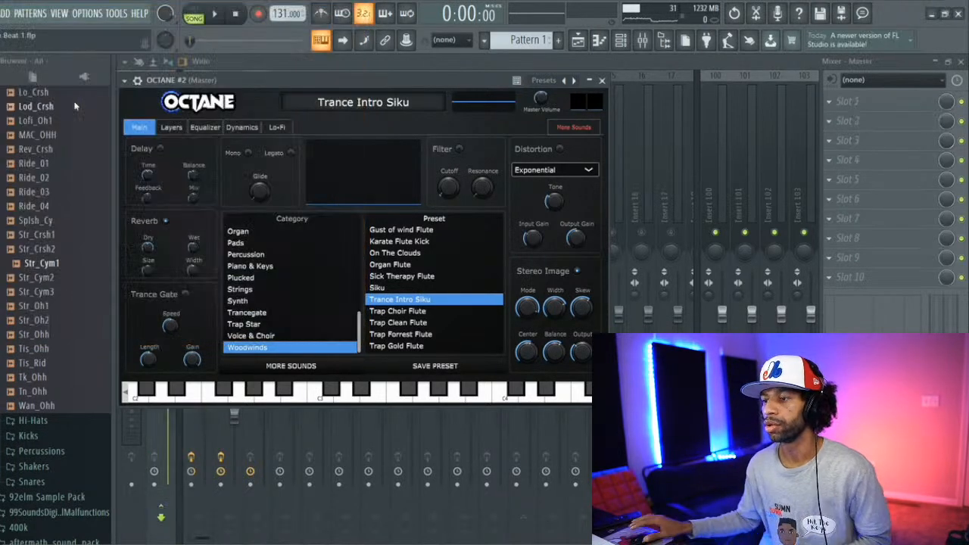
Step: Audition the Sick Therapy Flute preset, then load Karate Flute Kick and test it against the song
{"action": "left_click", "coordinate": [394, 277]}
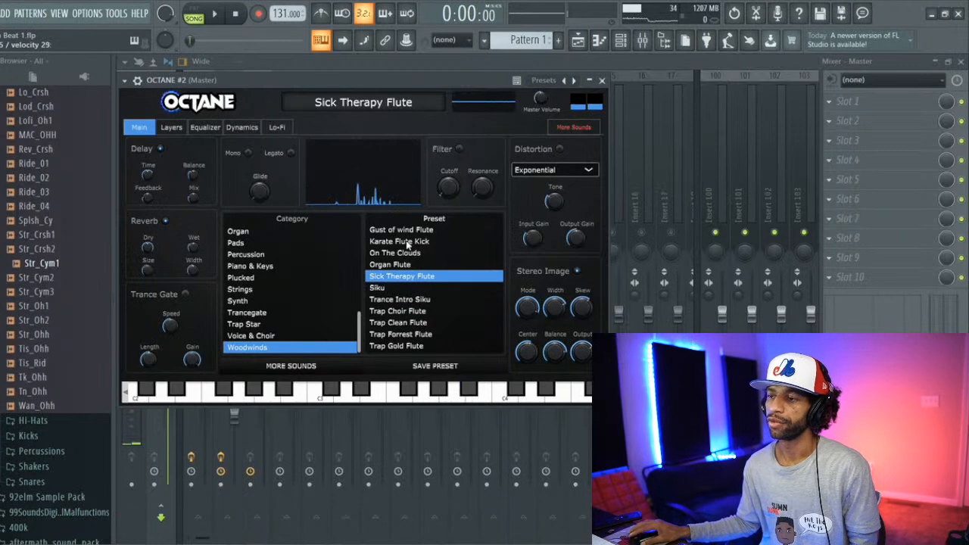
{"action": "left_click", "coordinate": [408, 243]}
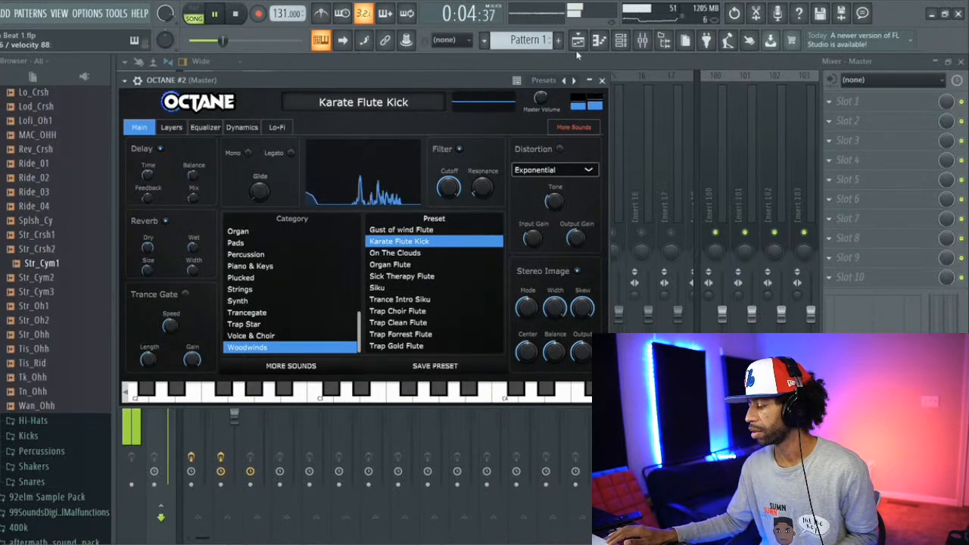
{"action": "key", "text": "space"}
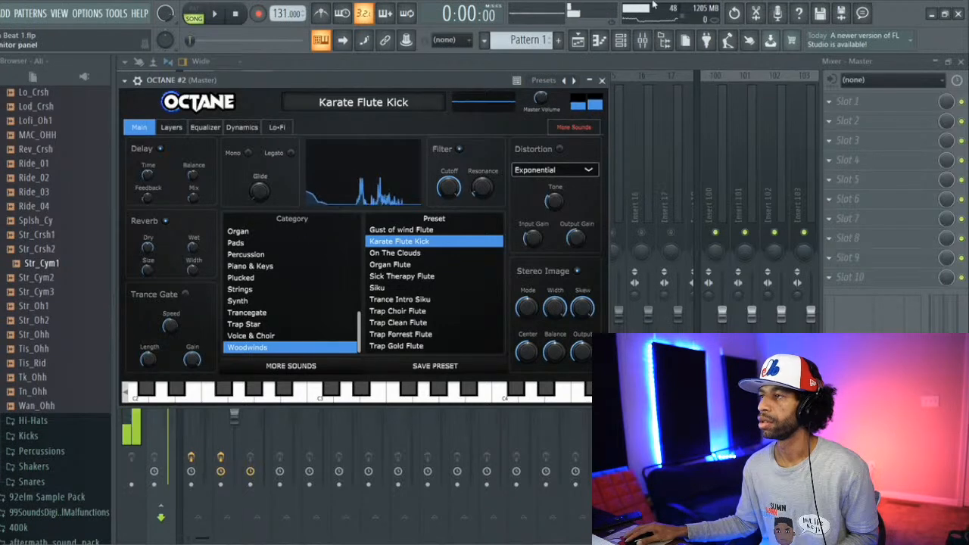
Step: In OCTANE #2's piano roll, place a G6 note at the start of bar 2 with an overlapping G#6 right after it
{"action": "left_click", "coordinate": [599, 38]}
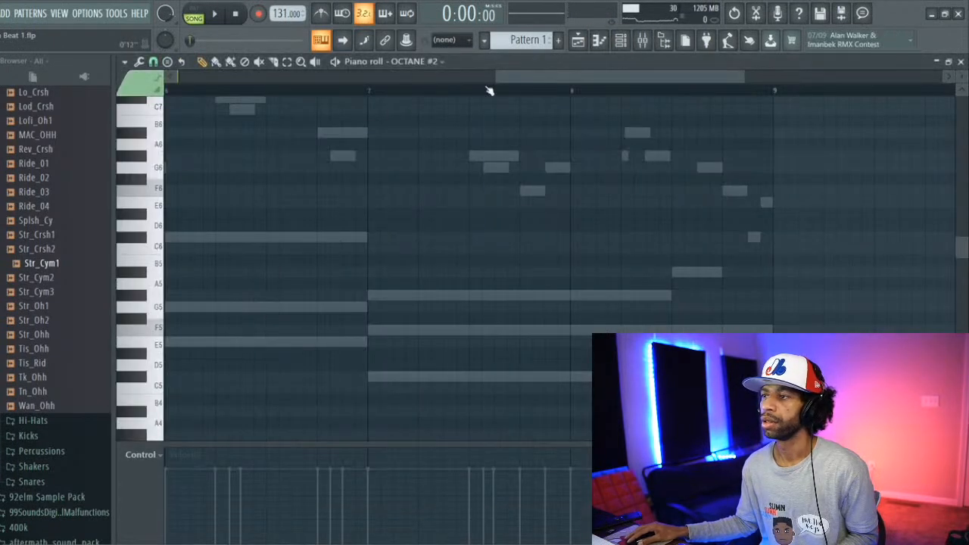
{"action": "left_click_drag", "start_coordinate": [505, 80], "coordinate": [182, 80]}
{"action": "scroll", "coordinate": [172, 184], "scroll_direction": "up", "scroll_amount": 1}
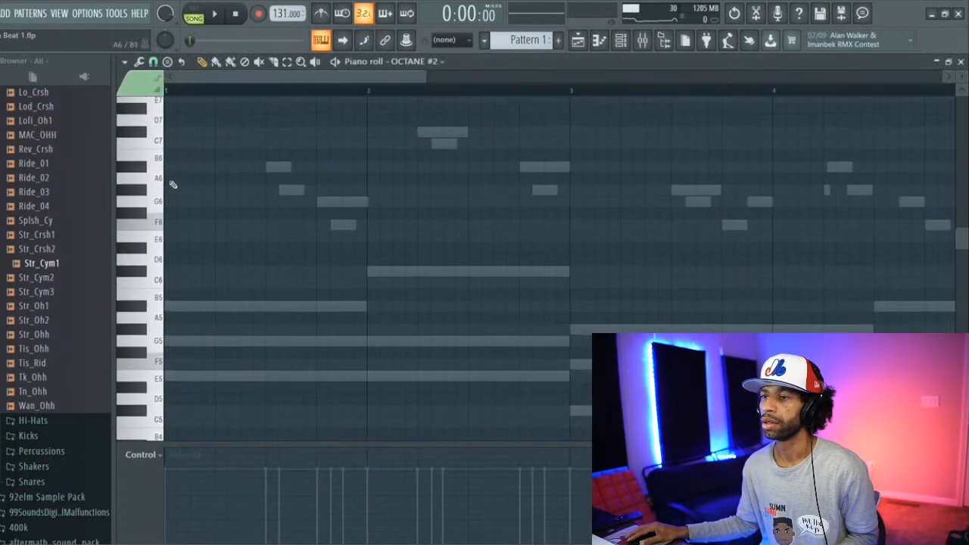
{"action": "key", "text": "space"}
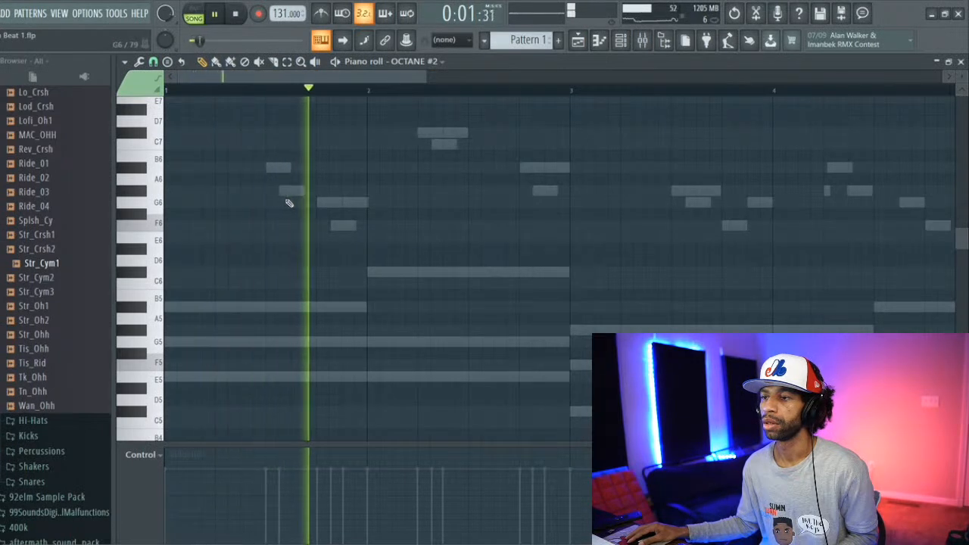
{"action": "key", "text": "space"}
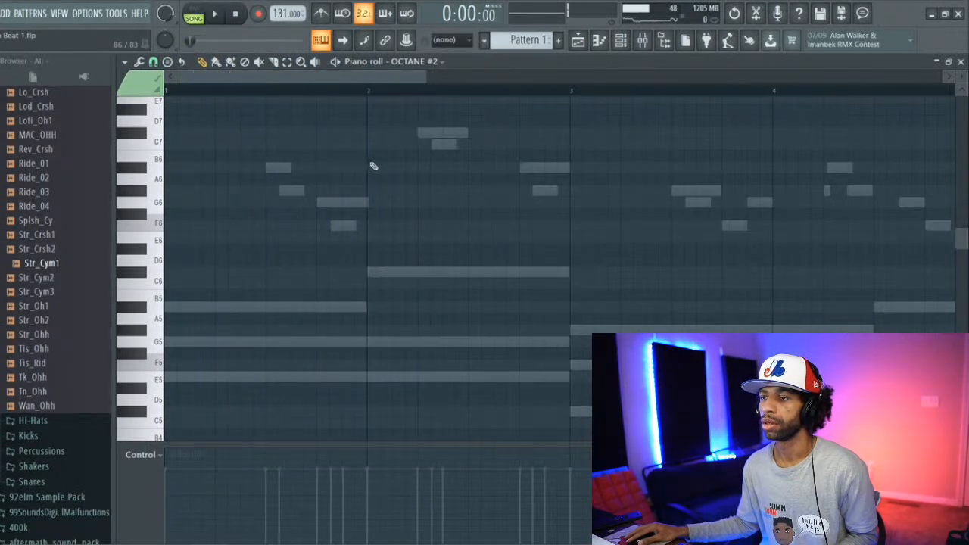
{"action": "left_click", "coordinate": [369, 167]}
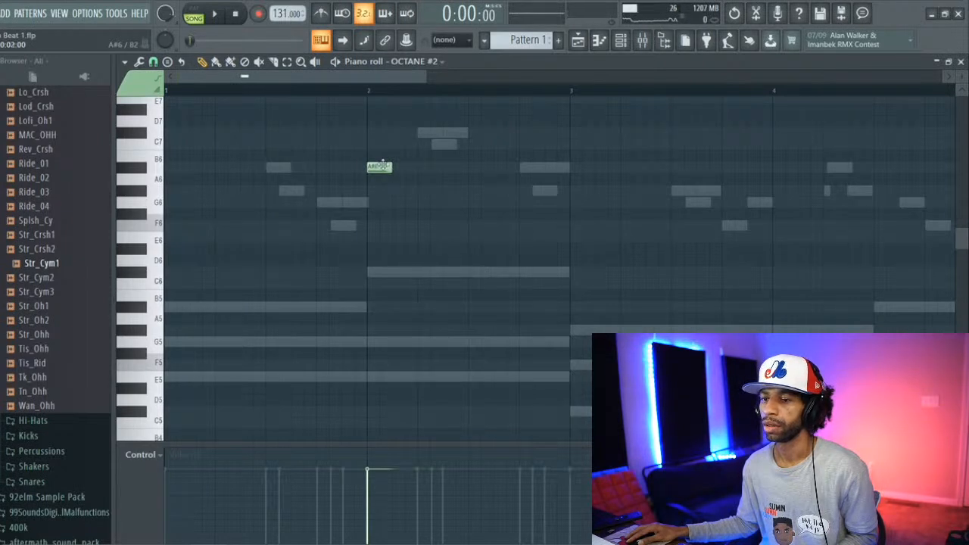
{"action": "left_click_drag", "start_coordinate": [378, 179], "coordinate": [377, 201]}
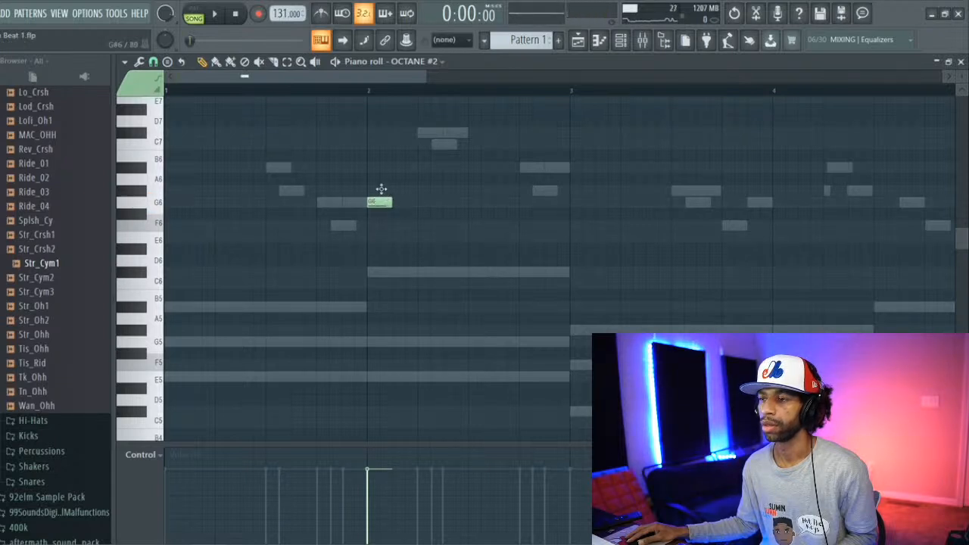
{"action": "key", "text": "space"}
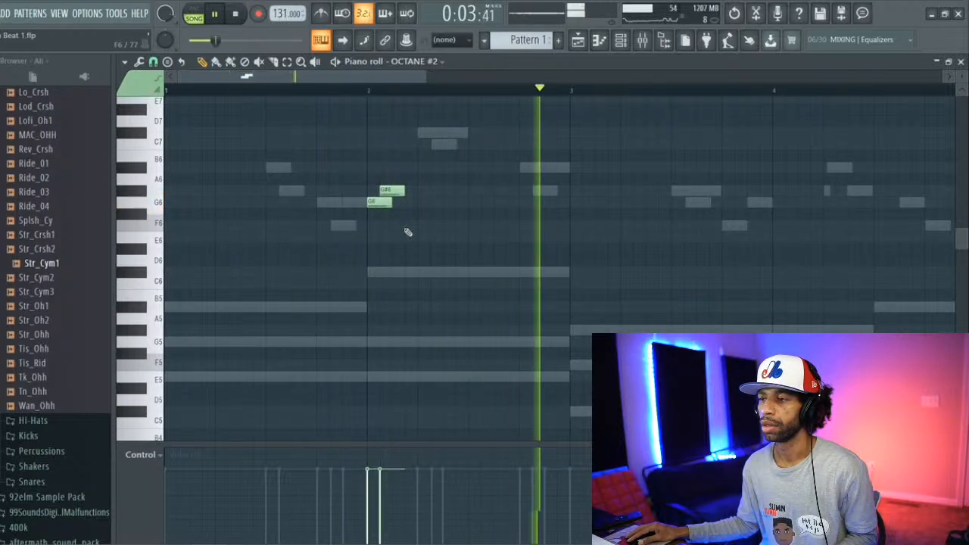
{"action": "key", "text": "space"}
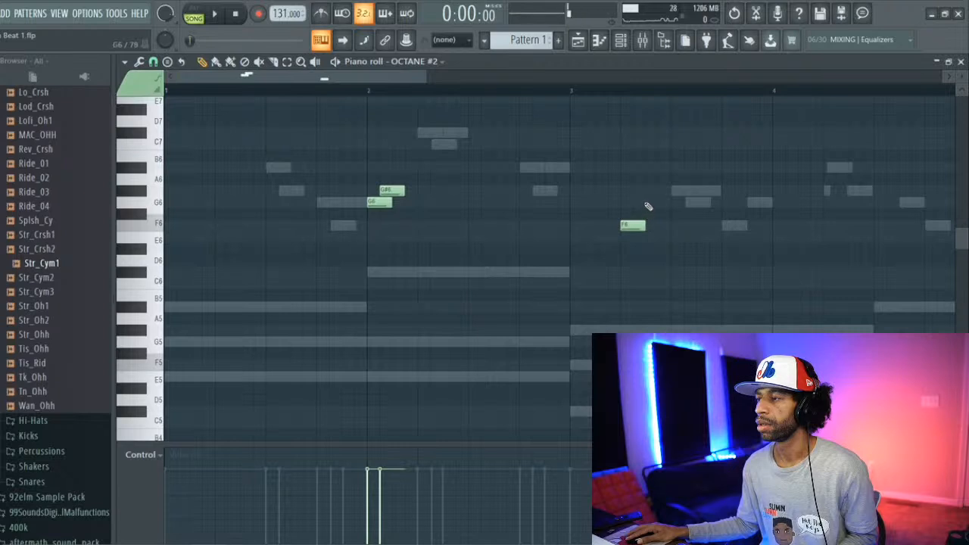
Step: Build an ascending F6, G6, A#6 run from beat 2 of bar 3 and play it back
{"action": "left_click", "coordinate": [648, 203]}
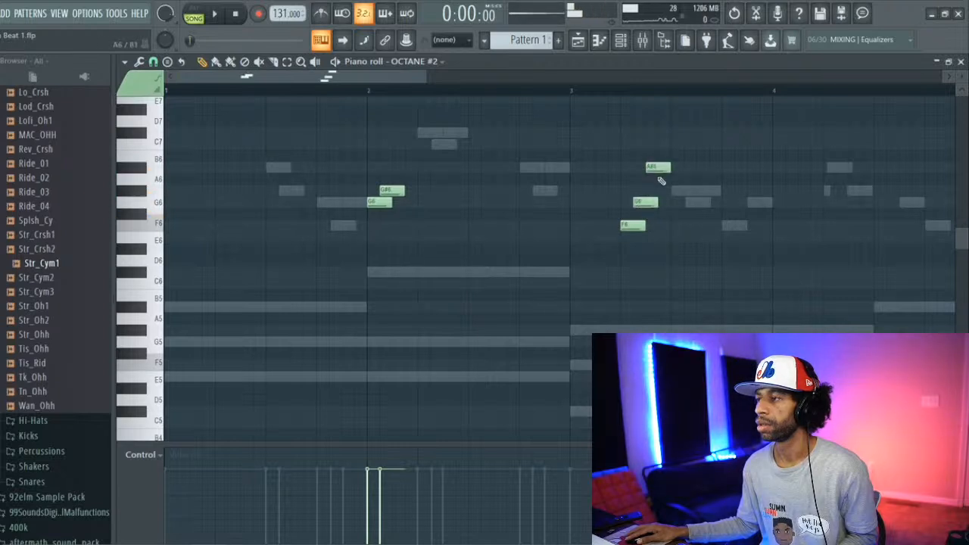
{"action": "key", "text": "space"}
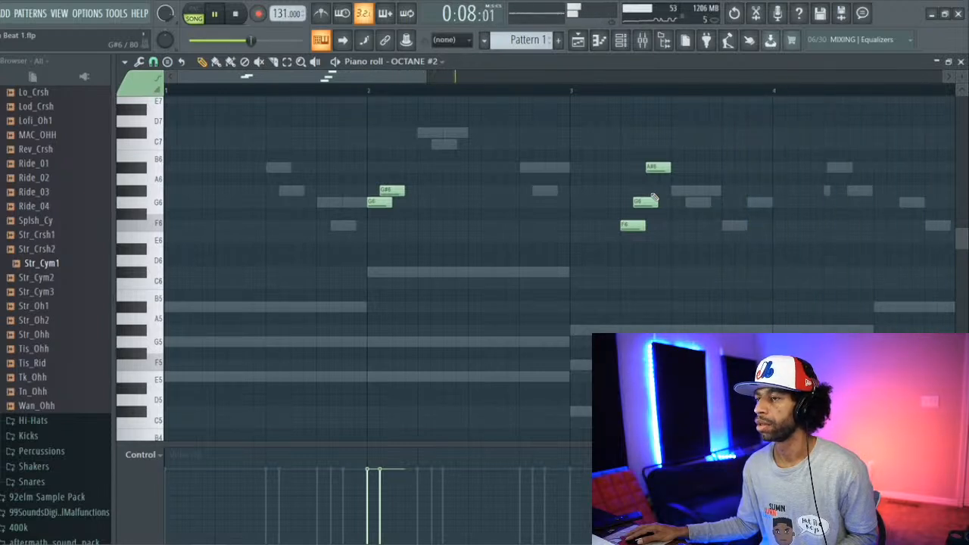
{"action": "key", "text": "space"}
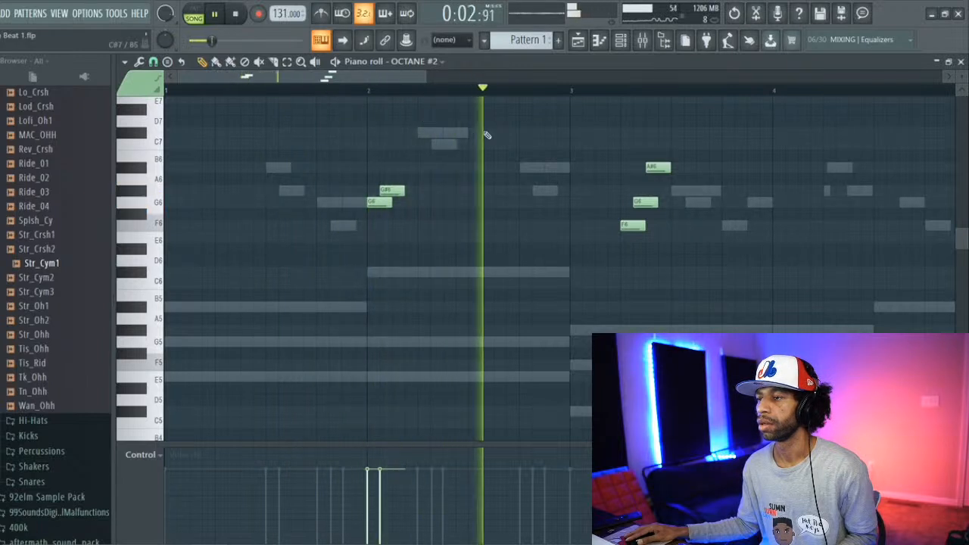
Step: Try an A#6 note on the last beats of bar 2 against playback
{"action": "key", "text": "space"}
{"action": "key", "text": "space"}
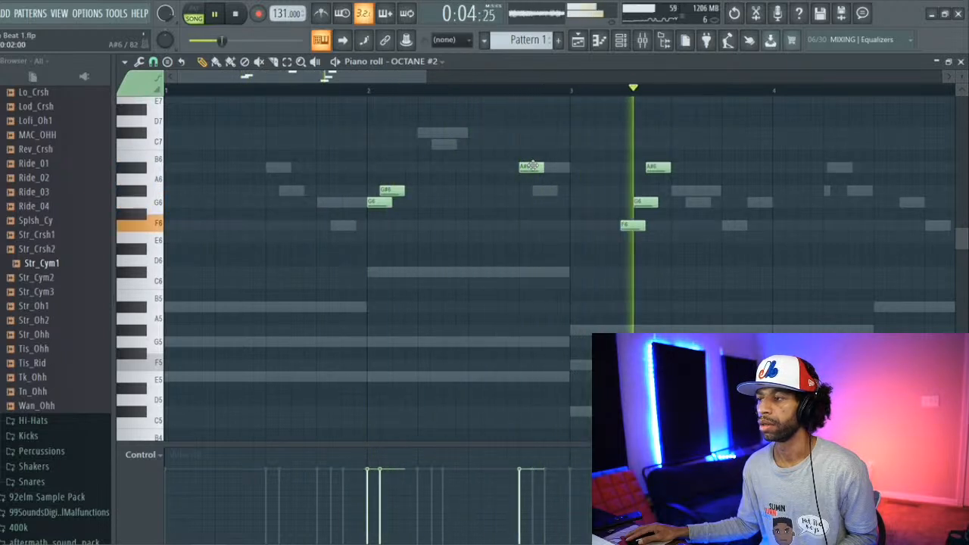
{"action": "key", "text": "space"}
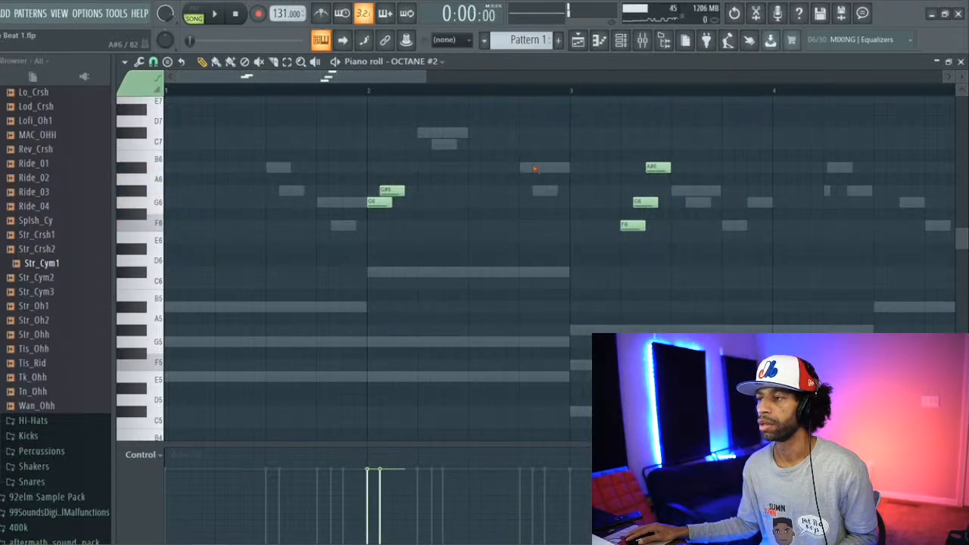
Step: Add a G#6 note on beat 3 of bar 2 and listen to it against the song
{"action": "key", "text": "space"}
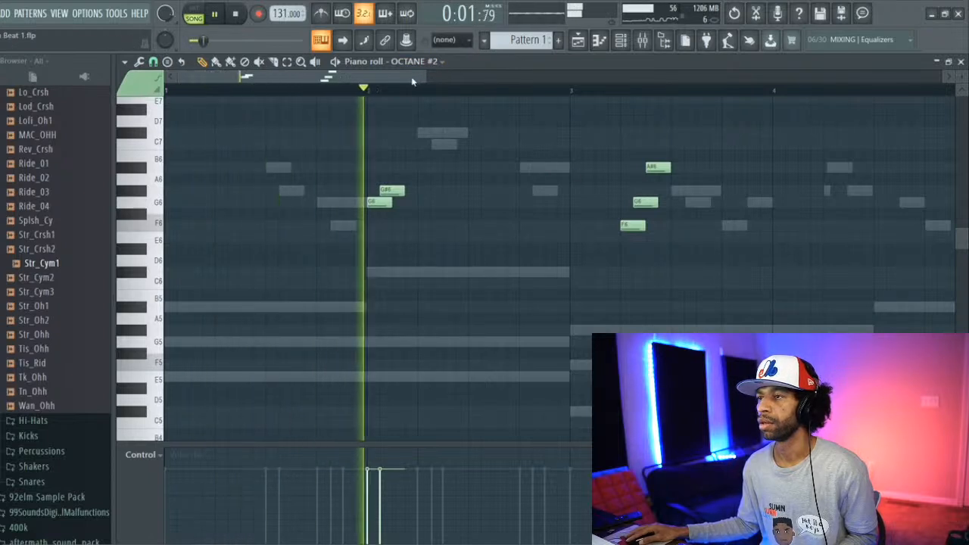
{"action": "key", "text": "space"}
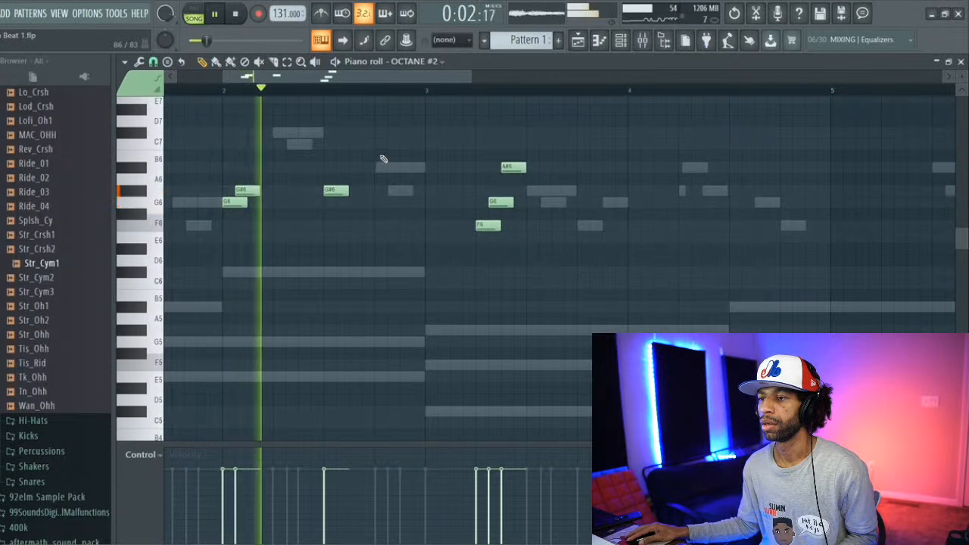
{"action": "key", "text": "space"}
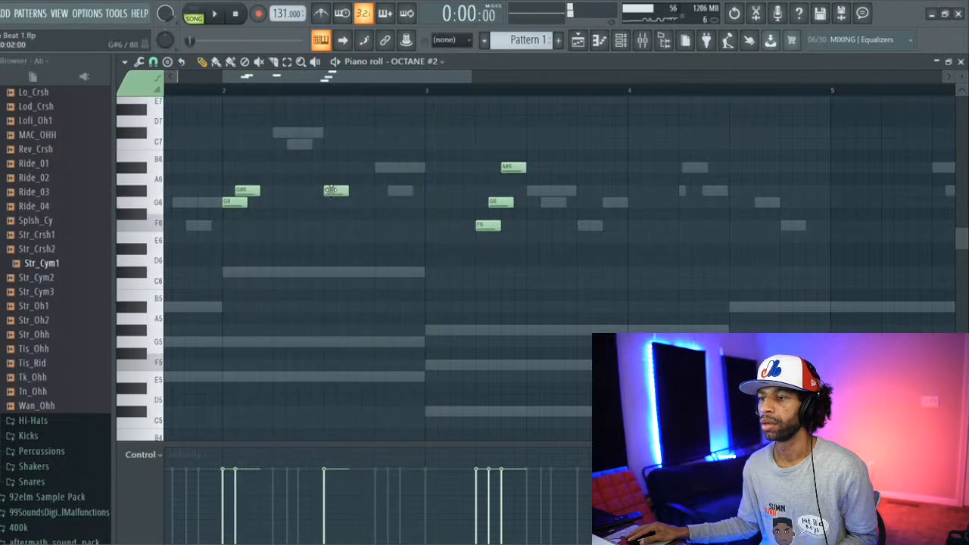
Step: Try the second G#6 note of bar 2 half a beat later during playback, and return it to beat 3
{"action": "left_click_drag", "start_coordinate": [332, 190], "coordinate": [344, 190]}
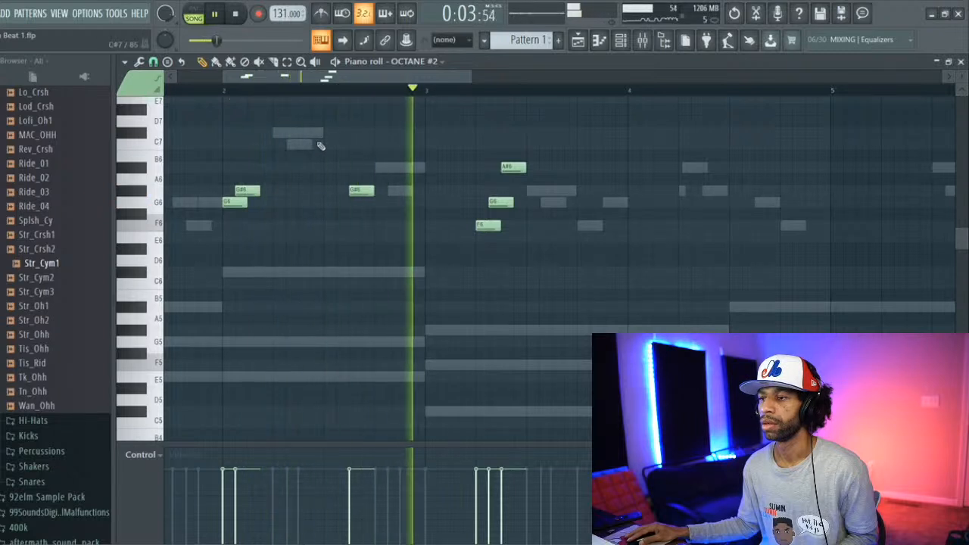
{"action": "key", "text": "space"}
{"action": "key", "text": "space"}
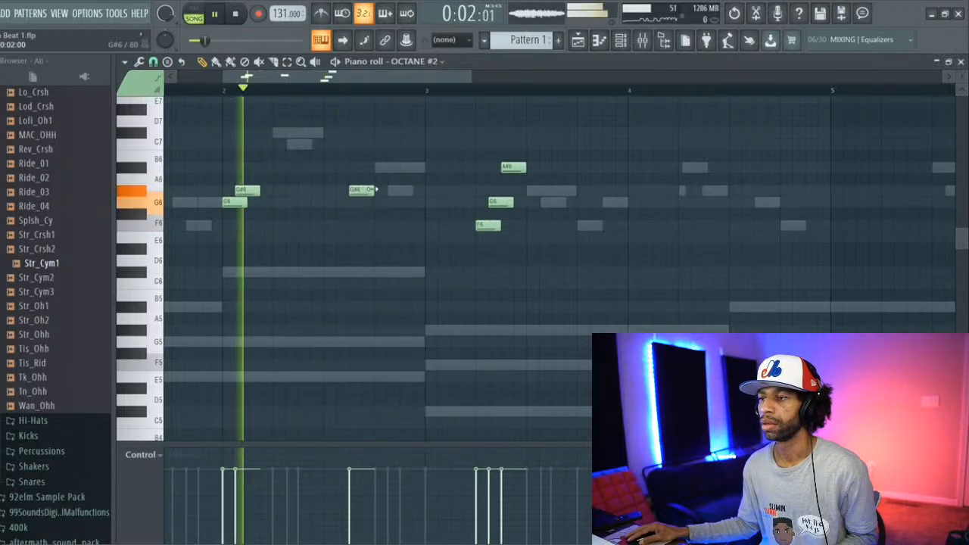
Step: Add F6 notes half a beat after bar 2's second G#6 and half a beat into bar 4, checking against playback
{"action": "key", "text": "space"}
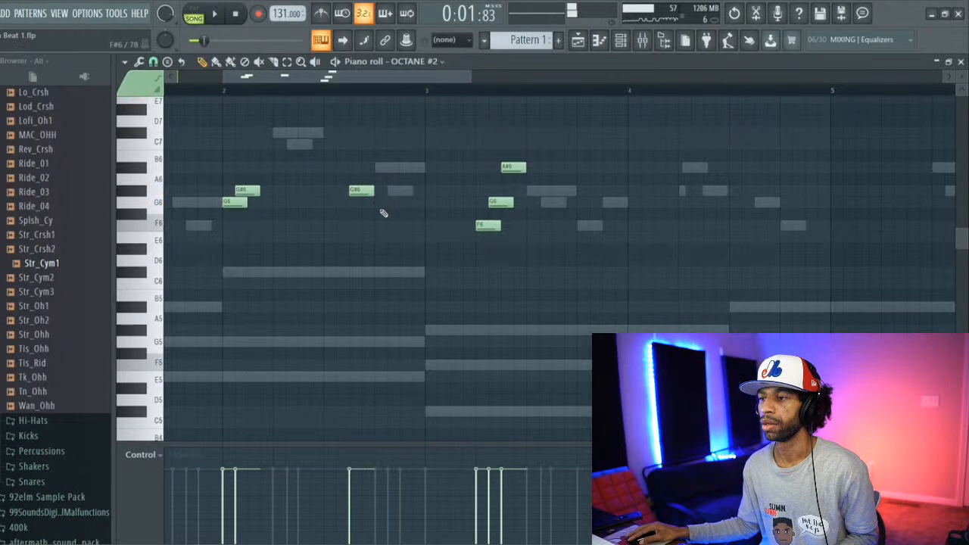
{"action": "left_click_drag", "start_coordinate": [362, 189], "coordinate": [337, 189]}
{"action": "key", "text": "space"}
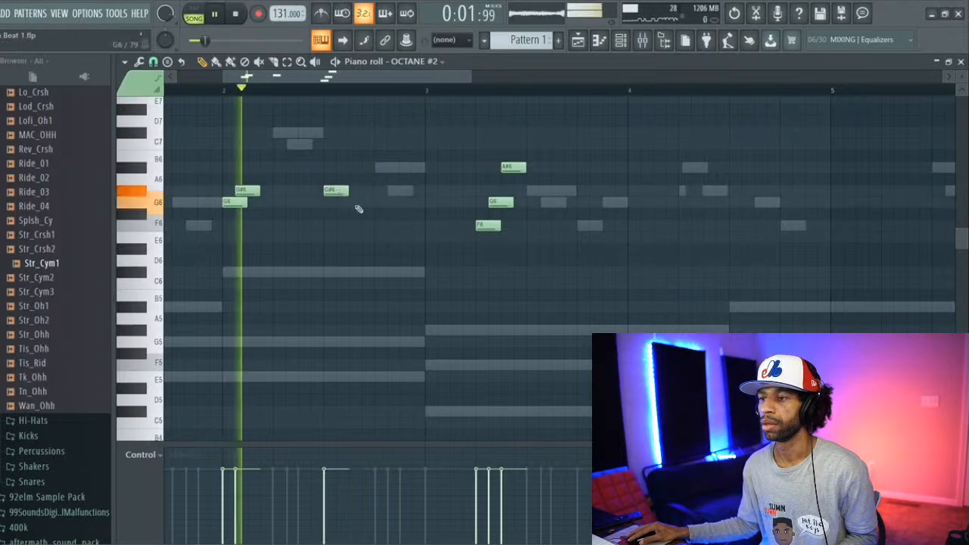
{"action": "left_click", "coordinate": [354, 224]}
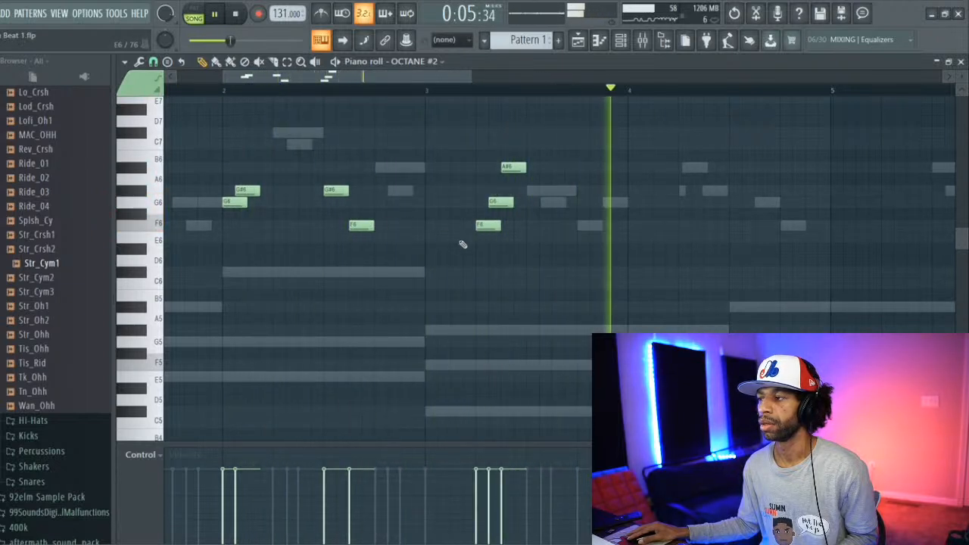
{"action": "key", "text": "space"}
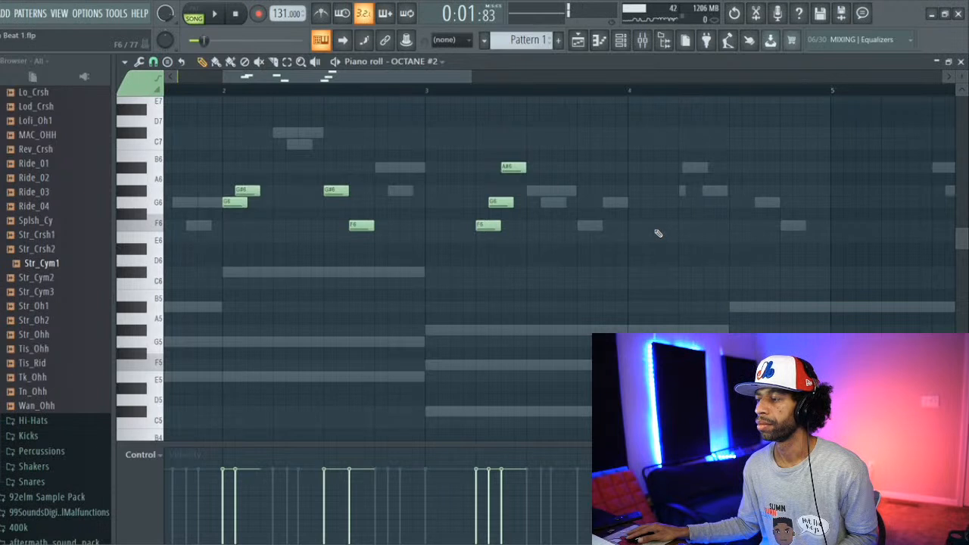
{"action": "left_click", "coordinate": [656, 227]}
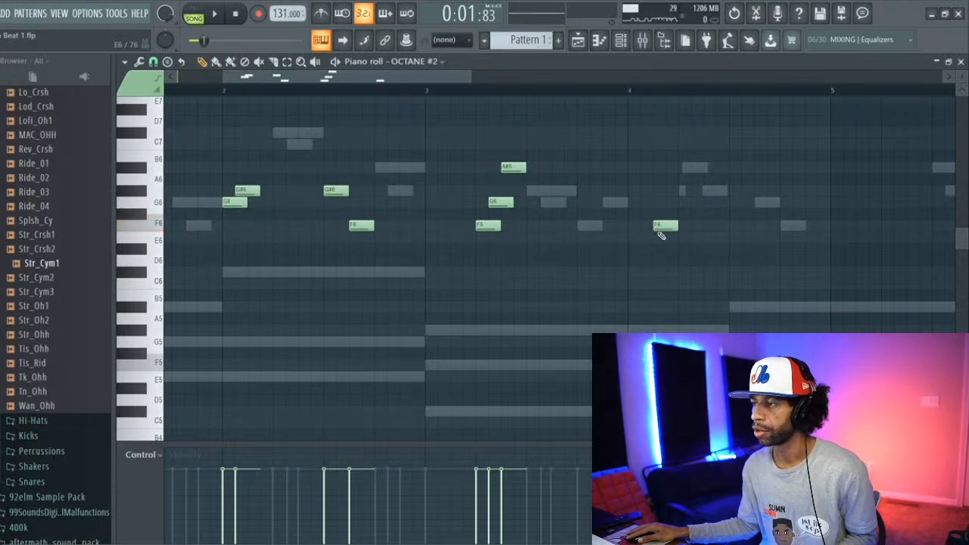
Step: Add a G6 note on beat 2 of bar 4 and an A#6 a quarter beat after it during playback
{"action": "key", "text": "space"}
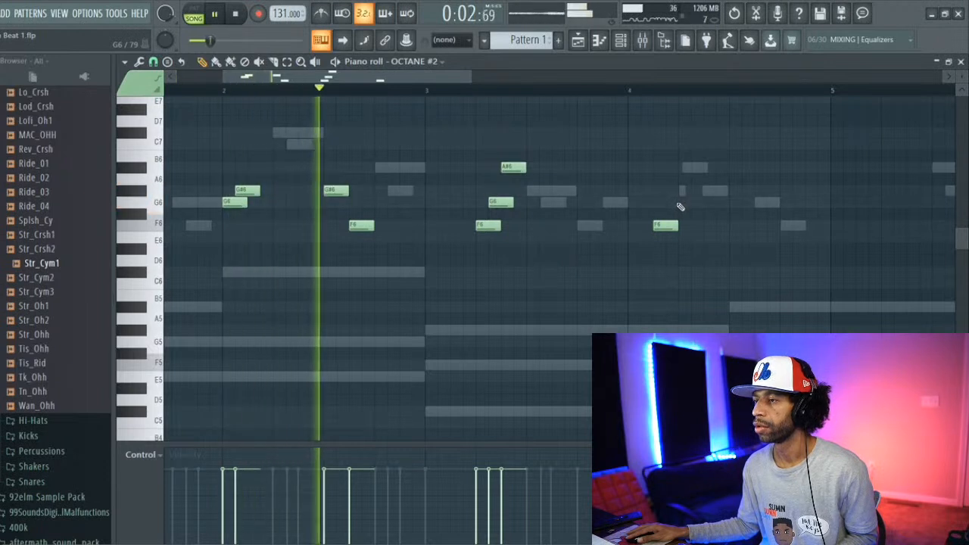
{"action": "left_click", "coordinate": [679, 203]}
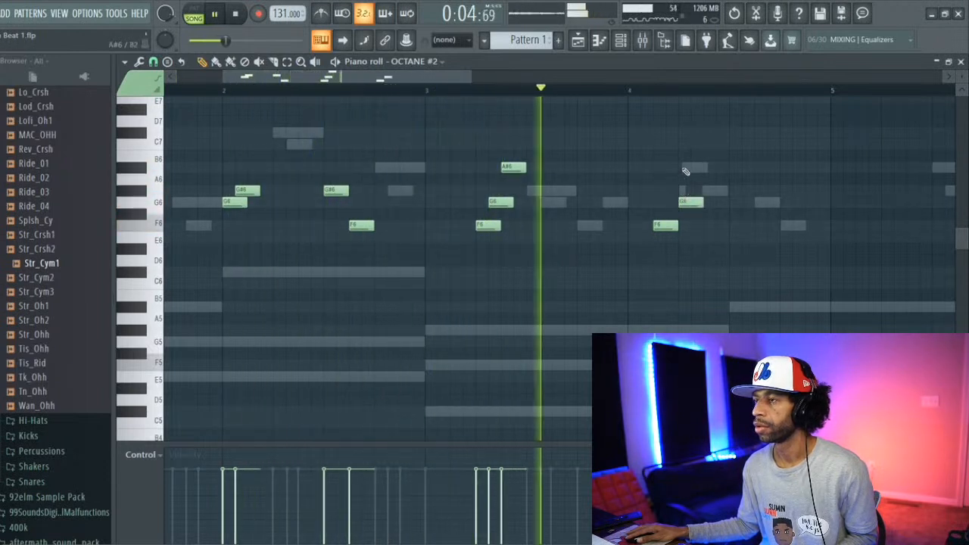
{"action": "left_click", "coordinate": [690, 167]}
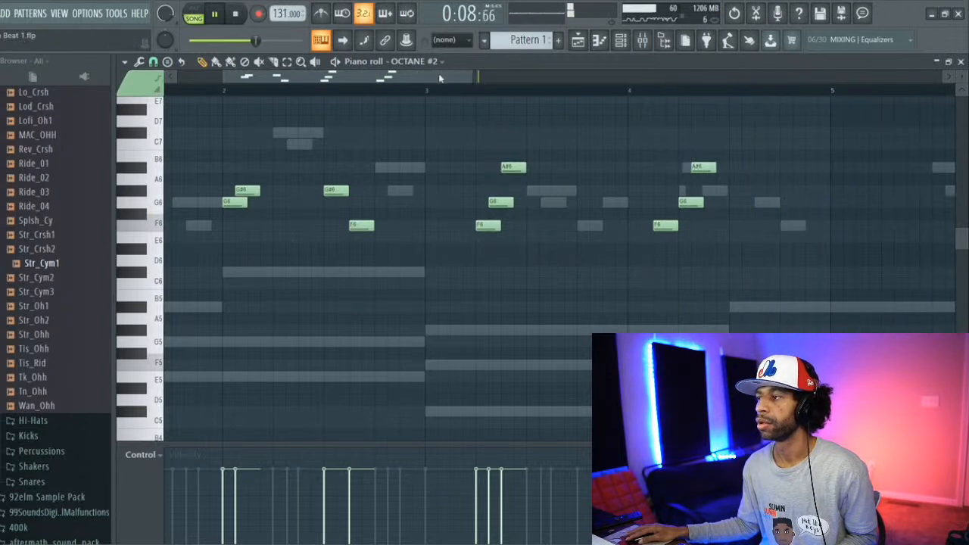
Step: Add a rising F6, G6 and A#6 run in the second half of bar 4, starting half a beat after beat 3, and listen back
{"action": "left_click_drag", "start_coordinate": [443, 77], "coordinate": [343, 75]}
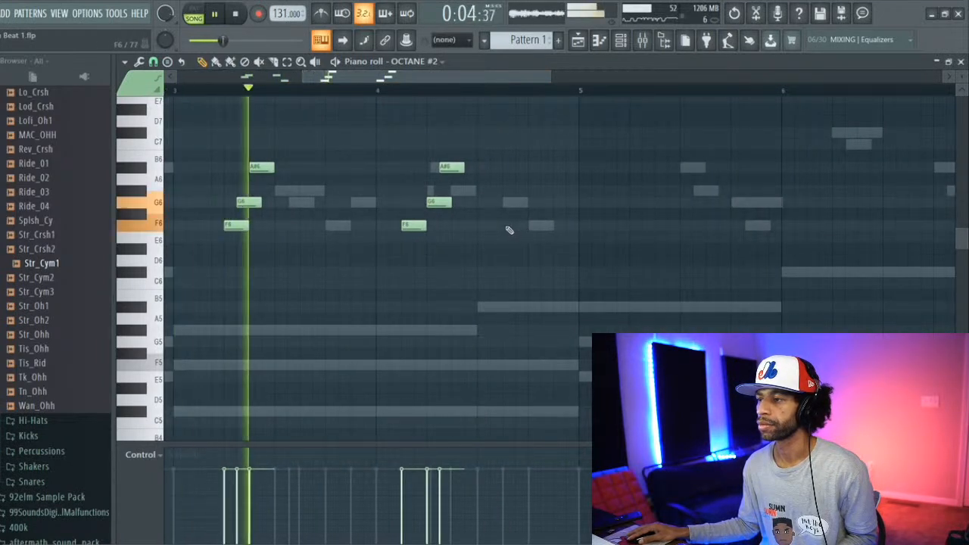
{"action": "left_click", "coordinate": [507, 224]}
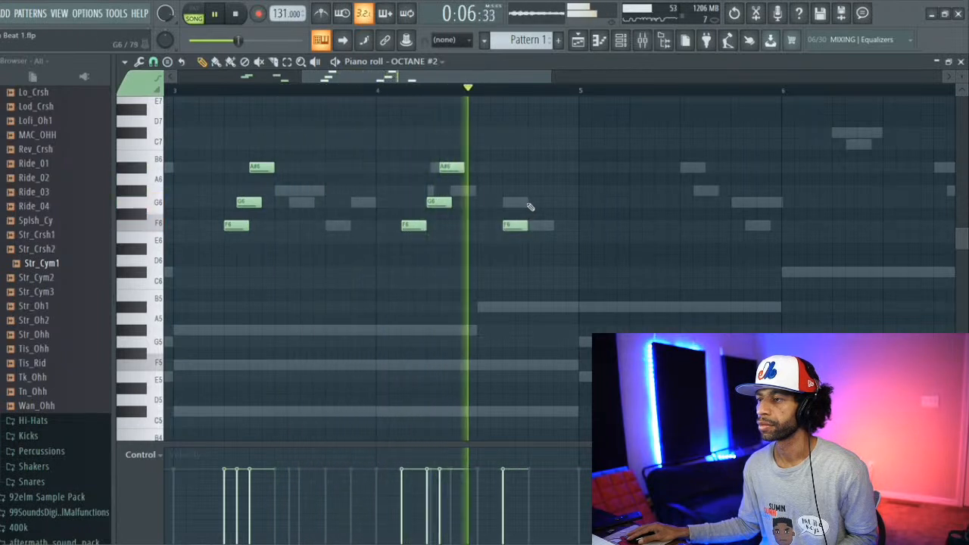
{"action": "left_click", "coordinate": [530, 202]}
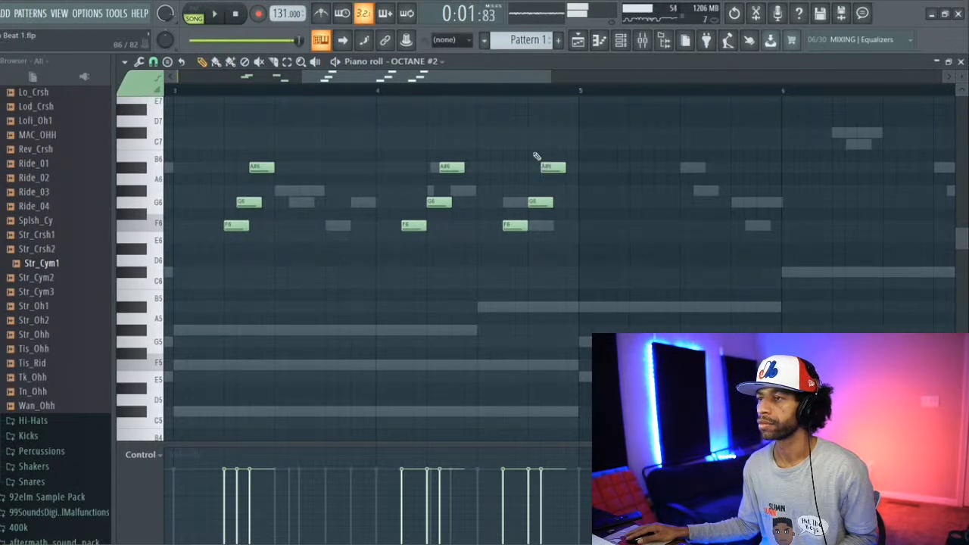
{"action": "key", "text": "space"}
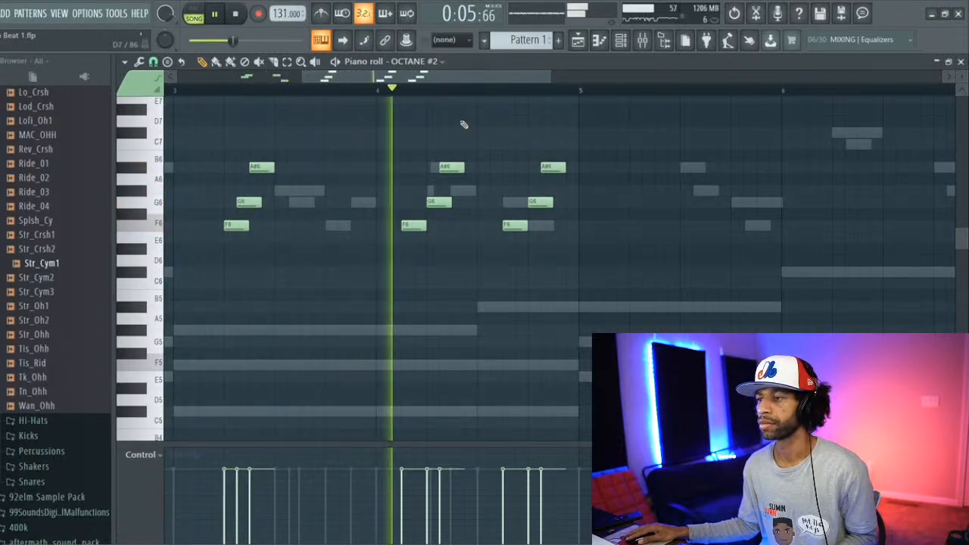
{"action": "key", "text": "space"}
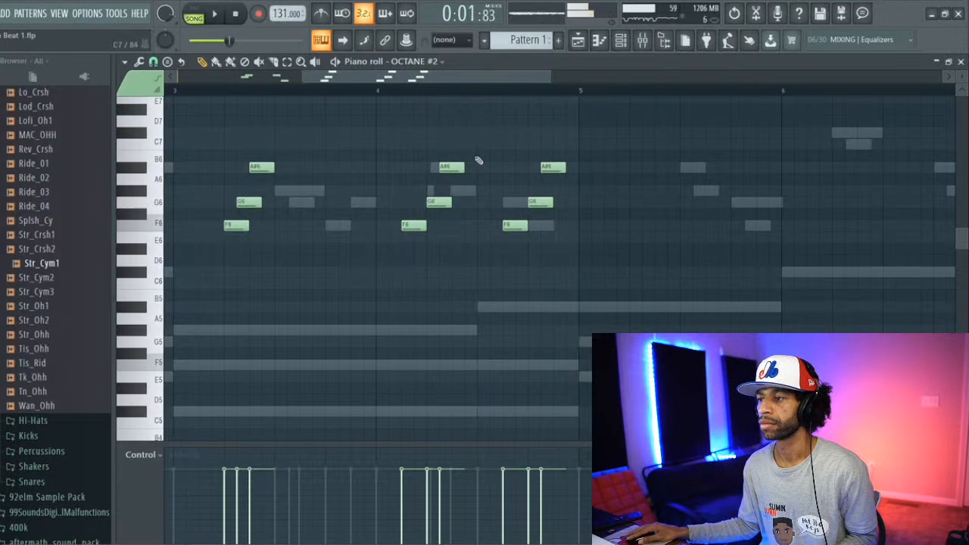
Step: Move bar 4's second F6 to beat 3 and add a G6 on the bar's last half beat, checking bar 4 in playback
{"action": "key", "text": "space"}
{"action": "left_click_drag", "start_coordinate": [509, 225], "coordinate": [477, 227]}
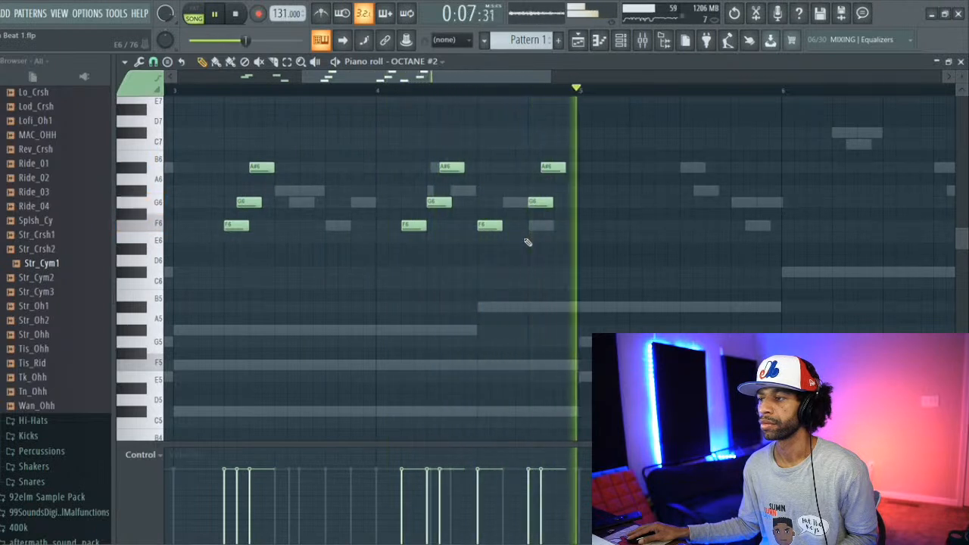
{"action": "left_click", "coordinate": [561, 203]}
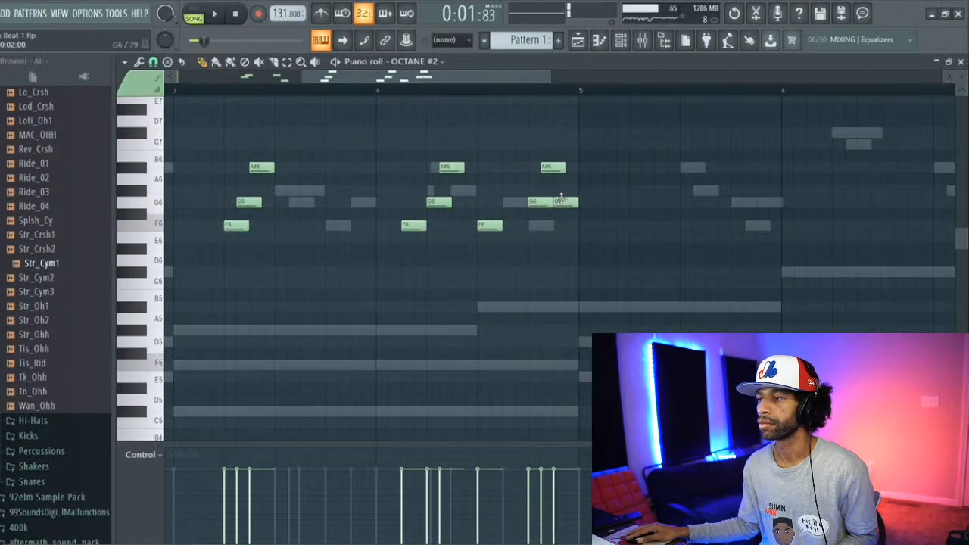
{"action": "left_click", "coordinate": [389, 91]}
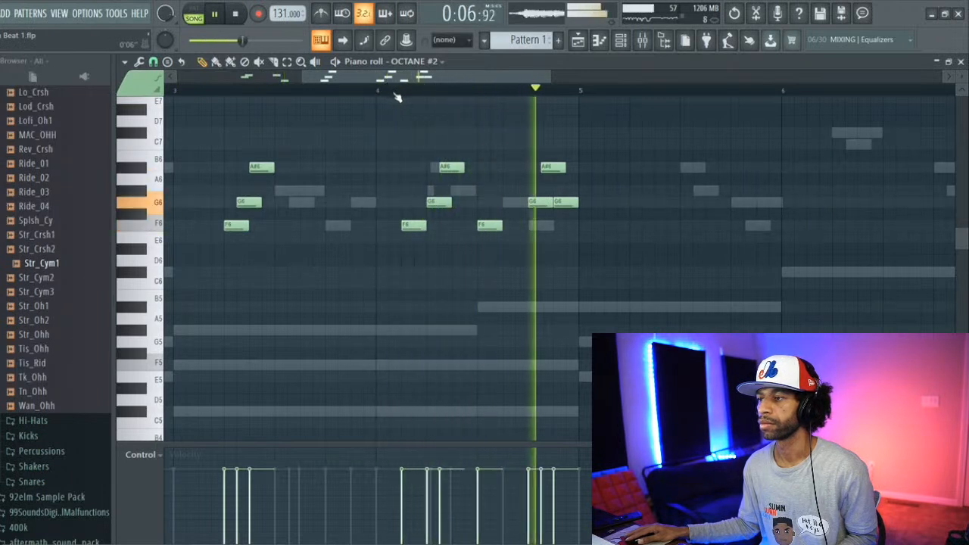
{"action": "key", "text": "space"}
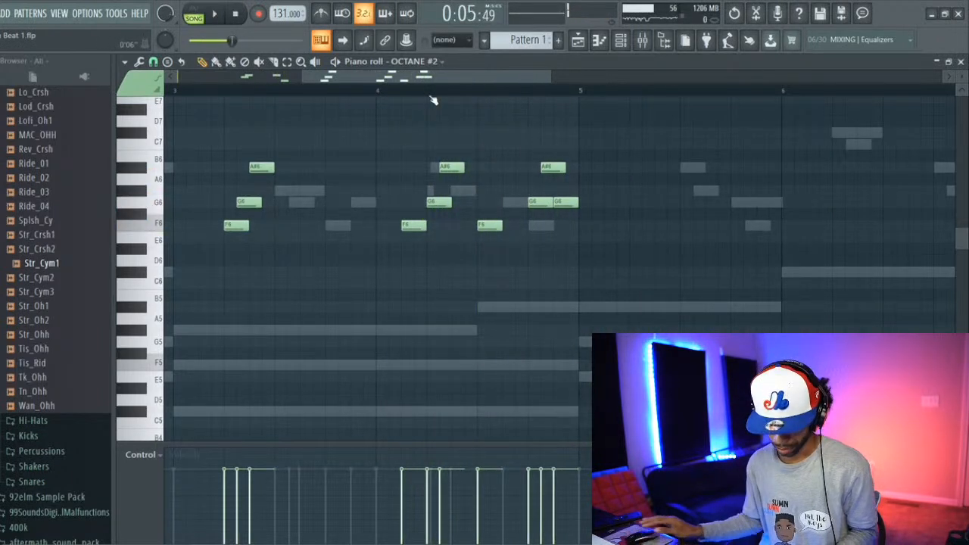
Step: Duplicate the whole flute melody and shift the copy so it starts at bar 6
{"action": "key", "text": "ctrl+a"}
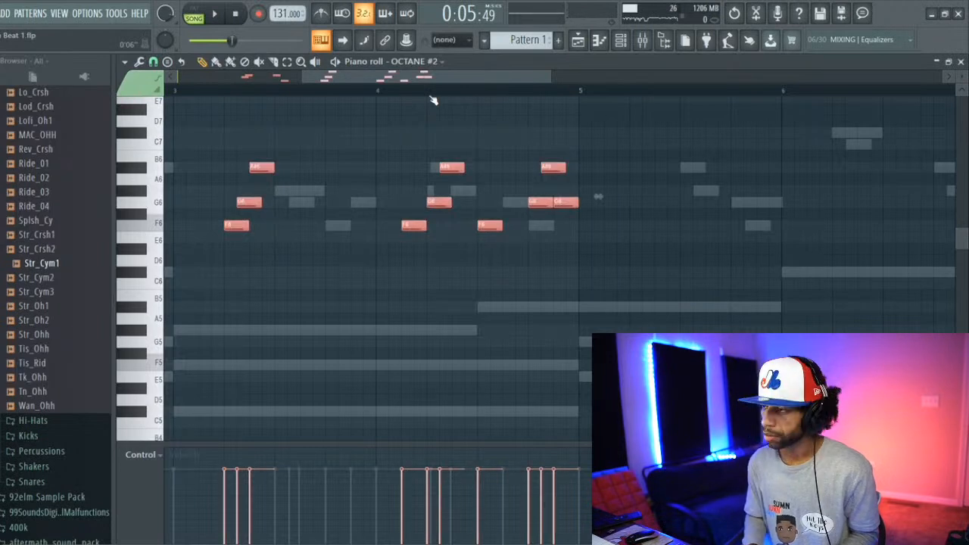
{"action": "key", "text": "ctrl+b"}
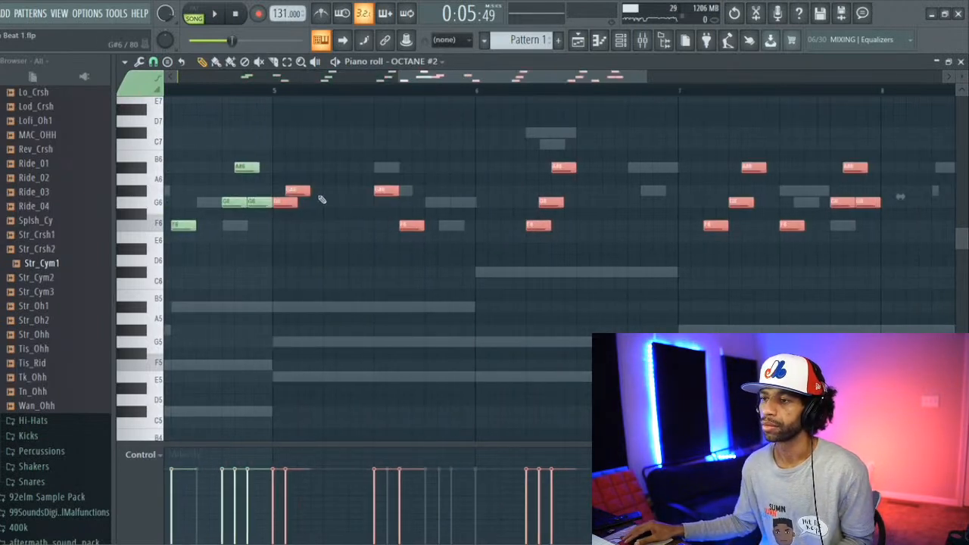
{"action": "left_click_drag", "start_coordinate": [283, 205], "coordinate": [485, 211]}
Step: Rework the end of bar 8 into F6, G#6 and short C#6 and E6 notes, and listen back
{"action": "left_click_drag", "start_coordinate": [459, 80], "coordinate": [617, 80]}
{"action": "left_click", "coordinate": [597, 205], "text": "ctrl"}
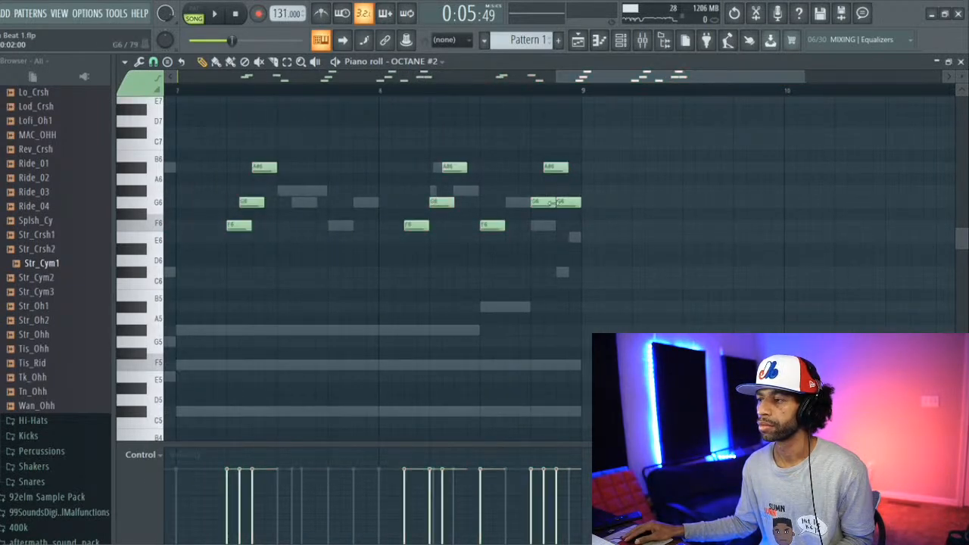
{"action": "left_click_drag", "start_coordinate": [547, 206], "coordinate": [543, 224]}
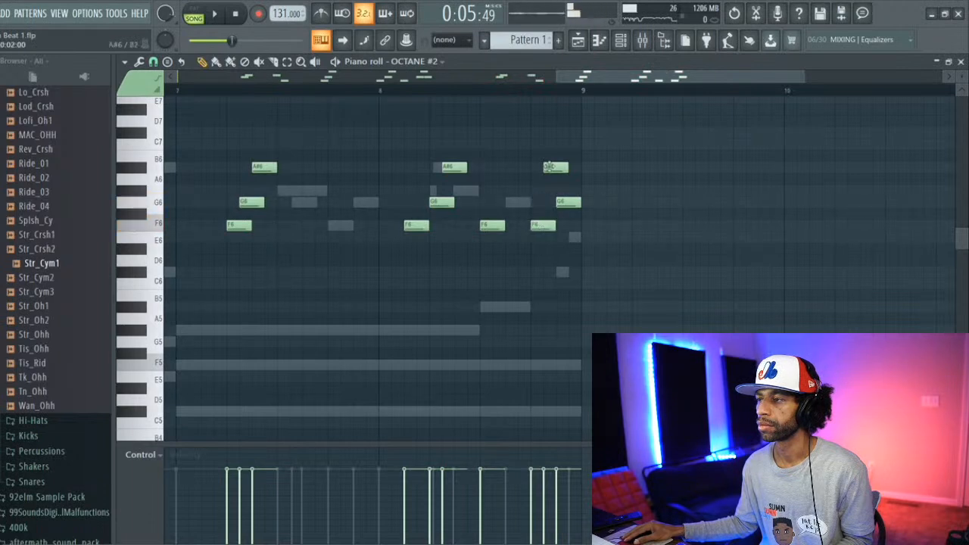
{"action": "left_click_drag", "start_coordinate": [553, 167], "coordinate": [568, 271]}
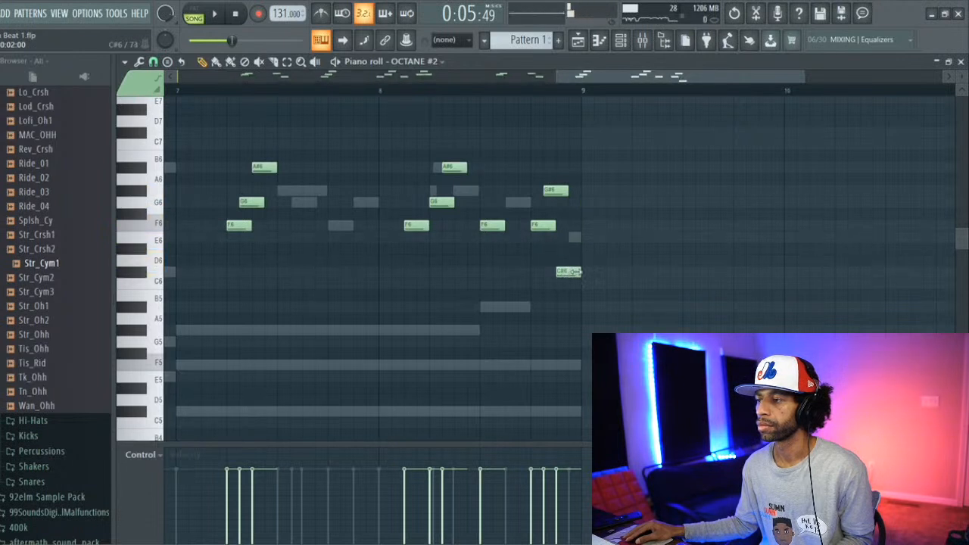
{"action": "left_click", "coordinate": [572, 239]}
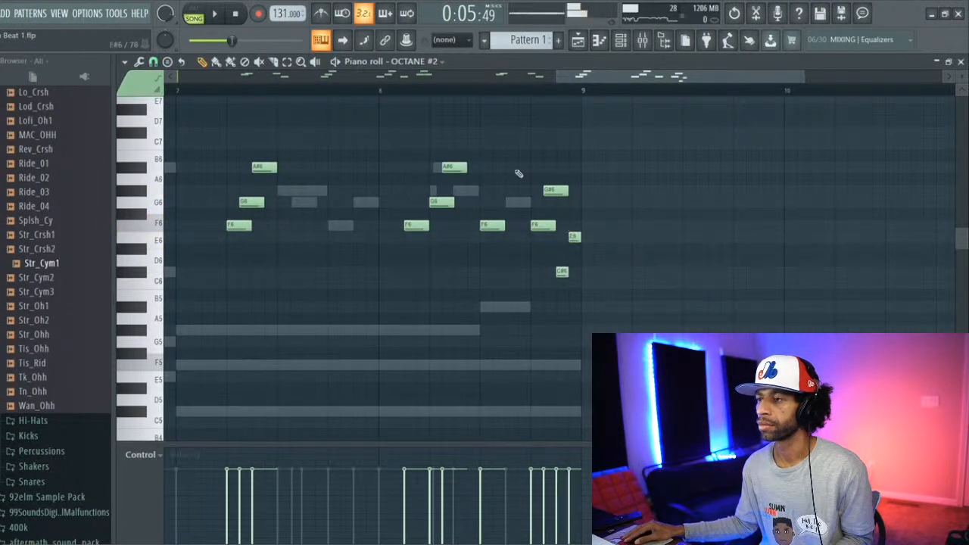
{"action": "key", "text": "space"}
{"action": "left_click", "coordinate": [392, 97]}
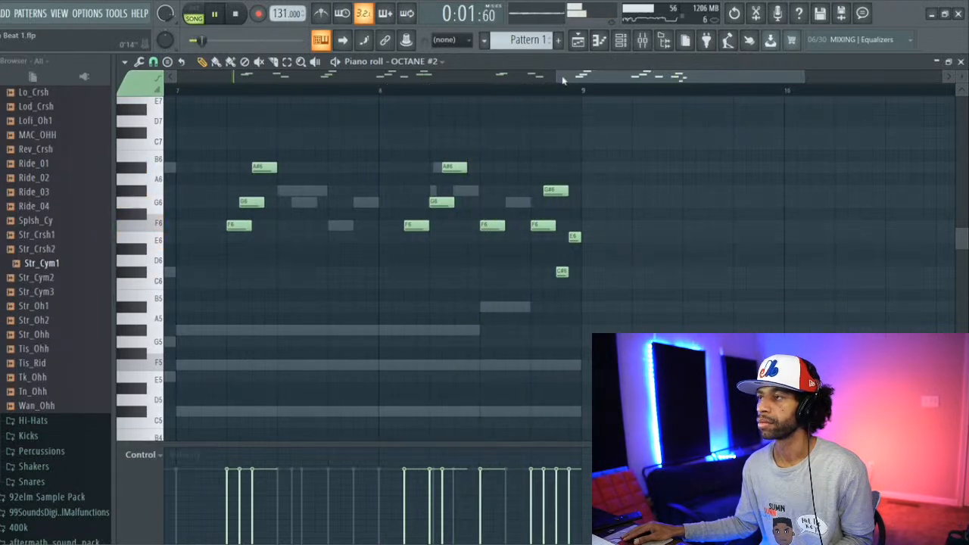
Step: Route the OCTANE #2 channel to mixer track 4
{"action": "left_click", "coordinate": [639, 41]}
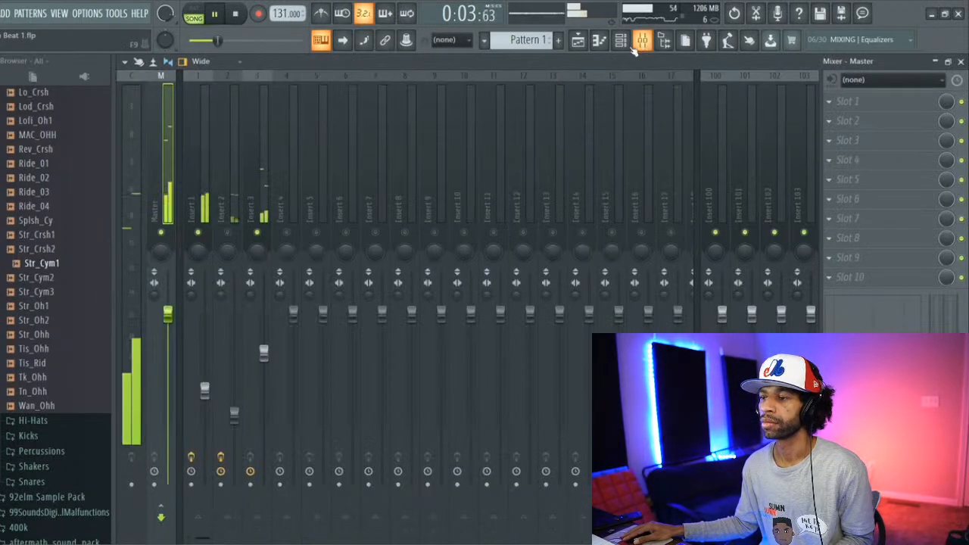
{"action": "left_click", "coordinate": [620, 39]}
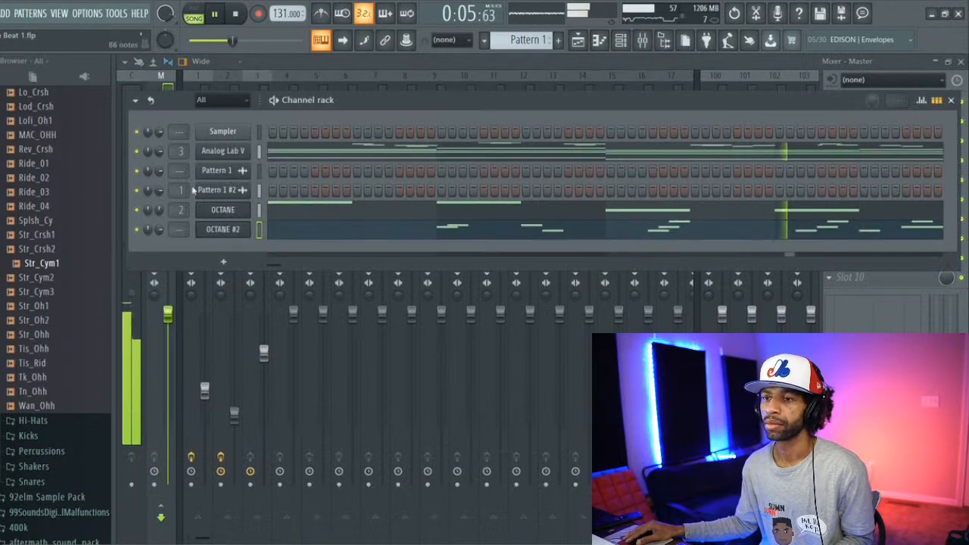
{"action": "left_click_drag", "start_coordinate": [181, 229], "coordinate": [182, 216]}
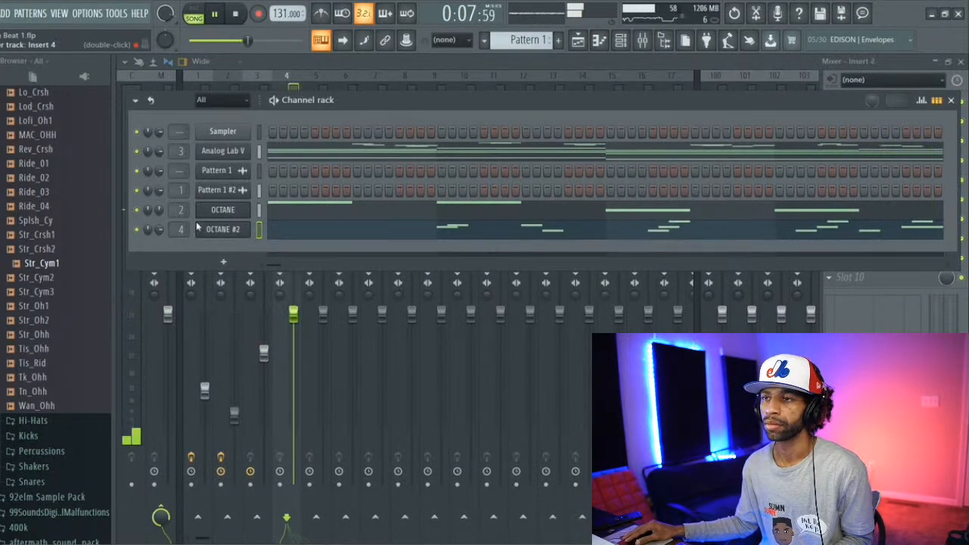
{"action": "left_click", "coordinate": [296, 62]}
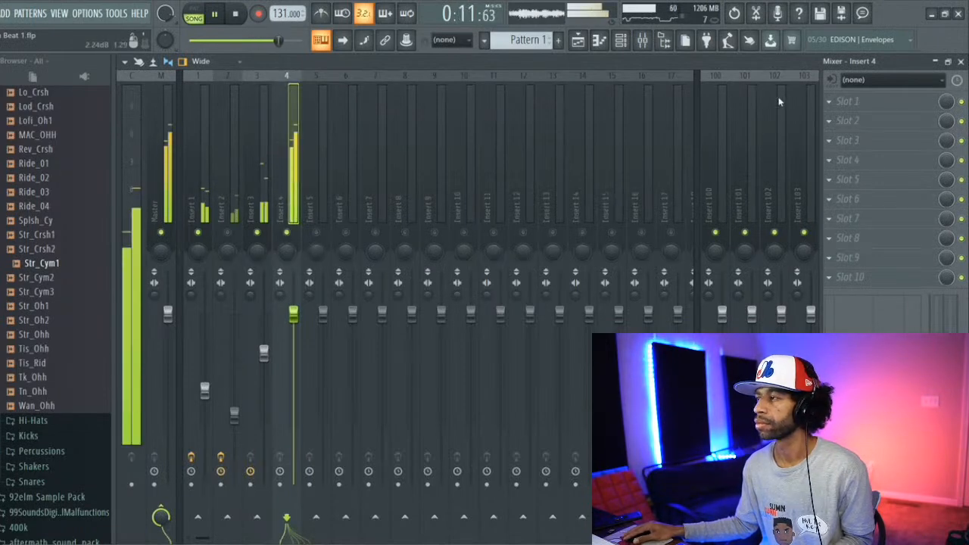
Step: Load Fruity Parametric EQ 2 in Insert 4's first effect slot and apply its Radio mastering preset
{"action": "left_click", "coordinate": [846, 101]}
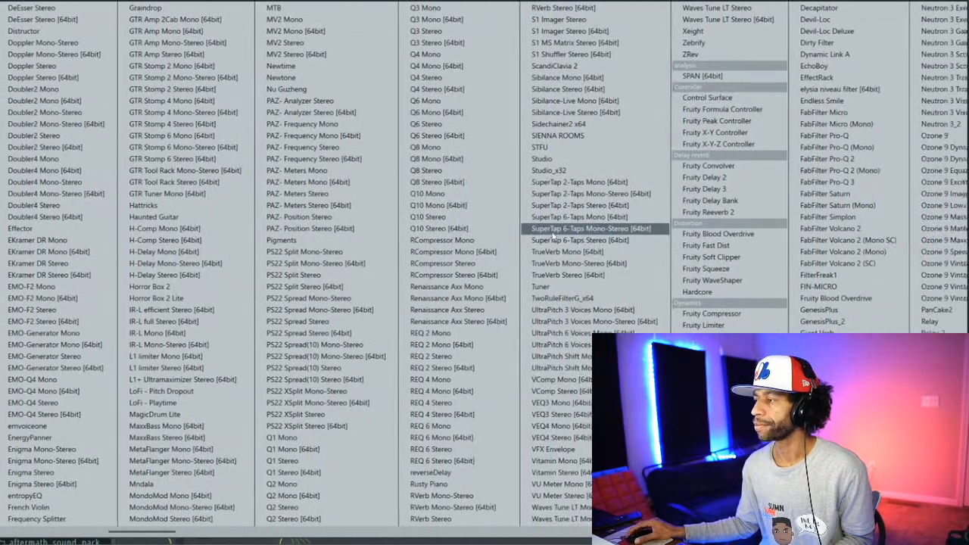
{"action": "scroll", "coordinate": [553, 237], "scroll_direction": "down", "scroll_amount": 3}
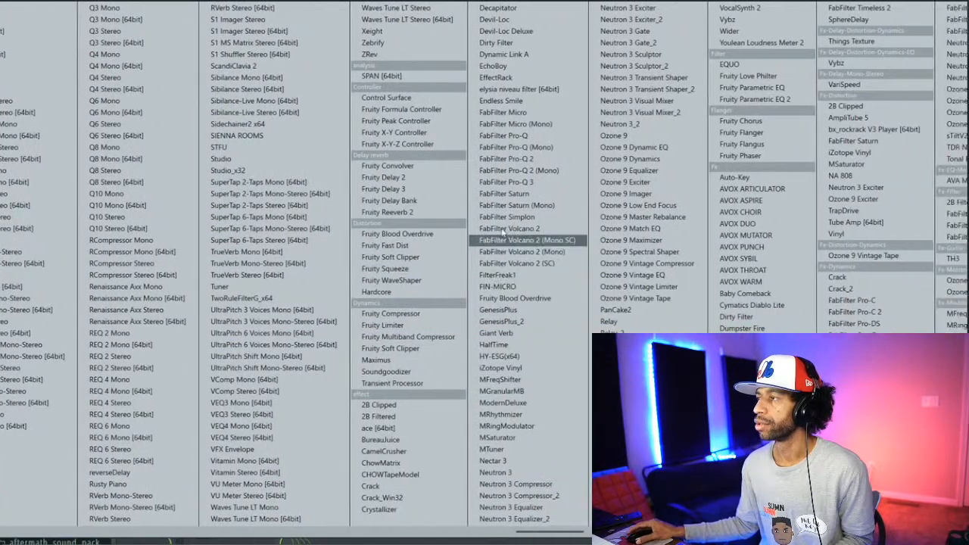
{"action": "scroll", "coordinate": [541, 261], "scroll_direction": "down", "scroll_amount": 1}
{"action": "left_click", "coordinate": [742, 101]}
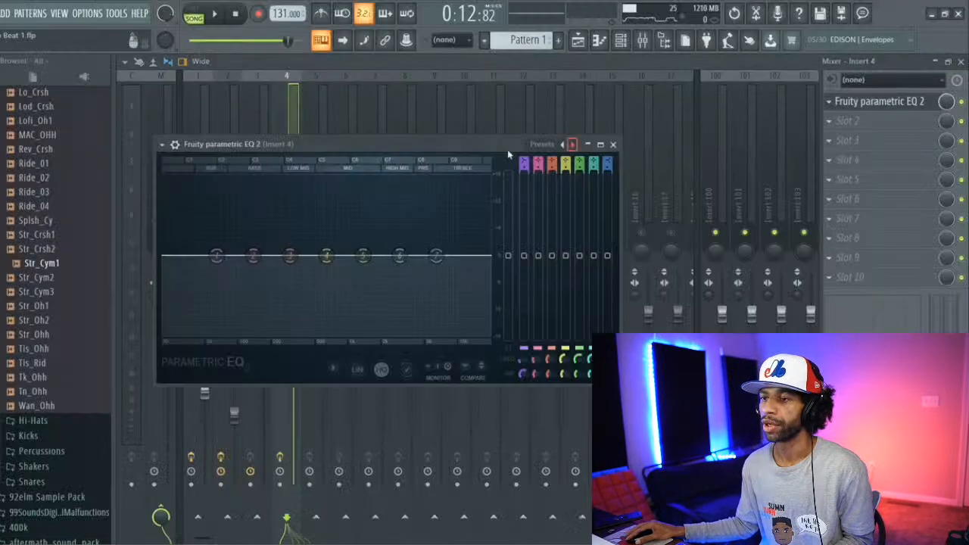
{"action": "left_click", "coordinate": [539, 145]}
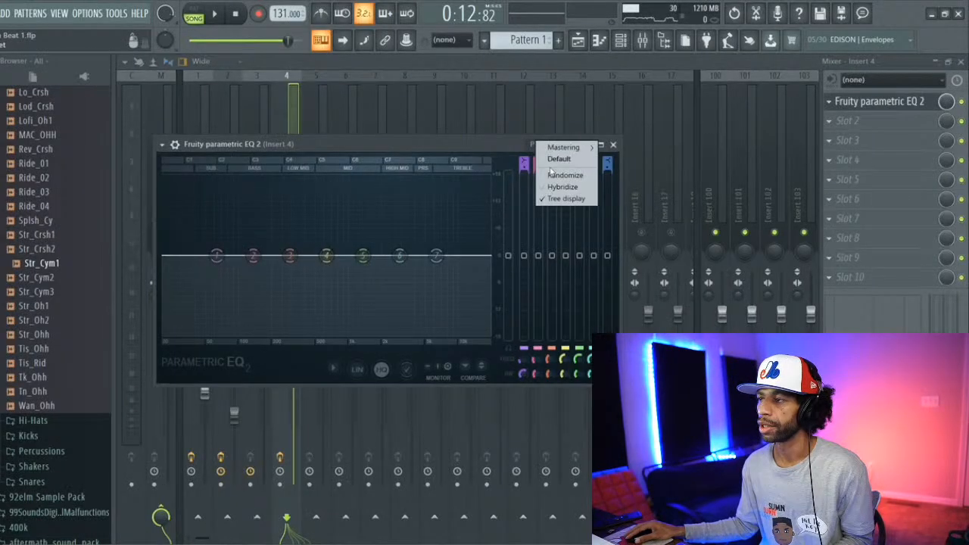
{"action": "mouse_move", "coordinate": [564, 148]}
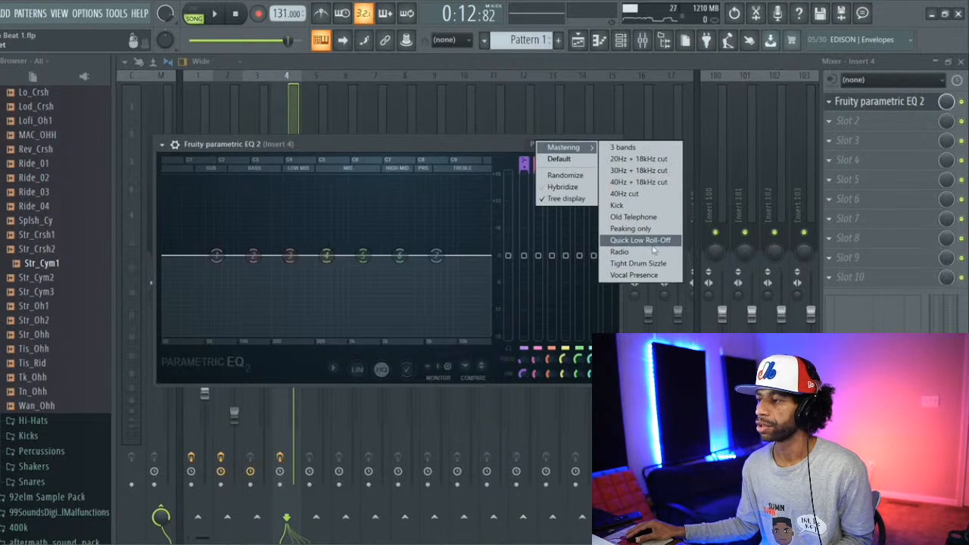
{"action": "left_click", "coordinate": [655, 251]}
Step: Lower a mid-frequency band of the EQ slightly during playback and pull Insert 4's volume fader well down
{"action": "key", "text": "space"}
{"action": "left_click_drag", "start_coordinate": [363, 231], "coordinate": [365, 251]}
{"action": "left_click", "coordinate": [275, 100]}
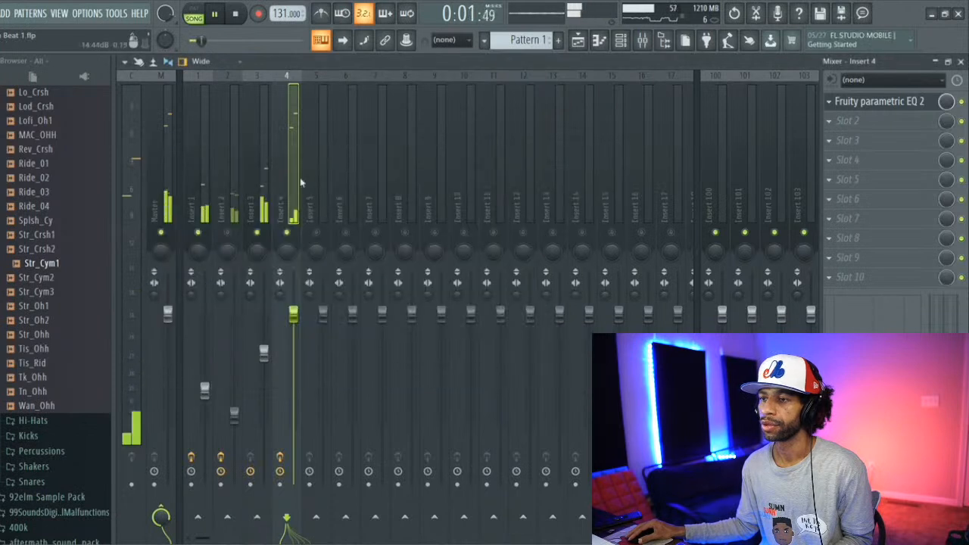
{"action": "left_click_drag", "start_coordinate": [294, 311], "coordinate": [295, 390]}
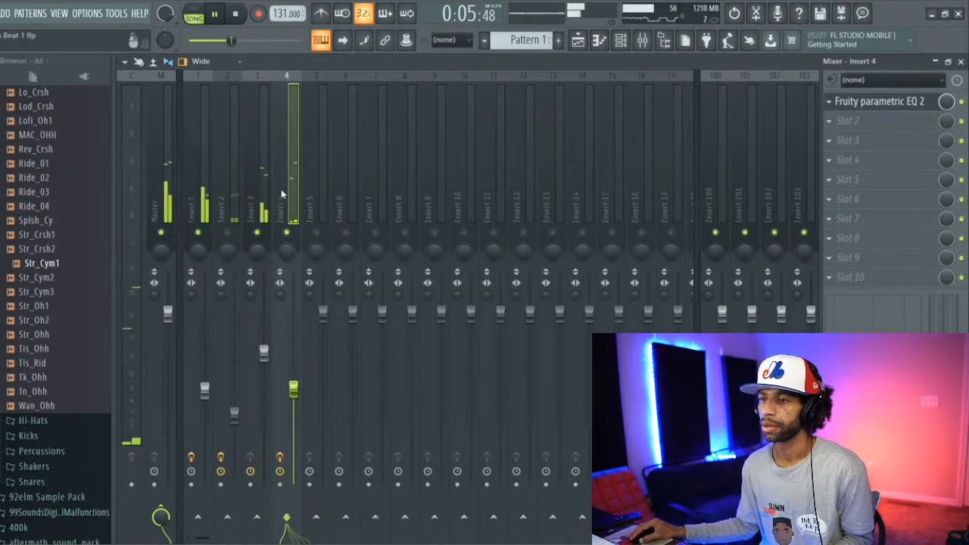
{"action": "left_click", "coordinate": [833, 119]}
{"action": "scroll", "coordinate": [685, 178], "scroll_direction": "down", "scroll_amount": 5}
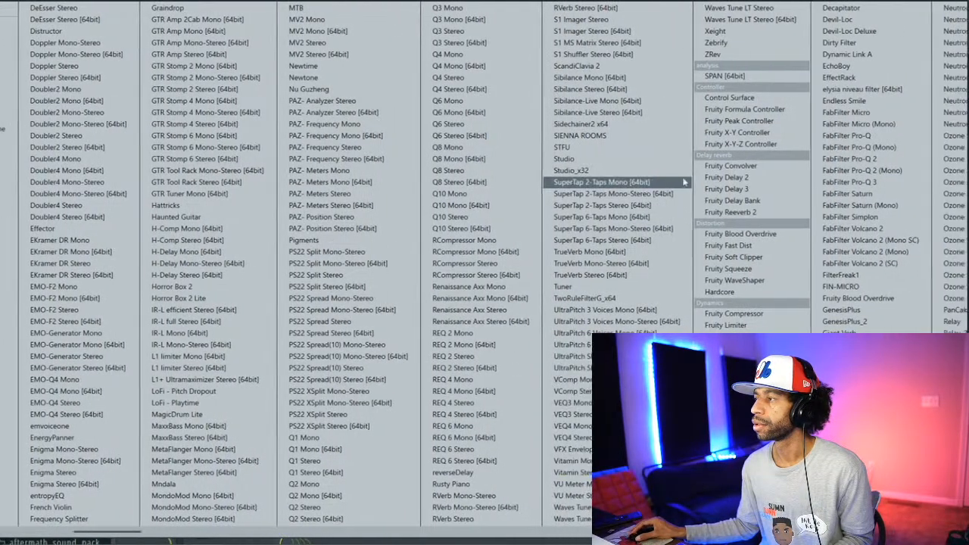
{"action": "scroll", "coordinate": [687, 179], "scroll_direction": "down", "scroll_amount": 2}
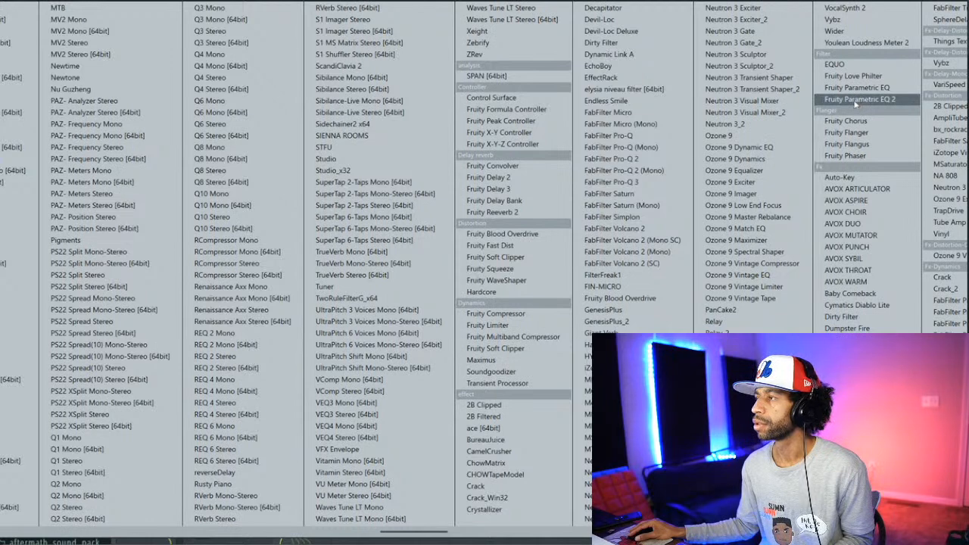
{"action": "left_click", "coordinate": [396, 127]}
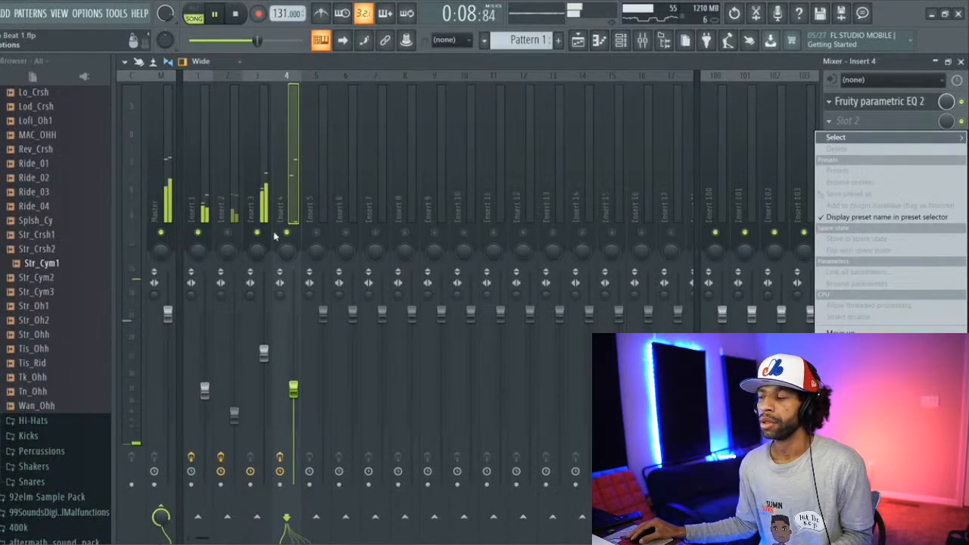
{"action": "left_click", "coordinate": [281, 199]}
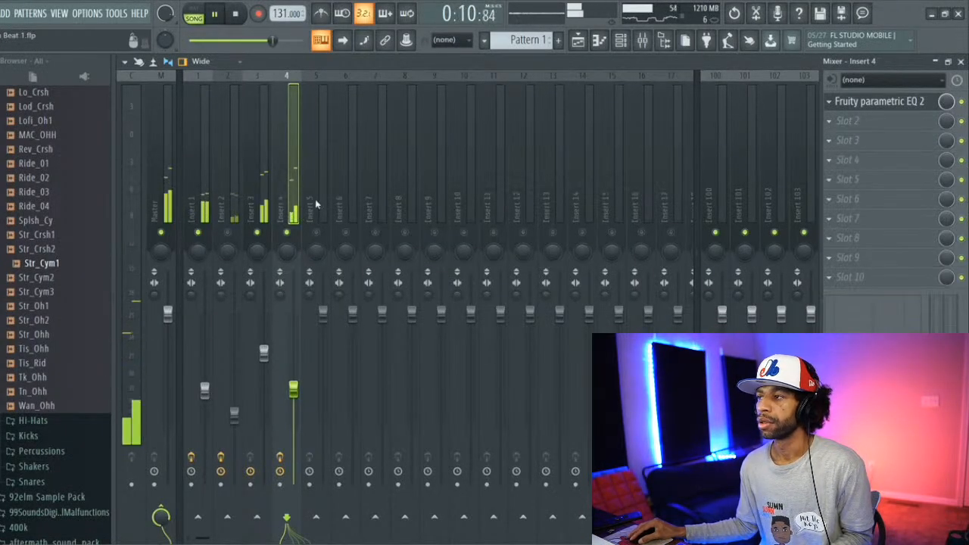
Step: Raise Insert 4's volume fader slightly while listening to the beat
{"action": "left_click_drag", "start_coordinate": [295, 389], "coordinate": [295, 386]}
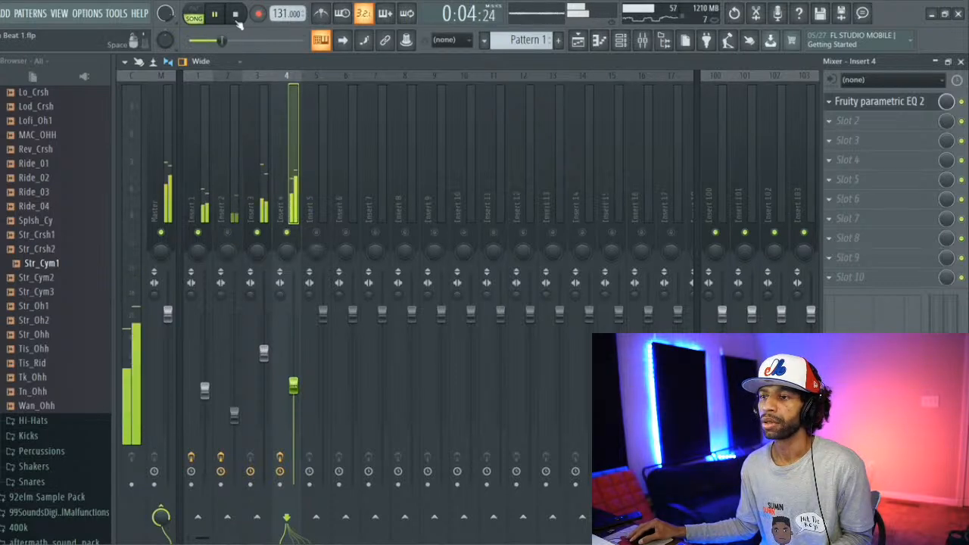
Step: Stop playback, show the channel rack and audition the beat again from the start of the song
{"action": "left_click", "coordinate": [236, 18]}
{"action": "left_click", "coordinate": [618, 44]}
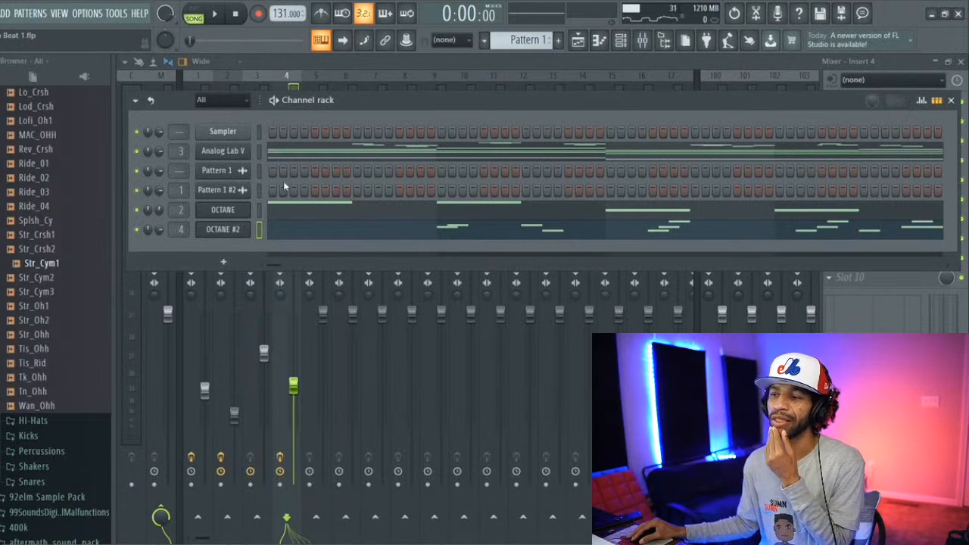
{"action": "left_click", "coordinate": [214, 16]}
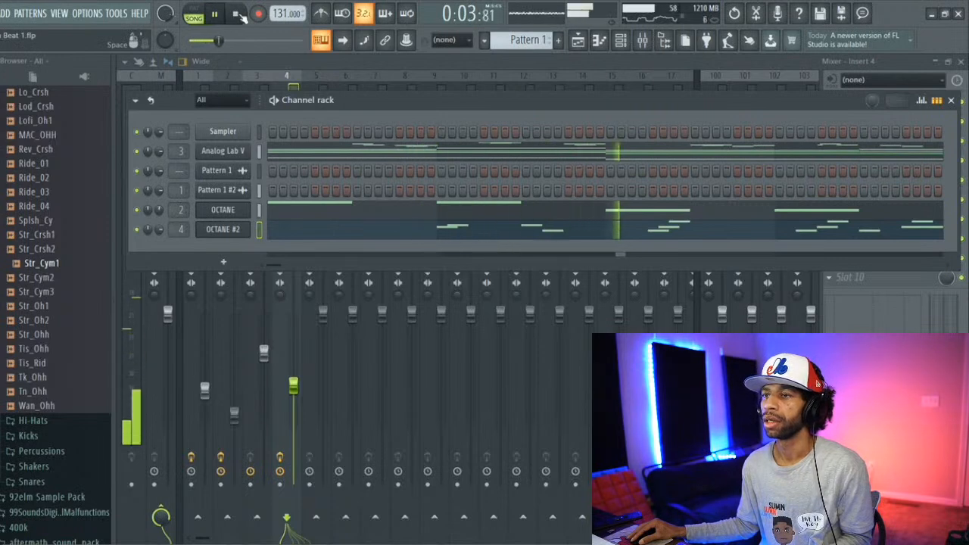
{"action": "left_click", "coordinate": [239, 15]}
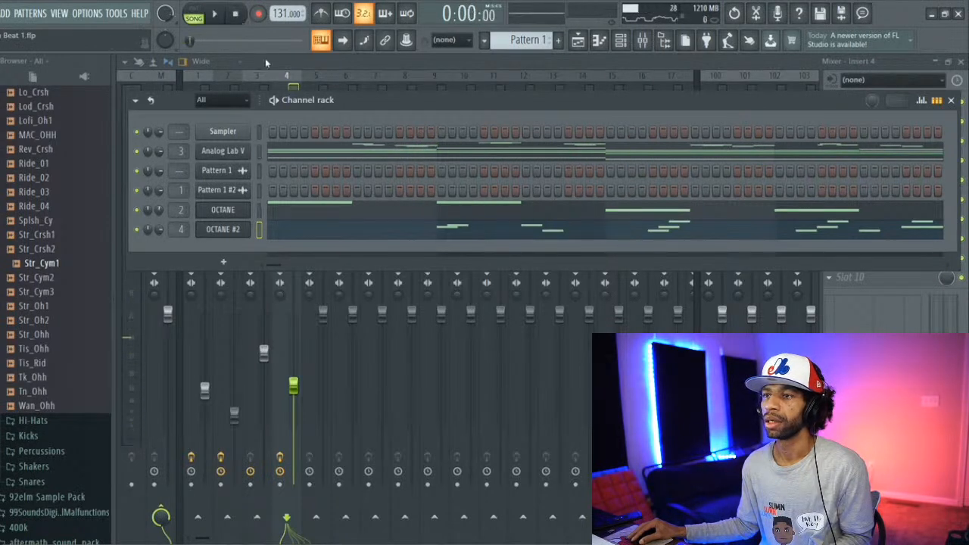
Step: Load the LoFi - Playtime effect into the first effect slot of the Master mixer track
{"action": "key", "text": "F6"}
{"action": "left_click", "coordinate": [159, 152]}
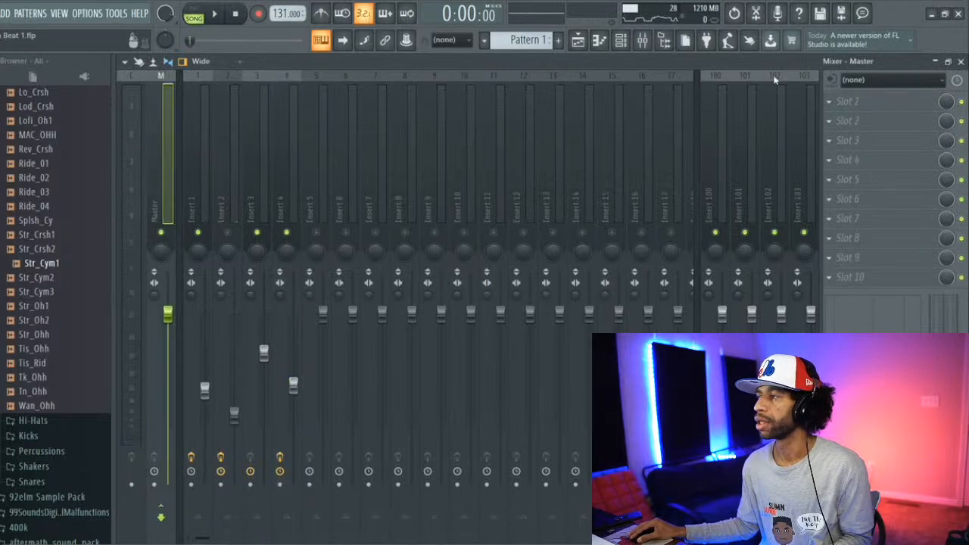
{"action": "left_click", "coordinate": [830, 102]}
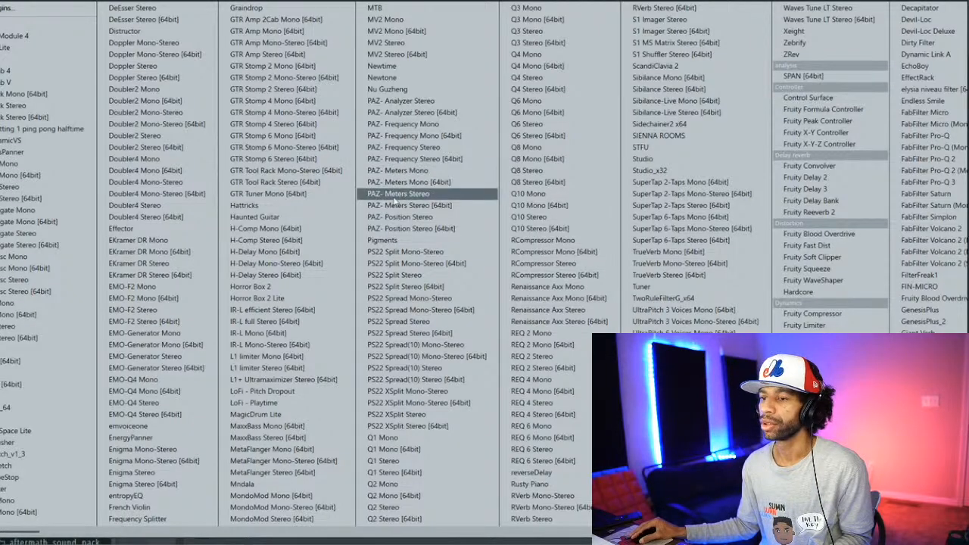
{"action": "left_click", "coordinate": [250, 402]}
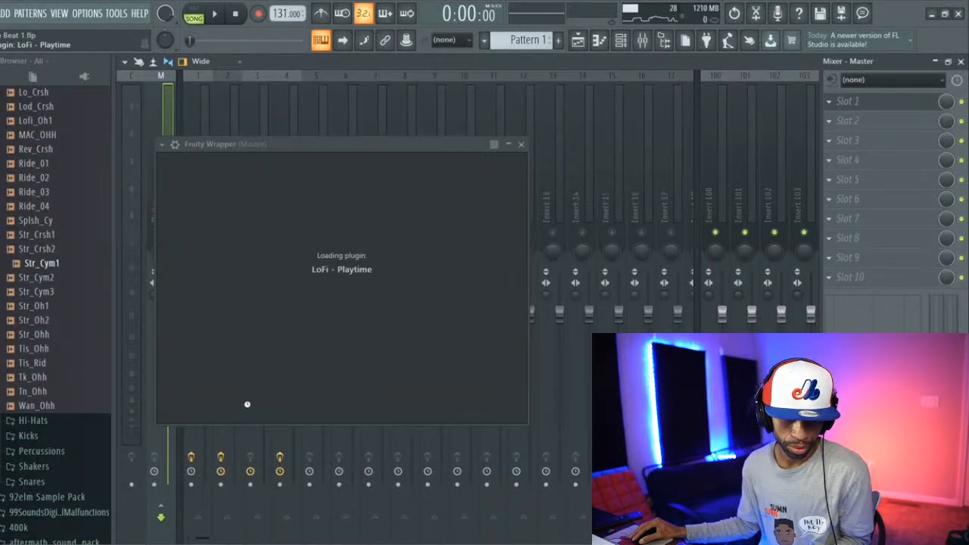
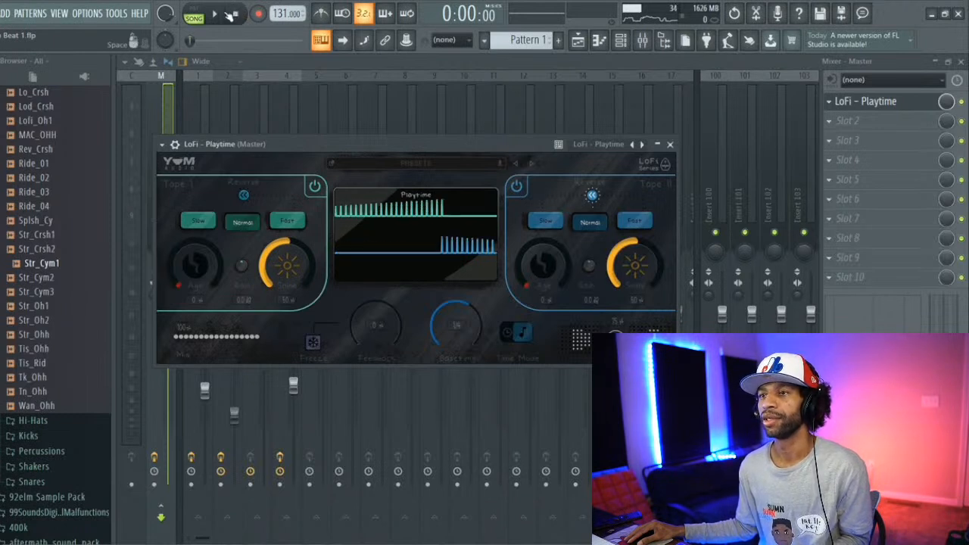
Step: During playback, raise the Age of the Master track's LoFi - Playtime effect to 25% on Tape I and 21% on Tape II
{"action": "left_click", "coordinate": [216, 14]}
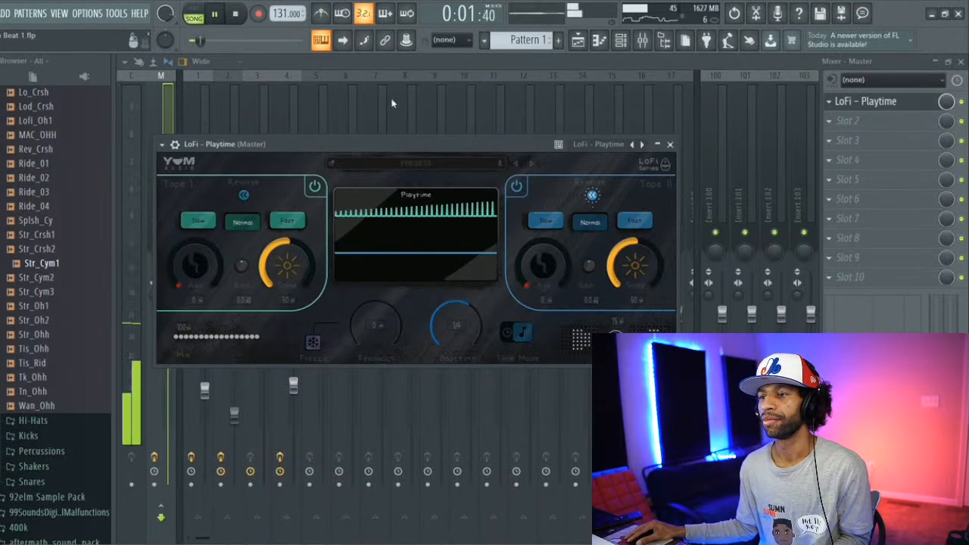
{"action": "left_click", "coordinate": [452, 66]}
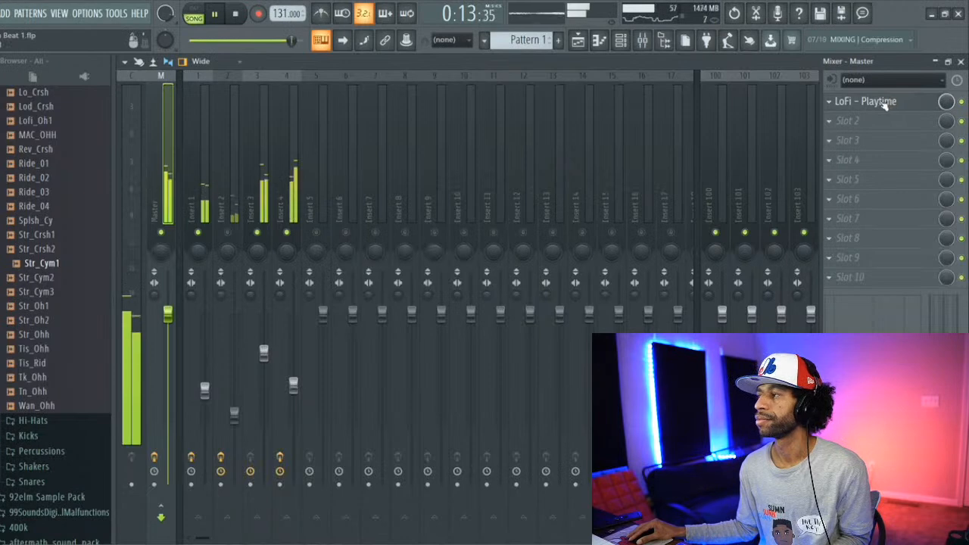
{"action": "left_click", "coordinate": [884, 102]}
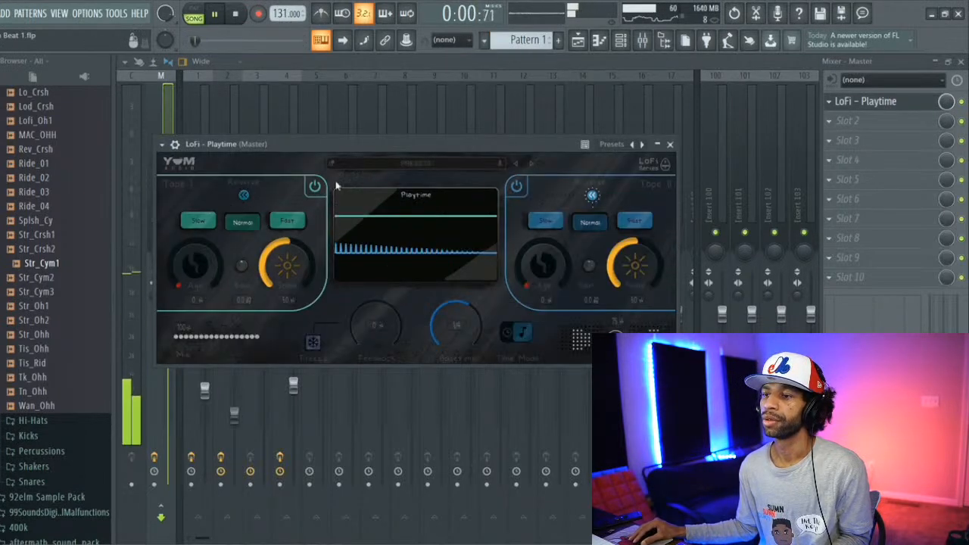
{"action": "left_click_drag", "start_coordinate": [194, 265], "coordinate": [180, 235]}
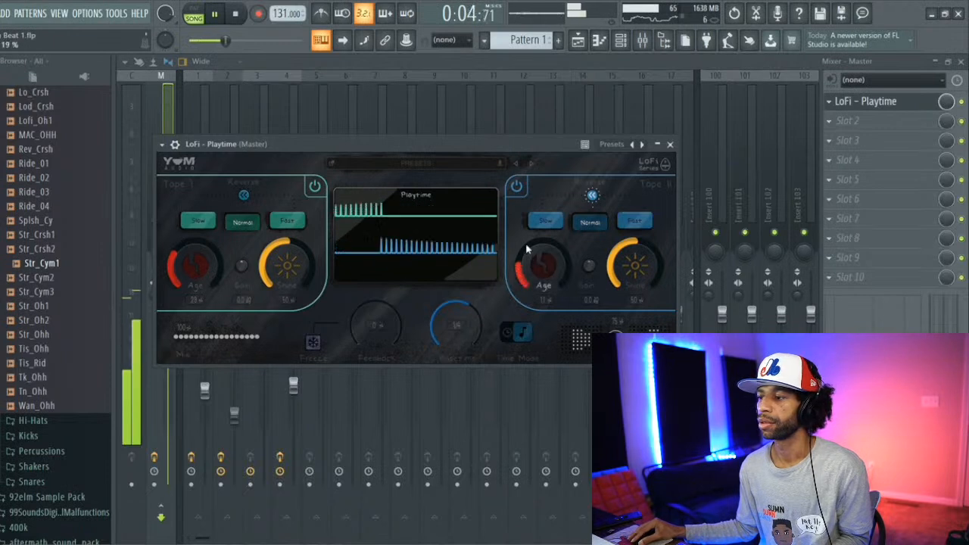
{"action": "left_click_drag", "start_coordinate": [525, 243], "coordinate": [521, 265]}
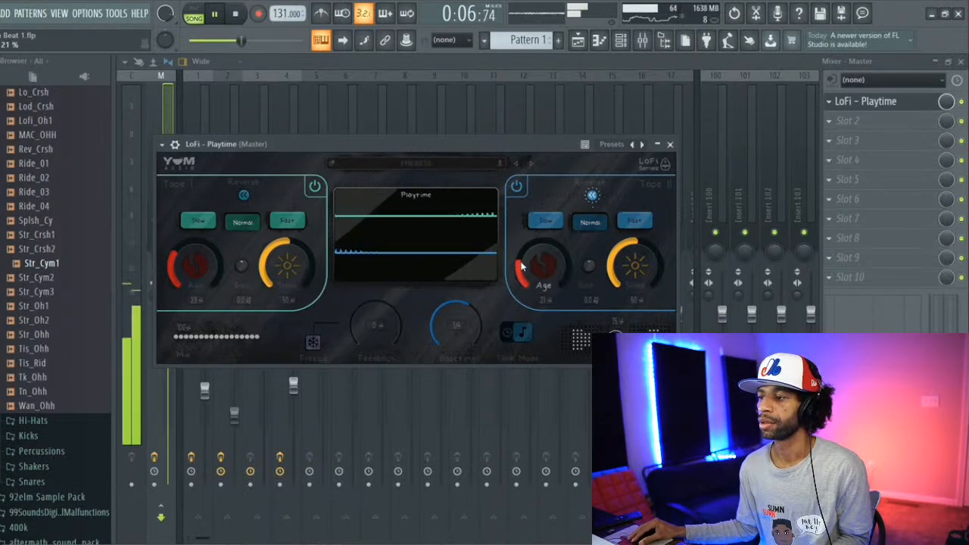
{"action": "left_click_drag", "start_coordinate": [184, 258], "coordinate": [183, 264]}
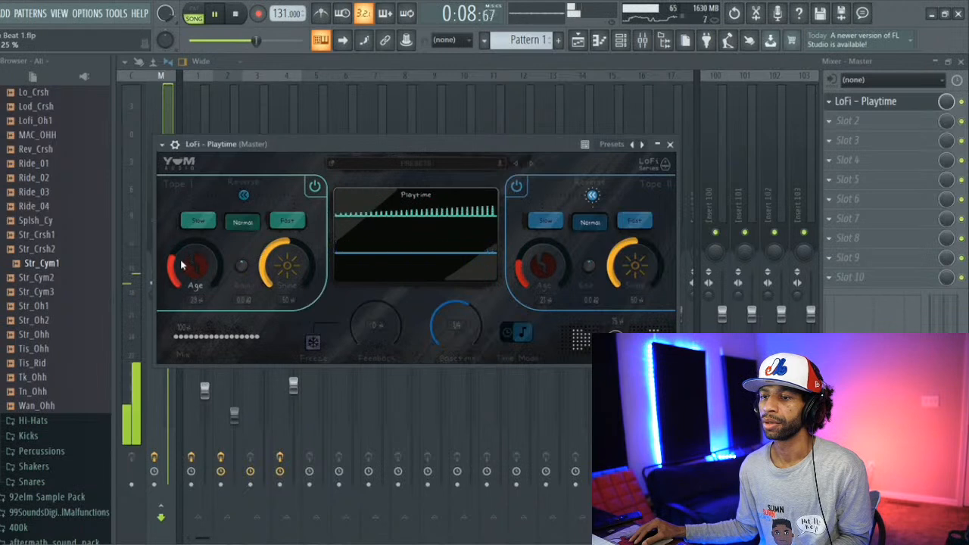
{"action": "left_click", "coordinate": [265, 114]}
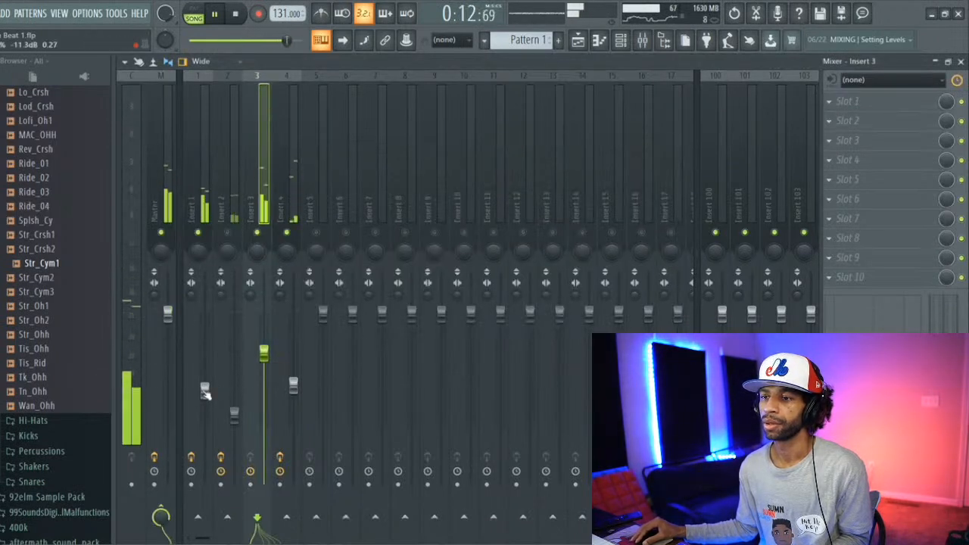
Step: Raise Insert 1's volume to -10.7 dB and unmute Insert 2 while checking the levels of Inserts 2 to 4
{"action": "left_click_drag", "start_coordinate": [205, 392], "coordinate": [204, 387]}
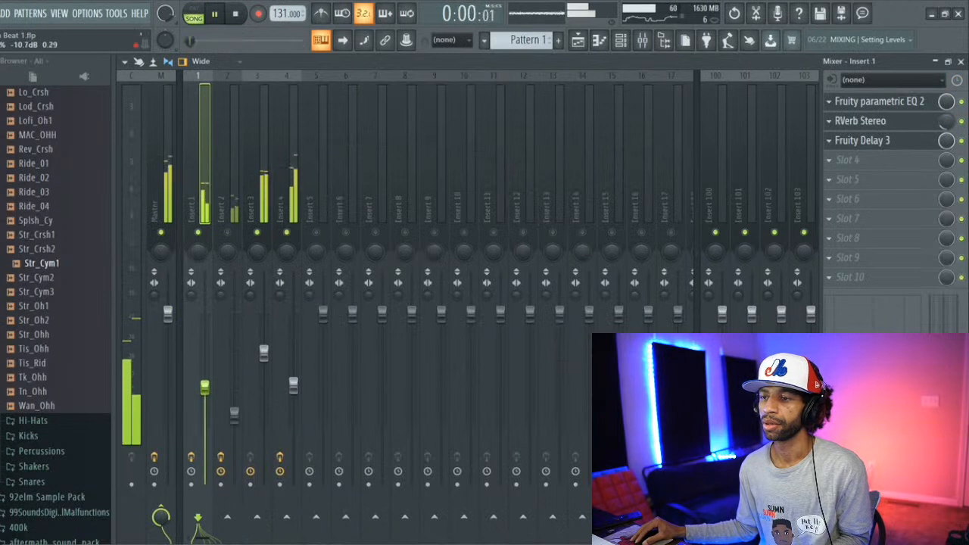
{"action": "left_click", "coordinate": [293, 387]}
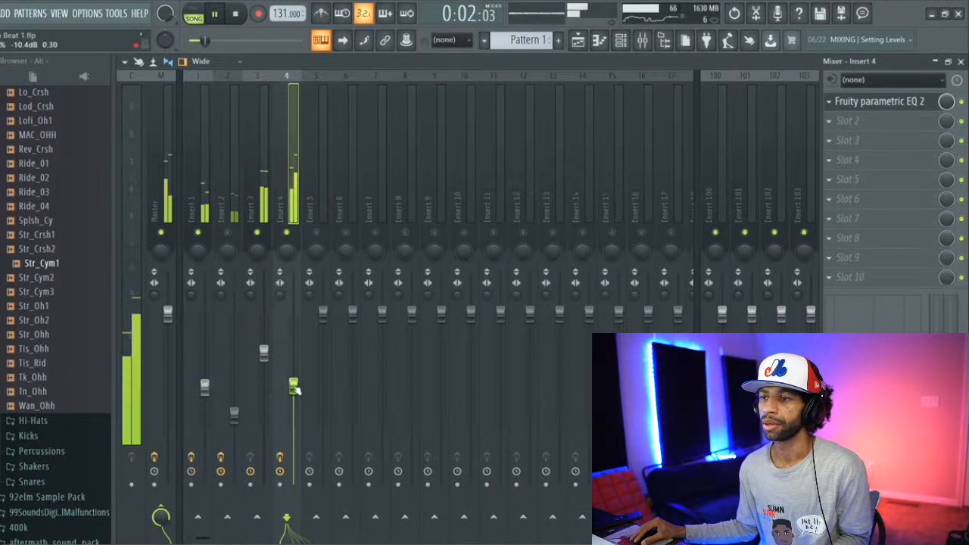
{"action": "left_click", "coordinate": [265, 353]}
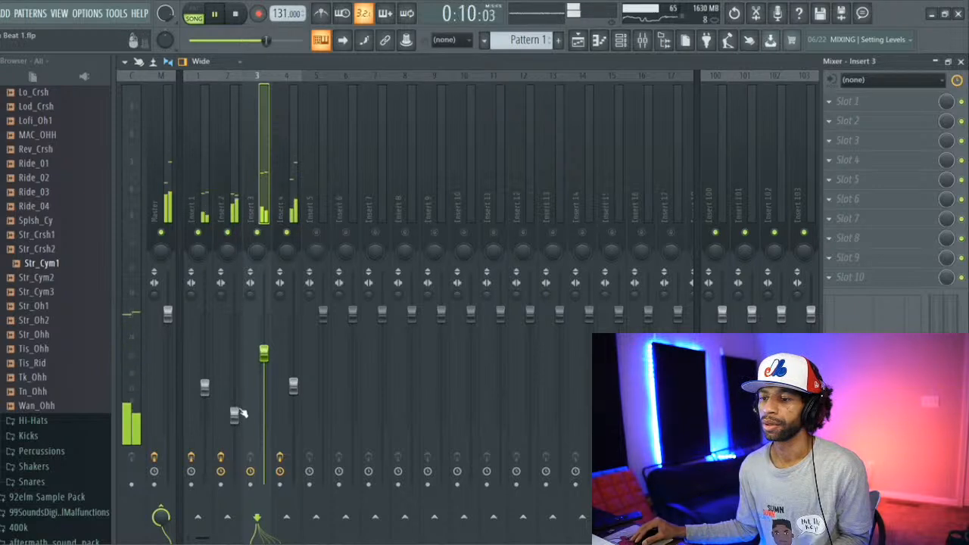
{"action": "left_click", "coordinate": [235, 416]}
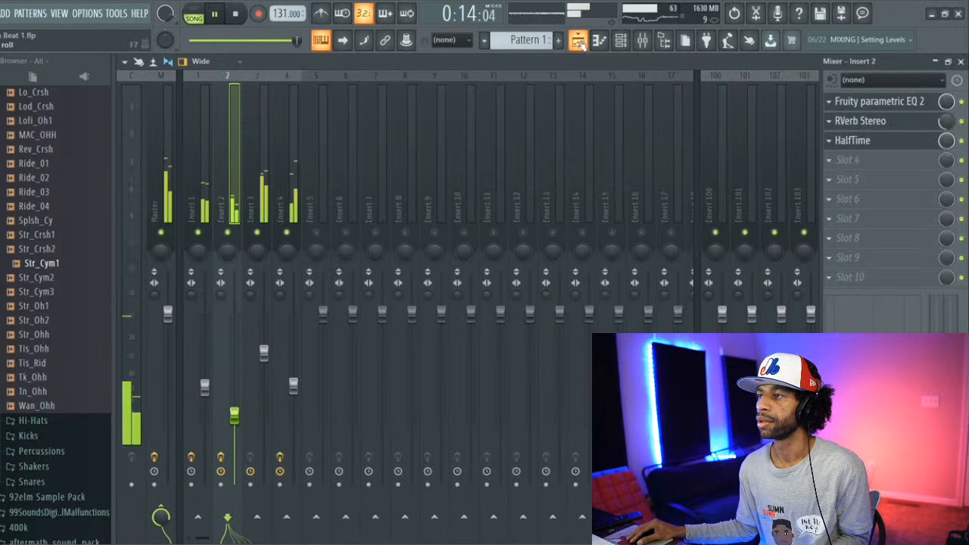
Step: Stop playback and quick render Pattern 1 as an audio clip from the playlist
{"action": "left_click", "coordinate": [598, 40]}
{"action": "left_click", "coordinate": [237, 14]}
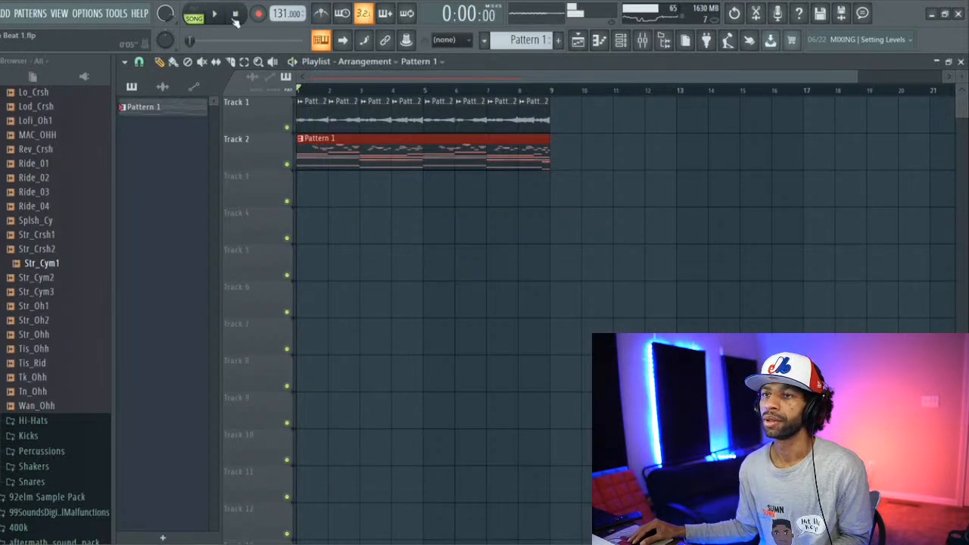
{"action": "right_click", "coordinate": [147, 111]}
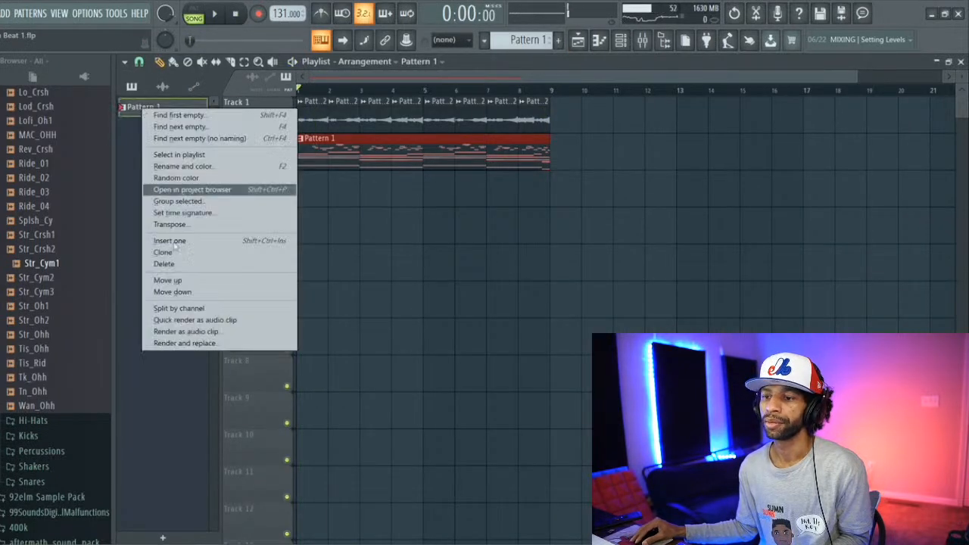
{"action": "left_click", "coordinate": [217, 320]}
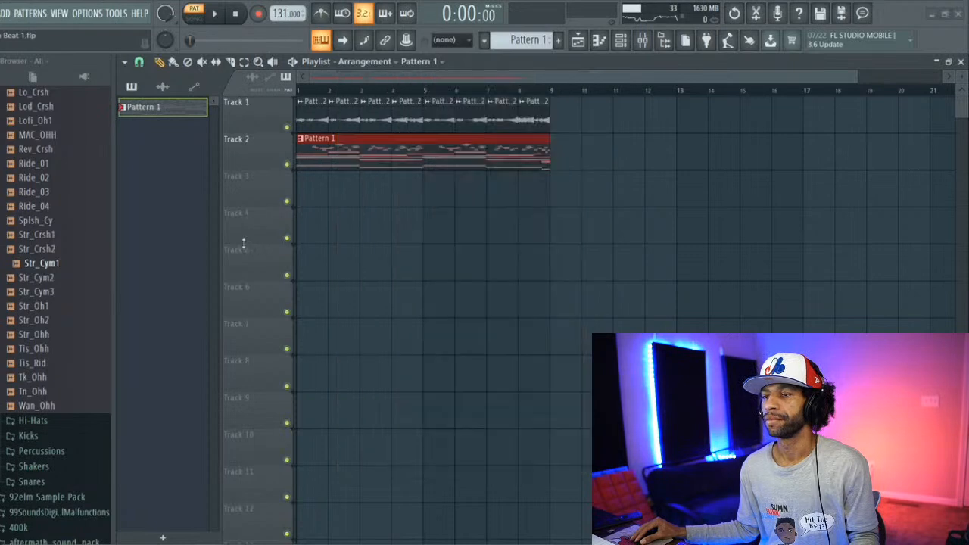
{"action": "left_click", "coordinate": [191, 436]}
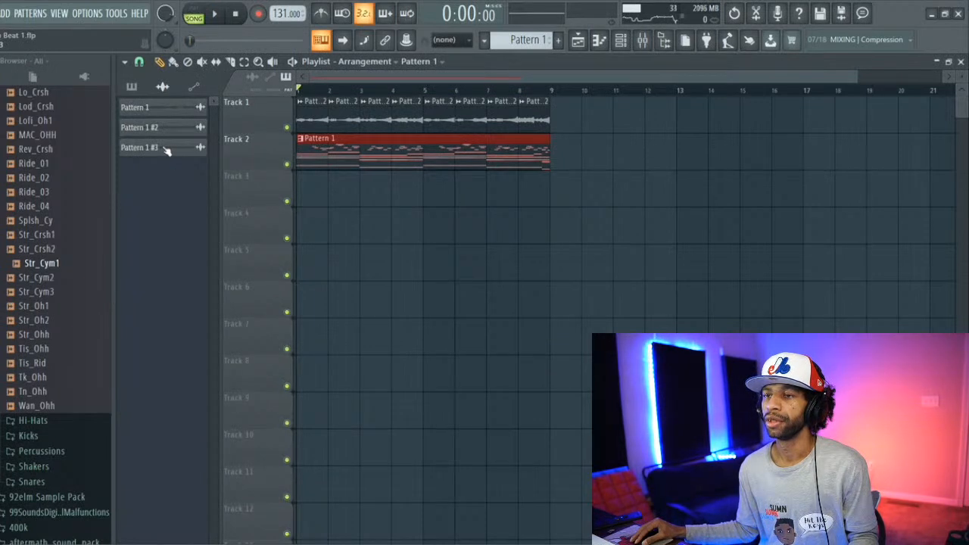
Step: Place the newly rendered audio clip at bar 1 of Track 3 and make it unique
{"action": "left_click_drag", "start_coordinate": [167, 148], "coordinate": [301, 186]}
{"action": "right_click", "coordinate": [300, 182]}
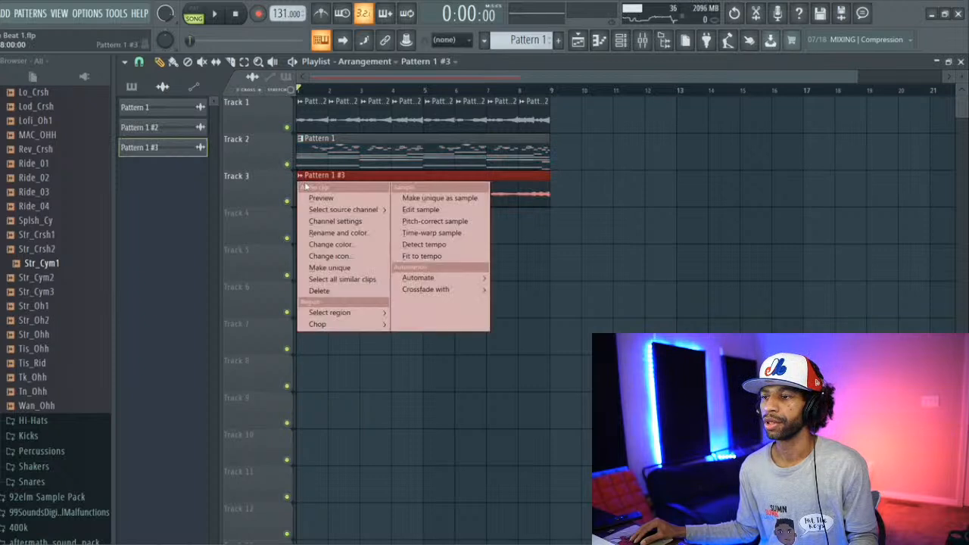
{"action": "left_click", "coordinate": [363, 272]}
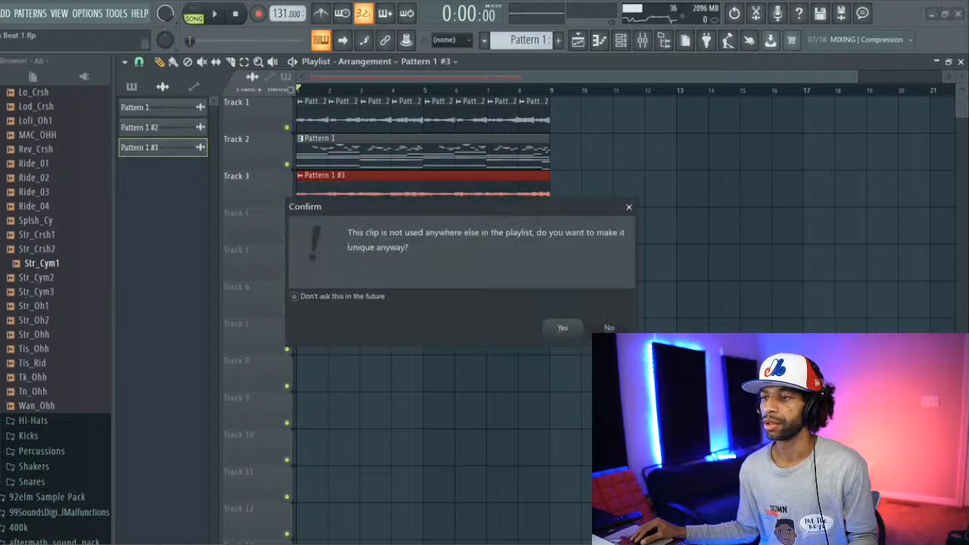
{"action": "left_click", "coordinate": [558, 329]}
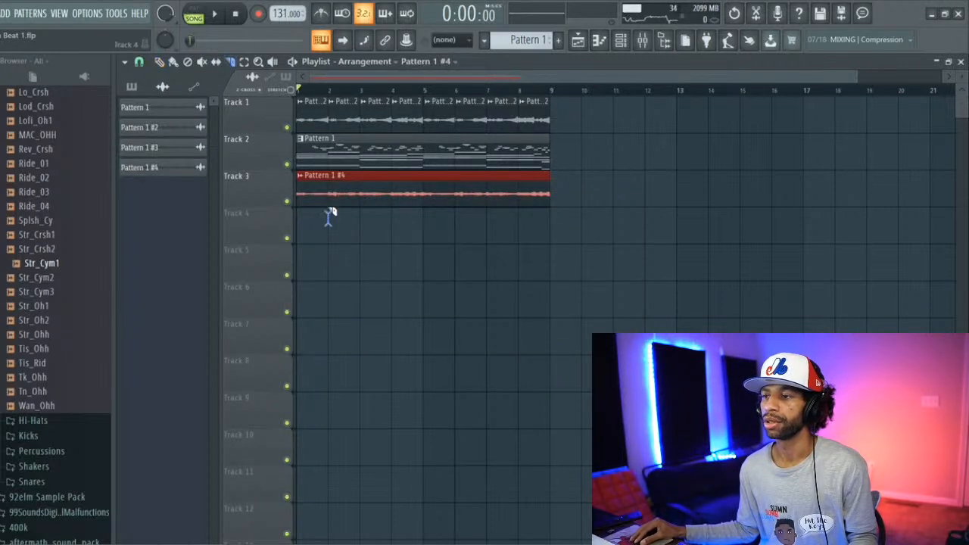
Step: Slice the audio clip on Track 3 into eight one-bar pieces
{"action": "left_click_drag", "start_coordinate": [334, 182], "coordinate": [333, 180]}
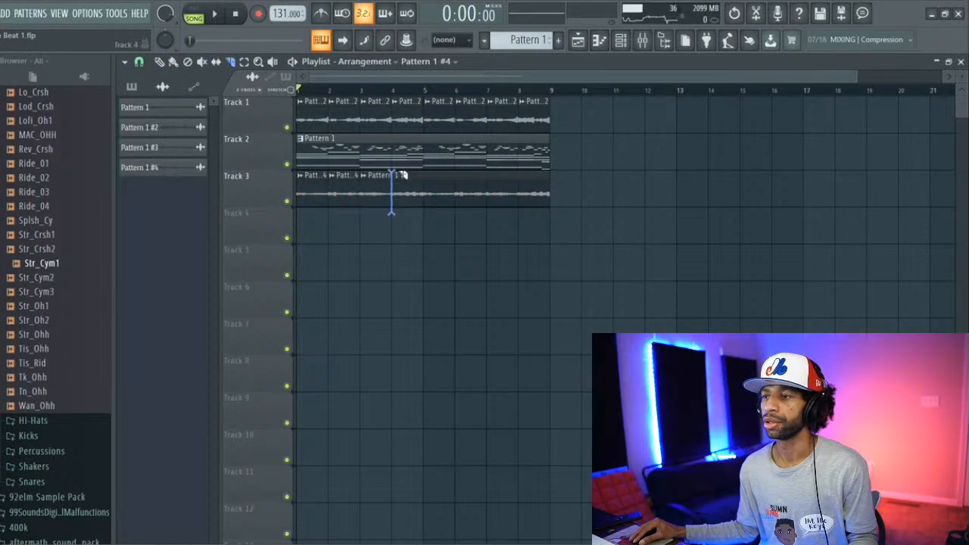
{"action": "left_click_drag", "start_coordinate": [401, 174], "coordinate": [402, 176]}
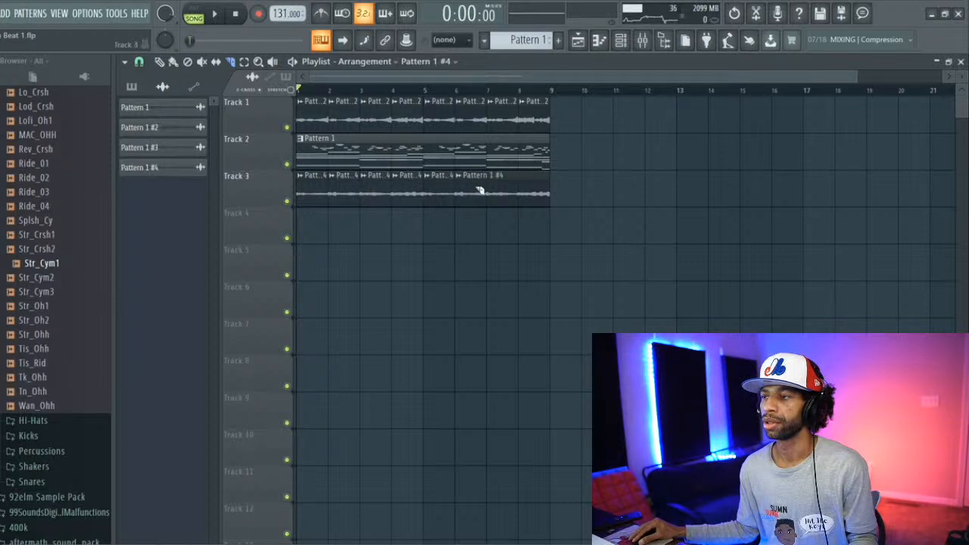
{"action": "left_click_drag", "start_coordinate": [492, 191], "coordinate": [493, 186]}
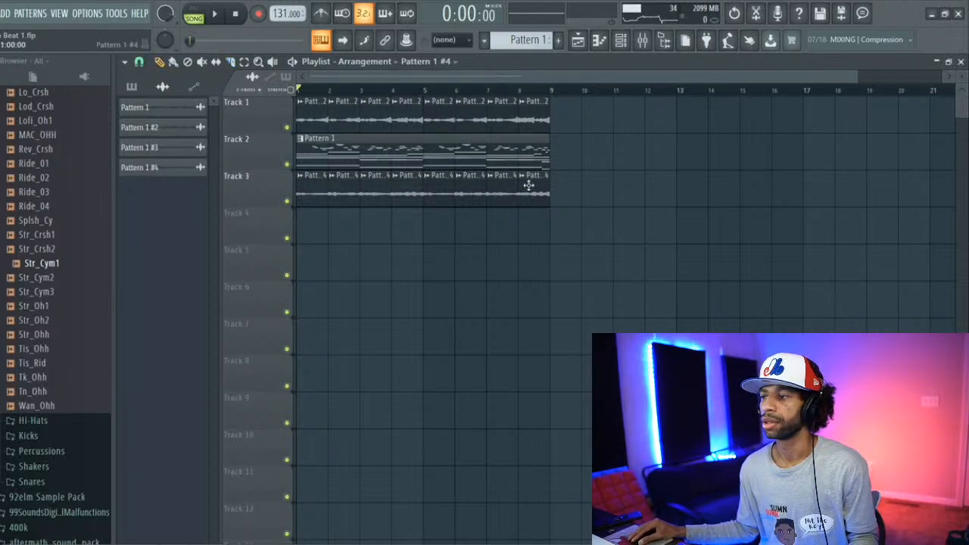
Step: Move the eight slices to Track 4 in reverse order, starting with the last slice at bar 1
{"action": "left_click_drag", "start_coordinate": [529, 185], "coordinate": [306, 224]}
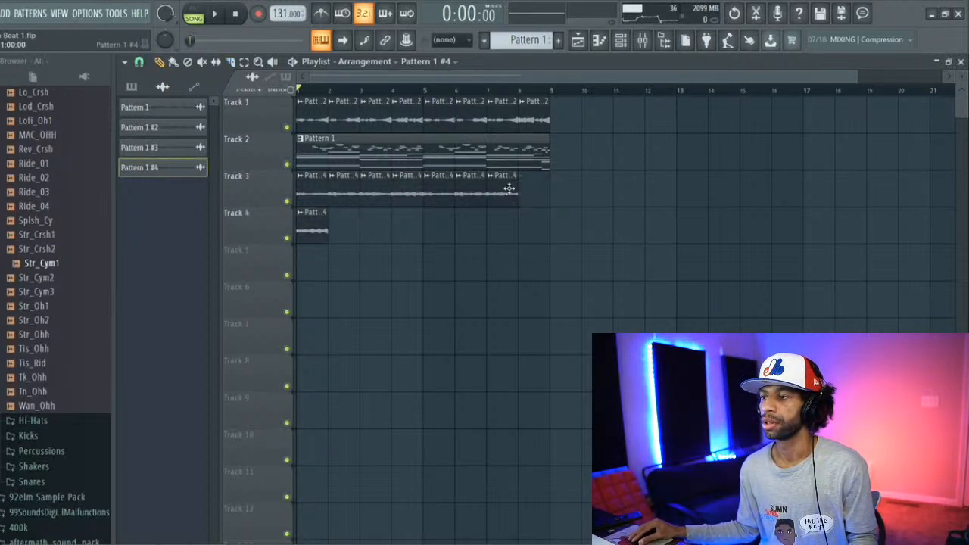
{"action": "left_click_drag", "start_coordinate": [505, 187], "coordinate": [352, 212]}
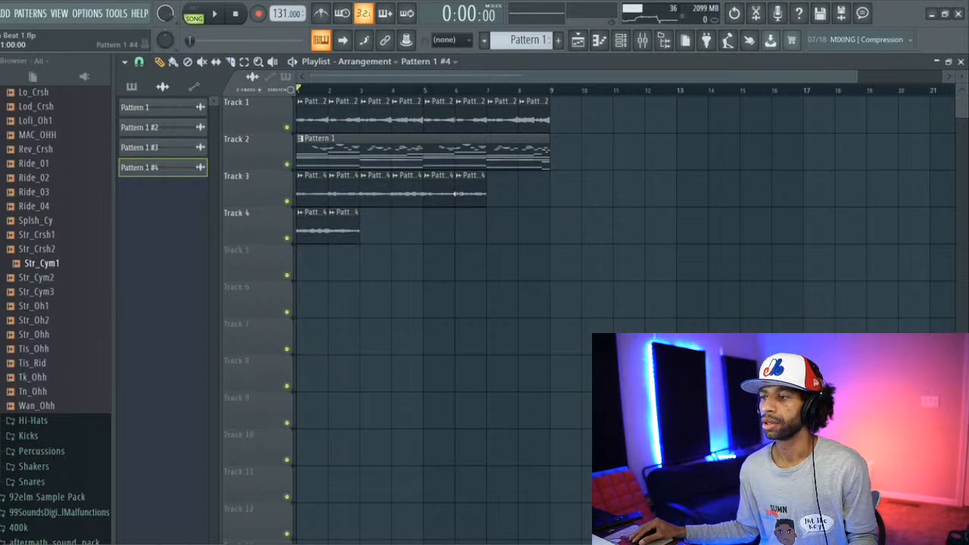
{"action": "left_click_drag", "start_coordinate": [469, 189], "coordinate": [389, 225]}
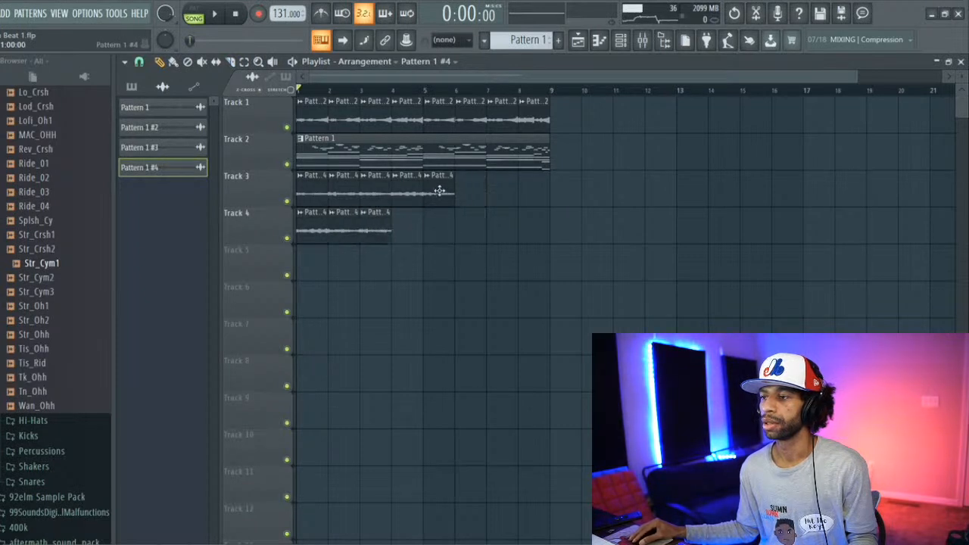
{"action": "left_click_drag", "start_coordinate": [439, 191], "coordinate": [414, 231]}
{"action": "left_click_drag", "start_coordinate": [409, 184], "coordinate": [441, 218]}
{"action": "left_click_drag", "start_coordinate": [375, 184], "coordinate": [479, 238]}
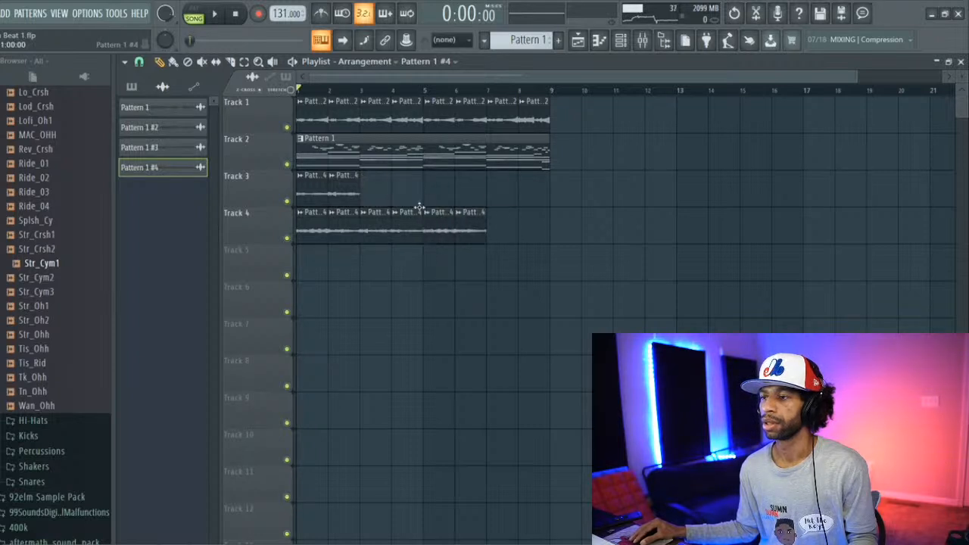
{"action": "left_click_drag", "start_coordinate": [351, 188], "coordinate": [511, 231]}
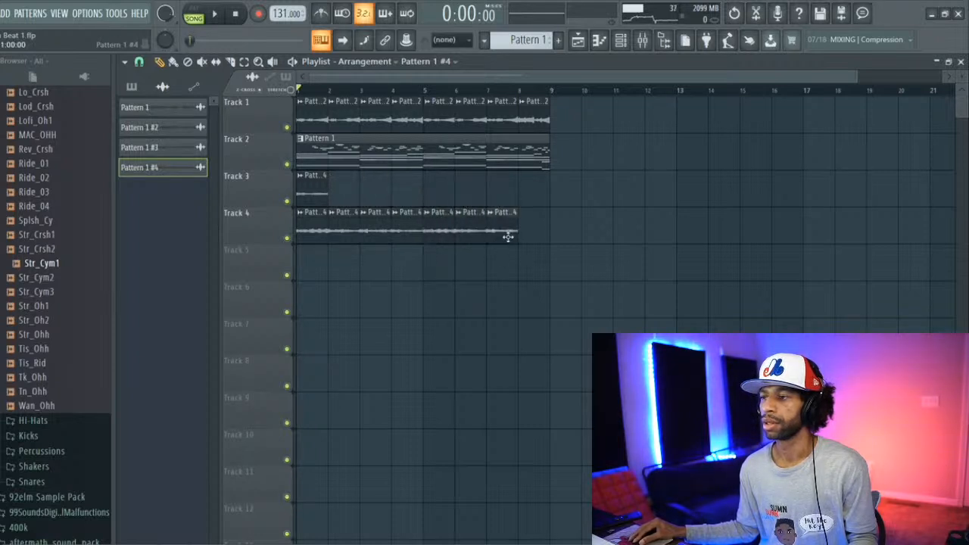
{"action": "left_click_drag", "start_coordinate": [316, 189], "coordinate": [540, 246]}
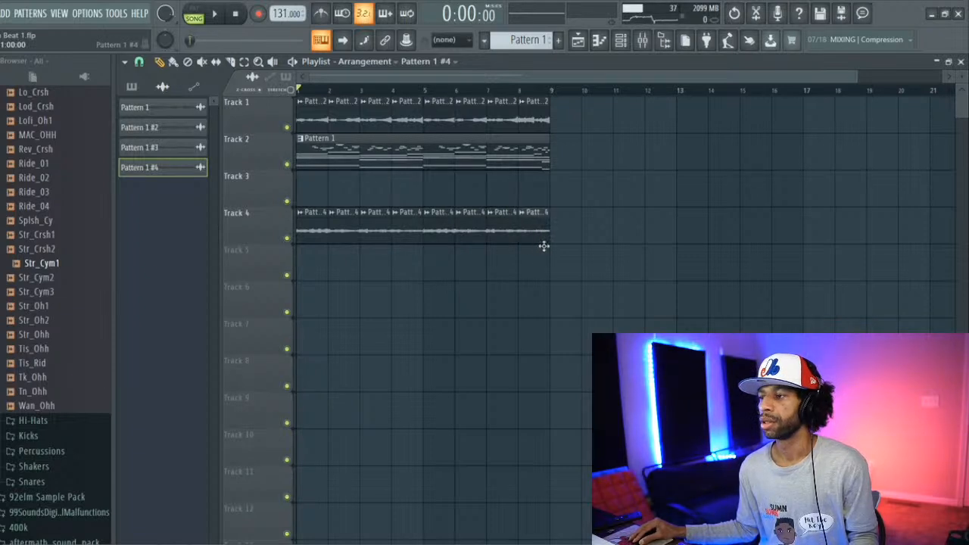
Step: Solo Track 4 and play the rearranged slices from the start of the song
{"action": "right_click", "coordinate": [288, 239]}
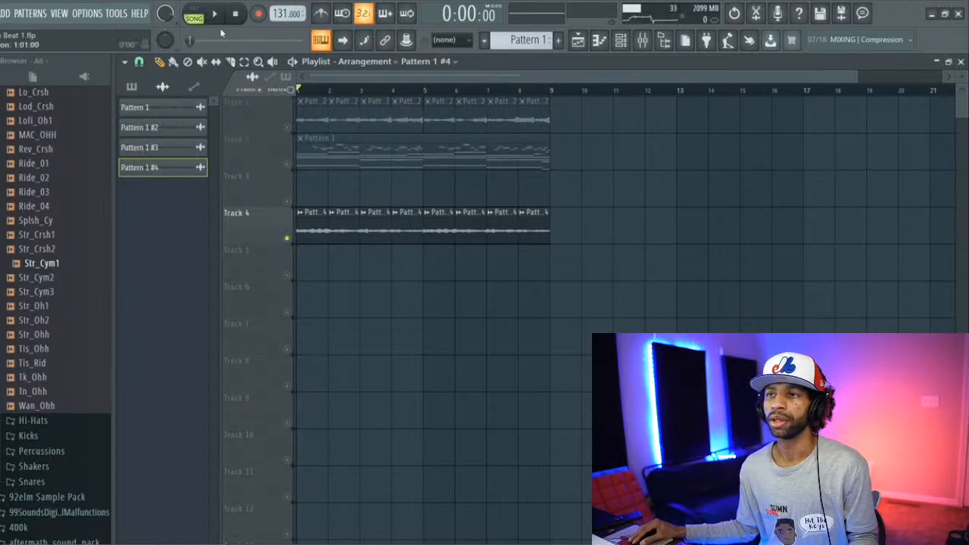
{"action": "left_click", "coordinate": [214, 14]}
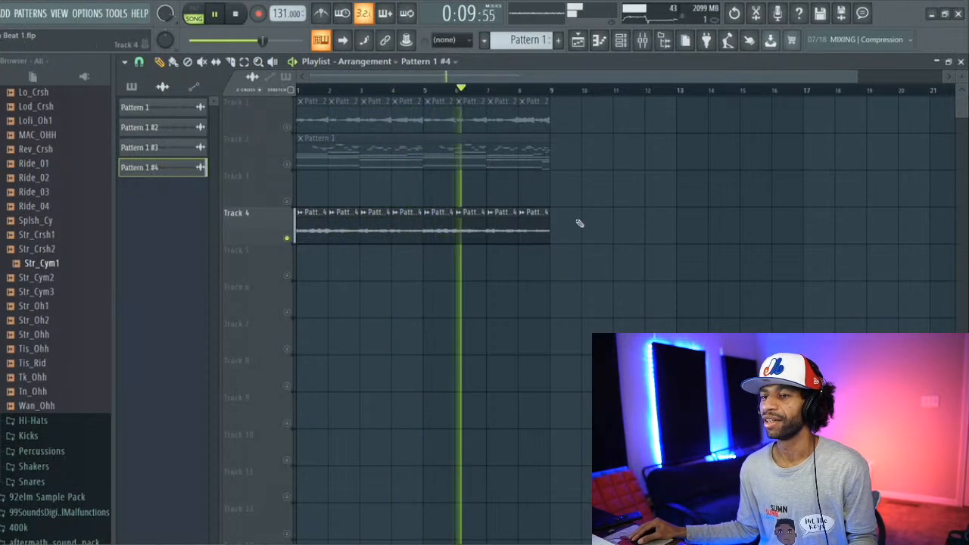
Step: Delete the sliced audio clip's channel from the project and stop playback
{"action": "right_click", "coordinate": [172, 169]}
{"action": "left_click", "coordinate": [227, 304]}
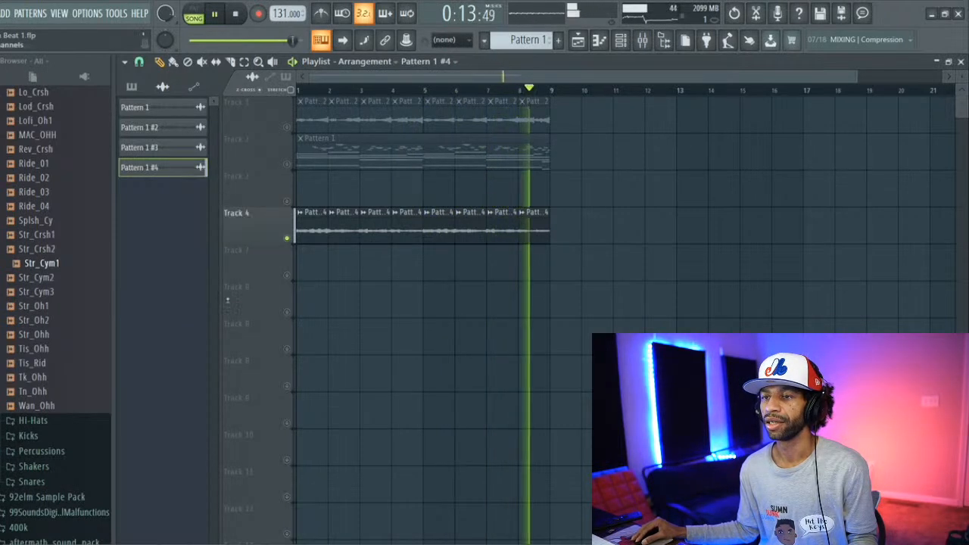
{"action": "left_click", "coordinate": [236, 14]}
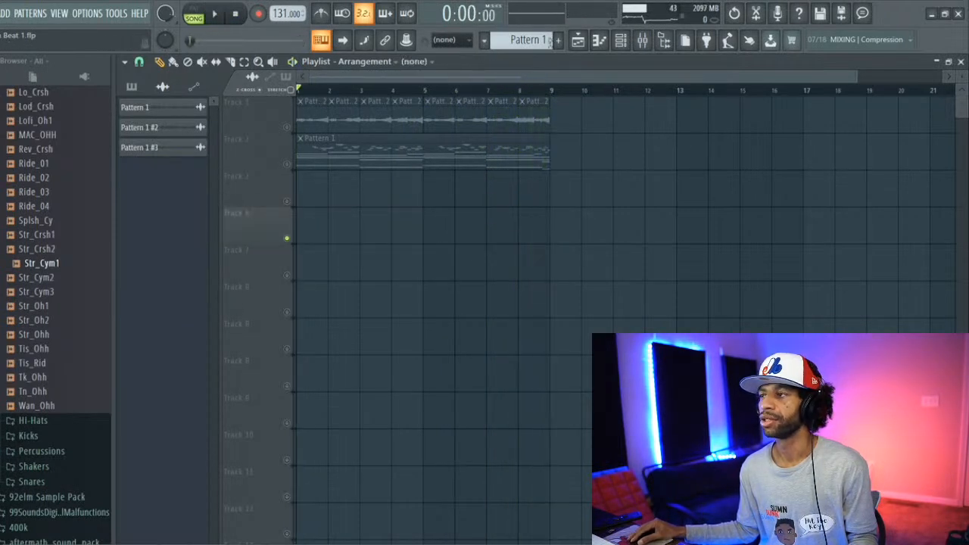
Step: Render Pattern 1 as a new audio clip and close the open plugin windows
{"action": "left_click", "coordinate": [642, 39]}
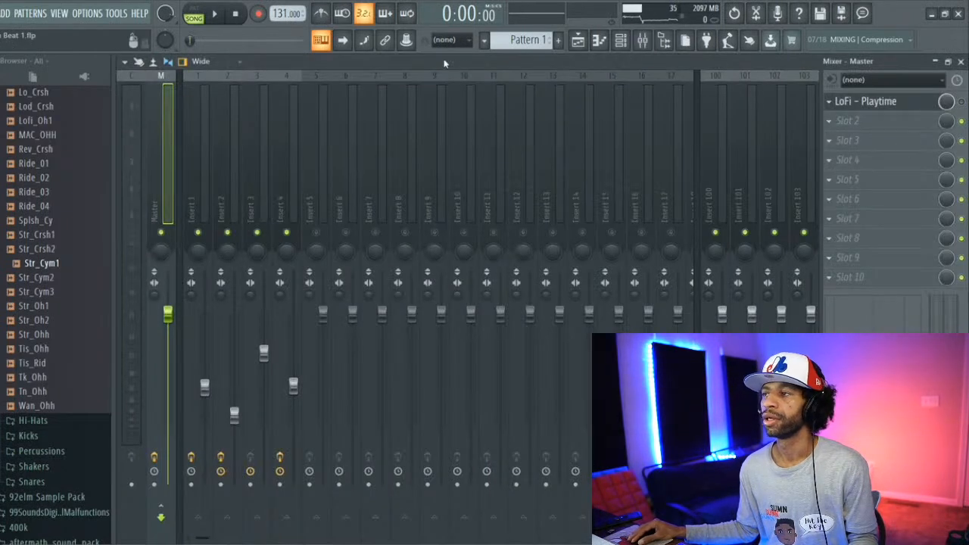
{"action": "left_click", "coordinate": [577, 40]}
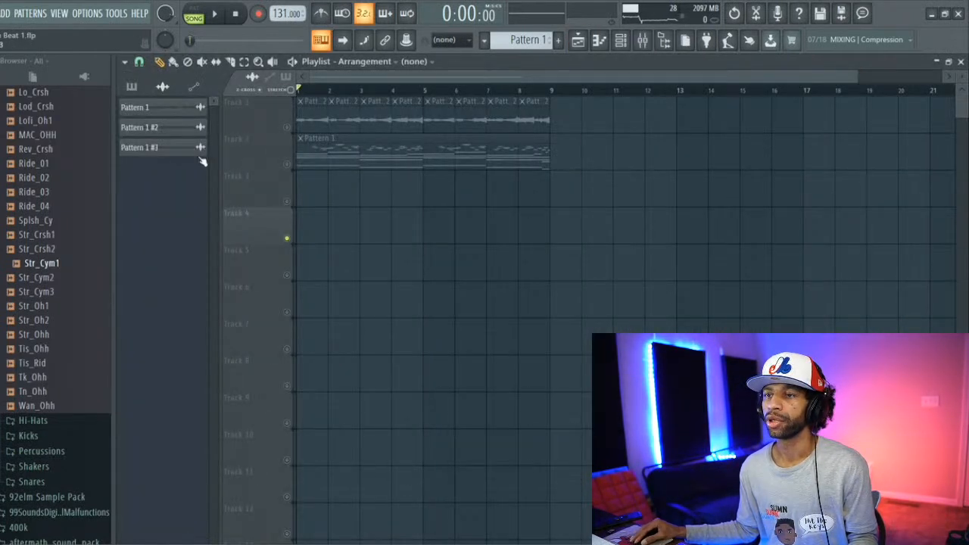
{"action": "left_click", "coordinate": [131, 87]}
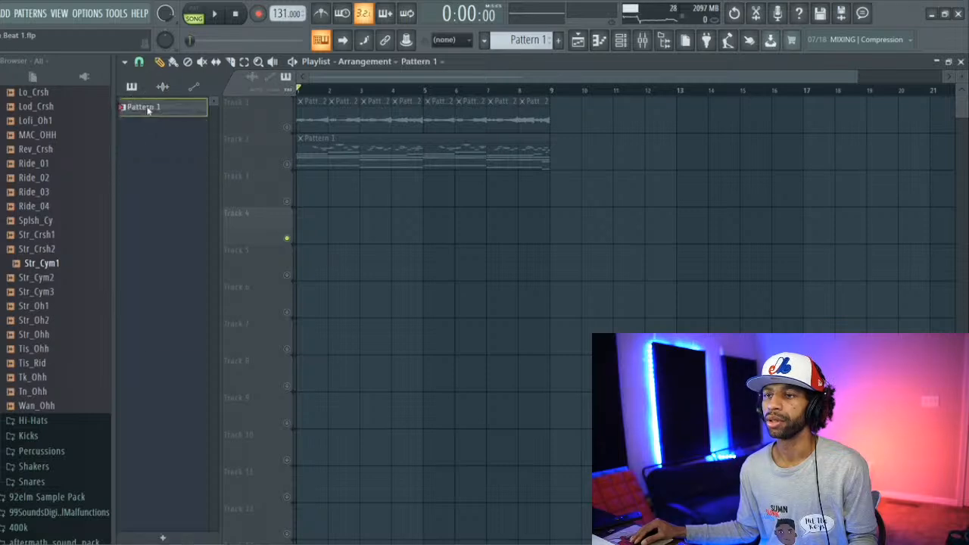
{"action": "right_click", "coordinate": [147, 107]}
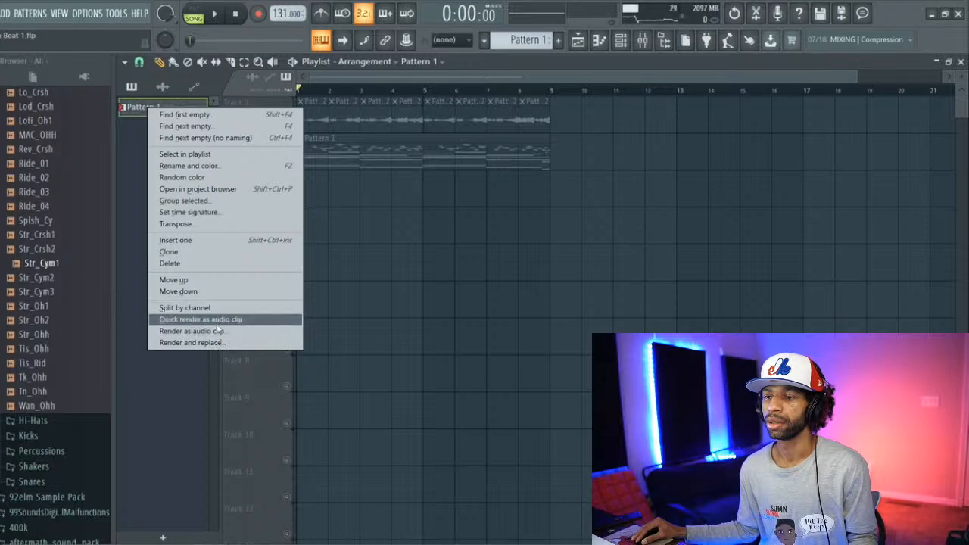
{"action": "left_click", "coordinate": [219, 331]}
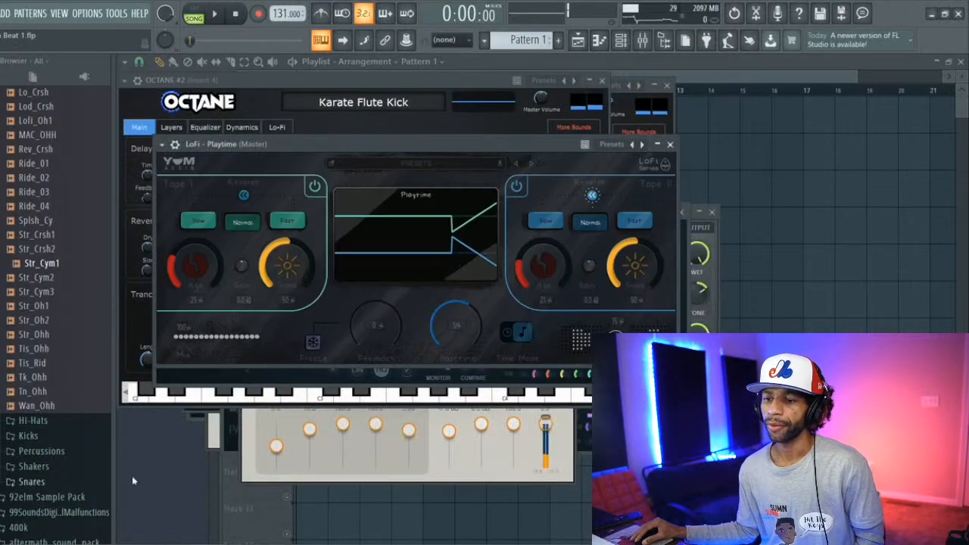
{"action": "key", "text": "F12"}
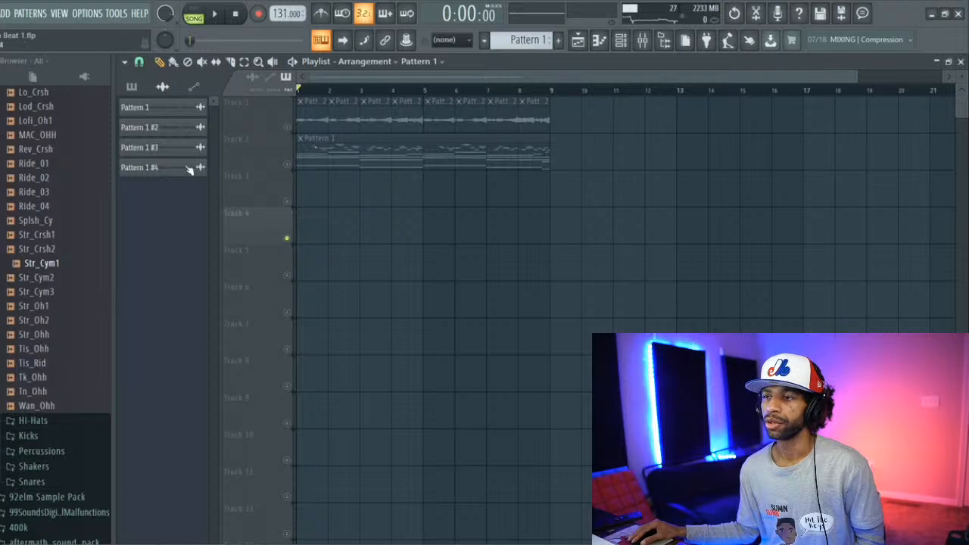
Step: Unmute Track 2 in the playlist and set the channel rack to show all channel groups
{"action": "left_click", "coordinate": [287, 164]}
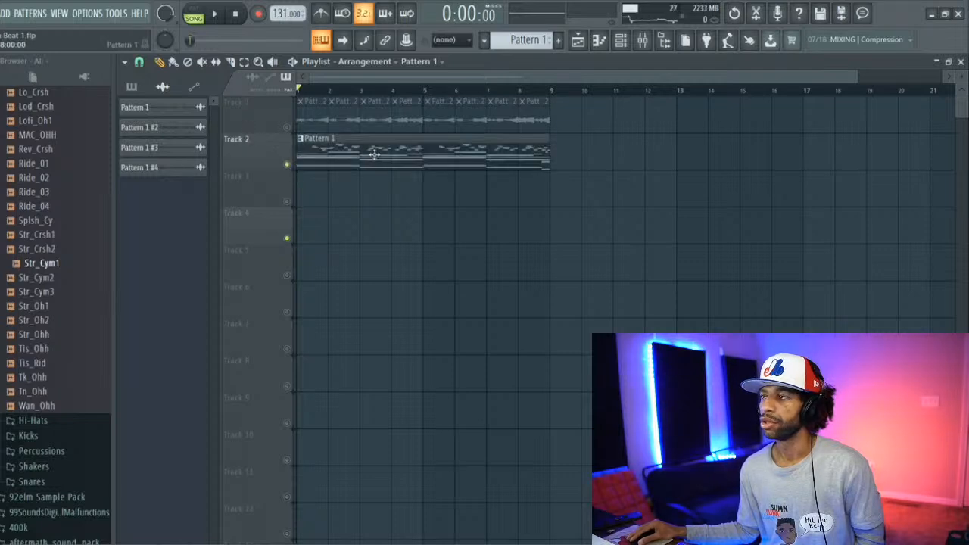
{"action": "left_click", "coordinate": [641, 44]}
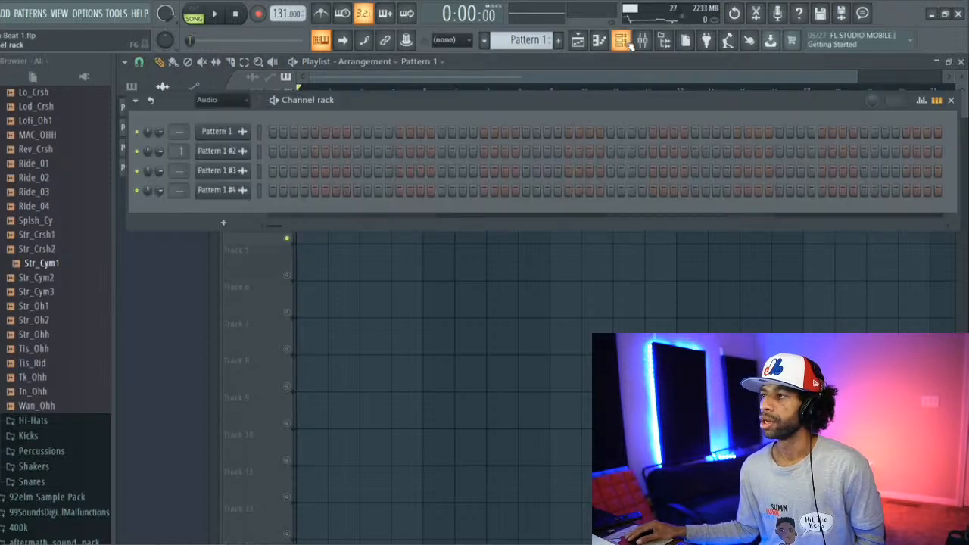
{"action": "left_click", "coordinate": [641, 43]}
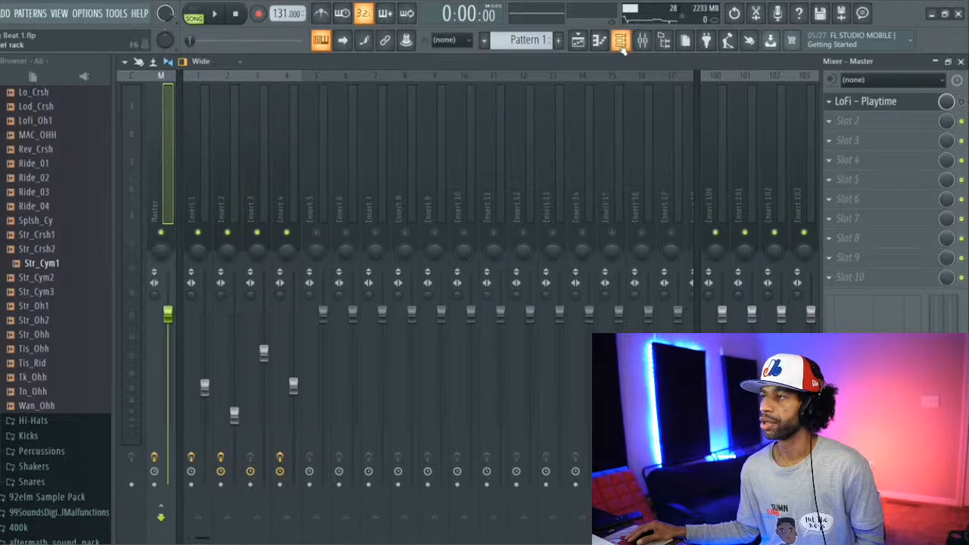
{"action": "left_click", "coordinate": [620, 40]}
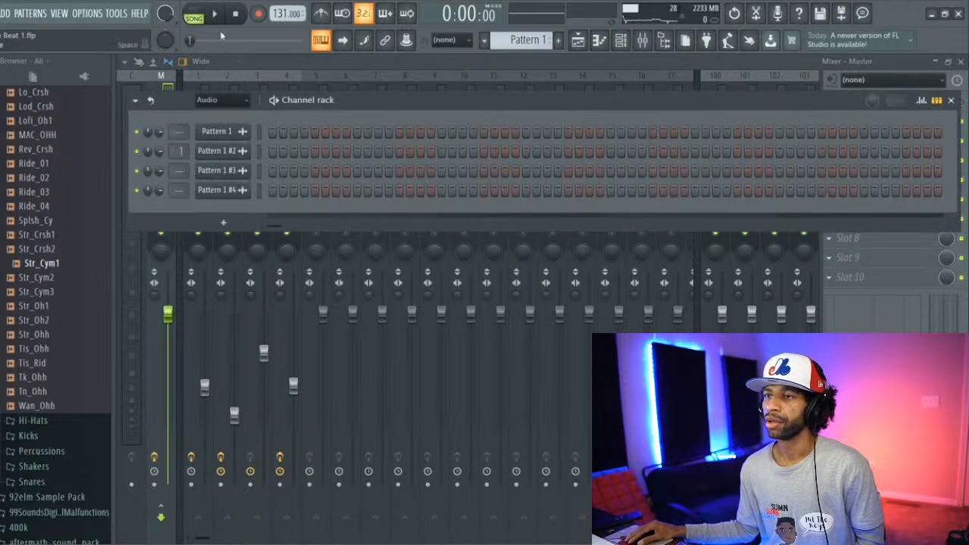
{"action": "left_click", "coordinate": [233, 101]}
{"action": "left_click", "coordinate": [227, 112]}
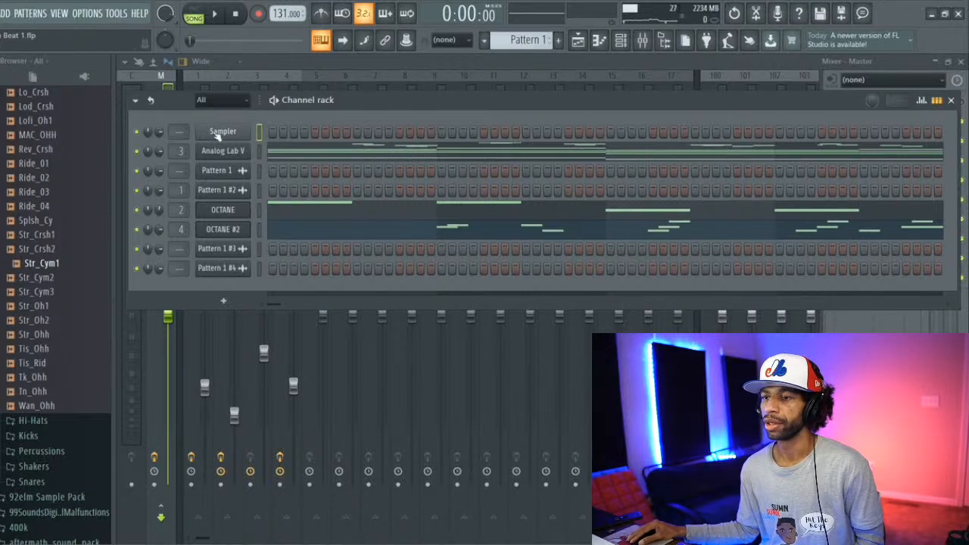
Step: Play the song from the start, close the channel rack to watch the mixer levels, and stop playback
{"action": "left_click", "coordinate": [220, 13]}
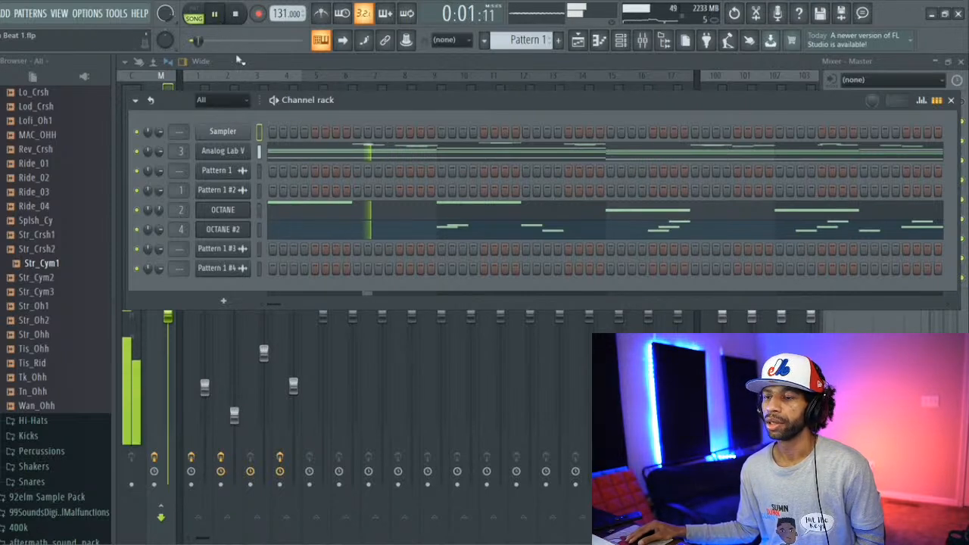
{"action": "left_click", "coordinate": [899, 59]}
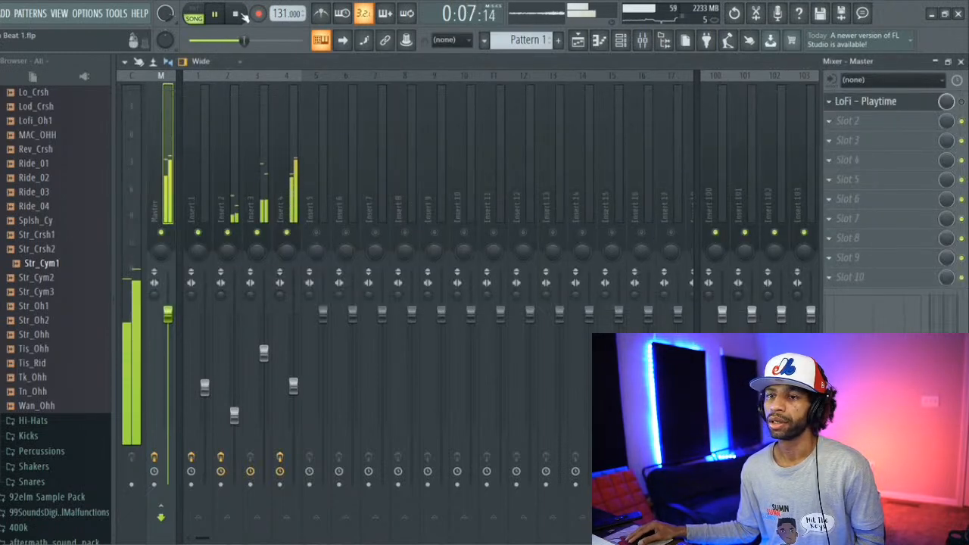
{"action": "key", "text": "space"}
Step: Collapse the Cymbals folder and the 9th Wonder Drum Kit folder in the browser
{"action": "left_click", "coordinate": [26, 208]}
{"action": "scroll", "coordinate": [15, 197], "scroll_direction": "up", "scroll_amount": 2}
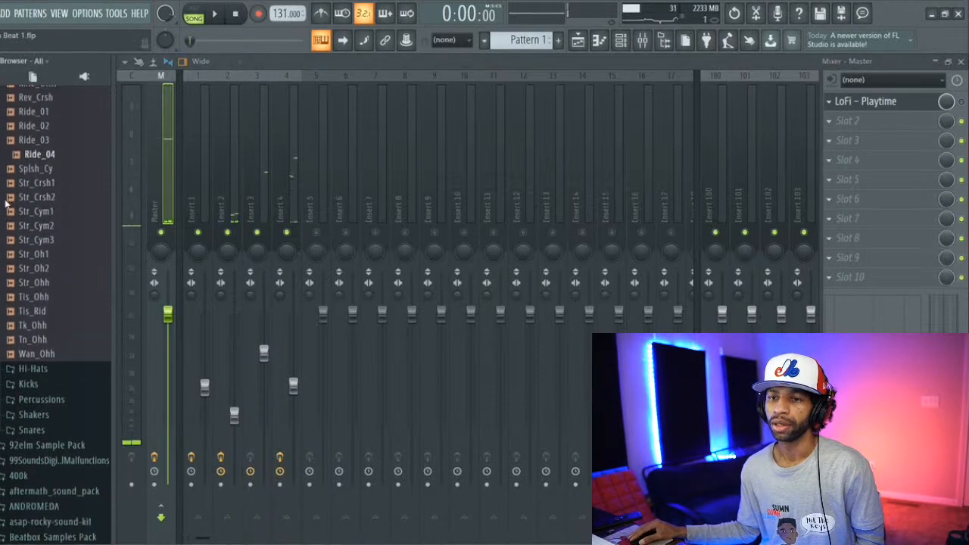
{"action": "scroll", "coordinate": [11, 185], "scroll_direction": "up", "scroll_amount": 5}
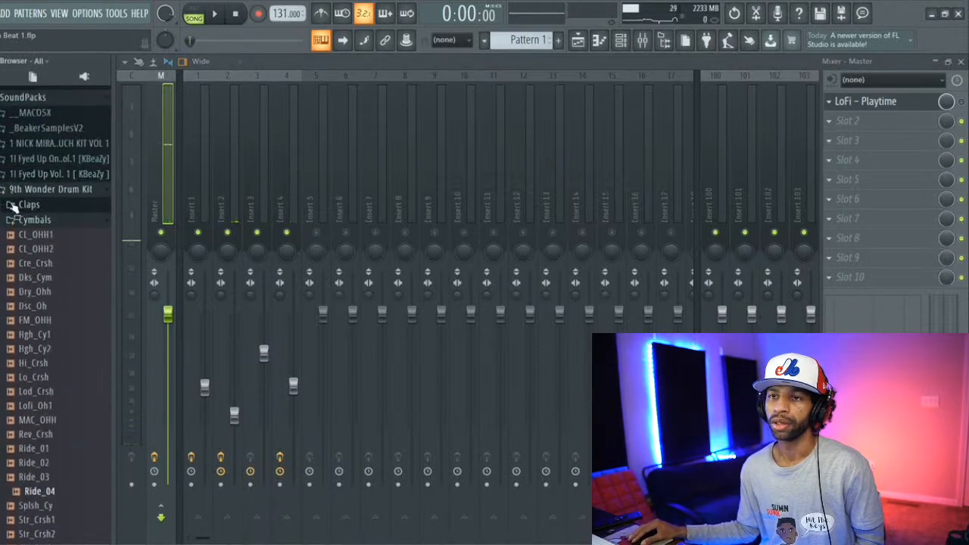
{"action": "left_click", "coordinate": [14, 207]}
{"action": "left_click", "coordinate": [31, 191]}
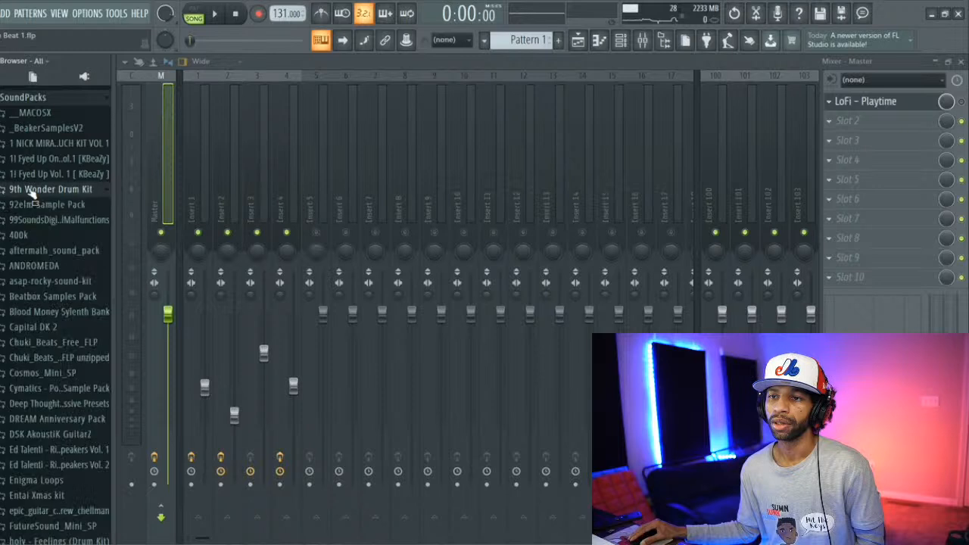
Step: Look through the drum kits and sample packs in the SoundPacks folder
{"action": "scroll", "coordinate": [23, 208], "scroll_direction": "down", "scroll_amount": 4}
{"action": "scroll", "coordinate": [25, 224], "scroll_direction": "down", "scroll_amount": 8}
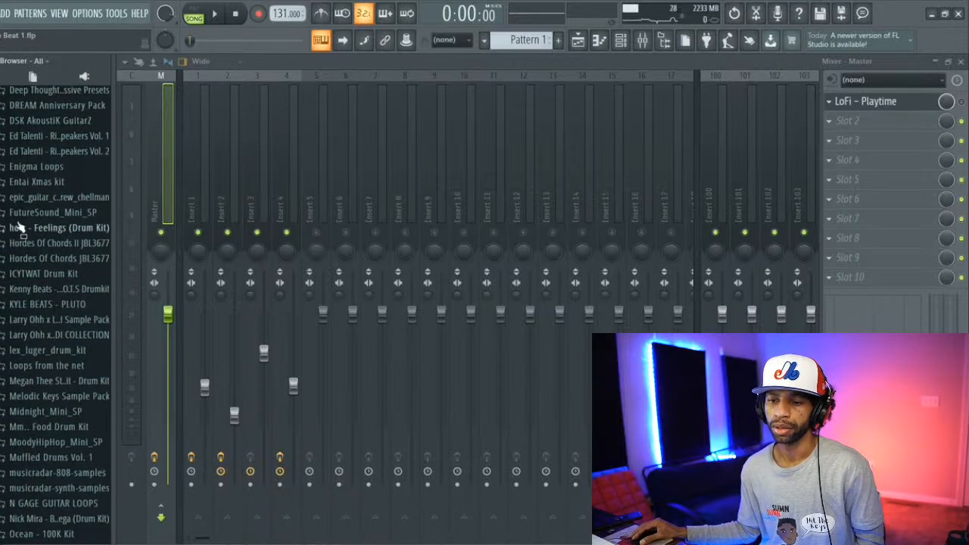
{"action": "scroll", "coordinate": [33, 231], "scroll_direction": "down", "scroll_amount": 3}
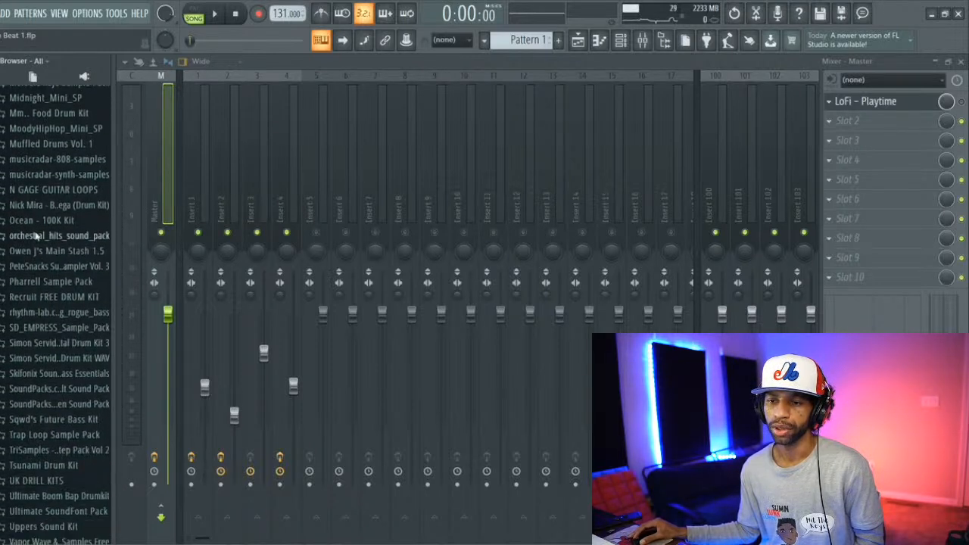
{"action": "scroll", "coordinate": [42, 231], "scroll_direction": "down", "scroll_amount": 3}
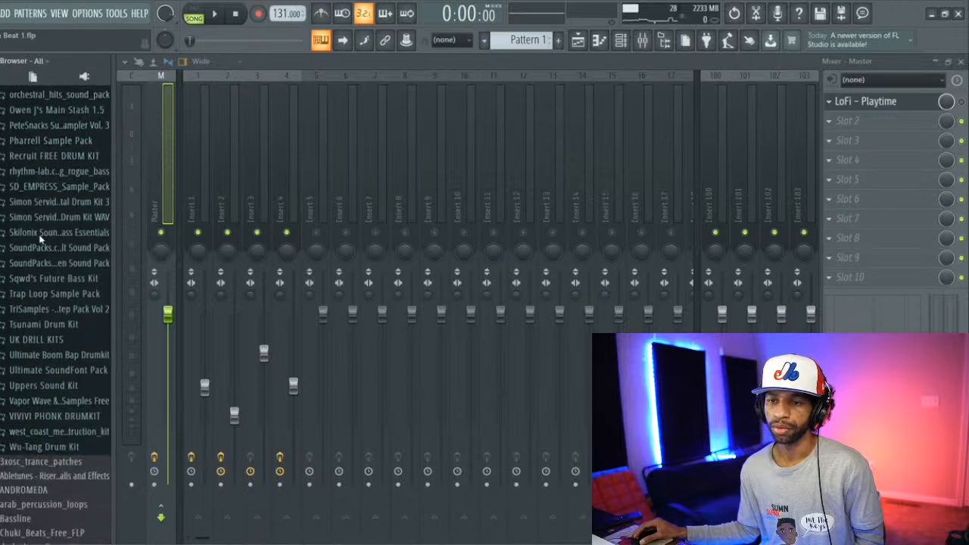
{"action": "scroll", "coordinate": [39, 234], "scroll_direction": "up", "scroll_amount": 4}
{"action": "scroll", "coordinate": [46, 235], "scroll_direction": "up", "scroll_amount": 1}
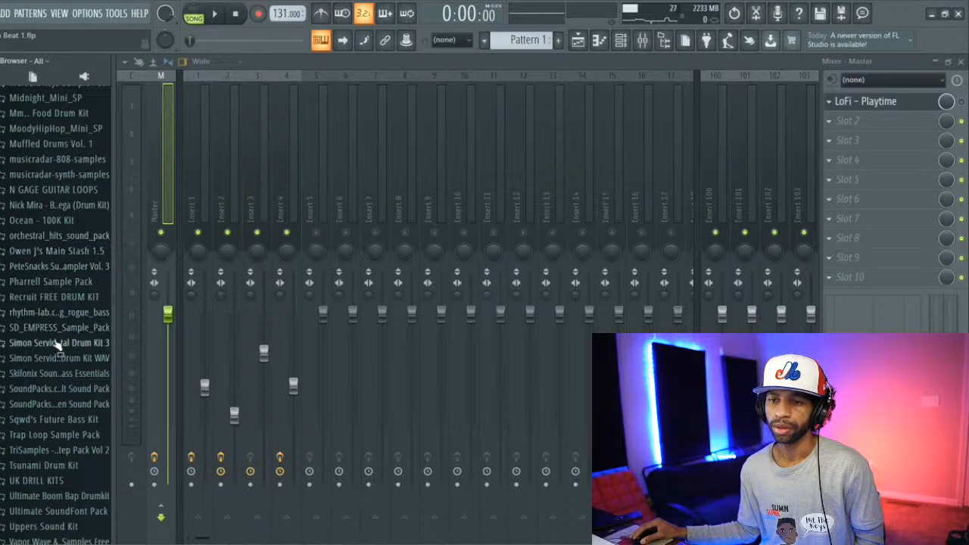
{"action": "scroll", "coordinate": [56, 346], "scroll_direction": "down", "scroll_amount": 4}
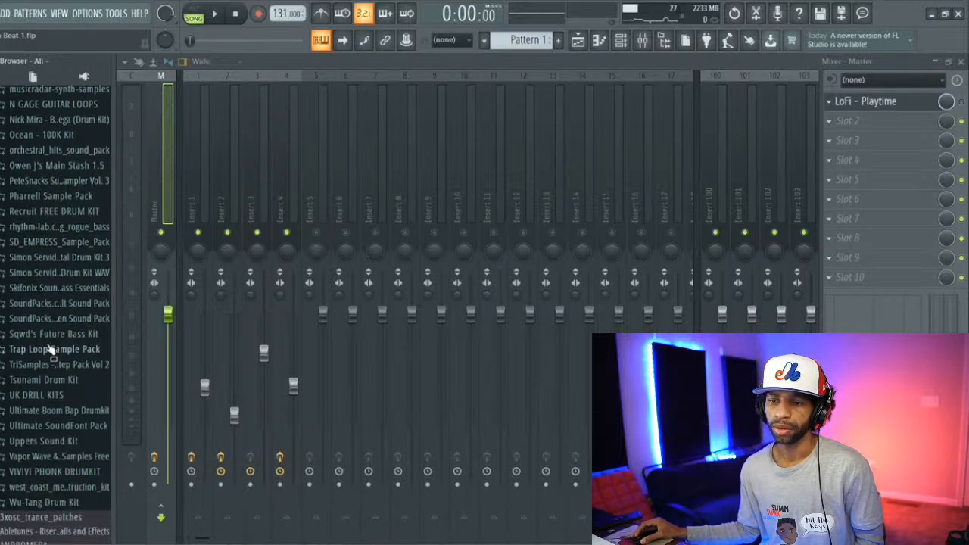
{"action": "scroll", "coordinate": [49, 348], "scroll_direction": "up", "scroll_amount": 8}
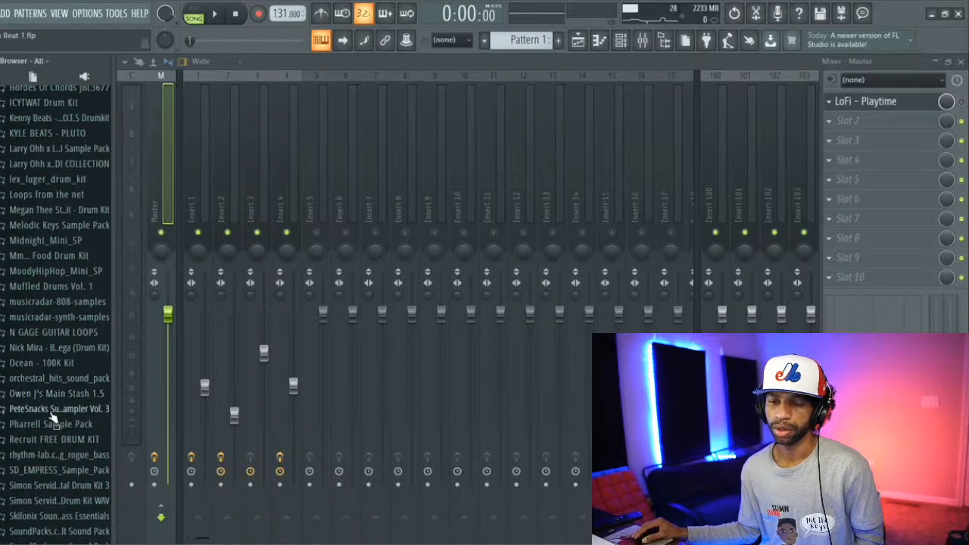
{"action": "scroll", "coordinate": [53, 412], "scroll_direction": "down", "scroll_amount": 8}
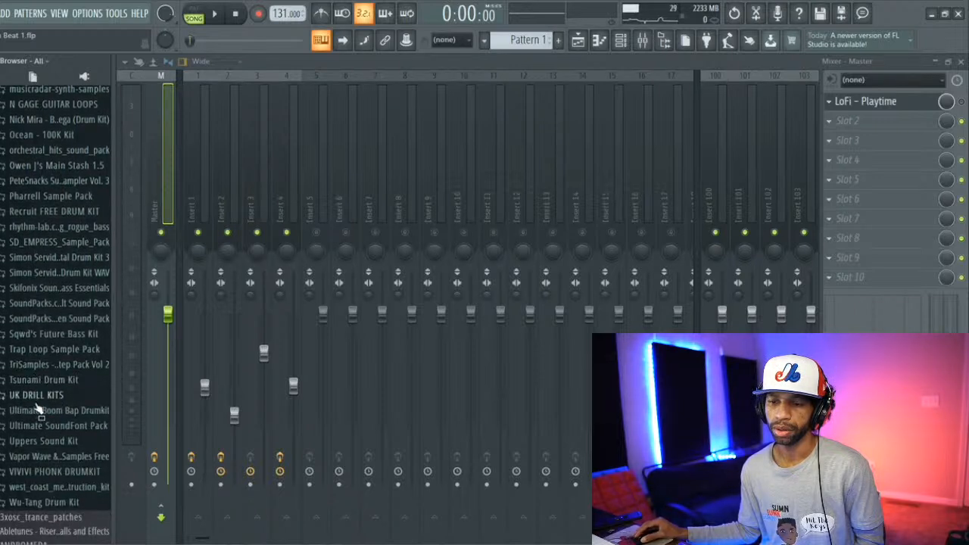
{"action": "scroll", "coordinate": [37, 409], "scroll_direction": "up", "scroll_amount": 6}
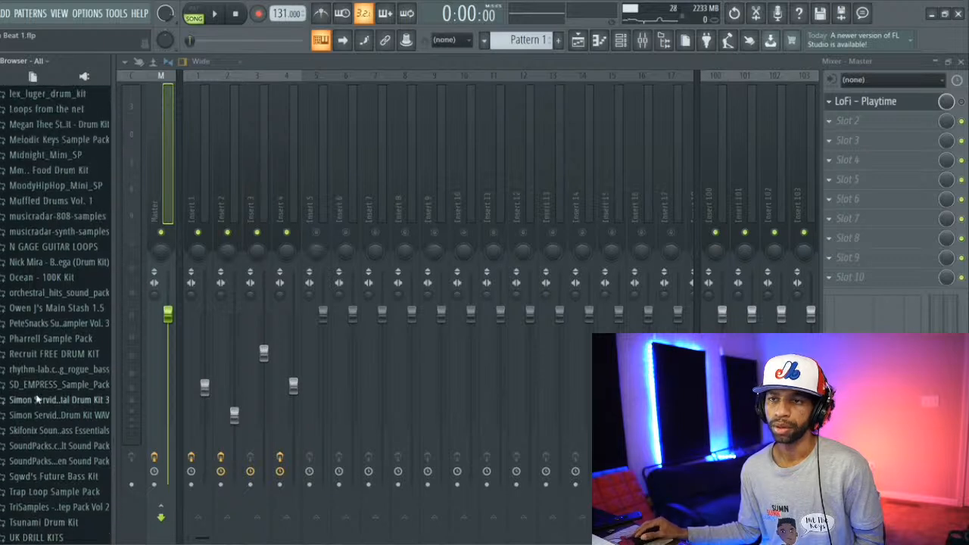
{"action": "scroll", "coordinate": [38, 401], "scroll_direction": "up", "scroll_amount": 2}
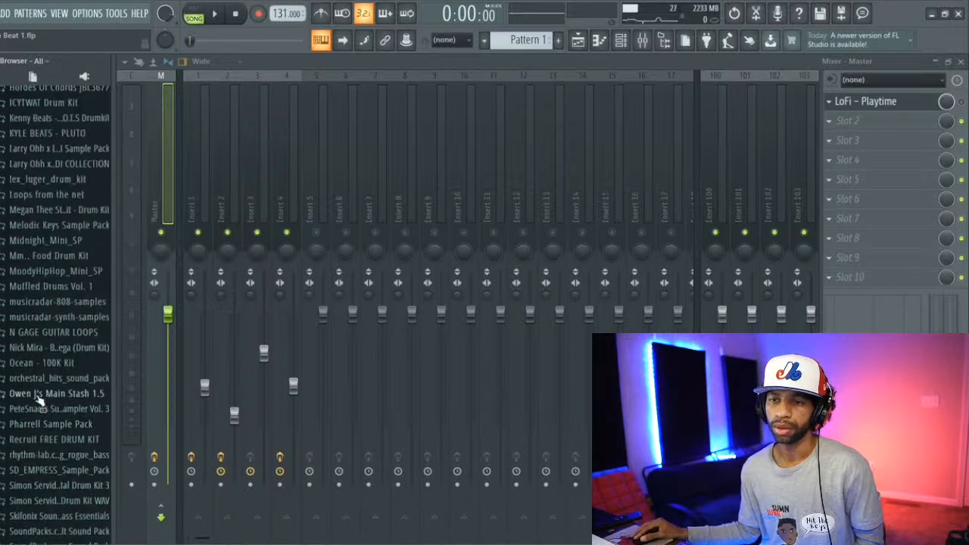
{"action": "scroll", "coordinate": [38, 391], "scroll_direction": "up", "scroll_amount": 10}
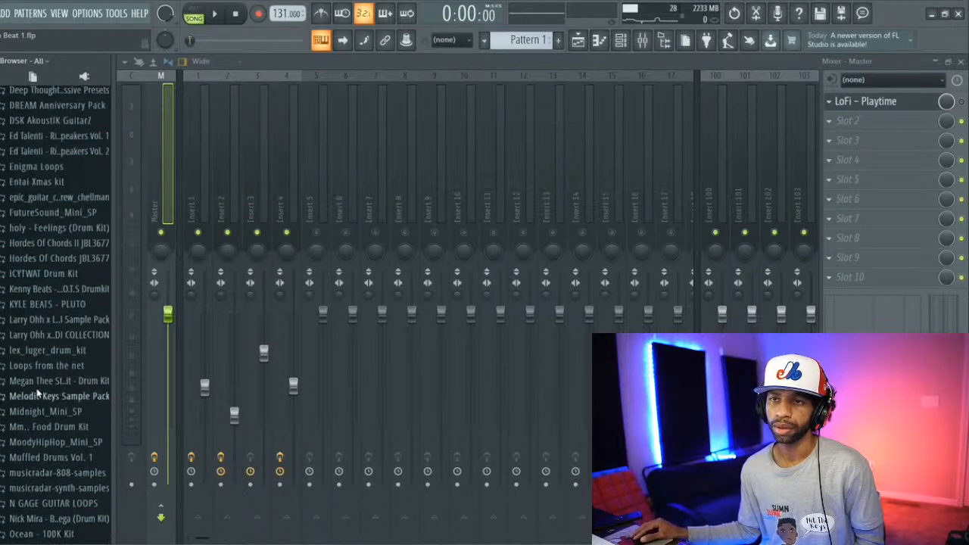
{"action": "scroll", "coordinate": [37, 393], "scroll_direction": "down", "scroll_amount": 6}
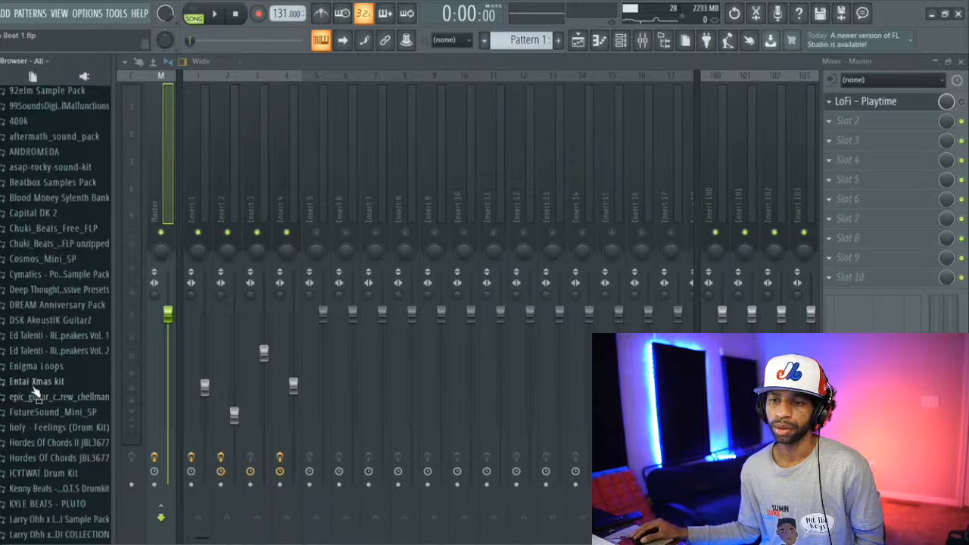
{"action": "scroll", "coordinate": [33, 403], "scroll_direction": "down", "scroll_amount": 4}
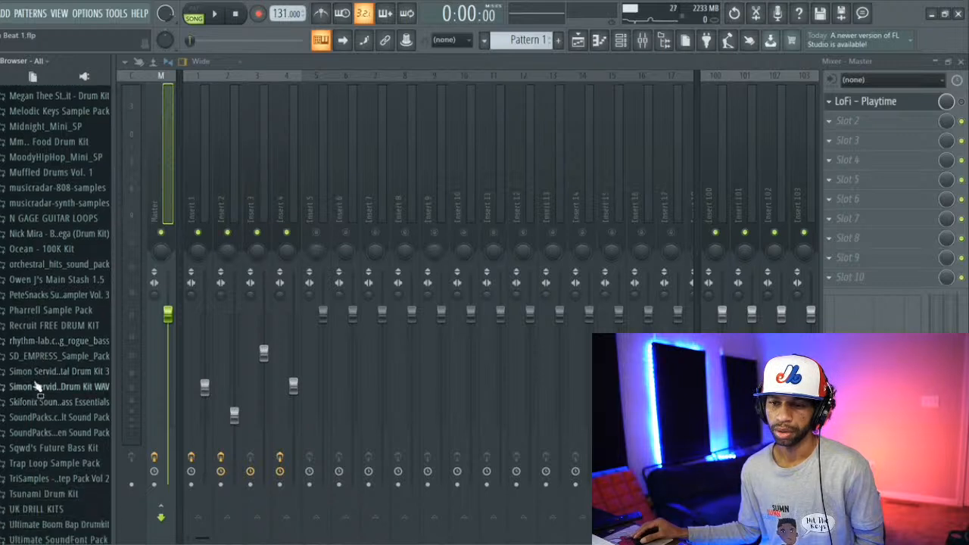
{"action": "scroll", "coordinate": [38, 386], "scroll_direction": "down", "scroll_amount": 5}
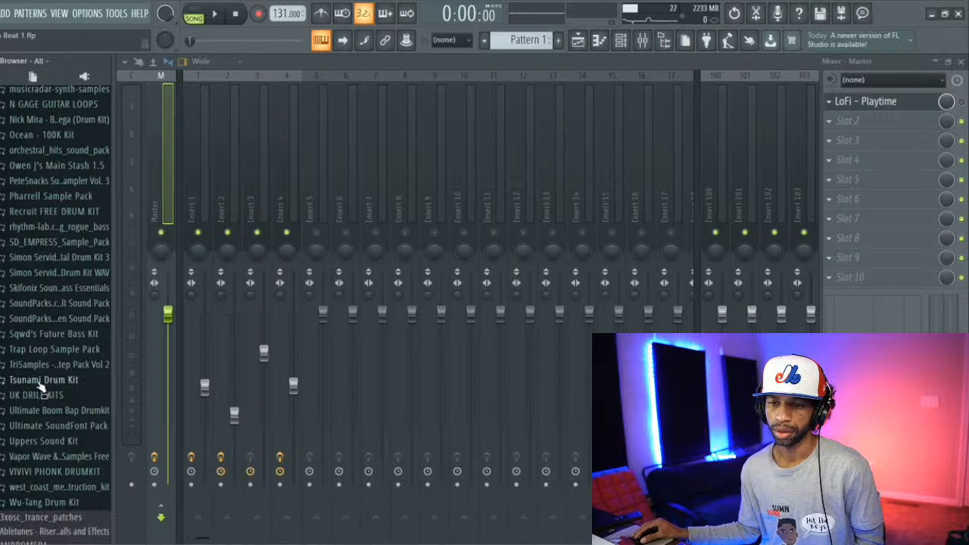
{"action": "scroll", "coordinate": [41, 388], "scroll_direction": "down", "scroll_amount": 2}
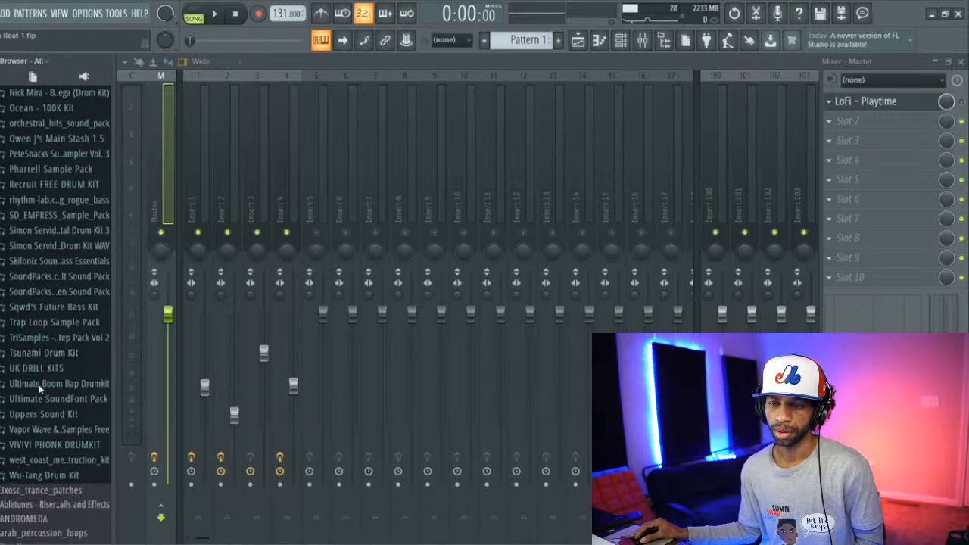
Step: Expand the Production Mega Bundle folder in the browser to list its sample packs
{"action": "scroll", "coordinate": [41, 388], "scroll_direction": "up", "scroll_amount": 9}
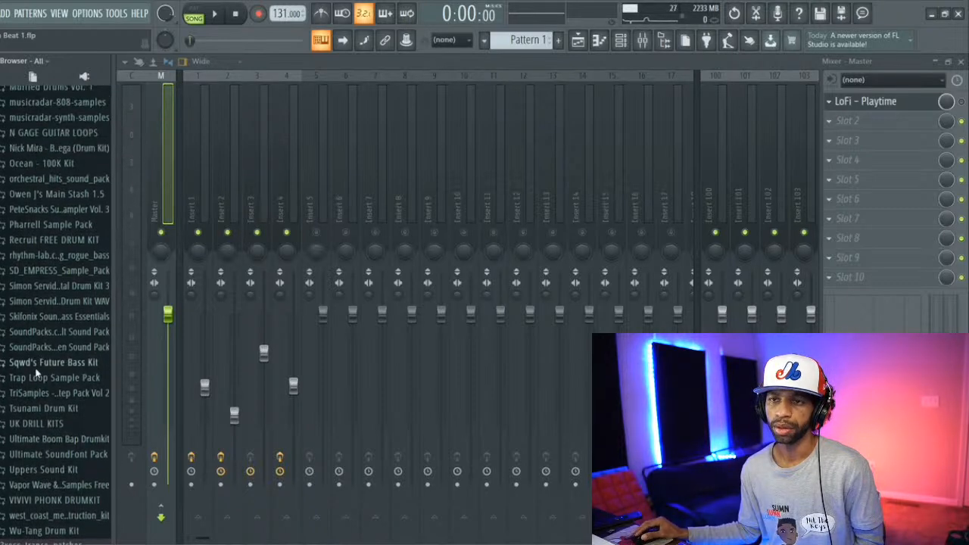
{"action": "scroll", "coordinate": [35, 371], "scroll_direction": "up", "scroll_amount": 3}
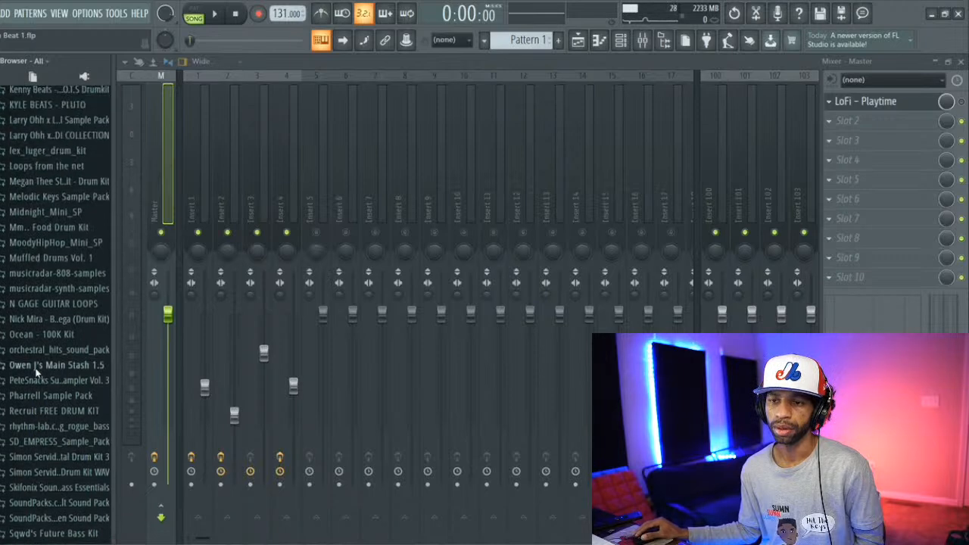
{"action": "scroll", "coordinate": [35, 371], "scroll_direction": "up", "scroll_amount": 20}
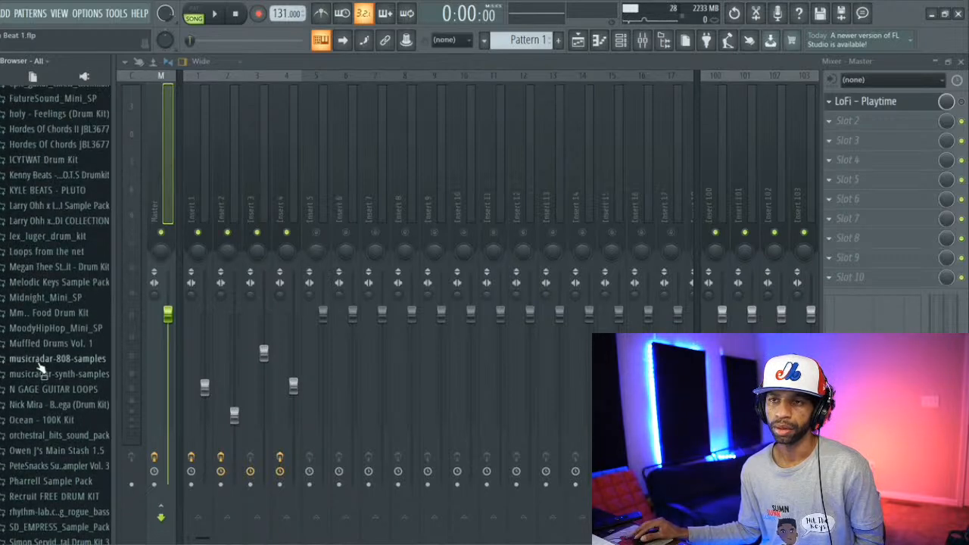
{"action": "scroll", "coordinate": [42, 357], "scroll_direction": "up", "scroll_amount": 1}
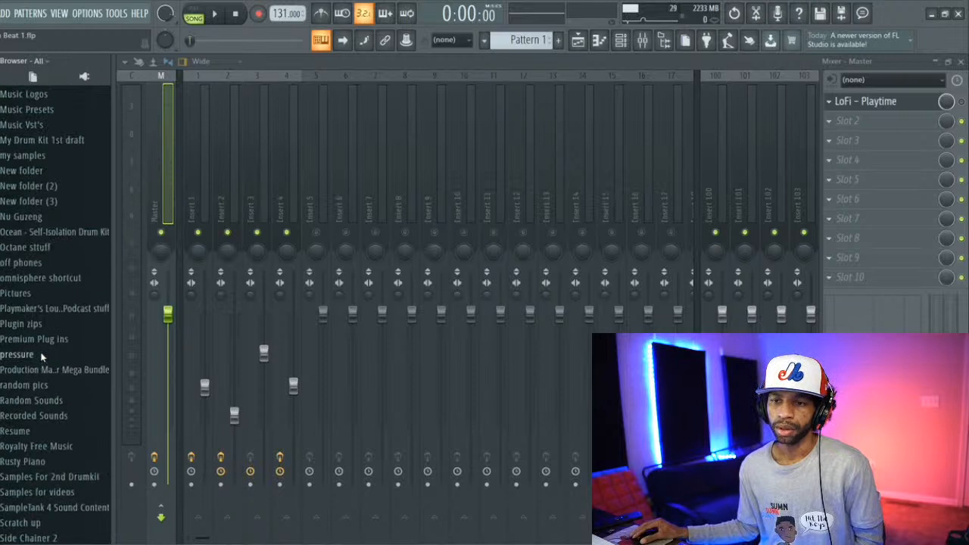
{"action": "left_click", "coordinate": [47, 370]}
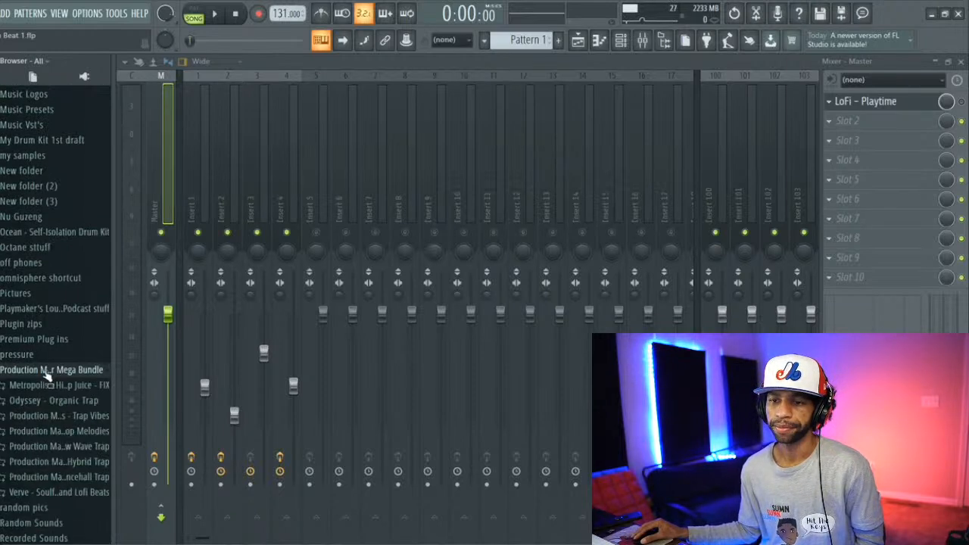
Step: Audition the claps and snares in the Drum One Shots folder of the Metropolis Hip Hop Juice pack
{"action": "scroll", "coordinate": [45, 373], "scroll_direction": "down", "scroll_amount": 2}
{"action": "left_click", "coordinate": [48, 357]}
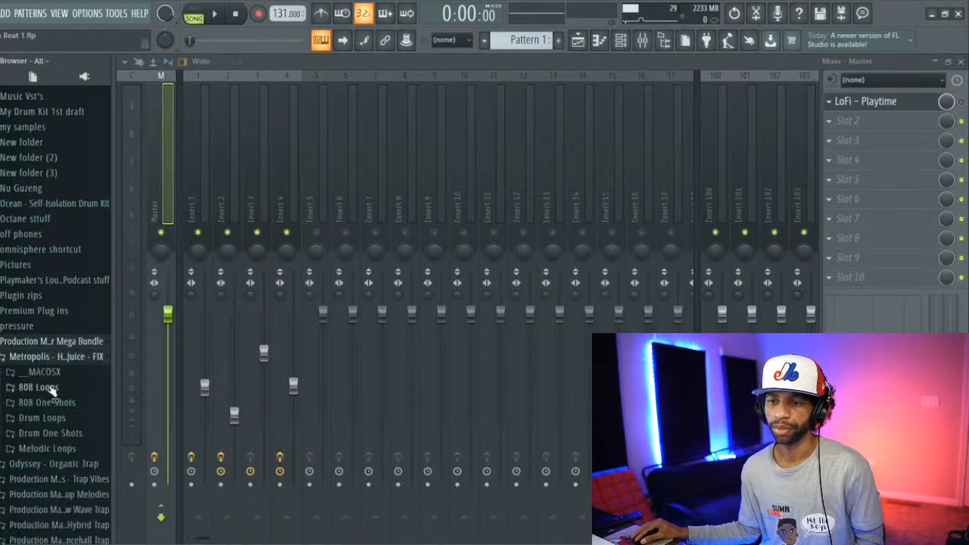
{"action": "left_click", "coordinate": [59, 433]}
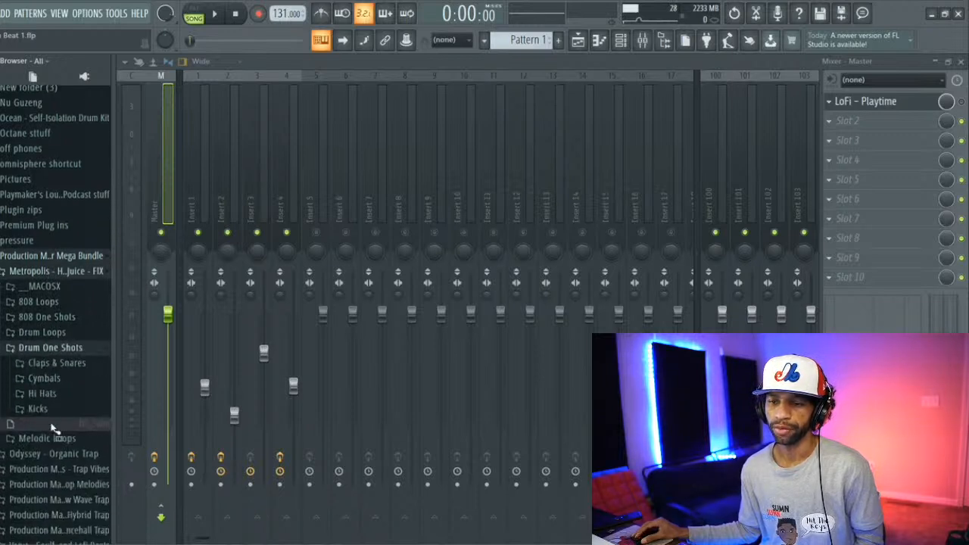
{"action": "left_click", "coordinate": [59, 364]}
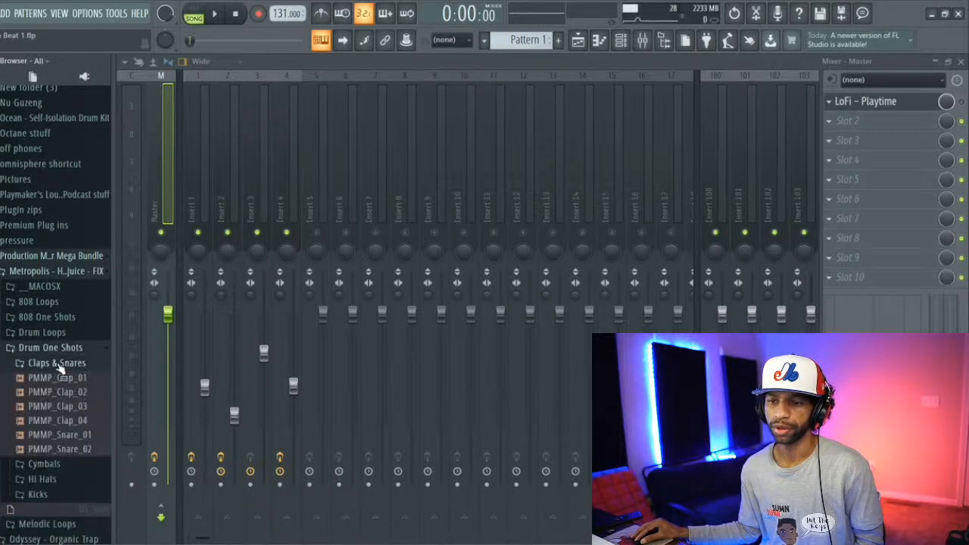
{"action": "left_click", "coordinate": [60, 435]}
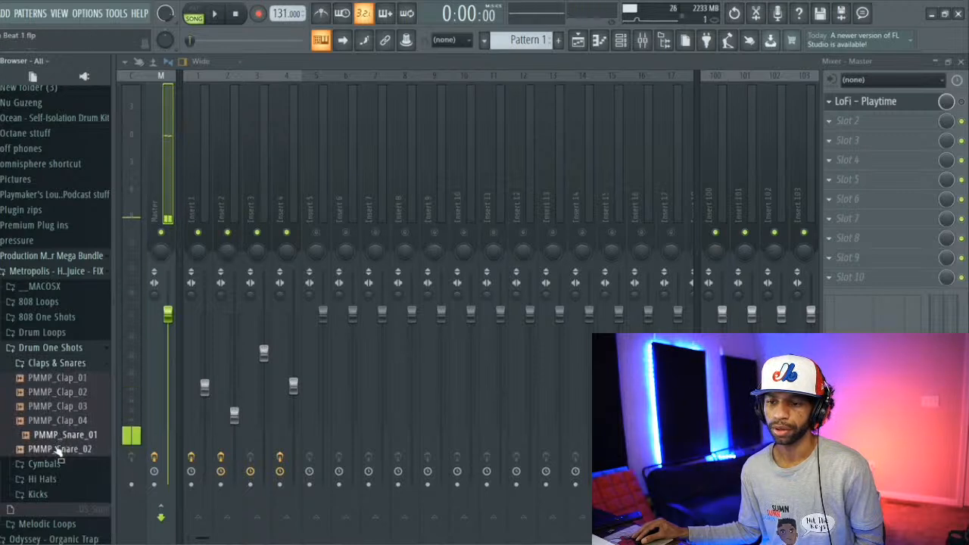
{"action": "left_click", "coordinate": [58, 447]}
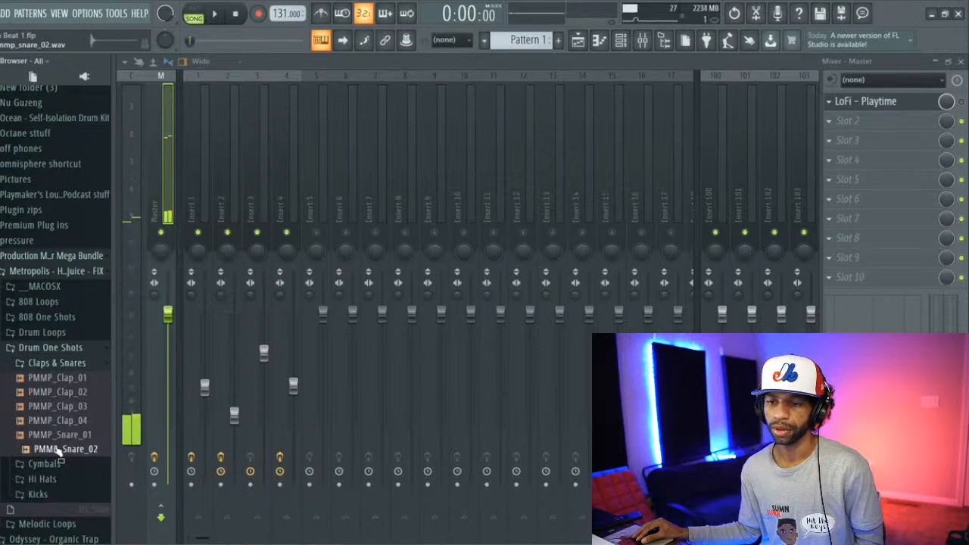
Step: Start song playback and open the PMMP_Snare_02 sample in a new channel
{"action": "left_click", "coordinate": [215, 14]}
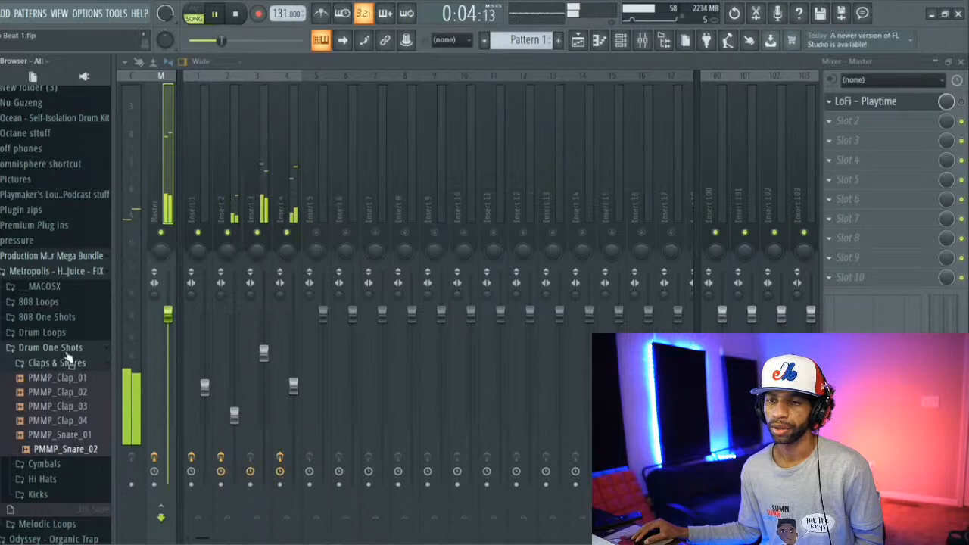
{"action": "right_click", "coordinate": [85, 448]}
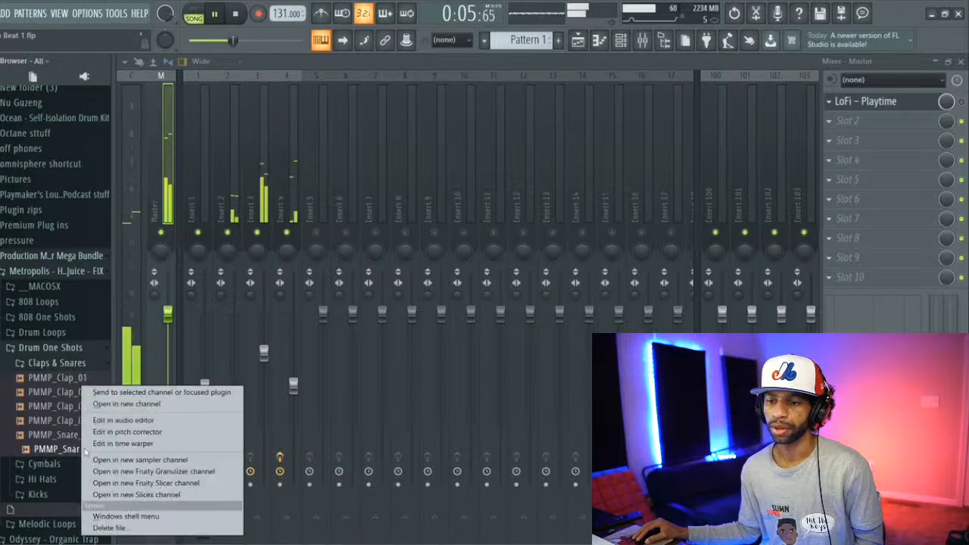
{"action": "left_click", "coordinate": [127, 403]}
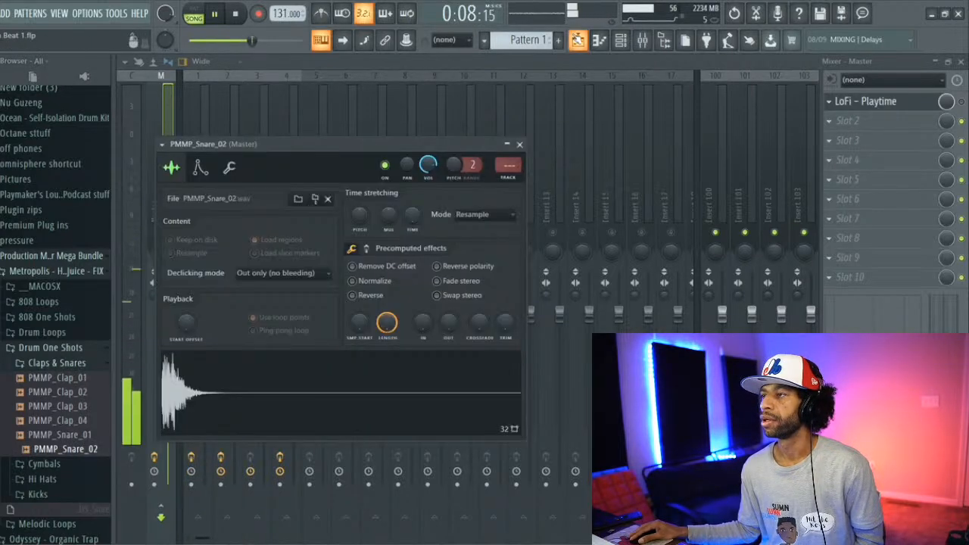
Step: Place Pattern 2 on Track 3 of the playlist, beginning at bar 1
{"action": "key", "text": "F5"}
{"action": "scroll", "coordinate": [507, 46], "scroll_direction": "down", "scroll_amount": 3}
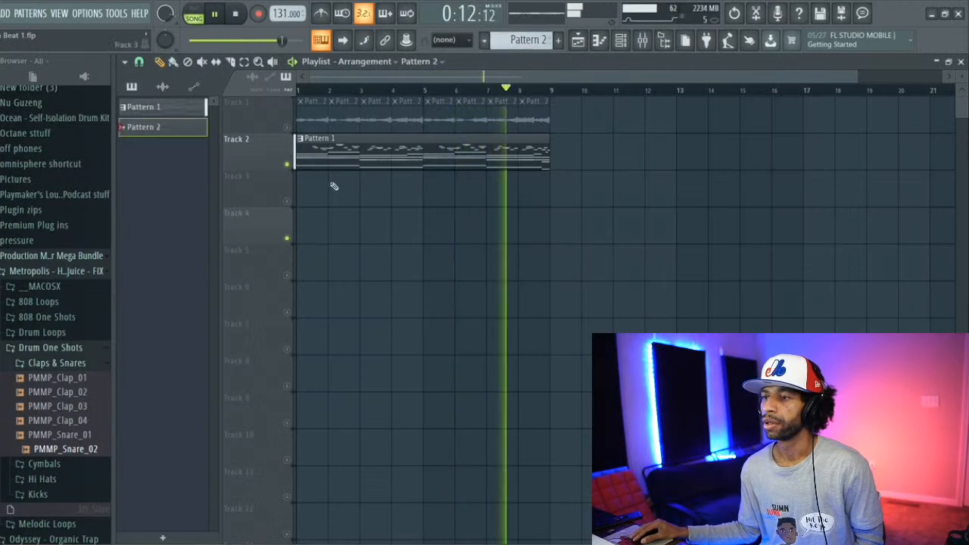
{"action": "left_click", "coordinate": [303, 198]}
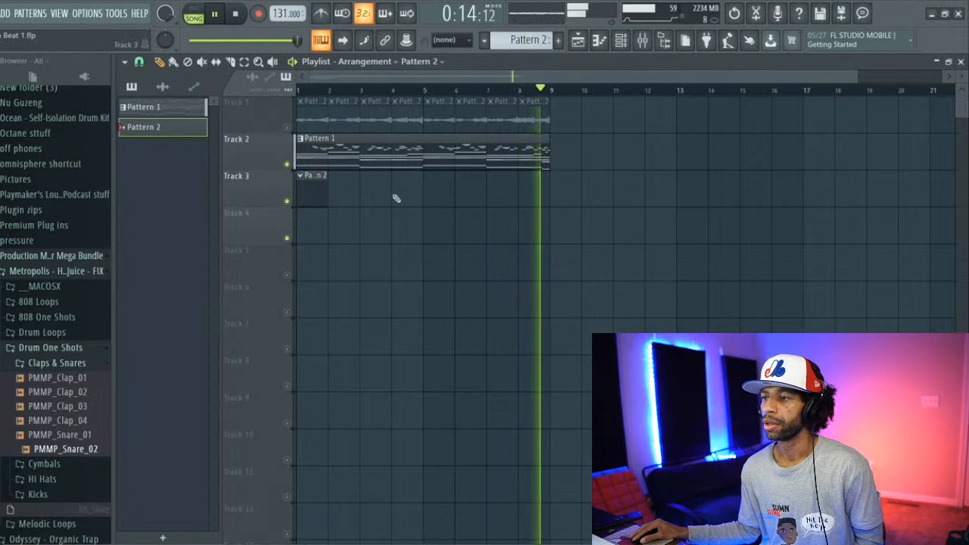
{"action": "left_click", "coordinate": [428, 190]}
Step: Program the PMMP_Snare_02 channel in Pattern 2 with hits on steps 9, 25, 41 and 57
{"action": "left_click", "coordinate": [625, 41]}
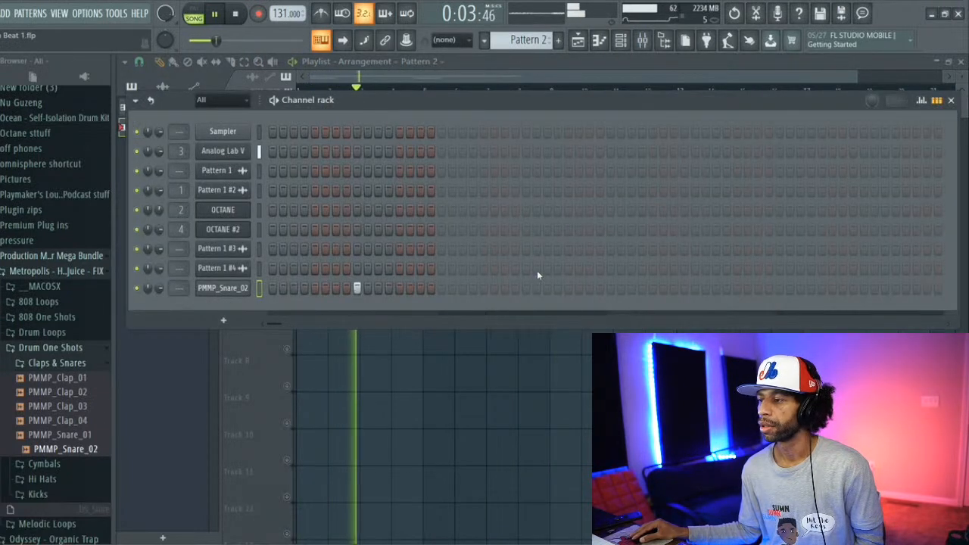
{"action": "left_click", "coordinate": [526, 289]}
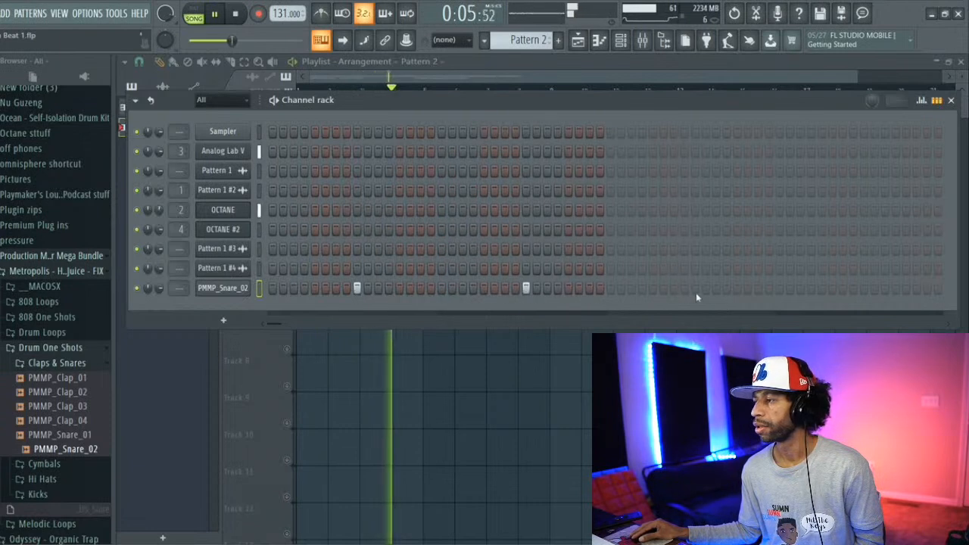
{"action": "left_click", "coordinate": [695, 289]}
{"action": "left_click", "coordinate": [864, 289]}
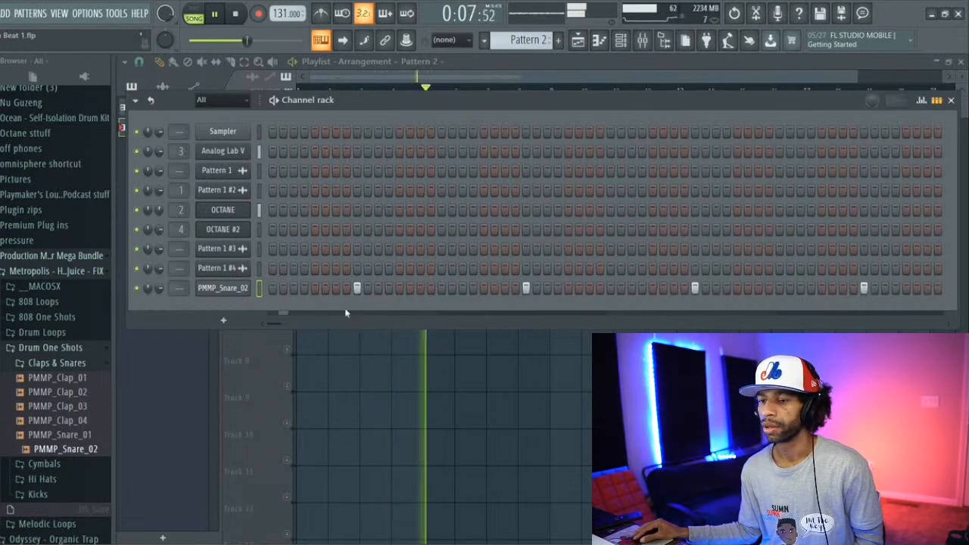
Step: Audition the first samples in the Hi Hats folder and open PMMP_Hat_02 in a new channel
{"action": "left_click", "coordinate": [35, 364]}
{"action": "left_click", "coordinate": [36, 395]}
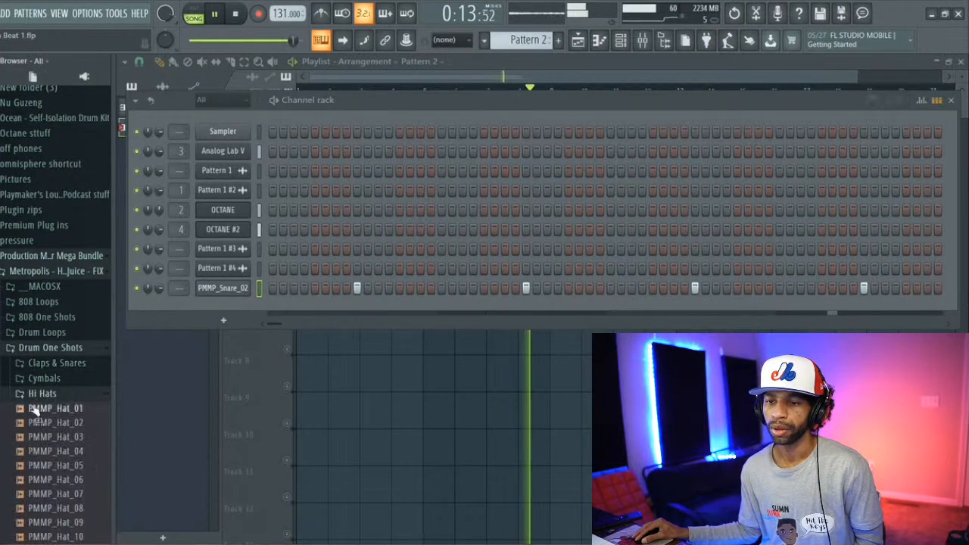
{"action": "left_click", "coordinate": [39, 423]}
{"action": "left_click", "coordinate": [51, 409]}
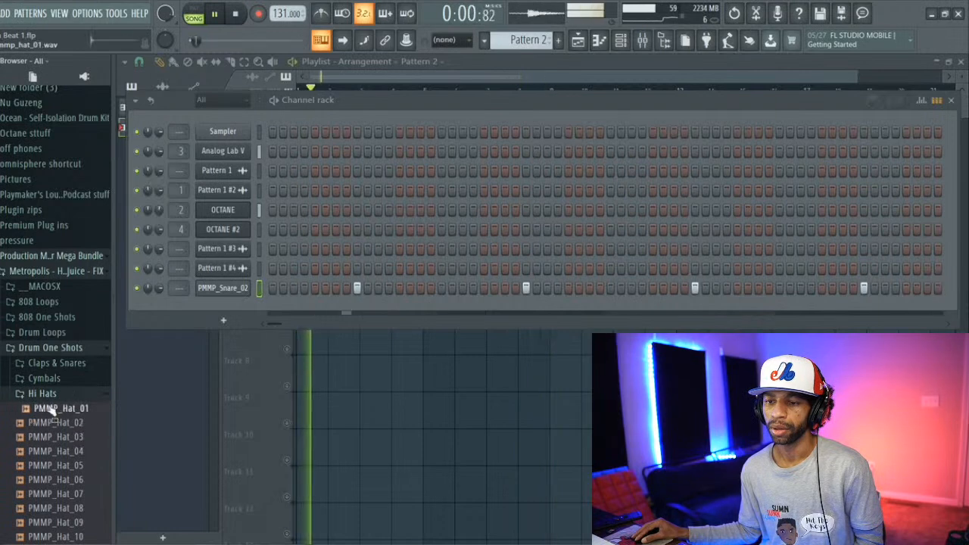
{"action": "left_click", "coordinate": [48, 424]}
{"action": "right_click", "coordinate": [48, 424]}
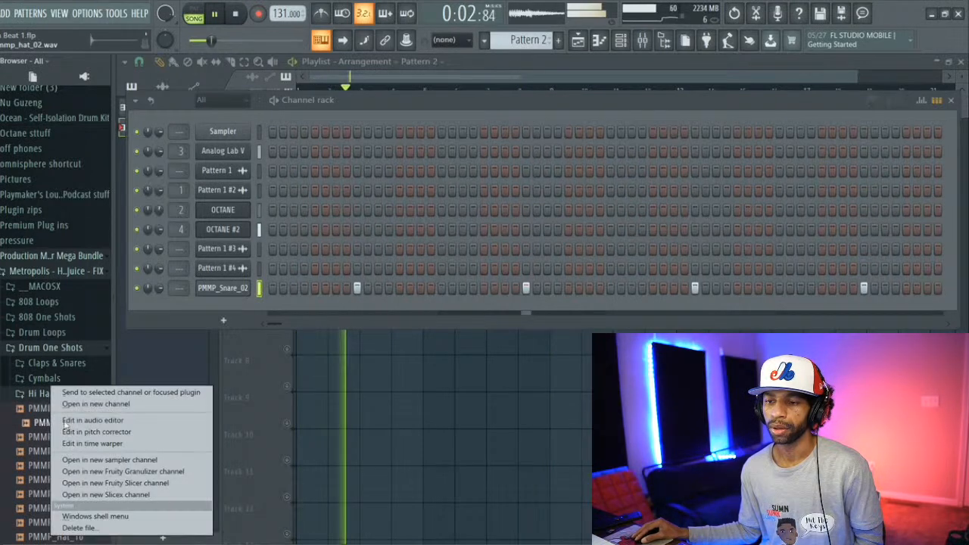
{"action": "left_click", "coordinate": [84, 401]}
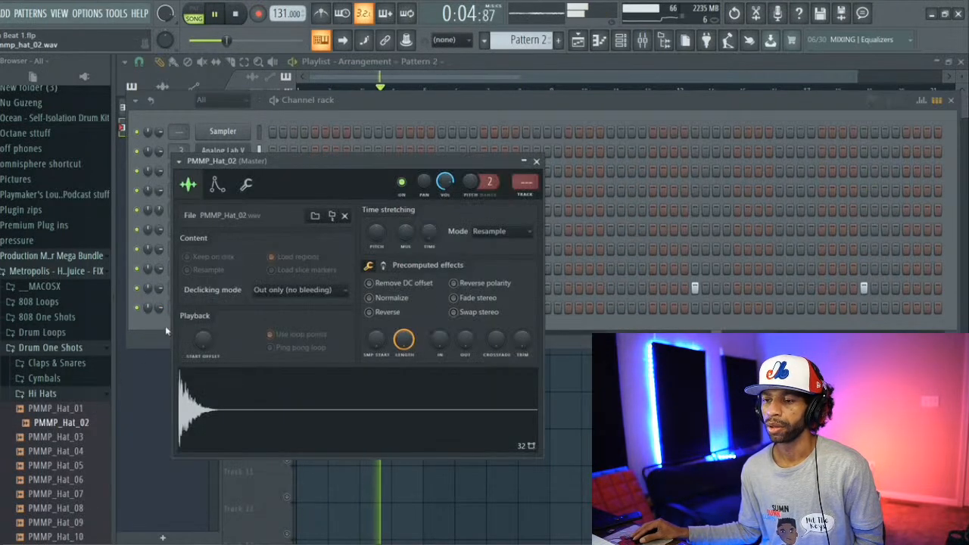
Step: Fill the PMMP_Hat_02 channel on every 2 steps and lower the velocity of every second hit
{"action": "left_click", "coordinate": [163, 322]}
{"action": "right_click", "coordinate": [223, 312]}
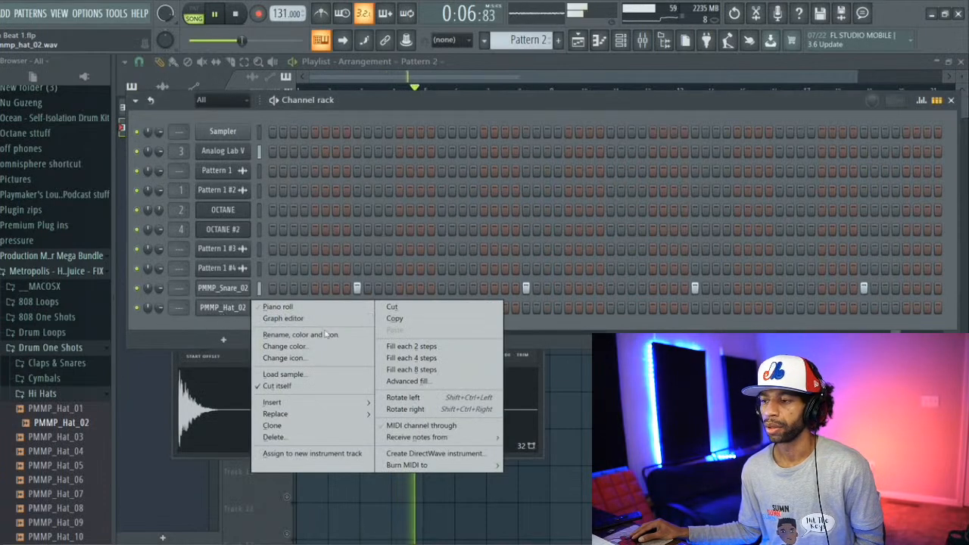
{"action": "left_click", "coordinate": [392, 348]}
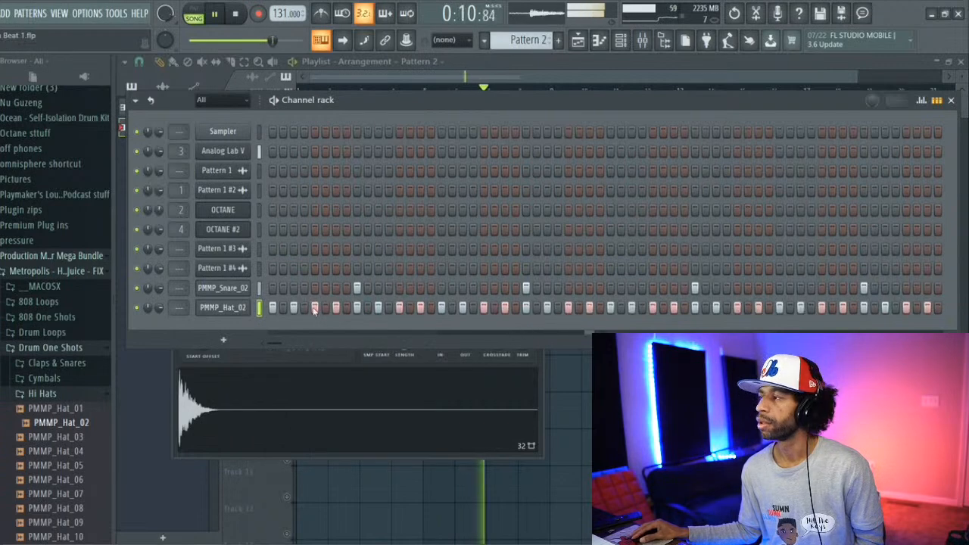
{"action": "left_click", "coordinate": [920, 102]}
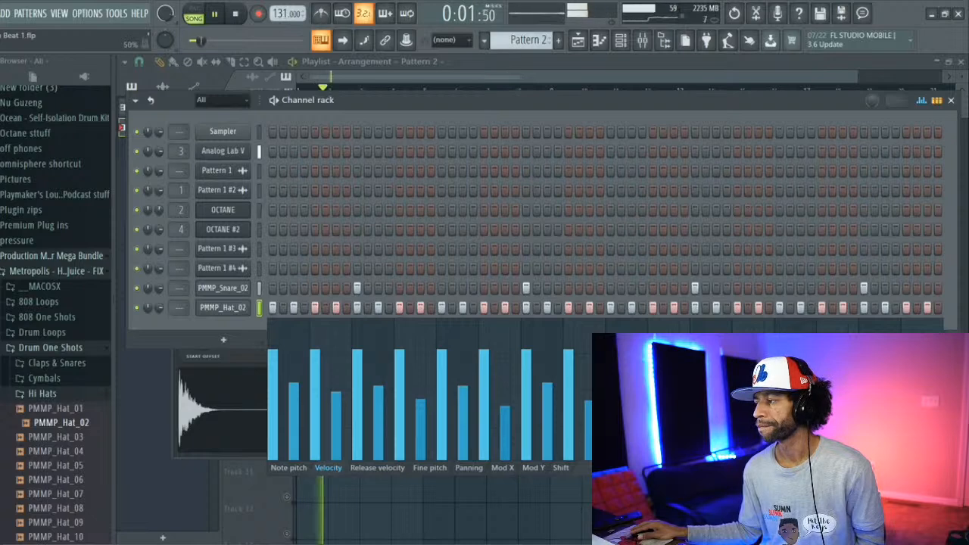
Step: In the PMMP_Hat_02 piano roll, lengthen the fourth hit of bar 1 and split it into a fast roll with the arpeggiator
{"action": "right_click", "coordinate": [251, 302]}
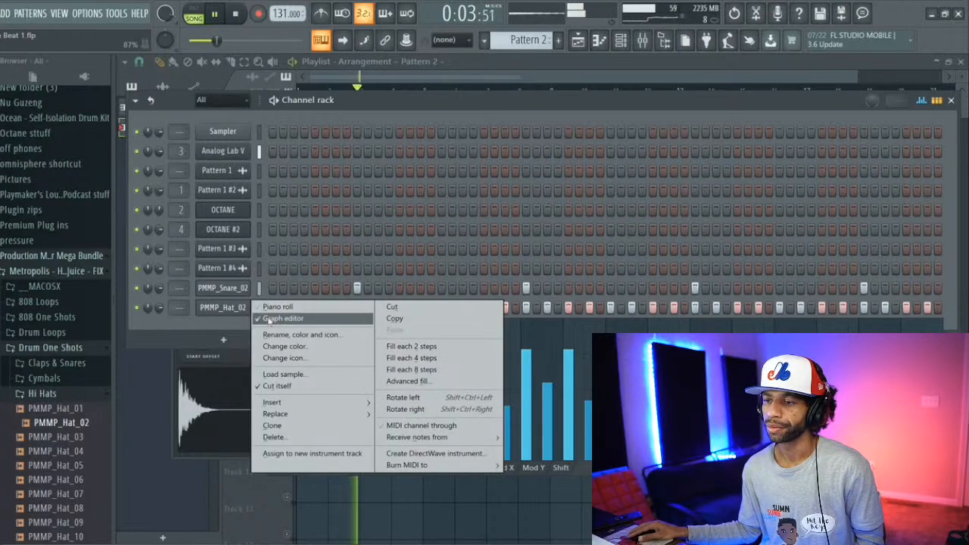
{"action": "left_click", "coordinate": [280, 306]}
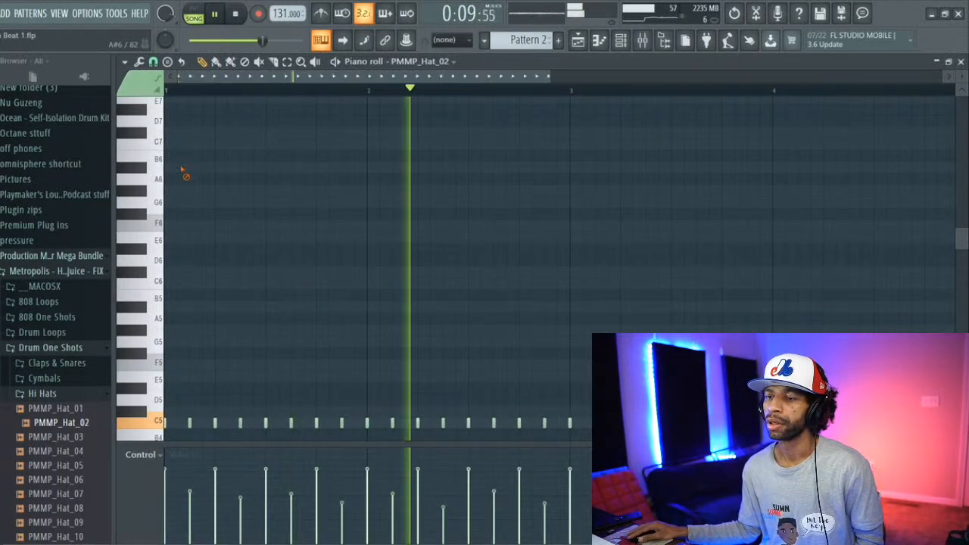
{"action": "scroll", "coordinate": [212, 231], "scroll_direction": "down", "scroll_amount": 3}
{"action": "key", "text": "space"}
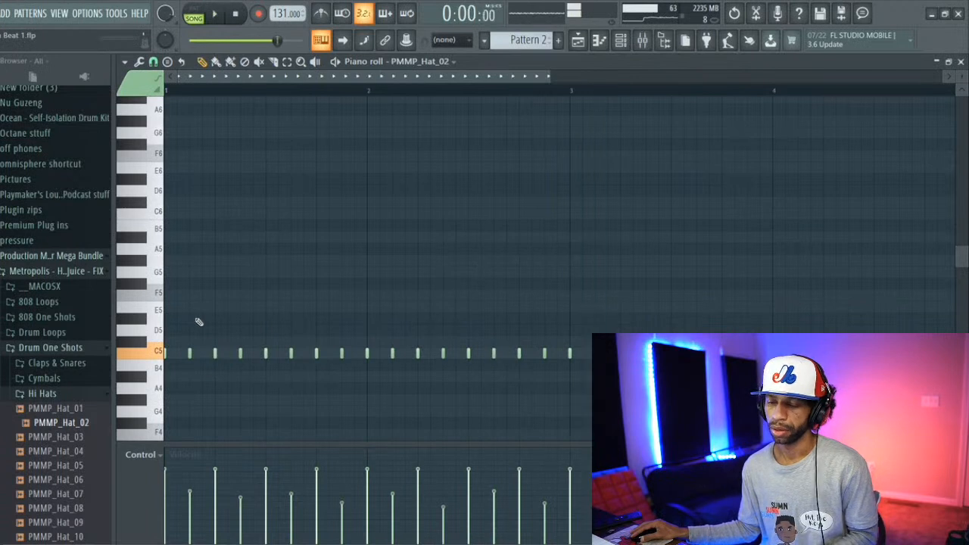
{"action": "key", "text": "space"}
{"action": "key", "text": "space"}
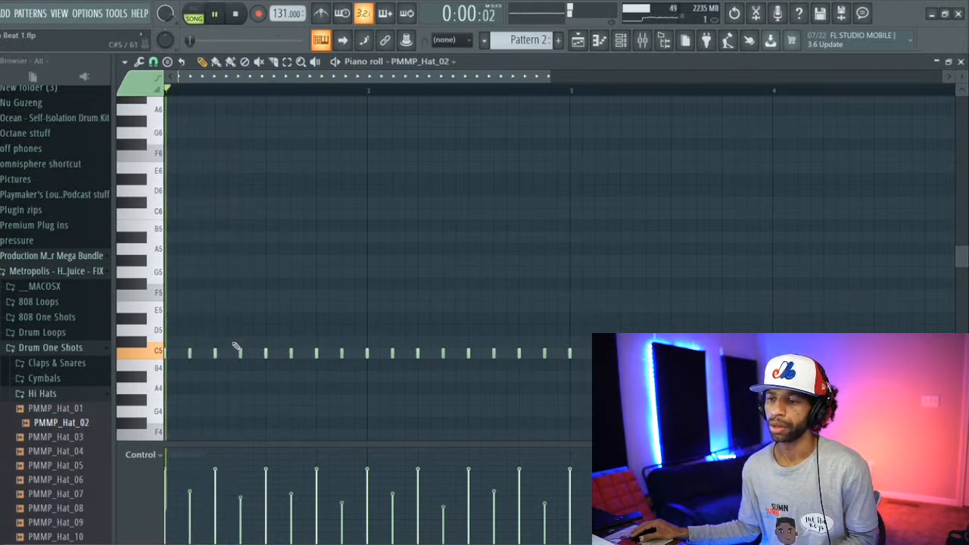
{"action": "key", "text": "space"}
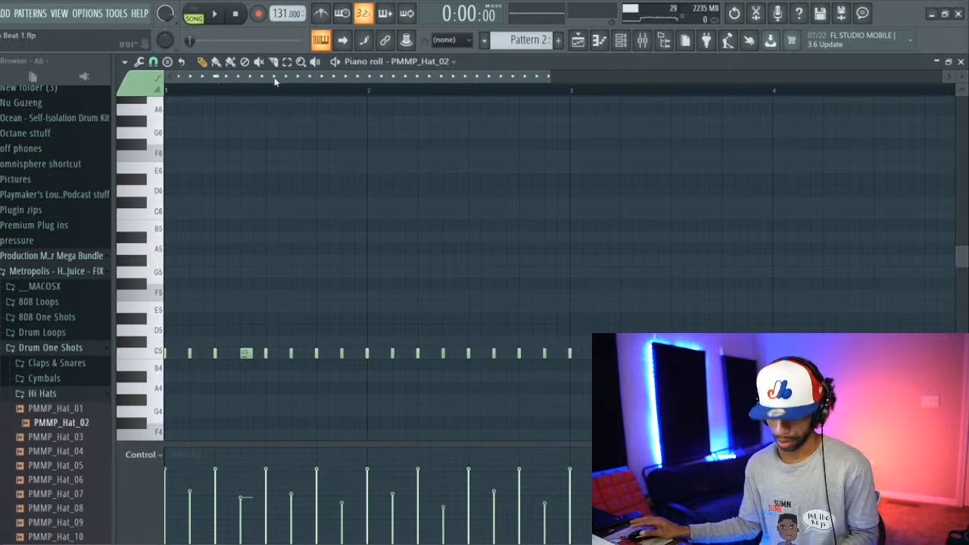
{"action": "key", "text": "ctrl+k"}
{"action": "key", "text": "space"}
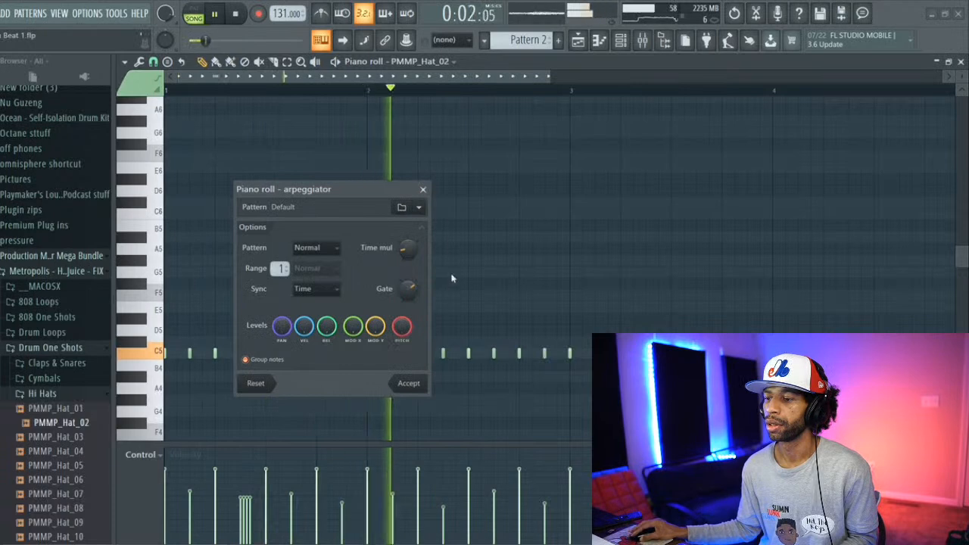
{"action": "left_click", "coordinate": [414, 389]}
{"action": "key", "text": "space"}
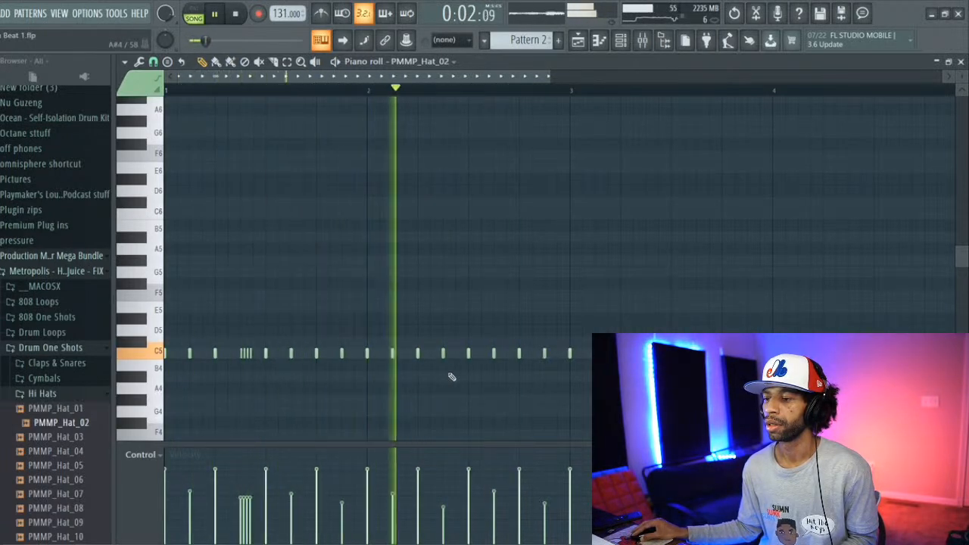
Step: Lengthen the hi-hat note on beat 4 of bar 2 and split it into a roll with the arpeggiator
{"action": "key", "text": "space"}
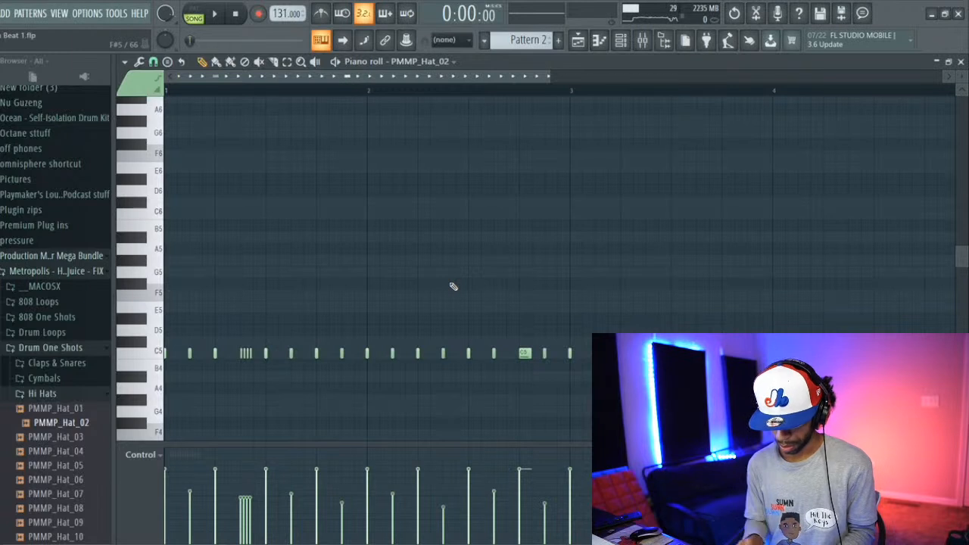
{"action": "key", "text": "alt+a"}
{"action": "key", "text": "space"}
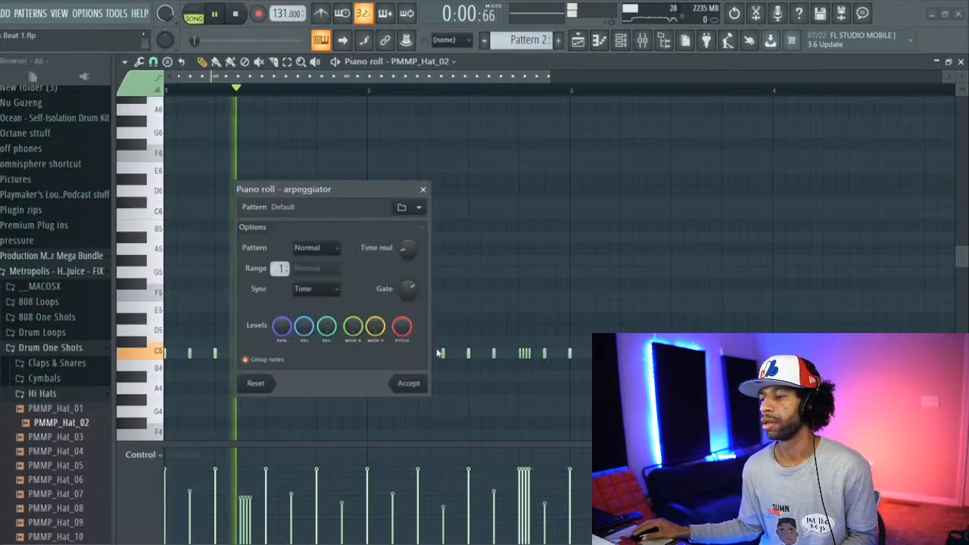
{"action": "left_click", "coordinate": [406, 383]}
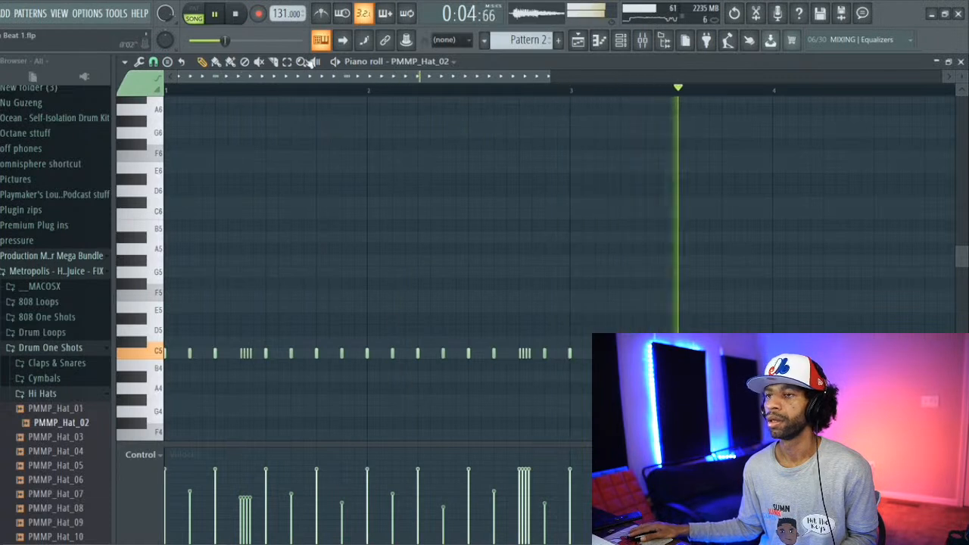
Step: Add extra hi-hat hits between the existing ones near the ends of bars 2 and 3, replaying the song
{"action": "left_click", "coordinate": [557, 354]}
{"action": "scroll", "coordinate": [471, 81], "scroll_direction": "right", "scroll_amount": 3}
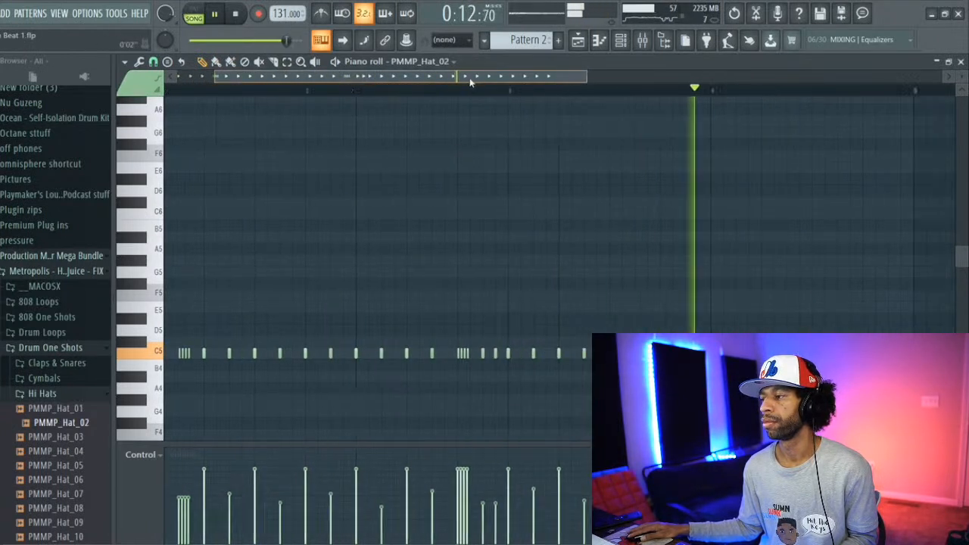
{"action": "key", "text": "space"}
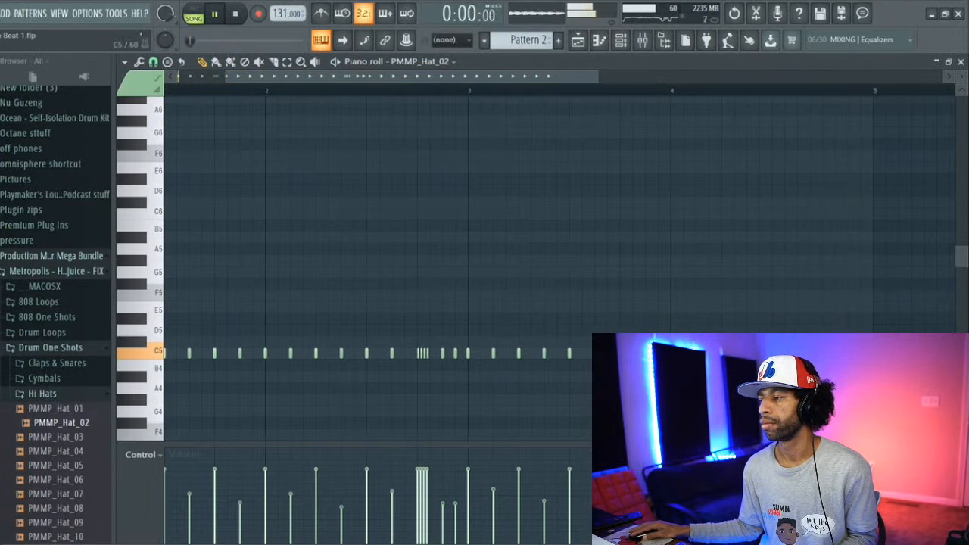
{"action": "key", "text": "space"}
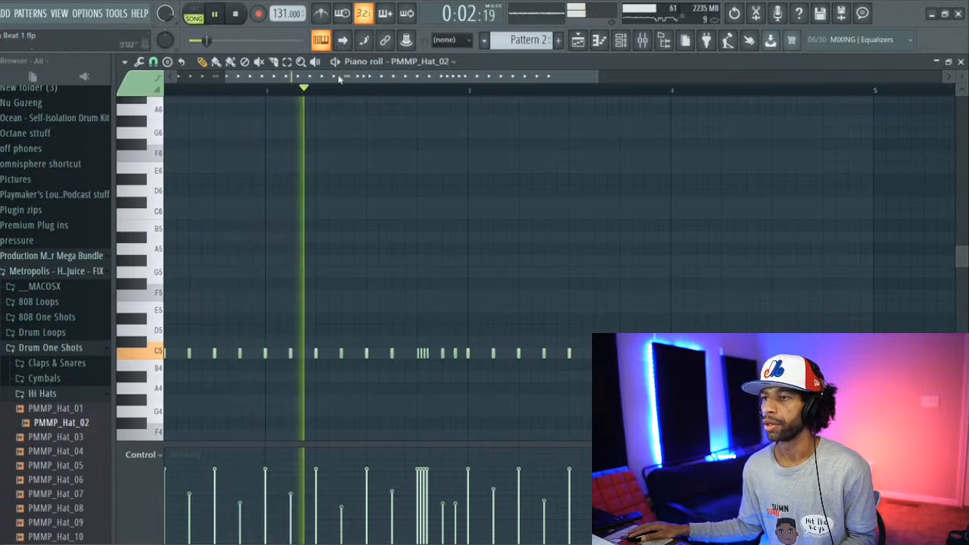
Step: Split the hi-hat note near the end of bar 4 into a fast roll with the arpeggiator and raise the roll to E5
{"action": "left_click_drag", "start_coordinate": [342, 77], "coordinate": [446, 113]}
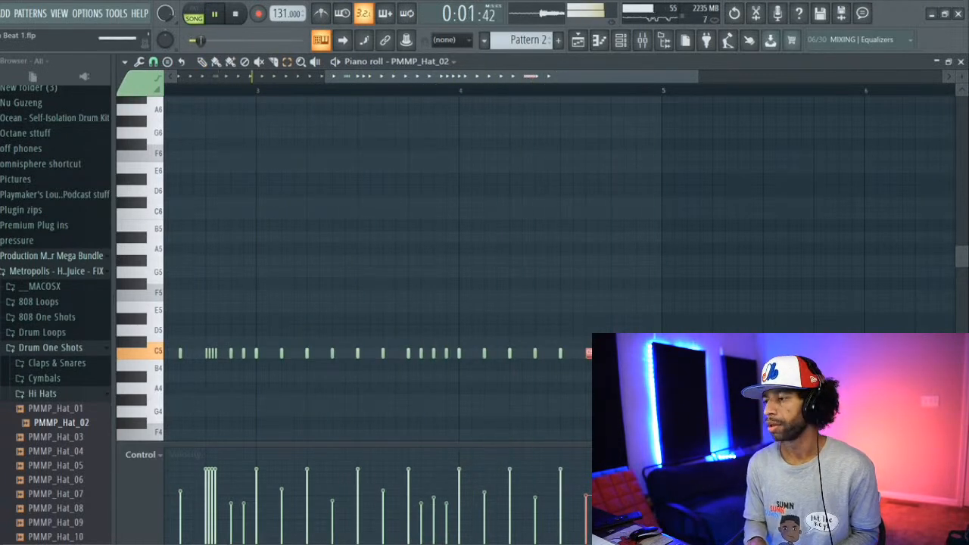
{"action": "key", "text": "alt+a"}
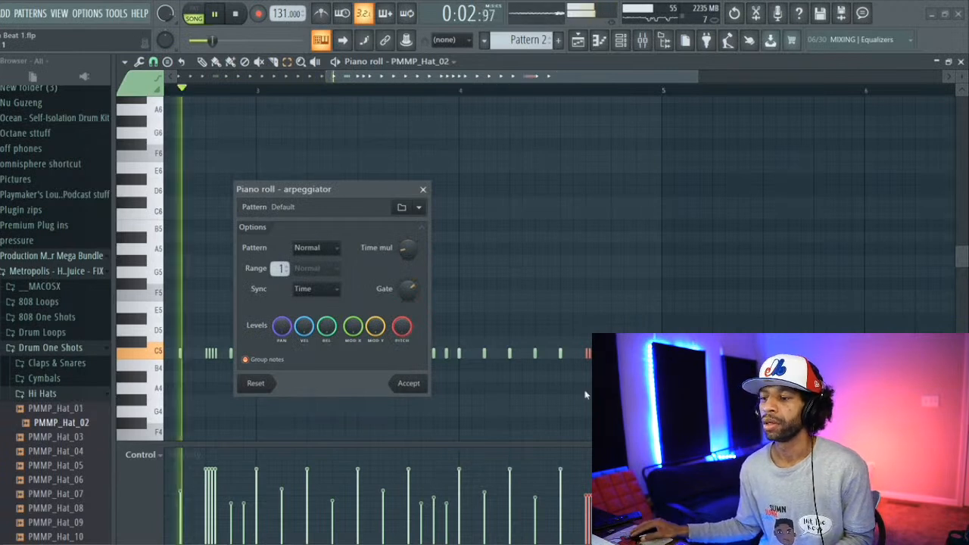
{"action": "left_click", "coordinate": [417, 385]}
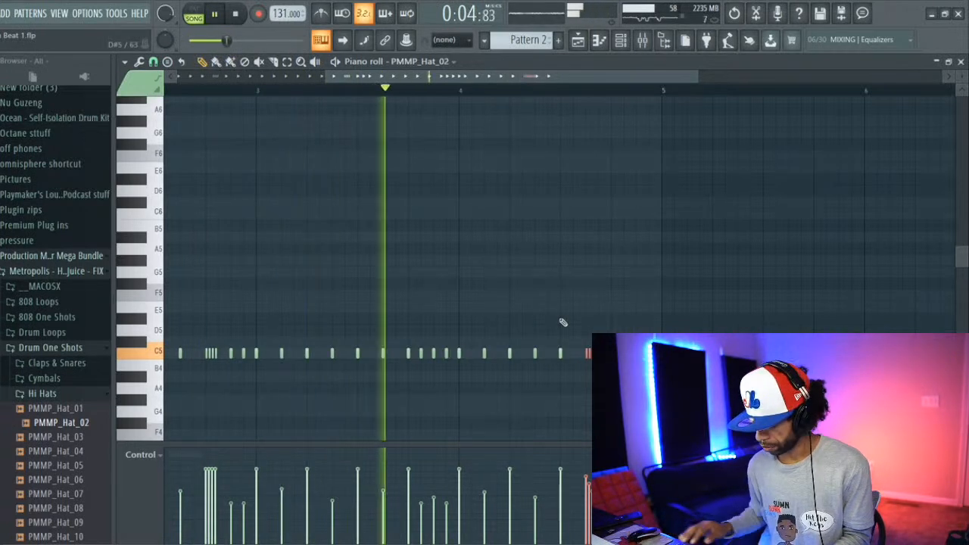
{"action": "key", "text": "shift+Up"}
{"action": "key", "text": "shift+Up"}
{"action": "key", "text": "shift+Up"}
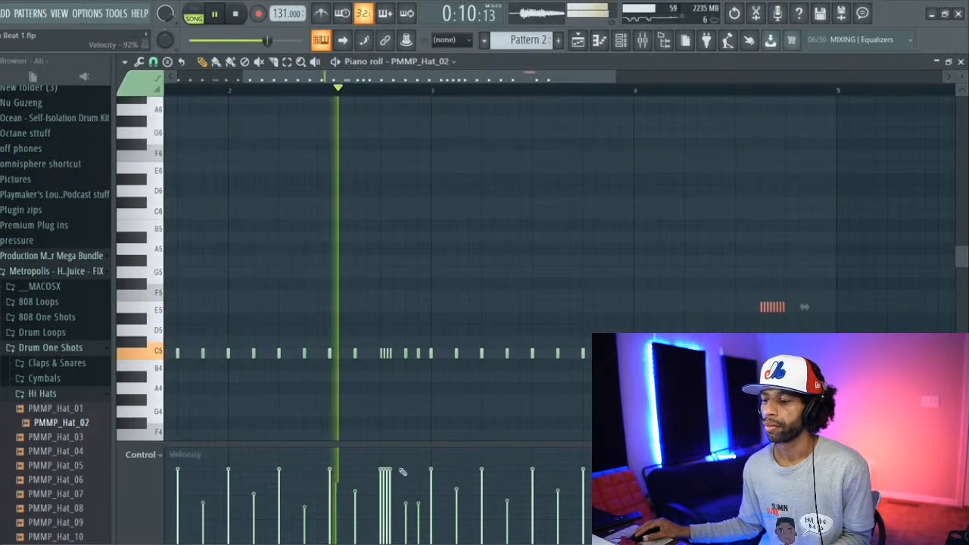
Step: Slope the velocities of the hi-hat rolls in bars 2 and 1 downward from first to last hit, replaying the song
{"action": "key", "text": "space"}
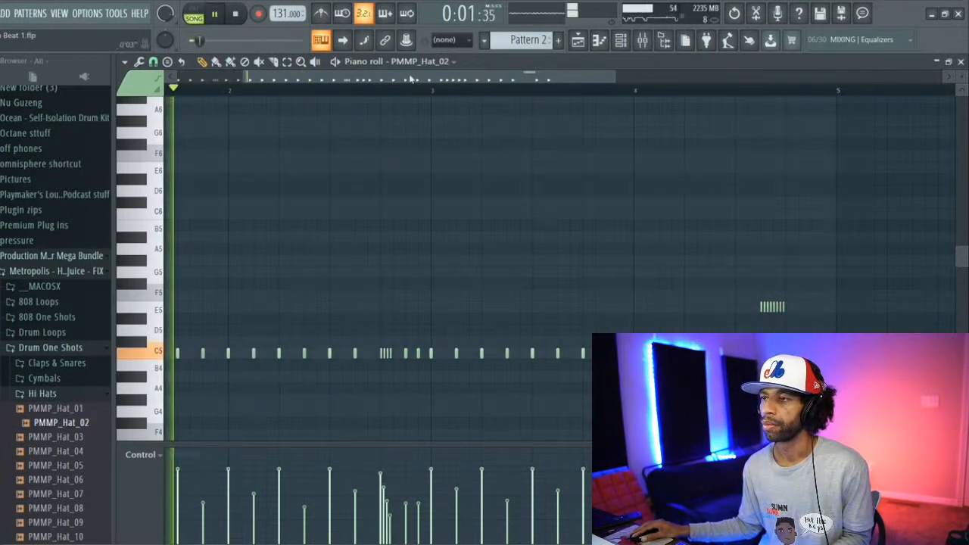
{"action": "left_click_drag", "start_coordinate": [409, 79], "coordinate": [351, 82]}
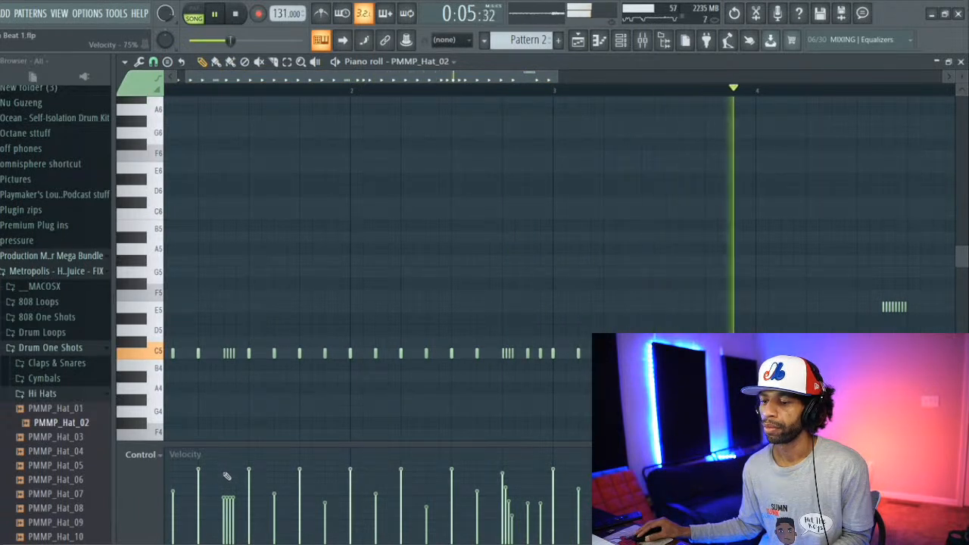
{"action": "left_click_drag", "start_coordinate": [224, 473], "coordinate": [240, 535]}
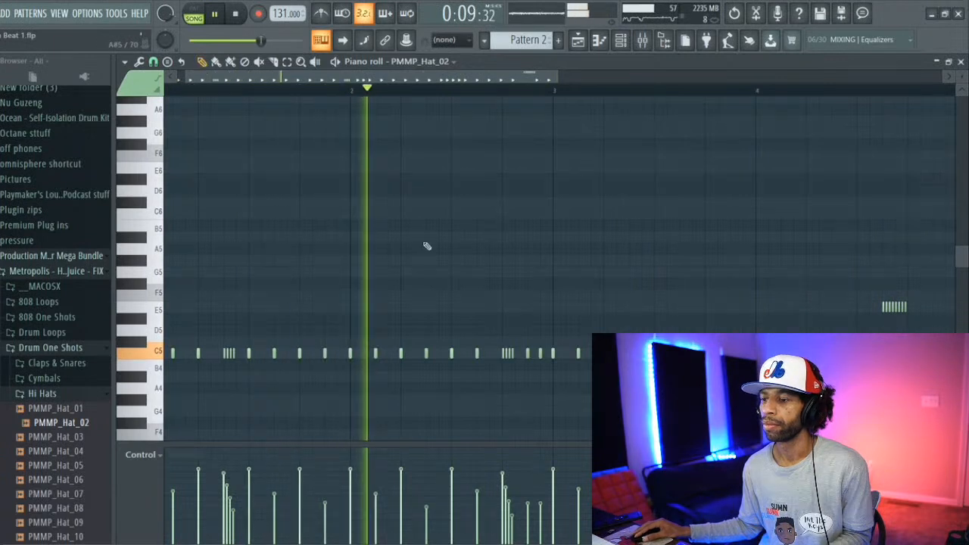
{"action": "key", "text": "space"}
{"action": "key", "text": "space"}
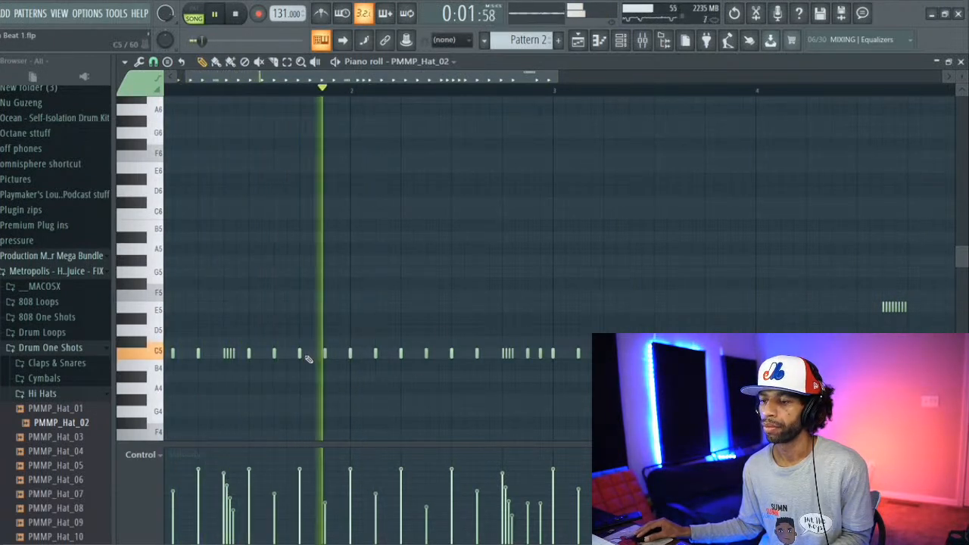
Step: Add three G#4 hi-hat hits near the end of bar 1 and one in bar 2, checking them in playback
{"action": "key", "text": "space"}
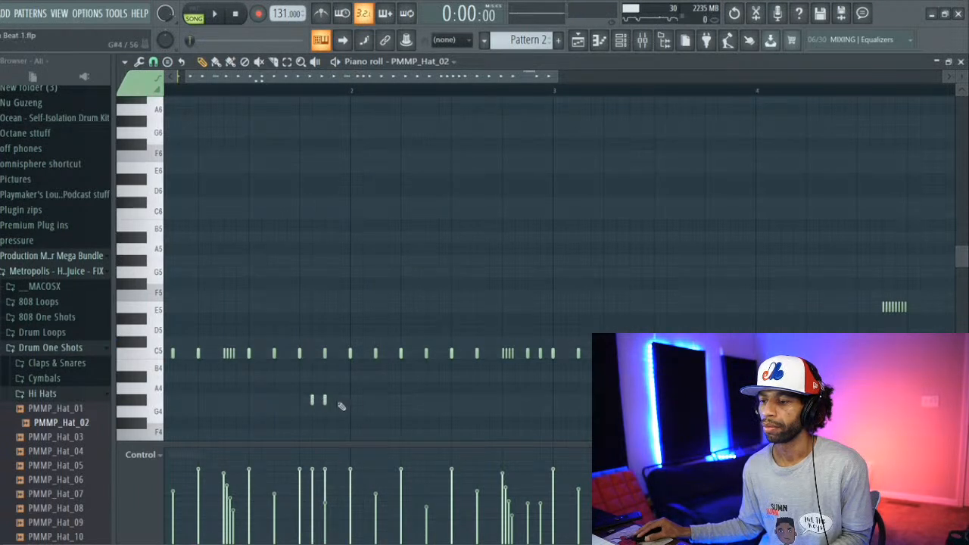
{"action": "key", "text": "space"}
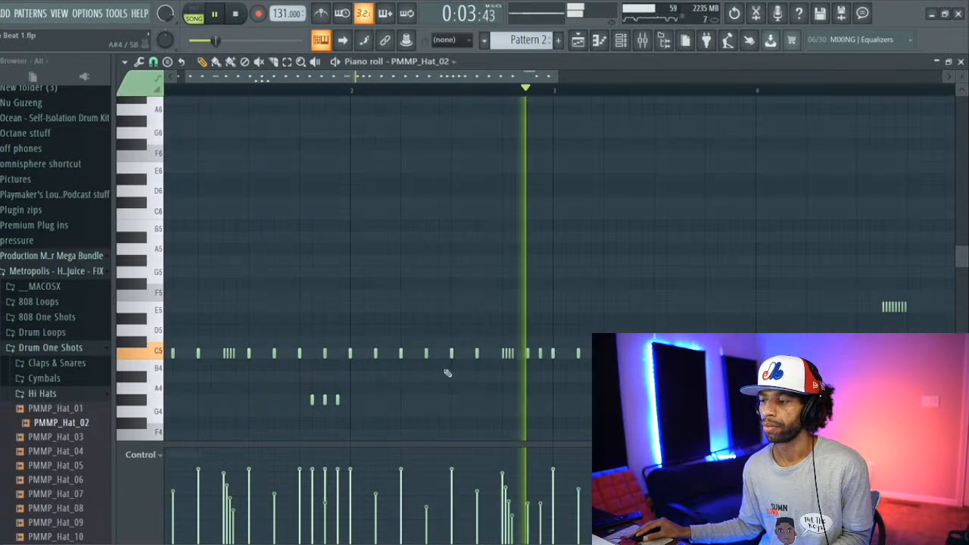
{"action": "key", "text": "space"}
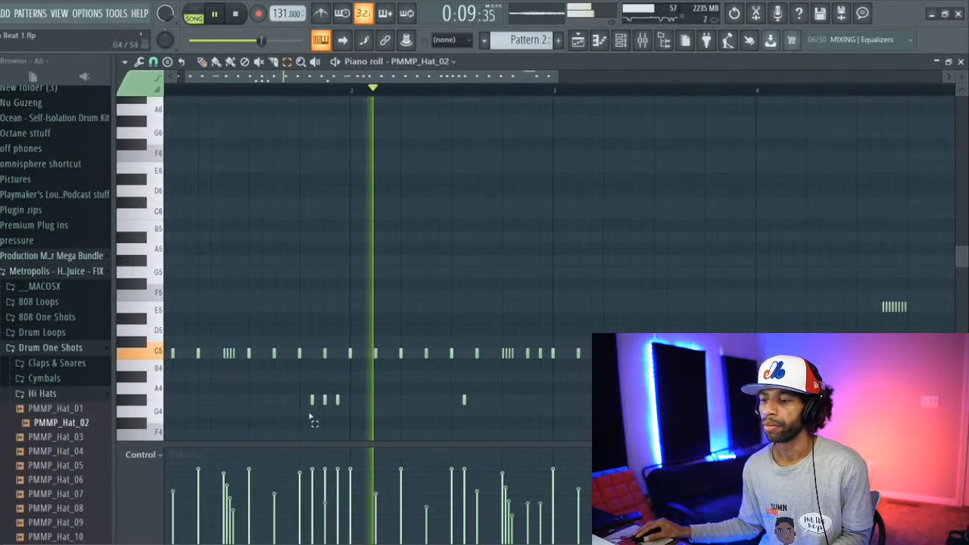
Step: Lower the velocity of the three G#4 hits in bar 1 to about 38% and soften the one in bar 2, stopping playback
{"action": "left_click_drag", "start_coordinate": [305, 406], "coordinate": [364, 412]}
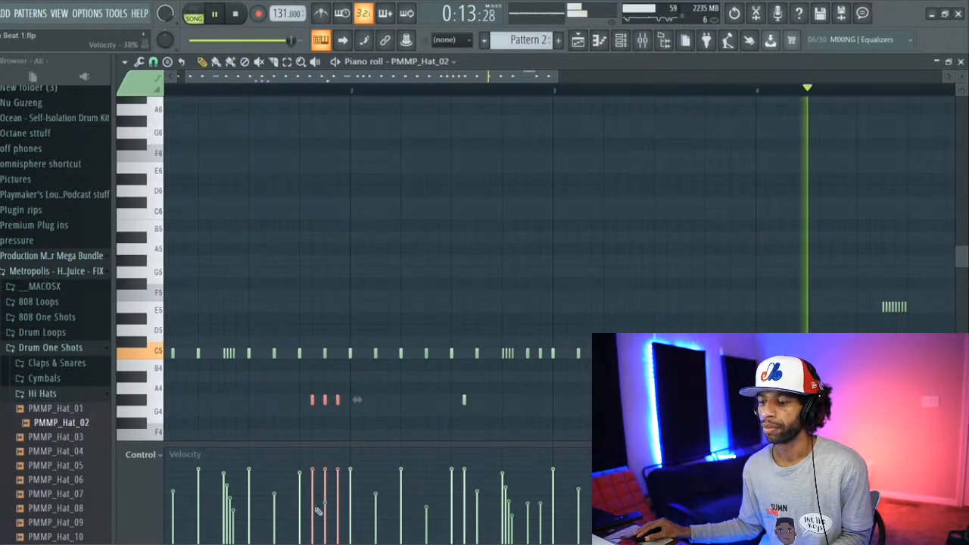
{"action": "left_click_drag", "start_coordinate": [310, 506], "coordinate": [326, 509]}
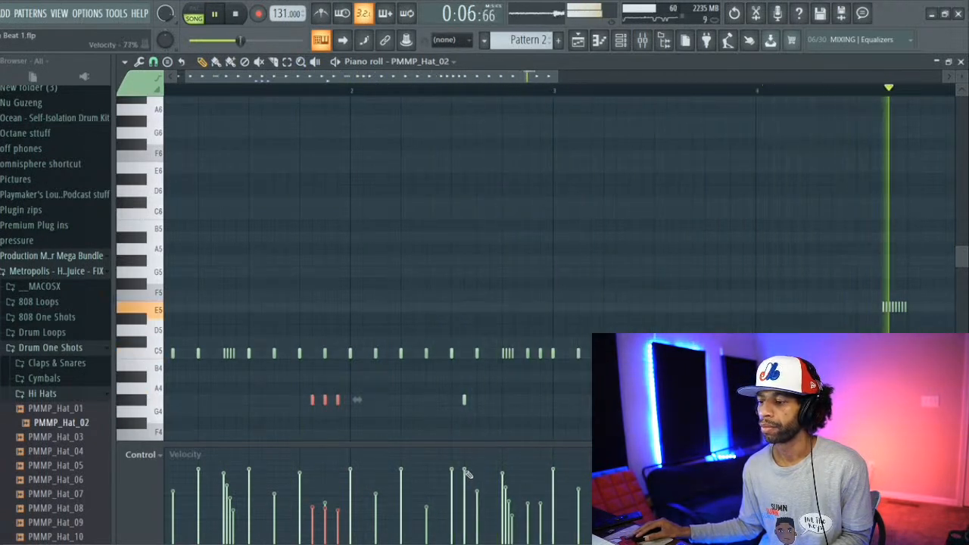
{"action": "left_click", "coordinate": [476, 412]}
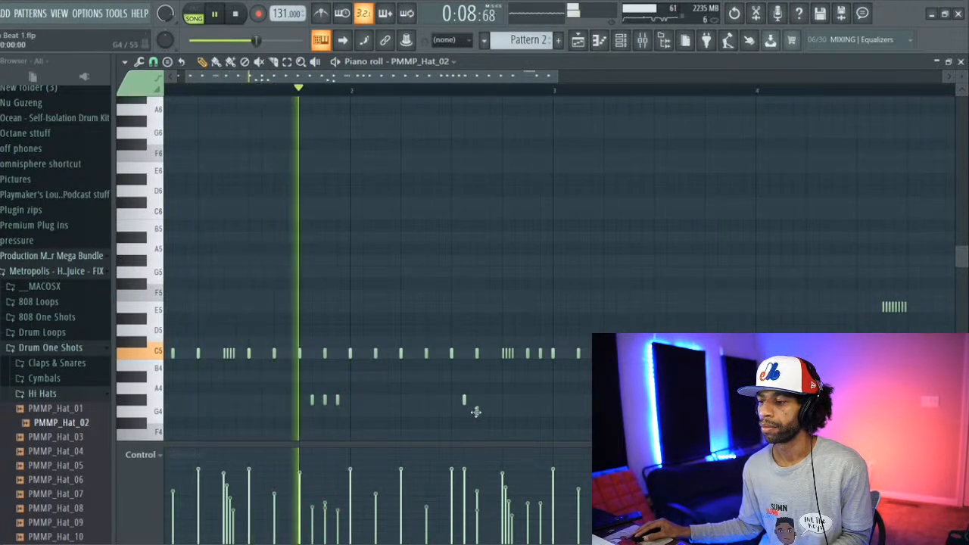
{"action": "right_click", "coordinate": [476, 411]}
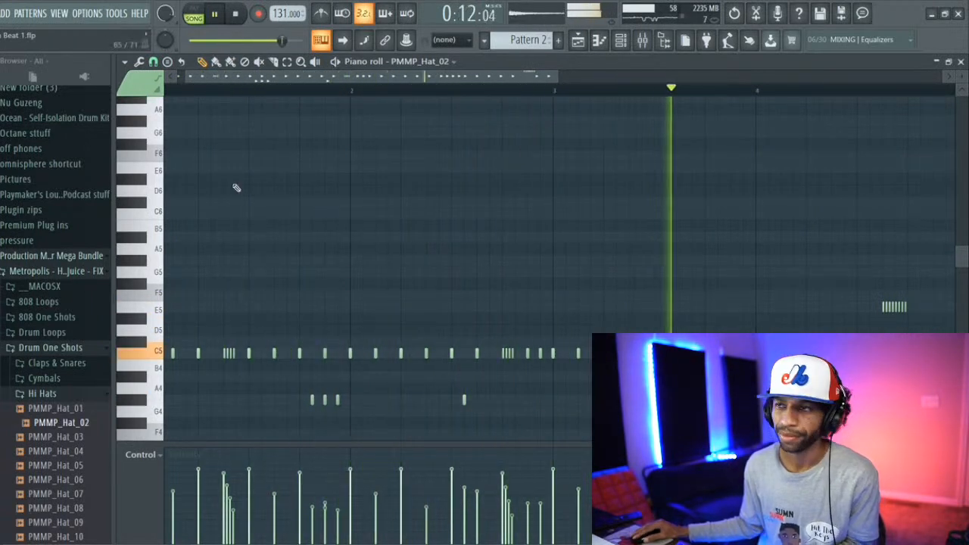
{"action": "left_click", "coordinate": [237, 13]}
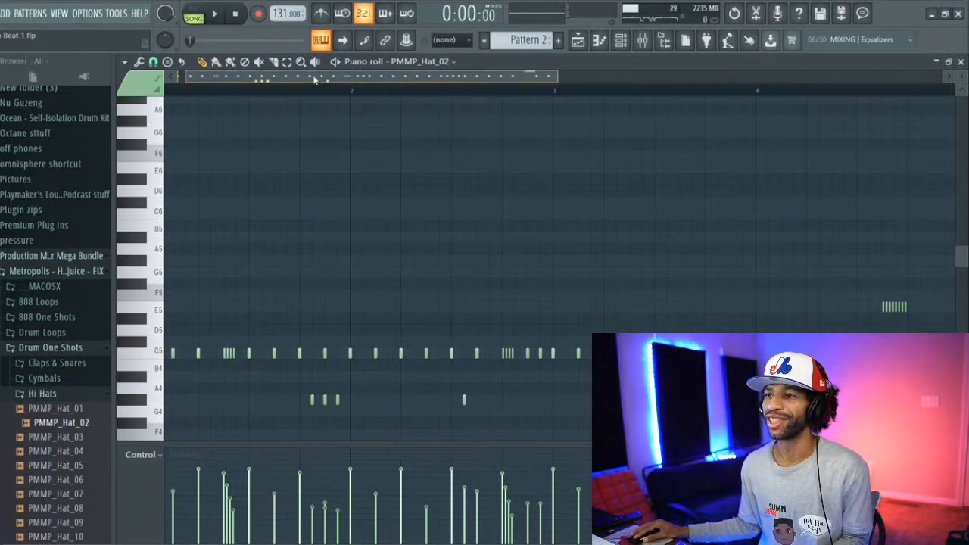
{"action": "left_click_drag", "start_coordinate": [314, 79], "coordinate": [275, 70]}
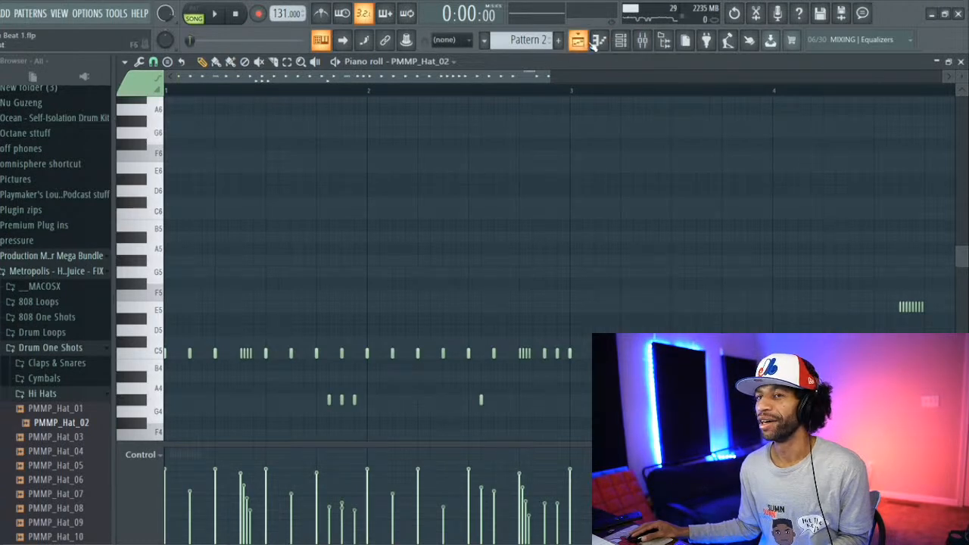
Step: Add another OCTANE instance for the 808 and load its 808 Afterburner preset
{"action": "left_click", "coordinate": [89, 14]}
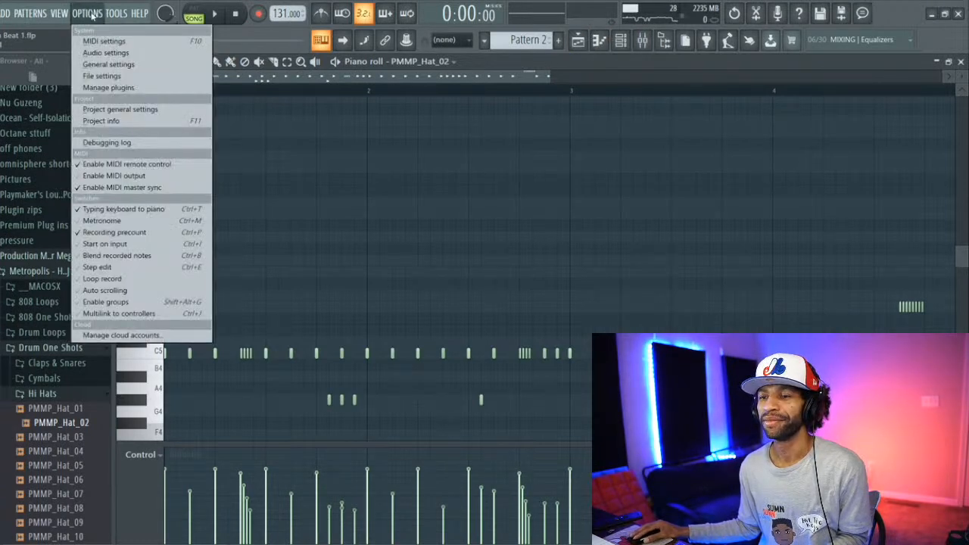
{"action": "mouse_move", "coordinate": [5, 13]}
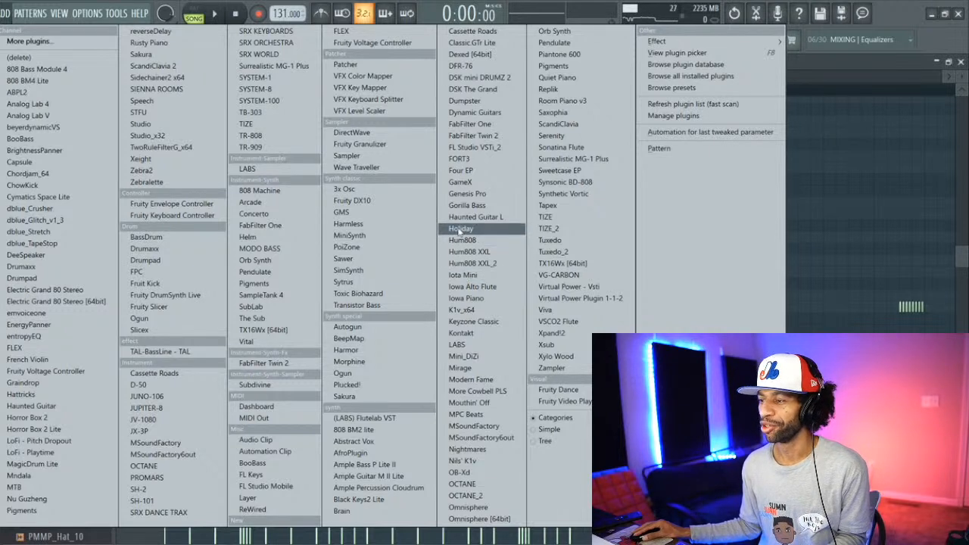
{"action": "left_click", "coordinate": [469, 485]}
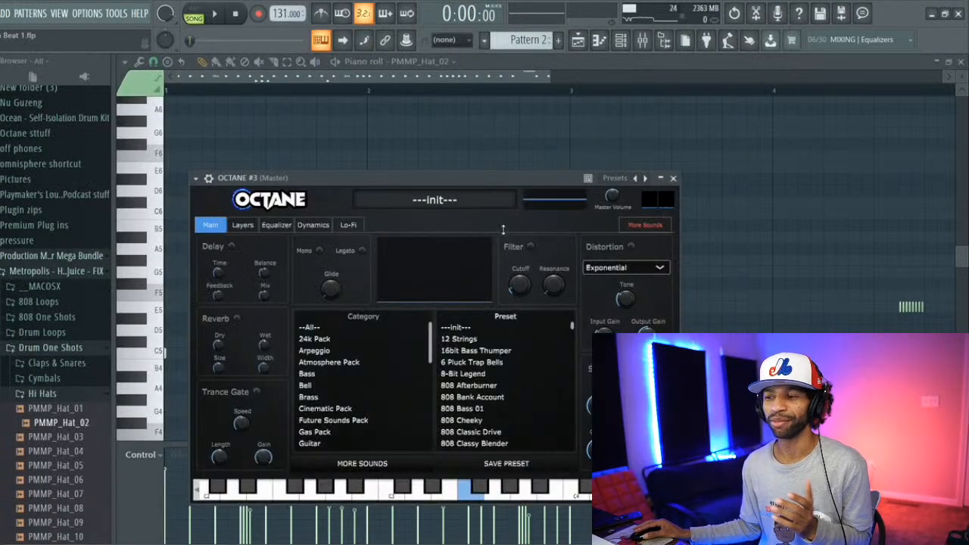
{"action": "left_click", "coordinate": [475, 378]}
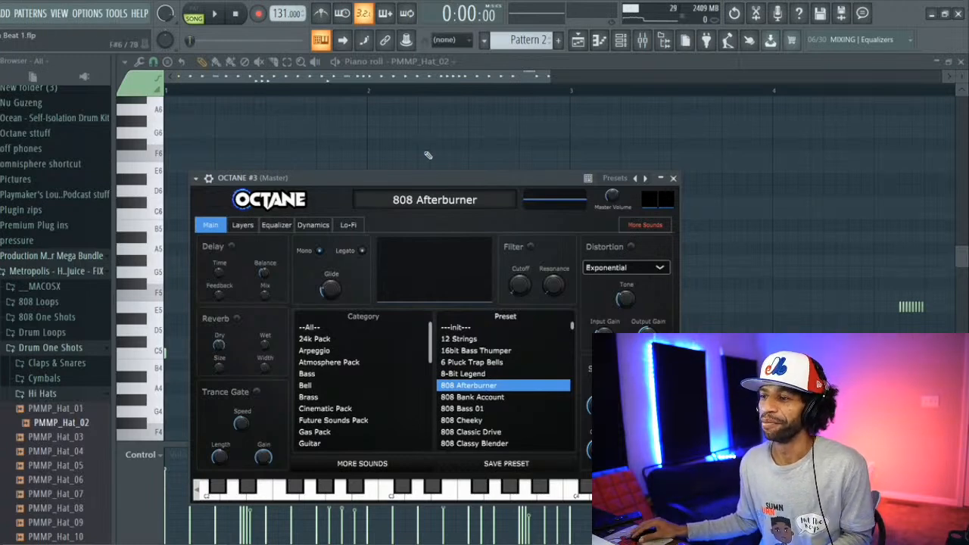
{"action": "left_click_drag", "start_coordinate": [417, 181], "coordinate": [348, 56]}
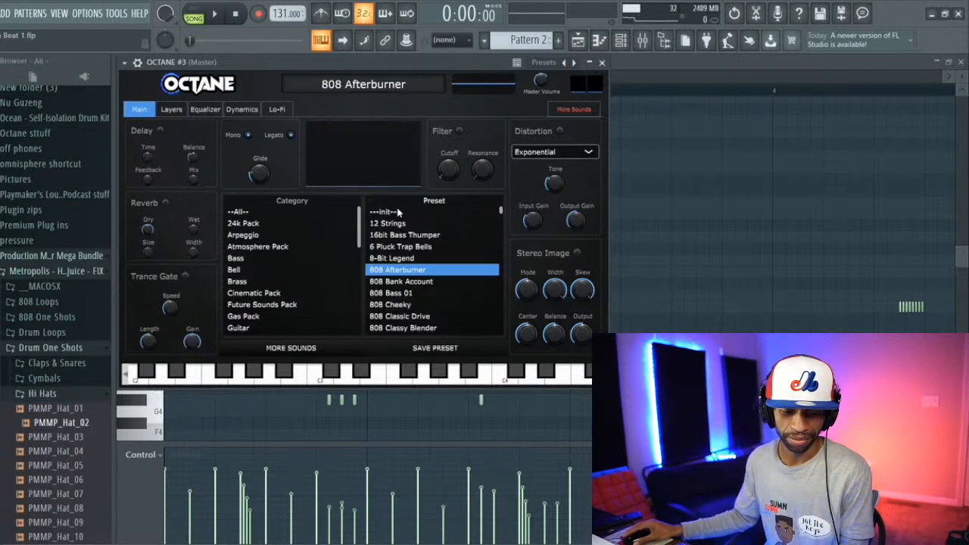
Step: Audition the 808 Bank Account, 808 Bass 01, 808 Glizzy 2.0 and 808 I Like It presets, and load 808 Humble
{"action": "left_click", "coordinate": [406, 281]}
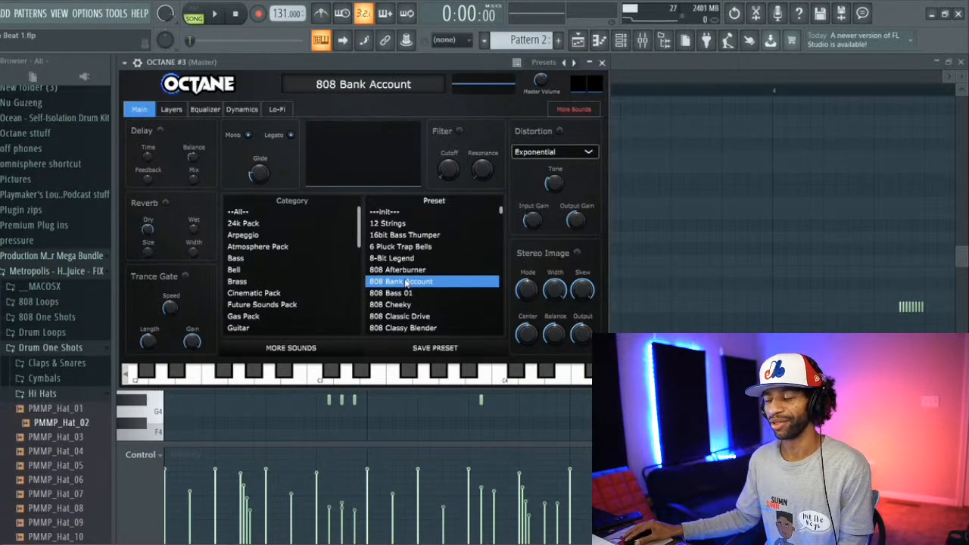
{"action": "left_click", "coordinate": [402, 294]}
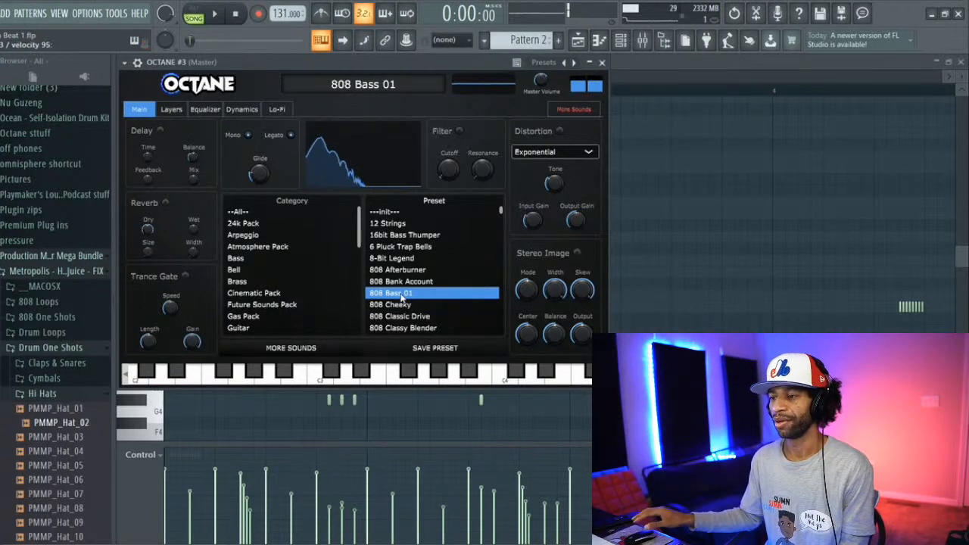
{"action": "scroll", "coordinate": [429, 305], "scroll_direction": "down", "scroll_amount": 4}
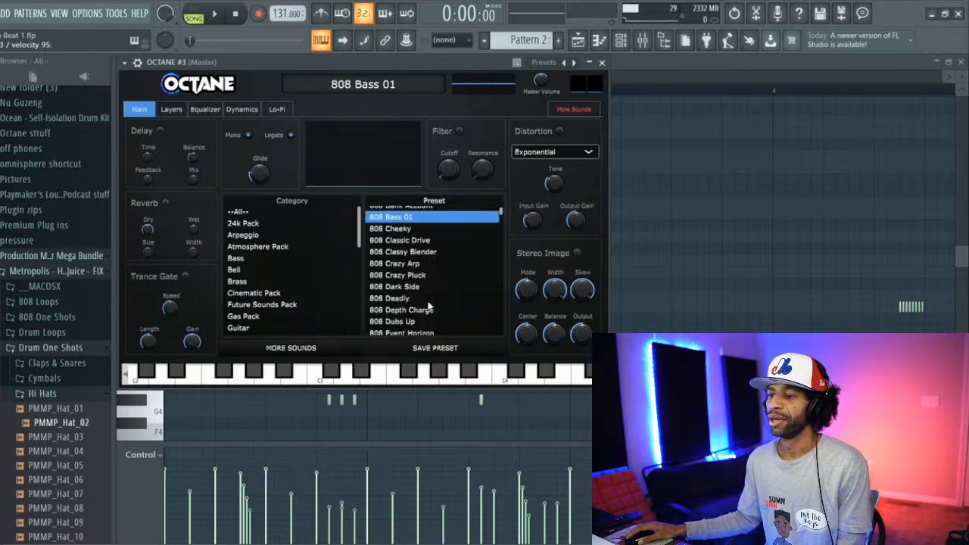
{"action": "scroll", "coordinate": [418, 299], "scroll_direction": "down", "scroll_amount": 5}
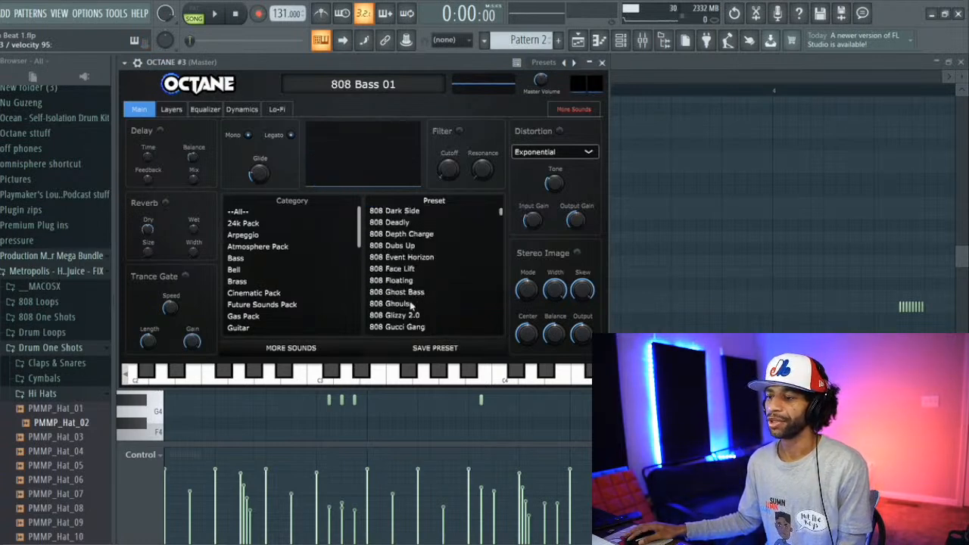
{"action": "left_click", "coordinate": [401, 315]}
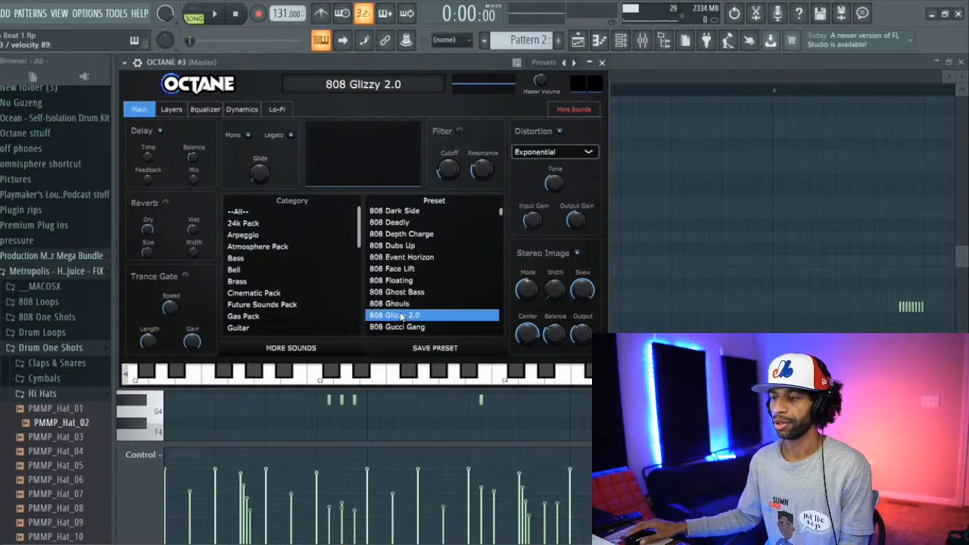
{"action": "scroll", "coordinate": [402, 317], "scroll_direction": "down", "scroll_amount": 2}
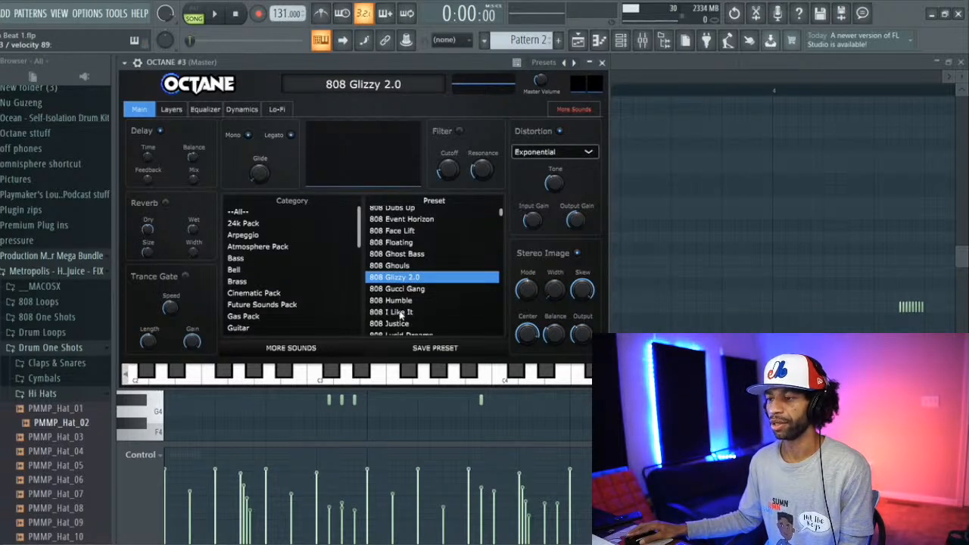
{"action": "left_click", "coordinate": [401, 312]}
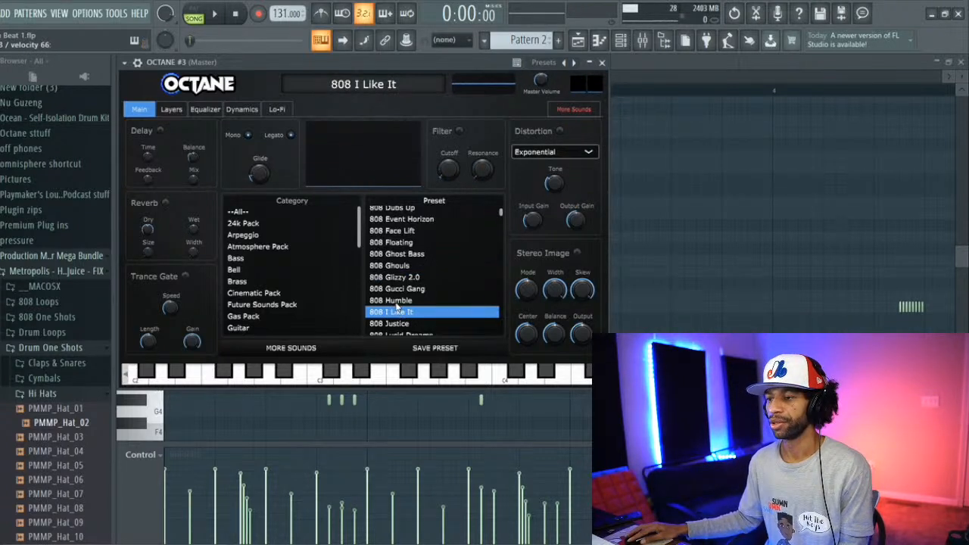
{"action": "left_click", "coordinate": [397, 301]}
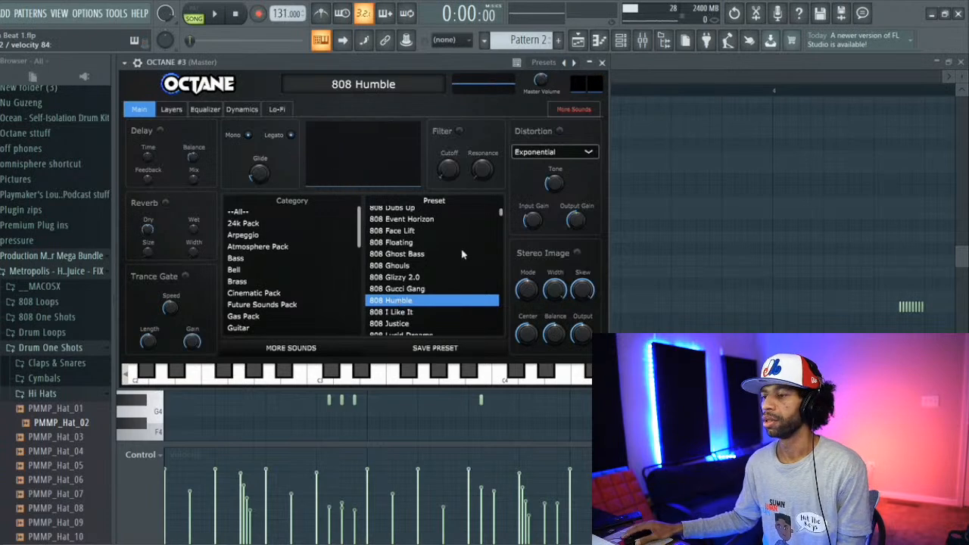
Step: Open the new 808 channel, OCTANE #3, in the piano roll and set the snap to 1/6 beat
{"action": "left_click", "coordinate": [144, 412]}
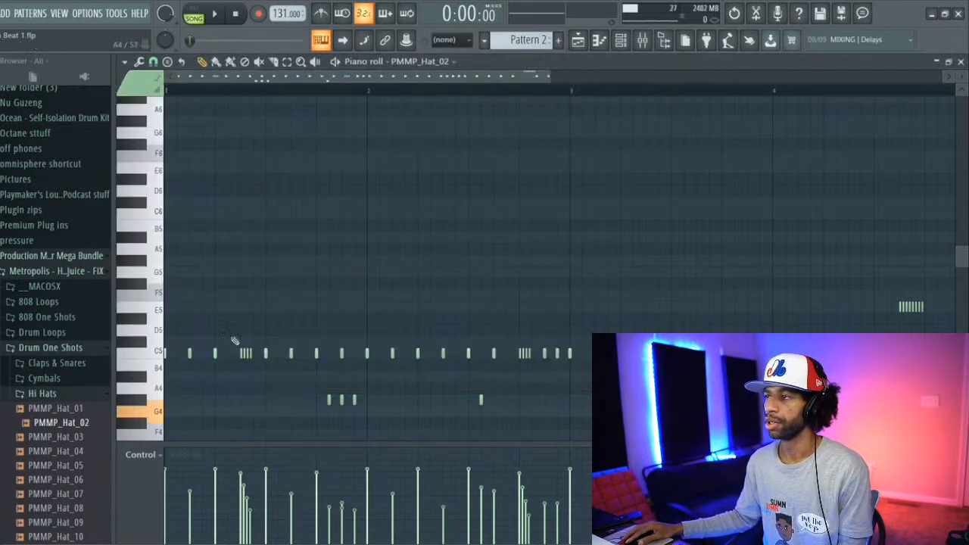
{"action": "left_click", "coordinate": [600, 42]}
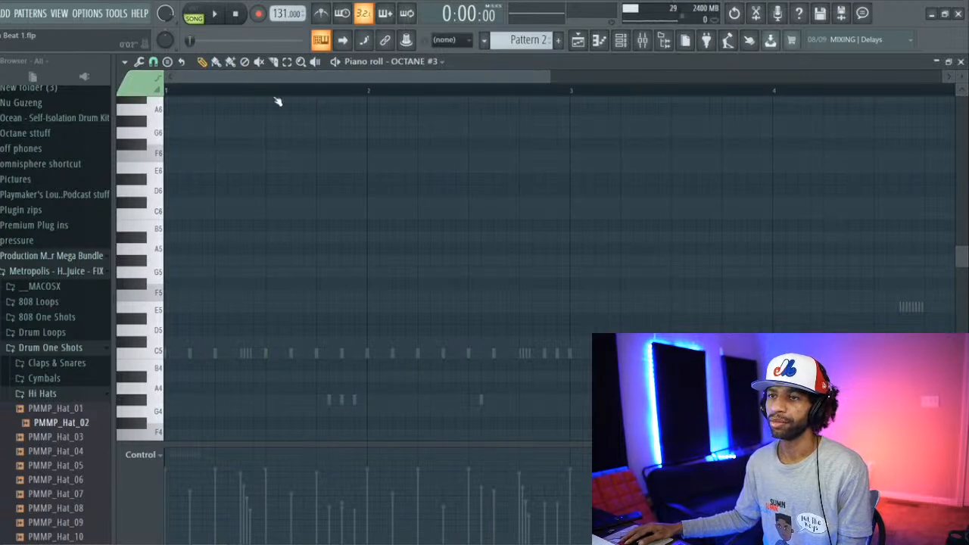
{"action": "left_click", "coordinate": [126, 62]}
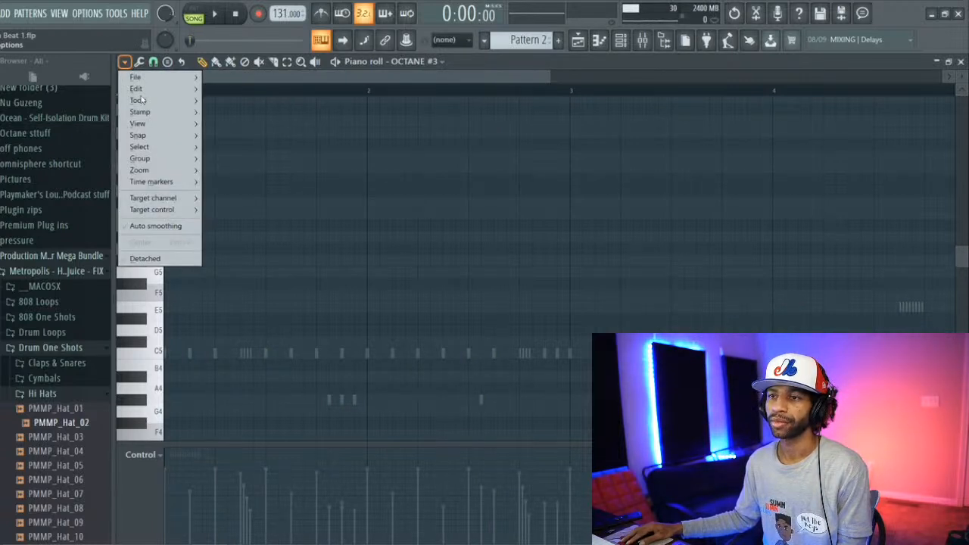
{"action": "mouse_move", "coordinate": [174, 135]}
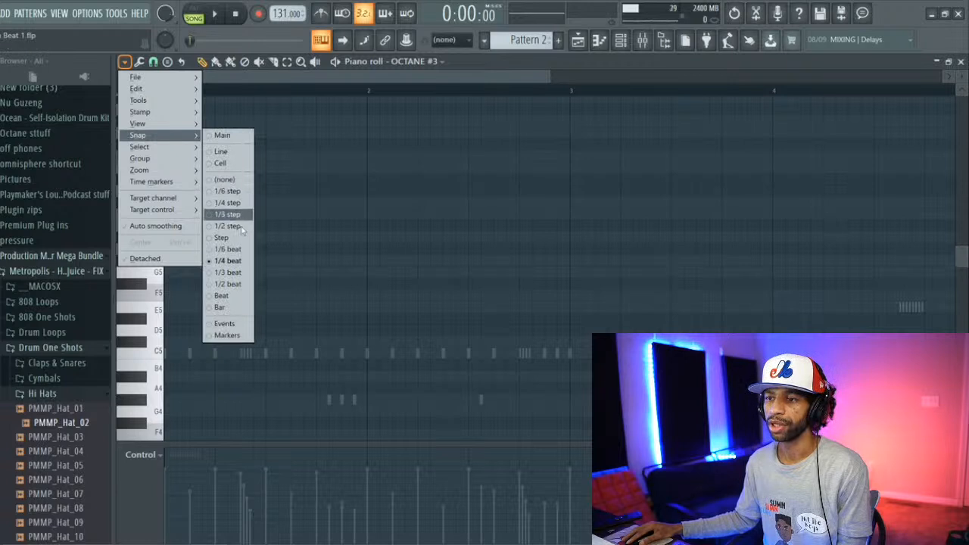
{"action": "left_click", "coordinate": [227, 249]}
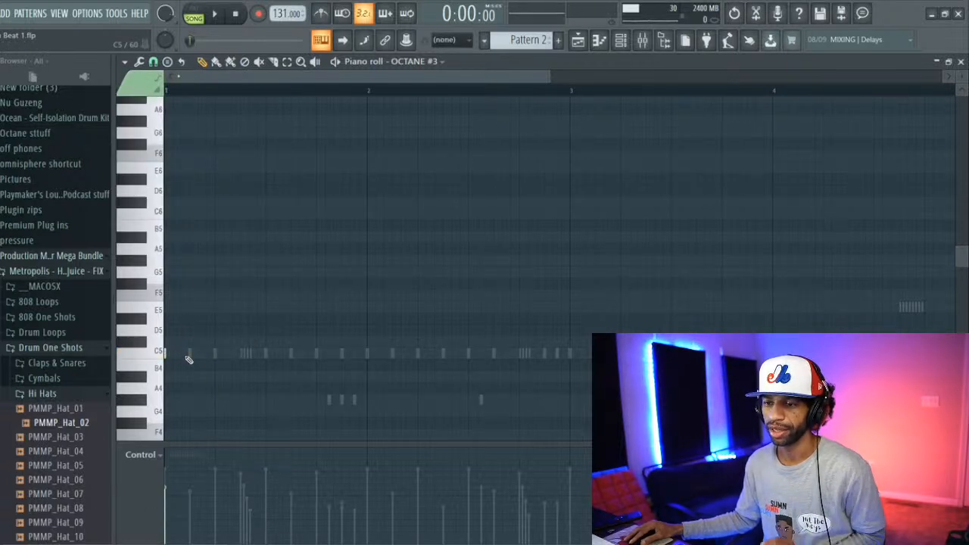
Step: Place three evenly spaced C5 808 notes at the start of bar 1, lengthen them slightly and check them with playback
{"action": "key", "text": "space"}
{"action": "key", "text": "space"}
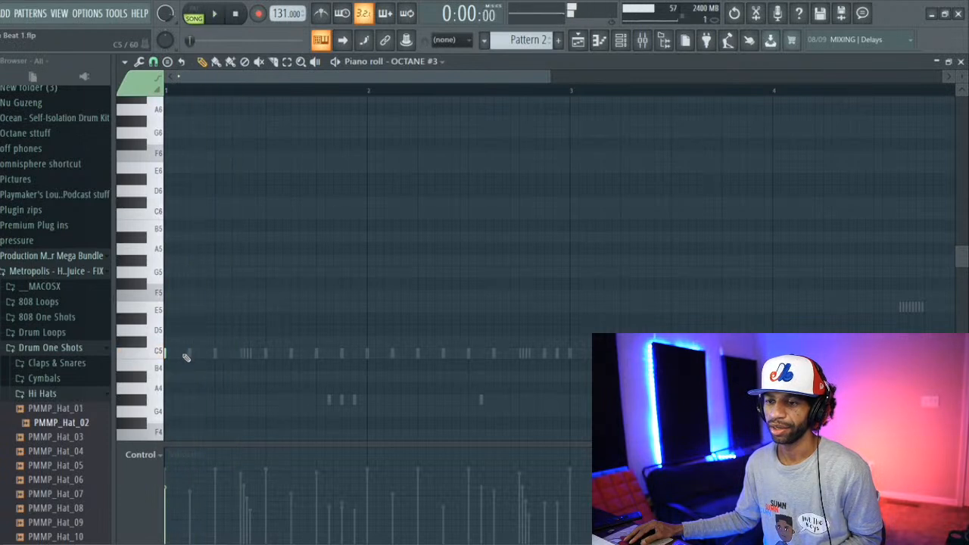
{"action": "left_click", "coordinate": [183, 353]}
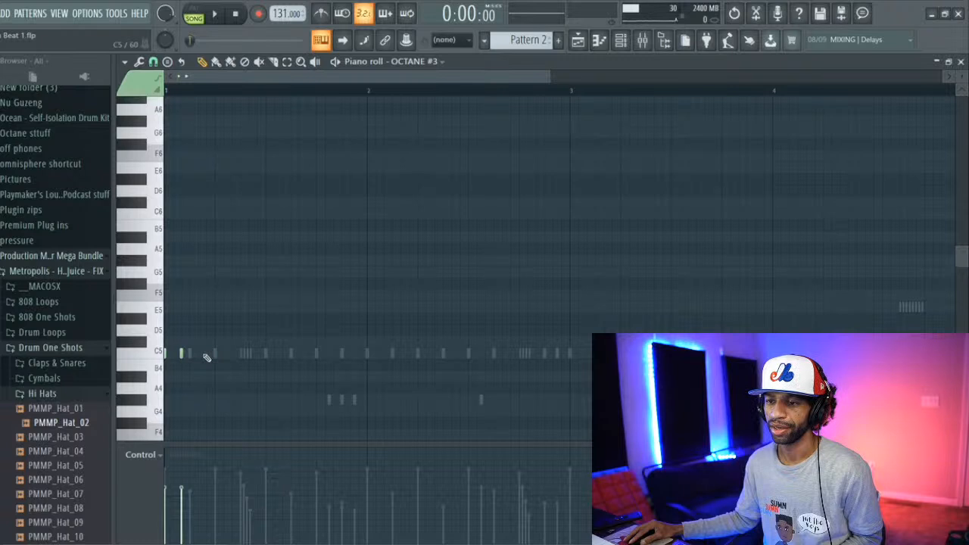
{"action": "left_click", "coordinate": [197, 354]}
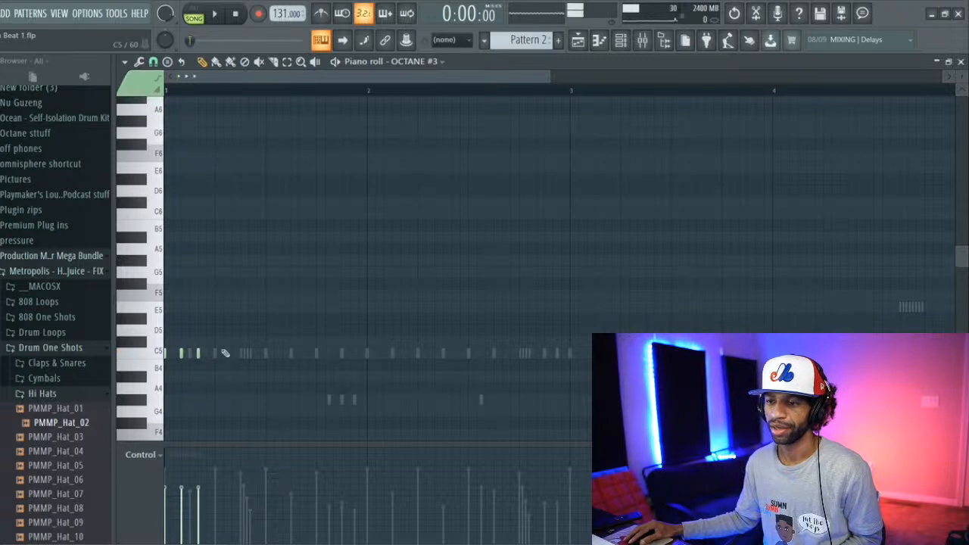
{"action": "key", "text": "space"}
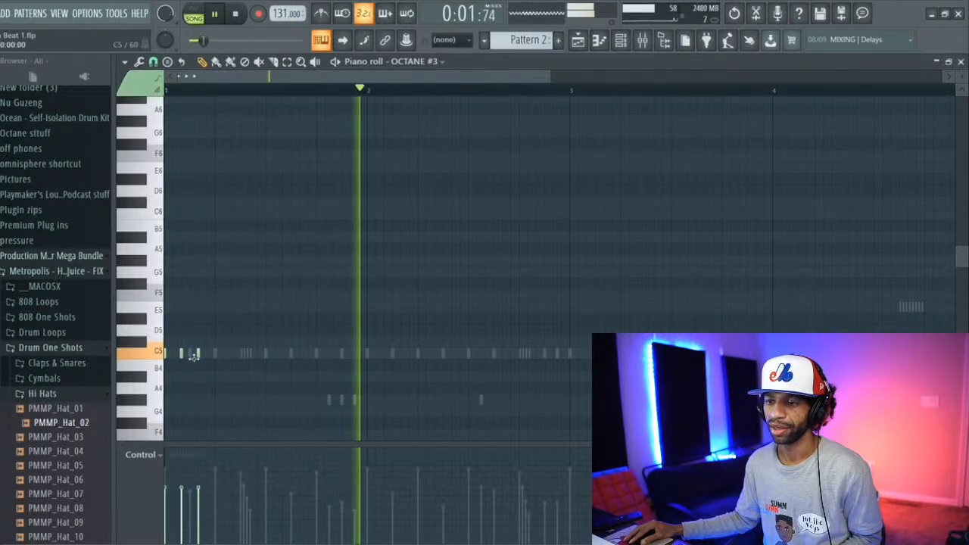
{"action": "key", "text": "space"}
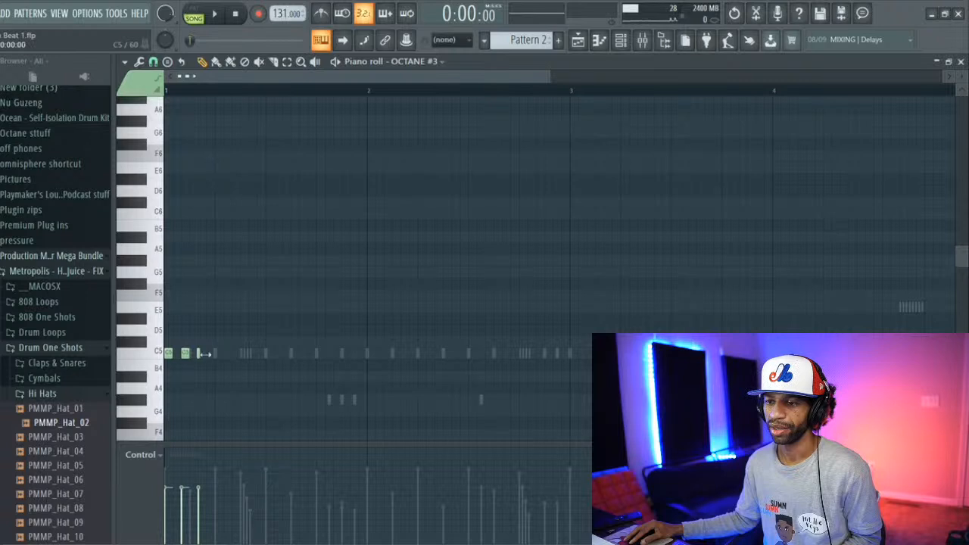
{"action": "key", "text": "space"}
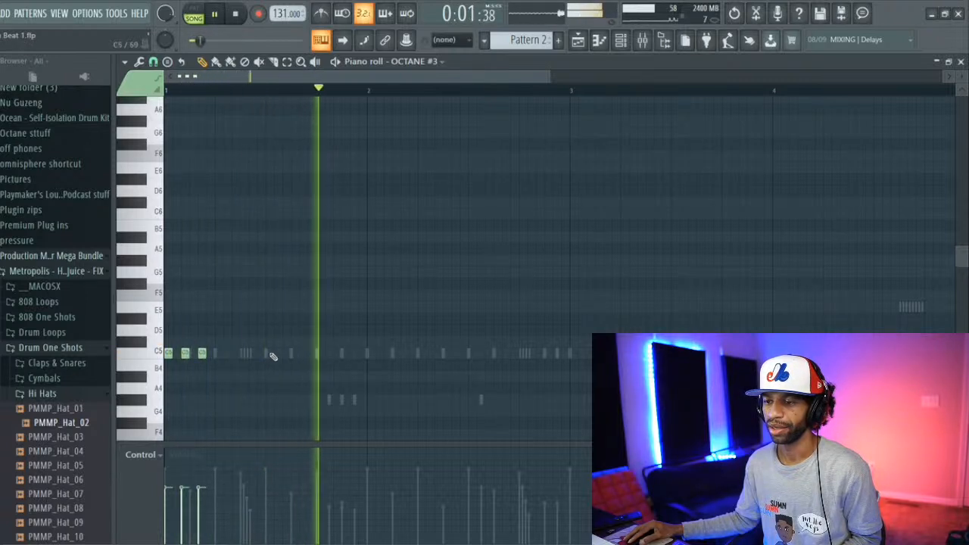
{"action": "key", "text": "space"}
{"action": "key", "text": "space"}
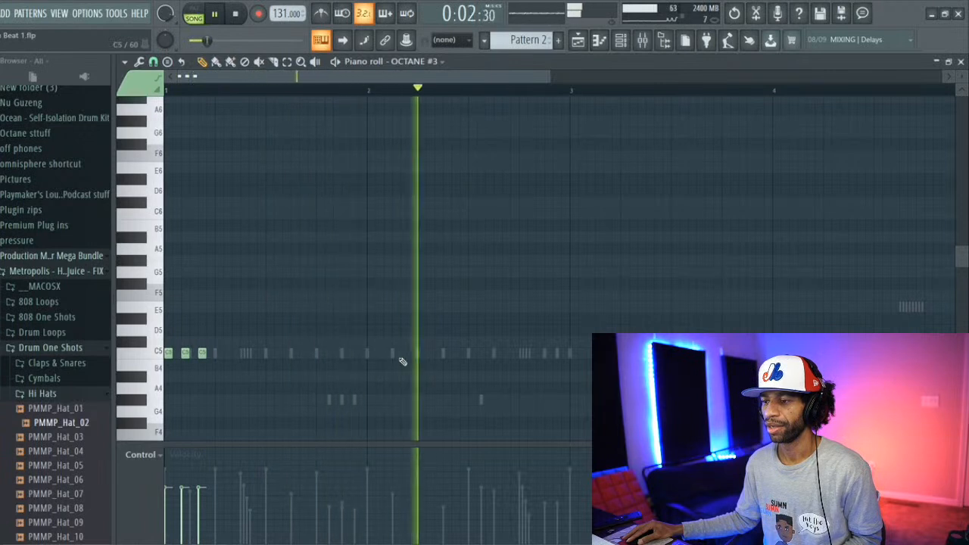
{"action": "key", "text": "space"}
Step: Add three more evenly spaced C5 808 notes early in bar 2 and play the pattern back
{"action": "left_click", "coordinate": [394, 354]}
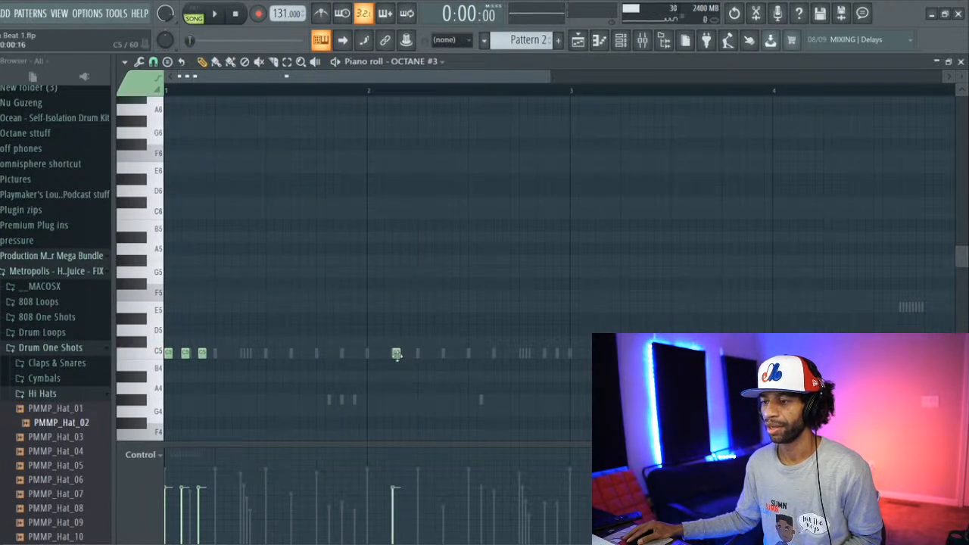
{"action": "left_click_drag", "start_coordinate": [395, 354], "coordinate": [388, 354]}
{"action": "left_click", "coordinate": [405, 353]}
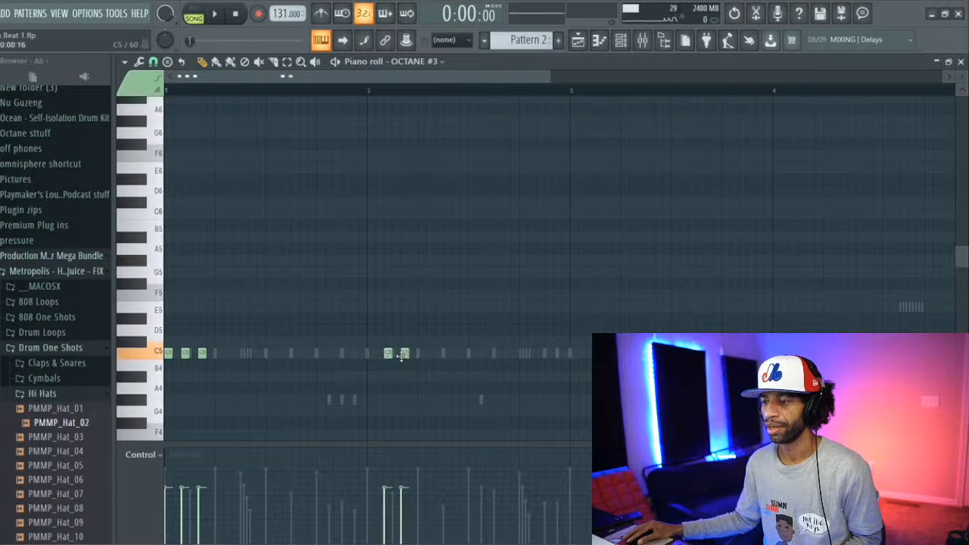
{"action": "left_click", "coordinate": [422, 356]}
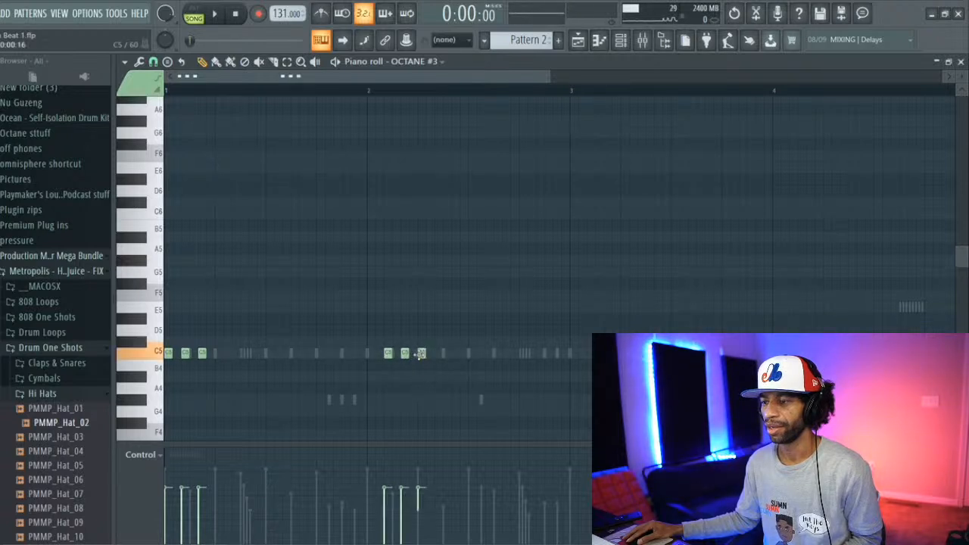
{"action": "key", "text": "space"}
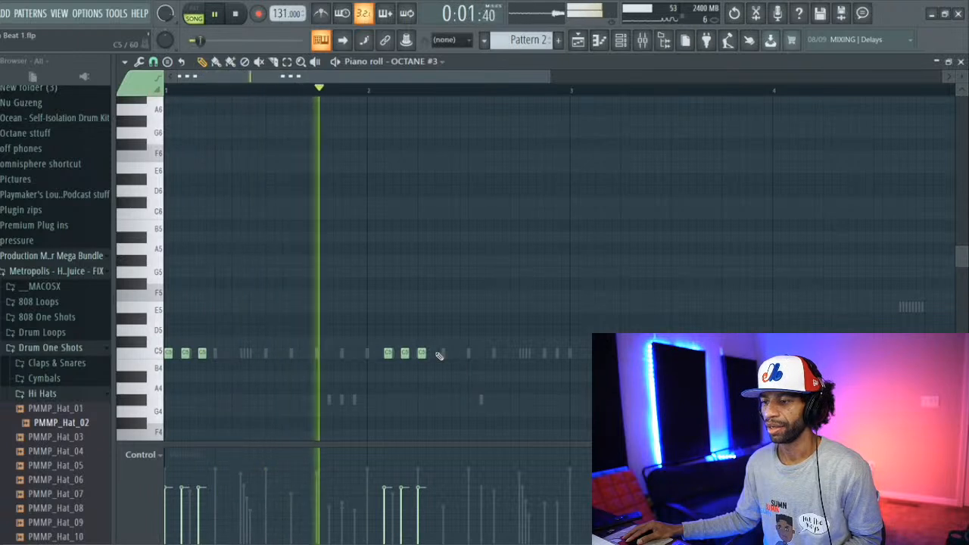
{"action": "key", "text": "space"}
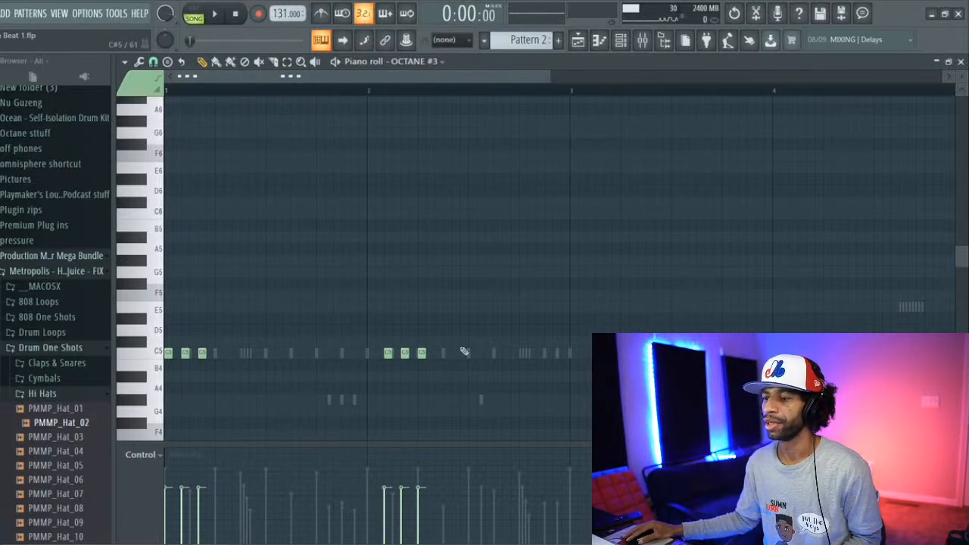
Step: Delete all the C5 808 notes from Pattern 2 and switch to Pattern 1
{"action": "right_click", "coordinate": [422, 354]}
{"action": "right_click", "coordinate": [405, 353]}
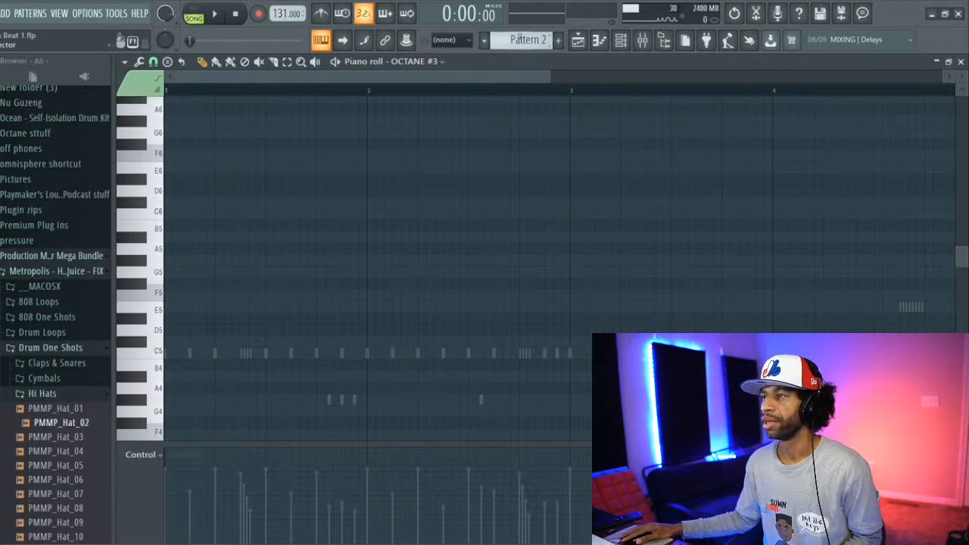
{"action": "scroll", "coordinate": [518, 40], "scroll_direction": "up", "scroll_amount": 1}
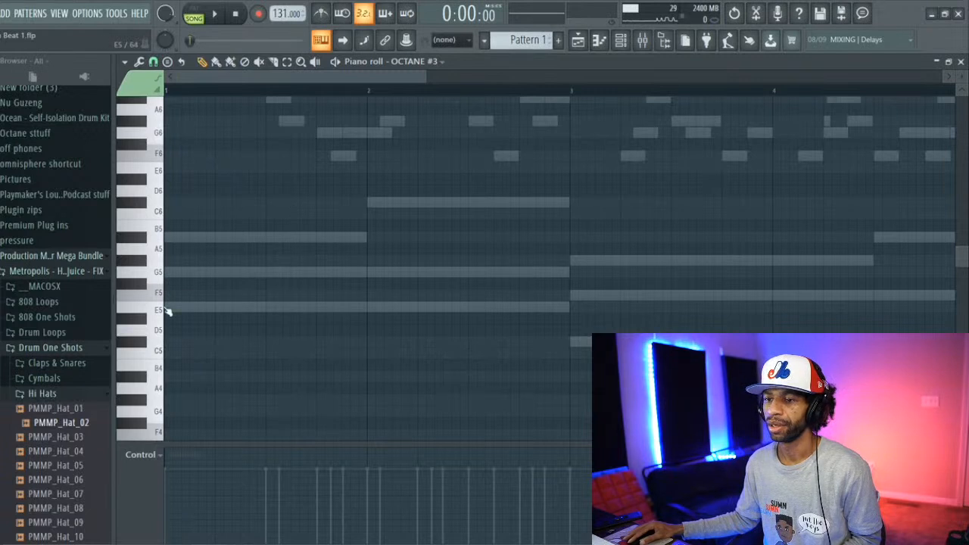
Step: Place three short E4 808 notes at the start of bar 1 and three more early in bar 2, following the ghost root notes
{"action": "scroll", "coordinate": [189, 321], "scroll_direction": "down", "scroll_amount": 3}
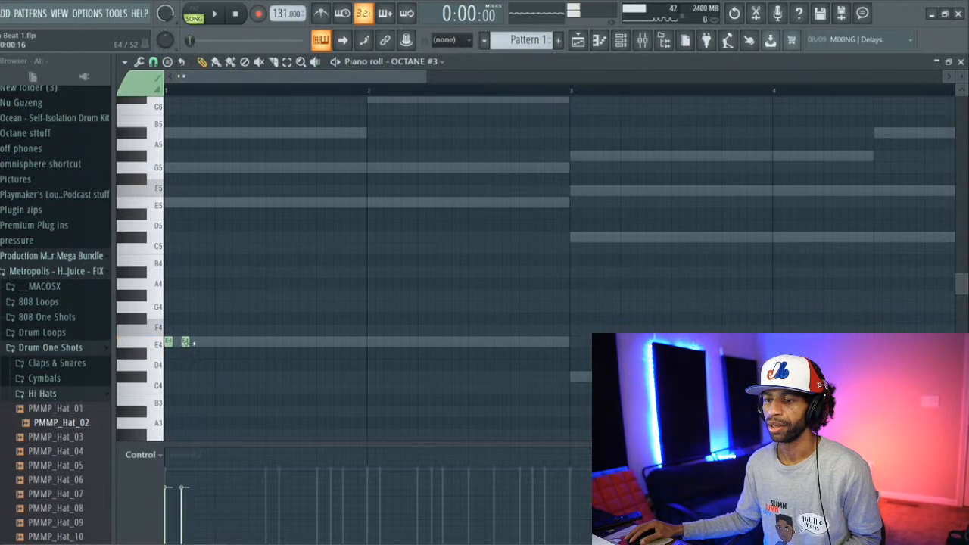
{"action": "key", "text": "space"}
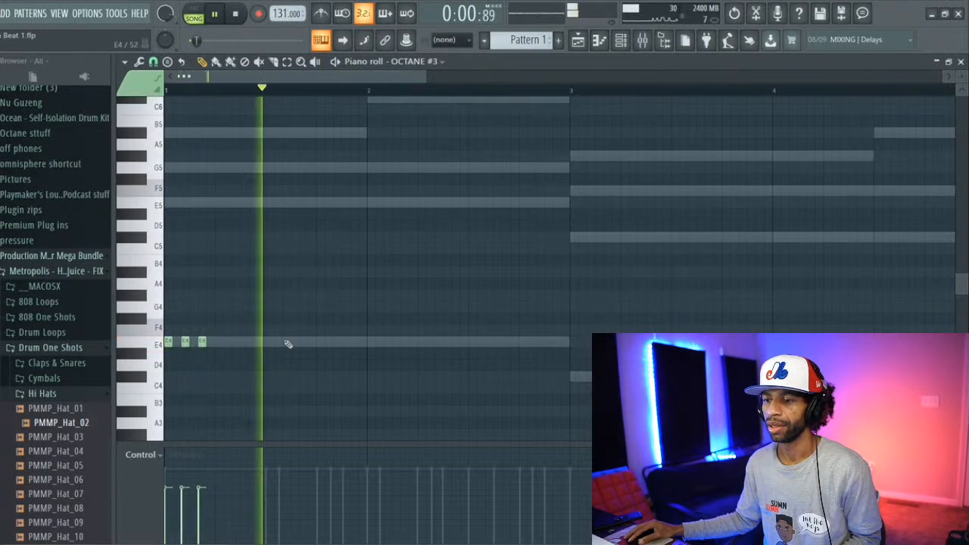
{"action": "key", "text": "space"}
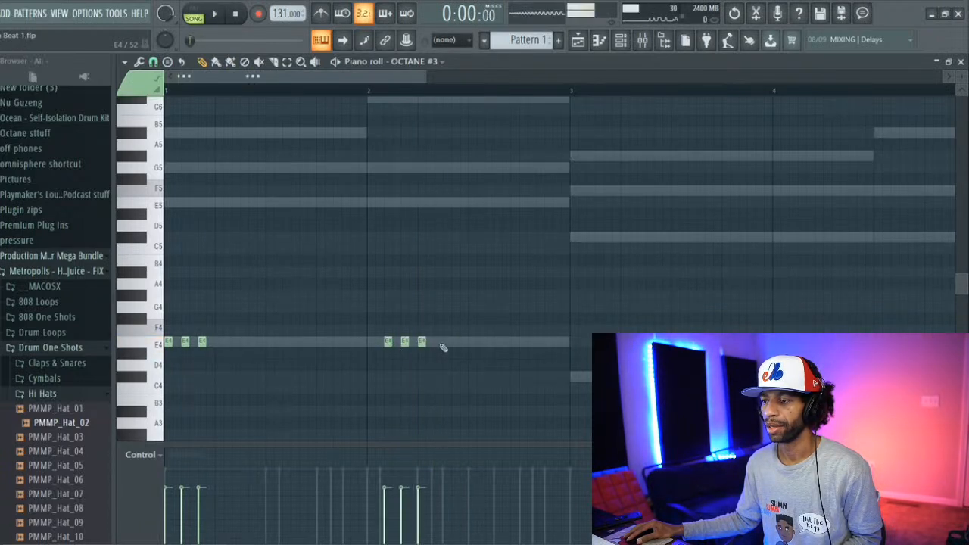
Step: Lengthen the last E4 note in bar 2 to half a beat and delete the short one before it, checking with playback
{"action": "key", "text": "space"}
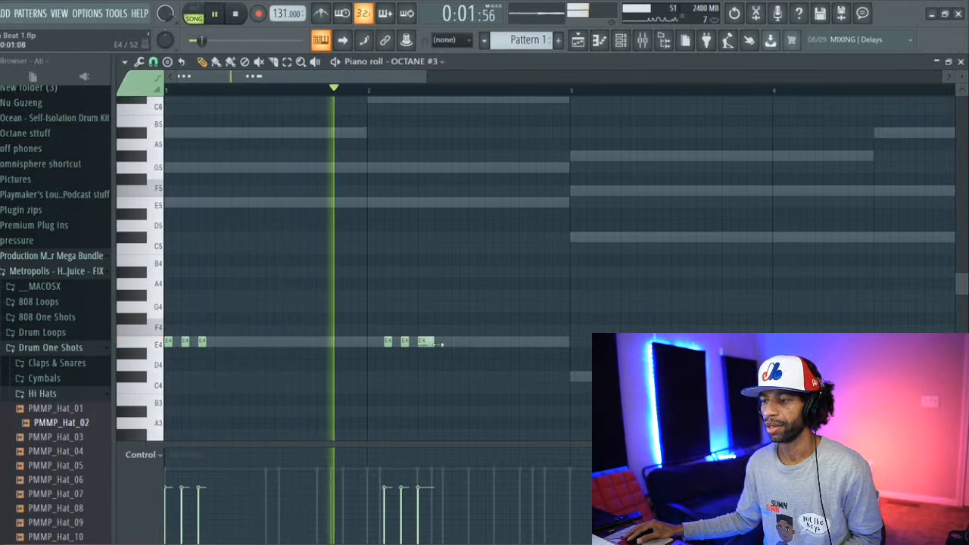
{"action": "key", "text": "space"}
{"action": "left_click_drag", "start_coordinate": [440, 343], "coordinate": [444, 344]}
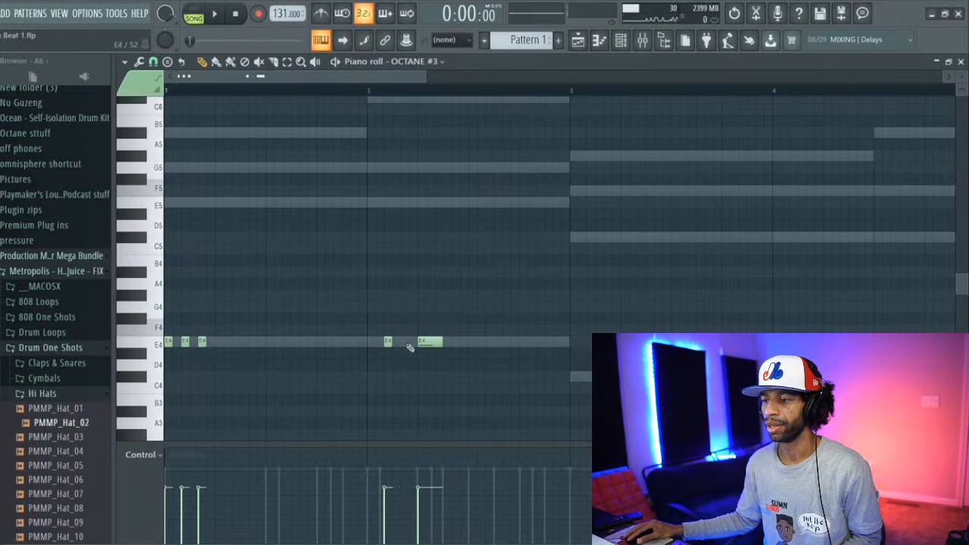
{"action": "key", "text": "space"}
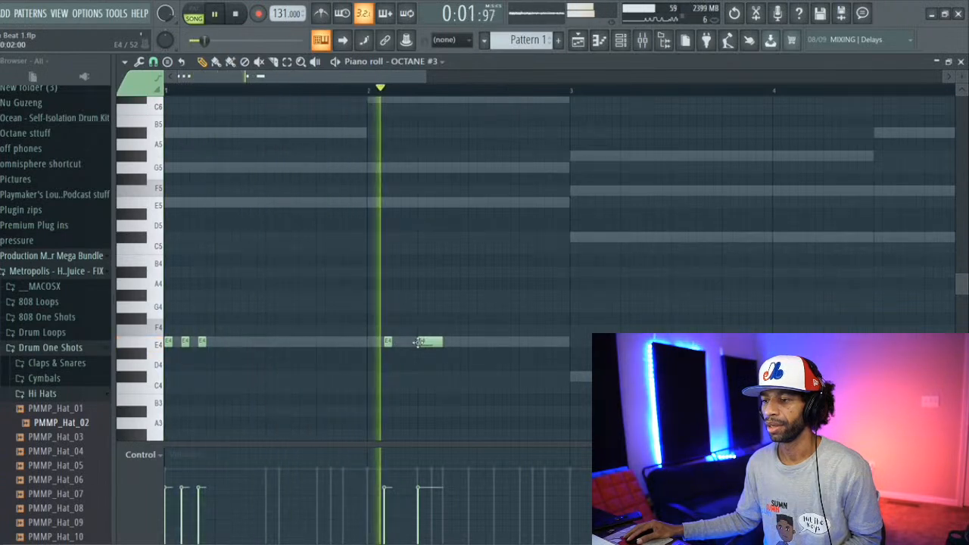
Step: Reduce bar 2 to a single one-beat E4 note and add three short C#4 notes at the start of bar 3
{"action": "key", "text": "space"}
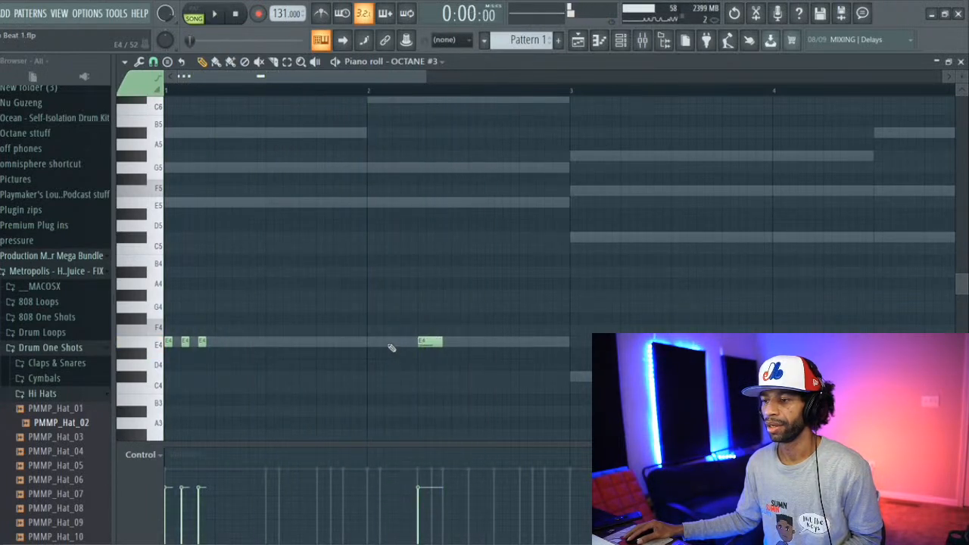
{"action": "key", "text": "space"}
{"action": "left_click_drag", "start_coordinate": [442, 342], "coordinate": [463, 342]}
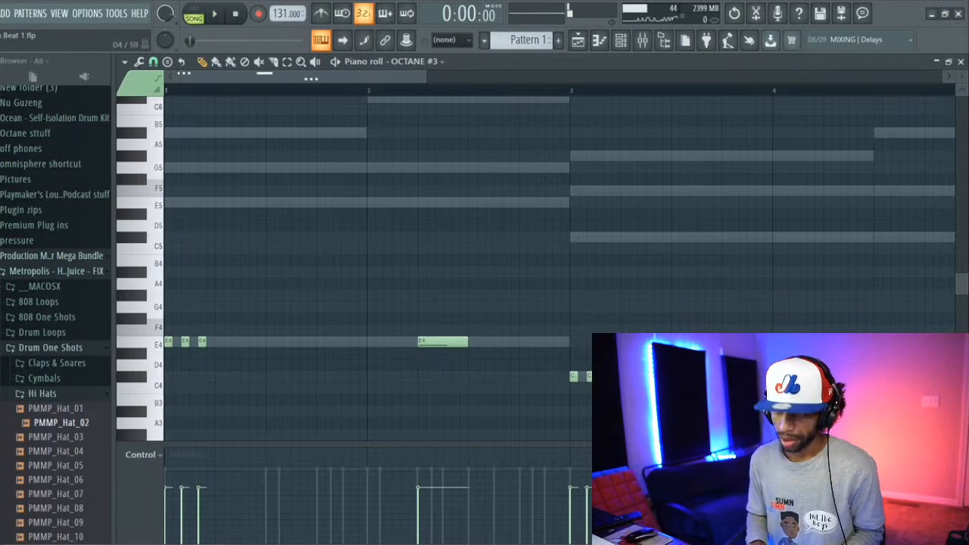
Step: Try shifting all the 808 notes to a lower octave and listen to the result
{"action": "key", "text": "ctrl+a"}
{"action": "key", "text": "space"}
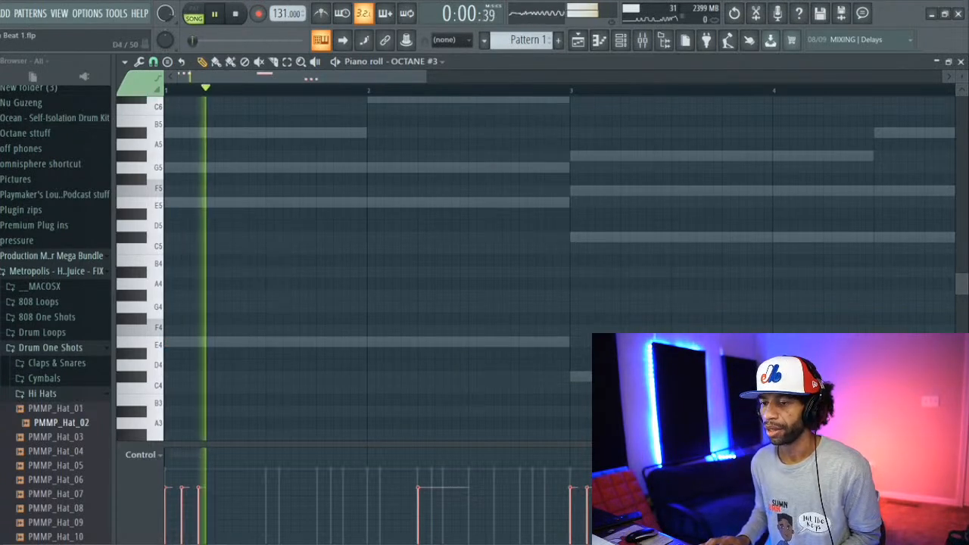
{"action": "key", "text": "space"}
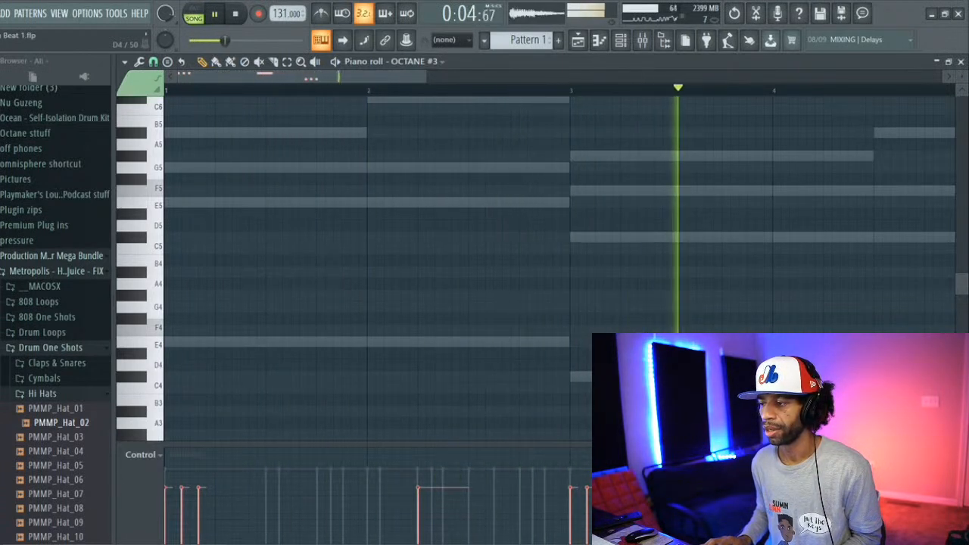
Step: Add three short C#4 notes near the end of bar 3 and another in bar 4 during playback
{"action": "key", "text": "space"}
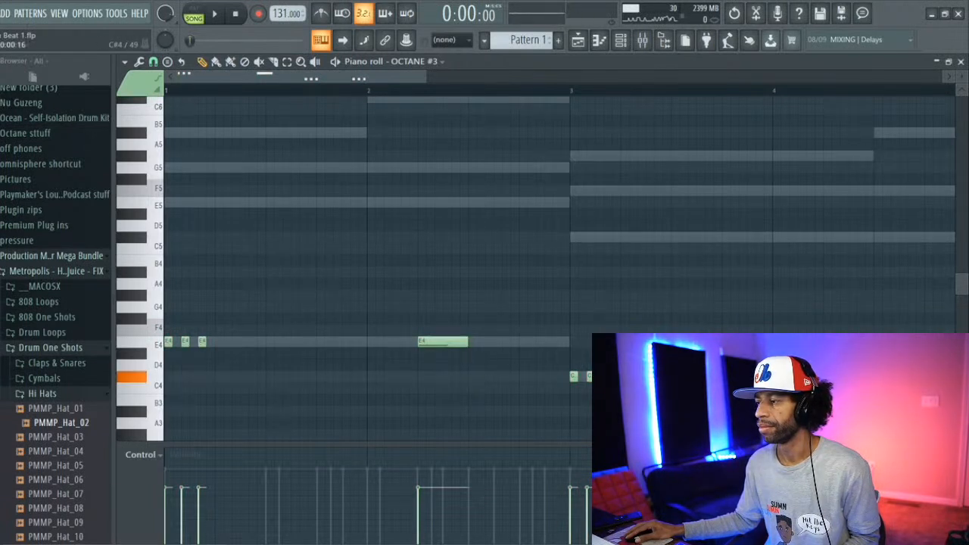
{"action": "key", "text": "space"}
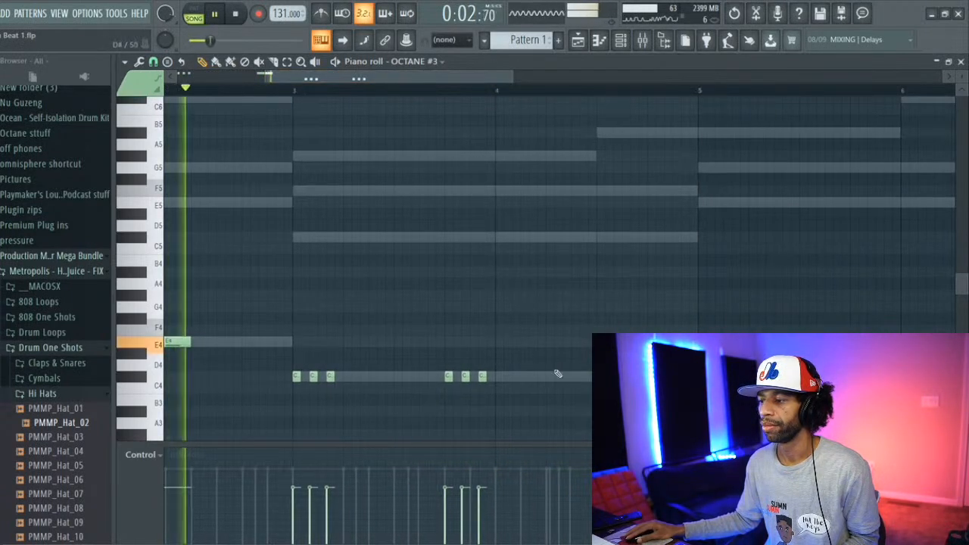
{"action": "left_click", "coordinate": [550, 377]}
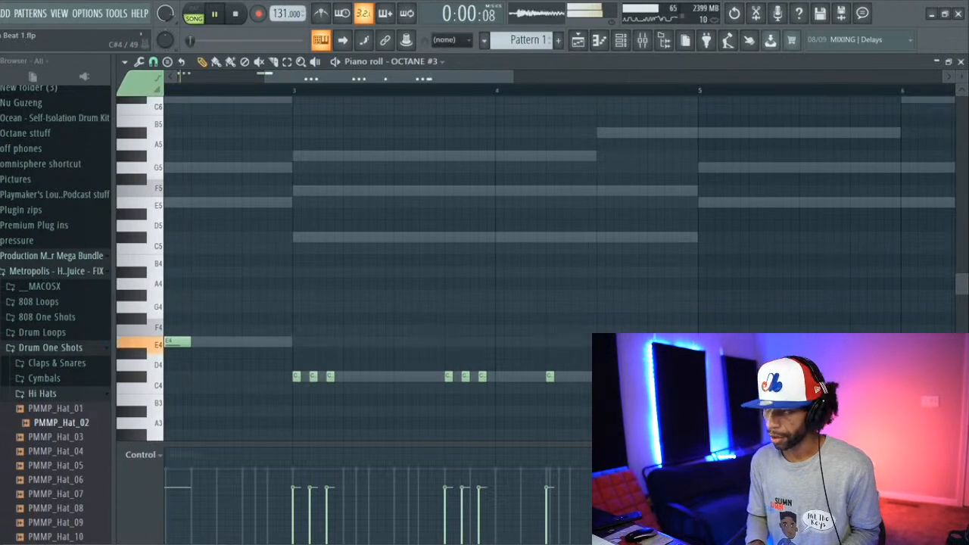
Step: Repeat the four-bar 808 part across bars 5 to 8 and place two short A#4 notes near the end of bar 8
{"action": "key", "text": "ctrl+a"}
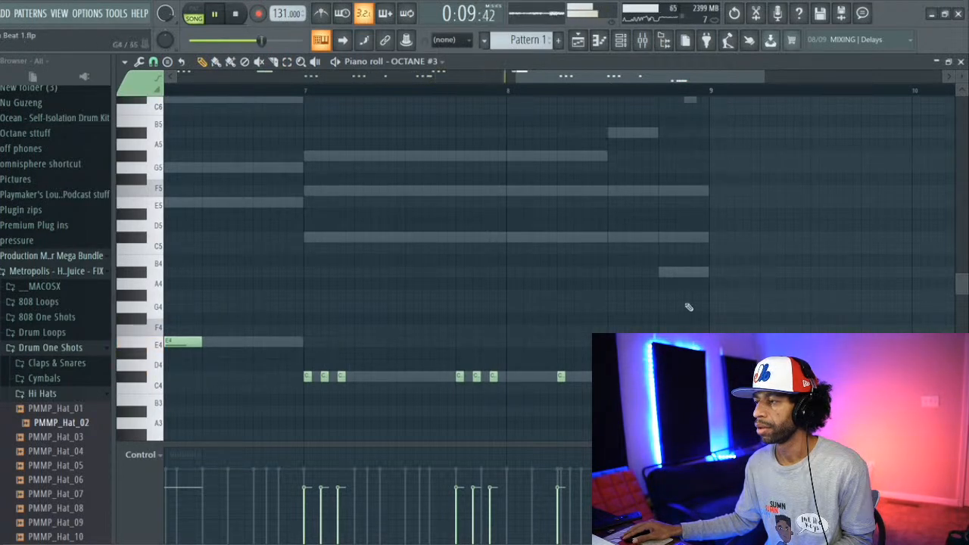
{"action": "left_click", "coordinate": [681, 272]}
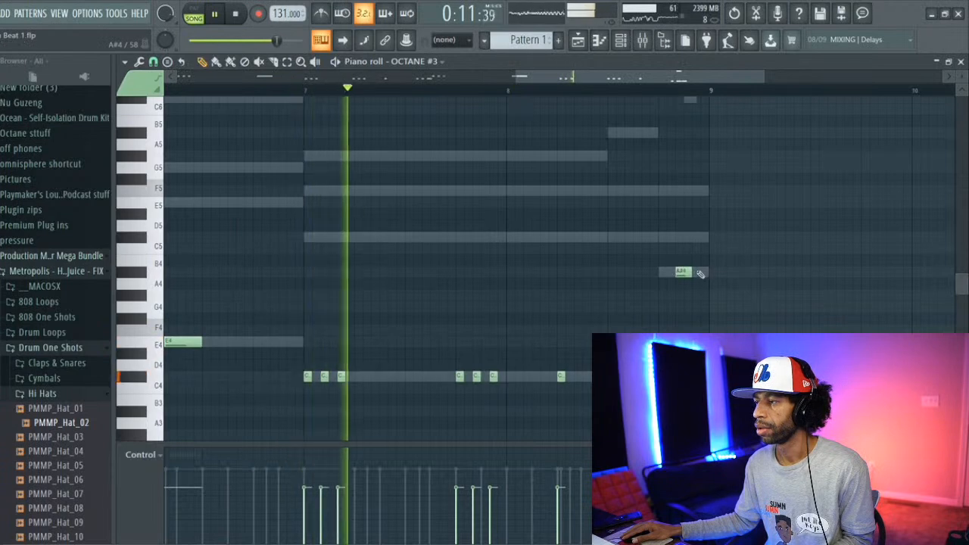
{"action": "left_click_drag", "start_coordinate": [691, 272], "coordinate": [684, 273]}
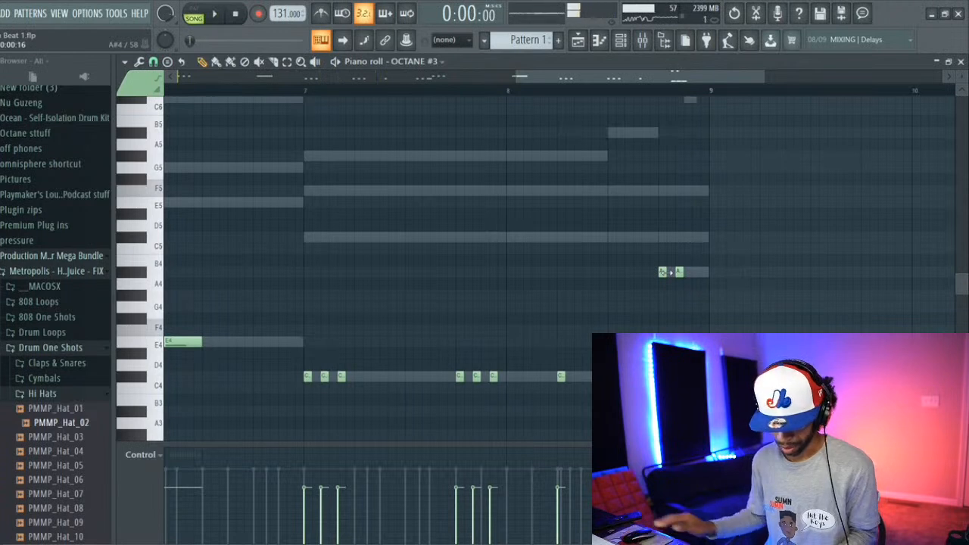
Step: Transpose all the 808 notes down two octaves and play the beat to check the bass line
{"action": "key", "text": "ctrl+a"}
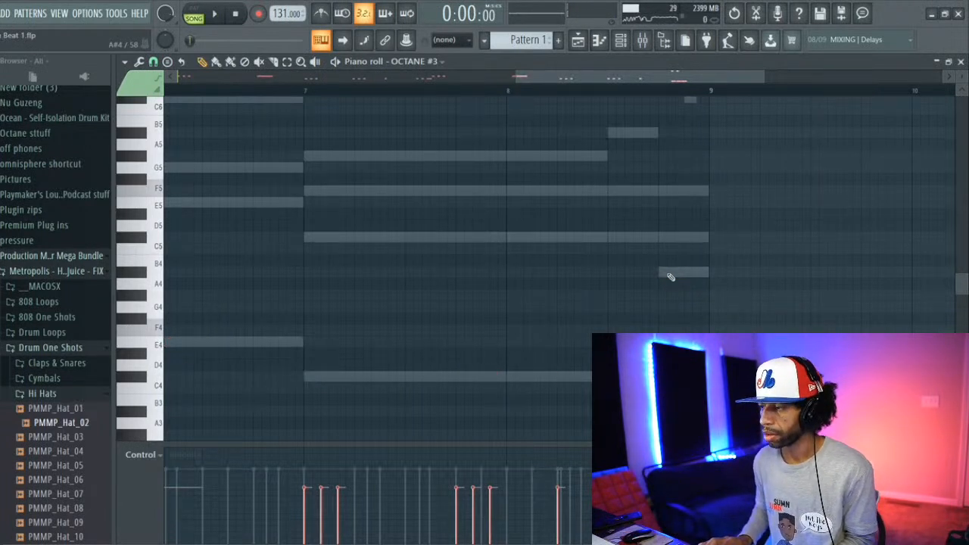
{"action": "key", "text": "space"}
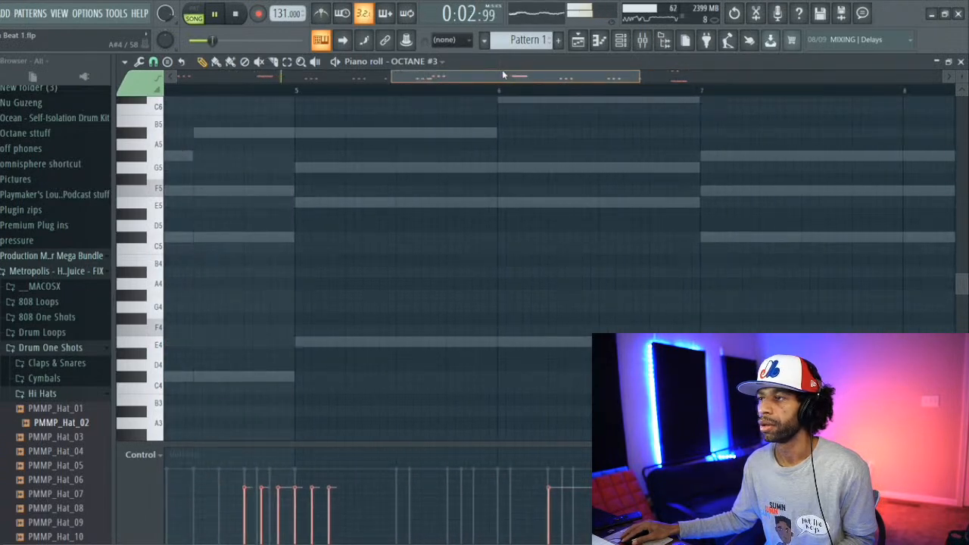
{"action": "left_click_drag", "start_coordinate": [462, 68], "coordinate": [306, 75]}
{"action": "scroll", "coordinate": [478, 208], "scroll_direction": "down", "scroll_amount": 5}
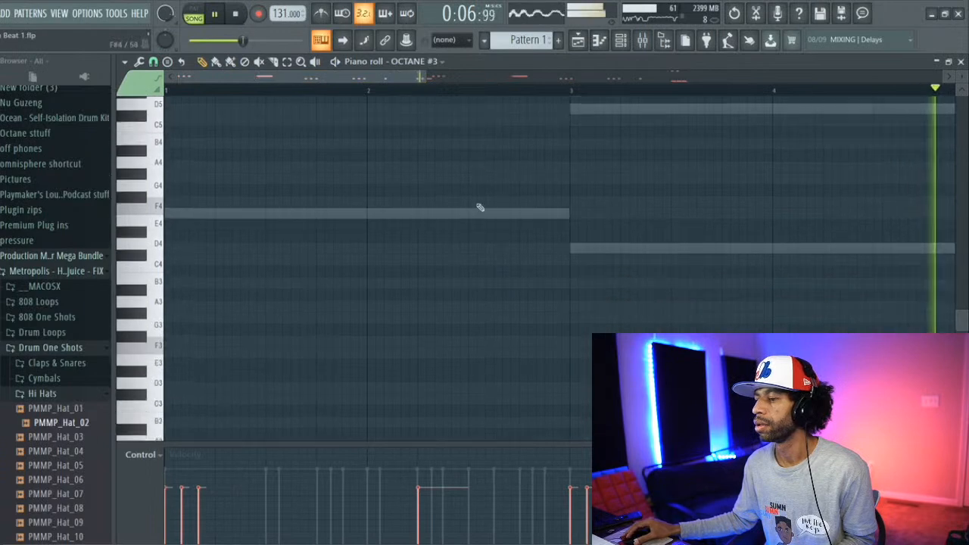
{"action": "scroll", "coordinate": [482, 203], "scroll_direction": "down", "scroll_amount": 6}
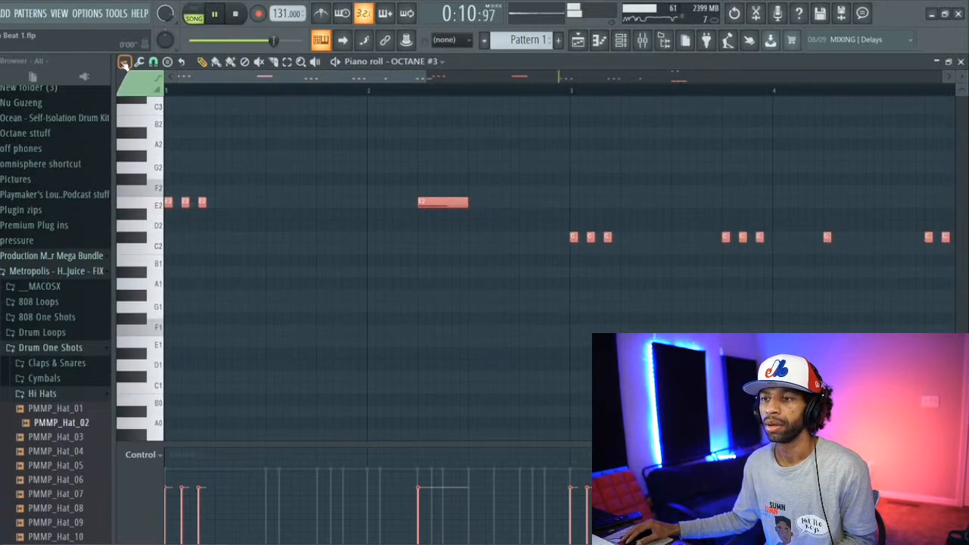
Step: Lengthen the third E2 note in bar 1 and the third C#2 note in bar 3 to about 1.3 beats each
{"action": "left_click_drag", "start_coordinate": [209, 202], "coordinate": [203, 202]}
{"action": "left_click", "coordinate": [202, 191], "text": "ctrl"}
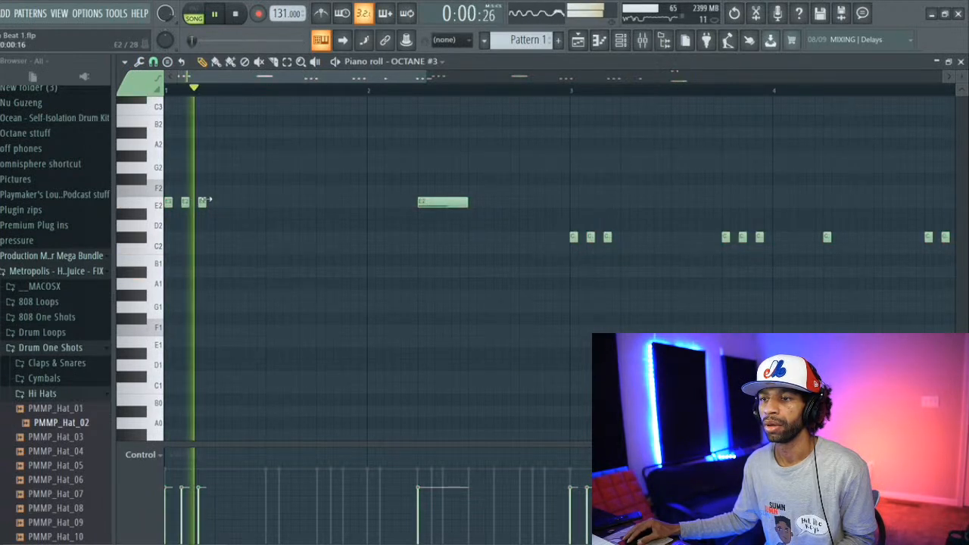
{"action": "left_click_drag", "start_coordinate": [207, 202], "coordinate": [241, 203]}
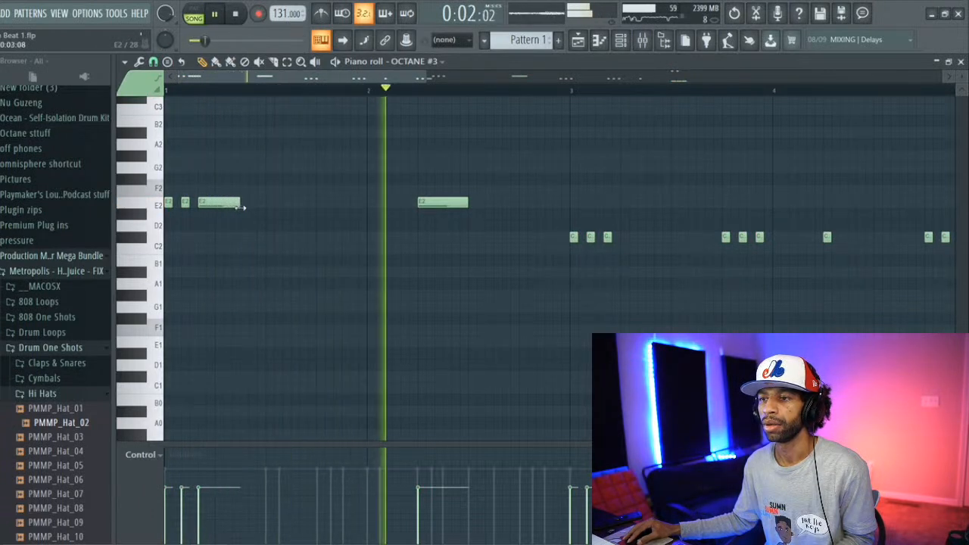
{"action": "key", "text": "space"}
{"action": "key", "text": "space"}
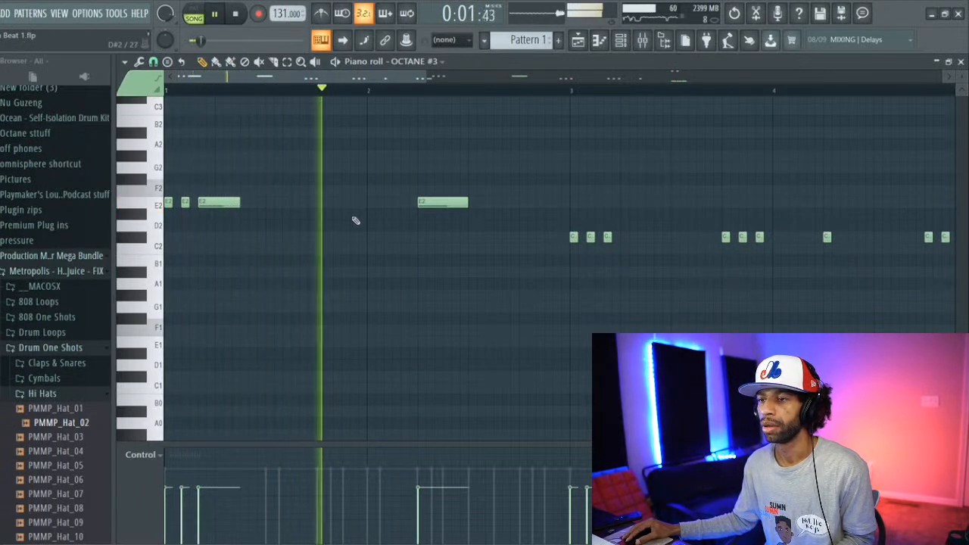
{"action": "left_click_drag", "start_coordinate": [240, 203], "coordinate": [263, 204]}
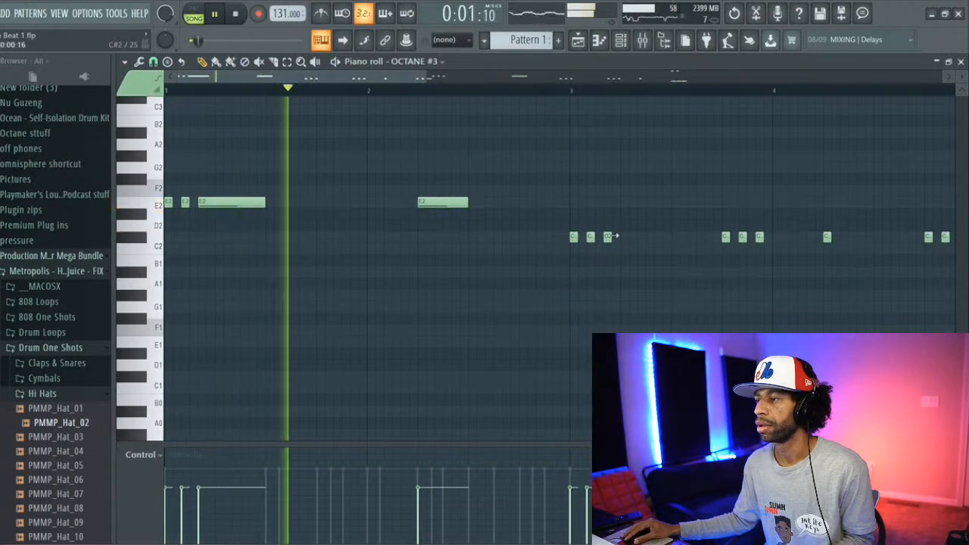
{"action": "left_click_drag", "start_coordinate": [613, 237], "coordinate": [670, 237]}
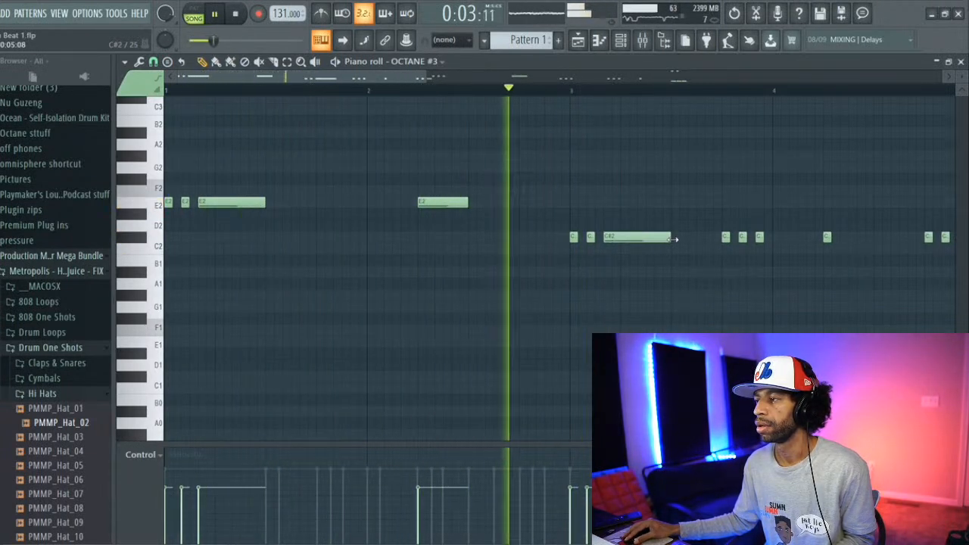
Step: Extend the C#2 note in the middle of bar 4 to one beat and add a short C#3 note above its end
{"action": "left_click_drag", "start_coordinate": [405, 78], "coordinate": [513, 106]}
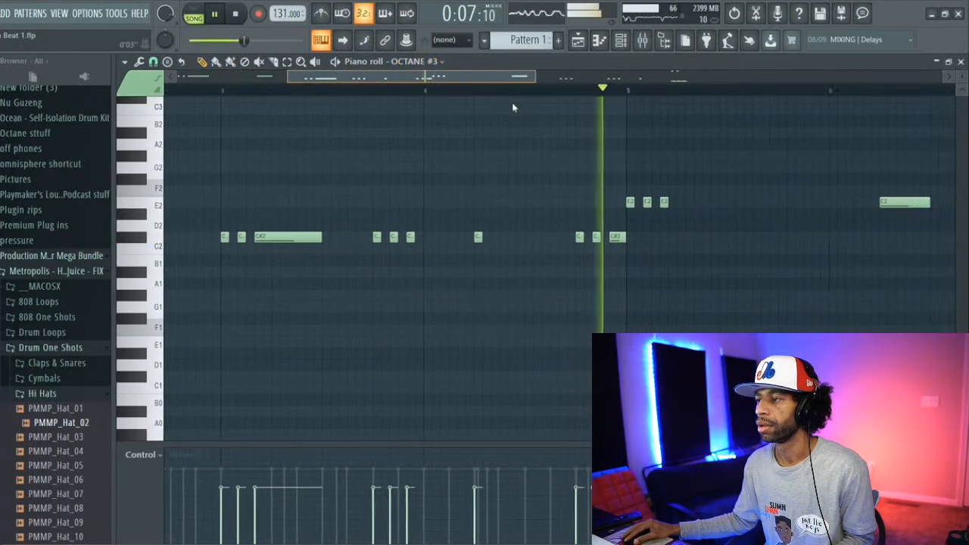
{"action": "key", "text": "space"}
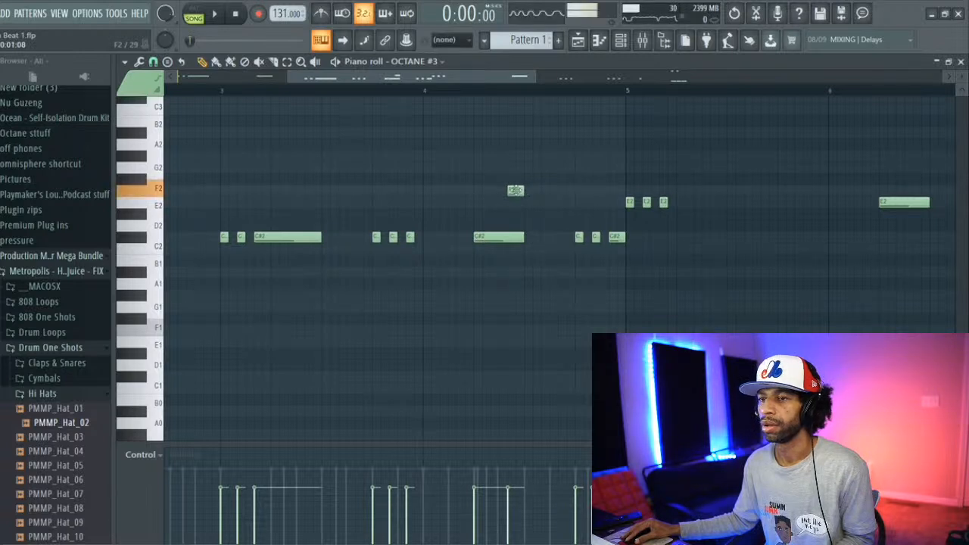
{"action": "left_click_drag", "start_coordinate": [517, 189], "coordinate": [508, 142]}
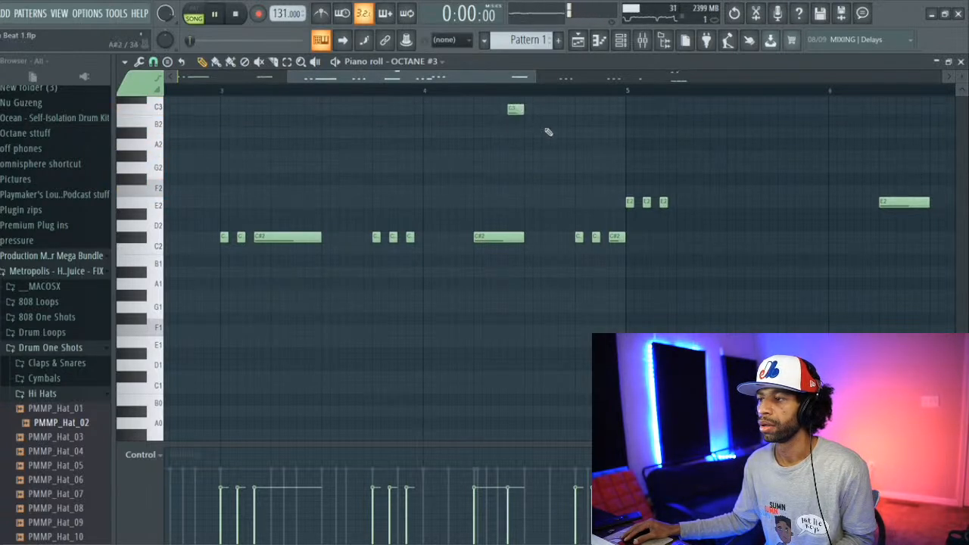
{"action": "left_click_drag", "start_coordinate": [511, 101], "coordinate": [514, 101]}
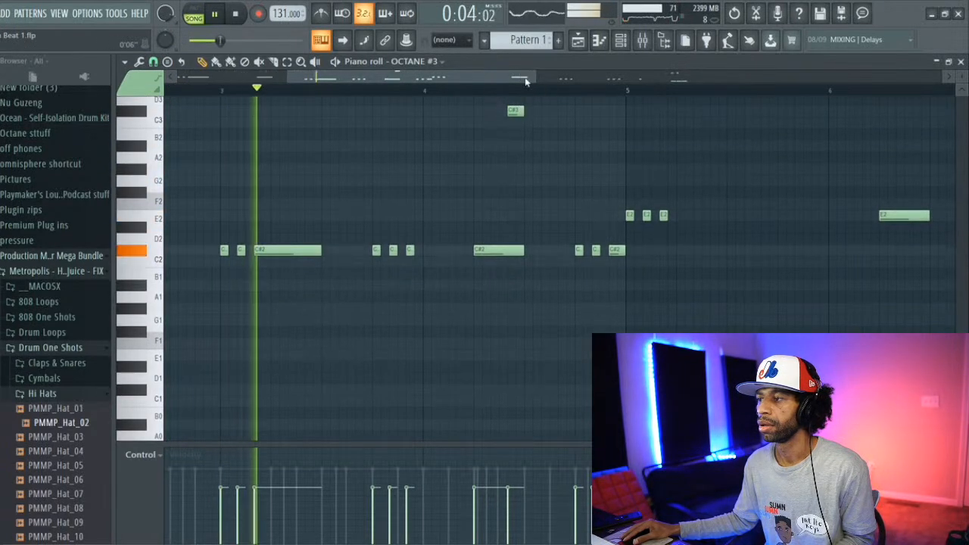
Step: Lengthen the third E2 note in bar 5 to about 1.2 beats and raise the short C#3 note in bar 4 to C#4
{"action": "left_click_drag", "start_coordinate": [671, 215], "coordinate": [716, 216]}
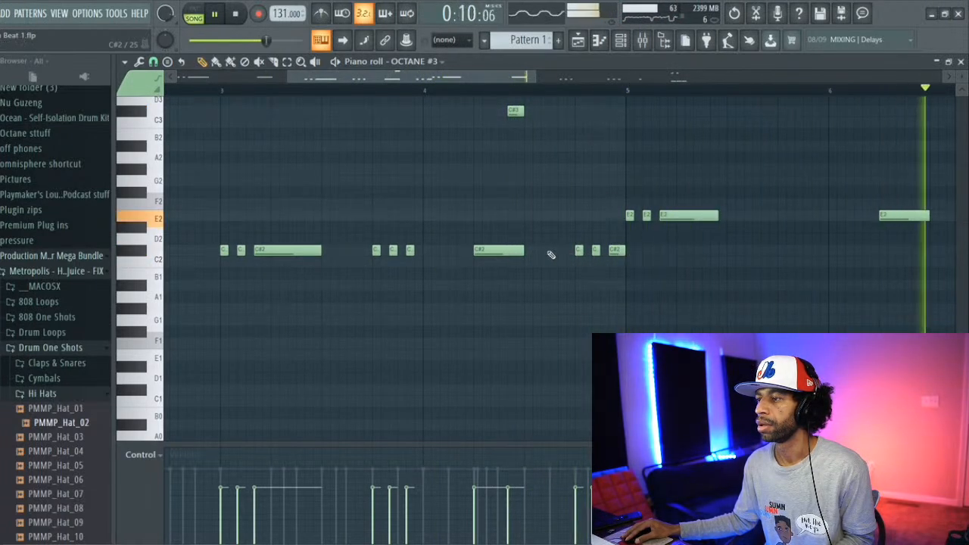
{"action": "scroll", "coordinate": [532, 123], "scroll_direction": "up", "scroll_amount": 4}
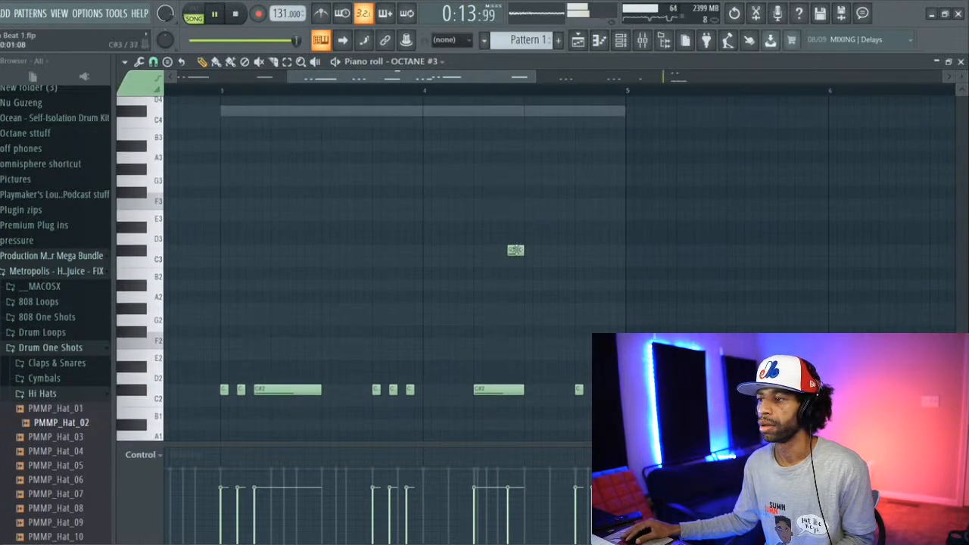
{"action": "left_click_drag", "start_coordinate": [509, 200], "coordinate": [509, 132]}
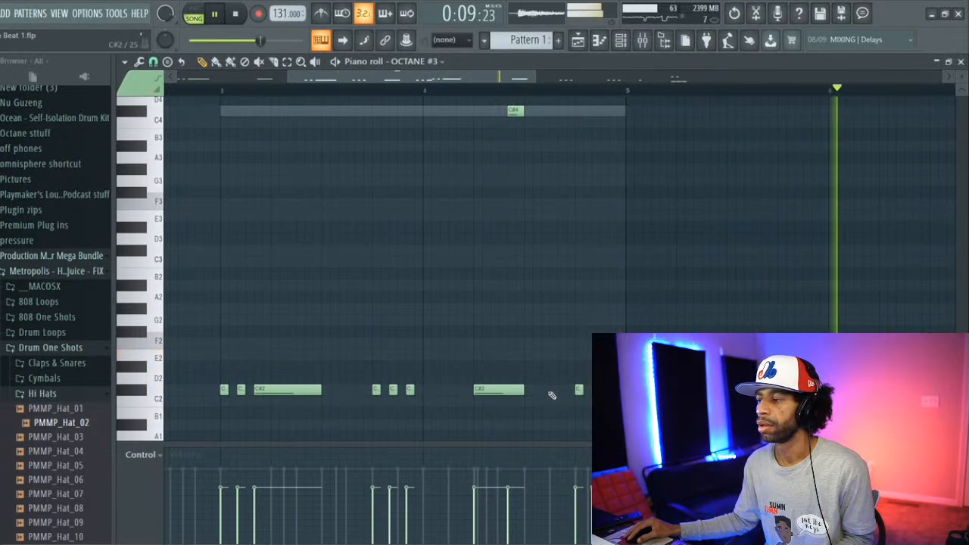
Step: Set the piano roll snap to 1/4 beat and place a short C#2 note halfway through the third beat of bar 4
{"action": "left_click", "coordinate": [125, 61]}
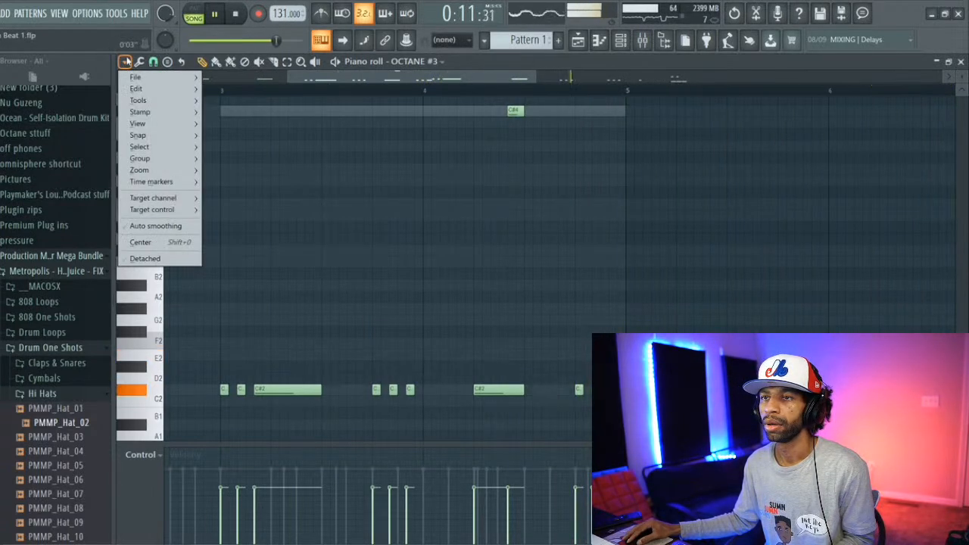
{"action": "mouse_move", "coordinate": [152, 135]}
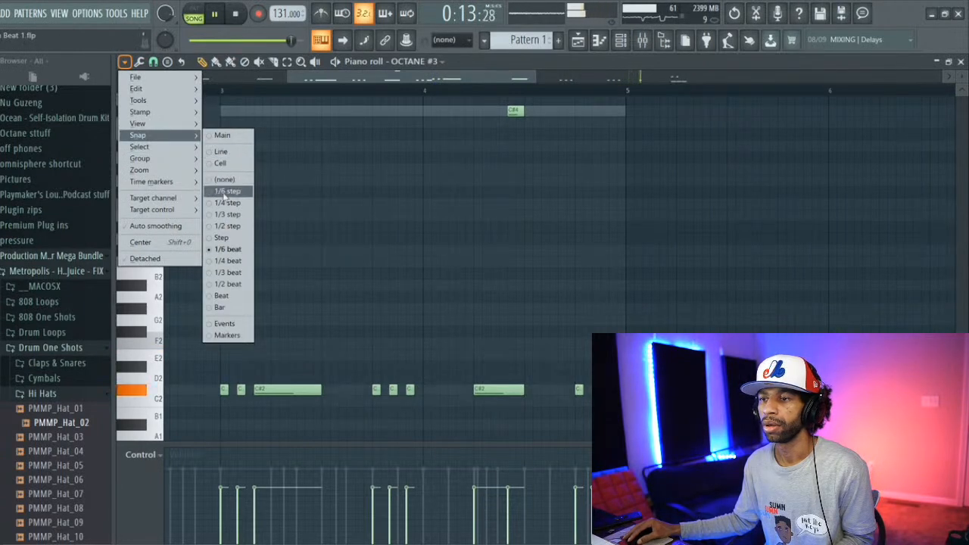
{"action": "left_click", "coordinate": [228, 260]}
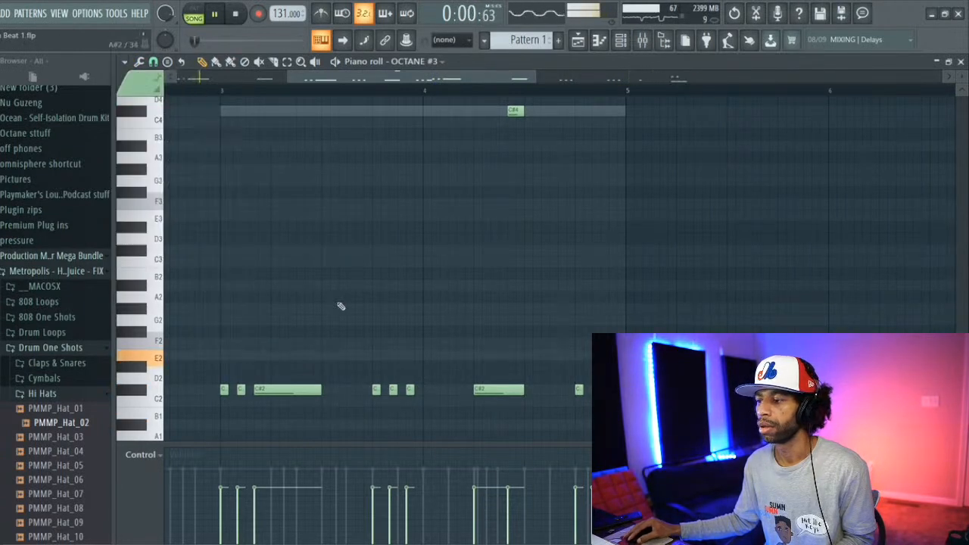
{"action": "left_click", "coordinate": [545, 391]}
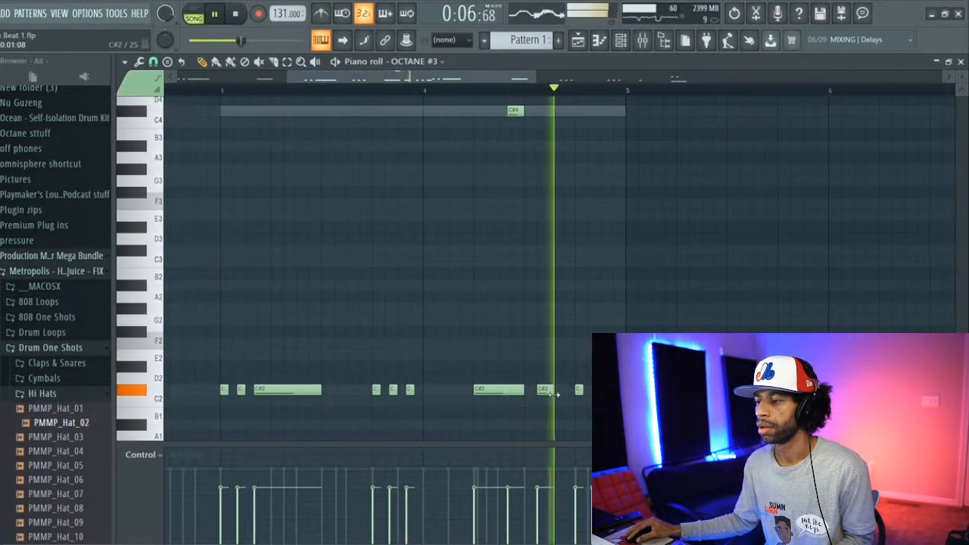
{"action": "left_click_drag", "start_coordinate": [544, 393], "coordinate": [556, 392]}
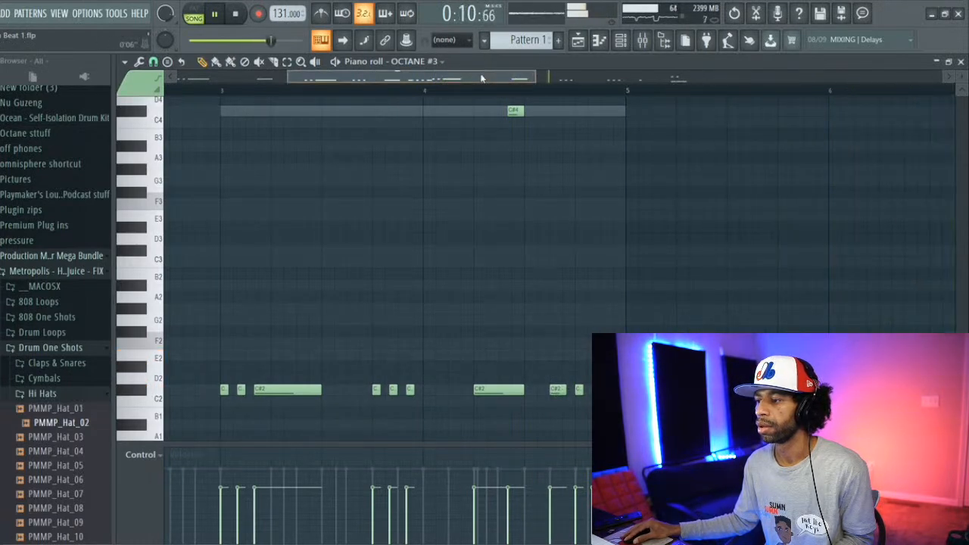
{"action": "left_click_drag", "start_coordinate": [480, 78], "coordinate": [623, 85]}
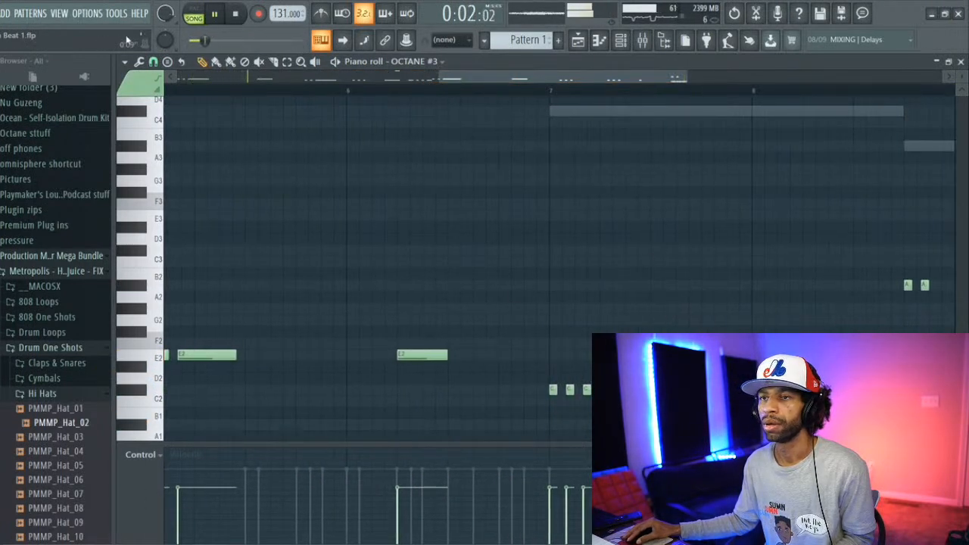
{"action": "left_click", "coordinate": [125, 62]}
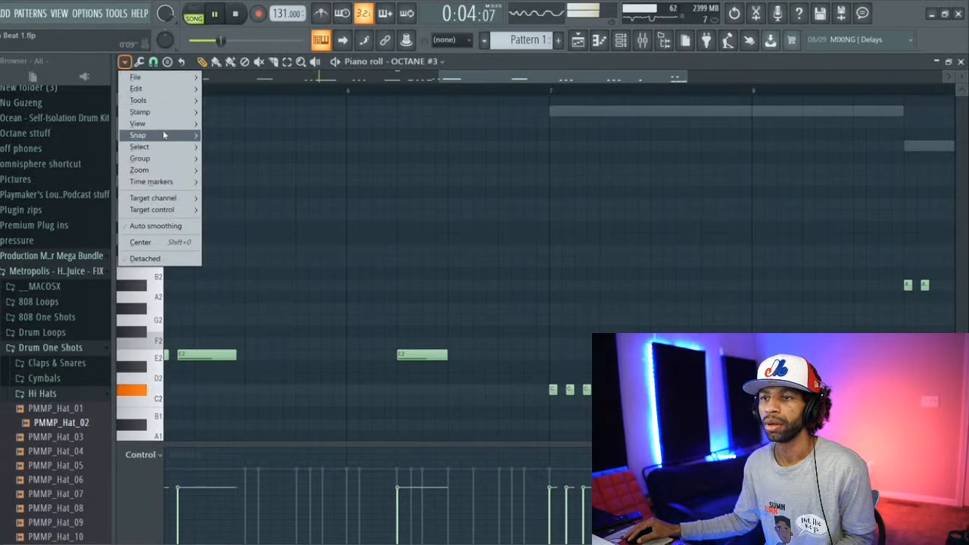
{"action": "mouse_move", "coordinate": [151, 135]}
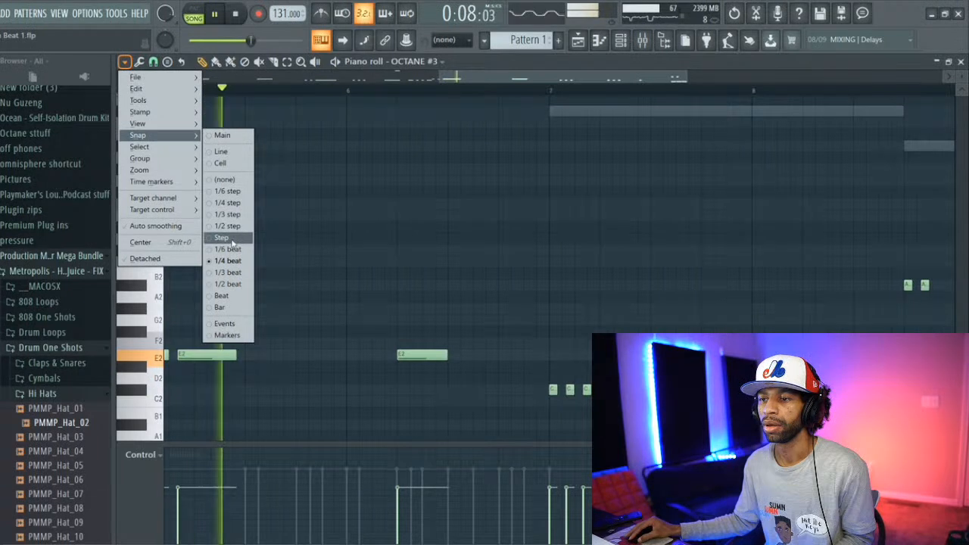
{"action": "left_click", "coordinate": [228, 272]}
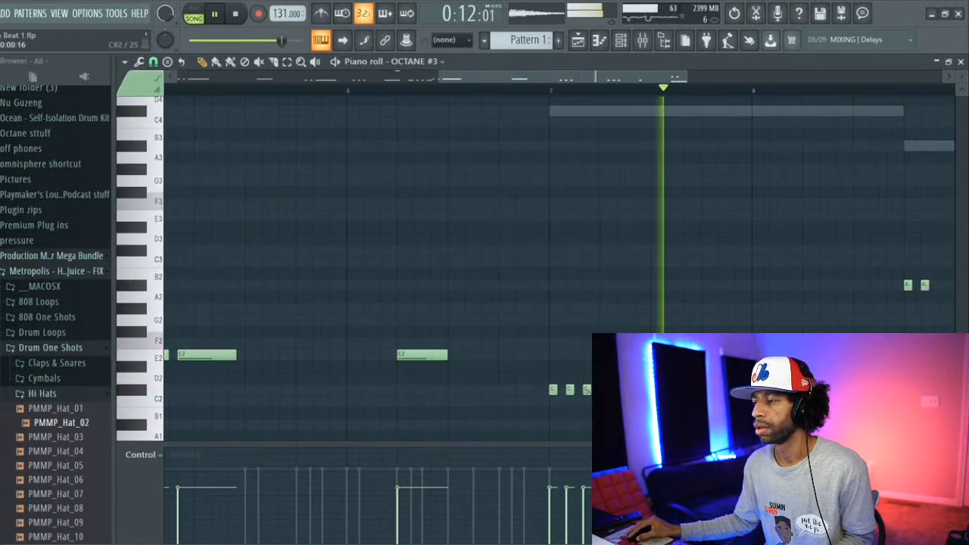
Step: Set the snap to 1/6 beat and lengthen the third and last C#2 notes of bar 7 and the C#2 note in bar 8
{"action": "left_click", "coordinate": [129, 62]}
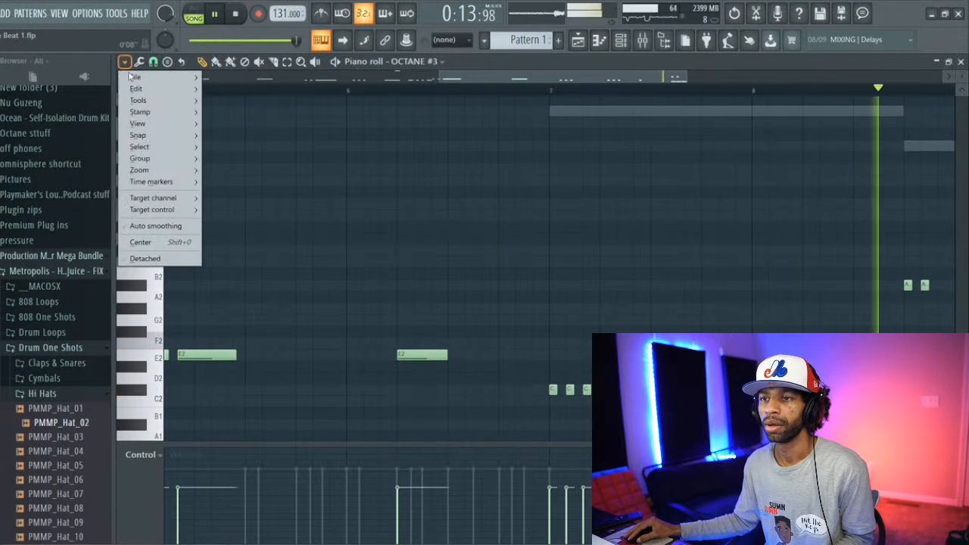
{"action": "mouse_move", "coordinate": [186, 137]}
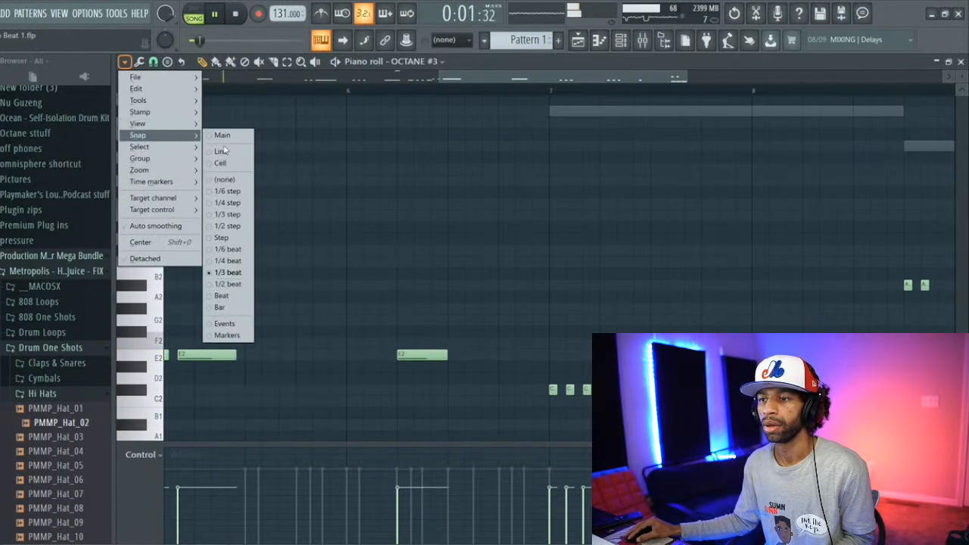
{"action": "left_click", "coordinate": [227, 249]}
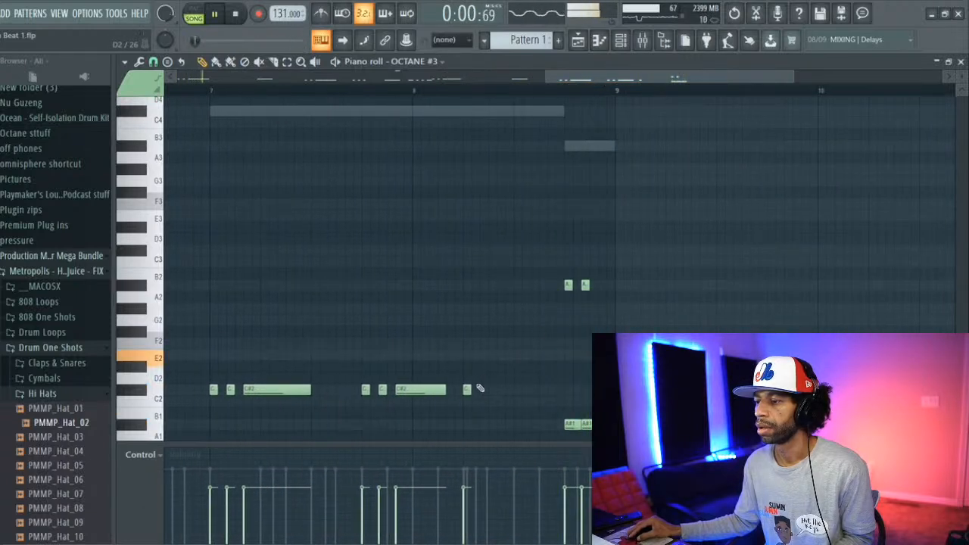
{"action": "left_click_drag", "start_coordinate": [471, 389], "coordinate": [515, 389]}
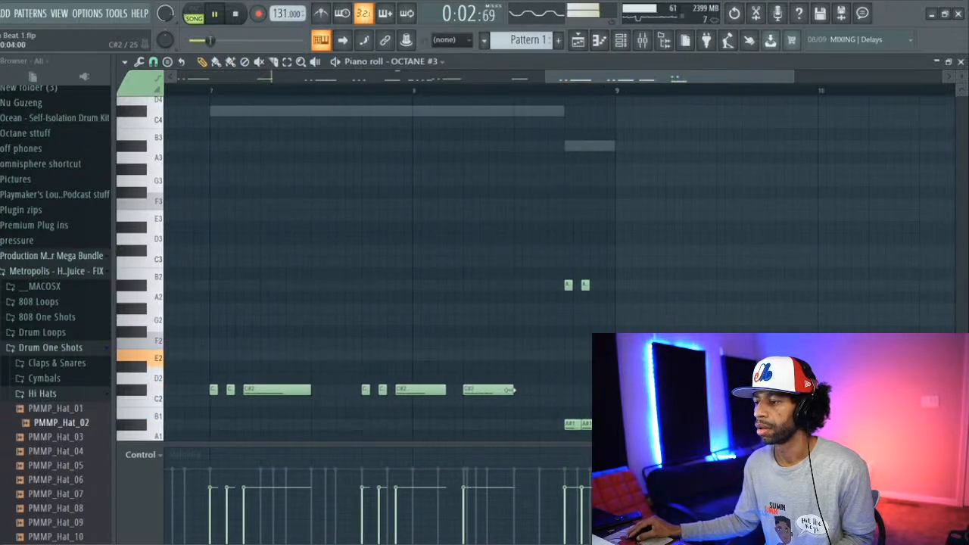
Step: Try the short A#2 notes near the end of bar 8 at A#3 and A2, and remove them all, keeping the low A#1 notes
{"action": "left_click_drag", "start_coordinate": [567, 284], "coordinate": [567, 145]}
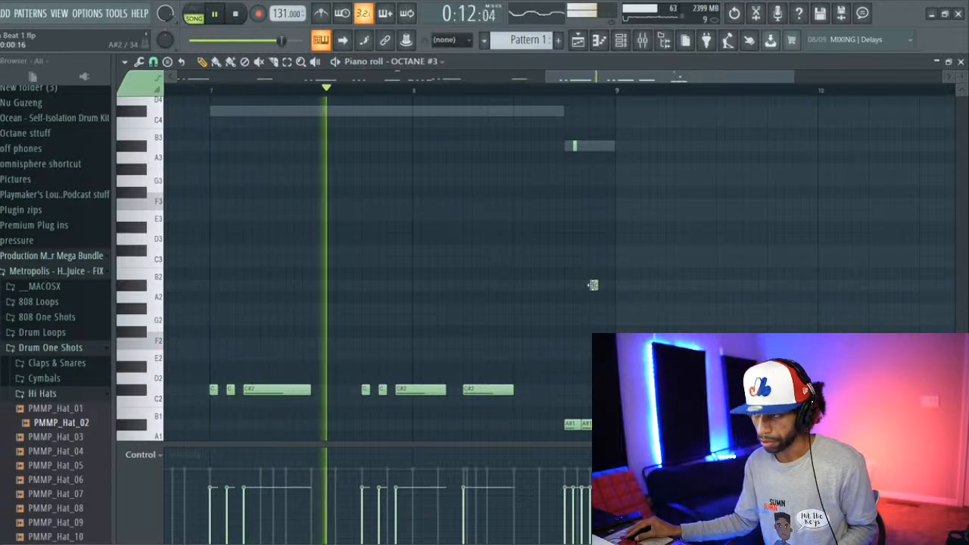
{"action": "left_click_drag", "start_coordinate": [595, 286], "coordinate": [593, 286]}
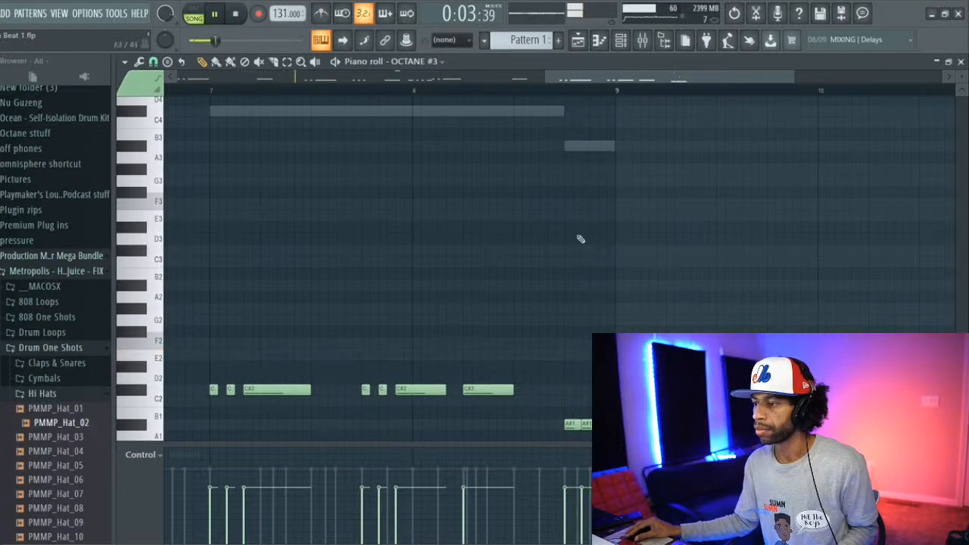
{"action": "left_click", "coordinate": [584, 299]}
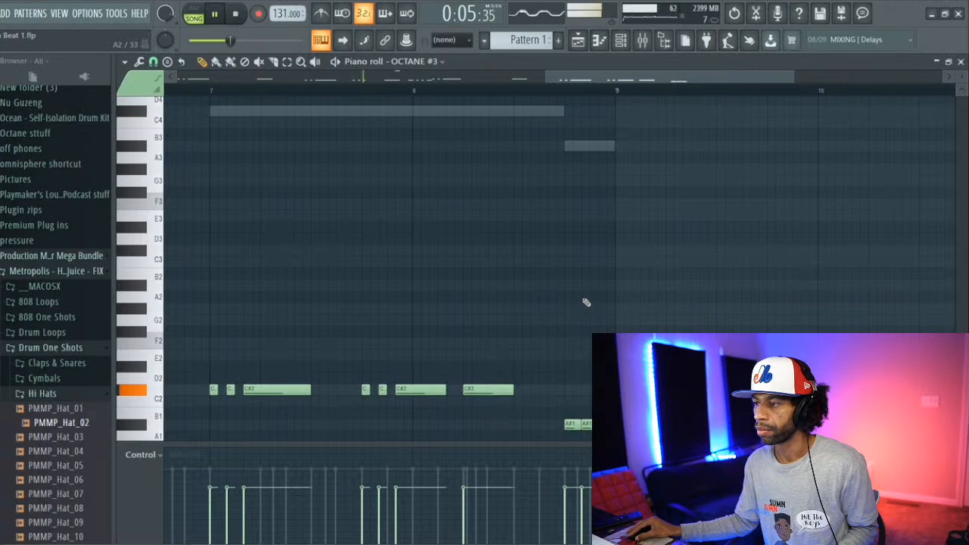
{"action": "left_click_drag", "start_coordinate": [586, 297], "coordinate": [594, 297]}
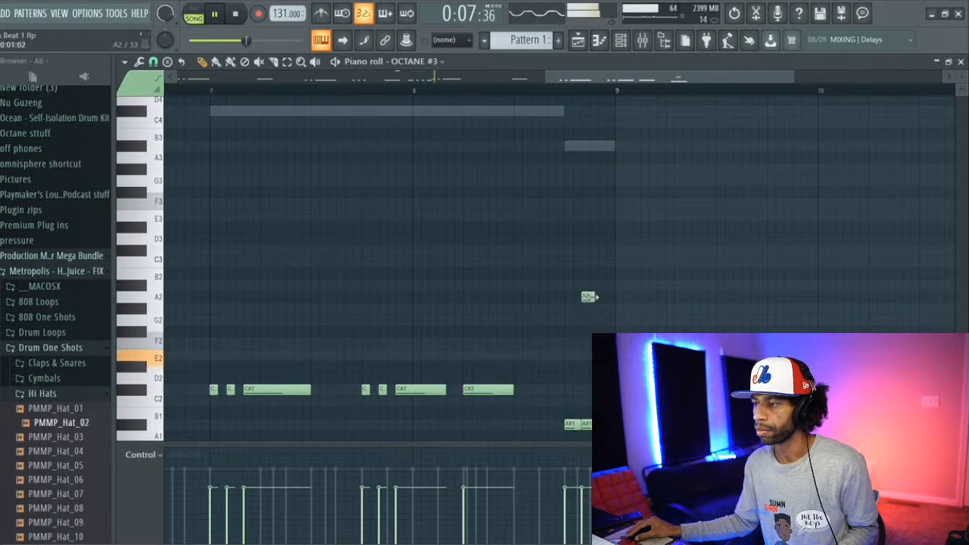
{"action": "right_click", "coordinate": [590, 298]}
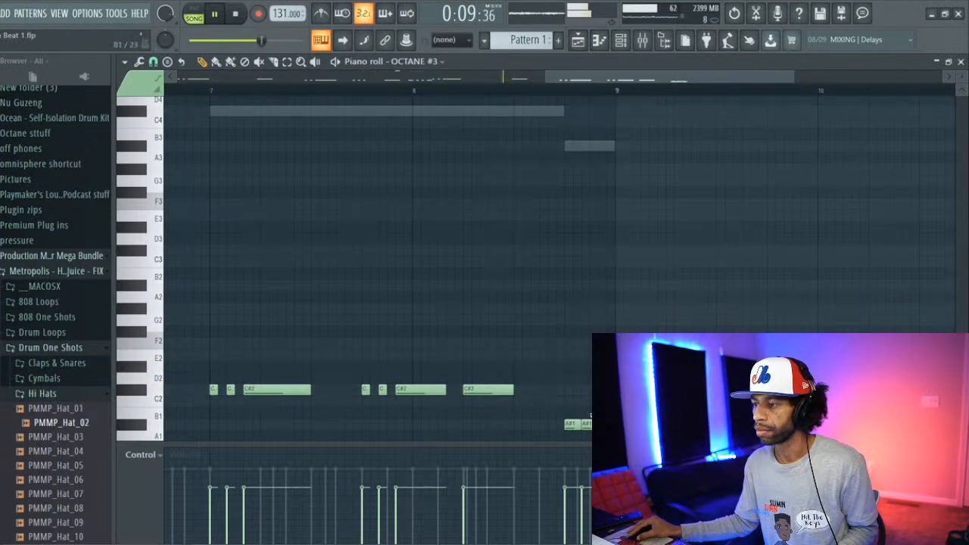
Step: Try an octave-rising A#1, A#2, A#3 figure at the end of bar 8, and revert it to low A#1 notes
{"action": "left_click", "coordinate": [585, 287]}
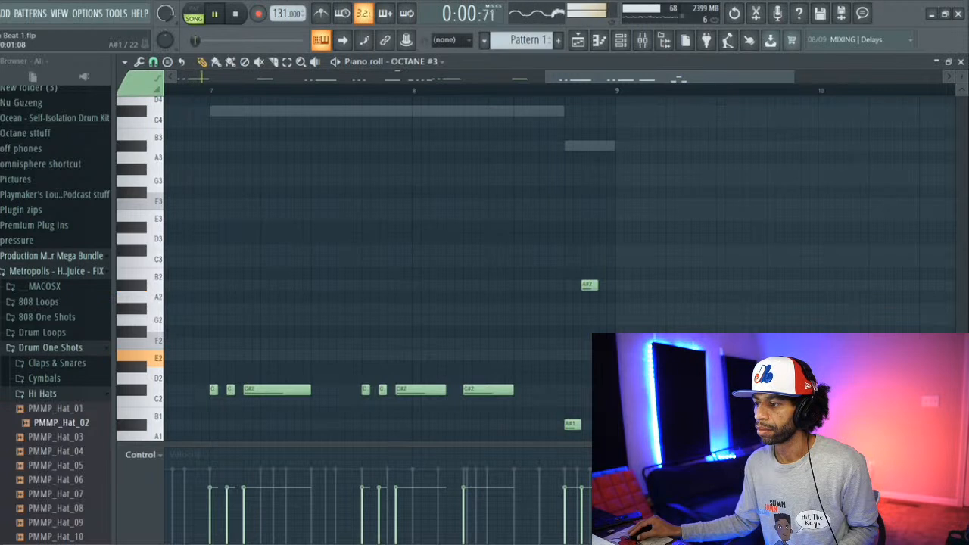
{"action": "left_click", "coordinate": [604, 144]}
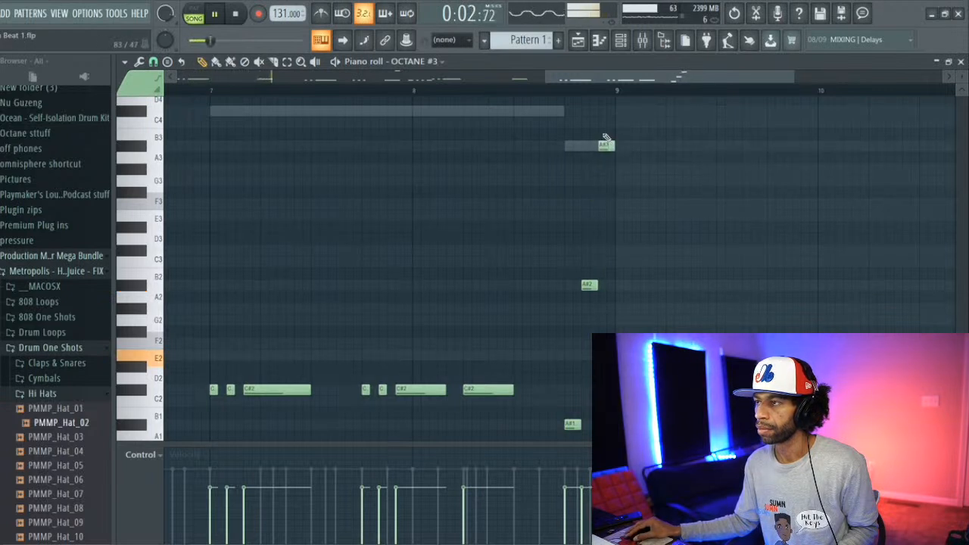
{"action": "left_click", "coordinate": [414, 91]}
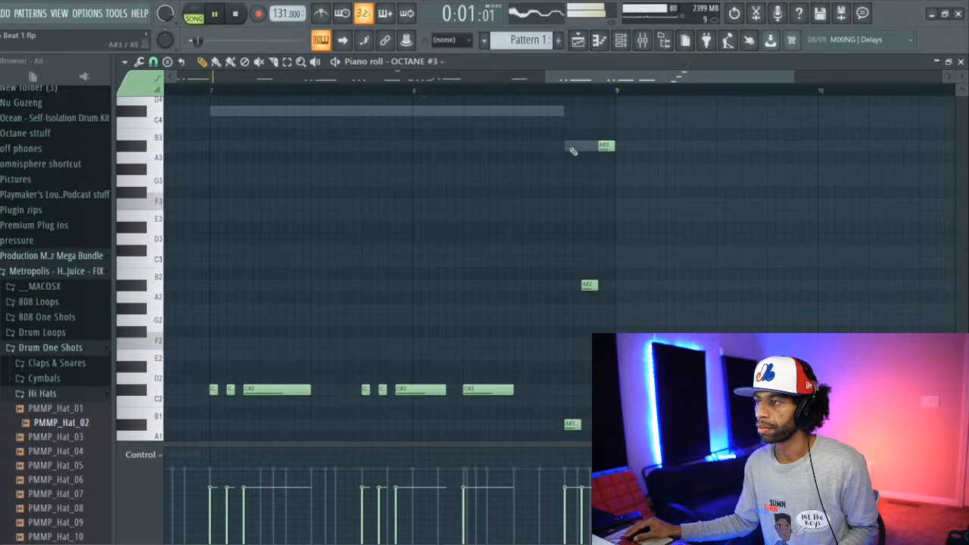
{"action": "left_click_drag", "start_coordinate": [589, 286], "coordinate": [589, 424]}
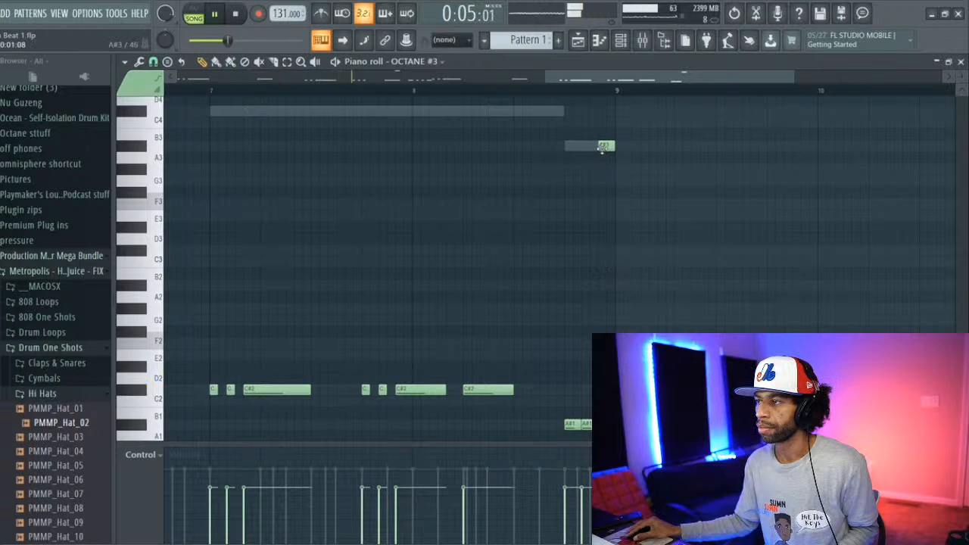
{"action": "right_click", "coordinate": [606, 146]}
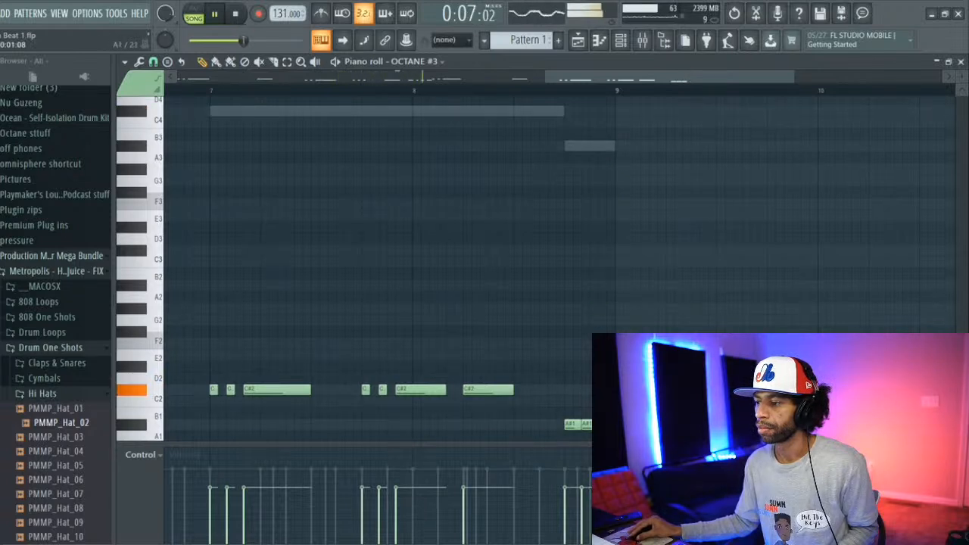
Step: Stop playback and audition the PMMP kick samples in the Drum One Shots Kicks folder
{"action": "left_click", "coordinate": [237, 16]}
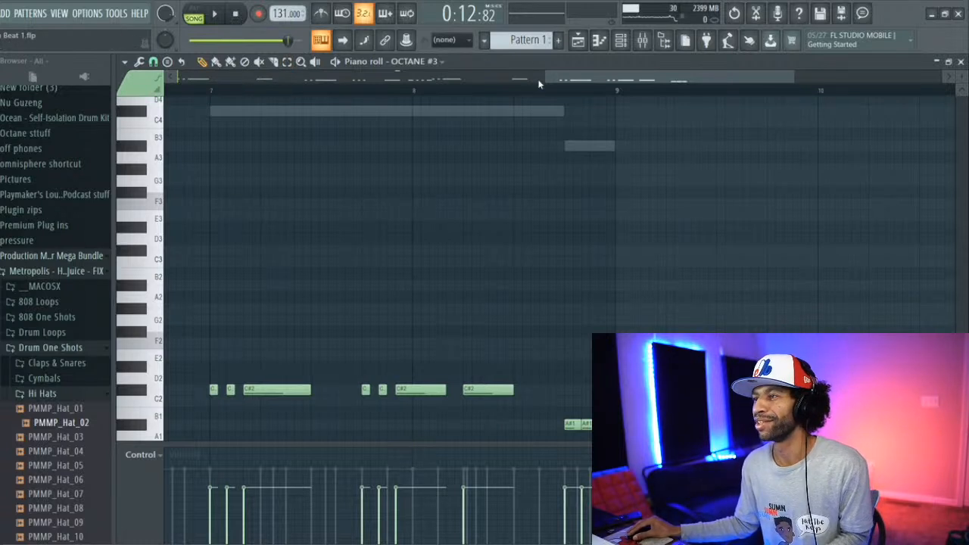
{"action": "left_click_drag", "start_coordinate": [556, 70], "coordinate": [175, 75]}
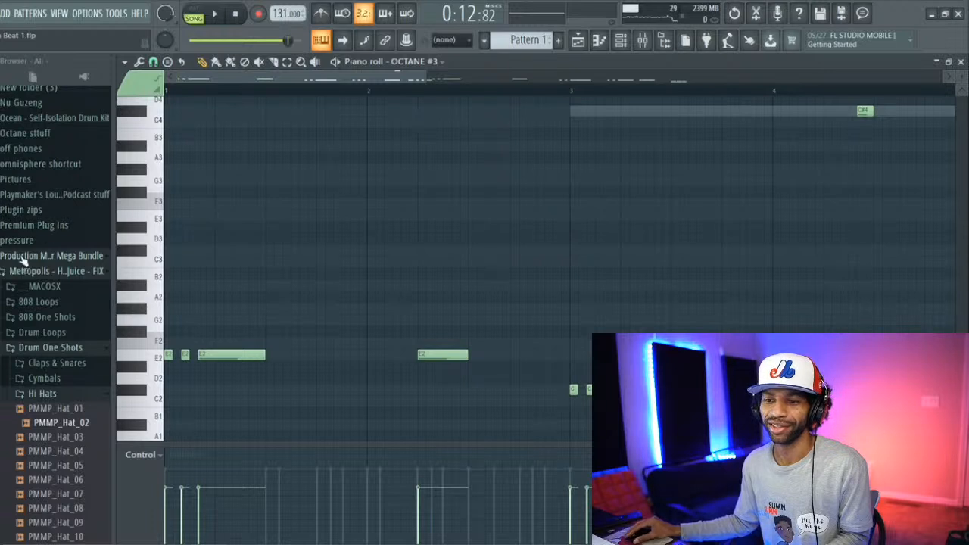
{"action": "scroll", "coordinate": [32, 342], "scroll_direction": "down", "scroll_amount": 3}
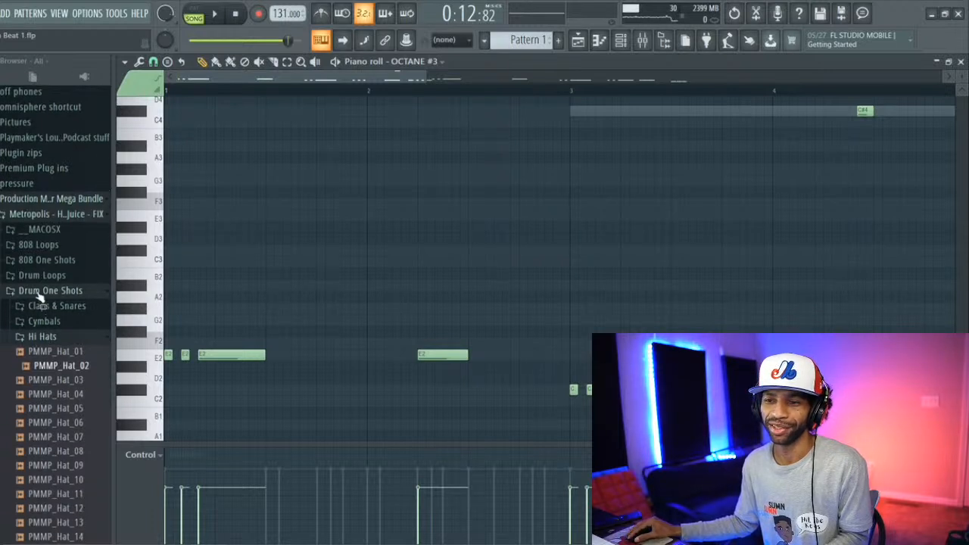
{"action": "left_click", "coordinate": [47, 338]}
{"action": "left_click", "coordinate": [38, 352]}
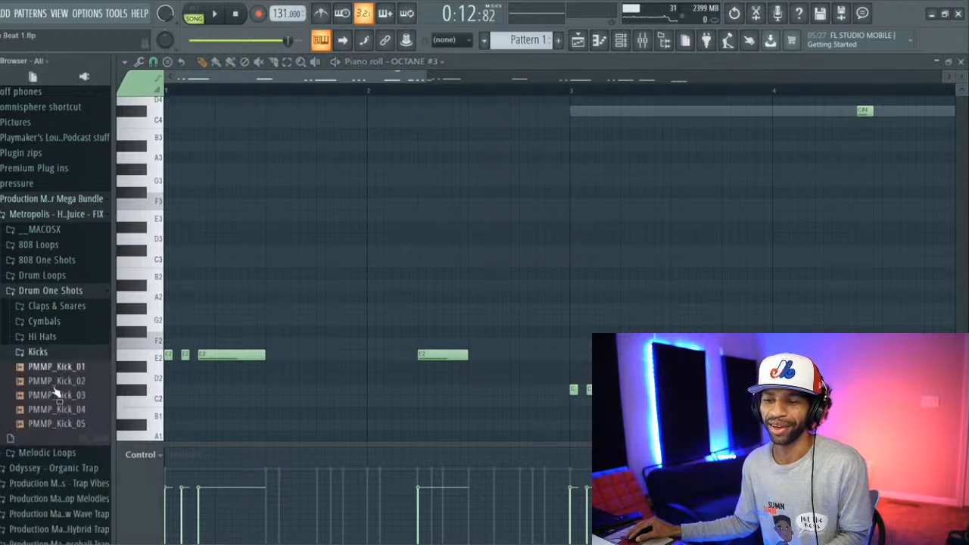
{"action": "left_click", "coordinate": [56, 367]}
{"action": "left_click", "coordinate": [59, 383]}
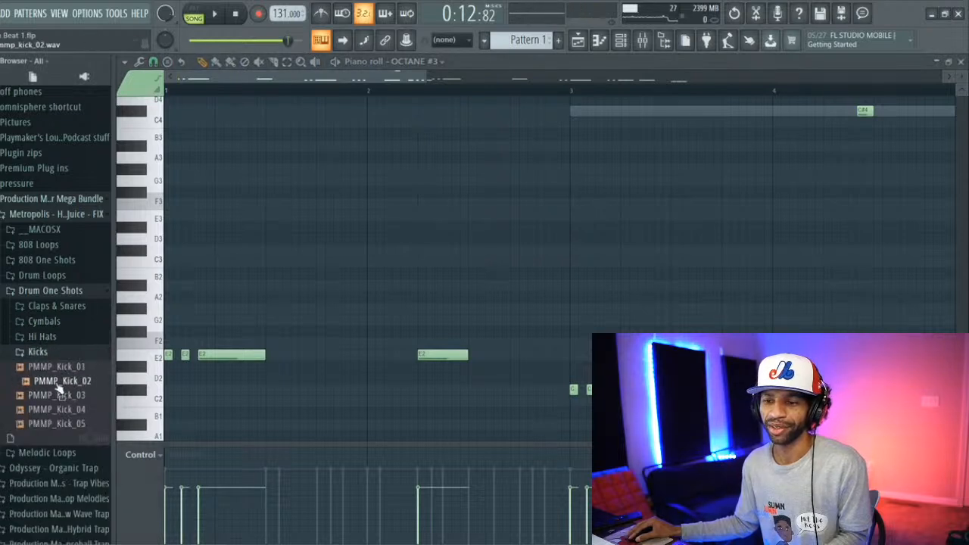
{"action": "left_click", "coordinate": [62, 410]}
{"action": "left_click", "coordinate": [63, 423]}
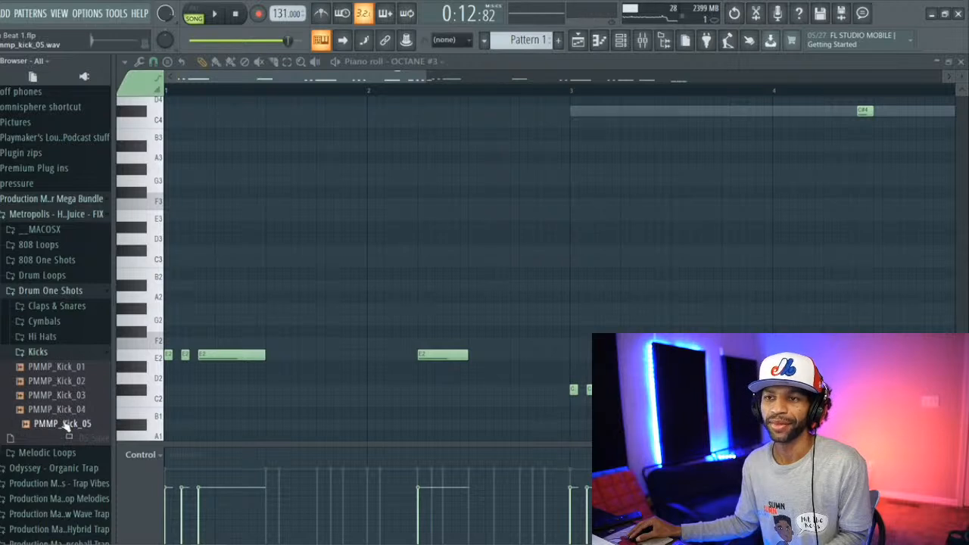
Step: Preview the Basic kick from the SumnSumnSumn Vol. 1 kit and add it as a new channel below OCTANE #3
{"action": "scroll", "coordinate": [34, 310], "scroll_direction": "down", "scroll_amount": 5}
{"action": "scroll", "coordinate": [36, 280], "scroll_direction": "down", "scroll_amount": 12}
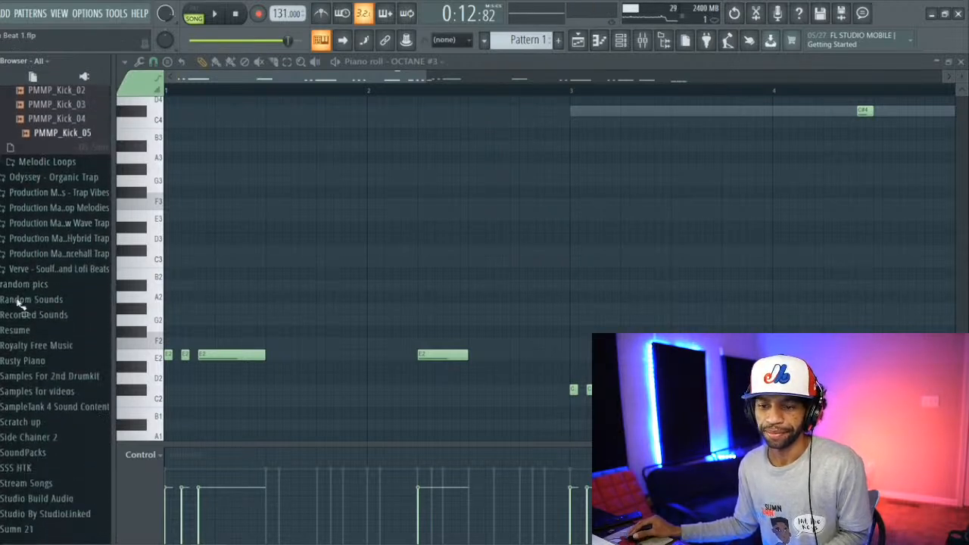
{"action": "scroll", "coordinate": [29, 326], "scroll_direction": "down", "scroll_amount": 2}
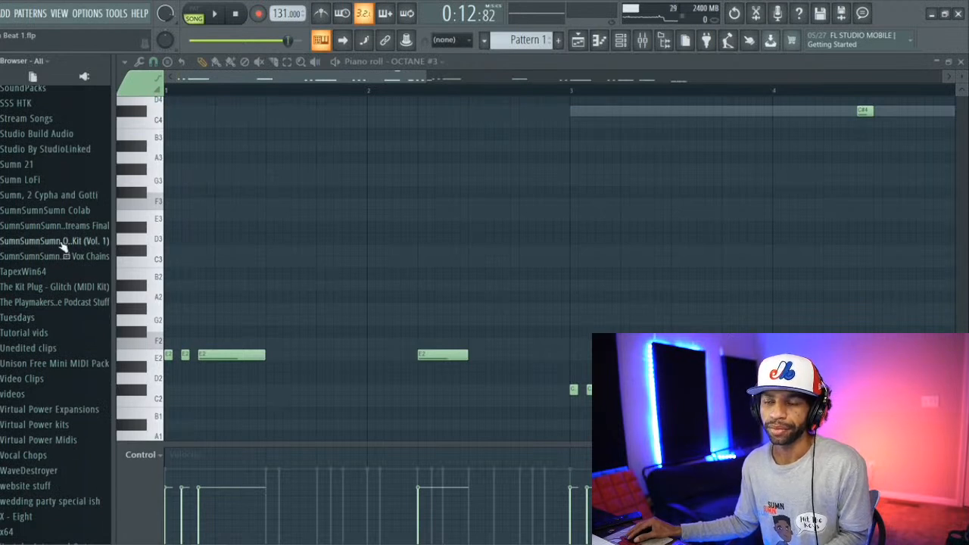
{"action": "left_click", "coordinate": [63, 242]}
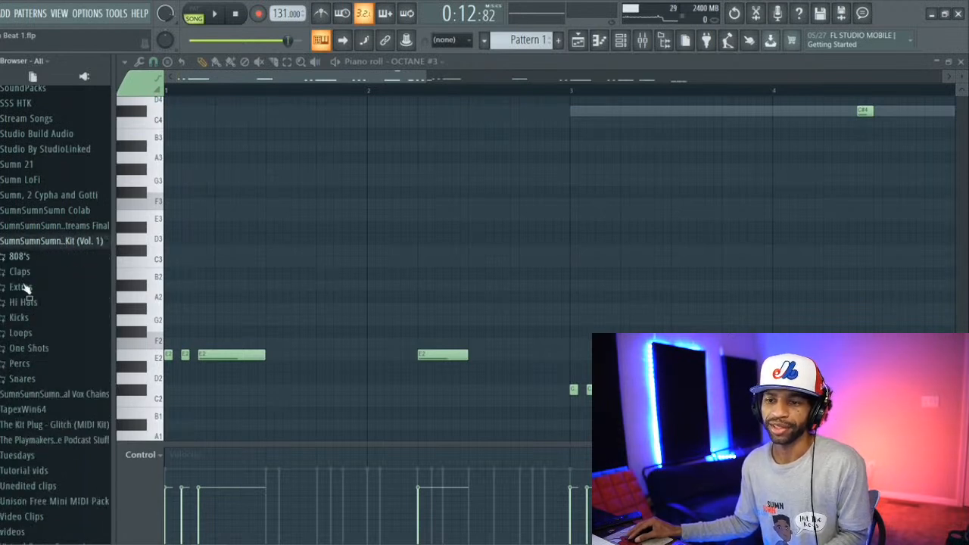
{"action": "left_click", "coordinate": [7, 319]}
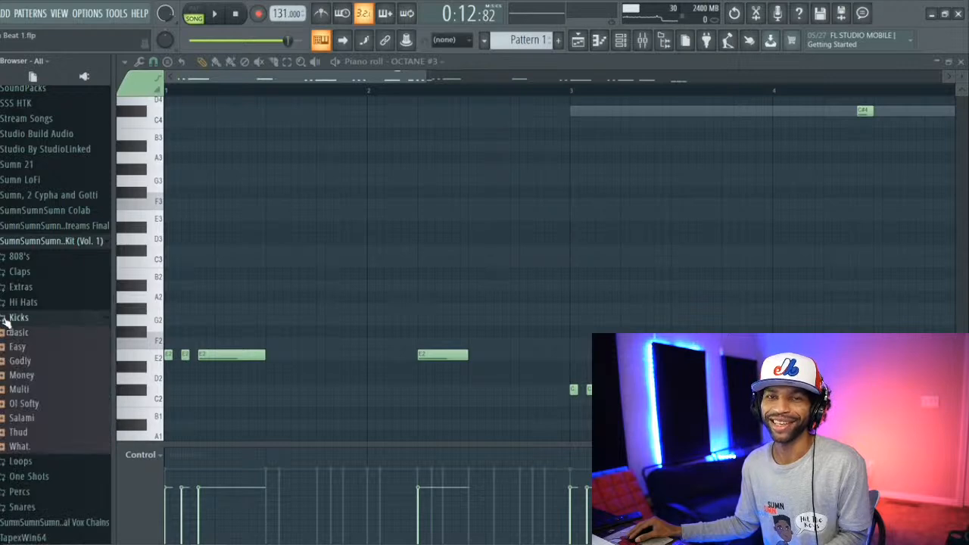
{"action": "left_click", "coordinate": [19, 334]}
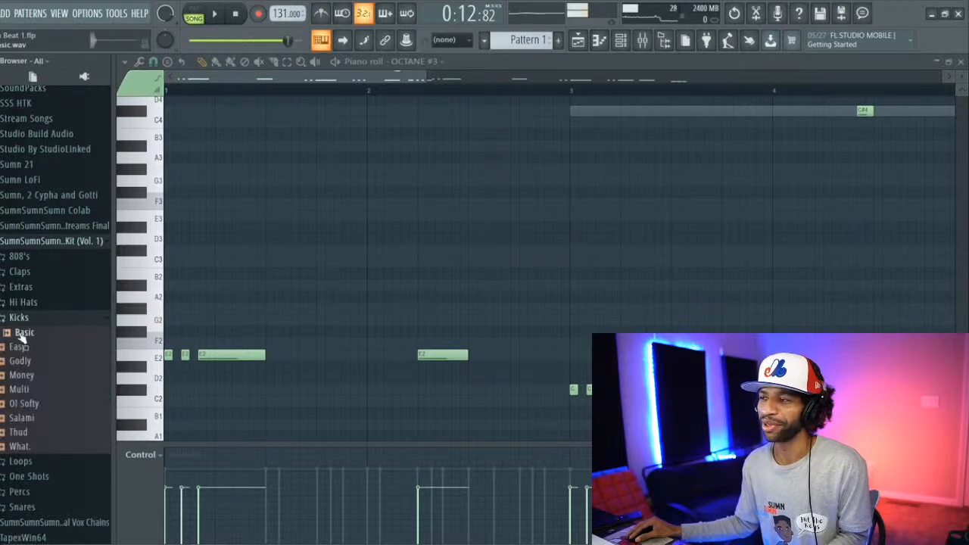
{"action": "left_click", "coordinate": [621, 43]}
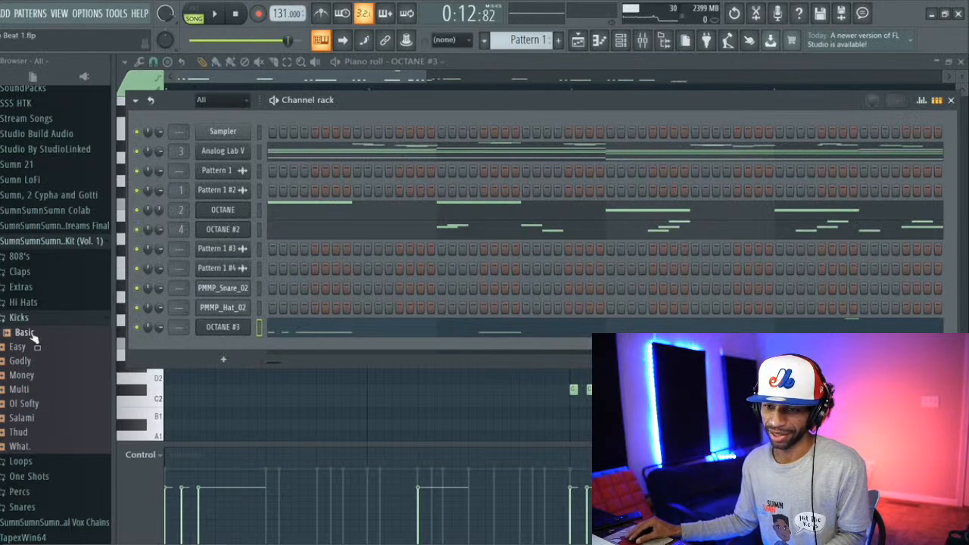
{"action": "left_click_drag", "start_coordinate": [31, 342], "coordinate": [125, 352]}
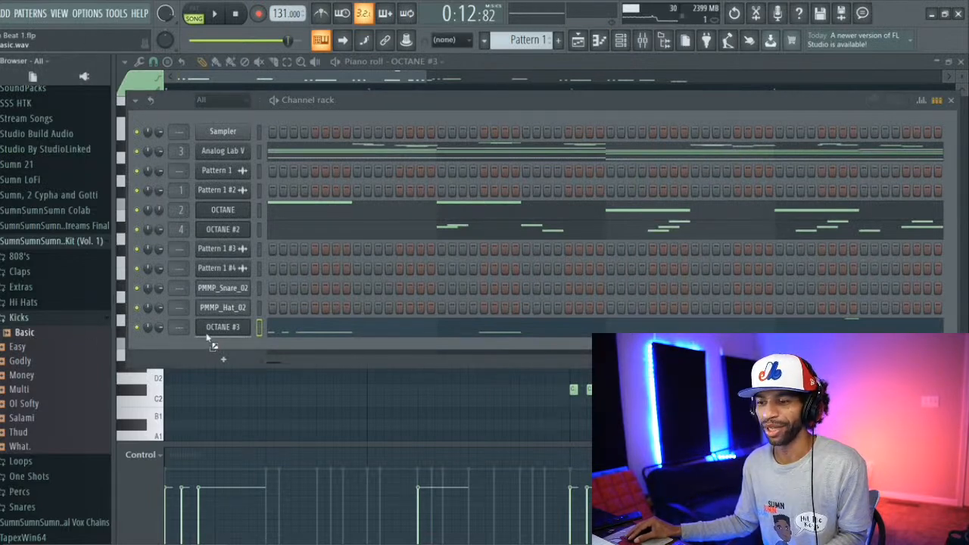
{"action": "left_click_drag", "start_coordinate": [214, 342], "coordinate": [220, 345]}
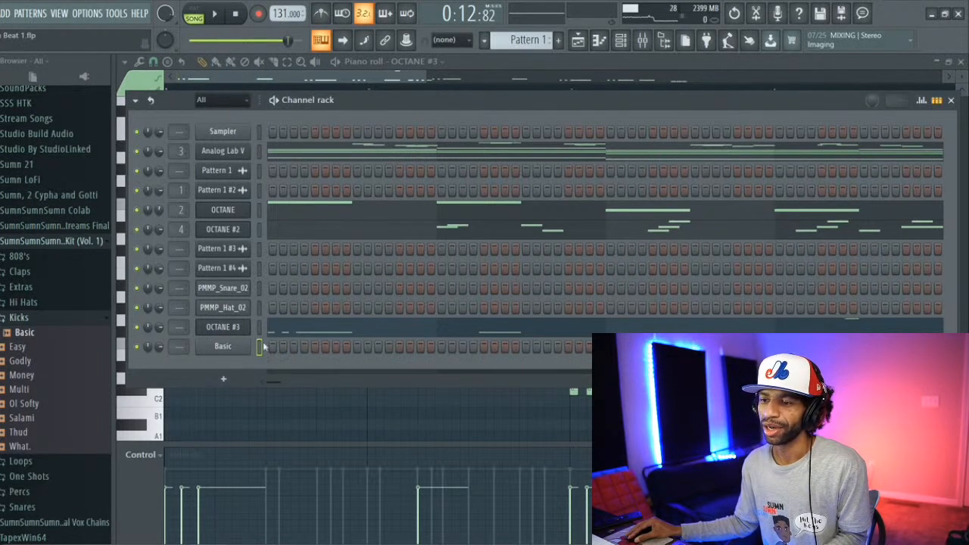
Step: Copy the note pattern of OCTANE #3 and paste it into the Basic kick channel
{"action": "right_click", "coordinate": [234, 327]}
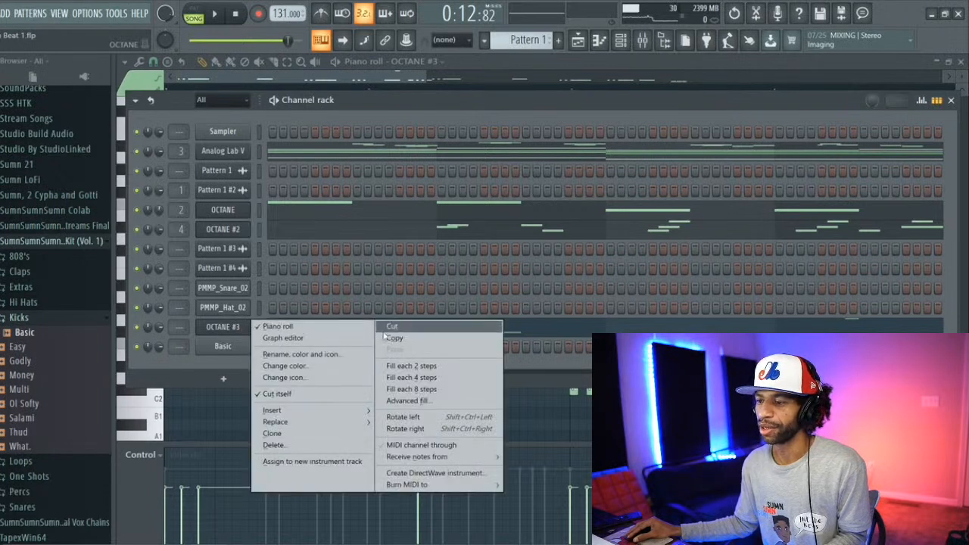
{"action": "left_click", "coordinate": [387, 340]}
{"action": "right_click", "coordinate": [227, 346]}
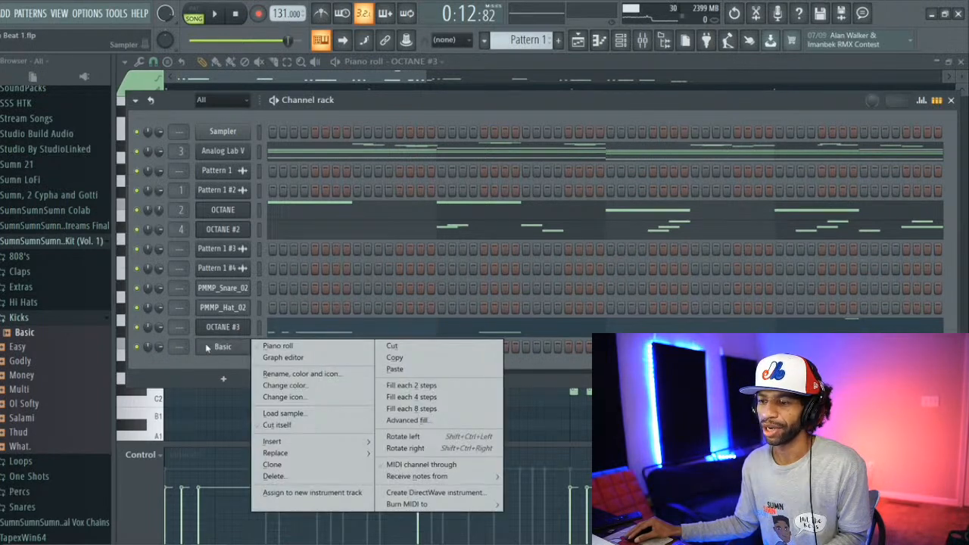
{"action": "left_click", "coordinate": [402, 370]}
Step: Shorten the long notes in bars 1 to 3 of the Basic kick's piano roll to match the short hits
{"action": "left_click", "coordinate": [381, 347]}
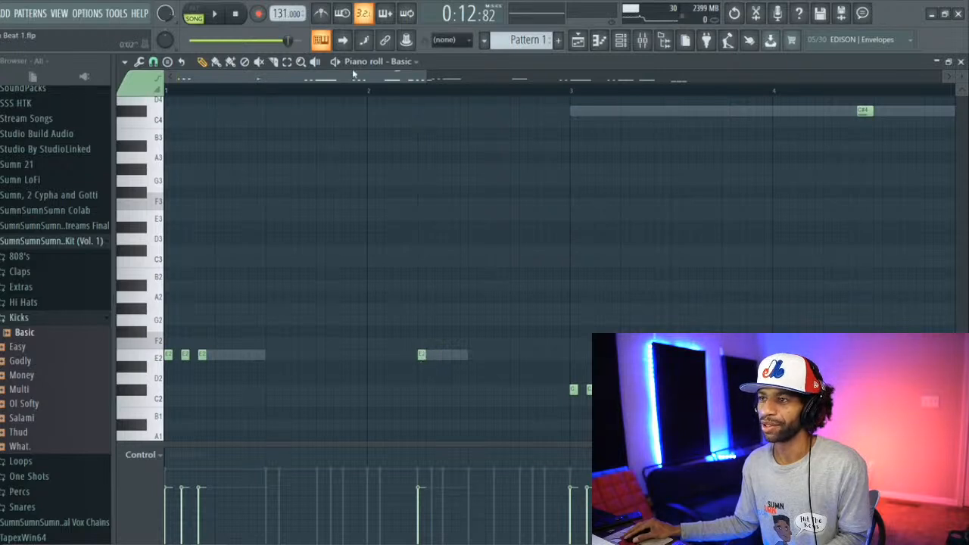
{"action": "left_click_drag", "start_coordinate": [358, 79], "coordinate": [426, 103]}
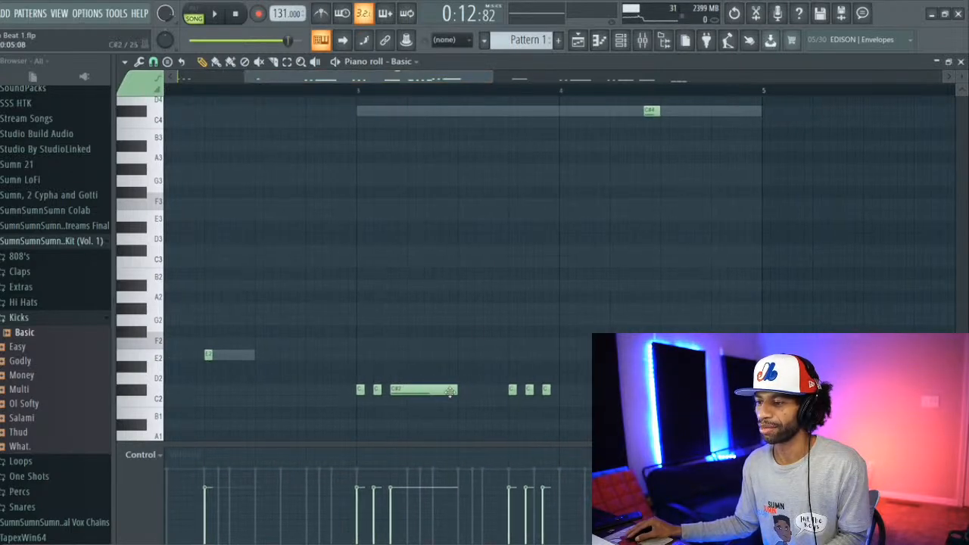
{"action": "left_click_drag", "start_coordinate": [431, 389], "coordinate": [409, 388]}
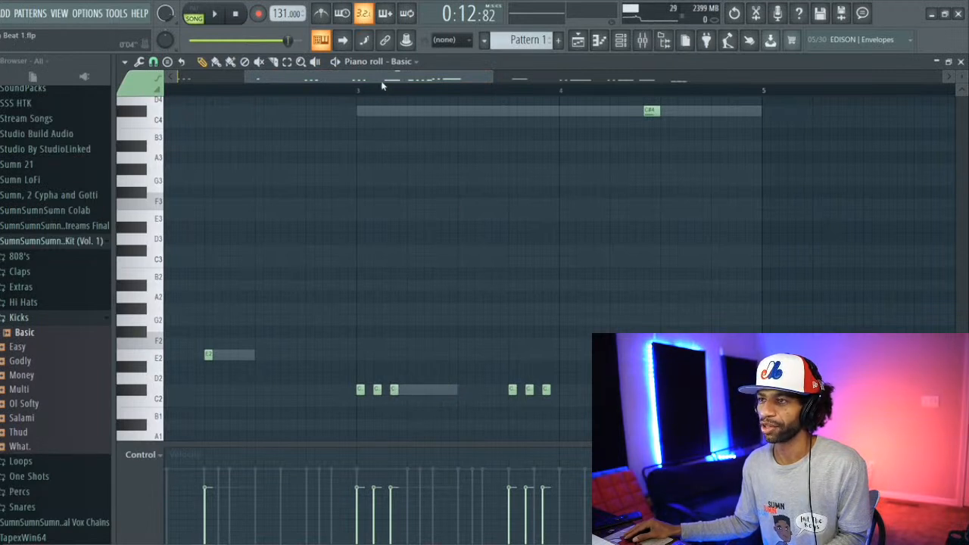
Step: Transpose the four E2 kick notes in bars 1 and 2 up to C5
{"action": "left_click_drag", "start_coordinate": [382, 85], "coordinate": [310, 81]}
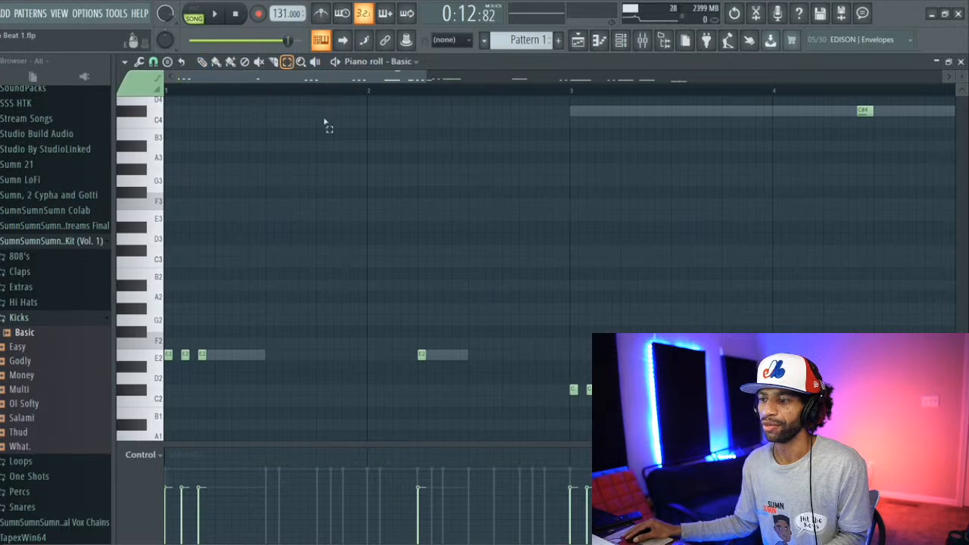
{"action": "left_click_drag", "start_coordinate": [446, 348], "coordinate": [174, 373]}
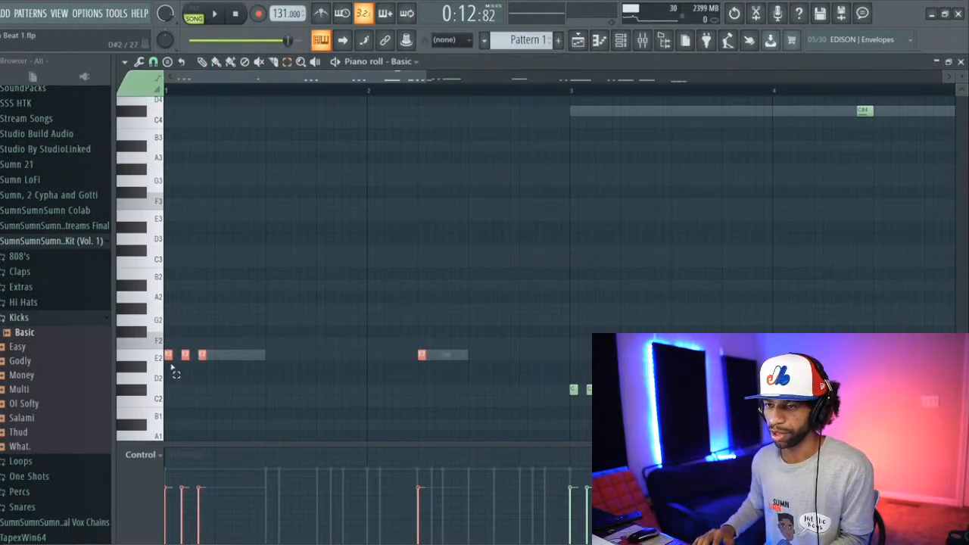
{"action": "key", "text": "Delete"}
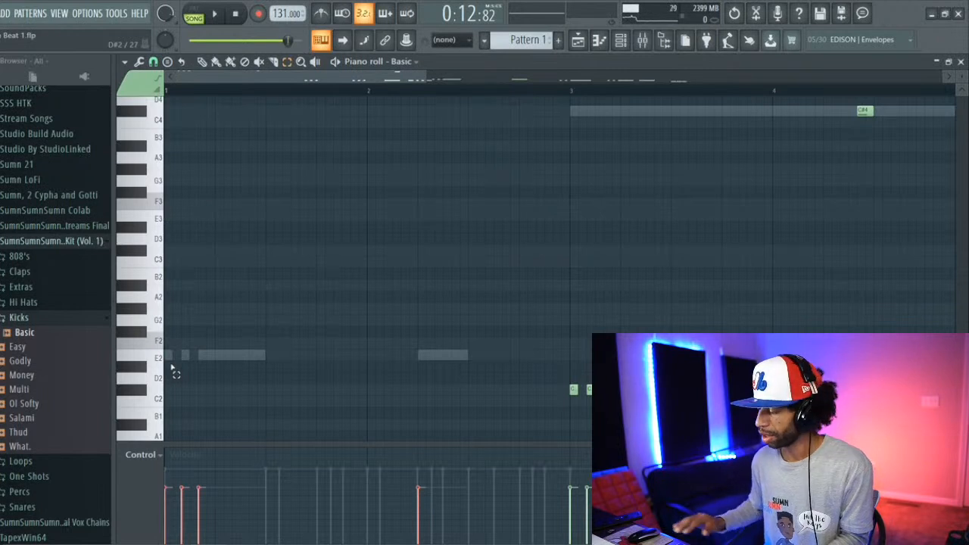
{"action": "scroll", "coordinate": [172, 369], "scroll_direction": "up", "scroll_amount": 3}
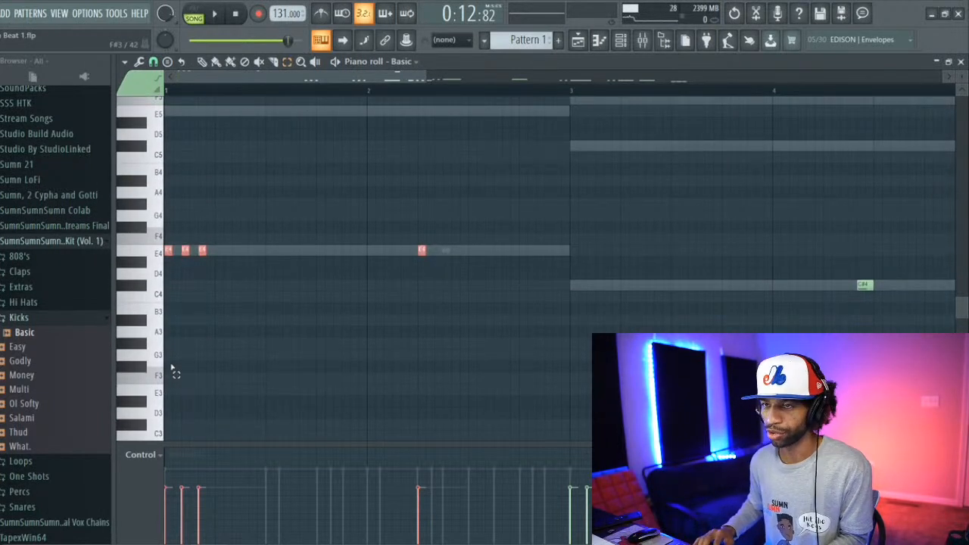
{"action": "key", "text": "ctrl+Up"}
{"action": "key", "text": "Down"}
{"action": "key", "text": "Down"}
{"action": "key", "text": "Down"}
{"action": "key", "text": "Down"}
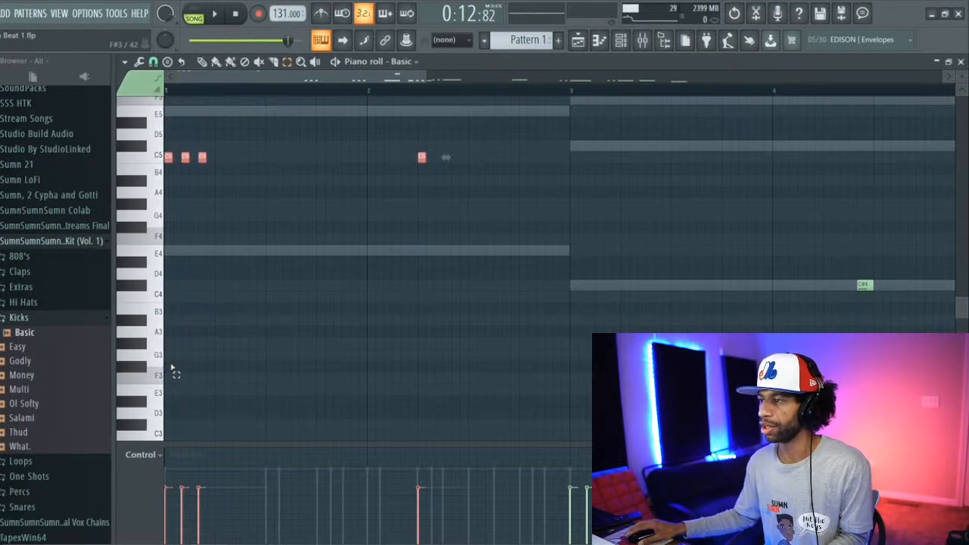
Step: Transpose the six C#2 kick notes in bar 3 up to C5
{"action": "scroll", "coordinate": [176, 378], "scroll_direction": "down", "scroll_amount": 5}
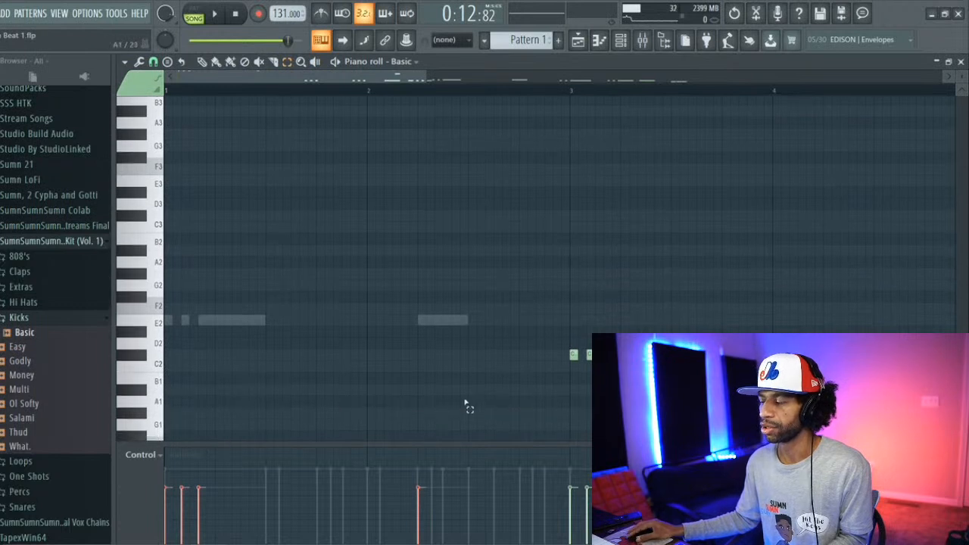
{"action": "left_click_drag", "start_coordinate": [553, 362], "coordinate": [605, 341]}
{"action": "key", "text": "ctrl+Up"}
{"action": "key", "text": "ctrl+Up"}
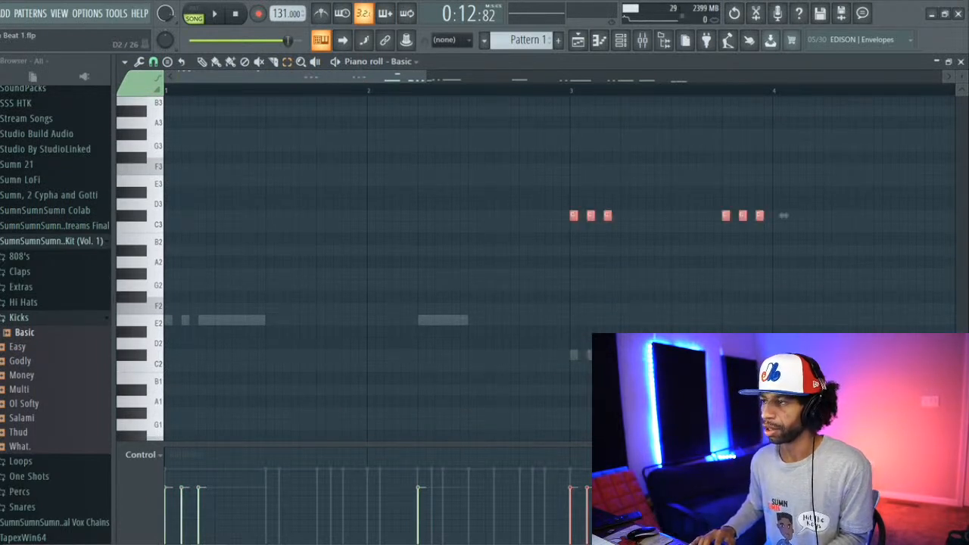
{"action": "scroll", "coordinate": [530, 265], "scroll_direction": "up", "scroll_amount": 5}
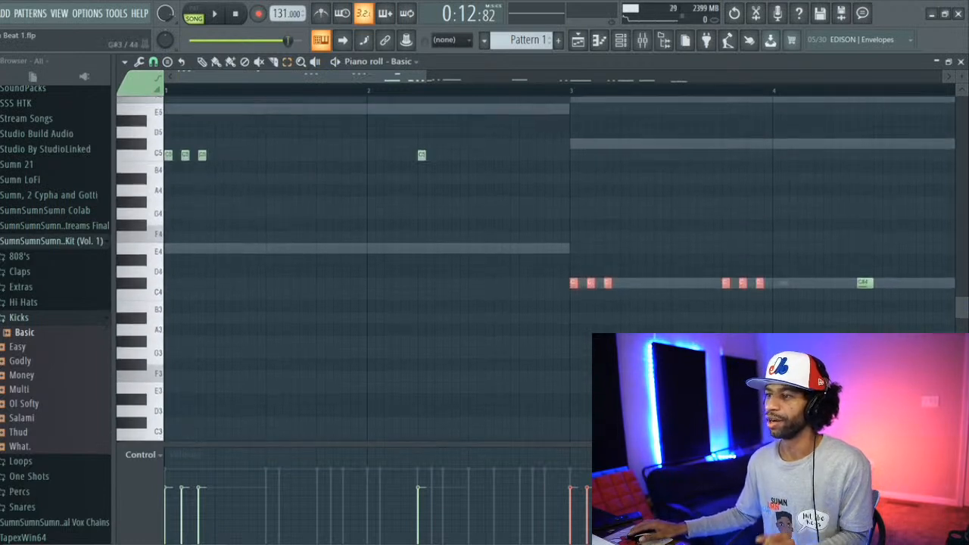
{"action": "key", "text": "ctrl+Up"}
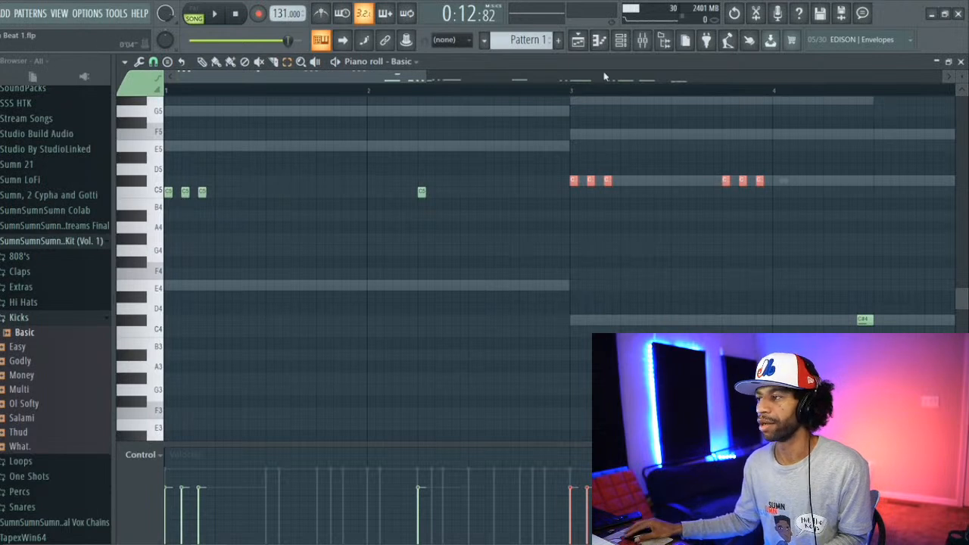
{"action": "key", "text": "Down"}
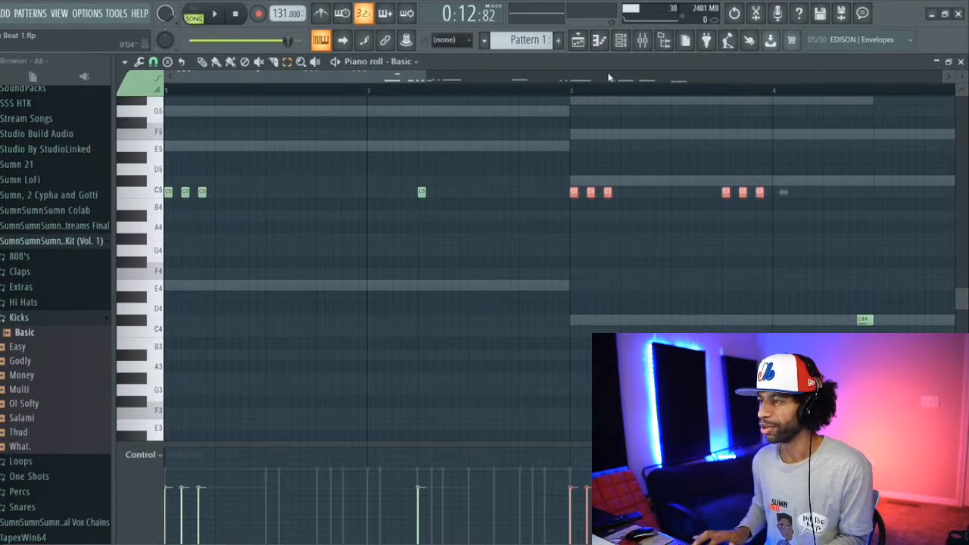
Step: Delete the C#4 slide note in bar 4 and shorten that bar's longer C#2 kick notes to short hits
{"action": "left_click_drag", "start_coordinate": [405, 76], "coordinate": [526, 99]}
{"action": "scroll", "coordinate": [504, 158], "scroll_direction": "down", "scroll_amount": 4}
{"action": "scroll", "coordinate": [502, 156], "scroll_direction": "down", "scroll_amount": 1}
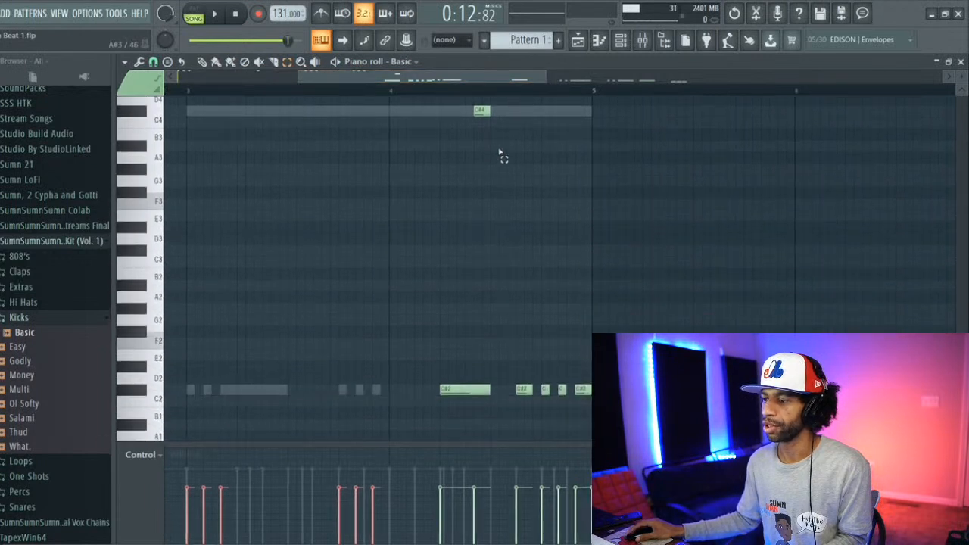
{"action": "scroll", "coordinate": [501, 148], "scroll_direction": "up", "scroll_amount": 2}
{"action": "left_click", "coordinate": [481, 145]}
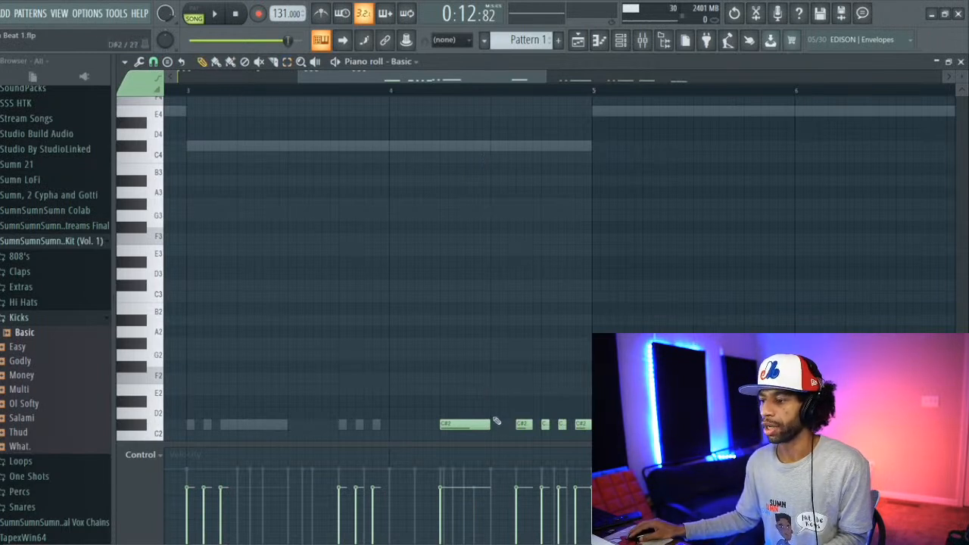
{"action": "left_click_drag", "start_coordinate": [492, 424], "coordinate": [465, 424]}
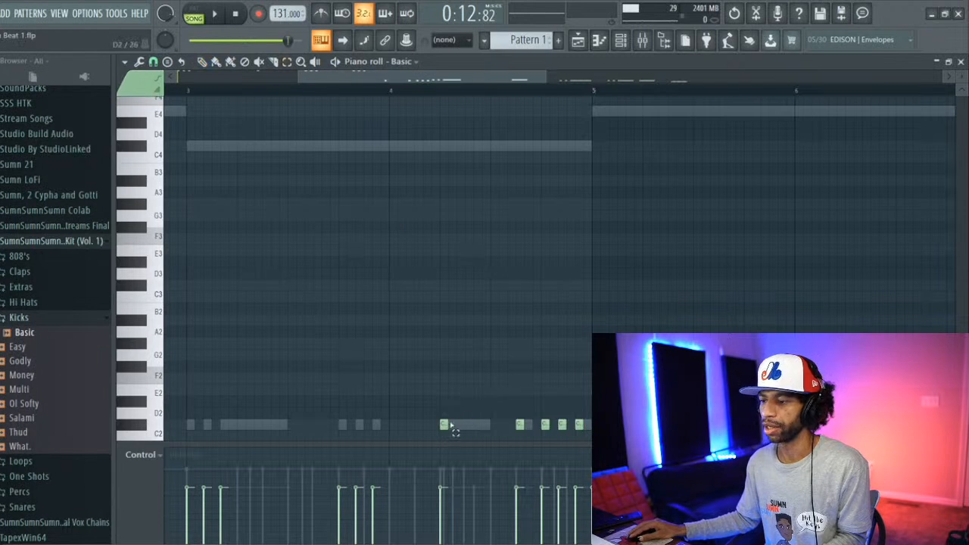
Step: Transpose the five C#2 kick notes in bar 4 up to C5
{"action": "left_click_drag", "start_coordinate": [429, 432], "coordinate": [582, 419]}
{"action": "key", "text": "ctrl+Up"}
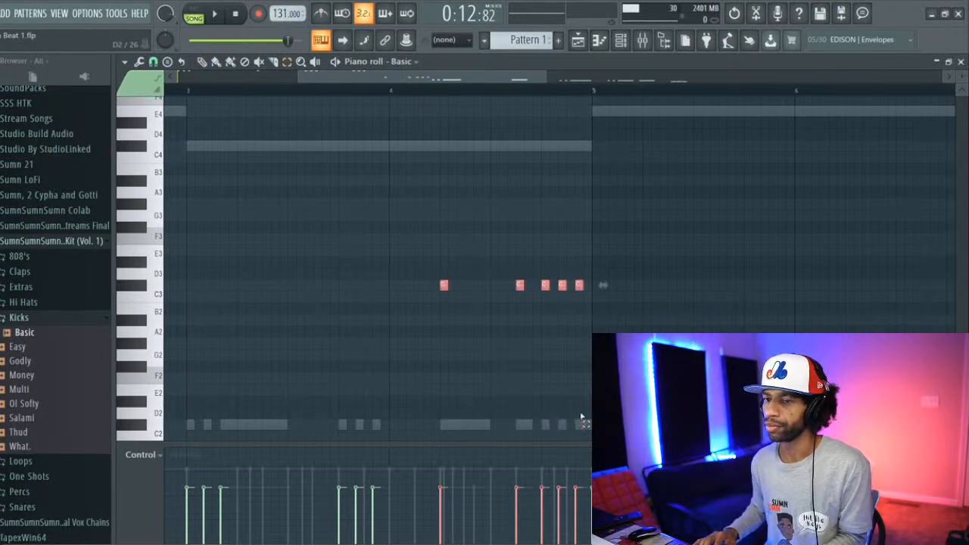
{"action": "key", "text": "ctrl+Up"}
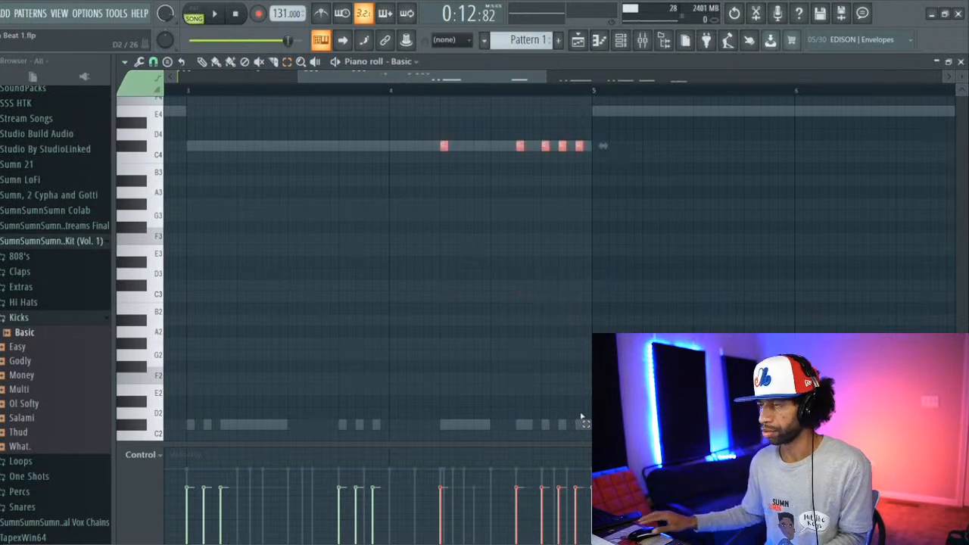
{"action": "scroll", "coordinate": [581, 416], "scroll_direction": "up", "scroll_amount": 4}
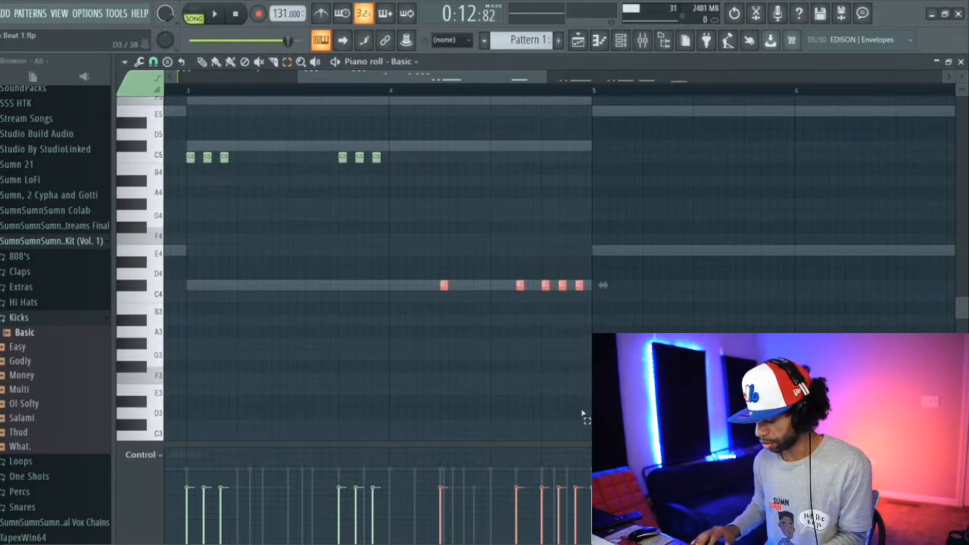
{"action": "key", "text": "ctrl+Up"}
{"action": "key", "text": "Down"}
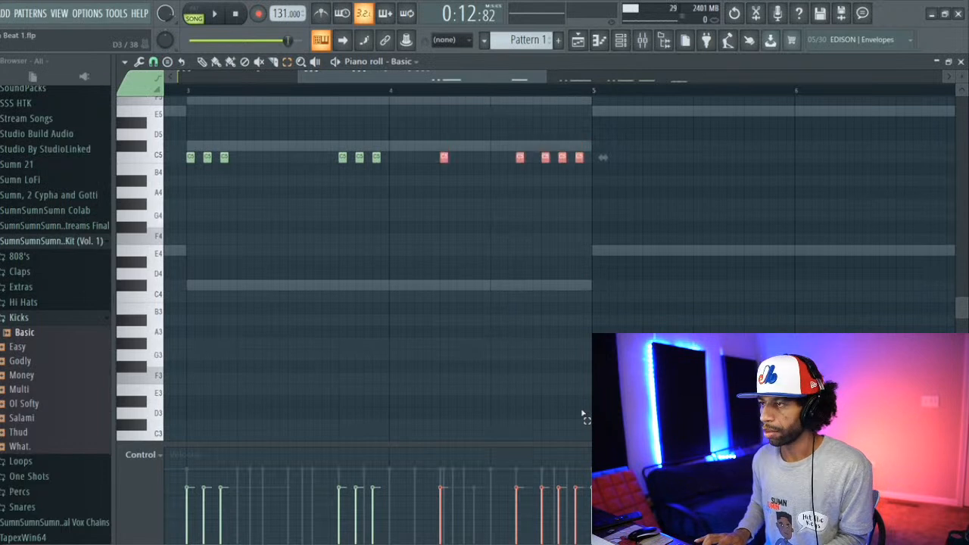
Step: Shorten the long E2 kick notes in bars 5 and 6 to match the short hits
{"action": "scroll", "coordinate": [575, 408], "scroll_direction": "down", "scroll_amount": 6}
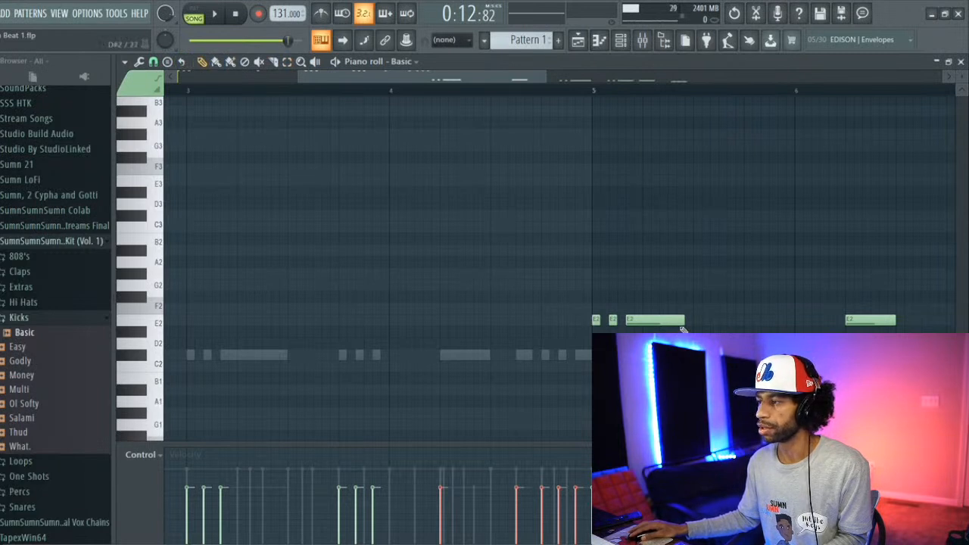
{"action": "left_click_drag", "start_coordinate": [686, 320], "coordinate": [638, 319]}
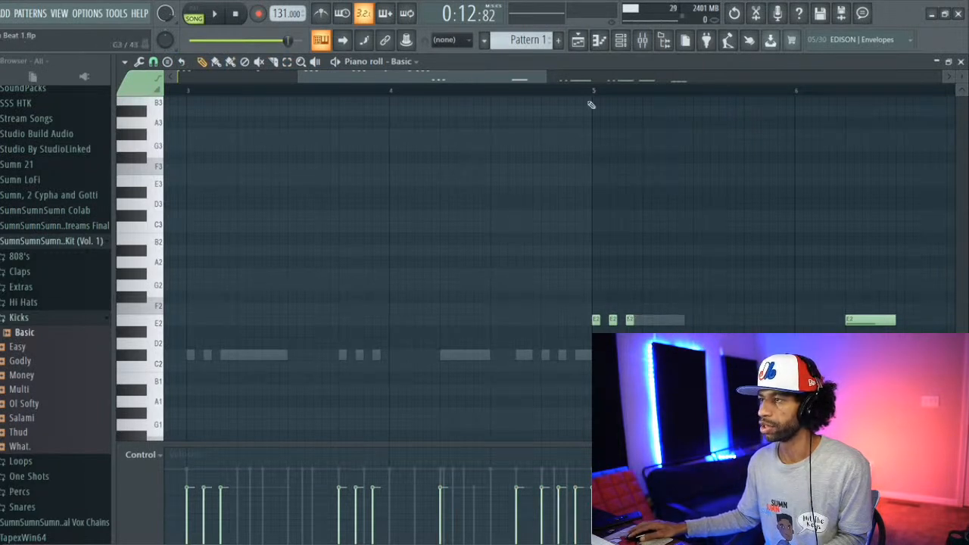
{"action": "left_click_drag", "start_coordinate": [550, 80], "coordinate": [628, 82]}
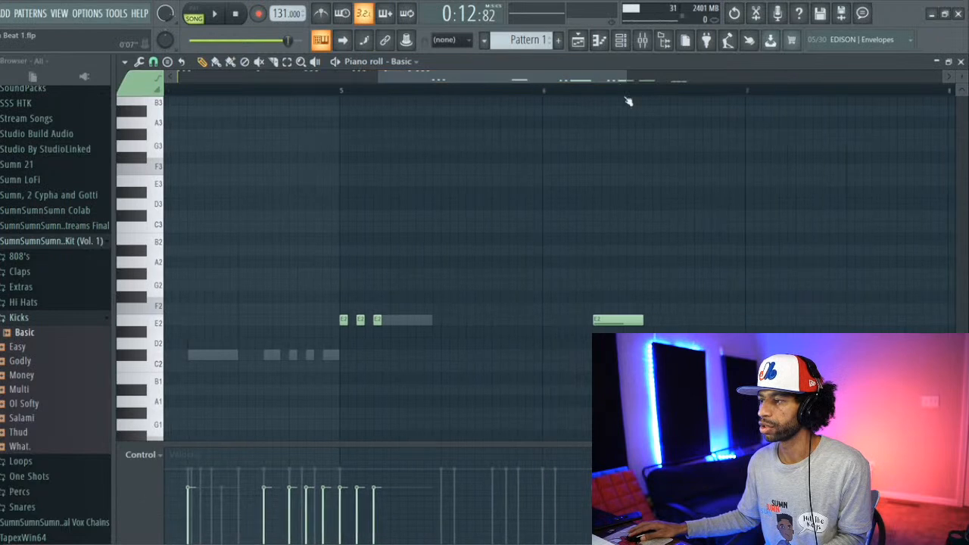
{"action": "left_click_drag", "start_coordinate": [643, 318], "coordinate": [585, 336]}
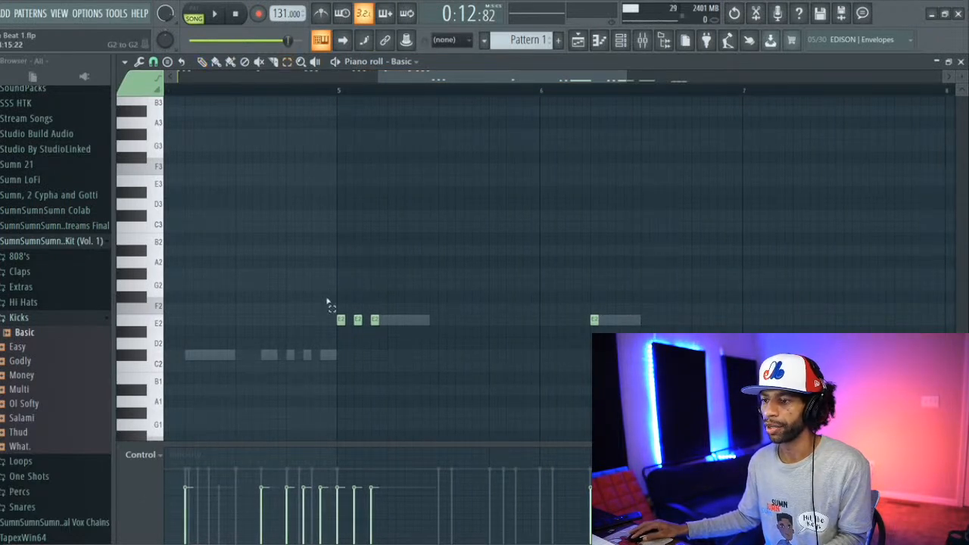
Step: Transpose the four E2 kick notes in bars 5 and 6 up to C5
{"action": "left_click_drag", "start_coordinate": [328, 304], "coordinate": [622, 361]}
{"action": "left_click_drag", "start_coordinate": [618, 319], "coordinate": [618, 180]}
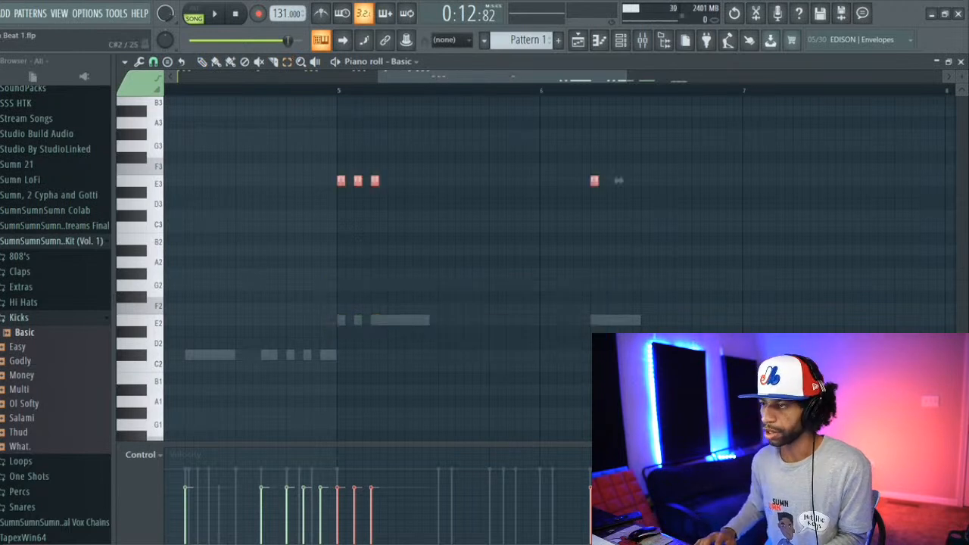
{"action": "scroll", "coordinate": [619, 181], "scroll_direction": "up", "scroll_amount": 5}
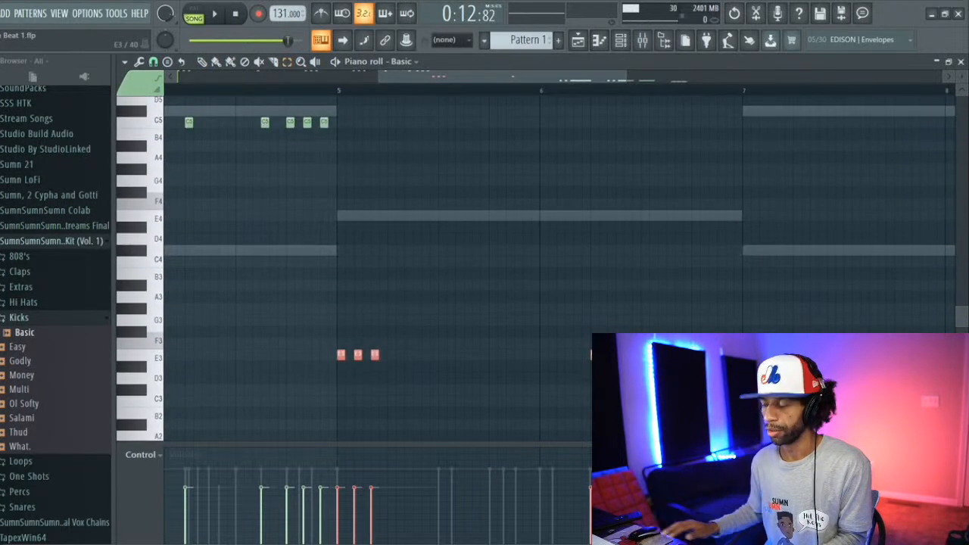
{"action": "key", "text": "ctrl+Up"}
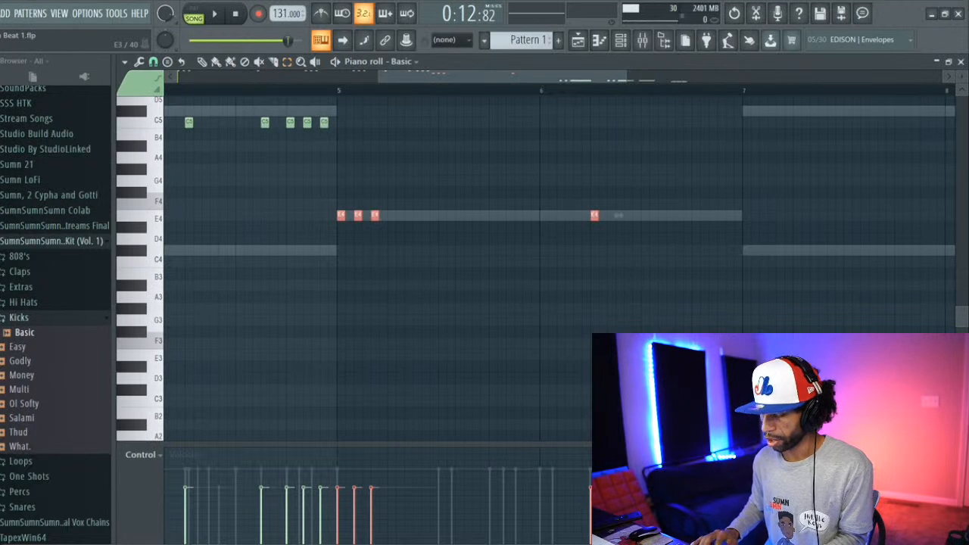
{"action": "key", "text": "Delete"}
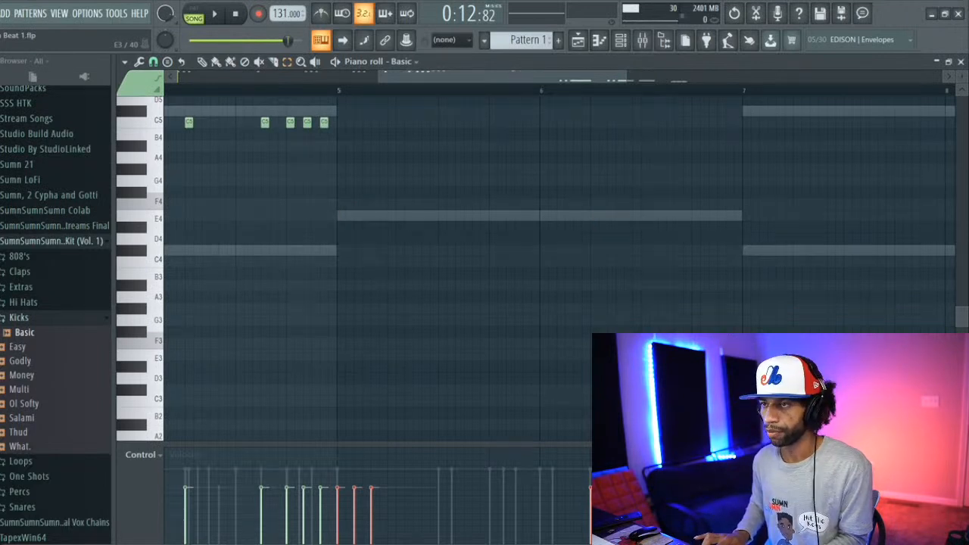
{"action": "key", "text": "shift+Down"}
{"action": "key", "text": "shift+Down"}
{"action": "key", "text": "shift+Down"}
{"action": "key", "text": "shift+Down"}
{"action": "scroll", "coordinate": [541, 265], "scroll_direction": "down", "scroll_amount": 5}
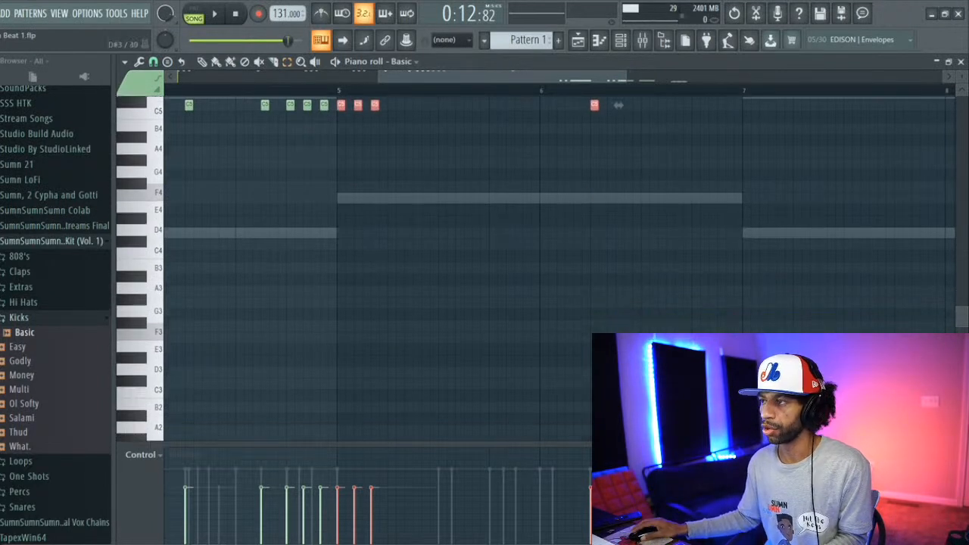
Step: Transpose all kick notes in bars 7 and 8 up three octaves and down one semitone, bringing the C#2 notes to C5
{"action": "left_click_drag", "start_coordinate": [771, 367], "coordinate": [787, 355]}
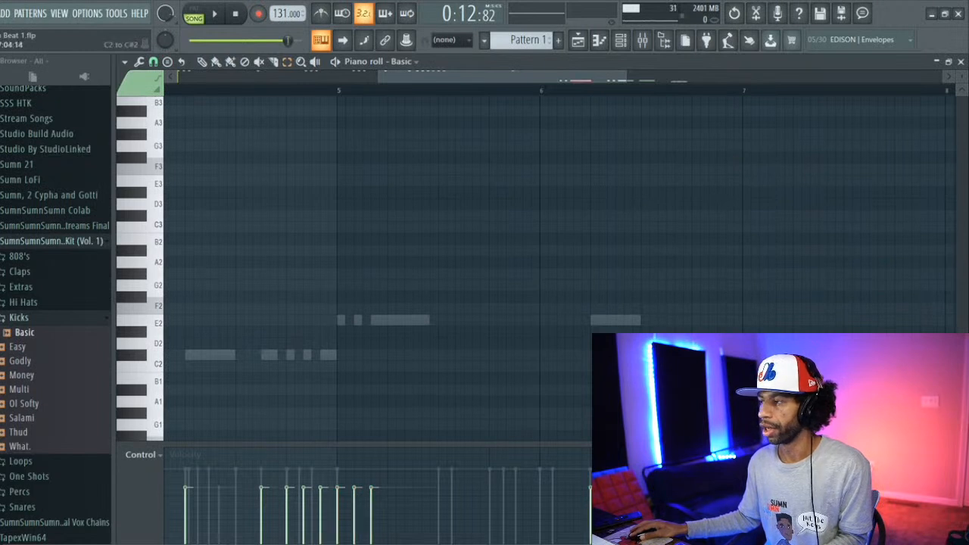
{"action": "scroll", "coordinate": [542, 265], "scroll_direction": "right", "scroll_amount": 4}
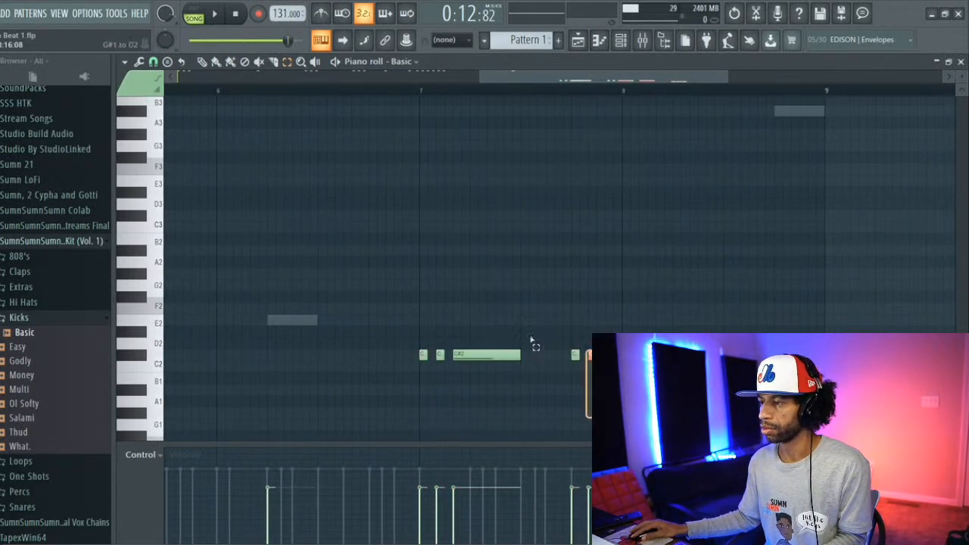
{"action": "left_click_drag", "start_coordinate": [816, 419], "coordinate": [401, 313]}
{"action": "key", "text": "ctrl+Up"}
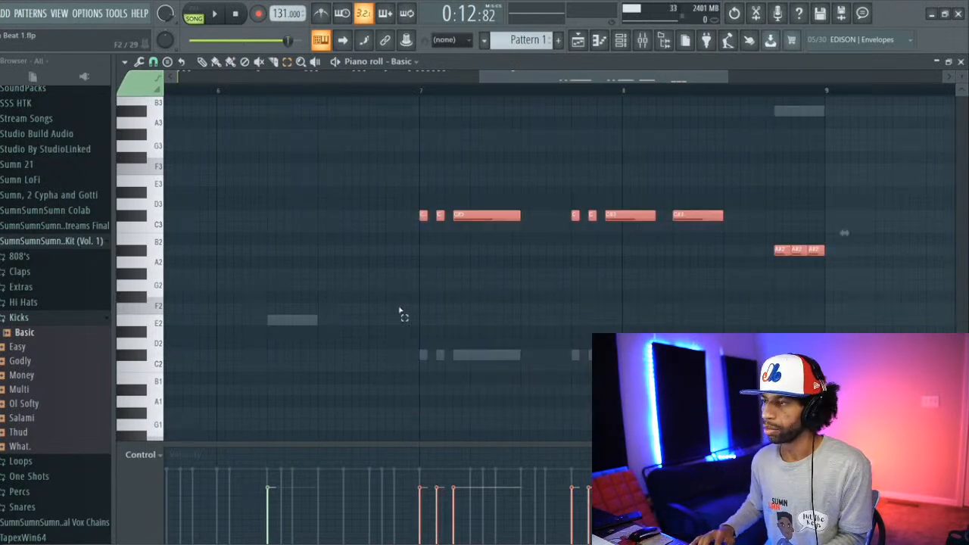
{"action": "key", "text": "ctrl+Up"}
{"action": "scroll", "coordinate": [396, 310], "scroll_direction": "up", "scroll_amount": 5}
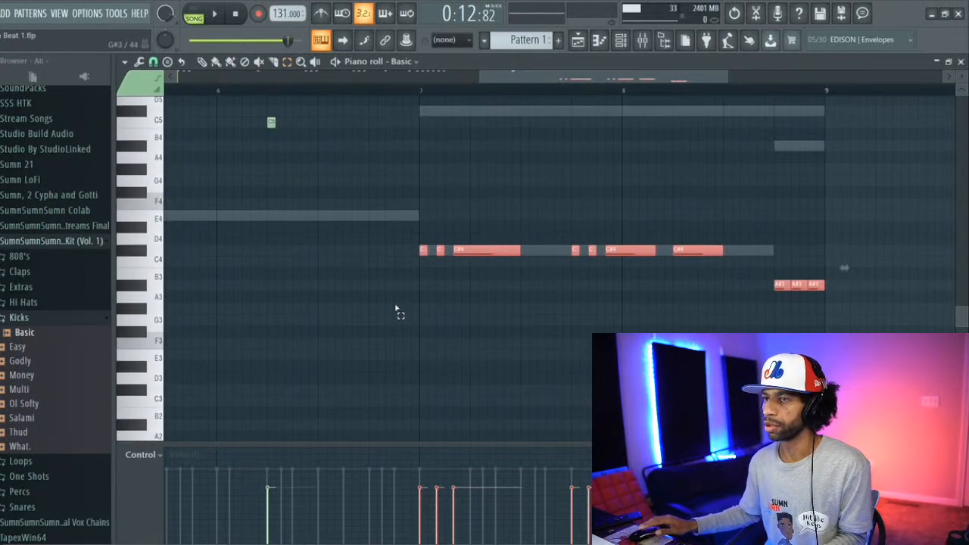
{"action": "key", "text": "ctrl+Up"}
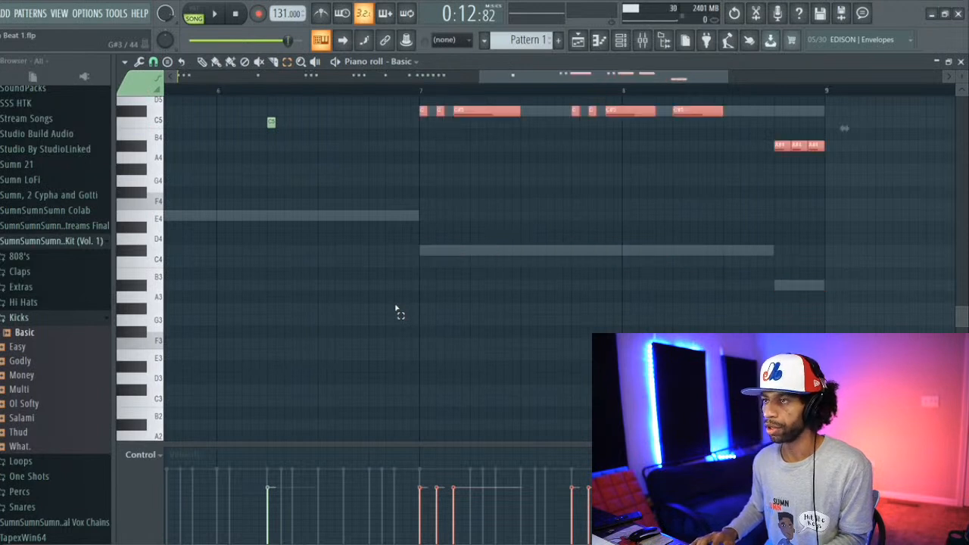
{"action": "key", "text": "Down"}
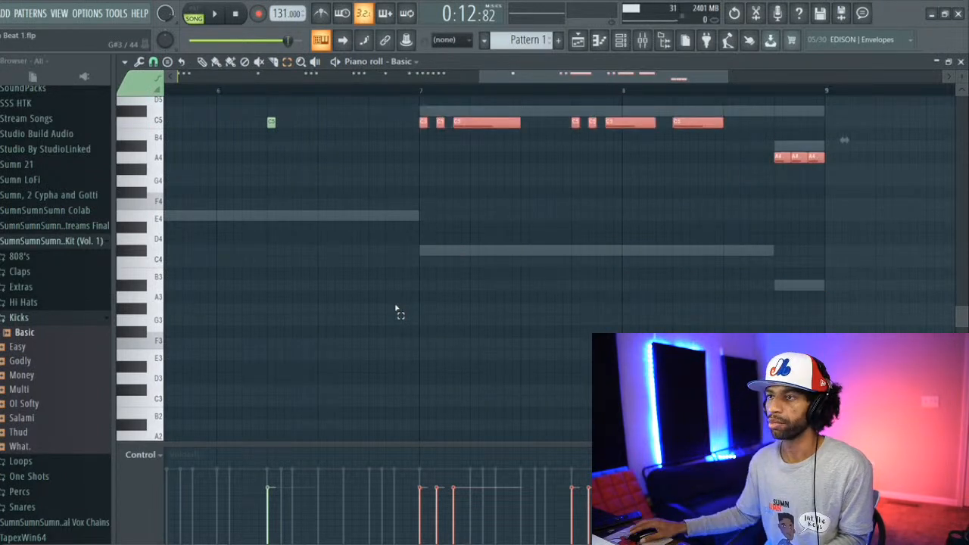
Step: Shorten the long kick notes in bars 7 and 8 to short hits and raise the three A4 notes ending bar 8 to C5
{"action": "left_click", "coordinate": [327, 113]}
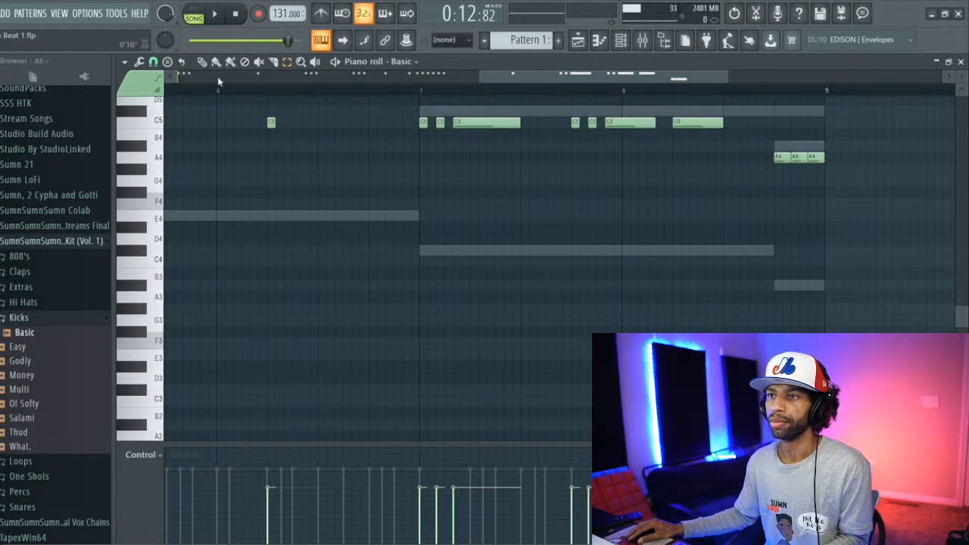
{"action": "left_click", "coordinate": [202, 61]}
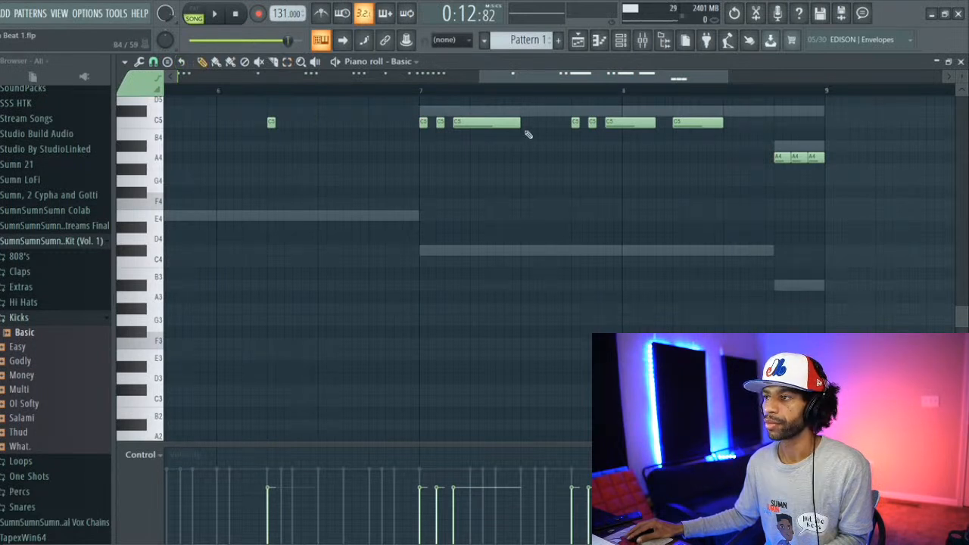
{"action": "left_click_drag", "start_coordinate": [511, 122], "coordinate": [461, 122]}
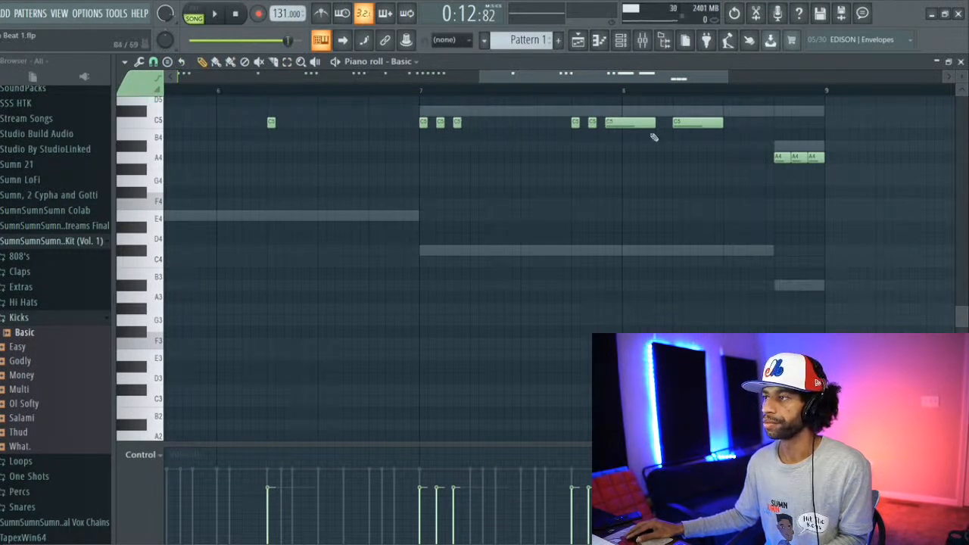
{"action": "left_click_drag", "start_coordinate": [655, 123], "coordinate": [614, 123]}
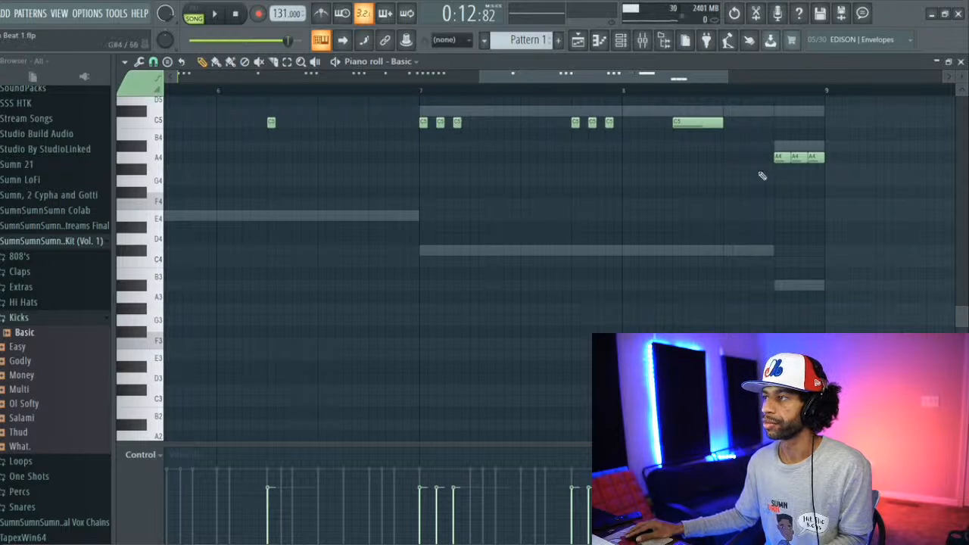
{"action": "left_click_drag", "start_coordinate": [726, 123], "coordinate": [680, 123]}
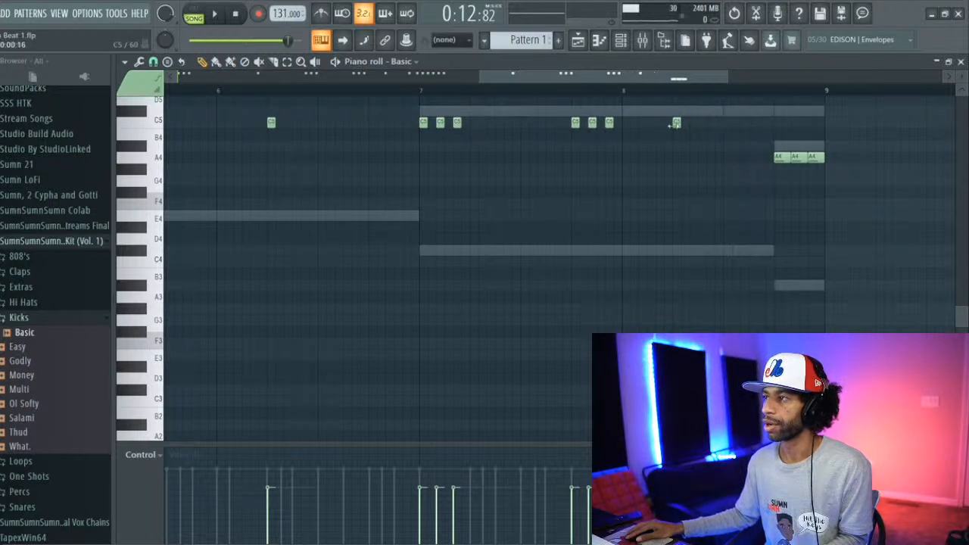
{"action": "left_click_drag", "start_coordinate": [780, 159], "coordinate": [780, 121]}
{"action": "left_click_drag", "start_coordinate": [795, 156], "coordinate": [815, 119]}
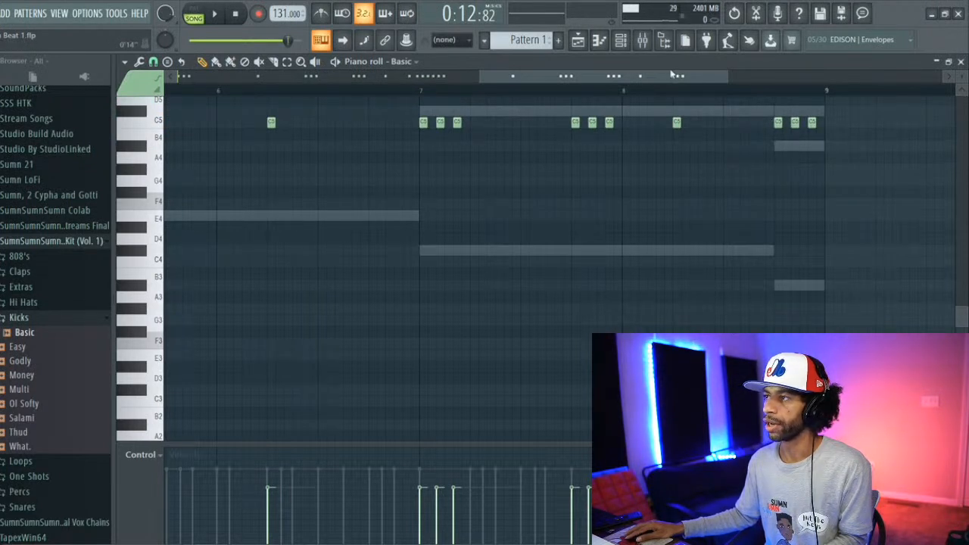
Step: Play the beat from the start and check the Basic kick's pattern in the channel rack and piano roll
{"action": "left_click_drag", "start_coordinate": [671, 74], "coordinate": [358, 74]}
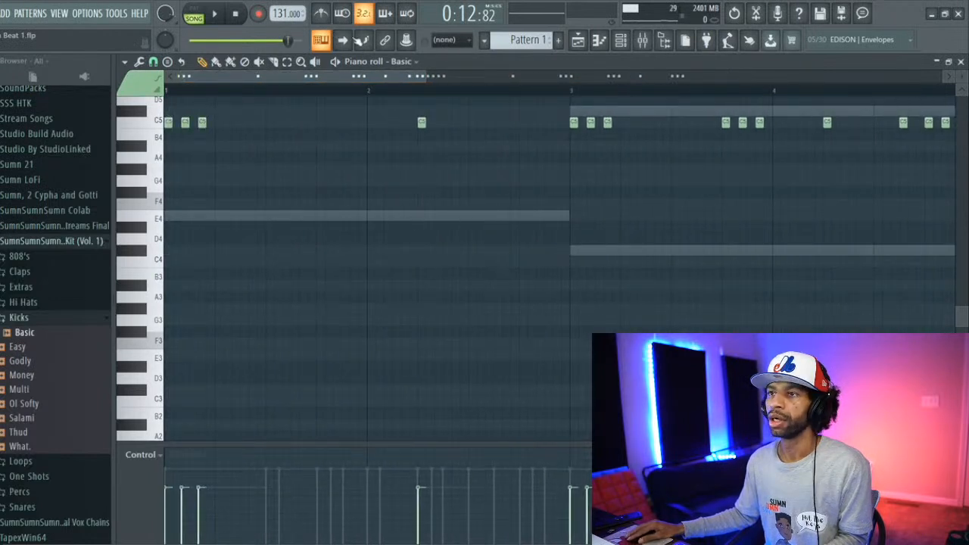
{"action": "left_click", "coordinate": [215, 17]}
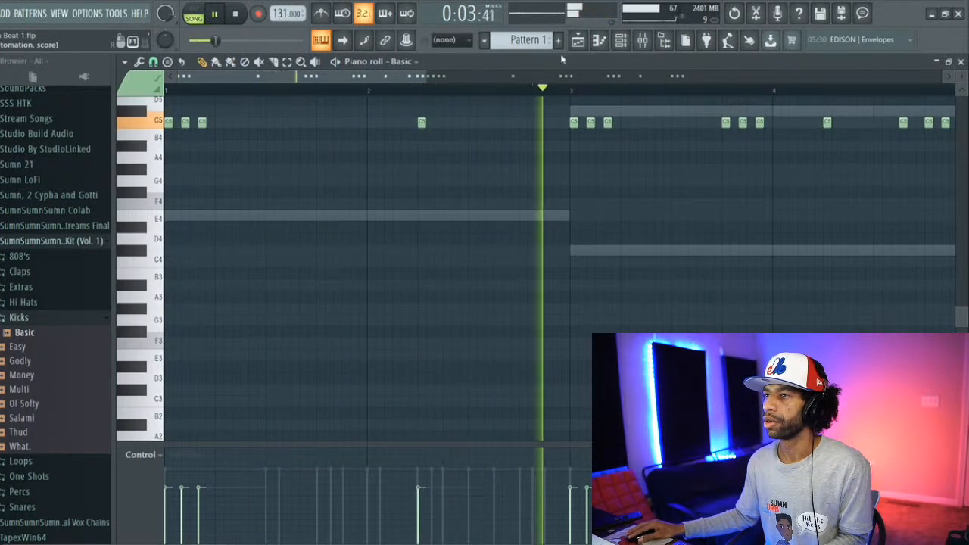
{"action": "scroll", "coordinate": [550, 140], "scroll_direction": "up", "scroll_amount": 5}
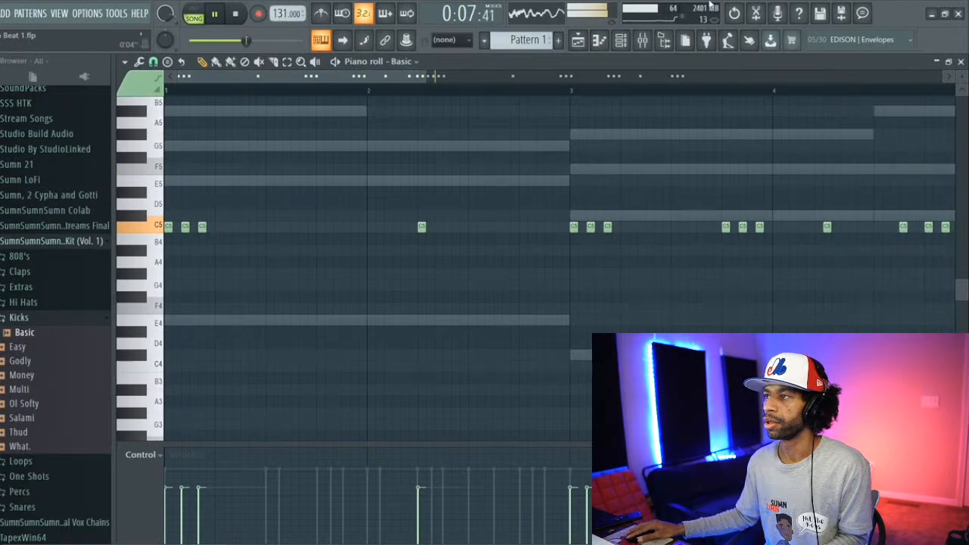
{"action": "left_click", "coordinate": [620, 42]}
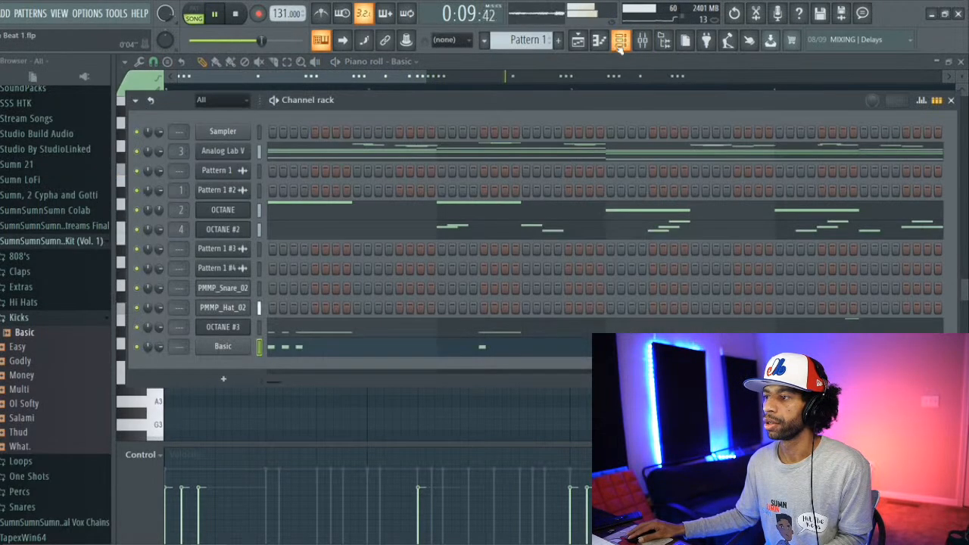
{"action": "left_click", "coordinate": [477, 350]}
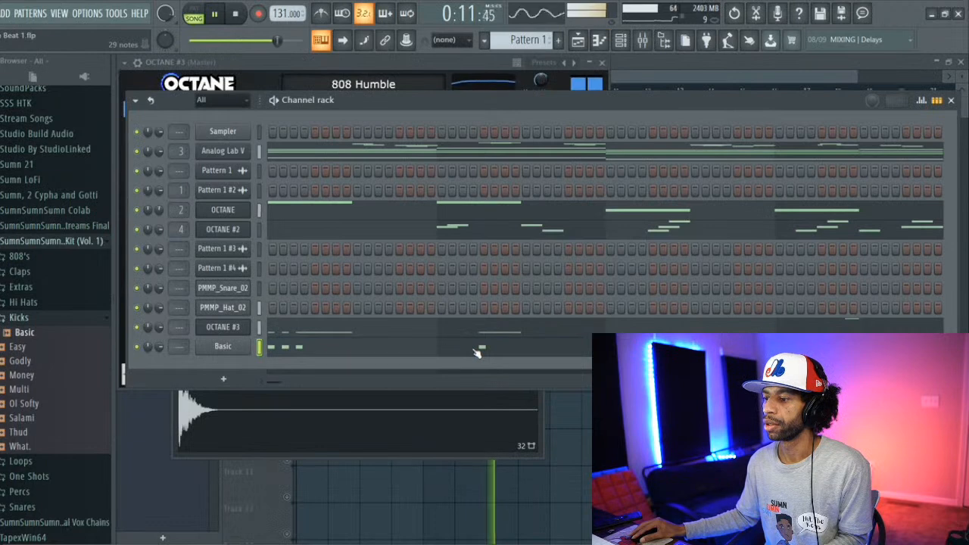
{"action": "left_click", "coordinate": [476, 351]}
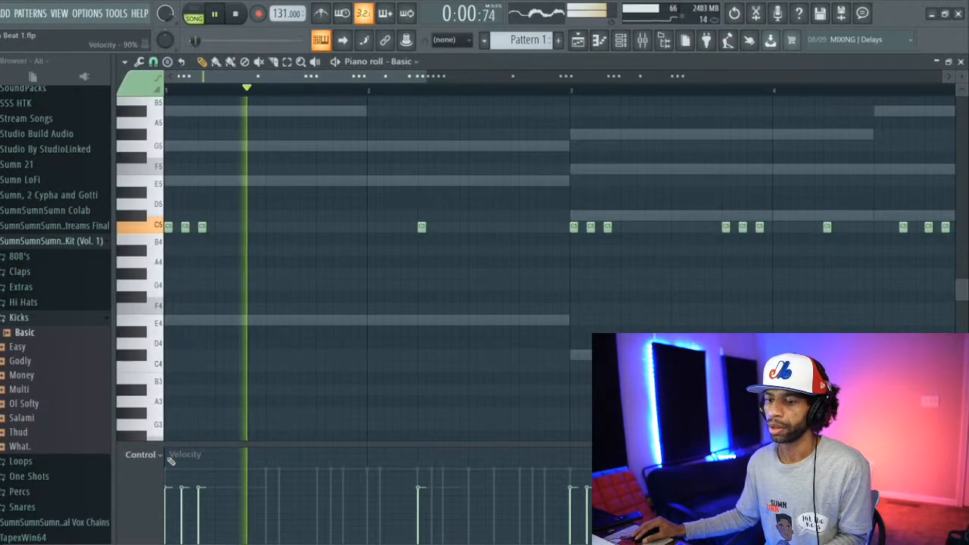
Step: Raise the velocities of the Basic kick's C5 notes across the eight-bar pattern
{"action": "left_click_drag", "start_coordinate": [167, 467], "coordinate": [204, 468]}
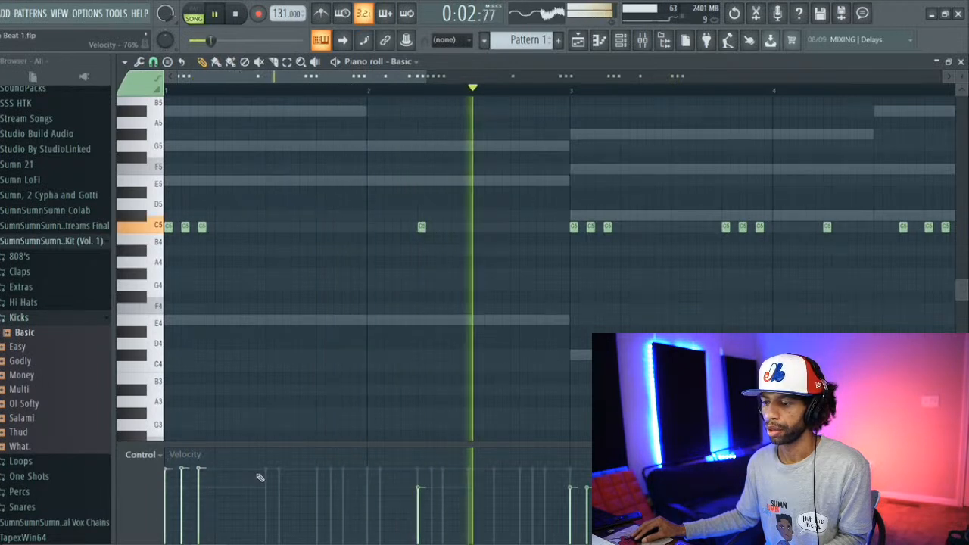
{"action": "left_click", "coordinate": [418, 469]}
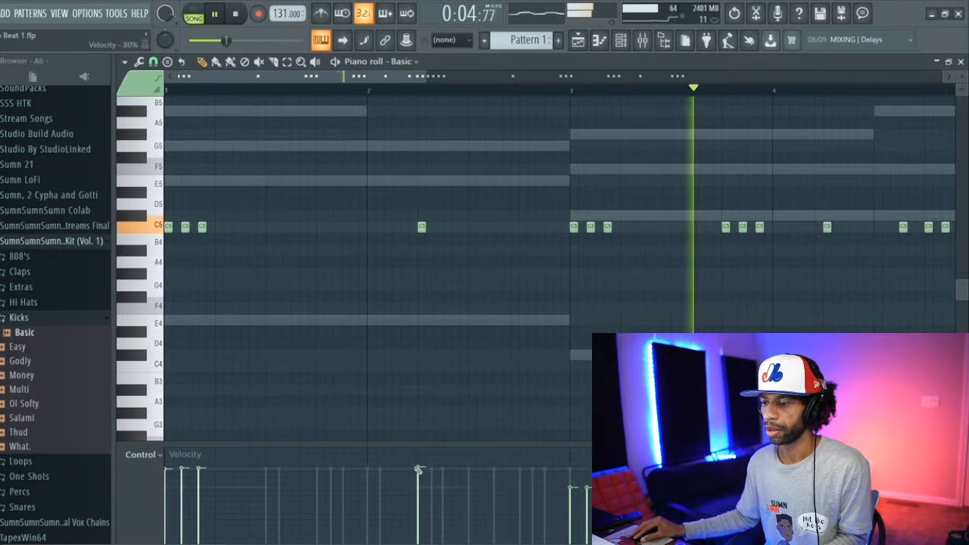
{"action": "left_click_drag", "start_coordinate": [426, 470], "coordinate": [607, 470]}
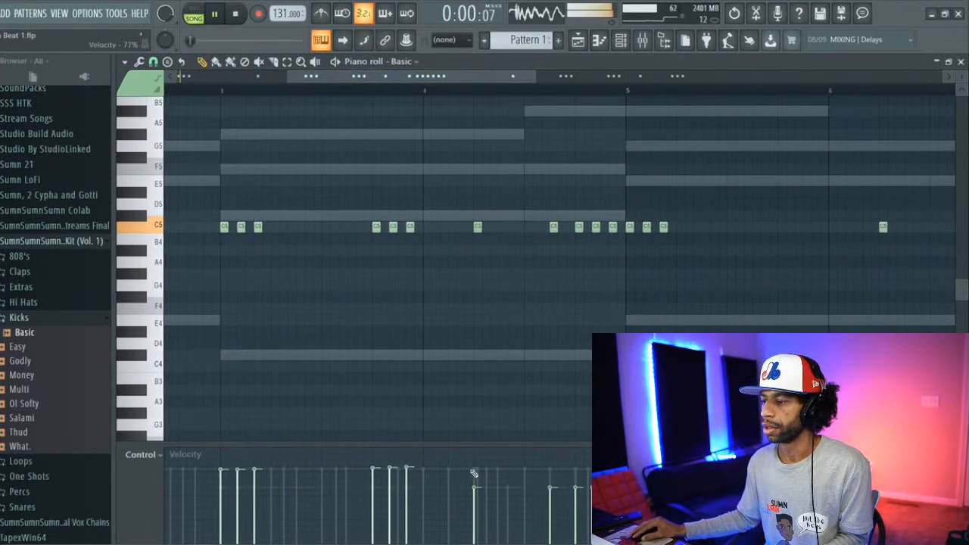
{"action": "left_click_drag", "start_coordinate": [471, 466], "coordinate": [587, 467]}
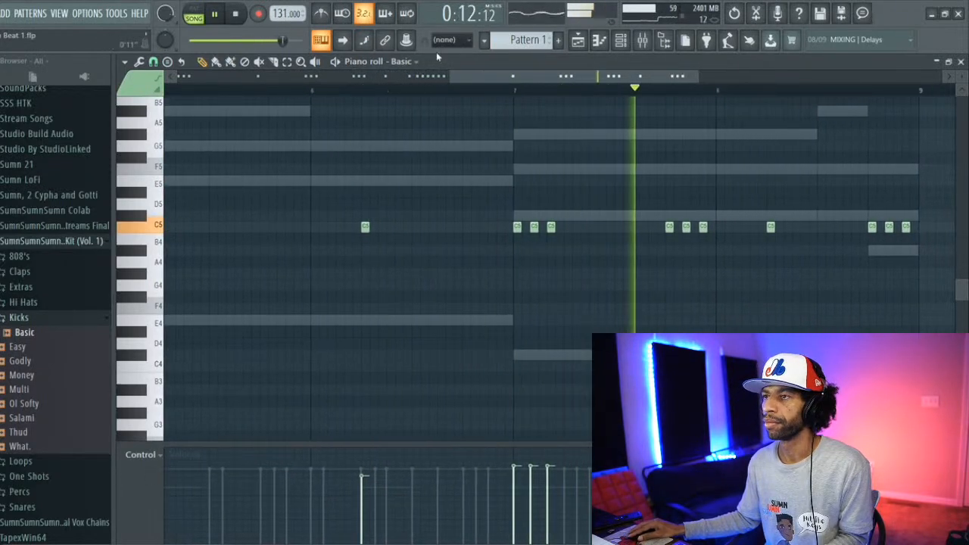
Step: Raise the velocities of the OCTANE #3 808 notes, working from bar 1 through the following bars
{"action": "left_click", "coordinate": [414, 62]}
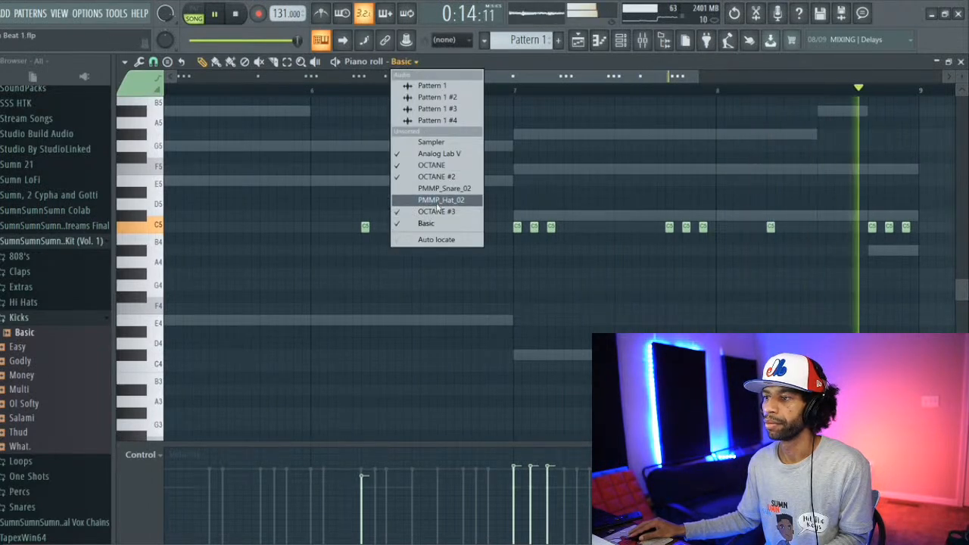
{"action": "left_click", "coordinate": [437, 212]}
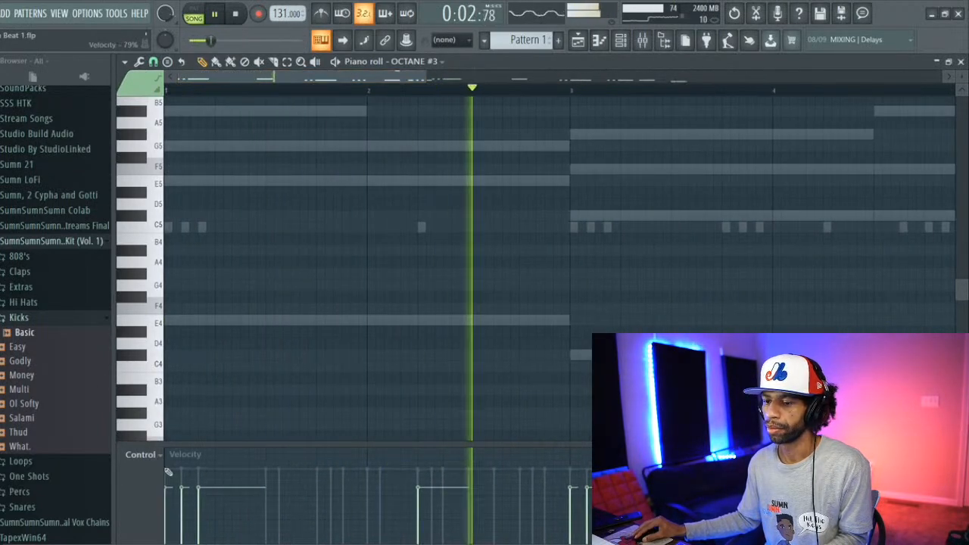
{"action": "left_click_drag", "start_coordinate": [166, 469], "coordinate": [230, 470]}
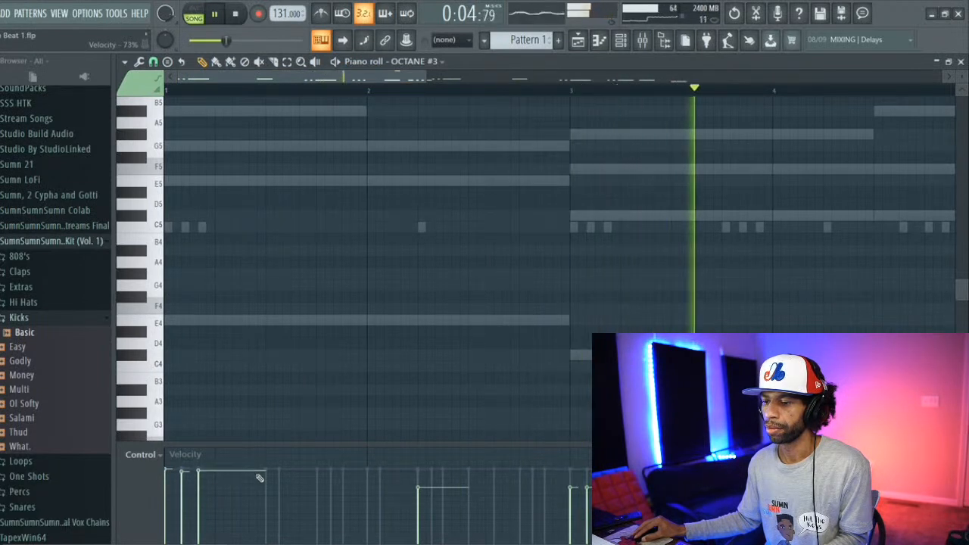
{"action": "left_click_drag", "start_coordinate": [421, 471], "coordinate": [589, 468]}
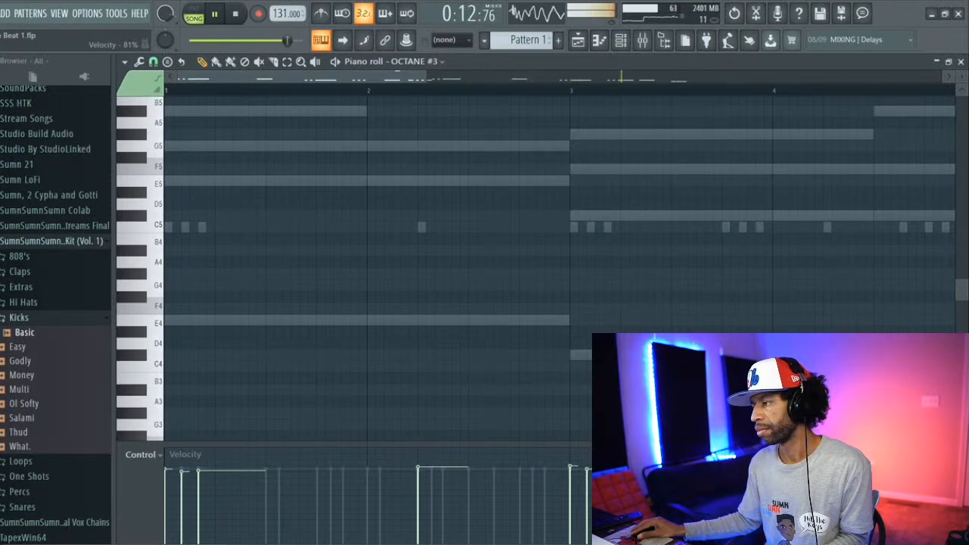
{"action": "left_click_drag", "start_coordinate": [406, 81], "coordinate": [540, 366]}
{"action": "left_click_drag", "start_coordinate": [536, 471], "coordinate": [587, 468]}
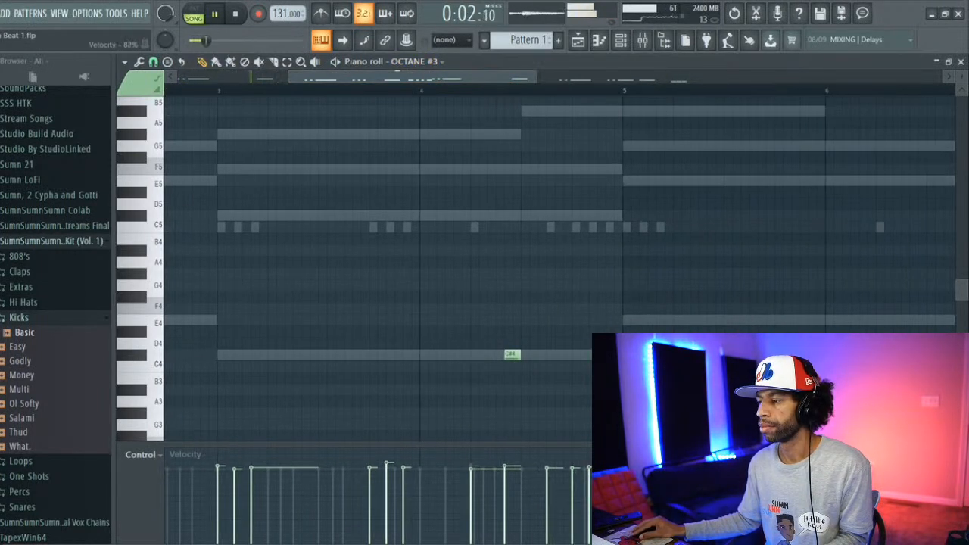
{"action": "left_click", "coordinate": [620, 42]}
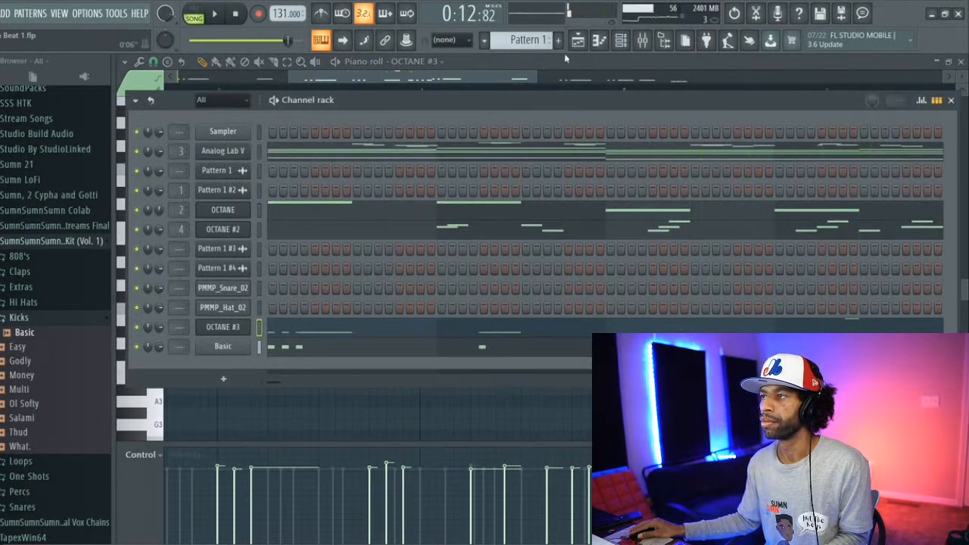
Step: In the playlist, mute Track 2 with the Pattern 1 clip, return the playhead to bar 1 and unmute the audio clips on Track 1
{"action": "left_click", "coordinate": [578, 40]}
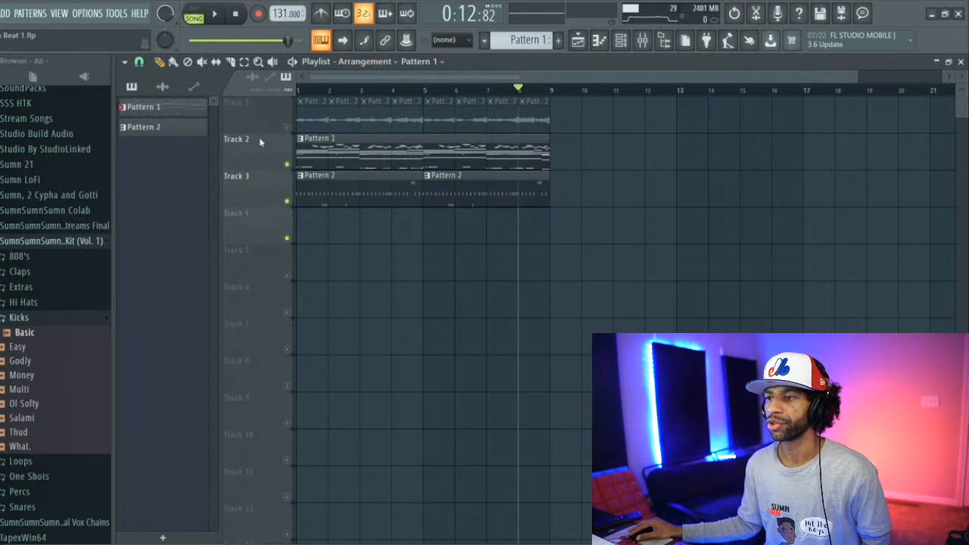
{"action": "left_click_drag", "start_coordinate": [312, 179], "coordinate": [316, 222]}
{"action": "left_click_drag", "start_coordinate": [315, 189], "coordinate": [316, 170]}
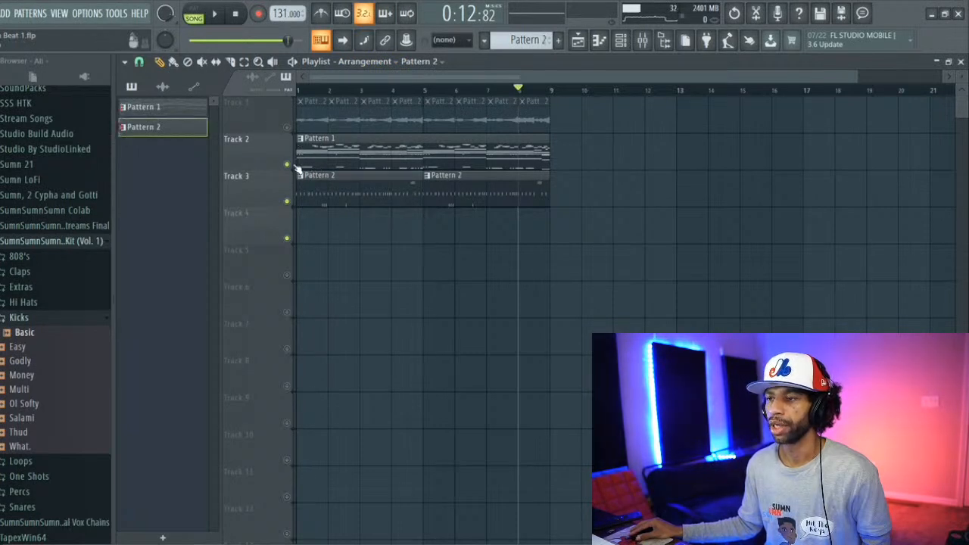
{"action": "left_click", "coordinate": [288, 164]}
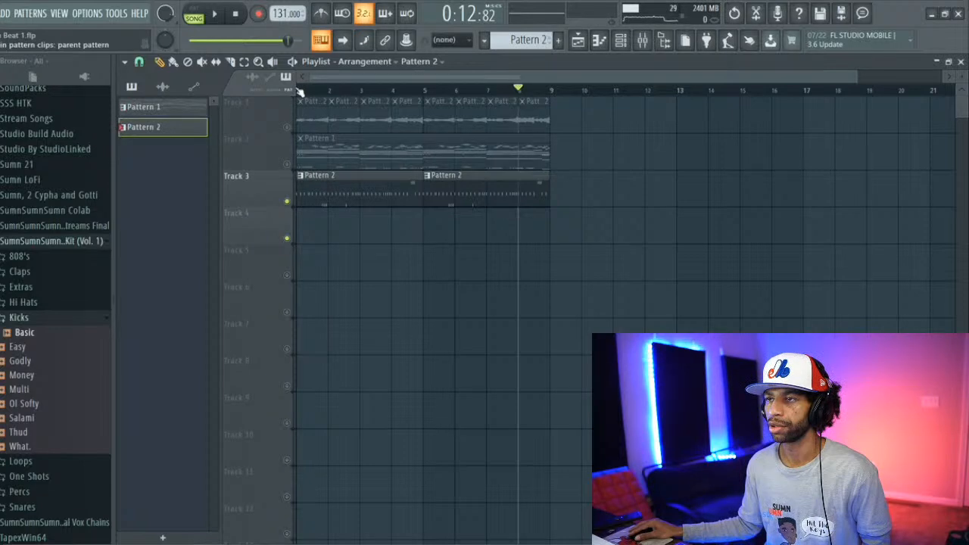
{"action": "left_click", "coordinate": [298, 90]}
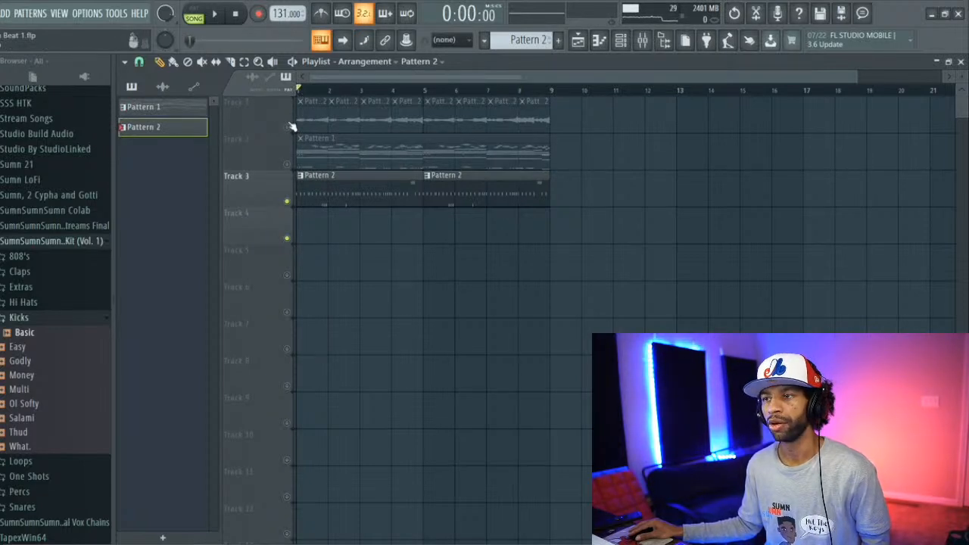
{"action": "left_click", "coordinate": [287, 127]}
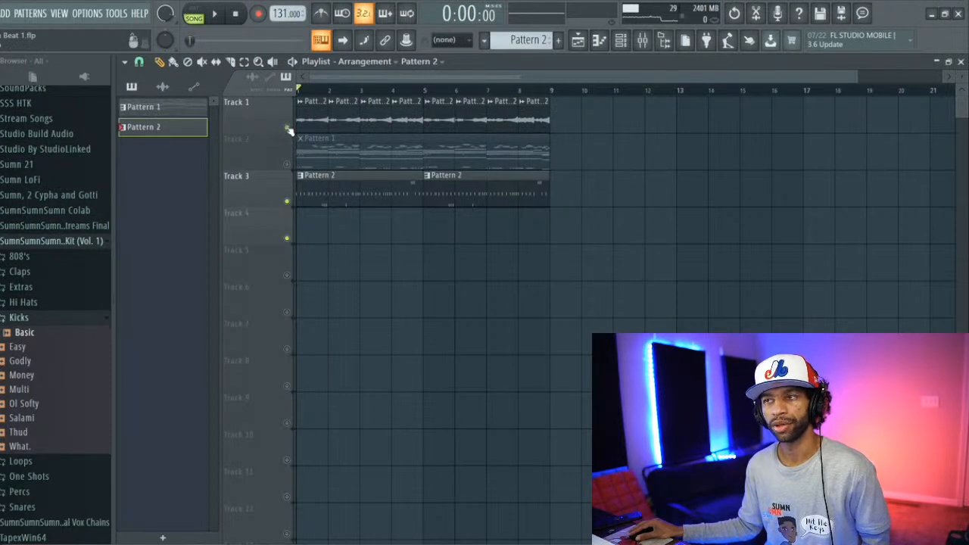
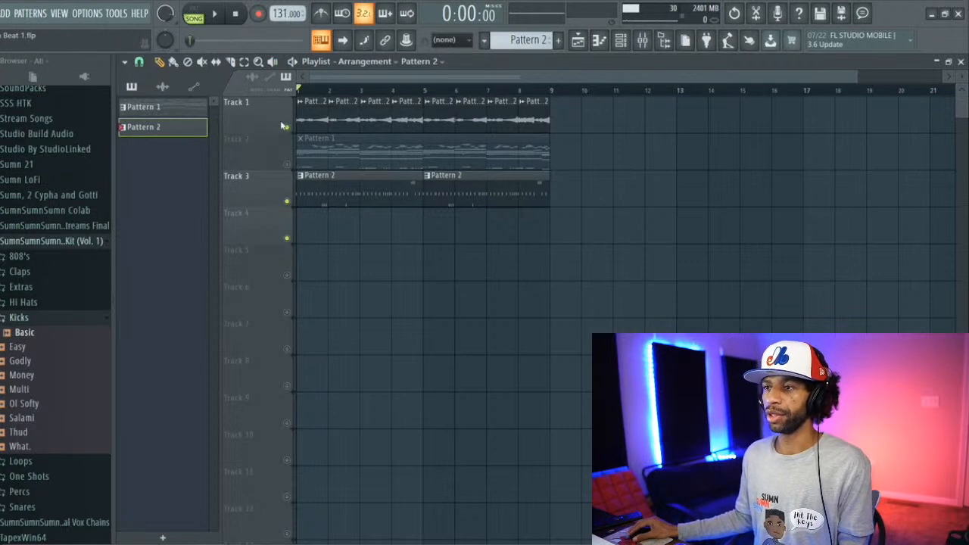
Step: Play the beat while trying the muted Pattern 1 clip on Track 5, and put it back on Track 2
{"action": "left_click_drag", "start_coordinate": [313, 144], "coordinate": [320, 262]}
{"action": "left_click", "coordinate": [218, 15]}
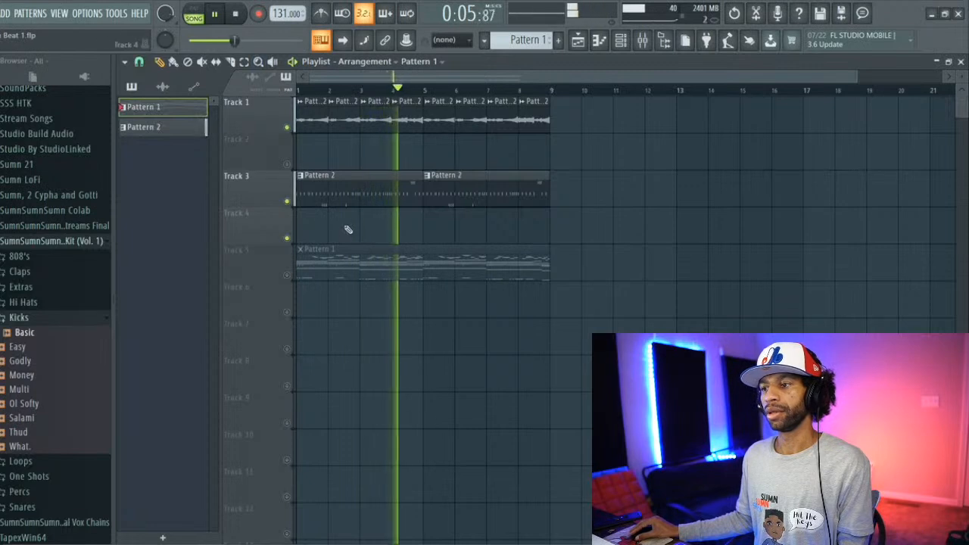
{"action": "left_click_drag", "start_coordinate": [352, 252], "coordinate": [331, 156]}
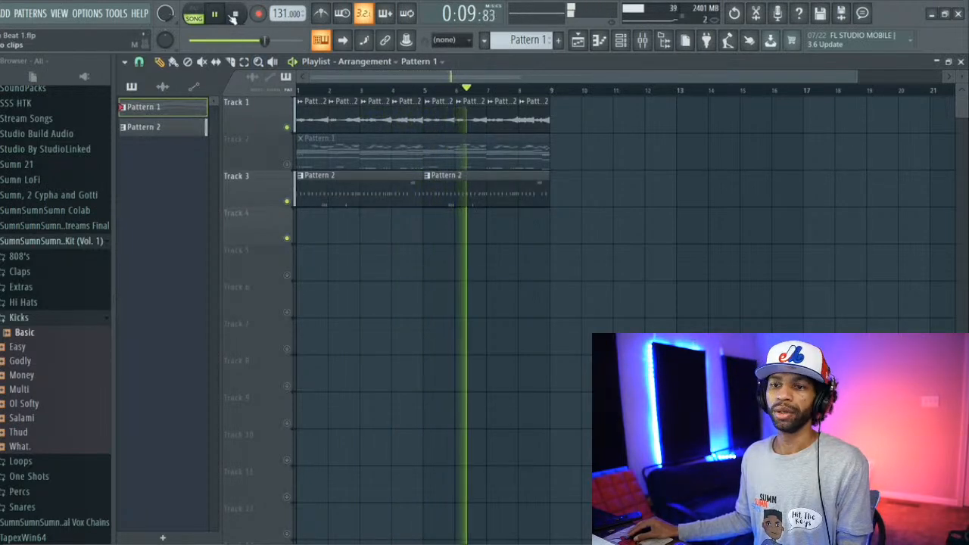
{"action": "key", "text": "space"}
Step: Collapse the SumnSumnSumn kit folder, then open the Production Master Mega Bundle folder and collapse the Kicks folder in its Metropolis pack
{"action": "left_click", "coordinate": [51, 241]}
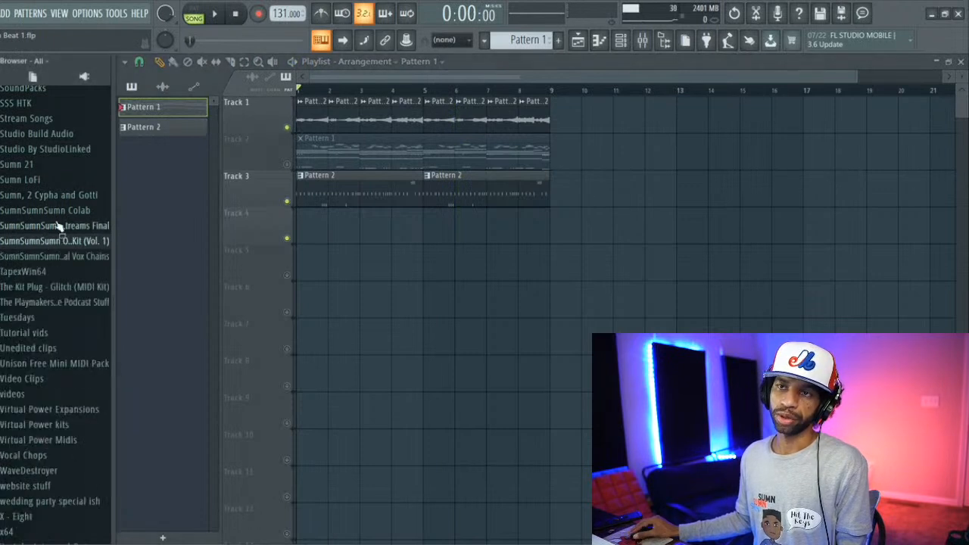
{"action": "scroll", "coordinate": [53, 220], "scroll_direction": "up", "scroll_amount": 5}
{"action": "scroll", "coordinate": [53, 216], "scroll_direction": "up", "scroll_amount": 2}
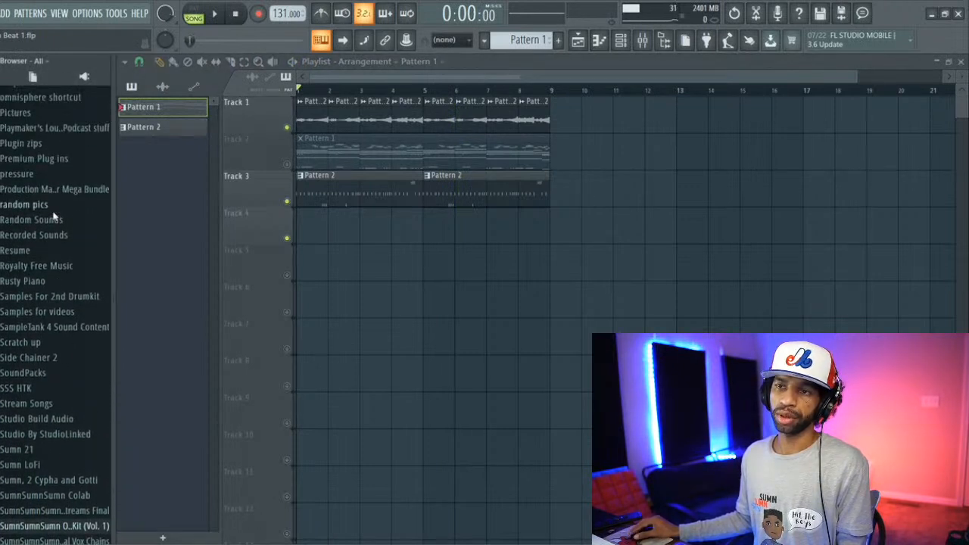
{"action": "scroll", "coordinate": [53, 218], "scroll_direction": "up", "scroll_amount": 1}
{"action": "left_click", "coordinate": [54, 218]}
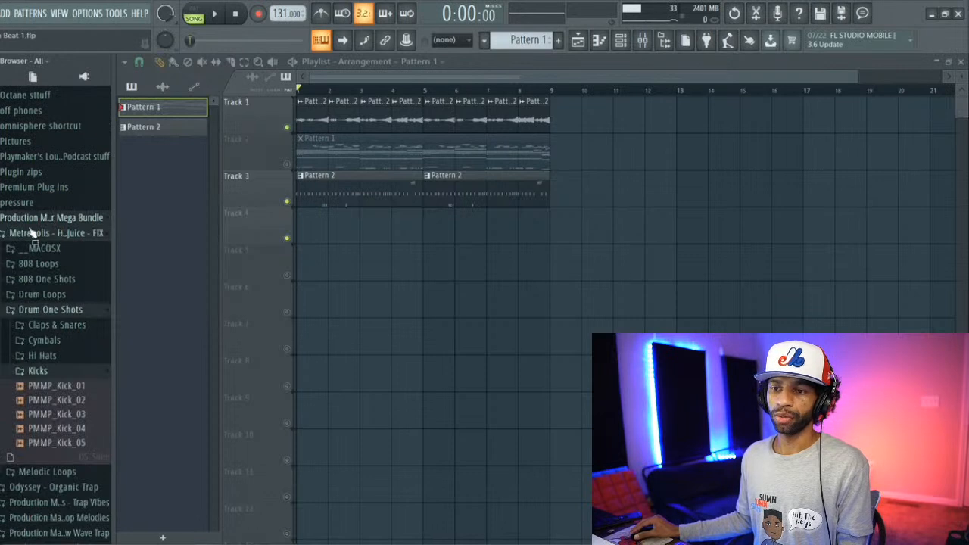
{"action": "scroll", "coordinate": [30, 233], "scroll_direction": "down", "scroll_amount": 3}
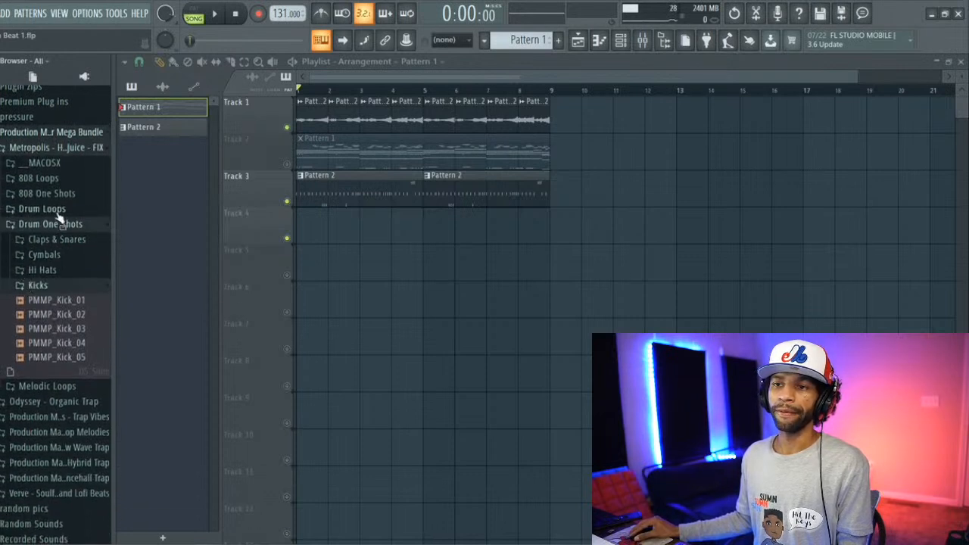
{"action": "scroll", "coordinate": [38, 272], "scroll_direction": "down", "scroll_amount": 2}
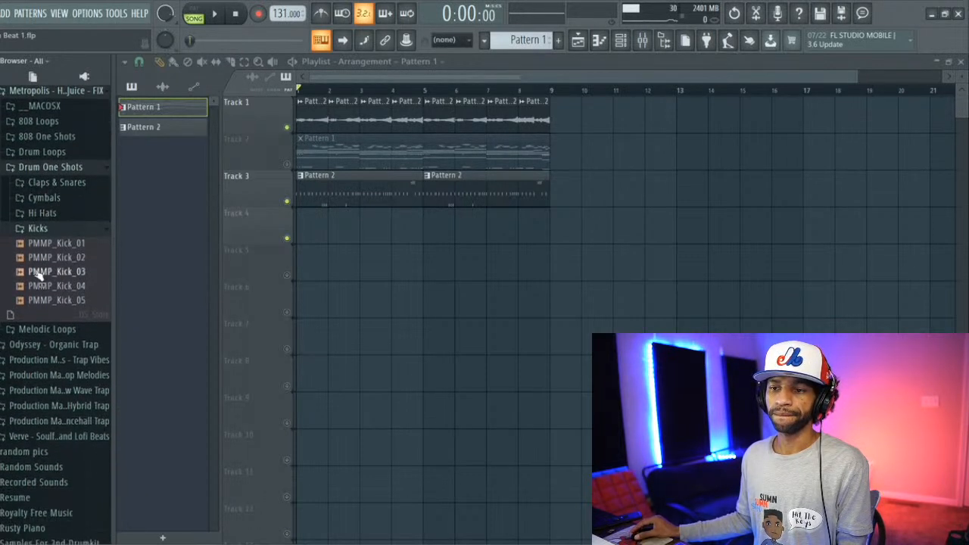
{"action": "left_click", "coordinate": [38, 230]}
{"action": "scroll", "coordinate": [42, 238], "scroll_direction": "down", "scroll_amount": 2}
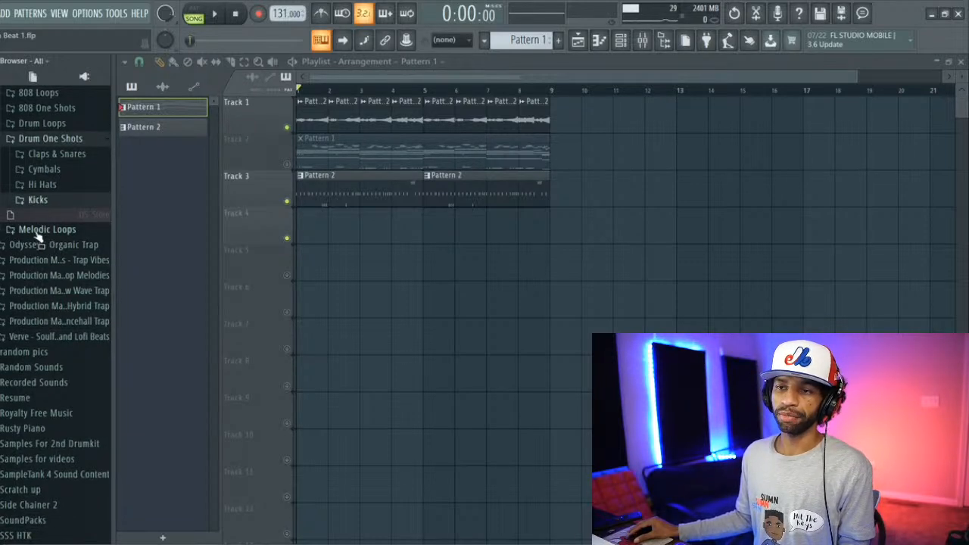
Step: Open the Percussions folder inside the drum and percussion one shots of the Odyssey - Organic Trap pack
{"action": "left_click", "coordinate": [49, 245]}
{"action": "scroll", "coordinate": [52, 261], "scroll_direction": "down", "scroll_amount": 3}
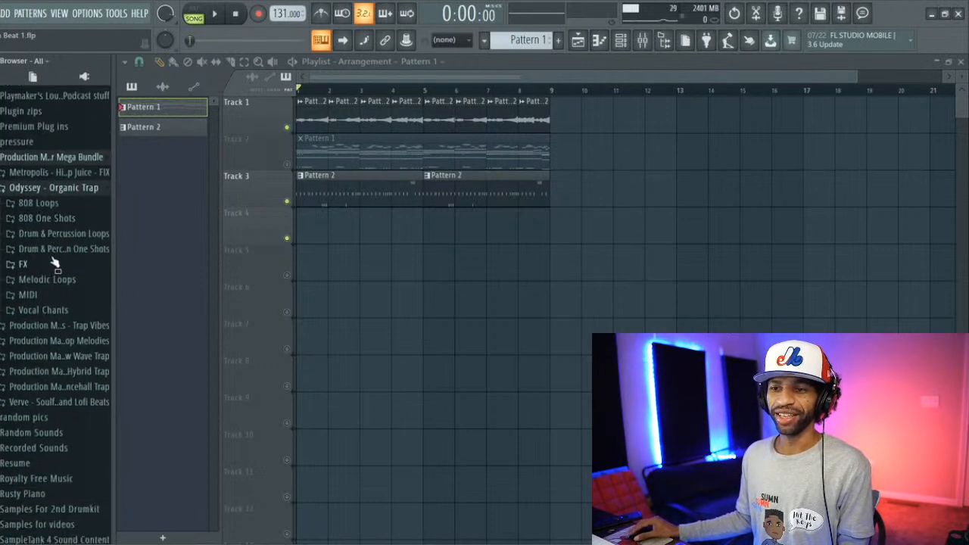
{"action": "left_click", "coordinate": [58, 249]}
{"action": "scroll", "coordinate": [57, 257], "scroll_direction": "down", "scroll_amount": 2}
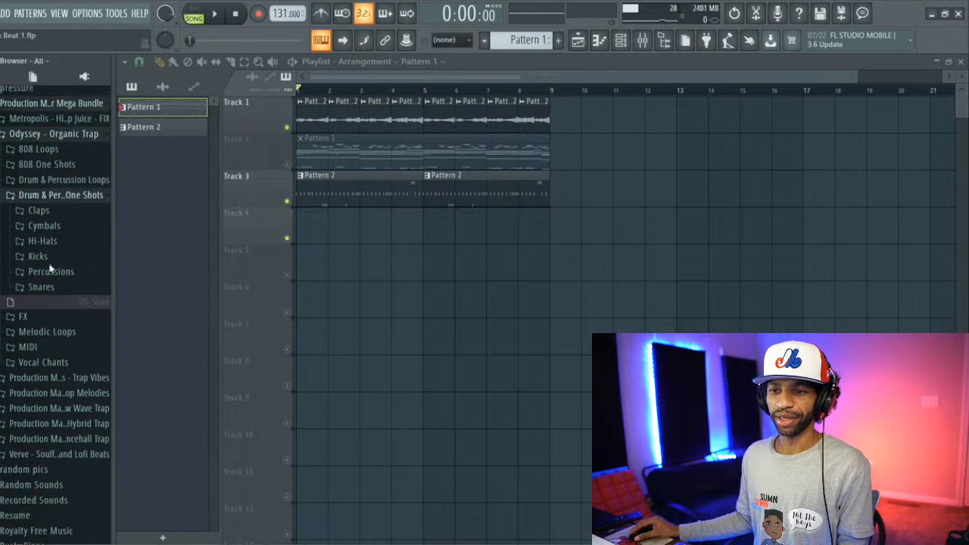
{"action": "left_click", "coordinate": [53, 269]}
{"action": "scroll", "coordinate": [54, 276], "scroll_direction": "down", "scroll_amount": 1}
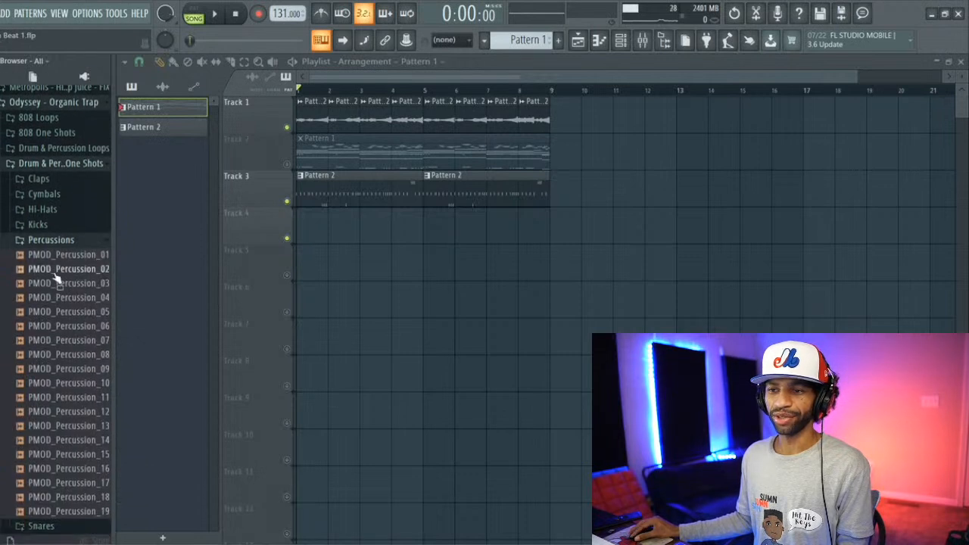
Step: Audition the PMOD_Percussion samples from 01 onwards and settle on PMOD_Percussion_08
{"action": "left_click", "coordinate": [67, 255]}
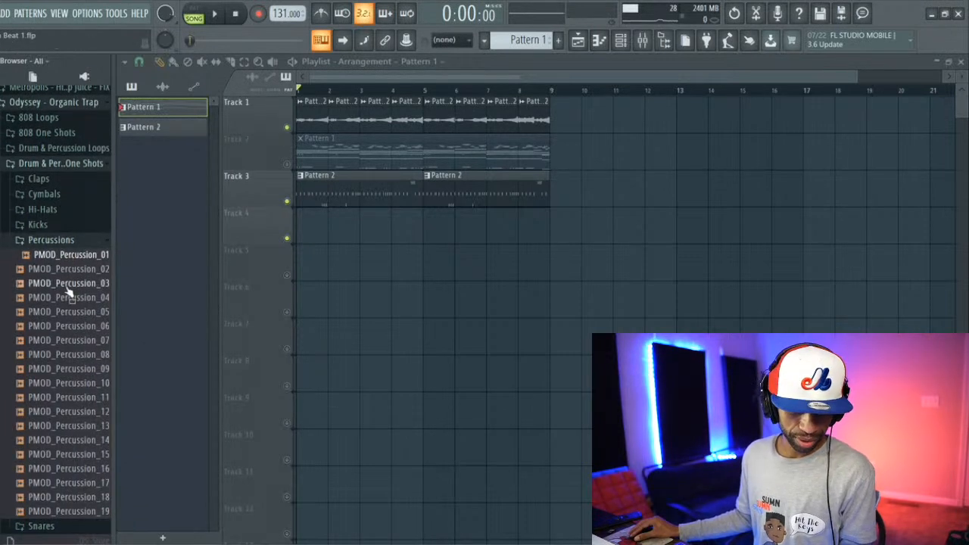
{"action": "left_click", "coordinate": [67, 286]}
{"action": "left_click", "coordinate": [71, 299]}
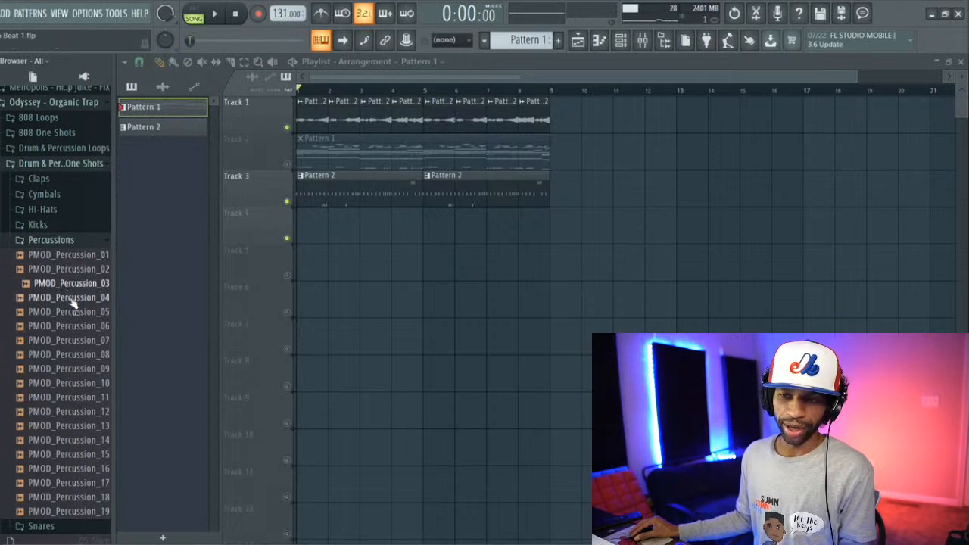
{"action": "left_click", "coordinate": [75, 312]}
{"action": "left_click", "coordinate": [79, 327]}
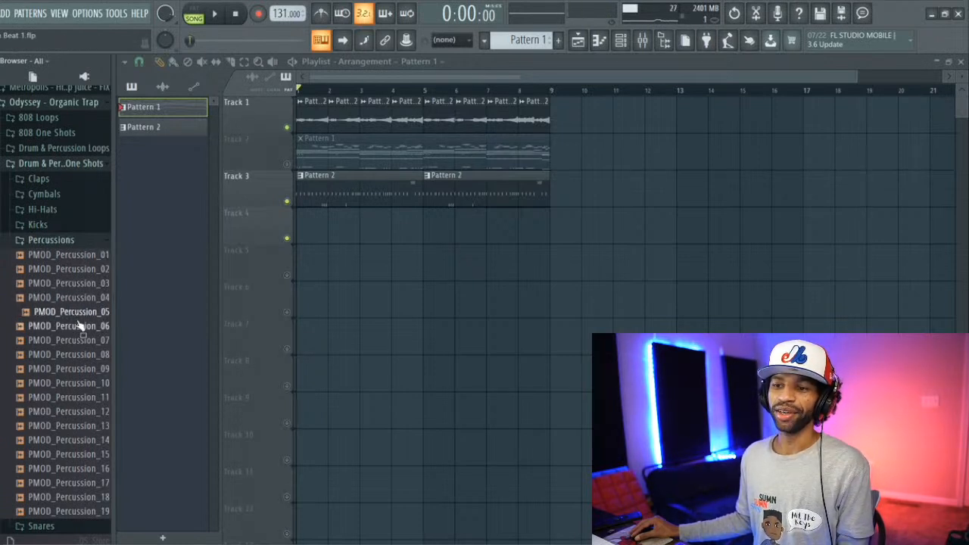
{"action": "left_click", "coordinate": [79, 341]}
{"action": "left_click", "coordinate": [83, 354]}
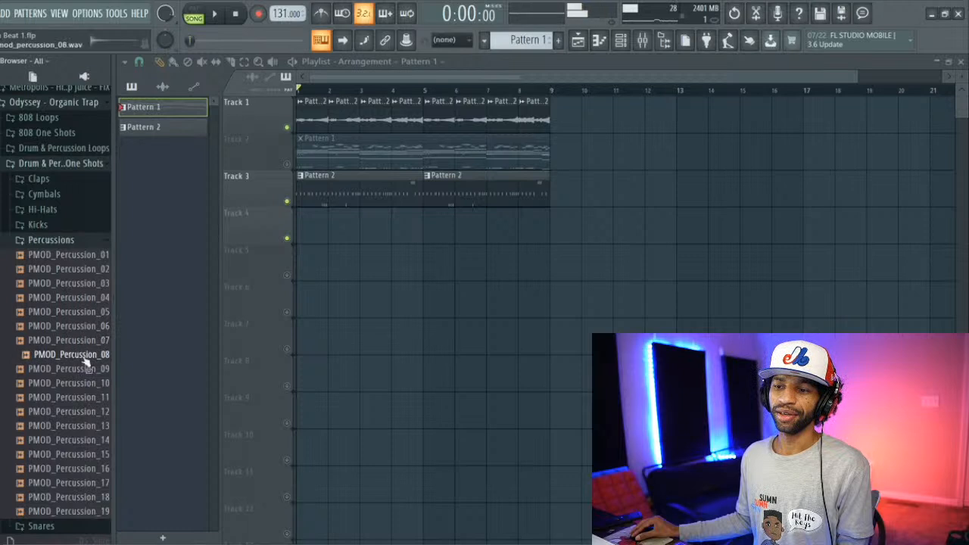
{"action": "left_click", "coordinate": [85, 370]}
{"action": "left_click", "coordinate": [92, 359]}
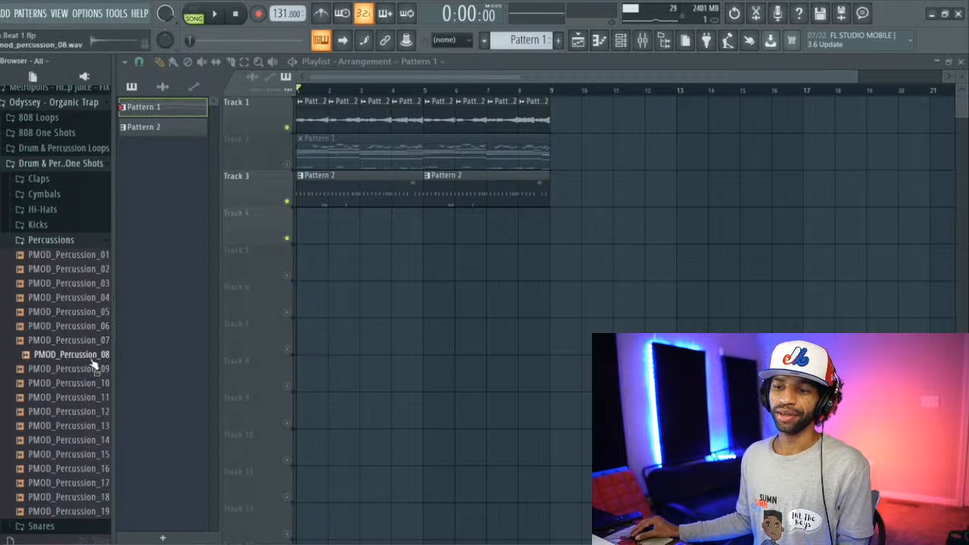
Step: Load PMOD_Percussion_08 into a new channel and show the channel rack
{"action": "right_click", "coordinate": [91, 356]}
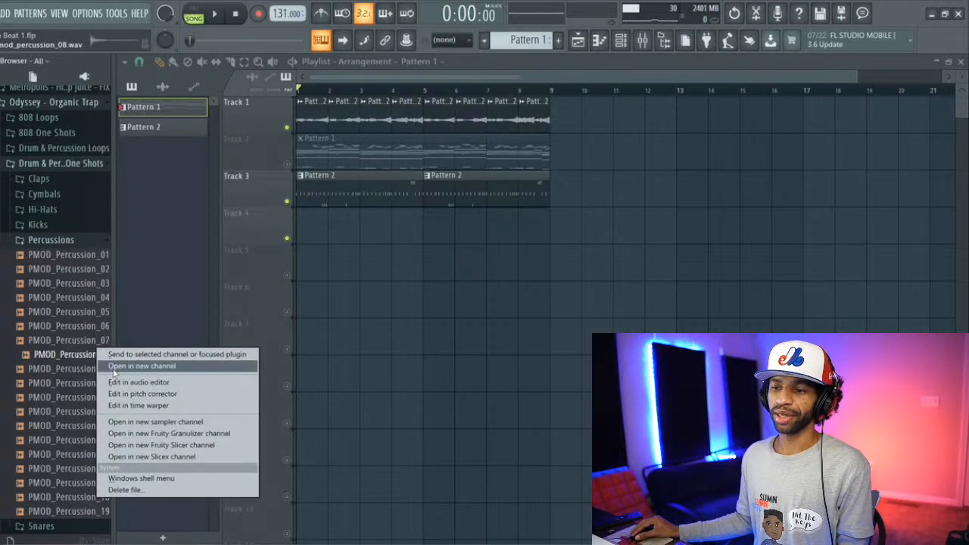
{"action": "left_click", "coordinate": [119, 373]}
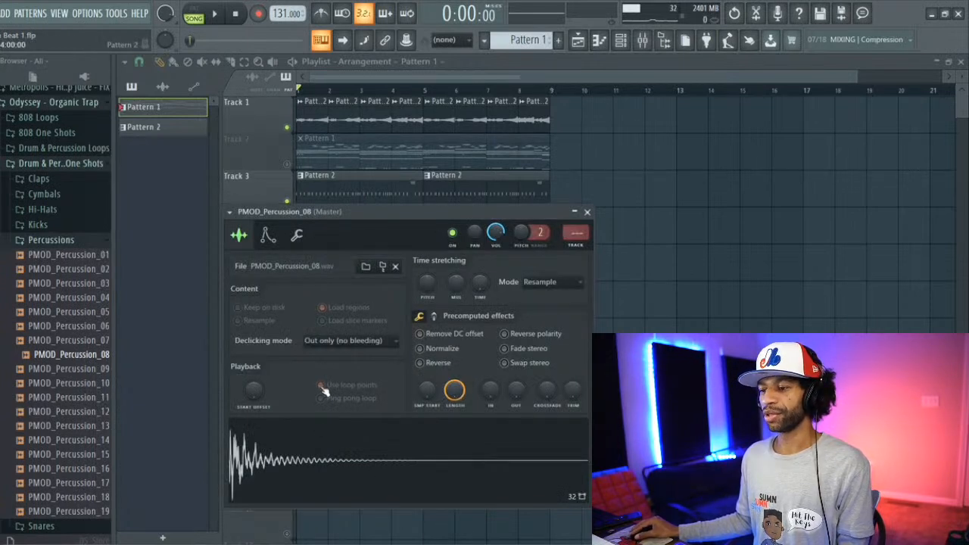
{"action": "left_click", "coordinate": [628, 43]}
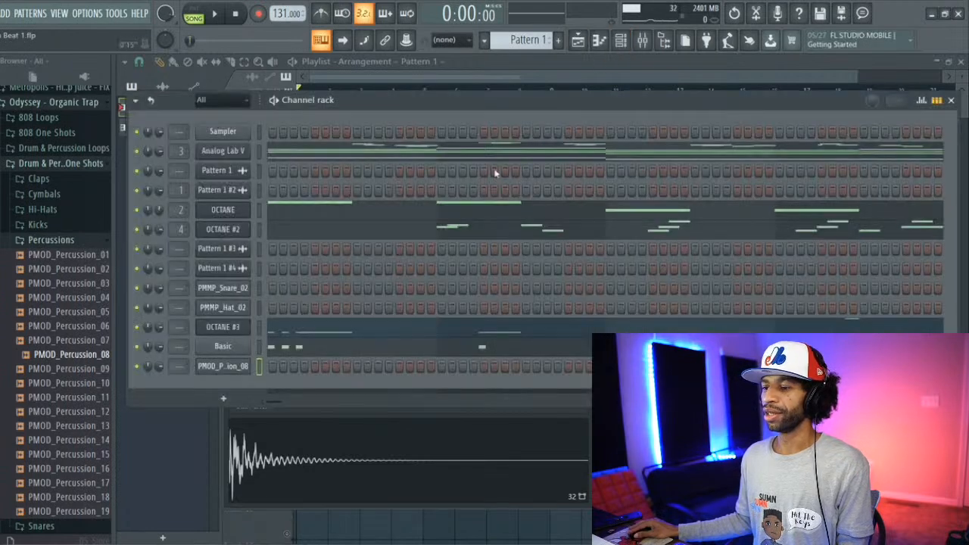
Step: Place a PMOD_Percussion_08 hit on step 11 of Pattern 1, play the beat and switch to Pattern 2
{"action": "left_click", "coordinate": [378, 367]}
{"action": "key", "text": "space"}
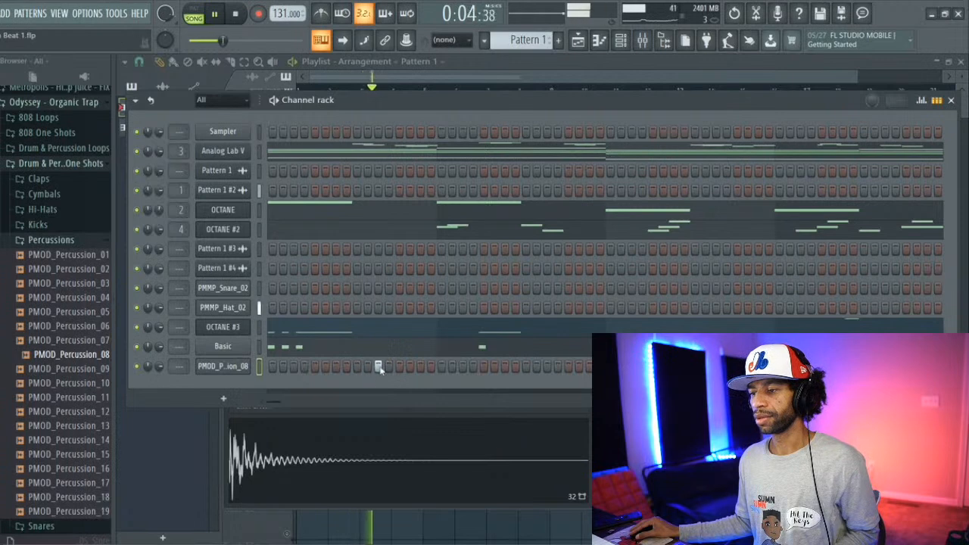
{"action": "scroll", "coordinate": [508, 39], "scroll_direction": "down", "scroll_amount": 1}
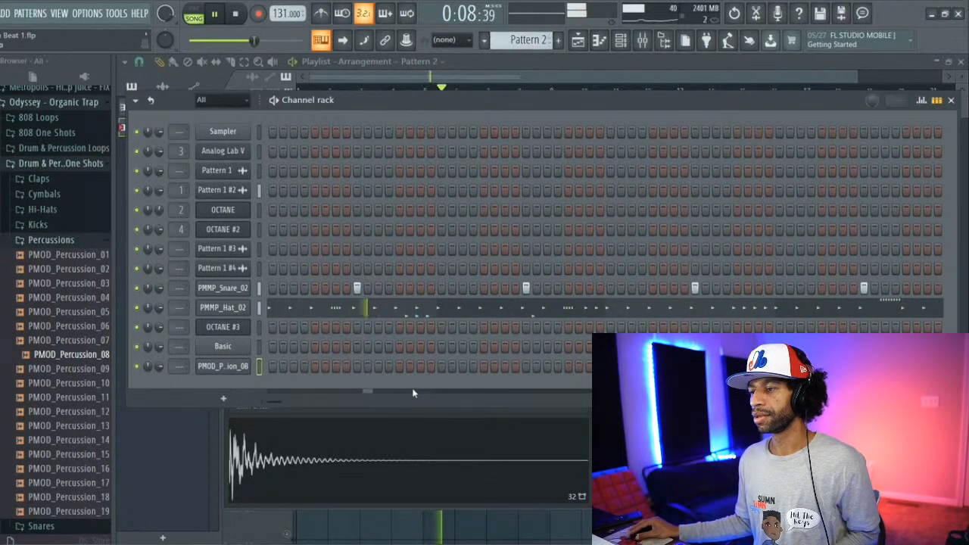
{"action": "key", "text": "space"}
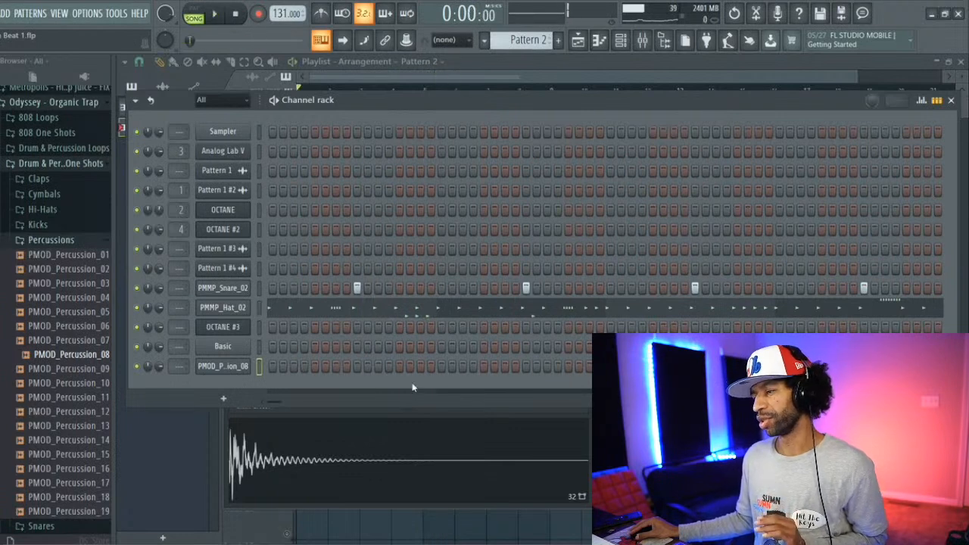
Step: Try a PMOD_Percussion_08 hit on step 13 of Pattern 2, listen to it and remove it
{"action": "left_click", "coordinate": [399, 366]}
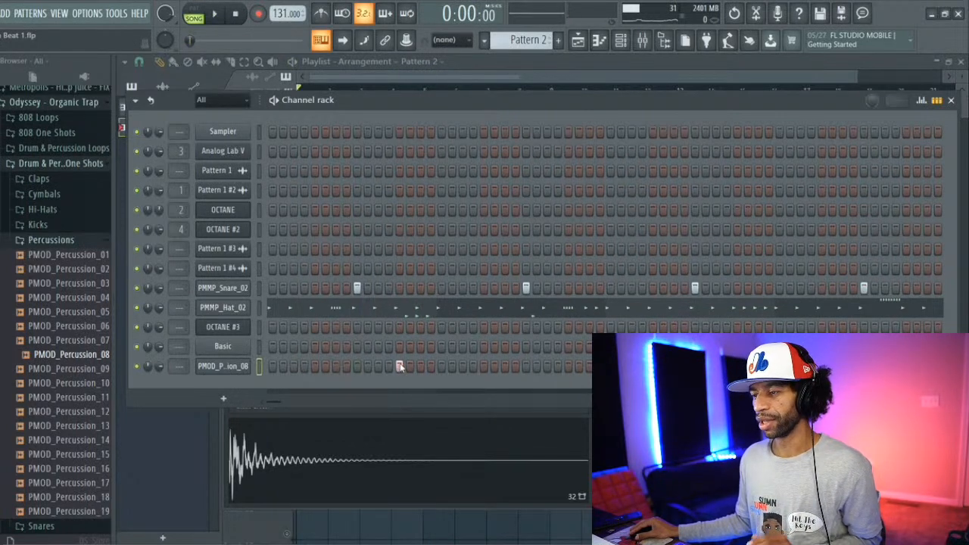
{"action": "key", "text": "space"}
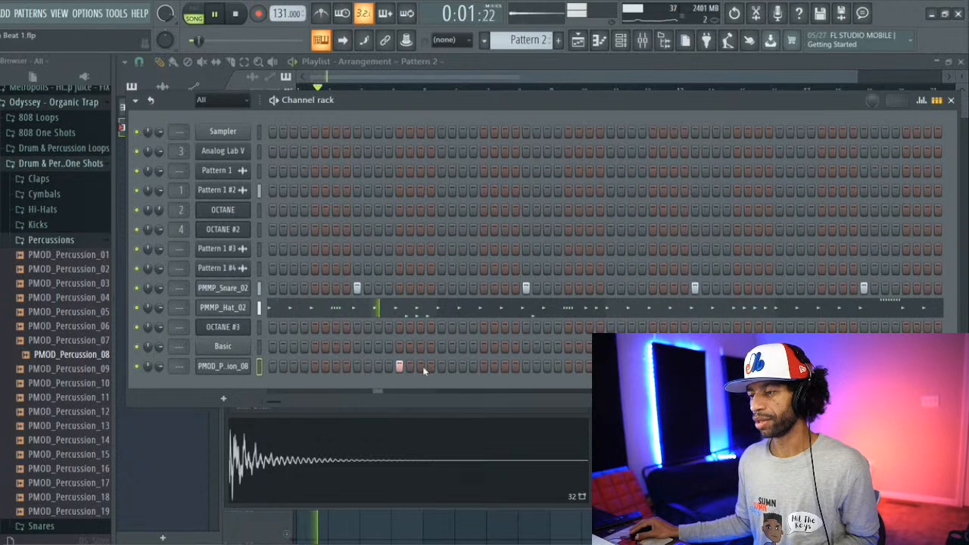
{"action": "key", "text": "space"}
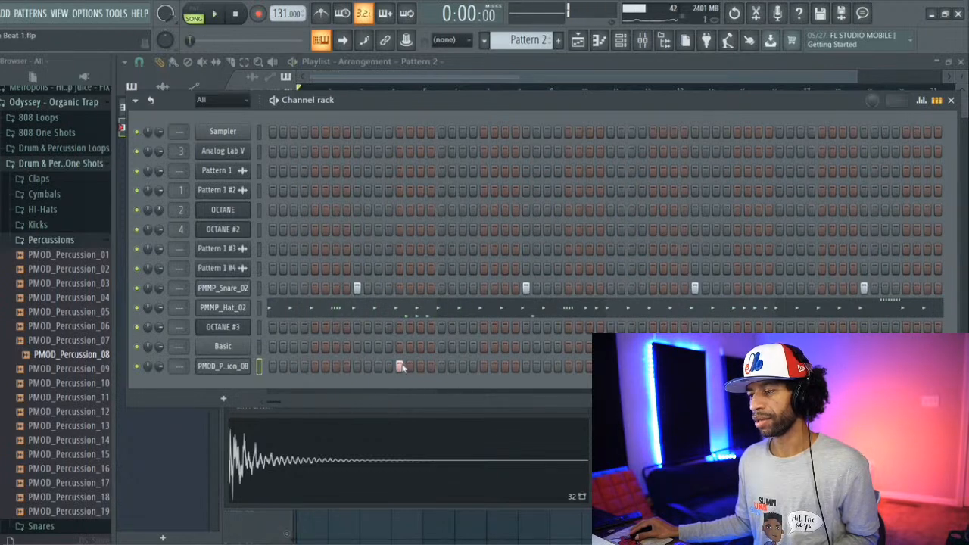
{"action": "left_click", "coordinate": [399, 366]}
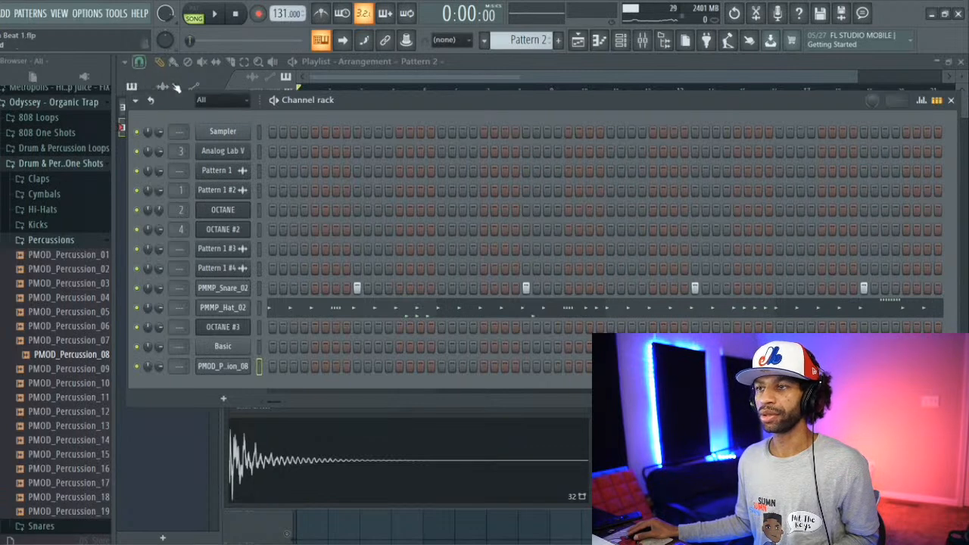
Step: In Pattern 2's piano roll for PMOD_Percussion_08, add three evenly spaced G#4 notes on the last beat of bar 2
{"action": "key", "text": "F7"}
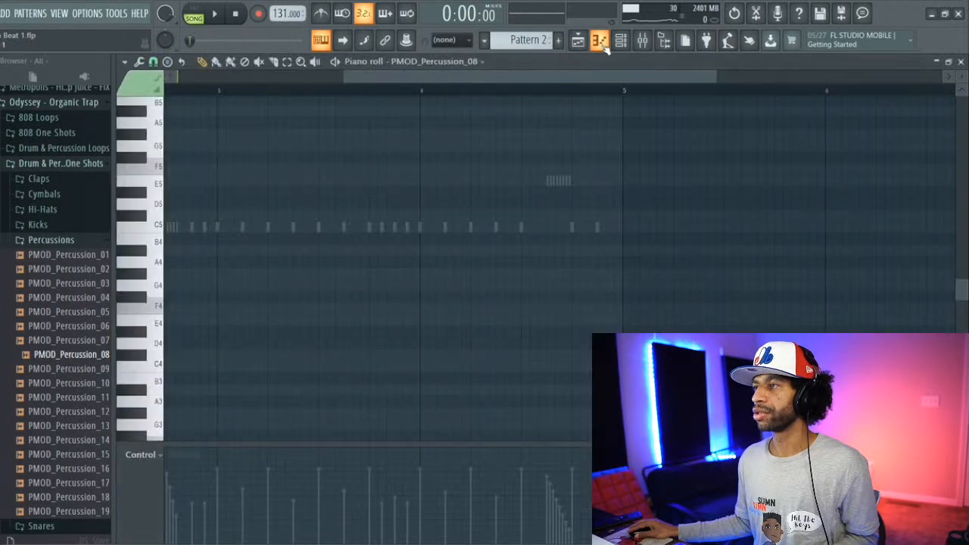
{"action": "scroll", "coordinate": [399, 89], "scroll_direction": "left", "scroll_amount": 5}
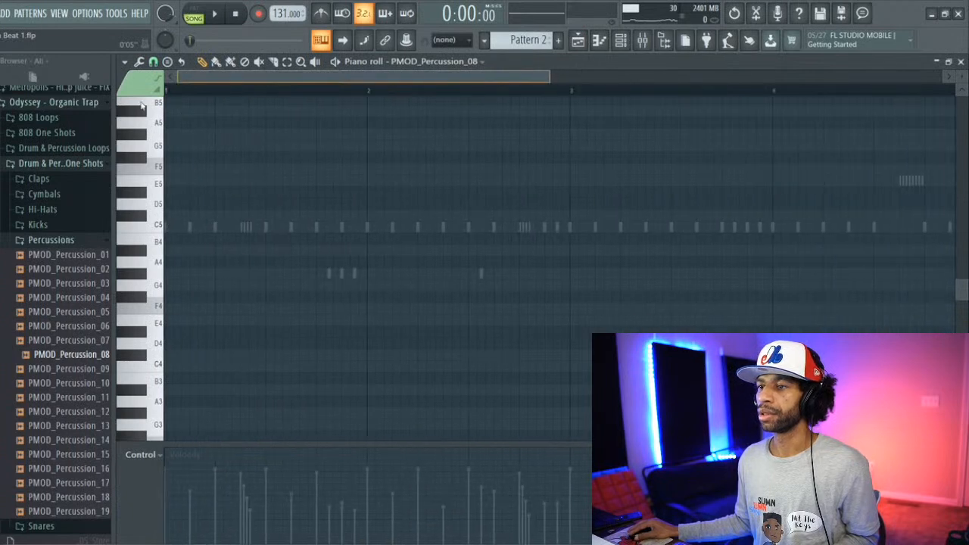
{"action": "key", "text": "space"}
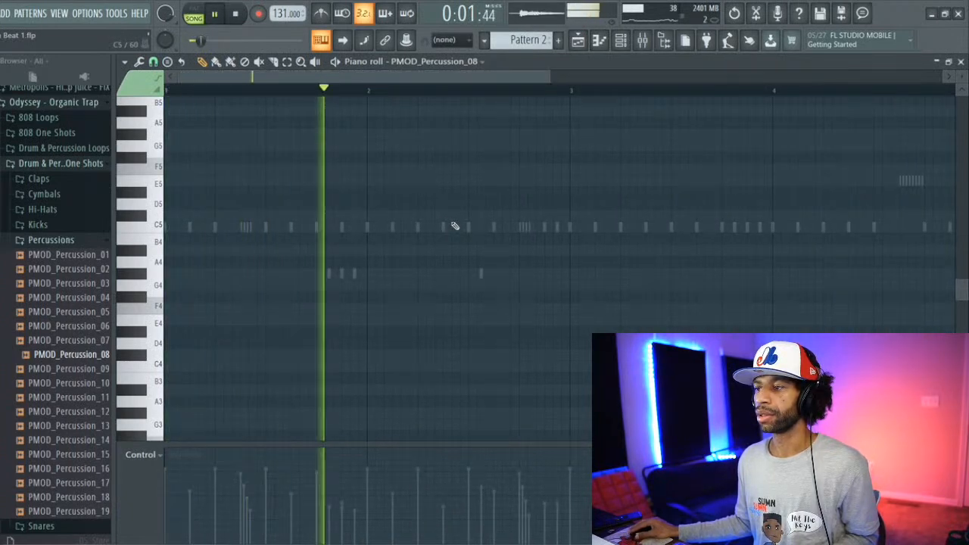
{"action": "key", "text": "space"}
{"action": "left_click", "coordinate": [523, 274]}
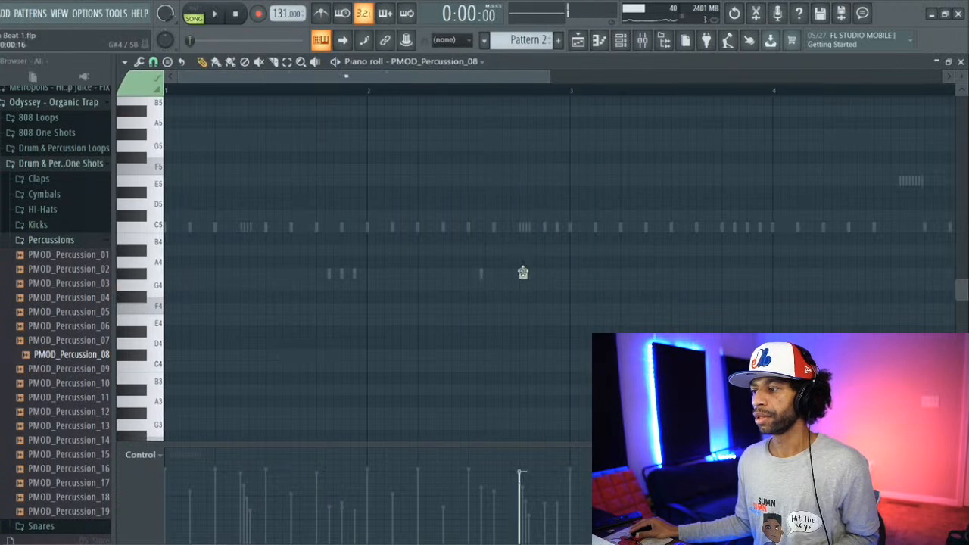
{"action": "left_click", "coordinate": [540, 273]}
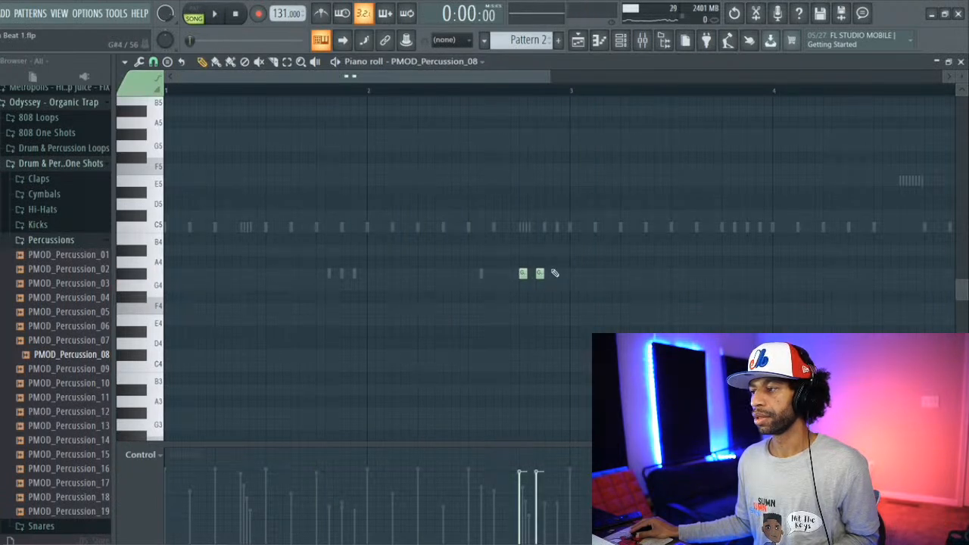
{"action": "left_click", "coordinate": [557, 273]}
Step: While the beat plays, add two PMOD_Percussion_08 G#4 notes in the later part of beat 2 of bar 4
{"action": "key", "text": "space"}
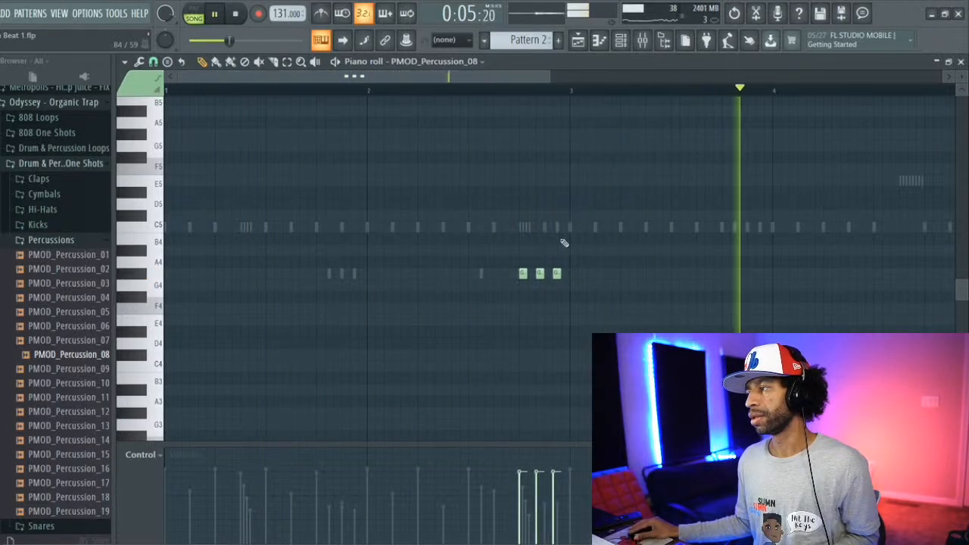
{"action": "left_click", "coordinate": [827, 273]}
{"action": "left_click", "coordinate": [843, 273]}
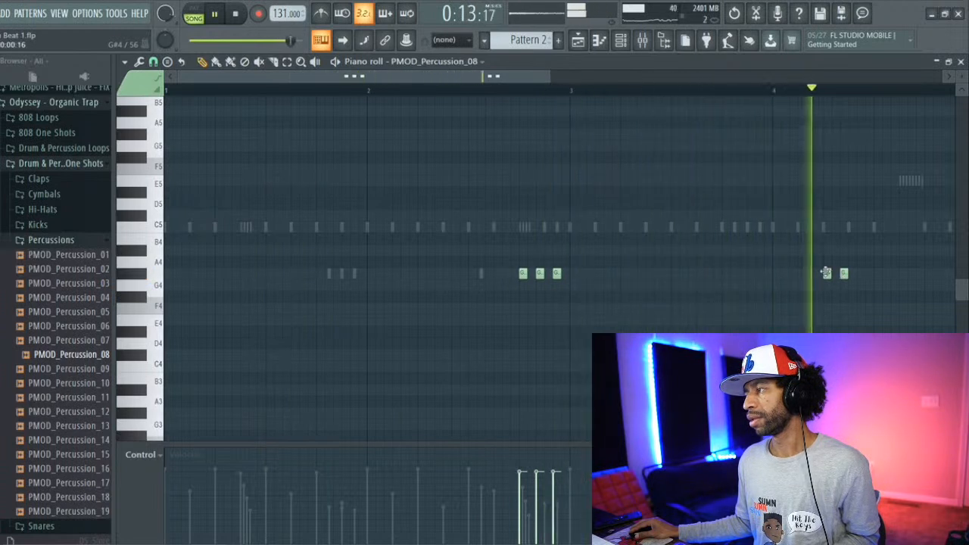
{"action": "key", "text": "space"}
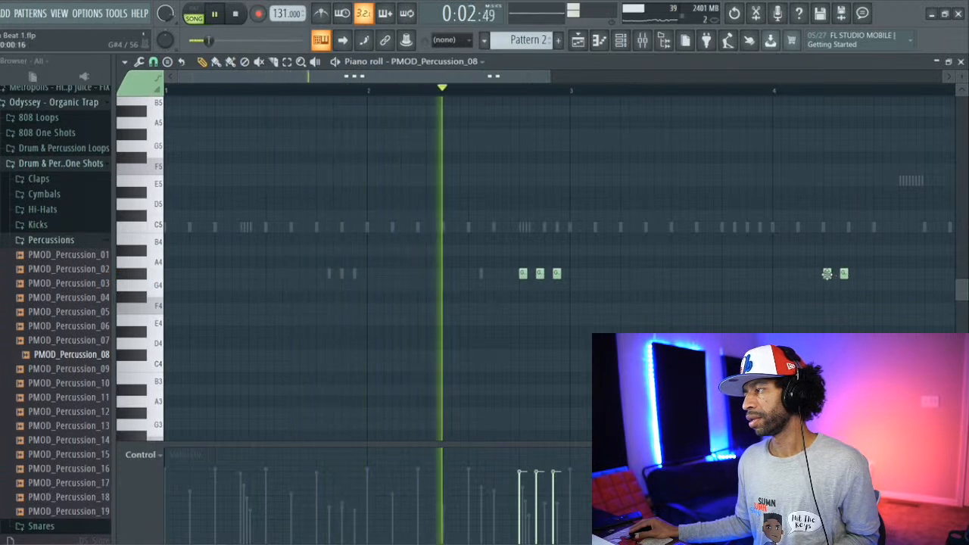
{"action": "right_click", "coordinate": [827, 274]}
{"action": "left_click", "coordinate": [859, 274]}
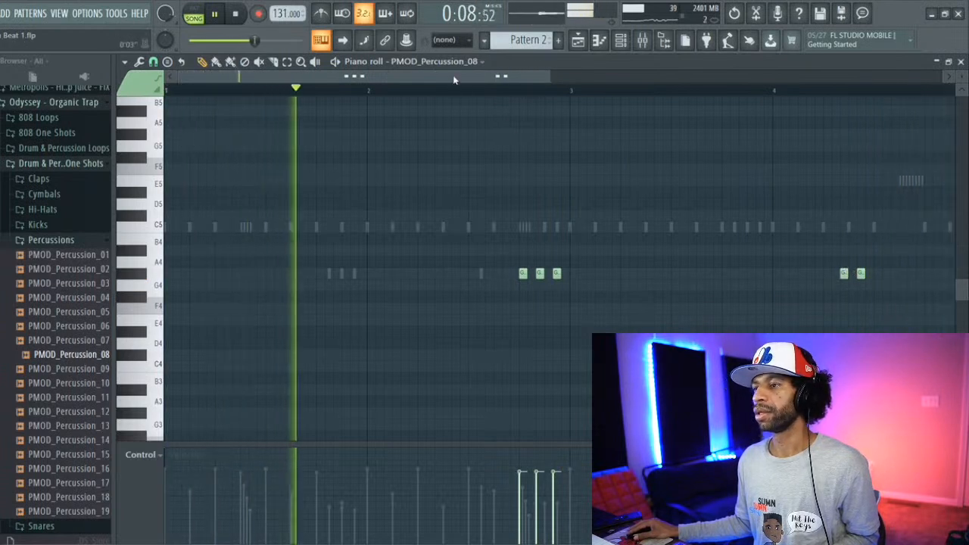
Step: Play the beat with the added PMOD_Percussion_08 notes, return to the playlist and stop playback
{"action": "left_click_drag", "start_coordinate": [454, 77], "coordinate": [422, 81]}
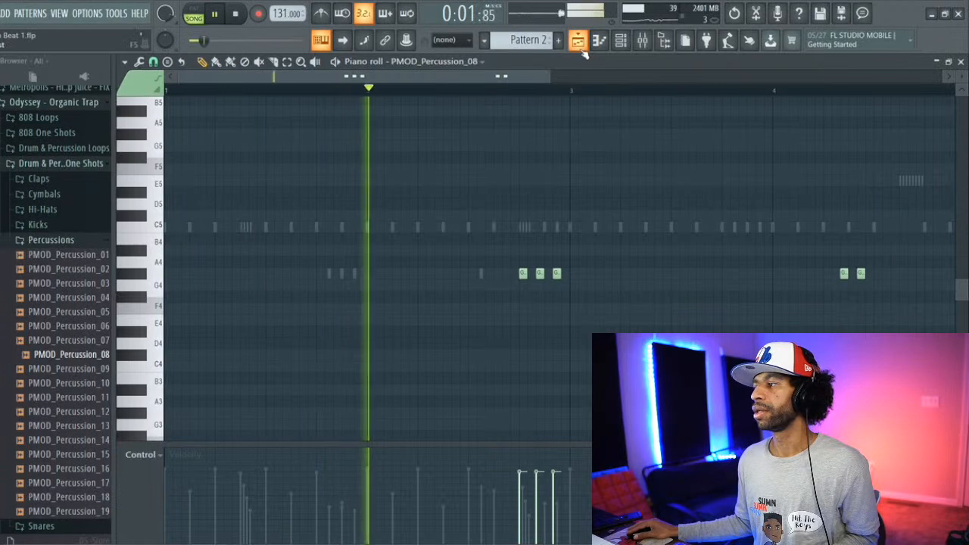
{"action": "left_click", "coordinate": [577, 42]}
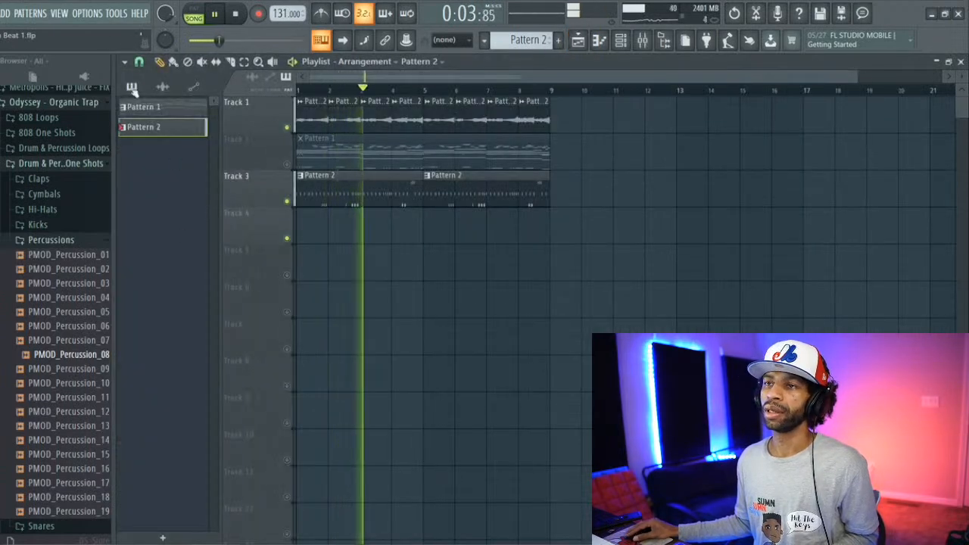
{"action": "left_click", "coordinate": [237, 14]}
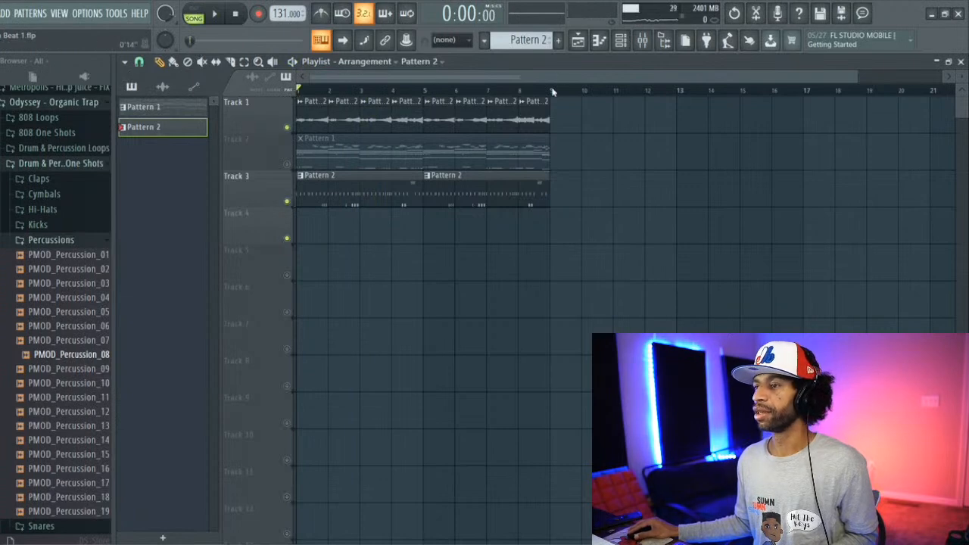
Step: Unmute Track 2 in the playlist and play the arrangement from the start
{"action": "key", "text": "F6"}
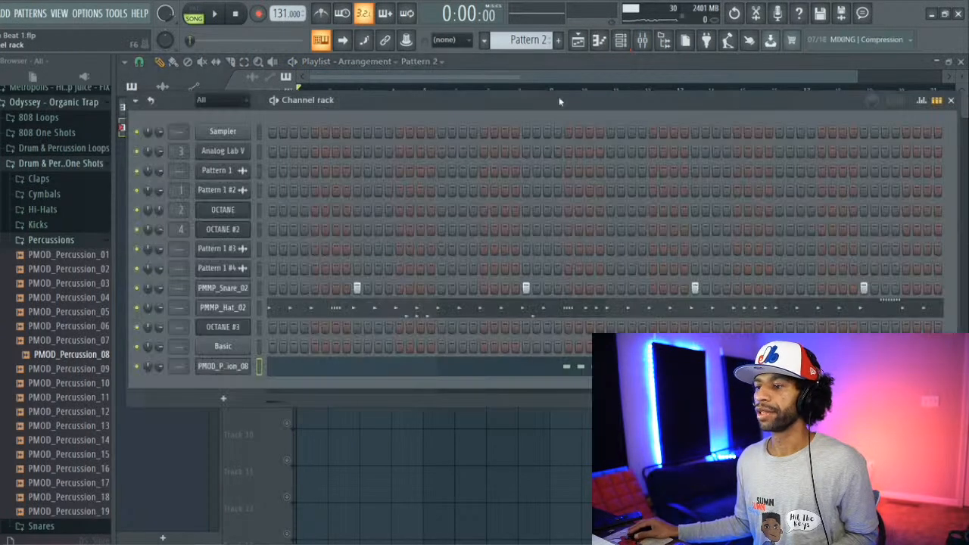
{"action": "left_click", "coordinate": [578, 39]}
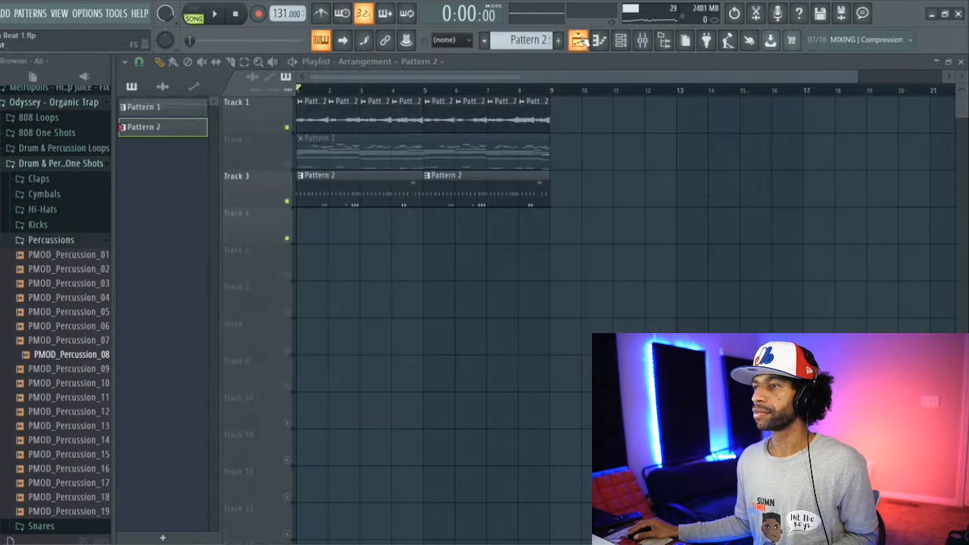
{"action": "left_click", "coordinate": [287, 164]}
{"action": "key", "text": "space"}
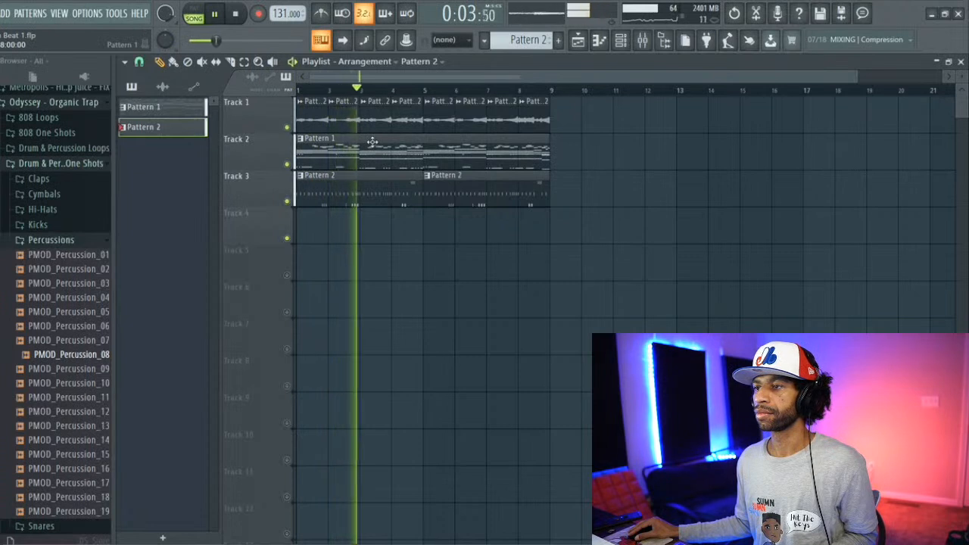
{"action": "key", "text": "space"}
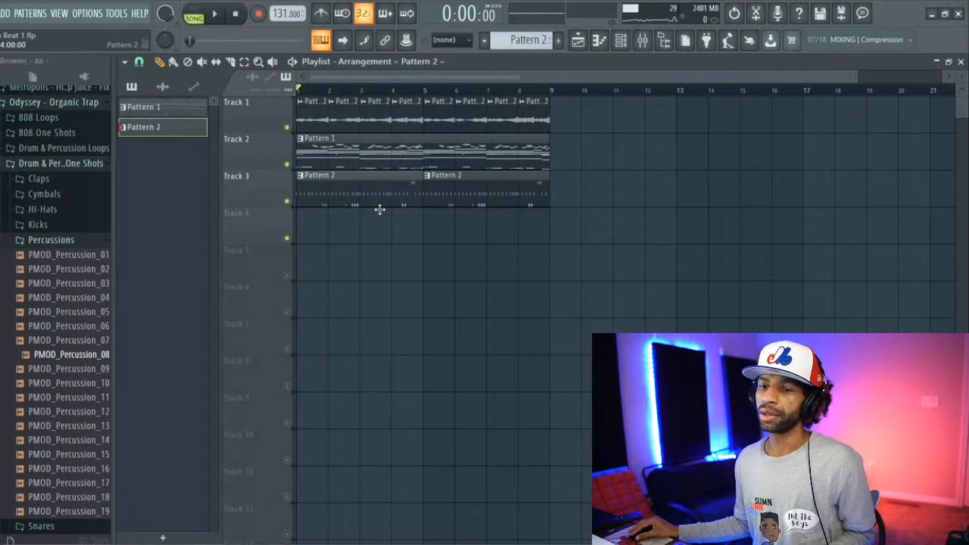
Step: Audition a few percussion samples and the PMOD_Cymbal samples in the Cymbals folder
{"action": "left_click", "coordinate": [66, 396]}
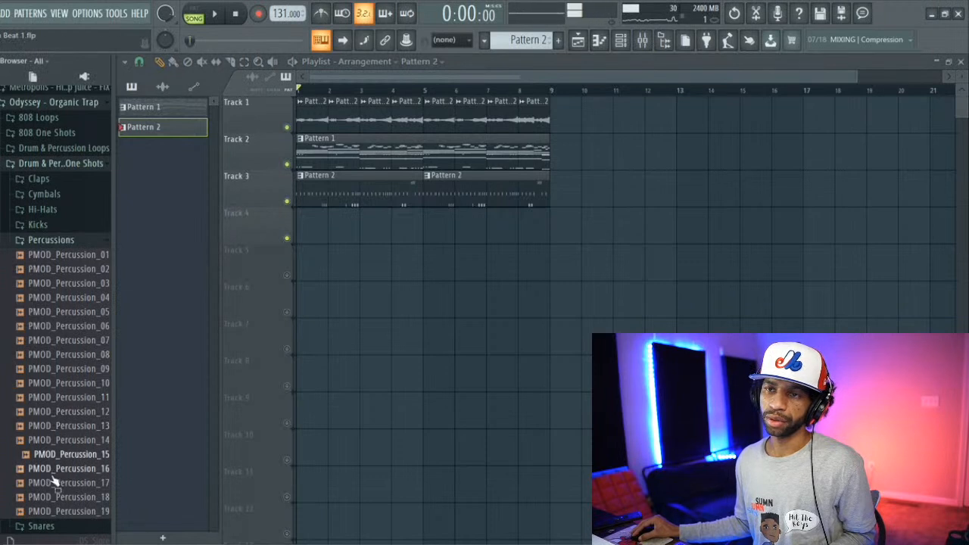
{"action": "left_click", "coordinate": [43, 195]}
{"action": "left_click", "coordinate": [63, 238]}
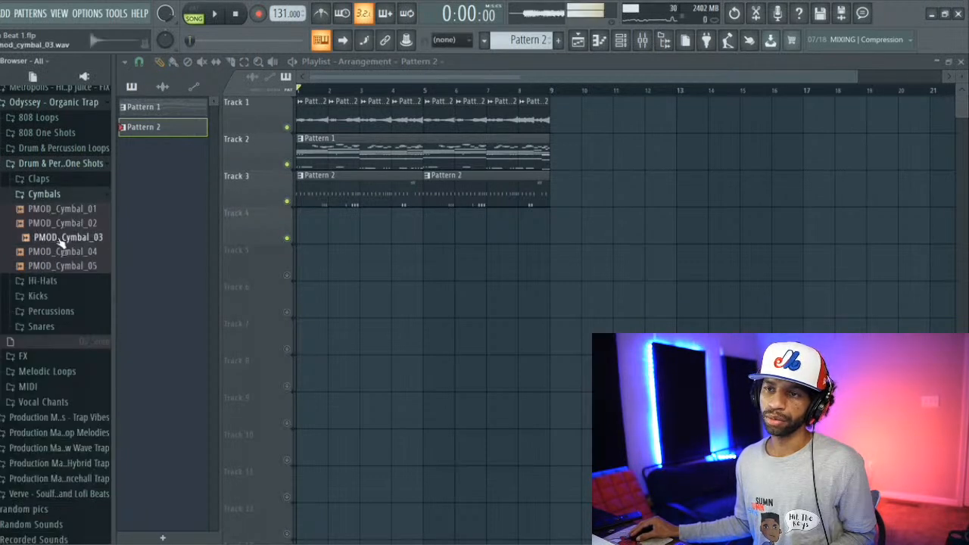
{"action": "left_click", "coordinate": [68, 223]}
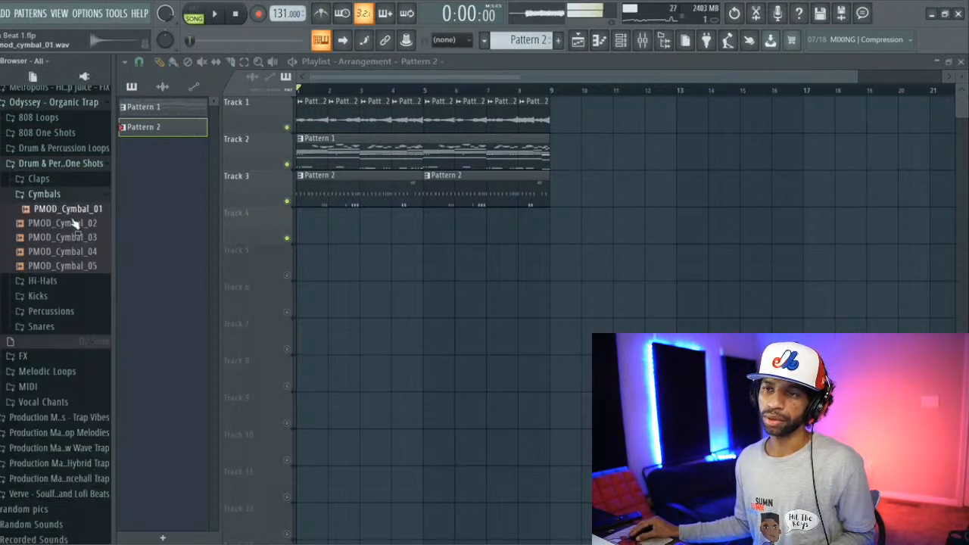
{"action": "left_click", "coordinate": [76, 238]}
{"action": "left_click", "coordinate": [80, 251]}
{"action": "left_click", "coordinate": [80, 267]}
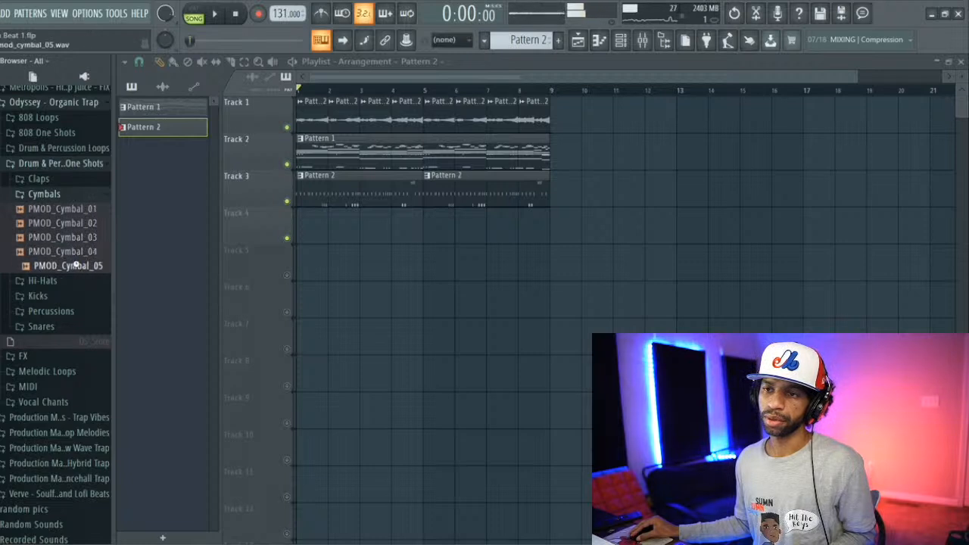
{"action": "left_click", "coordinate": [75, 239]}
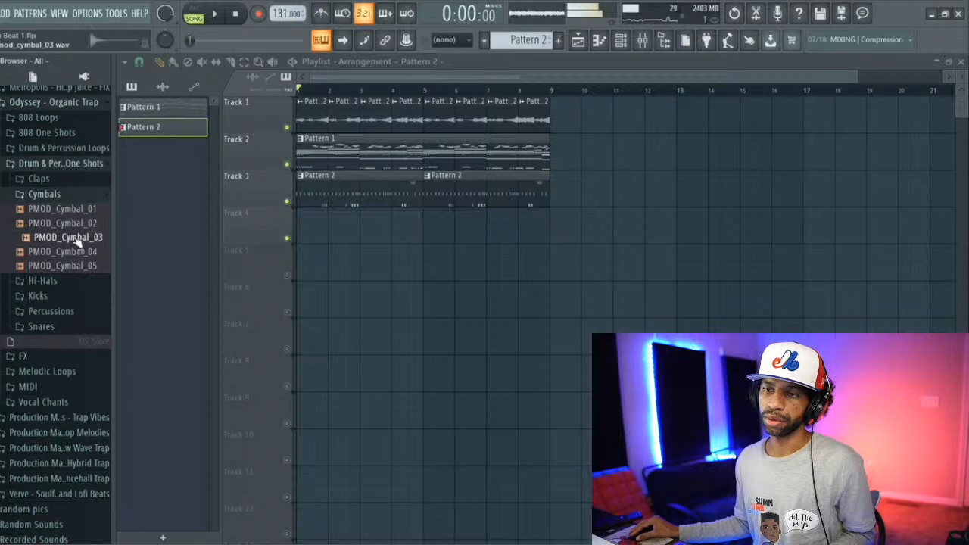
Step: Add PMOD_Cymbal_03 as a new channel, place a hit on step 1 of Pattern 2 and play the beat
{"action": "right_click", "coordinate": [78, 238]}
{"action": "left_click", "coordinate": [111, 242]}
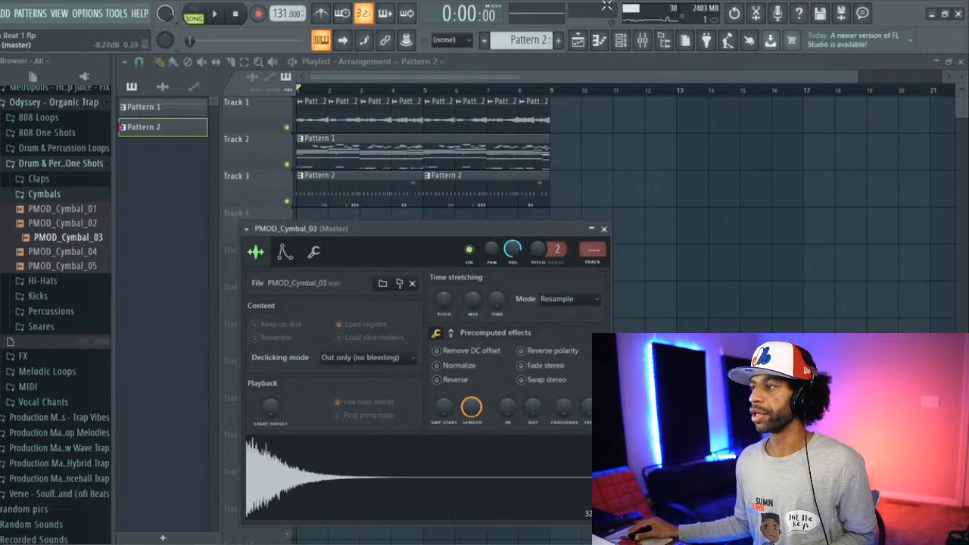
{"action": "left_click", "coordinate": [622, 41]}
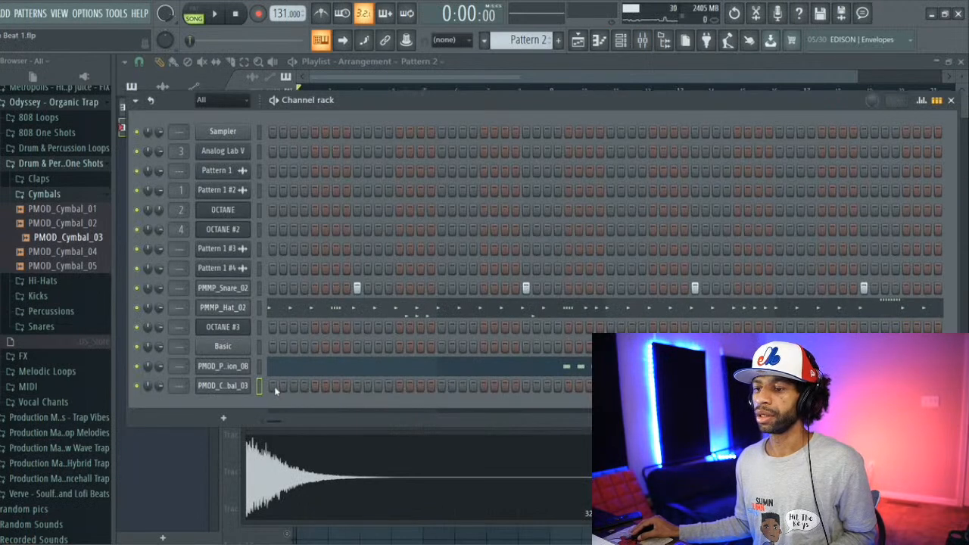
{"action": "key", "text": "space"}
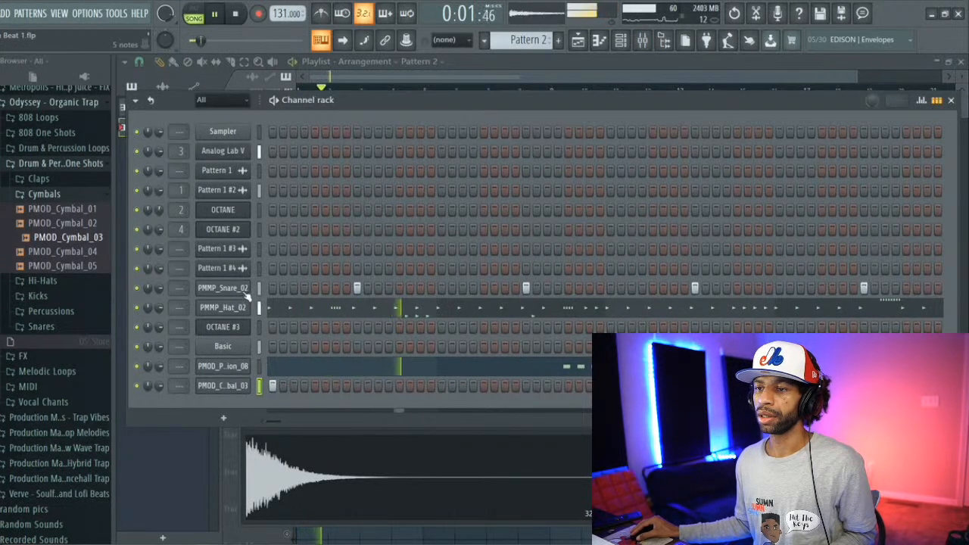
{"action": "key", "text": "space"}
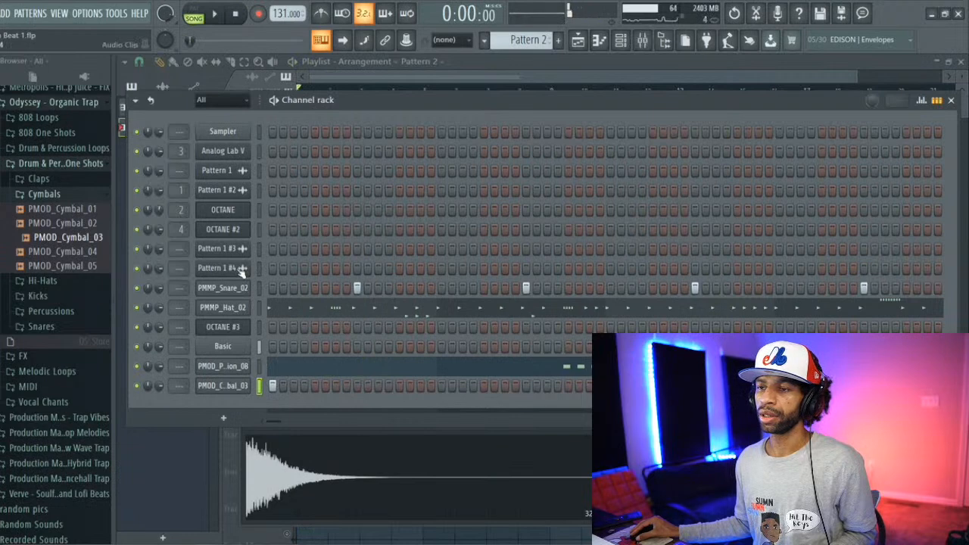
Step: Route the Pattern 1 #3 channel to mixer track 5 and the Pattern 1 #4 channel to mixer track 6
{"action": "double_click", "coordinate": [260, 325]}
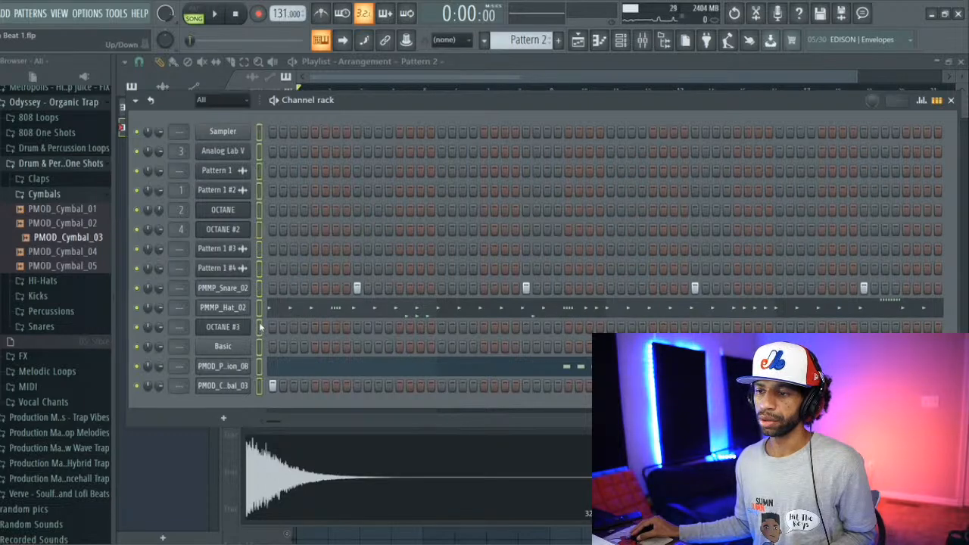
{"action": "left_click", "coordinate": [260, 324]}
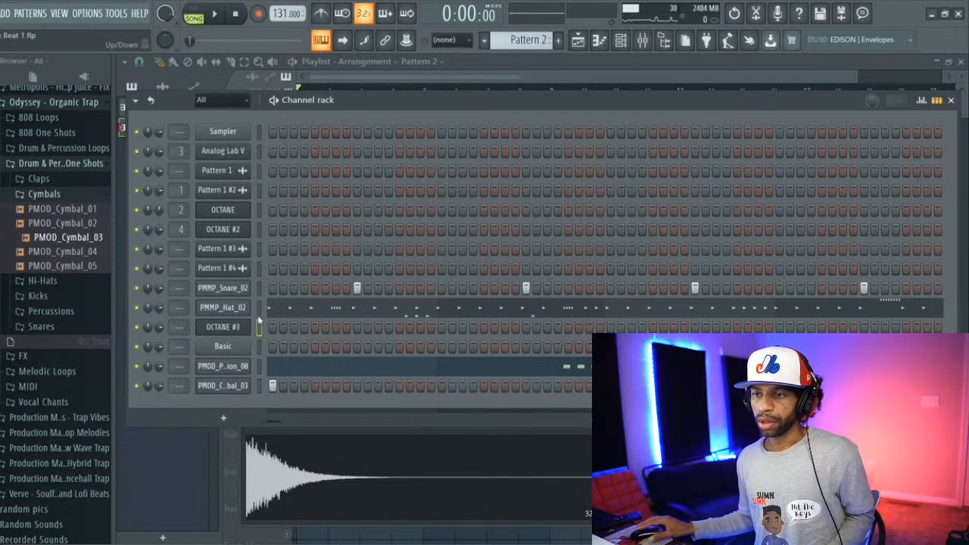
{"action": "left_click", "coordinate": [259, 250]}
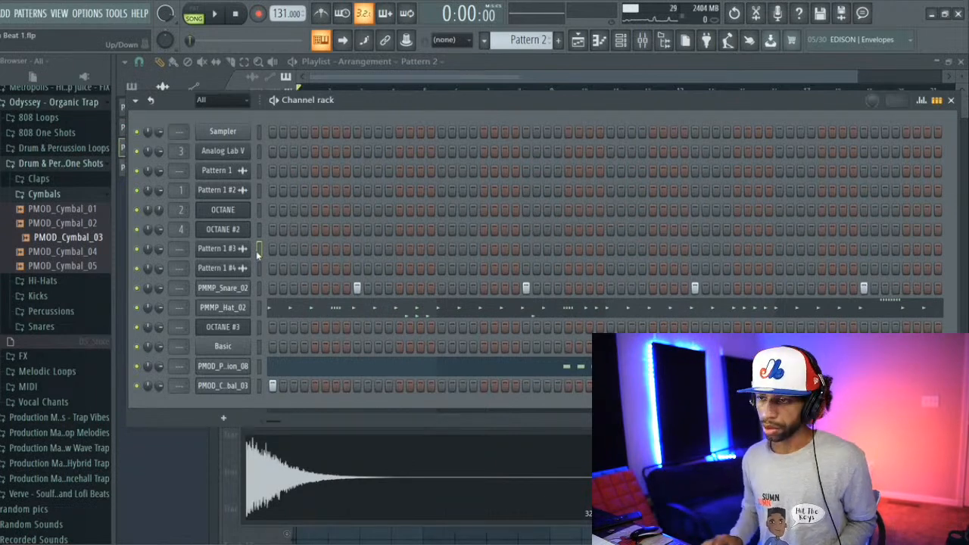
{"action": "key", "text": "ctrl+l"}
{"action": "left_click", "coordinate": [259, 267]}
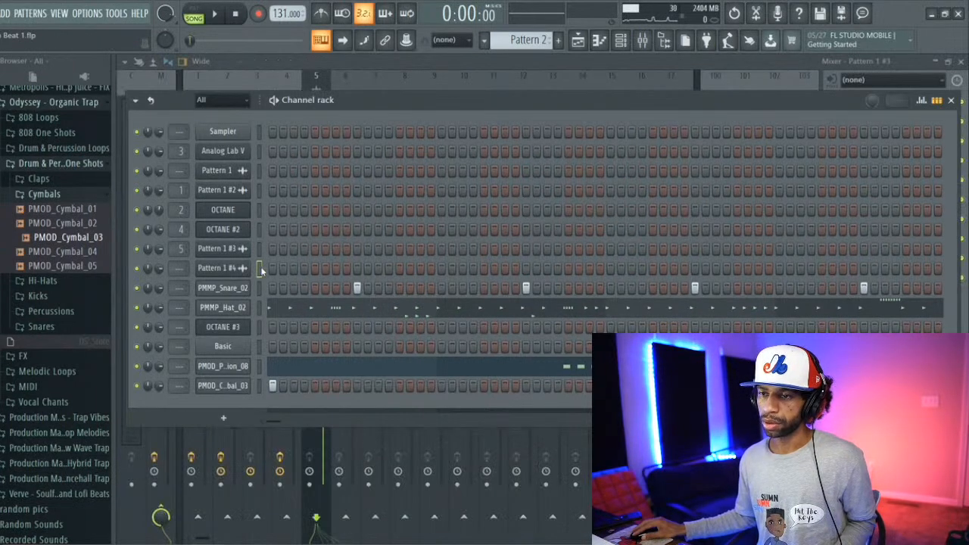
{"action": "key", "text": "ctrl+l"}
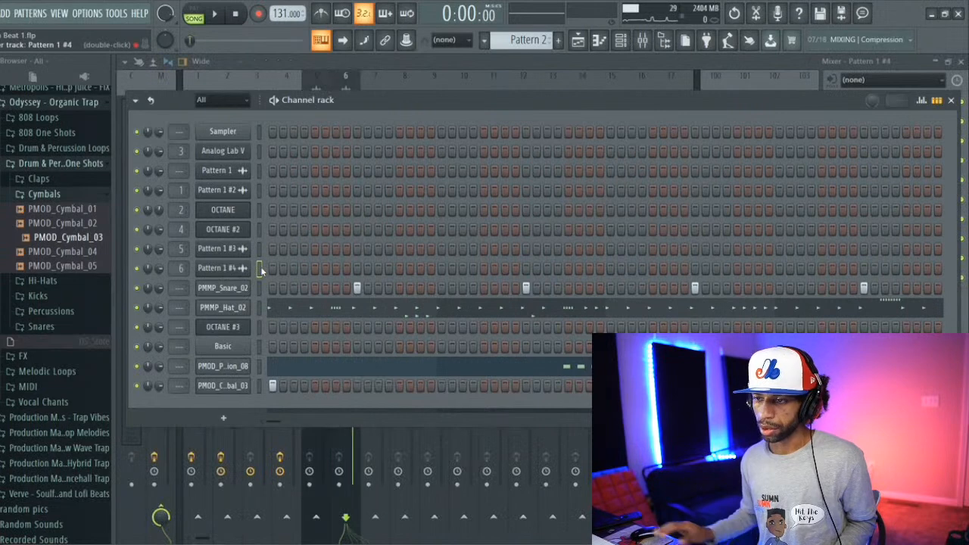
Step: Route the OCTANE #3 channel to mixer track 7 and the Basic channel to mixer track 8
{"action": "left_click", "coordinate": [260, 327]}
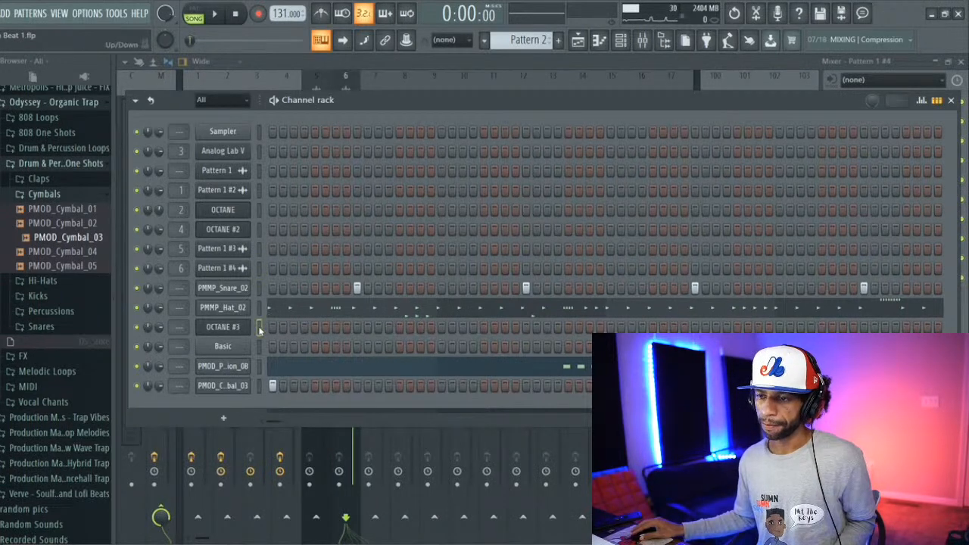
{"action": "key", "text": "ctrl+l"}
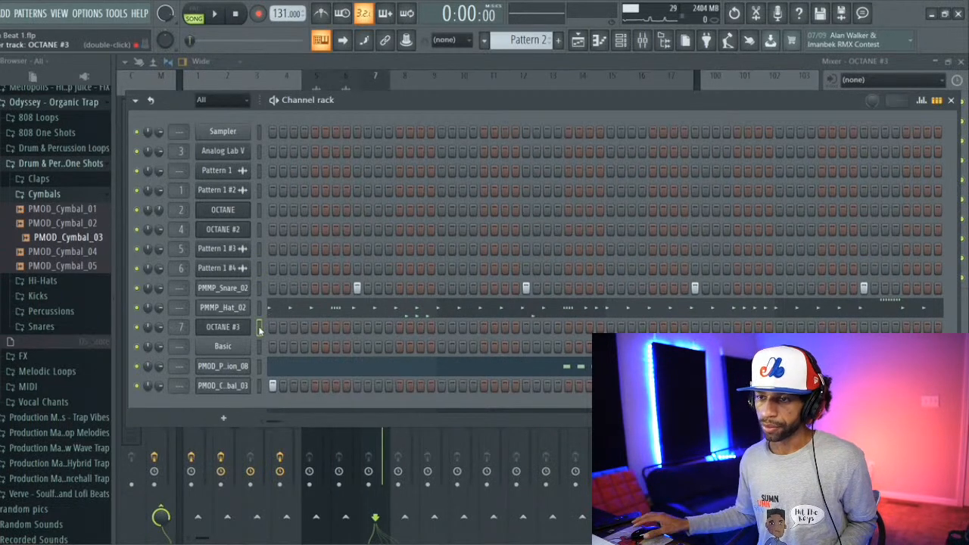
{"action": "left_click", "coordinate": [260, 347]}
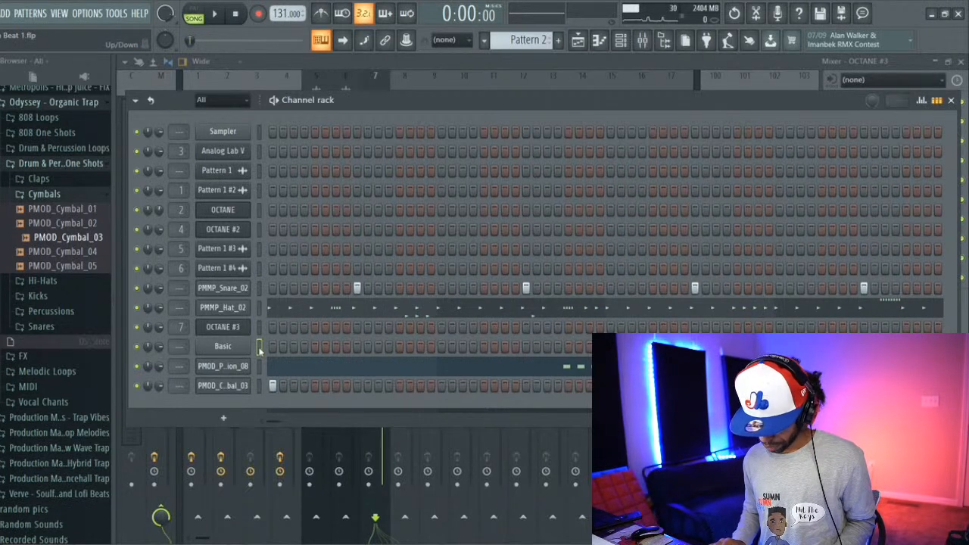
{"action": "key", "text": "ctrl+l"}
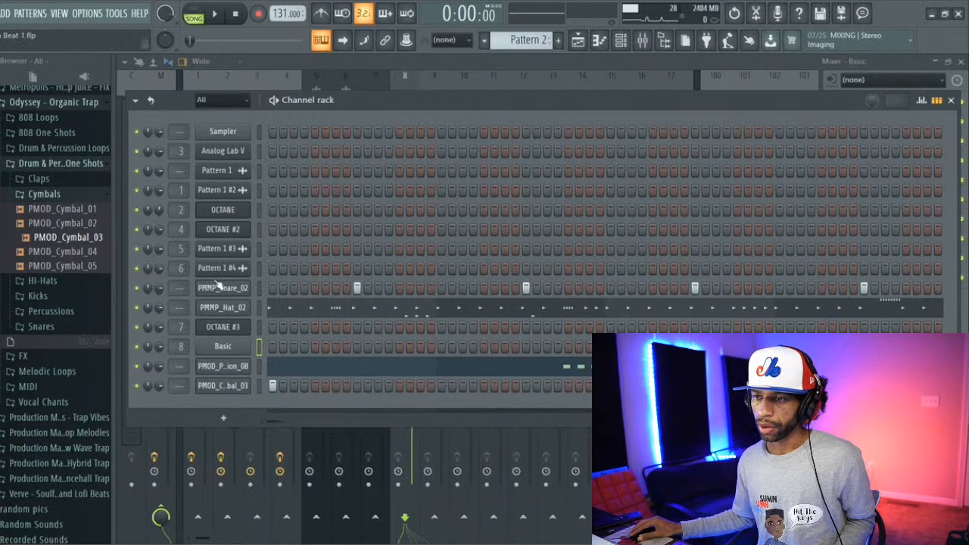
Step: Route PMMP_Snare_02, PMMP_Hat_02, PMOD_Percussion_08 and PMOD_Cymbal_03 to mixer tracks 9, 10, 11 and 12
{"action": "left_click", "coordinate": [259, 288]}
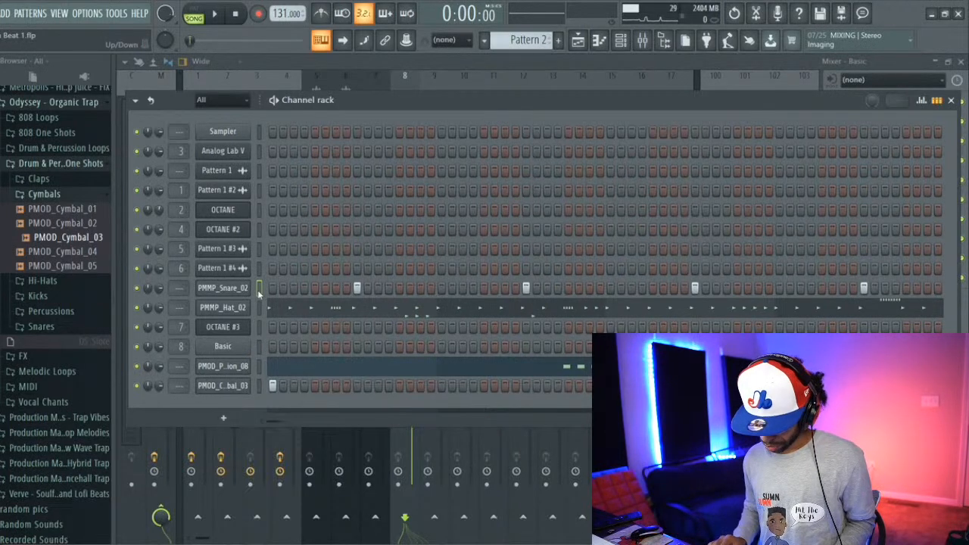
{"action": "key", "text": "ctrl+l"}
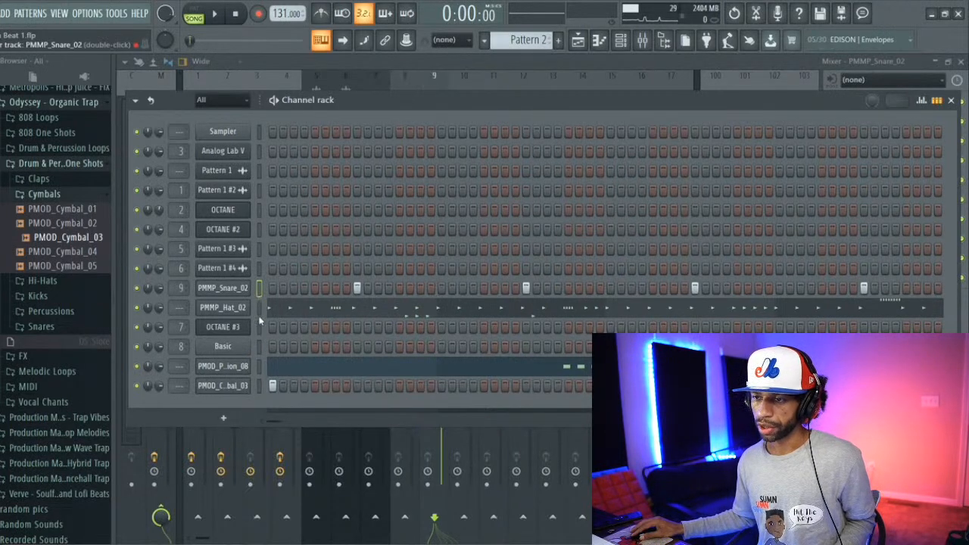
{"action": "left_click", "coordinate": [259, 318]}
{"action": "key", "text": "ctrl+l"}
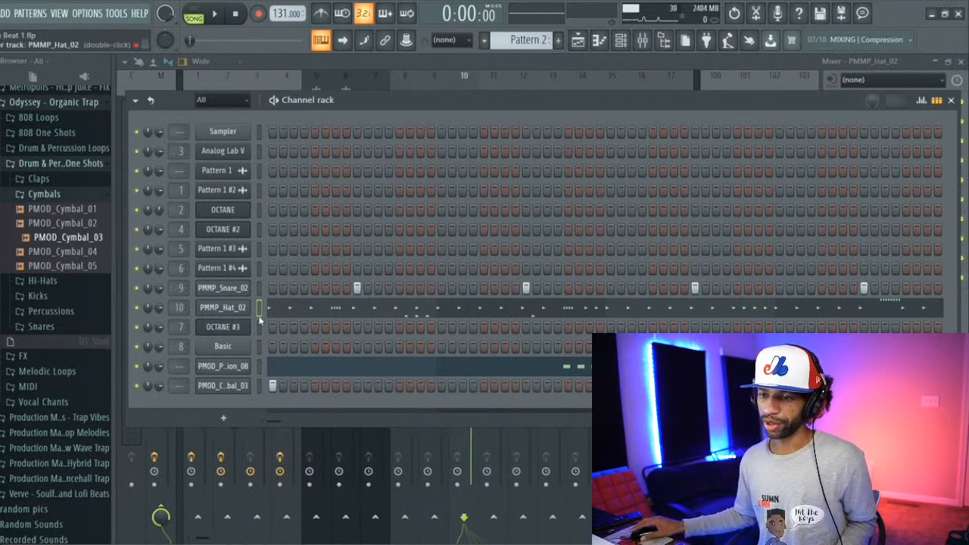
{"action": "left_click", "coordinate": [260, 366]}
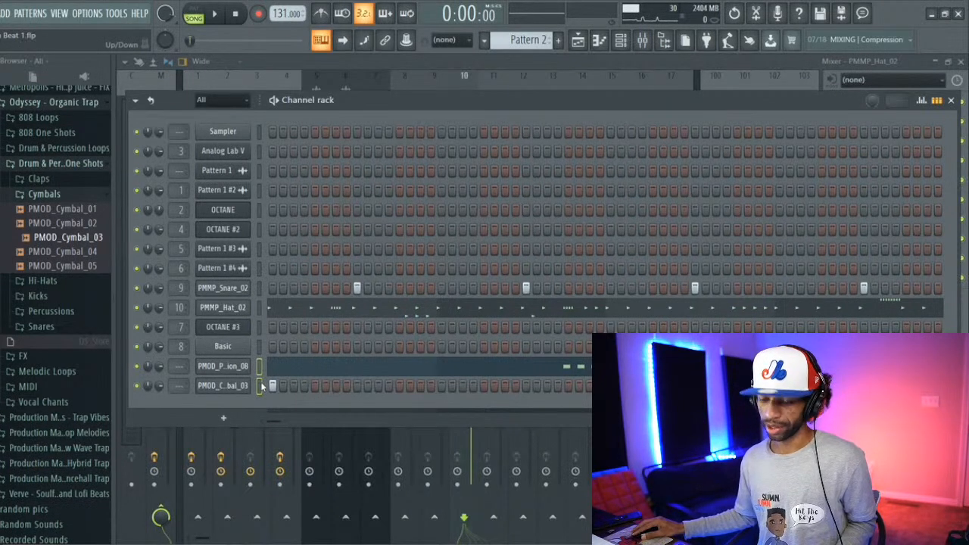
{"action": "key", "text": "ctrl+l"}
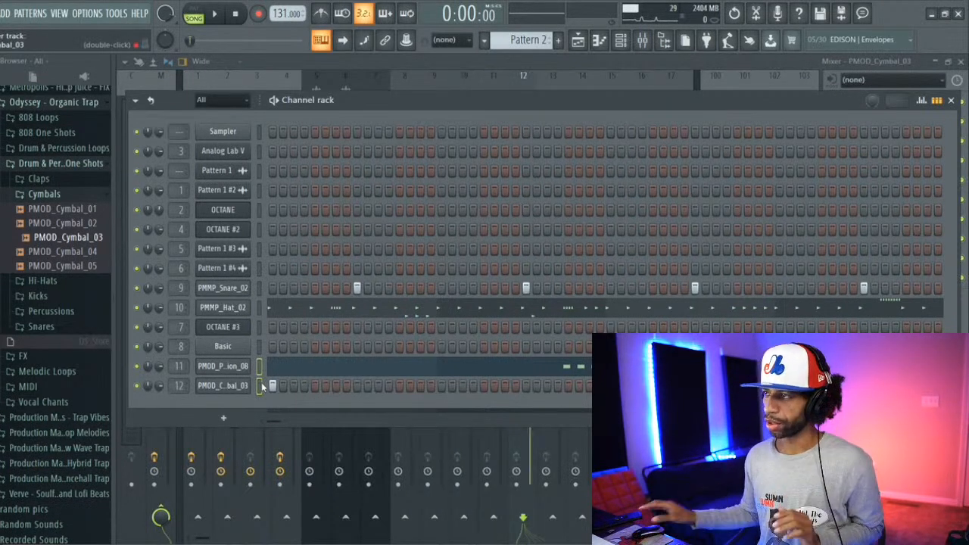
Step: Close the channel rack, solo the Pattern 1 #3 mixer track and turn the solo off again
{"action": "left_click", "coordinate": [362, 62]}
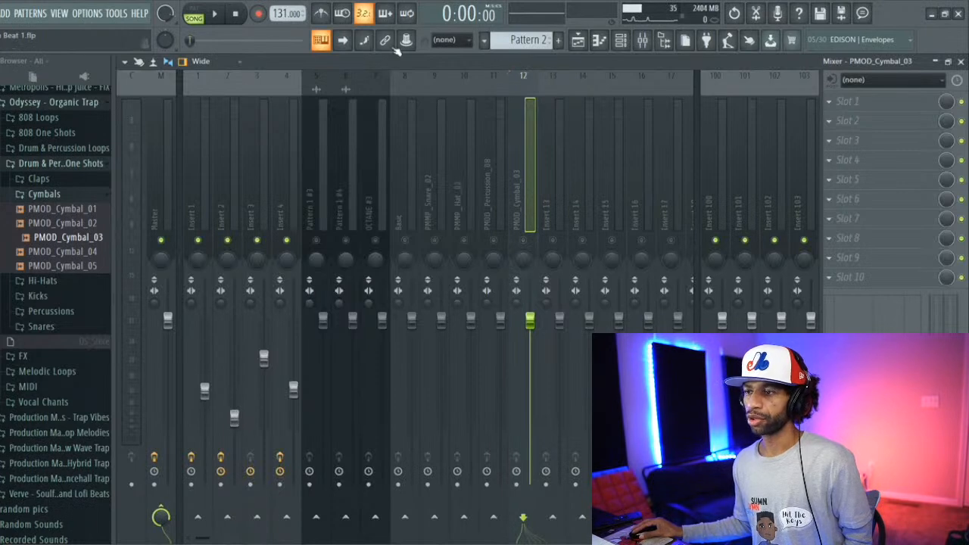
{"action": "right_click", "coordinate": [315, 241]}
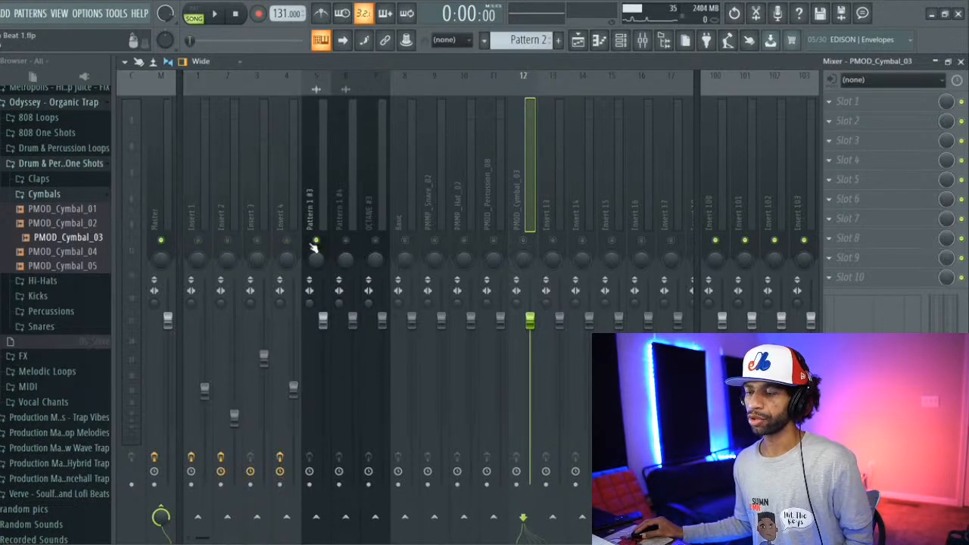
{"action": "right_click", "coordinate": [314, 241]}
Step: In the playlist, move the first Pattern 2 clip from Track 3 down to Track 4 at bar 1
{"action": "left_click", "coordinate": [578, 42]}
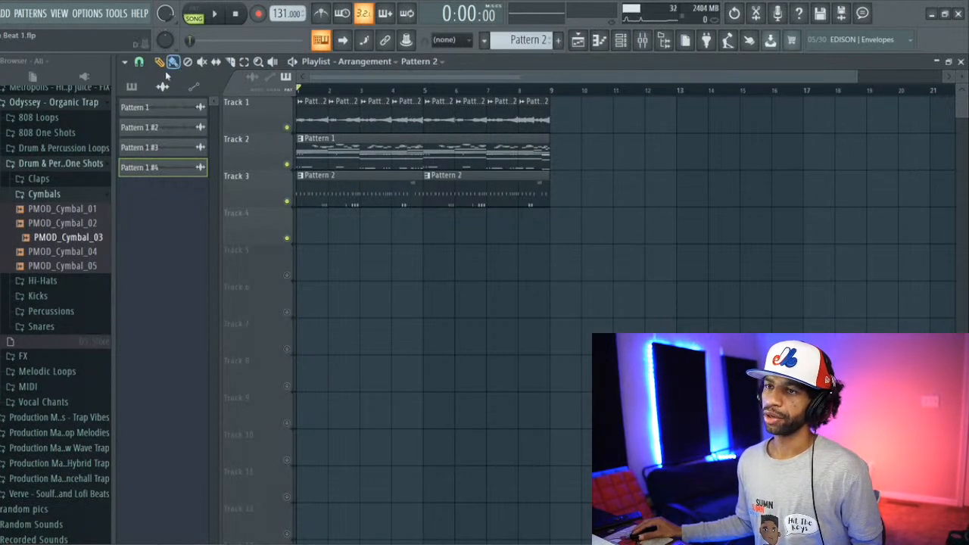
{"action": "left_click_drag", "start_coordinate": [314, 174], "coordinate": [313, 216]}
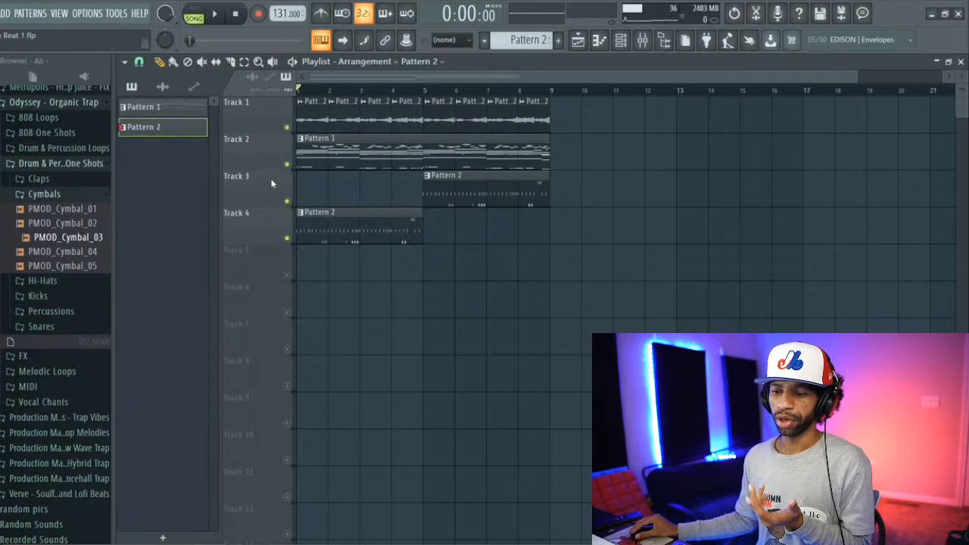
{"action": "mouse_move", "coordinate": [209, 543]}
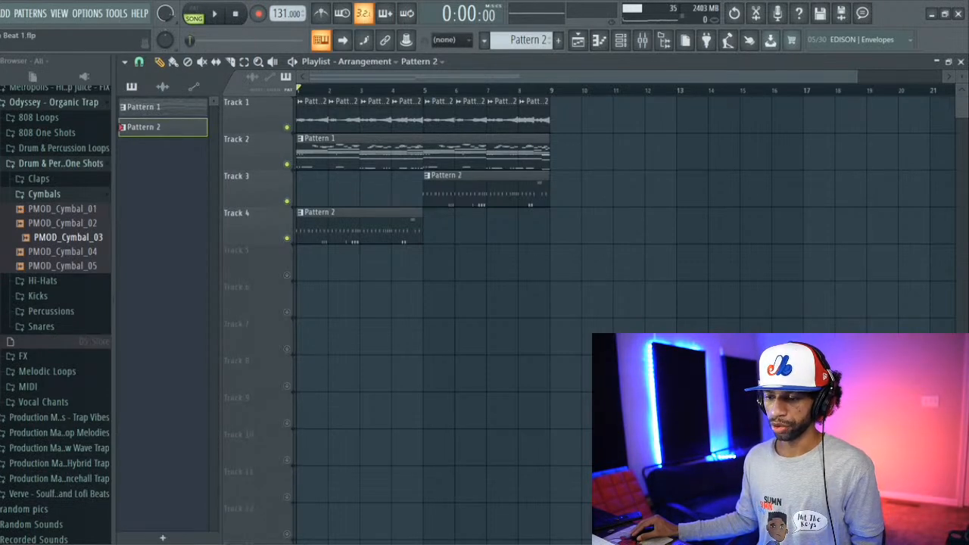
Step: Look through the songs in the desktop Stream Songs folder and play Down at a raised volume
{"action": "left_click", "coordinate": [253, 544]}
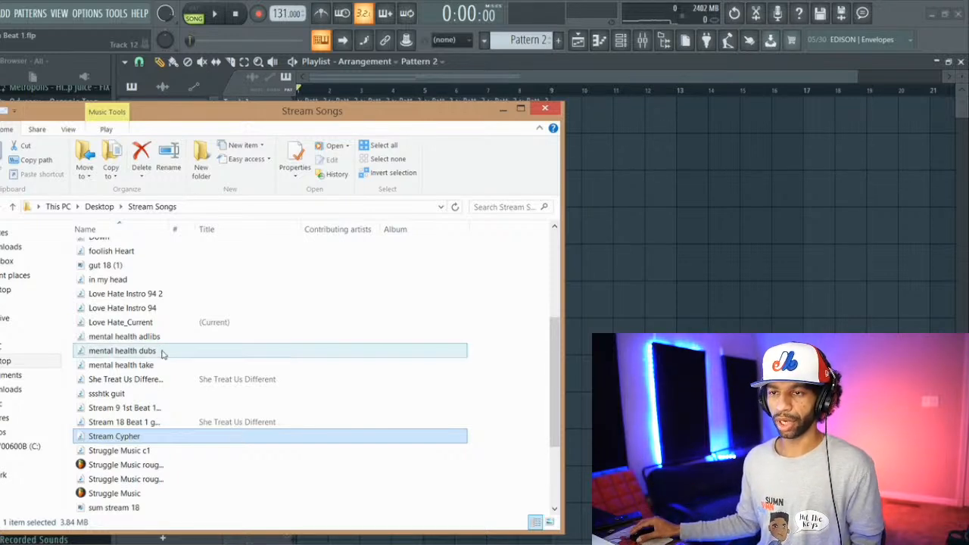
{"action": "scroll", "coordinate": [162, 353], "scroll_direction": "up", "scroll_amount": 2}
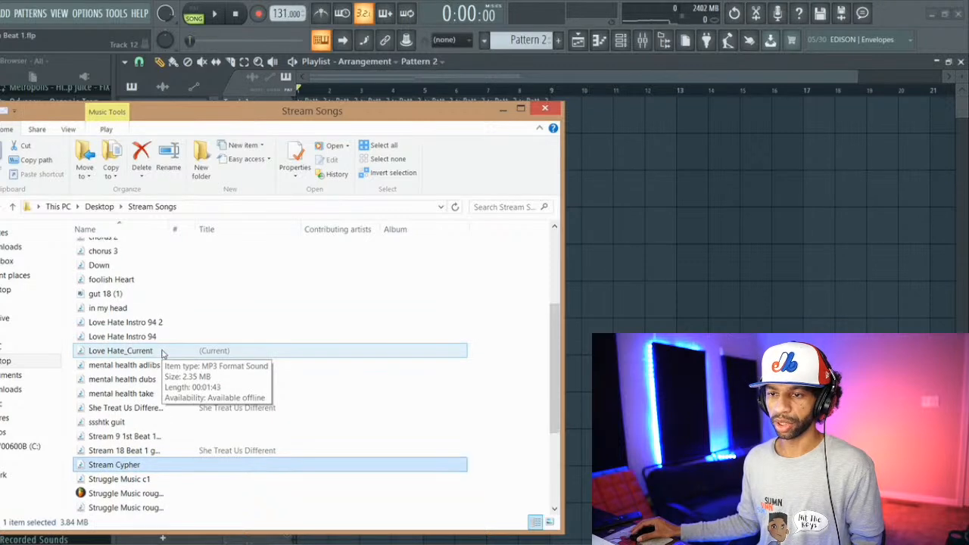
{"action": "scroll", "coordinate": [163, 356], "scroll_direction": "down", "scroll_amount": 3}
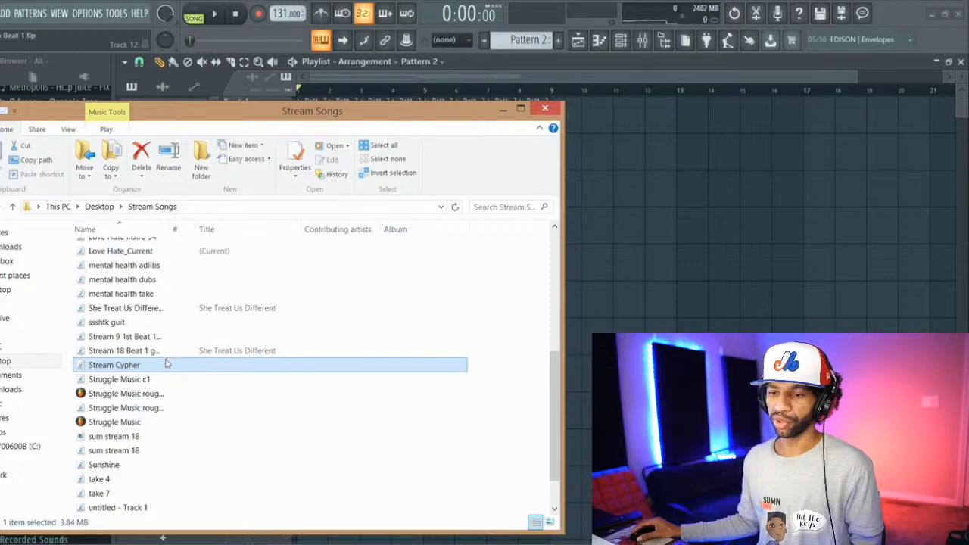
{"action": "scroll", "coordinate": [167, 364], "scroll_direction": "down", "scroll_amount": 2}
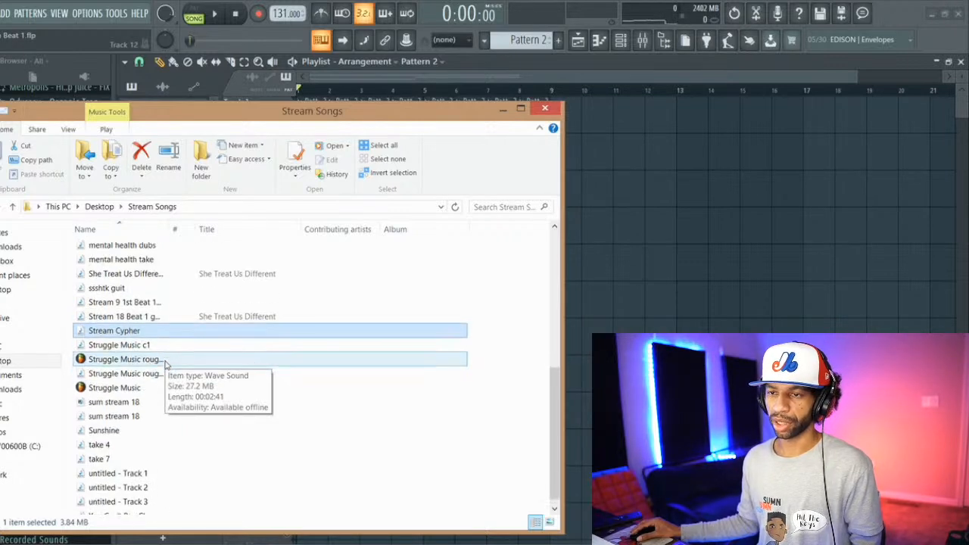
{"action": "scroll", "coordinate": [166, 360], "scroll_direction": "up", "scroll_amount": 5}
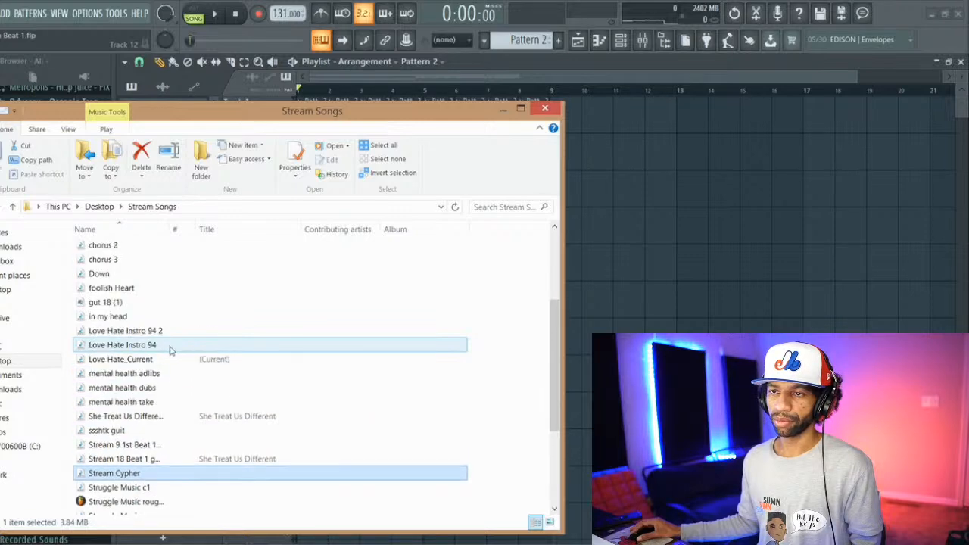
{"action": "double_click", "coordinate": [167, 305]}
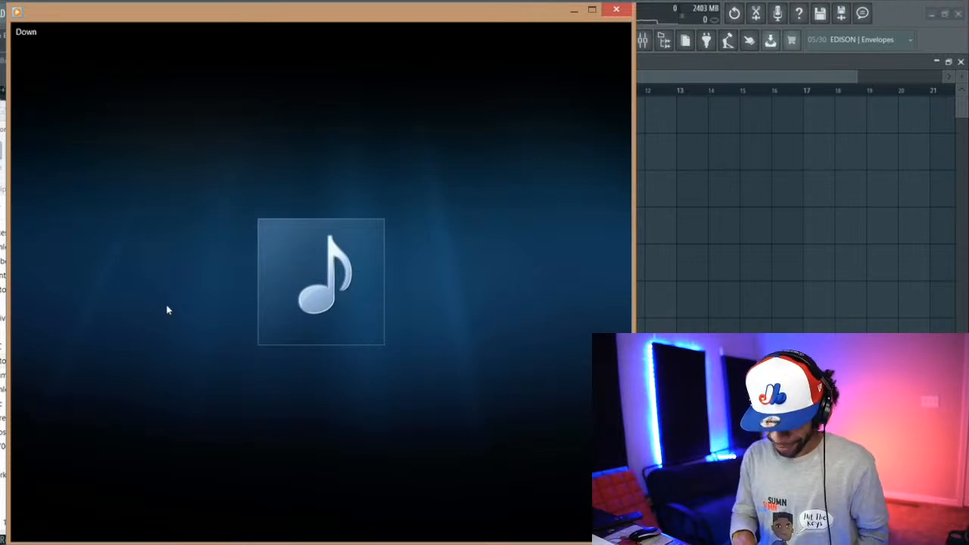
{"action": "key", "text": "XF86AudioRaiseVolume"}
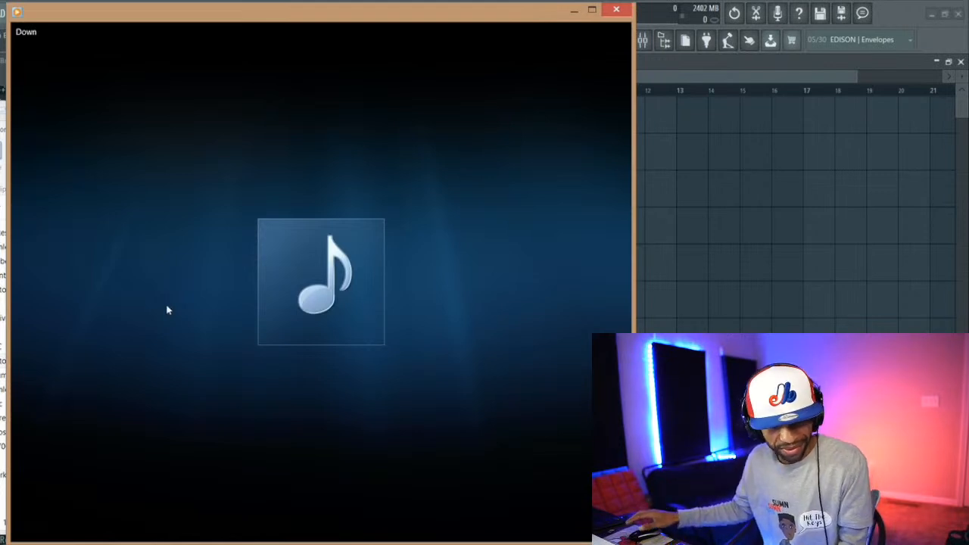
{"action": "mouse_move", "coordinate": [168, 305]}
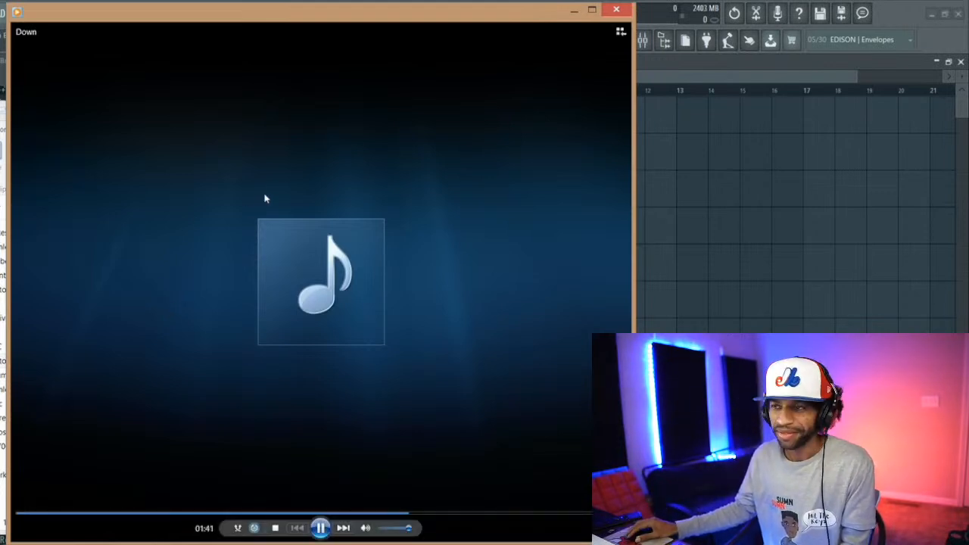
Step: Pause Down, listen to a further passage, pause it again, and minimize the media player and the Stream Songs folder
{"action": "left_click", "coordinate": [321, 528]}
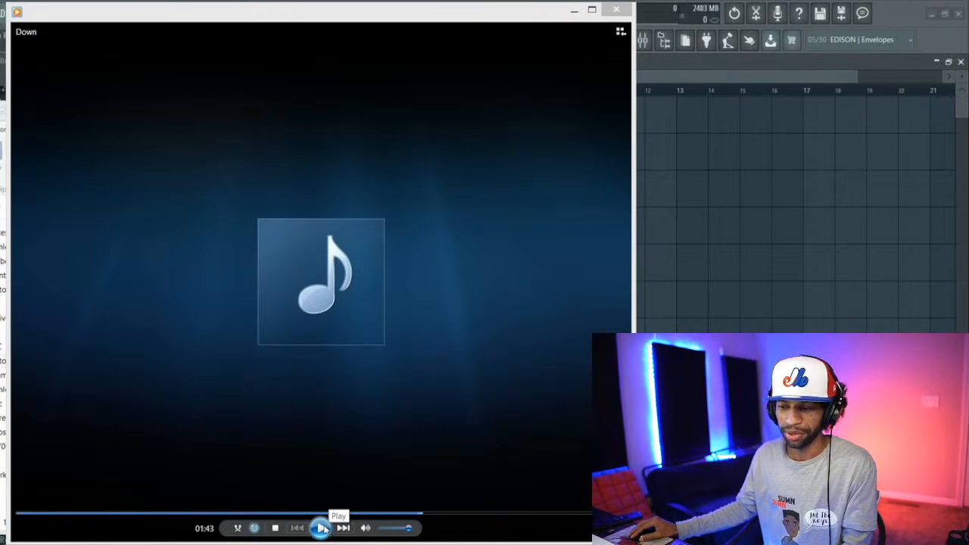
{"action": "left_click", "coordinate": [322, 527]}
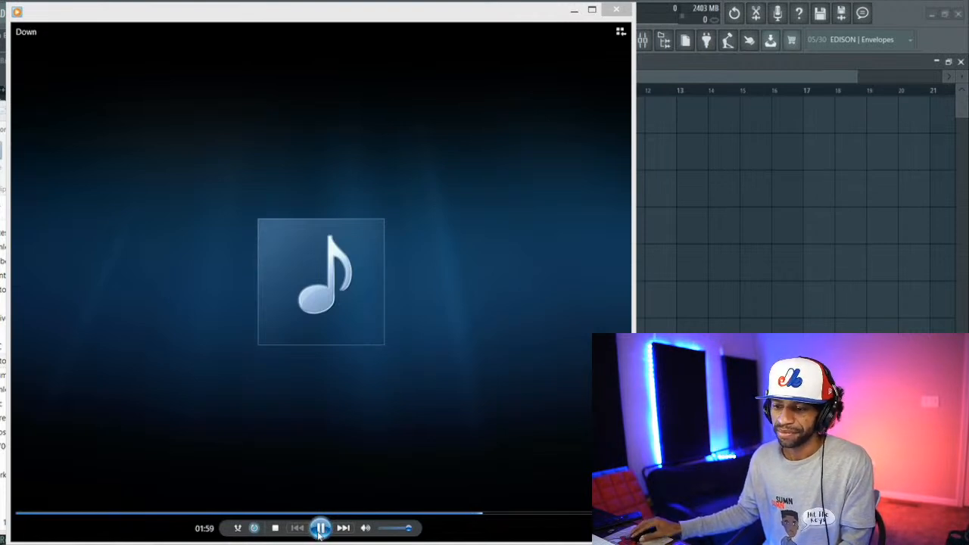
{"action": "left_click", "coordinate": [320, 528]}
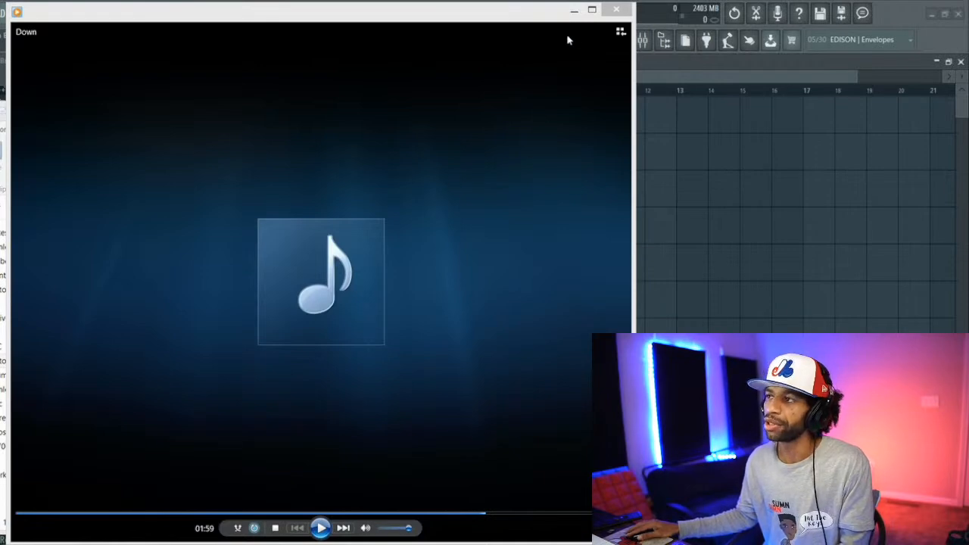
{"action": "left_click", "coordinate": [574, 11]}
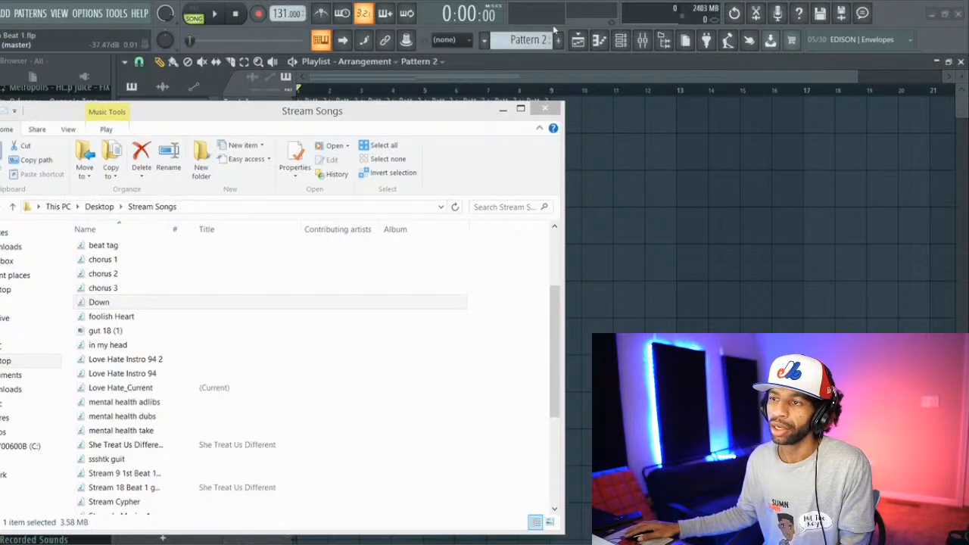
{"action": "left_click_drag", "start_coordinate": [358, 110], "coordinate": [400, 75]}
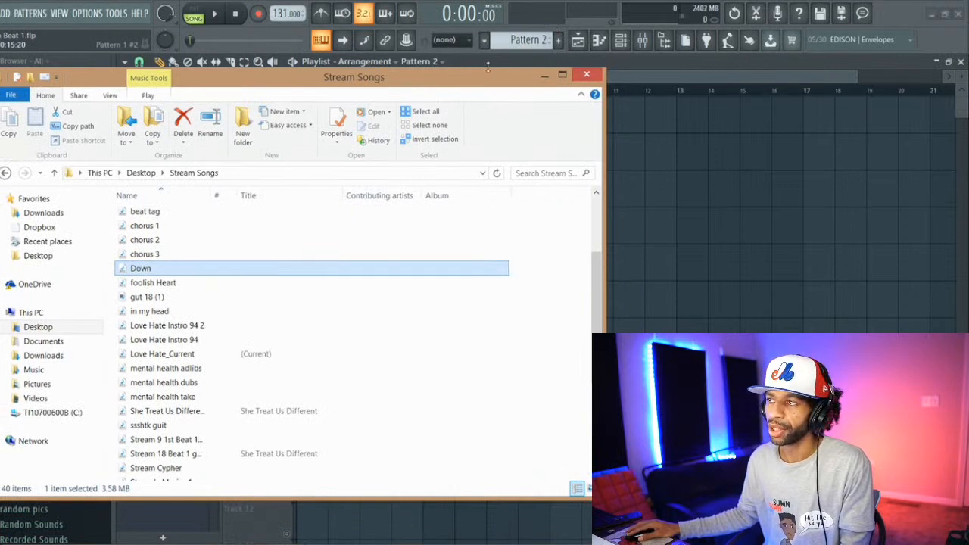
{"action": "left_click", "coordinate": [543, 78]}
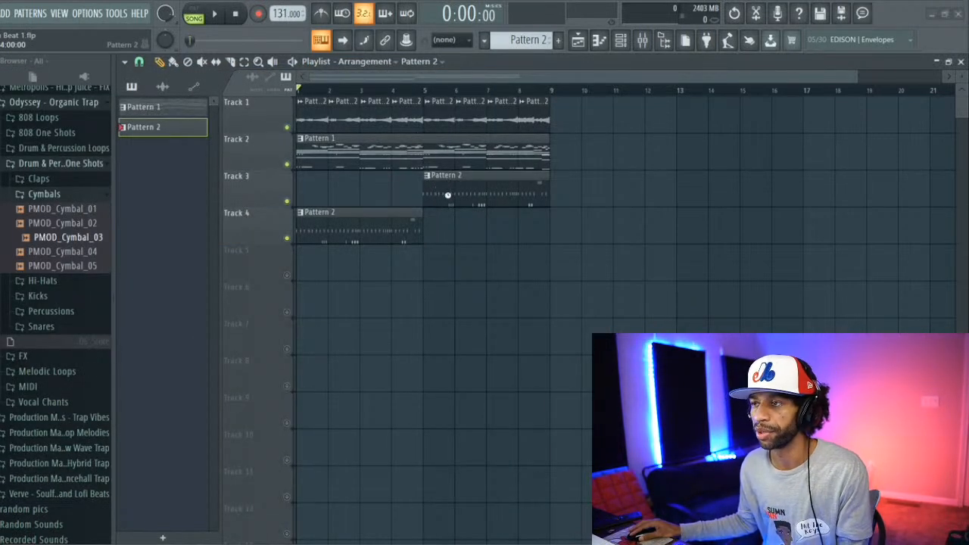
Step: Enable the muted playlist tracks and move both Pattern 2 clips down to Track 8, at bars 1 and 5
{"action": "left_click_drag", "start_coordinate": [449, 186], "coordinate": [452, 231]}
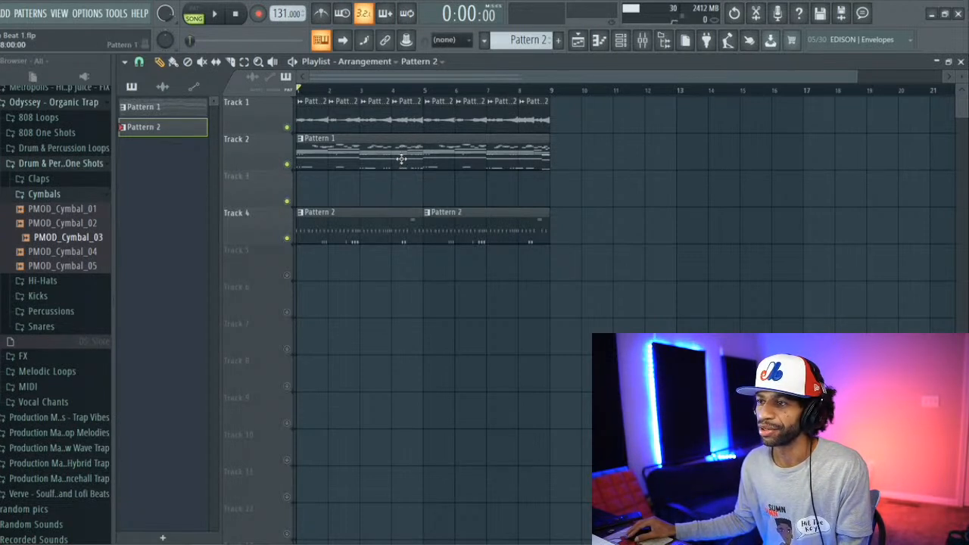
{"action": "left_click_drag", "start_coordinate": [400, 159], "coordinate": [399, 176]}
{"action": "left_click_drag", "start_coordinate": [389, 212], "coordinate": [386, 272]}
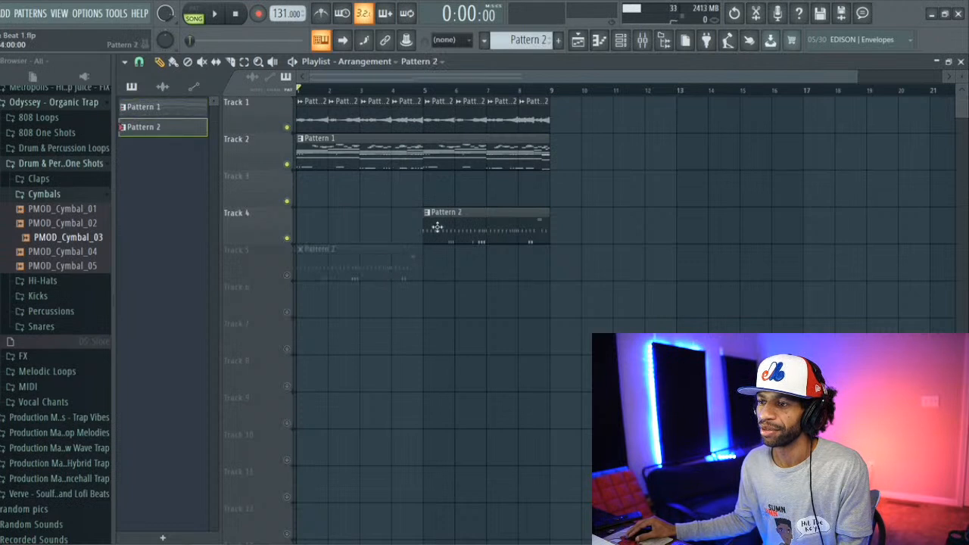
{"action": "left_click", "coordinate": [287, 276]}
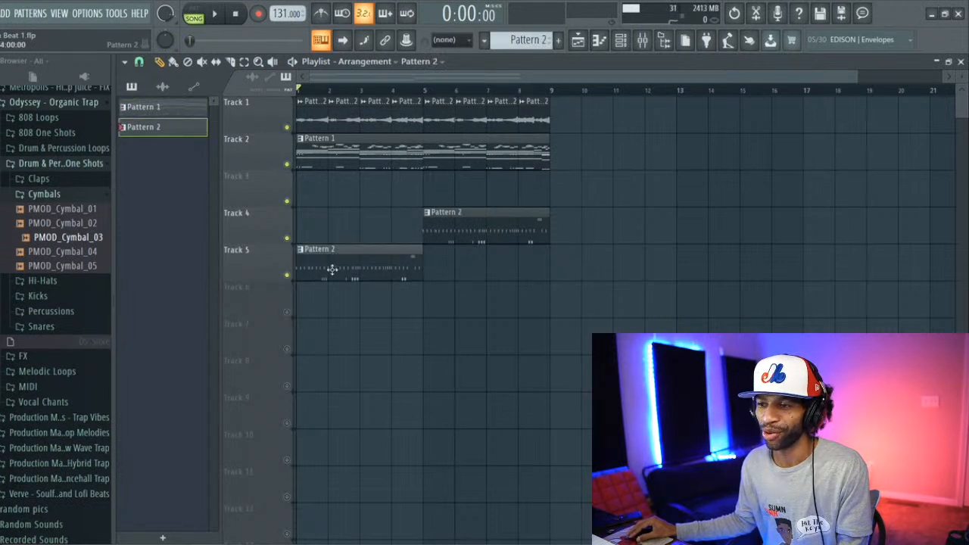
{"action": "left_click_drag", "start_coordinate": [332, 269], "coordinate": [332, 355]}
{"action": "left_click", "coordinate": [288, 313]}
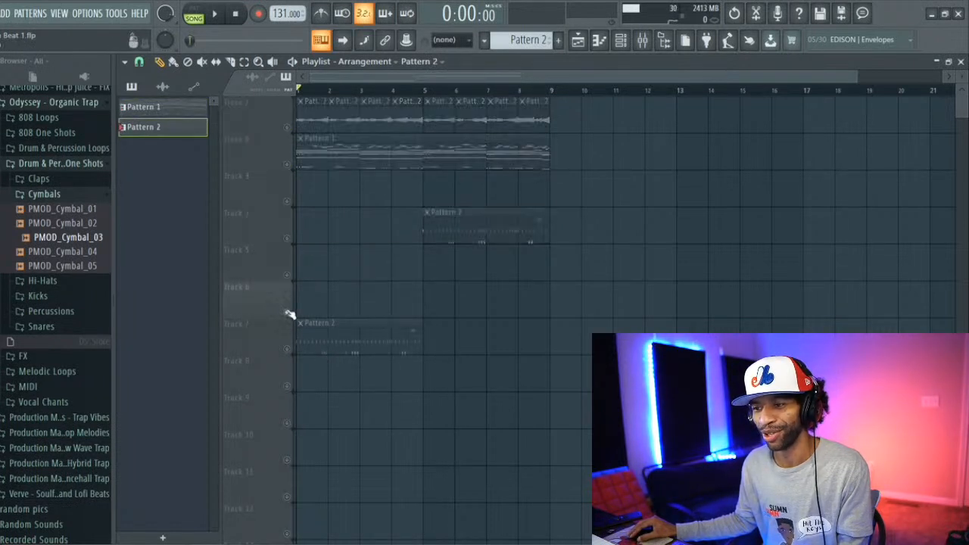
{"action": "left_click_drag", "start_coordinate": [340, 339], "coordinate": [346, 385]}
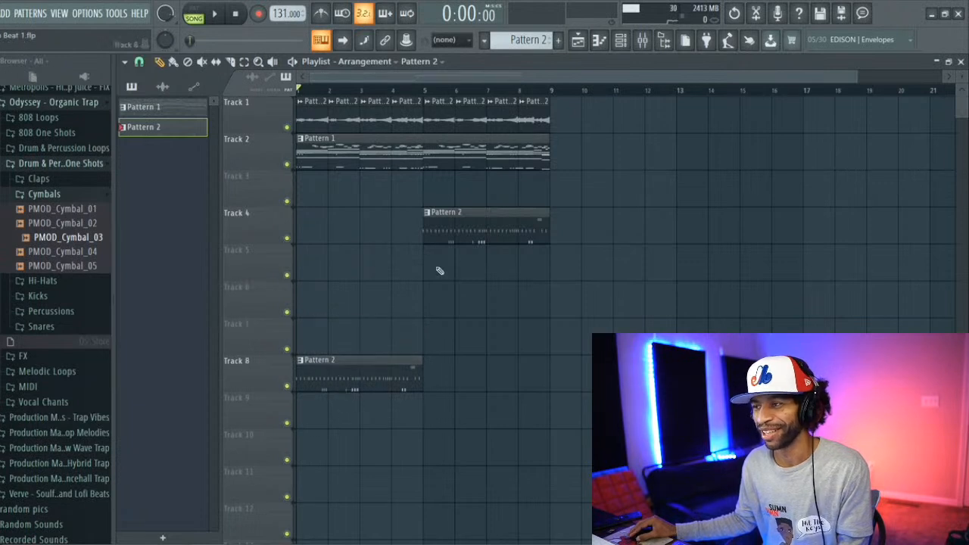
{"action": "left_click_drag", "start_coordinate": [457, 223], "coordinate": [461, 384]}
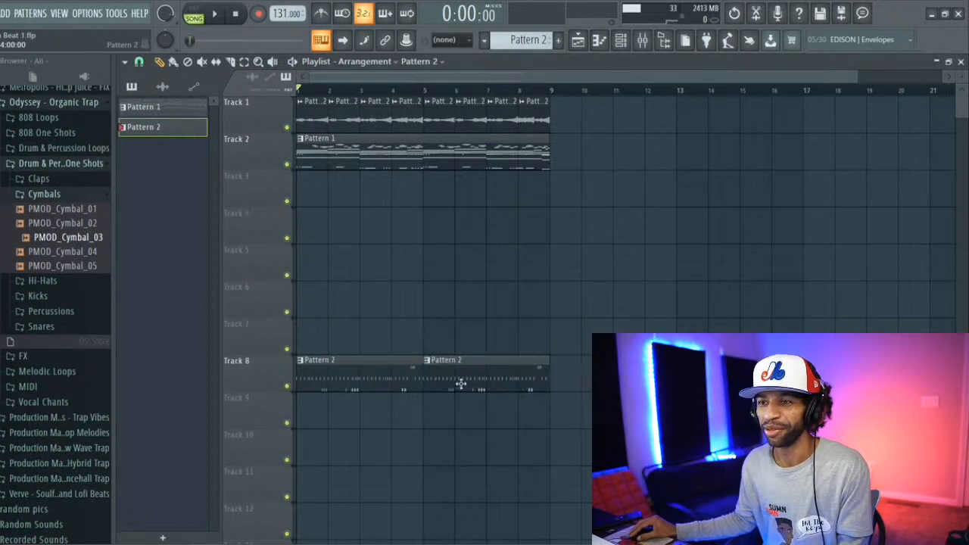
Step: Split Pattern 1 by channel and place OCTANE, OCTANE #2, OCTANE #3 and Basic on Tracks 3 to 6, leaving Analog Lab V on Track 2
{"action": "right_click", "coordinate": [173, 107]}
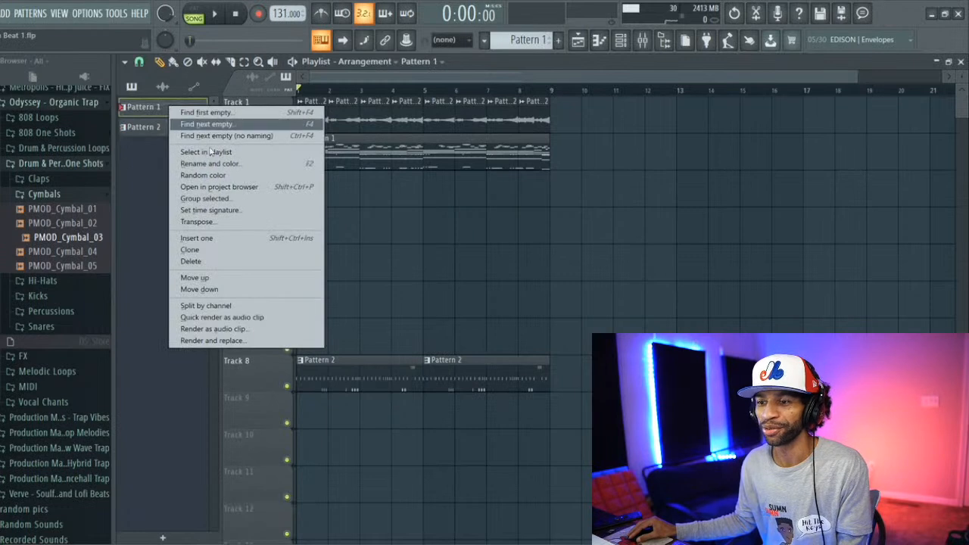
{"action": "left_click", "coordinate": [234, 306]}
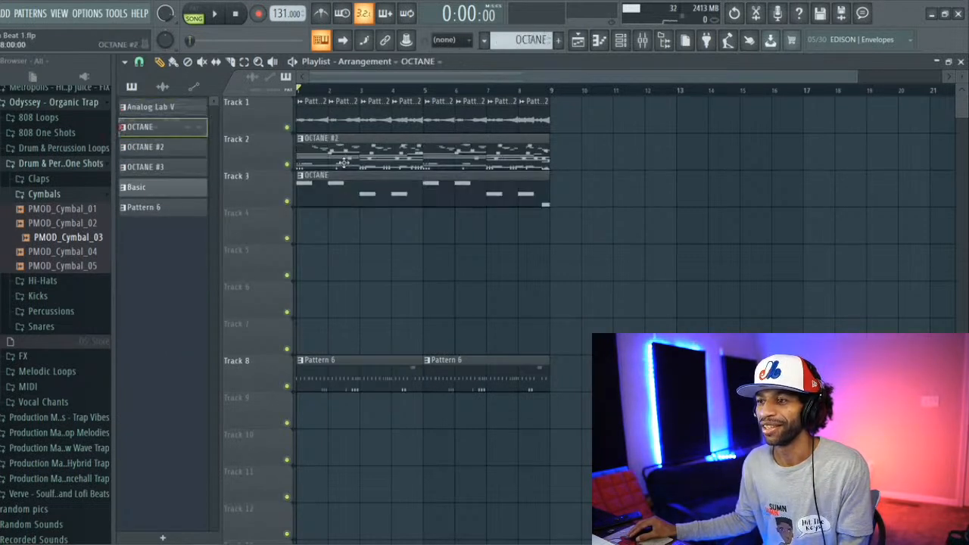
{"action": "left_click_drag", "start_coordinate": [345, 159], "coordinate": [343, 227]}
{"action": "left_click_drag", "start_coordinate": [349, 154], "coordinate": [355, 265]}
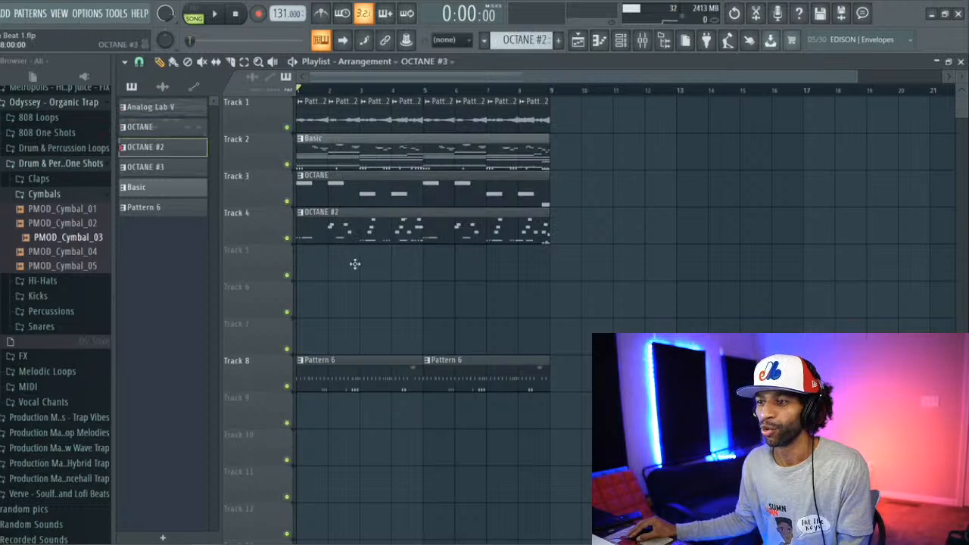
{"action": "left_click_drag", "start_coordinate": [355, 147], "coordinate": [366, 303]}
{"action": "left_click_drag", "start_coordinate": [348, 144], "coordinate": [324, 145]}
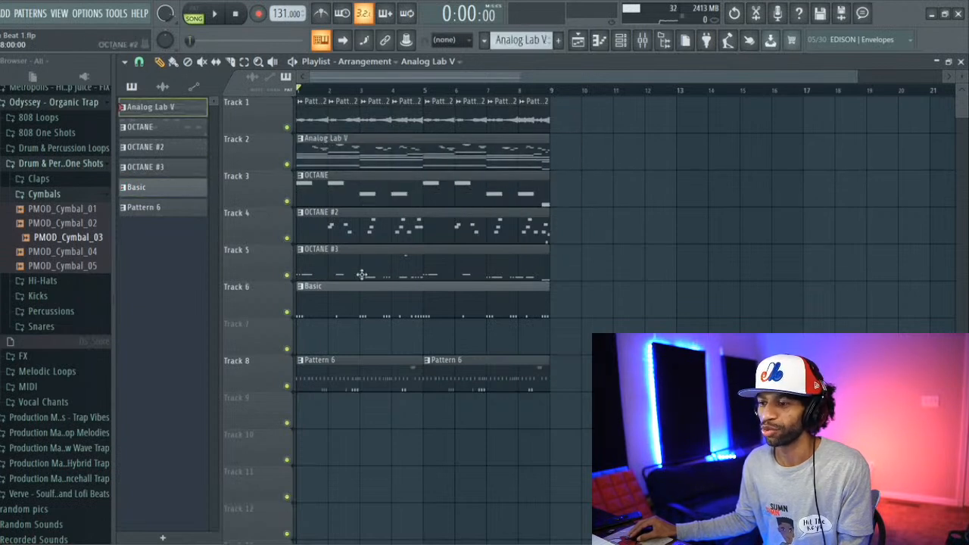
Step: Split Pattern 6 by channel and spread the bar 1 snare, hat, percussion and cymbal clips over Tracks 7, 8, 9 and 10
{"action": "right_click", "coordinate": [162, 208]}
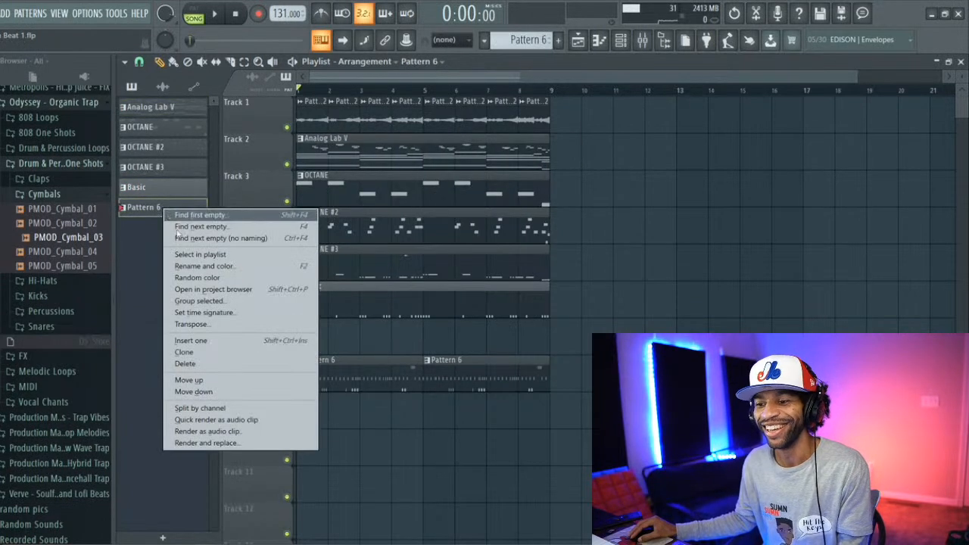
{"action": "left_click", "coordinate": [240, 409]}
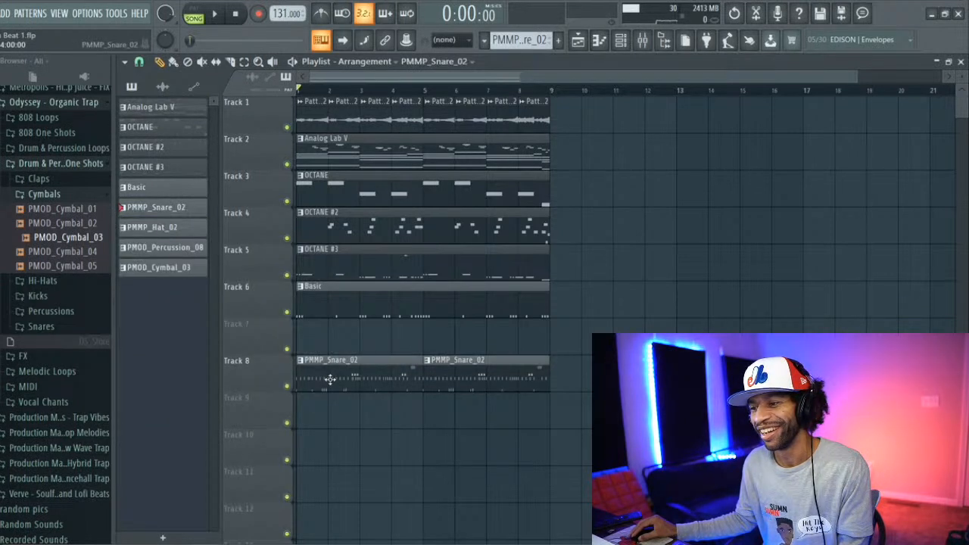
{"action": "mouse_move", "coordinate": [330, 379]}
{"action": "left_mouse_down"}
{"action": "mouse_move", "coordinate": [325, 337]}
{"action": "mouse_move", "coordinate": [343, 368]}
{"action": "left_mouse_up"}
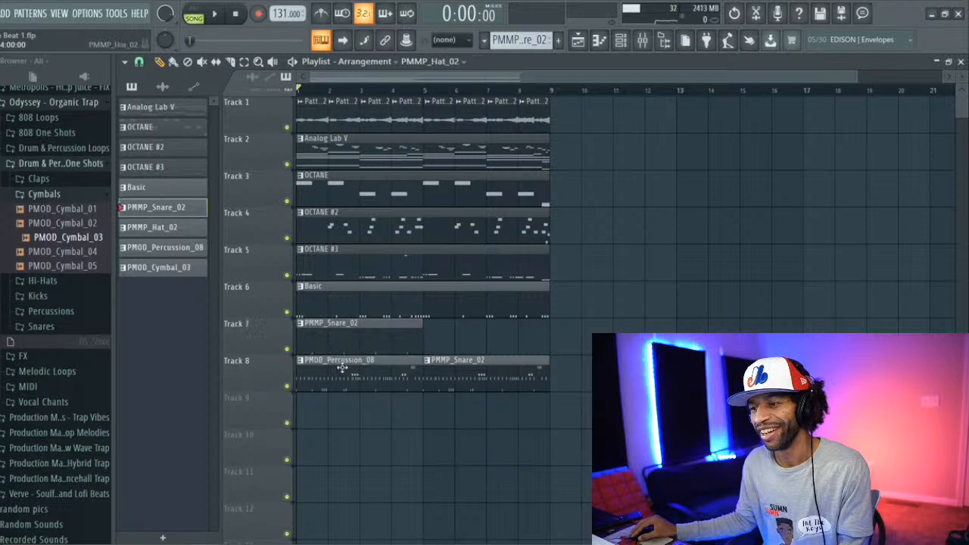
{"action": "double_click", "coordinate": [342, 368]}
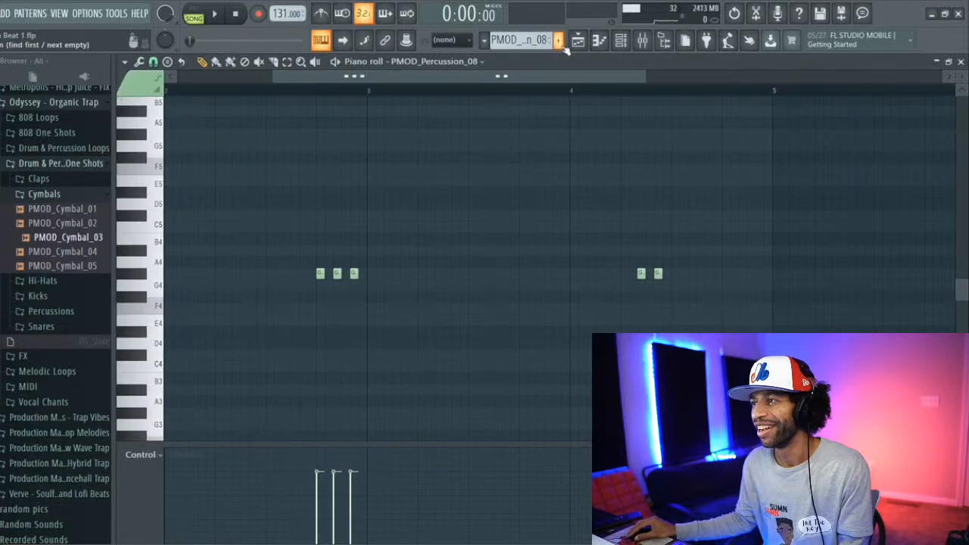
{"action": "left_click", "coordinate": [578, 40]}
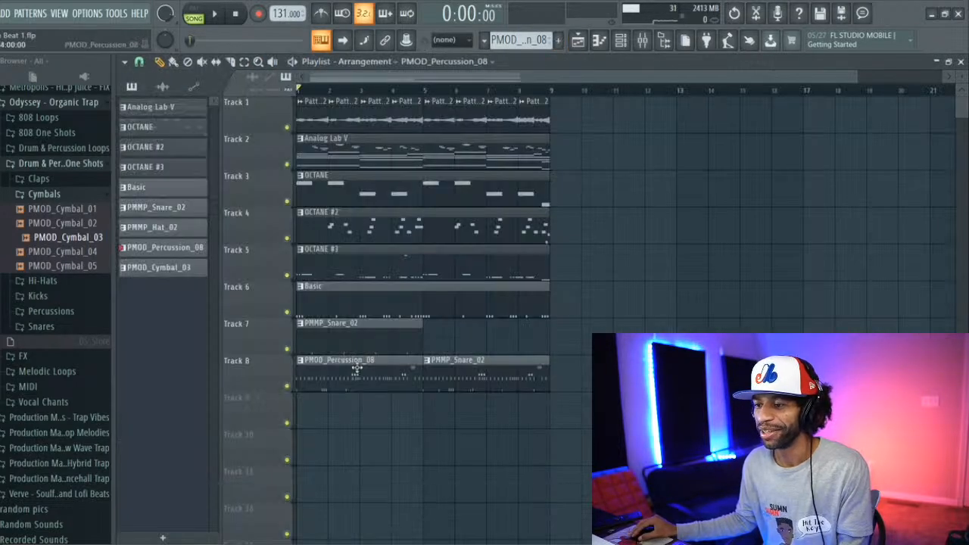
{"action": "left_click_drag", "start_coordinate": [355, 368], "coordinate": [313, 456]}
{"action": "left_click_drag", "start_coordinate": [352, 374], "coordinate": [388, 451]}
{"action": "left_click_drag", "start_coordinate": [361, 409], "coordinate": [354, 370]}
{"action": "left_click_drag", "start_coordinate": [386, 441], "coordinate": [349, 400]}
Step: Delete the stacked drum clips at bar 5 and place snare, hat, percussion and cymbal clips there on Tracks 7 to 10
{"action": "right_click", "coordinate": [462, 369]}
{"action": "right_click", "coordinate": [462, 368]}
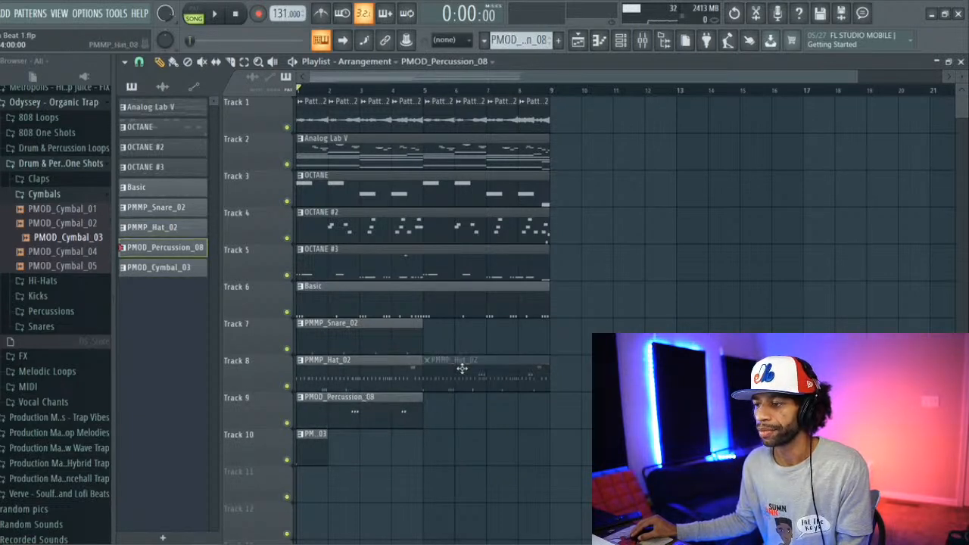
{"action": "right_click", "coordinate": [443, 368]}
{"action": "left_click", "coordinate": [391, 341]}
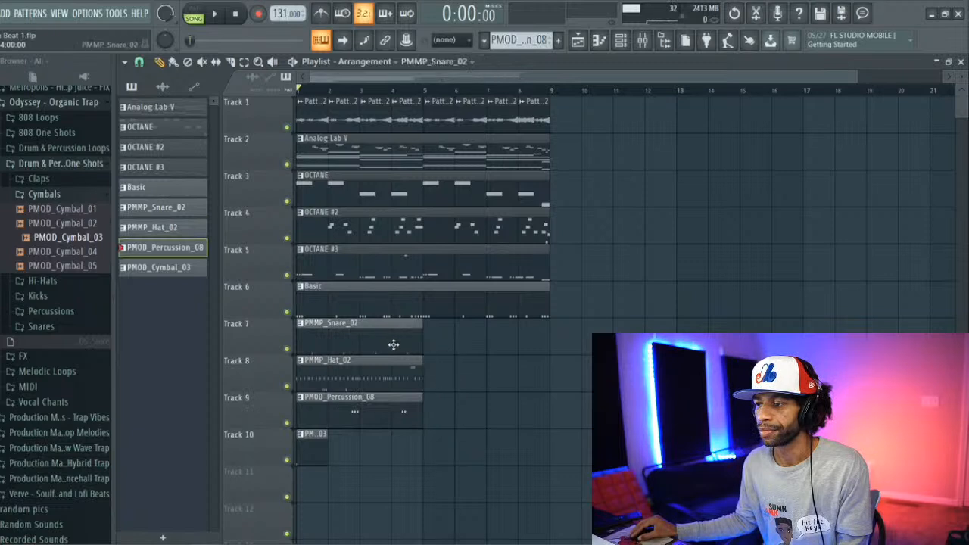
{"action": "left_click", "coordinate": [424, 347]}
{"action": "left_click", "coordinate": [407, 367]}
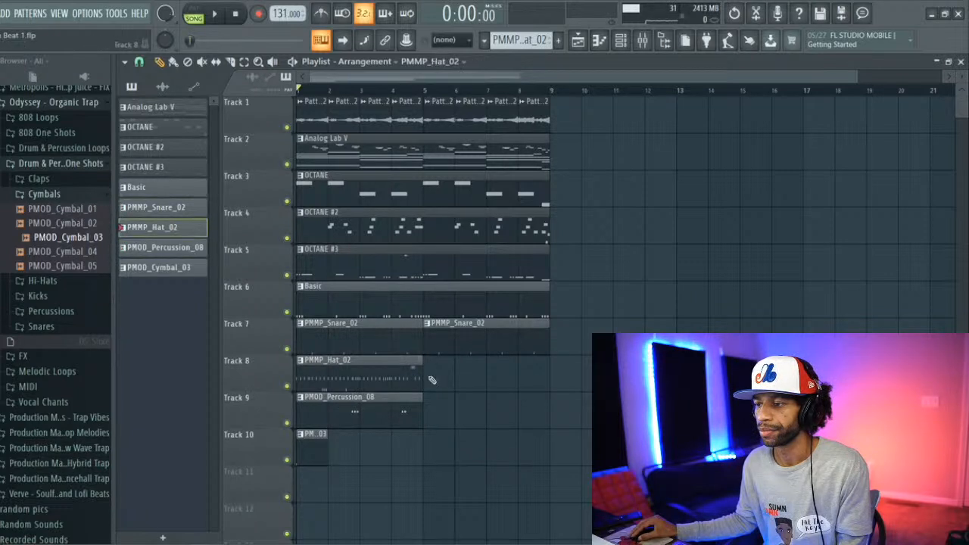
{"action": "left_click", "coordinate": [424, 369]}
{"action": "left_click", "coordinate": [415, 406]}
{"action": "left_click", "coordinate": [424, 410]}
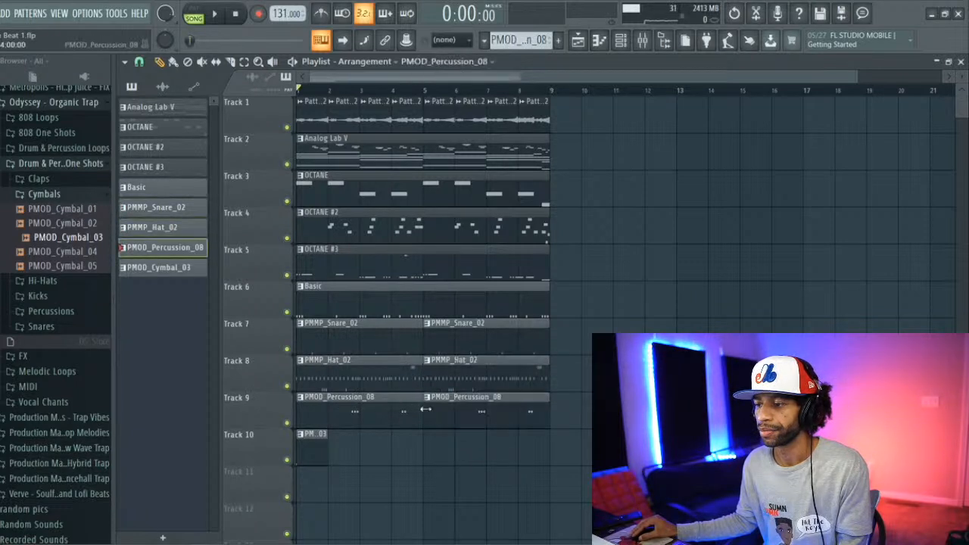
{"action": "left_click", "coordinate": [315, 450]}
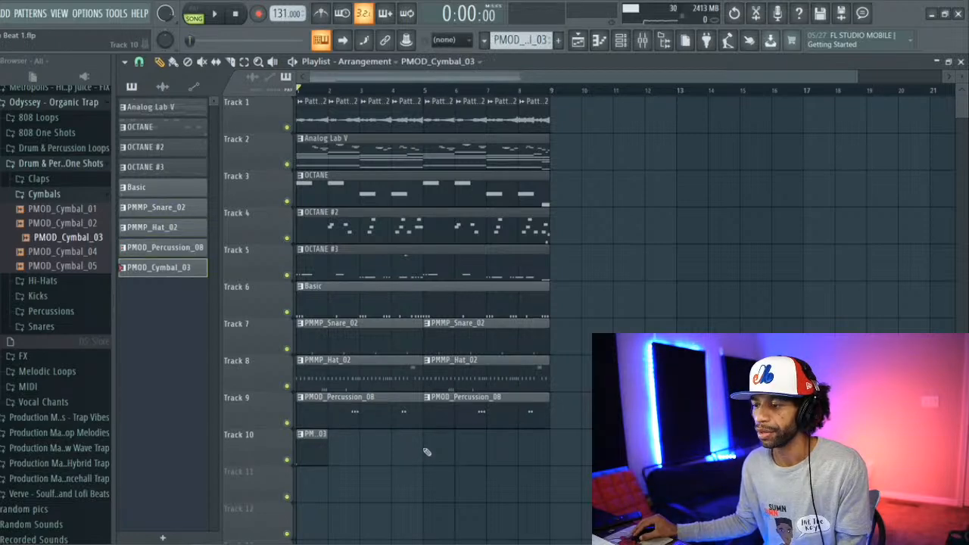
{"action": "left_click", "coordinate": [426, 451]}
Step: Load Fruity Parametric EQ 2 on the PMOD_Cymbal_03 mixer insert and apply its 40Hz + 18kHz cut preset
{"action": "left_click", "coordinate": [643, 40]}
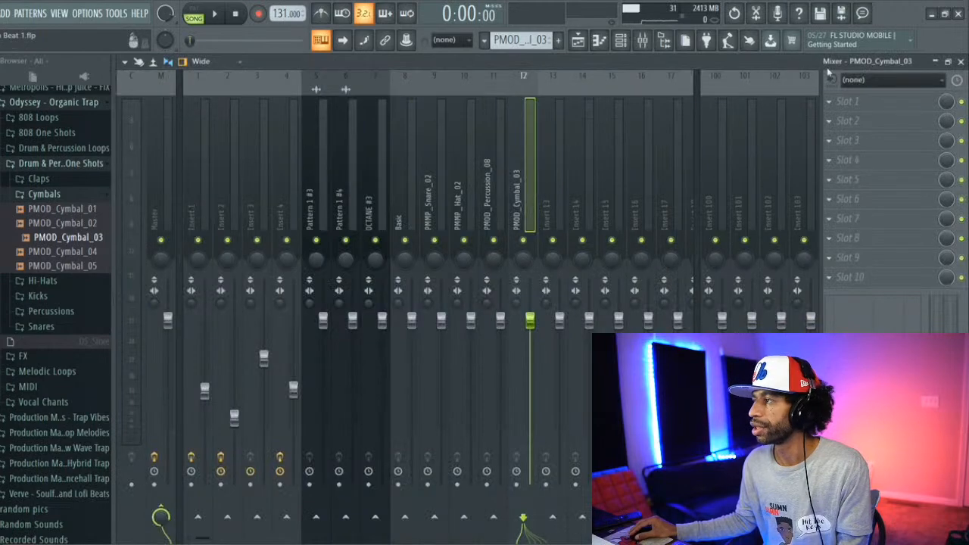
{"action": "left_click", "coordinate": [833, 101]}
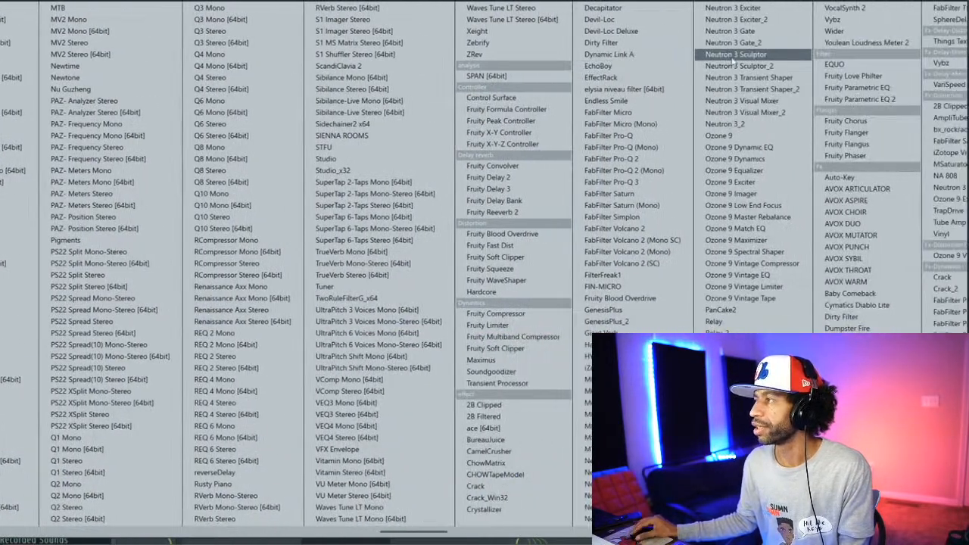
{"action": "left_click", "coordinate": [827, 100]}
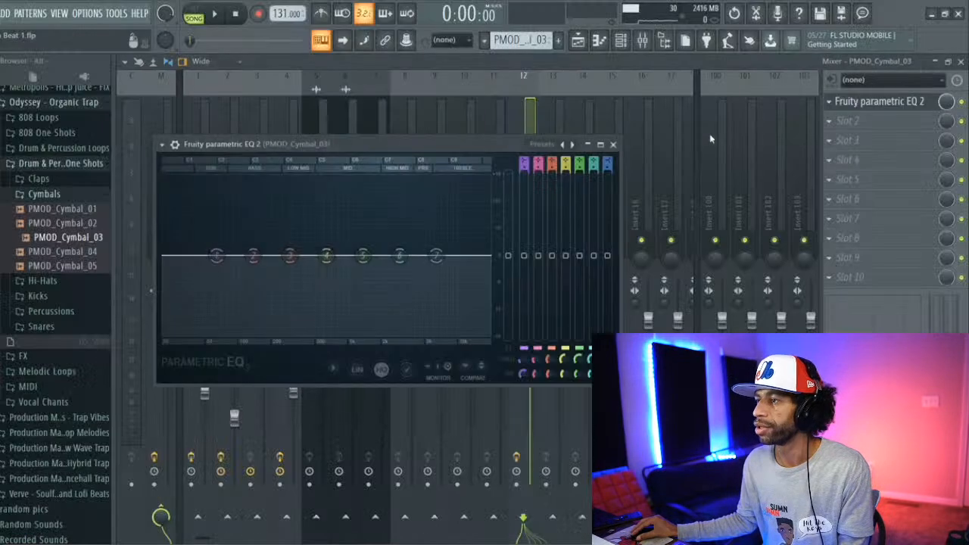
{"action": "left_click", "coordinate": [539, 147]}
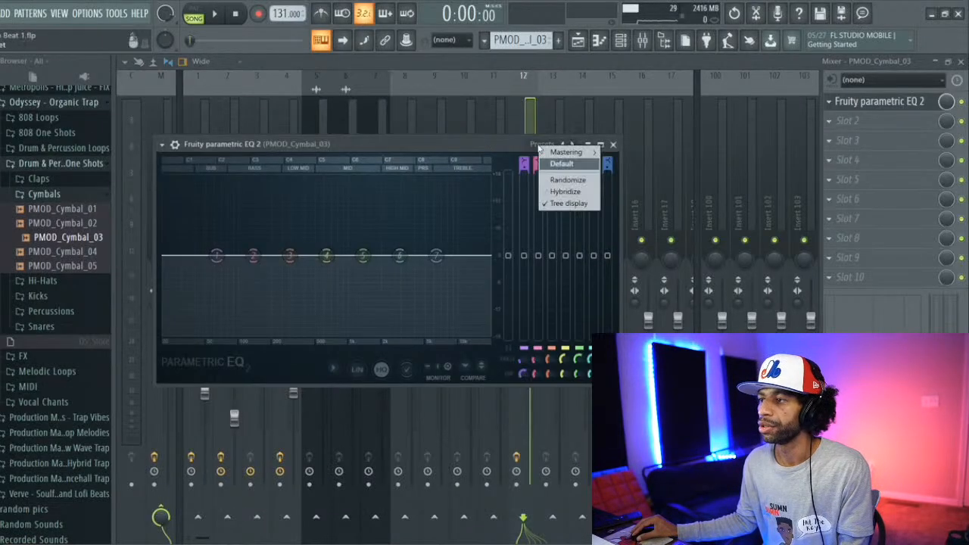
{"action": "mouse_move", "coordinate": [582, 154]}
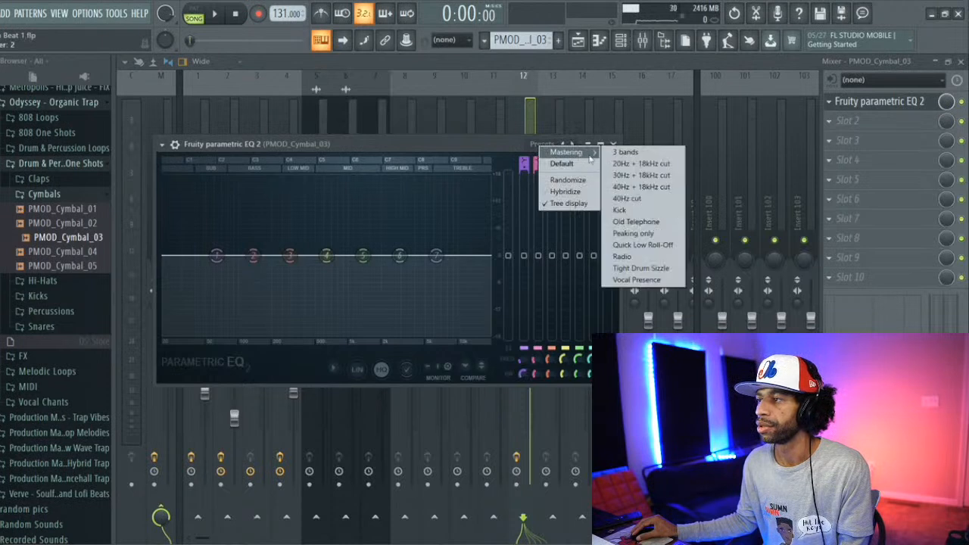
{"action": "left_click", "coordinate": [641, 187]}
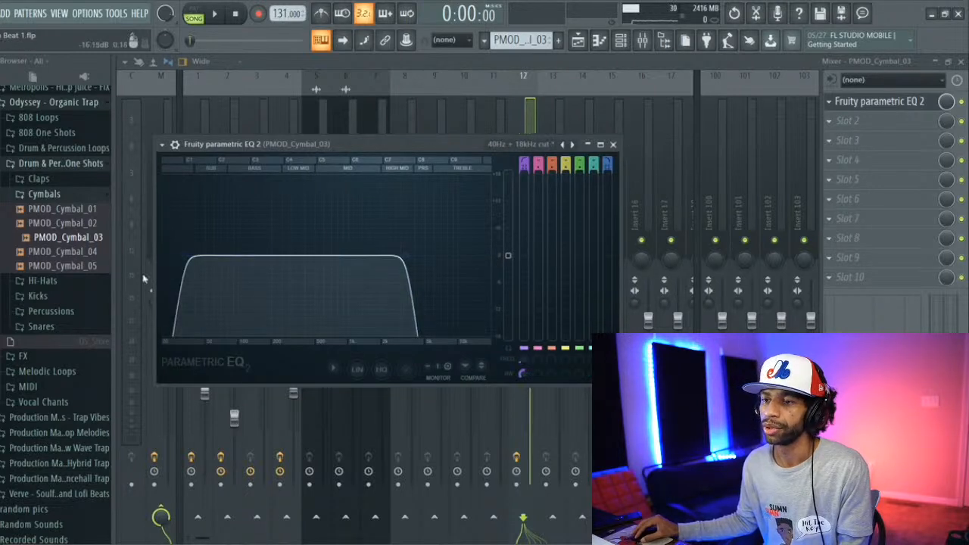
Step: Raise the cymbal EQ's low-cut frequency and, after a short playback check, shift its high cut slightly higher
{"action": "left_click_drag", "start_coordinate": [184, 255], "coordinate": [237, 255]}
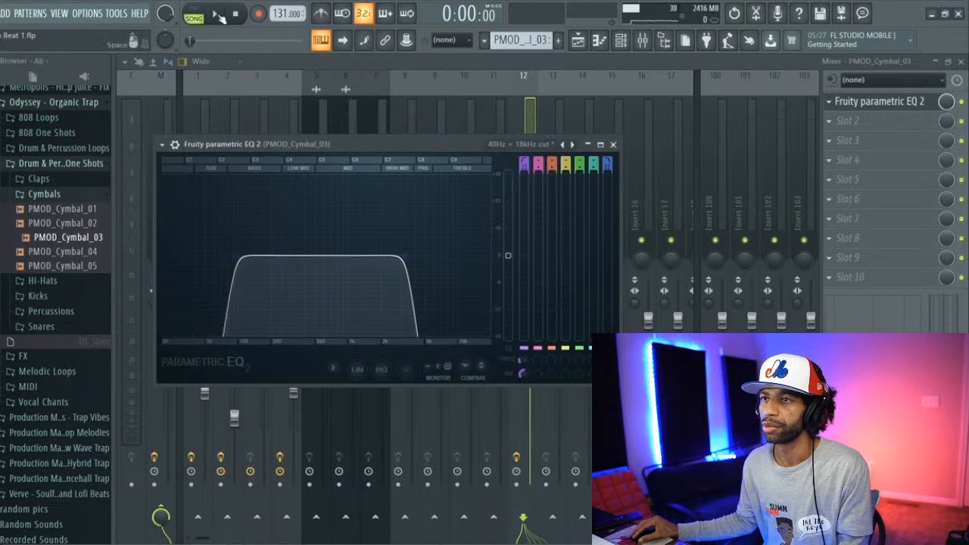
{"action": "left_click", "coordinate": [217, 15]}
{"action": "key", "text": "space"}
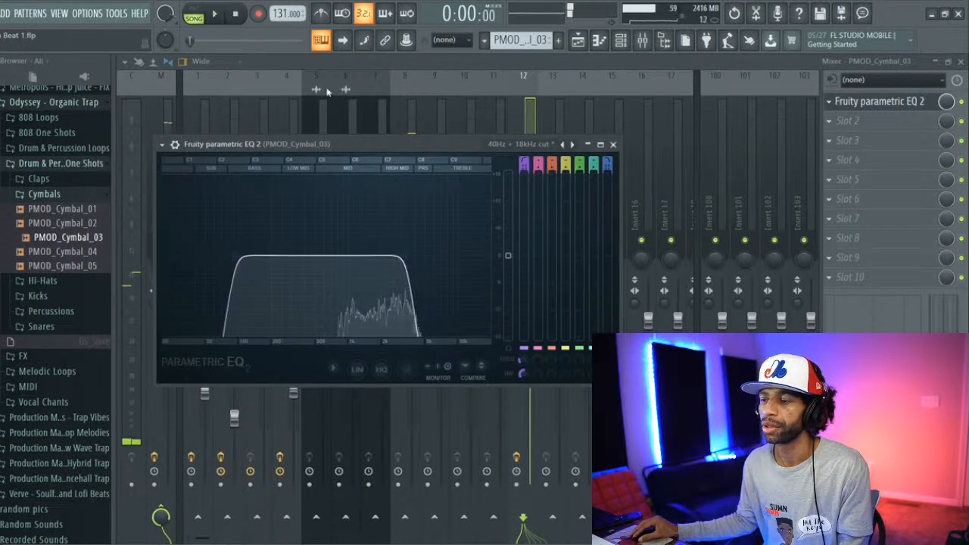
{"action": "left_click_drag", "start_coordinate": [405, 255], "coordinate": [426, 255]}
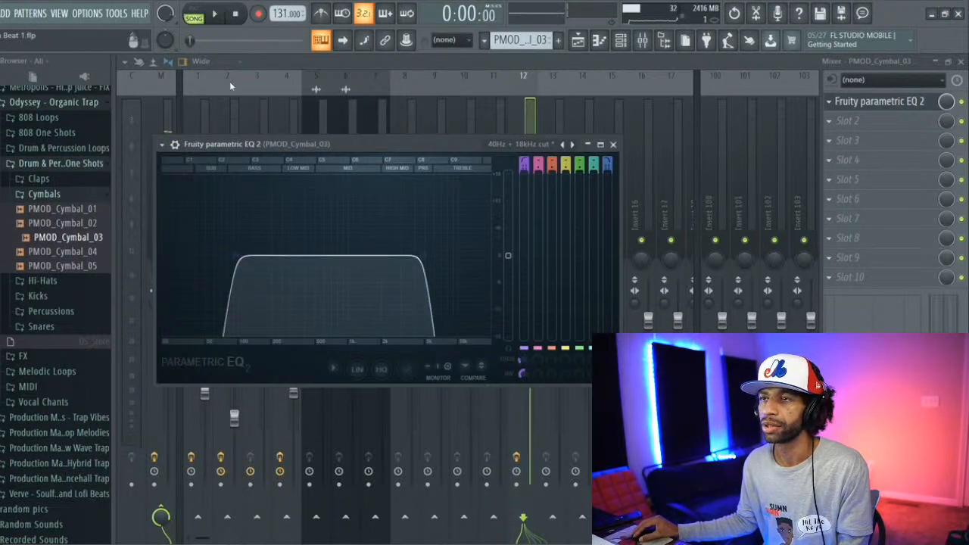
Step: Mute playlist Tracks 2, 3 and 4 (Analog Lab V, OCTANE and OCTANE #2) and play the song
{"action": "left_click", "coordinate": [577, 41]}
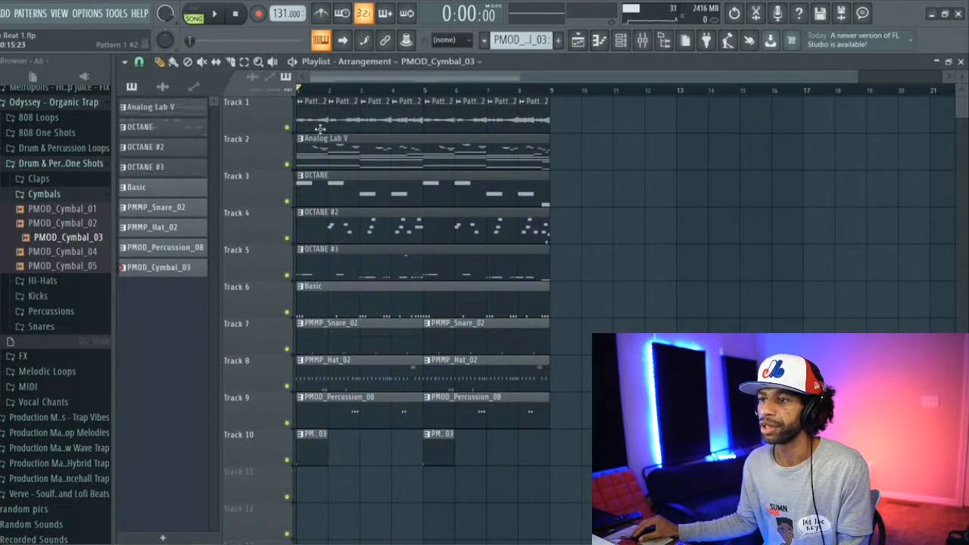
{"action": "left_click", "coordinate": [288, 165]}
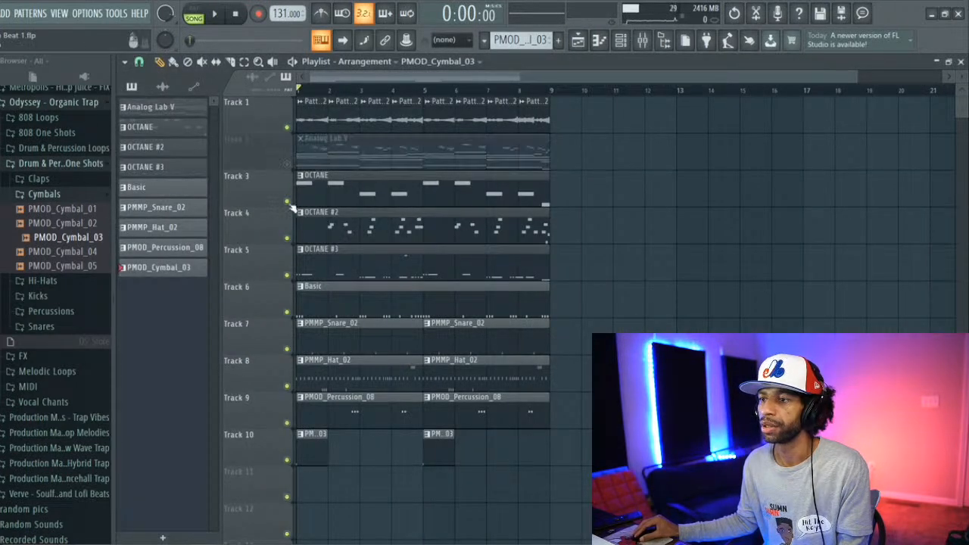
{"action": "left_click", "coordinate": [286, 202]}
{"action": "left_click", "coordinate": [287, 239]}
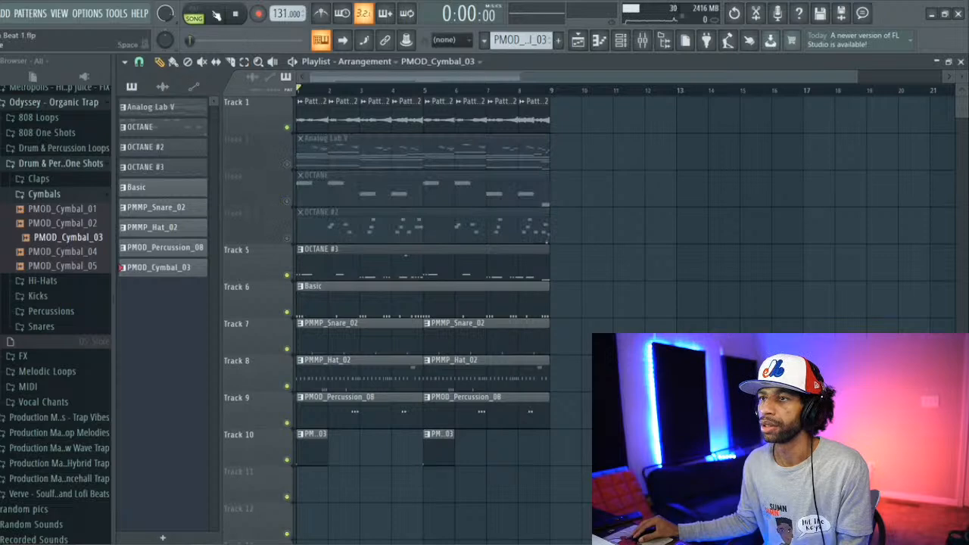
{"action": "left_click", "coordinate": [215, 14]}
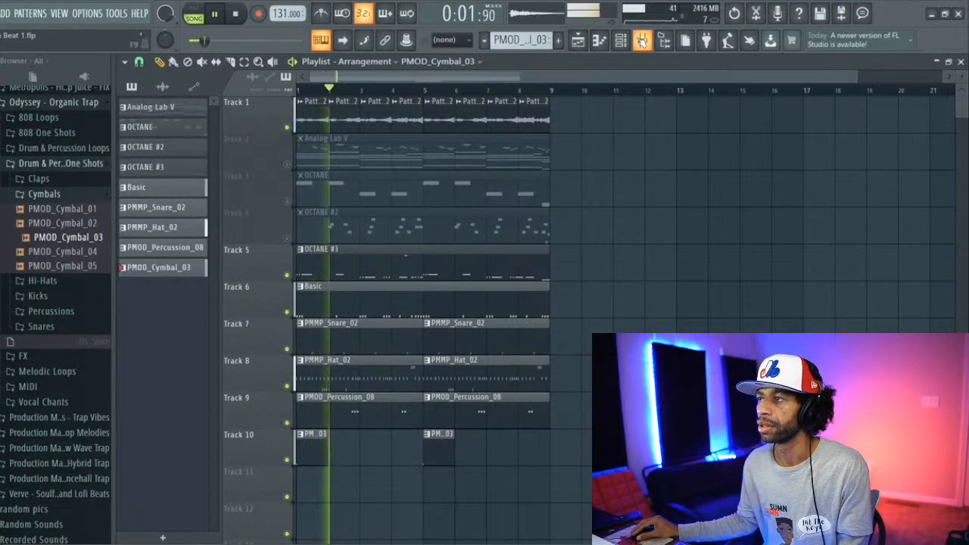
Step: Add RVerb Stereo to slot 2 of the PMOD_Cymbal_03 mixer insert and audition the cymbal in the song
{"action": "key", "text": "F9"}
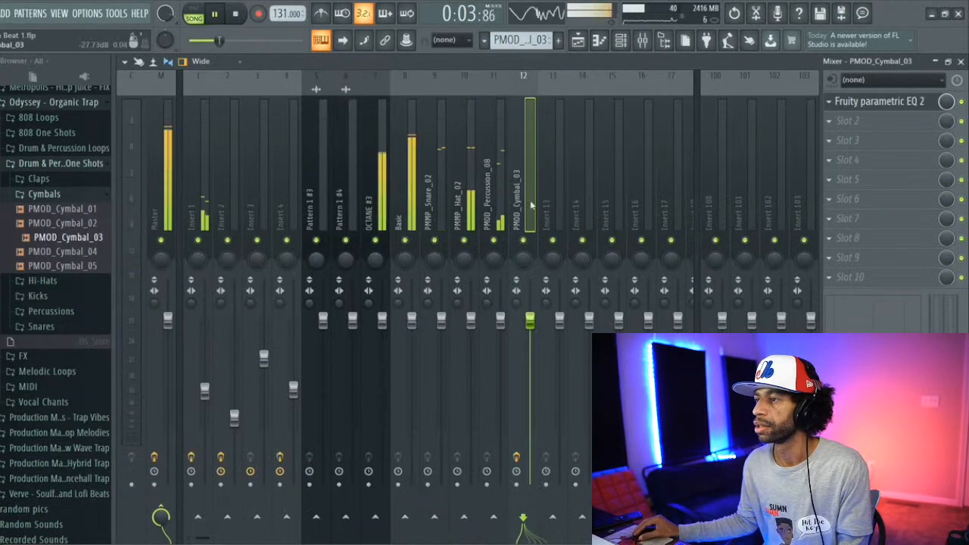
{"action": "left_click", "coordinate": [831, 127]}
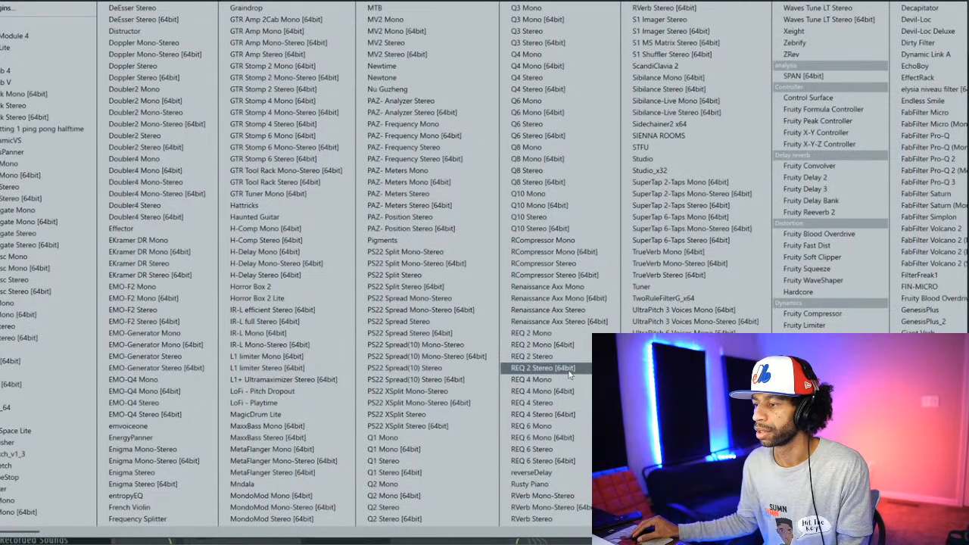
{"action": "left_click", "coordinate": [543, 520]}
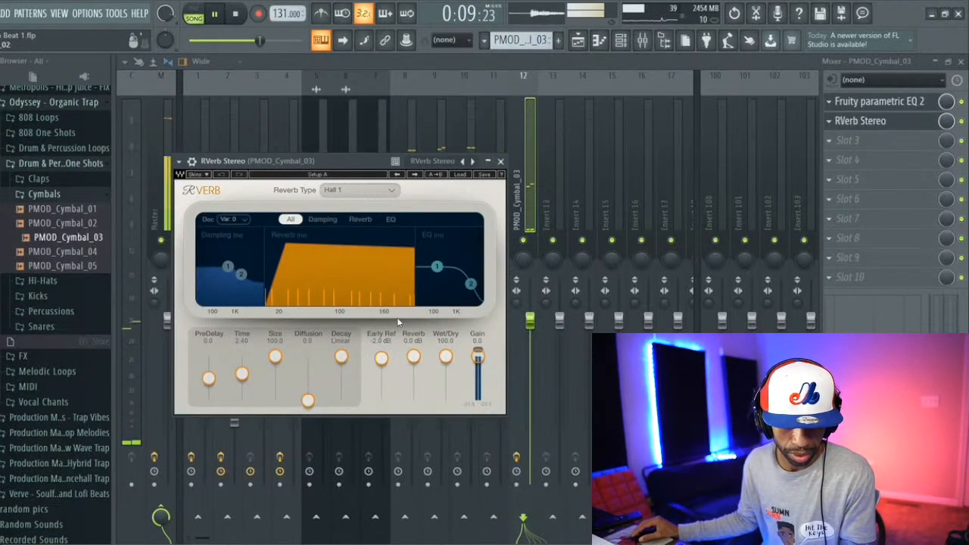
{"action": "left_click", "coordinate": [237, 15]}
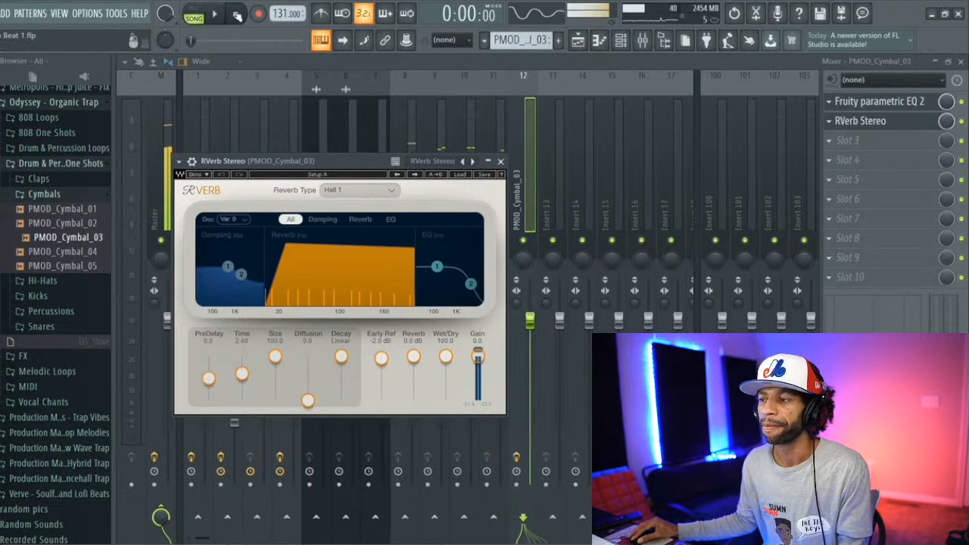
{"action": "left_click", "coordinate": [500, 161]}
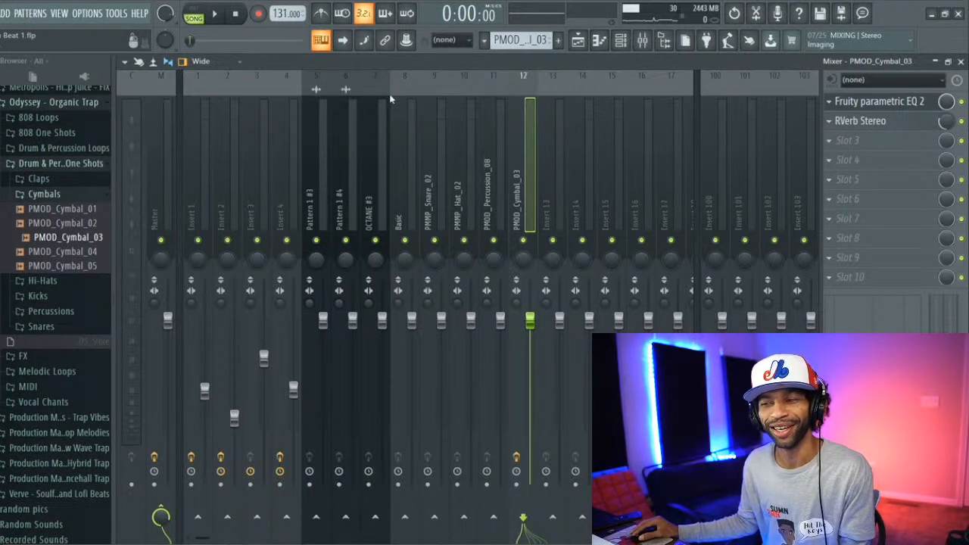
{"action": "left_click", "coordinate": [216, 17]}
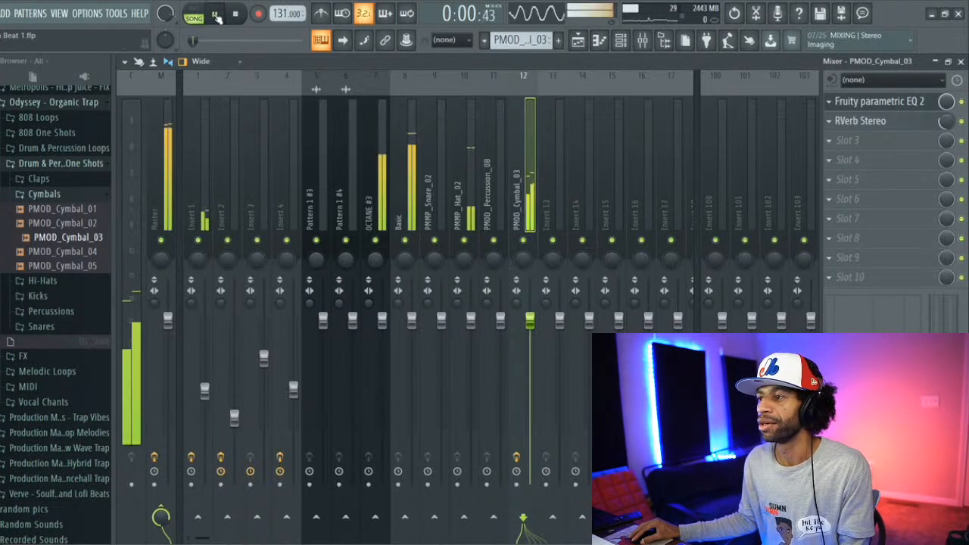
{"action": "key", "text": "space"}
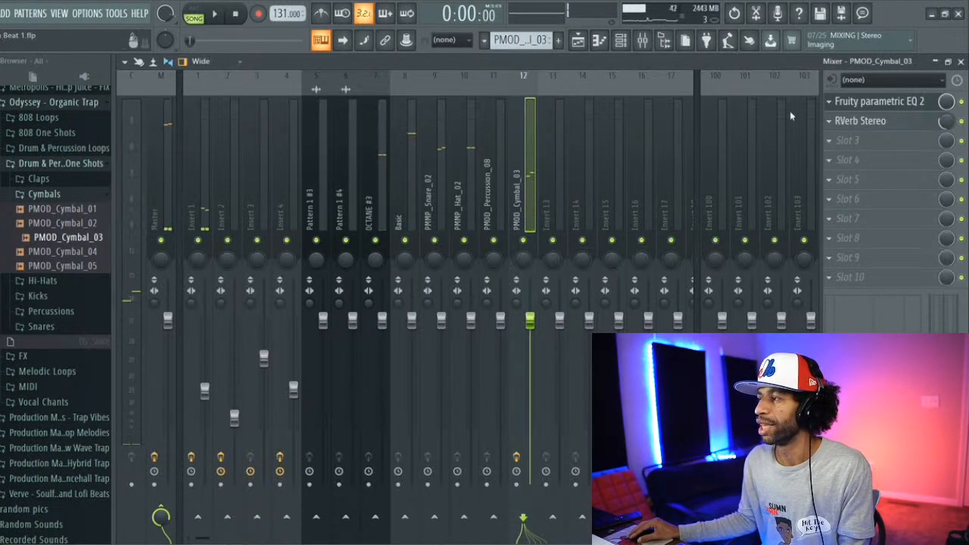
Step: Add Fruity Delay 3 to slot 3 of the cymbal insert with the Ping pong preset
{"action": "left_click", "coordinate": [831, 142]}
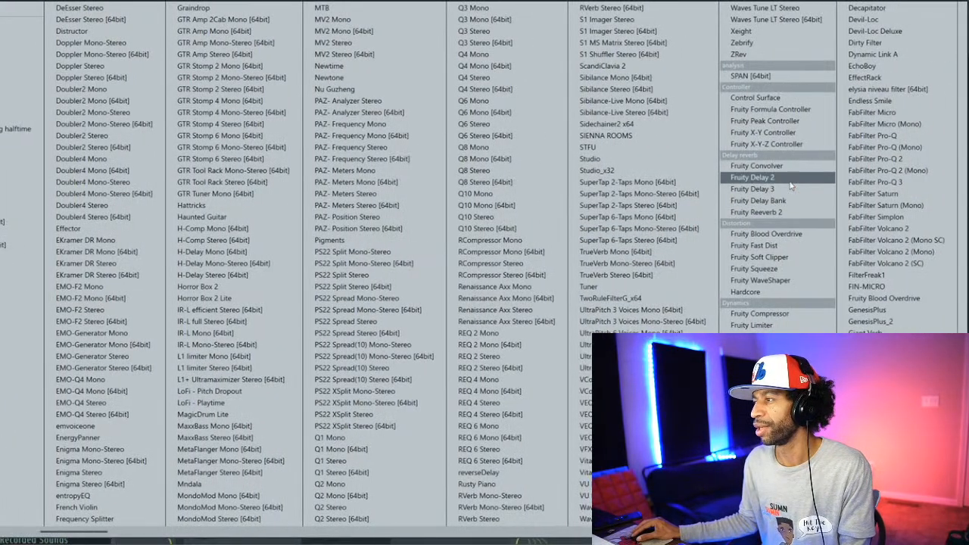
{"action": "left_click", "coordinate": [790, 189]}
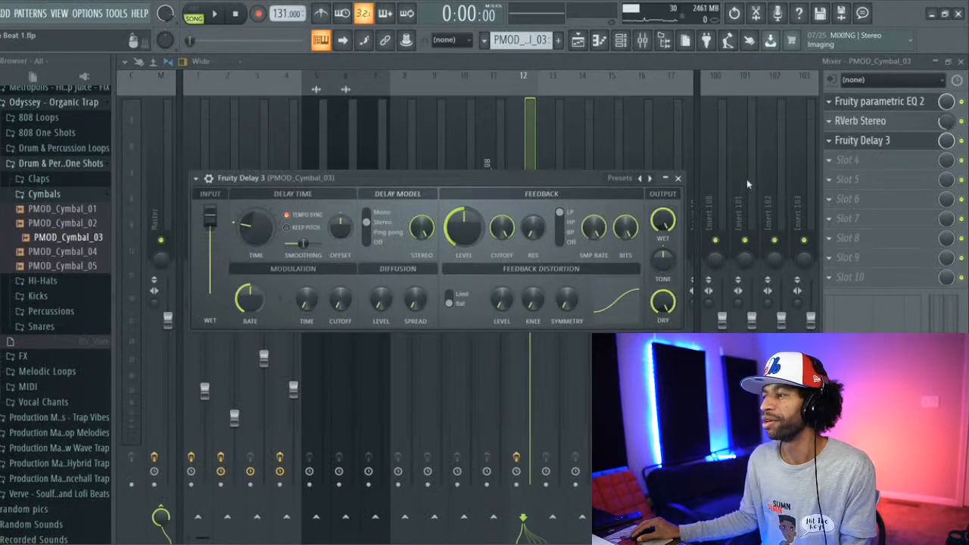
{"action": "left_click", "coordinate": [625, 180]}
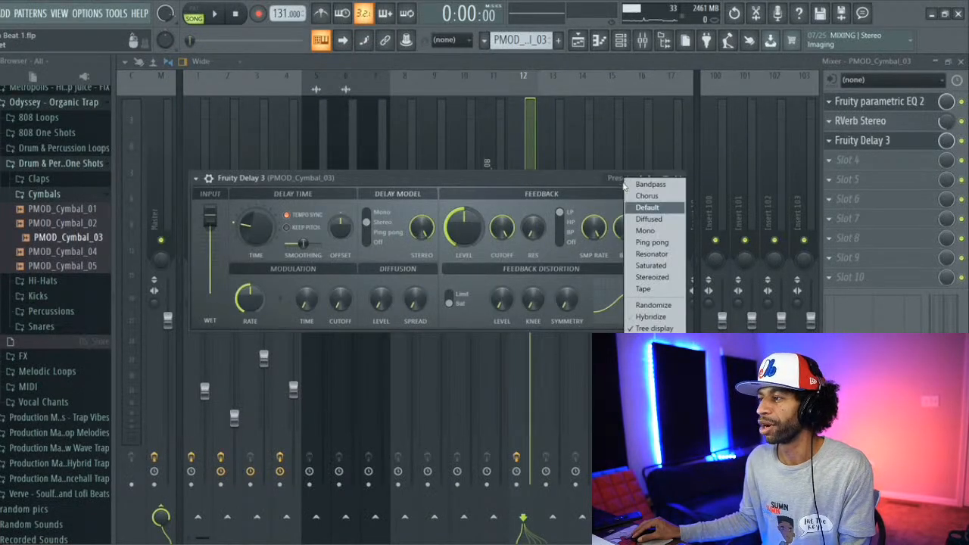
{"action": "left_click", "coordinate": [653, 242]}
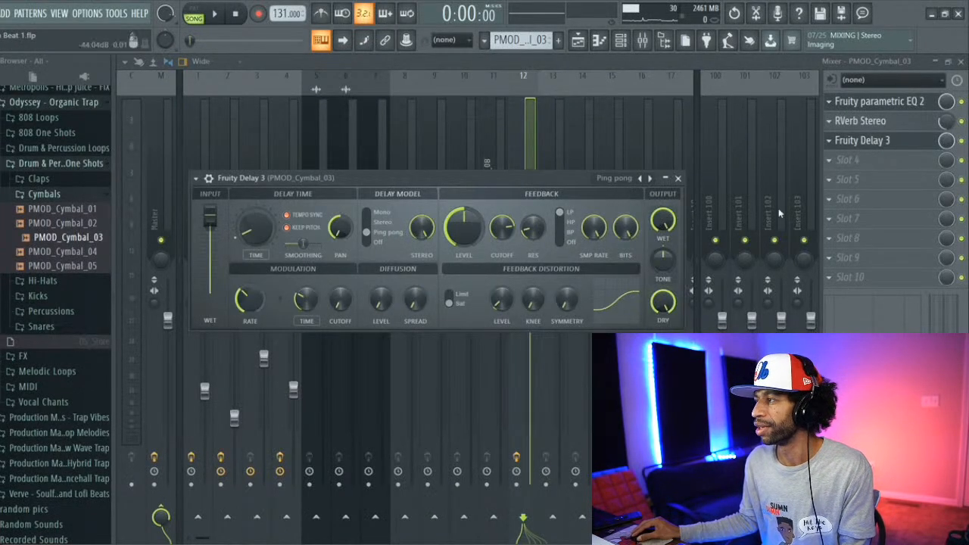
{"action": "left_click", "coordinate": [678, 179]}
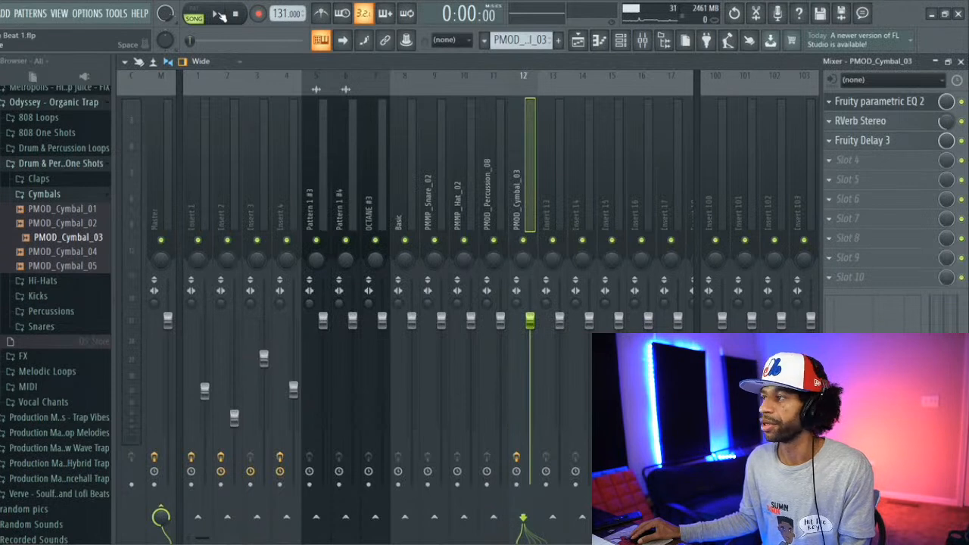
Step: Lower the PMOD_Cymbal_03 mixer fader moderately while the song plays, and bring up the Channel rack before stopping playback
{"action": "left_click", "coordinate": [217, 15]}
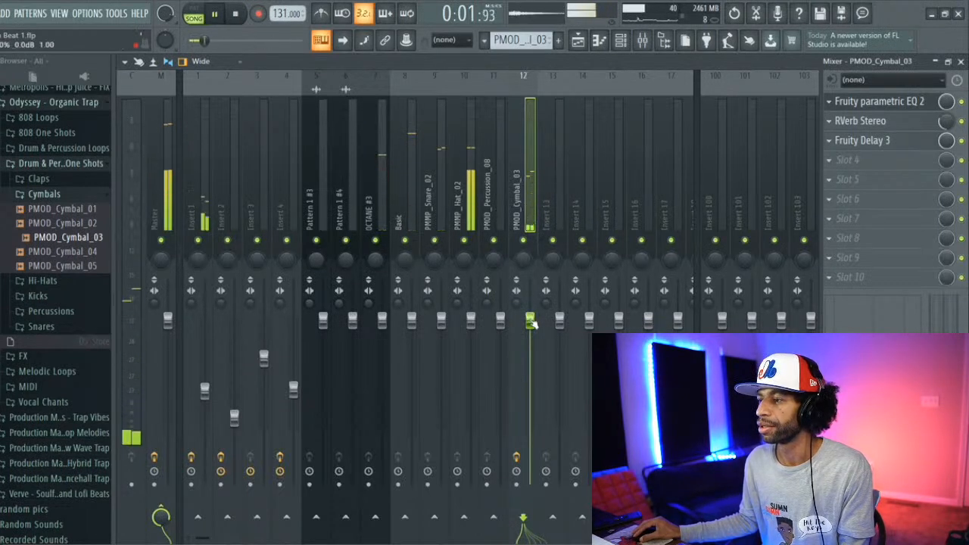
{"action": "left_click_drag", "start_coordinate": [530, 322], "coordinate": [530, 364]}
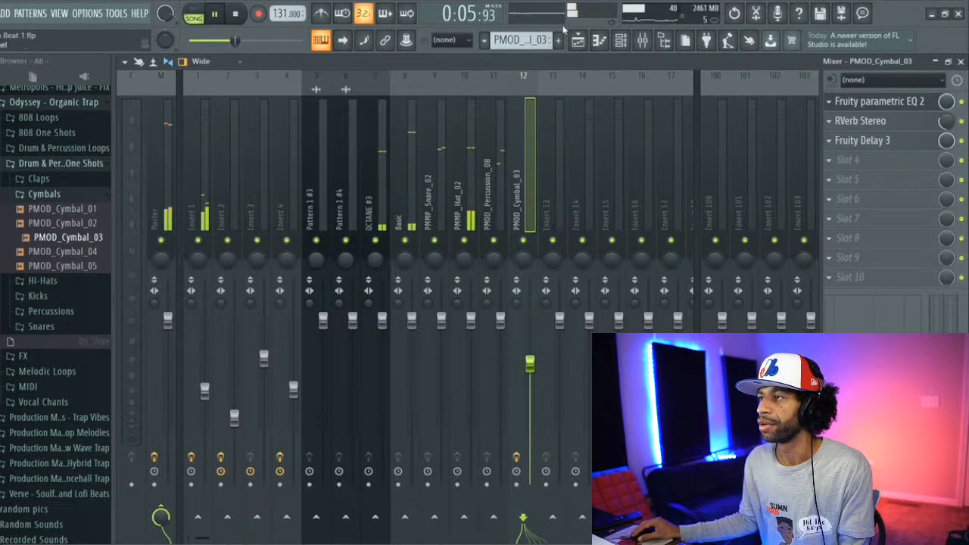
{"action": "left_click", "coordinate": [599, 41]}
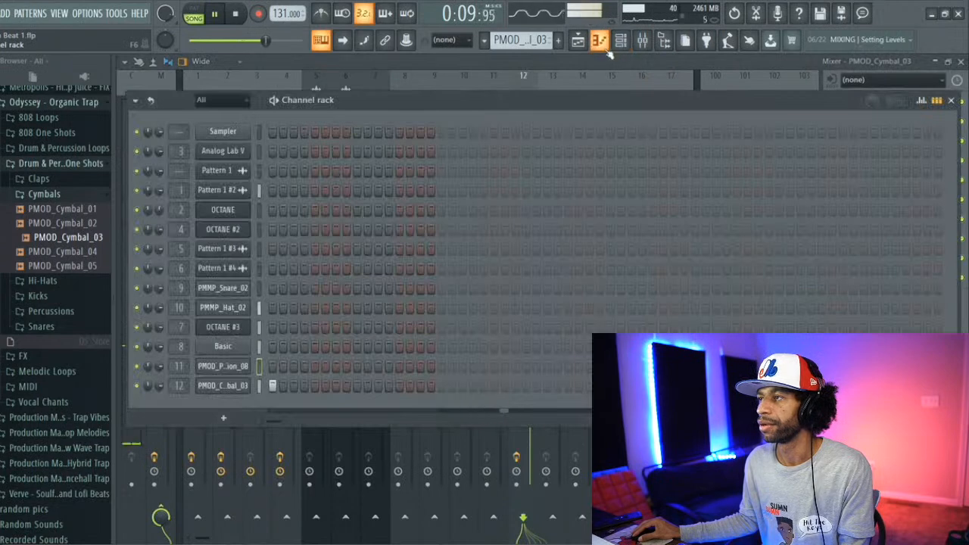
{"action": "key", "text": "space"}
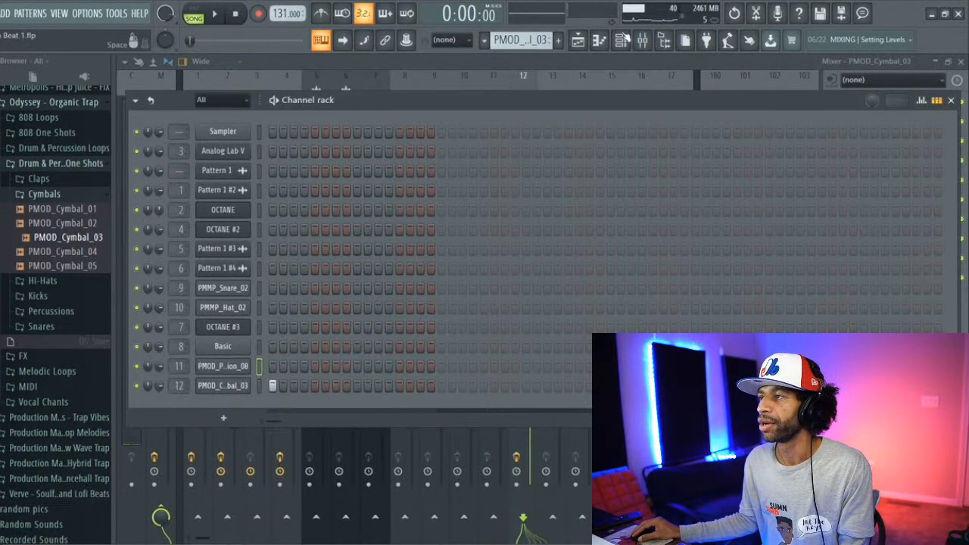
Step: Open the OCTANE #3 clip's notes from the playlist, play the song briefly, and examine its low bass notes from bar 2 onward
{"action": "left_click", "coordinate": [621, 40]}
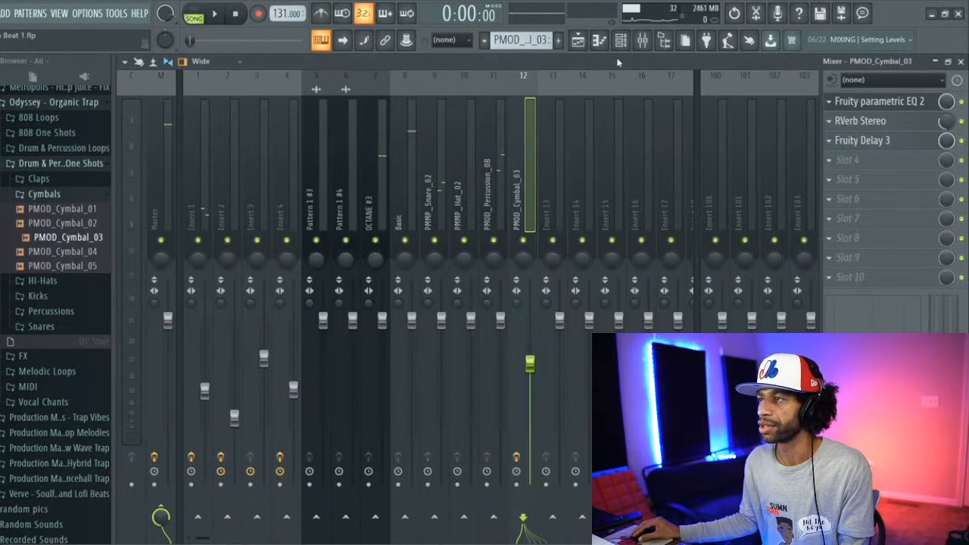
{"action": "left_click", "coordinate": [601, 41]}
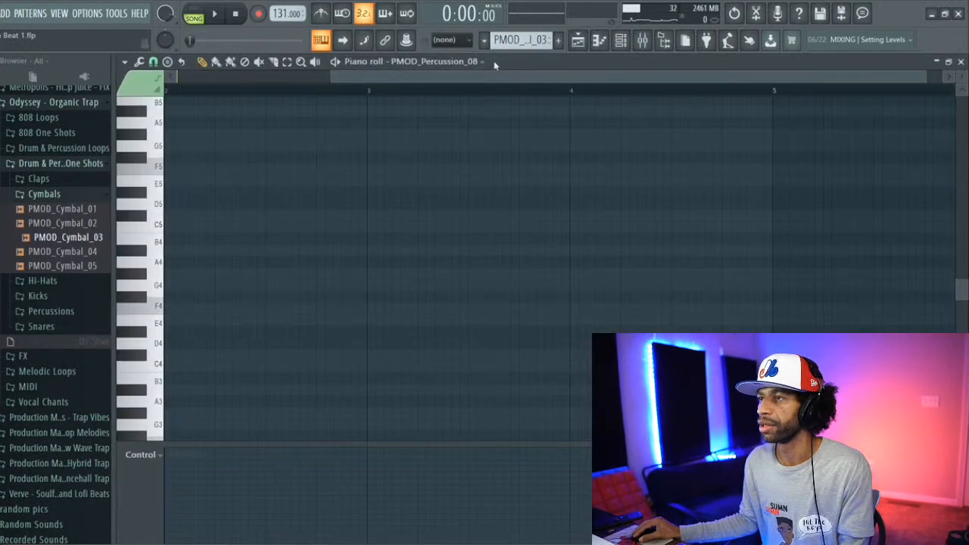
{"action": "left_click", "coordinate": [578, 40]}
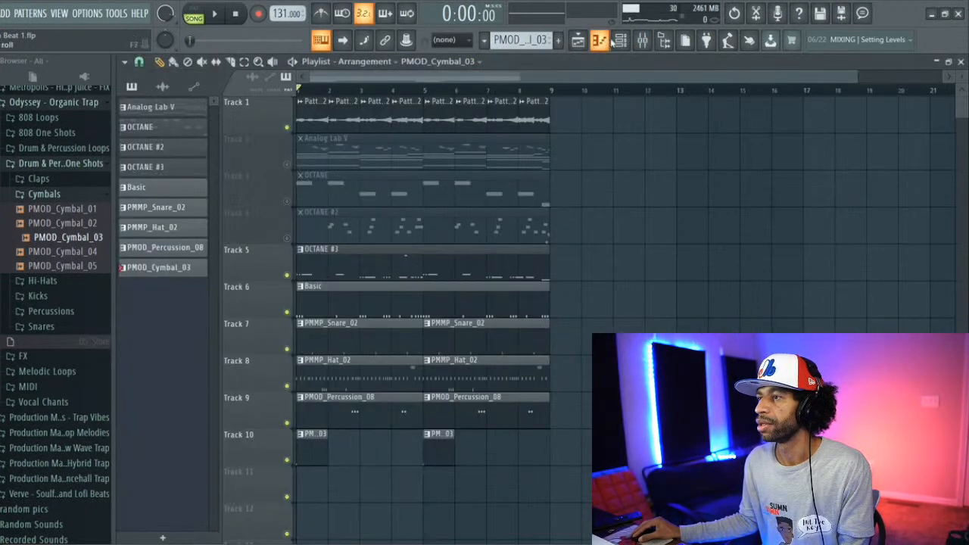
{"action": "double_click", "coordinate": [456, 254]}
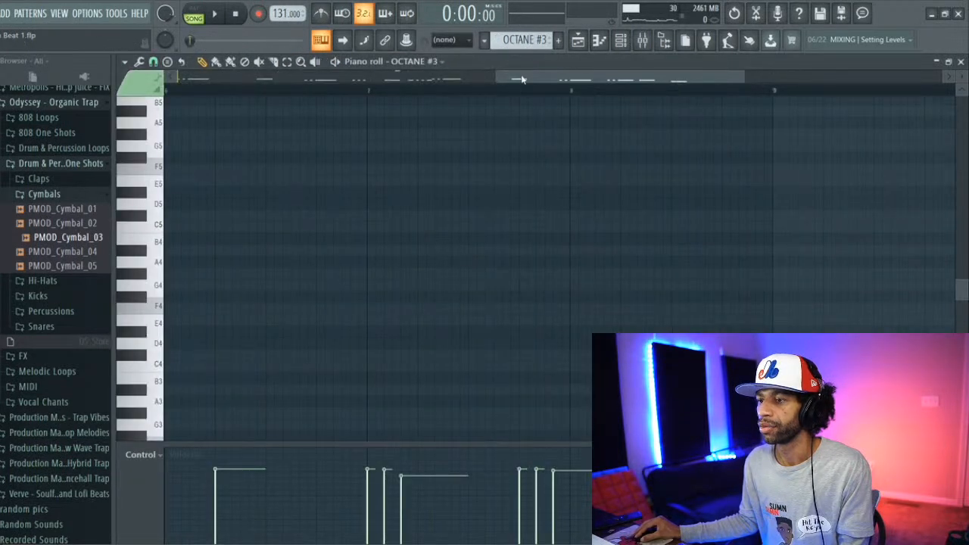
{"action": "left_click_drag", "start_coordinate": [521, 79], "coordinate": [179, 73]}
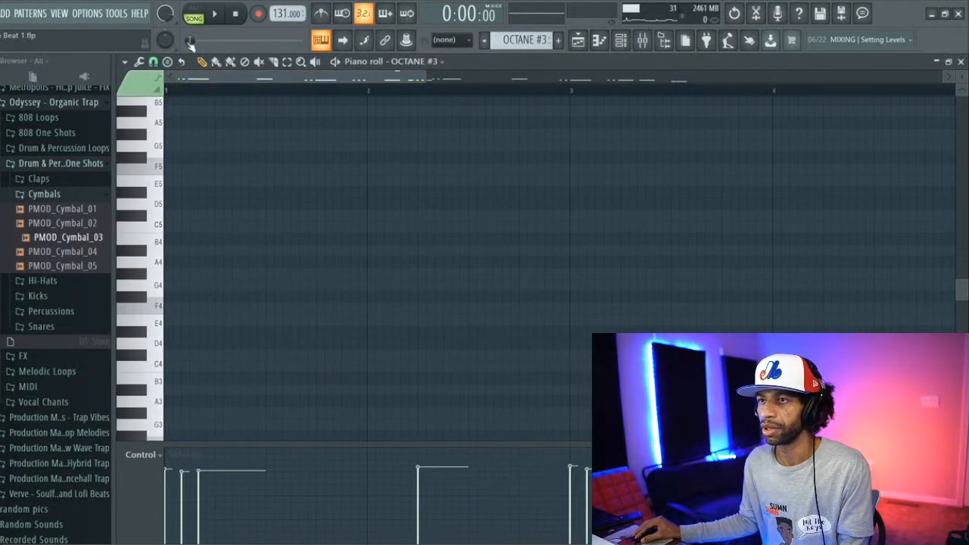
{"action": "left_click", "coordinate": [217, 13]}
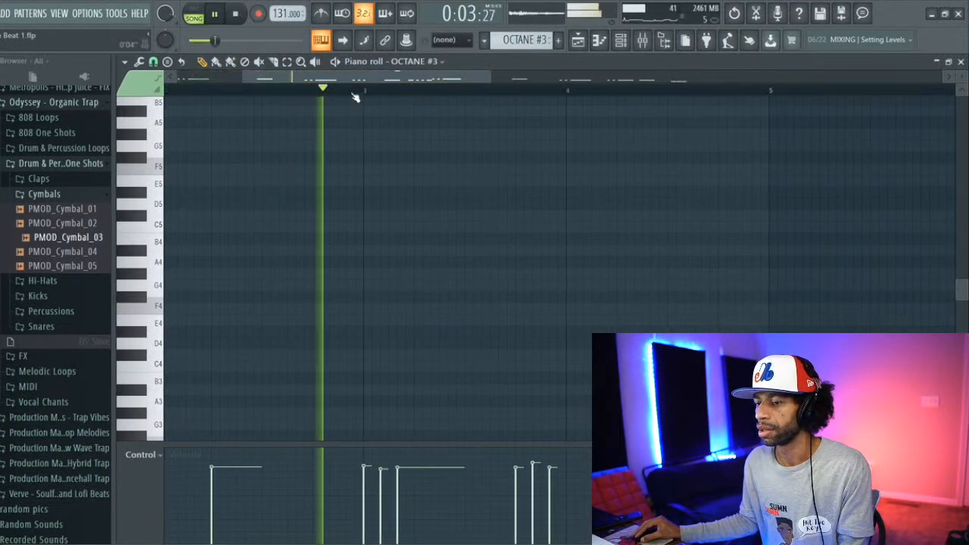
{"action": "left_click", "coordinate": [236, 14]}
{"action": "scroll", "coordinate": [277, 125], "scroll_direction": "down", "scroll_amount": 1, "text": "ctrl"}
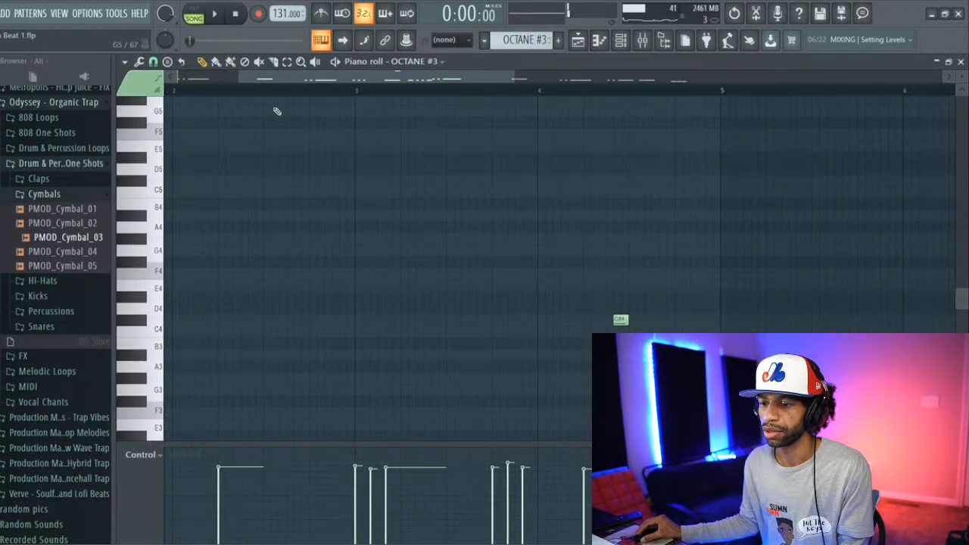
{"action": "scroll", "coordinate": [276, 113], "scroll_direction": "down", "scroll_amount": 3}
{"action": "scroll", "coordinate": [283, 227], "scroll_direction": "down", "scroll_amount": 3}
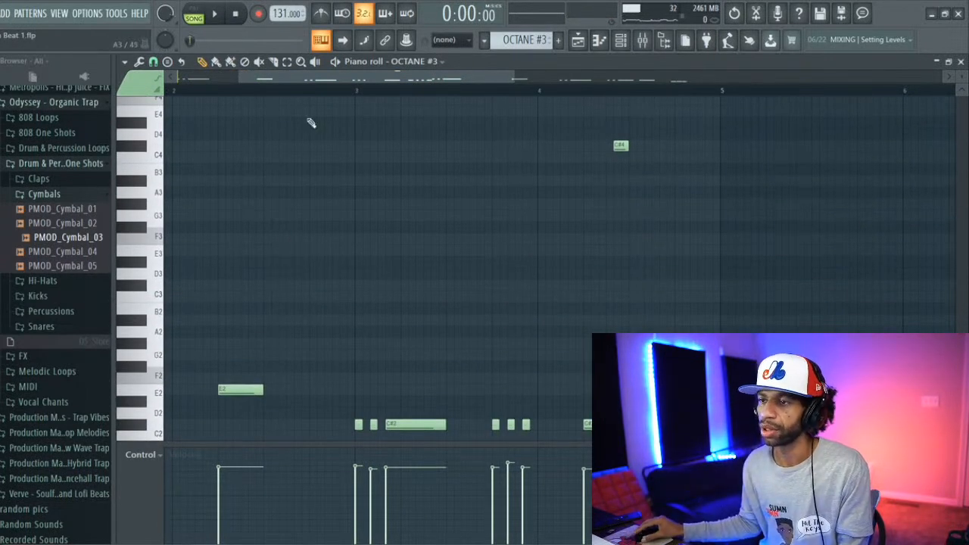
Step: Audition the pitch of the E2 bass note on the piano roll keyboard of OCTANE #3
{"action": "left_click", "coordinate": [621, 43]}
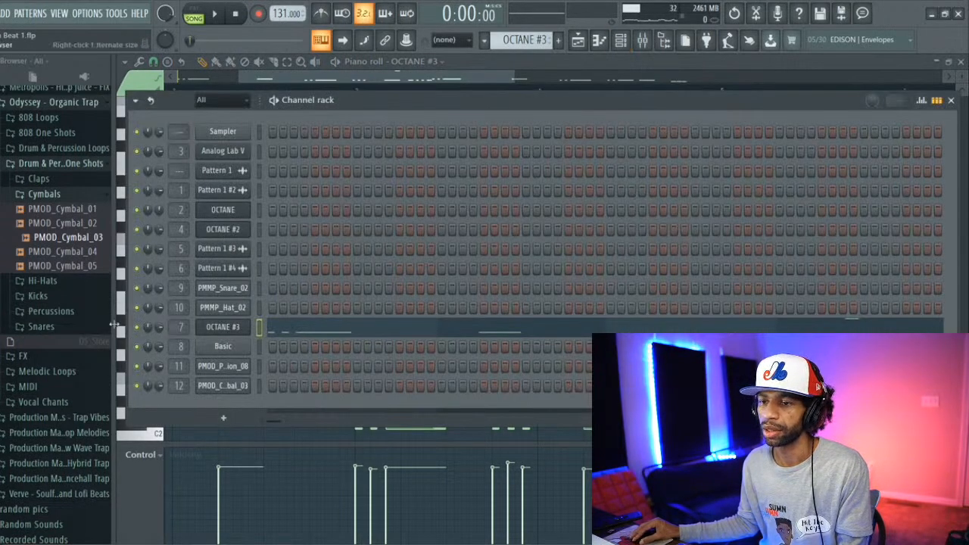
{"action": "key", "text": "F6"}
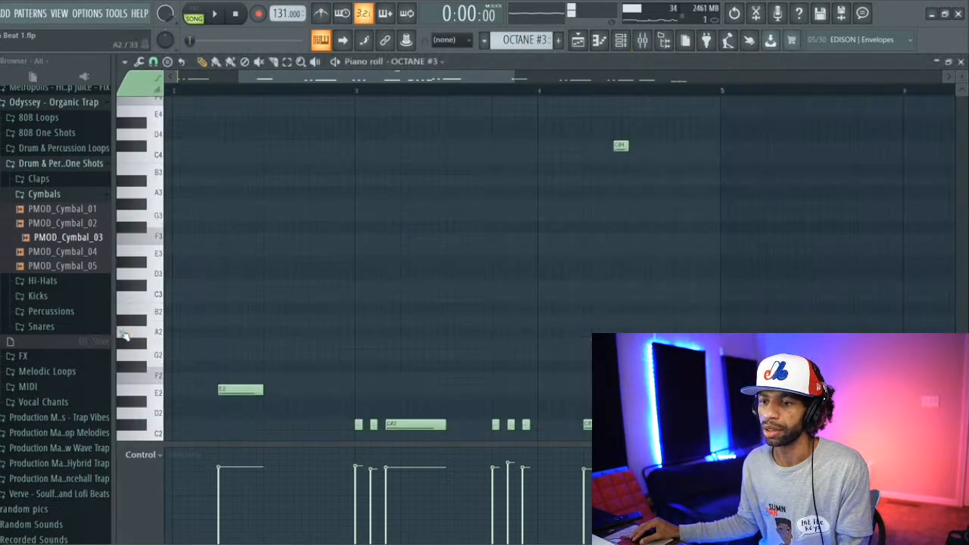
{"action": "left_click", "coordinate": [151, 395]}
{"action": "left_click", "coordinate": [152, 395]}
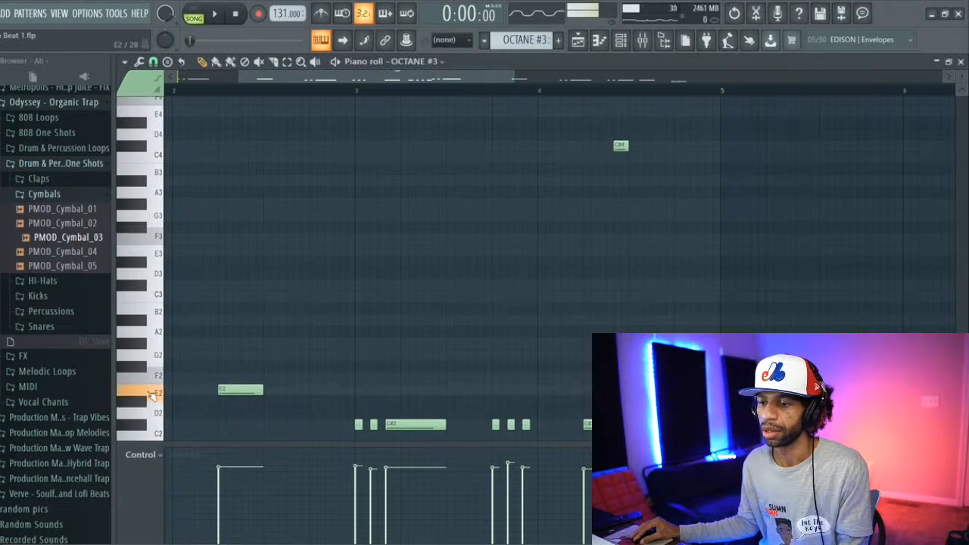
Step: Switch to the Analog Lab V pattern, open its notes in the piano roll, and play the song briefly
{"action": "left_click", "coordinate": [620, 39]}
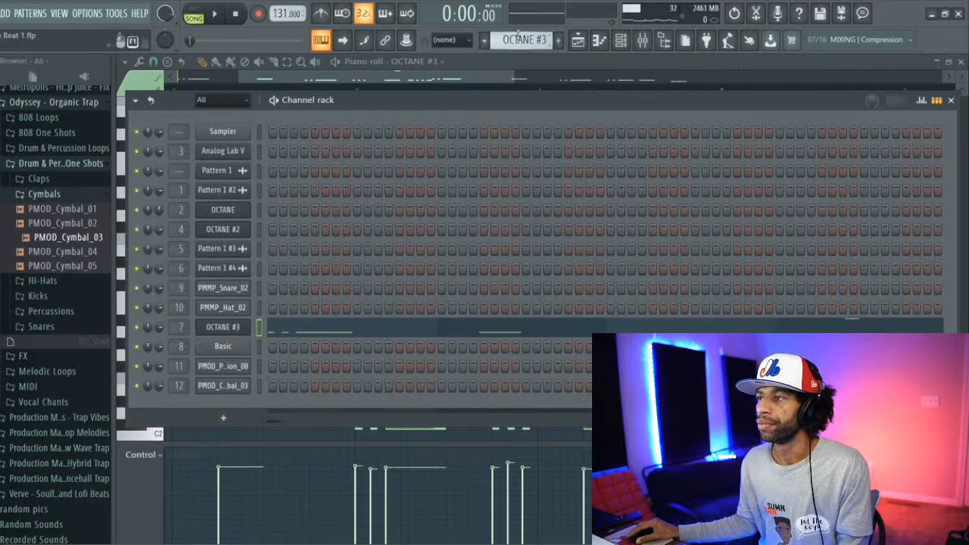
{"action": "scroll", "coordinate": [517, 38], "scroll_direction": "up", "scroll_amount": 4}
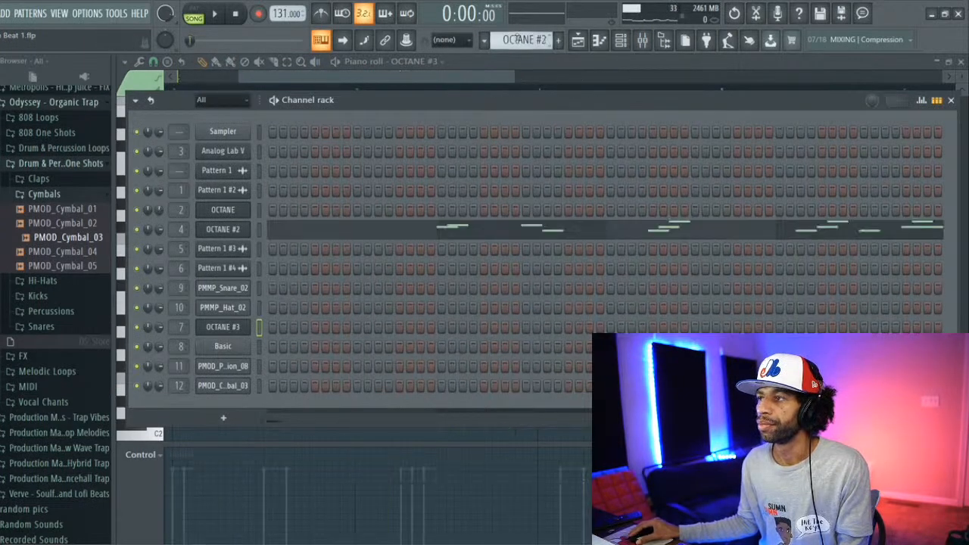
{"action": "scroll", "coordinate": [517, 38], "scroll_direction": "up", "scroll_amount": 4}
{"action": "left_click", "coordinate": [447, 160]}
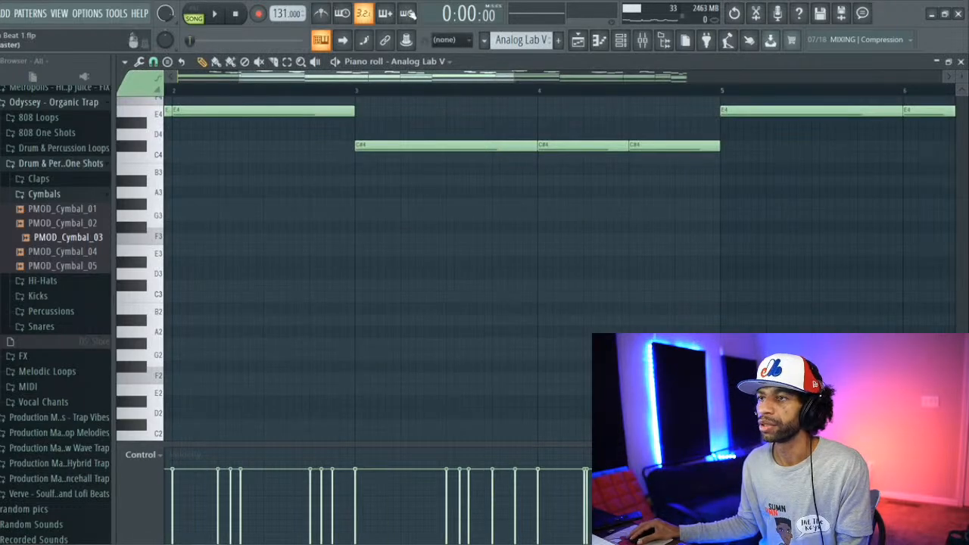
{"action": "left_click", "coordinate": [218, 15]}
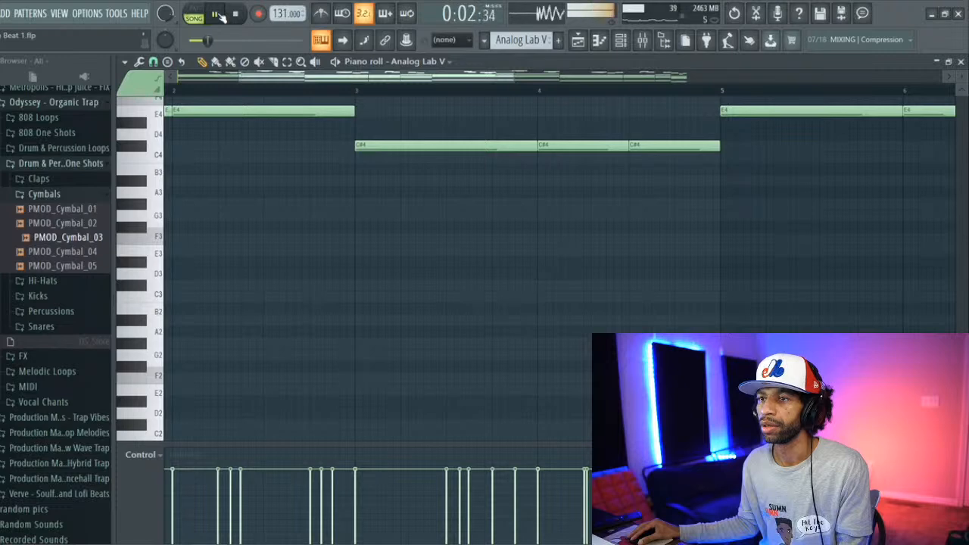
{"action": "left_click", "coordinate": [236, 14]}
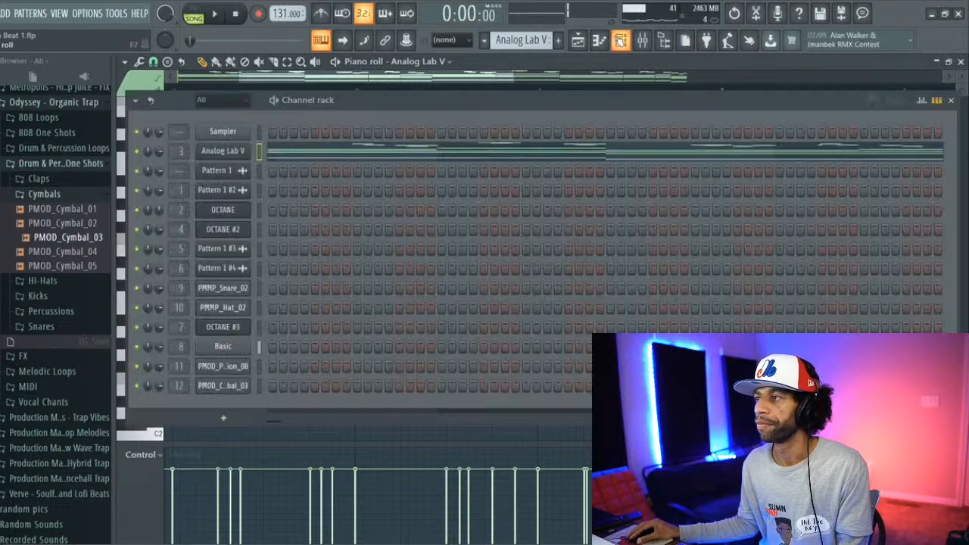
Step: Open the Basic pattern's notes and lower the velocity of the single hit in bar 2, with the song playing
{"action": "left_click", "coordinate": [620, 39]}
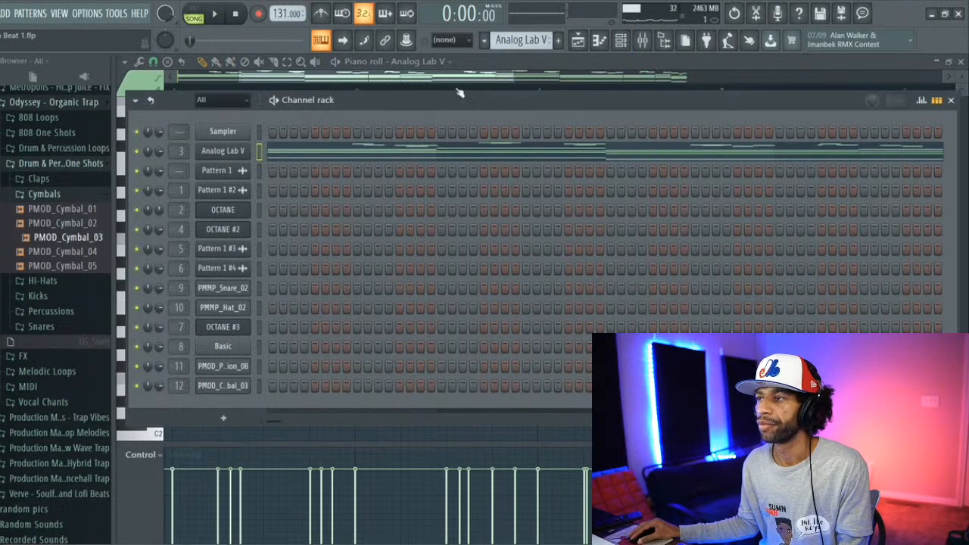
{"action": "scroll", "coordinate": [502, 39], "scroll_direction": "down", "scroll_amount": 4}
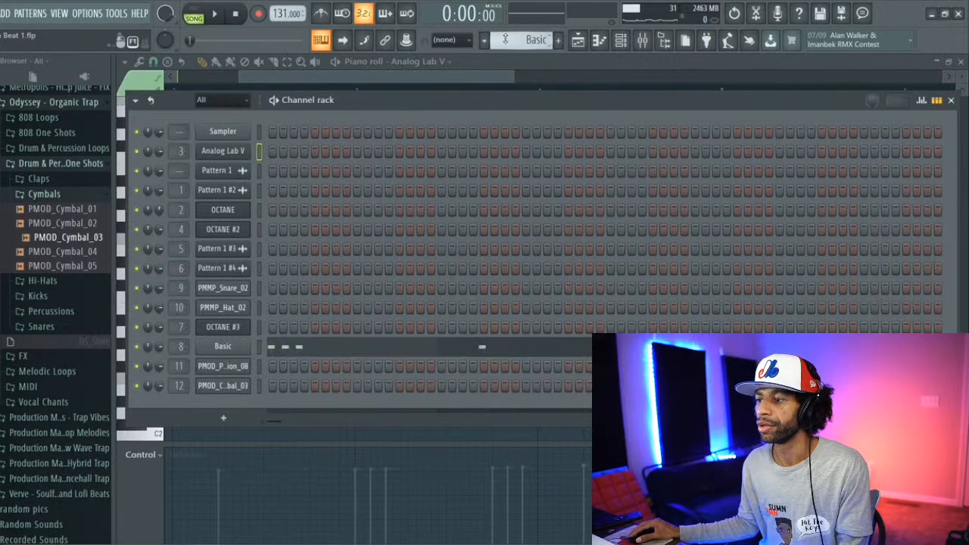
{"action": "left_click", "coordinate": [343, 349]}
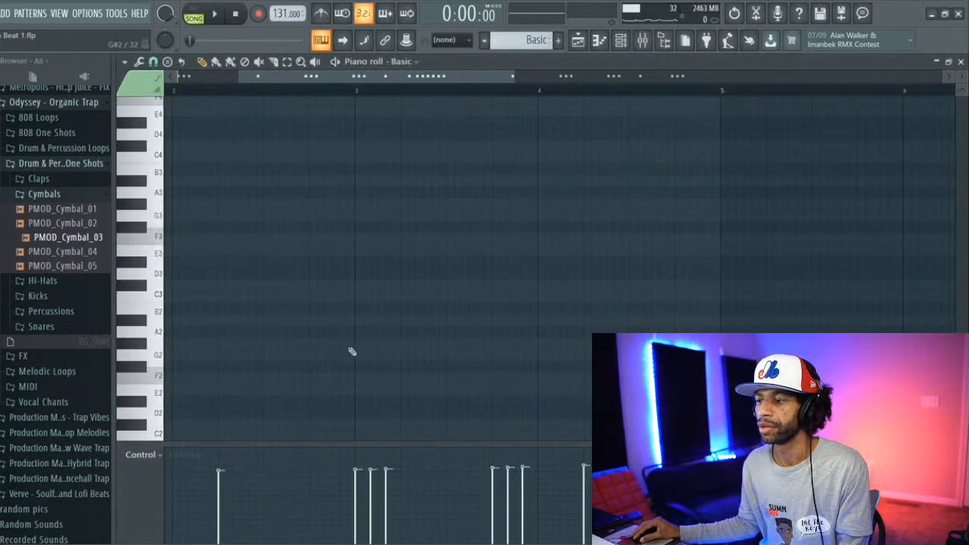
{"action": "left_click_drag", "start_coordinate": [354, 75], "coordinate": [308, 78]}
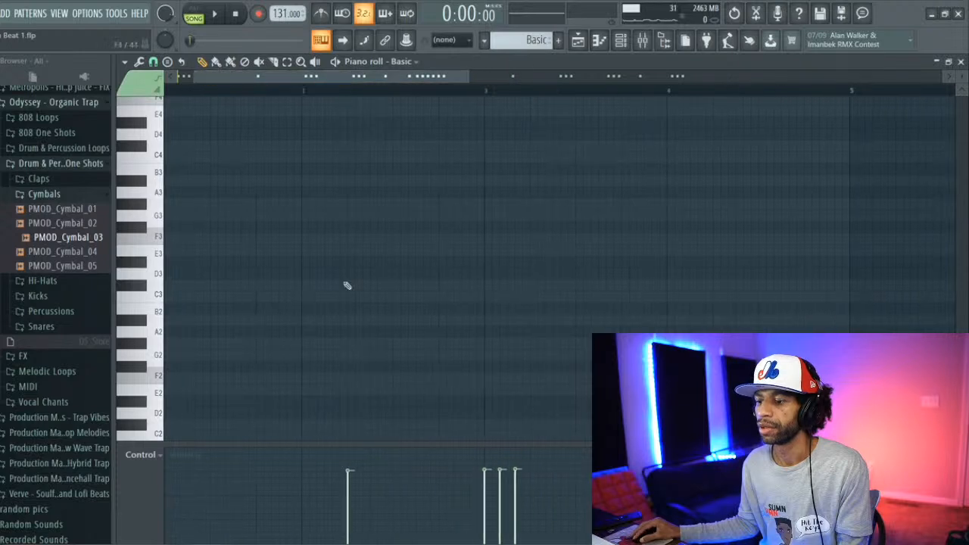
{"action": "left_click", "coordinate": [352, 495]}
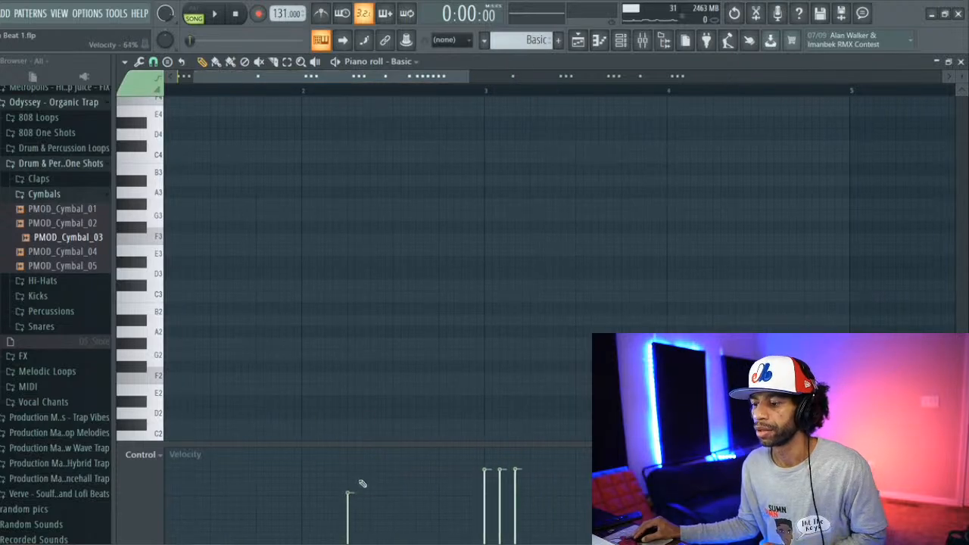
{"action": "key", "text": "space"}
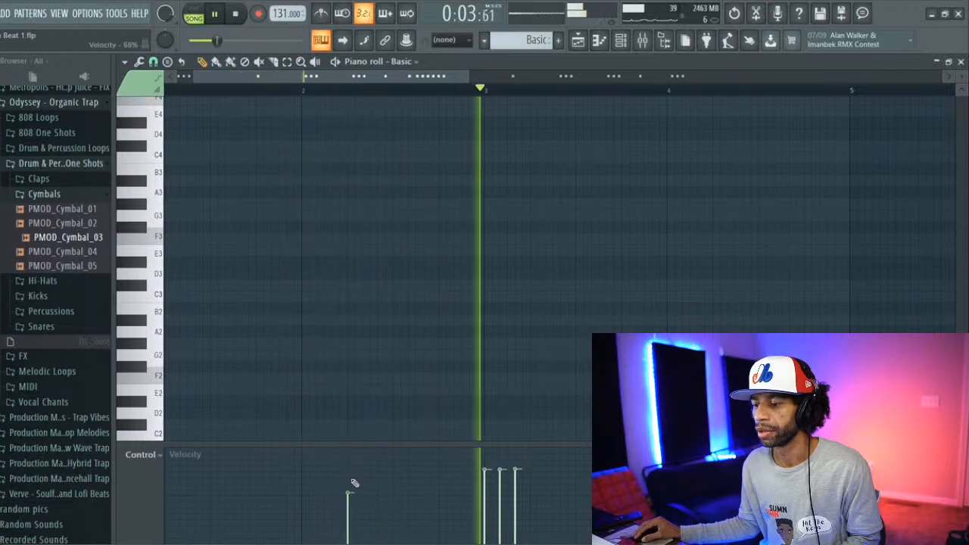
Step: Review the Basic notes and their velocities during playback, stop the song, and return to the pattern's start
{"action": "scroll", "coordinate": [346, 341], "scroll_direction": "up", "scroll_amount": 5}
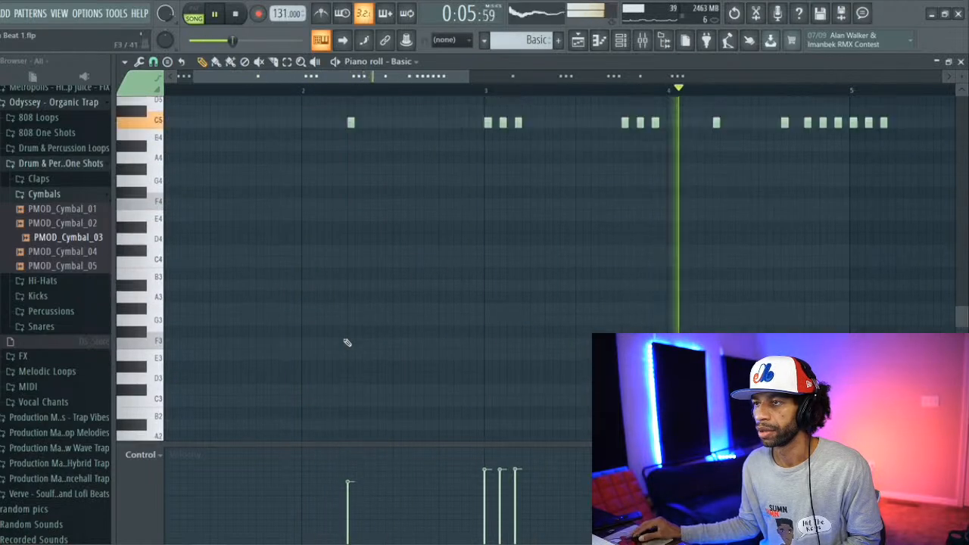
{"action": "scroll", "coordinate": [346, 342], "scroll_direction": "up", "scroll_amount": 2}
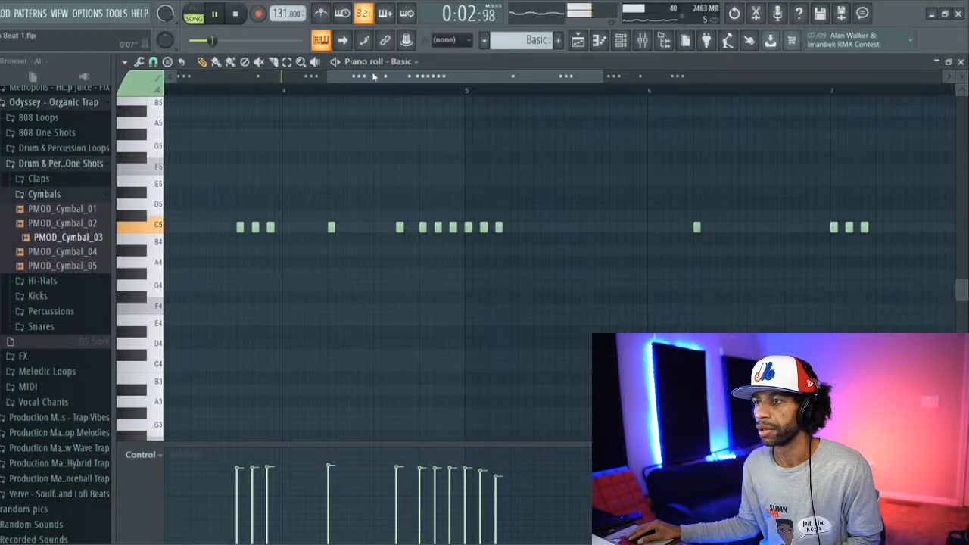
{"action": "key", "text": "space"}
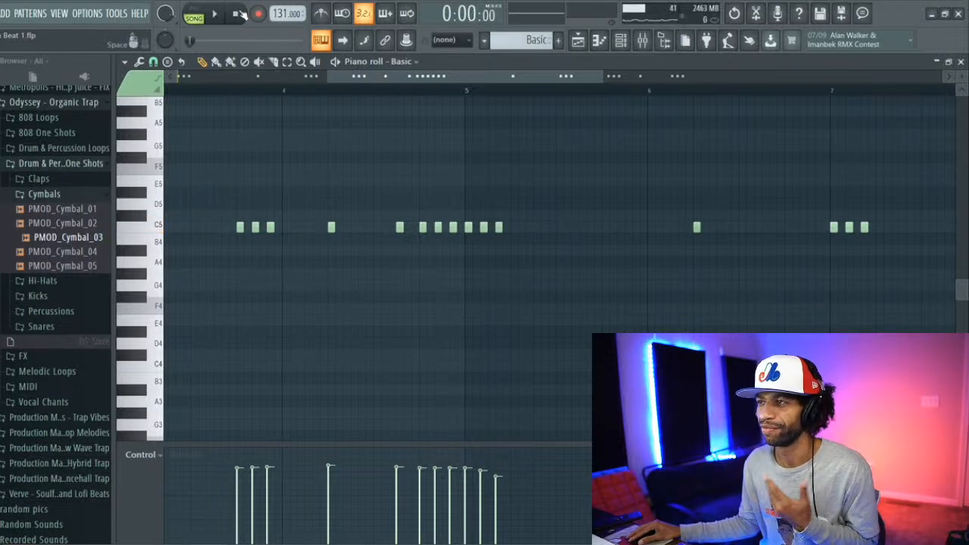
{"action": "left_click_drag", "start_coordinate": [375, 78], "coordinate": [234, 83]}
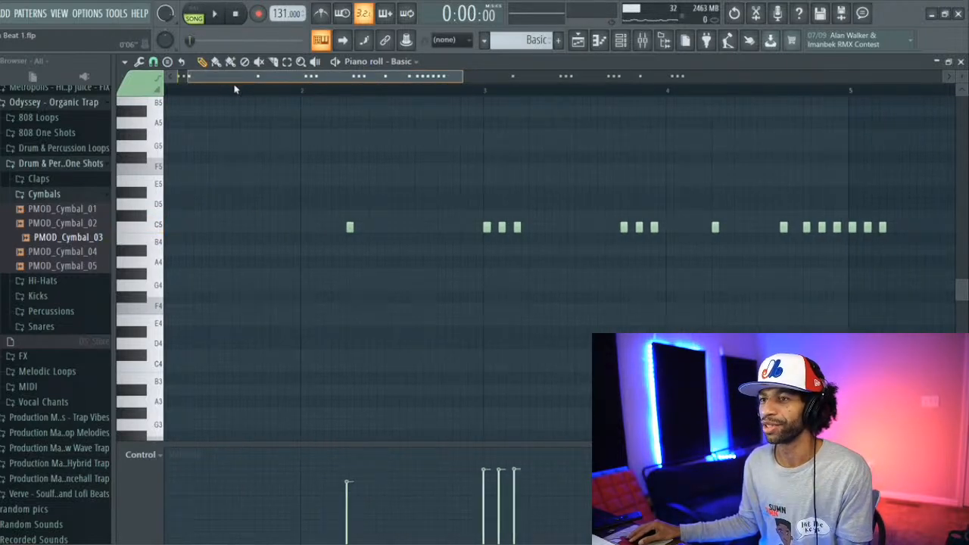
Step: Mute the Basic channel and play the song without it, with the Basic notes open in the piano roll
{"action": "left_click", "coordinate": [621, 43]}
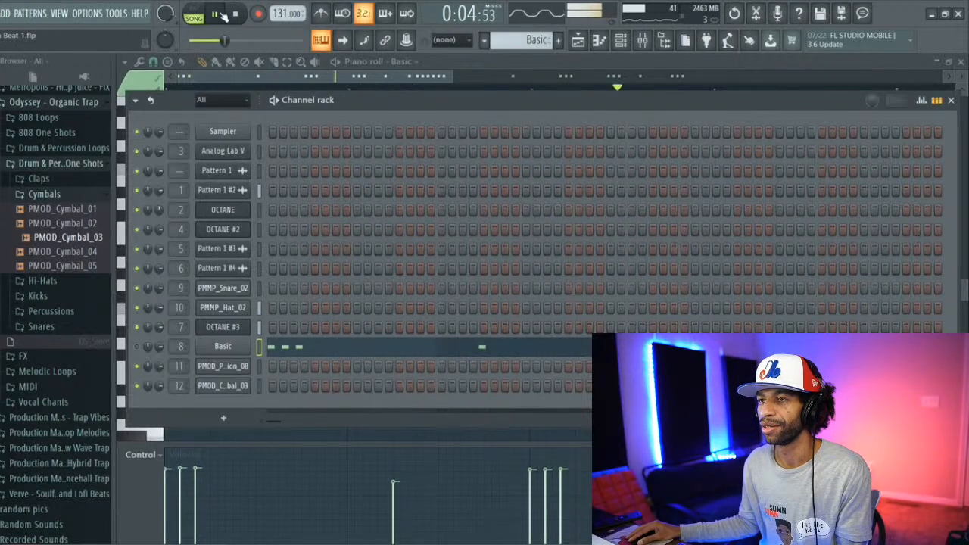
{"action": "left_click", "coordinate": [219, 15]}
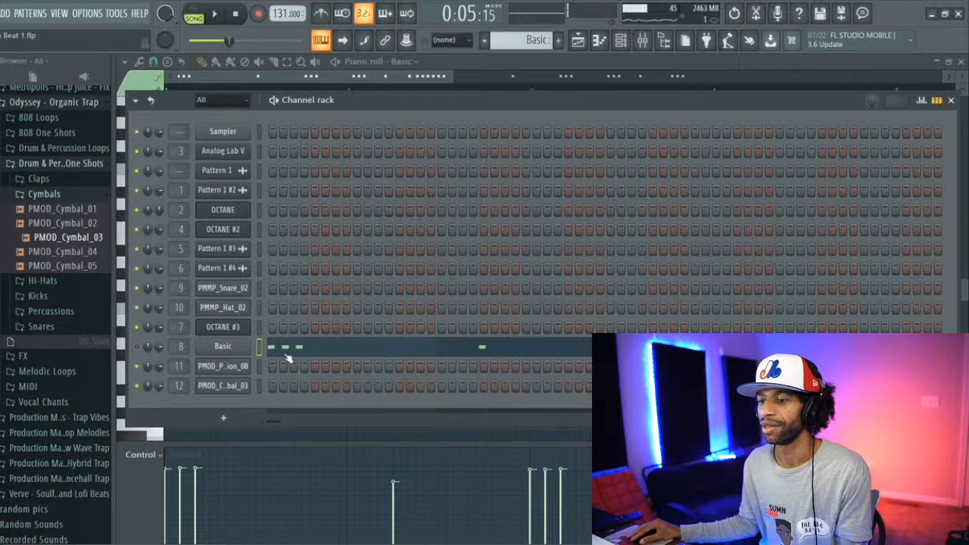
{"action": "key", "text": "F5"}
{"action": "left_click", "coordinate": [345, 350]}
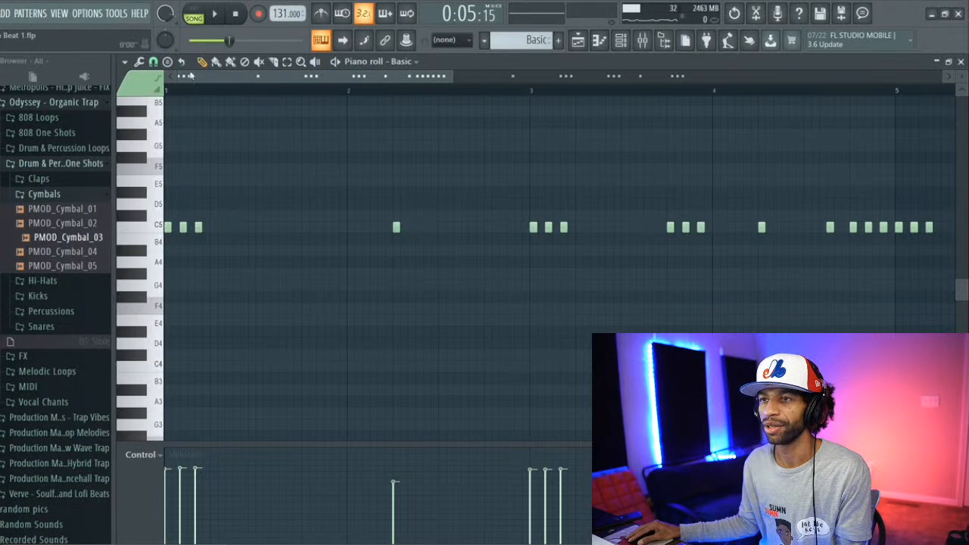
{"action": "left_click", "coordinate": [214, 15]}
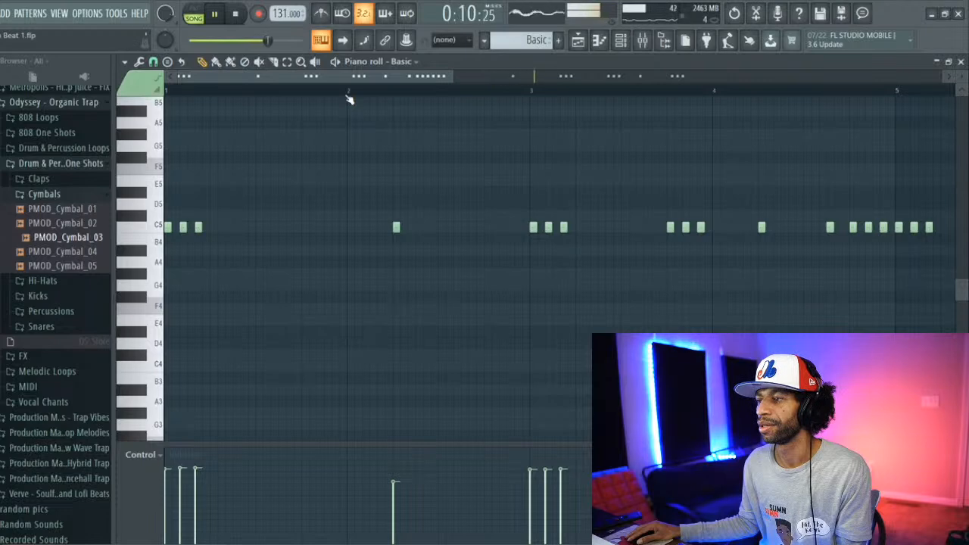
Step: Unmute the Basic channel, listen to the song with it, stop playback, and close the Channel rack
{"action": "left_click", "coordinate": [578, 40]}
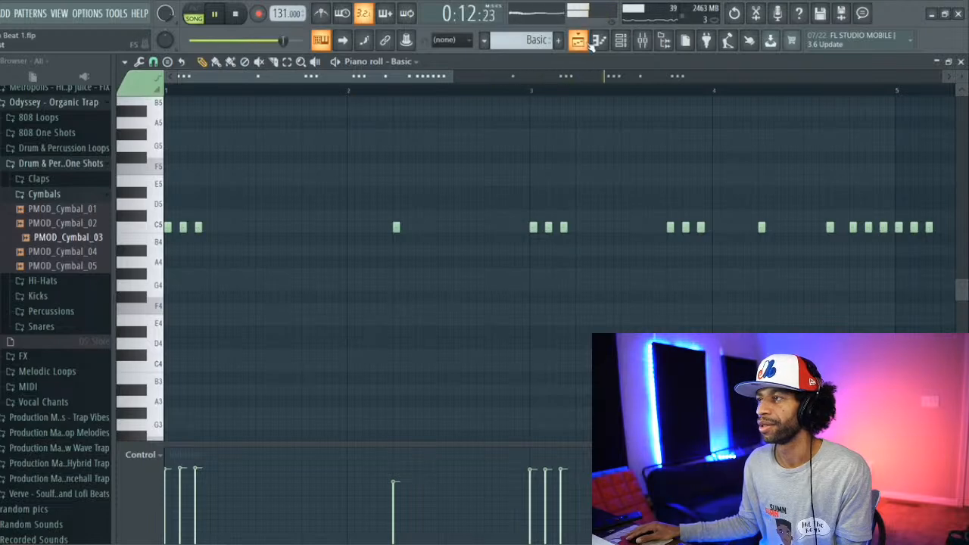
{"action": "left_click", "coordinate": [624, 39]}
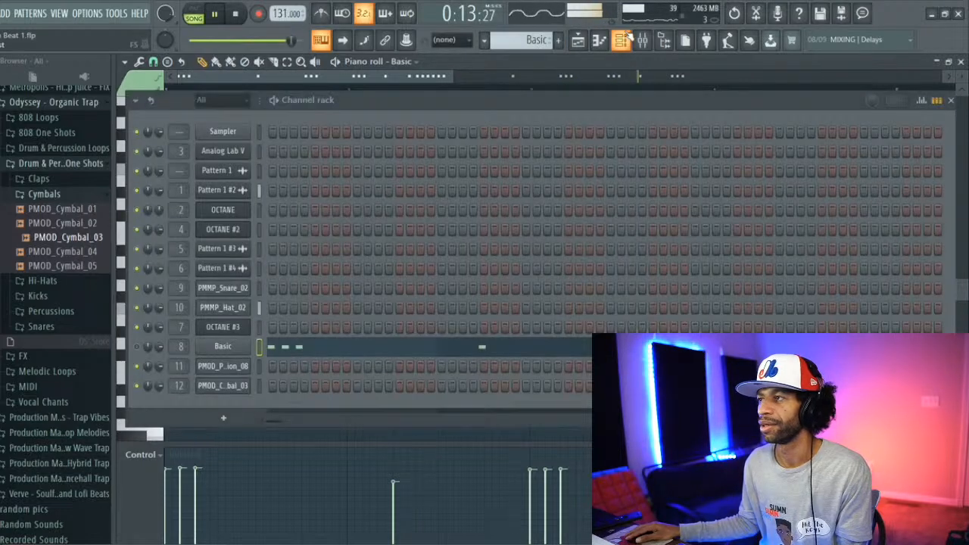
{"action": "left_click", "coordinate": [137, 346]}
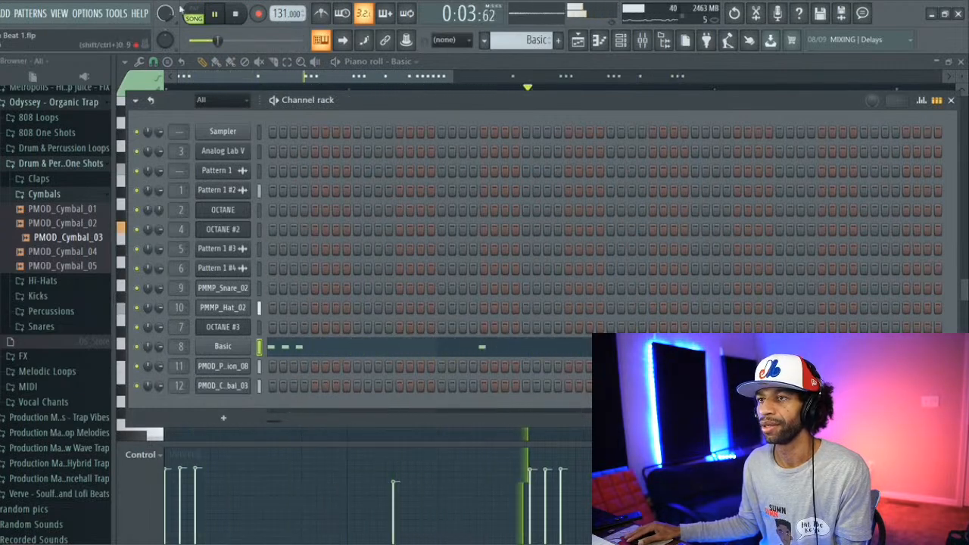
{"action": "left_click", "coordinate": [238, 14]}
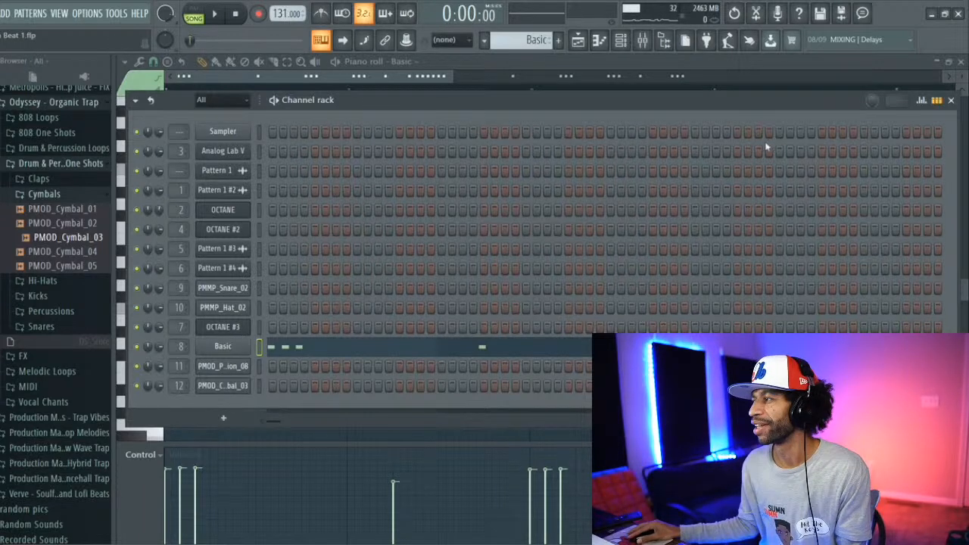
{"action": "left_click", "coordinate": [952, 102]}
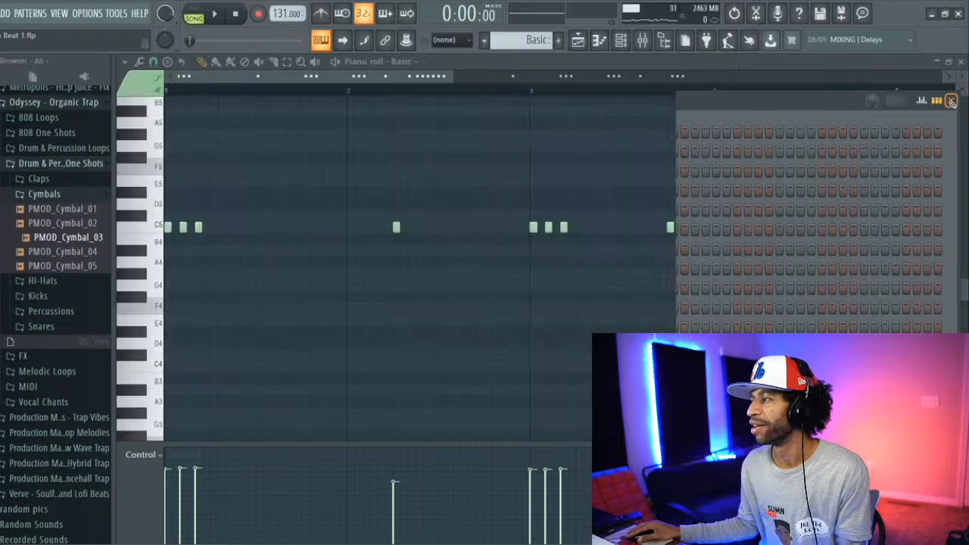
Step: Close the piano roll, select all clips in bars 1 to 8, and duplicate them four times through bar 40
{"action": "left_click", "coordinate": [580, 42]}
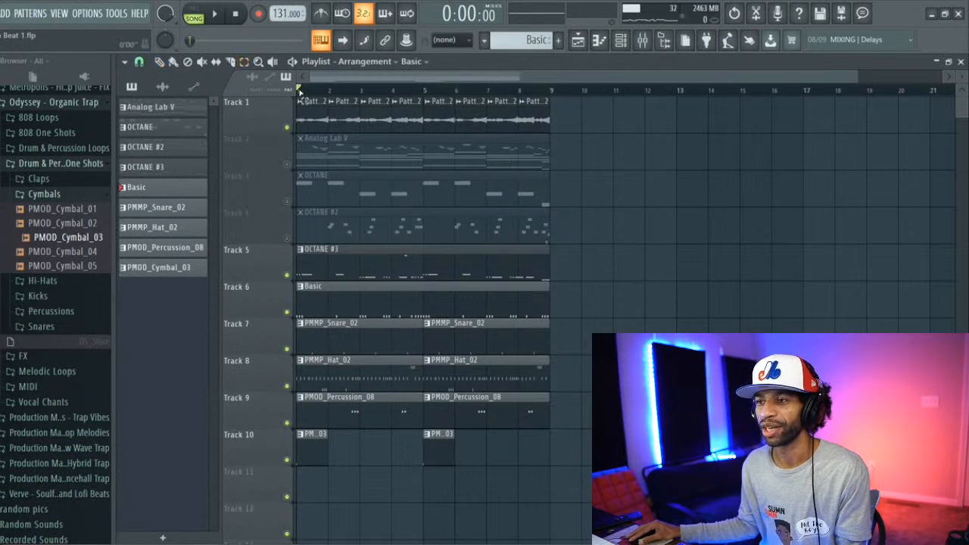
{"action": "left_click_drag", "start_coordinate": [299, 90], "coordinate": [537, 125]}
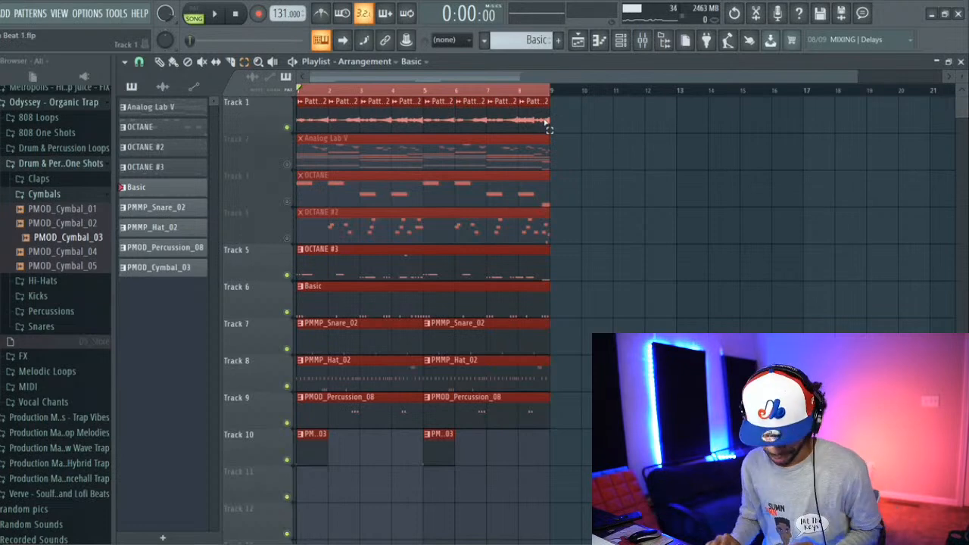
{"action": "key", "text": "ctrl+b"}
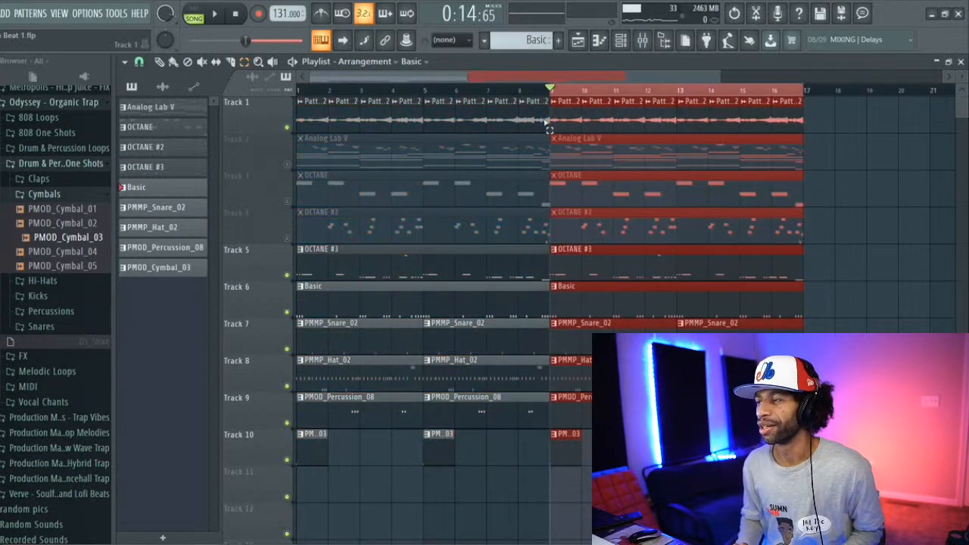
{"action": "key", "text": "ctrl+b"}
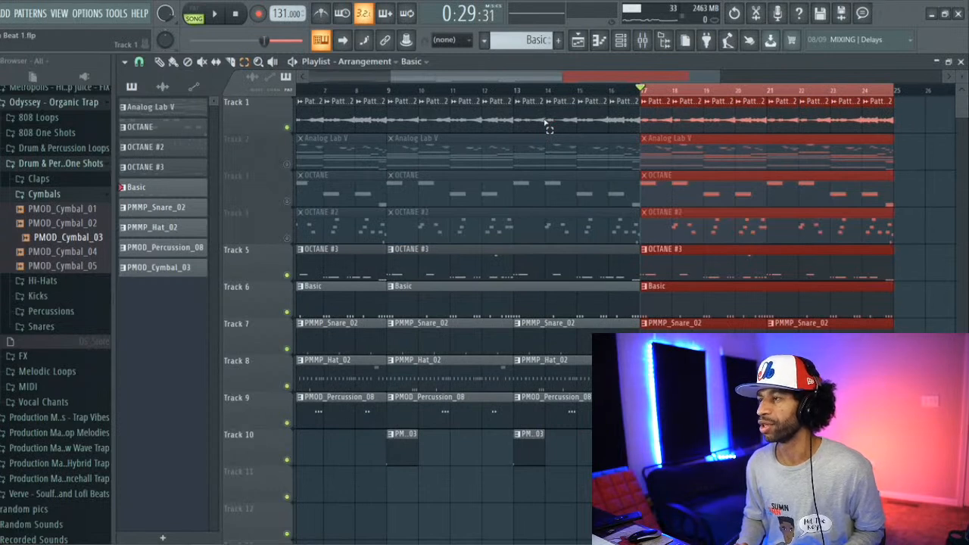
{"action": "key", "text": "ctrl+b"}
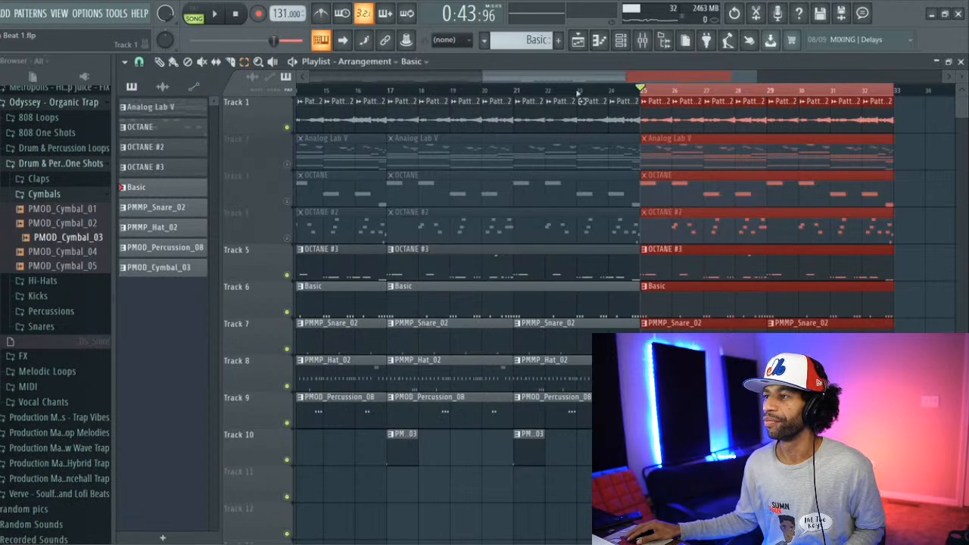
{"action": "left_click_drag", "start_coordinate": [591, 78], "coordinate": [505, 89]}
{"action": "key", "text": "ctrl+b"}
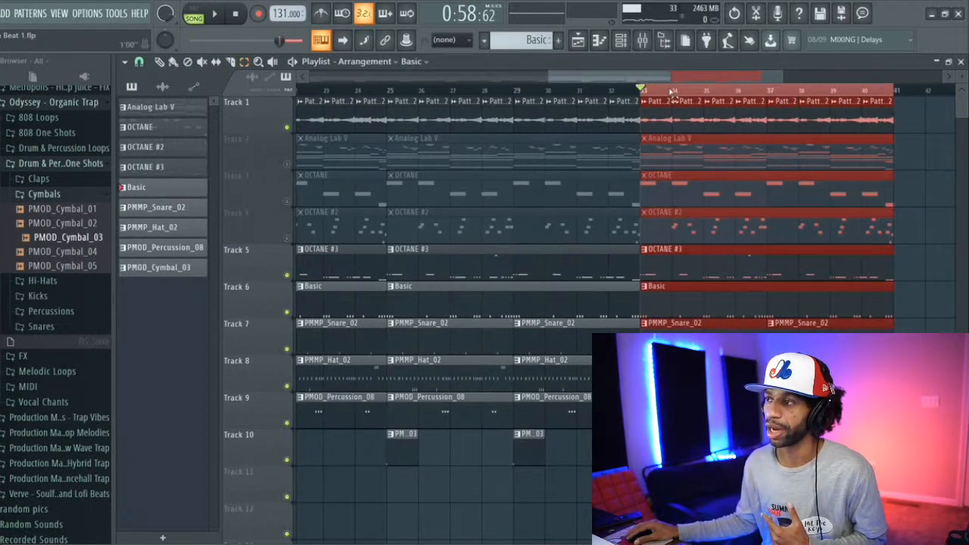
{"action": "key", "text": "ctrl+d"}
{"action": "left_click_drag", "start_coordinate": [666, 80], "coordinate": [413, 121]}
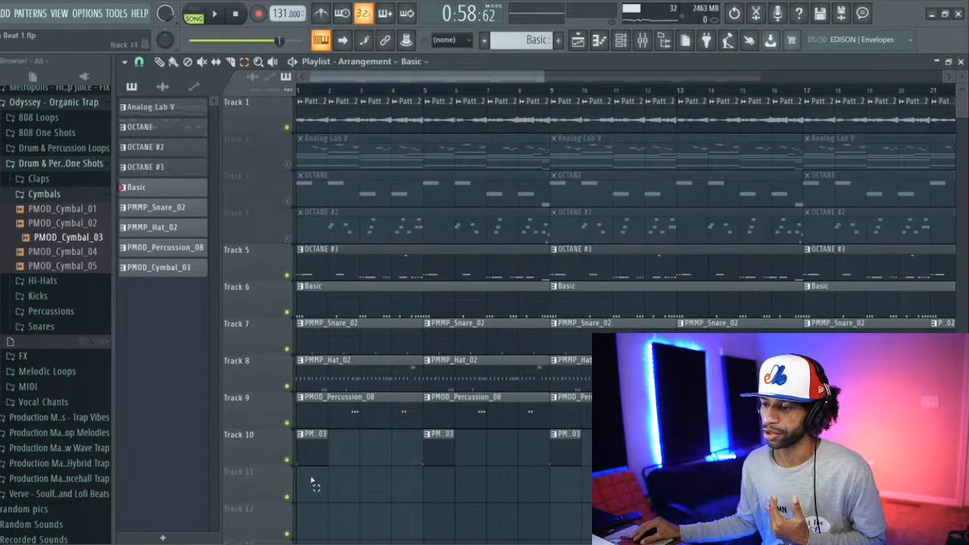
Step: Delete the PMOD_Percussion_08 and PMOD_Cymbal_03 clips from bars 1 to 8, and unmute tracks 2 to 4
{"action": "left_click_drag", "start_coordinate": [310, 481], "coordinate": [481, 412]}
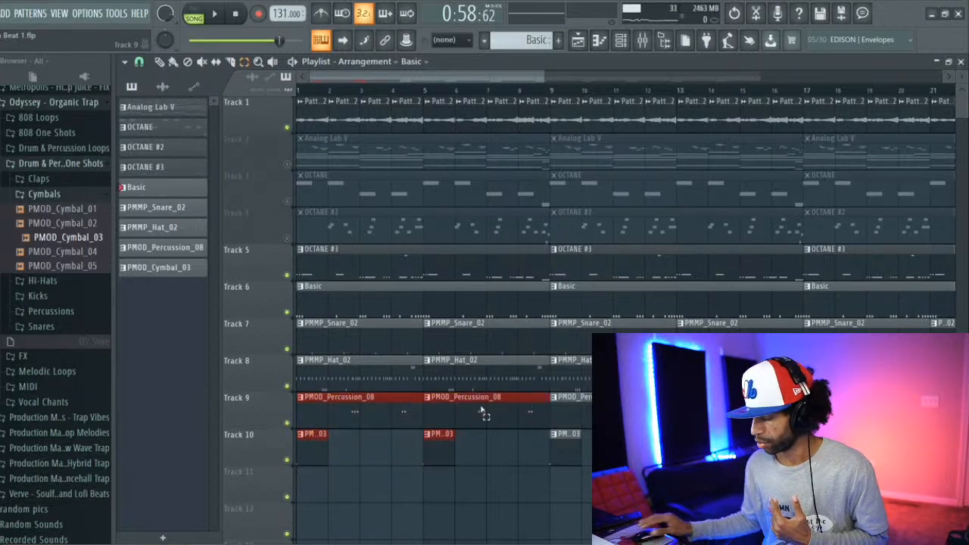
{"action": "key", "text": "Delete"}
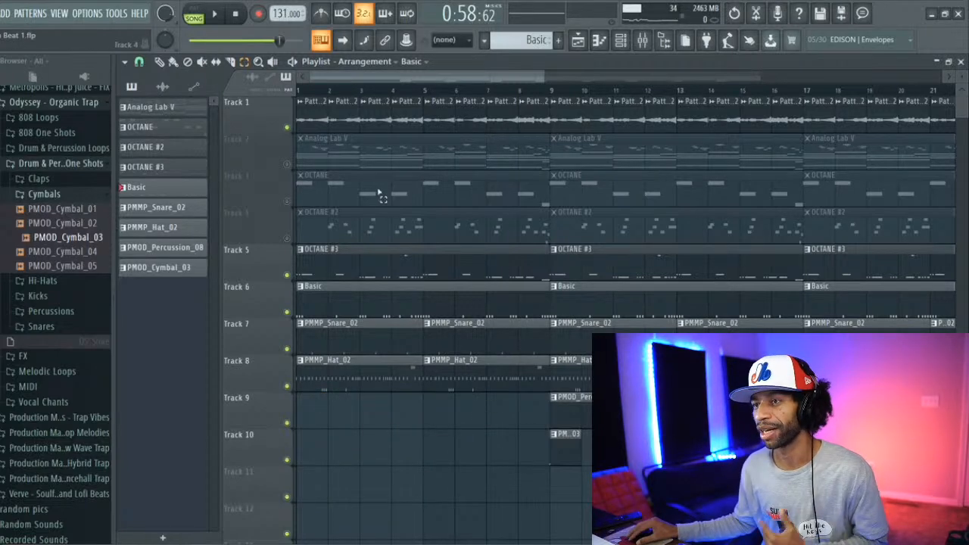
{"action": "right_click", "coordinate": [288, 165]}
{"action": "right_click", "coordinate": [287, 165]}
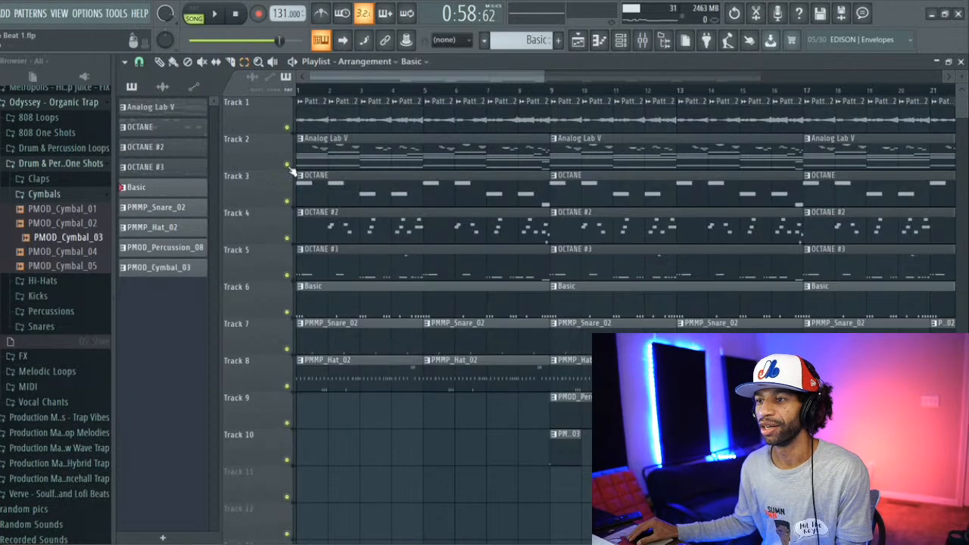
Step: Delete the Analog Lab V and three OCTANE clips from bars 1 to 8 and reset playback to the song start
{"action": "left_click_drag", "start_coordinate": [337, 156], "coordinate": [375, 259]}
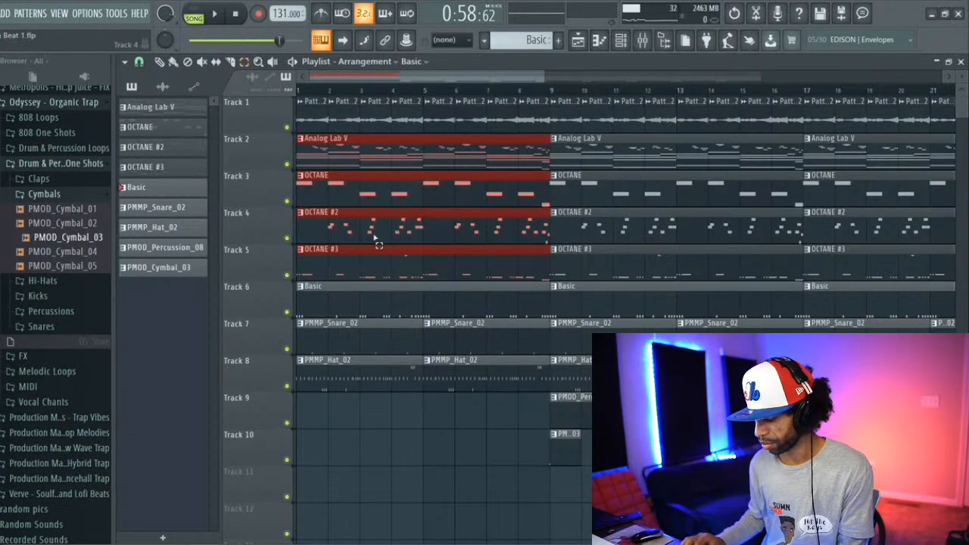
{"action": "key", "text": "Delete"}
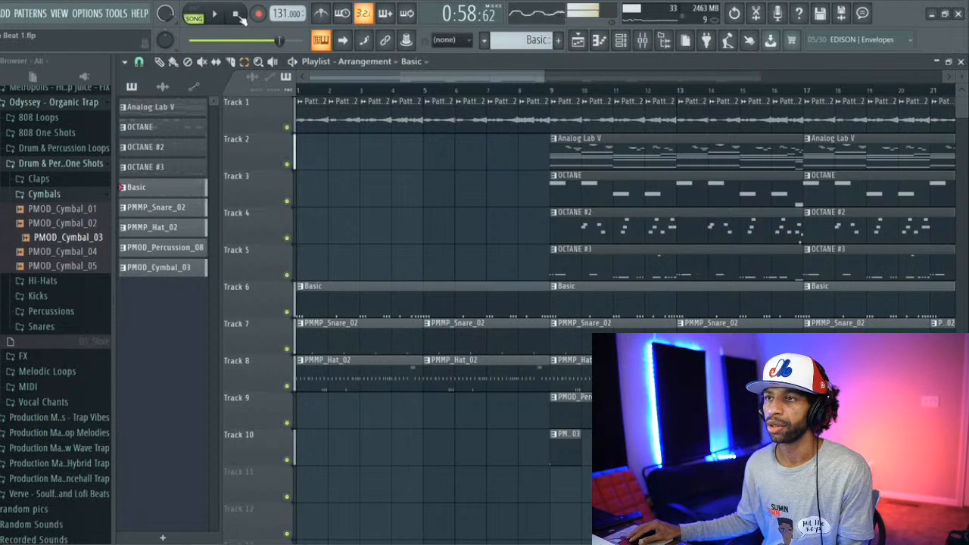
{"action": "key", "text": "space"}
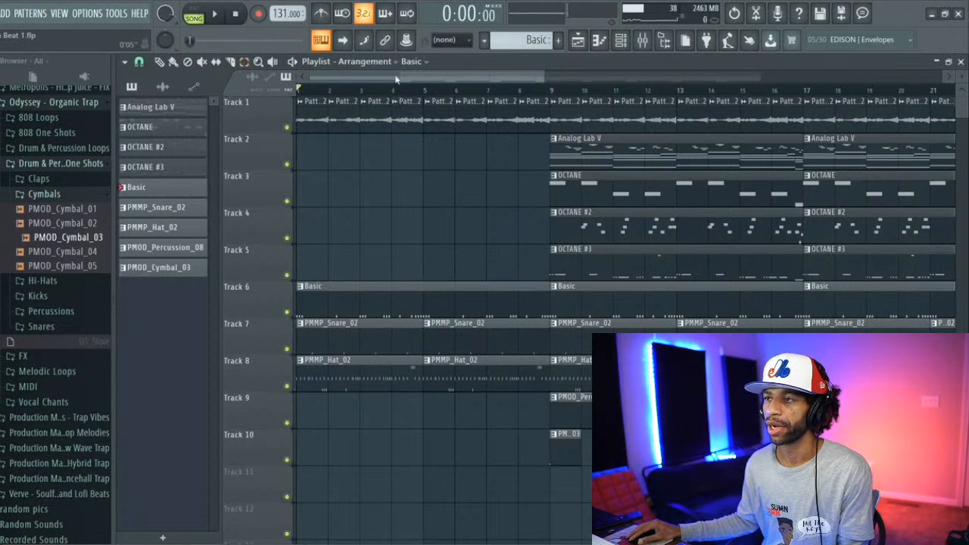
Step: Delete the Analog Lab V, OCTANE and OCTANE #2 clips from bars 9 to 16, keeping OCTANE #3
{"action": "left_click_drag", "start_coordinate": [395, 79], "coordinate": [433, 78]}
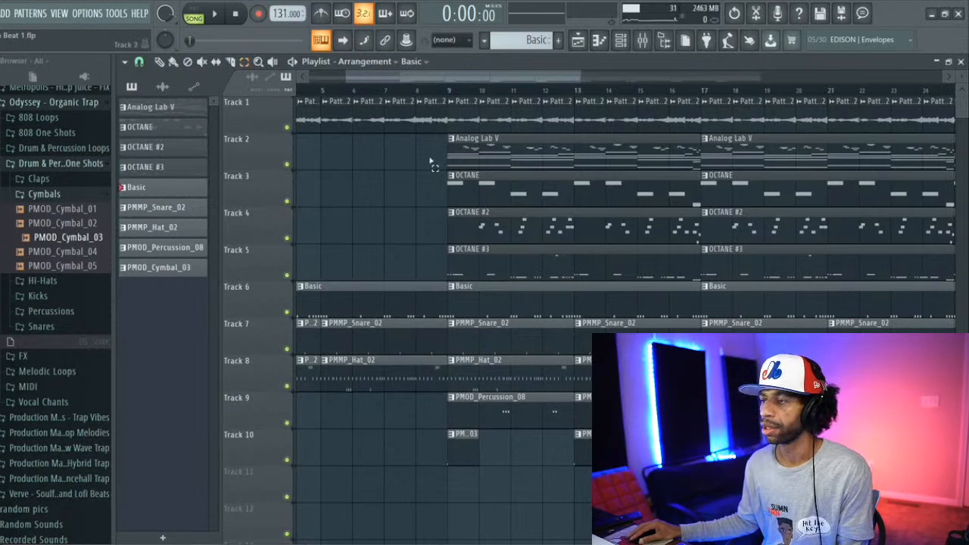
{"action": "left_click_drag", "start_coordinate": [448, 161], "coordinate": [522, 224]}
{"action": "key", "text": "Delete"}
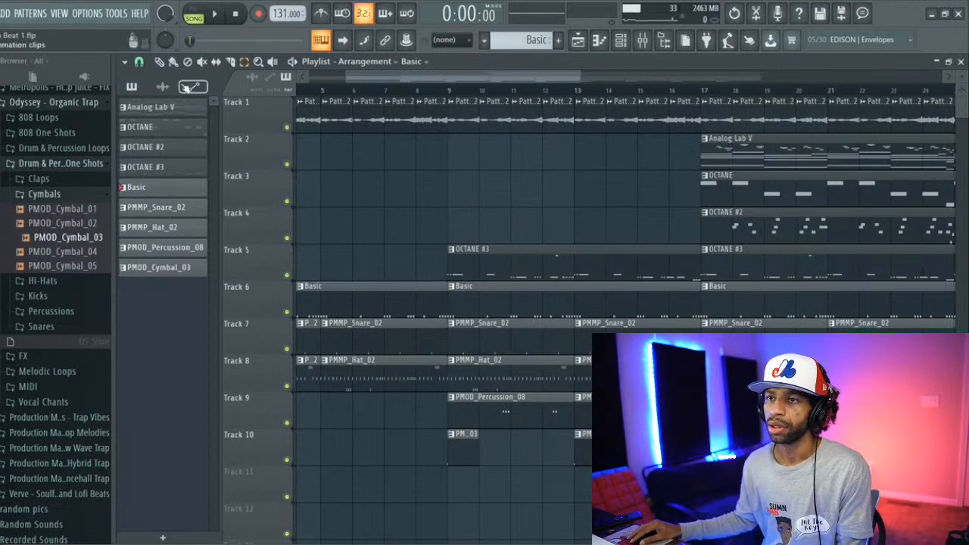
Step: Place the Pattern 1 #3 audio clip on track 2 at bar 9, and replace the Analog Lab V clip at bar 17 with it
{"action": "left_click", "coordinate": [162, 86]}
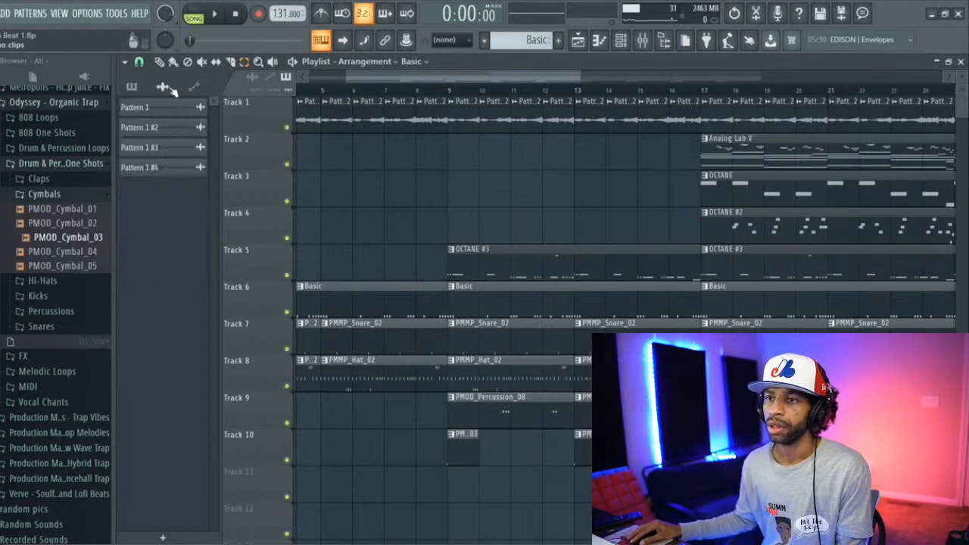
{"action": "left_click", "coordinate": [169, 150]}
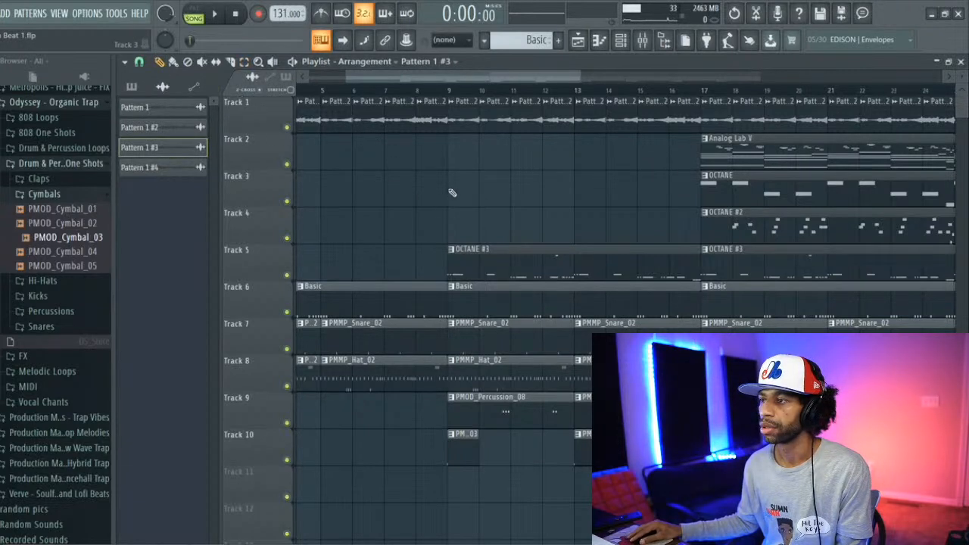
{"action": "left_click", "coordinate": [455, 162]}
{"action": "right_click", "coordinate": [808, 155]}
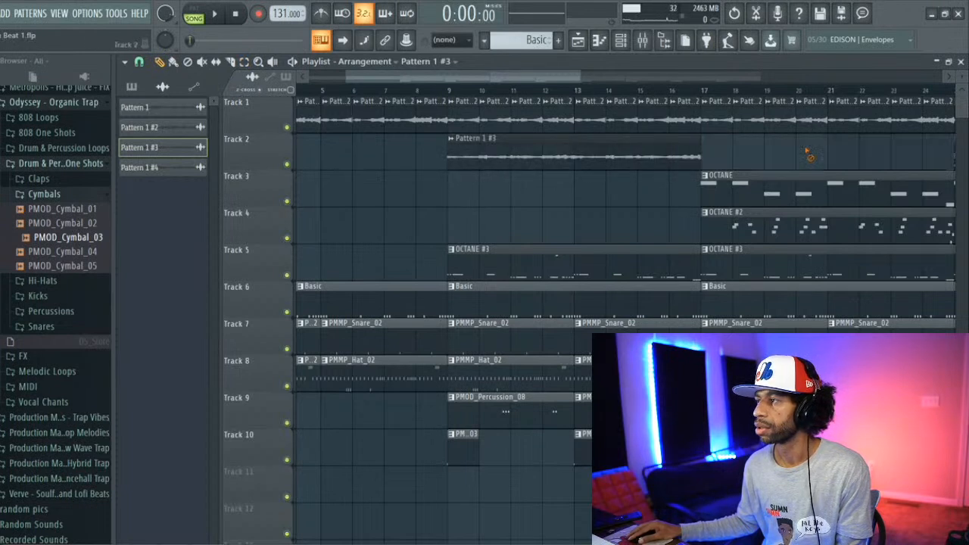
{"action": "left_click", "coordinate": [732, 159]}
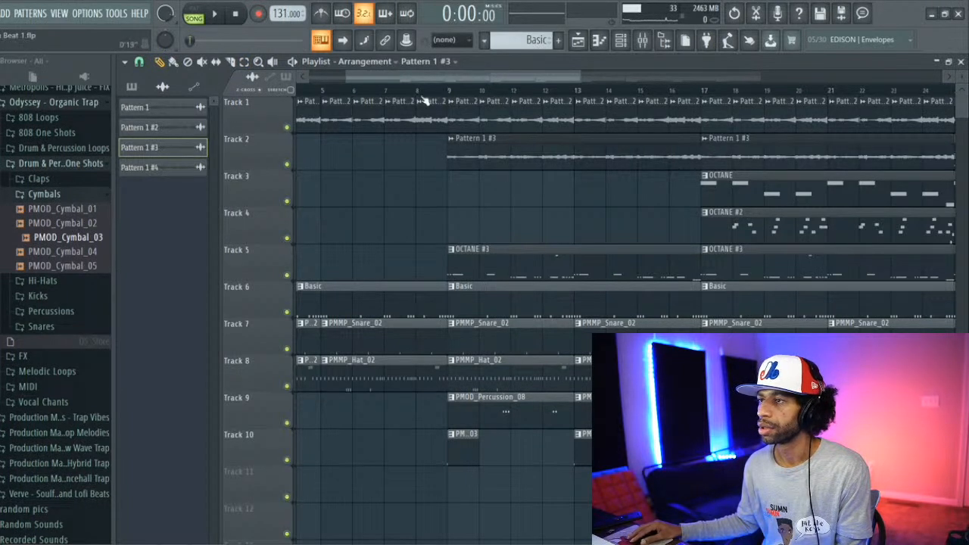
Step: Play the song from bar 8 and delete the track 1 audio clips in bars 9 to 16
{"action": "left_click", "coordinate": [416, 89]}
{"action": "left_click", "coordinate": [214, 13]}
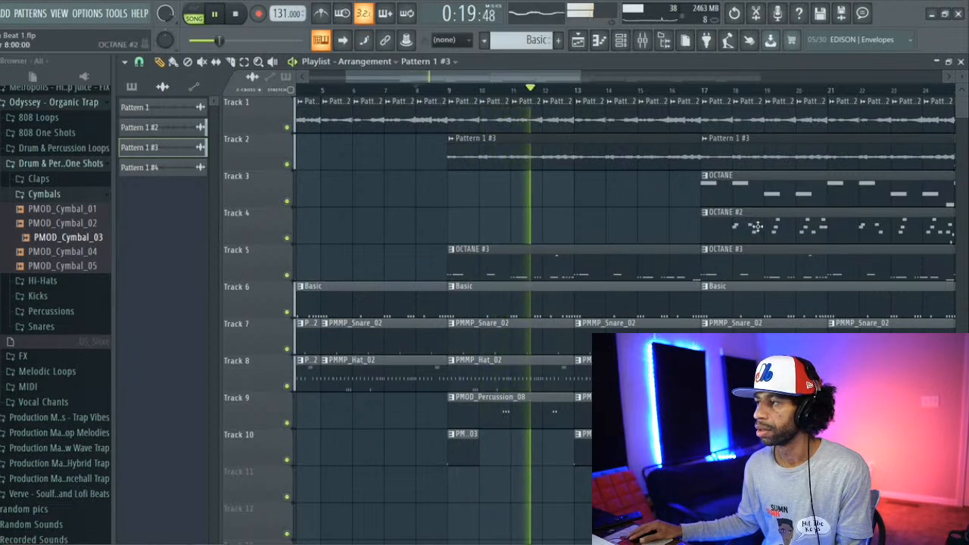
{"action": "right_click", "coordinate": [454, 115]}
{"action": "right_click", "coordinate": [623, 121]}
{"action": "right_click", "coordinate": [643, 117]}
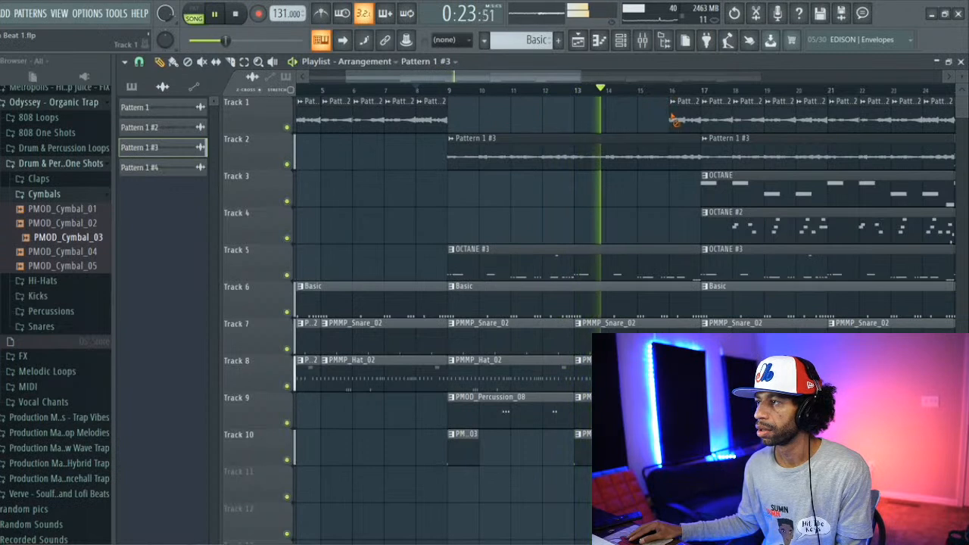
{"action": "right_click", "coordinate": [671, 117]}
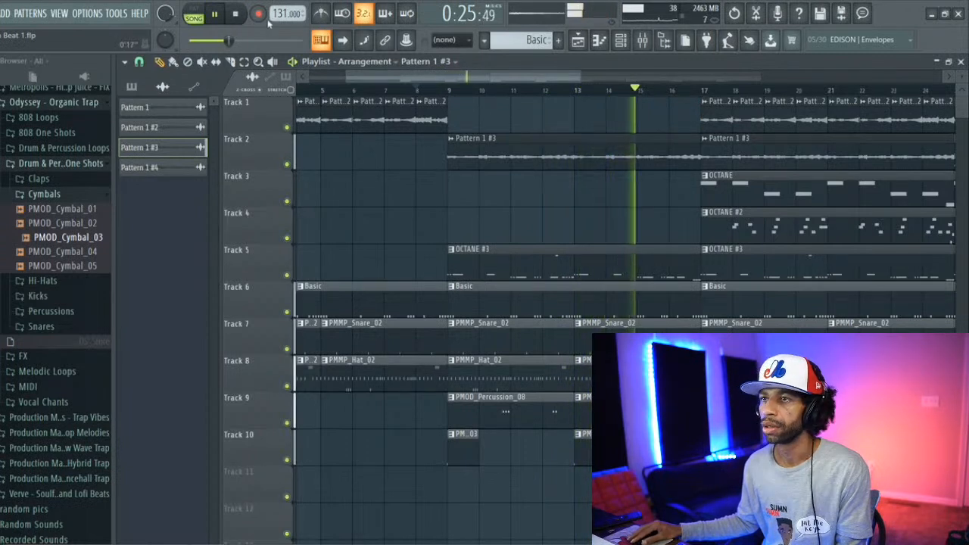
Step: Move the first Basic clip to start at bar 5, and listen to the song from the beginning
{"action": "key", "text": "space"}
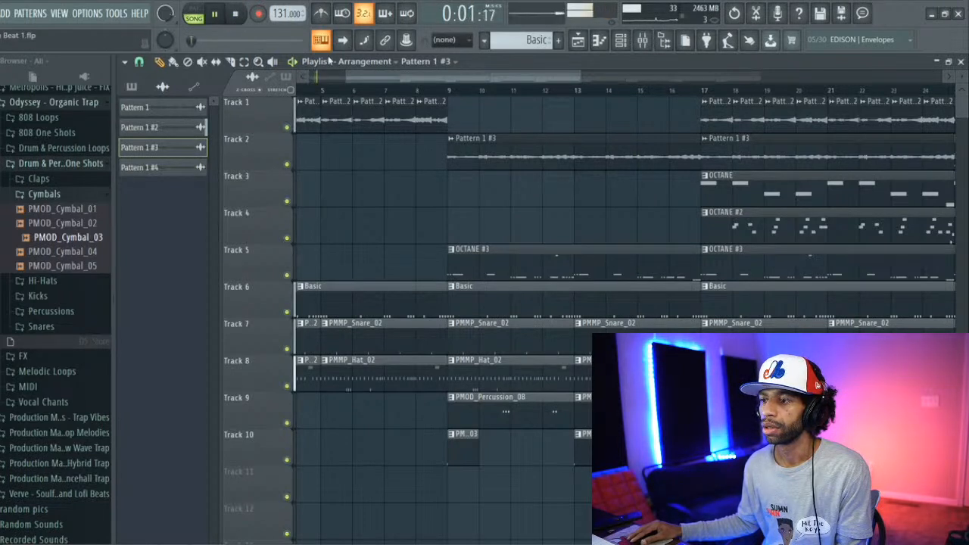
{"action": "left_click_drag", "start_coordinate": [387, 77], "coordinate": [253, 76]}
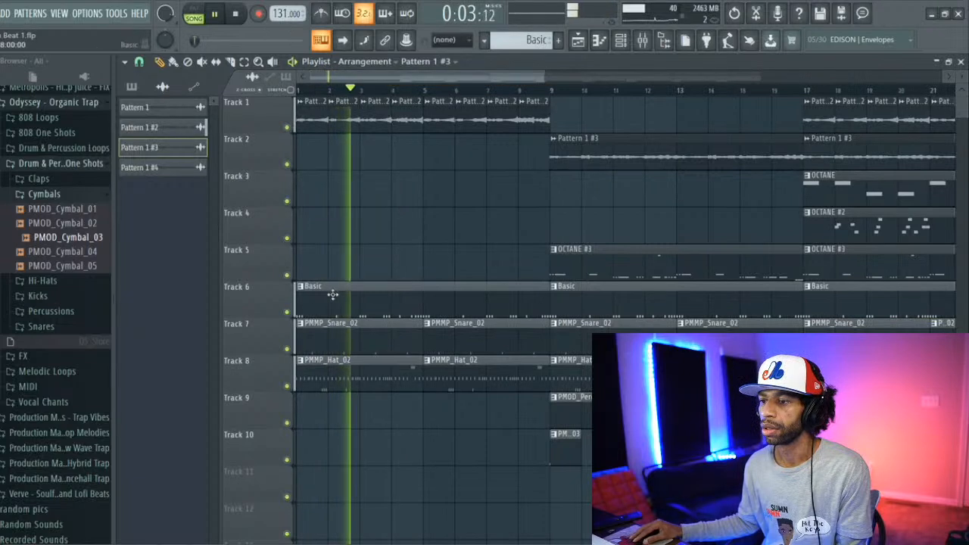
{"action": "left_click_drag", "start_coordinate": [308, 304], "coordinate": [424, 306]}
{"action": "left_click", "coordinate": [235, 13]}
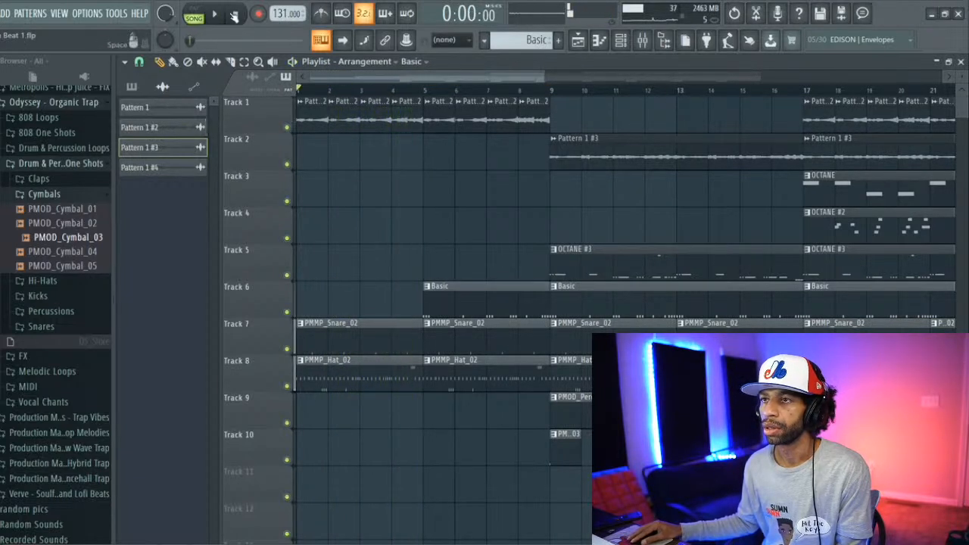
{"action": "left_click", "coordinate": [216, 16]}
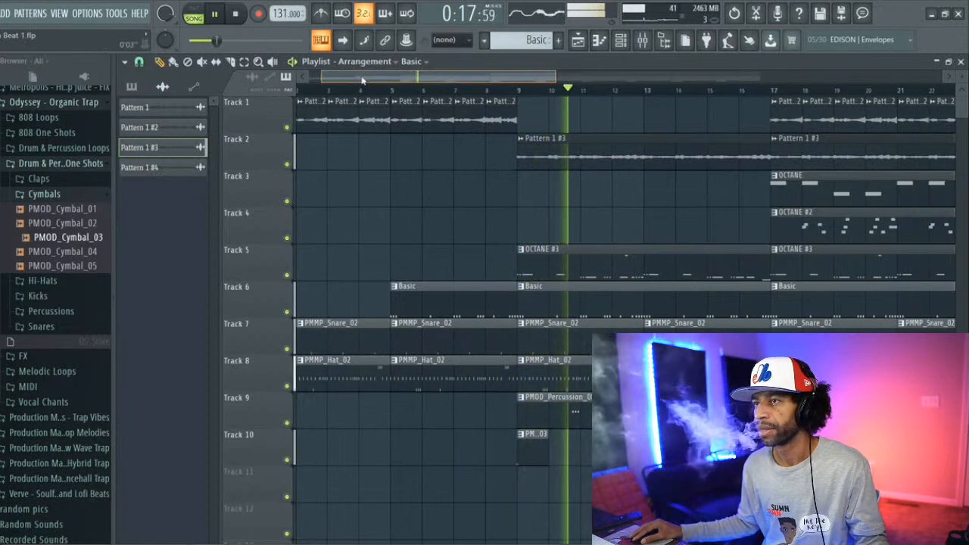
{"action": "left_click_drag", "start_coordinate": [362, 81], "coordinate": [383, 79]}
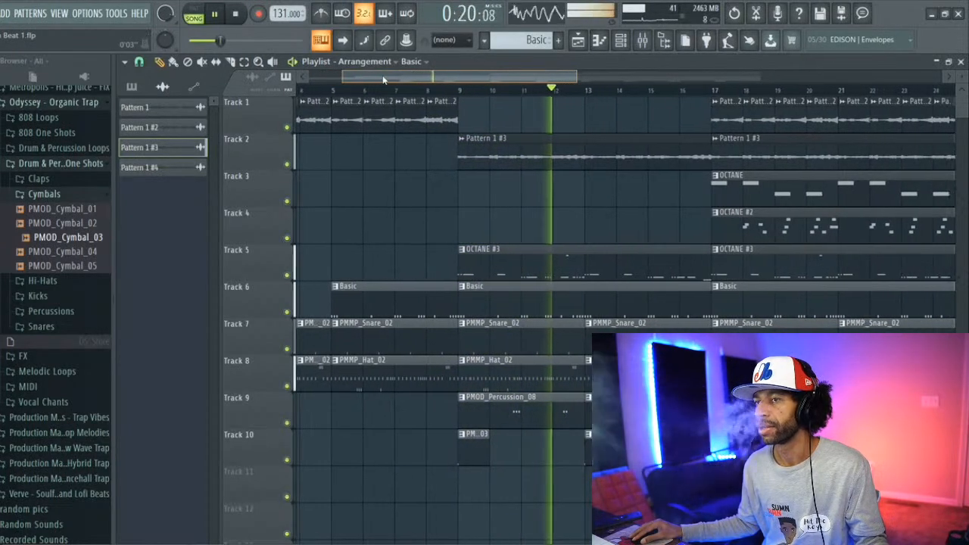
{"action": "left_click", "coordinate": [240, 16]}
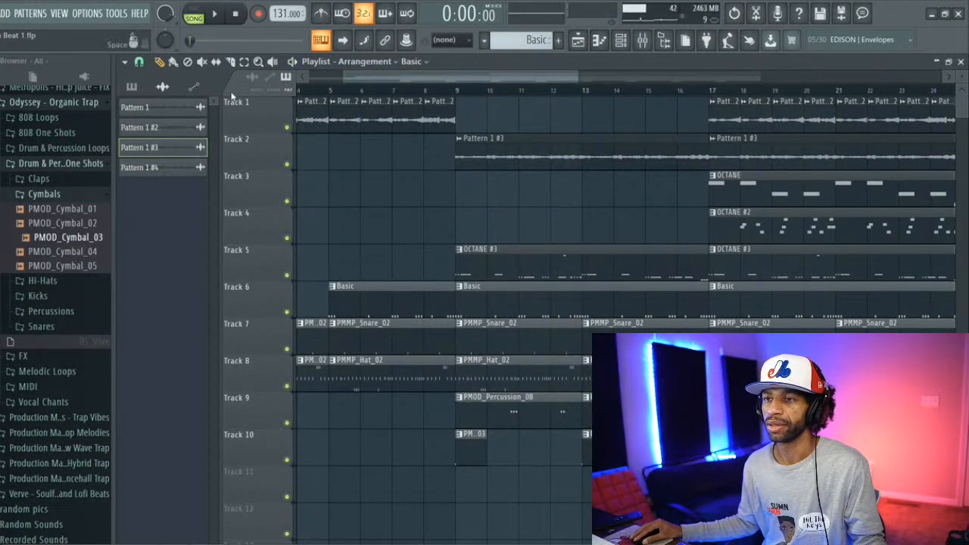
Step: Replace the Pattern 1 #3 clip at bar 9 on track 2 with the Pattern 1 audio clip and play the song
{"action": "right_click", "coordinate": [504, 162]}
{"action": "left_click", "coordinate": [146, 108]}
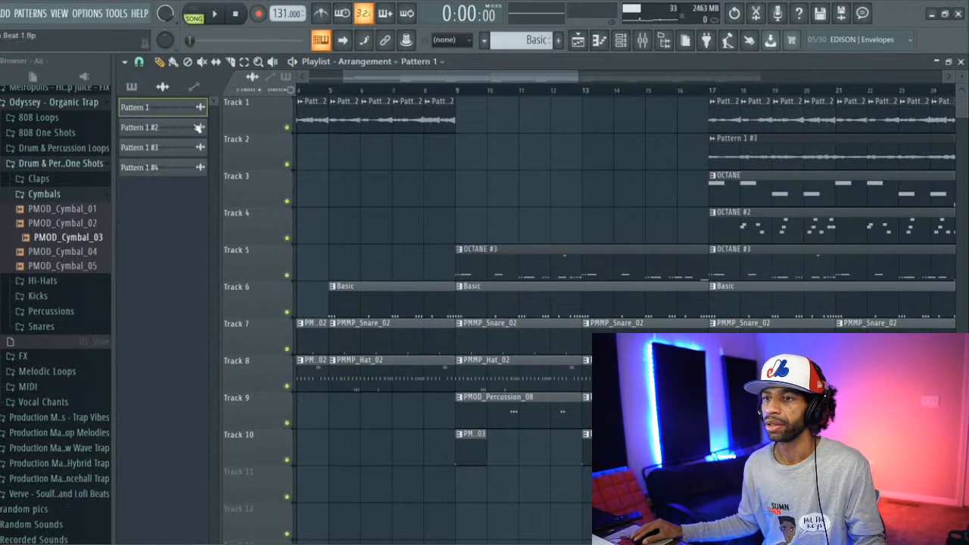
{"action": "left_click", "coordinate": [456, 156]}
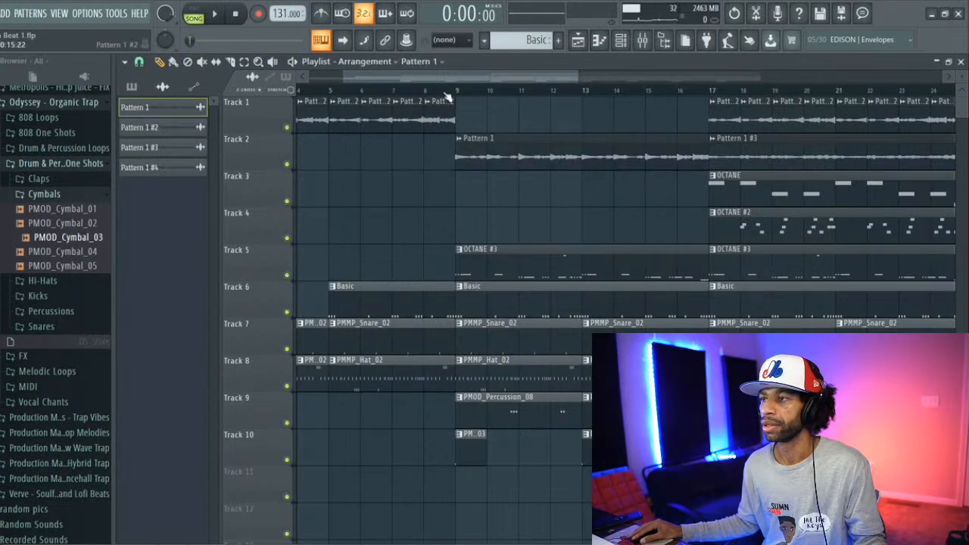
{"action": "left_click", "coordinate": [218, 16]}
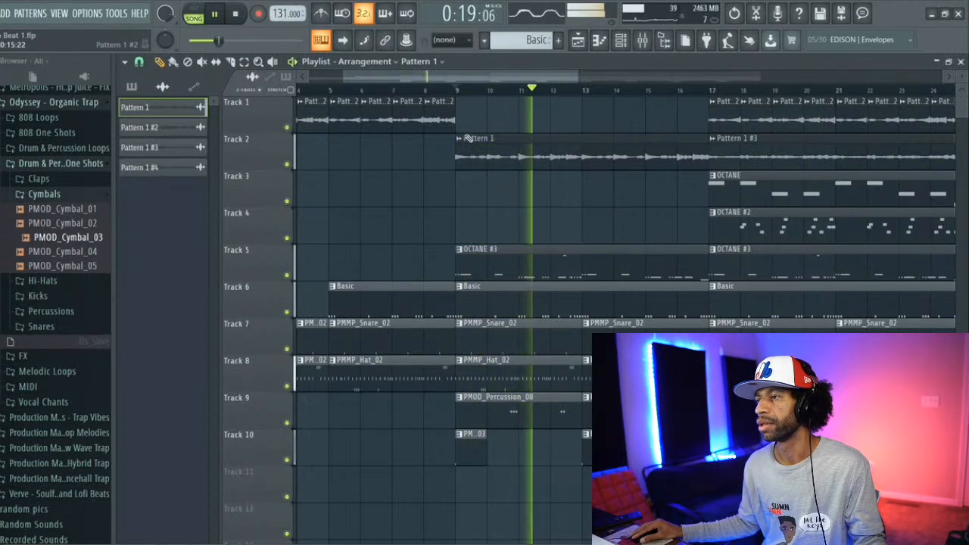
Step: Open the Pattern 1 audio clip's channel settings and route it from the Master to a separate mixer insert
{"action": "double_click", "coordinate": [505, 145]}
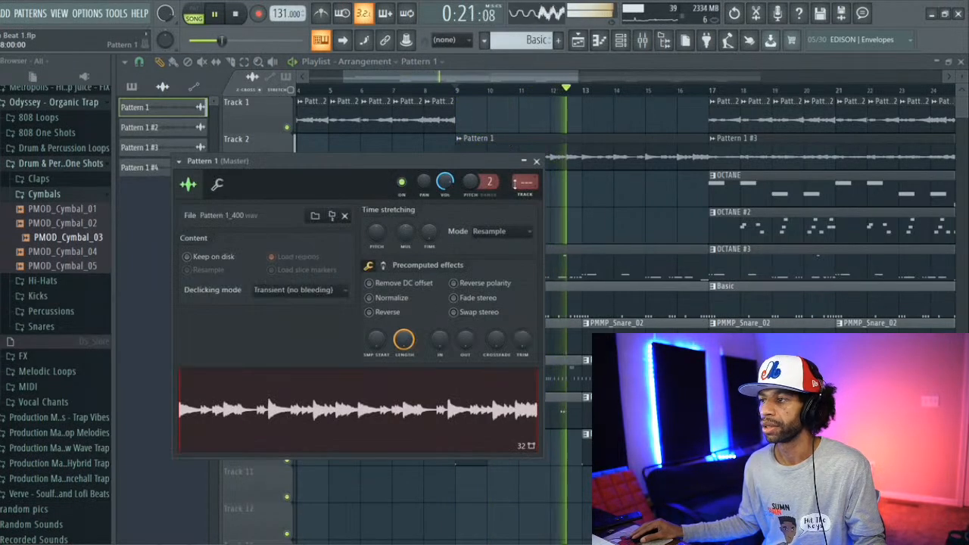
{"action": "left_click_drag", "start_coordinate": [525, 182], "coordinate": [525, 176]}
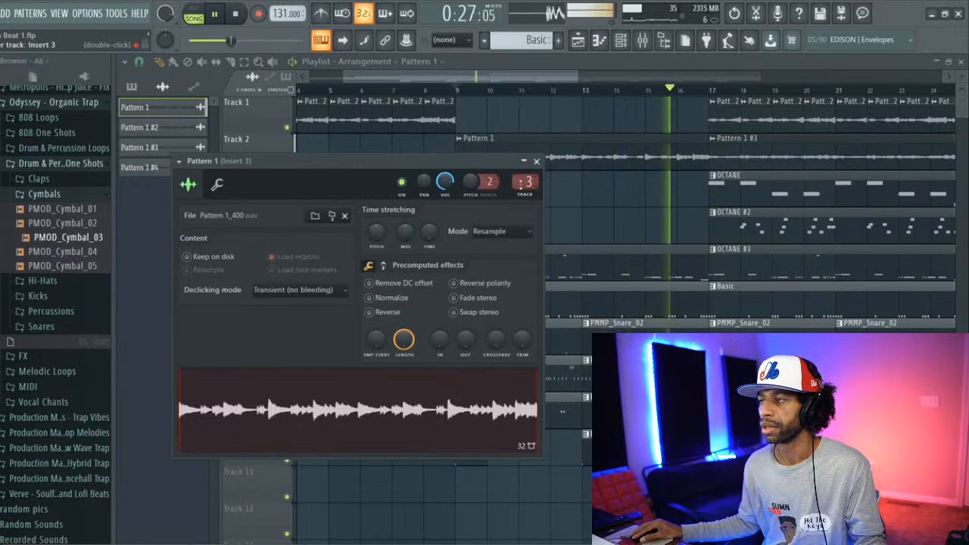
{"action": "left_click_drag", "start_coordinate": [524, 182], "coordinate": [525, 167]}
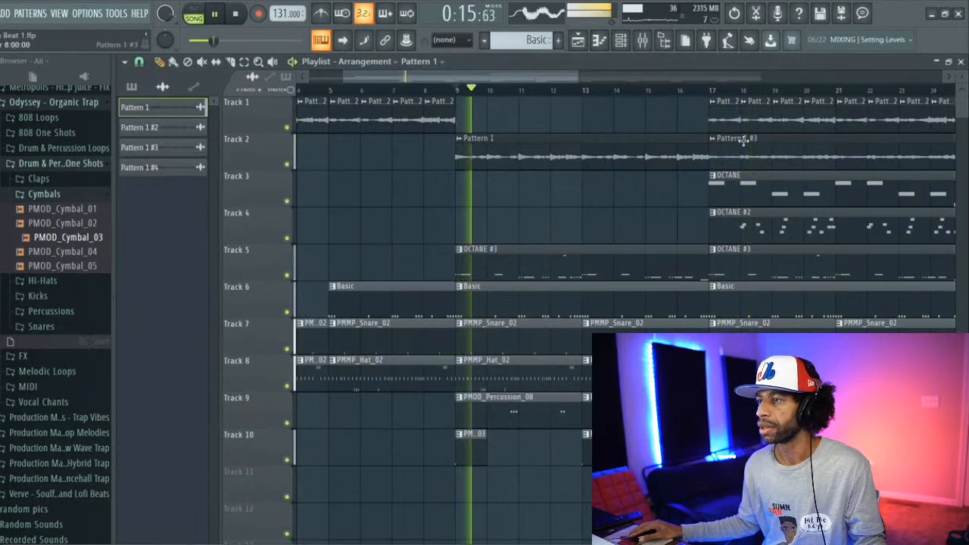
Step: Delete the track 1 audio clips in bars 17 to 24 and stop playback
{"action": "right_click", "coordinate": [726, 119]}
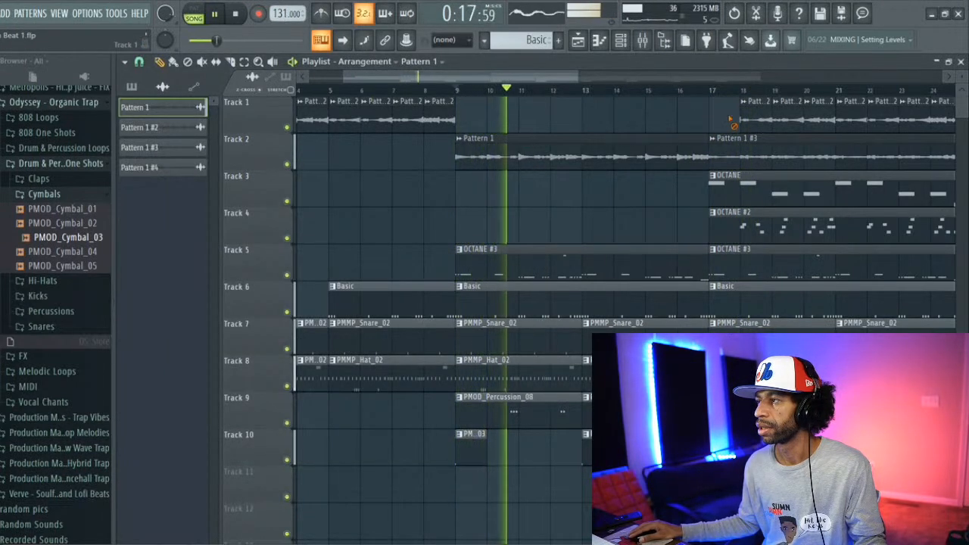
{"action": "right_click", "coordinate": [756, 121]}
{"action": "right_click", "coordinate": [788, 121]}
{"action": "right_click", "coordinate": [820, 121]}
{"action": "right_click", "coordinate": [845, 121]}
{"action": "right_click", "coordinate": [883, 120]}
{"action": "right_click", "coordinate": [915, 119]}
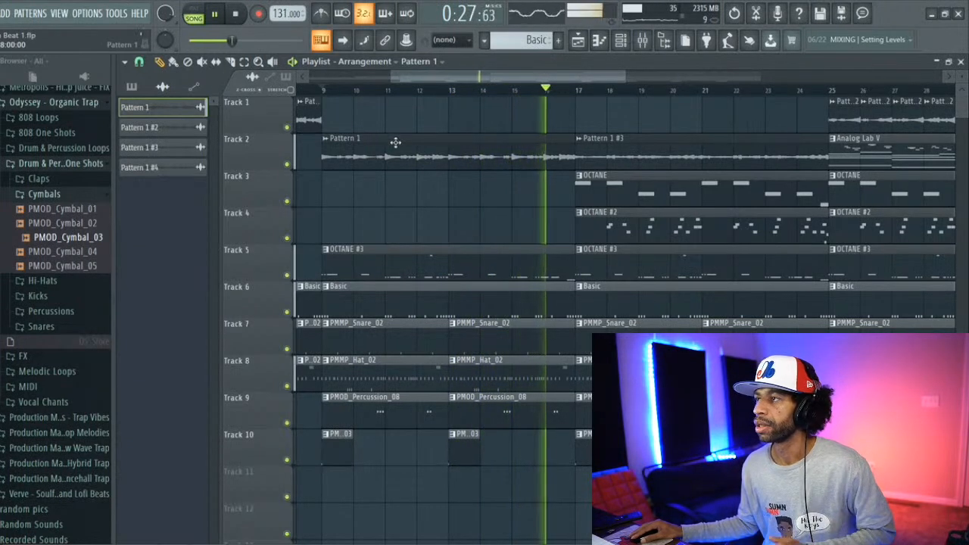
{"action": "left_click", "coordinate": [236, 15]}
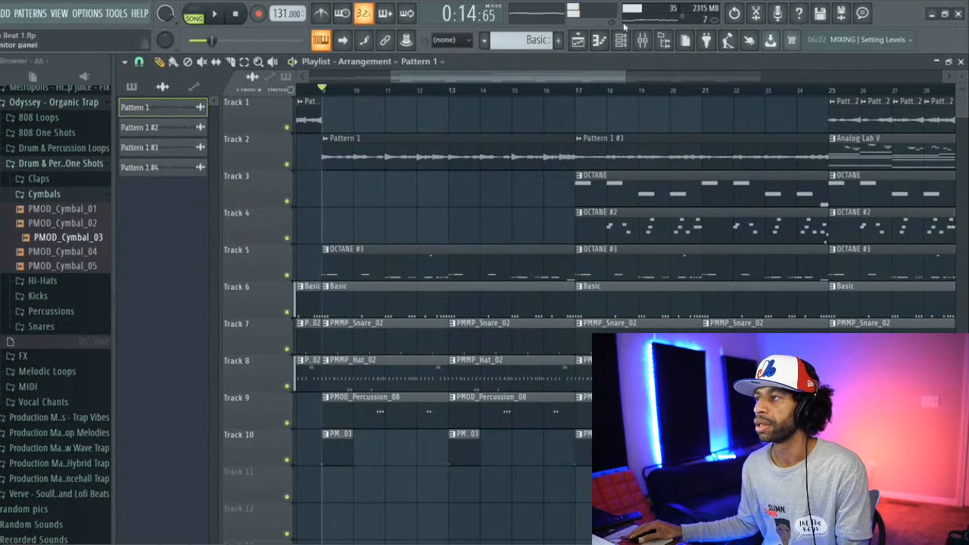
Step: Play the song and route the Pattern 1 audio clip's channel to mixer Insert 15
{"action": "left_click", "coordinate": [649, 46]}
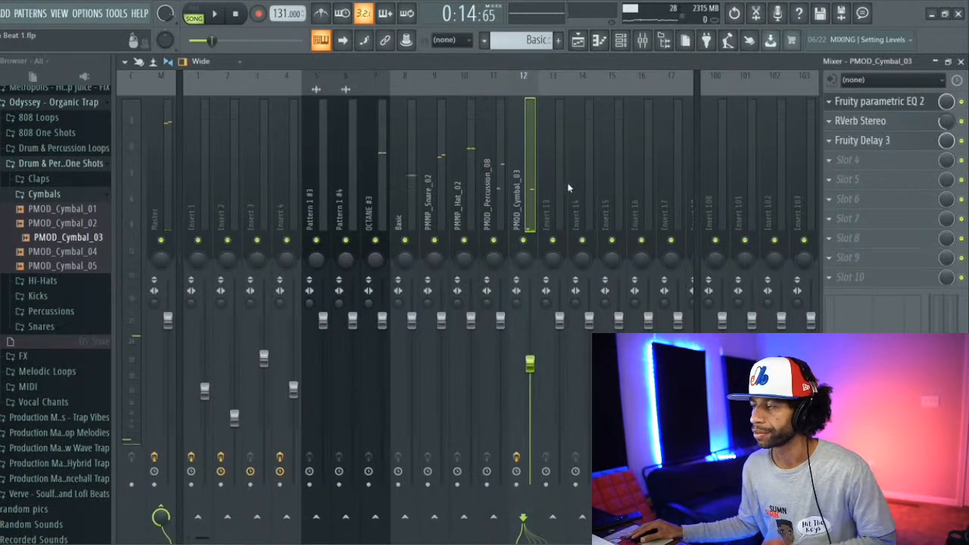
{"action": "key", "text": "space"}
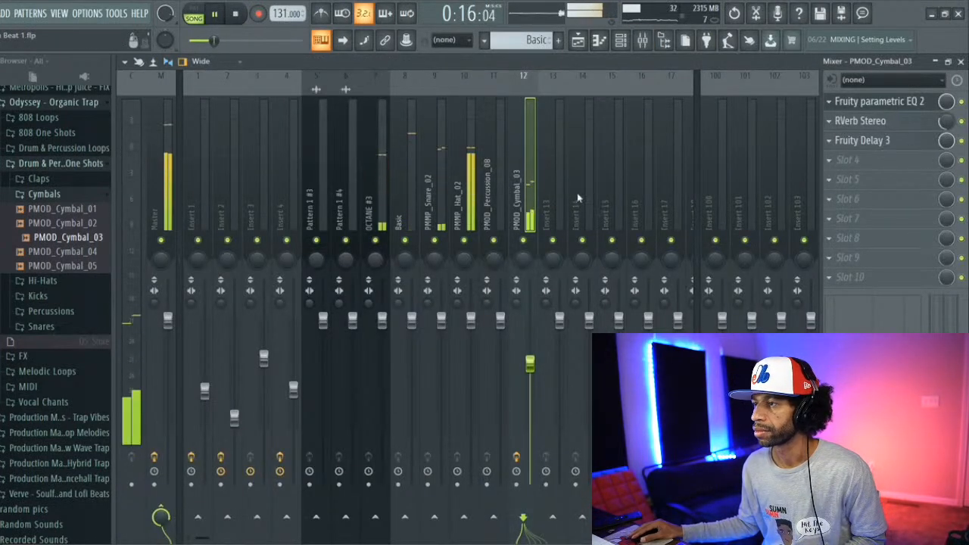
{"action": "left_click", "coordinate": [620, 40]}
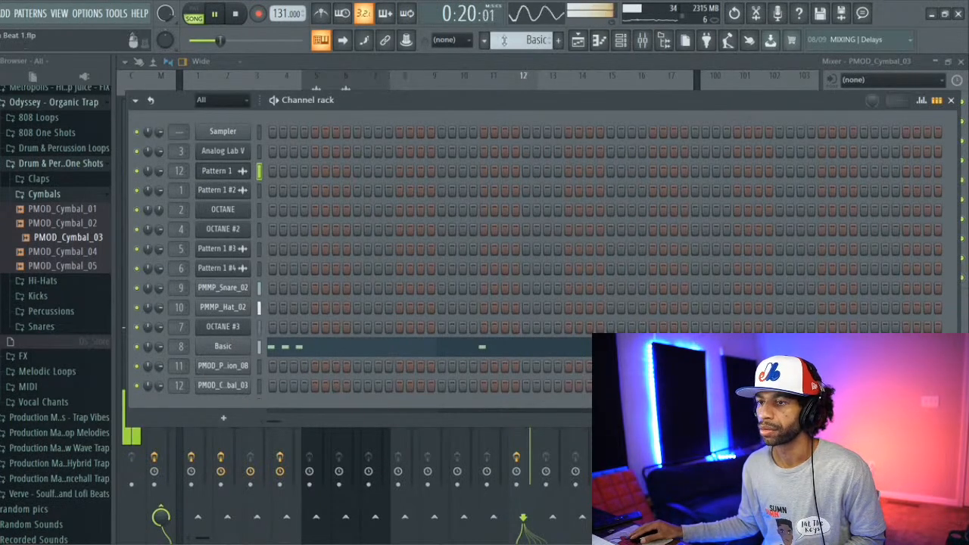
{"action": "left_click", "coordinate": [579, 46]}
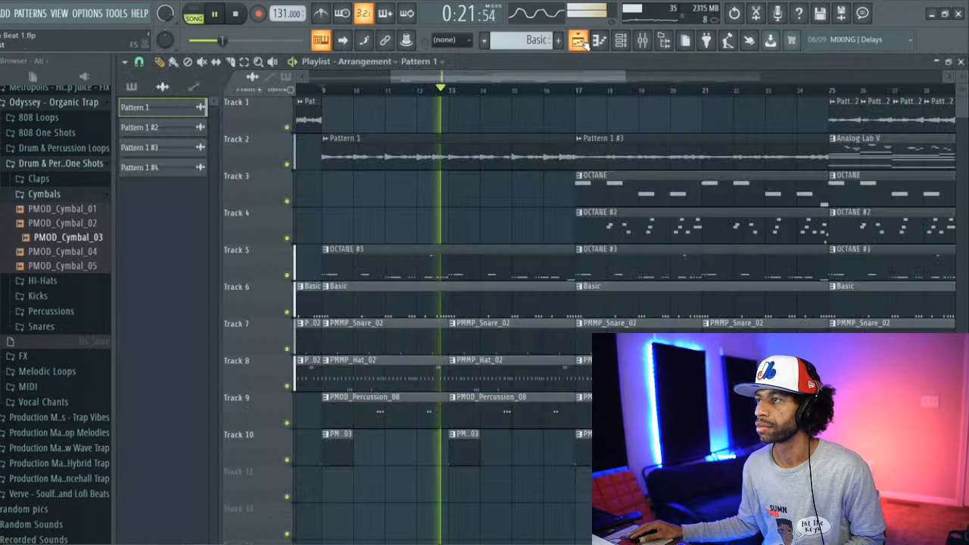
{"action": "double_click", "coordinate": [542, 140]}
{"action": "left_click_drag", "start_coordinate": [526, 182], "coordinate": [526, 168]}
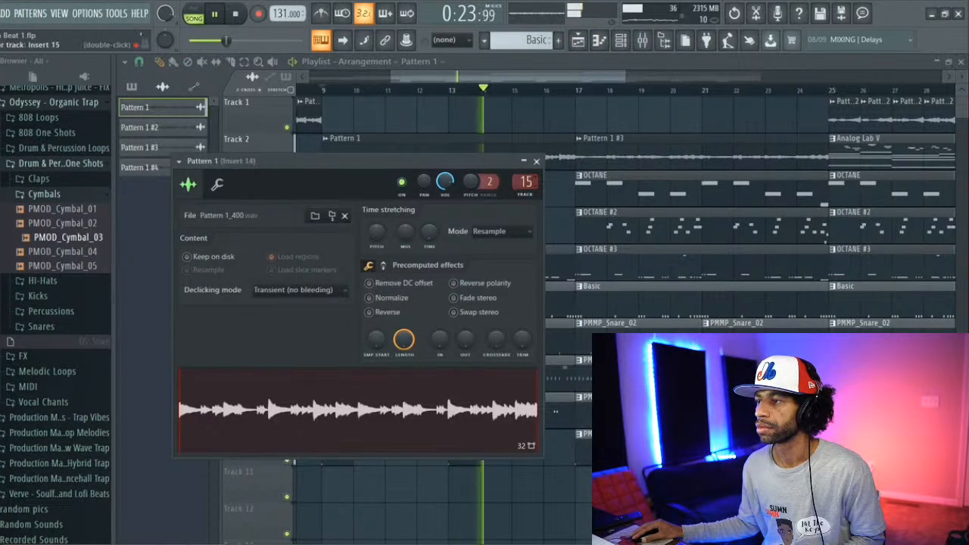
Step: Load the HalfTime plugin into the first effect slot of Insert 15 and stop playback
{"action": "left_click", "coordinate": [642, 39]}
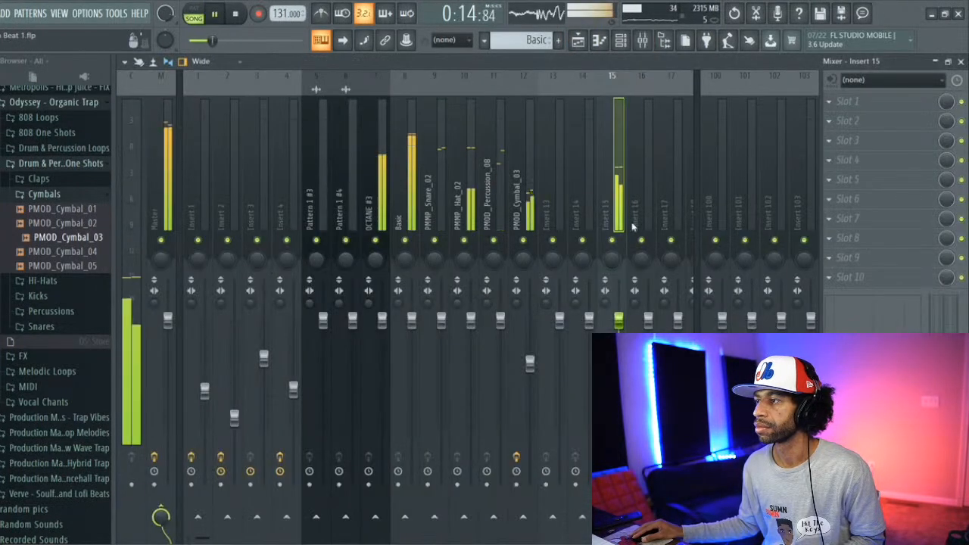
{"action": "left_click", "coordinate": [829, 99]}
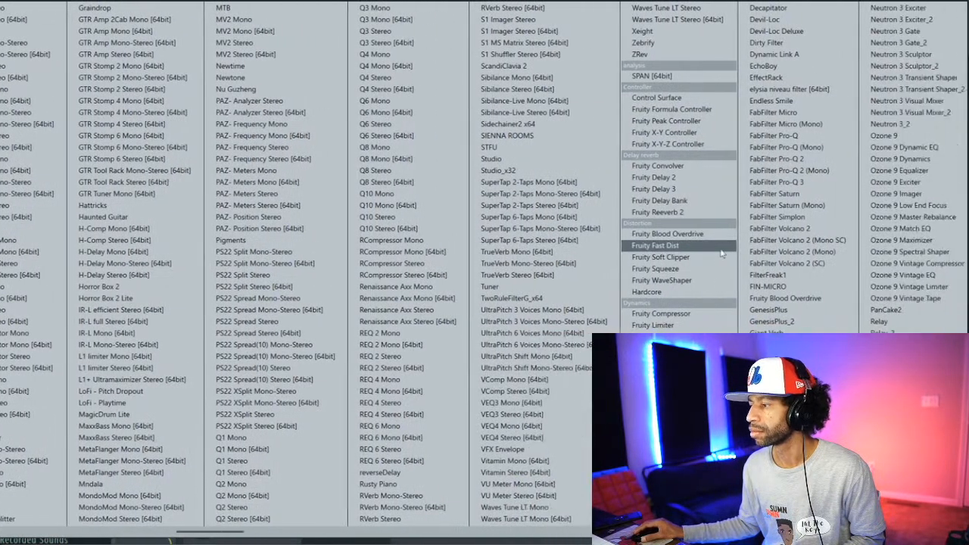
{"action": "scroll", "coordinate": [721, 254], "scroll_direction": "down", "scroll_amount": 6}
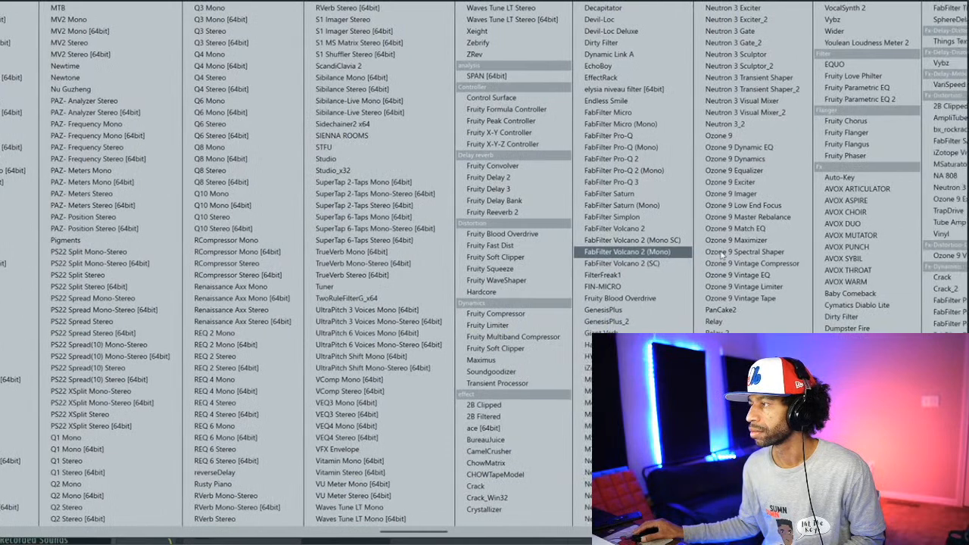
{"action": "scroll", "coordinate": [722, 255], "scroll_direction": "down", "scroll_amount": 2}
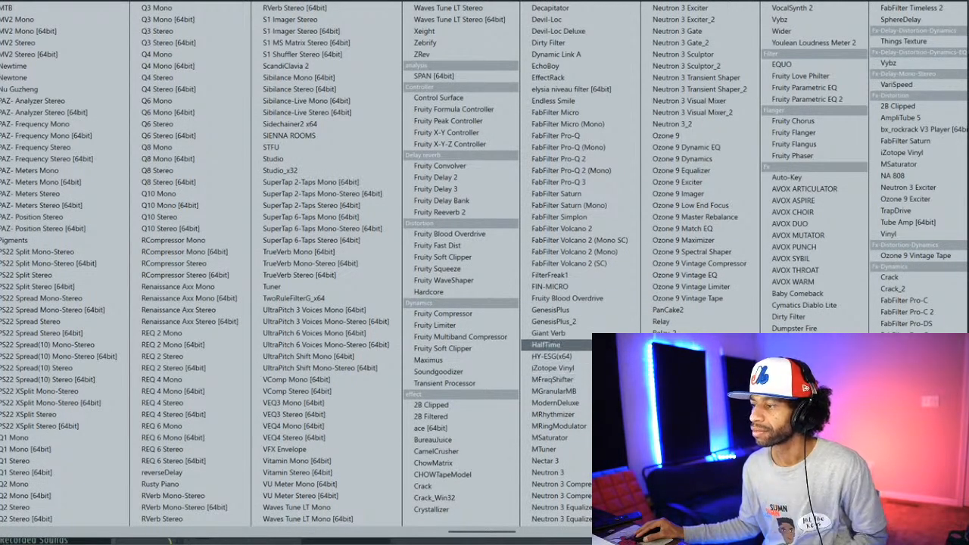
{"action": "left_click", "coordinate": [547, 345]}
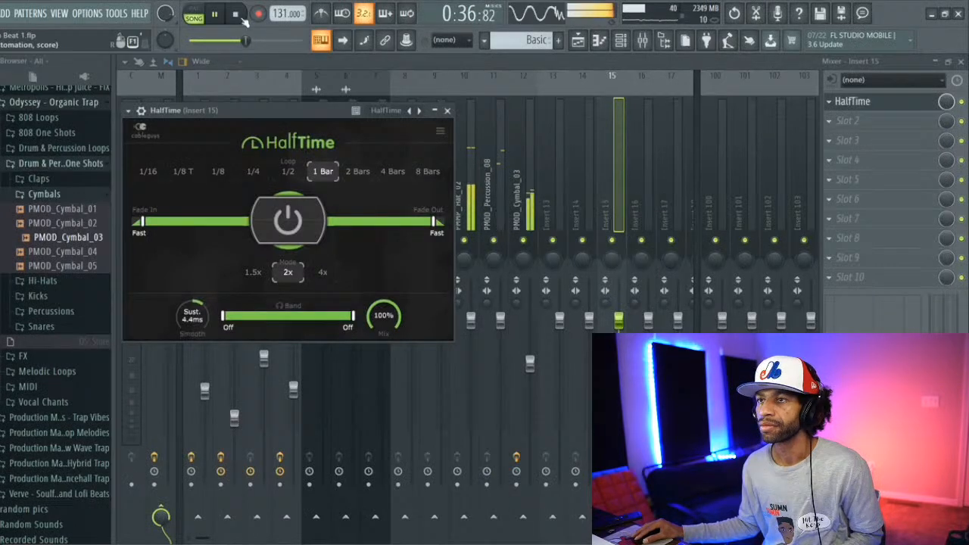
{"action": "left_click", "coordinate": [241, 16]}
Step: Loop playback over bars 9 to 16 and set the HalfTime loop length on Insert 15 to 1/8
{"action": "left_click", "coordinate": [577, 43]}
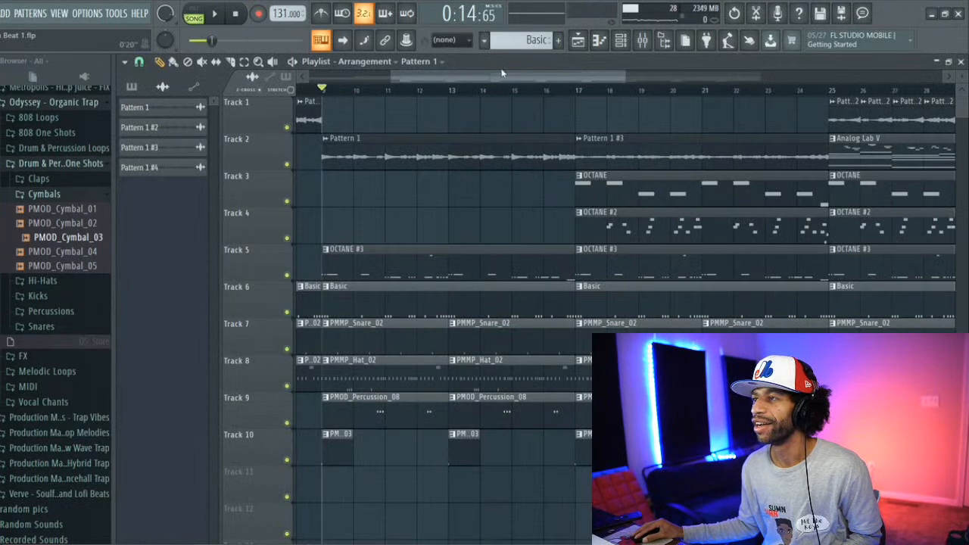
{"action": "key", "text": "space"}
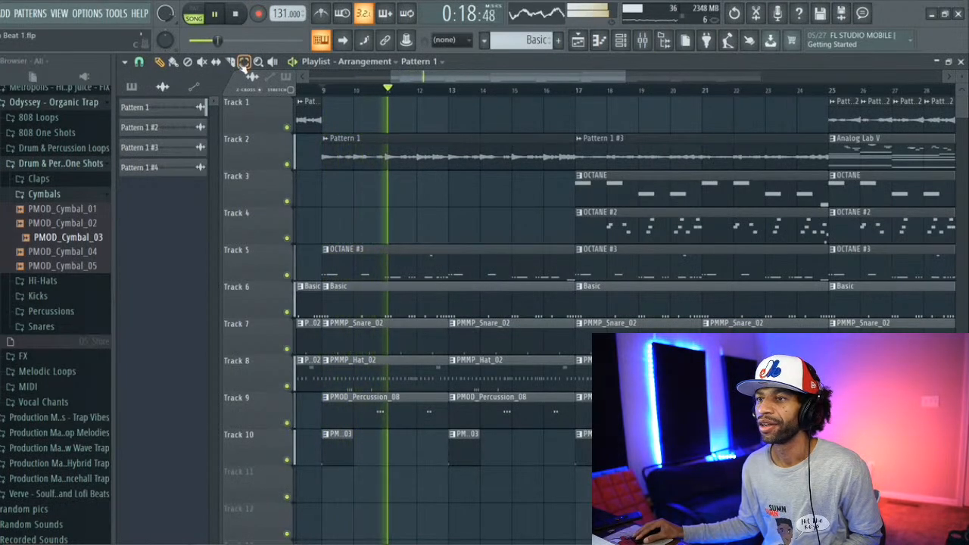
{"action": "left_click_drag", "start_coordinate": [324, 89], "coordinate": [602, 117]}
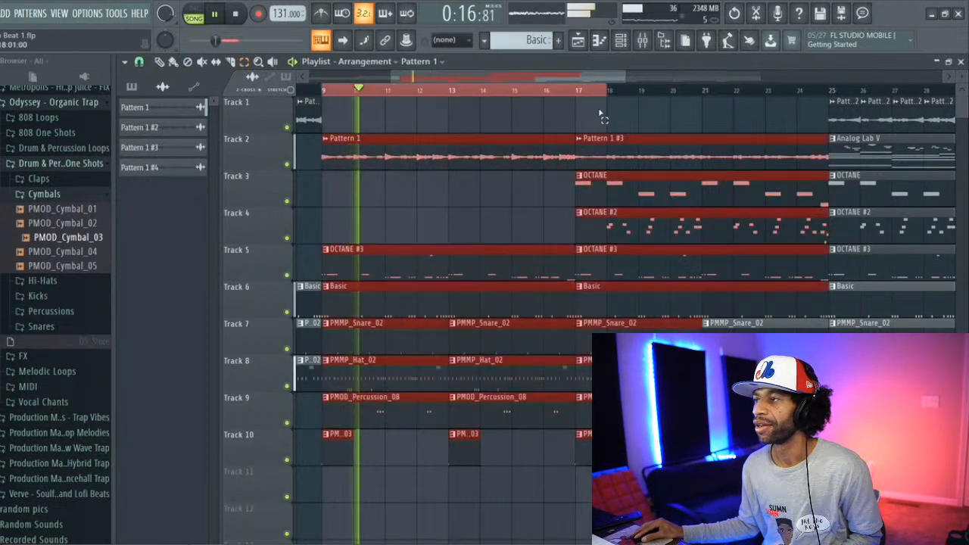
{"action": "key", "text": "F9"}
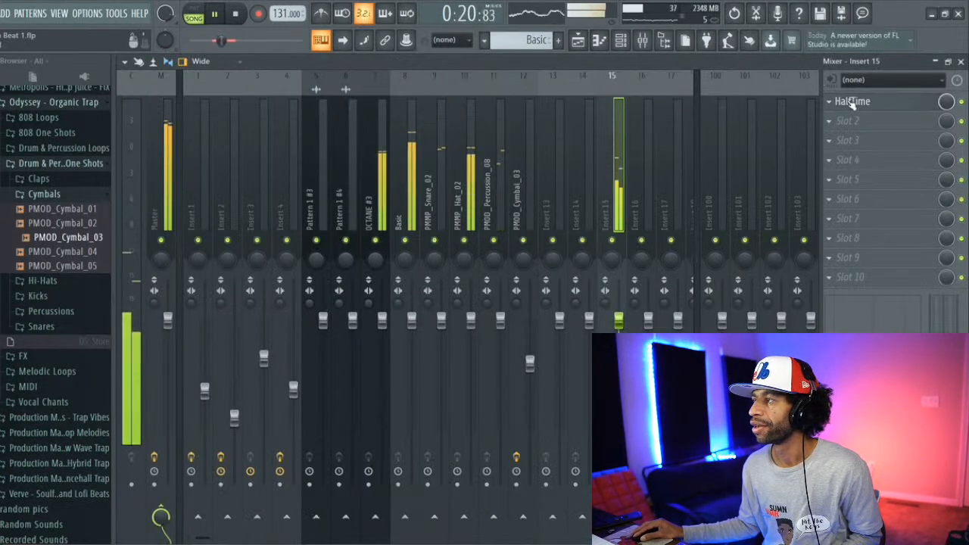
{"action": "left_click", "coordinate": [850, 101]}
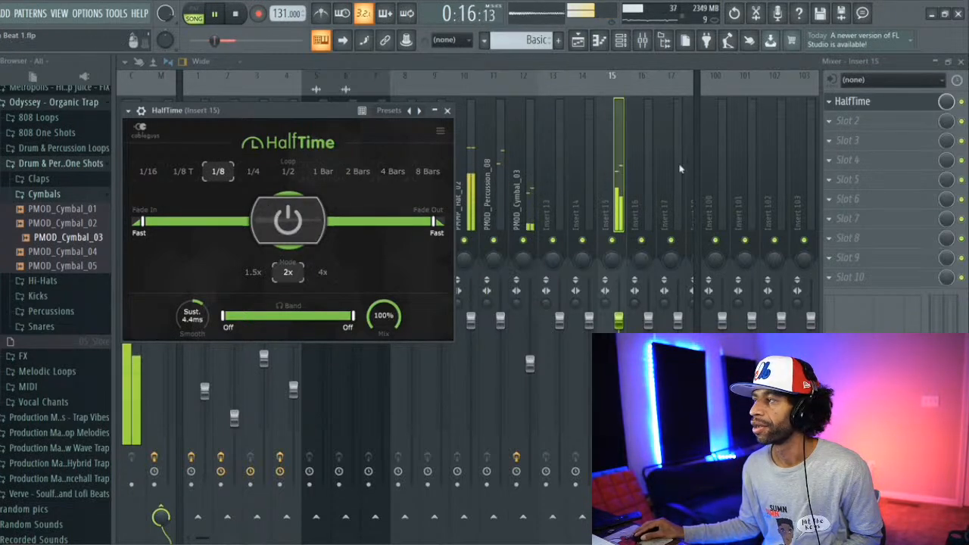
Step: Add Fruity parametric EQ 2 to the second effect slot of Insert 15
{"action": "left_click", "coordinate": [831, 124]}
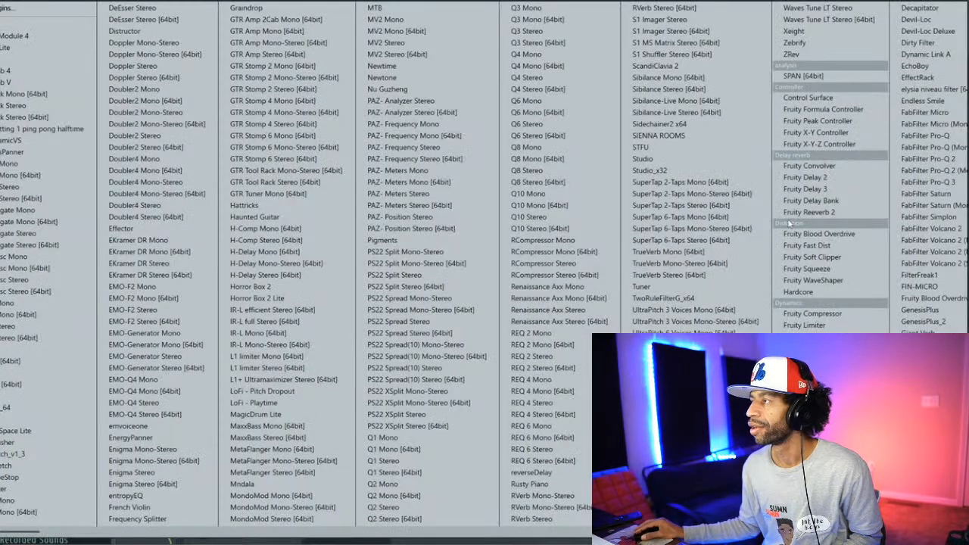
{"action": "scroll", "coordinate": [831, 227], "scroll_direction": "down", "scroll_amount": 3}
{"action": "scroll", "coordinate": [830, 258], "scroll_direction": "down", "scroll_amount": 2}
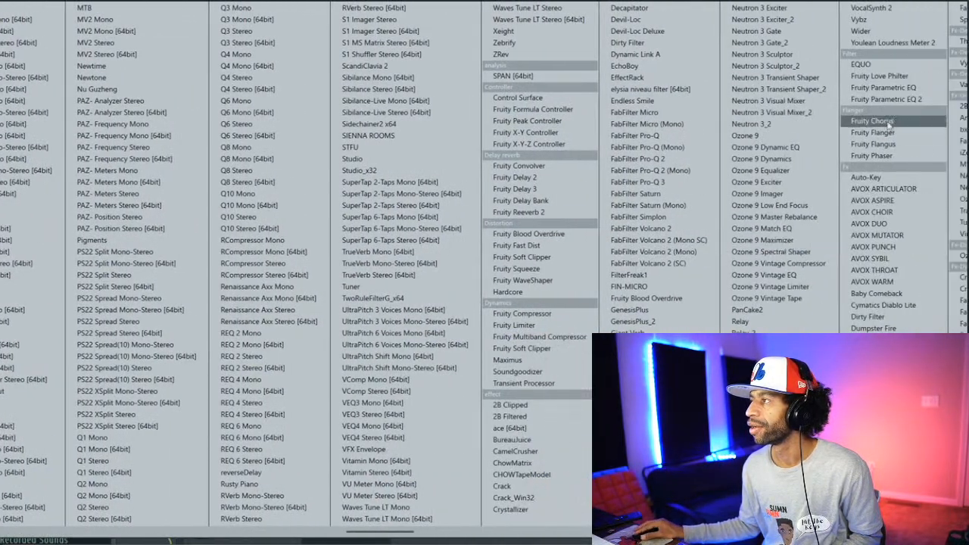
{"action": "left_click", "coordinate": [870, 103]}
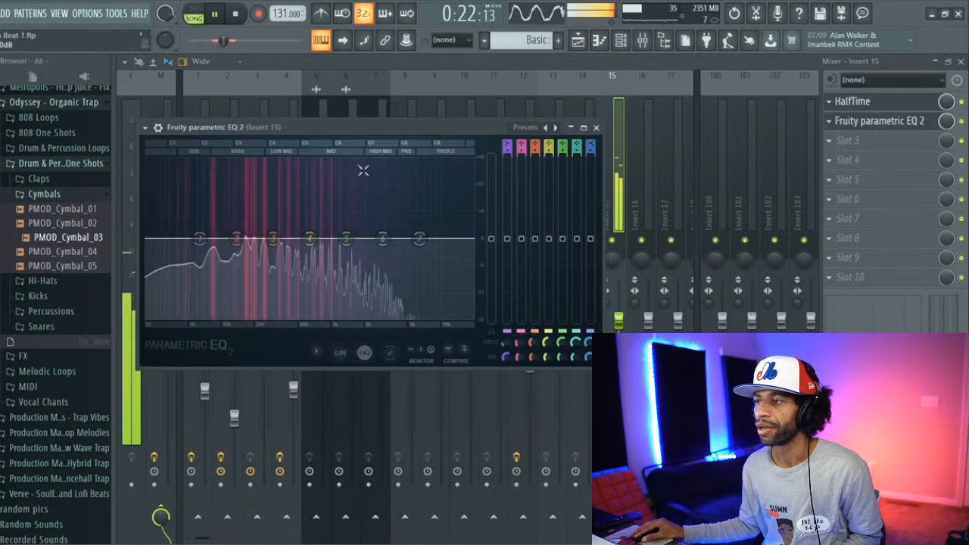
Step: Load the EQ's 20Hz + 18kHz cut mastering preset and shift its low cut up to the top of the sub range
{"action": "left_click", "coordinate": [520, 129]}
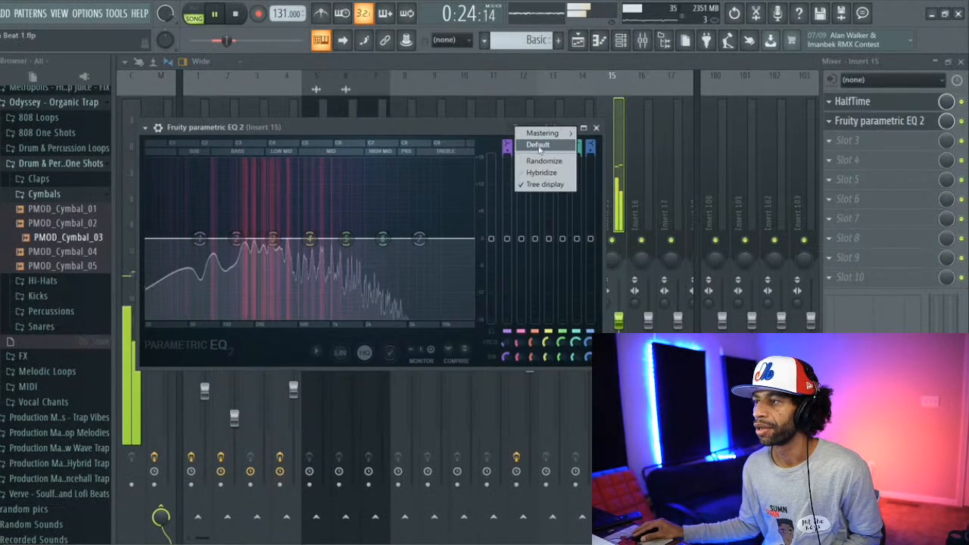
{"action": "mouse_move", "coordinate": [542, 134]}
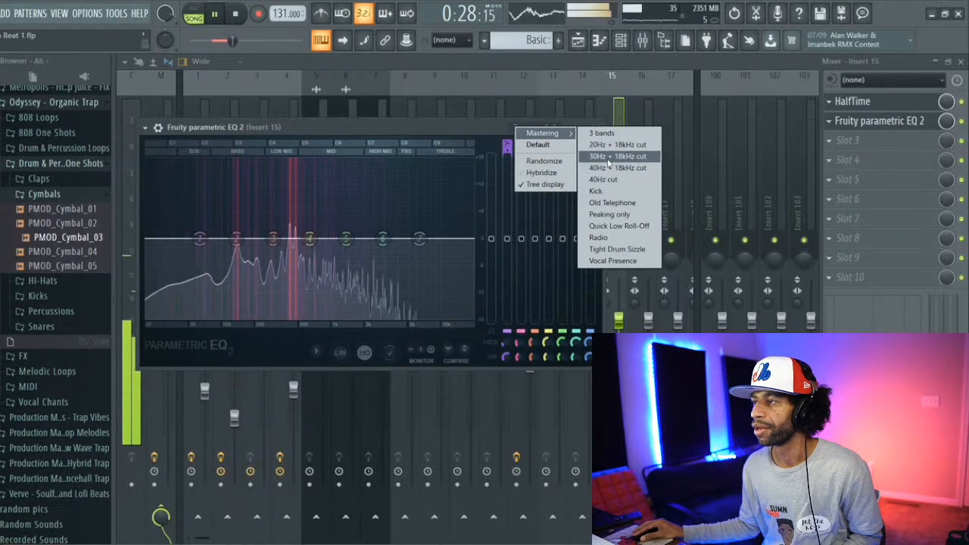
{"action": "left_click", "coordinate": [609, 145]}
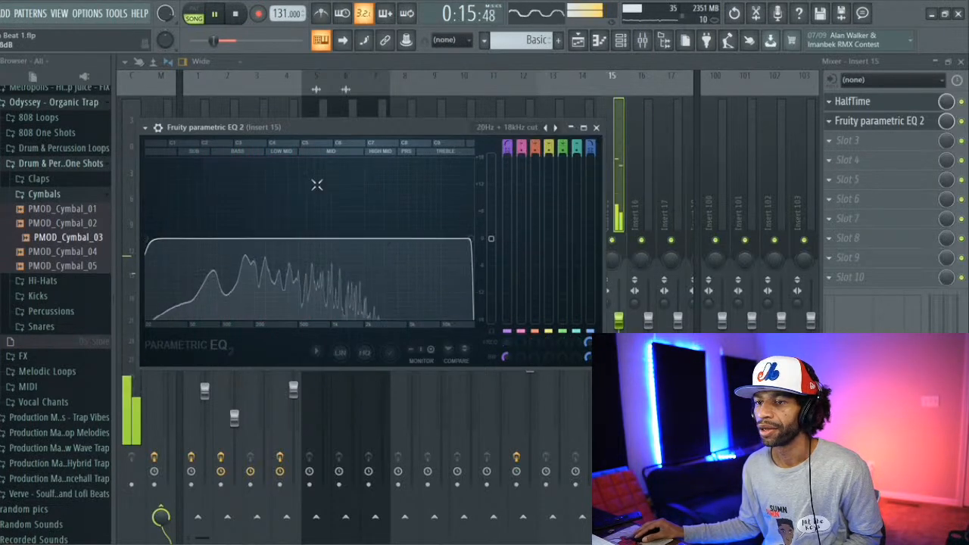
{"action": "left_click_drag", "start_coordinate": [150, 244], "coordinate": [165, 240]}
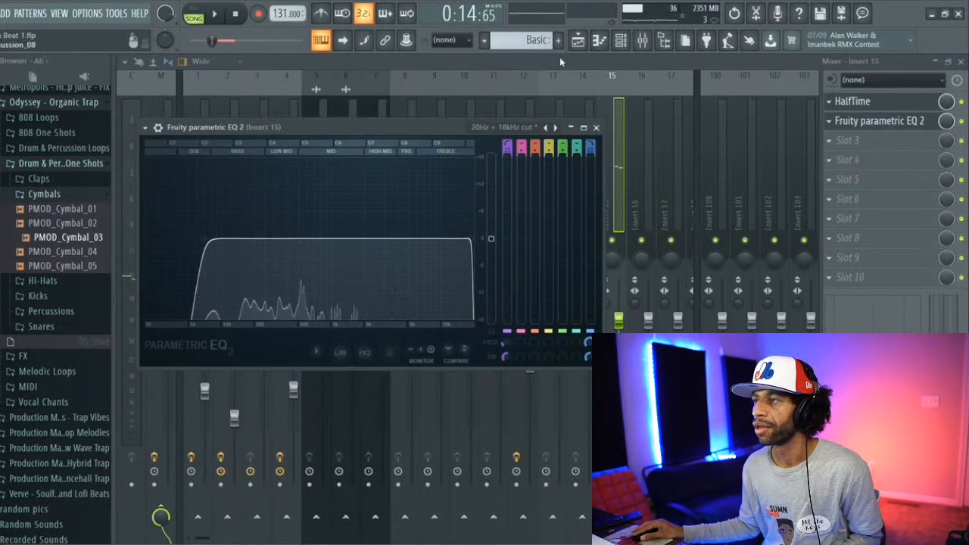
Step: Clear the playlist's time selection and move the Pattern 1 audio clip from bar 9 on track 2 to bar 17 on track 1
{"action": "left_click", "coordinate": [579, 41]}
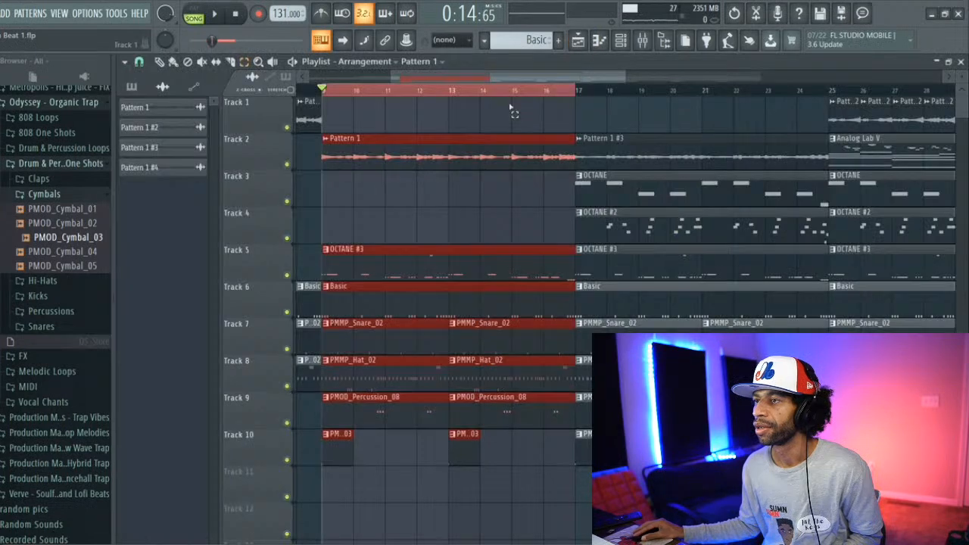
{"action": "left_click", "coordinate": [460, 94], "text": "ctrl"}
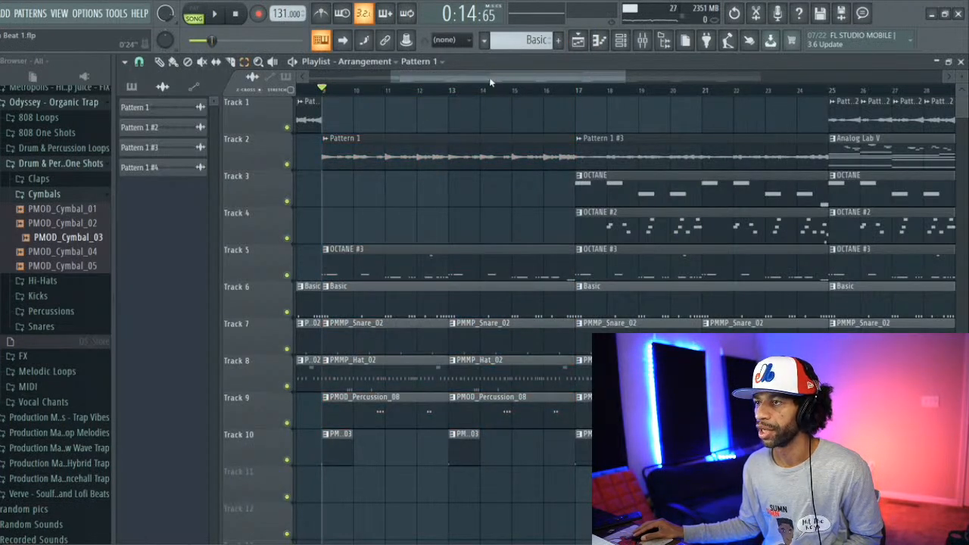
{"action": "left_click_drag", "start_coordinate": [490, 81], "coordinate": [362, 93]}
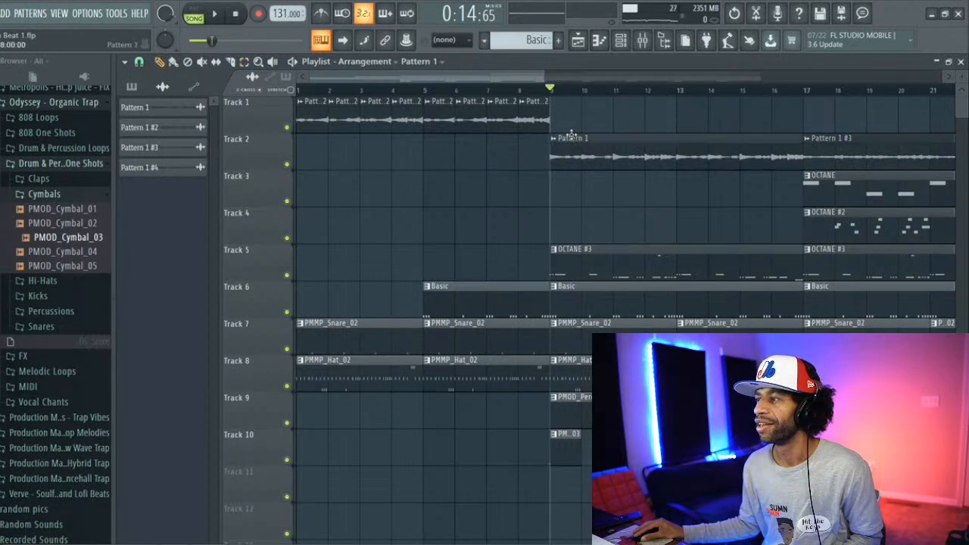
{"action": "left_click_drag", "start_coordinate": [572, 135], "coordinate": [733, 106]}
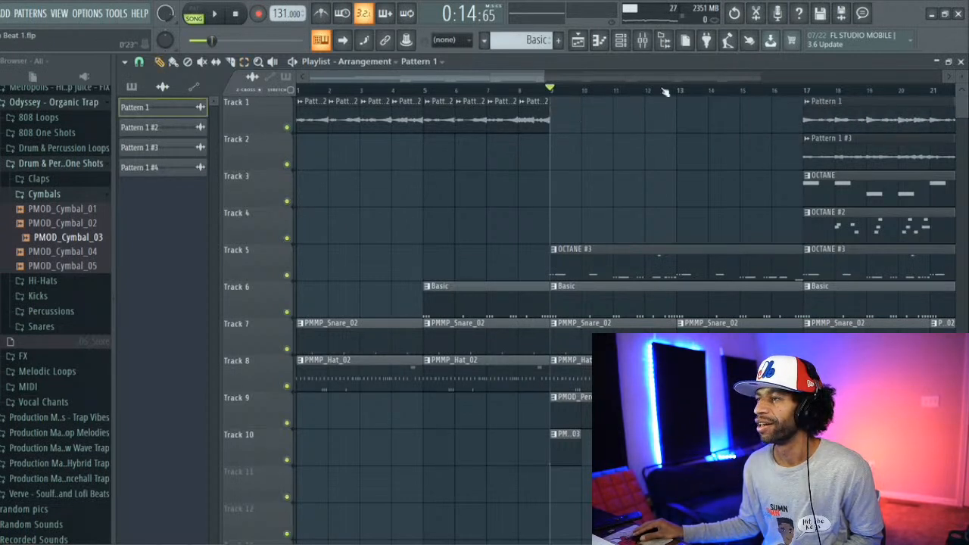
Step: Place a copy of the Analog Lab V pattern at bar 9 on track 2 and play the section
{"action": "left_click_drag", "start_coordinate": [527, 79], "coordinate": [614, 83]}
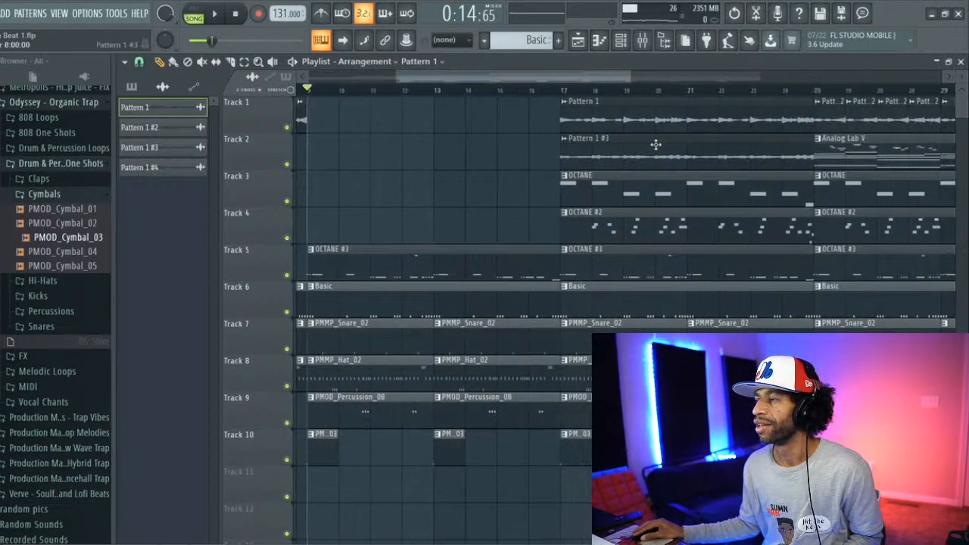
{"action": "left_click", "coordinate": [837, 157]}
{"action": "left_click", "coordinate": [311, 118]}
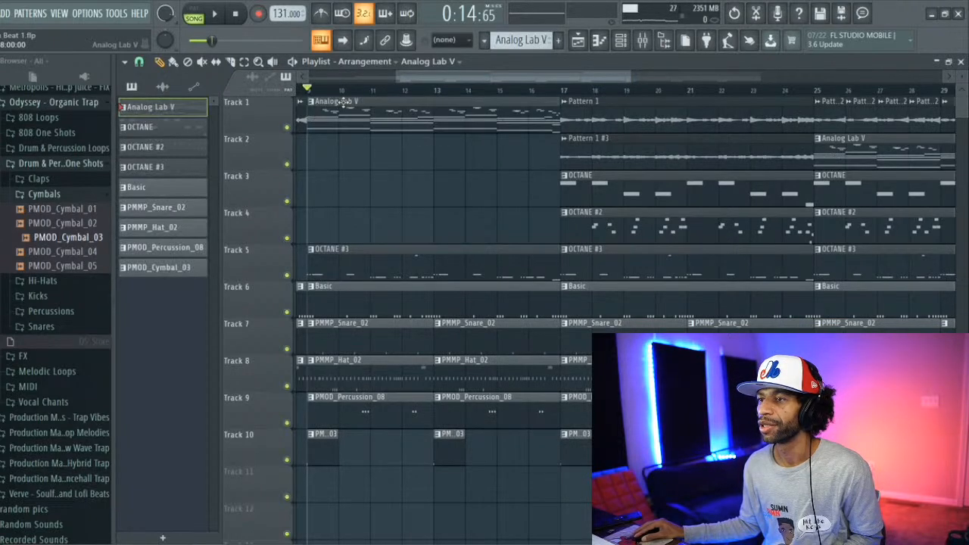
{"action": "key", "text": "space"}
{"action": "left_click_drag", "start_coordinate": [439, 96], "coordinate": [431, 148]}
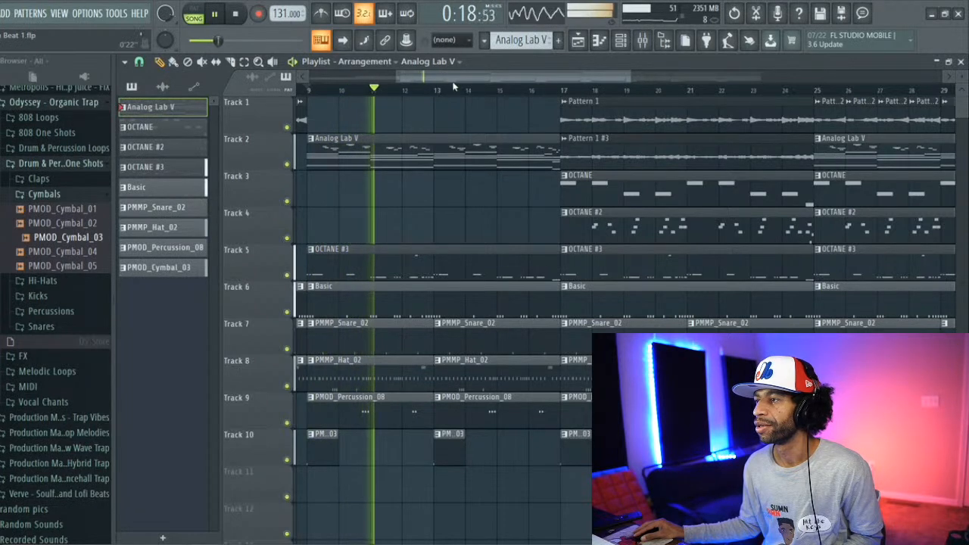
Step: Play the song from the beginning and delete the track 1 audio clip in bar 8
{"action": "left_click_drag", "start_coordinate": [454, 77], "coordinate": [332, 80]}
{"action": "left_click", "coordinate": [328, 90]}
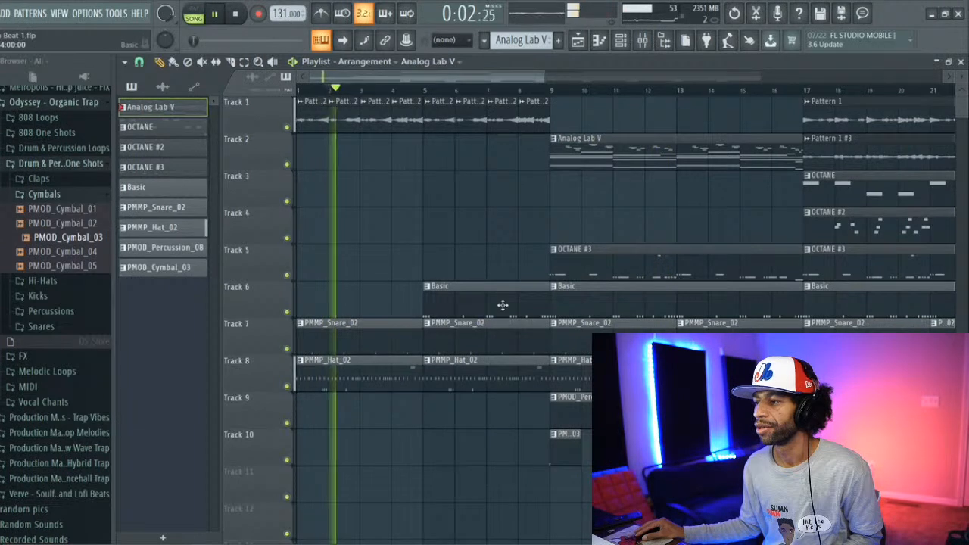
{"action": "right_click", "coordinate": [533, 124]}
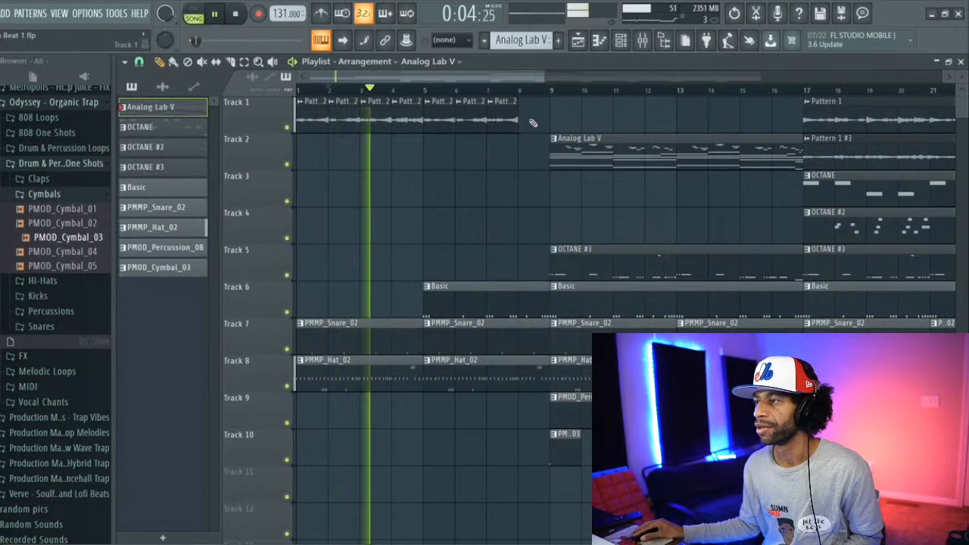
{"action": "left_click_drag", "start_coordinate": [510, 79], "coordinate": [524, 79]}
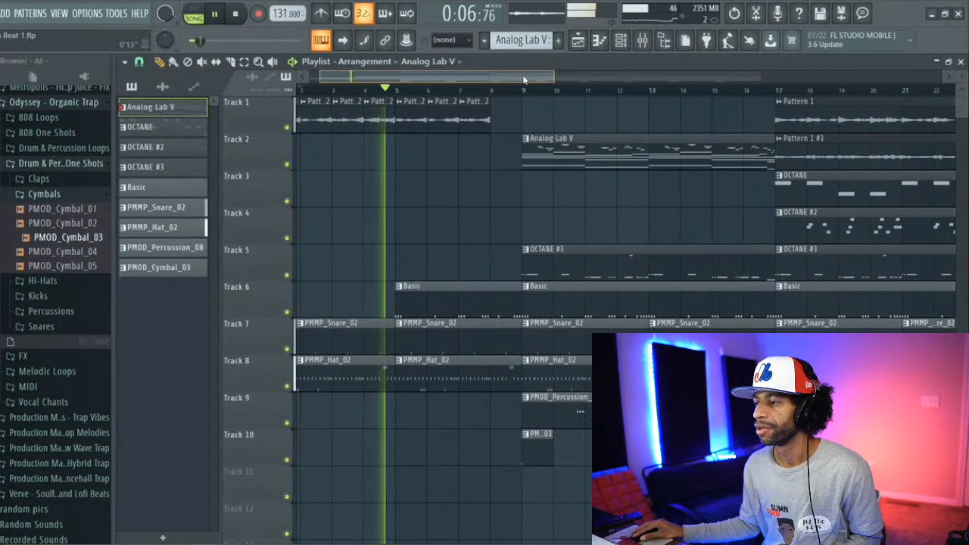
Step: Delete the PMMP_Hat_02 clip at bar 9 and the OCTANE and OCTANE #2 clips at bar 17
{"action": "right_click", "coordinate": [537, 379]}
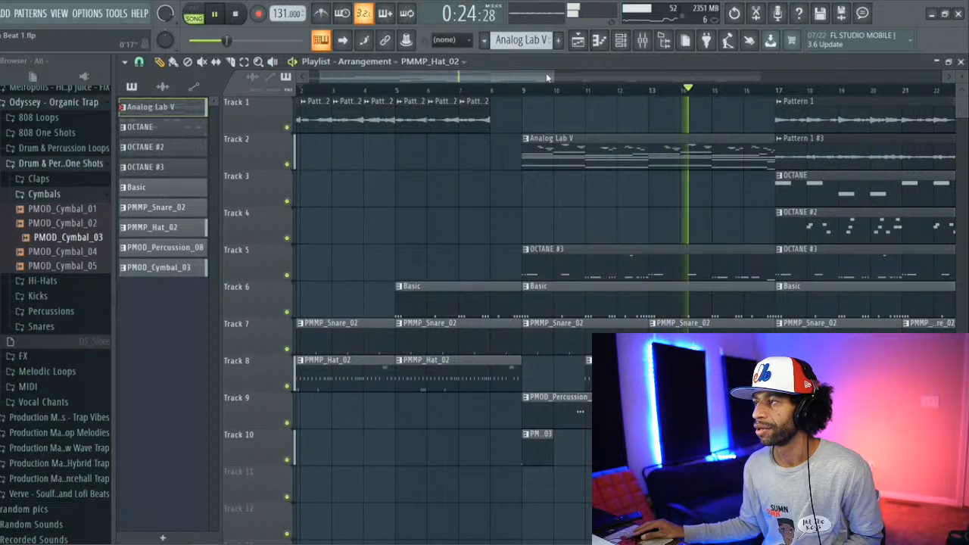
{"action": "left_click_drag", "start_coordinate": [547, 77], "coordinate": [614, 99]}
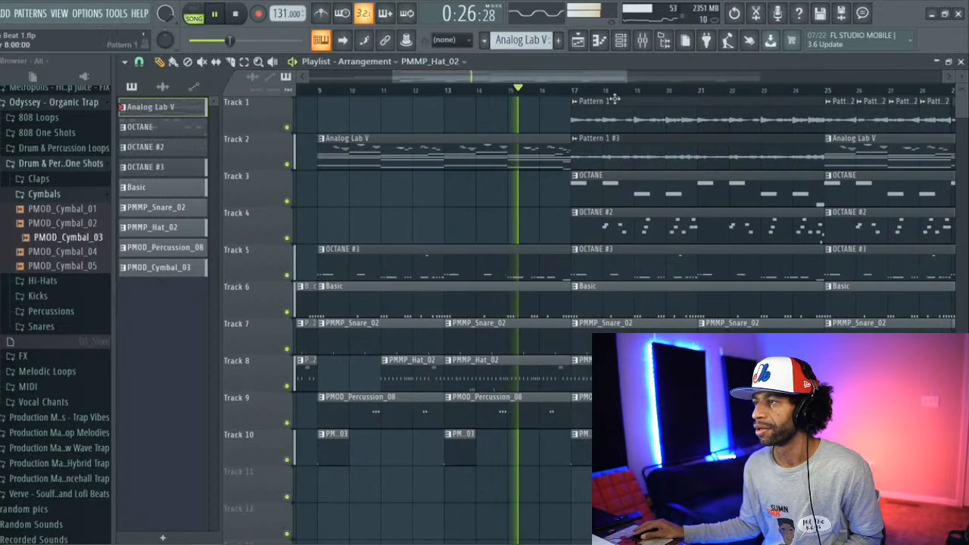
{"action": "right_click", "coordinate": [617, 194]}
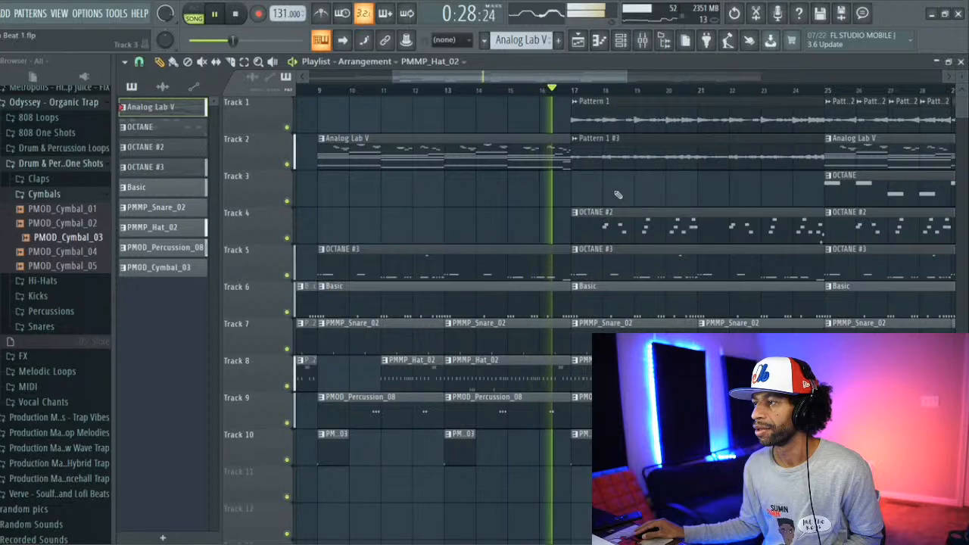
{"action": "right_click", "coordinate": [632, 226]}
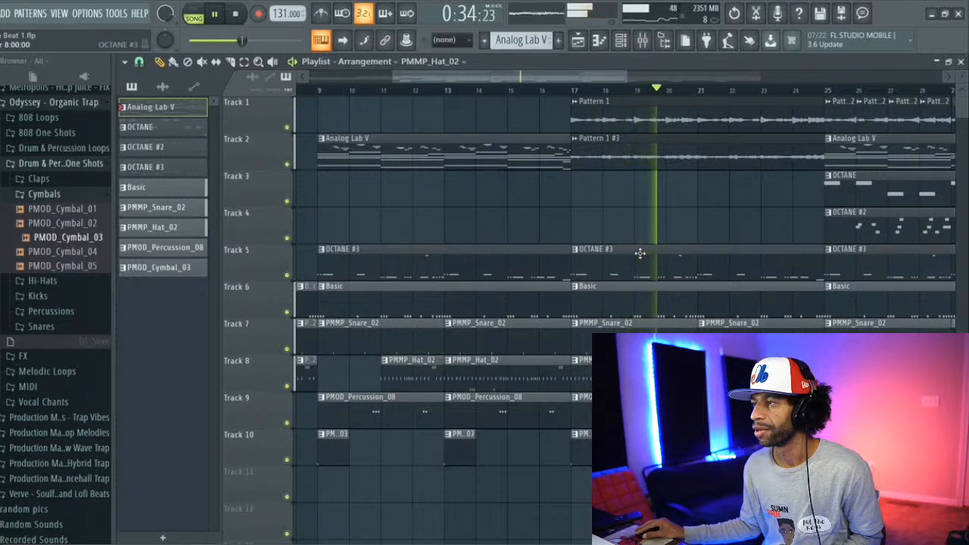
Step: Replace the Pattern 1 #3 clip at bar 17 on track 2 with the Pattern 1 clip from track 1 and stop playback
{"action": "right_click", "coordinate": [605, 159]}
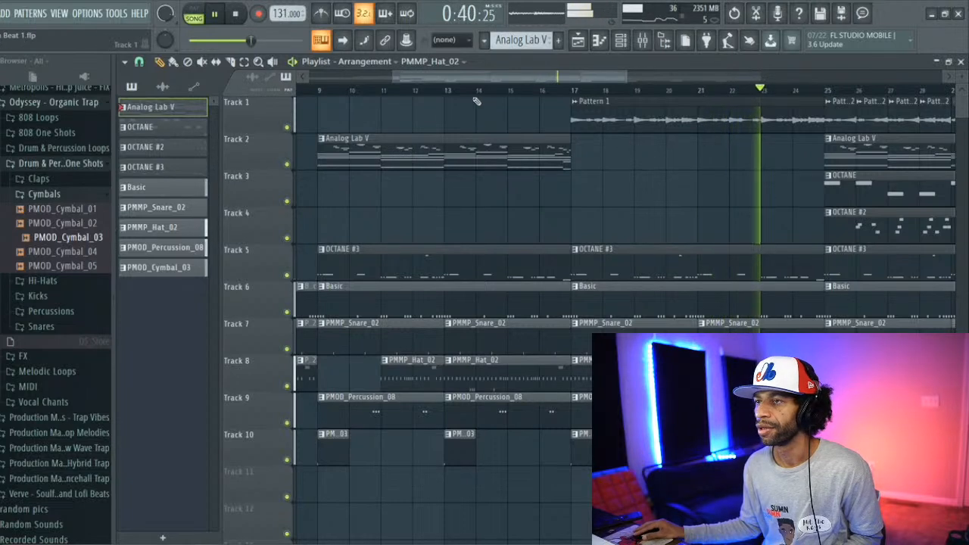
{"action": "left_click_drag", "start_coordinate": [601, 114], "coordinate": [604, 168]}
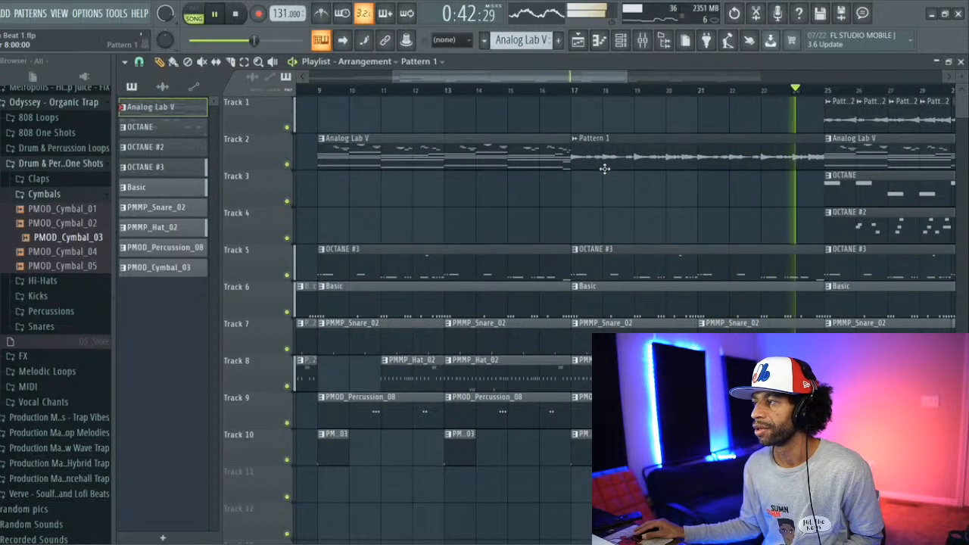
{"action": "key", "text": "space"}
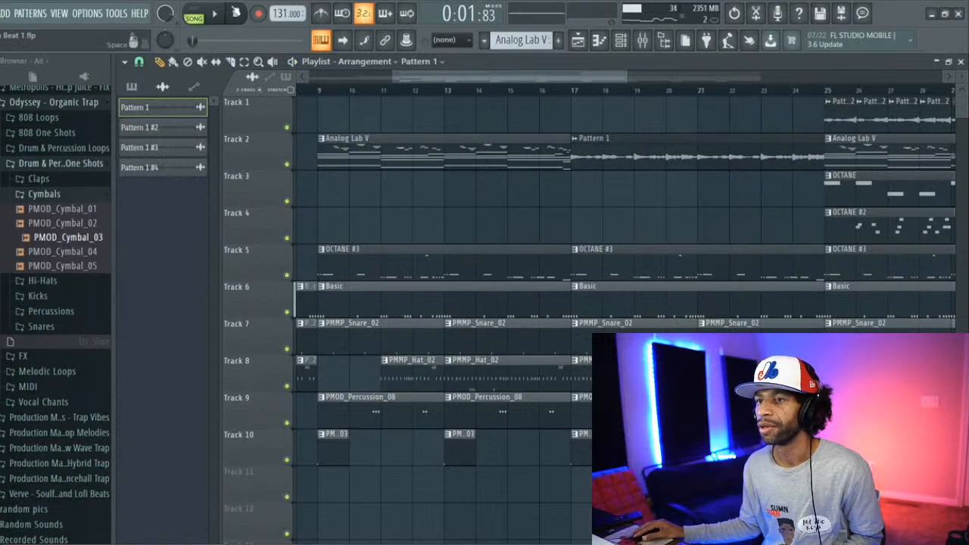
Step: Place a copy of the OCTANE #2 pattern at bar 9 on track 4 and play the section
{"action": "left_click", "coordinate": [874, 221]}
{"action": "left_click", "coordinate": [579, 220]}
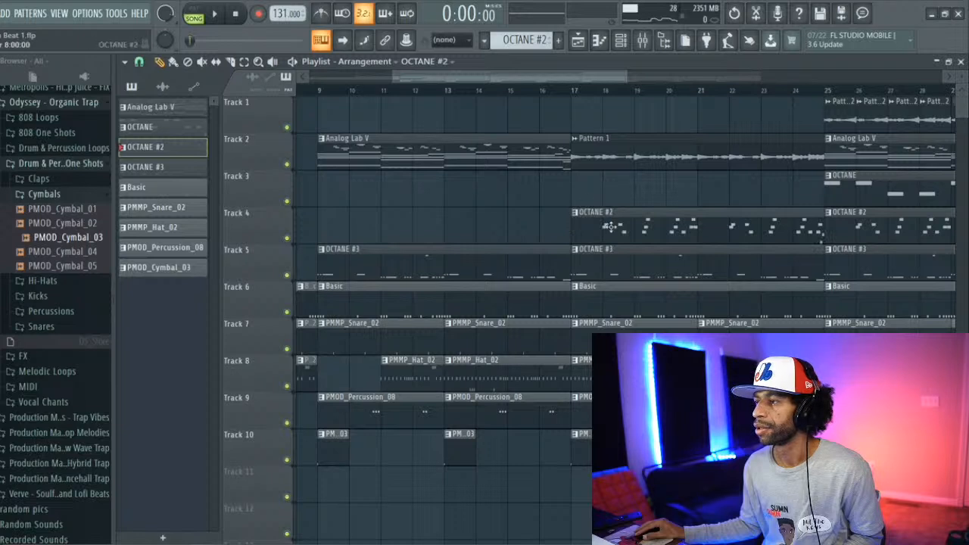
{"action": "left_click_drag", "start_coordinate": [610, 226], "coordinate": [357, 213]}
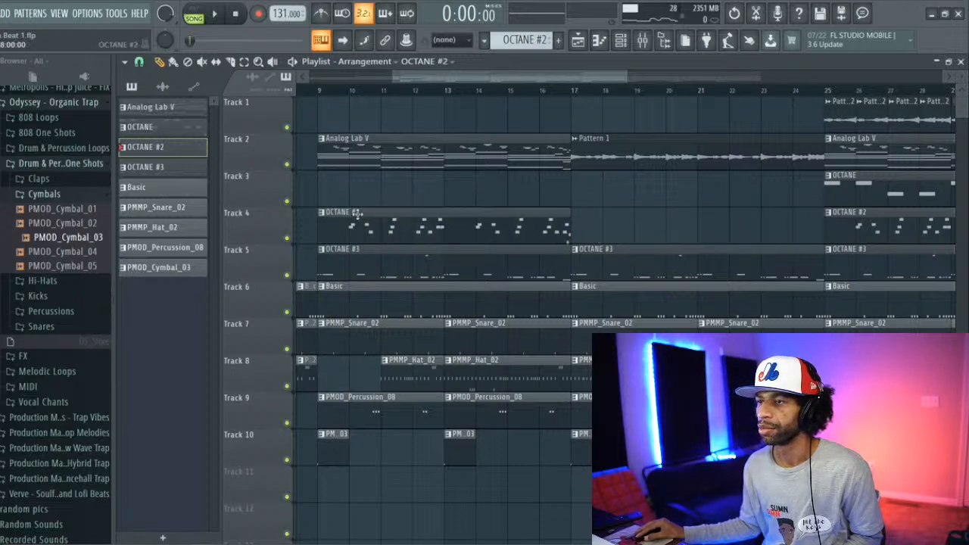
{"action": "left_click", "coordinate": [307, 92]}
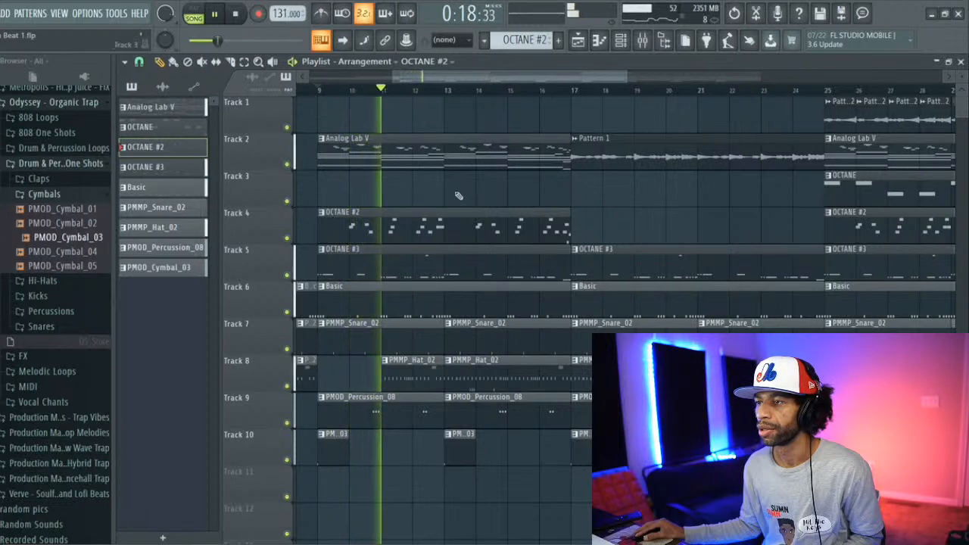
Step: Solo mixer Insert 4 to hear it alone, restore the full mix and lower that insert's volume
{"action": "left_click", "coordinate": [643, 42]}
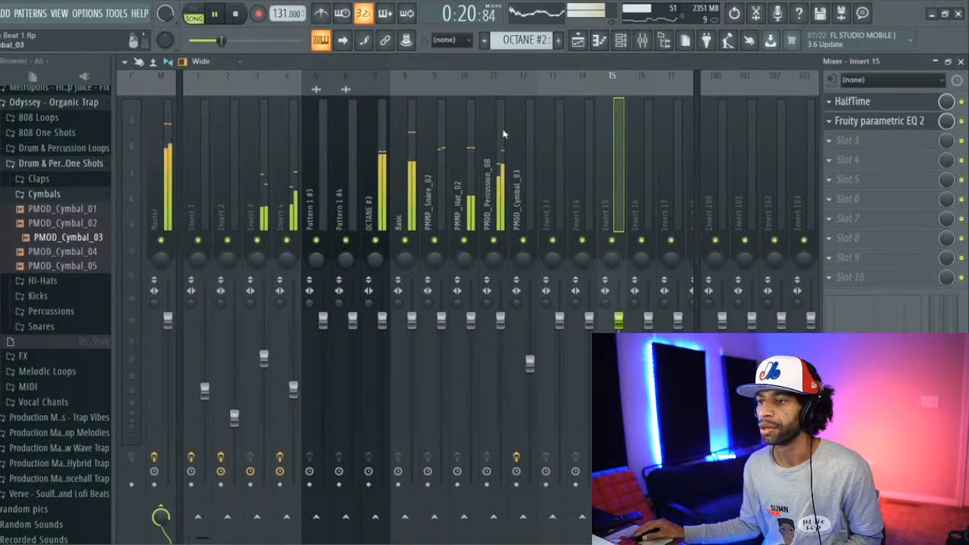
{"action": "right_click", "coordinate": [287, 241]}
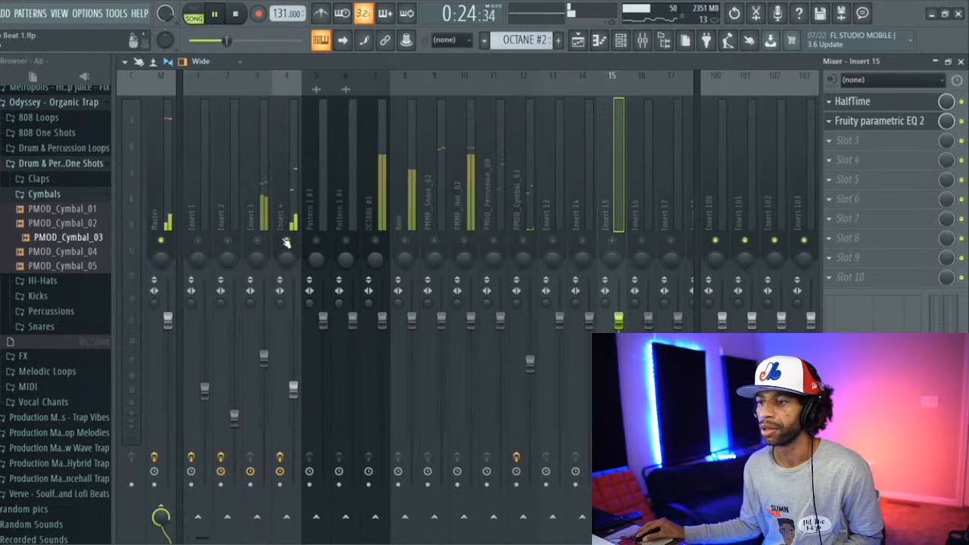
{"action": "right_click", "coordinate": [286, 241]}
{"action": "left_click_drag", "start_coordinate": [293, 389], "coordinate": [294, 409]}
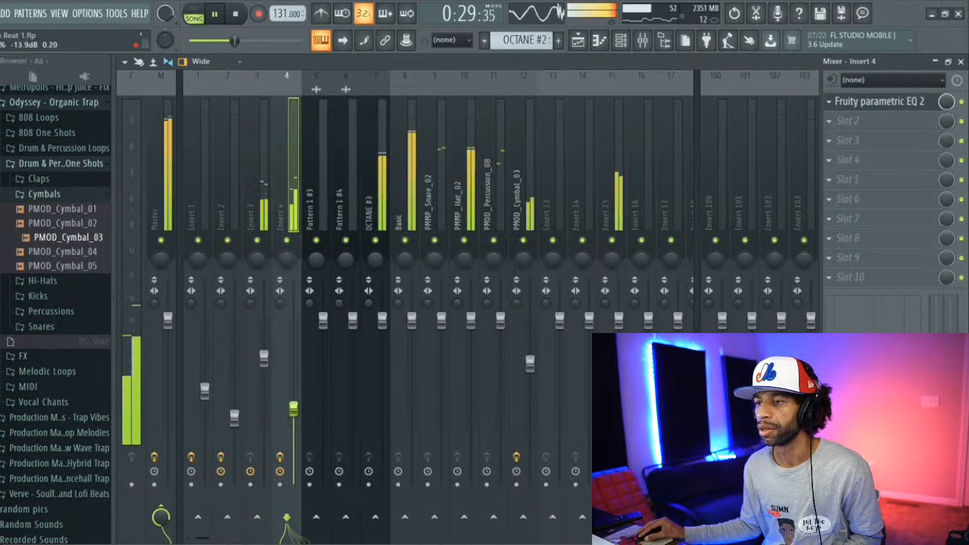
Step: Return to the playlist and delete the Analog Lab V, OCTANE and OCTANE #2 clips starting at bar 25
{"action": "left_click", "coordinate": [580, 42]}
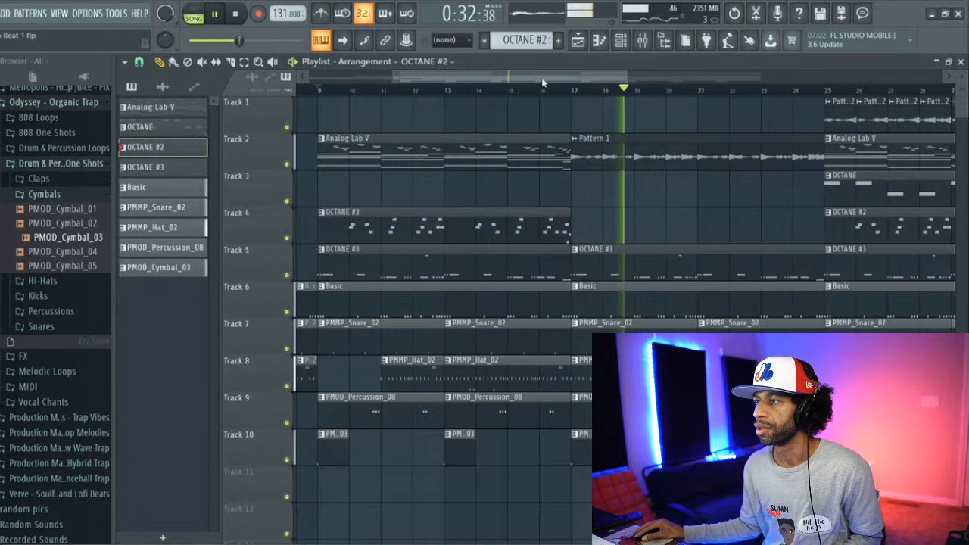
{"action": "left_click_drag", "start_coordinate": [552, 81], "coordinate": [617, 74]}
{"action": "right_click", "coordinate": [671, 155]}
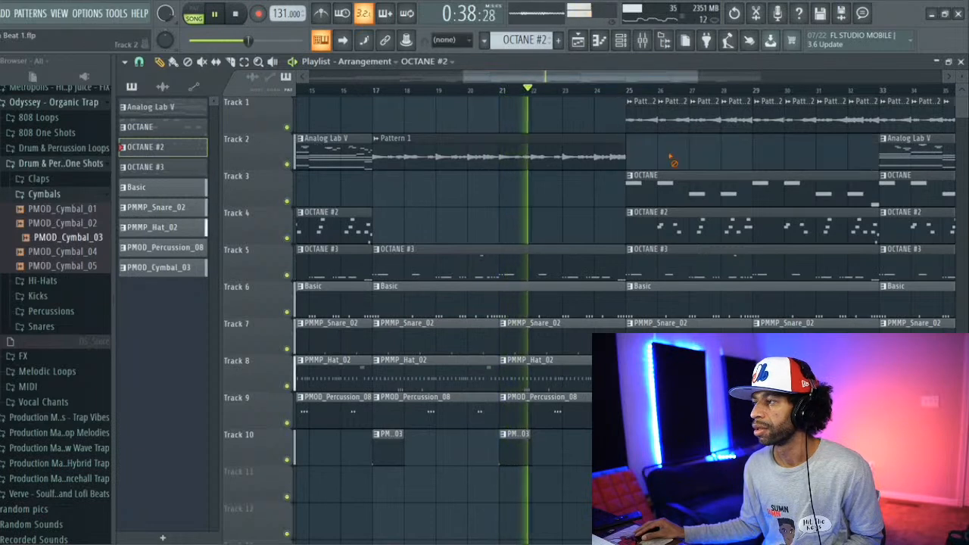
{"action": "right_click", "coordinate": [685, 198]}
{"action": "right_click", "coordinate": [689, 221]}
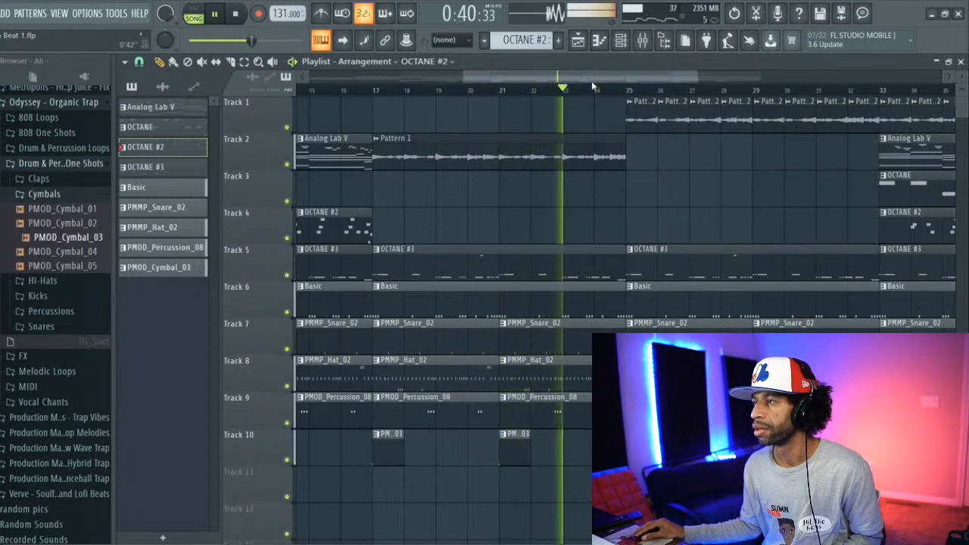
Step: Delete the eight short audio clips on track 1 from bar 33 to bar 40
{"action": "left_click_drag", "start_coordinate": [590, 78], "coordinate": [690, 88]}
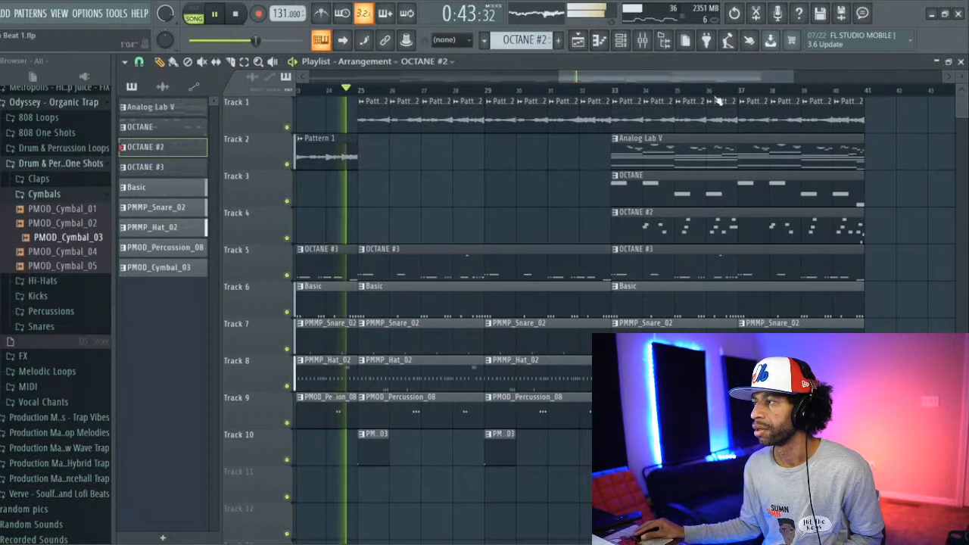
{"action": "right_click", "coordinate": [850, 126]}
{"action": "right_click", "coordinate": [818, 120]}
{"action": "right_click", "coordinate": [787, 120]}
{"action": "right_click", "coordinate": [755, 120]}
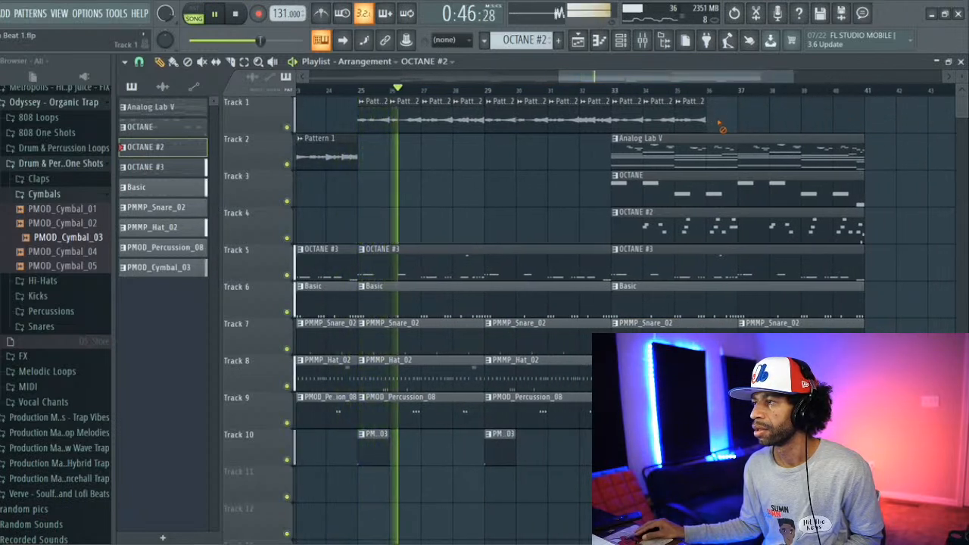
{"action": "right_click", "coordinate": [724, 119]}
{"action": "right_click", "coordinate": [692, 120]}
{"action": "right_click", "coordinate": [660, 120]}
{"action": "right_click", "coordinate": [629, 119]}
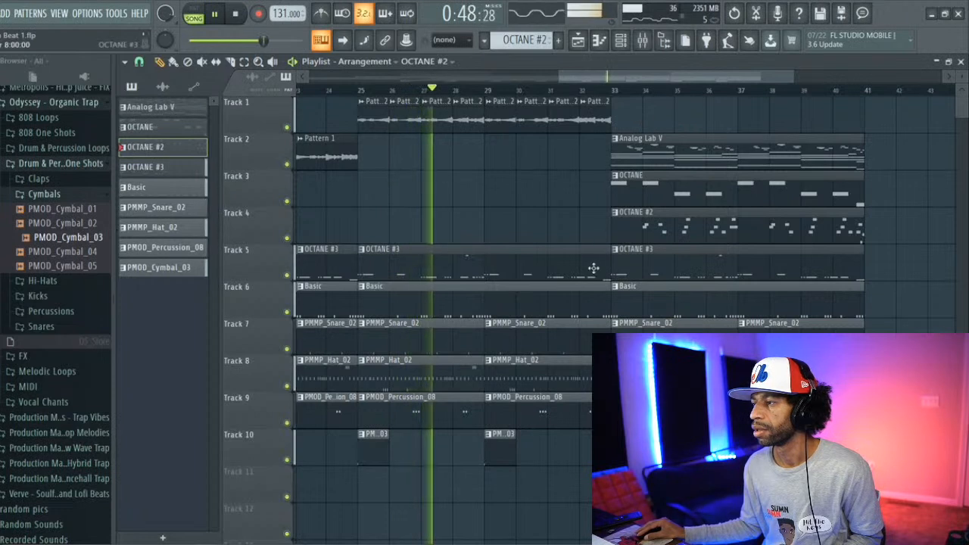
Step: Shorten the bar 25 OCTANE #3 and Basic clips to end at bar 29 and the bar 29 snare clip to end at bar 31
{"action": "left_click_drag", "start_coordinate": [607, 267], "coordinate": [487, 269]}
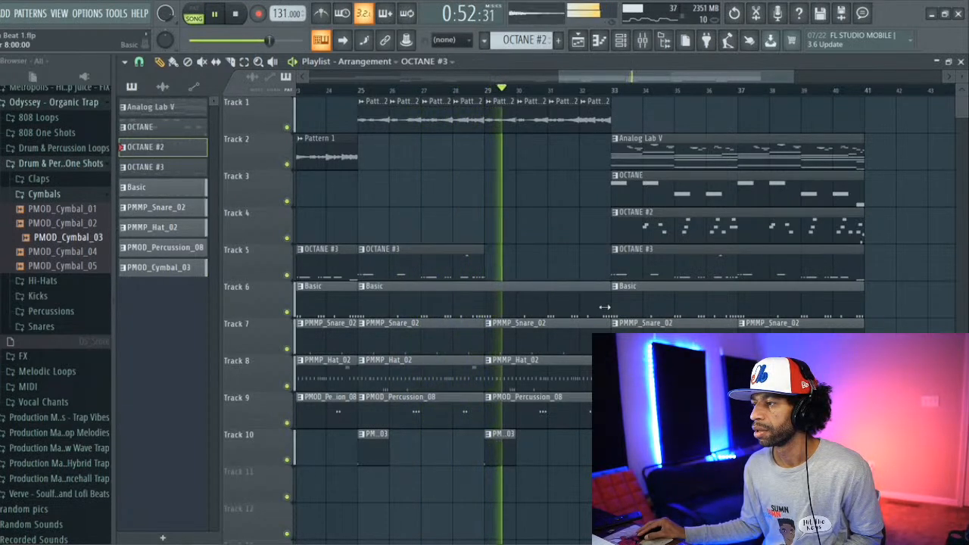
{"action": "left_click_drag", "start_coordinate": [609, 302], "coordinate": [485, 305]}
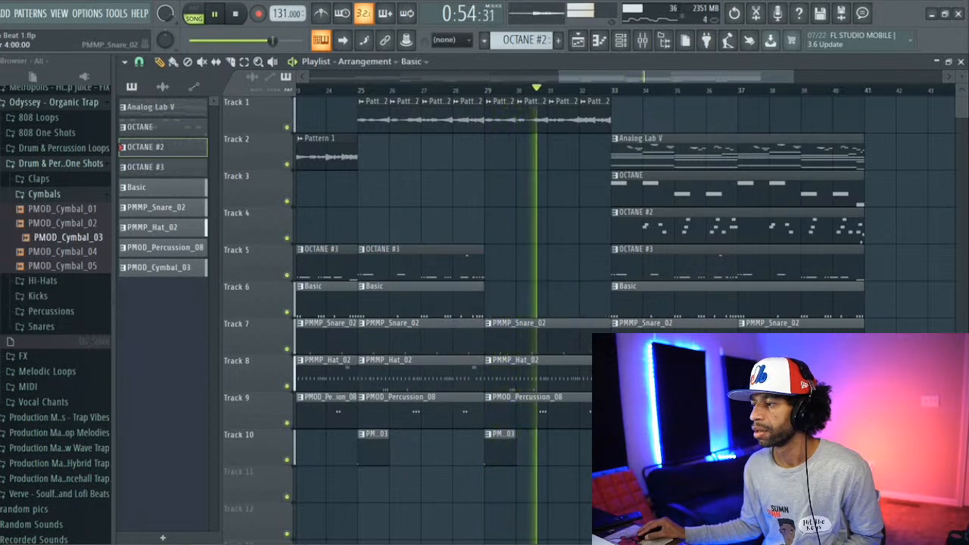
{"action": "left_click_drag", "start_coordinate": [609, 341], "coordinate": [544, 345]}
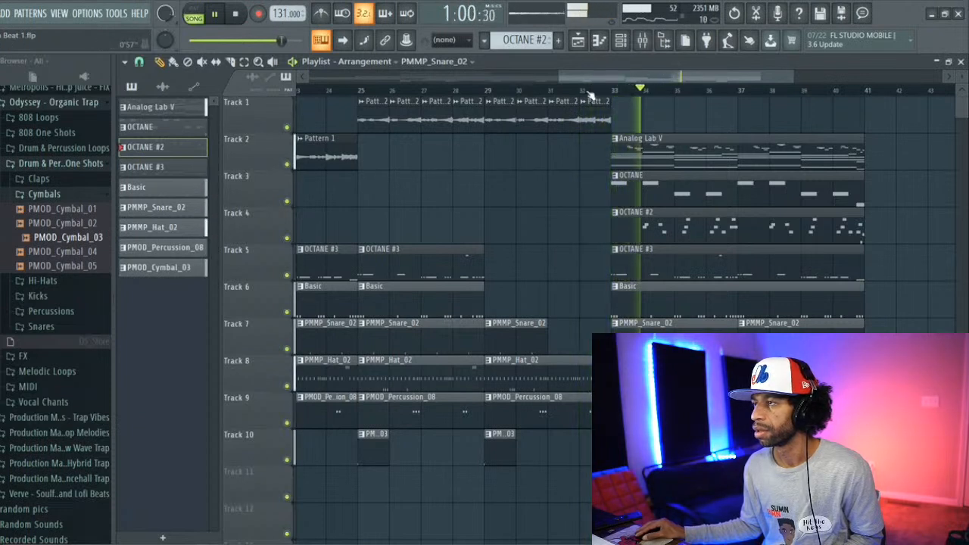
Step: Listen through the rearranged song and stop playback
{"action": "left_click_drag", "start_coordinate": [592, 80], "coordinate": [584, 80]}
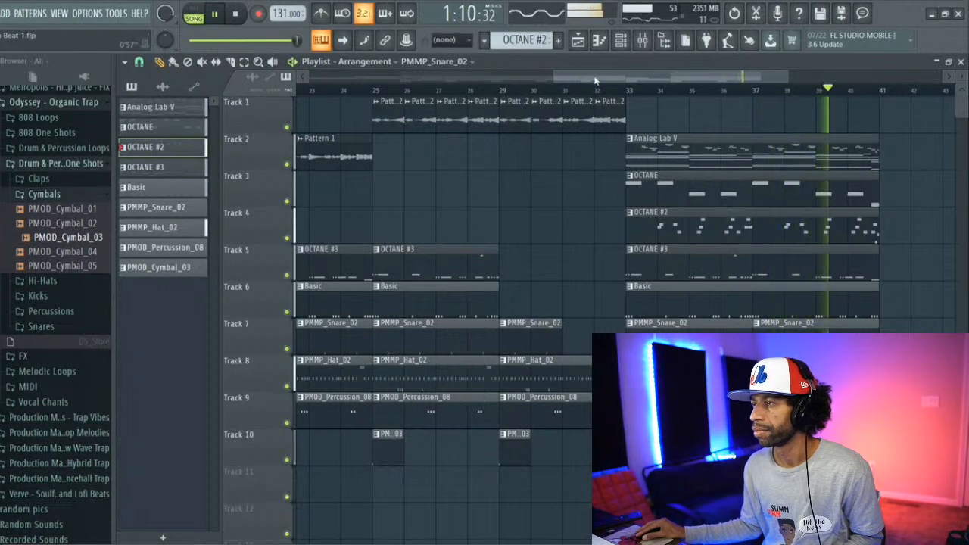
{"action": "left_click_drag", "start_coordinate": [594, 79], "coordinate": [518, 86]}
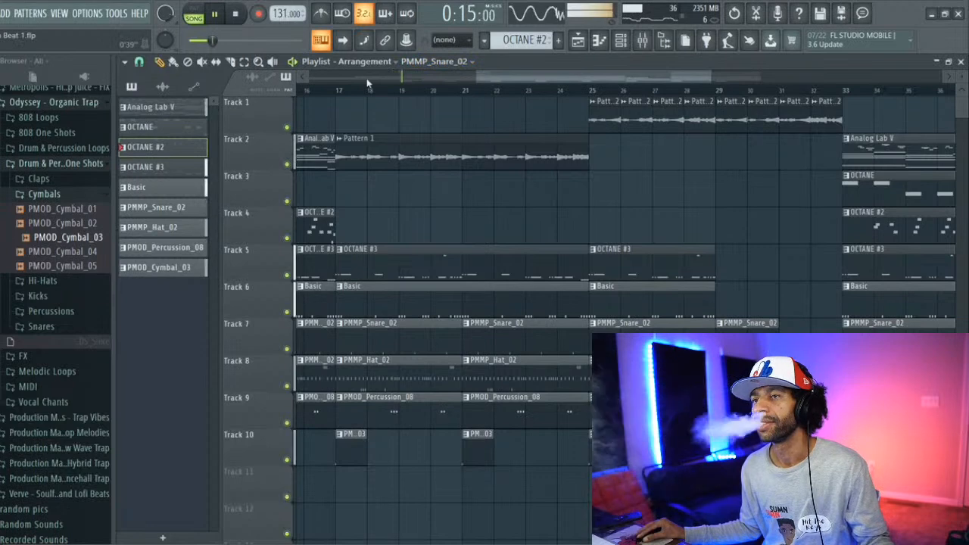
{"action": "key", "text": "space"}
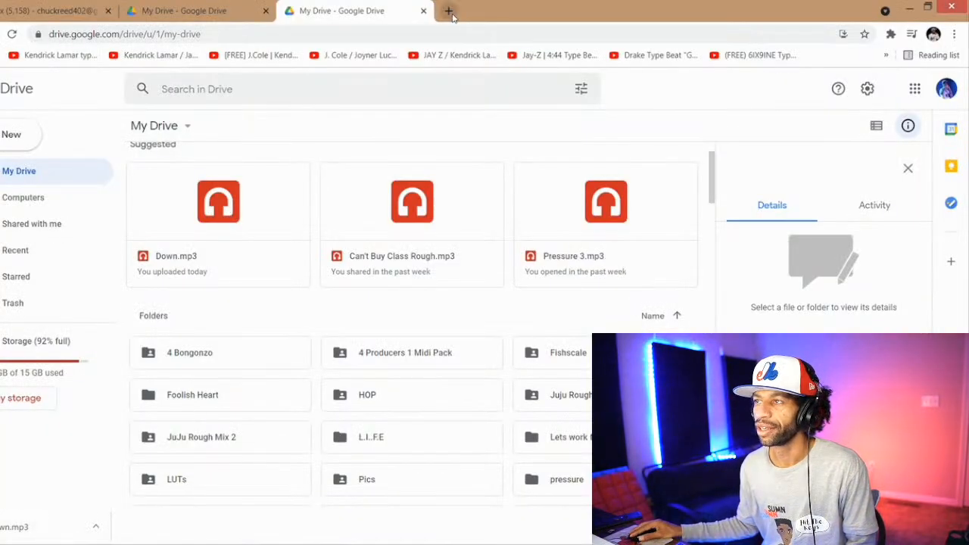
Step: Switch to the web browser, load YouTube in a new tab and open your own channel page
{"action": "left_click", "coordinate": [449, 11]}
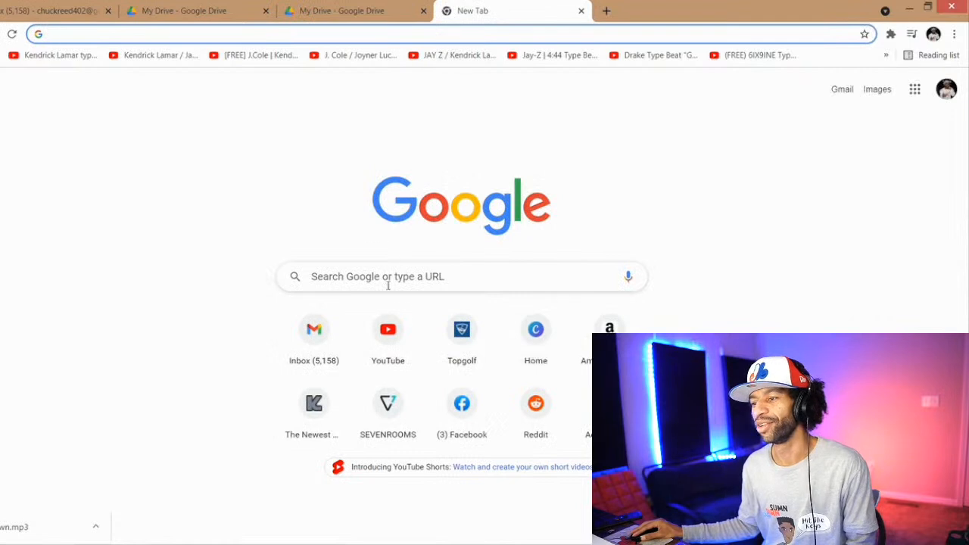
{"action": "left_click", "coordinate": [401, 329]}
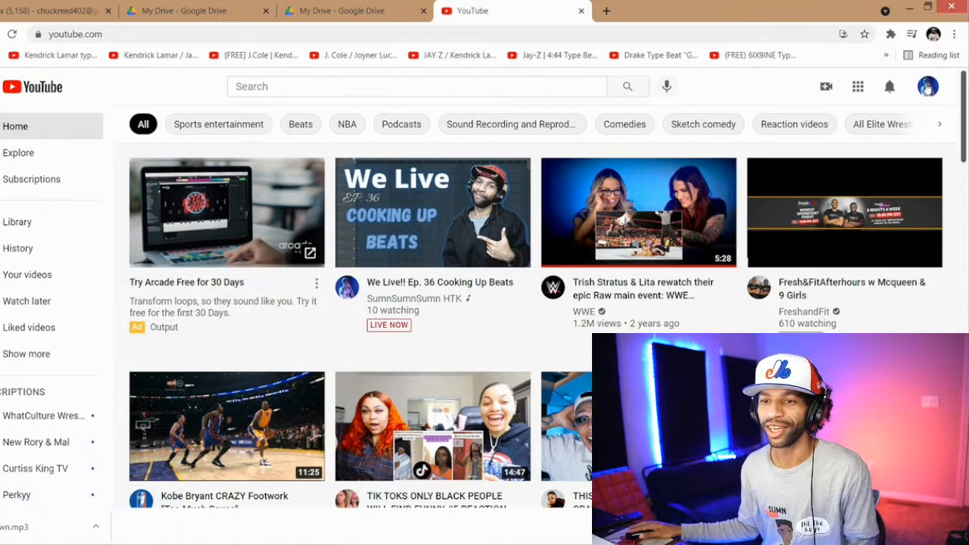
{"action": "left_click", "coordinate": [42, 277]}
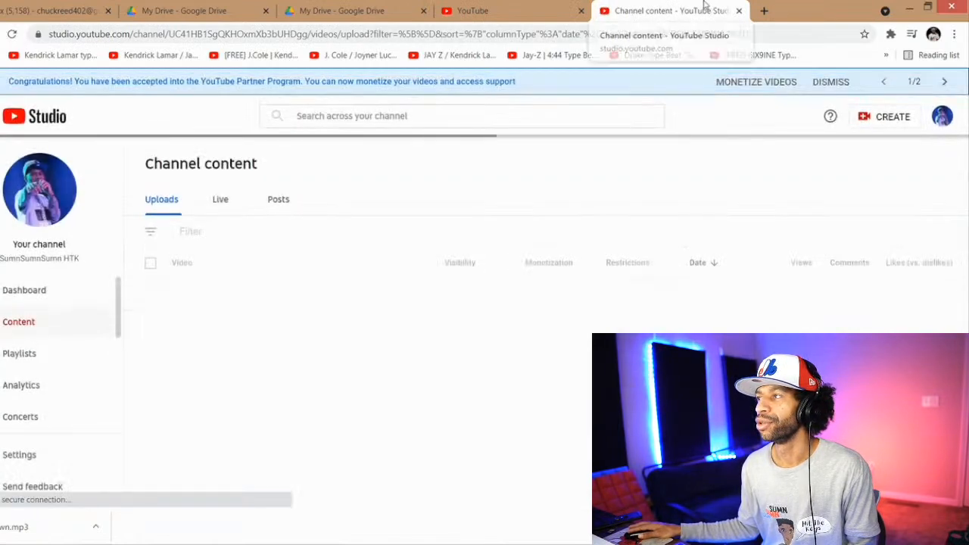
{"action": "left_click", "coordinate": [739, 10]}
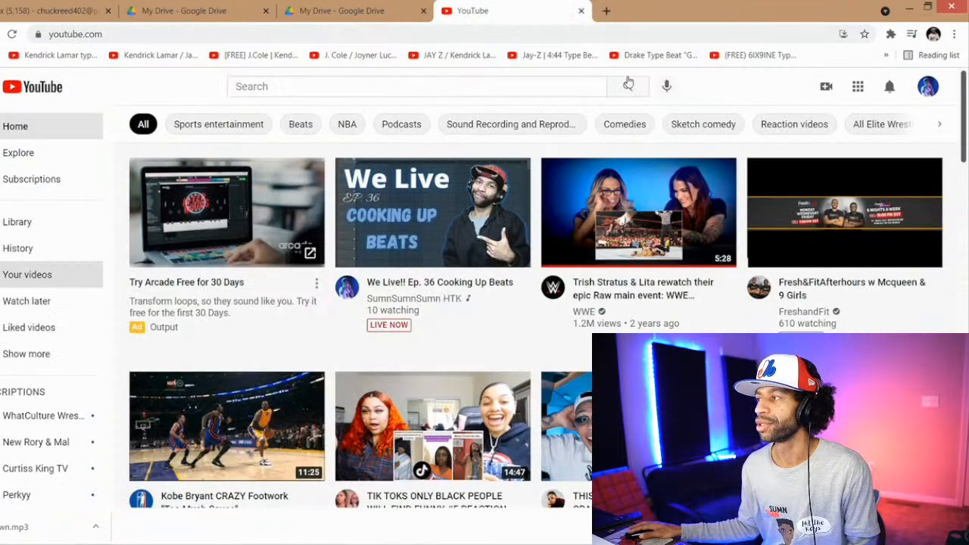
{"action": "left_click", "coordinate": [929, 88]}
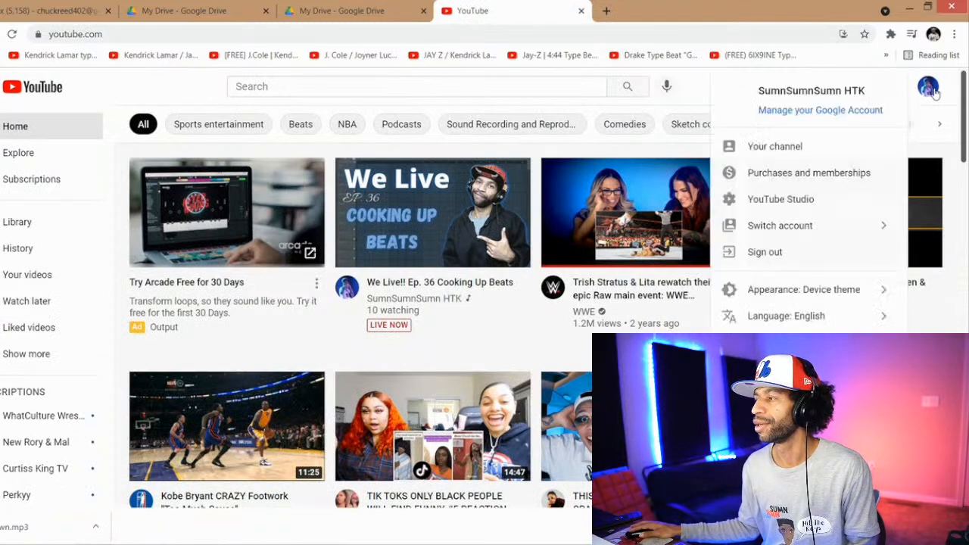
{"action": "left_click", "coordinate": [803, 149]}
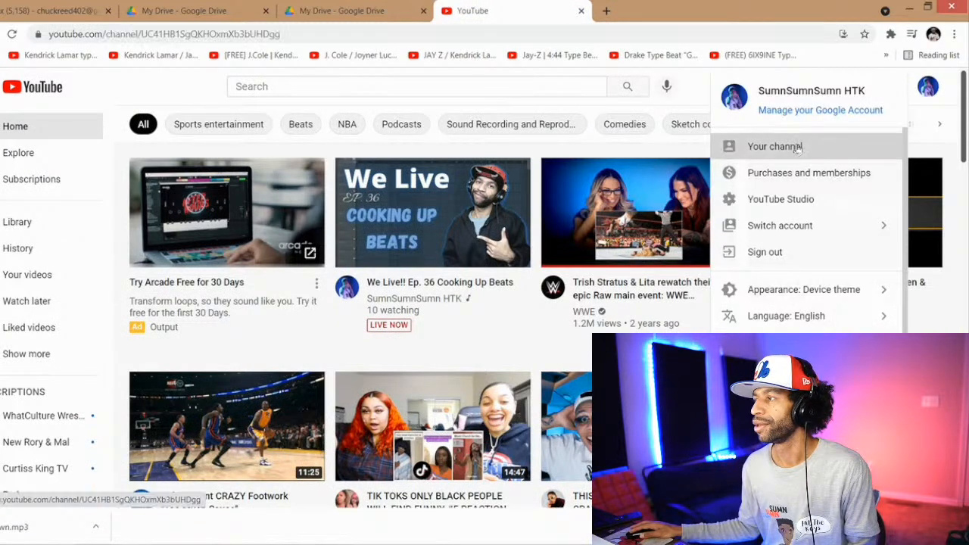
Step: Find the channel's Shorts and play "How A Music Producer Wakes Up In The Morning"
{"action": "scroll", "coordinate": [558, 292], "scroll_direction": "down", "scroll_amount": 7}
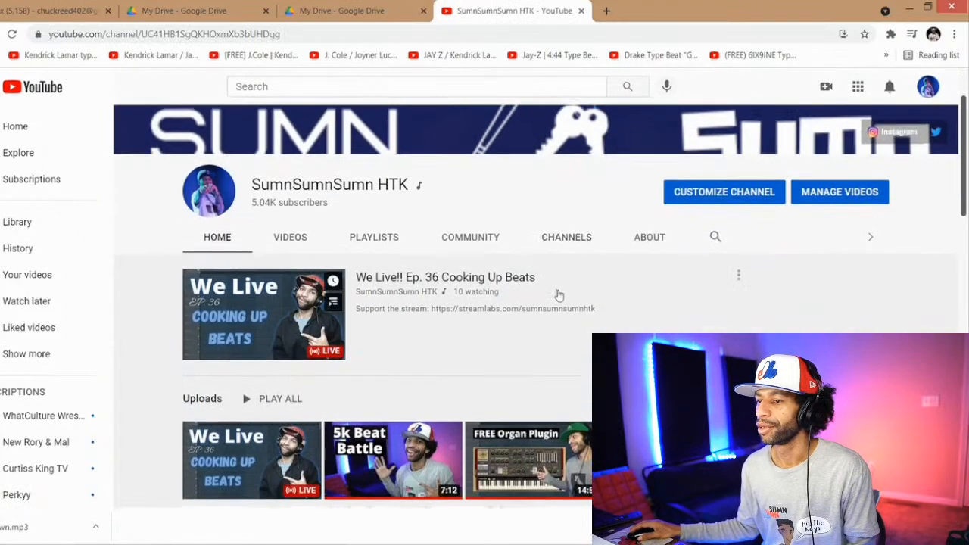
{"action": "scroll", "coordinate": [542, 291], "scroll_direction": "down", "scroll_amount": 6}
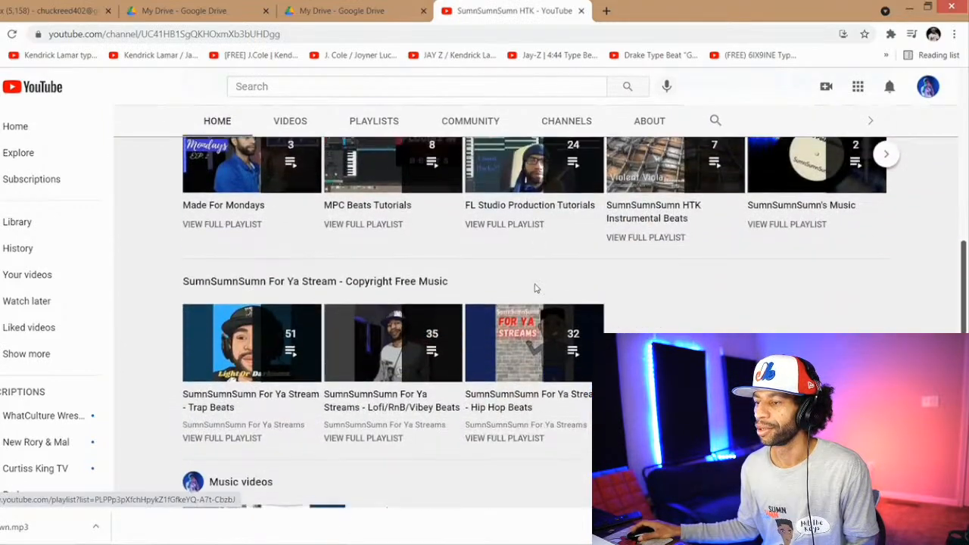
{"action": "scroll", "coordinate": [522, 287], "scroll_direction": "down", "scroll_amount": 2}
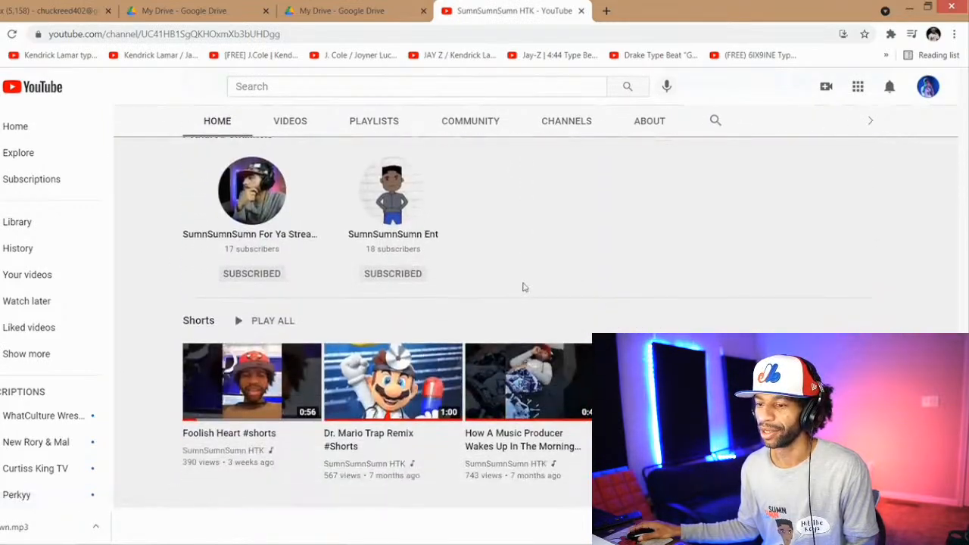
{"action": "left_click", "coordinate": [521, 389]}
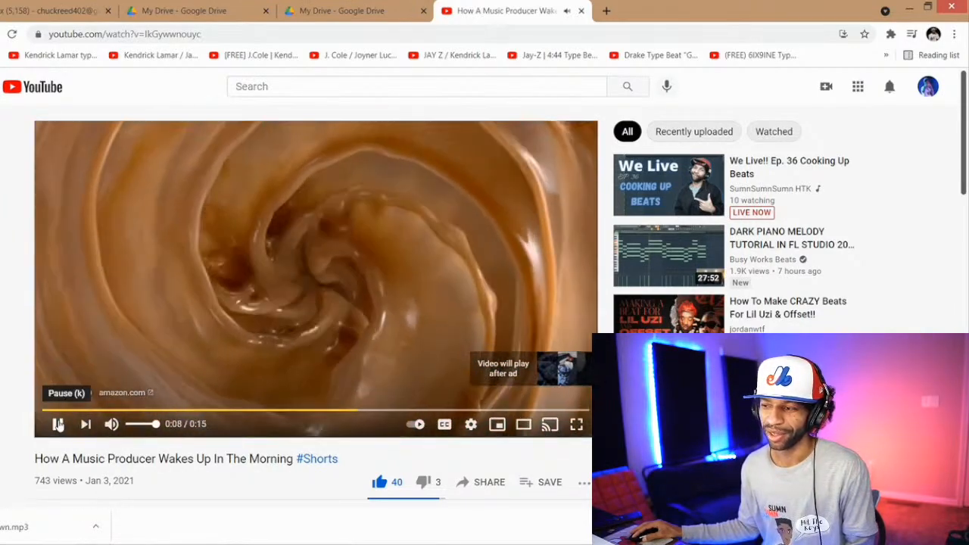
Step: Resume the paused ad, show the Short in full screen and set its playback quality to 1080p
{"action": "left_click", "coordinate": [58, 425]}
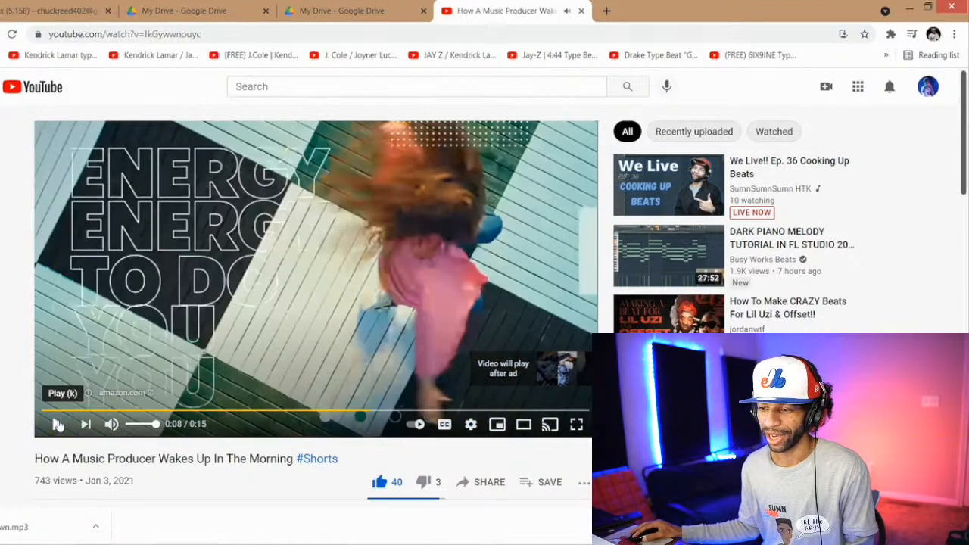
{"action": "left_click", "coordinate": [58, 425]}
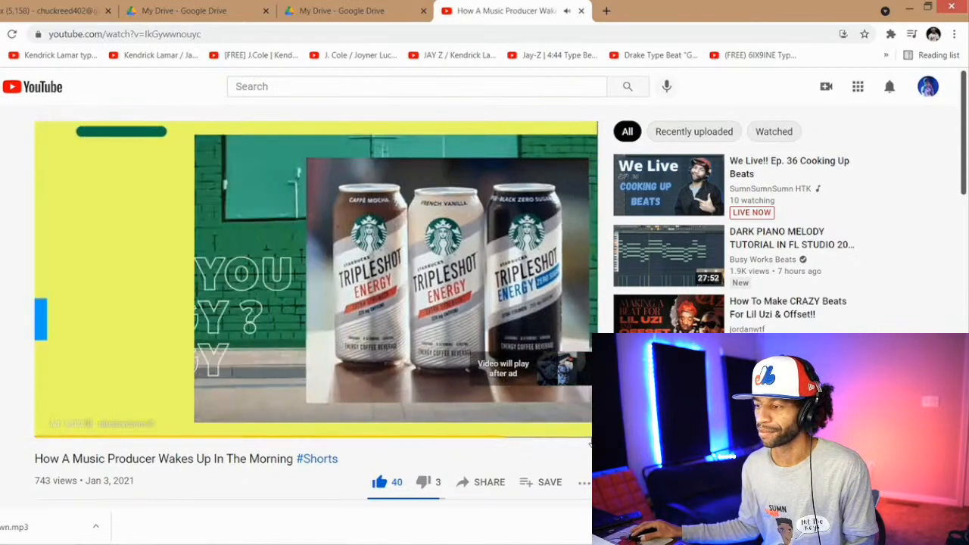
{"action": "left_click", "coordinate": [579, 425]}
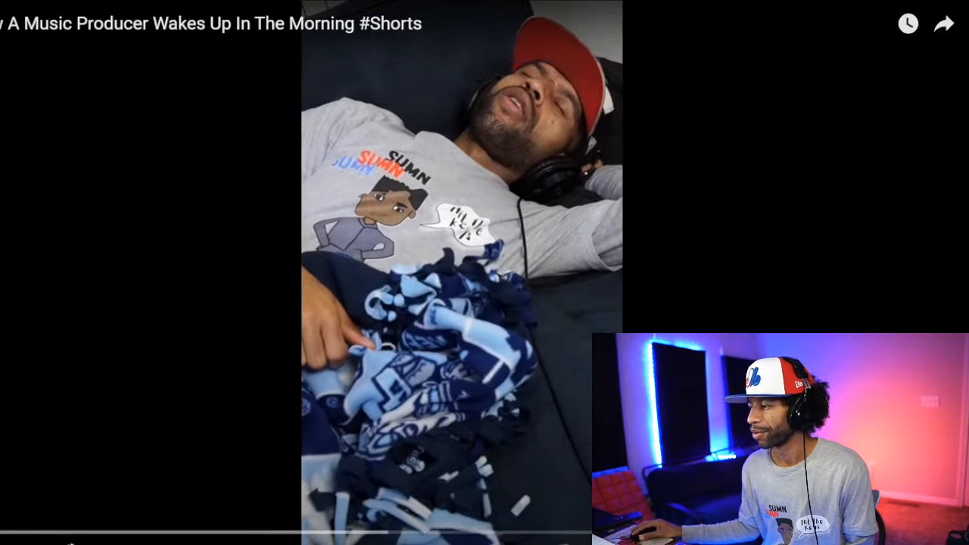
{"action": "left_click", "coordinate": [870, 496]}
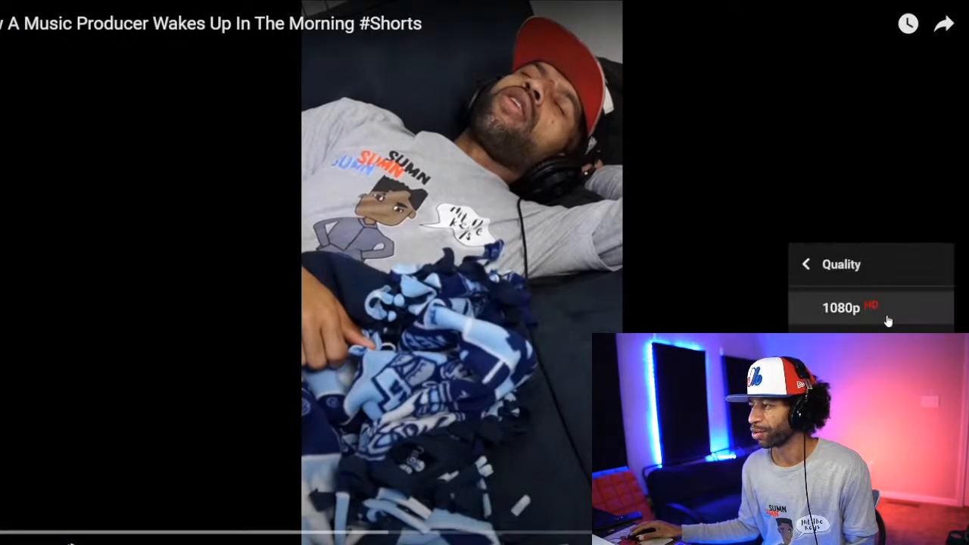
{"action": "left_click", "coordinate": [863, 311]}
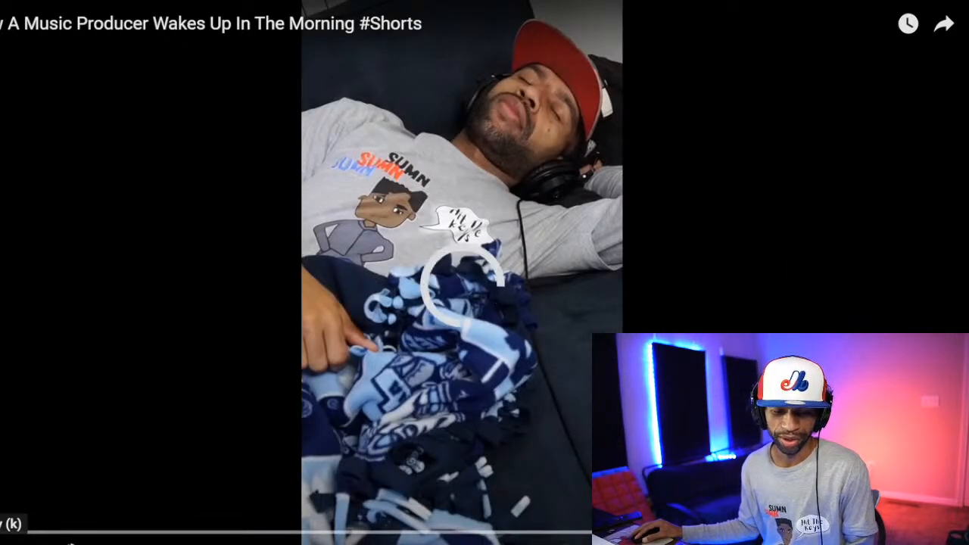
Step: Watch the Short in full from its beginning and close its tab
{"action": "left_click", "coordinate": [69, 542]}
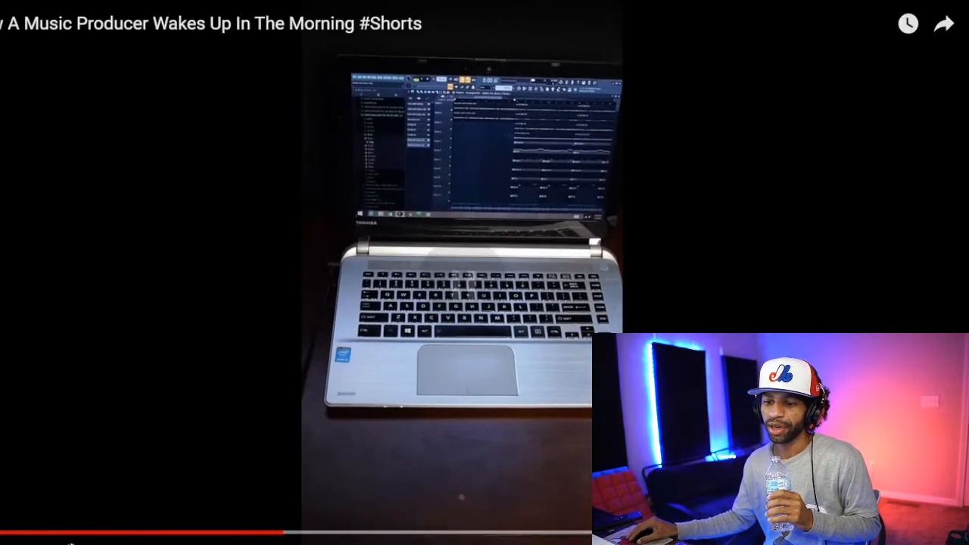
{"action": "left_click_drag", "start_coordinate": [283, 533], "coordinate": [2, 533]}
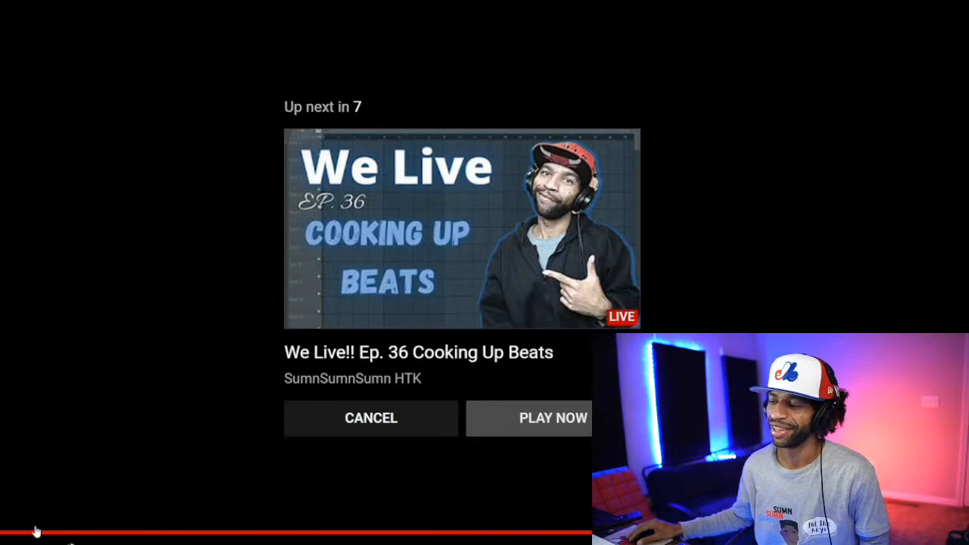
{"action": "key", "text": "Escape"}
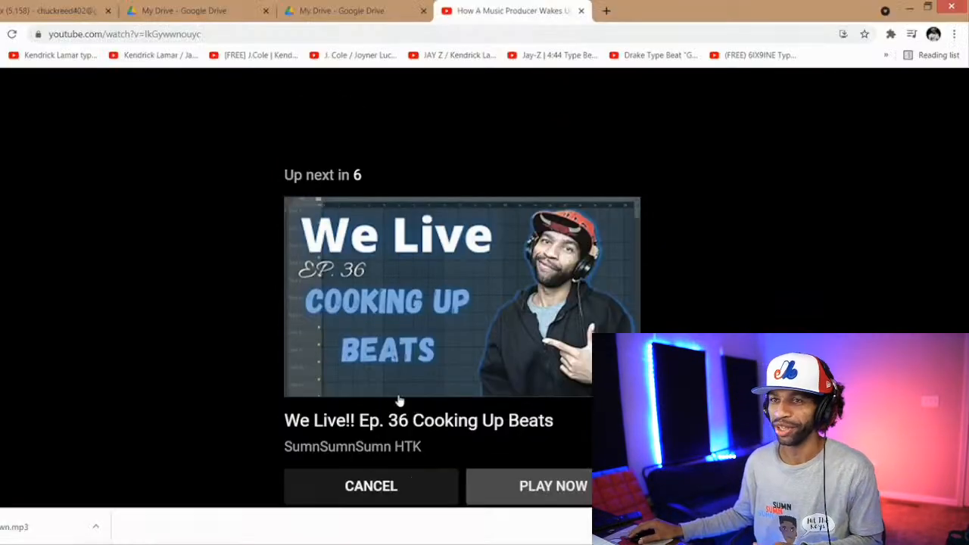
{"action": "left_click", "coordinate": [581, 10]}
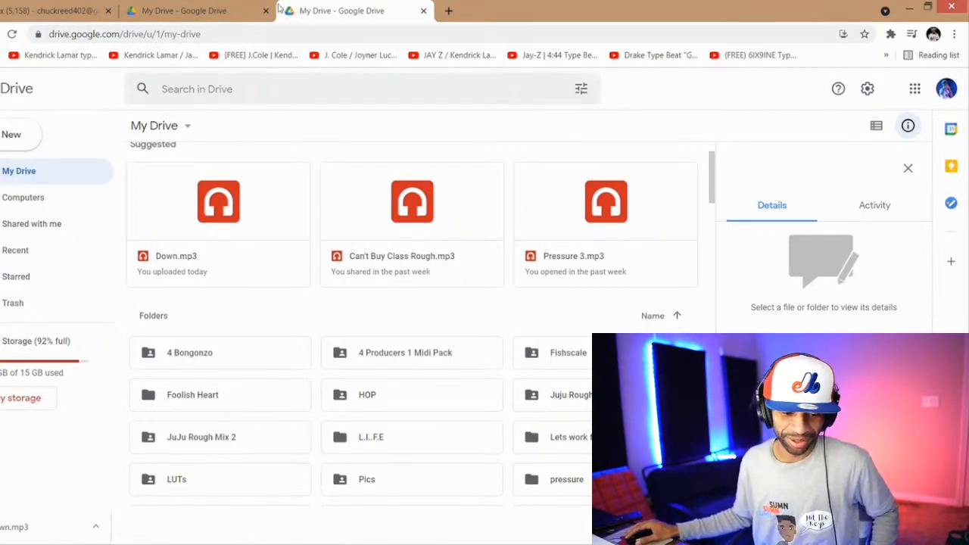
Step: Load YouTube in a new tab and search for "sumnsumnsumn for ya stream"
{"action": "left_click", "coordinate": [448, 12]}
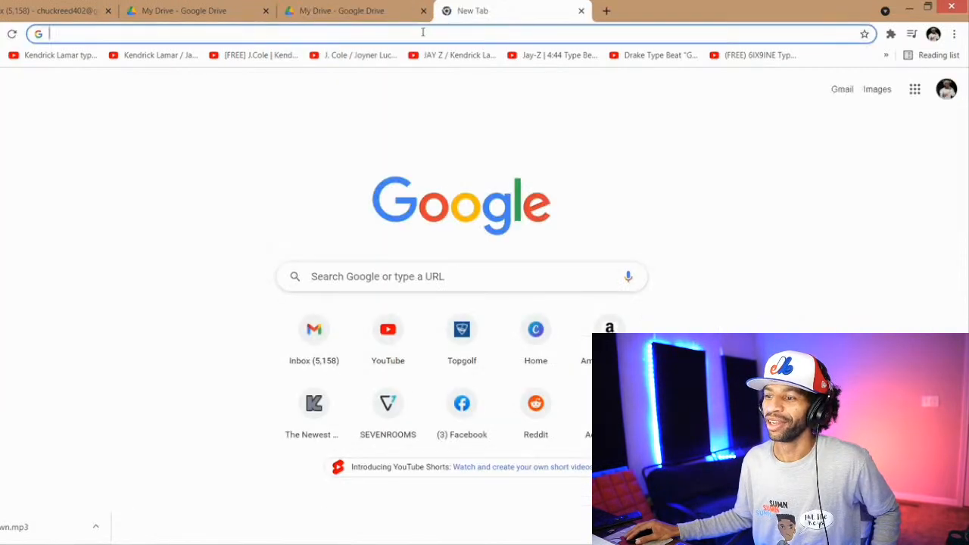
{"action": "left_click", "coordinate": [423, 32]}
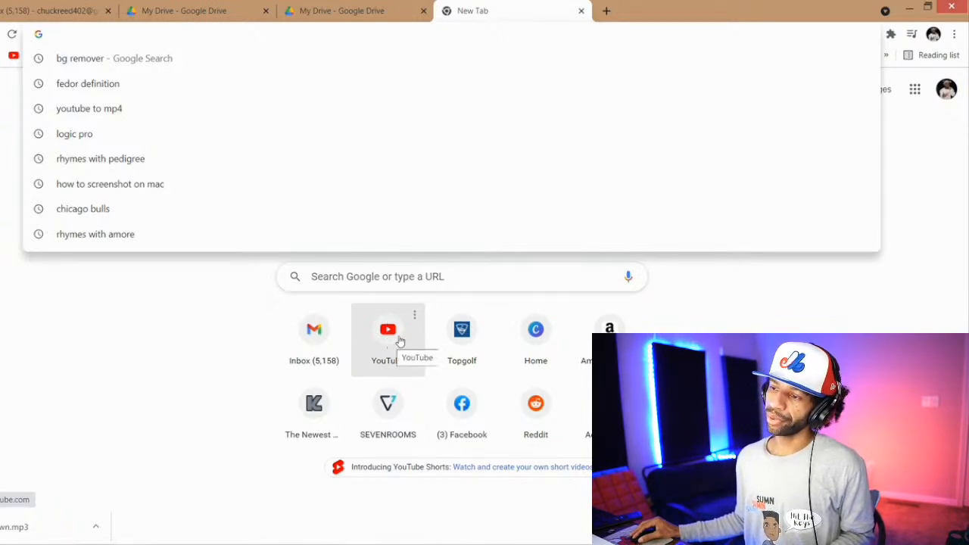
{"action": "left_click", "coordinate": [388, 346]}
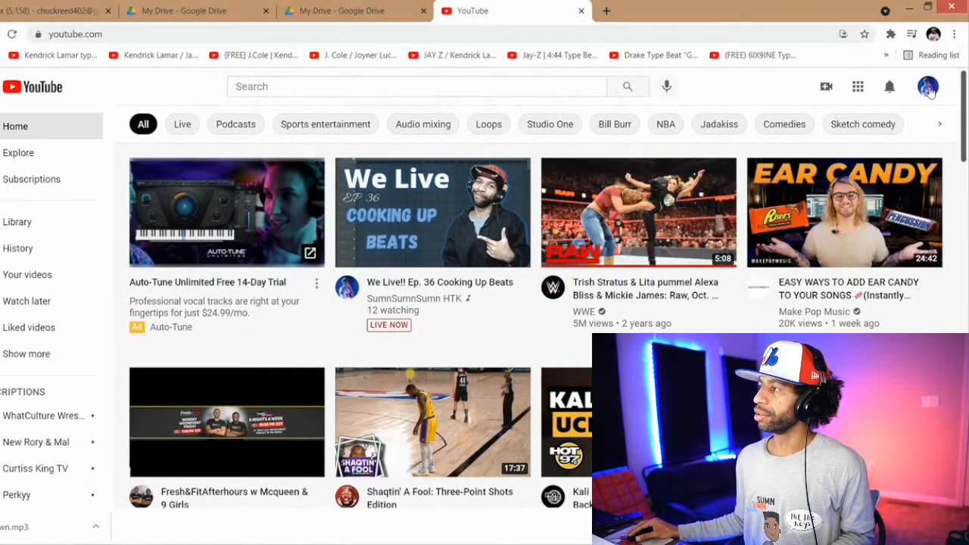
{"action": "left_click", "coordinate": [581, 85]}
{"action": "type", "text": "sumn"}
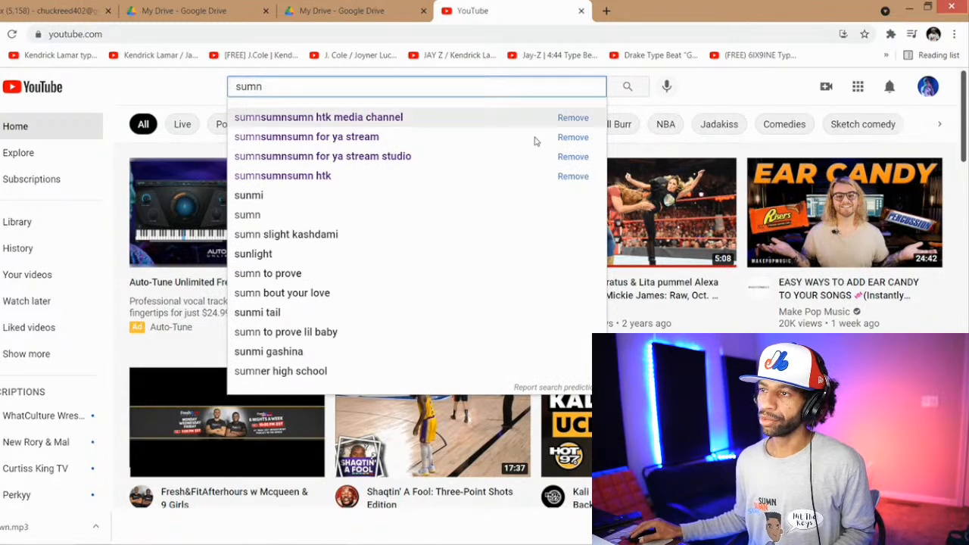
{"action": "left_click", "coordinate": [445, 137]}
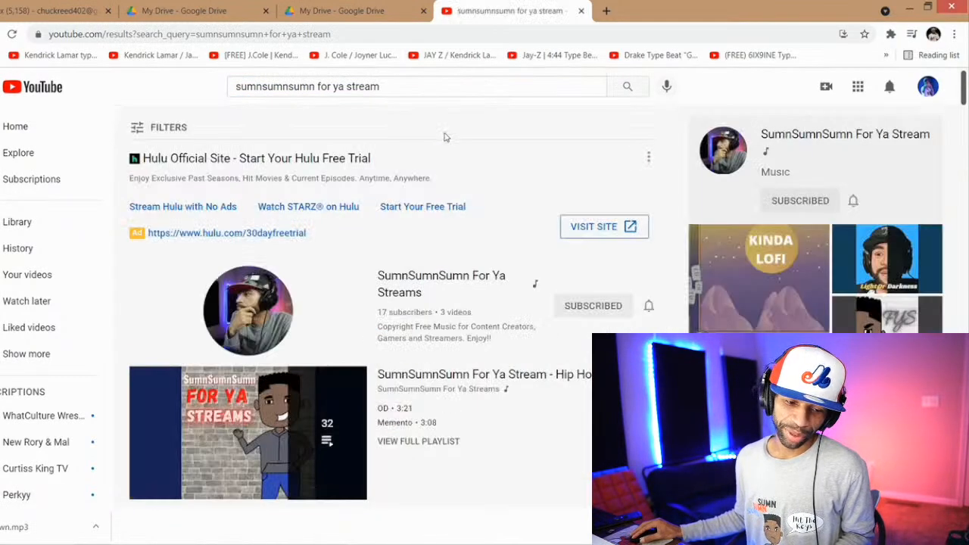
Step: Open the SumnSumnSumn For Ya Streams channel and find its Shorts section
{"action": "scroll", "coordinate": [530, 227], "scroll_direction": "down", "scroll_amount": 1}
{"action": "left_click", "coordinate": [462, 213]}
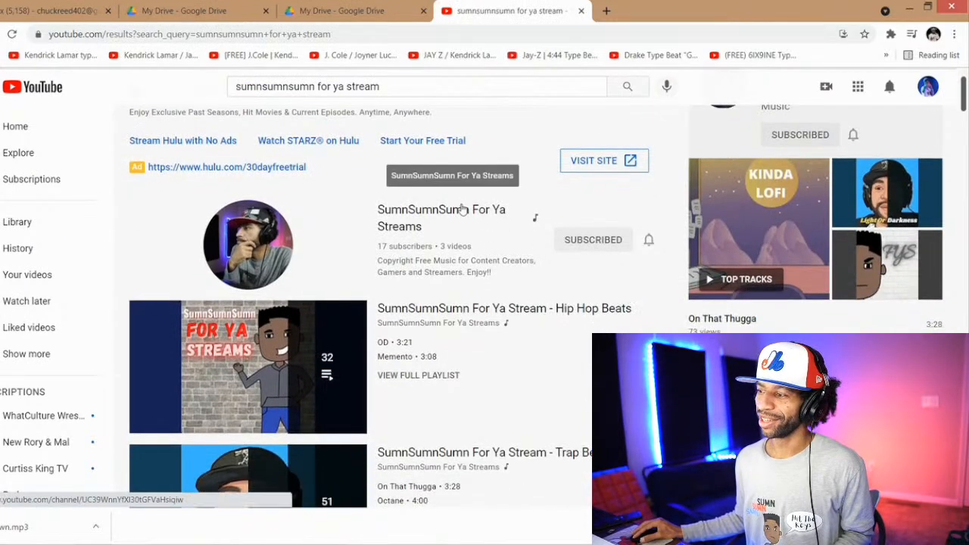
{"action": "scroll", "coordinate": [513, 219], "scroll_direction": "down", "scroll_amount": 2}
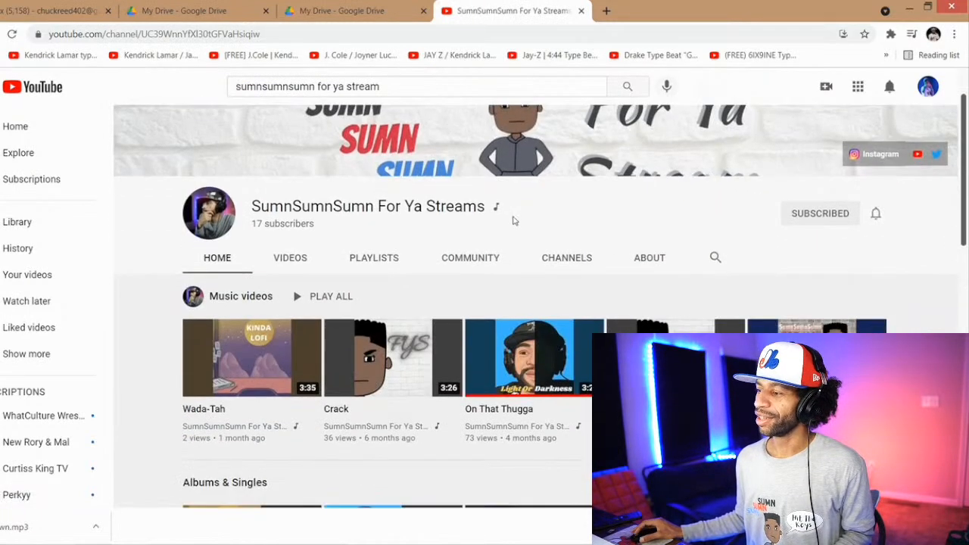
{"action": "scroll", "coordinate": [519, 219], "scroll_direction": "down", "scroll_amount": 5}
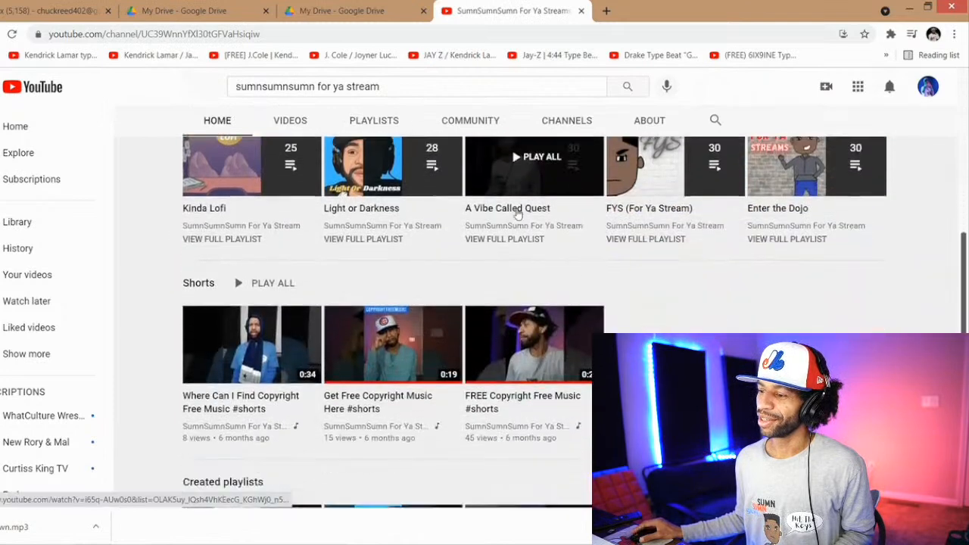
{"action": "scroll", "coordinate": [530, 227], "scroll_direction": "down", "scroll_amount": 1}
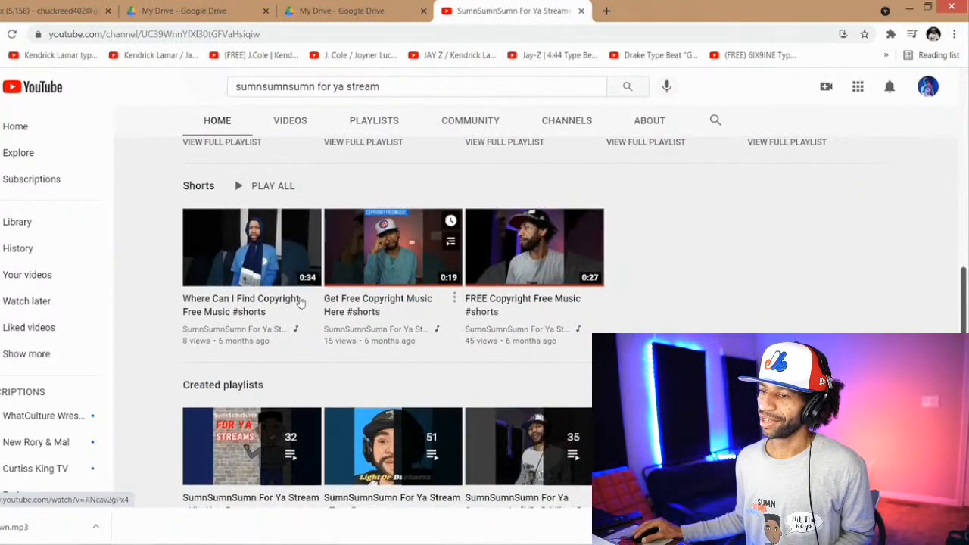
Step: Open the Short "Where Can I Find Copyright Free Music", show it in full screen and rewind it to the start
{"action": "left_click", "coordinate": [259, 300]}
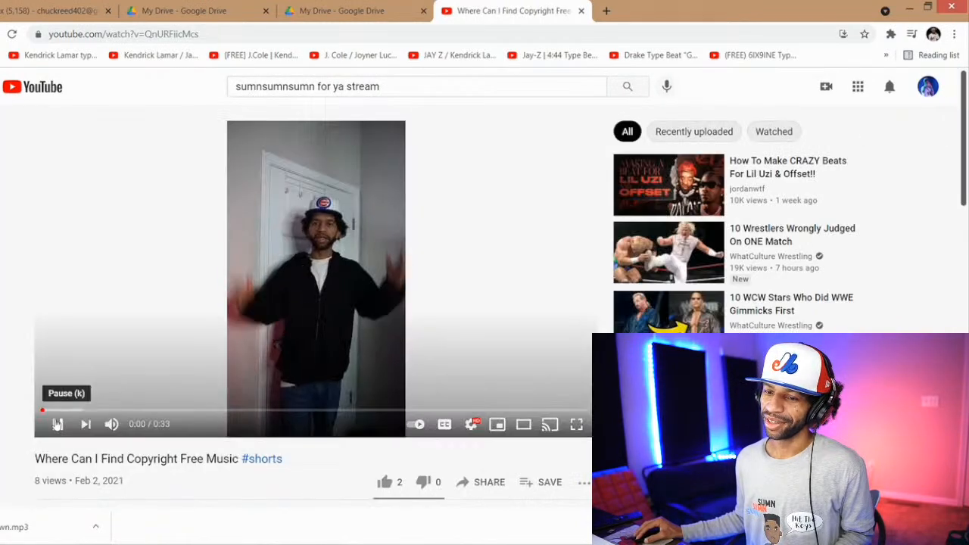
{"action": "left_click", "coordinate": [57, 424]}
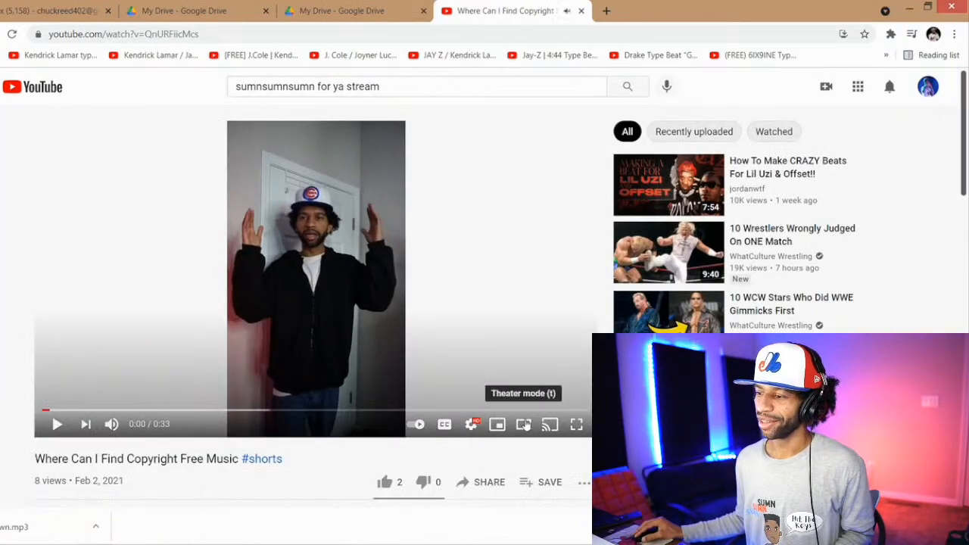
{"action": "left_click", "coordinate": [576, 424]}
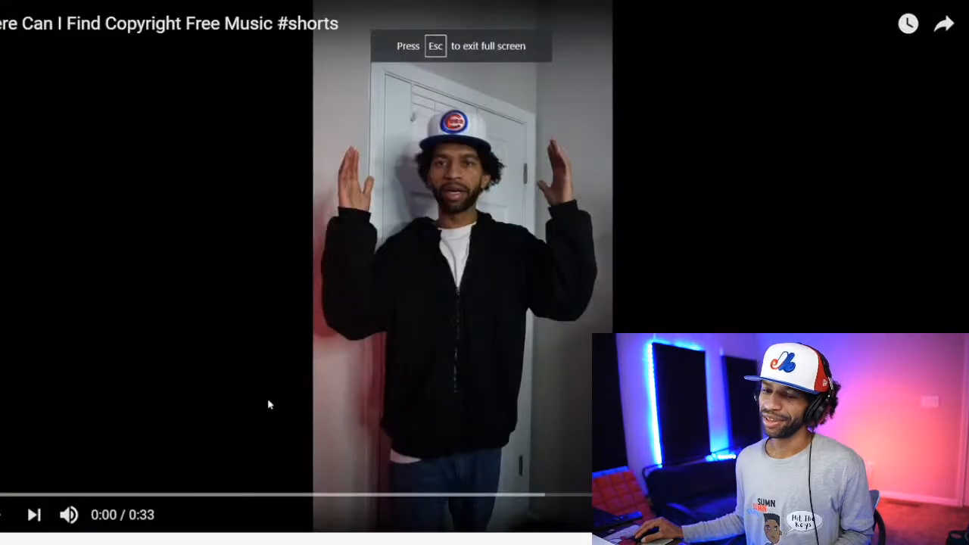
{"action": "left_click", "coordinate": [1, 532]}
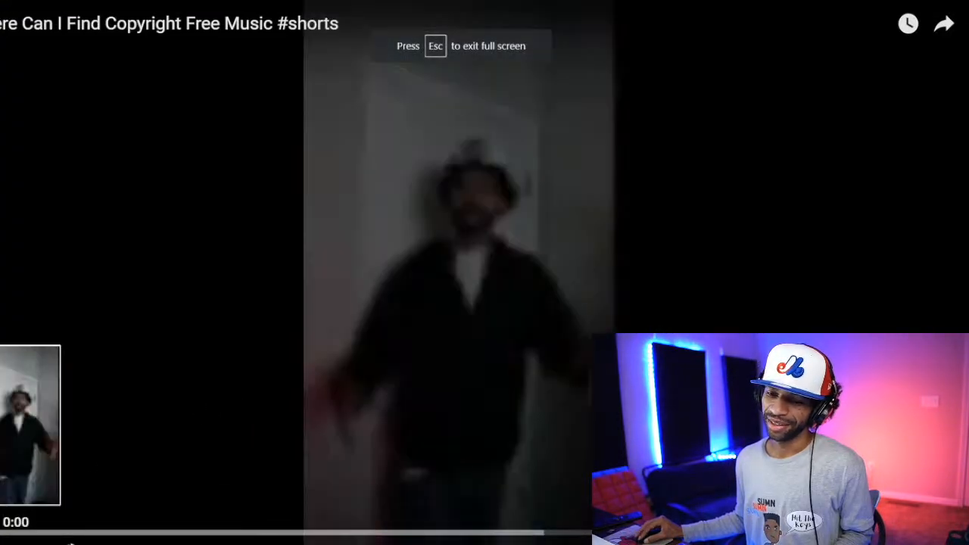
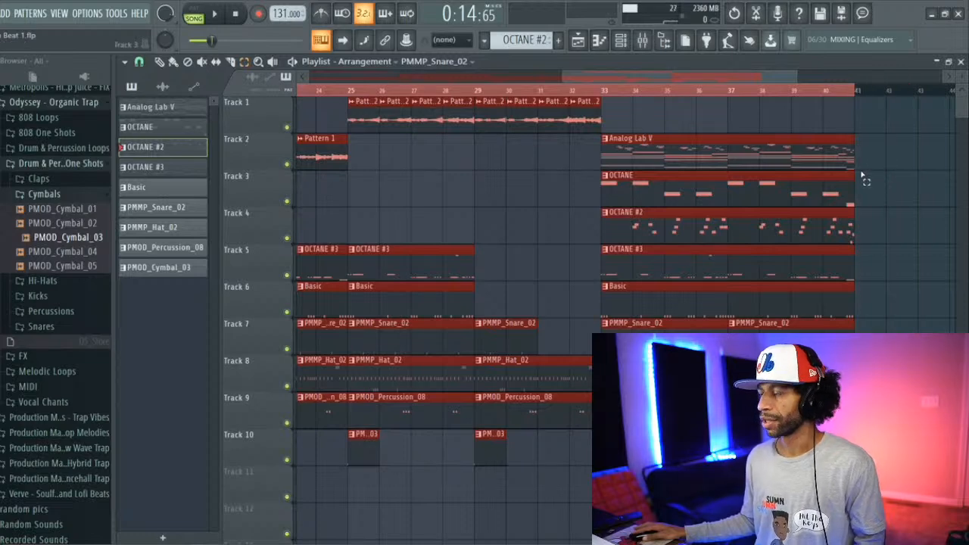
Step: Duplicate the selected arrangement through bar 40 directly after itself in the playlist, and clear the selection
{"action": "key", "text": "ctrl+b"}
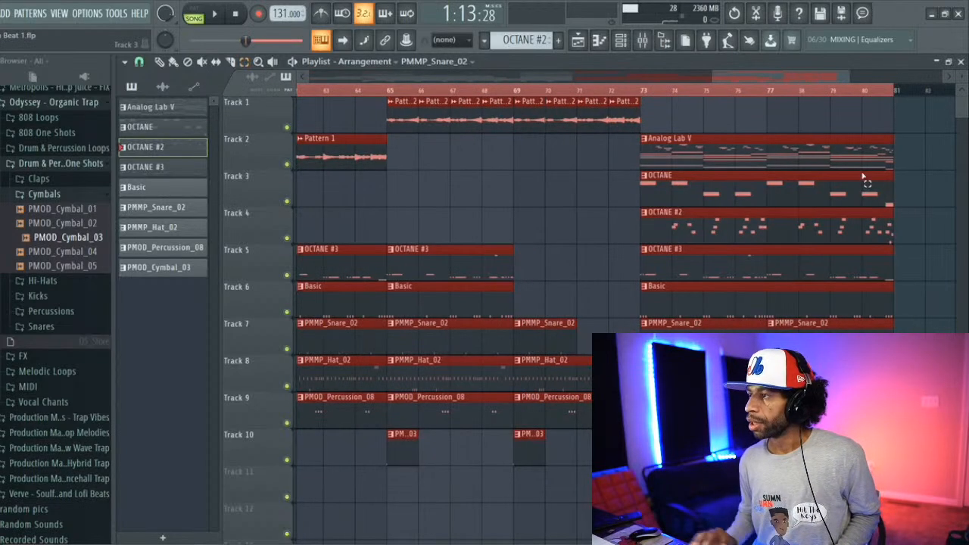
{"action": "left_click", "coordinate": [823, 89], "text": "ctrl"}
{"action": "left_click_drag", "start_coordinate": [813, 81], "coordinate": [331, 98]}
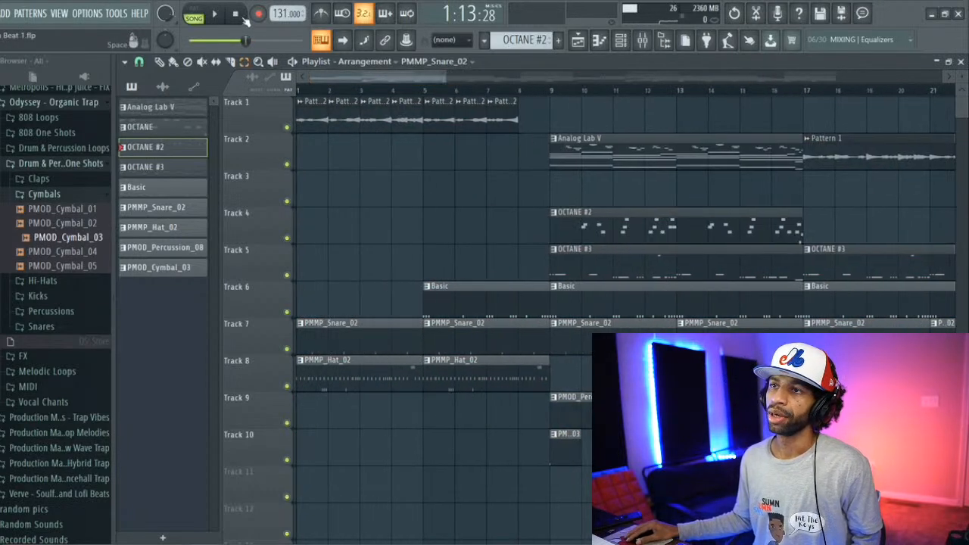
Step: Play the song from the start and shorten the OCTANE #3, Basic and PMMP_Snare_02 clips before bar 25 to end at bar 24
{"action": "left_click", "coordinate": [224, 13]}
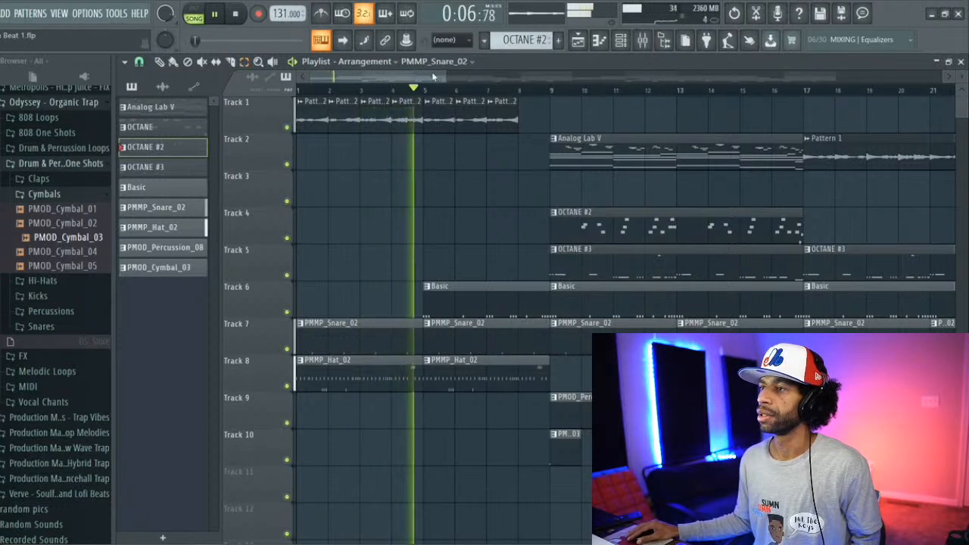
{"action": "left_click_drag", "start_coordinate": [424, 76], "coordinate": [528, 76]}
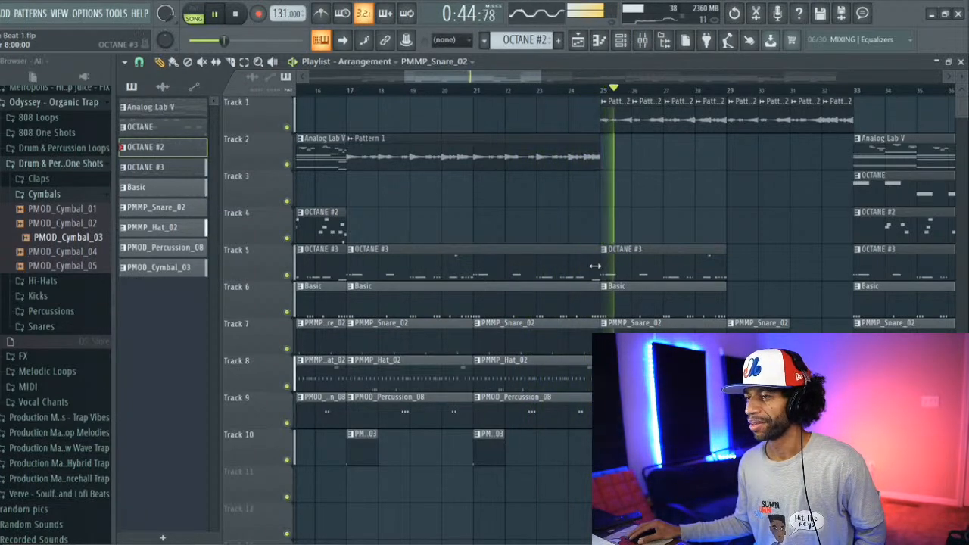
{"action": "left_click_drag", "start_coordinate": [597, 272], "coordinate": [564, 271]}
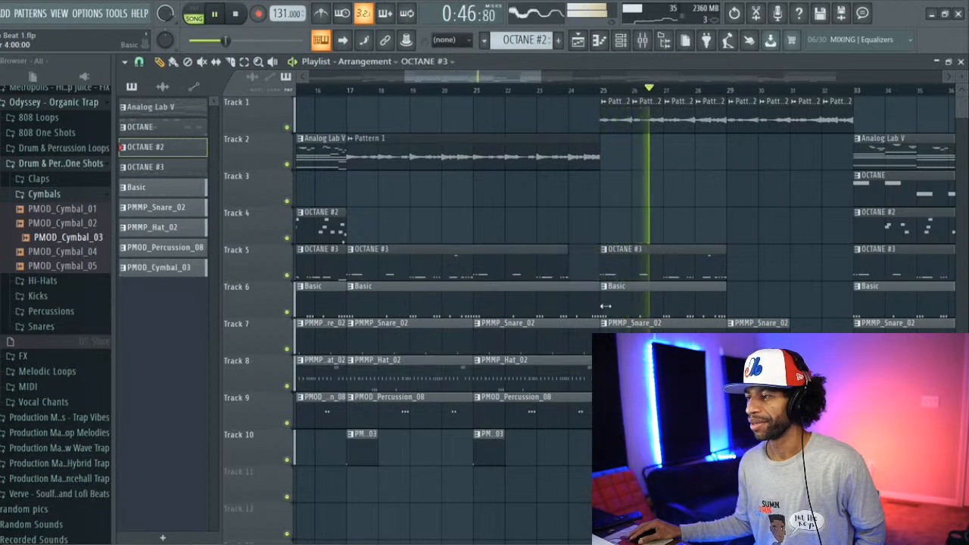
{"action": "left_click_drag", "start_coordinate": [598, 307], "coordinate": [568, 306]}
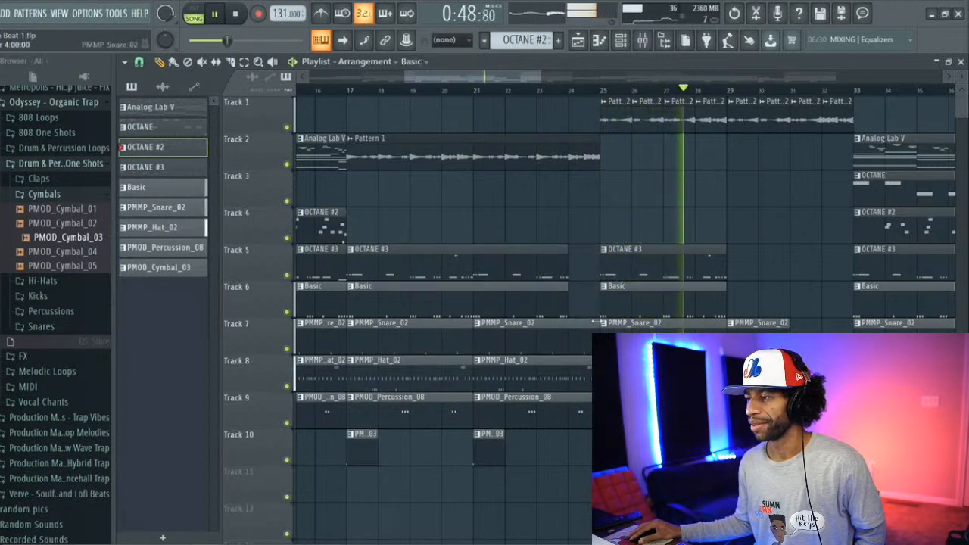
{"action": "left_click_drag", "start_coordinate": [599, 344], "coordinate": [569, 343]}
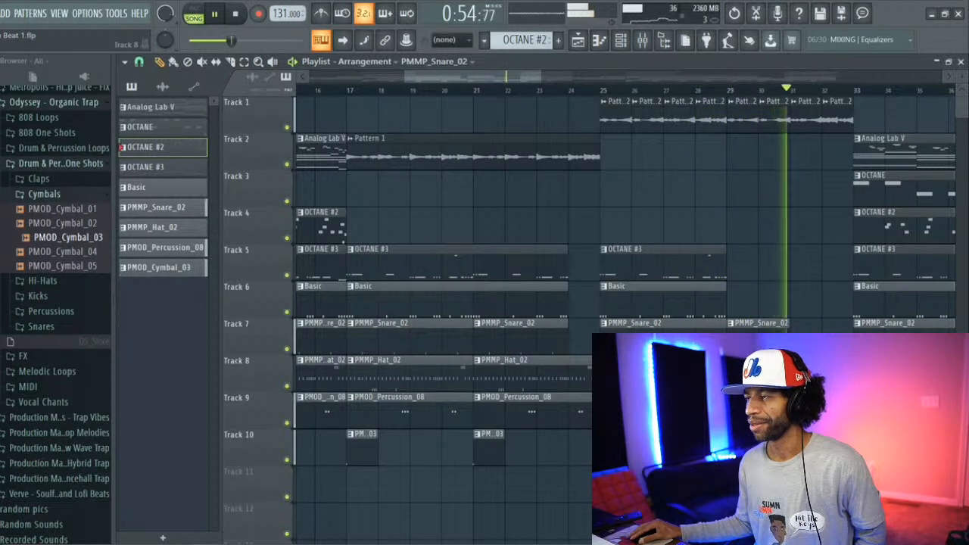
Step: In the duplicated section, shorten the OCTANE #3, Basic and PMMP_Snare_02 clips before bar 65 to end at bar 64
{"action": "left_click_drag", "start_coordinate": [532, 78], "coordinate": [765, 127]}
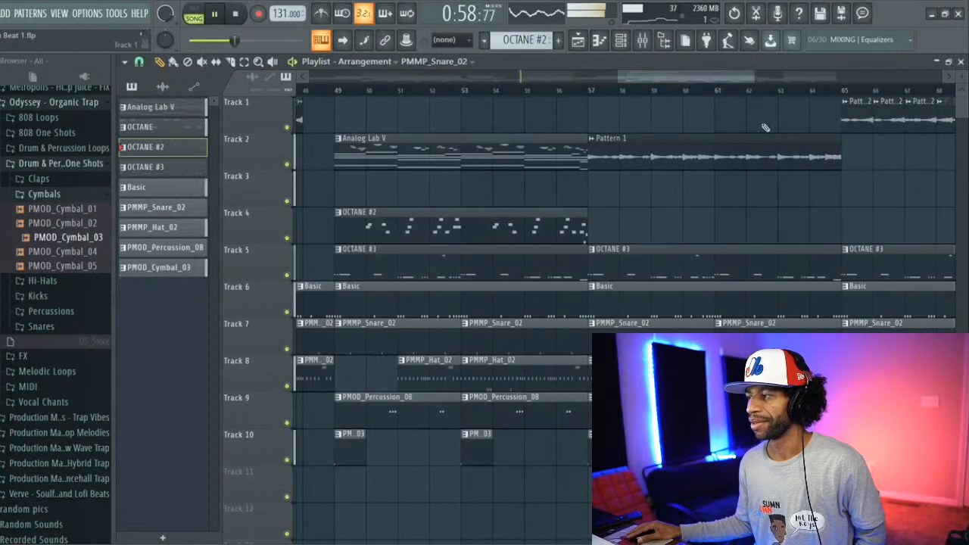
{"action": "left_click_drag", "start_coordinate": [838, 263], "coordinate": [808, 265]}
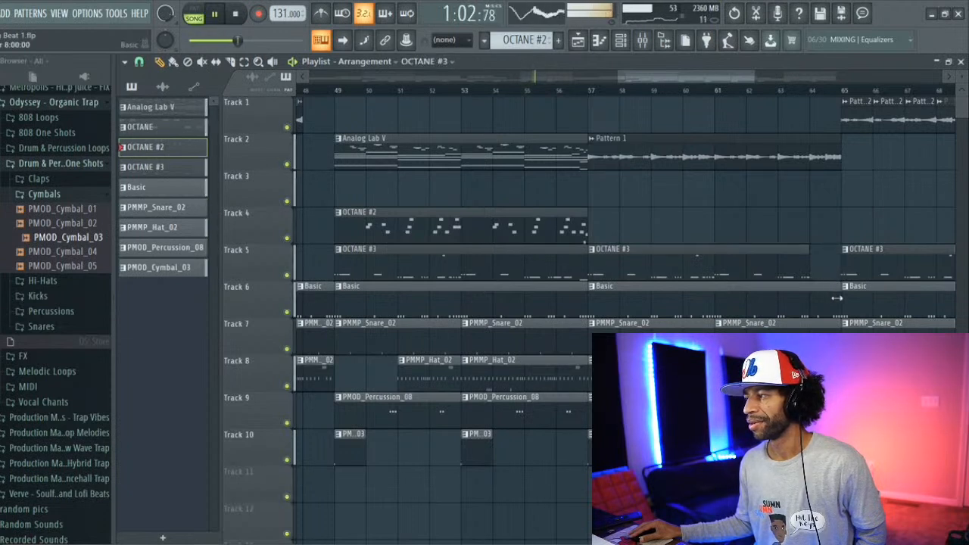
{"action": "left_click_drag", "start_coordinate": [837, 298], "coordinate": [809, 299]}
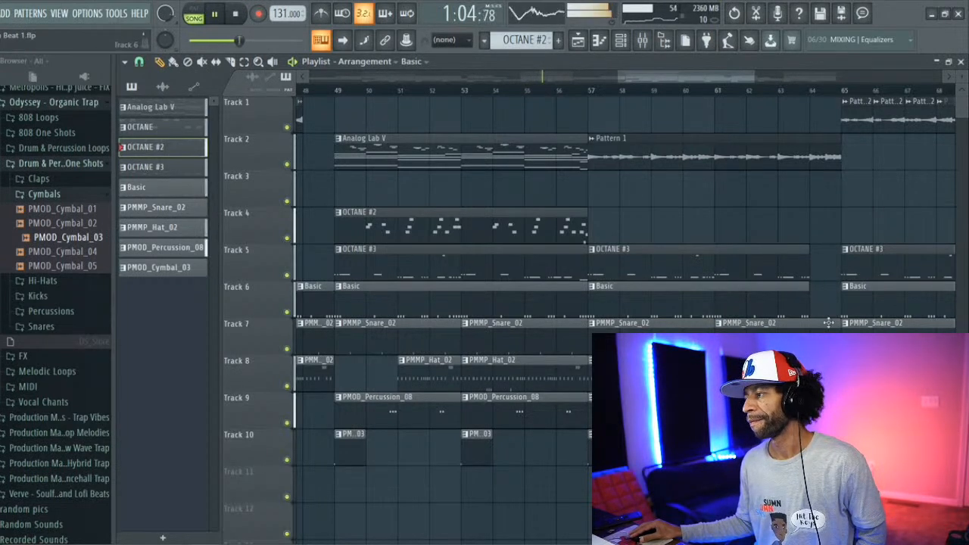
{"action": "left_click_drag", "start_coordinate": [837, 336], "coordinate": [809, 337]}
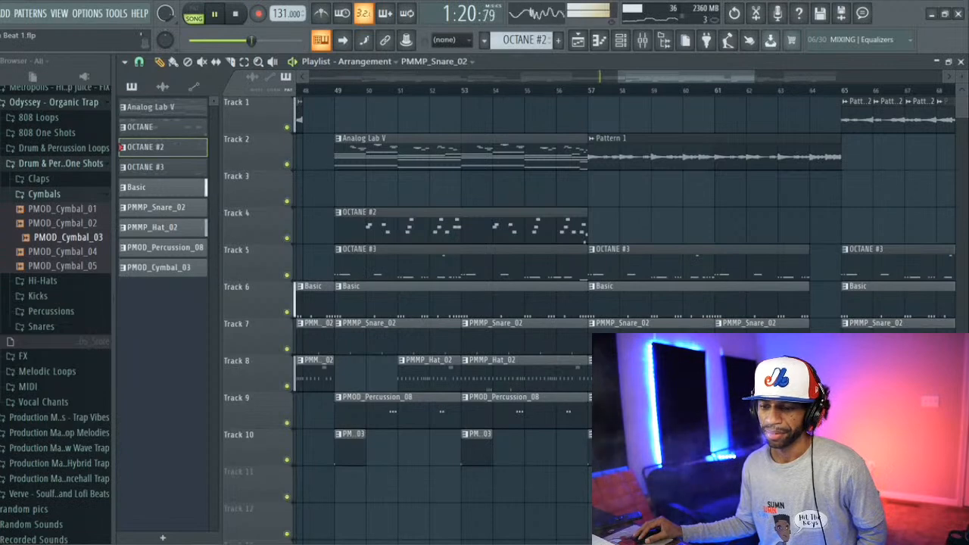
Step: Switch to the browser and open the Gmail inbox of the account that receives the music submissions
{"action": "left_click", "coordinate": [87, 544]}
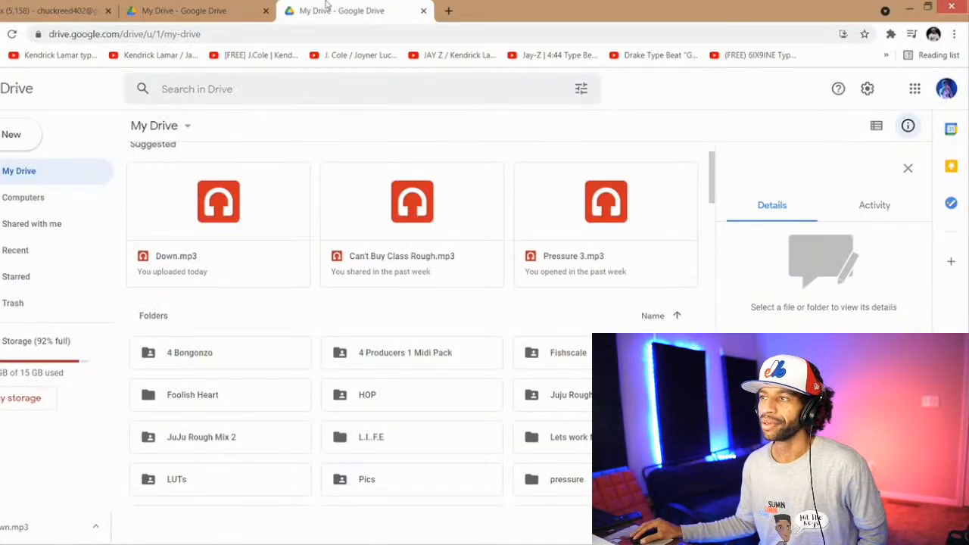
{"action": "right_click", "coordinate": [23, 176]}
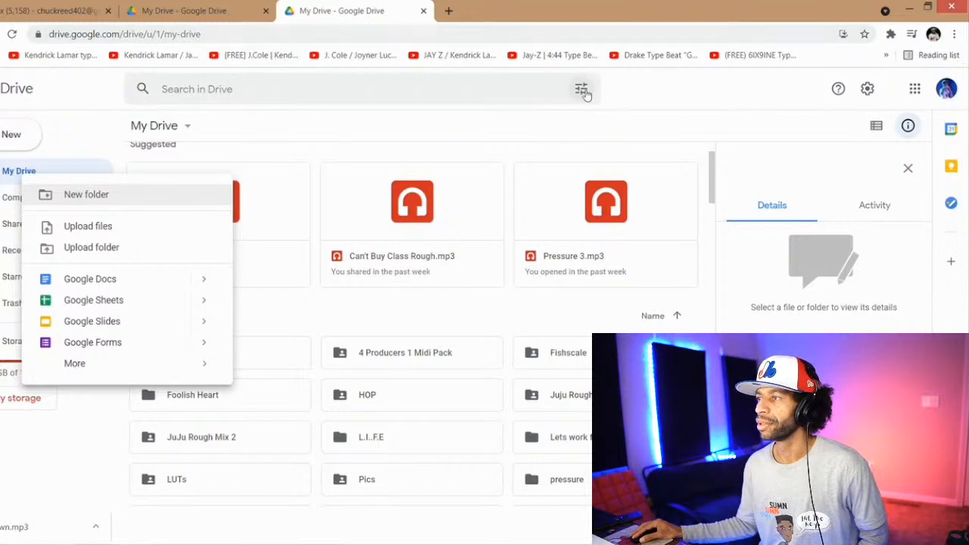
{"action": "left_click", "coordinate": [501, 31]}
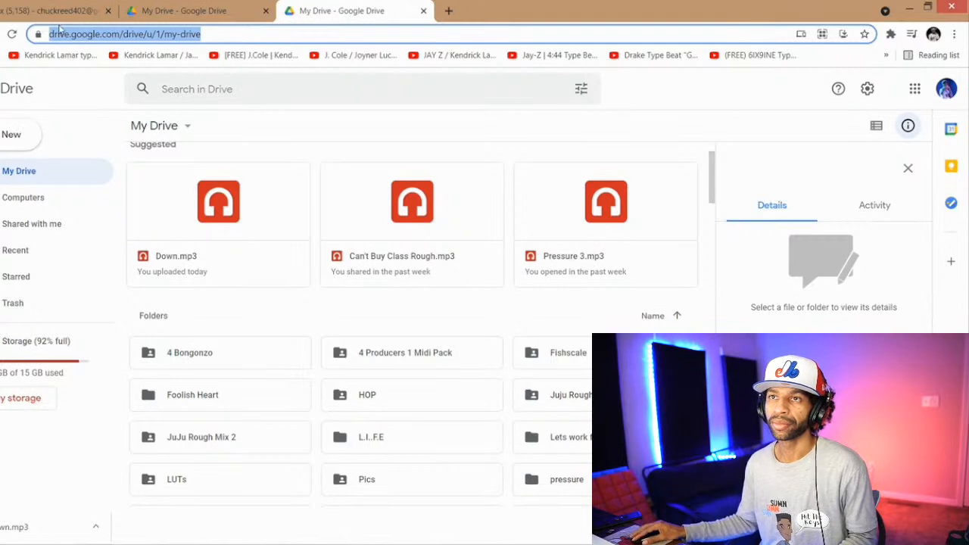
{"action": "left_click", "coordinate": [45, 9]}
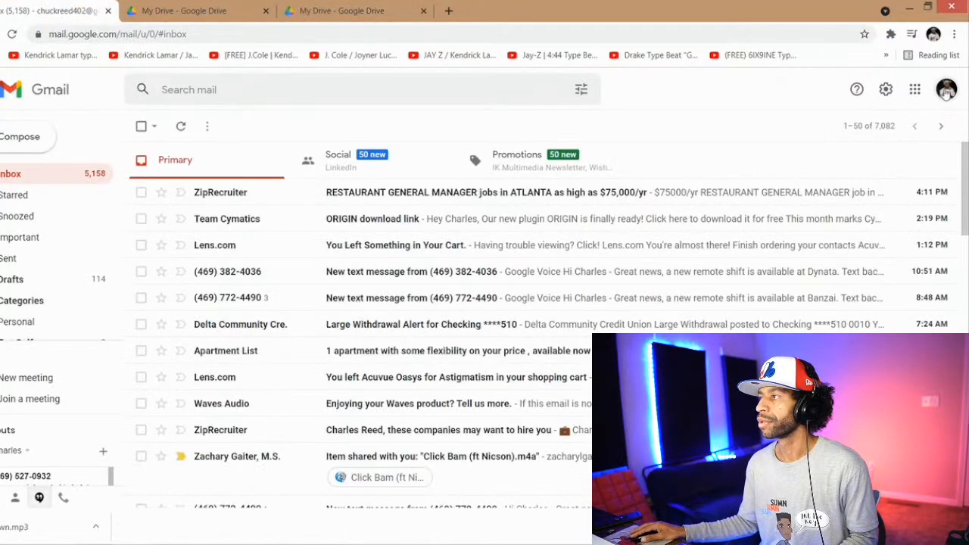
{"action": "left_click", "coordinate": [947, 91]}
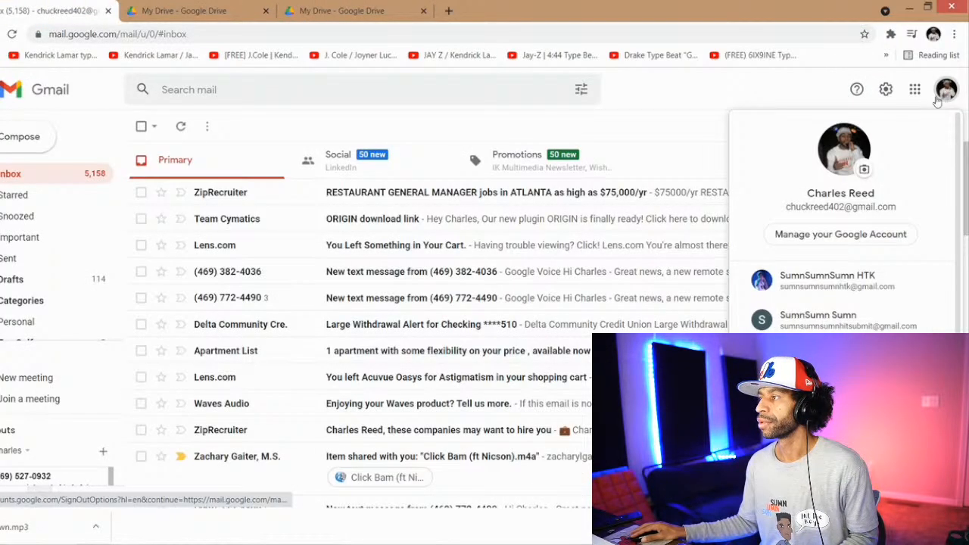
{"action": "left_click", "coordinate": [841, 316]}
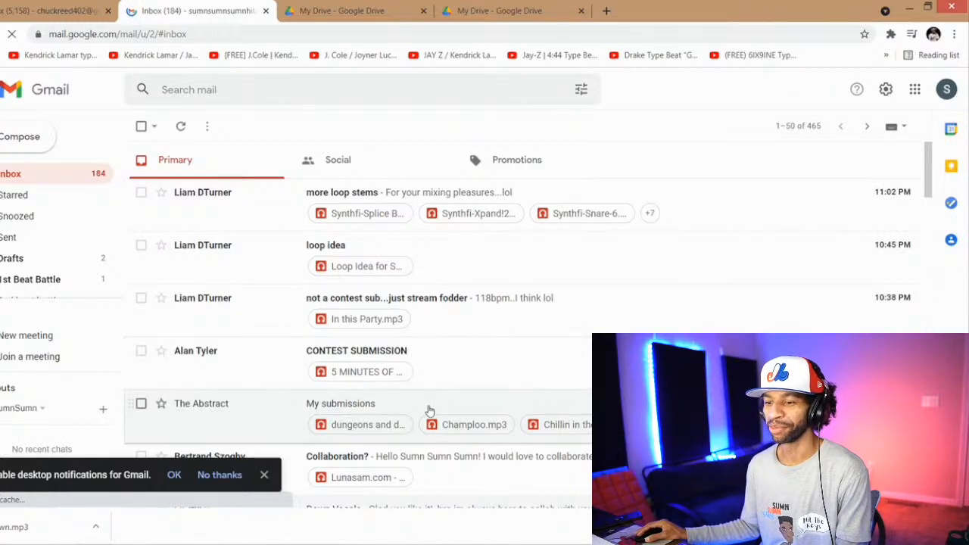
Step: Open the "loop idea" e-mail and download its attachment Loop Idea for SSSHTK.mp3
{"action": "scroll", "coordinate": [429, 405], "scroll_direction": "down", "scroll_amount": 1}
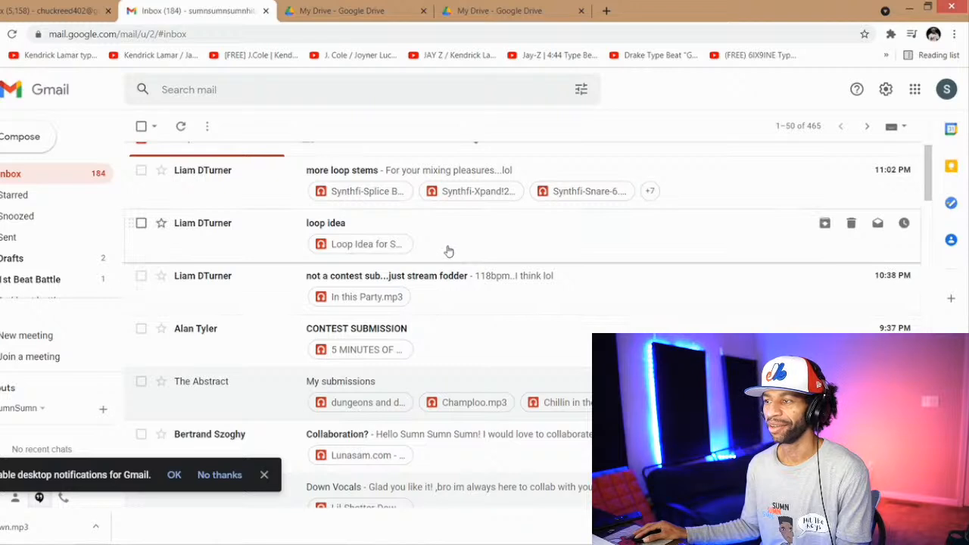
{"action": "right_click", "coordinate": [682, 186]}
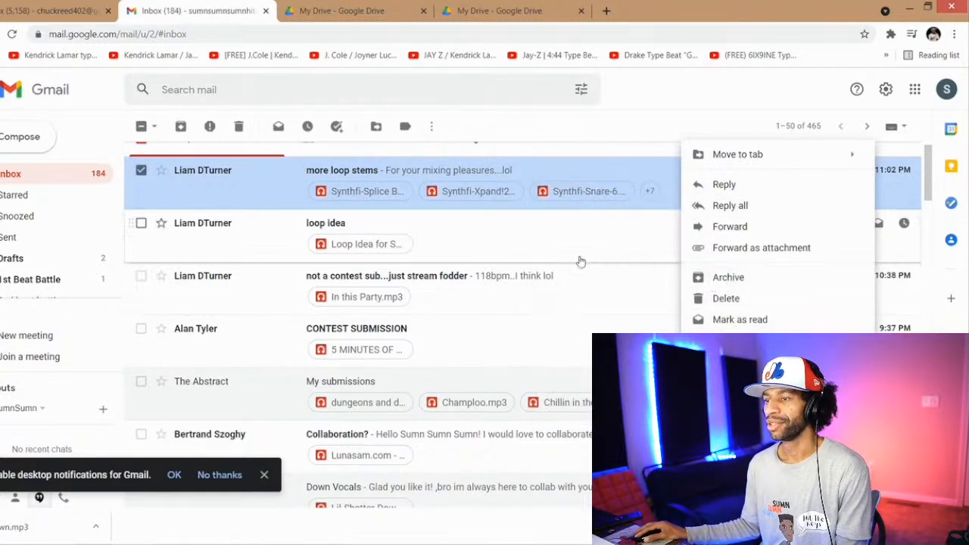
{"action": "left_click", "coordinate": [546, 256]}
{"action": "left_click", "coordinate": [540, 253]}
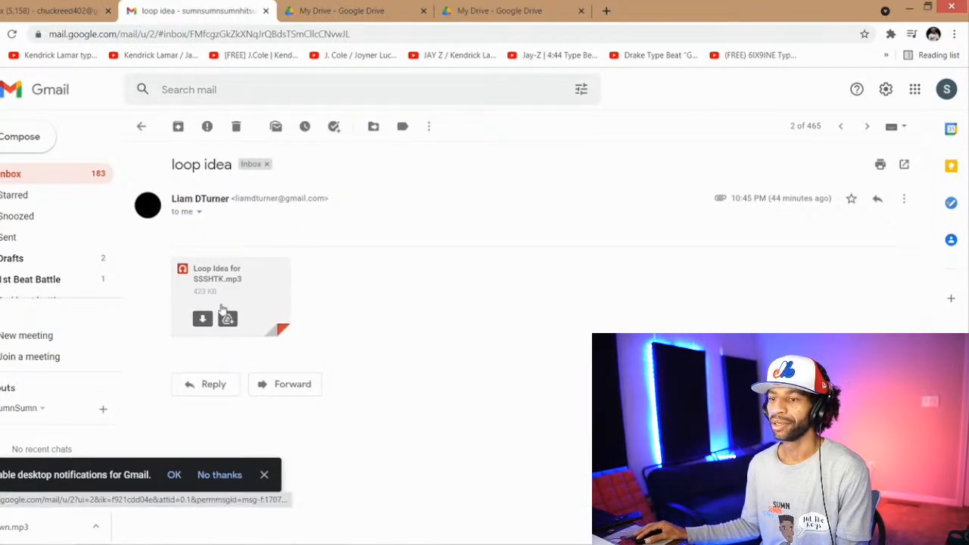
{"action": "left_click", "coordinate": [202, 319]}
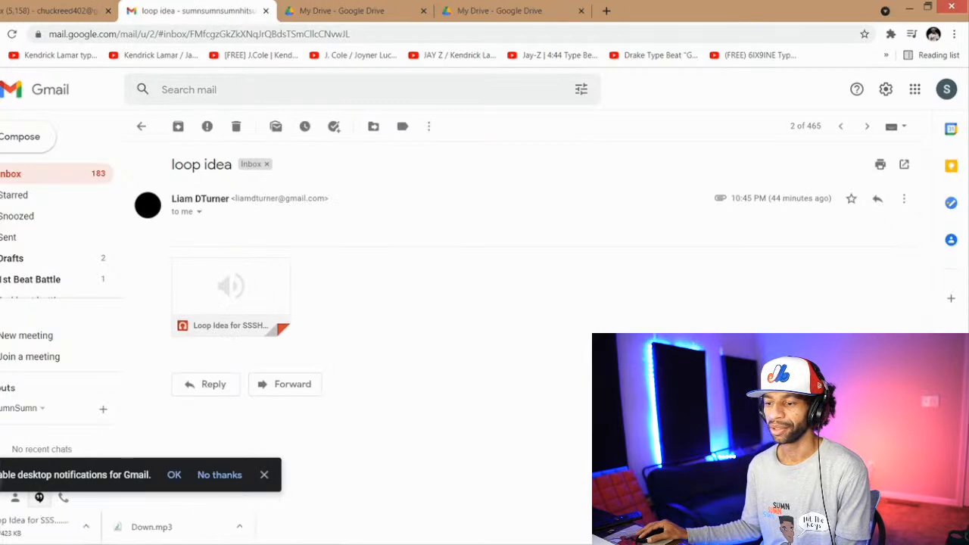
{"action": "right_click", "coordinate": [286, 544]}
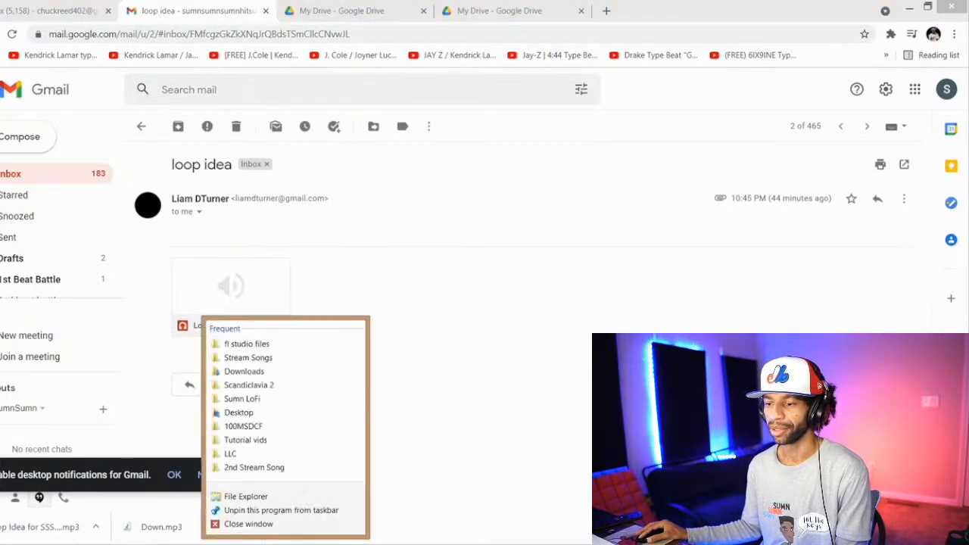
{"action": "left_click", "coordinate": [264, 495]}
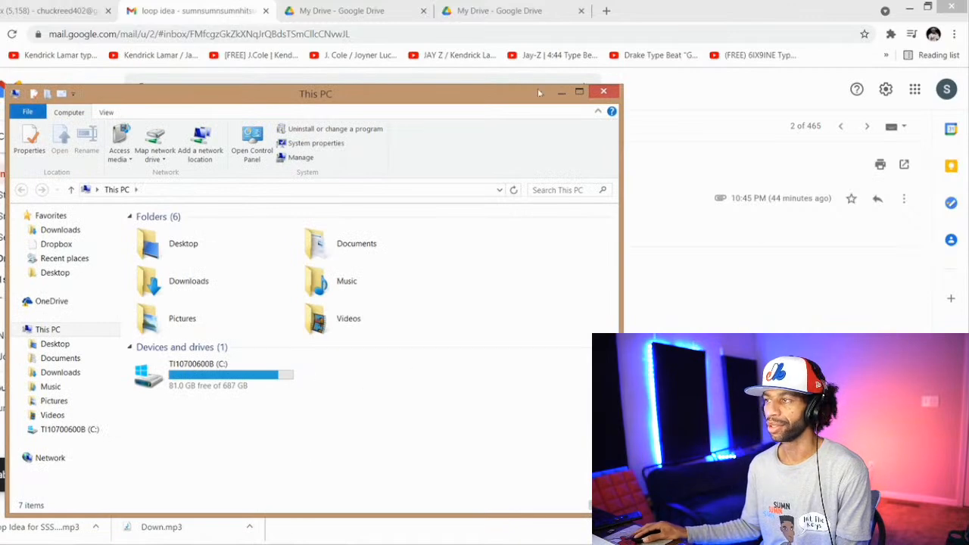
{"action": "left_click", "coordinate": [602, 91]}
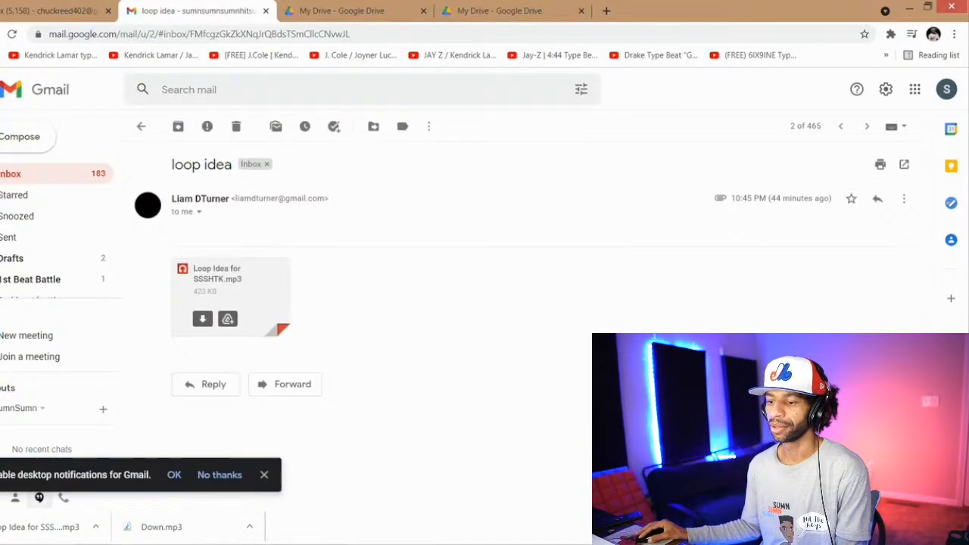
Step: In the Stream Songs folder, create a folder named with "36th Stream", the sender's first name and 1
{"action": "mouse_move", "coordinate": [287, 544]}
{"action": "left_click", "coordinate": [286, 492]}
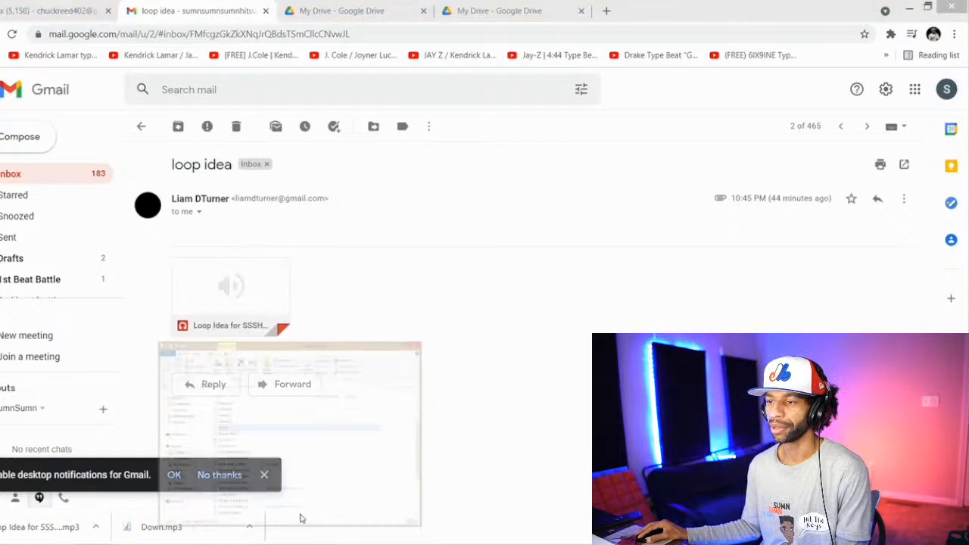
{"action": "right_click", "coordinate": [561, 279]}
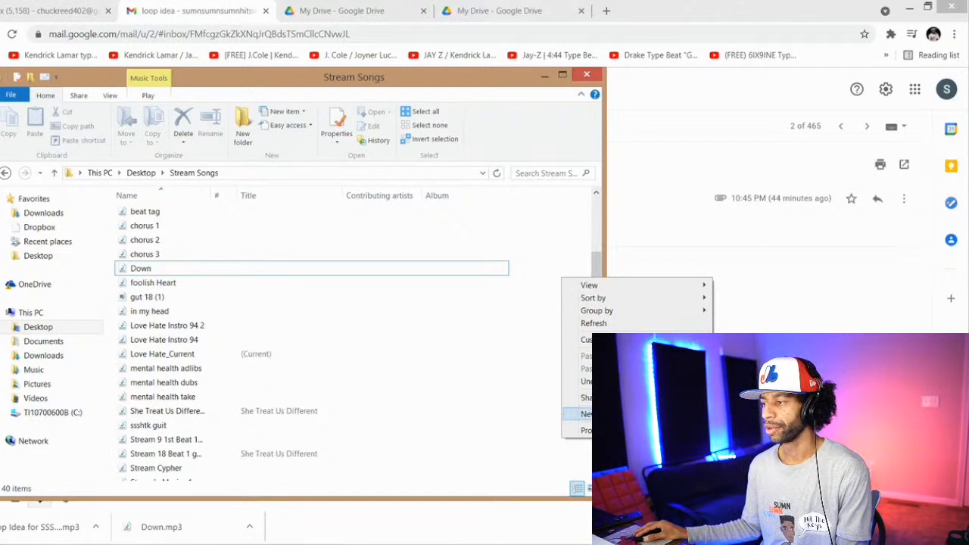
{"action": "left_click", "coordinate": [746, 414]}
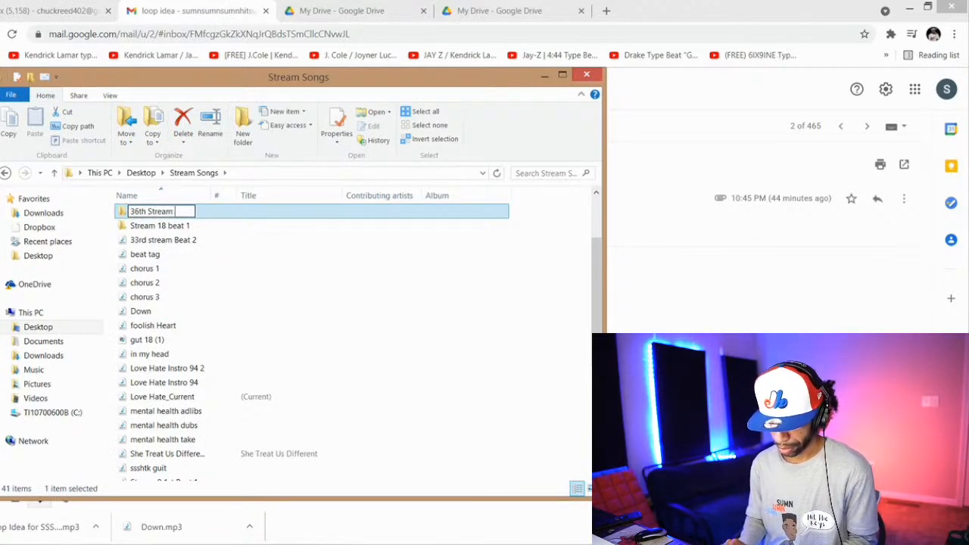
{"action": "key", "text": "Return"}
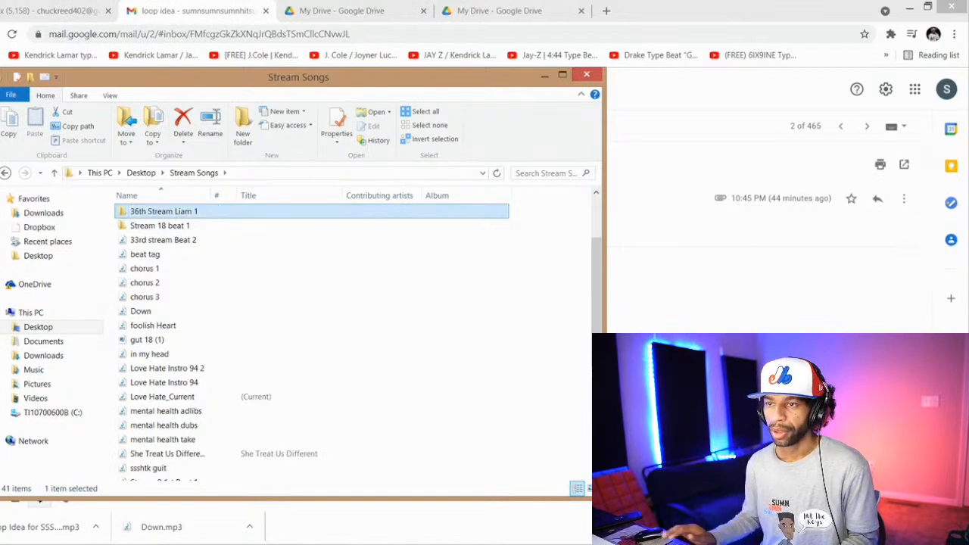
Step: Show the downloaded loop in the Downloads folder and move it into the new 36th Stream folder numbered 1
{"action": "right_click", "coordinate": [74, 533]}
{"action": "left_click", "coordinate": [115, 492]}
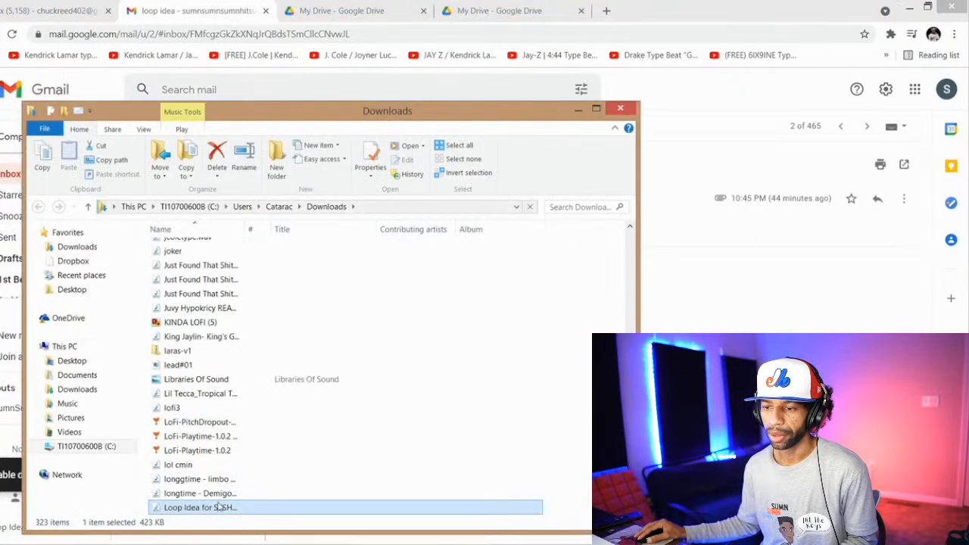
{"action": "left_click_drag", "start_coordinate": [220, 507], "coordinate": [164, 256]}
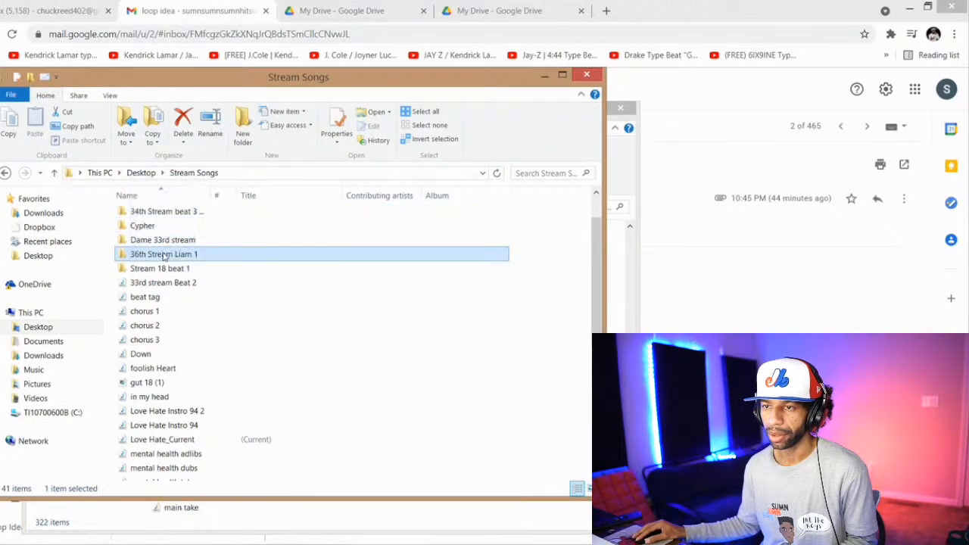
Step: Create a second folder in Stream Songs named with "36th Stream", the sender's first name and 2
{"action": "right_click", "coordinate": [542, 302]}
{"action": "mouse_move", "coordinate": [579, 436]}
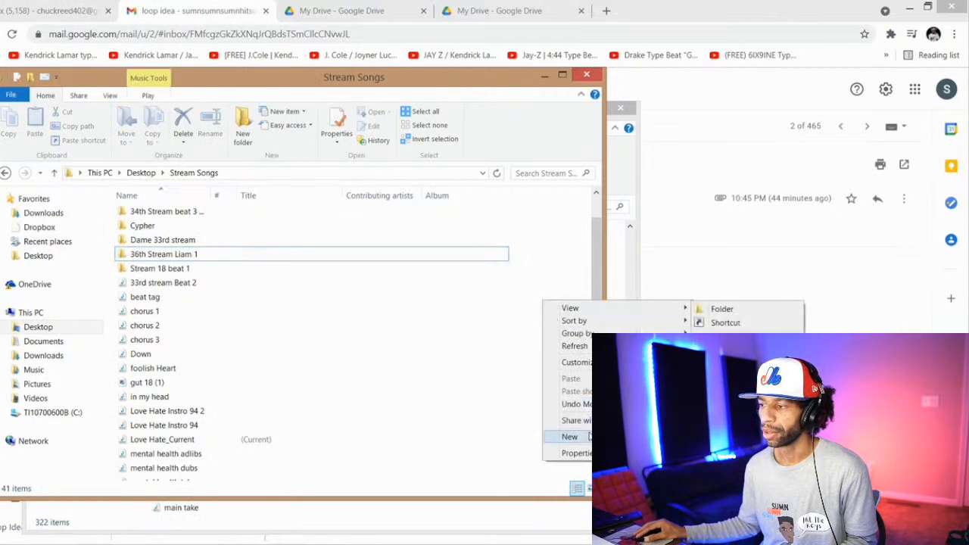
{"action": "left_click", "coordinate": [724, 316]}
{"action": "key", "text": "BackSpace"}
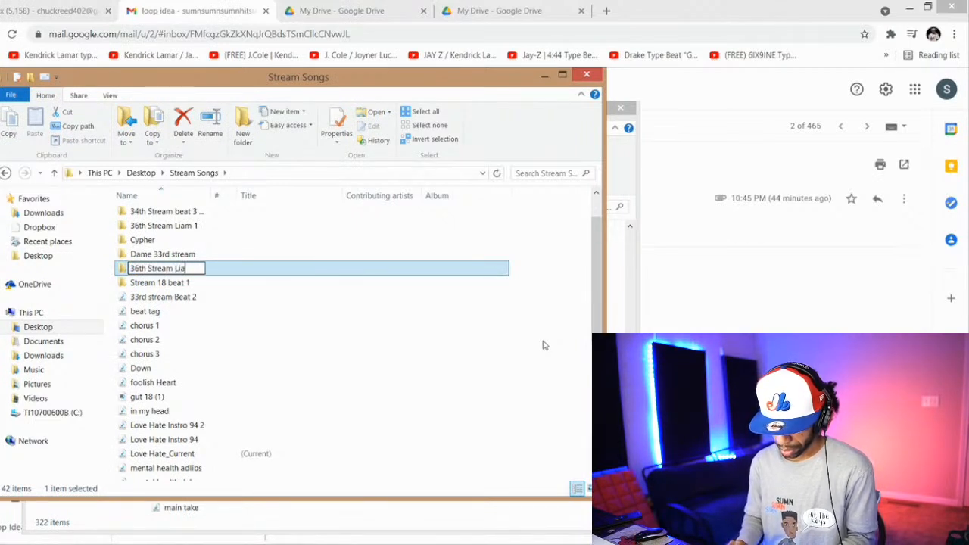
{"action": "key", "text": "Return"}
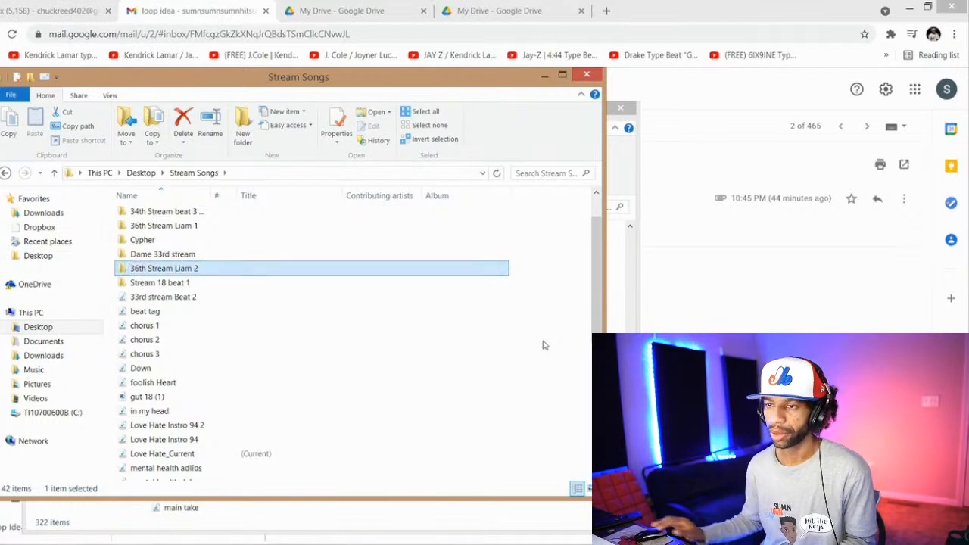
Step: Open the "more loop stems" e-mail and download all of its attachments as one zip archive
{"action": "left_click", "coordinate": [630, 177]}
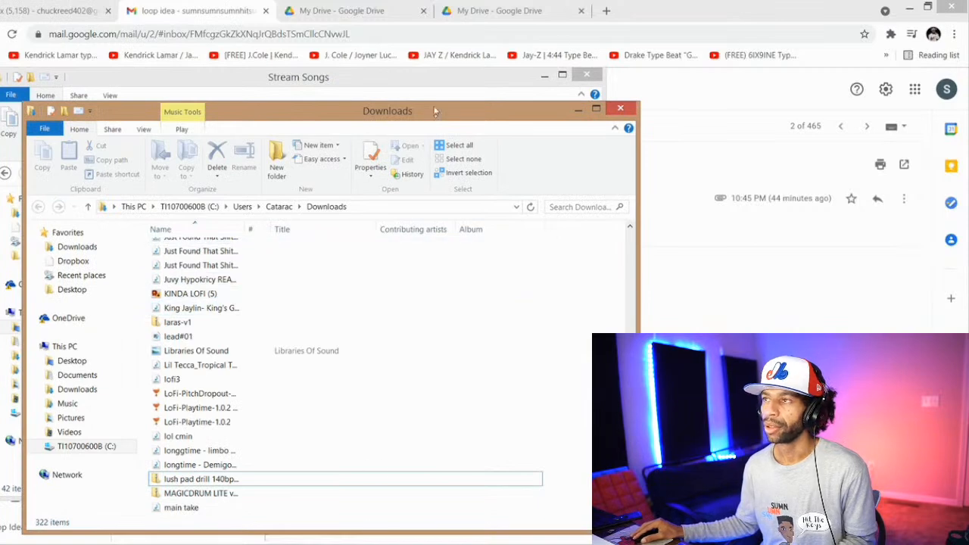
{"action": "left_click", "coordinate": [492, 11]}
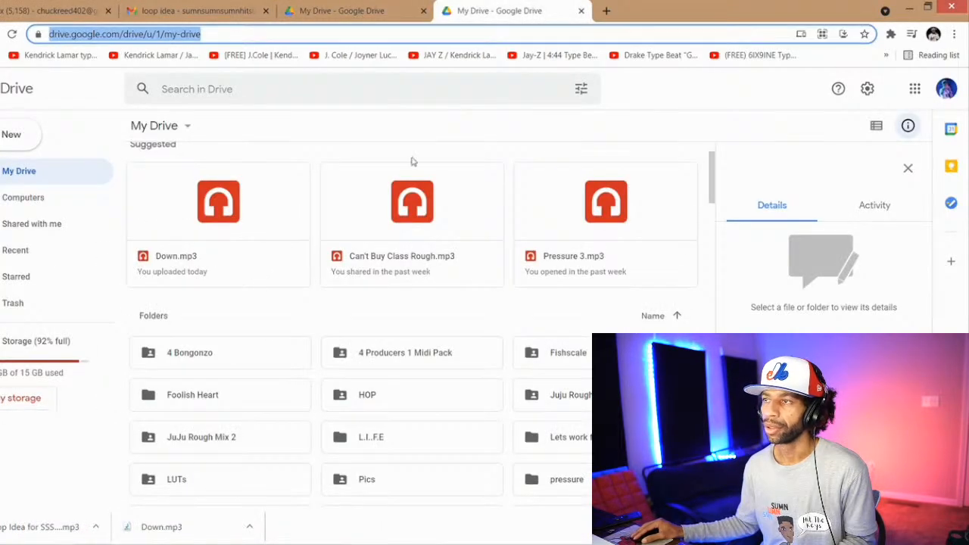
{"action": "left_click", "coordinate": [198, 10]}
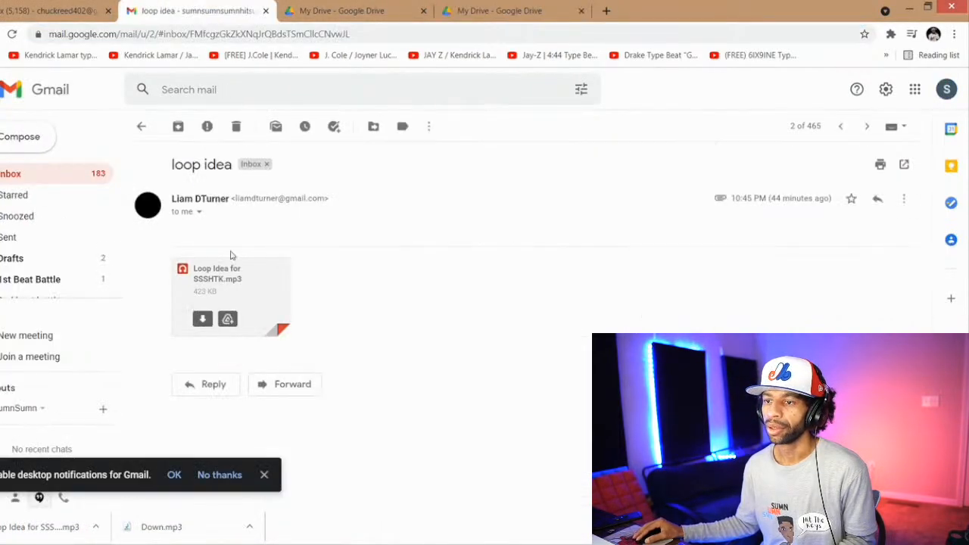
{"action": "left_click", "coordinate": [141, 128]}
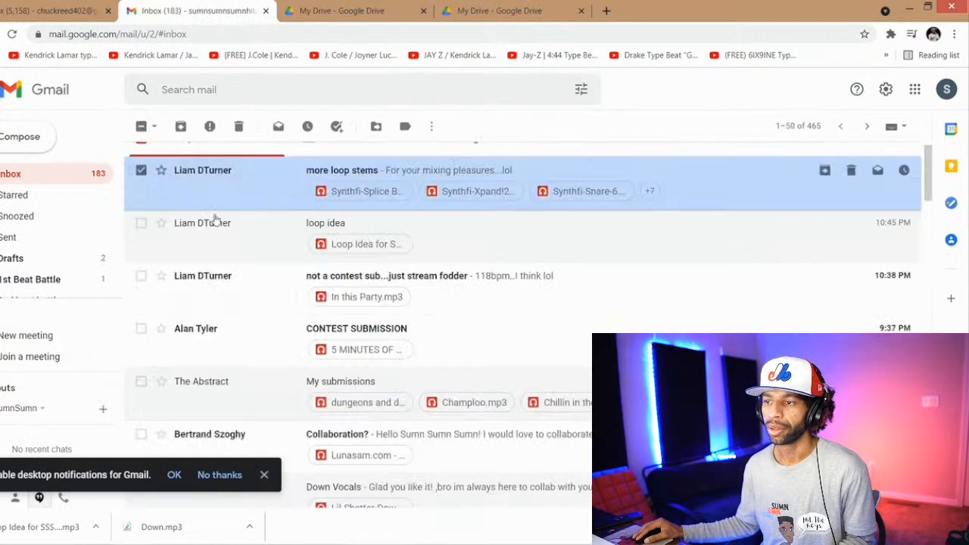
{"action": "left_click", "coordinate": [745, 175]}
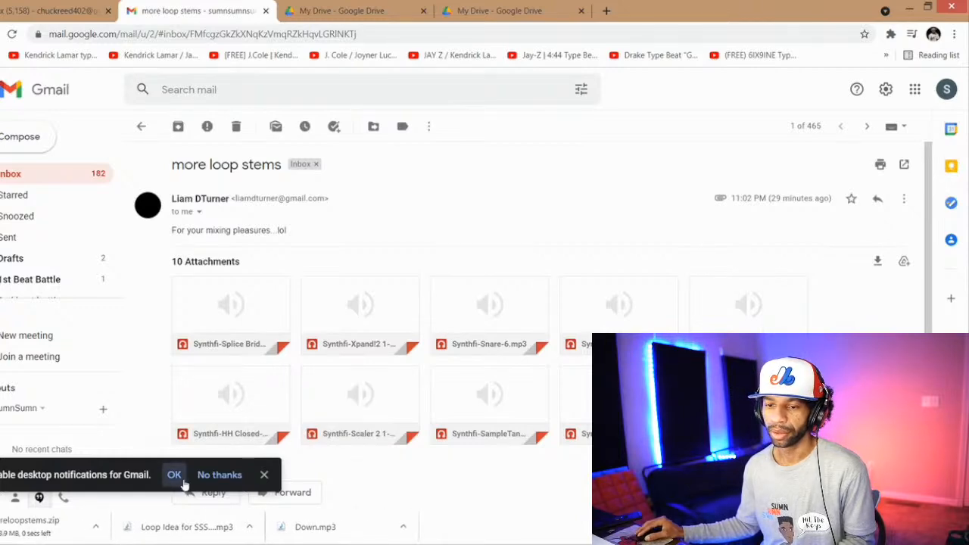
Step: Open moreloopstems.zip, transfer its stems into the 36th Stream folder numbered 2 and close the archive window
{"action": "left_click", "coordinate": [59, 527]}
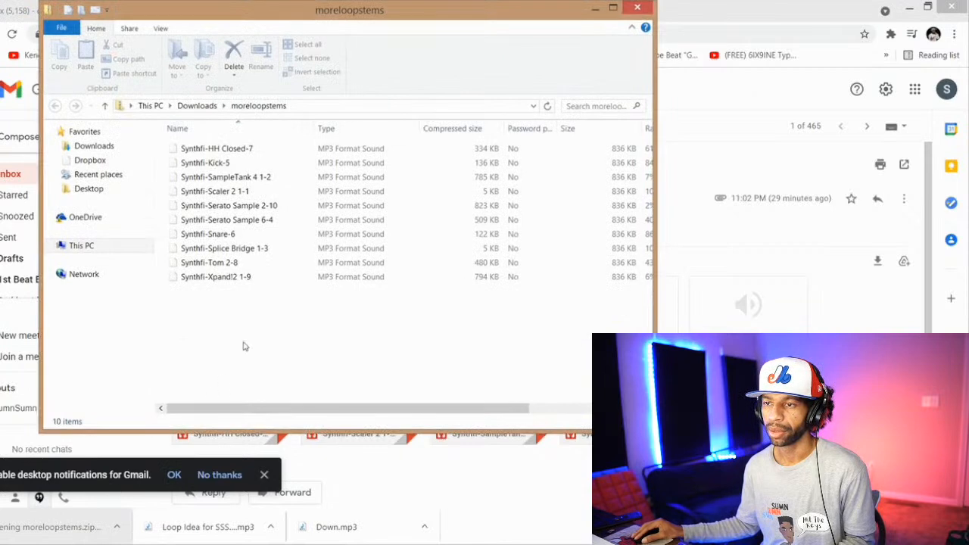
{"action": "left_click_drag", "start_coordinate": [264, 189], "coordinate": [196, 240]}
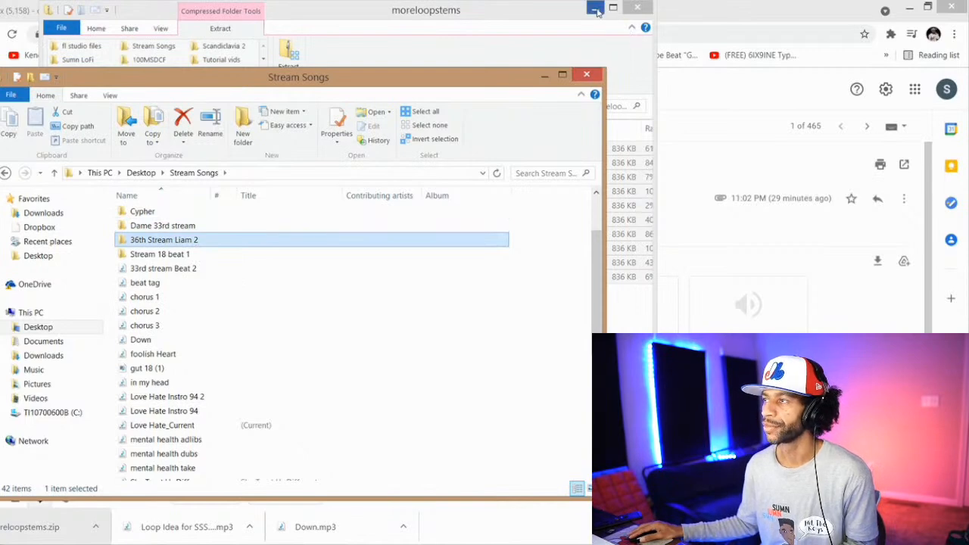
{"action": "left_click", "coordinate": [636, 6]}
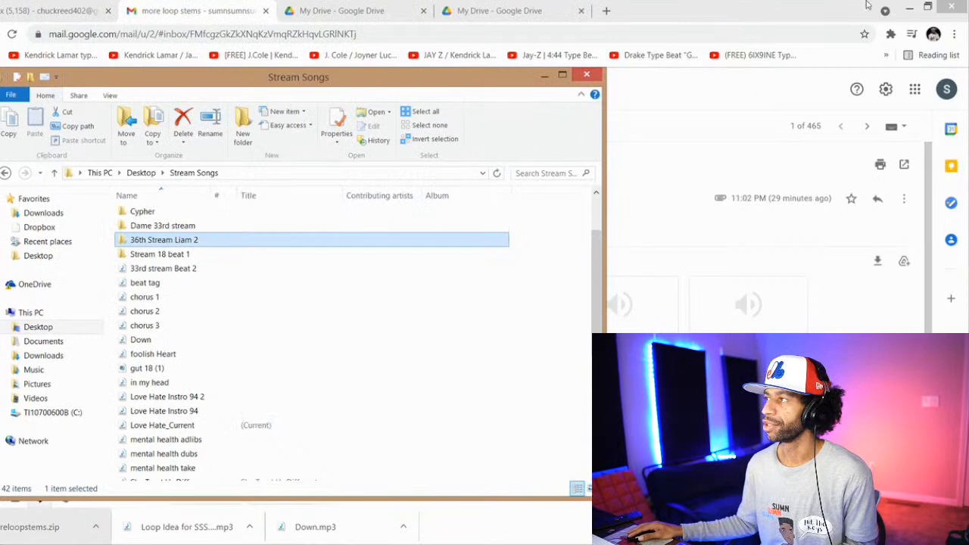
Step: Switch to FL Studio and delete the PMOD_Cymbal_03 clips at bars 53 and 13 on Track 10
{"action": "left_click", "coordinate": [909, 10]}
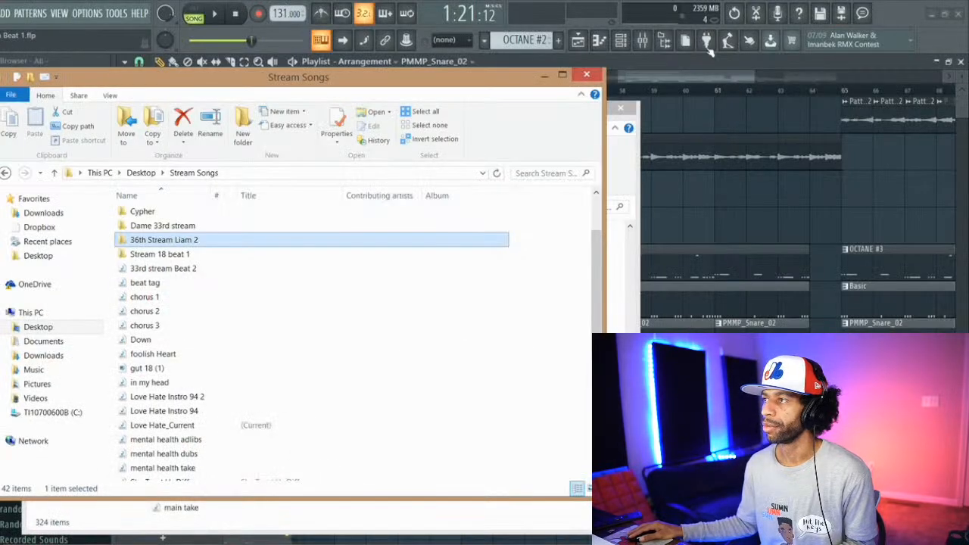
{"action": "left_click", "coordinate": [905, 15]}
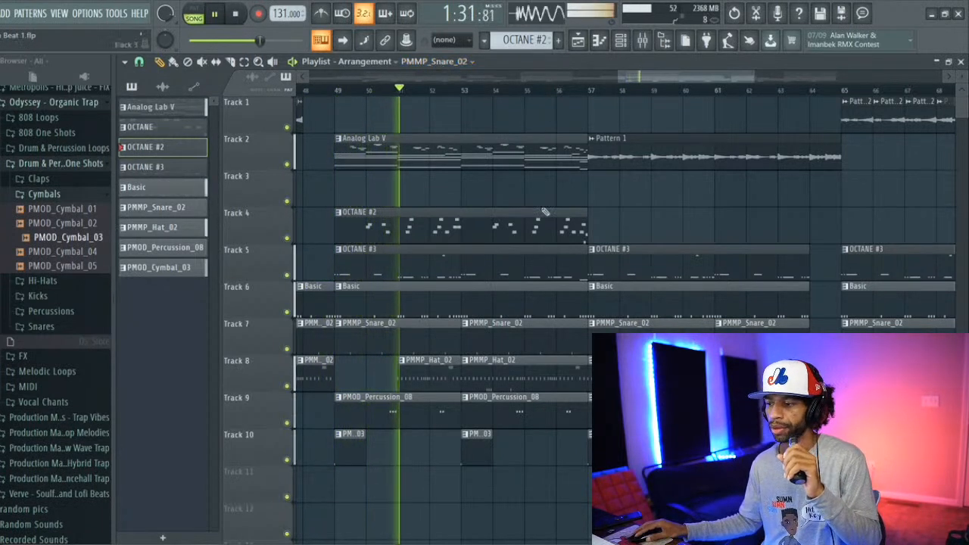
{"action": "right_click", "coordinate": [477, 443]}
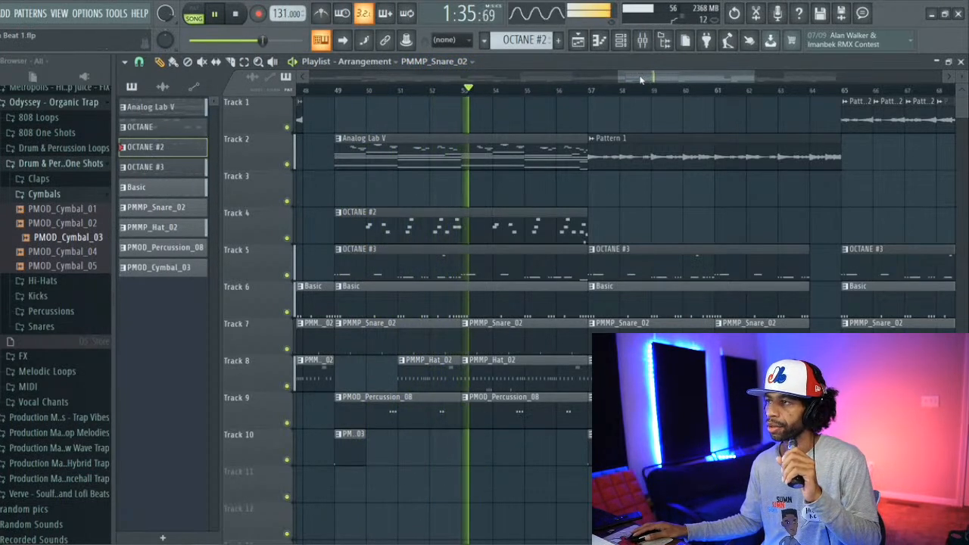
{"action": "left_click_drag", "start_coordinate": [641, 79], "coordinate": [692, 82]}
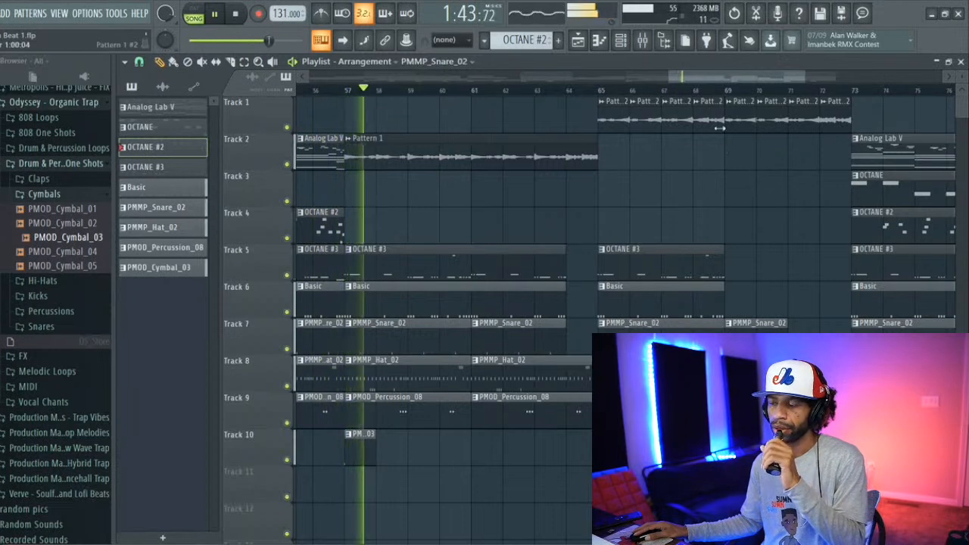
{"action": "left_click_drag", "start_coordinate": [716, 78], "coordinate": [384, 72]}
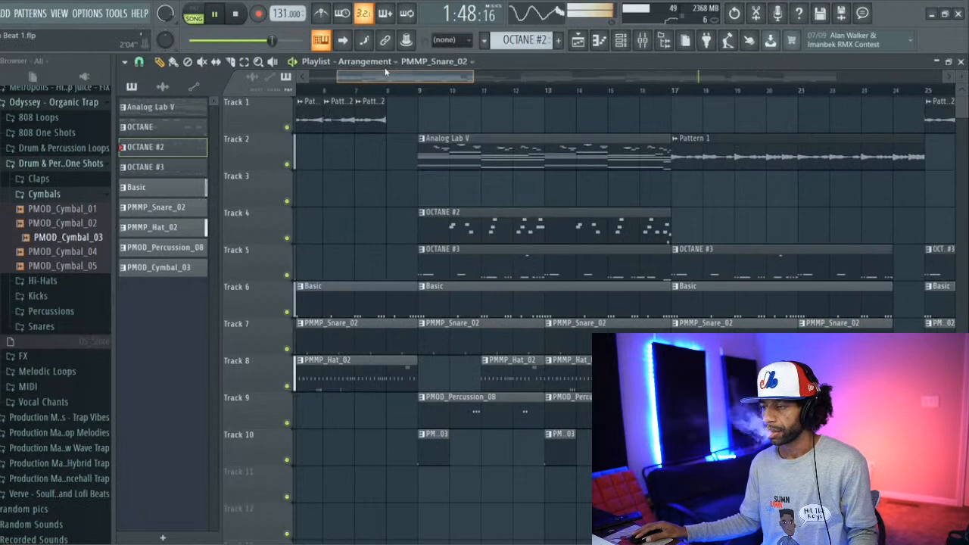
{"action": "right_click", "coordinate": [559, 456]}
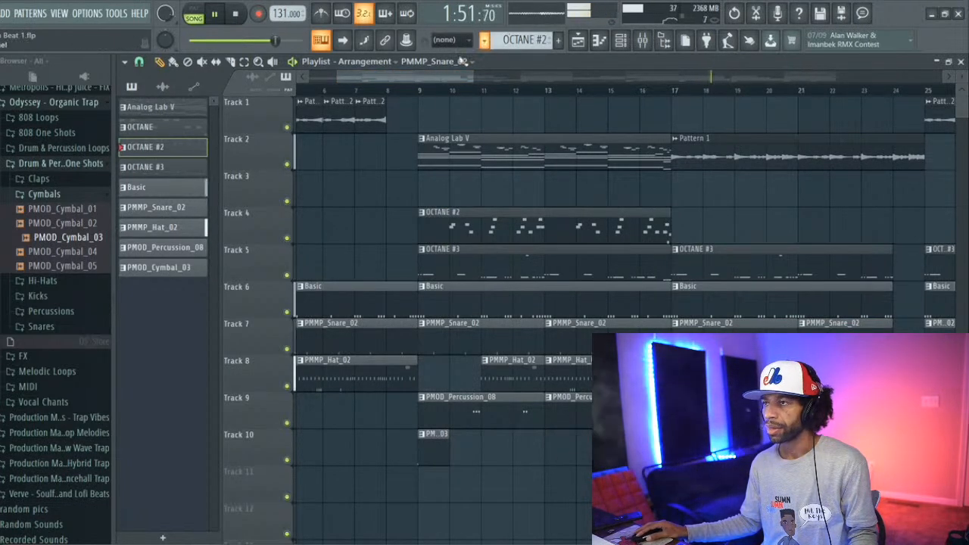
{"action": "left_click_drag", "start_coordinate": [444, 80], "coordinate": [527, 84]}
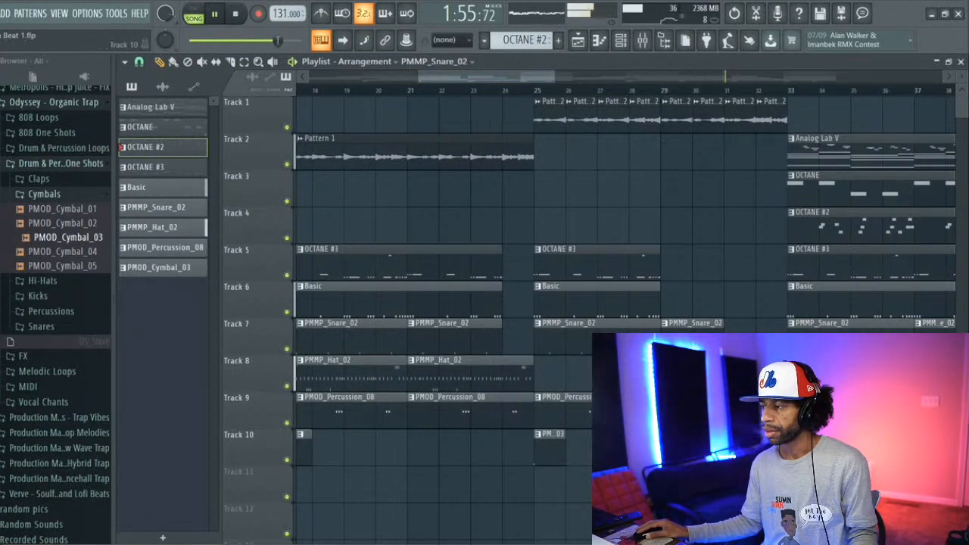
{"action": "left_click_drag", "start_coordinate": [513, 80], "coordinate": [725, 133]}
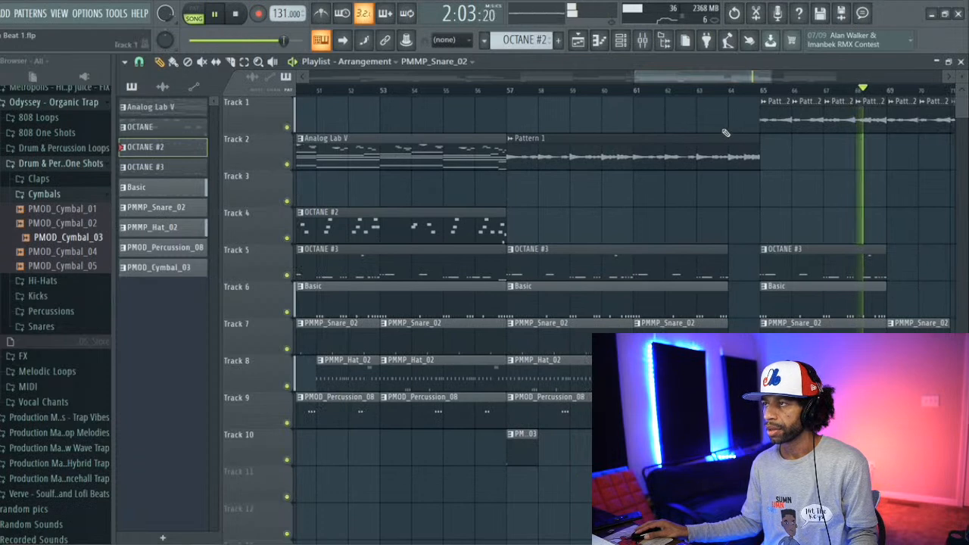
Step: Check the Master channel in the mixer while the beat plays, and stop playback
{"action": "left_click", "coordinate": [644, 40]}
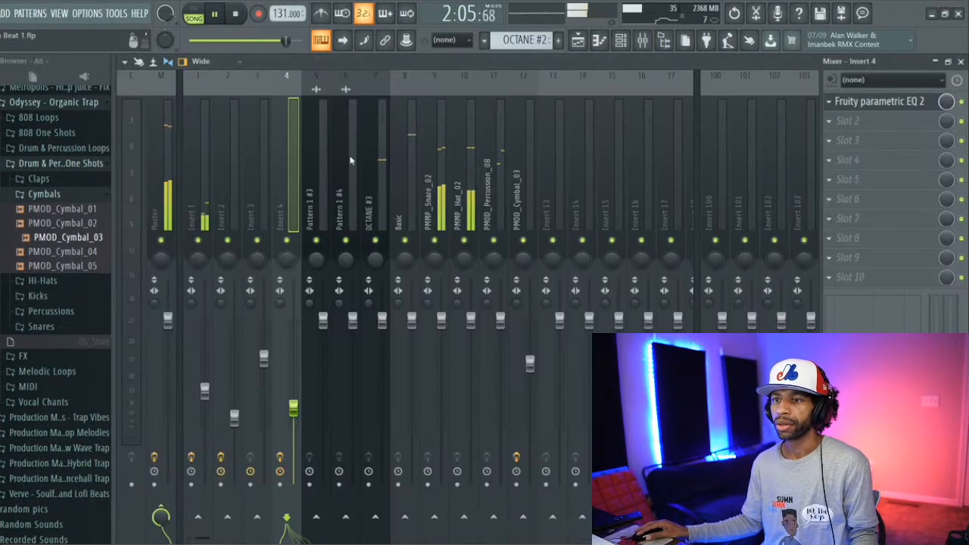
{"action": "left_click", "coordinate": [171, 138]}
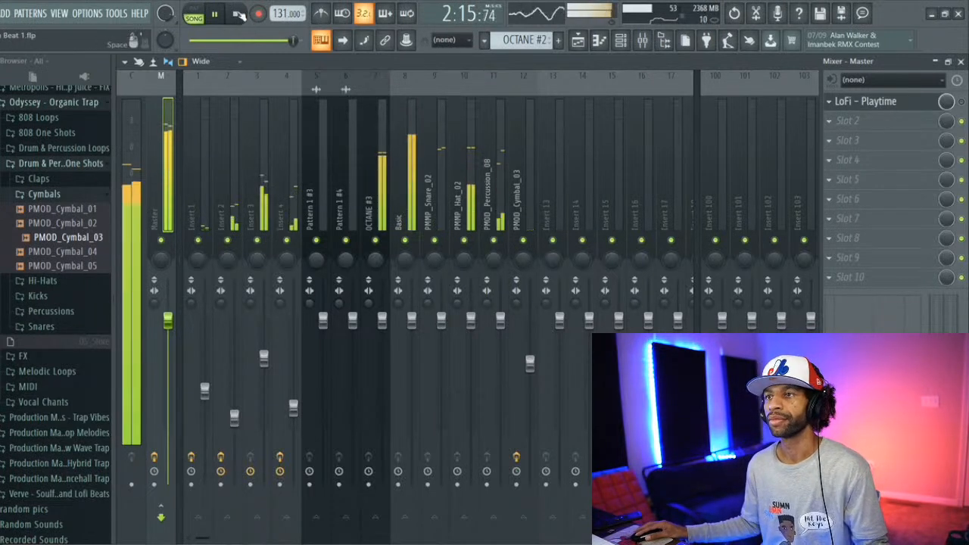
{"action": "left_click", "coordinate": [239, 15]}
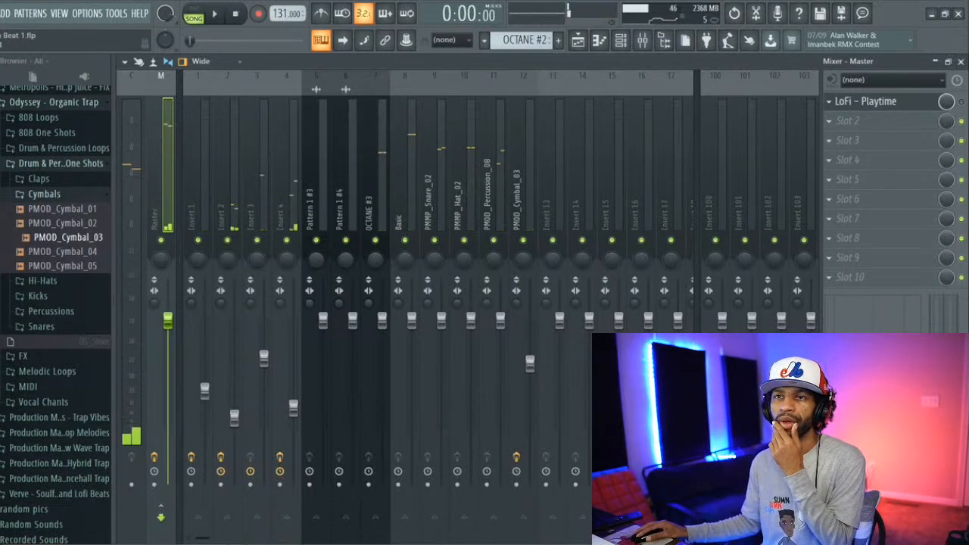
Step: Save the finished beat project and start a new project from the Empty with 4 sends template
{"action": "left_click", "coordinate": [0, 14]}
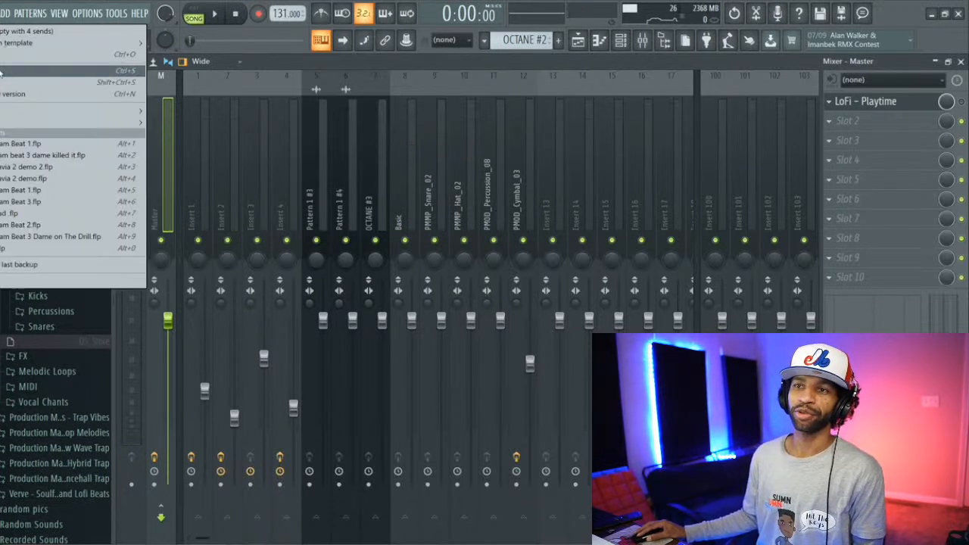
{"action": "left_click", "coordinate": [4, 71]}
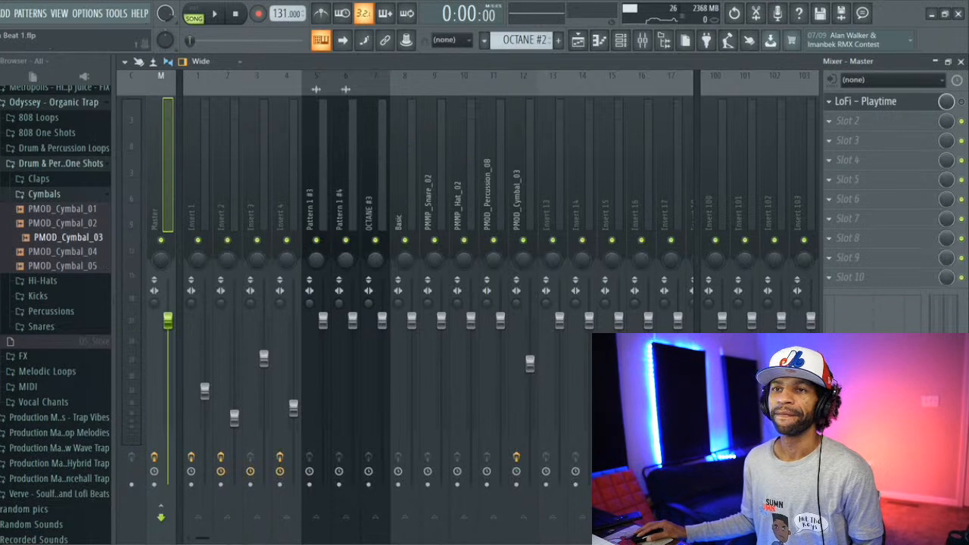
{"action": "left_click", "coordinate": [2, 13]}
{"action": "left_click", "coordinate": [4, 32]}
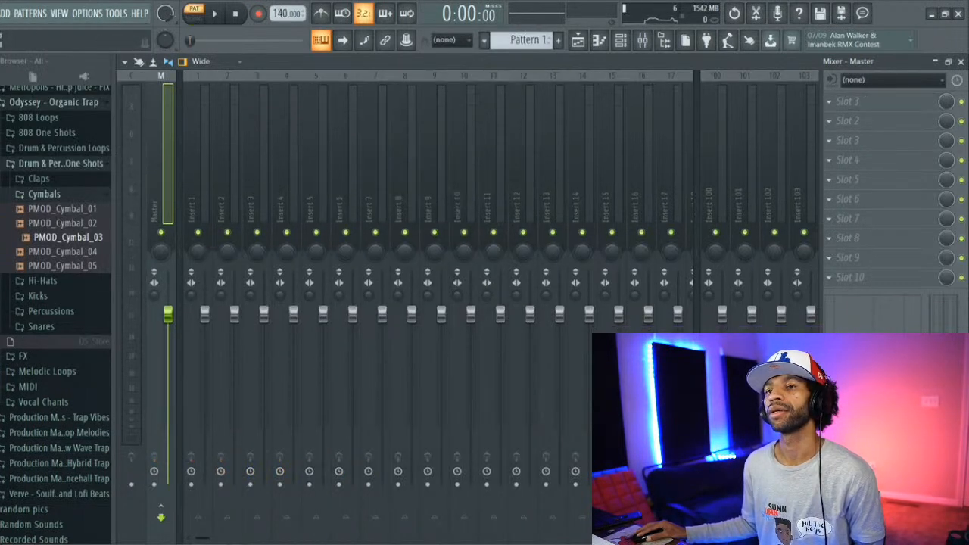
{"action": "left_click", "coordinate": [3, 14]}
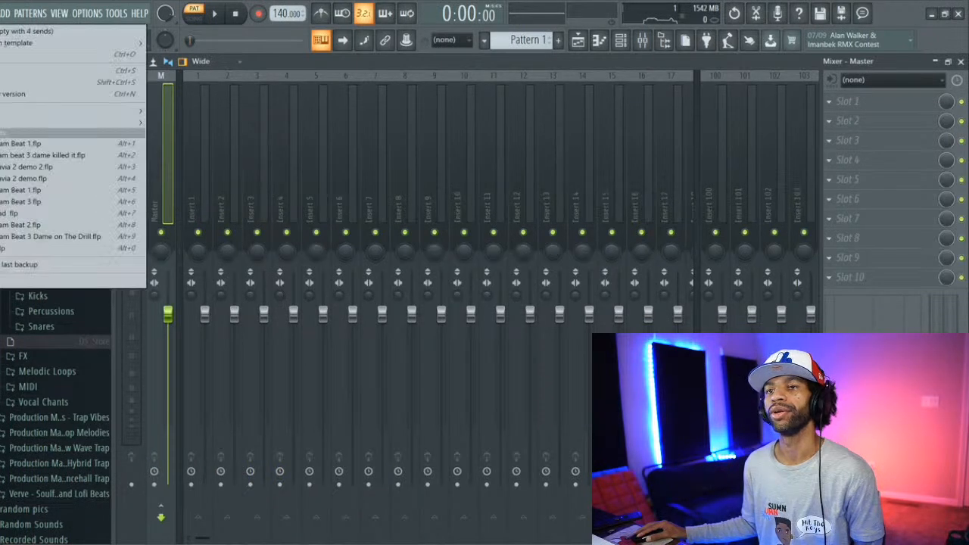
{"action": "left_click", "coordinate": [4, 32]}
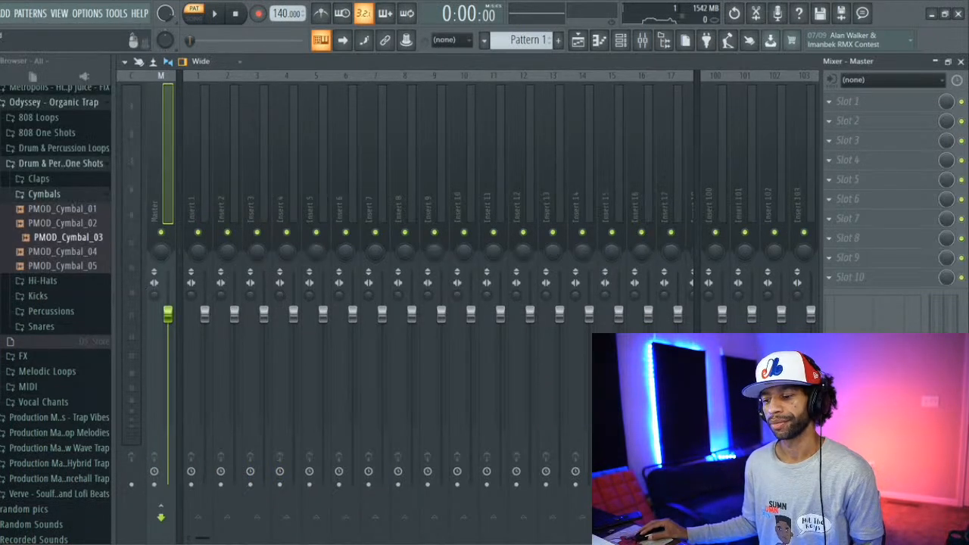
Step: Close the Downloads folder window and bring up the Stream Songs folder window
{"action": "mouse_move", "coordinate": [285, 540]}
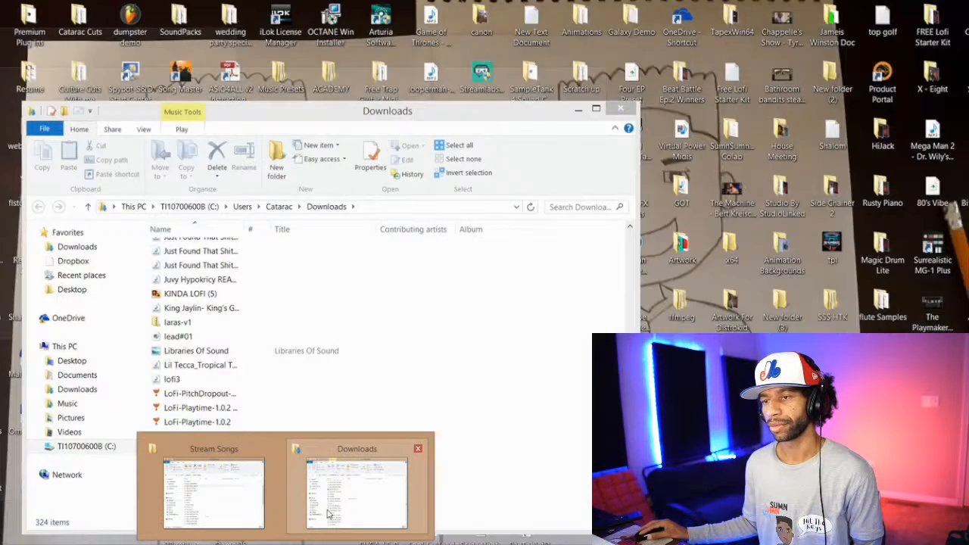
{"action": "left_click", "coordinate": [327, 515]}
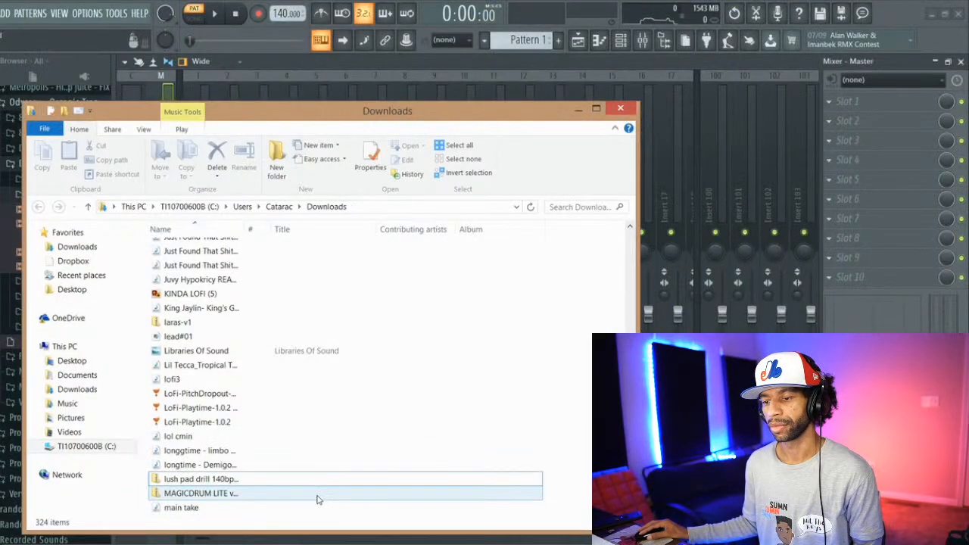
{"action": "left_click", "coordinate": [619, 110]}
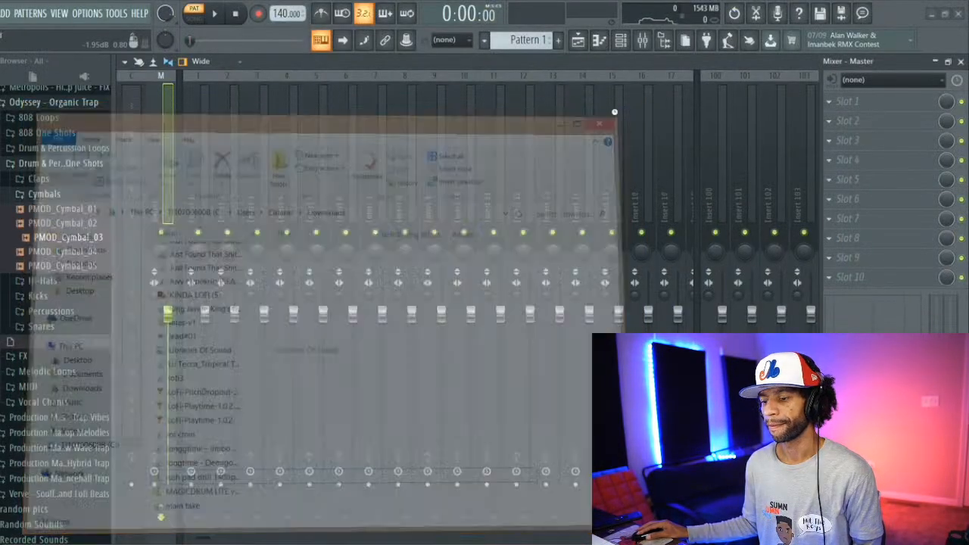
{"action": "mouse_move", "coordinate": [285, 541]}
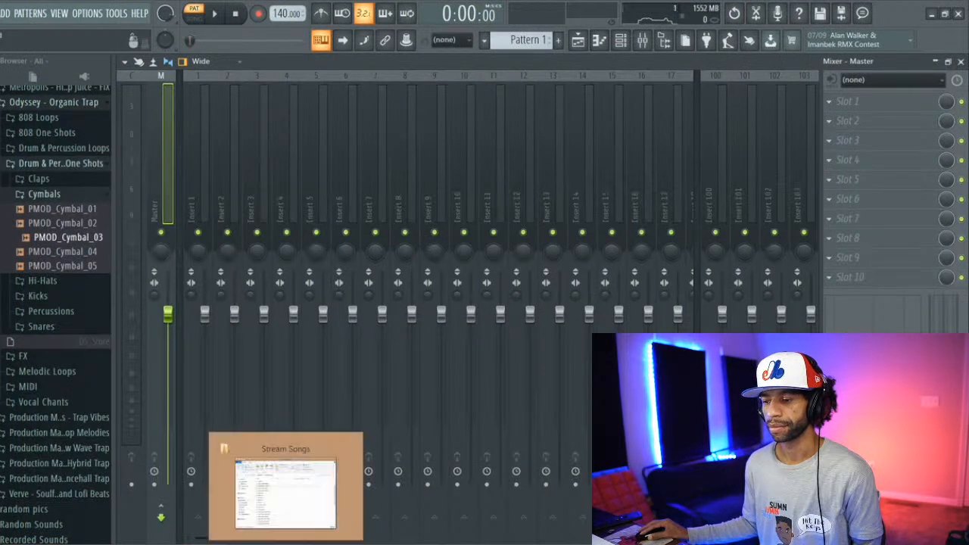
{"action": "left_click", "coordinate": [292, 489]}
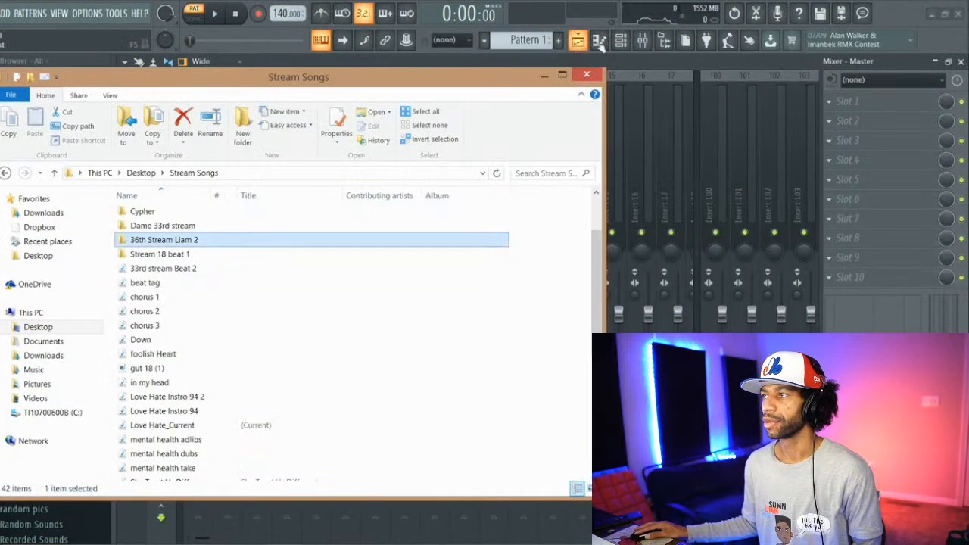
{"action": "left_click", "coordinate": [186, 255]}
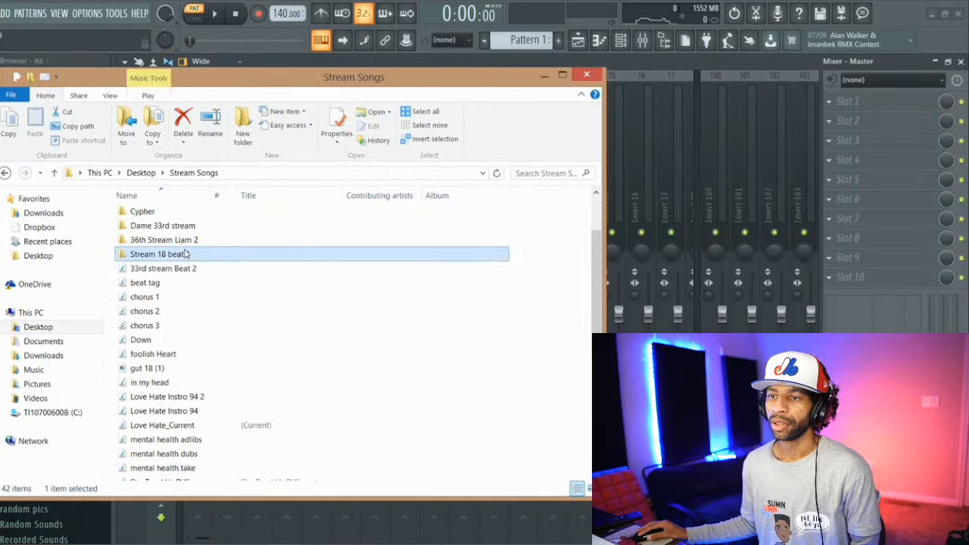
{"action": "double_click", "coordinate": [185, 254]}
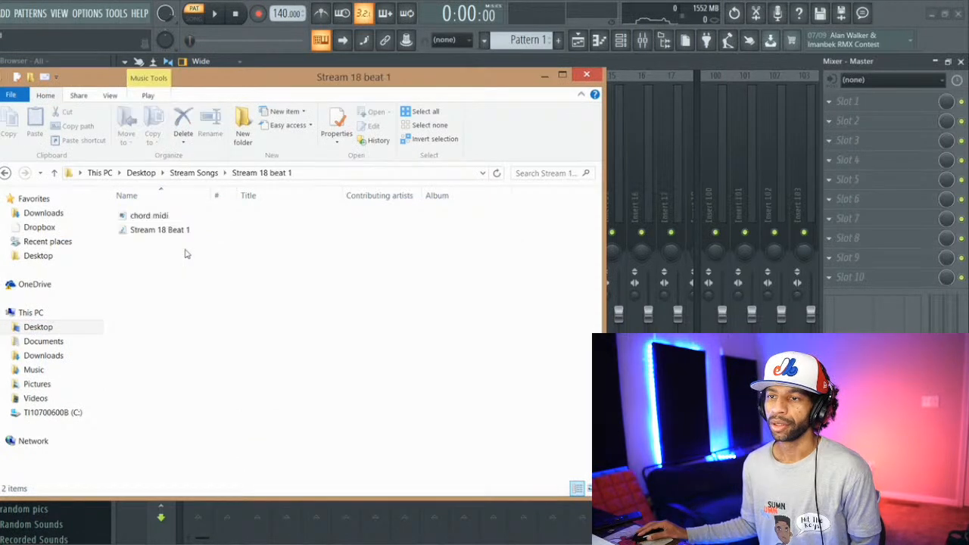
{"action": "left_click", "coordinate": [5, 174]}
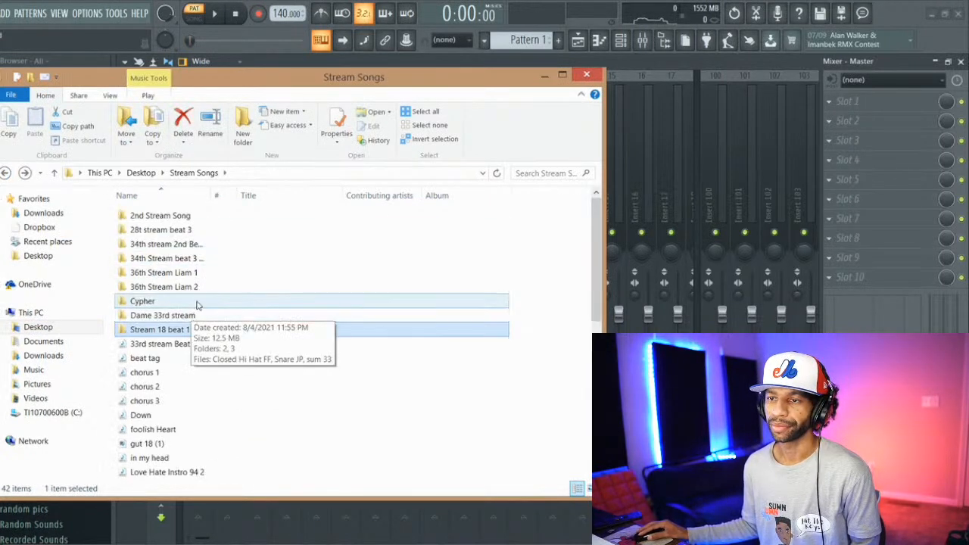
Step: Open the 36th Stream folder numbered 1 and place its Loop Idea for SSSHTK audio on playlist Track 1 at bar 1
{"action": "double_click", "coordinate": [206, 274]}
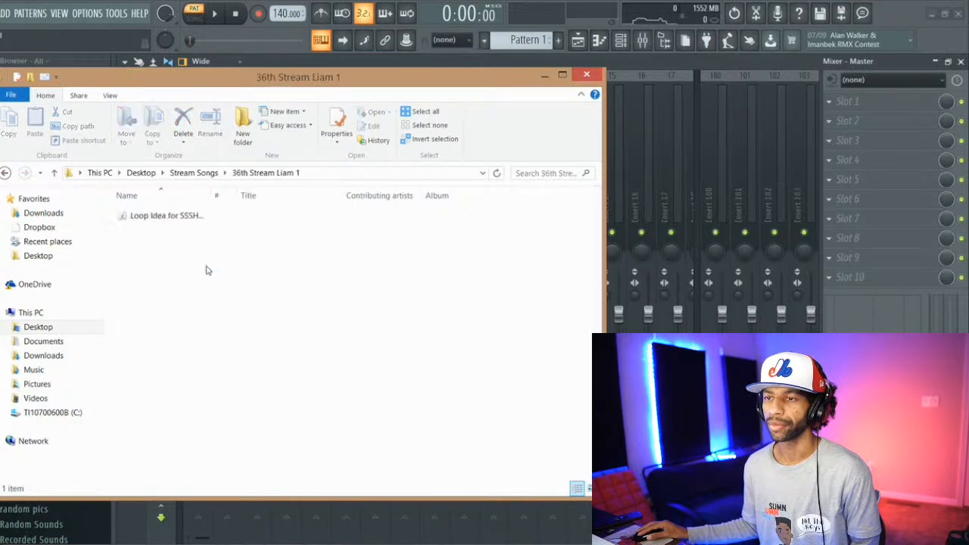
{"action": "left_click_drag", "start_coordinate": [196, 222], "coordinate": [578, 44]}
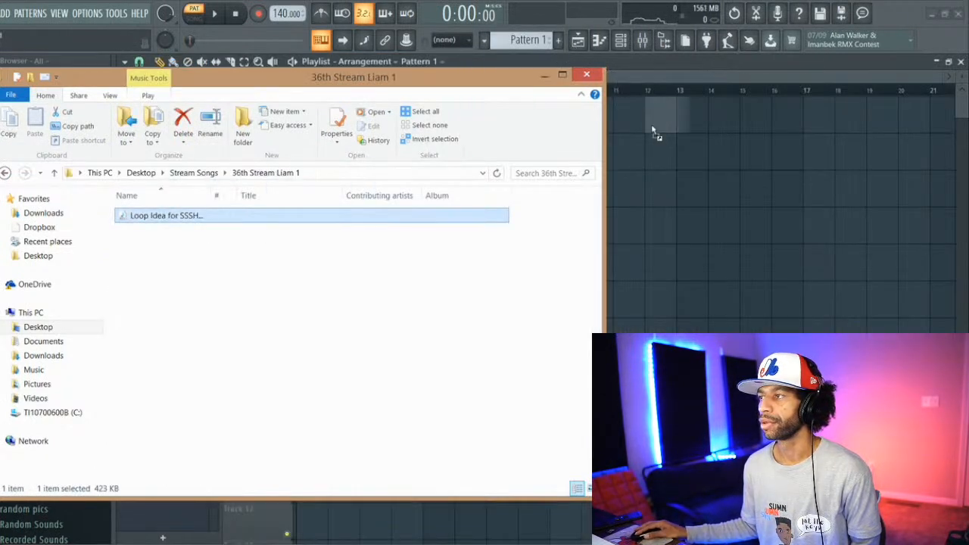
{"action": "left_click_drag", "start_coordinate": [656, 133], "coordinate": [319, 109]}
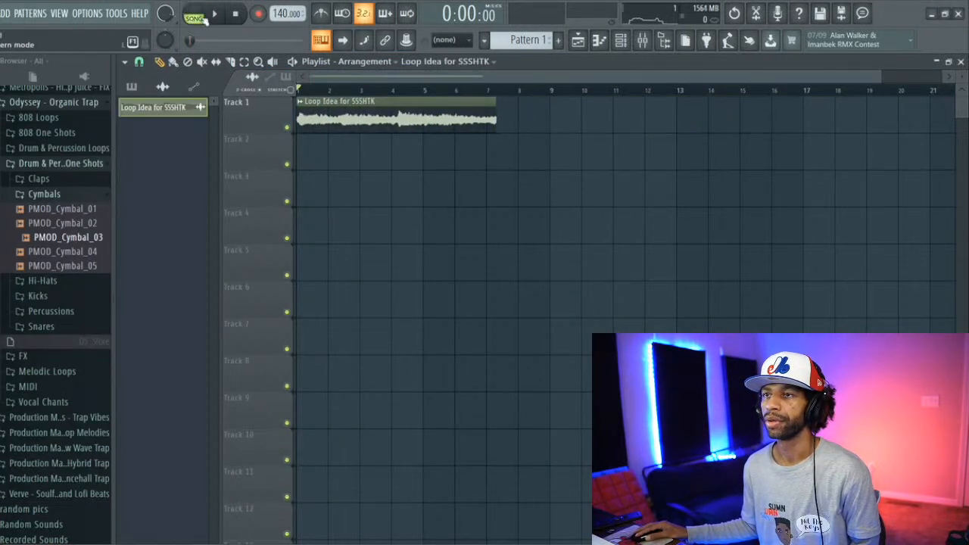
Step: Play the Loop Idea for SSSHTK clip, lower the project tempo to 89 BPM, and stop playback
{"action": "left_click", "coordinate": [217, 13]}
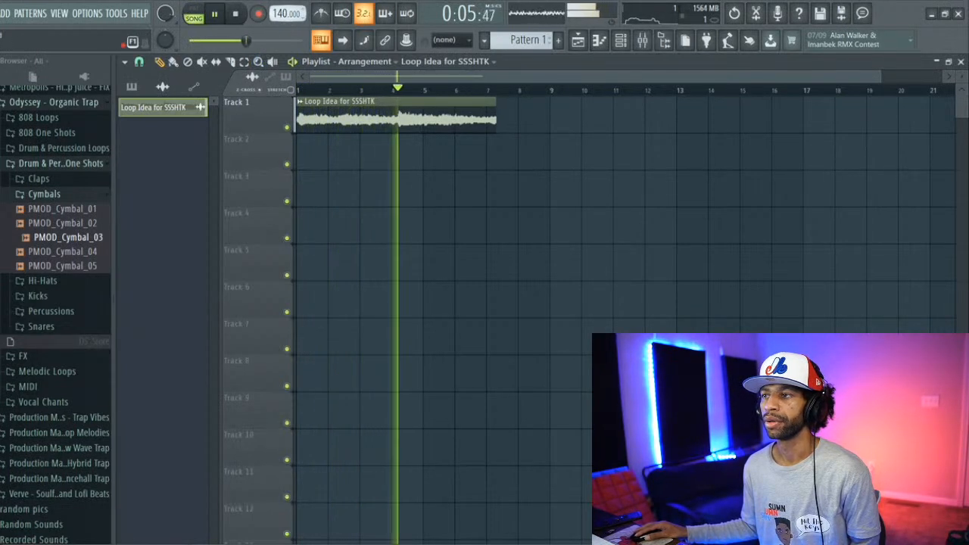
{"action": "left_click_drag", "start_coordinate": [282, 14], "coordinate": [283, 60]}
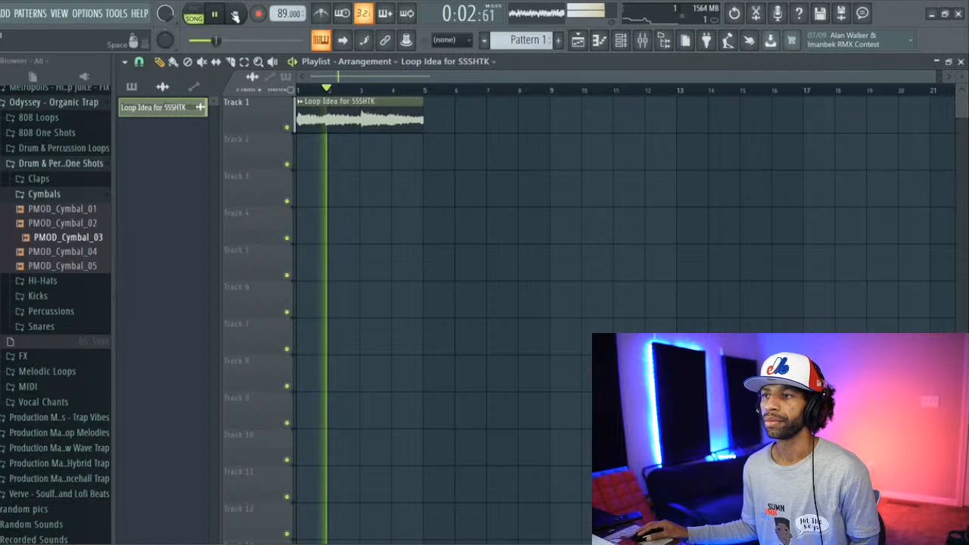
{"action": "left_click", "coordinate": [235, 15]}
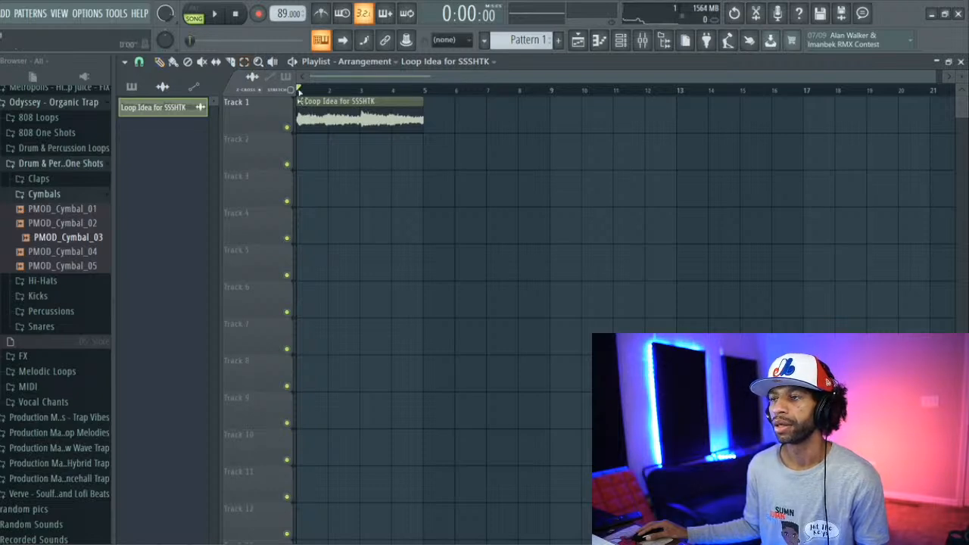
Step: Select the loop's first four bars in the playlist timeline, audition them, and stop playback
{"action": "left_click_drag", "start_coordinate": [299, 88], "coordinate": [423, 110]}
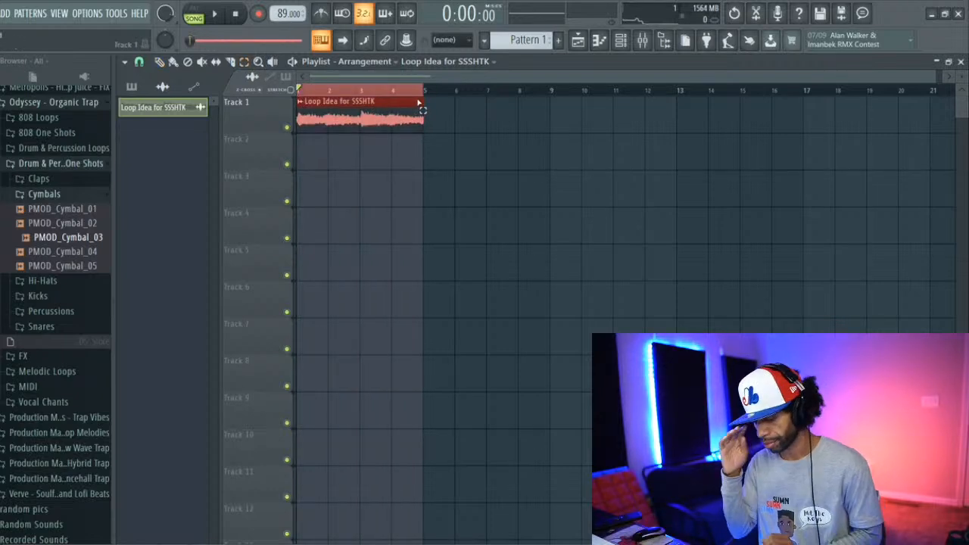
{"action": "key", "text": "space"}
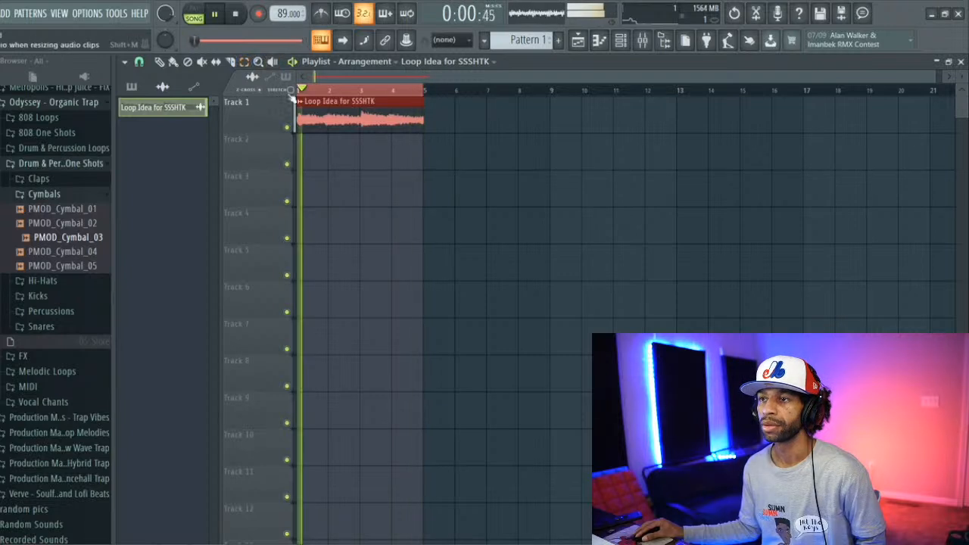
{"action": "left_click", "coordinate": [234, 14]}
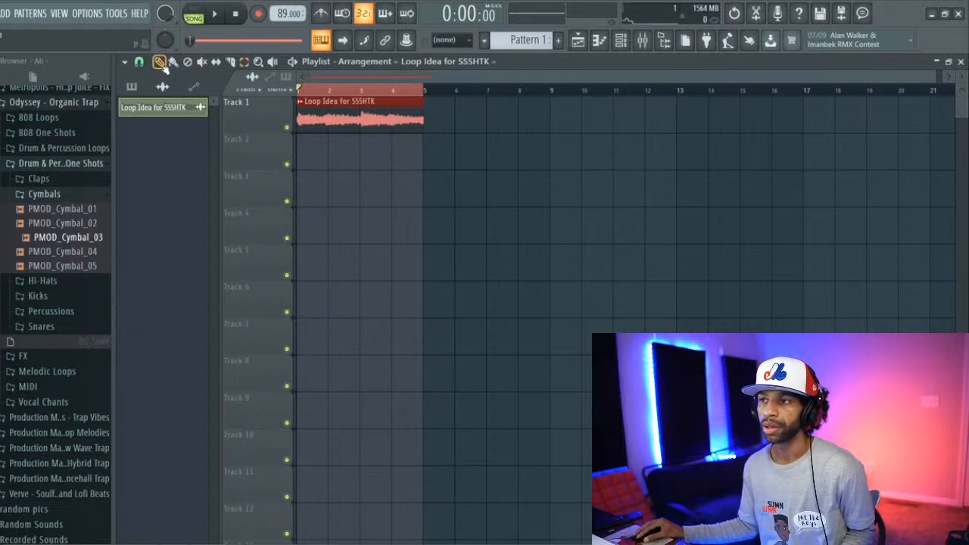
Step: Try stretching the Track 1 loop to eight bars, audition it, and shorten it back to four bars
{"action": "left_click_drag", "start_coordinate": [424, 127], "coordinate": [548, 124]}
{"action": "key", "text": "space"}
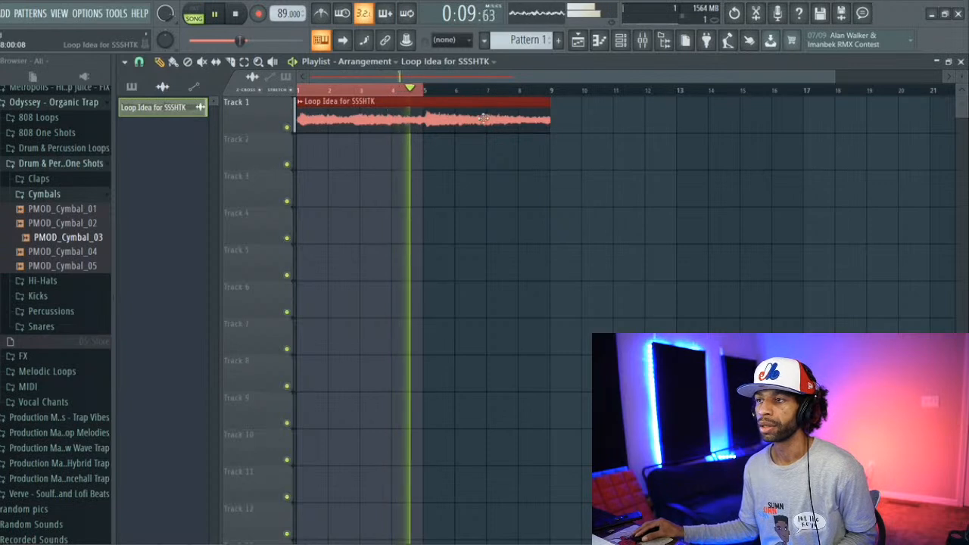
{"action": "key", "text": "space"}
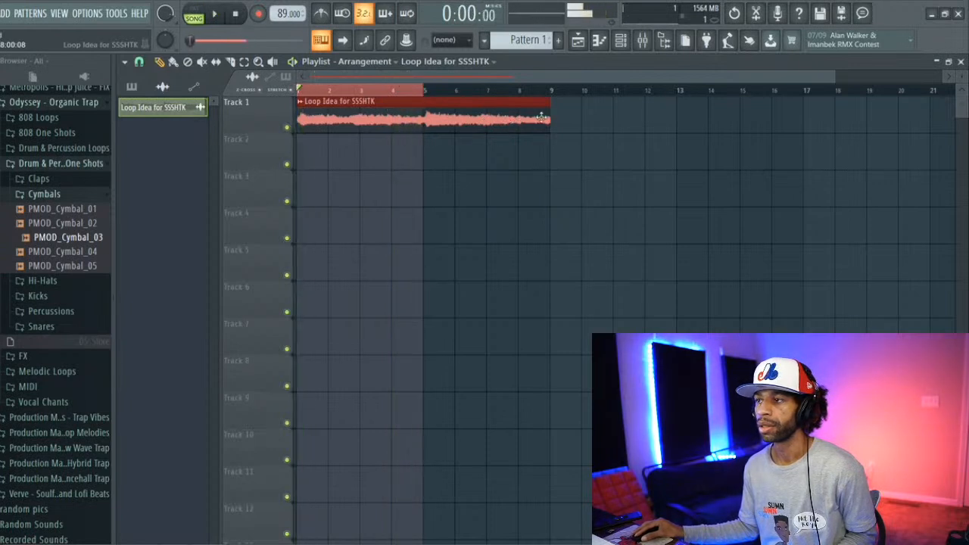
{"action": "left_click_drag", "start_coordinate": [550, 117], "coordinate": [458, 122]}
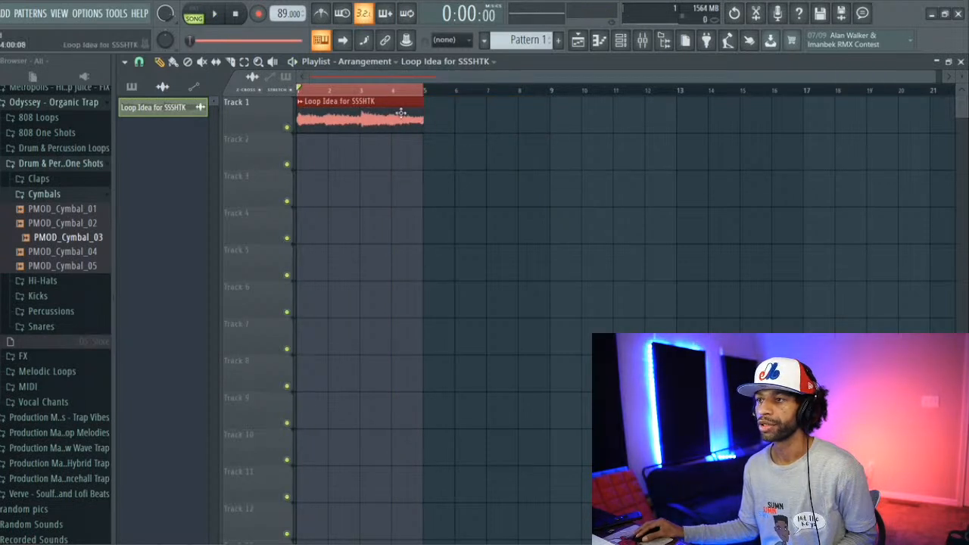
Step: Place a loop copy on Track 2 at bar 1 and stretch the loop to eight bars, auditioning it at 107 and 95 BPM
{"action": "left_click", "coordinate": [303, 157]}
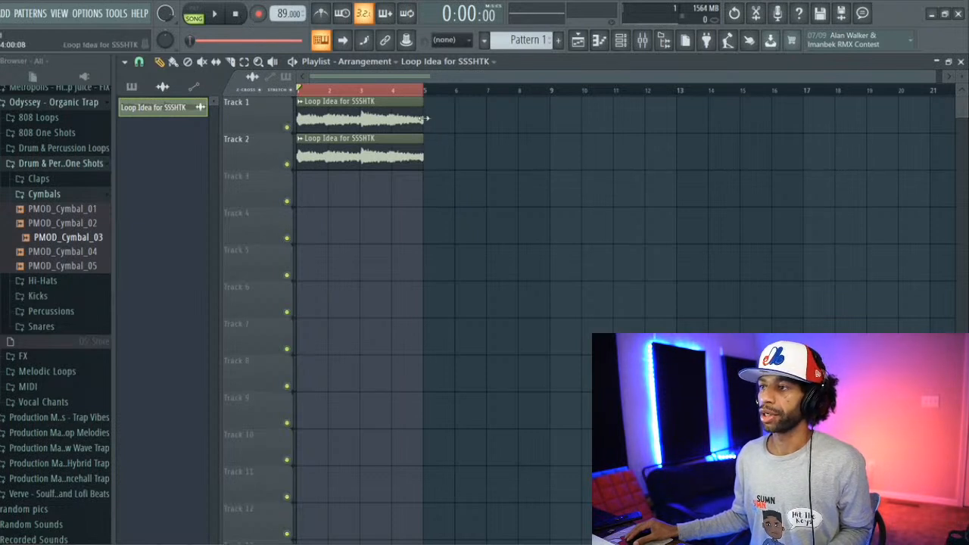
{"action": "left_click_drag", "start_coordinate": [427, 118], "coordinate": [551, 119]}
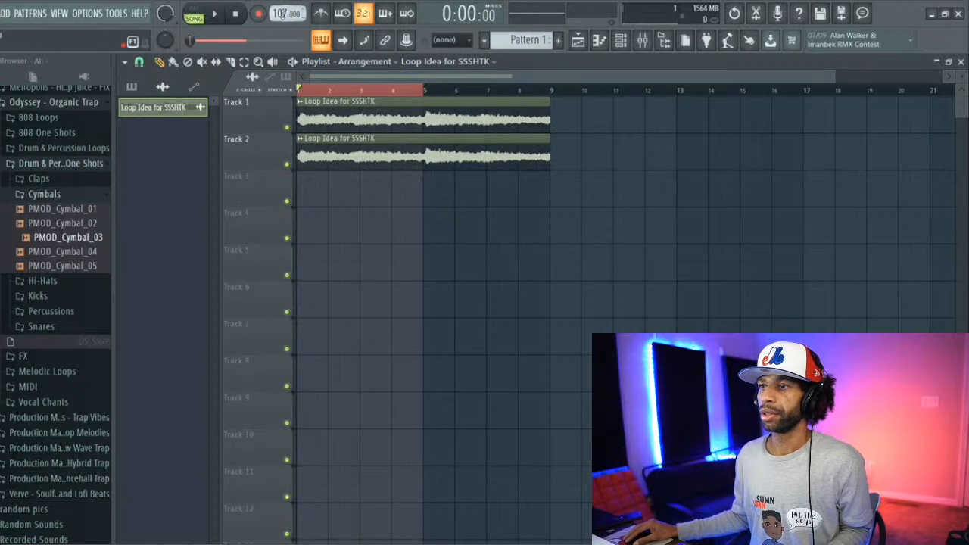
{"action": "left_click", "coordinate": [219, 16]}
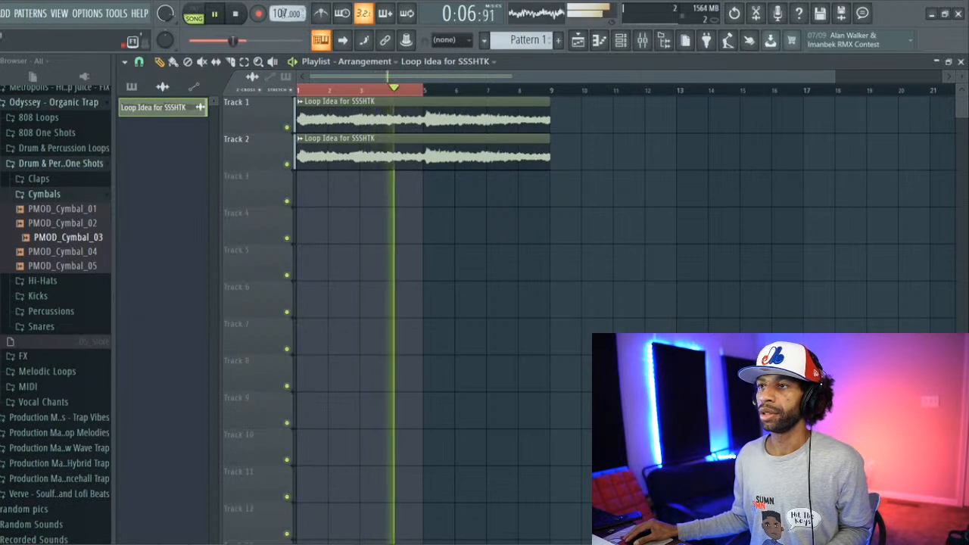
{"action": "left_click_drag", "start_coordinate": [283, 14], "coordinate": [283, 24]}
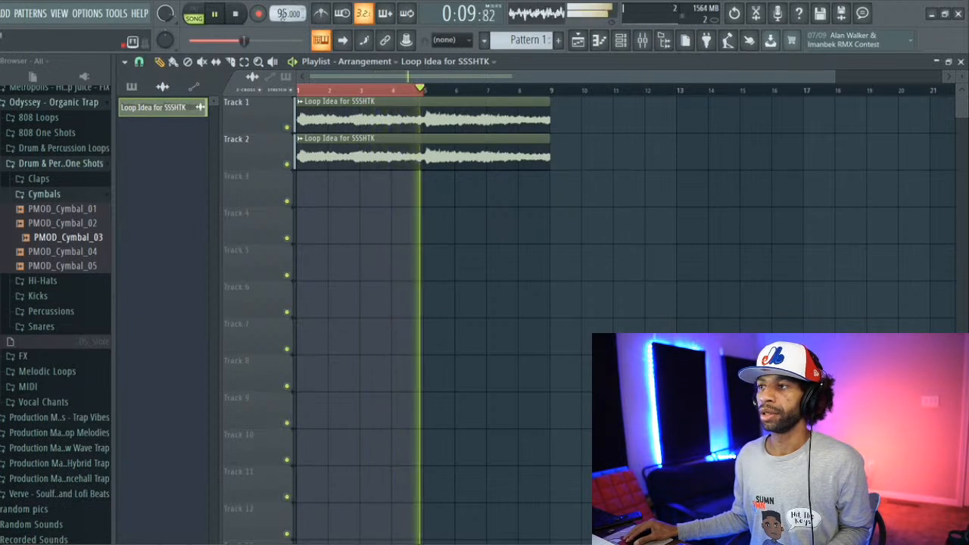
Step: Delete the Track 2 loop copy and, with the time selection cleared, set the tempo to 134 BPM during playback
{"action": "right_click", "coordinate": [401, 141]}
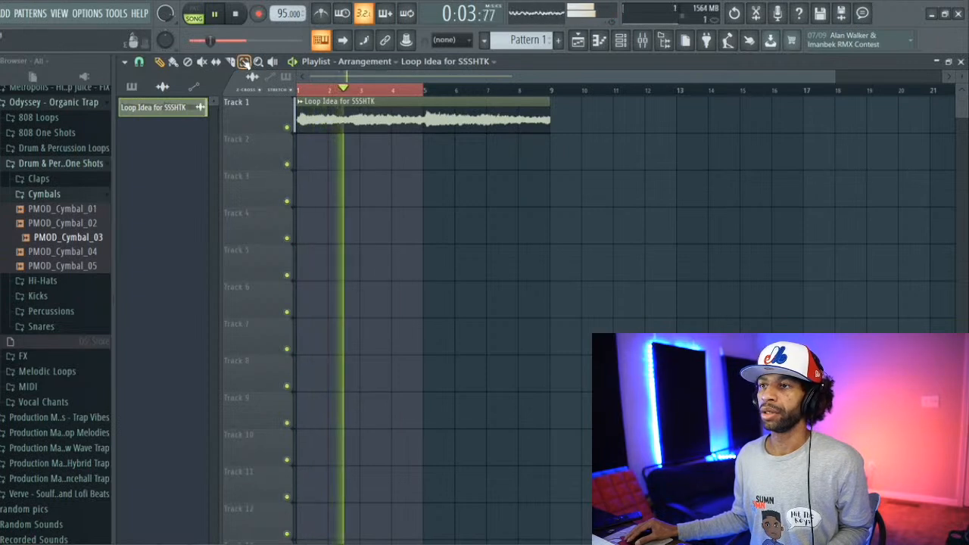
{"action": "right_click", "coordinate": [421, 92]}
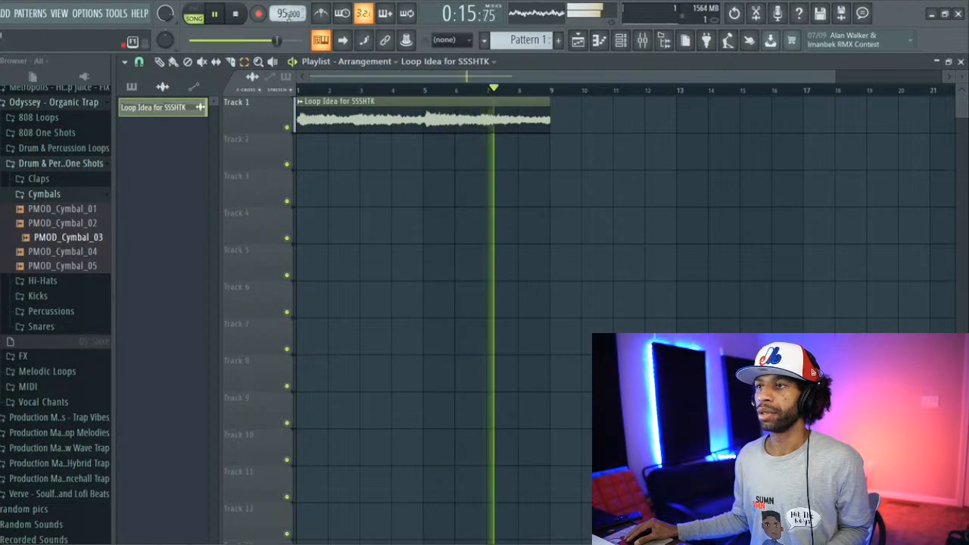
{"action": "mouse_move", "coordinate": [285, 14]}
{"action": "left_mouse_down"}
{"action": "mouse_move", "coordinate": [285, 0]}
{"action": "mouse_move", "coordinate": [283, 17]}
{"action": "left_mouse_up"}
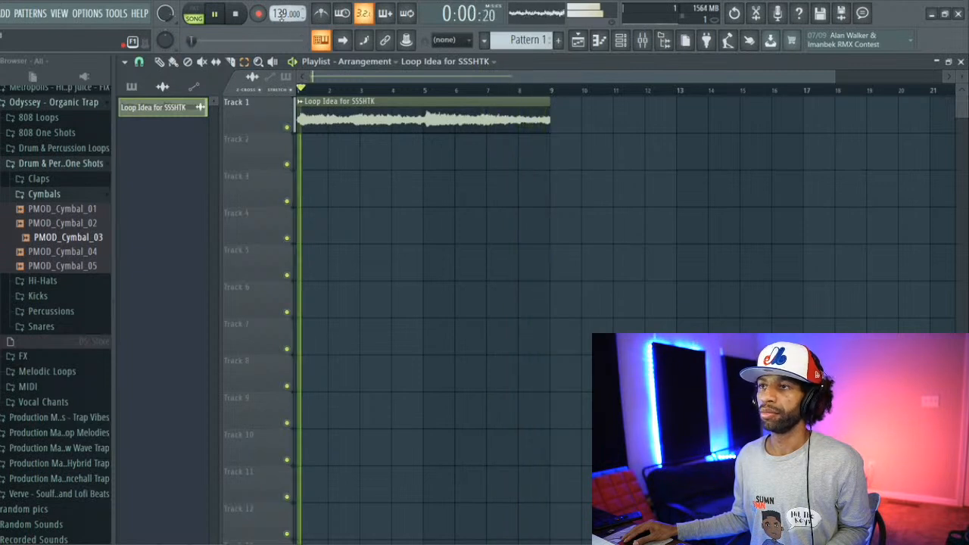
{"action": "left_click_drag", "start_coordinate": [282, 16], "coordinate": [281, 18]}
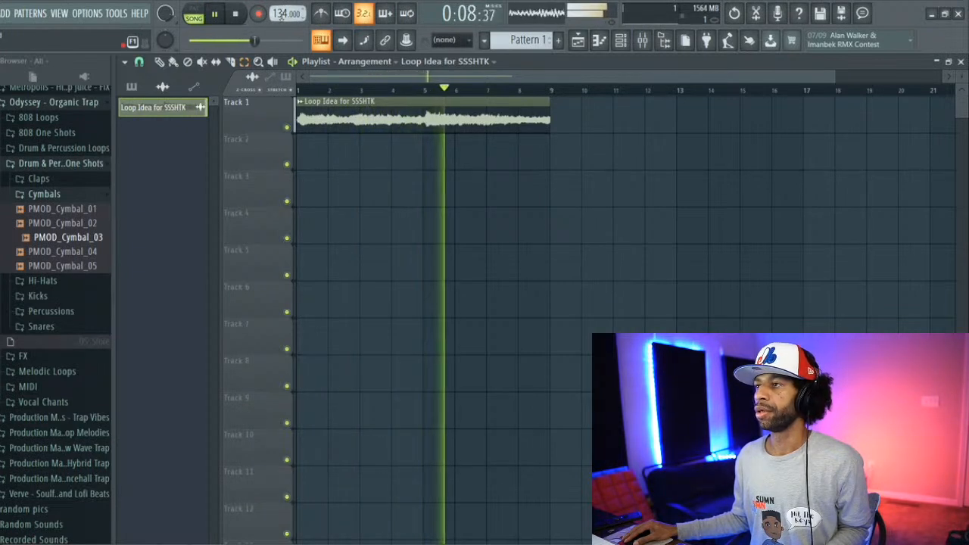
Step: Route the Loop Idea for SSSHTK channel to mixer Insert 1 and lower that track's volume to about -5.9 dB
{"action": "left_click", "coordinate": [642, 41]}
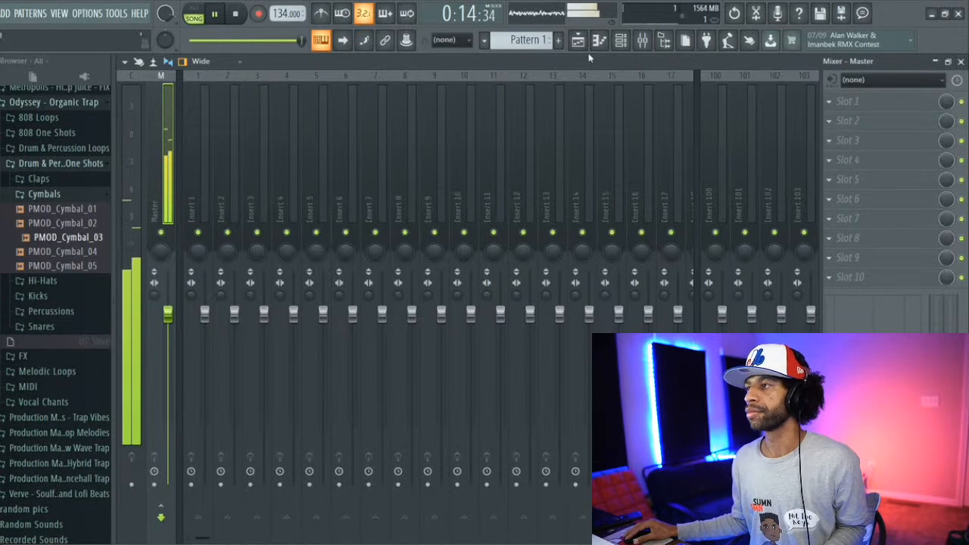
{"action": "left_click", "coordinate": [621, 42]}
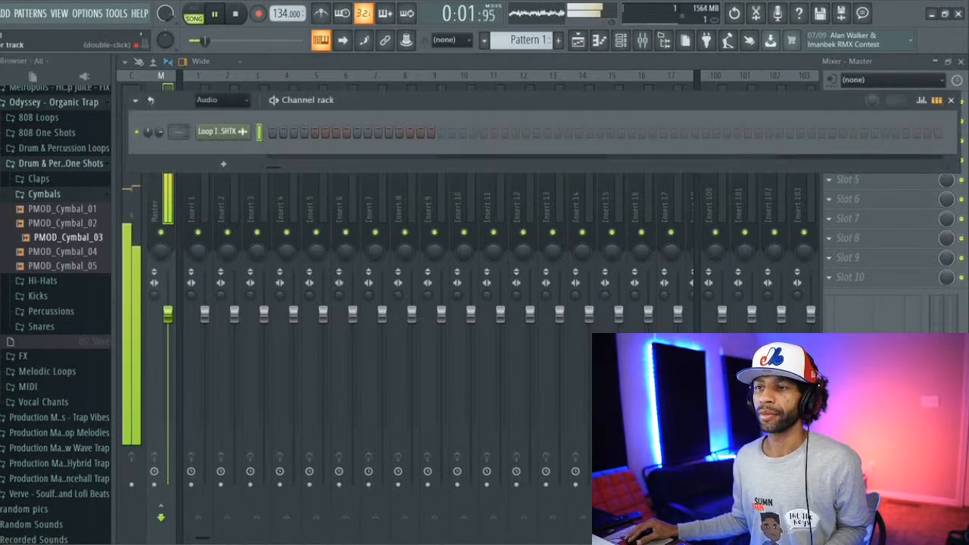
{"action": "key", "text": "ctrl+l"}
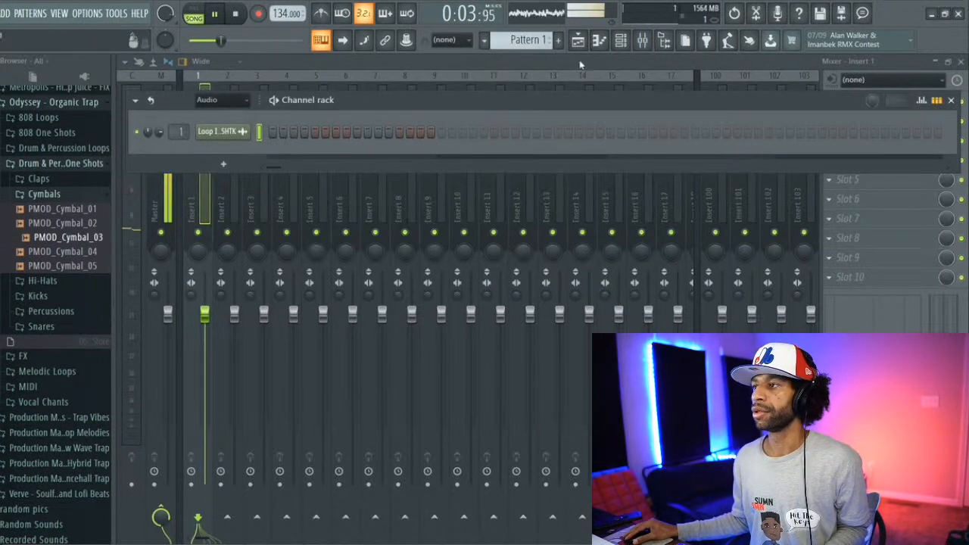
{"action": "left_click", "coordinate": [235, 14]}
{"action": "key", "text": "space"}
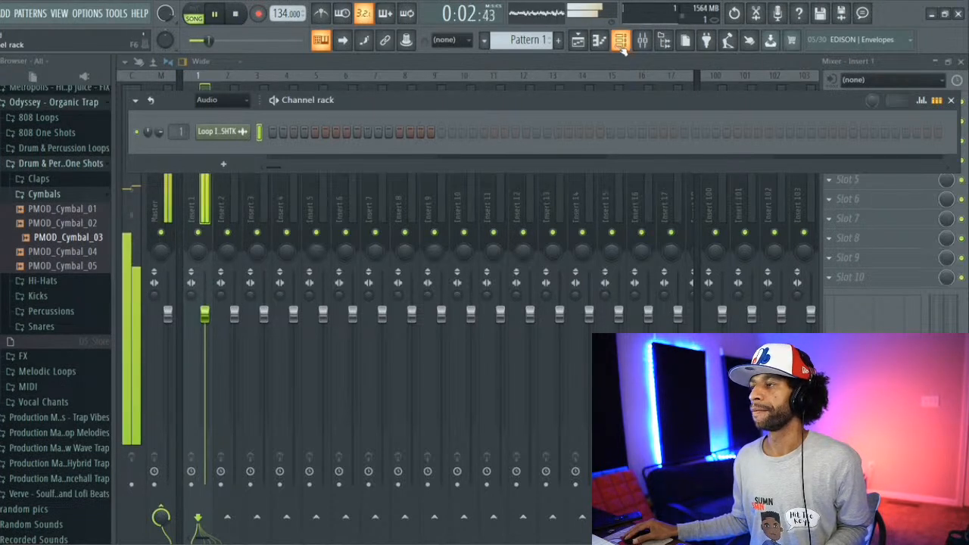
{"action": "key", "text": "F6"}
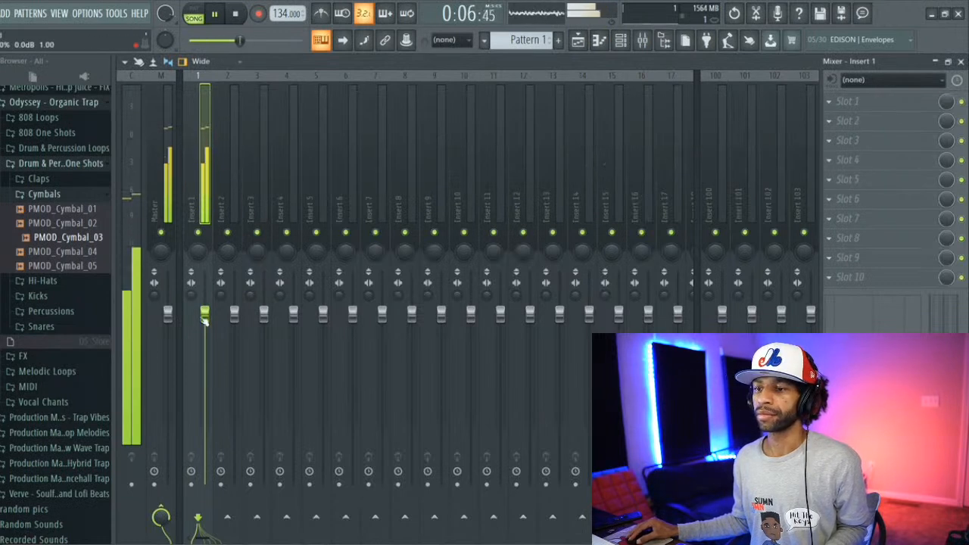
{"action": "left_click_drag", "start_coordinate": [204, 319], "coordinate": [205, 350]}
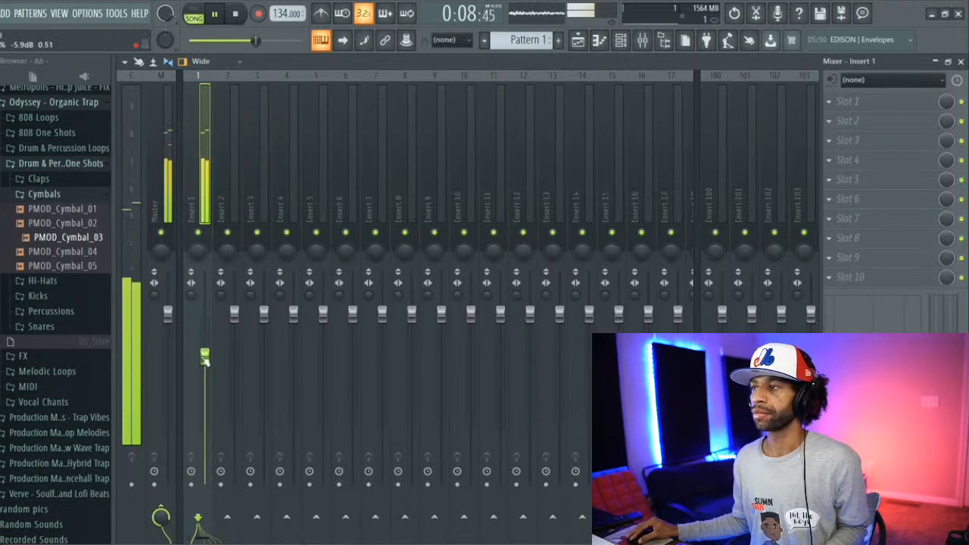
Step: Stop playback and open the Drum & Percussion Loops folder of the Production Master Dancehall Trap pack in the browser
{"action": "left_click", "coordinate": [72, 212]}
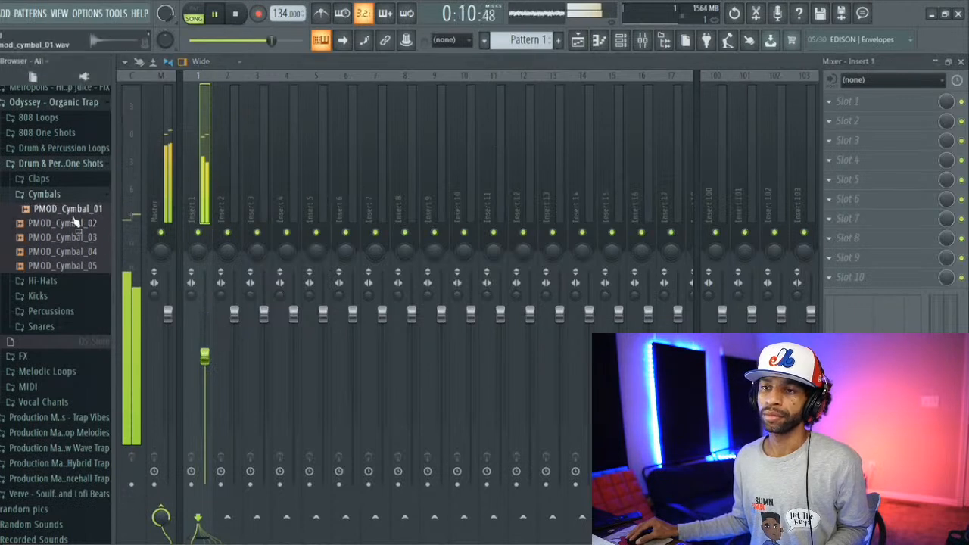
{"action": "key", "text": "space"}
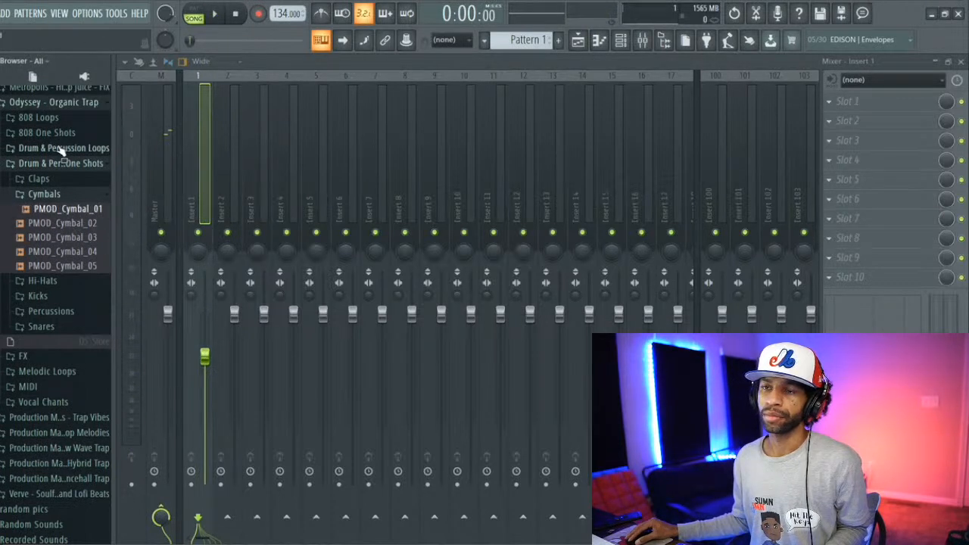
{"action": "scroll", "coordinate": [67, 160], "scroll_direction": "up", "scroll_amount": 2}
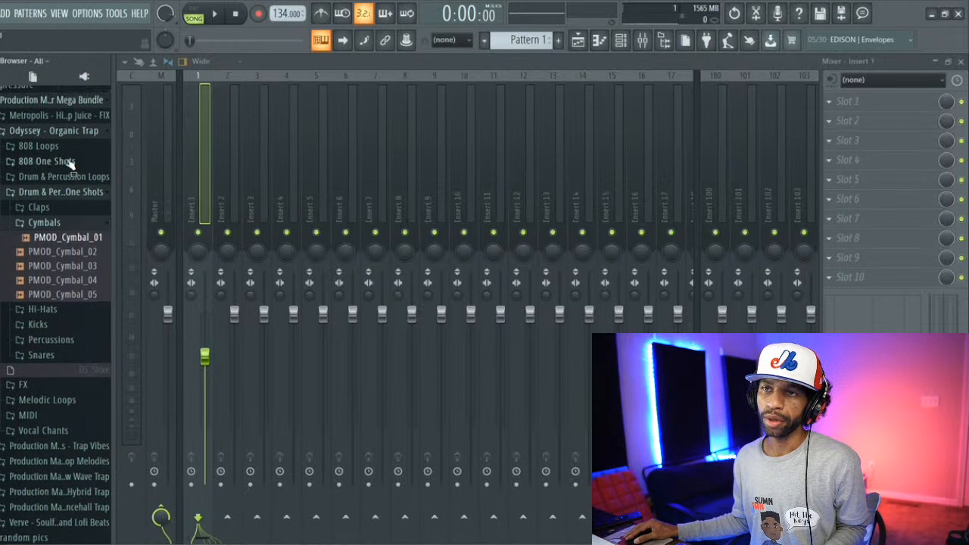
{"action": "left_click", "coordinate": [74, 160]}
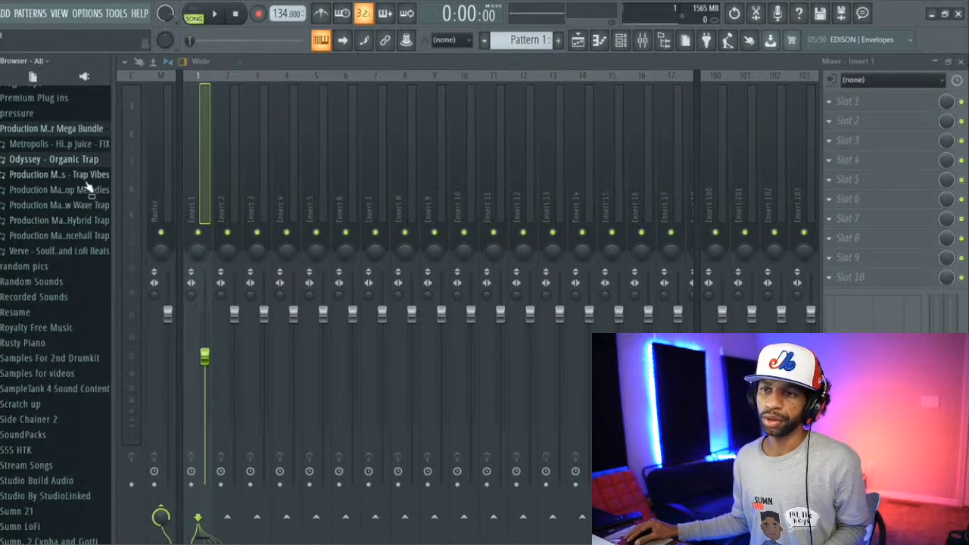
{"action": "left_click", "coordinate": [86, 243]}
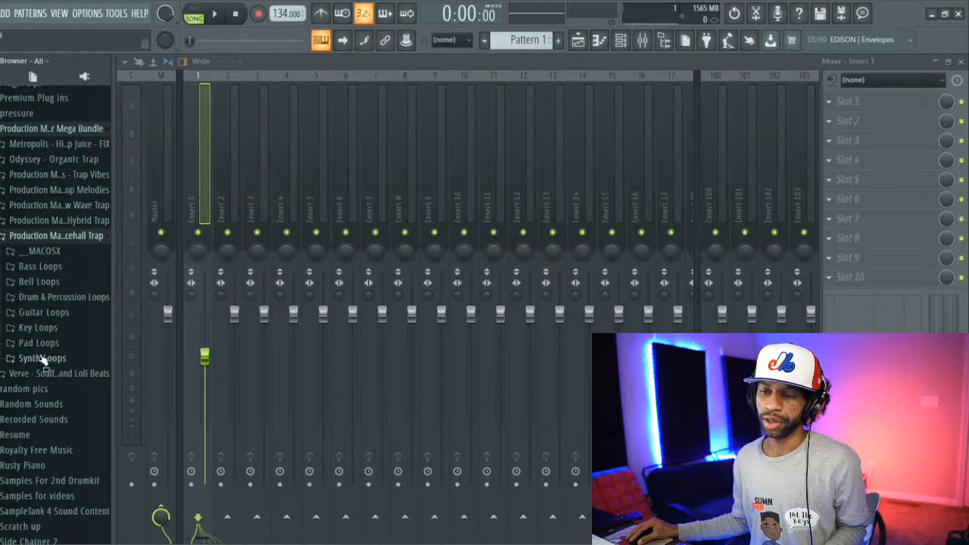
{"action": "left_click", "coordinate": [38, 300]}
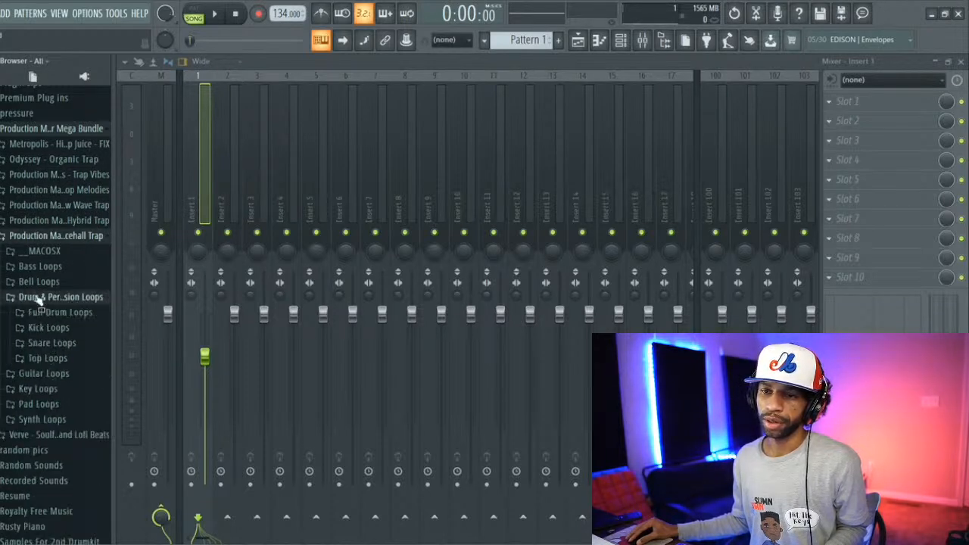
Step: Audition PMVL snare loops 01 and 02 from the Snare Loops folder, collapse the folder, and return to the playlist
{"action": "left_click", "coordinate": [45, 345]}
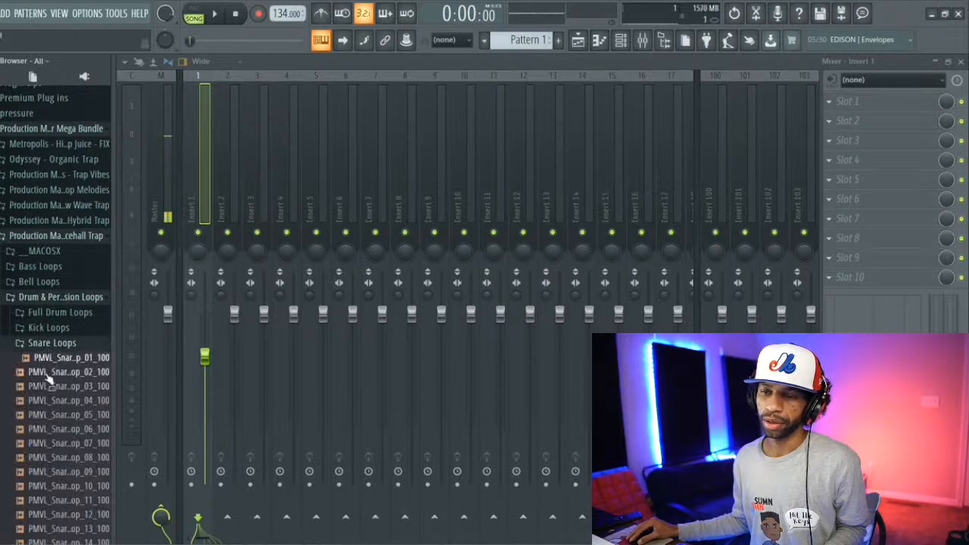
{"action": "left_click", "coordinate": [58, 373]}
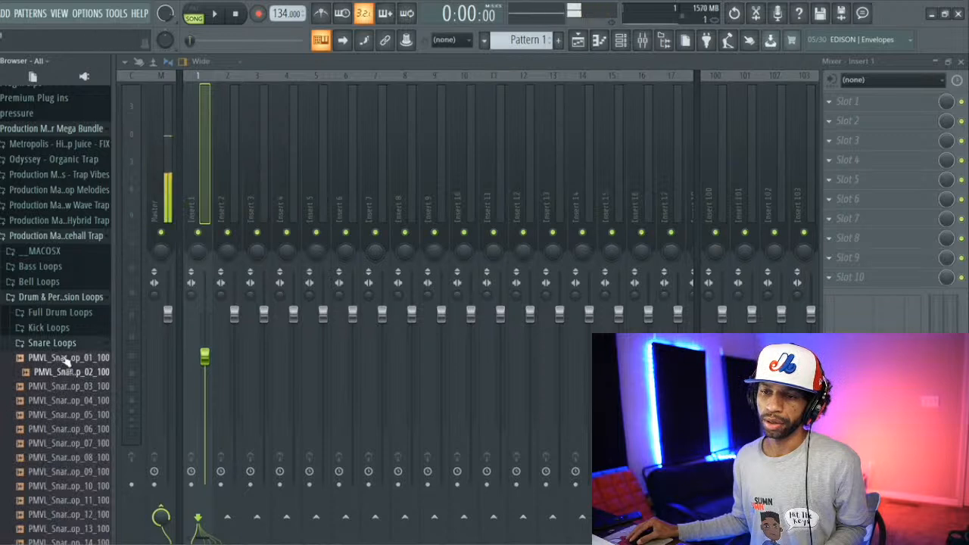
{"action": "left_click", "coordinate": [66, 358]}
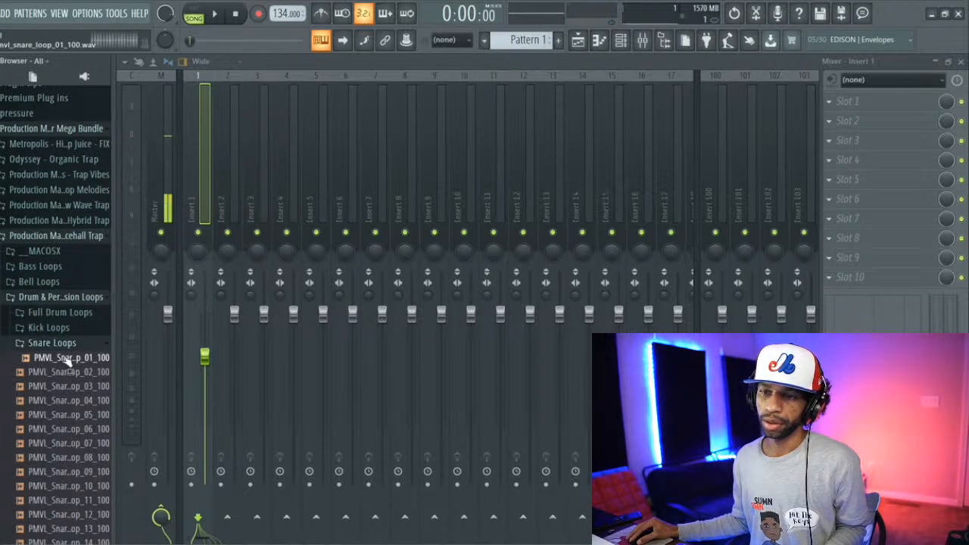
{"action": "left_click", "coordinate": [66, 344]}
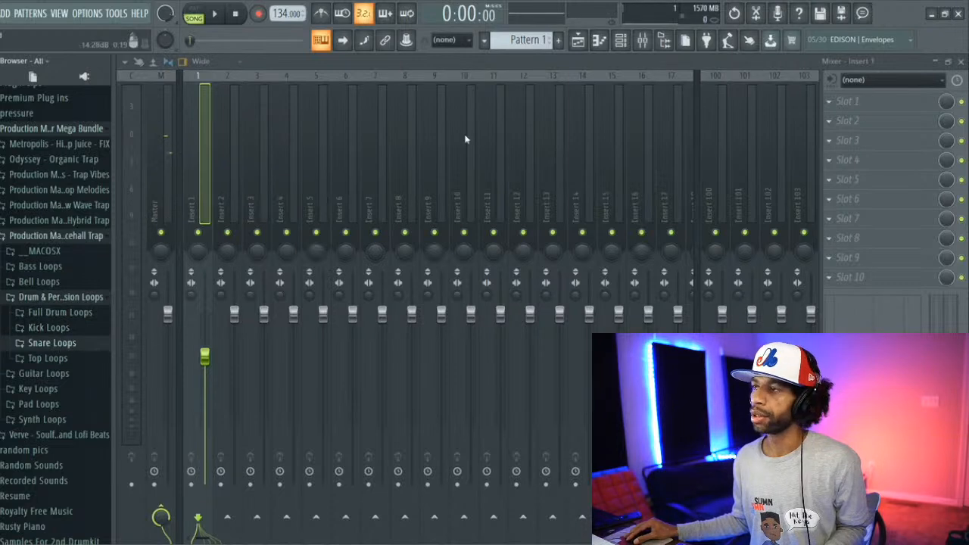
{"action": "left_click", "coordinate": [578, 41]}
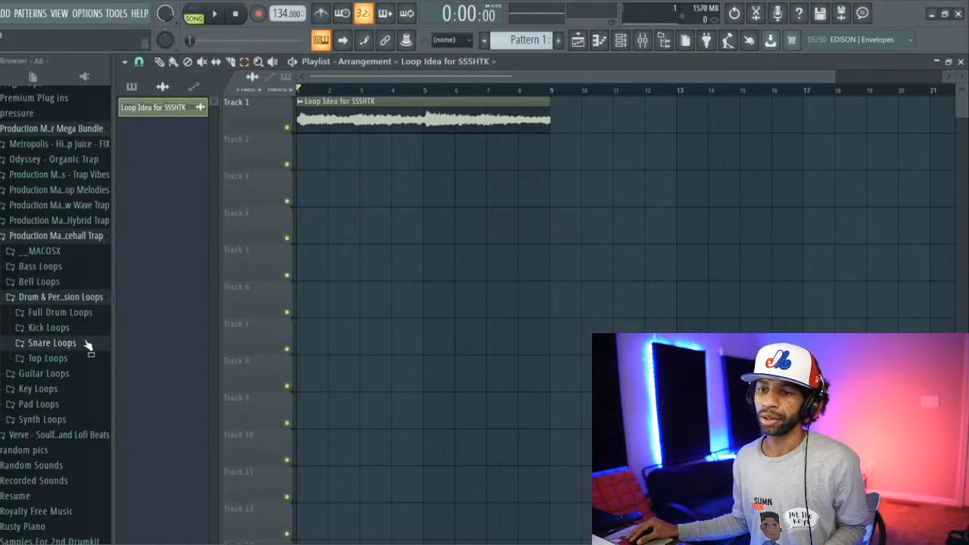
{"action": "left_click_drag", "start_coordinate": [76, 345], "coordinate": [277, 208]}
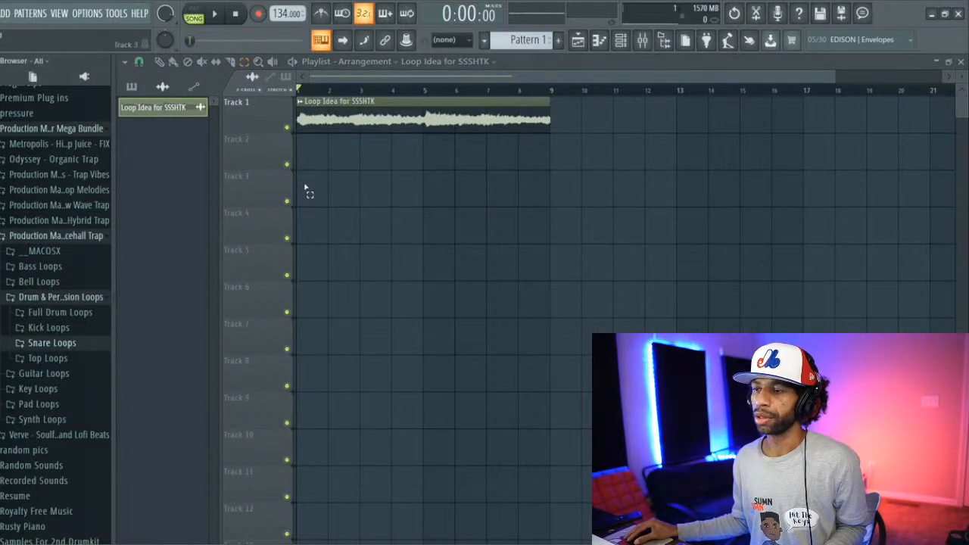
Step: Place PMVL_Snare_Loop_01_100 from the Snare Loops folder at the start of Track 3 and play it with the melody loop
{"action": "left_click", "coordinate": [36, 345]}
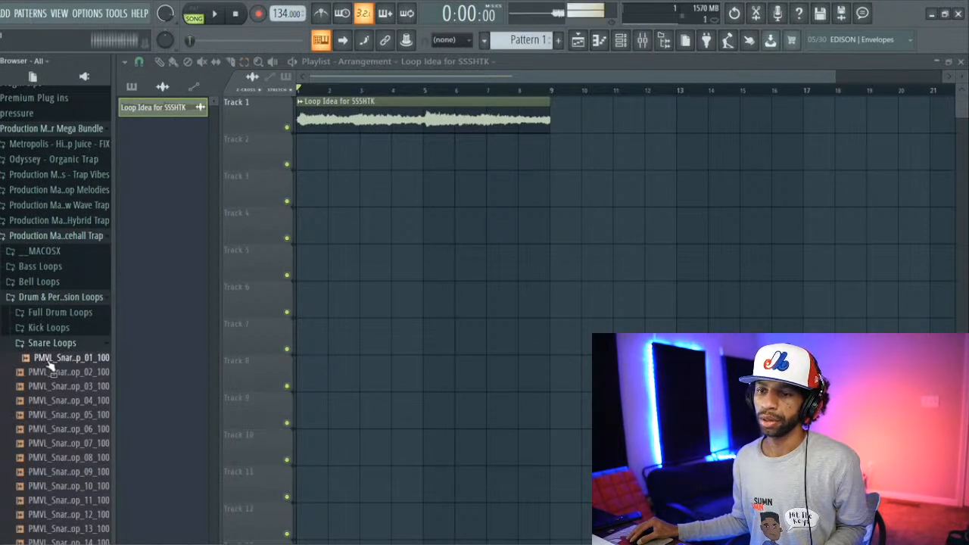
{"action": "left_click_drag", "start_coordinate": [50, 363], "coordinate": [309, 195]}
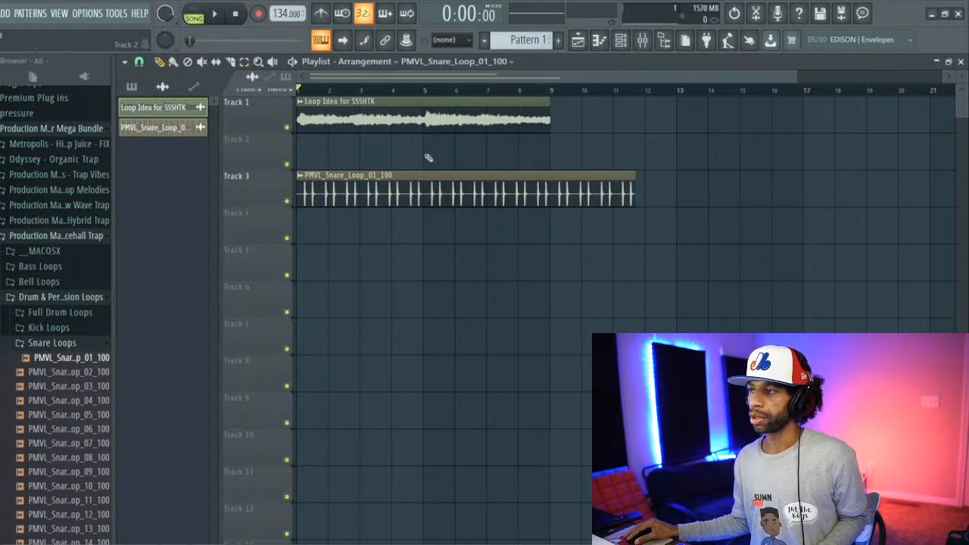
{"action": "key", "text": "space"}
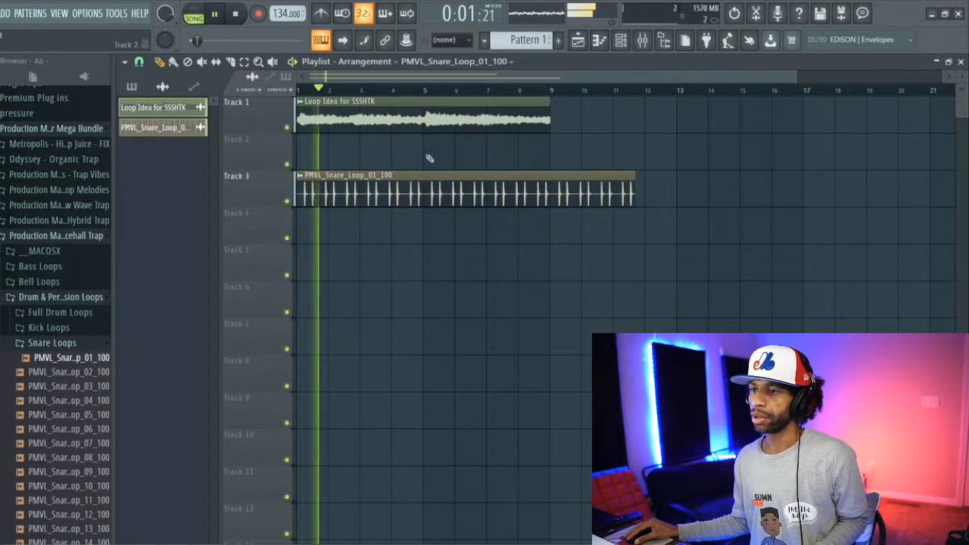
{"action": "key", "text": "space"}
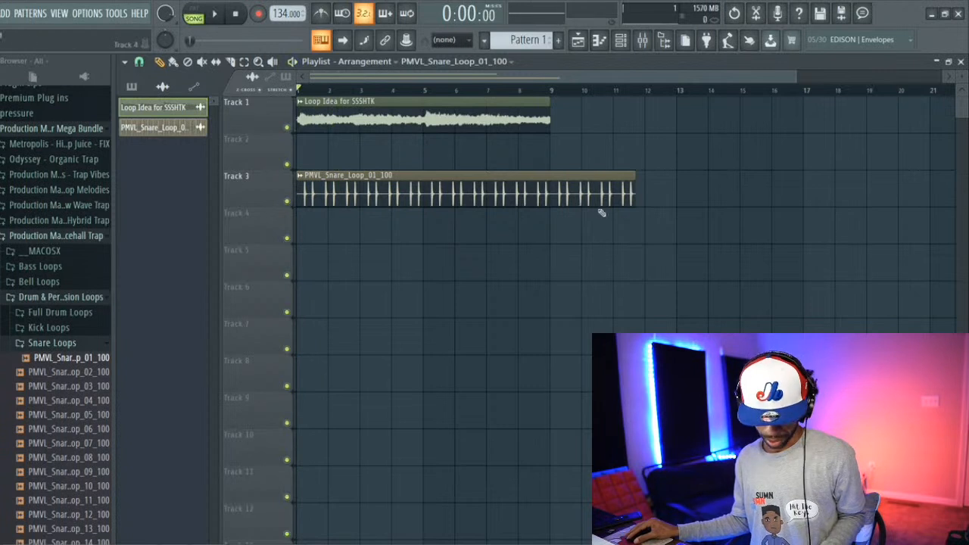
Step: Try time-stretching the Track 3 snare clip to end at bar 9 and then at bar 18, playing back each version
{"action": "left_click", "coordinate": [642, 191]}
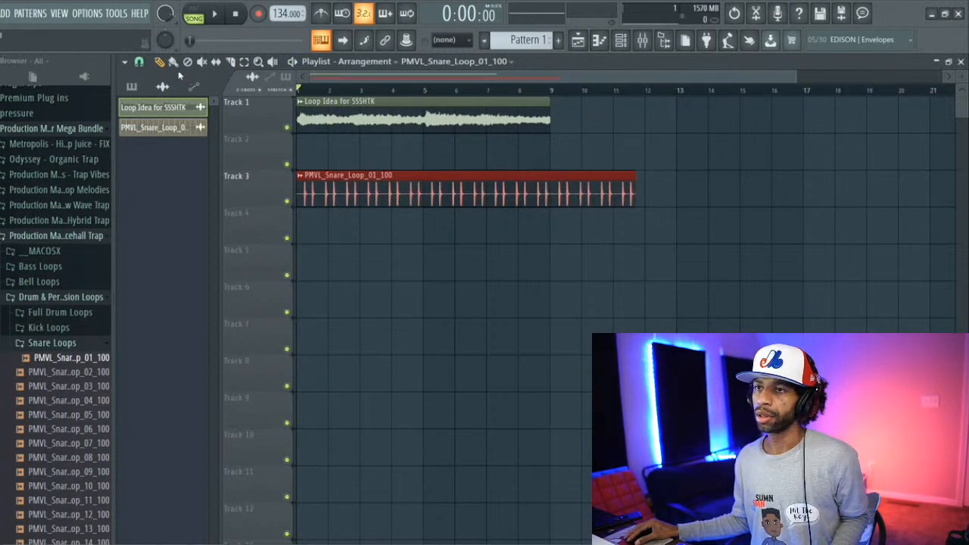
{"action": "left_click_drag", "start_coordinate": [635, 188], "coordinate": [547, 187]}
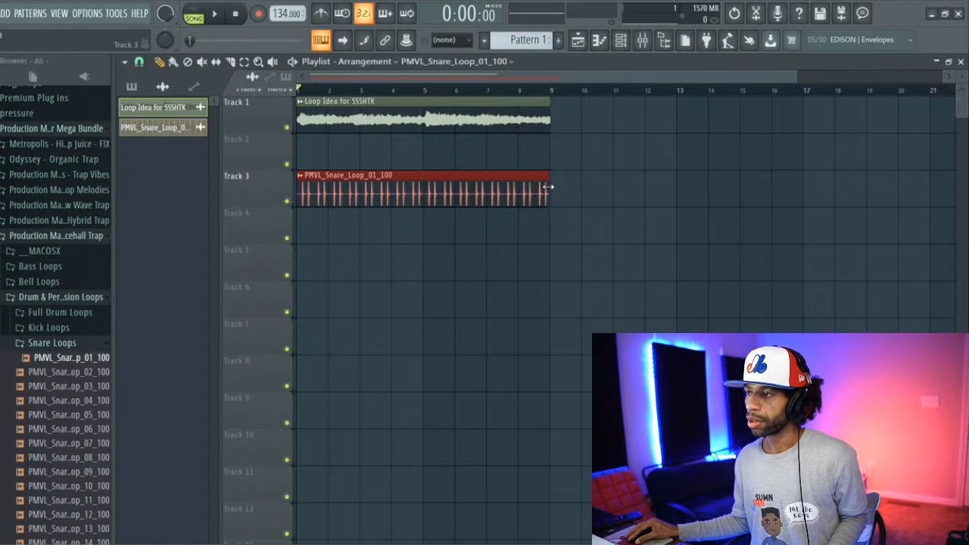
{"action": "key", "text": "space"}
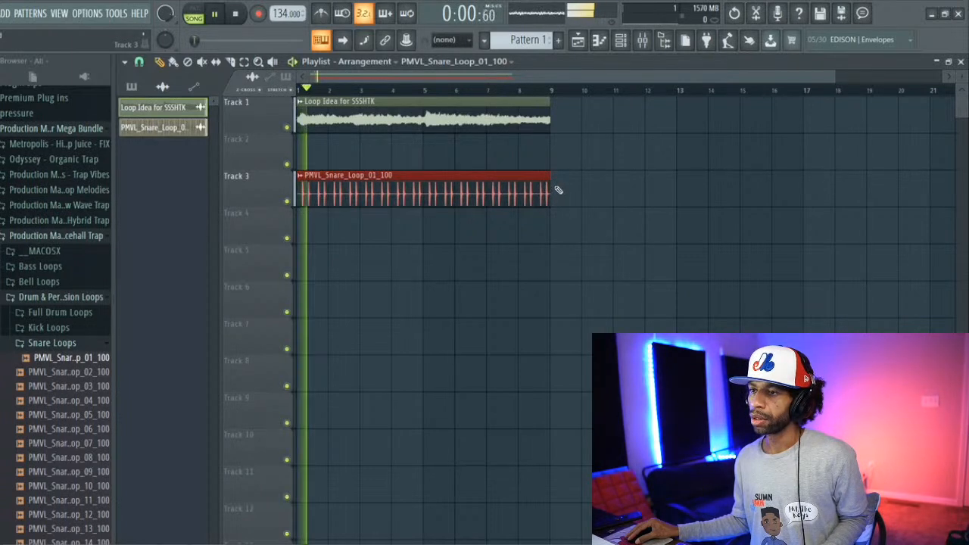
{"action": "key", "text": "space"}
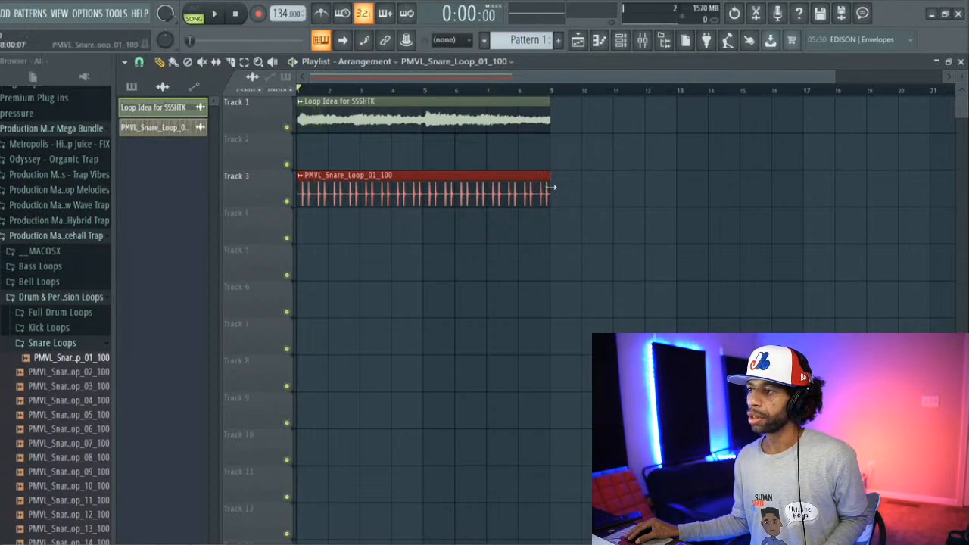
{"action": "left_click_drag", "start_coordinate": [551, 186], "coordinate": [834, 196]}
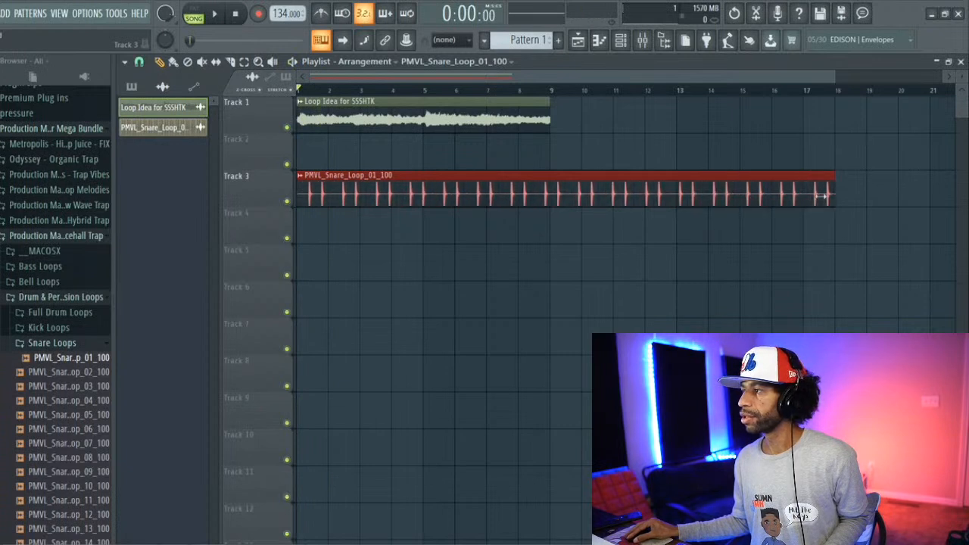
{"action": "key", "text": "space"}
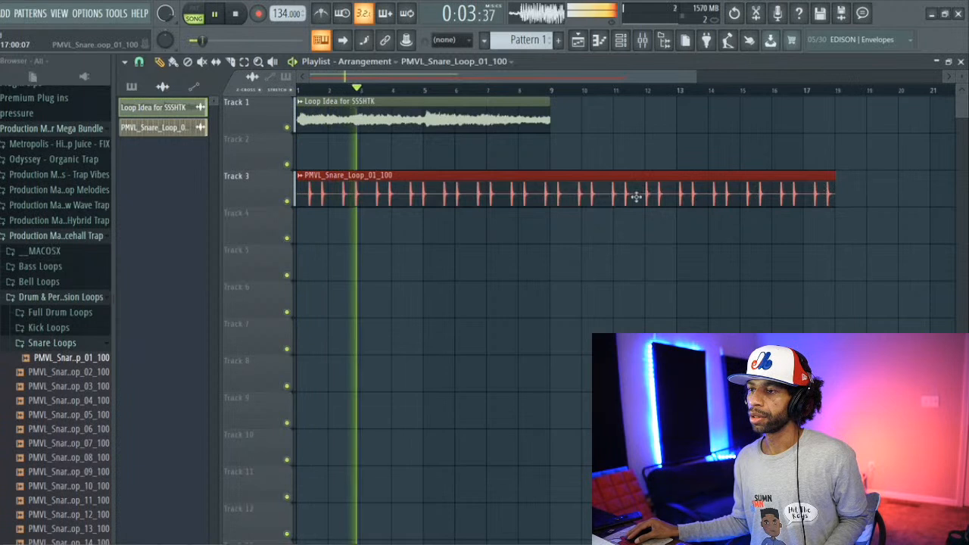
Step: Shorten the snare clip to end at bar 12, trim its start to the first hit, and play it from bar 1
{"action": "left_click_drag", "start_coordinate": [821, 196], "coordinate": [635, 193]}
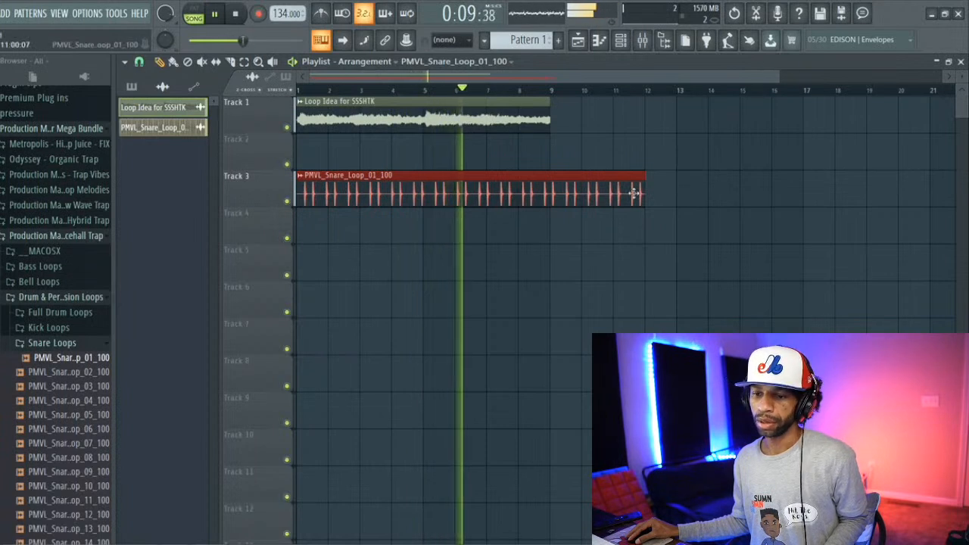
{"action": "key", "text": "space"}
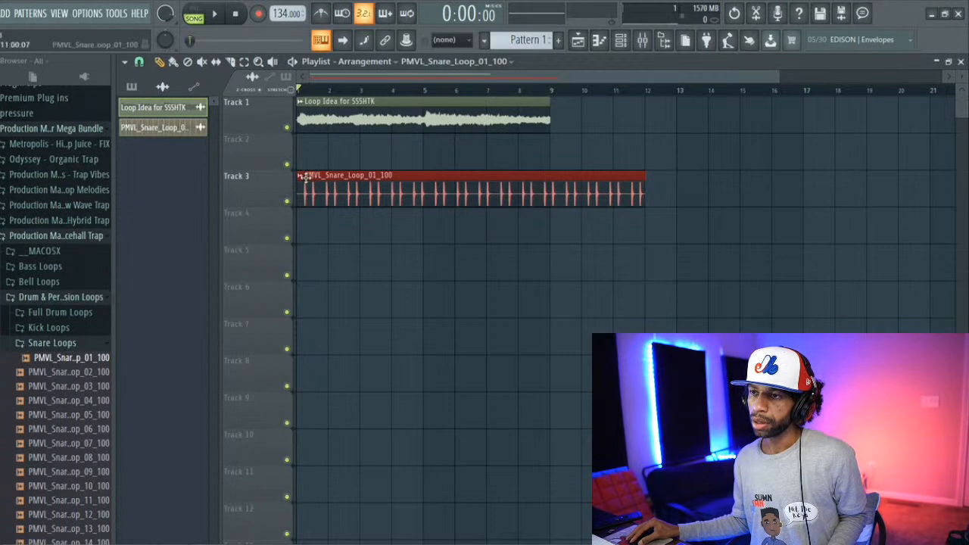
{"action": "left_click_drag", "start_coordinate": [300, 193], "coordinate": [312, 184]}
{"action": "key", "text": "space"}
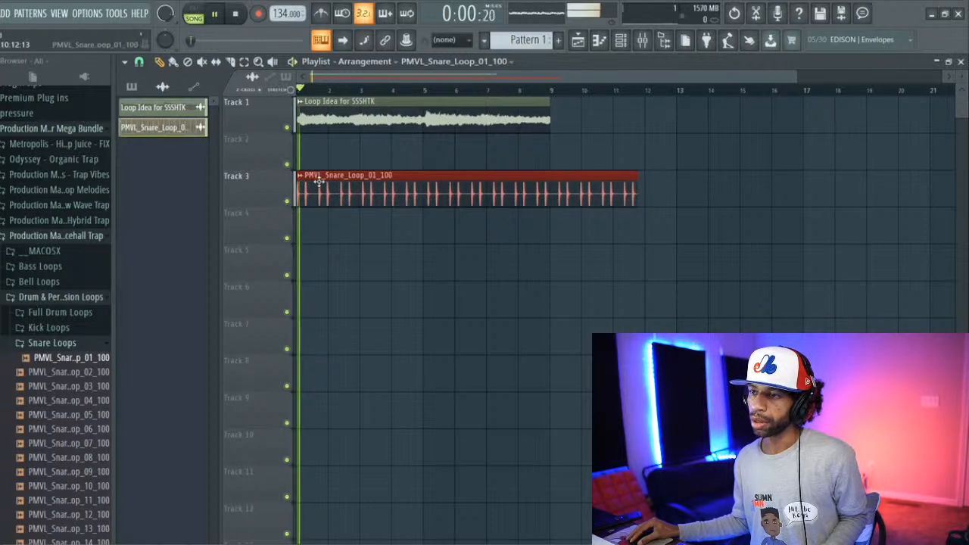
Step: Remove the snare clip from Track 3, stop playback, and delete the snare loop's audio entry from the project
{"action": "right_click", "coordinate": [372, 192]}
{"action": "key", "text": "space"}
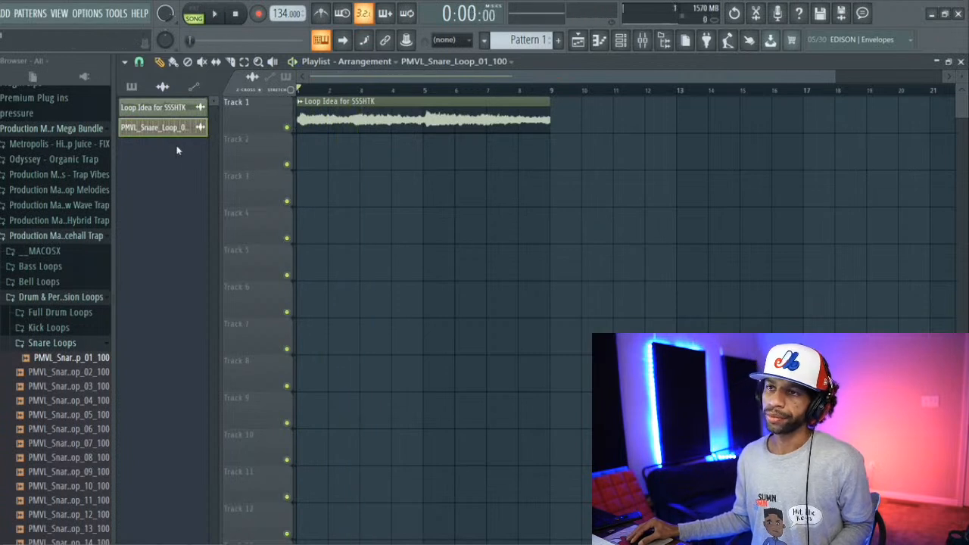
{"action": "right_click", "coordinate": [171, 129]}
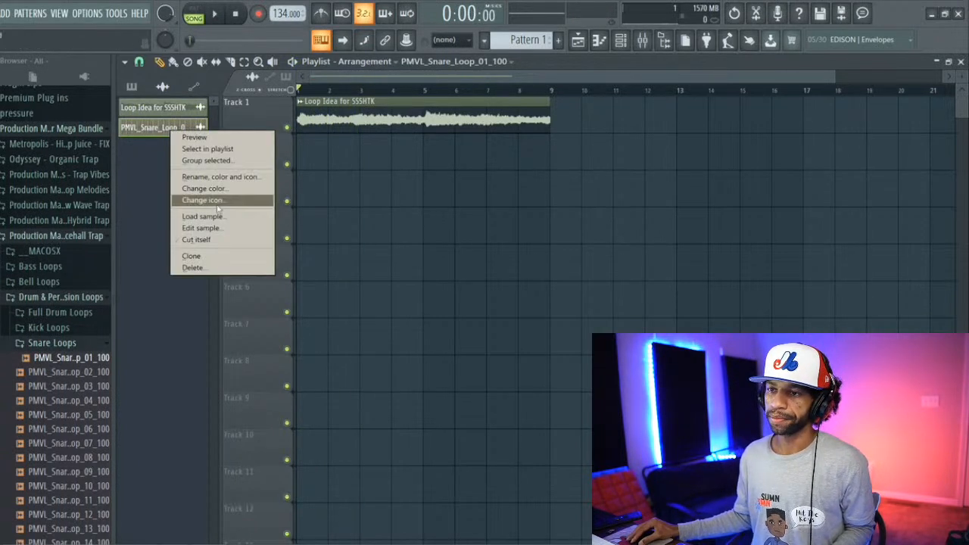
{"action": "left_click", "coordinate": [232, 266]}
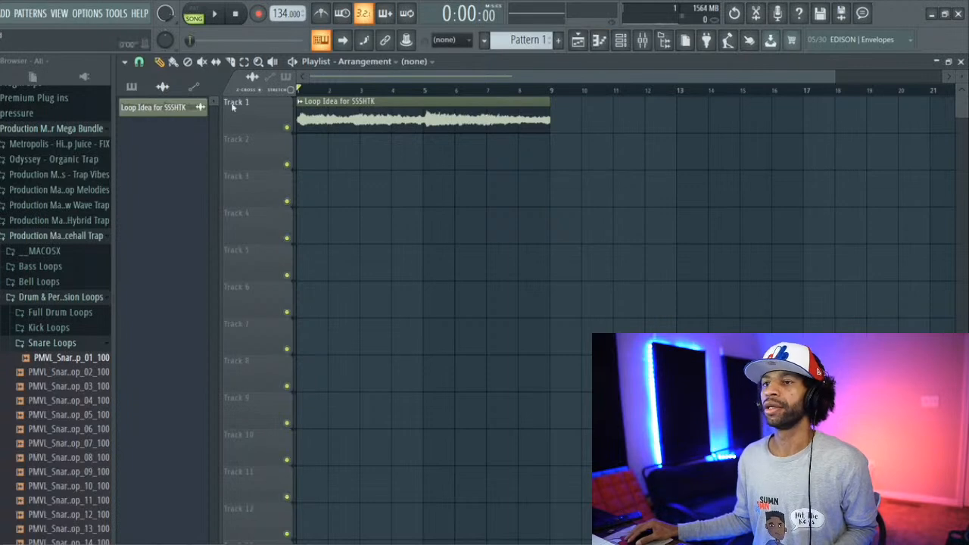
Step: Add an Omnisphere instrument channel, reposition its window over the playlist, and dismiss the splash screen
{"action": "left_click", "coordinate": [5, 16]}
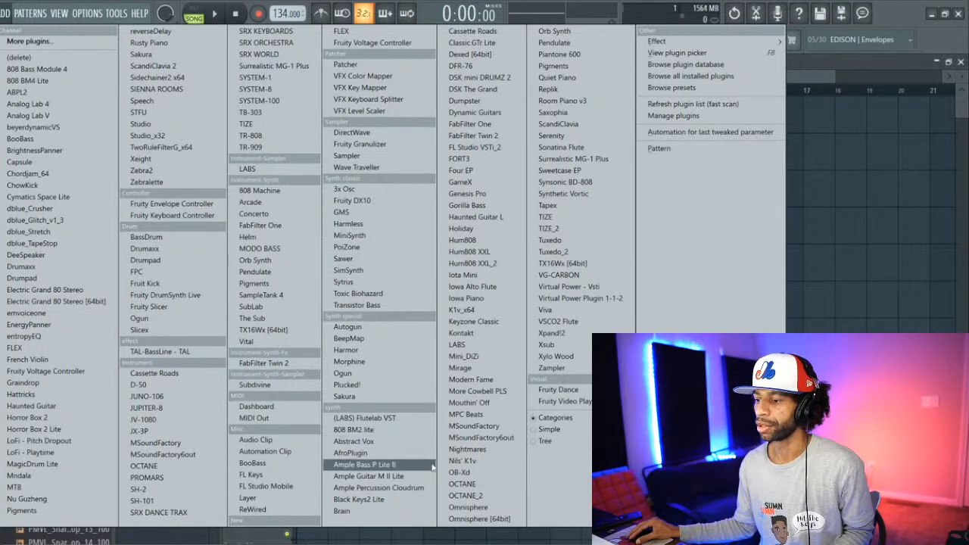
{"action": "left_click", "coordinate": [467, 508]}
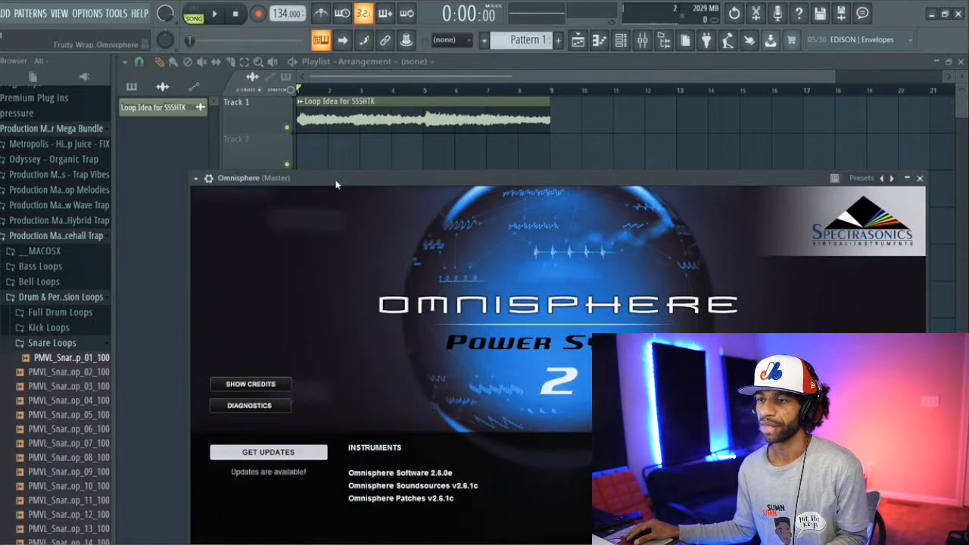
{"action": "left_click_drag", "start_coordinate": [334, 180], "coordinate": [263, 84]}
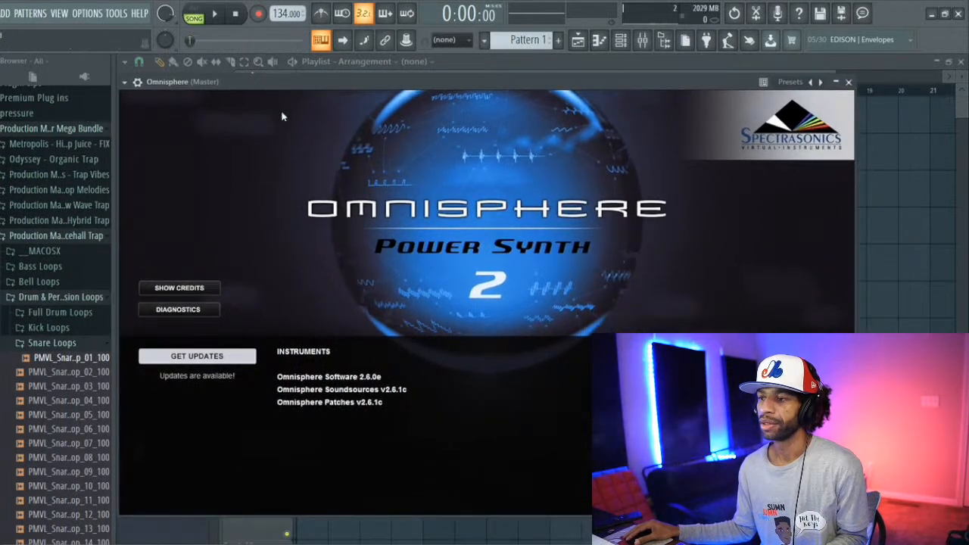
{"action": "left_click", "coordinate": [413, 229]}
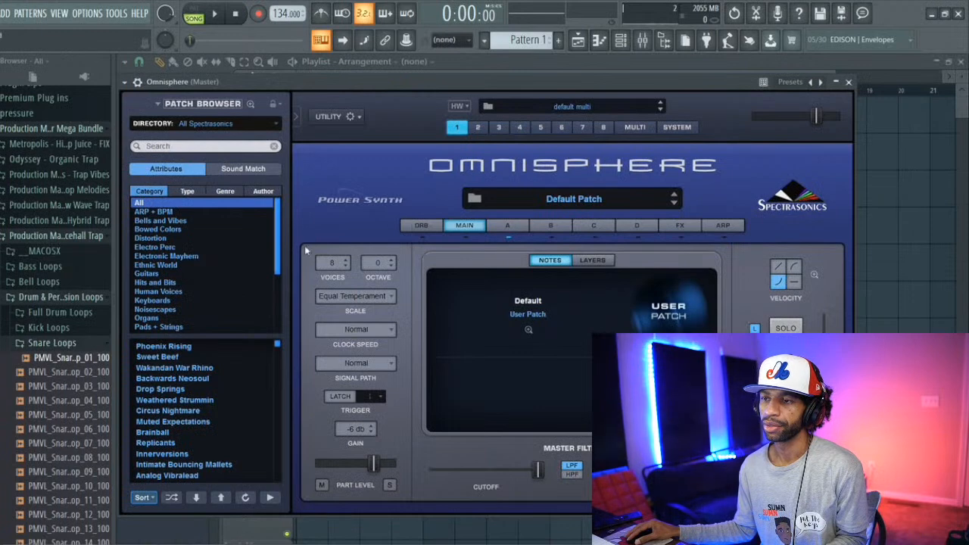
Step: Search the Omnisphere patches for "growl", refine the search to "growler", and load the Growler Moog Bass patch
{"action": "left_click_drag", "start_coordinate": [278, 228], "coordinate": [280, 259]}
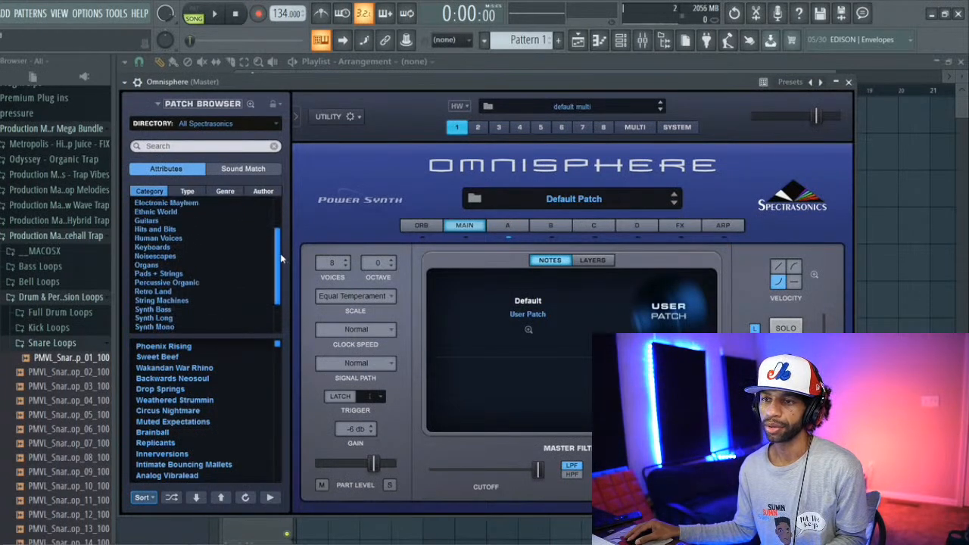
{"action": "left_click", "coordinate": [241, 147]}
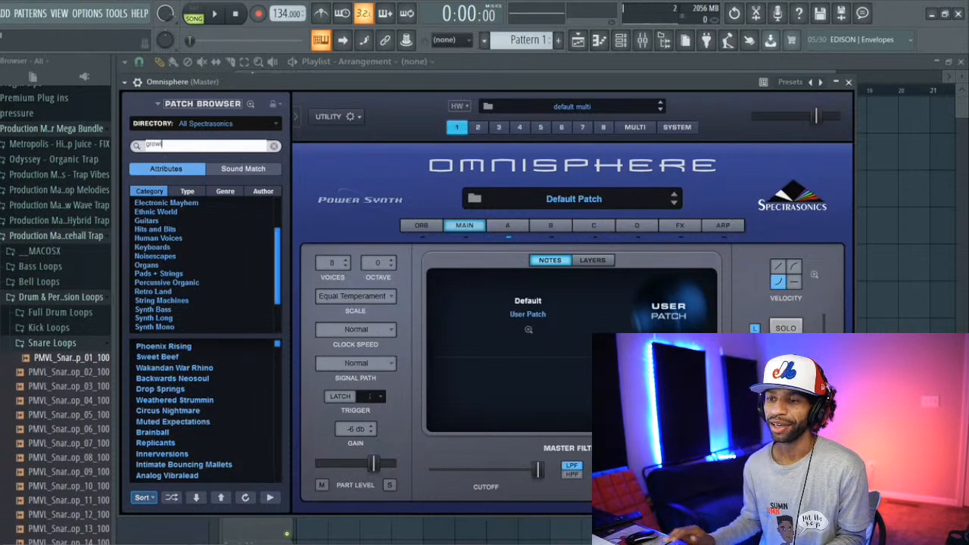
{"action": "key", "text": "Return"}
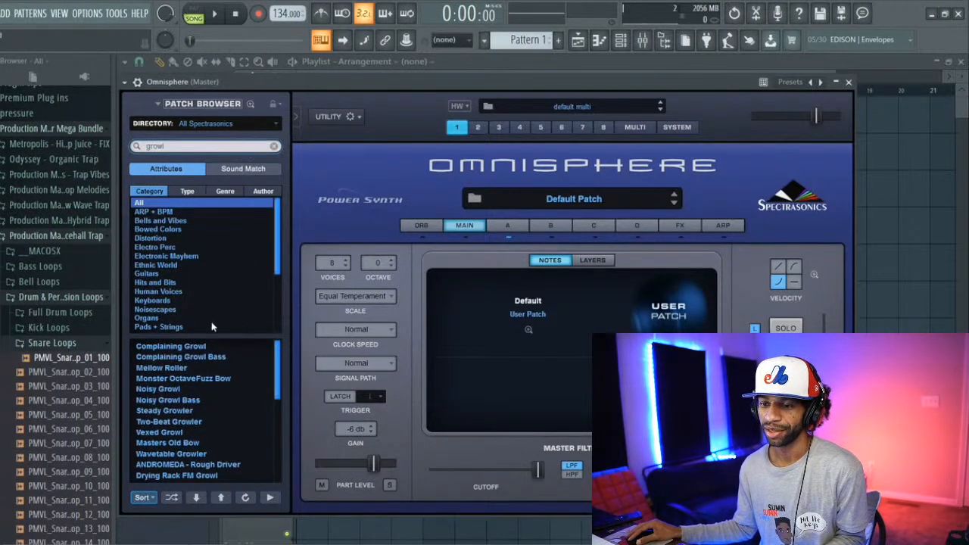
{"action": "double_click", "coordinate": [180, 146]}
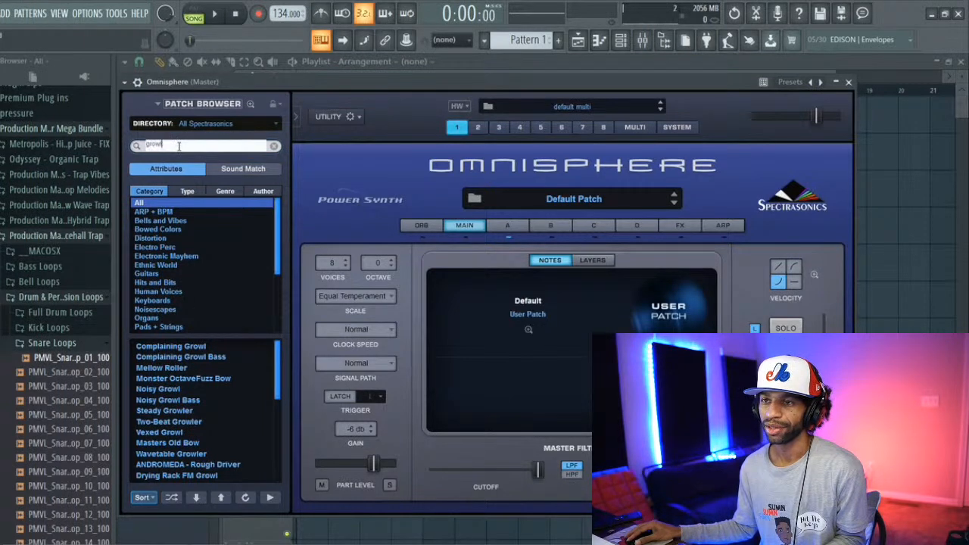
{"action": "type", "text": "growler"}
{"action": "key", "text": "Return"}
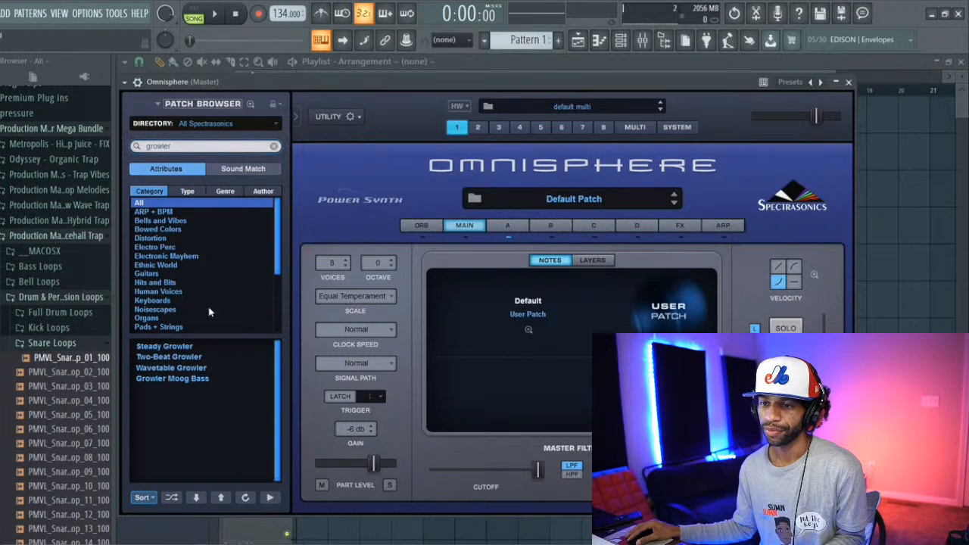
{"action": "left_click", "coordinate": [190, 378]}
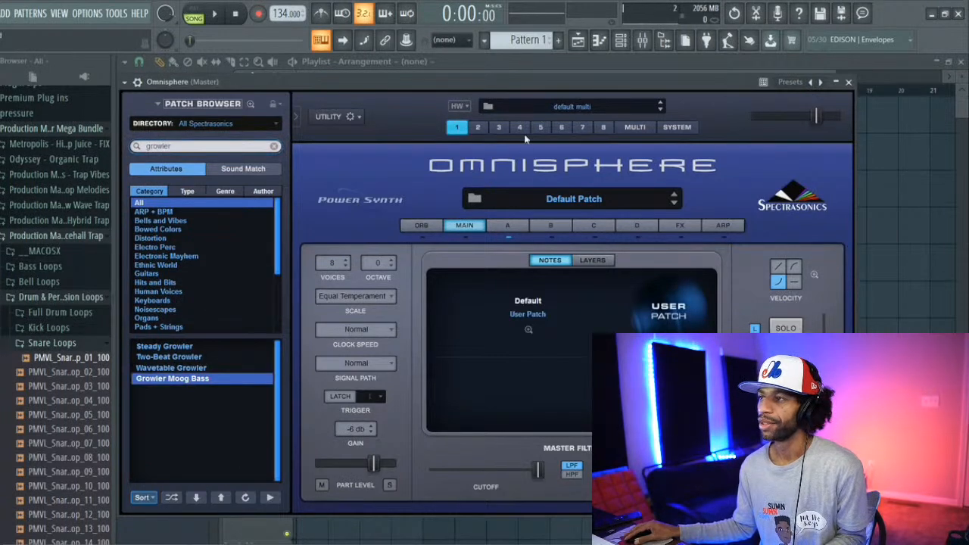
Step: Open Omnisphere's piano roll and audition keys down to B3, with the channel rack closed again
{"action": "left_click", "coordinate": [603, 45]}
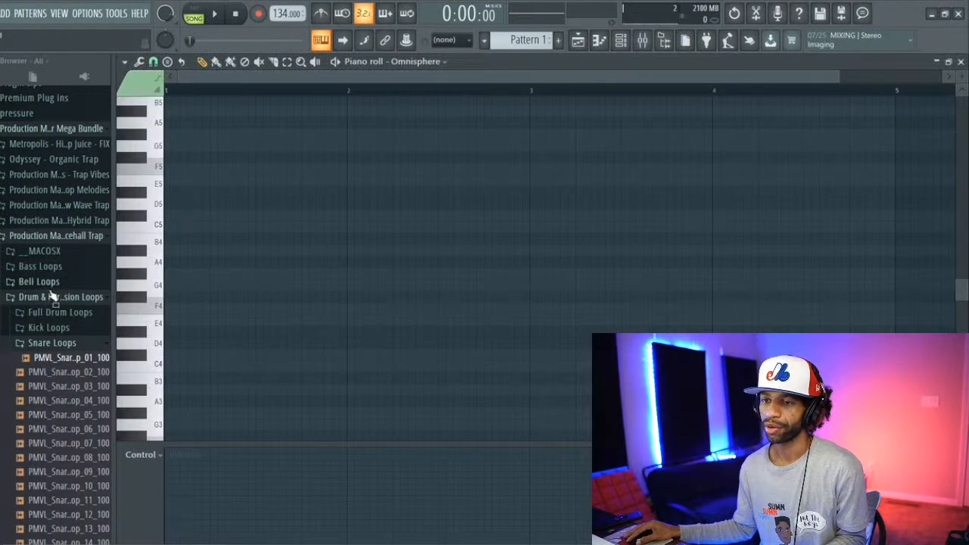
{"action": "left_click", "coordinate": [149, 327]}
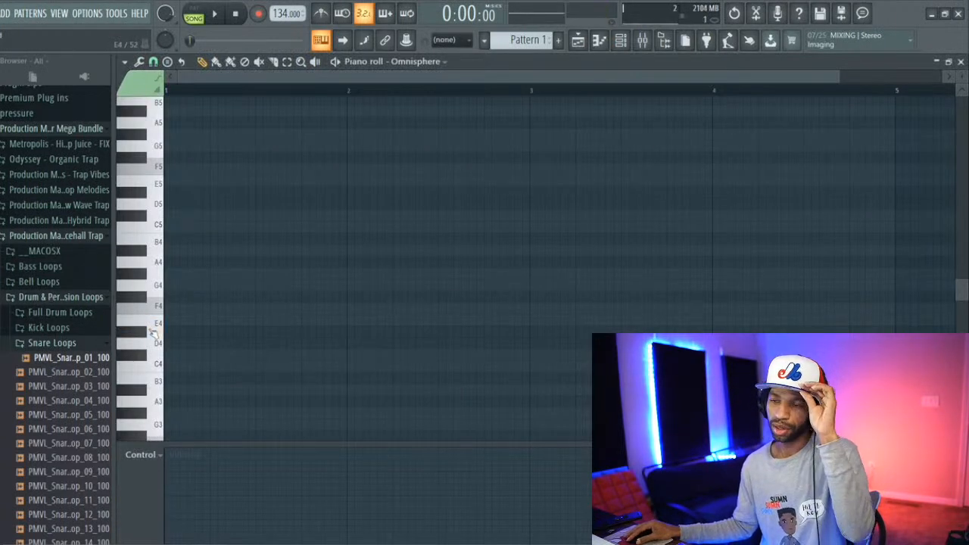
{"action": "left_click", "coordinate": [619, 42]}
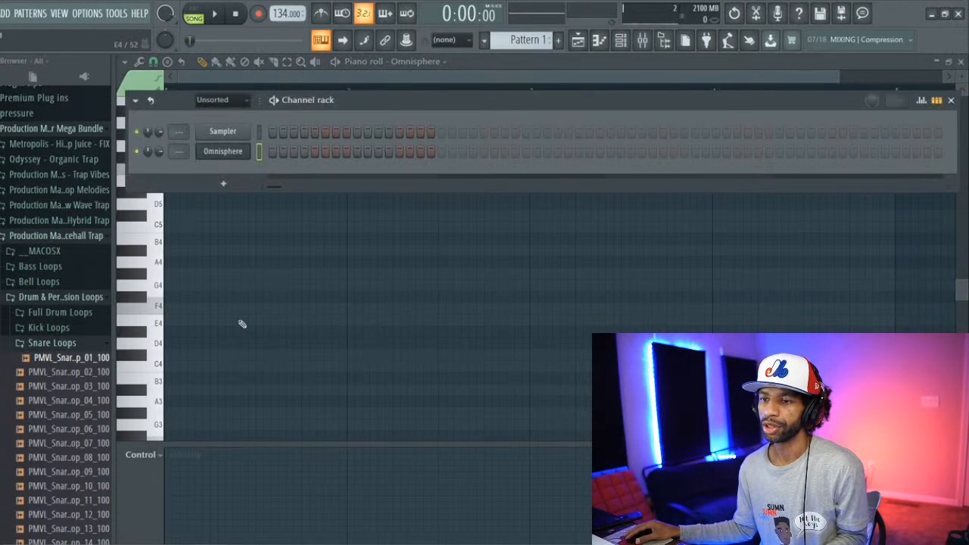
{"action": "key", "text": "F6"}
{"action": "left_click", "coordinate": [155, 287]}
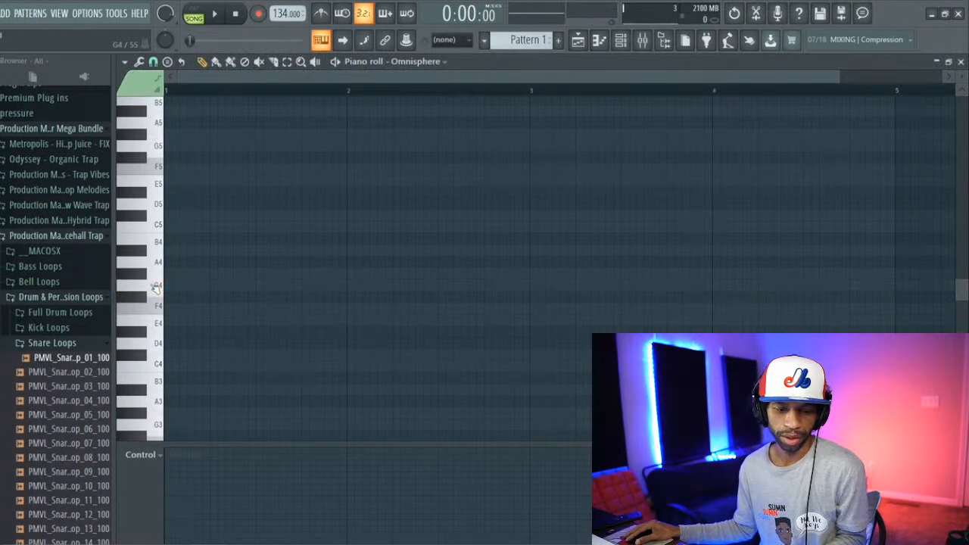
{"action": "scroll", "coordinate": [163, 298], "scroll_direction": "down", "scroll_amount": 3}
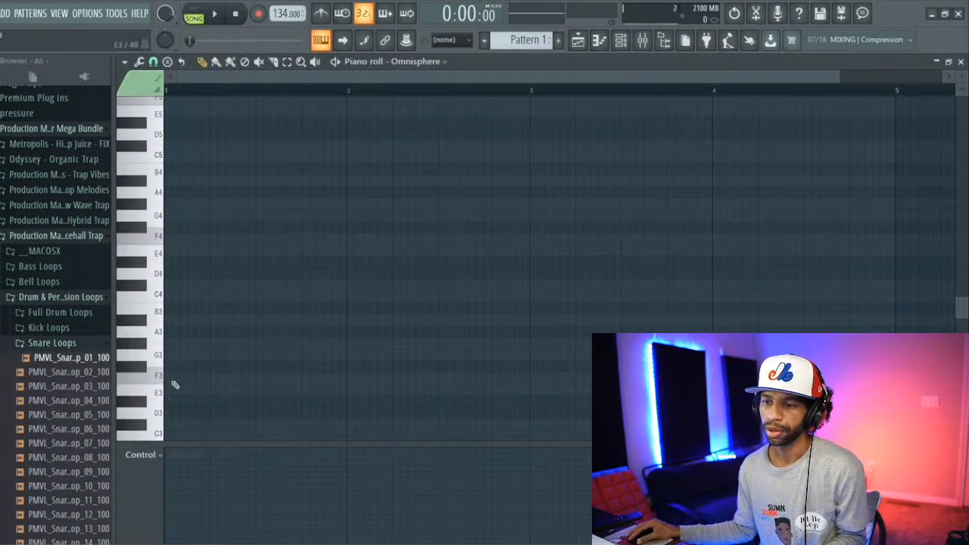
{"action": "left_click", "coordinate": [162, 311]}
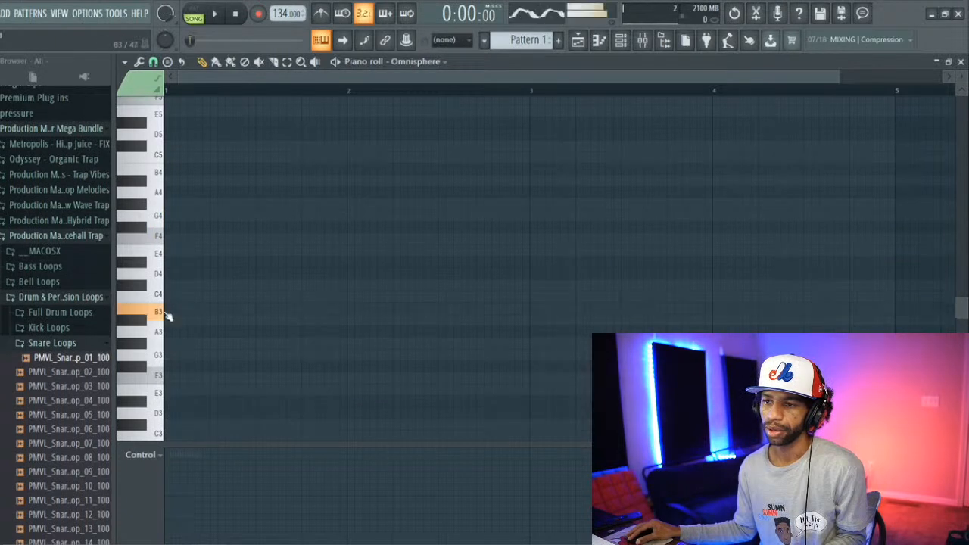
{"action": "left_click", "coordinate": [162, 311]}
Step: Draw a three-beat B3 note at bar 1 and, during playback, an E4 note of equal length positioned at bar 3
{"action": "left_click_drag", "start_coordinate": [168, 309], "coordinate": [294, 314]}
{"action": "key", "text": "space"}
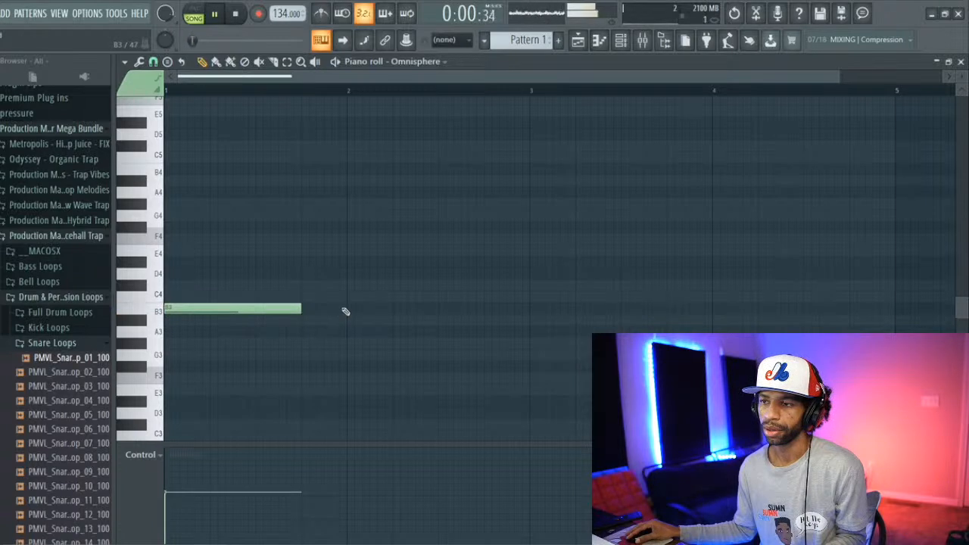
{"action": "left_click", "coordinate": [351, 252]}
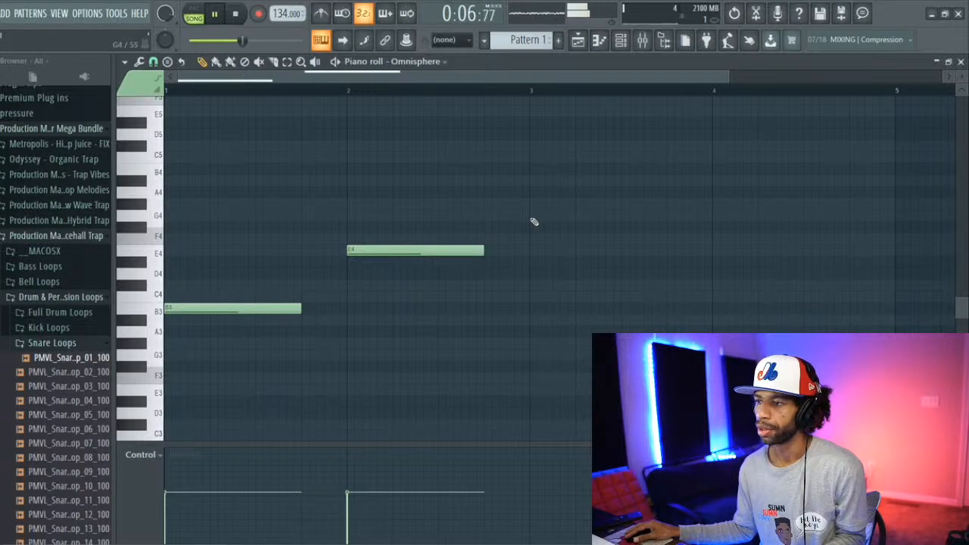
{"action": "left_click_drag", "start_coordinate": [452, 249], "coordinate": [641, 243]}
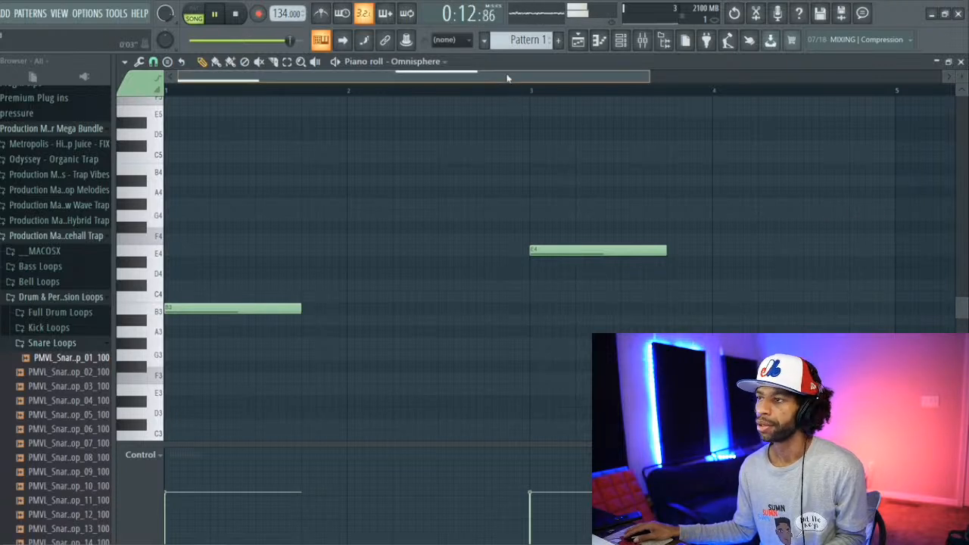
Step: Add a three-beat G4 note at bar 5 and an F#4 note of equal length at bar 7
{"action": "left_click_drag", "start_coordinate": [507, 75], "coordinate": [617, 108]}
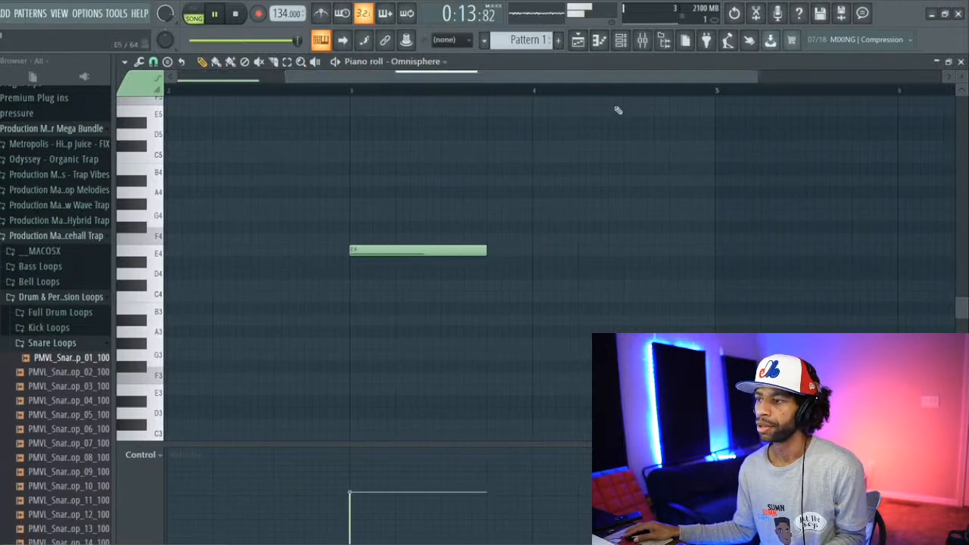
{"action": "left_click", "coordinate": [717, 218]}
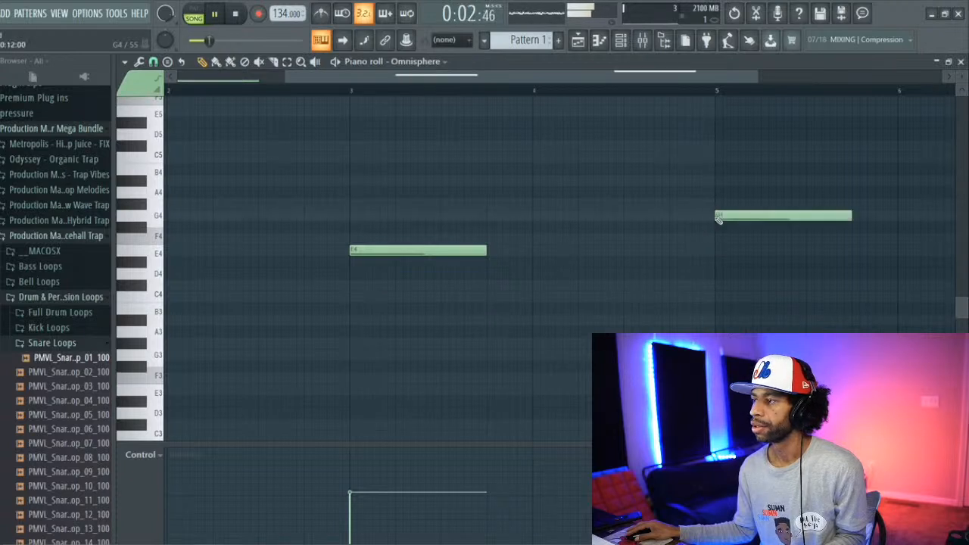
{"action": "left_click_drag", "start_coordinate": [569, 78], "coordinate": [679, 113]}
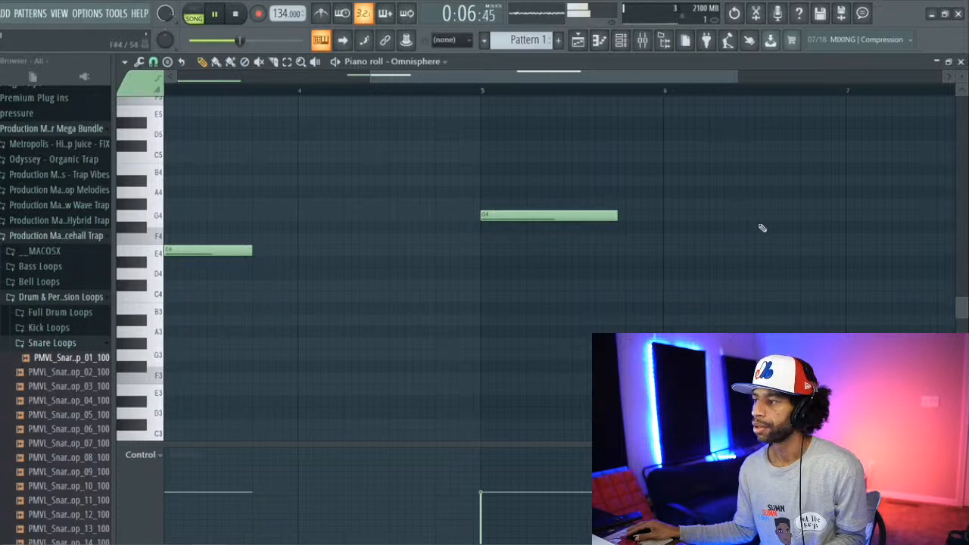
{"action": "left_click", "coordinate": [850, 218]}
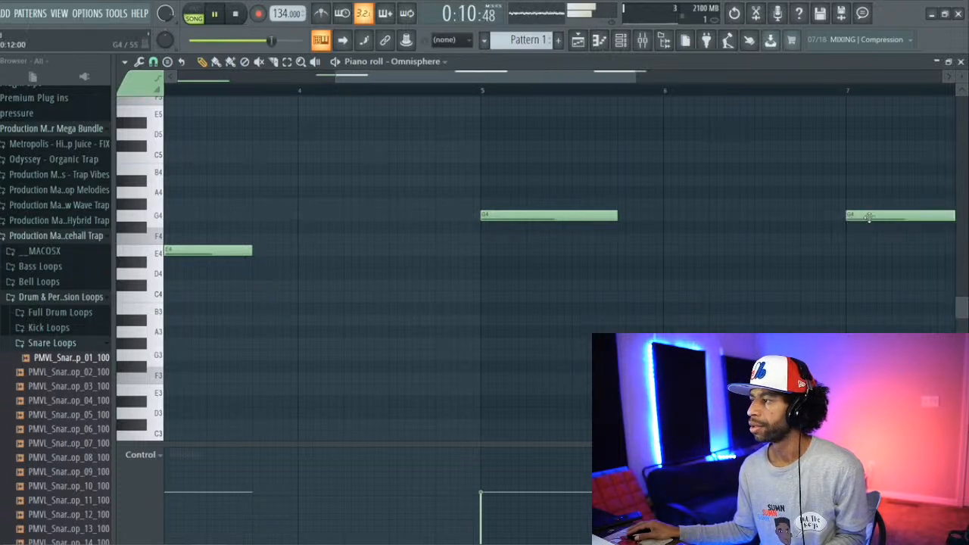
{"action": "left_click_drag", "start_coordinate": [862, 223], "coordinate": [861, 229]}
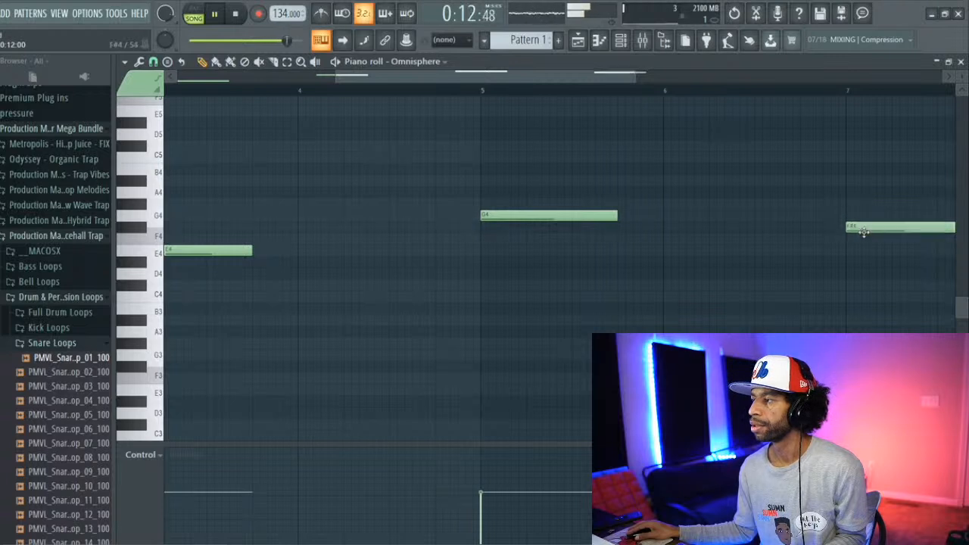
Step: Place the Pattern 1 bass clip on Track 2 at bar 1 of the playlist and audition it against the loop
{"action": "key", "text": "space"}
{"action": "left_click", "coordinate": [578, 42]}
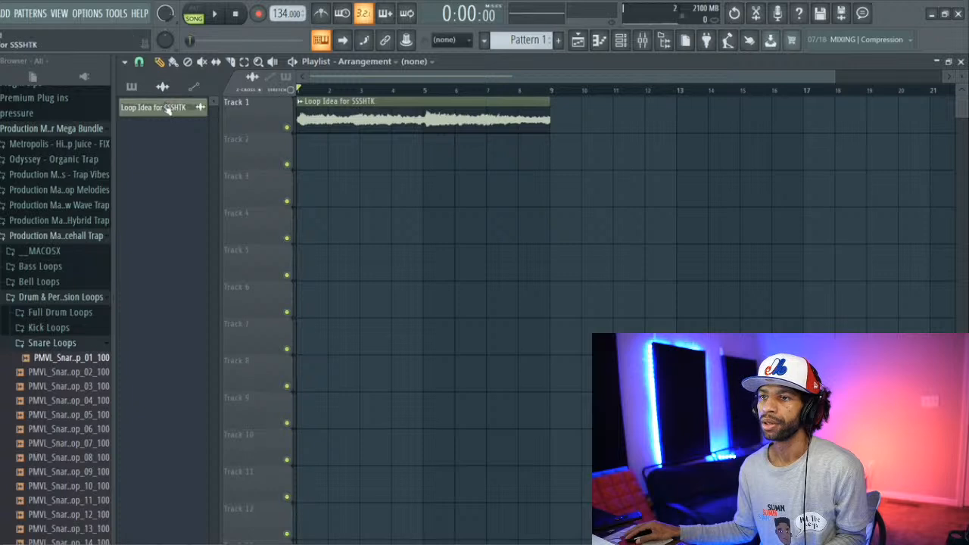
{"action": "left_click", "coordinate": [131, 87]}
{"action": "left_click", "coordinate": [327, 144]}
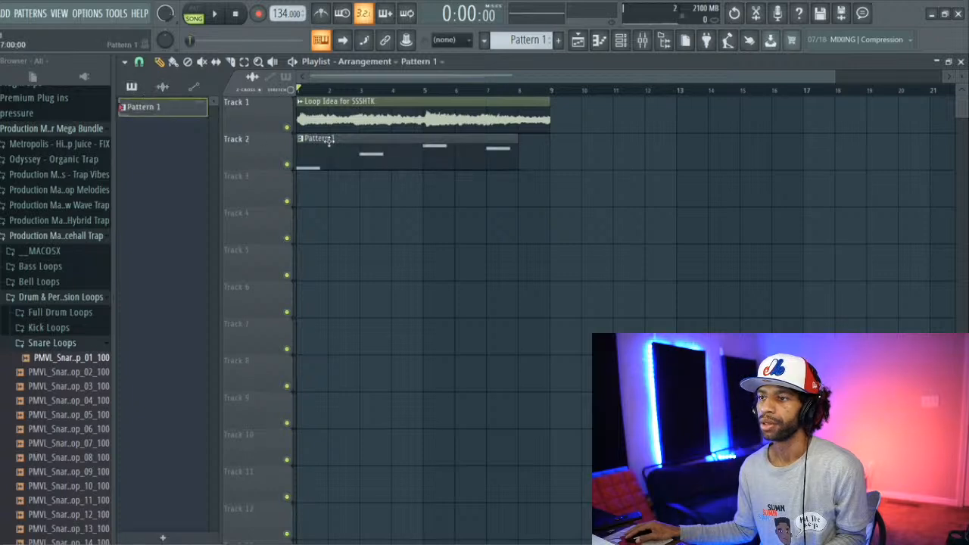
{"action": "key", "text": "space"}
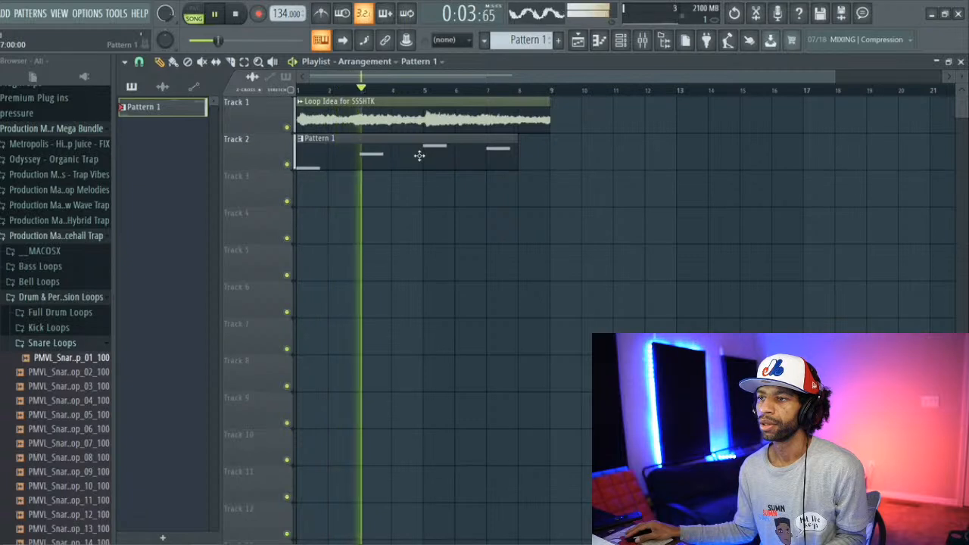
{"action": "key", "text": "space"}
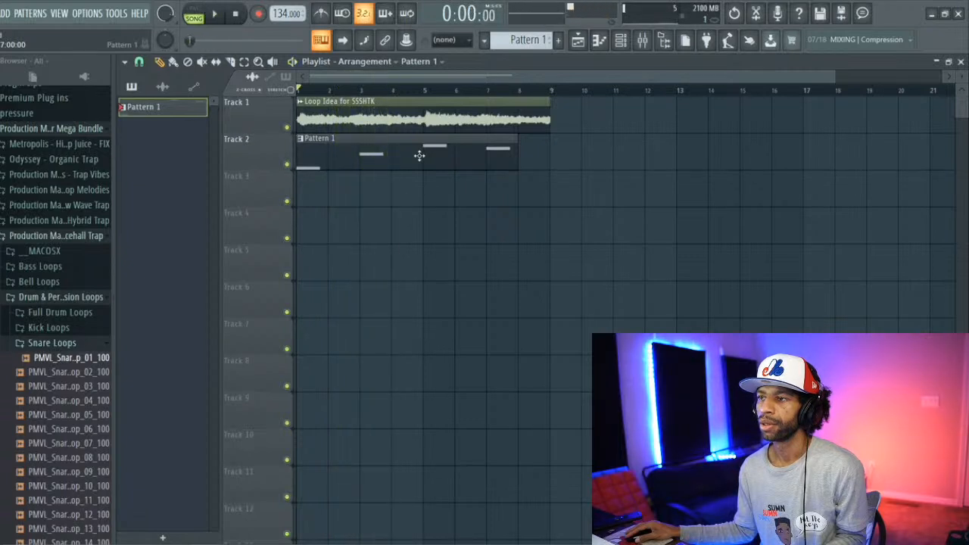
{"action": "key", "text": "space"}
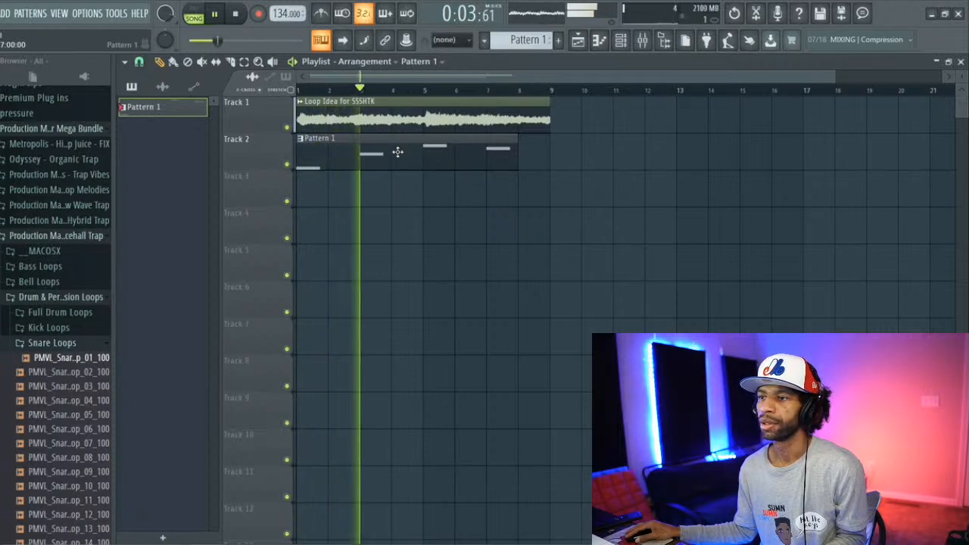
{"action": "key", "text": "space"}
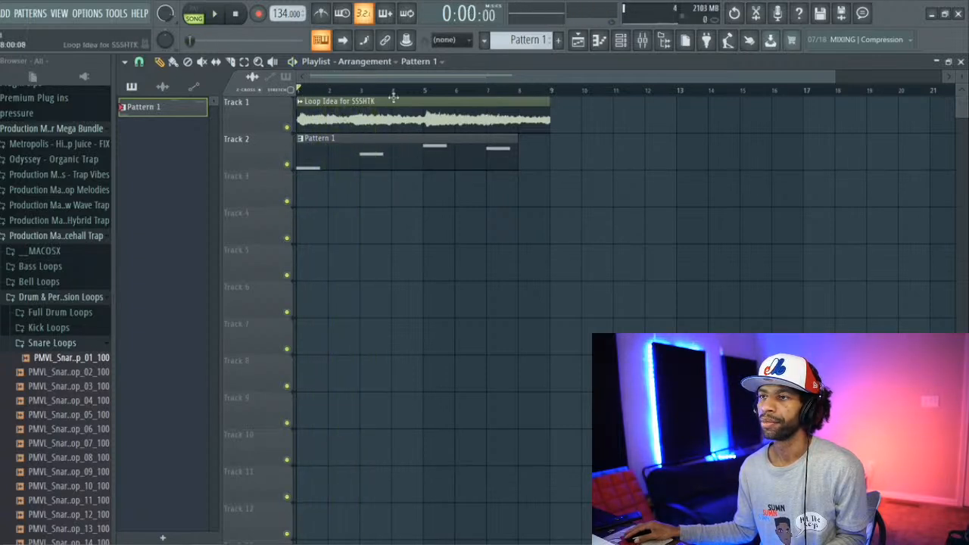
Step: Set the tempo to 89 BPM and, with the Pattern 1 clip deleted from Track 2, stretch the loop clip on Track 1 to four bars
{"action": "left_click_drag", "start_coordinate": [281, 14], "coordinate": [282, 38]}
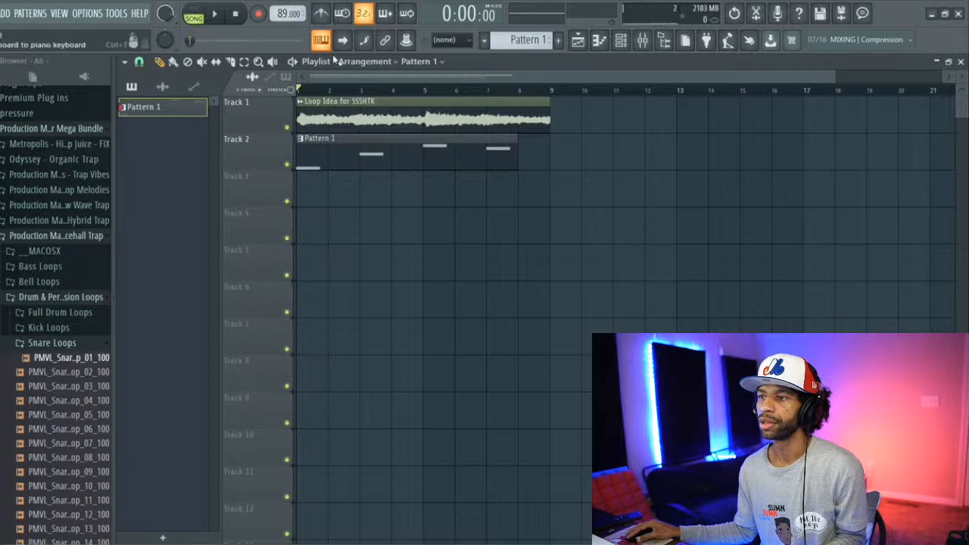
{"action": "right_click", "coordinate": [380, 152]}
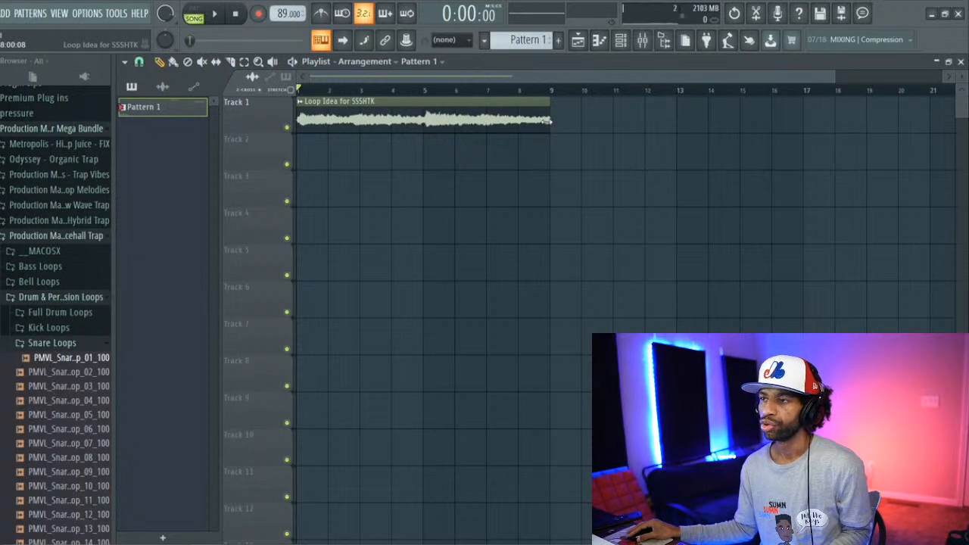
{"action": "key", "text": "space"}
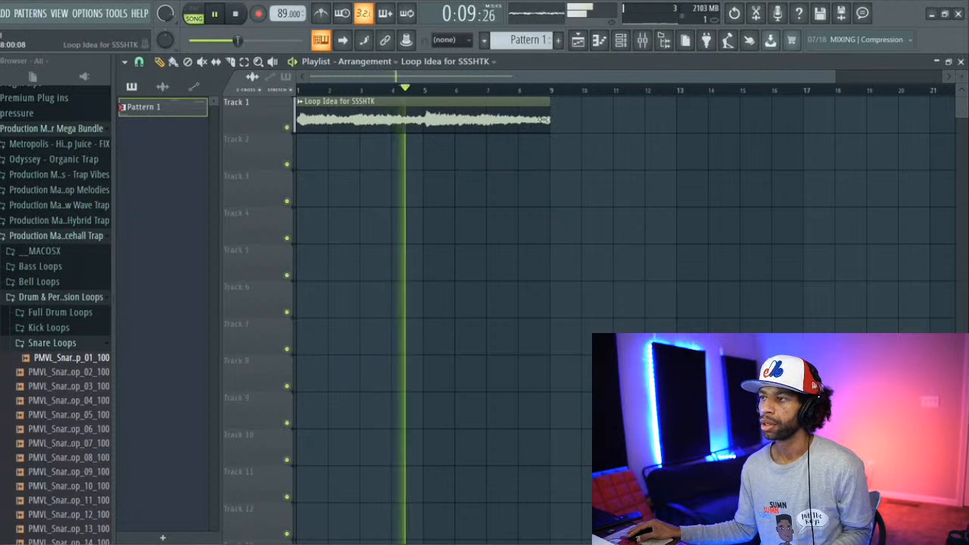
{"action": "left_click_drag", "start_coordinate": [550, 119], "coordinate": [431, 134]}
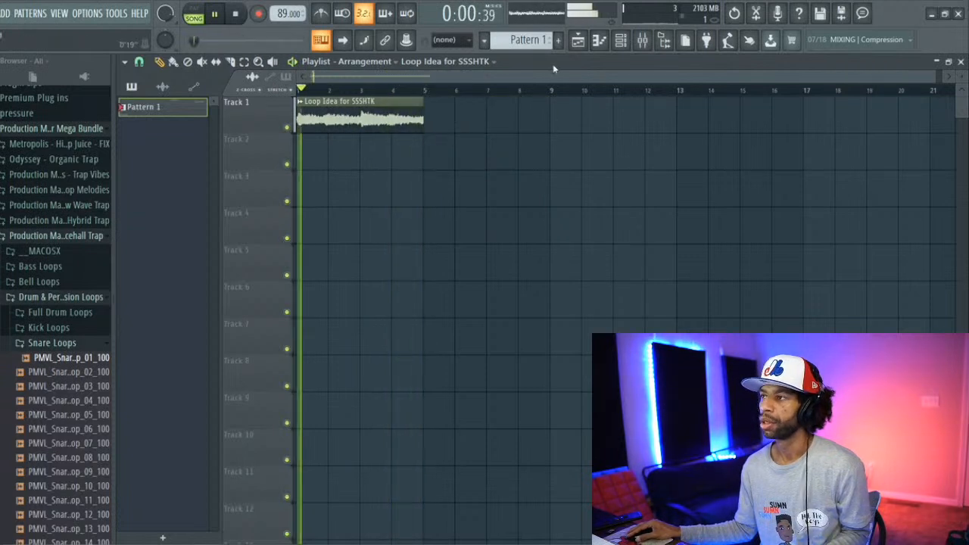
{"action": "left_click", "coordinate": [622, 42]}
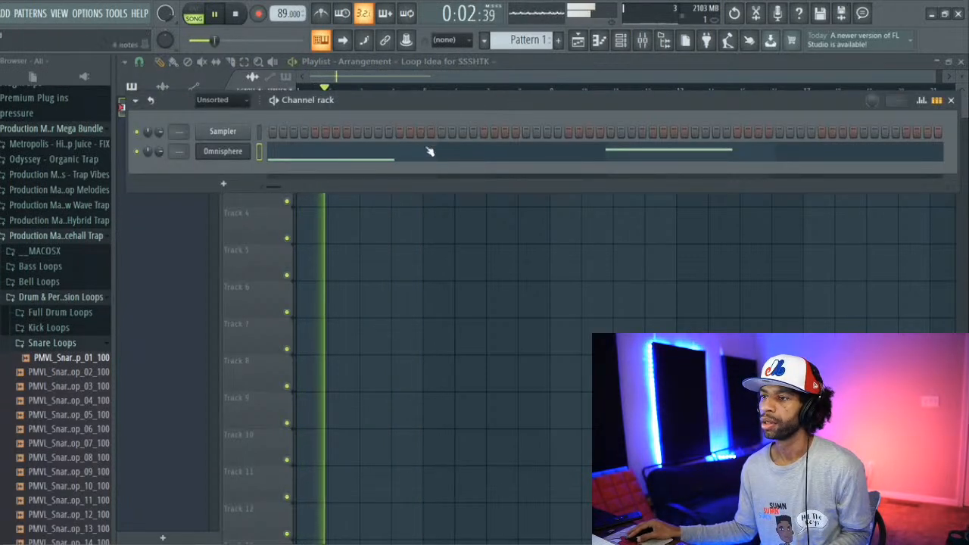
{"action": "left_click", "coordinate": [300, 198]}
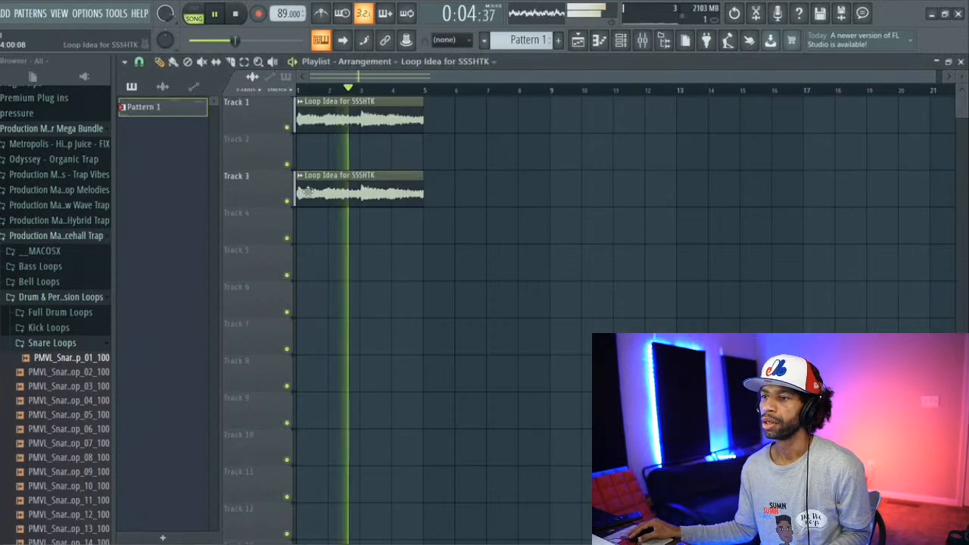
{"action": "right_click", "coordinate": [301, 195]}
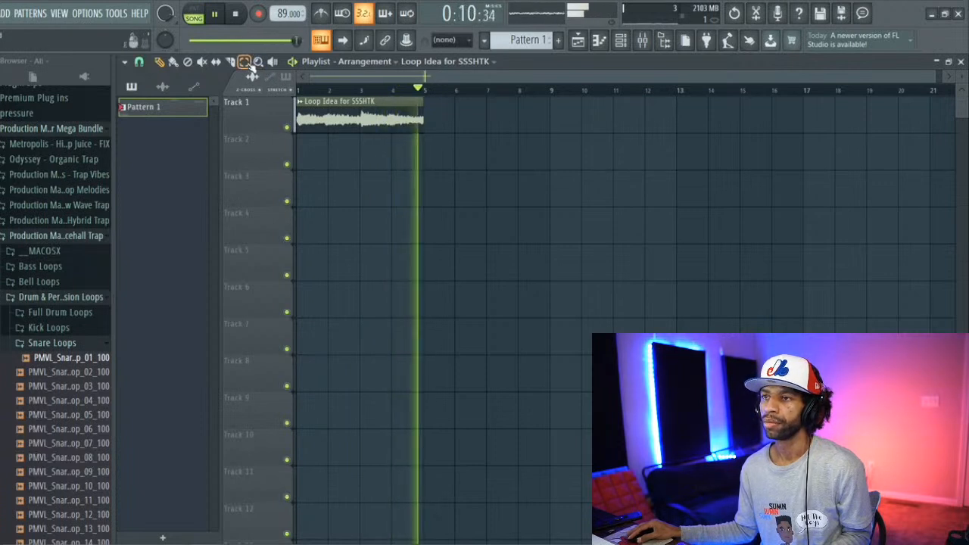
Step: In Omnisphere's piano roll, move the E4 note to bar 2 and G4 to bar 3, and add an F#4 note at bar 4
{"action": "key", "text": "space"}
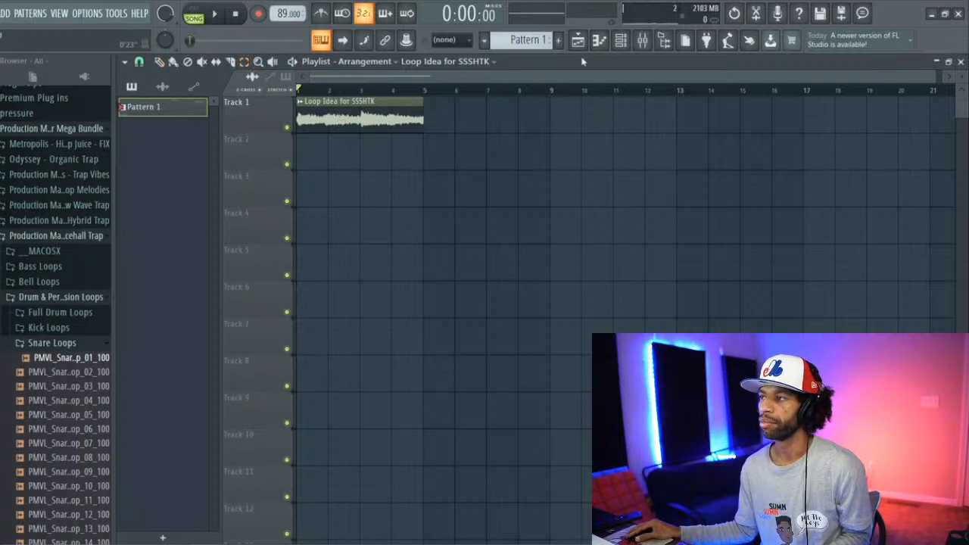
{"action": "left_click", "coordinate": [621, 39]}
{"action": "left_click", "coordinate": [457, 156]}
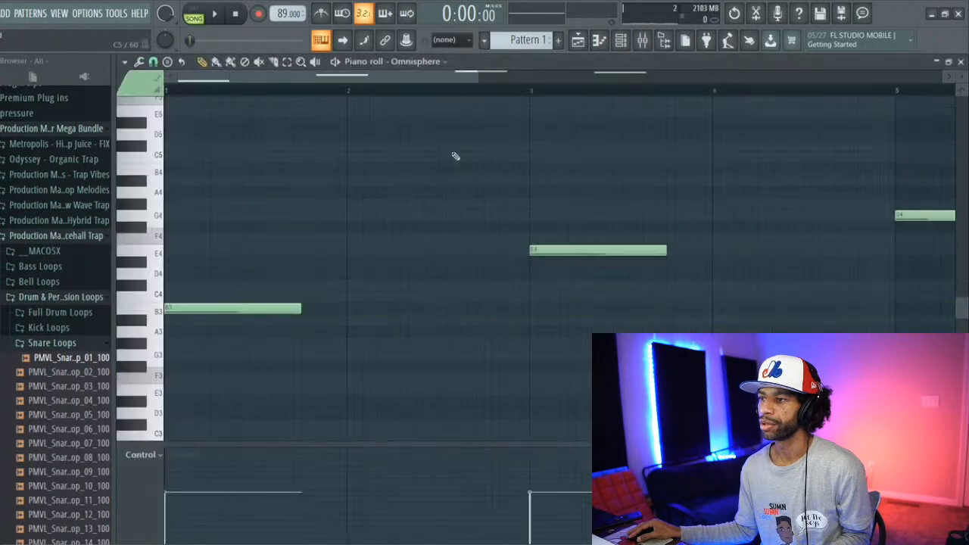
{"action": "left_click_drag", "start_coordinate": [548, 249], "coordinate": [366, 251]}
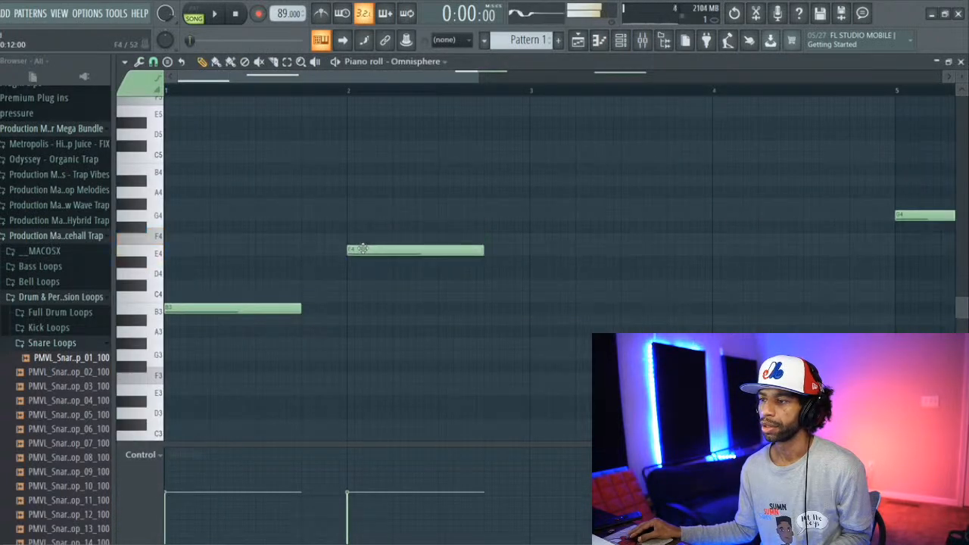
{"action": "key", "text": "space"}
{"action": "left_click_drag", "start_coordinate": [917, 215], "coordinate": [563, 212]}
{"action": "left_click", "coordinate": [717, 227]}
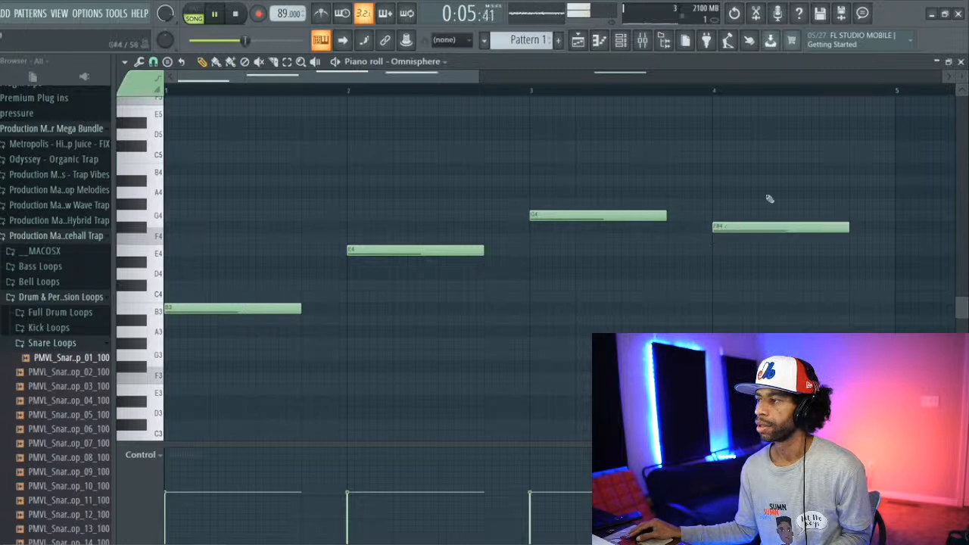
Step: Delete the leftover F#4 note at bar 7 and check the bars beyond it for stray notes
{"action": "left_click_drag", "start_coordinate": [454, 78], "coordinate": [666, 108]}
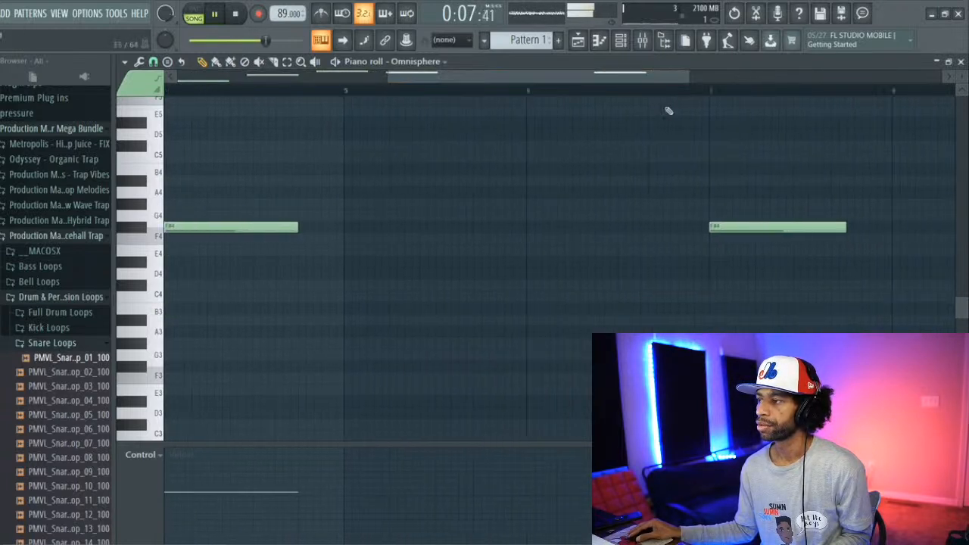
{"action": "right_click", "coordinate": [746, 231]}
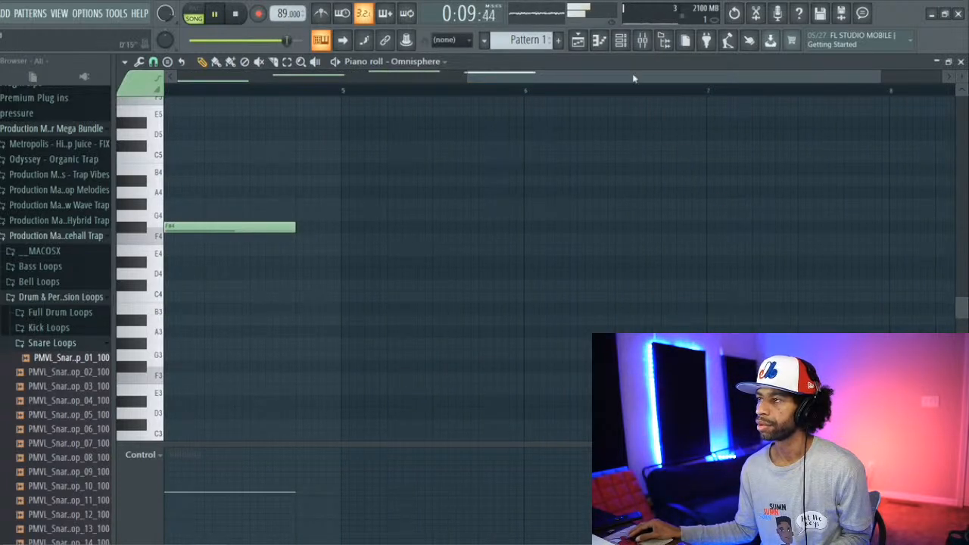
{"action": "left_click_drag", "start_coordinate": [634, 78], "coordinate": [925, 143]}
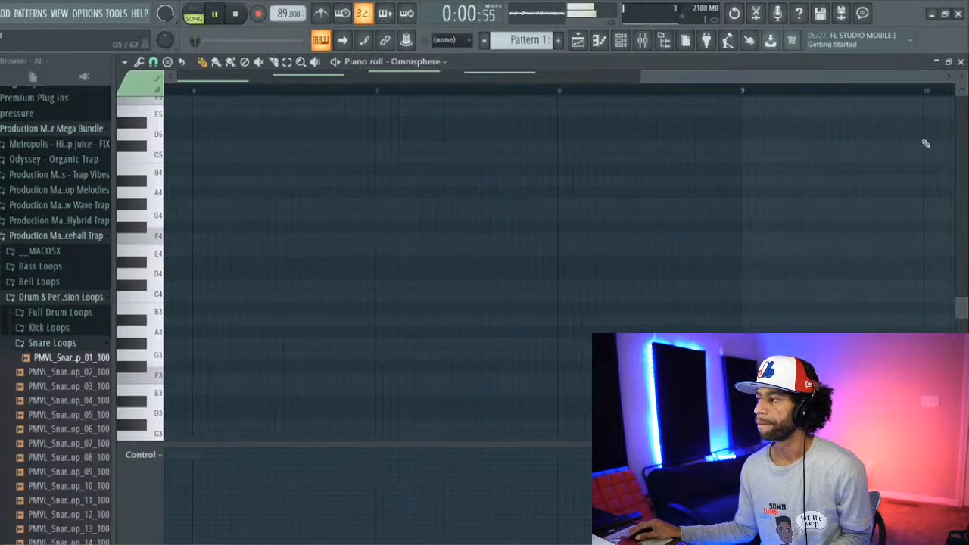
{"action": "scroll", "coordinate": [963, 309], "scroll_direction": "up", "scroll_amount": 5}
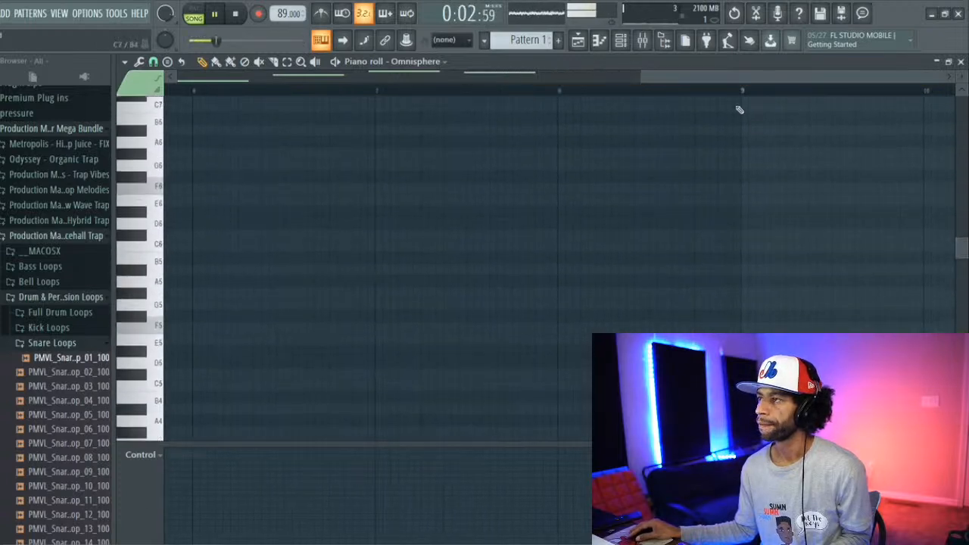
Step: Place the four-bar Pattern 1 clip on Track 2 at bar 1 of the playlist and audition it with the stretched loop
{"action": "left_click", "coordinate": [621, 42]}
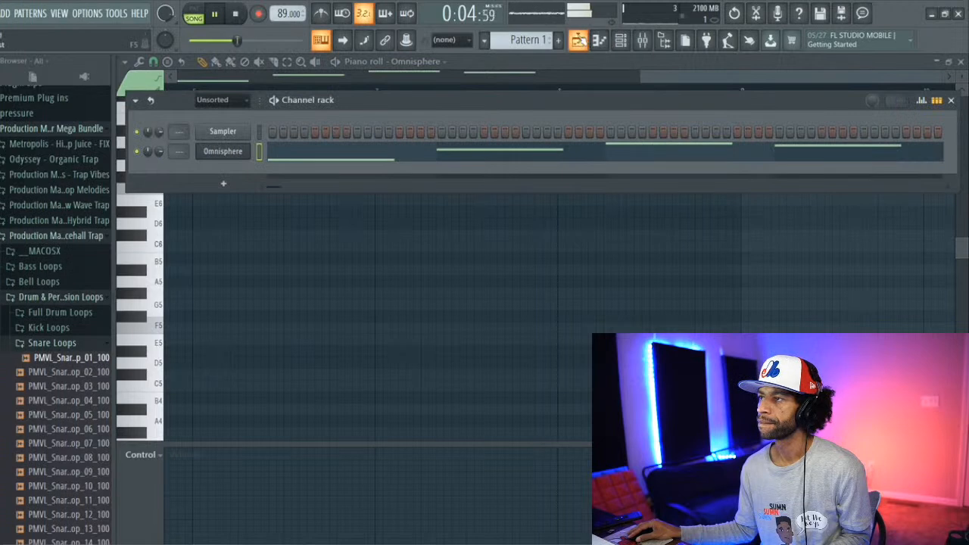
{"action": "left_click", "coordinate": [578, 40]}
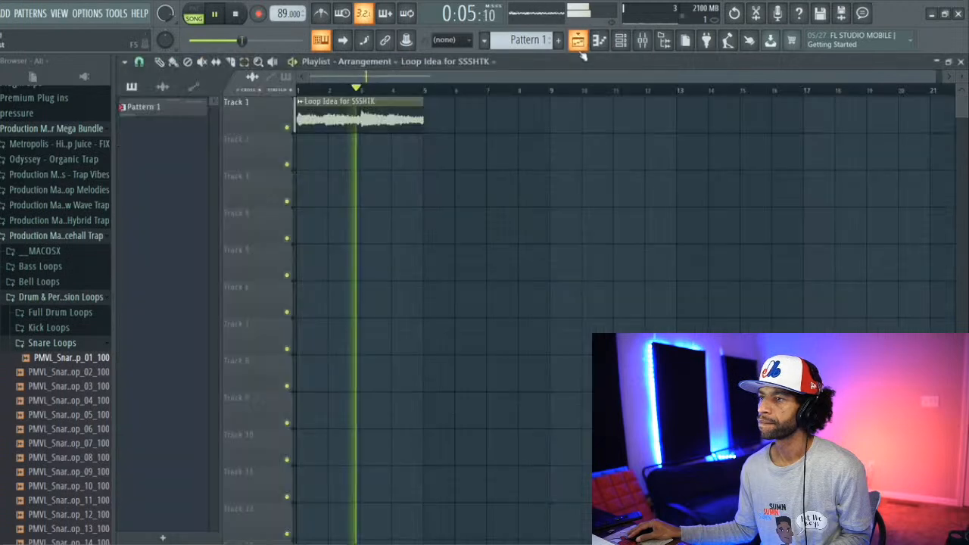
{"action": "left_click", "coordinate": [144, 106]}
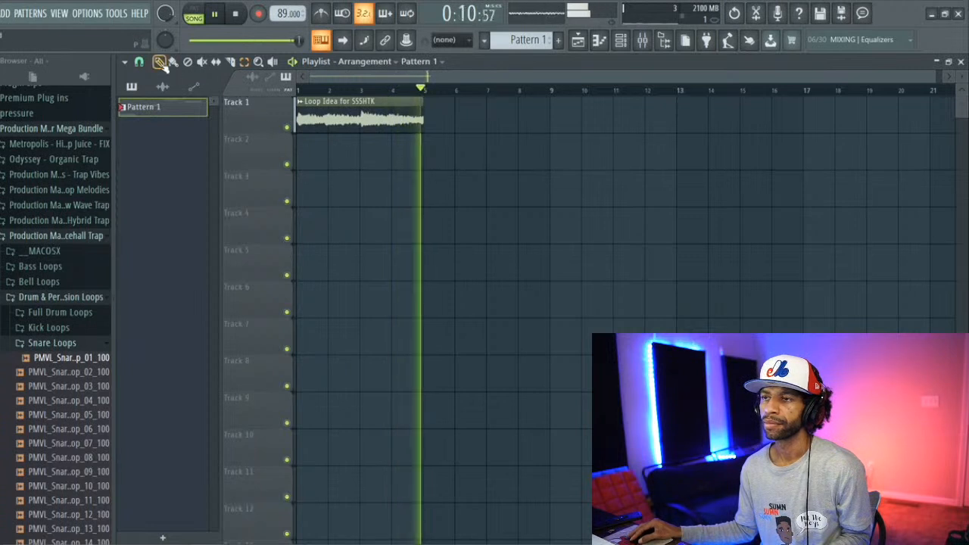
{"action": "left_click", "coordinate": [305, 158]}
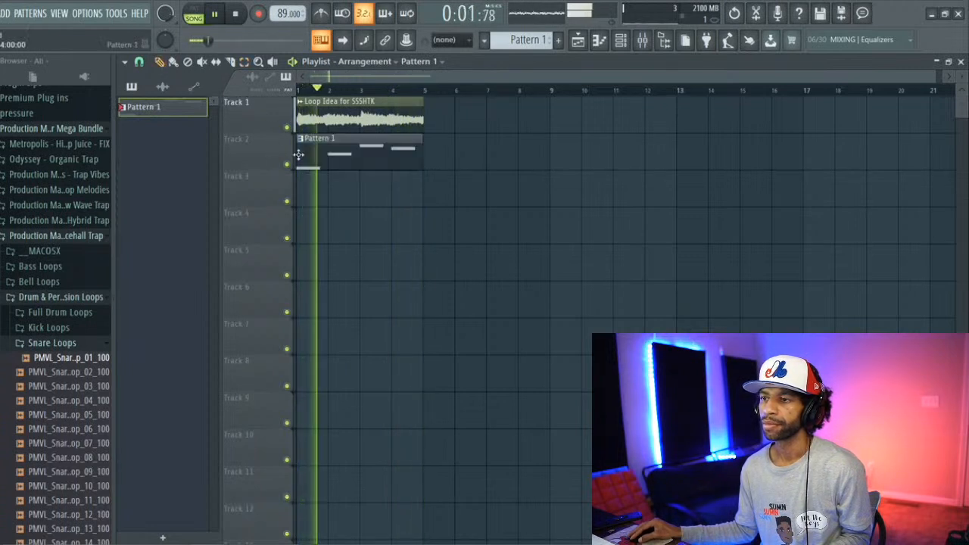
{"action": "key", "text": "space"}
{"action": "key", "text": "space"}
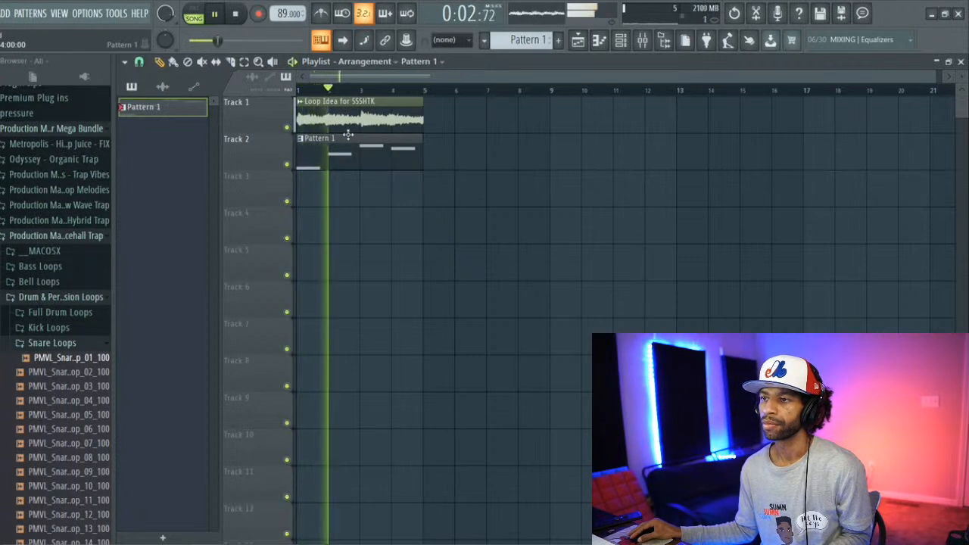
{"action": "key", "text": "space"}
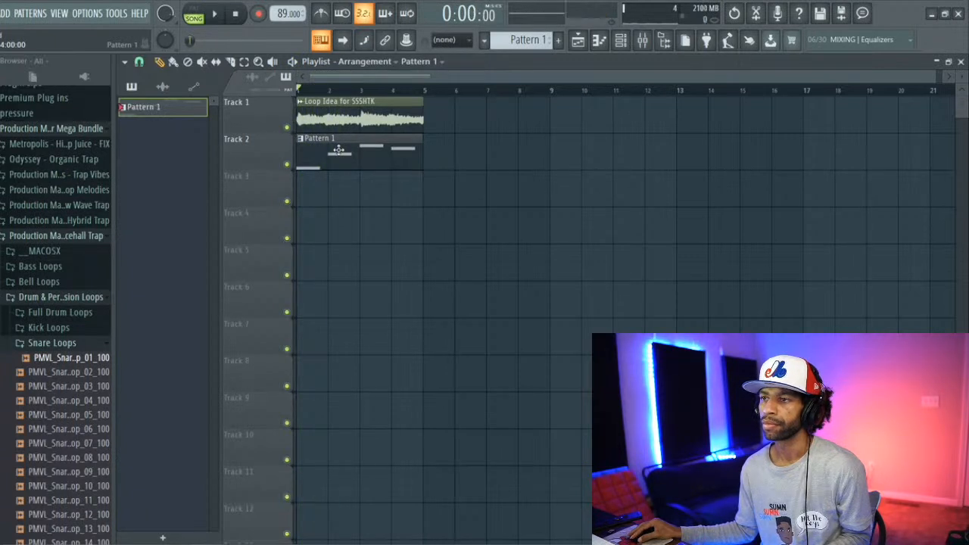
Step: With the song playing, lengthen Pattern 1's B3, E4, G4 and F#4 bass notes so each fills its whole bar
{"action": "double_click", "coordinate": [339, 150]}
{"action": "scroll", "coordinate": [423, 271], "scroll_direction": "down", "scroll_amount": 4}
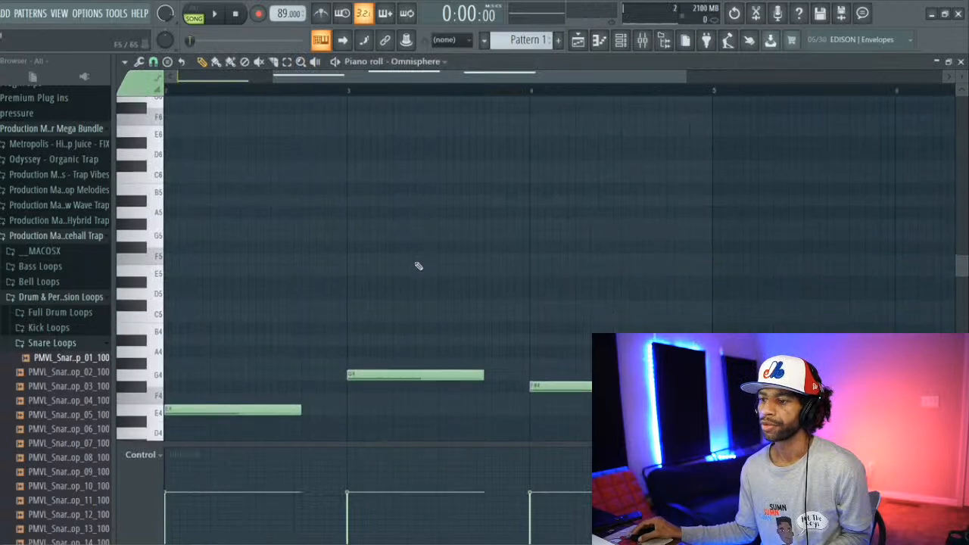
{"action": "key", "text": "space"}
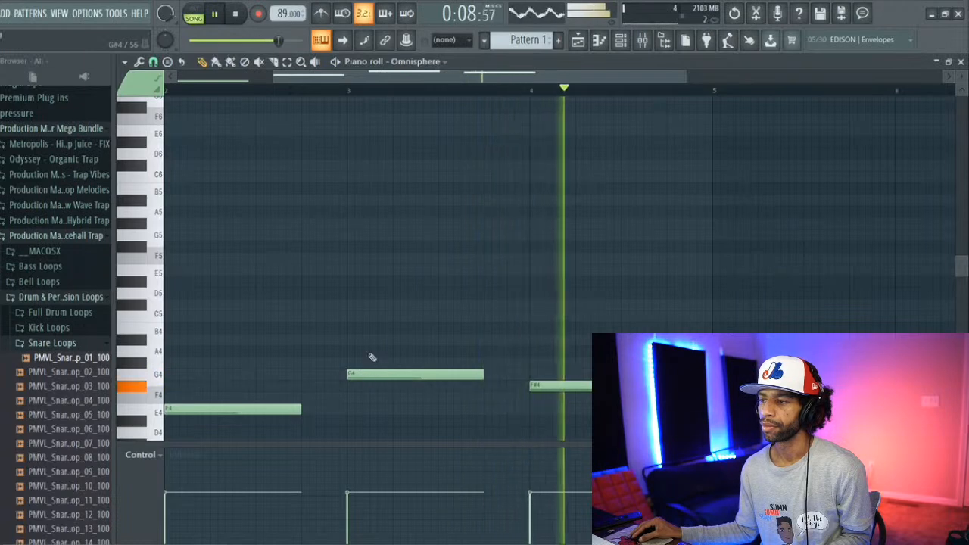
{"action": "left_click_drag", "start_coordinate": [364, 78], "coordinate": [247, 96]}
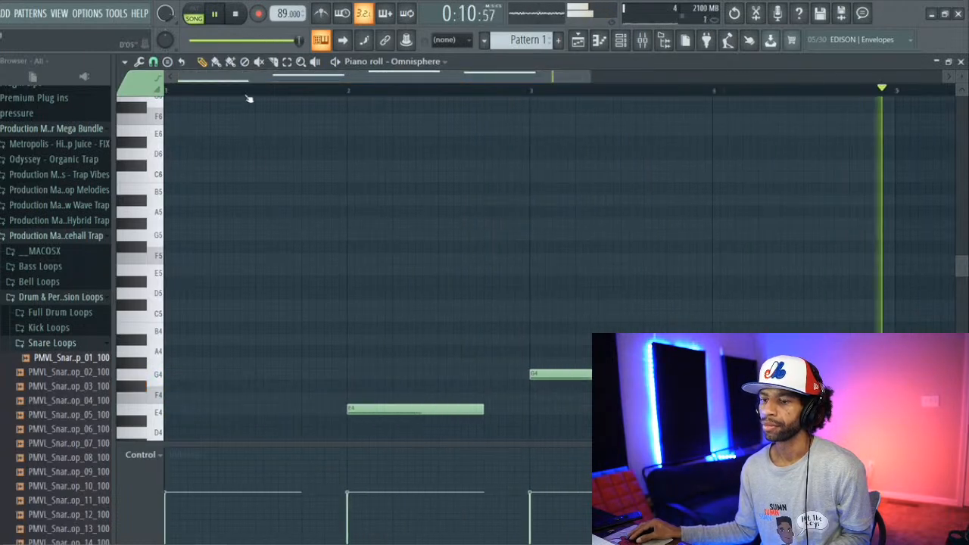
{"action": "scroll", "coordinate": [310, 307], "scroll_direction": "down", "scroll_amount": 5}
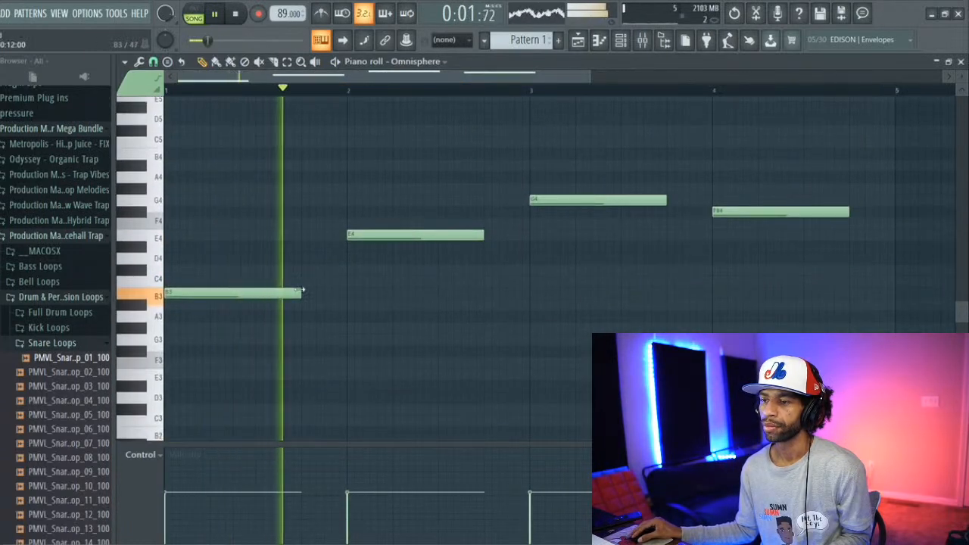
{"action": "left_click_drag", "start_coordinate": [301, 290], "coordinate": [347, 292]}
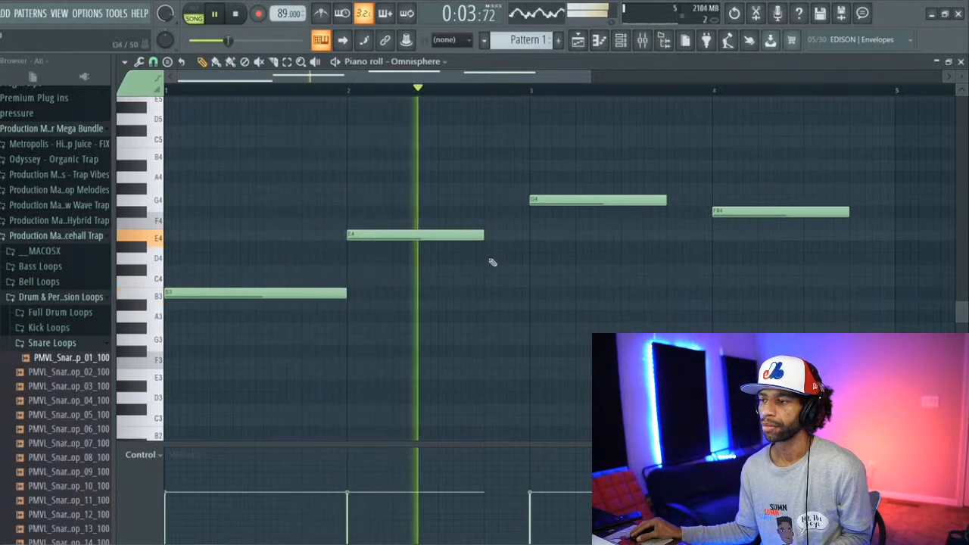
{"action": "left_click_drag", "start_coordinate": [486, 235], "coordinate": [532, 237]}
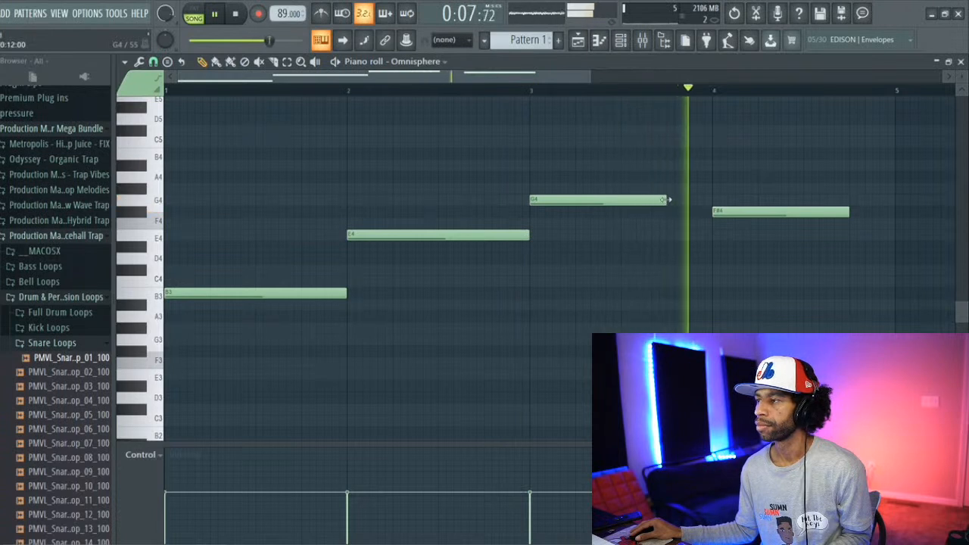
{"action": "left_click_drag", "start_coordinate": [669, 200], "coordinate": [712, 200]}
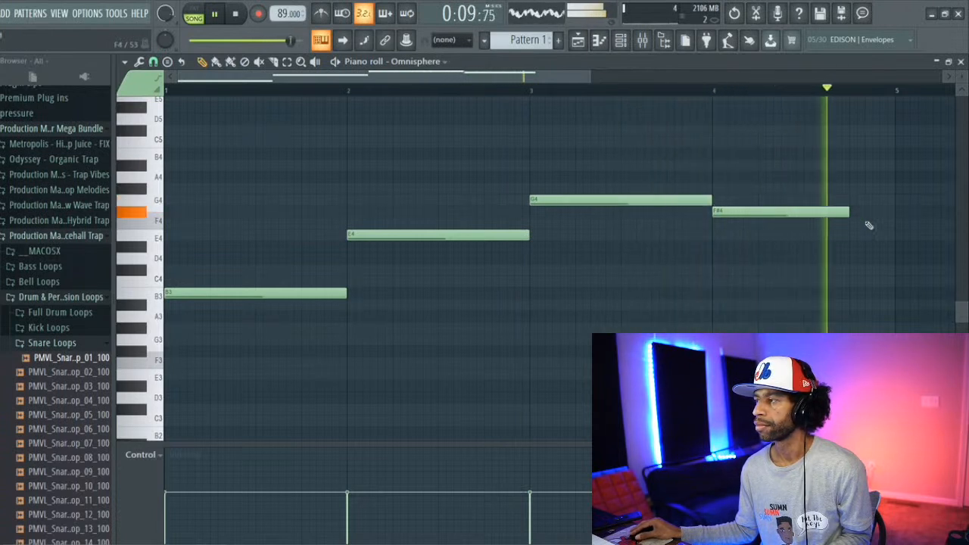
{"action": "left_click_drag", "start_coordinate": [850, 211], "coordinate": [892, 213]}
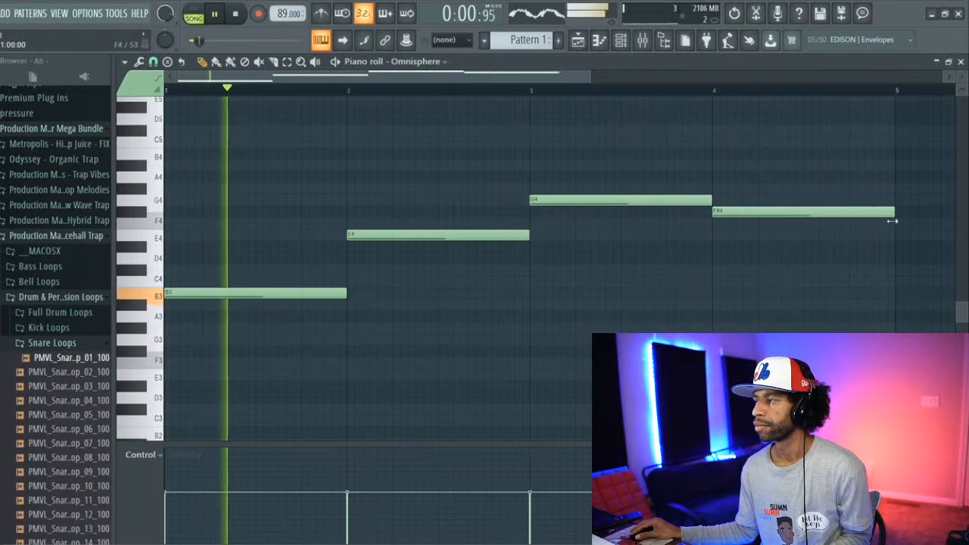
Step: Add the Studio plugin as a new channel, stop playback and move its window up so the whole login form is accessible
{"action": "left_click", "coordinate": [5, 14]}
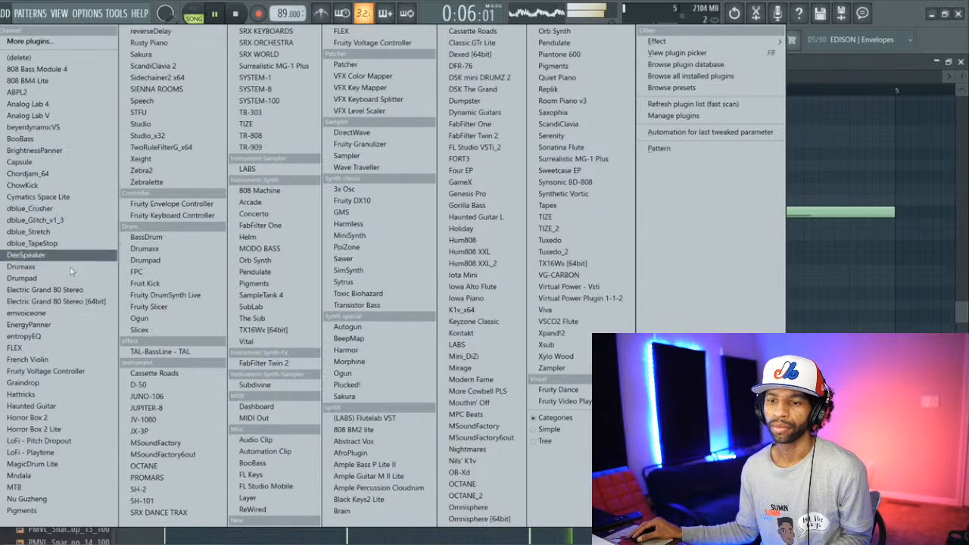
{"action": "left_click", "coordinate": [141, 124]}
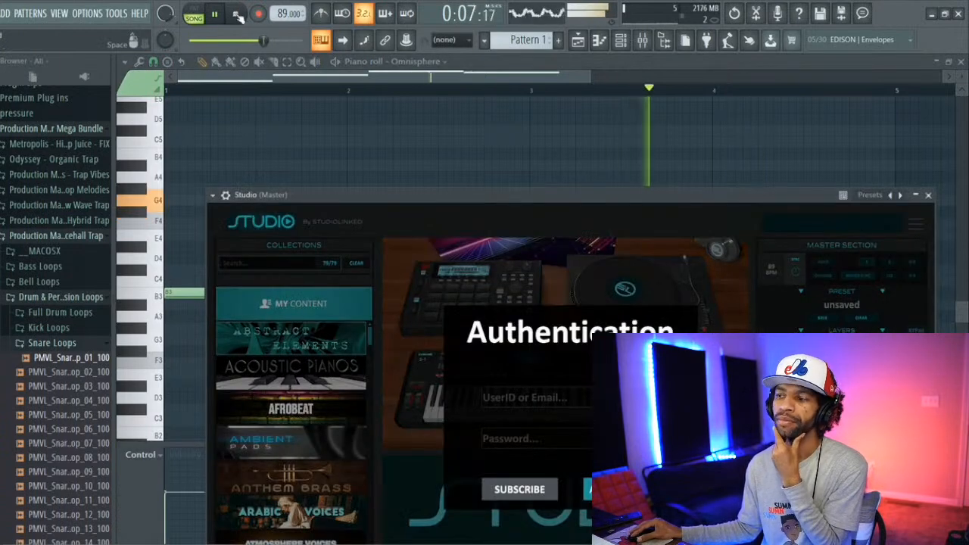
{"action": "left_click", "coordinate": [236, 14]}
{"action": "left_click_drag", "start_coordinate": [417, 197], "coordinate": [330, 65]}
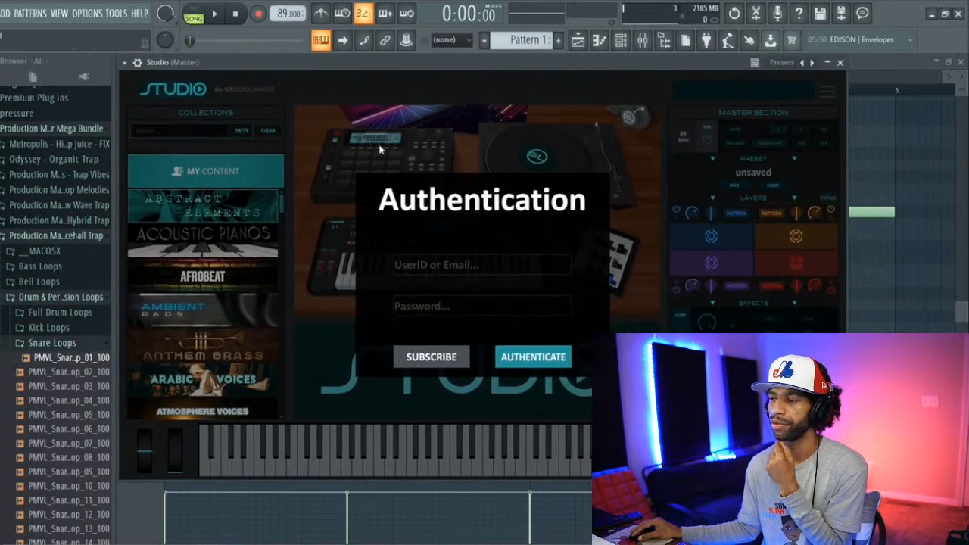
Step: Enter the account user ID and password in Studio's Authentication form and try to authenticate
{"action": "left_click", "coordinate": [448, 264]}
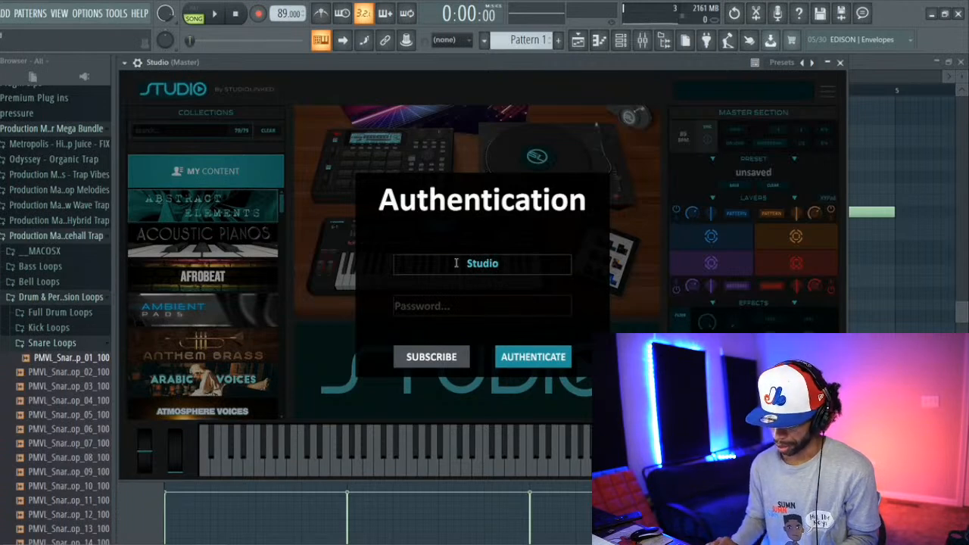
{"action": "type", "text": "eta"}
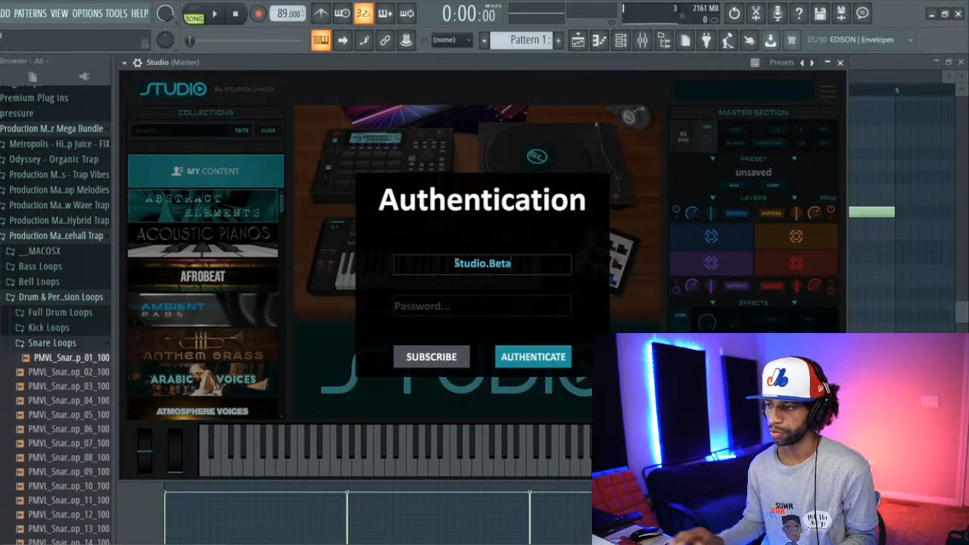
{"action": "left_click", "coordinate": [459, 305]}
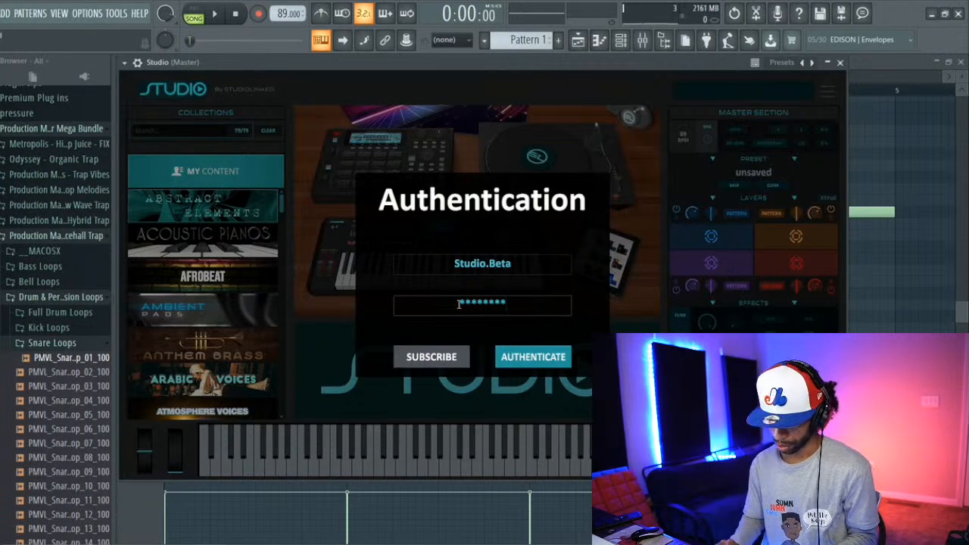
{"action": "type", "text": "*************"}
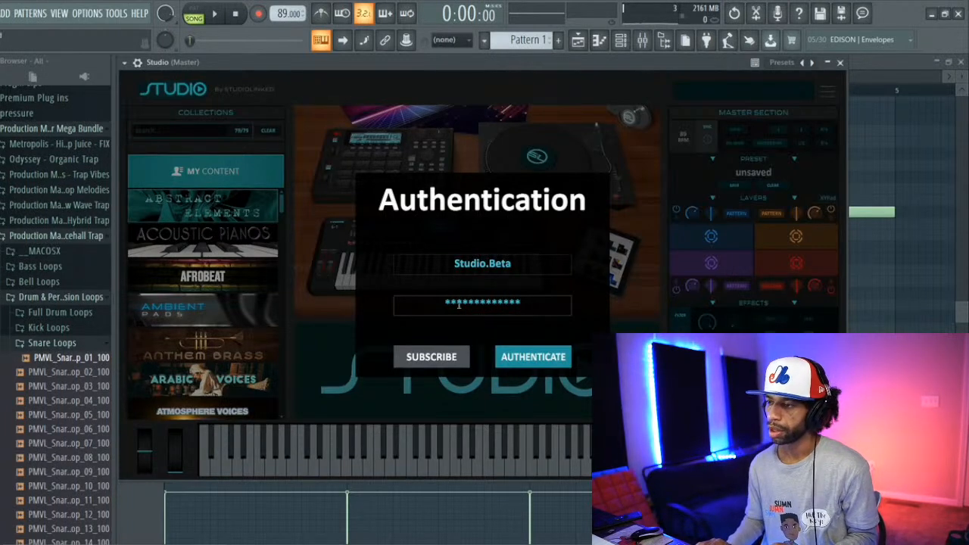
{"action": "left_click", "coordinate": [522, 361]}
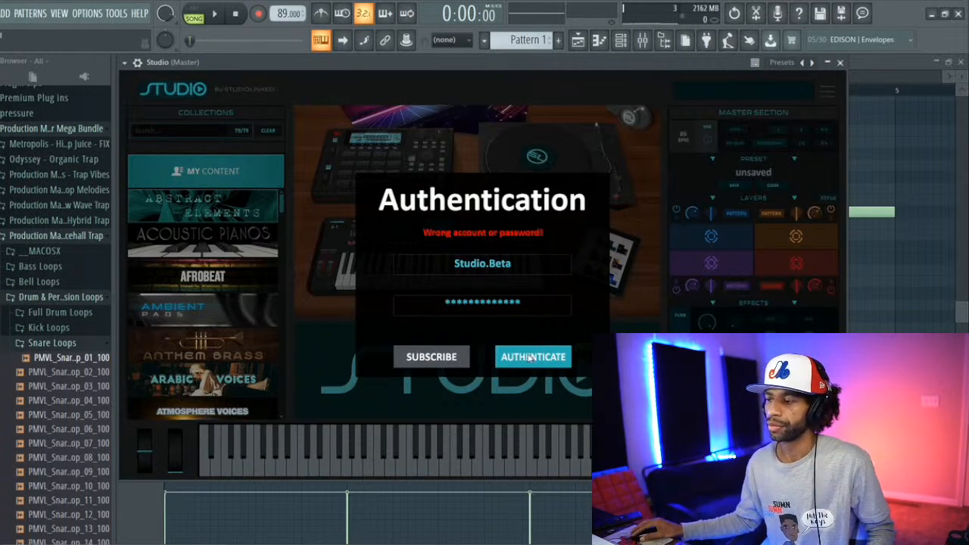
{"action": "left_click", "coordinate": [530, 359]}
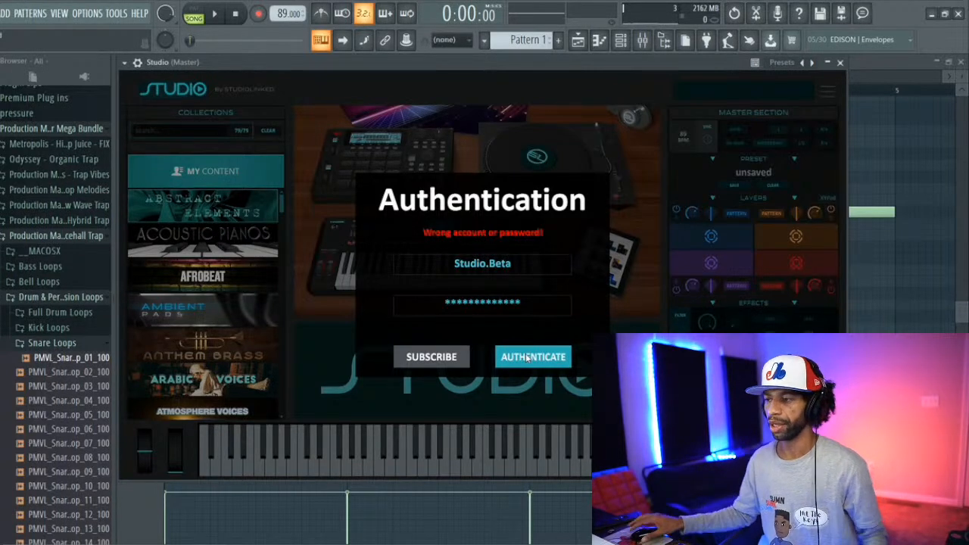
{"action": "left_click", "coordinate": [528, 359]}
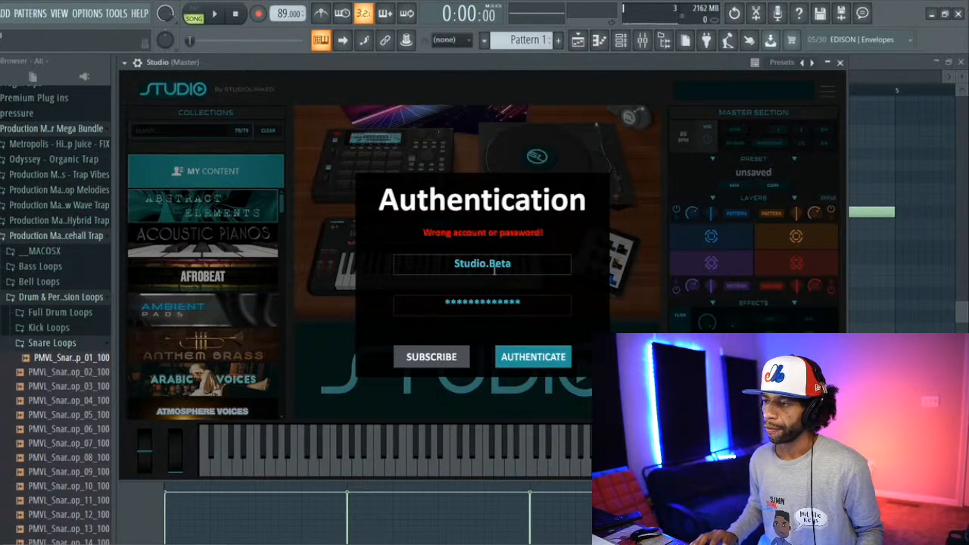
Step: Change the capital letters in the account user ID to lowercase and try to authenticate again
{"action": "key", "text": "BackSpace"}
{"action": "type", "text": "b"}
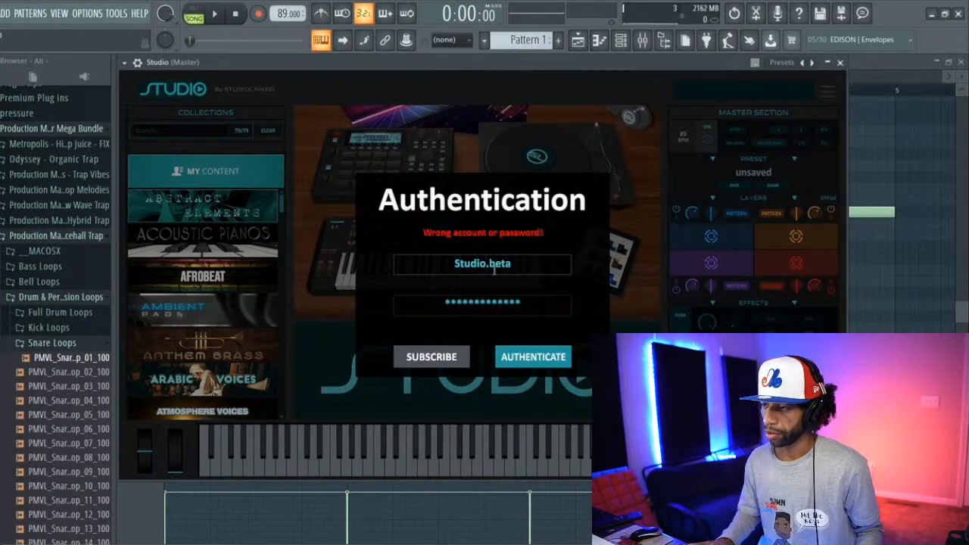
{"action": "key", "text": "BackSpace"}
{"action": "type", "text": "s"}
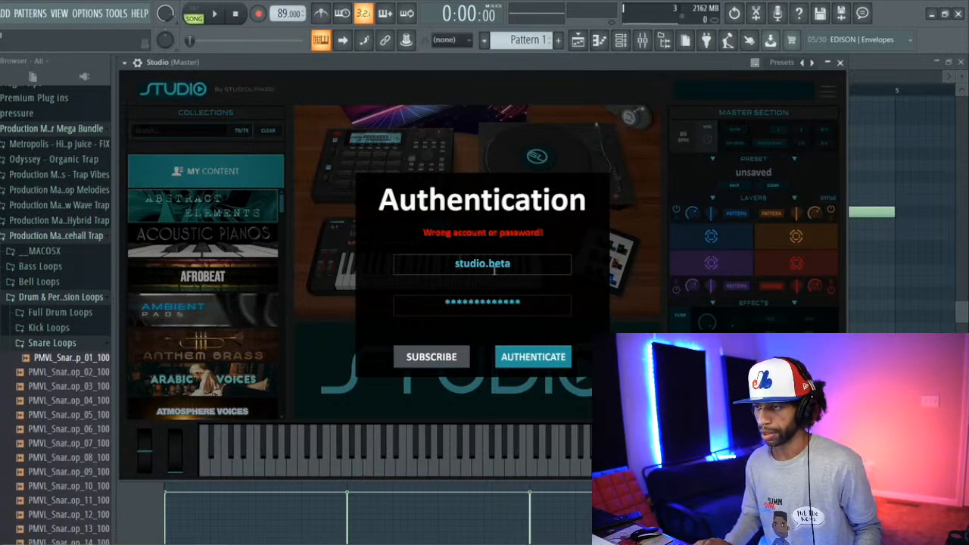
{"action": "left_click", "coordinate": [538, 350]}
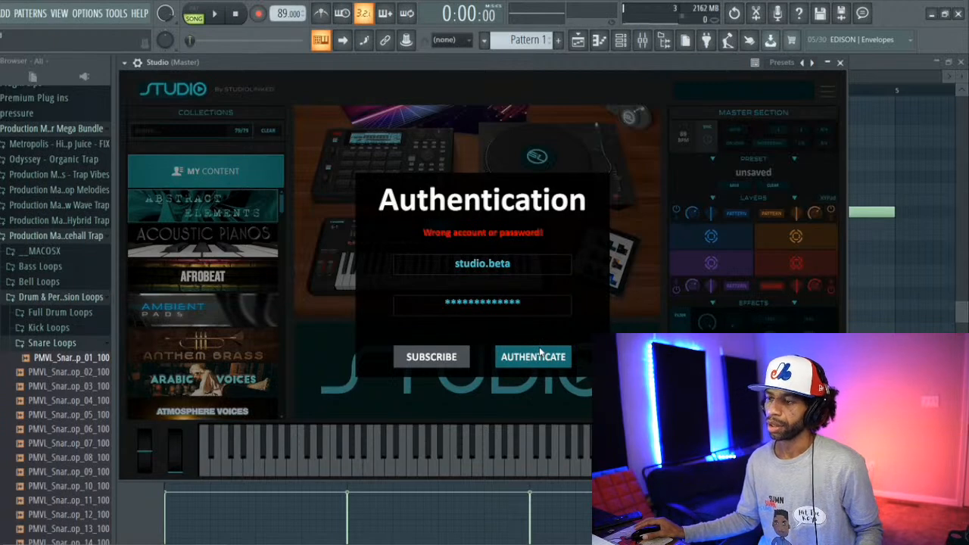
{"action": "left_click", "coordinate": [540, 354]}
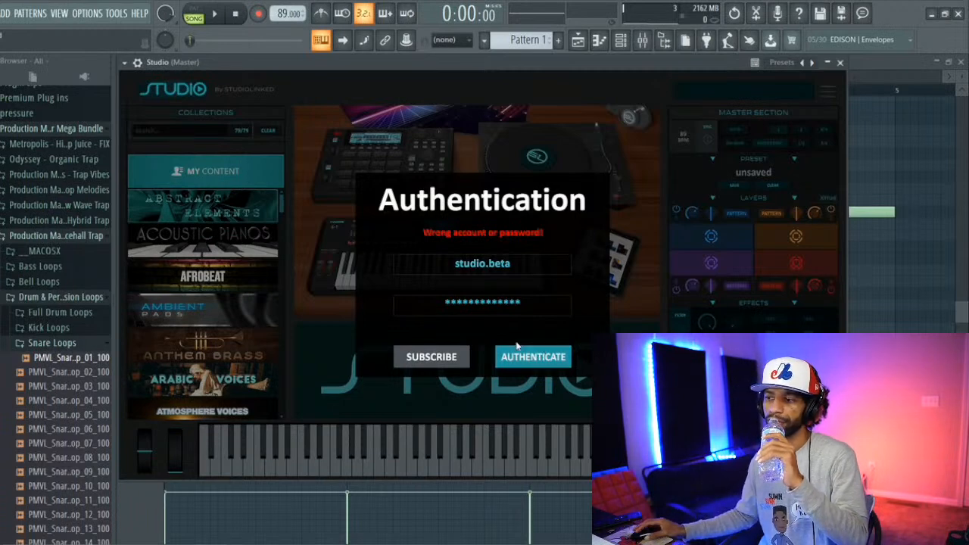
{"action": "left_click", "coordinate": [542, 364]}
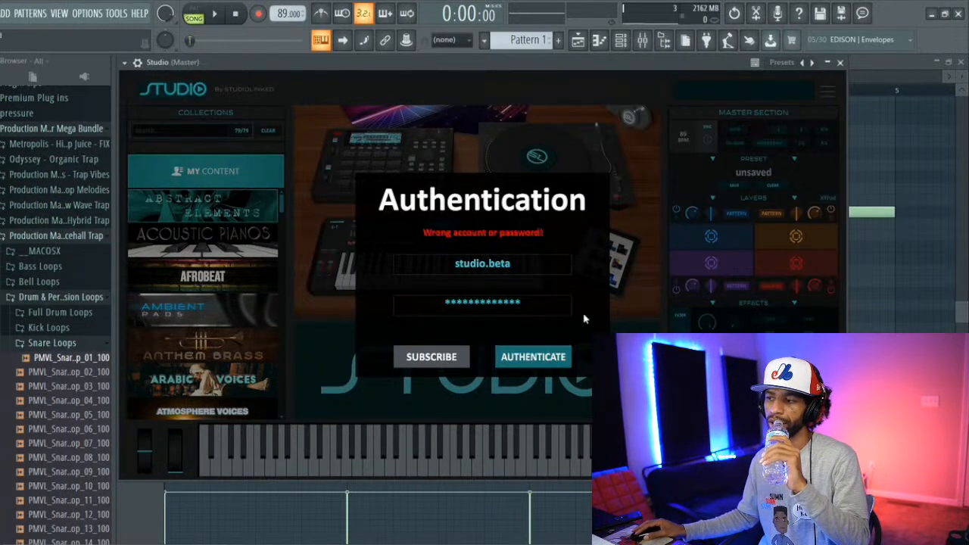
Step: Re-enter the final characters of the account password and authenticate the Studio plugin
{"action": "left_click", "coordinate": [528, 303]}
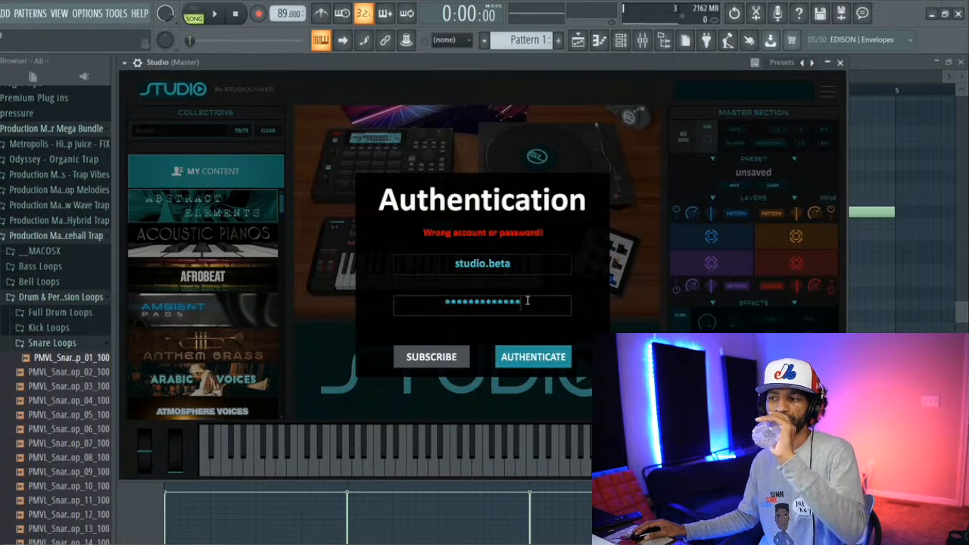
{"action": "key", "text": "BackSpace"}
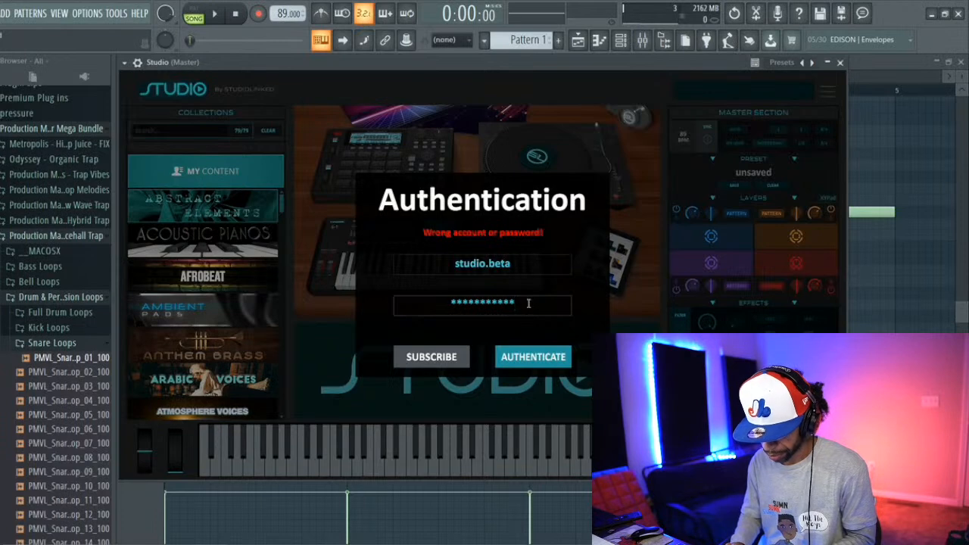
{"action": "type", "text": "**"}
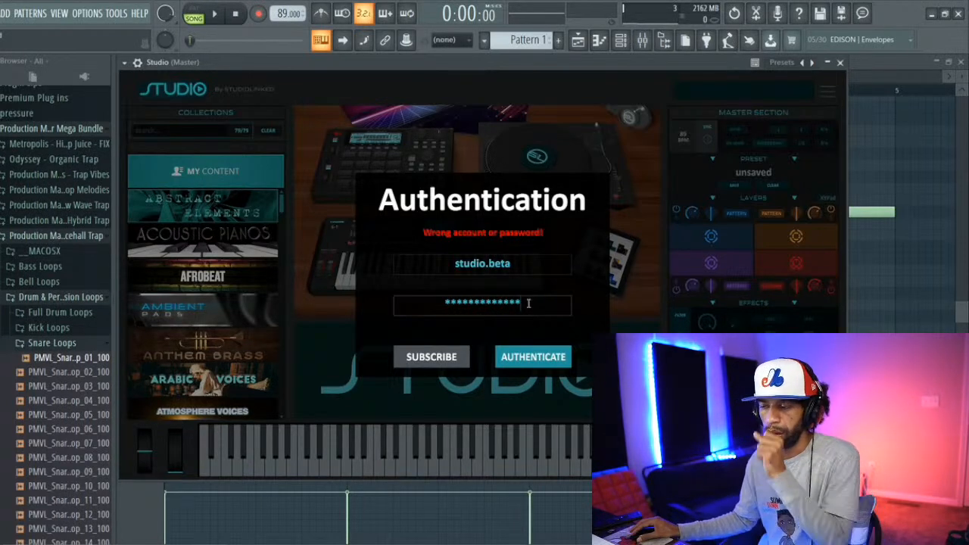
{"action": "left_click", "coordinate": [527, 360]}
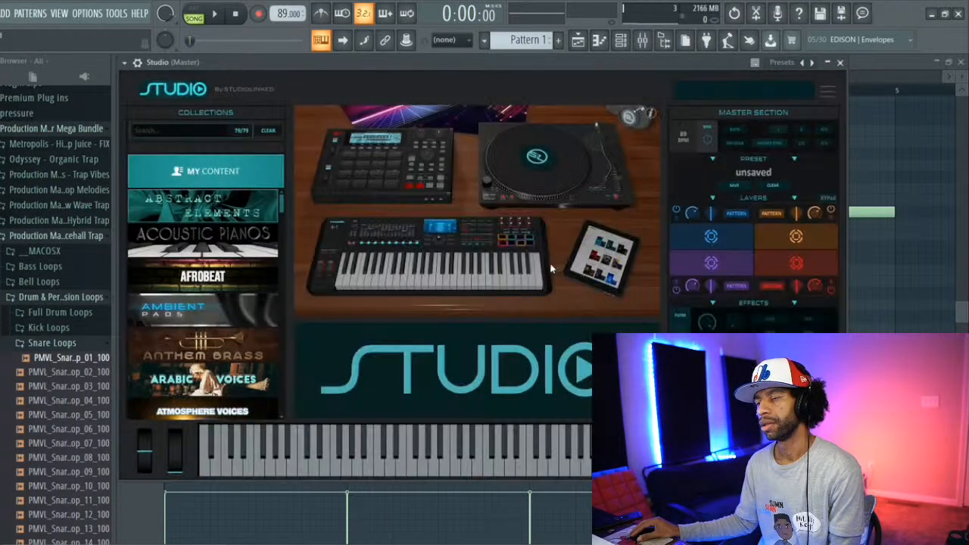
Step: Browse the Studio sound collections and open the Anthem Brass instruments
{"action": "scroll", "coordinate": [204, 303], "scroll_direction": "down", "scroll_amount": 5}
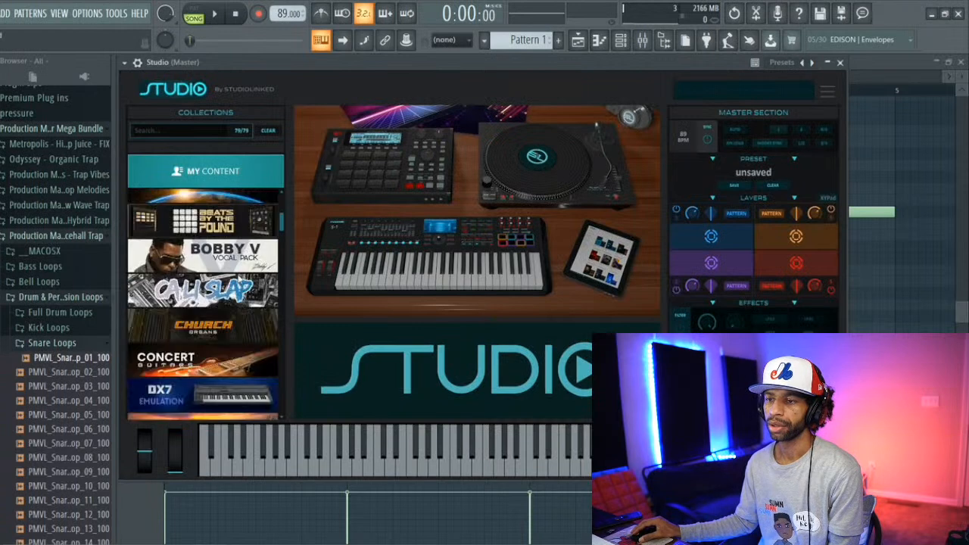
{"action": "left_click", "coordinate": [221, 173]}
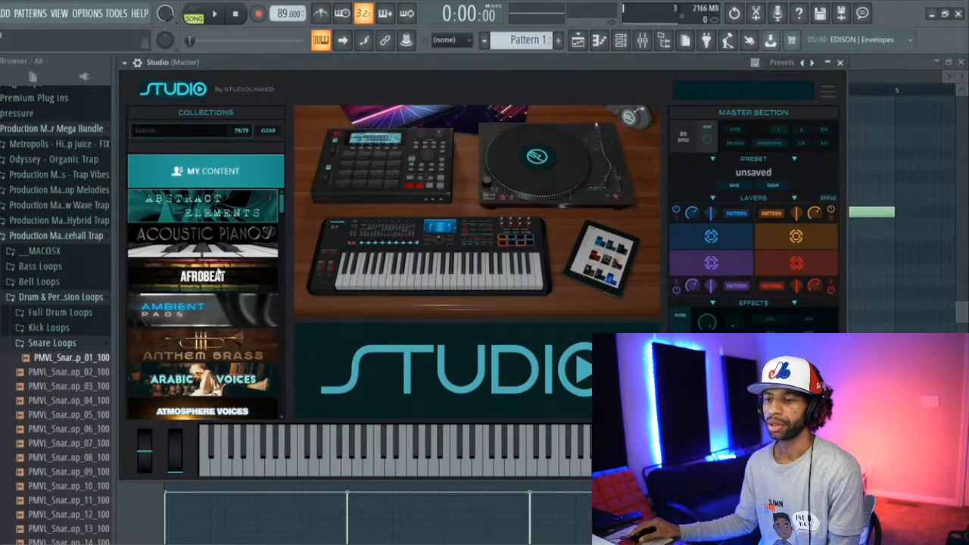
{"action": "left_click", "coordinate": [231, 342]}
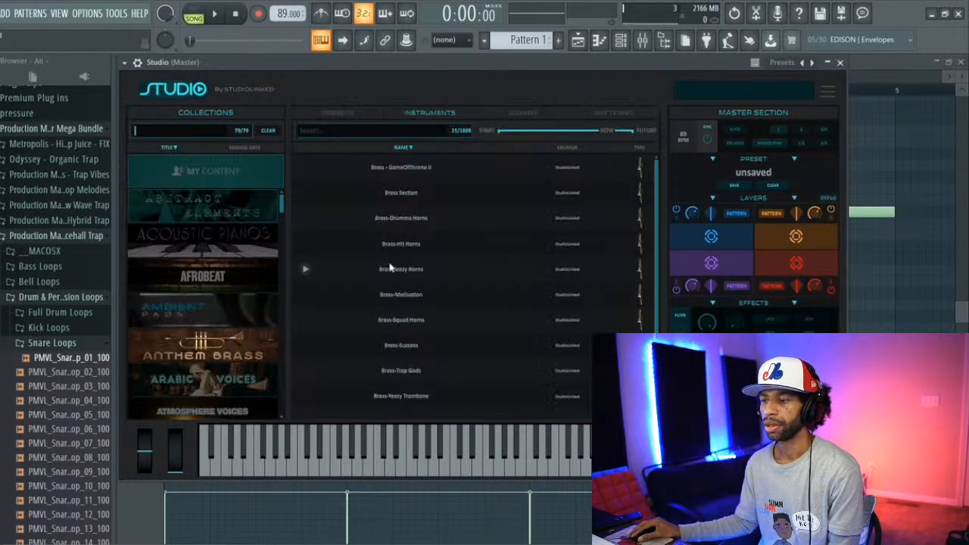
Step: Audition the Anthem Brass instruments from Brass-Jeezy Horns down to Brass-Trap Gods
{"action": "left_click", "coordinate": [305, 270]}
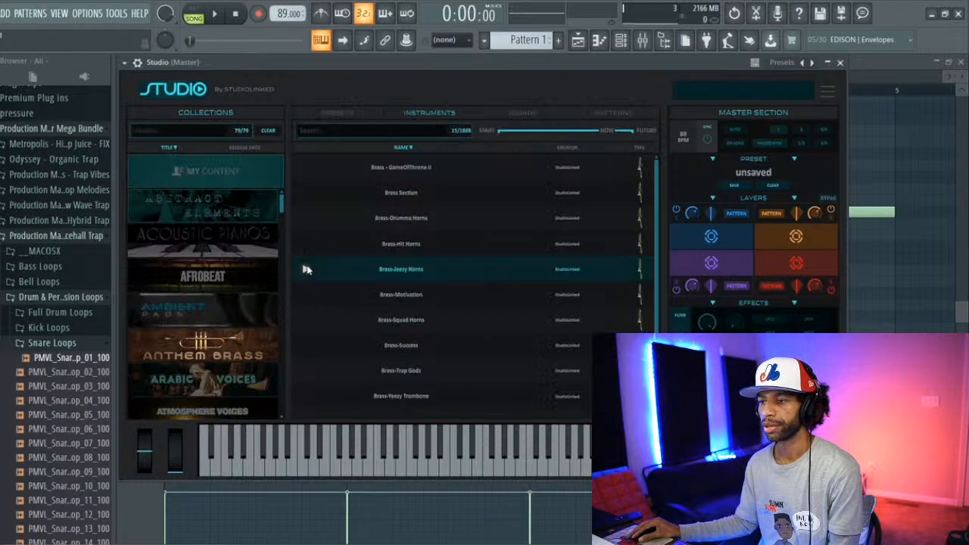
{"action": "left_click", "coordinate": [304, 294]}
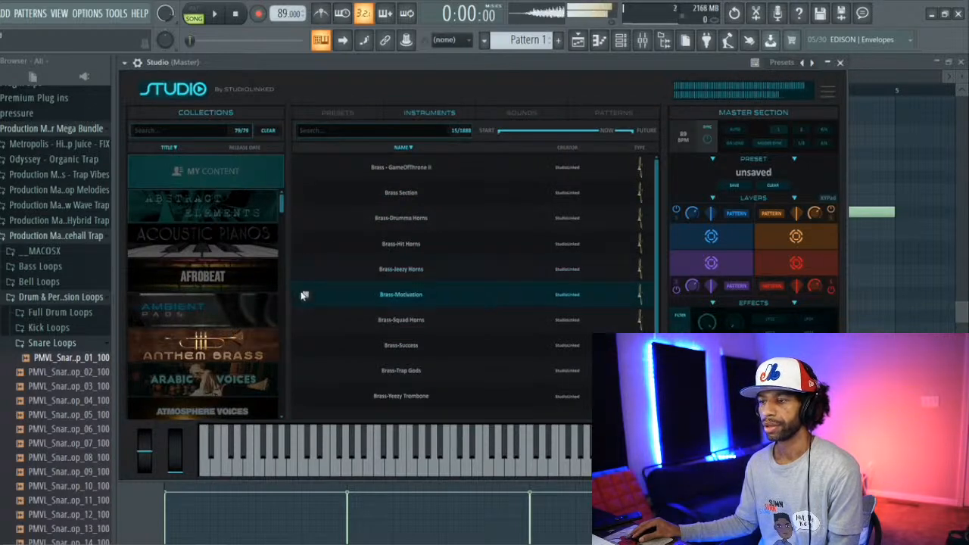
{"action": "left_click", "coordinate": [304, 319]}
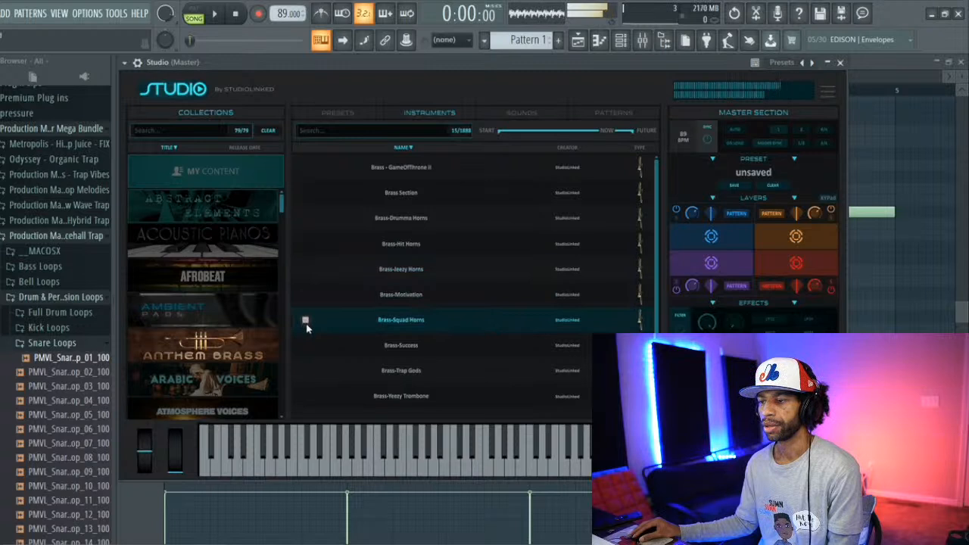
{"action": "left_click", "coordinate": [306, 345]}
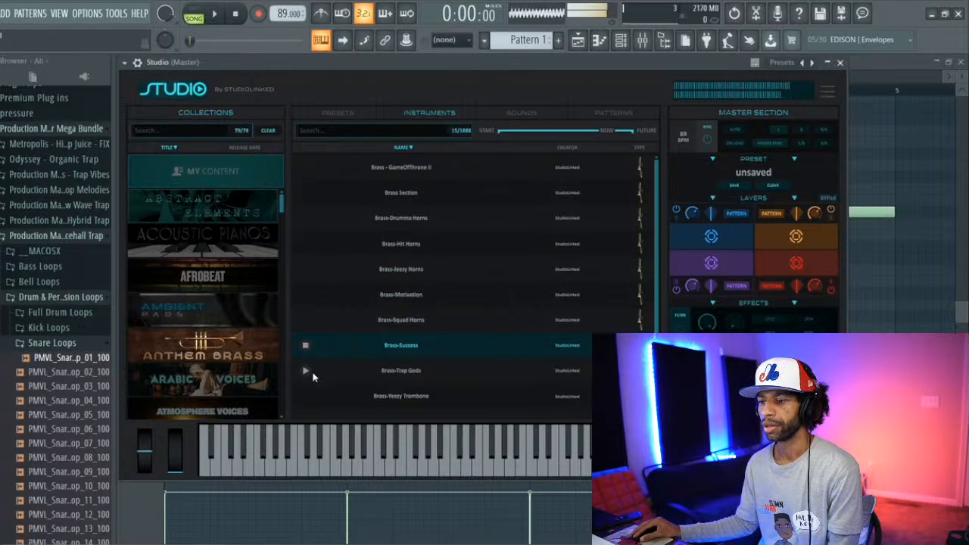
{"action": "left_click", "coordinate": [307, 371]}
Step: Audition the remaining Anthem Brass instruments, from Brass-Yeezy Trombone down to Victory Brass Horns
{"action": "scroll", "coordinate": [309, 374], "scroll_direction": "down", "scroll_amount": 3}
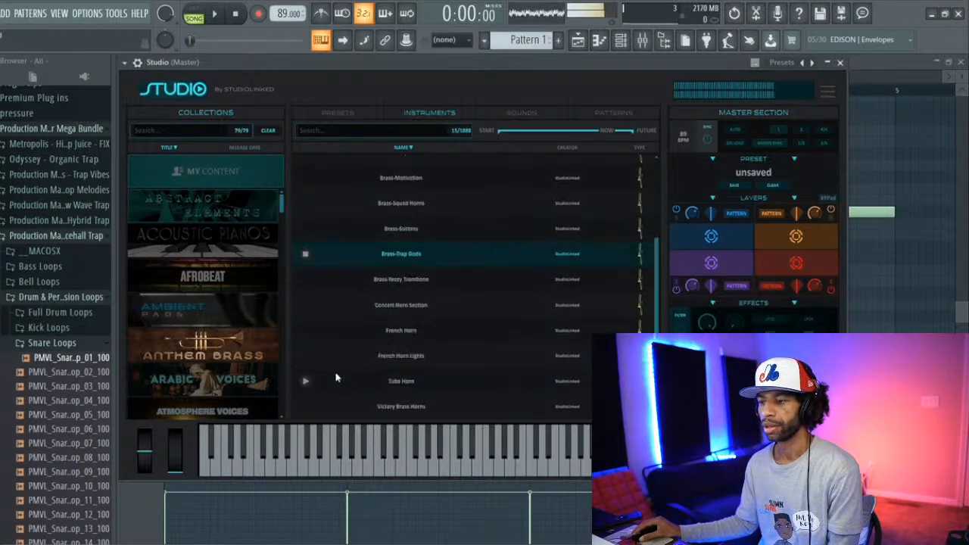
{"action": "left_click", "coordinate": [306, 280]}
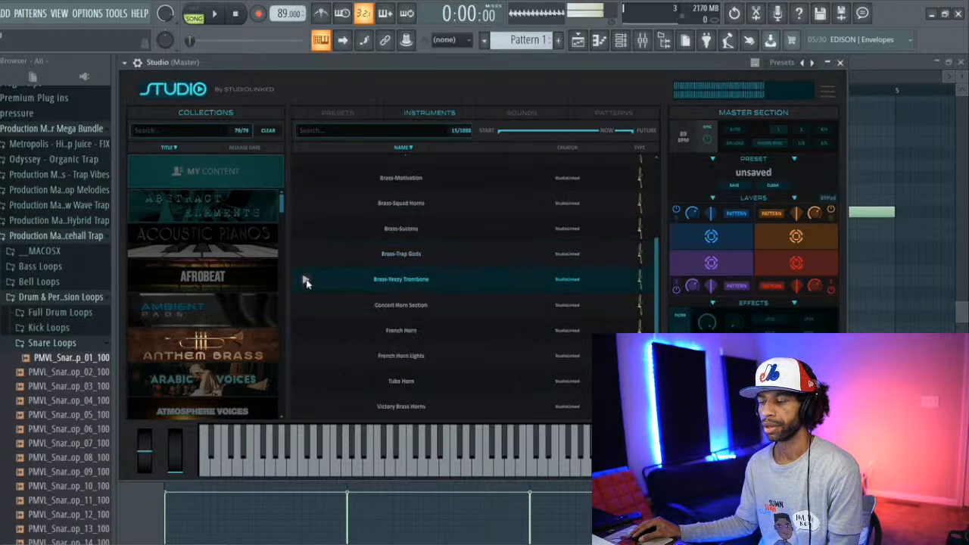
{"action": "left_click", "coordinate": [305, 306]}
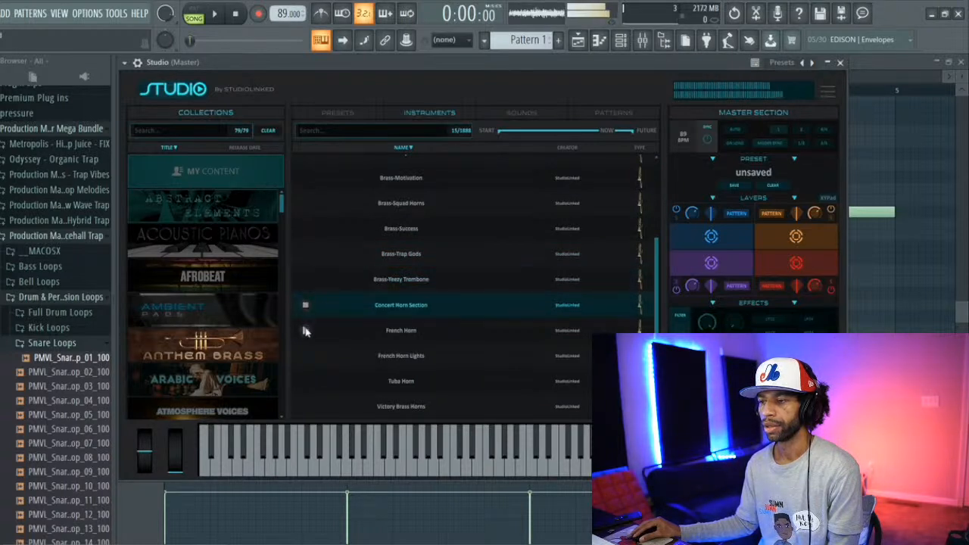
{"action": "left_click", "coordinate": [303, 330]}
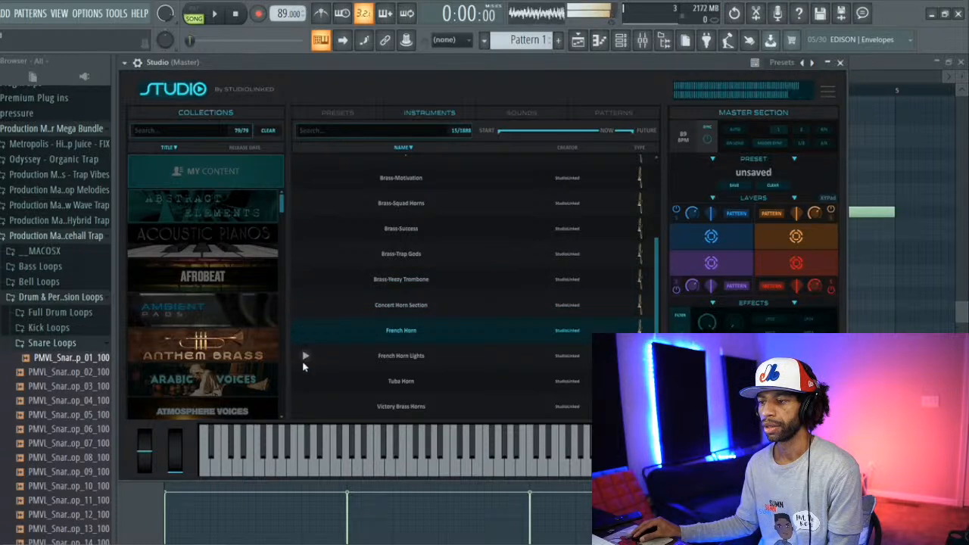
{"action": "left_click", "coordinate": [304, 358]}
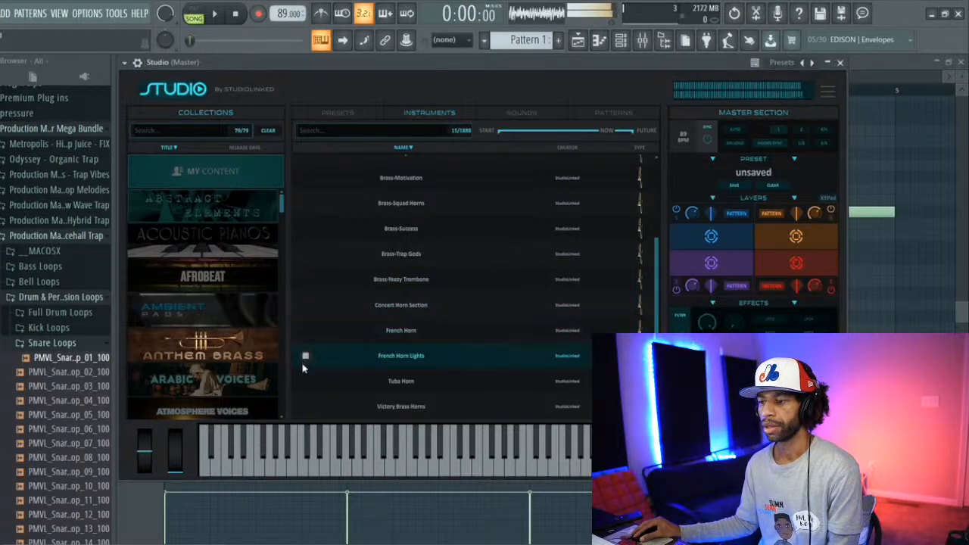
{"action": "left_click", "coordinate": [304, 380]}
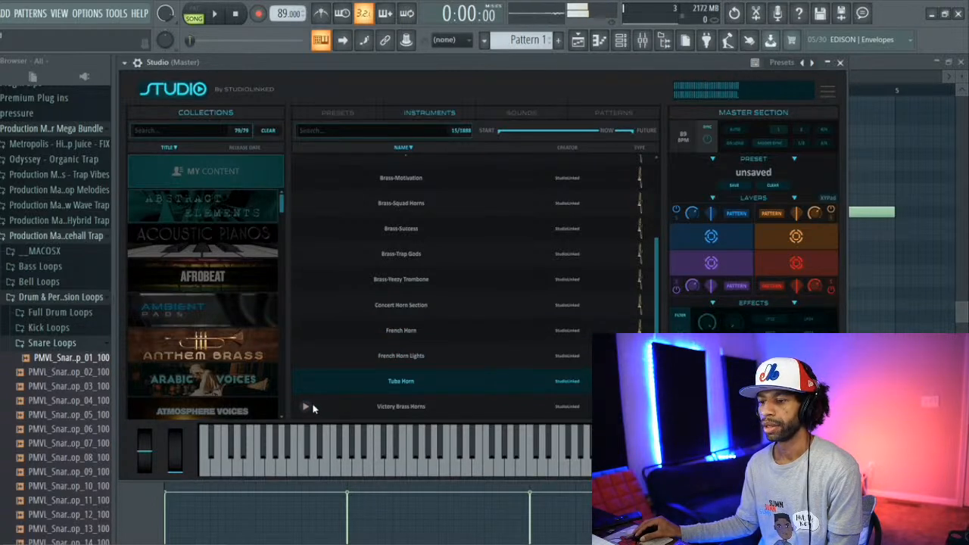
{"action": "left_click", "coordinate": [305, 407]}
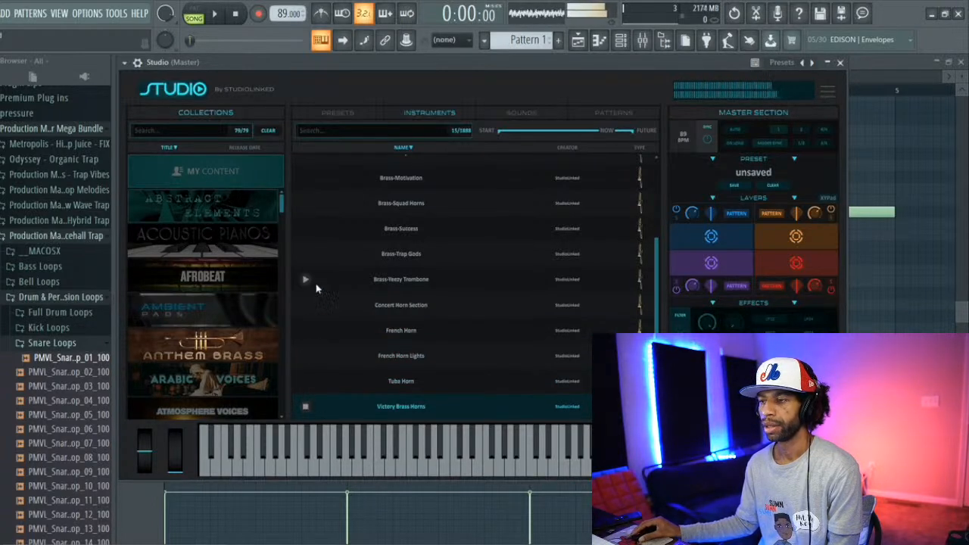
Step: Audition Brass-Hit Horns, Brass-Jeezy Horns, Brass-Drumma Horns, Brass Section and Brass - GameOfThrone II
{"action": "scroll", "coordinate": [323, 255], "scroll_direction": "up", "scroll_amount": 3}
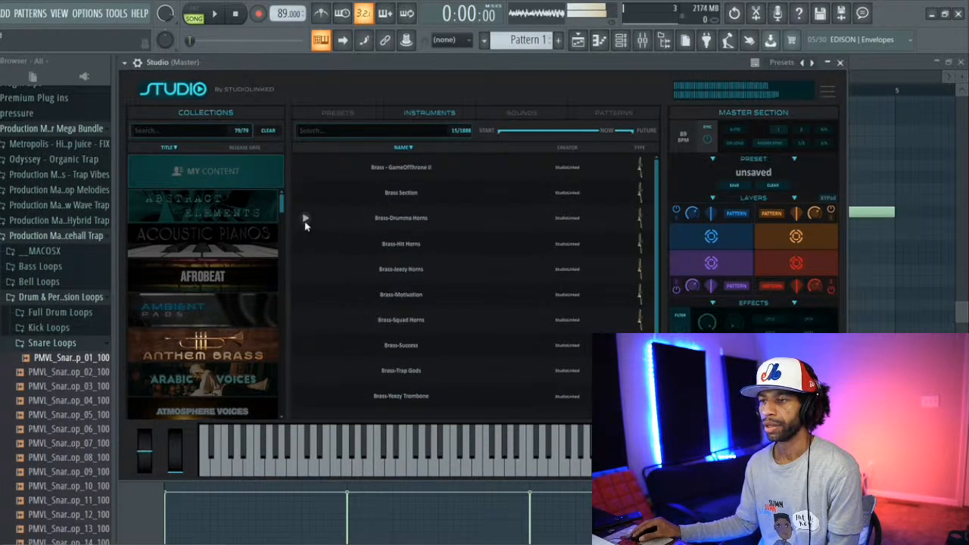
{"action": "left_click", "coordinate": [306, 244]}
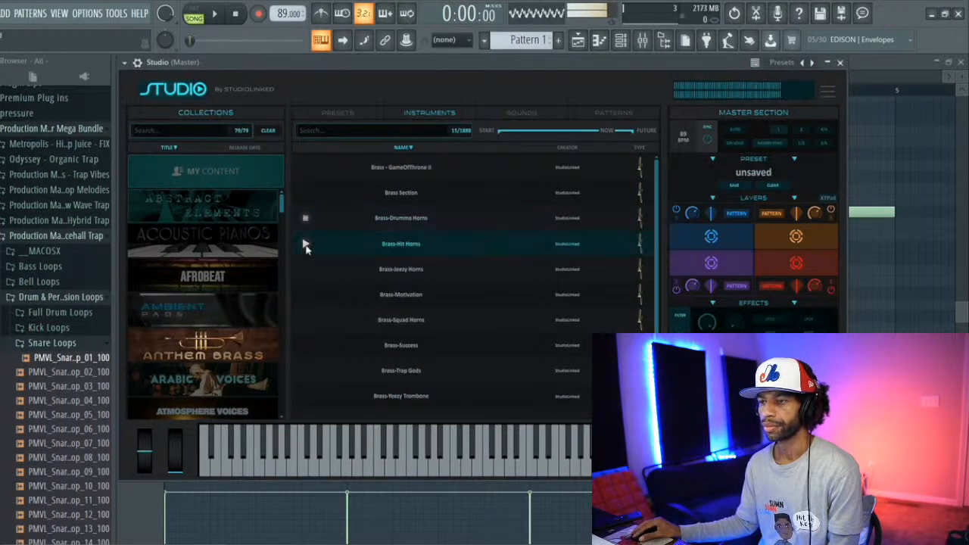
{"action": "left_click", "coordinate": [306, 269]}
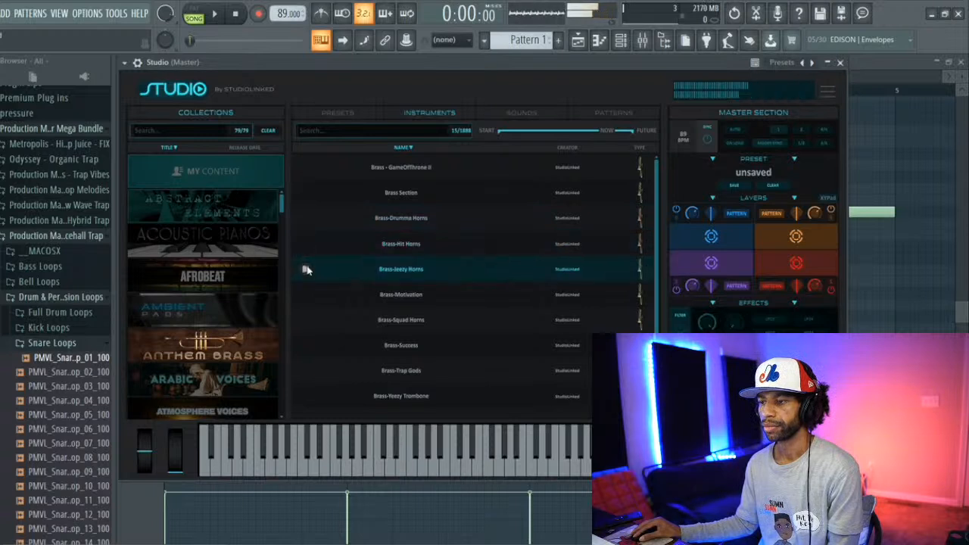
{"action": "left_click", "coordinate": [306, 218]}
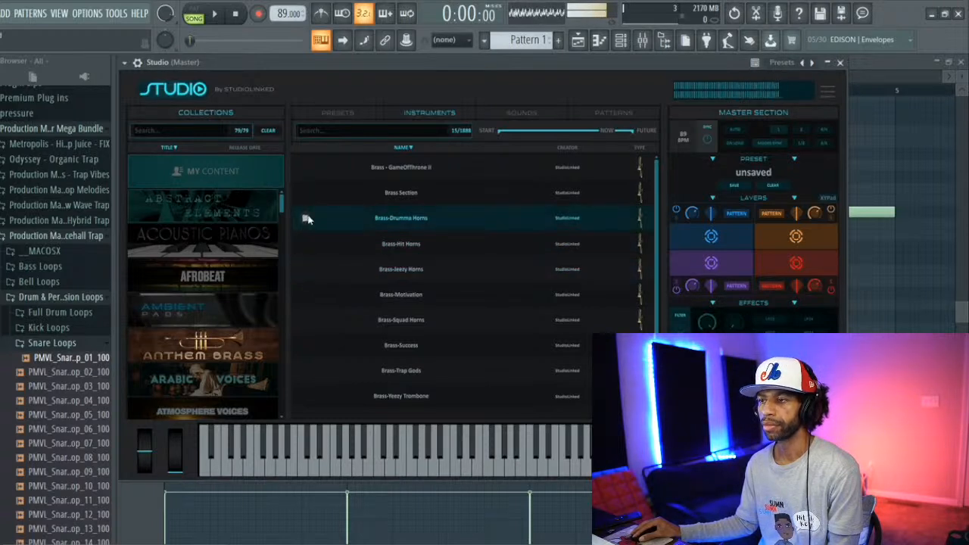
{"action": "left_click", "coordinate": [306, 193]}
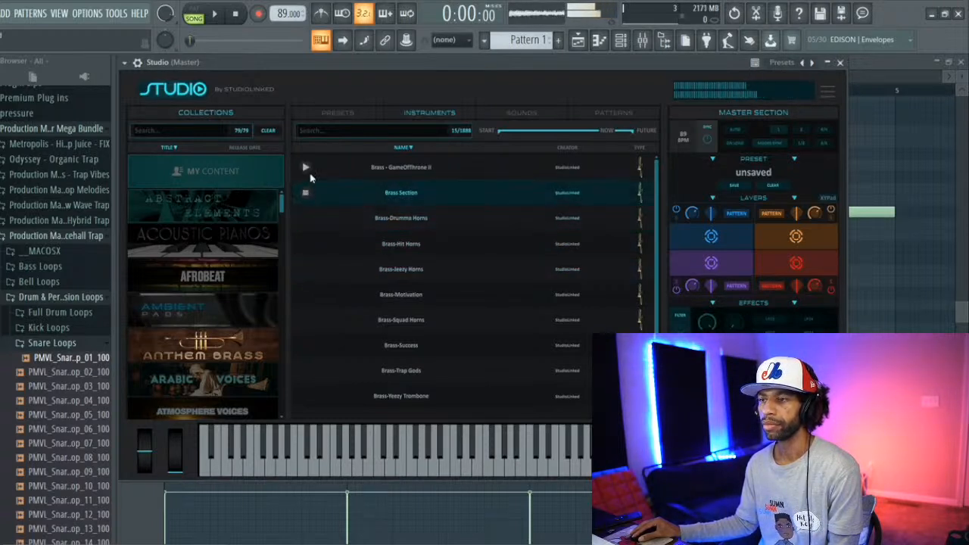
{"action": "left_click", "coordinate": [306, 167]}
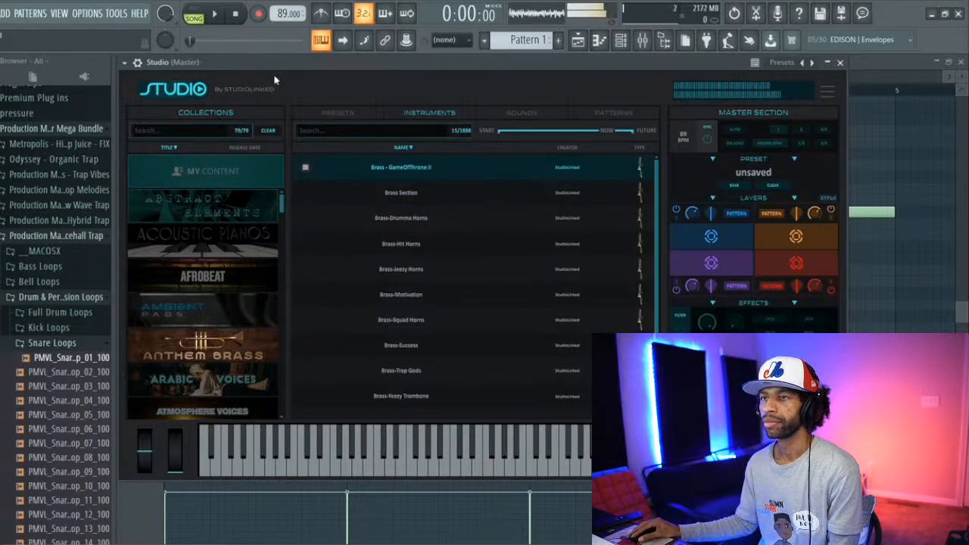
Step: Play the opening of the song twice to judge the brass sound against it, stopping playback each time
{"action": "left_click", "coordinate": [215, 15]}
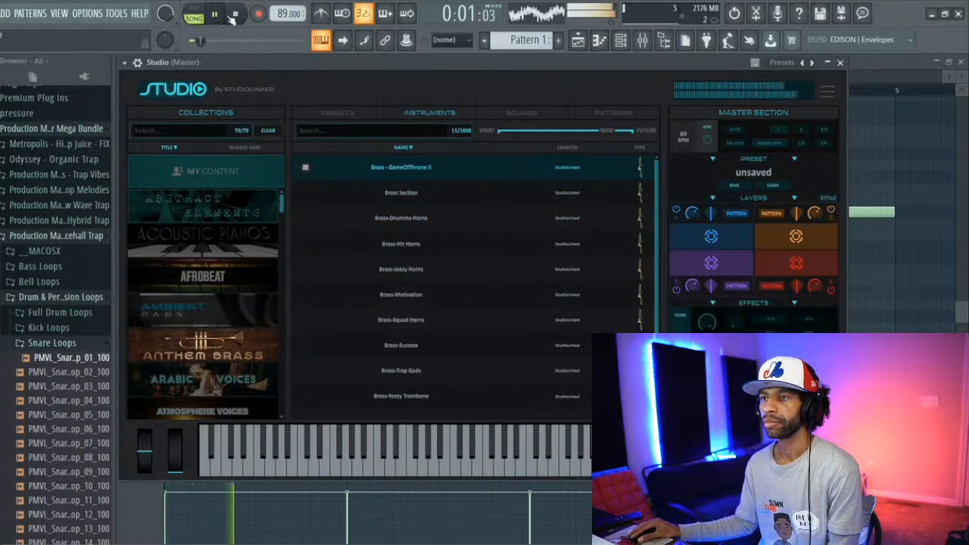
{"action": "left_click", "coordinate": [237, 15]}
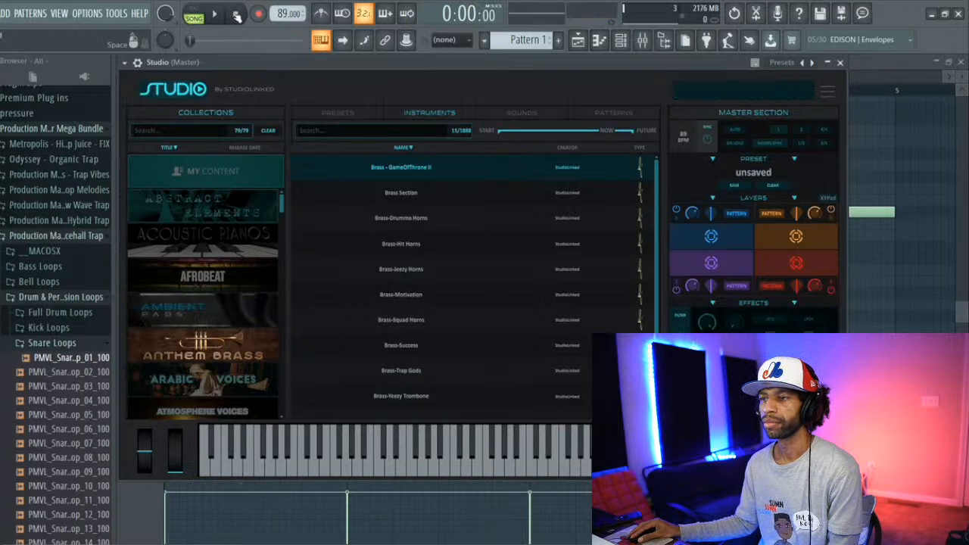
{"action": "left_click", "coordinate": [220, 14]}
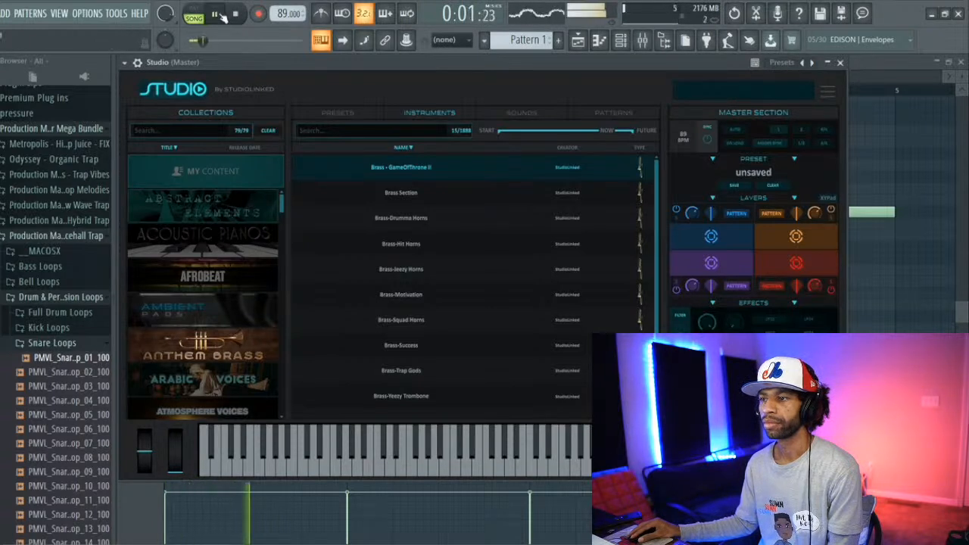
{"action": "left_click", "coordinate": [237, 15]}
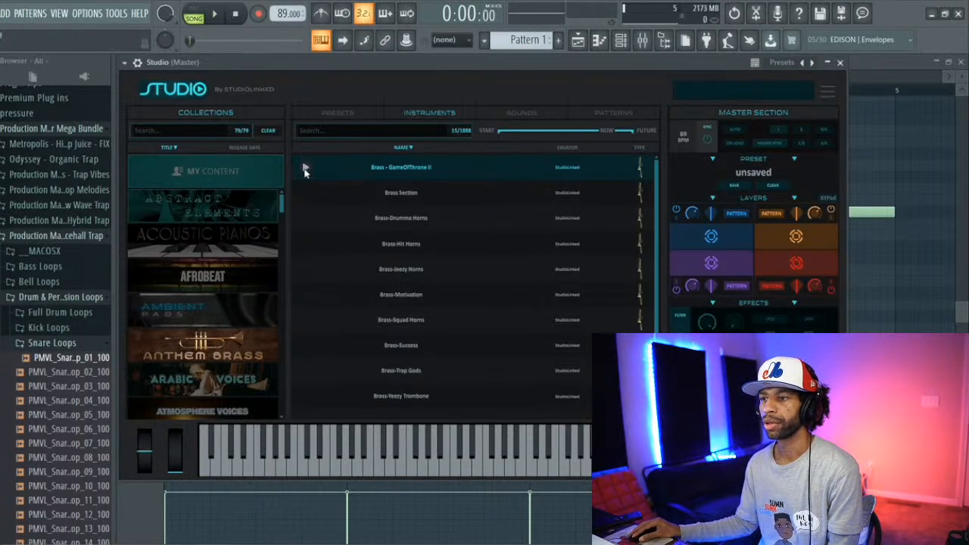
Step: Load the Brass Section instrument into Studio's blue layer slot and put the plugin window away
{"action": "left_click", "coordinate": [304, 193]}
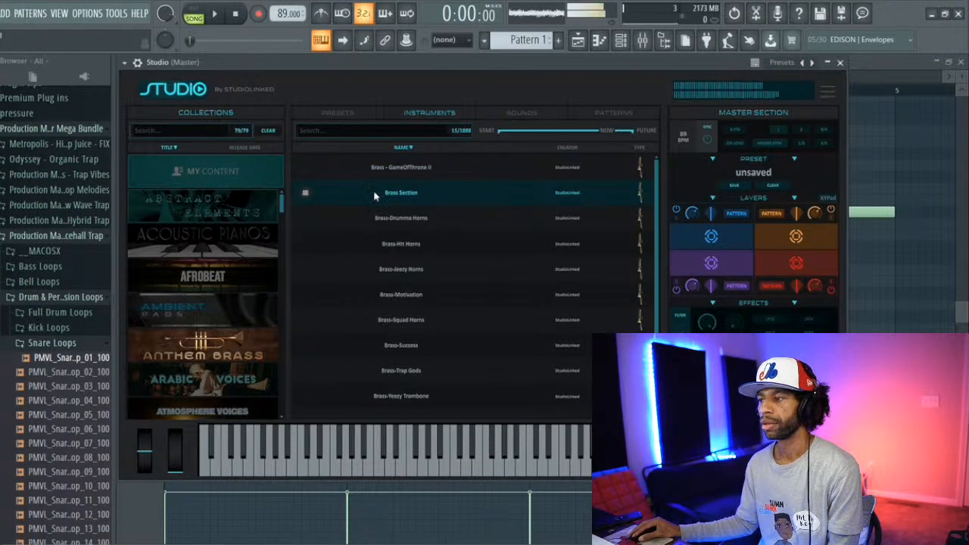
{"action": "left_click", "coordinate": [693, 237]}
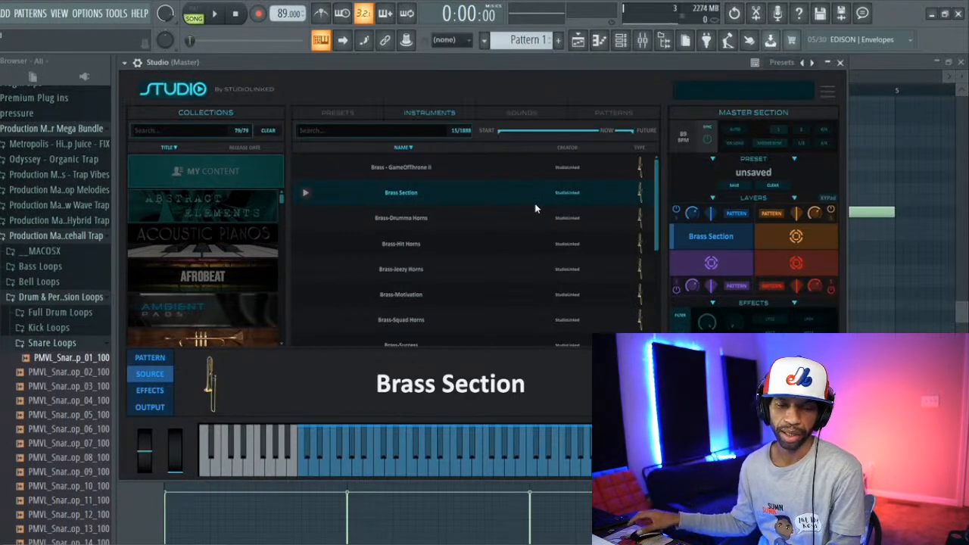
{"action": "left_click", "coordinate": [830, 62]}
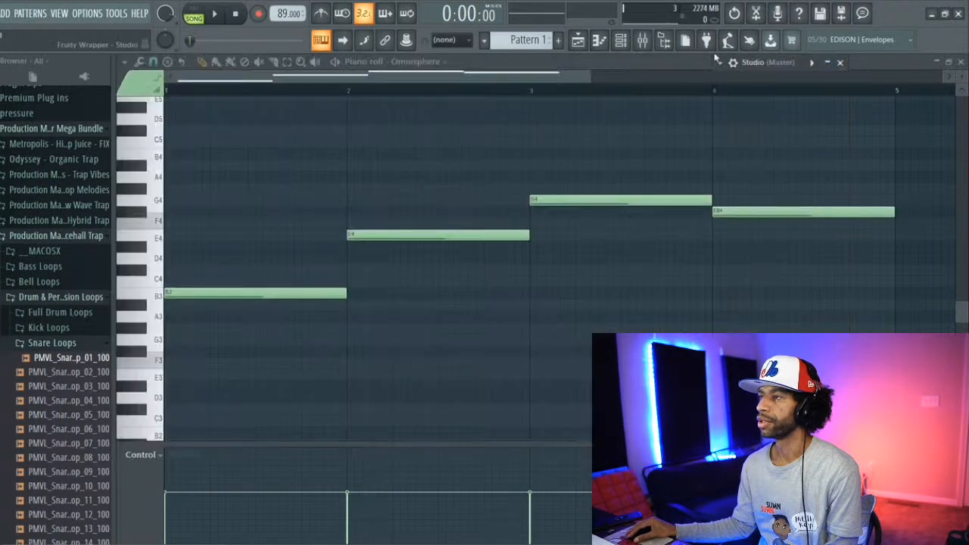
{"action": "left_click", "coordinate": [580, 86]}
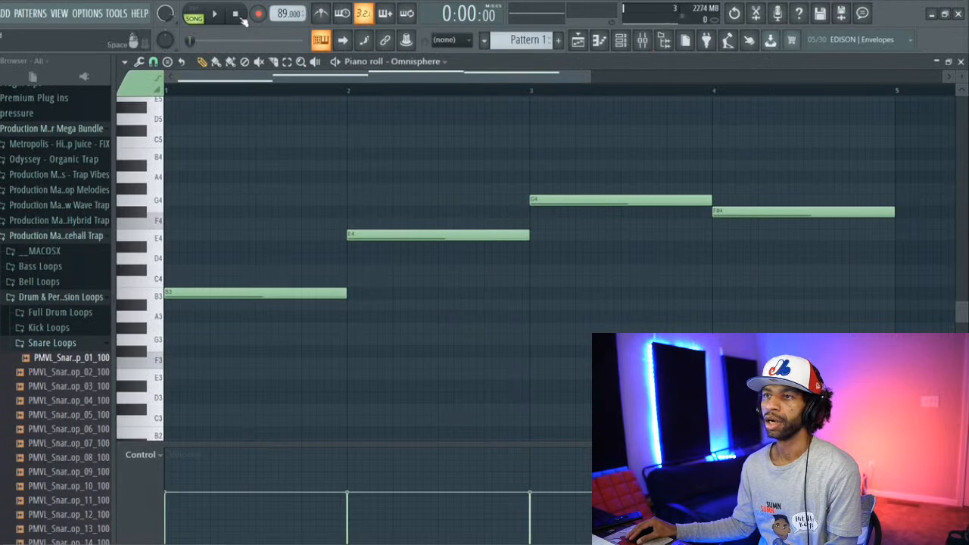
Step: Listen briefly to the song, stop playback and switch the piano roll from Omnisphere to the Studio channel
{"action": "key", "text": "space"}
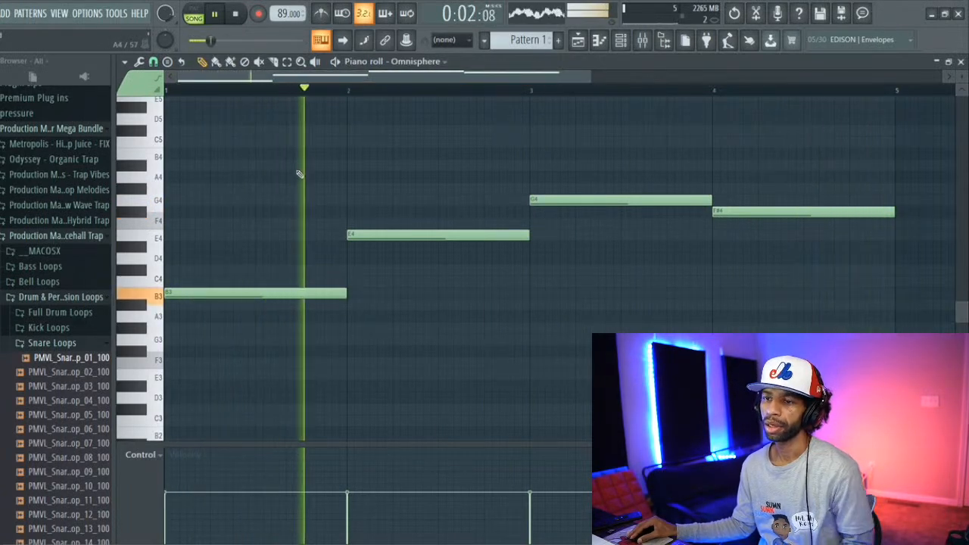
{"action": "key", "text": "space"}
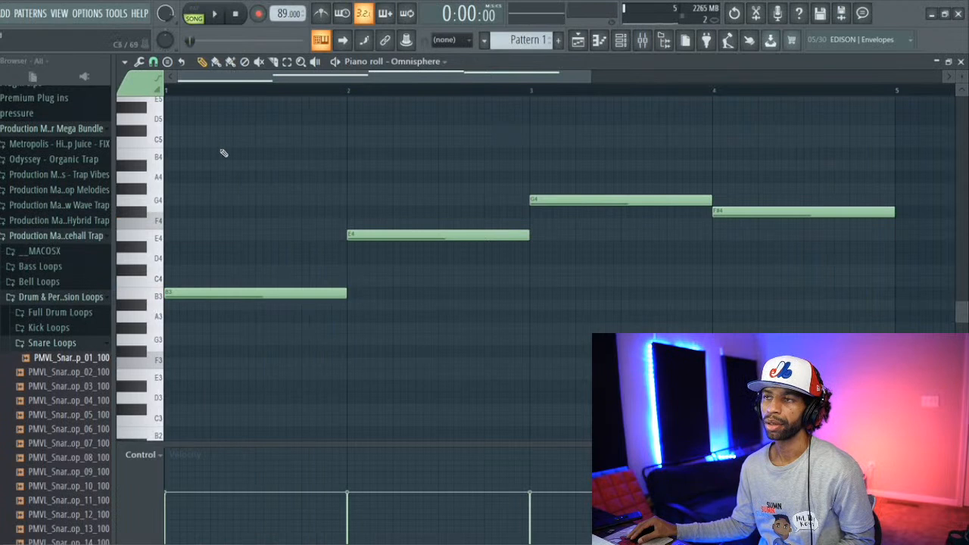
{"action": "left_click", "coordinate": [444, 62]}
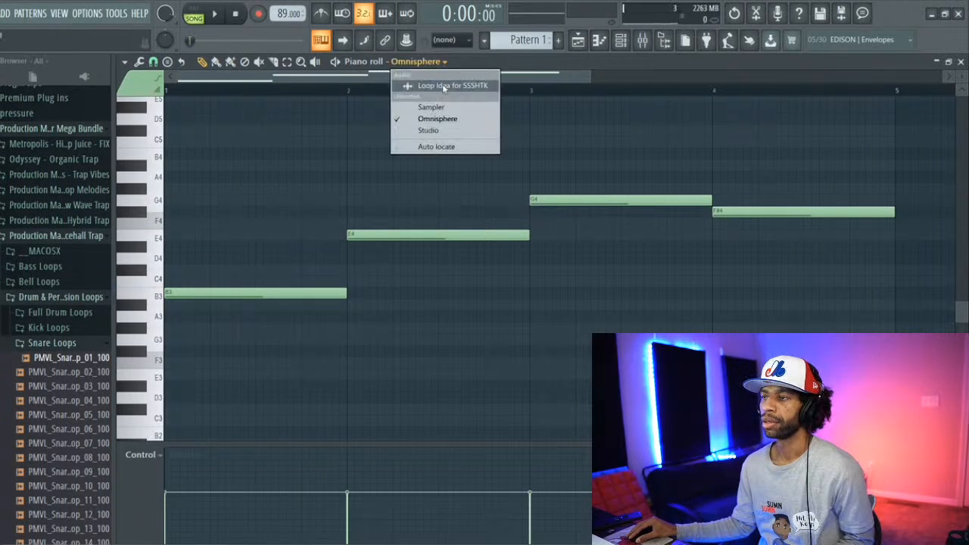
{"action": "left_click", "coordinate": [429, 131]}
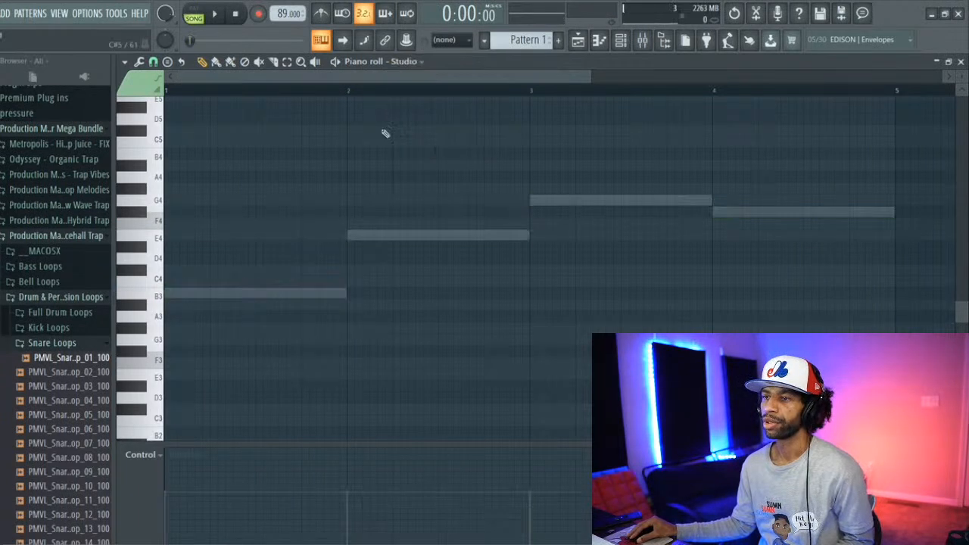
Step: Set the piano roll's snap to 1/4 beat for the Studio channel
{"action": "scroll", "coordinate": [333, 166], "scroll_direction": "up", "scroll_amount": 5}
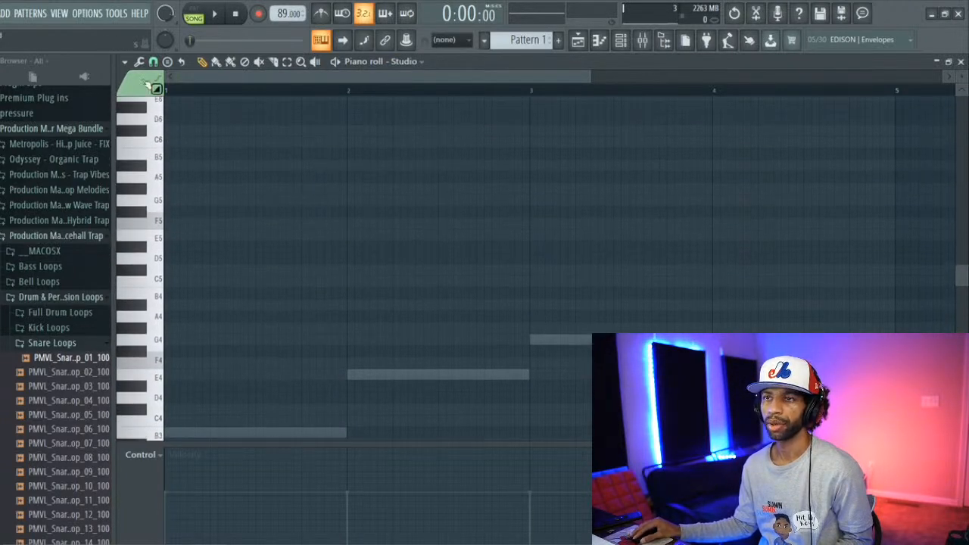
{"action": "left_click", "coordinate": [125, 61]}
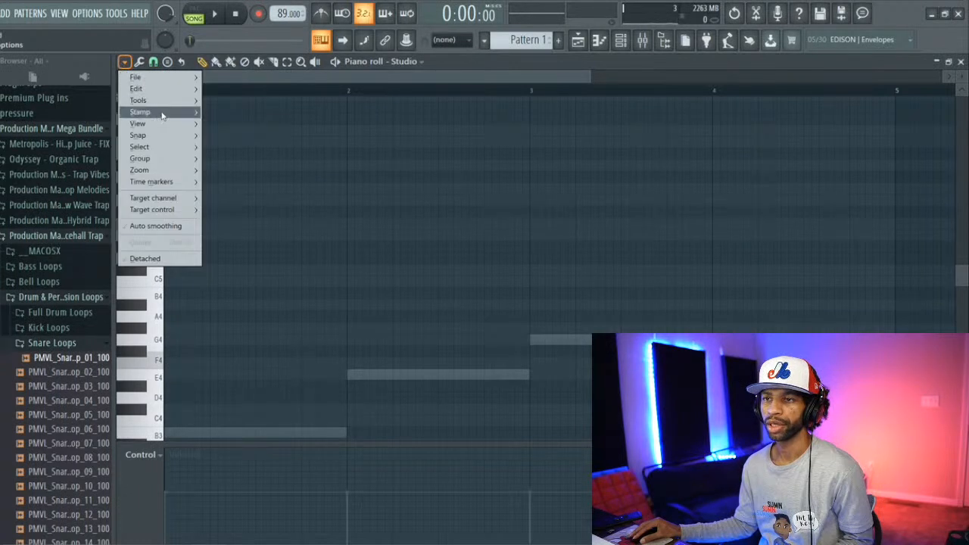
{"action": "mouse_move", "coordinate": [172, 137]}
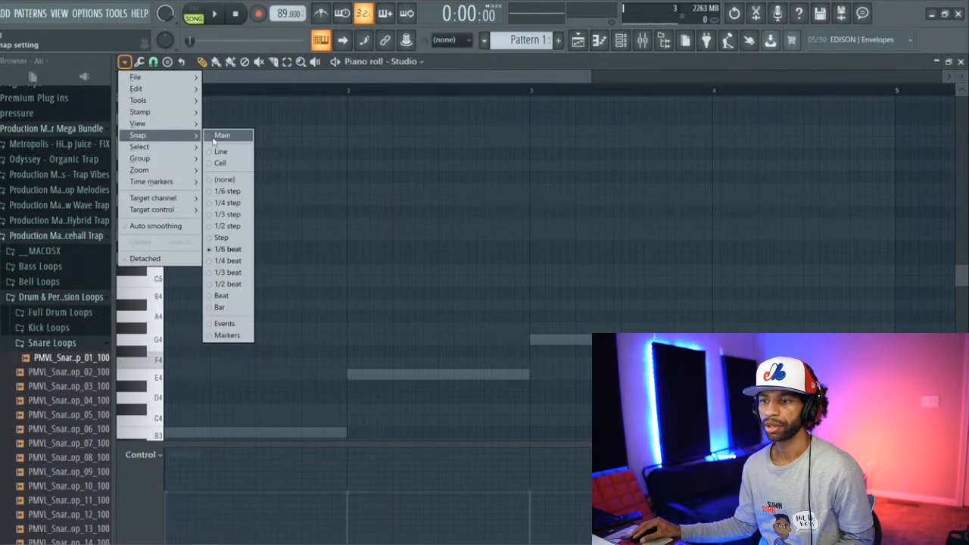
{"action": "left_click", "coordinate": [242, 262]}
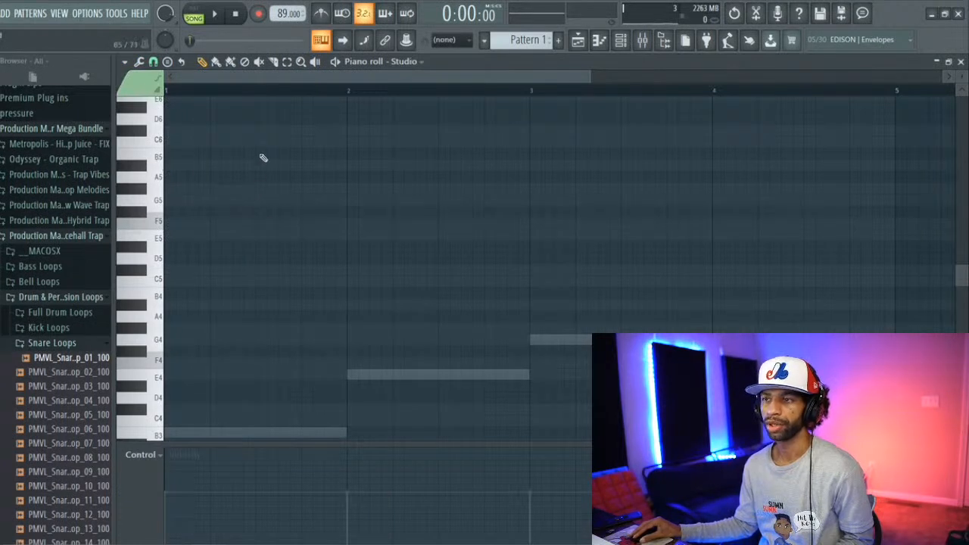
Step: Sound the B5 key, play the opening bars of the song to find the right part, and stop playback
{"action": "left_click", "coordinate": [161, 160]}
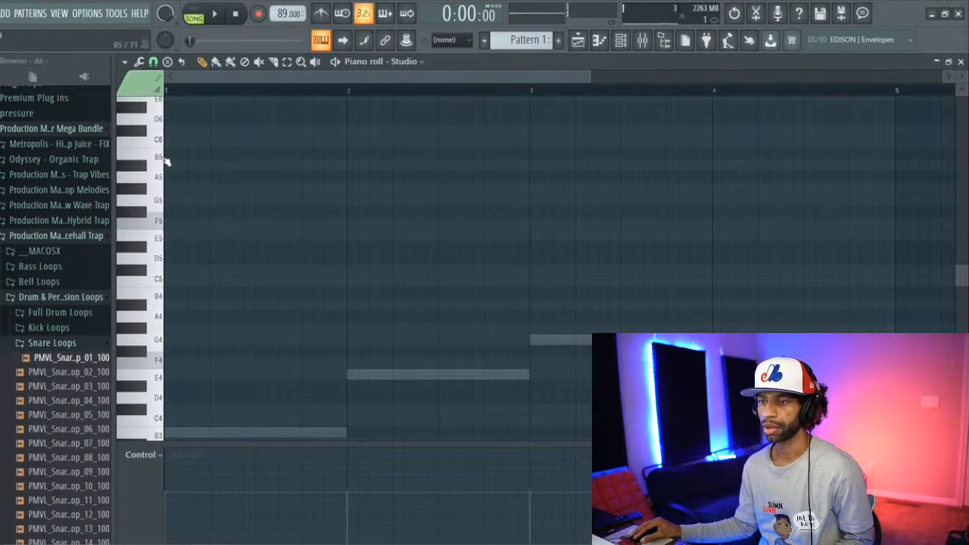
{"action": "key", "text": "space"}
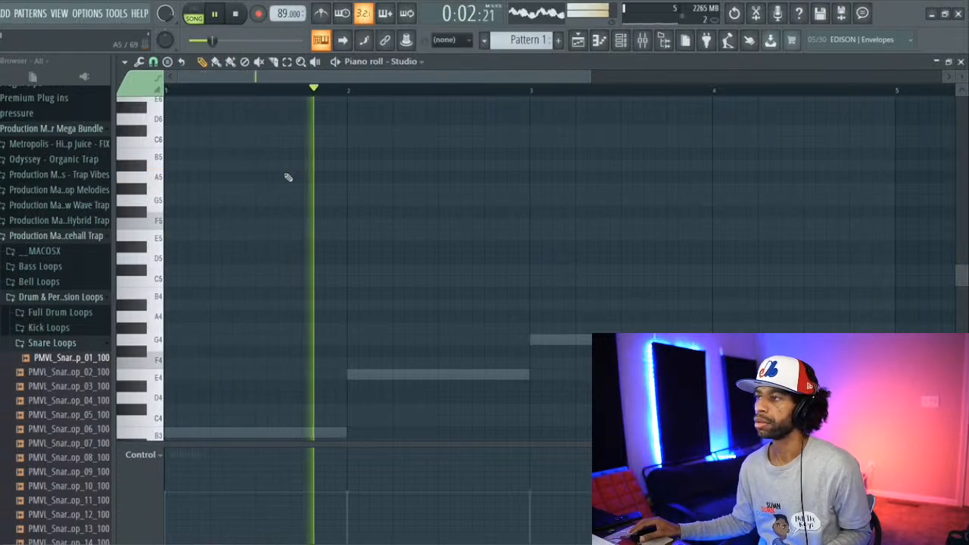
{"action": "key", "text": "space"}
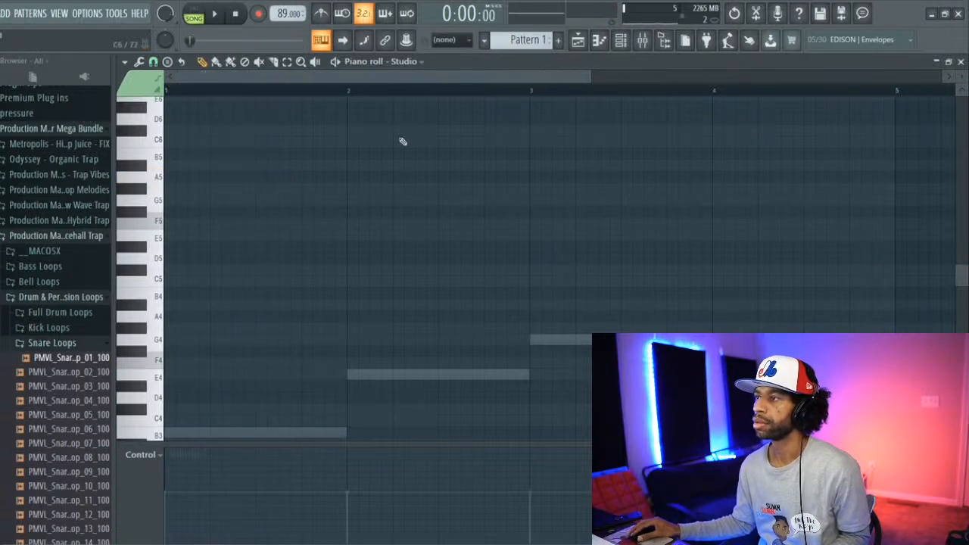
Step: Show the channel rack and reopen the Studio channel's plugin window at full size
{"action": "left_click", "coordinate": [619, 44]}
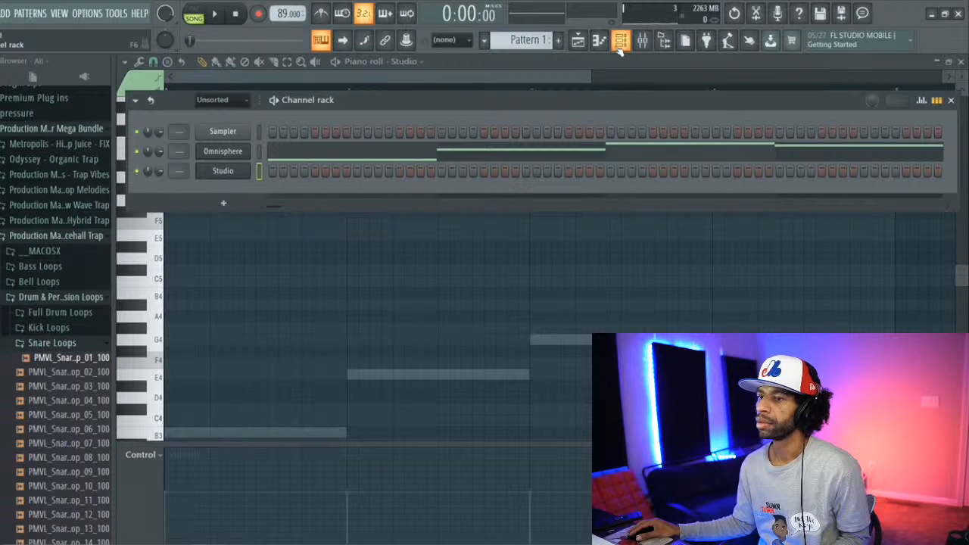
{"action": "right_click", "coordinate": [225, 174]}
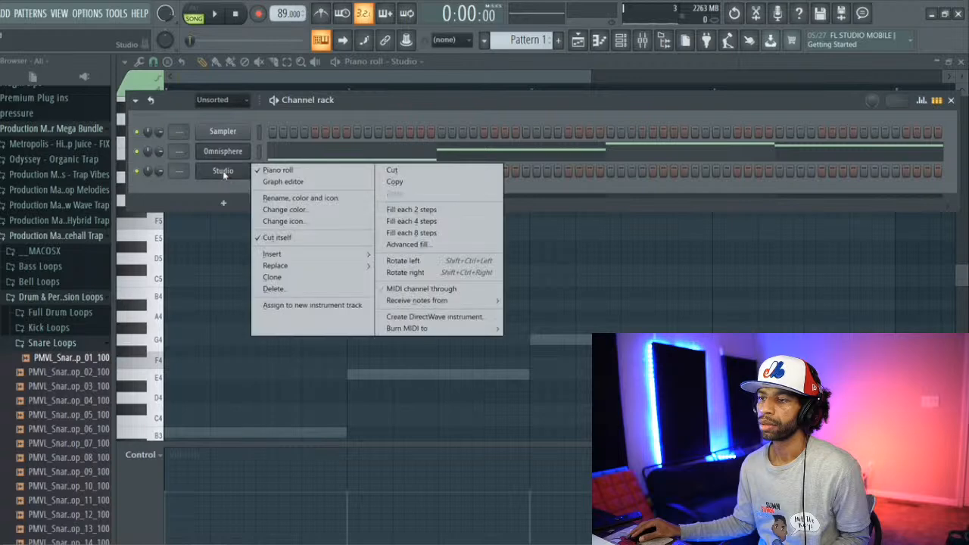
{"action": "right_click", "coordinate": [225, 174]}
{"action": "right_click", "coordinate": [225, 173]}
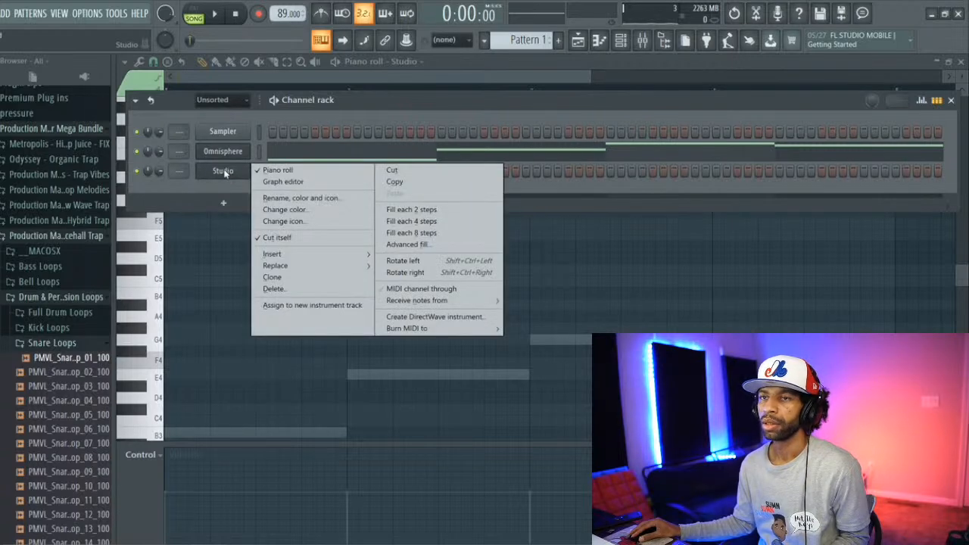
{"action": "left_click", "coordinate": [219, 168]}
{"action": "left_click", "coordinate": [5, 13]}
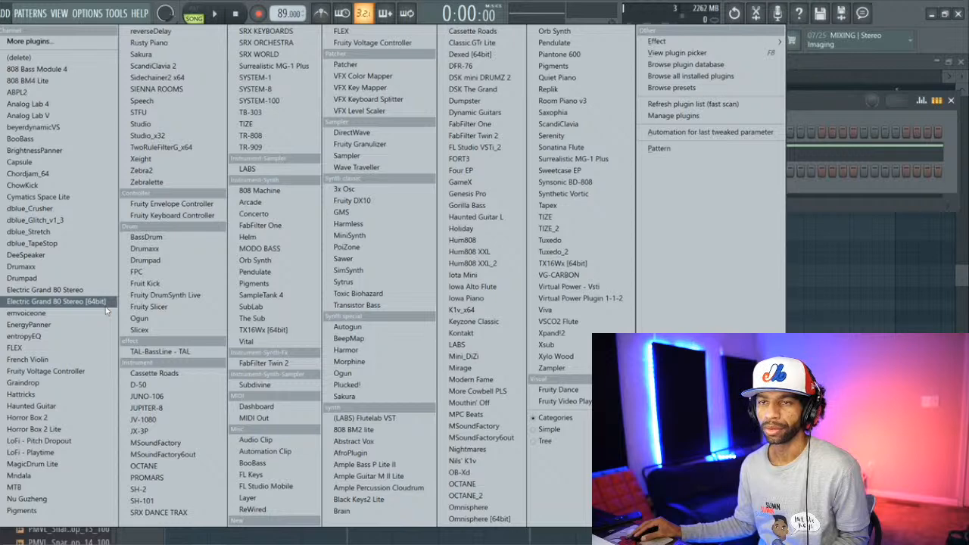
{"action": "left_click", "coordinate": [794, 101]}
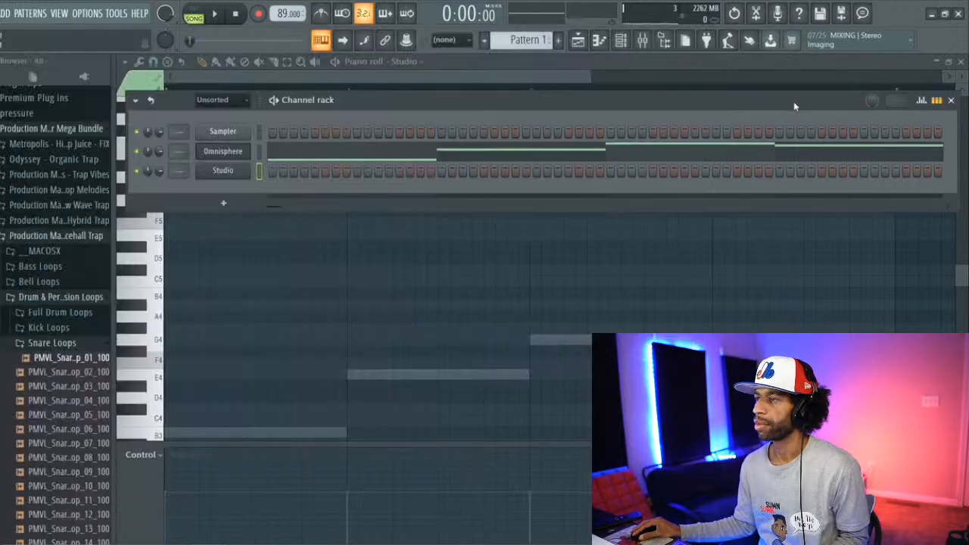
{"action": "left_click", "coordinate": [236, 176]}
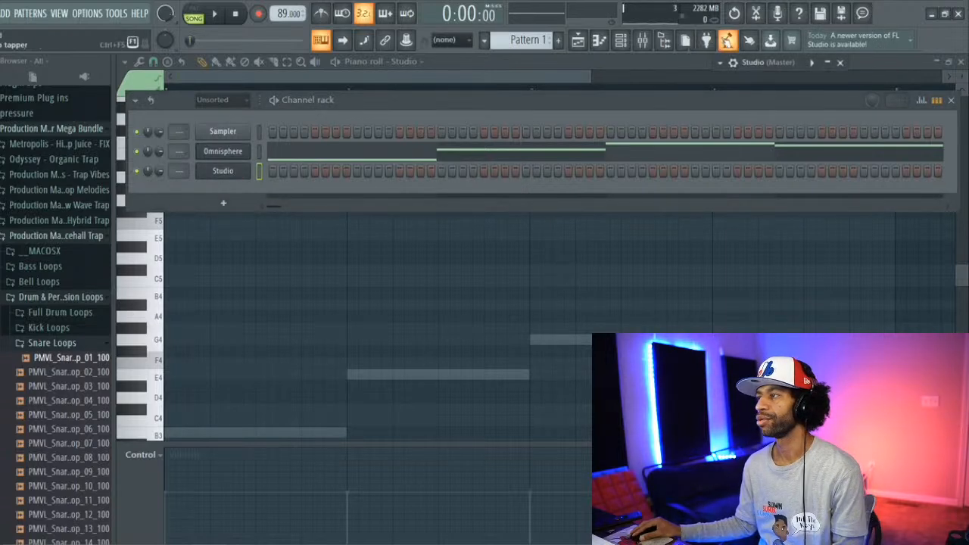
{"action": "left_click", "coordinate": [828, 63]}
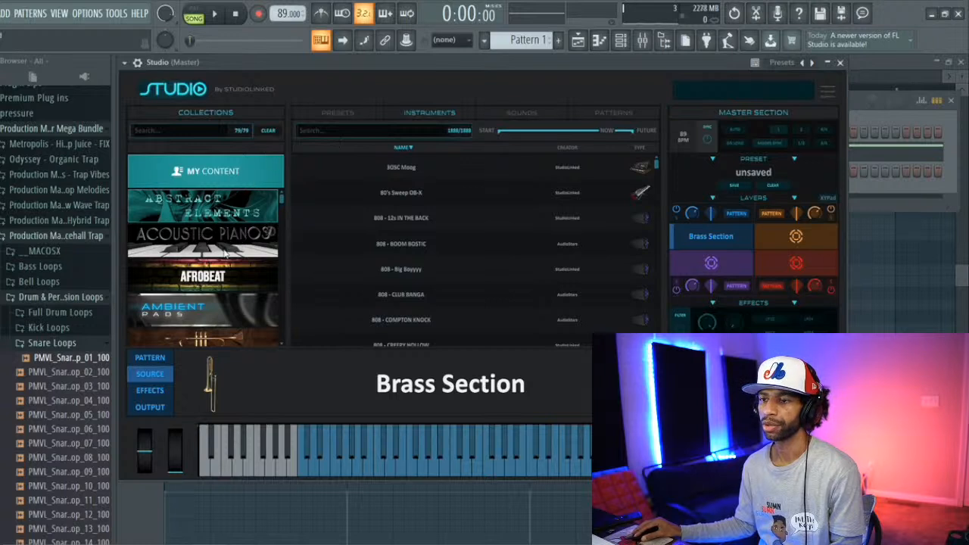
Step: Search Studio's instruments for "bell" and audition Bell - Afro Love, Ambient Vibe, Baby Making, Believe and Big Bell
{"action": "left_click", "coordinate": [336, 131]}
{"action": "type", "text": "bell"}
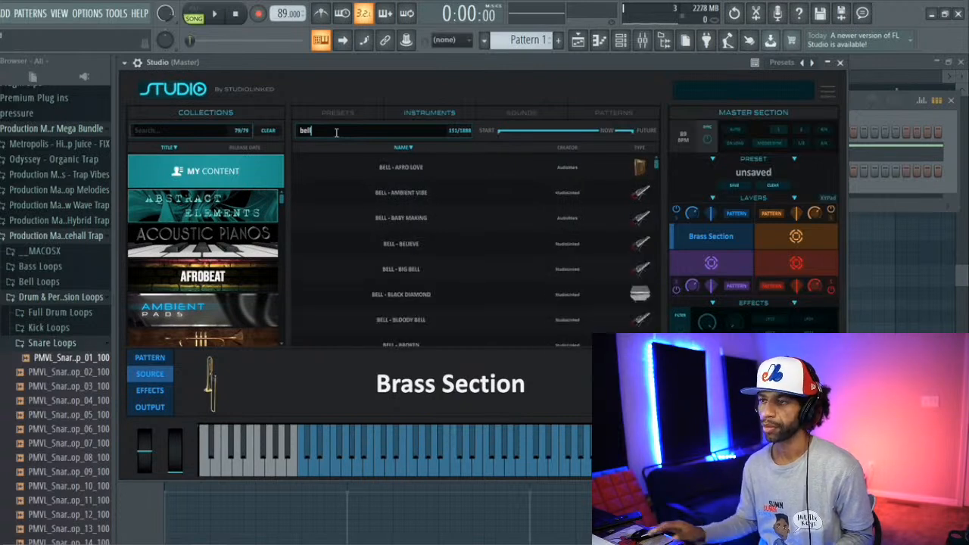
{"action": "left_click", "coordinate": [302, 172]}
{"action": "left_click", "coordinate": [307, 196]}
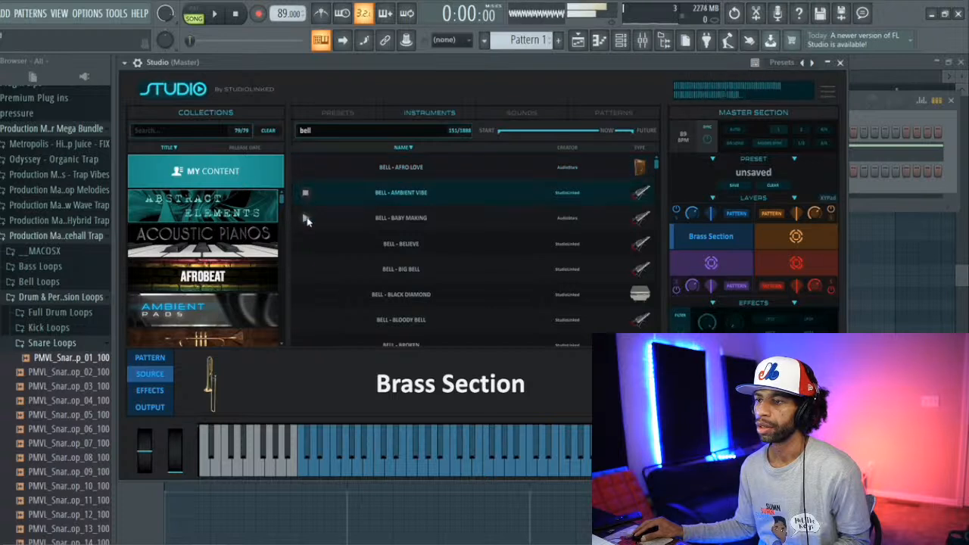
{"action": "left_click", "coordinate": [306, 218]}
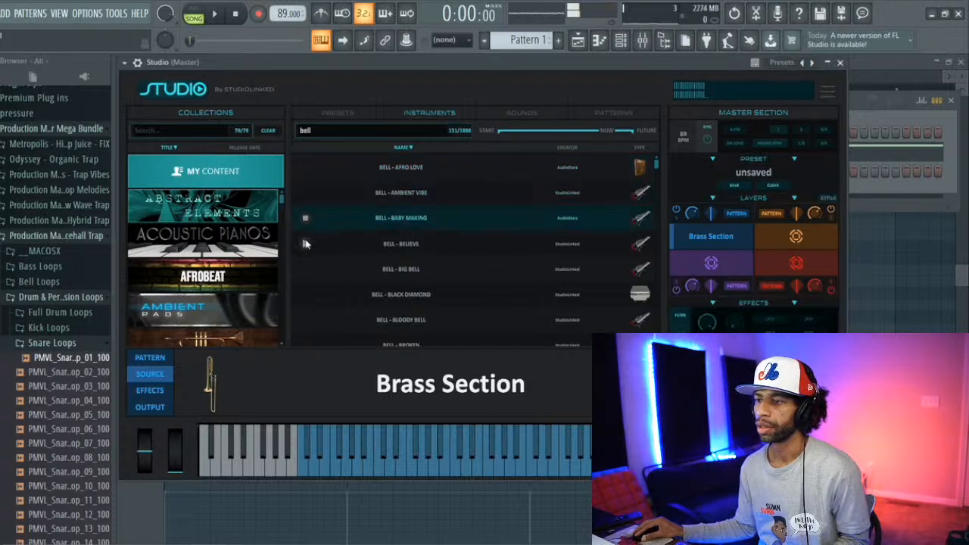
{"action": "left_click", "coordinate": [305, 244]}
{"action": "left_click", "coordinate": [305, 271]}
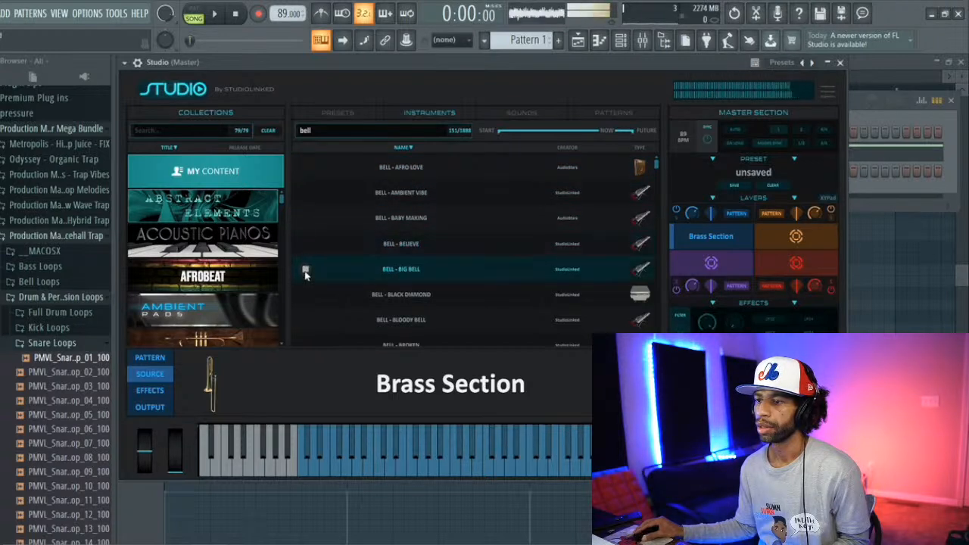
Step: Audition Bell - Broken, Cali Fever, Celesta, Civil Rights, Cowbell X and Creative Love
{"action": "scroll", "coordinate": [315, 280], "scroll_direction": "down", "scroll_amount": 1}
{"action": "scroll", "coordinate": [316, 257], "scroll_direction": "down", "scroll_amount": 1}
{"action": "left_click", "coordinate": [305, 176]}
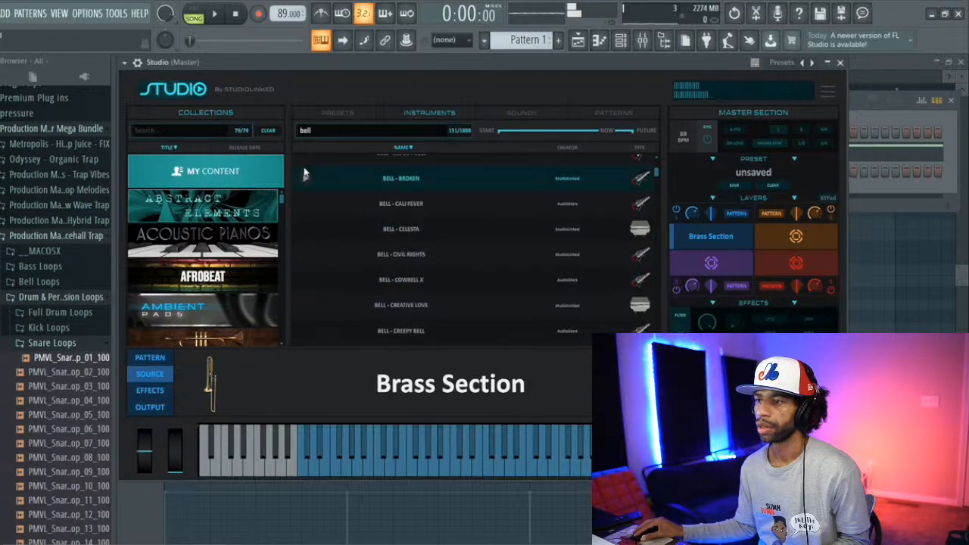
{"action": "left_click", "coordinate": [305, 214]}
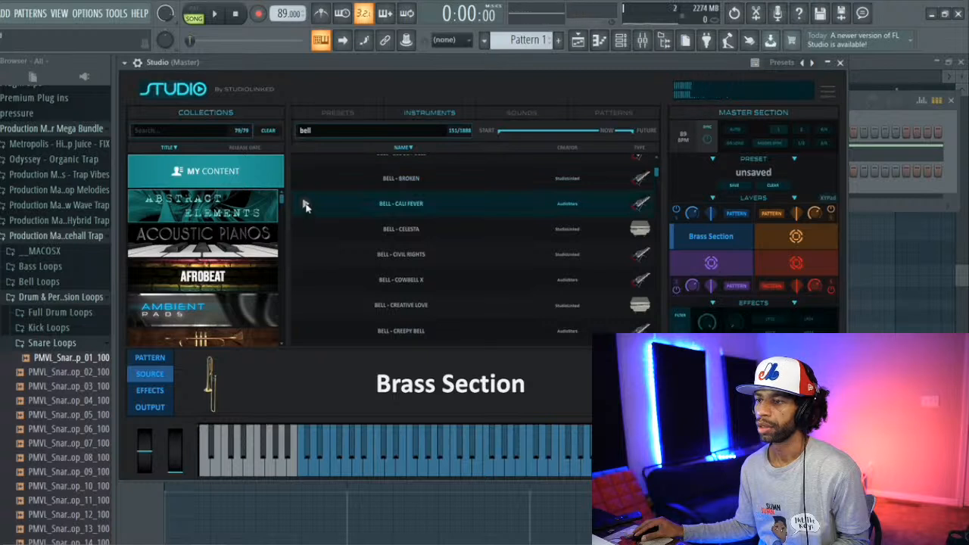
{"action": "left_click", "coordinate": [306, 231]}
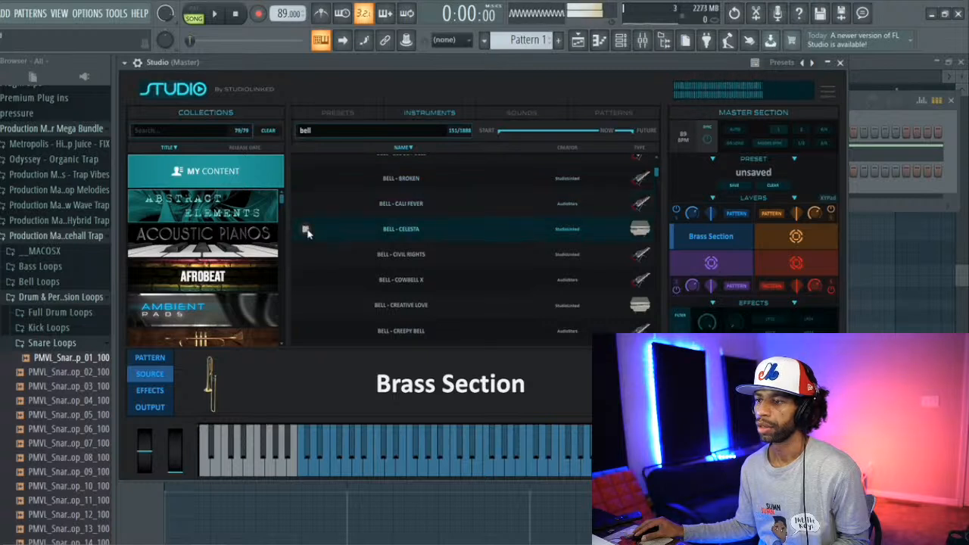
{"action": "left_click", "coordinate": [305, 255]}
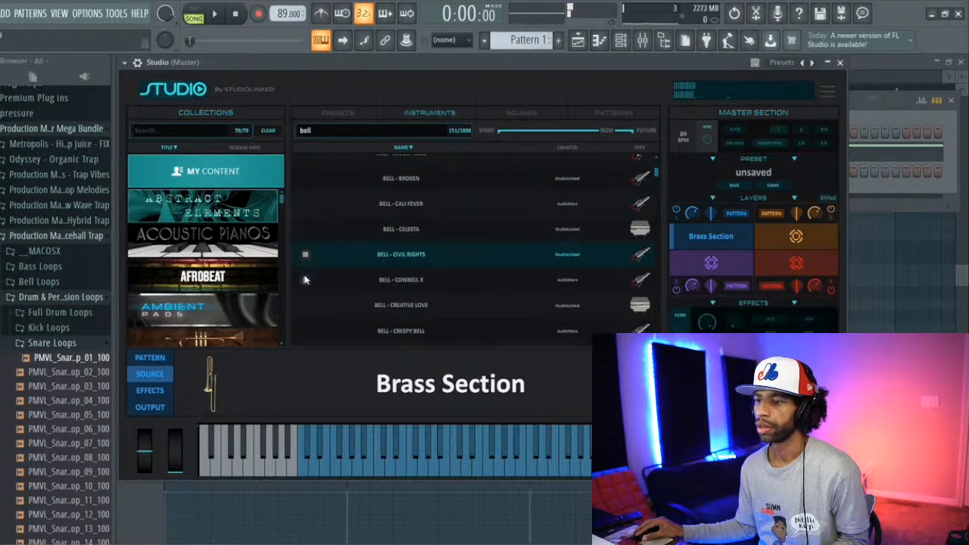
{"action": "left_click", "coordinate": [303, 280]}
{"action": "left_click", "coordinate": [306, 305]}
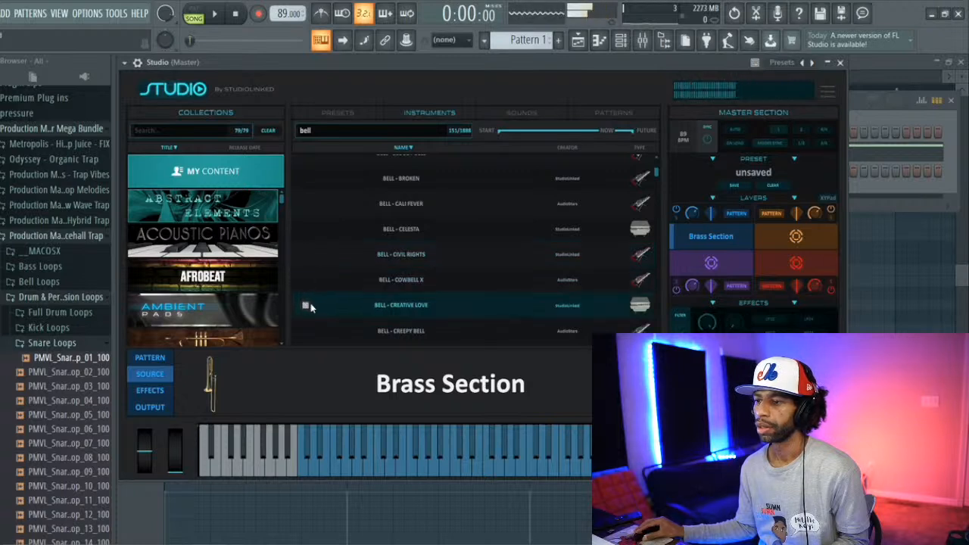
Step: Audition Bell - Creepy Bell, Dark Alley, Day Started Bell, Echo Bello, Envy and Envy L
{"action": "scroll", "coordinate": [311, 306], "scroll_direction": "down", "scroll_amount": 4}
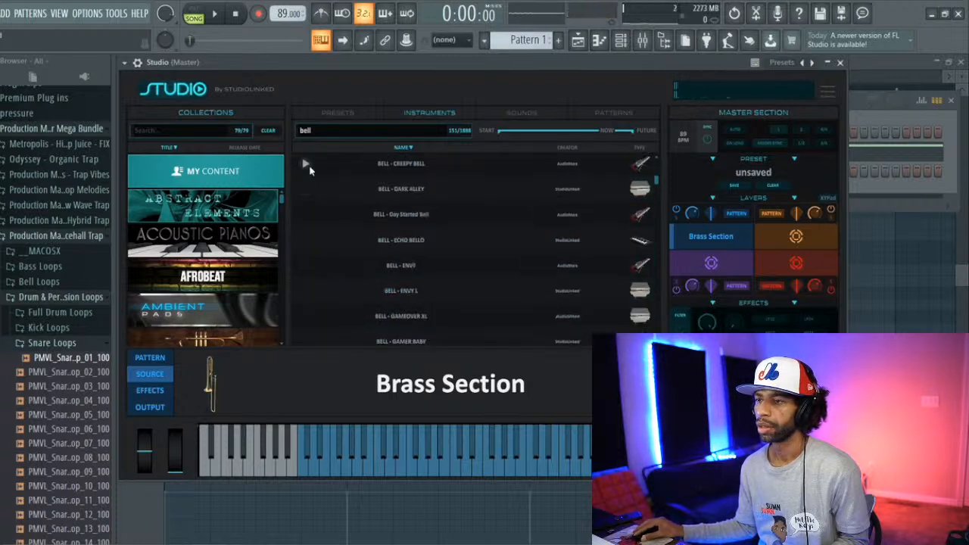
{"action": "left_click", "coordinate": [306, 166]}
{"action": "left_click", "coordinate": [307, 194]}
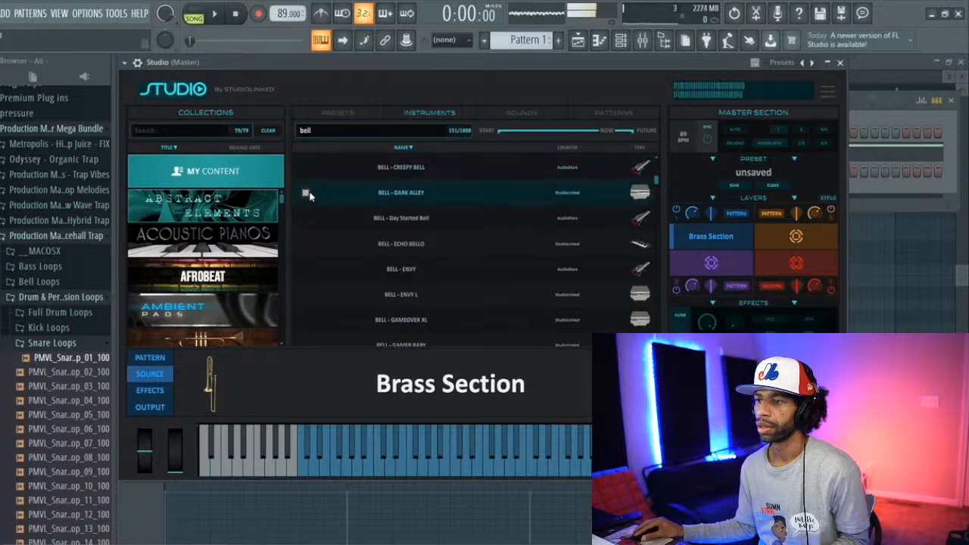
{"action": "left_click", "coordinate": [302, 219]}
{"action": "left_click", "coordinate": [305, 245]}
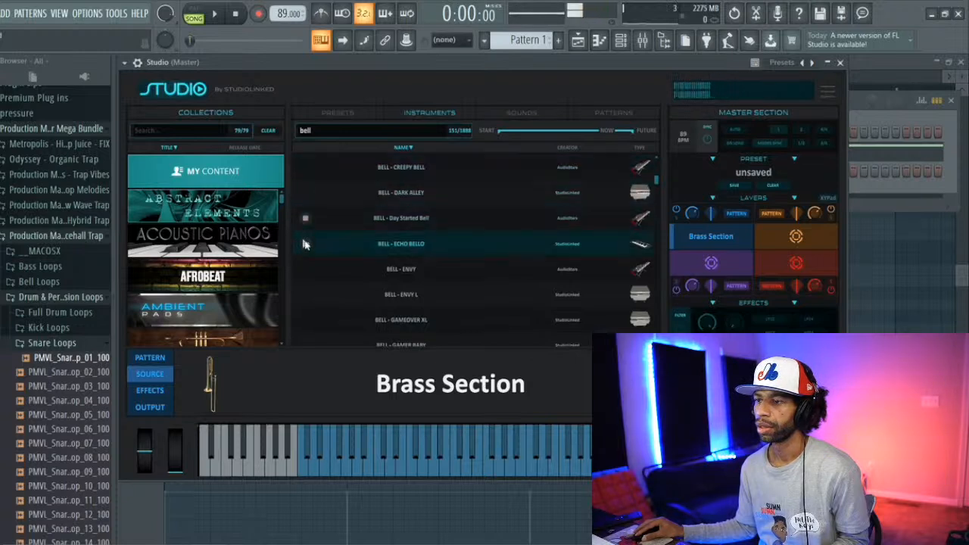
{"action": "left_click", "coordinate": [305, 293]}
Step: Audition Bell - Gang Gang, Hood Can, Ice Cream and Impressive
{"action": "scroll", "coordinate": [318, 307], "scroll_direction": "down", "scroll_amount": 1}
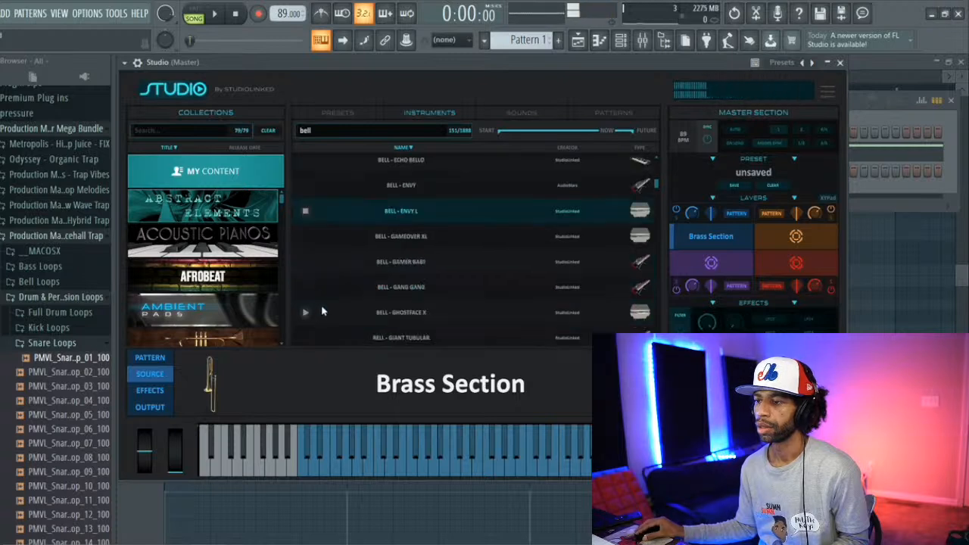
{"action": "left_click", "coordinate": [306, 288]}
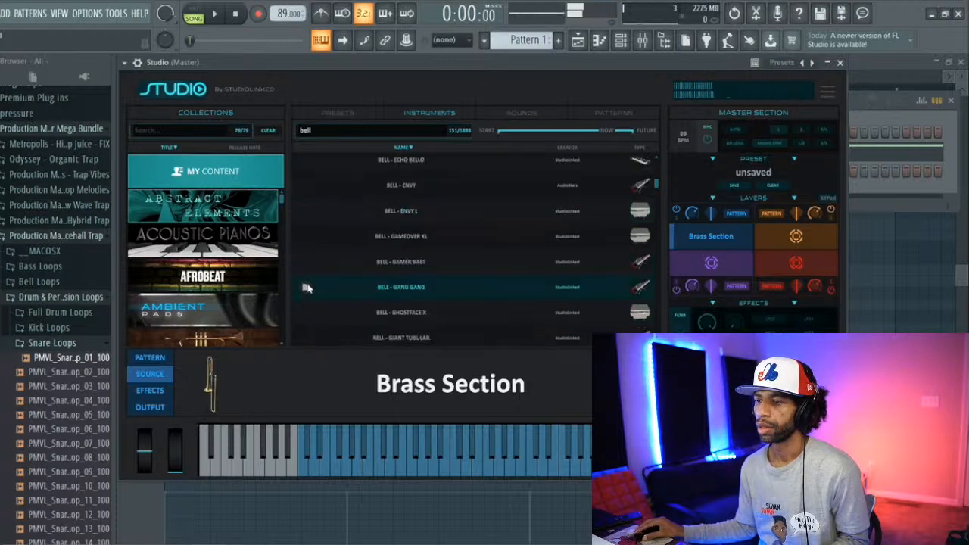
{"action": "scroll", "coordinate": [311, 294], "scroll_direction": "down", "scroll_amount": 2}
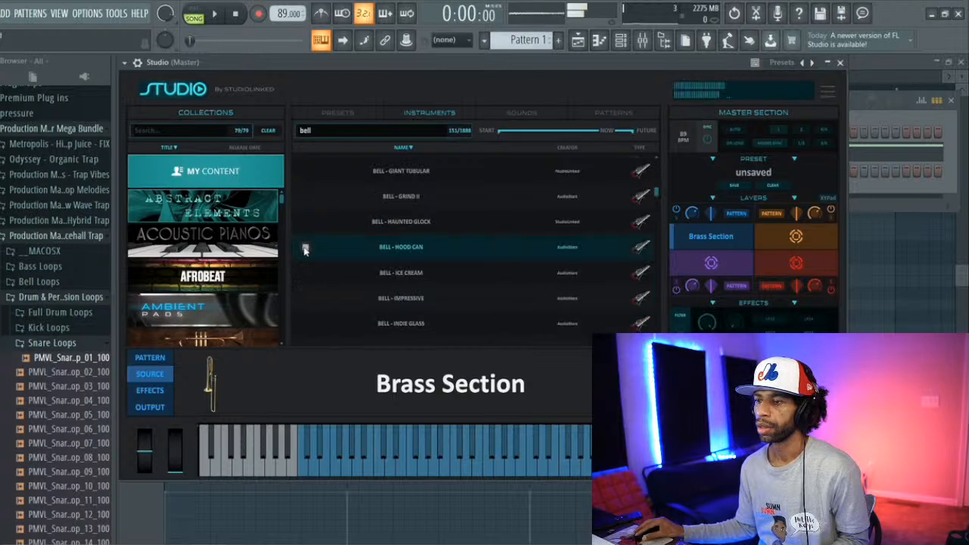
{"action": "left_click", "coordinate": [305, 273]}
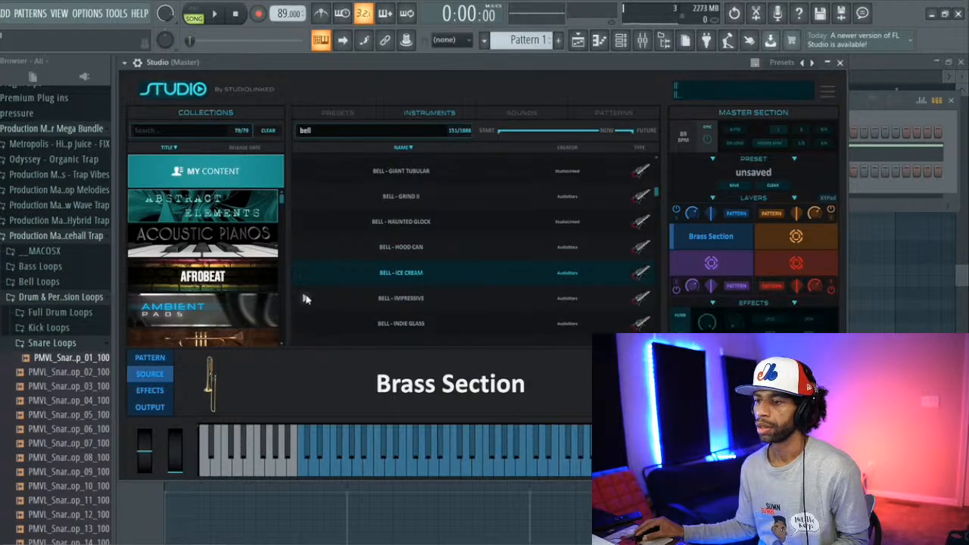
{"action": "left_click", "coordinate": [306, 298]}
Step: Audition Bell - Indie Glass, Killa 02, Lover Bella and the bell listed just above Macho
{"action": "scroll", "coordinate": [308, 303], "scroll_direction": "down", "scroll_amount": 1}
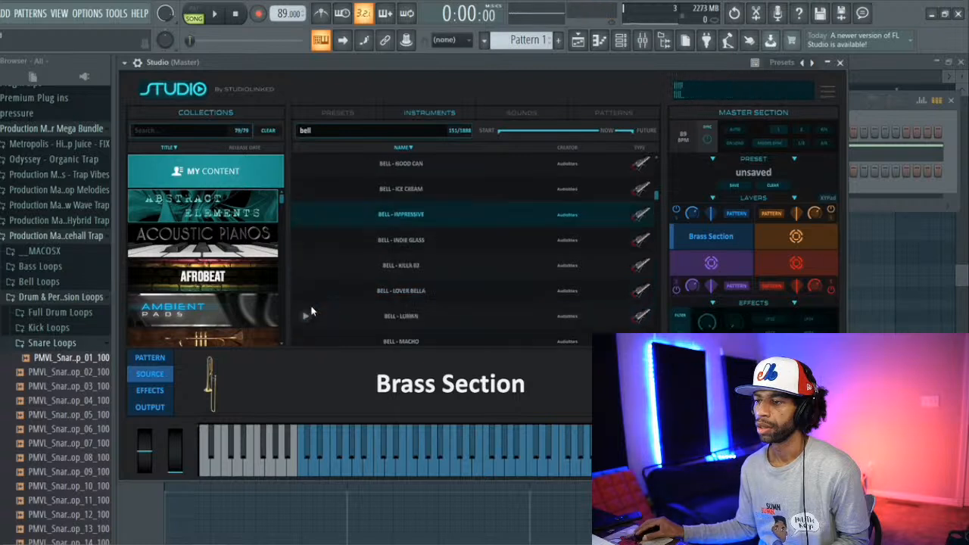
{"action": "left_click", "coordinate": [306, 241]}
{"action": "left_click", "coordinate": [305, 265]}
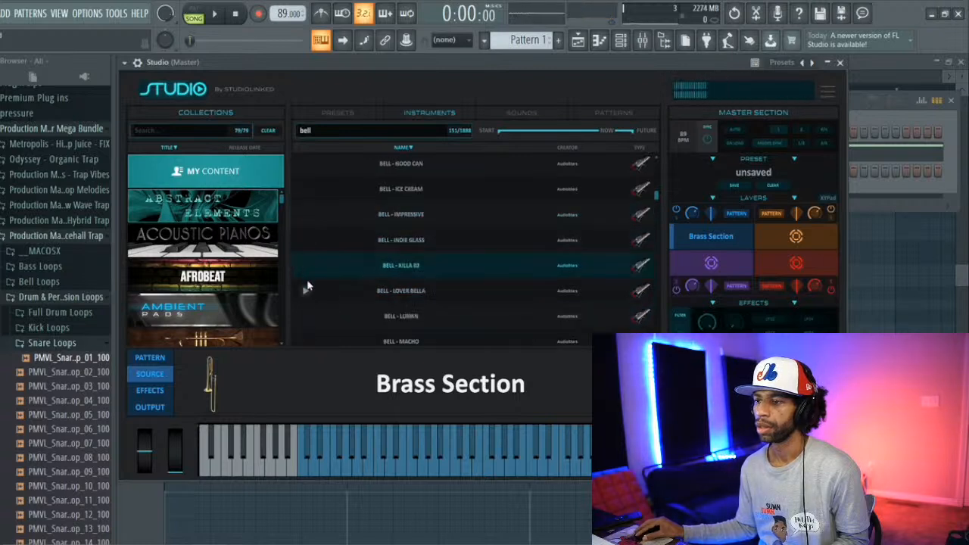
{"action": "left_click", "coordinate": [306, 291]}
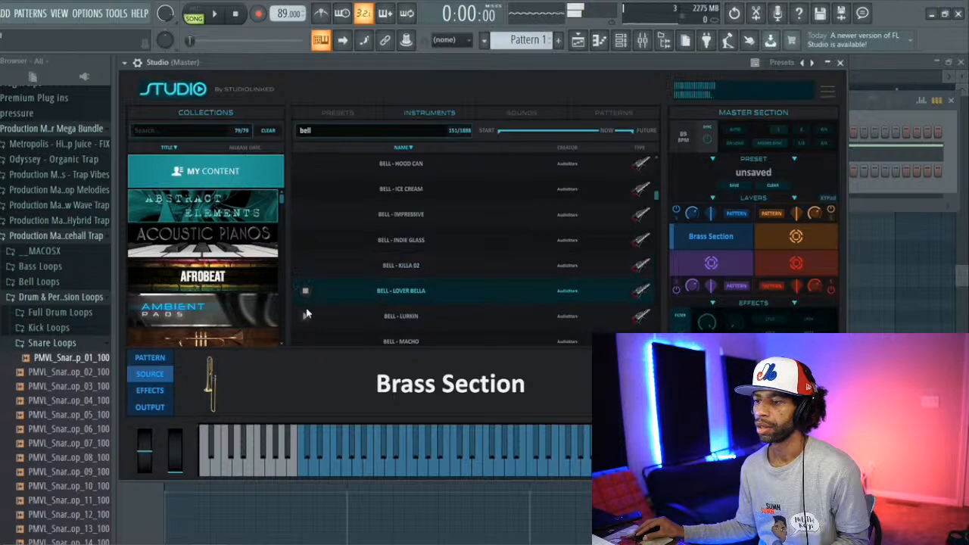
{"action": "left_click", "coordinate": [306, 316]}
Step: Audition Bell - Macho, Metal Bits and Moonwalker
{"action": "scroll", "coordinate": [316, 319], "scroll_direction": "down", "scroll_amount": 3}
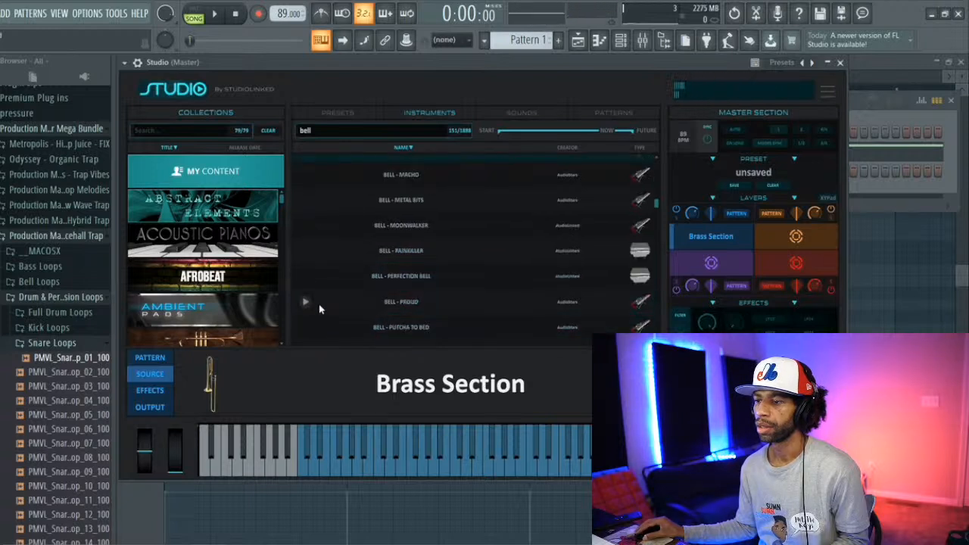
{"action": "left_click", "coordinate": [306, 175]}
{"action": "left_click", "coordinate": [306, 201]}
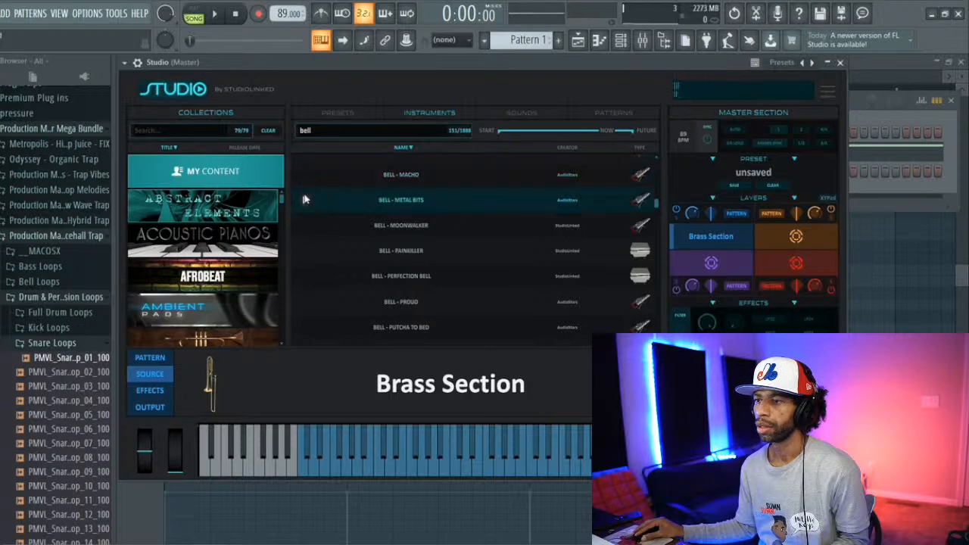
{"action": "left_click", "coordinate": [305, 226]}
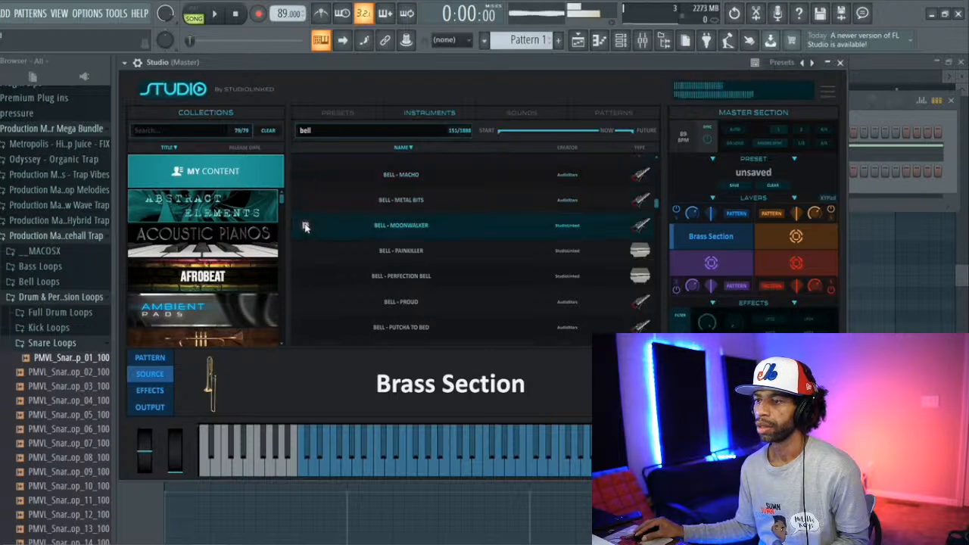
Step: Compare Bell - Metal Bits with Bell - Moonwalker once more and load Moonwalker into the blue layer slot in place of Brass Section
{"action": "left_click", "coordinate": [306, 202]}
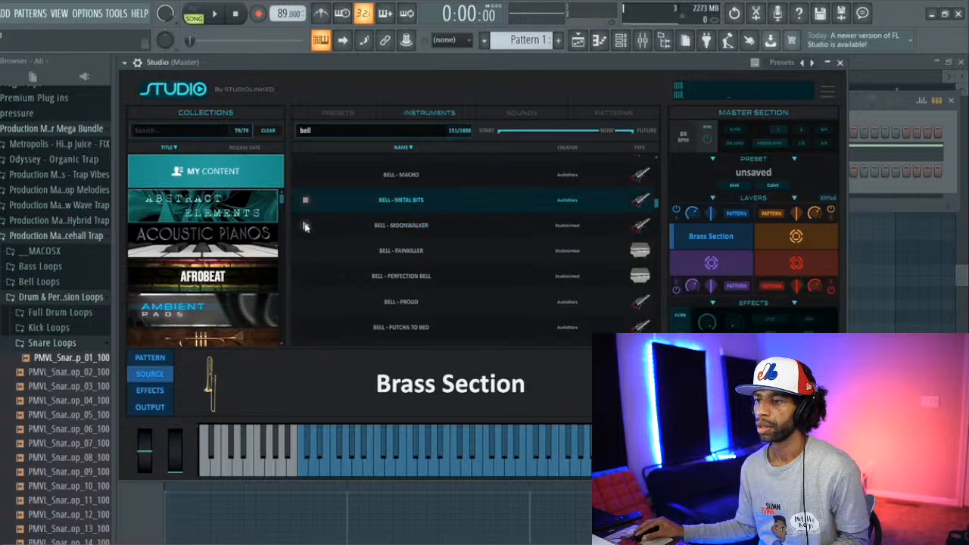
{"action": "left_click", "coordinate": [306, 225]}
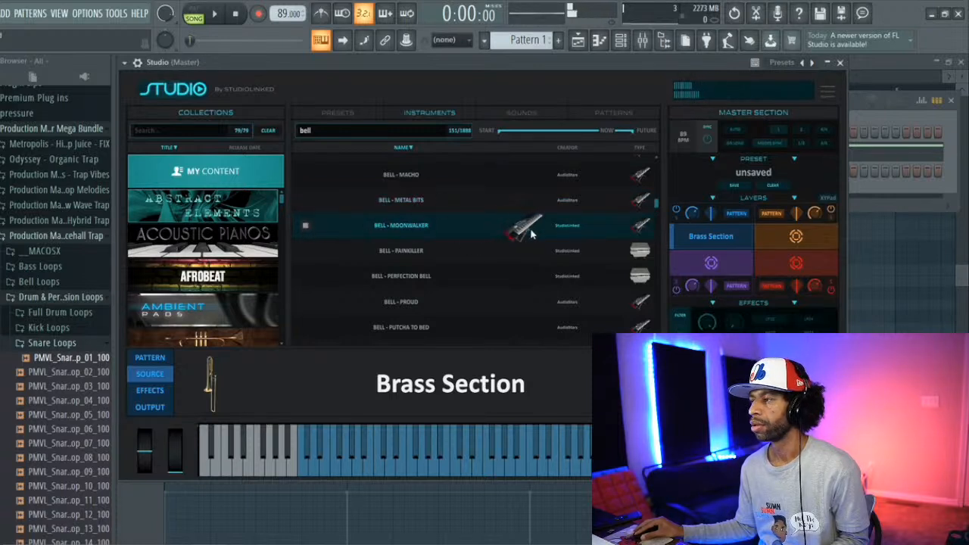
{"action": "left_click_drag", "start_coordinate": [530, 234], "coordinate": [695, 241]}
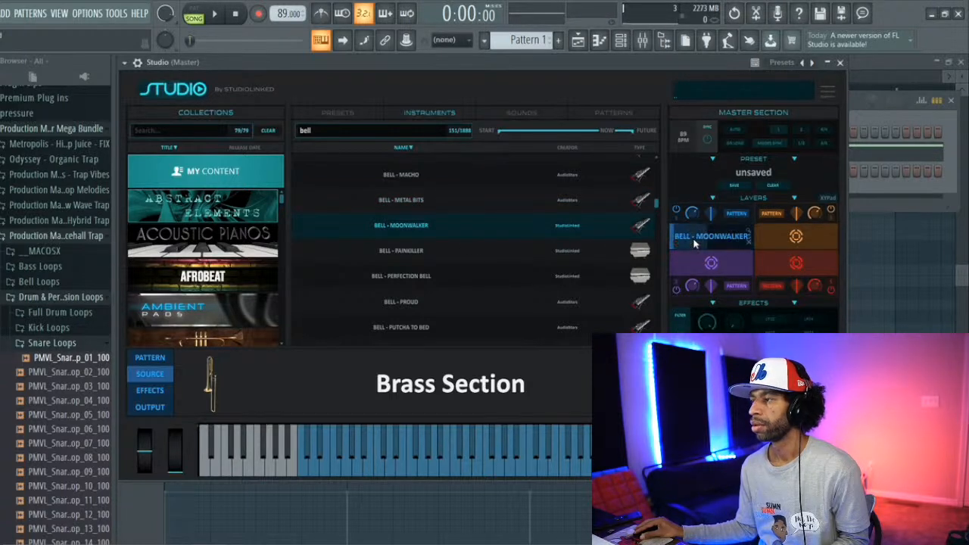
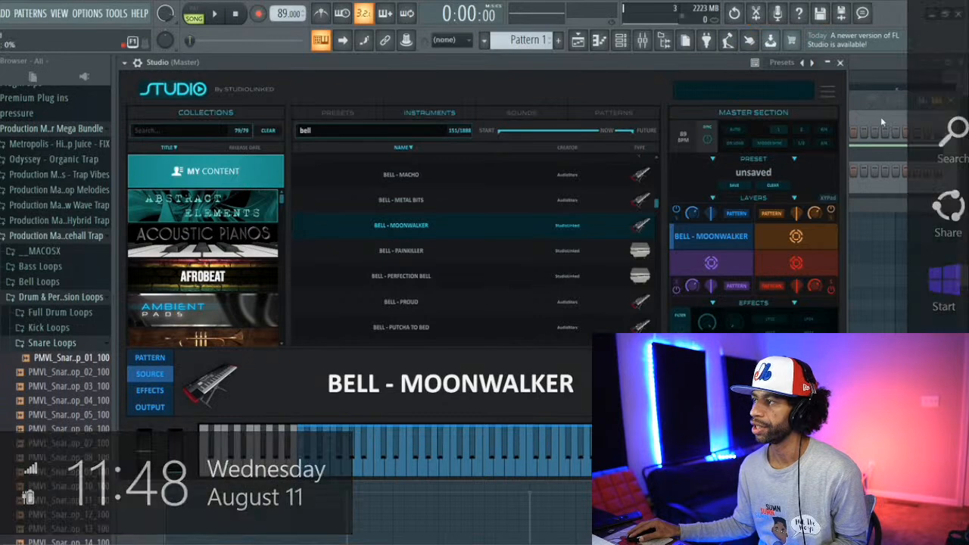
Step: Open the Studio channel's piano roll and place a two-step B4 note on beat 2 of bar 1
{"action": "left_click", "coordinate": [878, 119]}
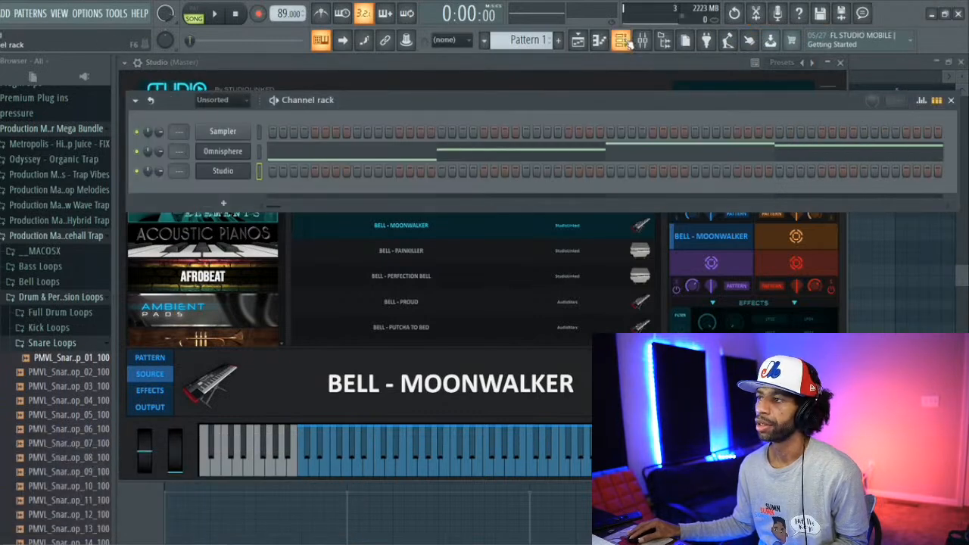
{"action": "left_click", "coordinate": [600, 41]}
{"action": "scroll", "coordinate": [436, 139], "scroll_direction": "down", "scroll_amount": 3}
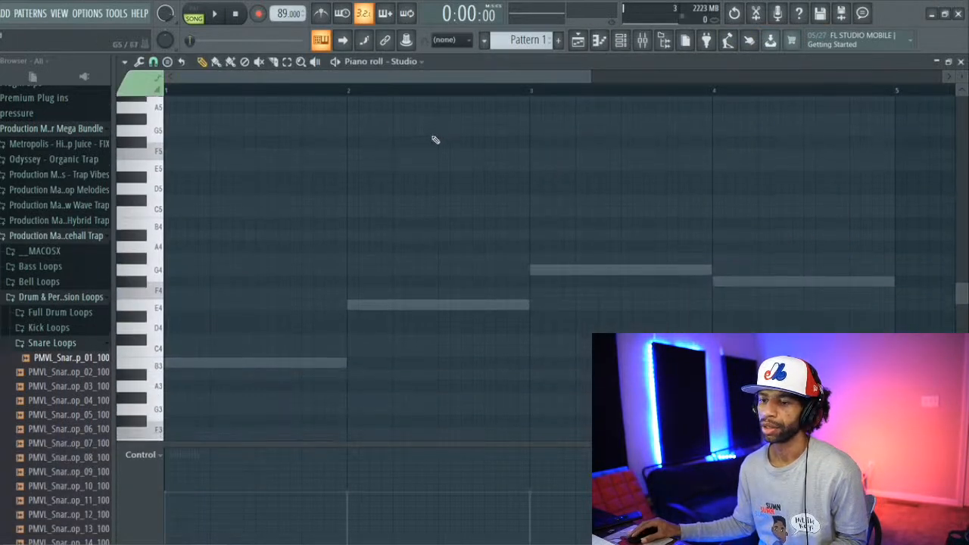
{"action": "left_click", "coordinate": [157, 227]}
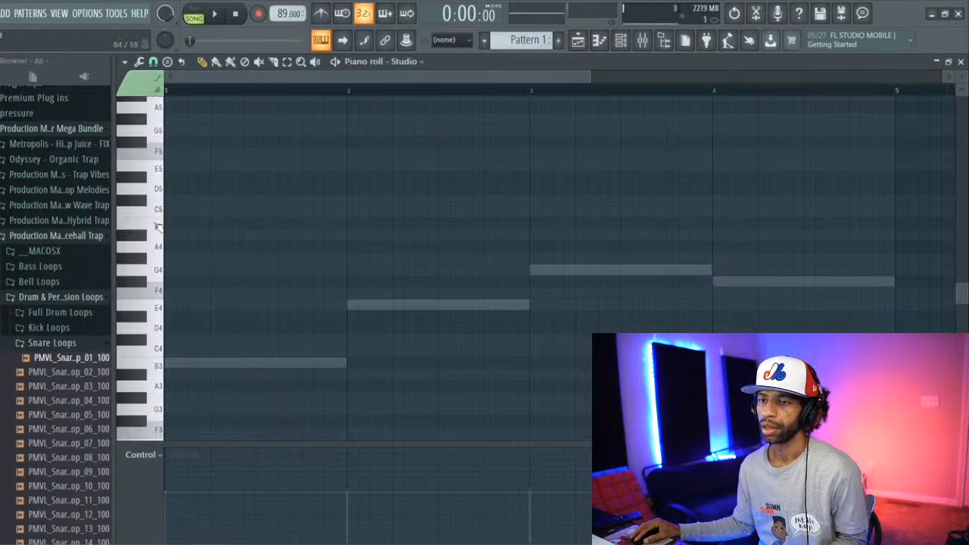
{"action": "left_click", "coordinate": [159, 227]}
{"action": "key", "text": "space"}
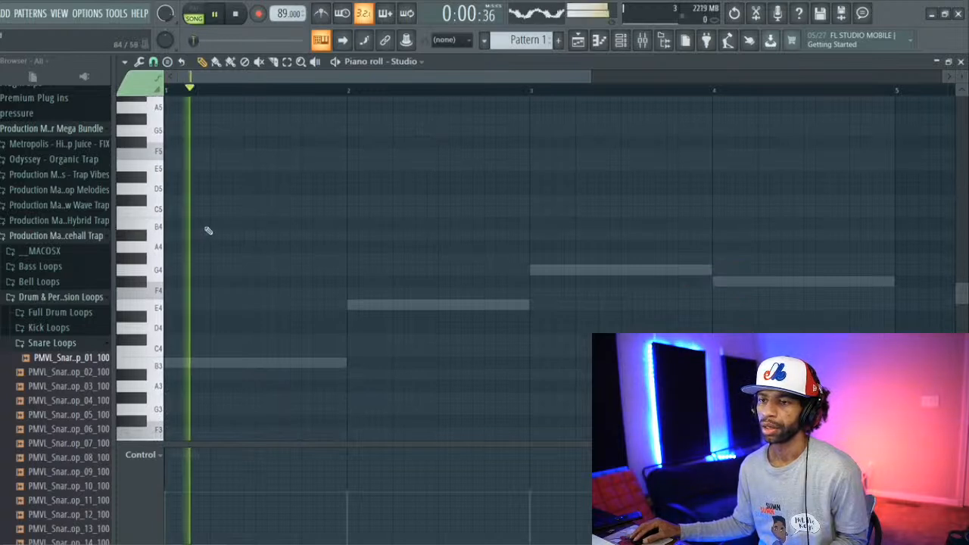
{"action": "key", "text": "space"}
{"action": "left_click", "coordinate": [216, 227]}
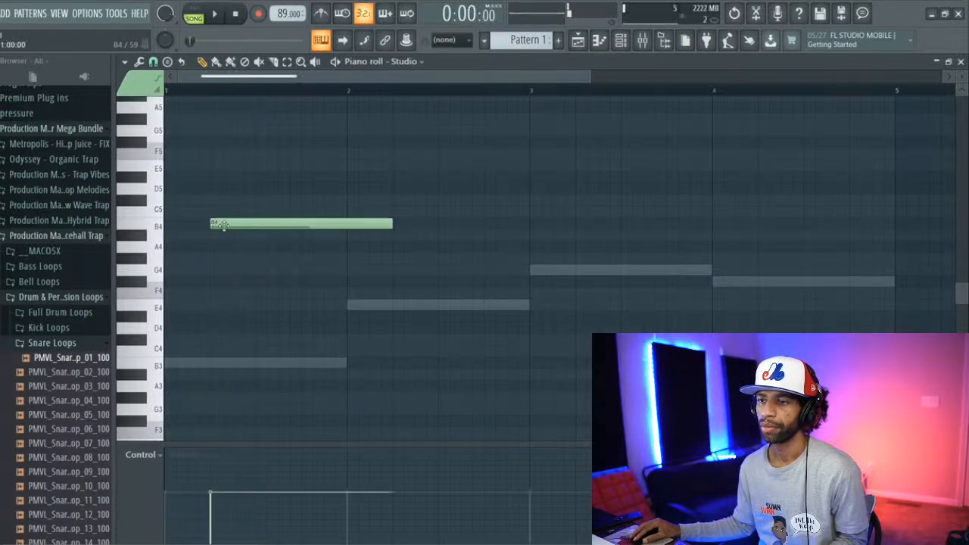
{"action": "left_click_drag", "start_coordinate": [395, 223], "coordinate": [233, 224]}
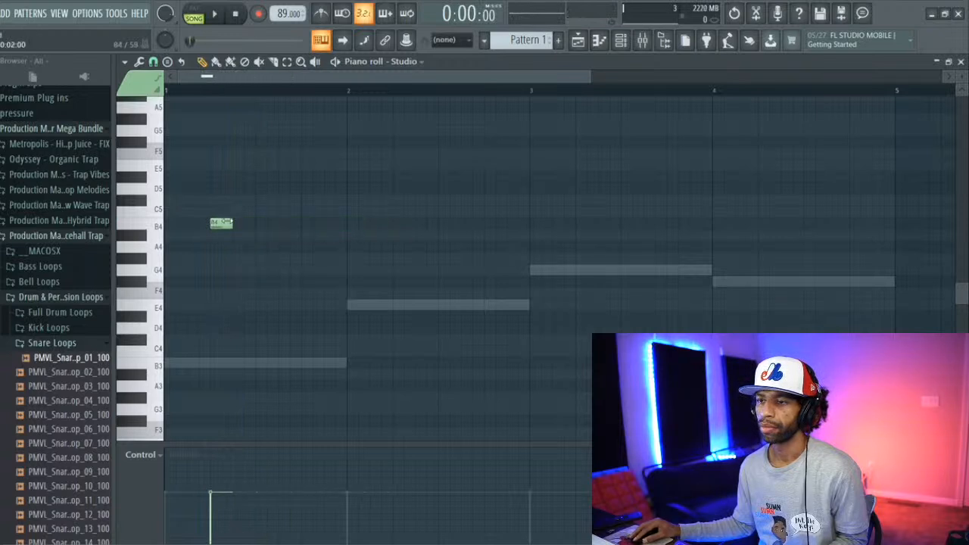
Step: Play the part, add a second two-step note halfway through beat 3 of bar 1, and tune it to G4
{"action": "key", "text": "space"}
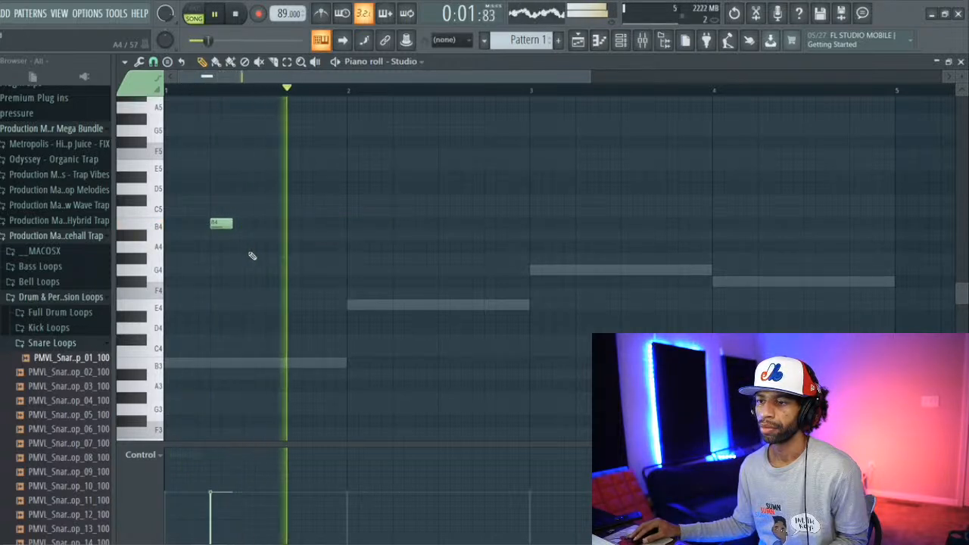
{"action": "key", "text": "space"}
{"action": "left_click", "coordinate": [290, 259]}
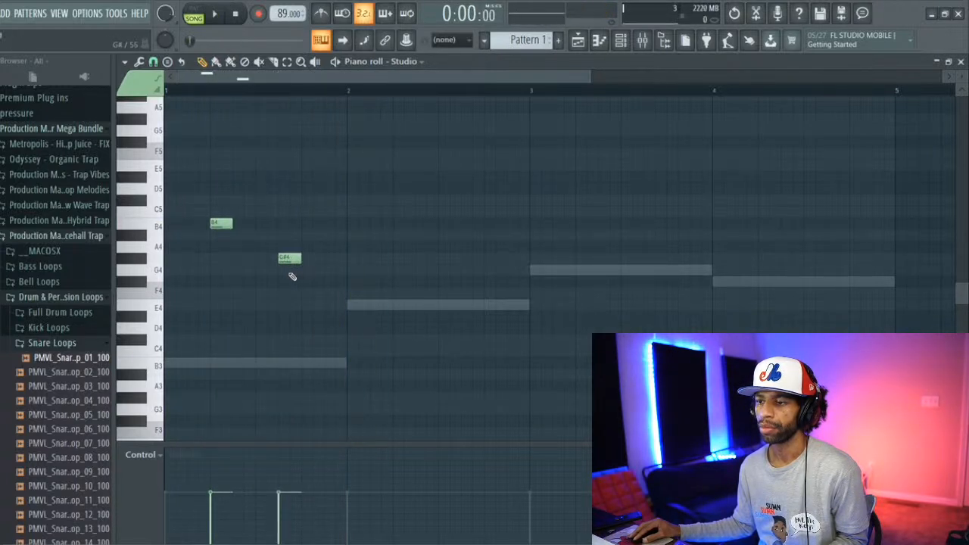
{"action": "left_click", "coordinate": [294, 247]}
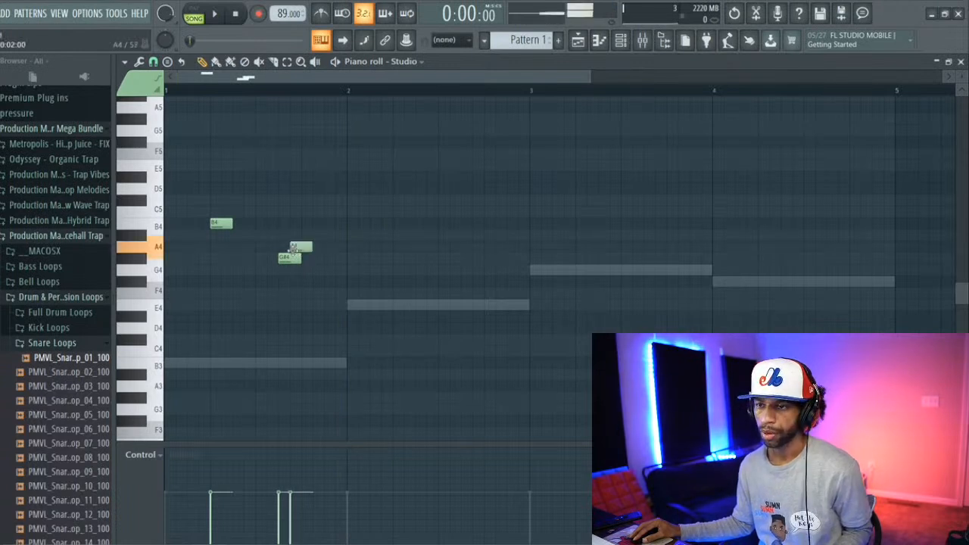
{"action": "right_click", "coordinate": [294, 247]}
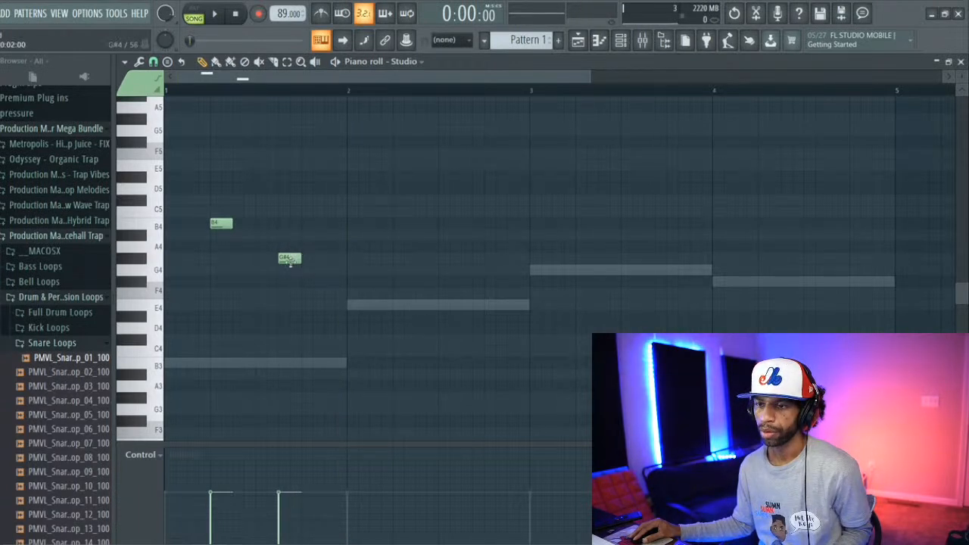
{"action": "left_click_drag", "start_coordinate": [288, 263], "coordinate": [286, 273]}
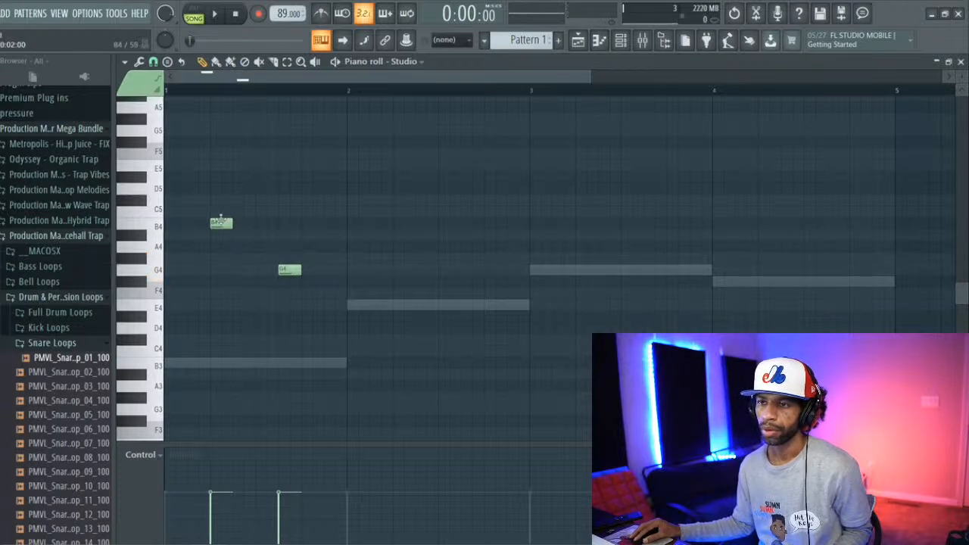
Step: Move the first bell note to F#5 and the second to E5, auditioning them with the loop
{"action": "left_click_drag", "start_coordinate": [220, 218], "coordinate": [225, 163]}
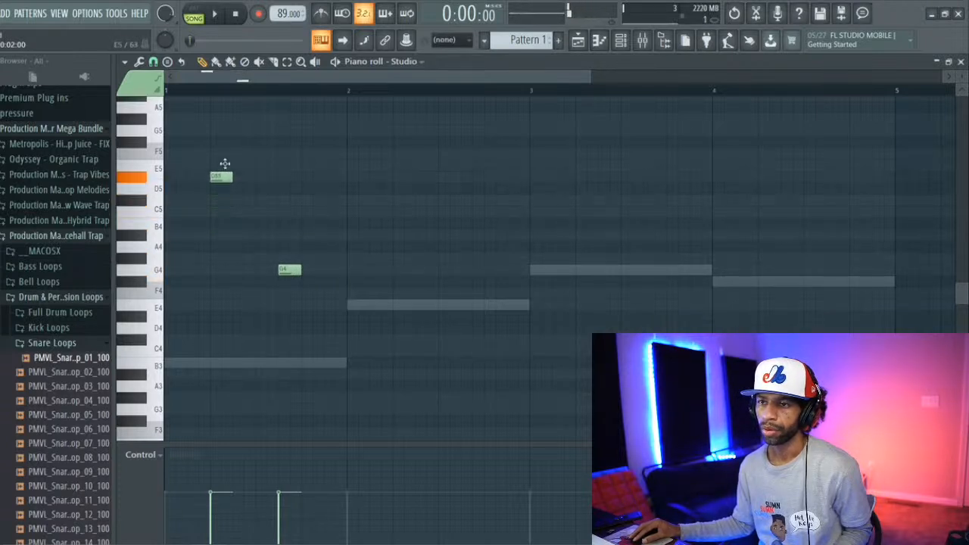
{"action": "left_click_drag", "start_coordinate": [225, 164], "coordinate": [226, 145]}
{"action": "left_click_drag", "start_coordinate": [293, 265], "coordinate": [284, 161]}
{"action": "key", "text": "space"}
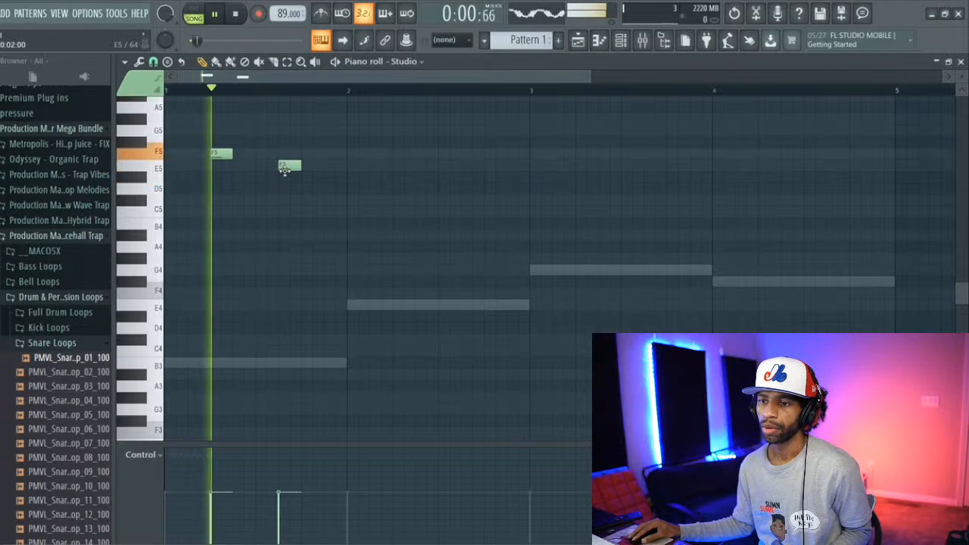
{"action": "key", "text": "space"}
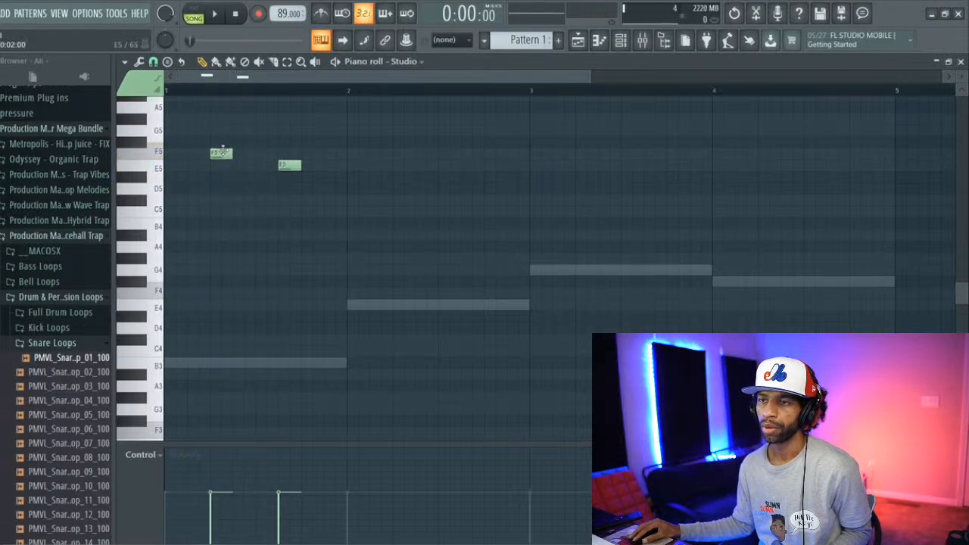
{"action": "mouse_move", "coordinate": [222, 149]}
{"action": "left_mouse_down"}
{"action": "mouse_move", "coordinate": [220, 133]}
{"action": "mouse_move", "coordinate": [221, 143]}
{"action": "left_mouse_up"}
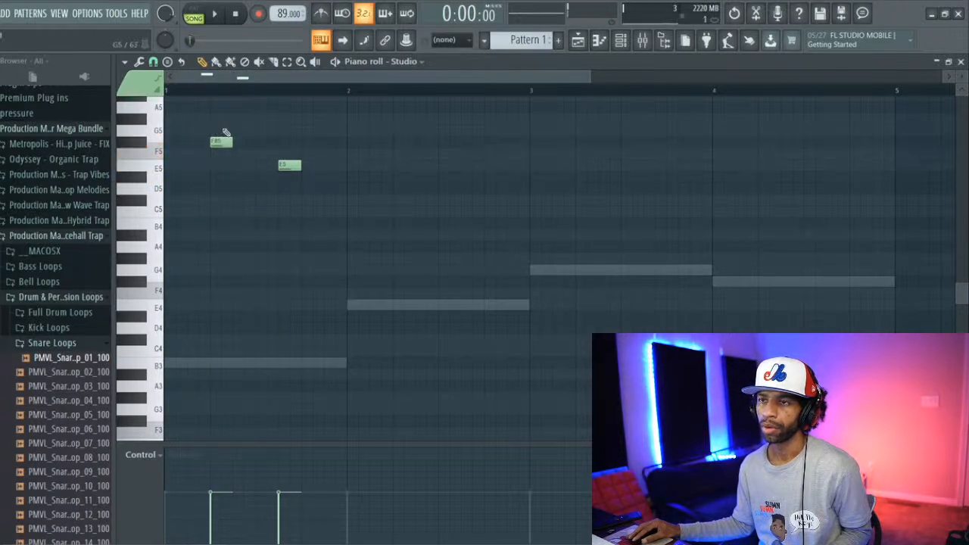
{"action": "key", "text": "space"}
{"action": "key", "text": "space"}
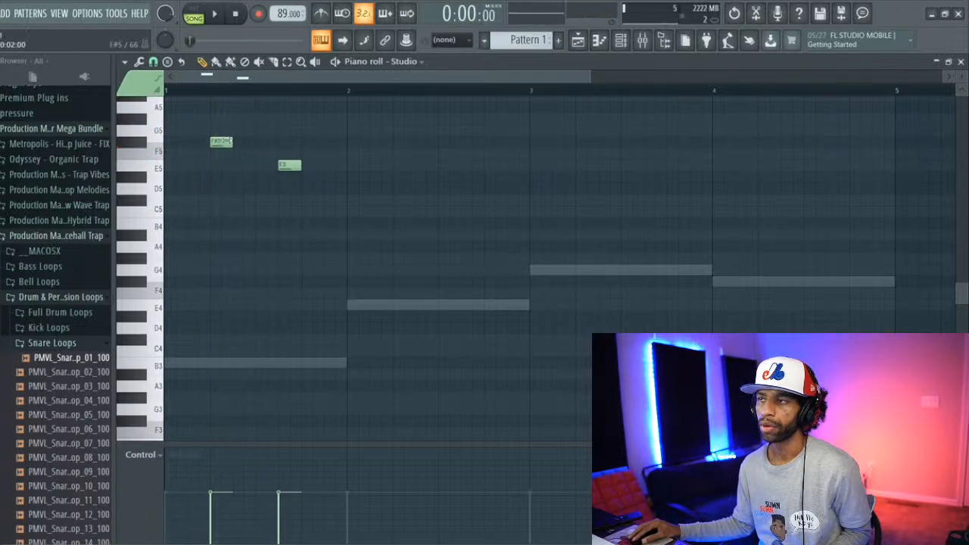
Step: Lower the Insert 1 mixer fader while the loop plays
{"action": "left_click", "coordinate": [642, 40]}
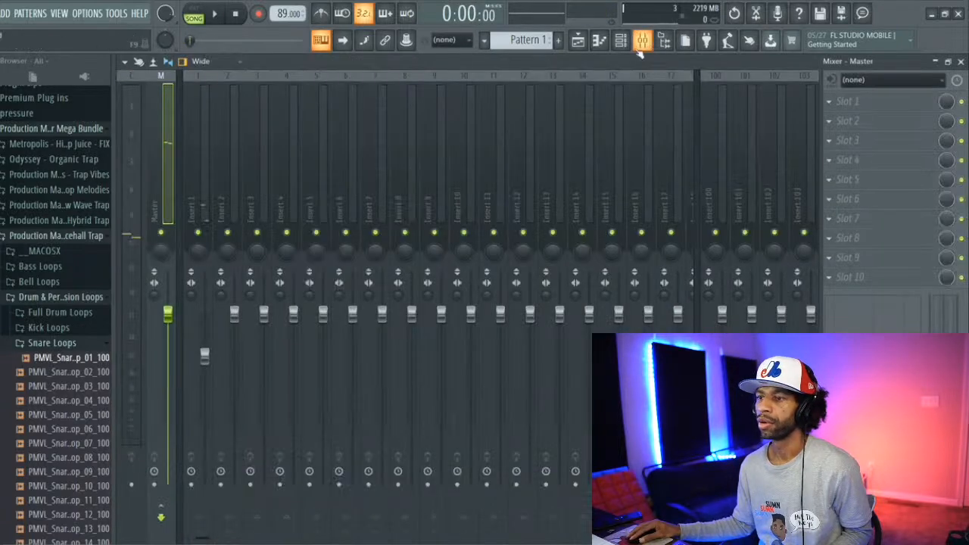
{"action": "key", "text": "space"}
{"action": "left_click", "coordinate": [197, 195]}
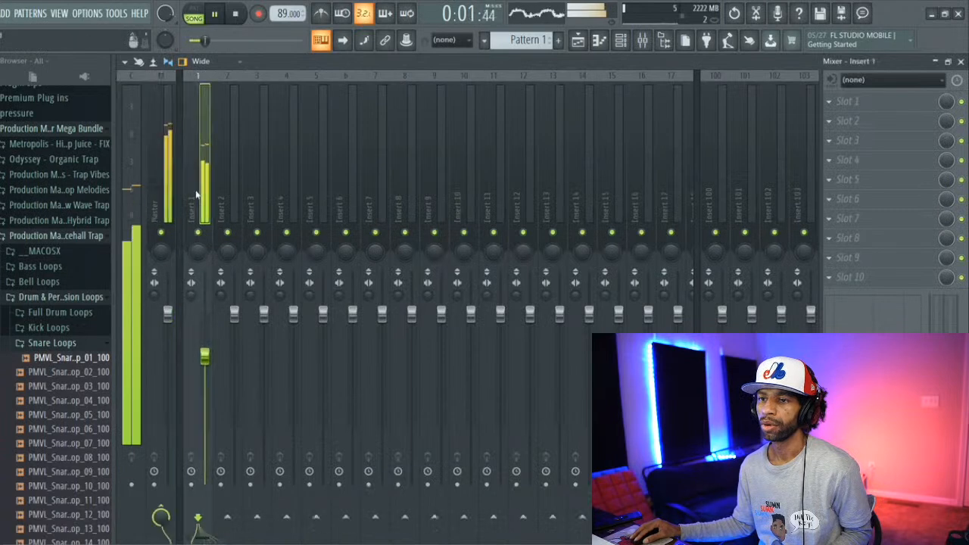
{"action": "left_click_drag", "start_coordinate": [204, 355], "coordinate": [204, 392]}
{"action": "key", "text": "space"}
{"action": "key", "text": "space"}
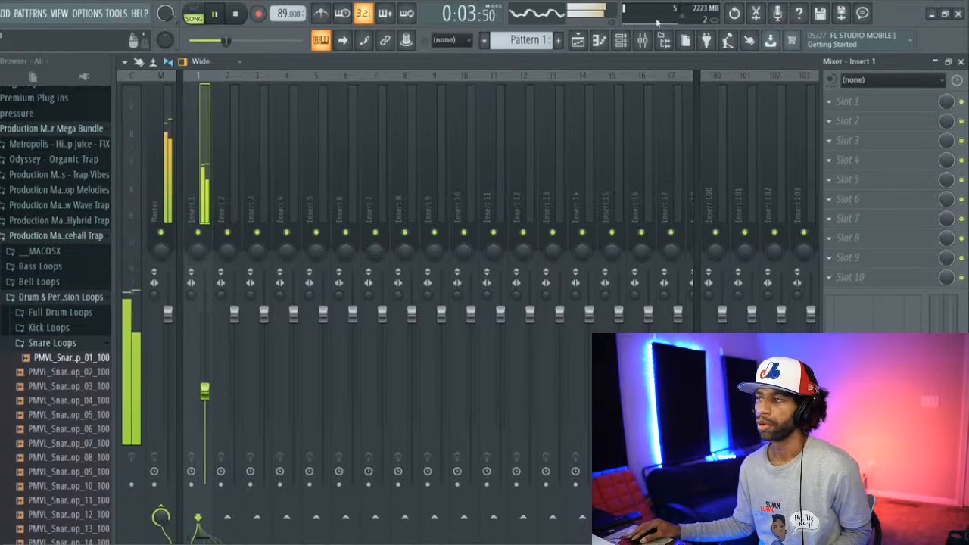
Step: Play the Studio part from its piano roll and delete both bell notes in bar 1
{"action": "left_click", "coordinate": [620, 38]}
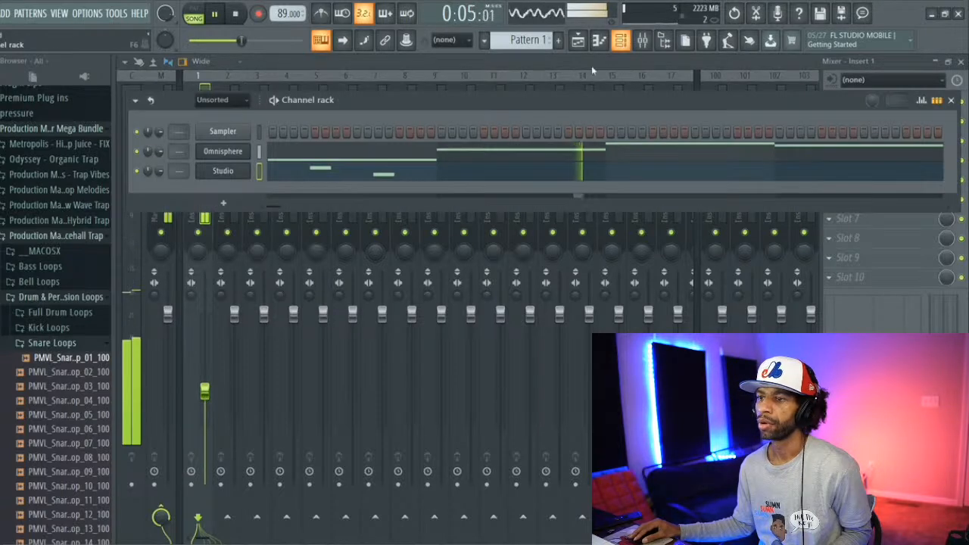
{"action": "key", "text": "space"}
{"action": "left_click", "coordinate": [354, 175]}
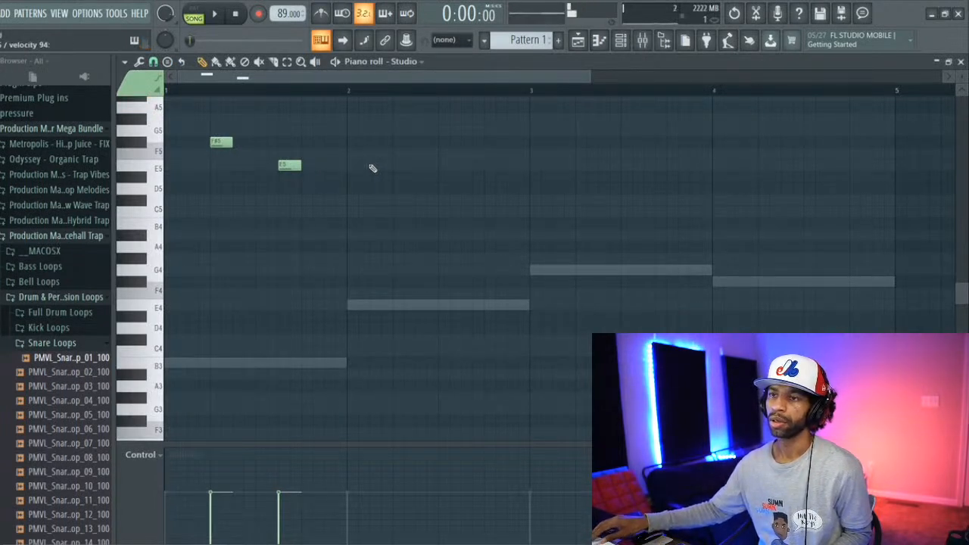
{"action": "key", "text": "space"}
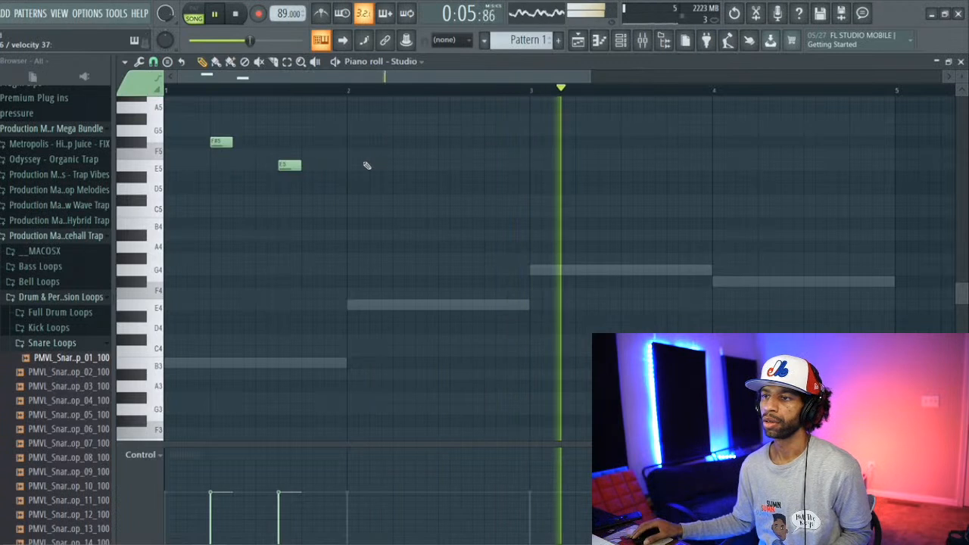
{"action": "scroll", "coordinate": [288, 177], "scroll_direction": "up", "scroll_amount": 3}
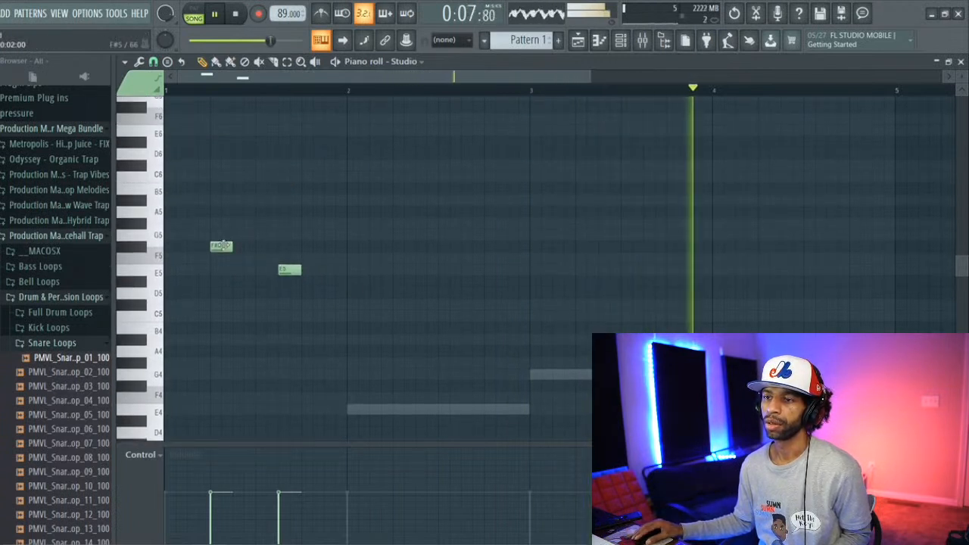
{"action": "right_click", "coordinate": [222, 245]}
{"action": "right_click", "coordinate": [287, 270]}
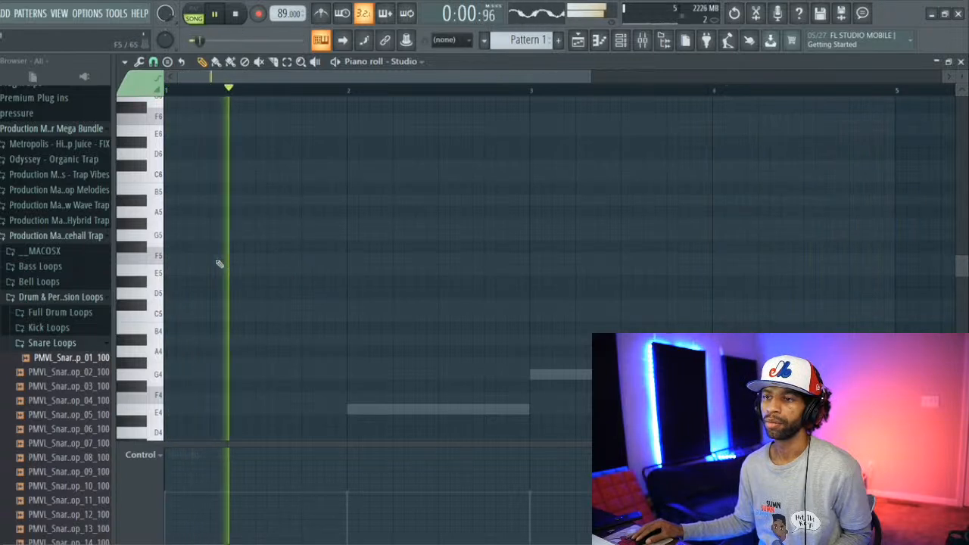
{"action": "left_click", "coordinate": [238, 15]}
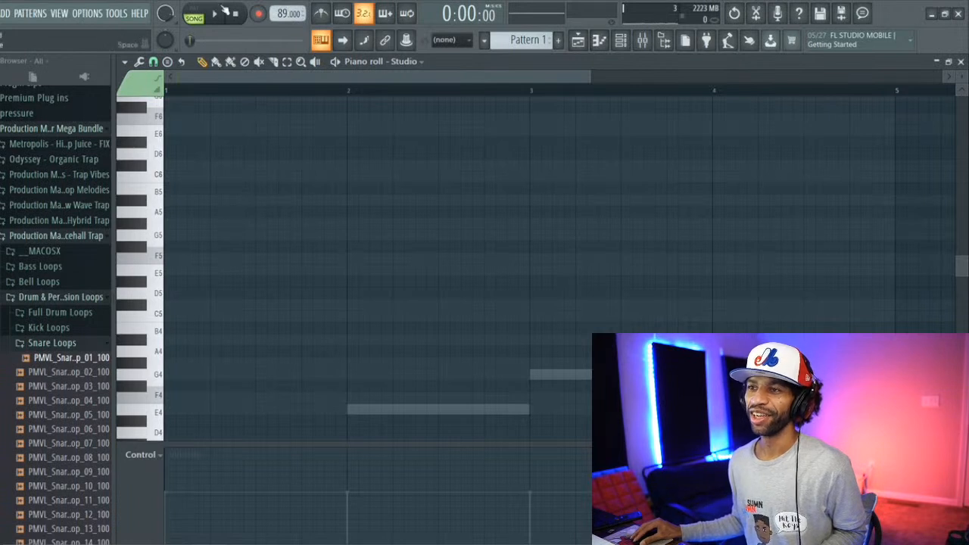
Step: Listen to the loop and bass line without the bell part, and check the clips in the playlist
{"action": "left_click", "coordinate": [217, 14]}
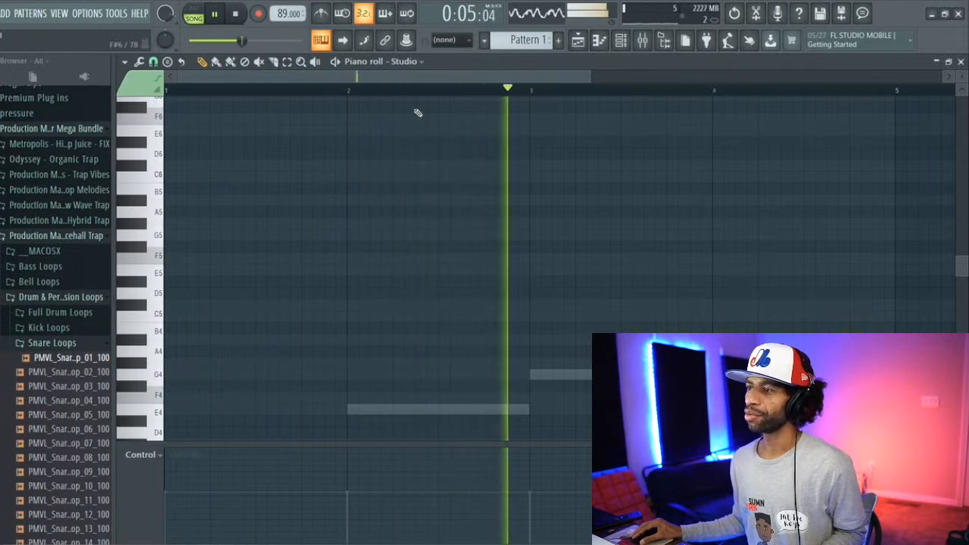
{"action": "left_click", "coordinate": [235, 14]}
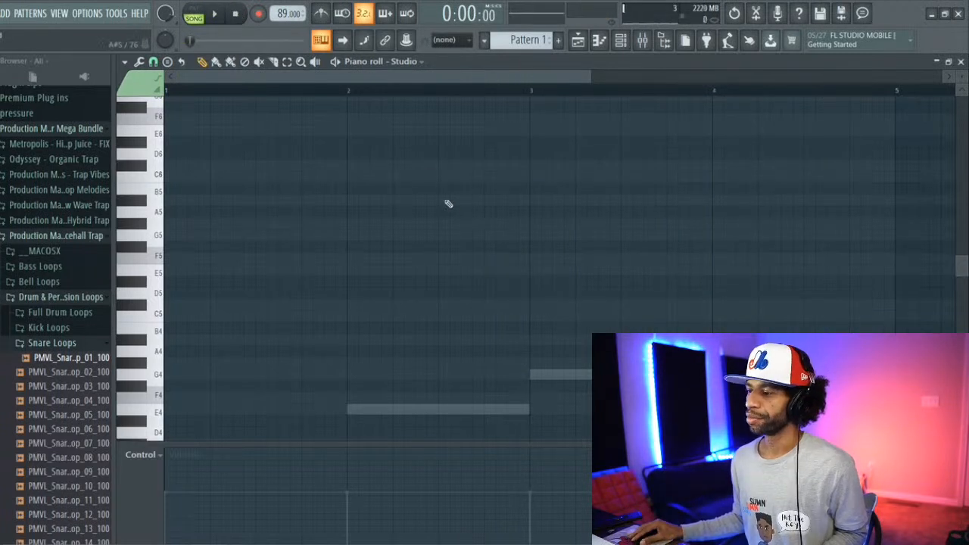
{"action": "left_click", "coordinate": [583, 42]}
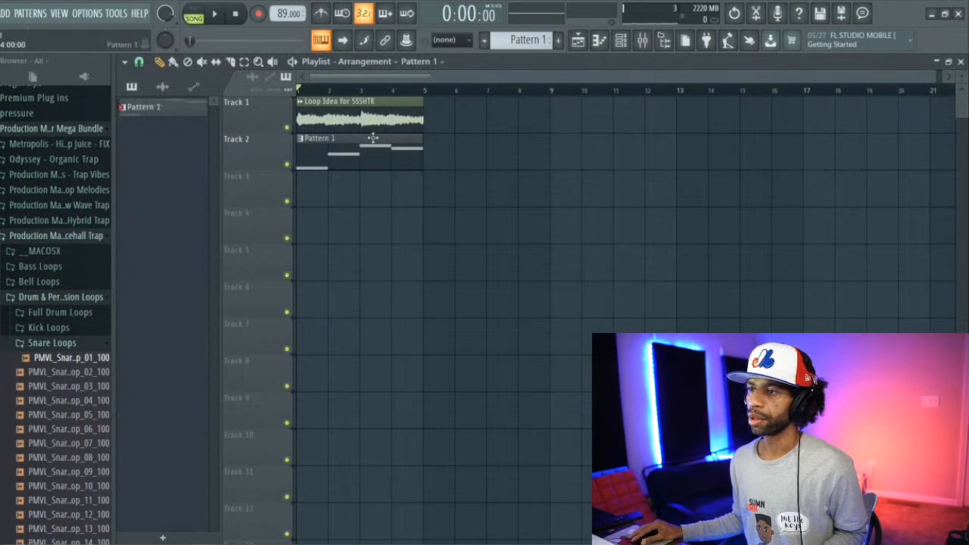
{"action": "key", "text": "space"}
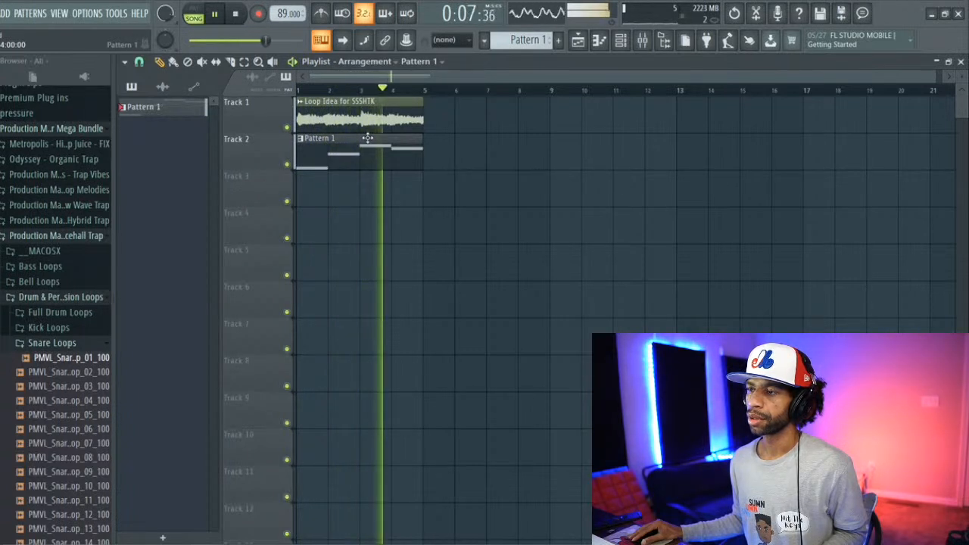
{"action": "key", "text": "space"}
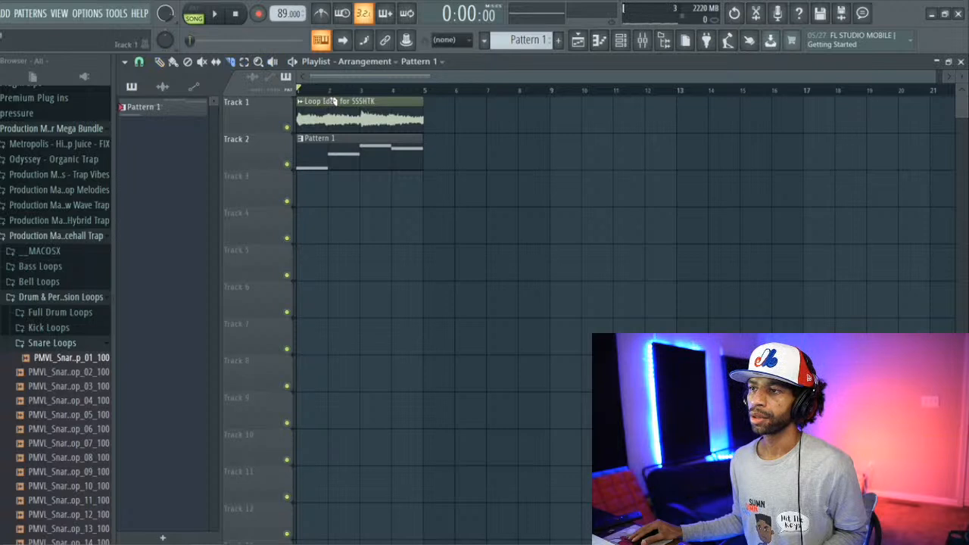
Step: Try slicing the Loop Idea for SSSHTK clip at bar 2 and undo the cut
{"action": "left_click", "coordinate": [330, 129]}
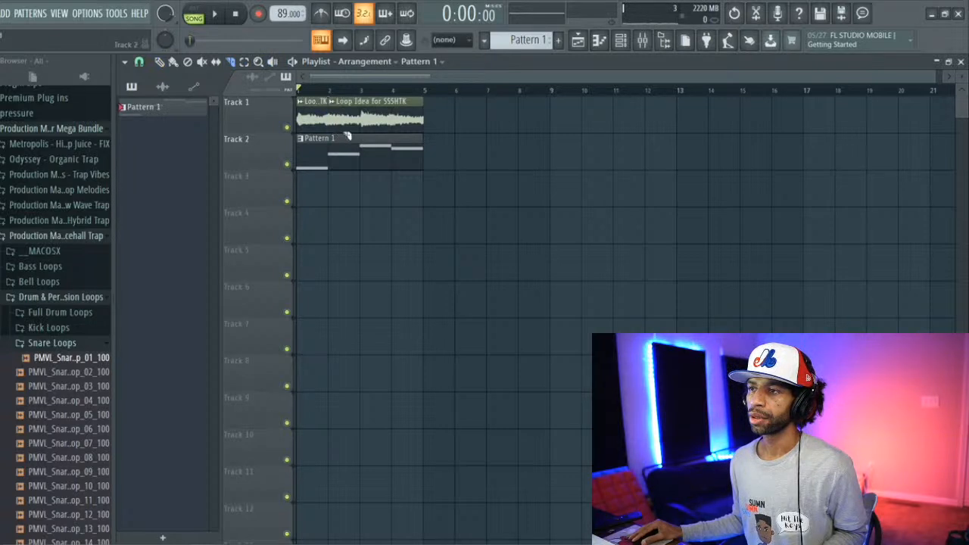
{"action": "left_click", "coordinate": [361, 92]}
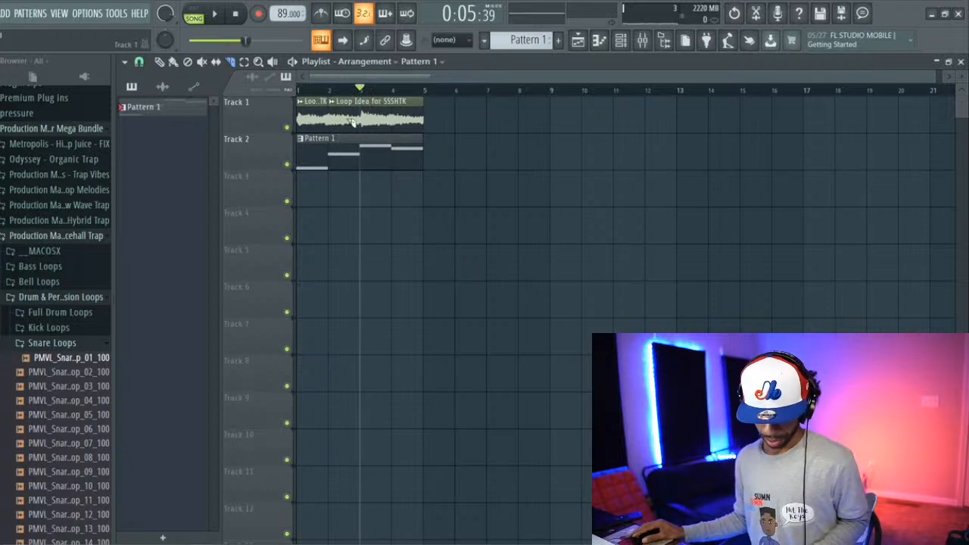
{"action": "key", "text": "ctrl+z"}
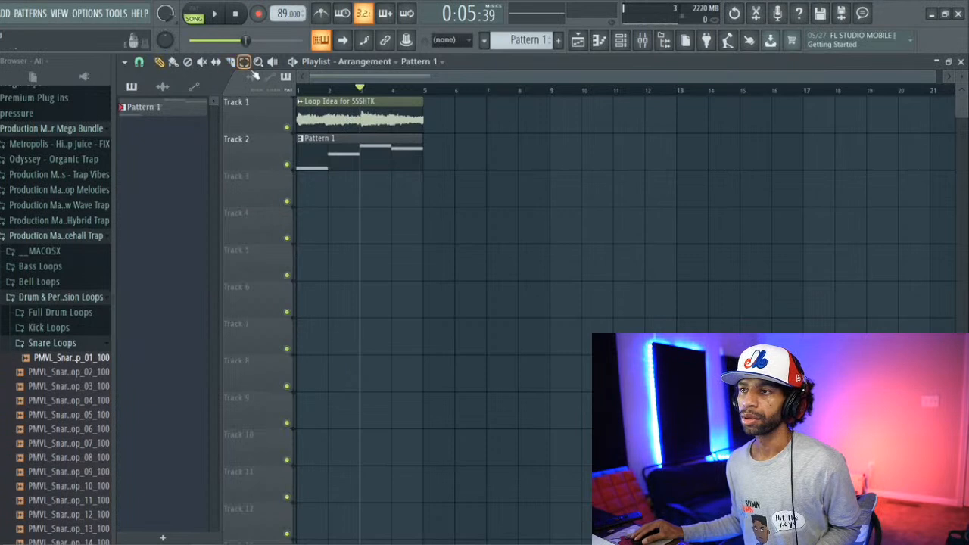
Step: Make the Loop Idea for SSSHTK clip unique and slice it at bars 2, 3 and 4
{"action": "left_click", "coordinate": [300, 101]}
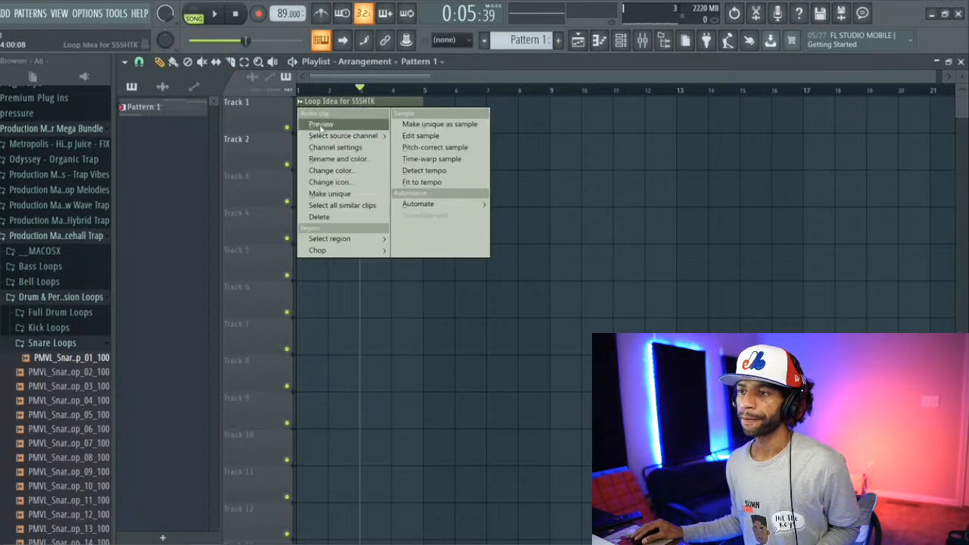
{"action": "left_click", "coordinate": [326, 194]}
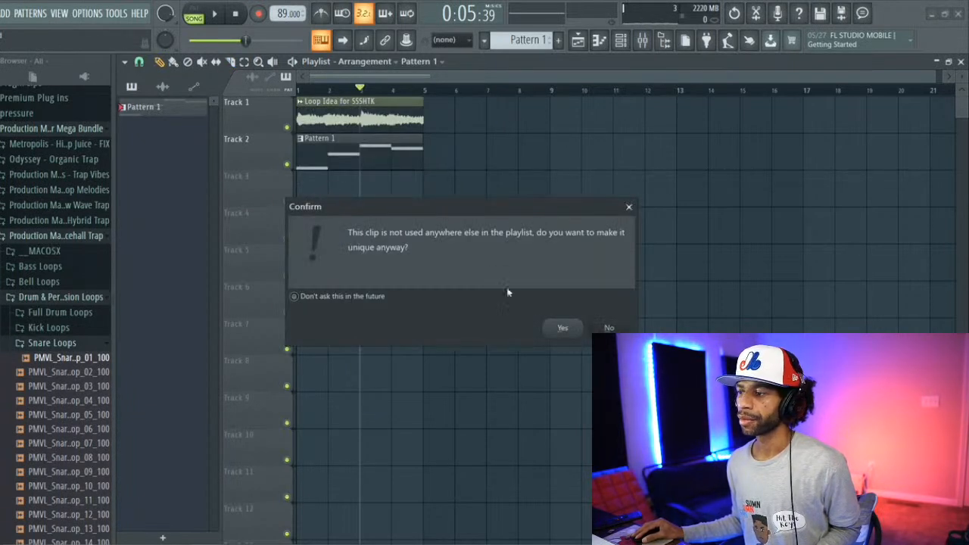
{"action": "left_click", "coordinate": [562, 329]}
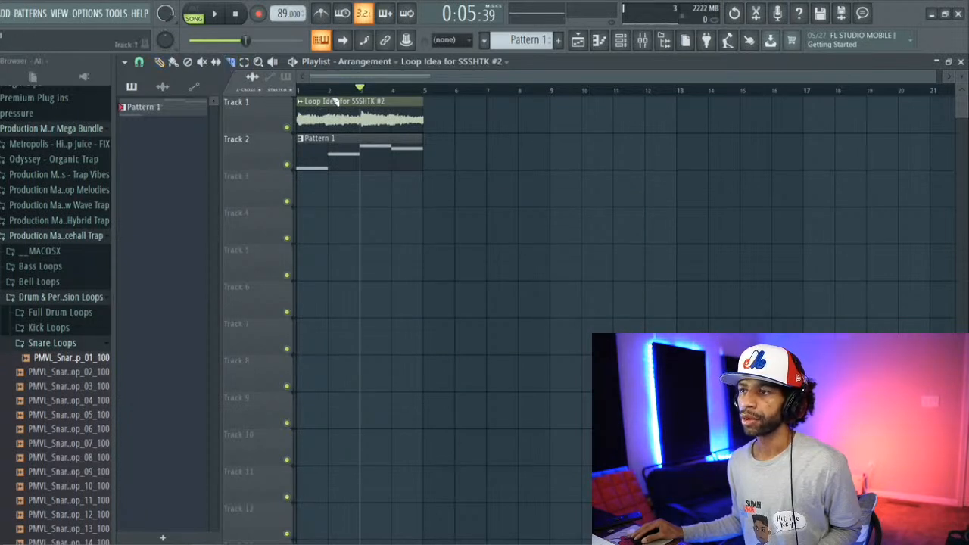
{"action": "left_click_drag", "start_coordinate": [330, 134], "coordinate": [334, 137]}
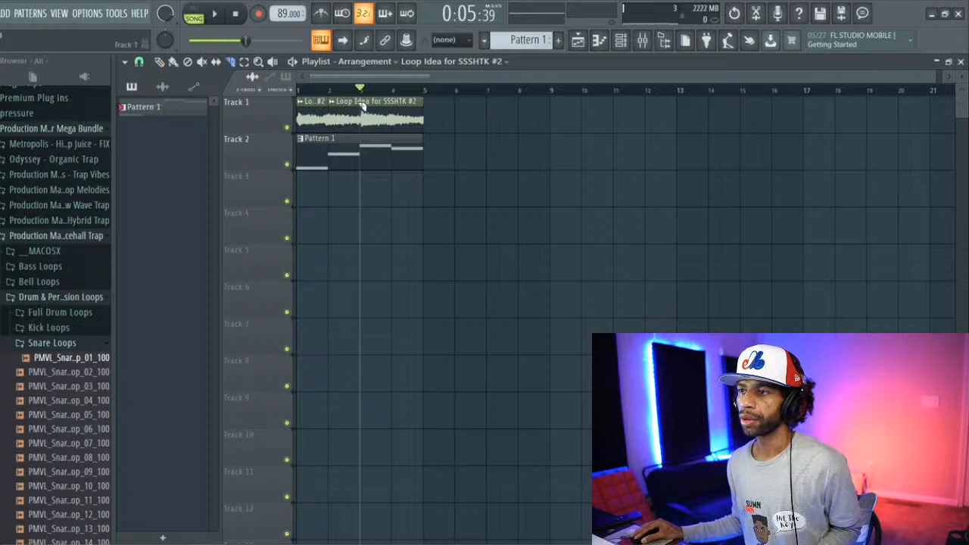
{"action": "left_click", "coordinate": [362, 134]}
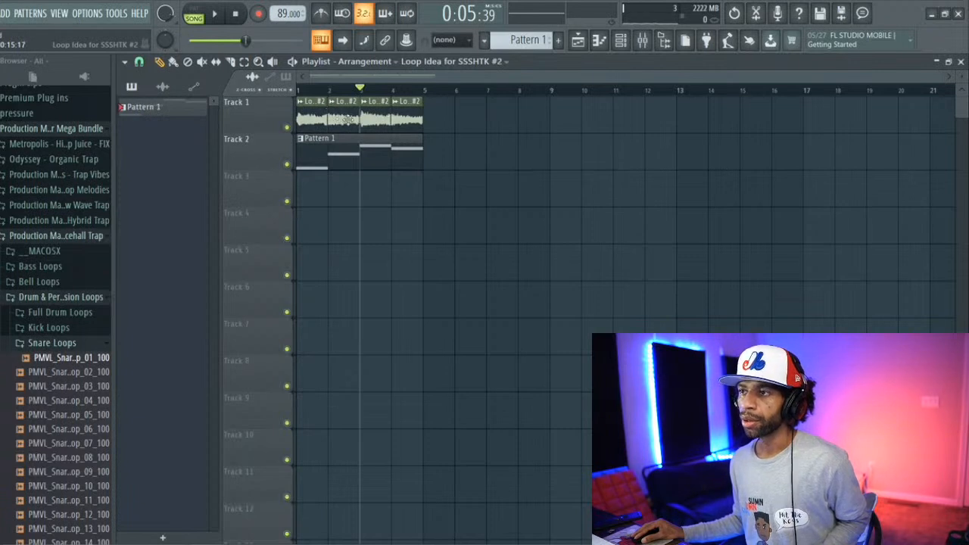
Step: Play the four sliced loop clips together with Pattern 1 from the start of the song
{"action": "left_click", "coordinate": [301, 90]}
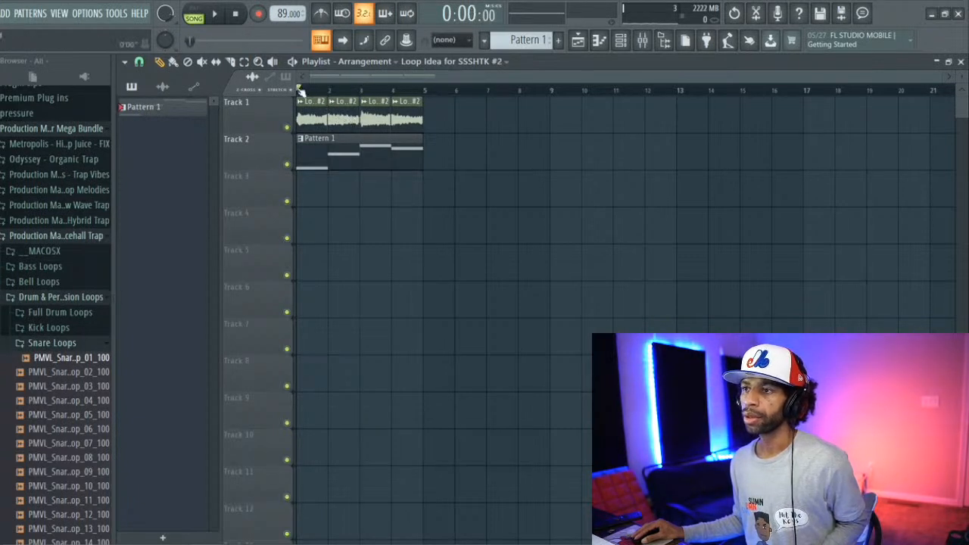
{"action": "key", "text": "space"}
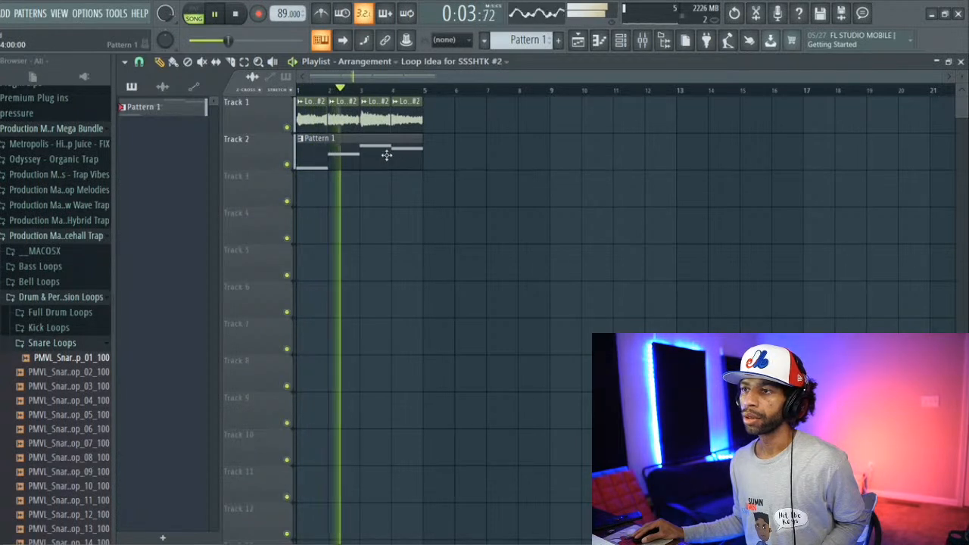
{"action": "key", "text": "space"}
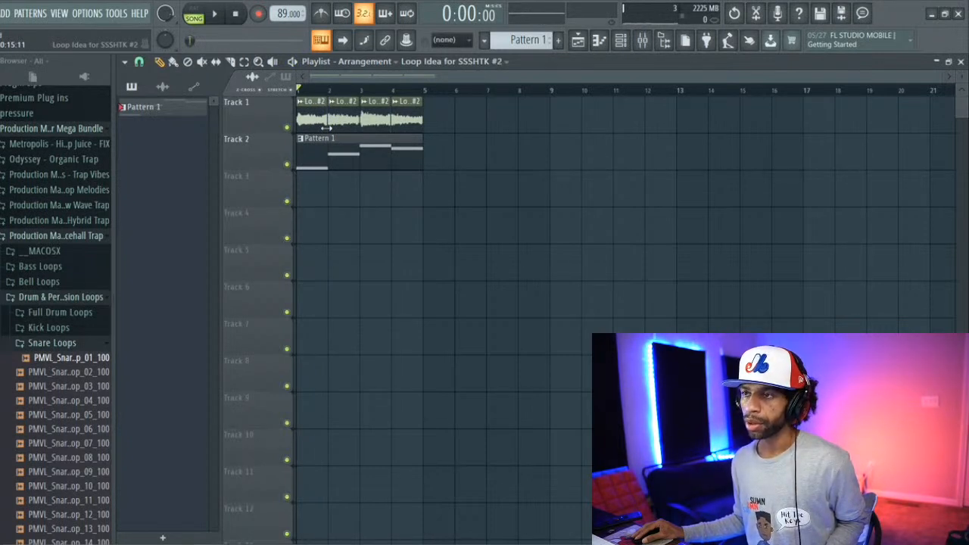
{"action": "key", "text": "space"}
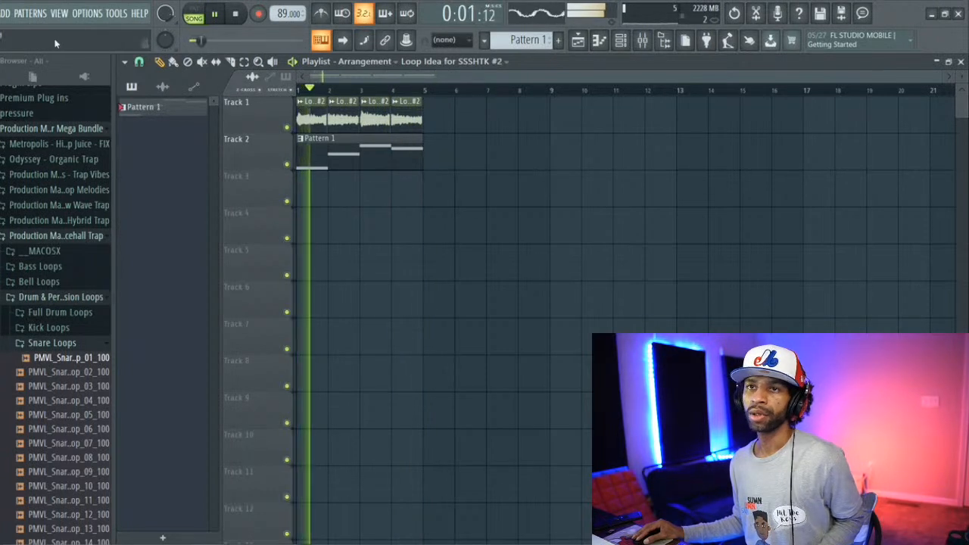
Step: Delete the sliced clips from Track 1 and place the original Loop Idea for SSSHTK clip at bar 1
{"action": "left_click_drag", "start_coordinate": [447, 112], "coordinate": [303, 115]}
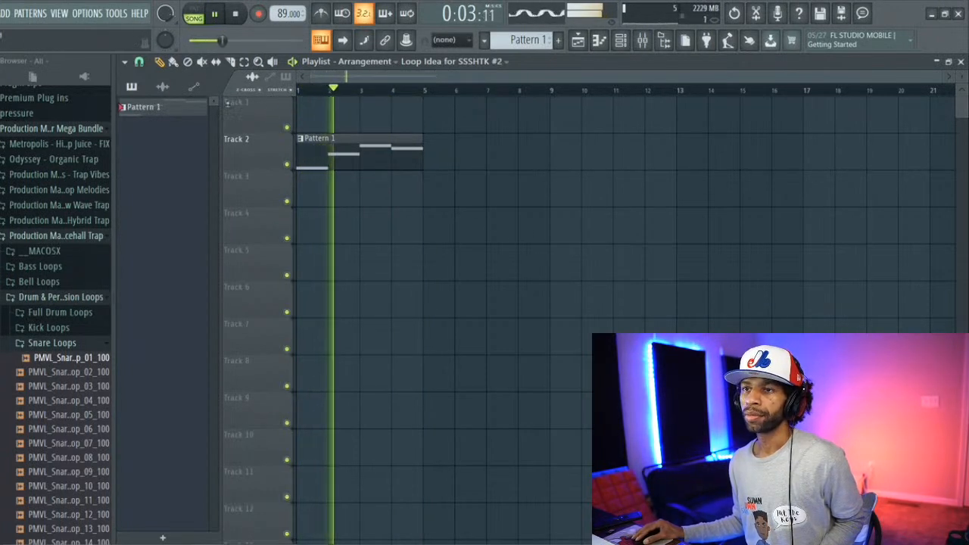
{"action": "left_click", "coordinate": [162, 86]}
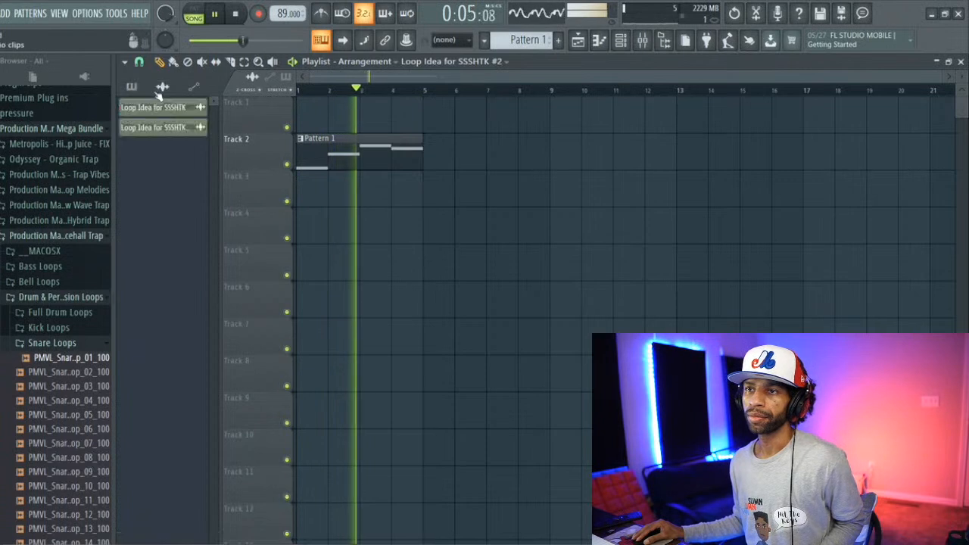
{"action": "left_click_drag", "start_coordinate": [162, 114], "coordinate": [313, 112]}
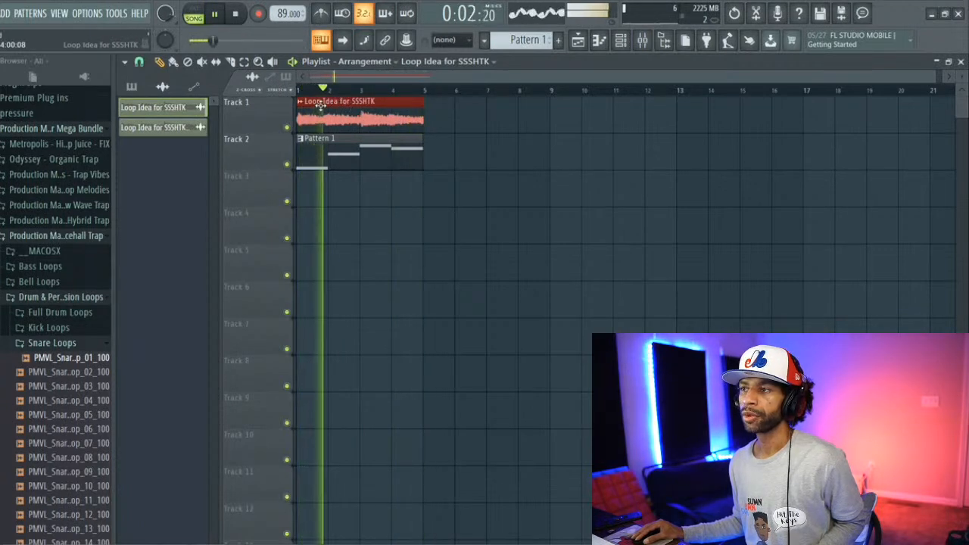
Step: Check the mixer and the audio channels in the channel rack during playback, then stop and return to the playlist
{"action": "left_click", "coordinate": [642, 44]}
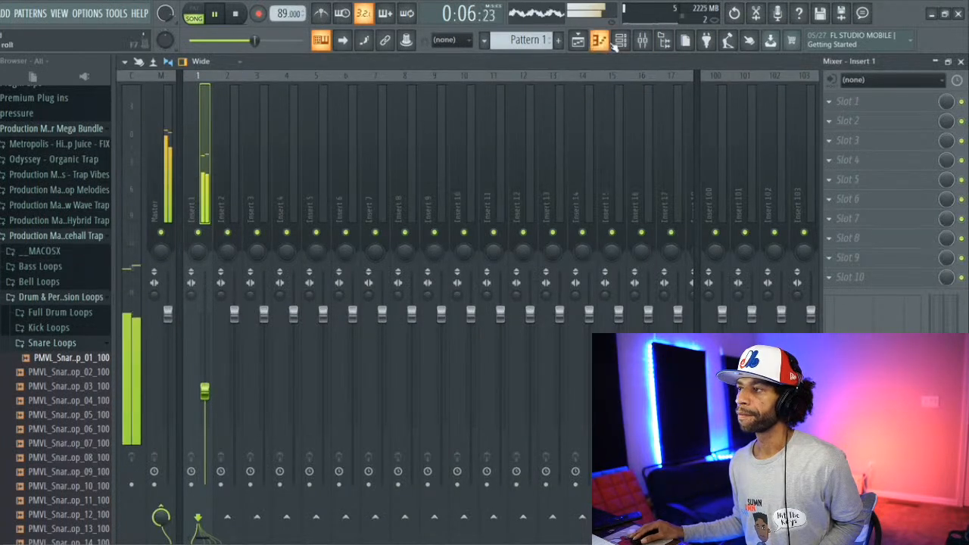
{"action": "left_click", "coordinate": [599, 41]}
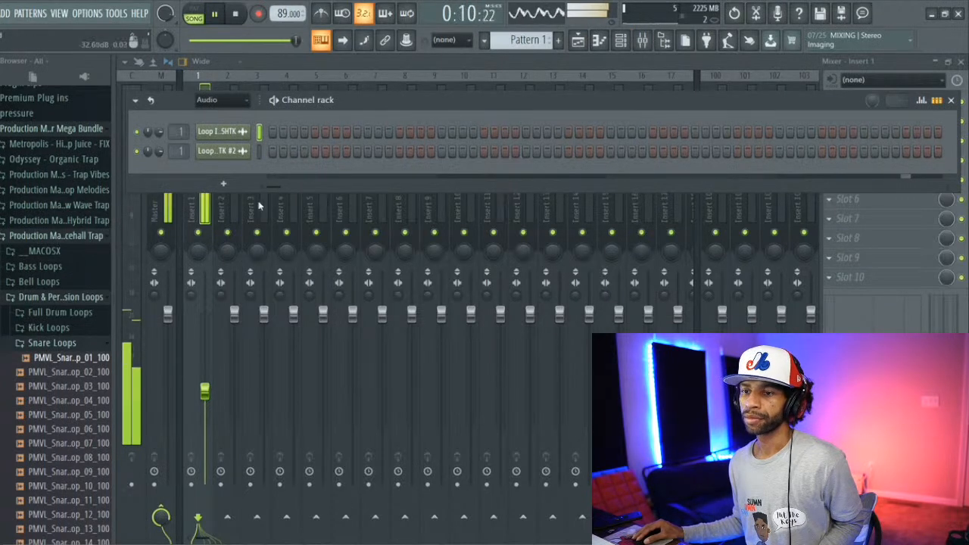
{"action": "key", "text": "space"}
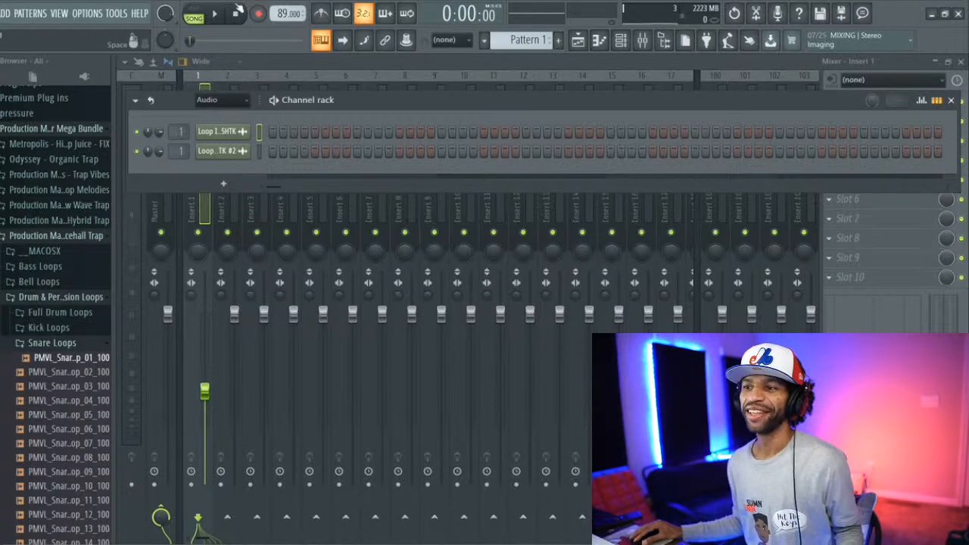
{"action": "left_click", "coordinate": [578, 42]}
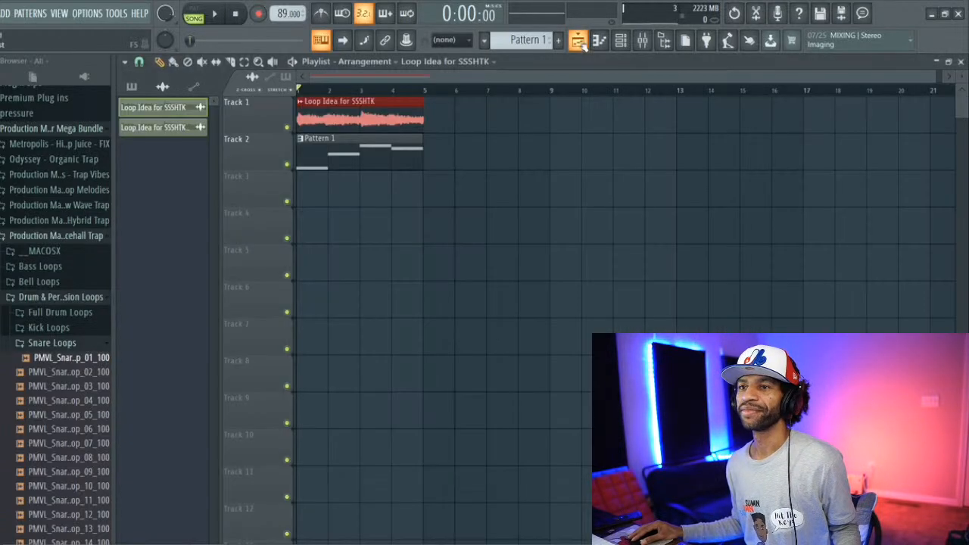
{"action": "left_click", "coordinate": [78, 14]}
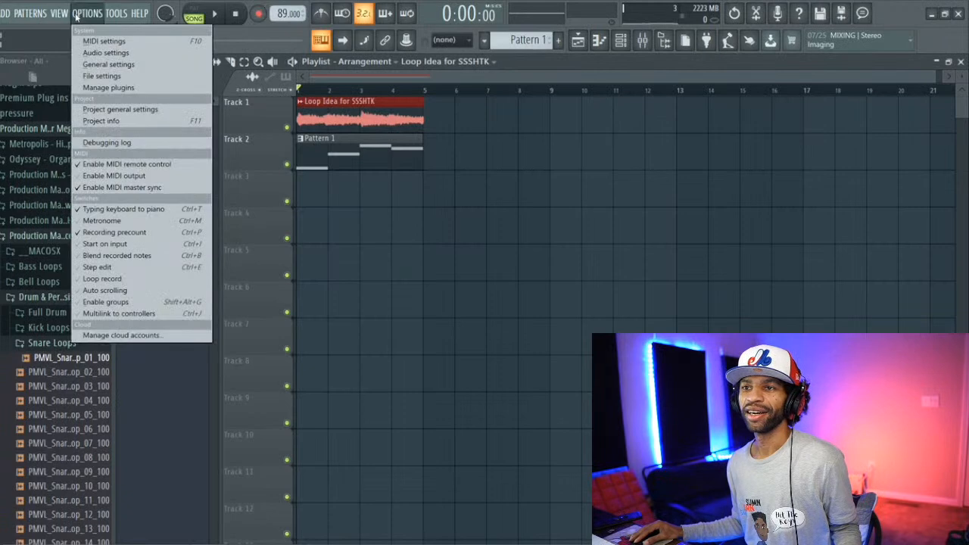
{"action": "mouse_move", "coordinate": [10, 18]}
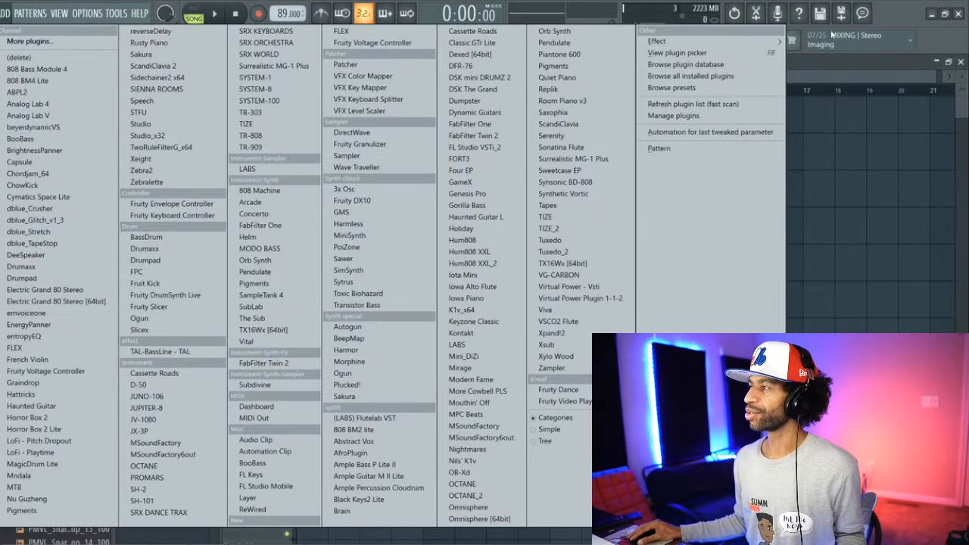
{"action": "left_click", "coordinate": [896, 17]}
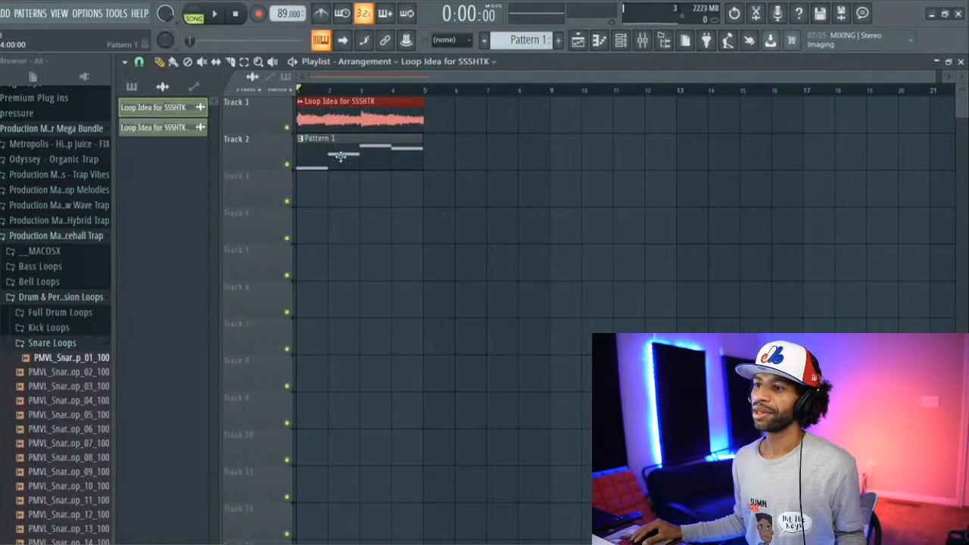
Step: Preview the second PMVL snare loop, show the channel rack, and collapse the Snare Loops and Dancehall Trap folders
{"action": "left_click", "coordinate": [44, 371]}
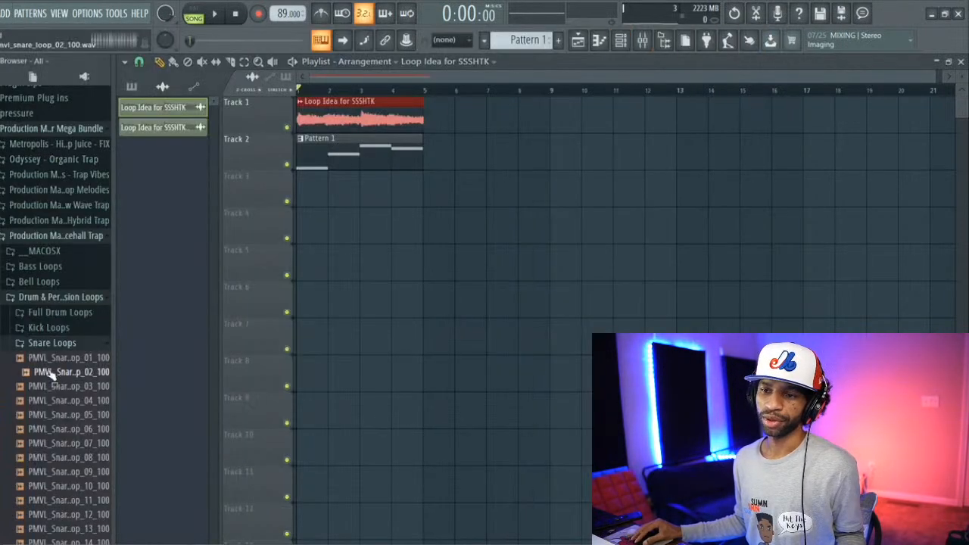
{"action": "left_click", "coordinate": [622, 41]}
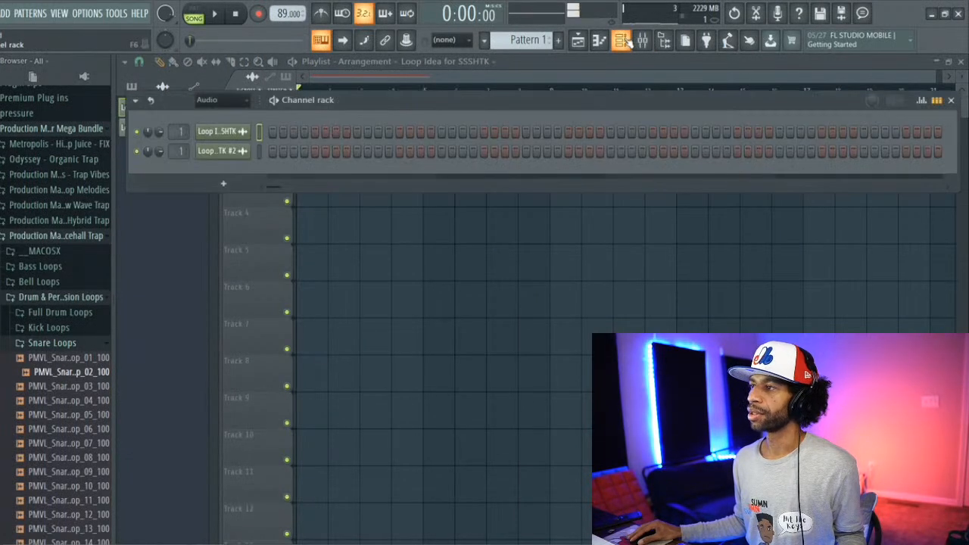
{"action": "left_click", "coordinate": [52, 343]}
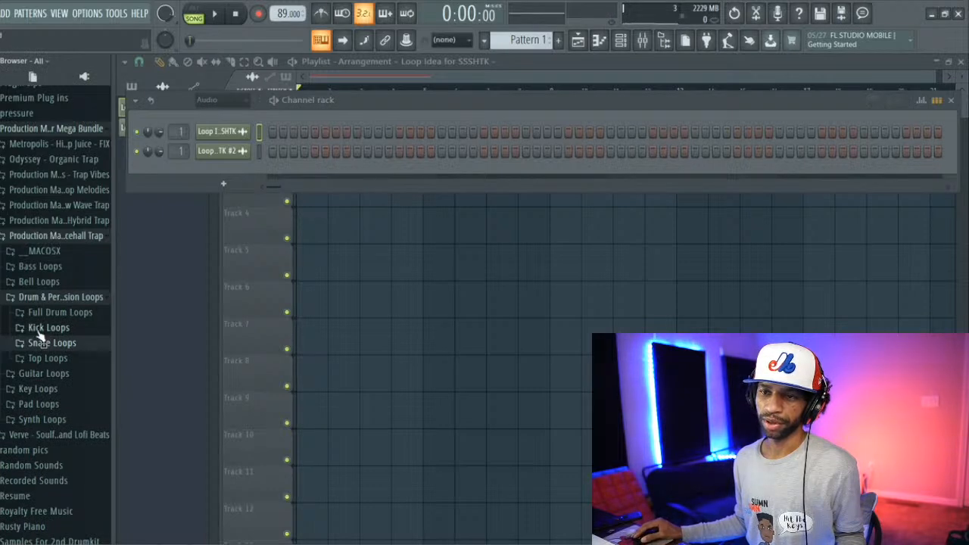
{"action": "scroll", "coordinate": [40, 336], "scroll_direction": "up", "scroll_amount": 2}
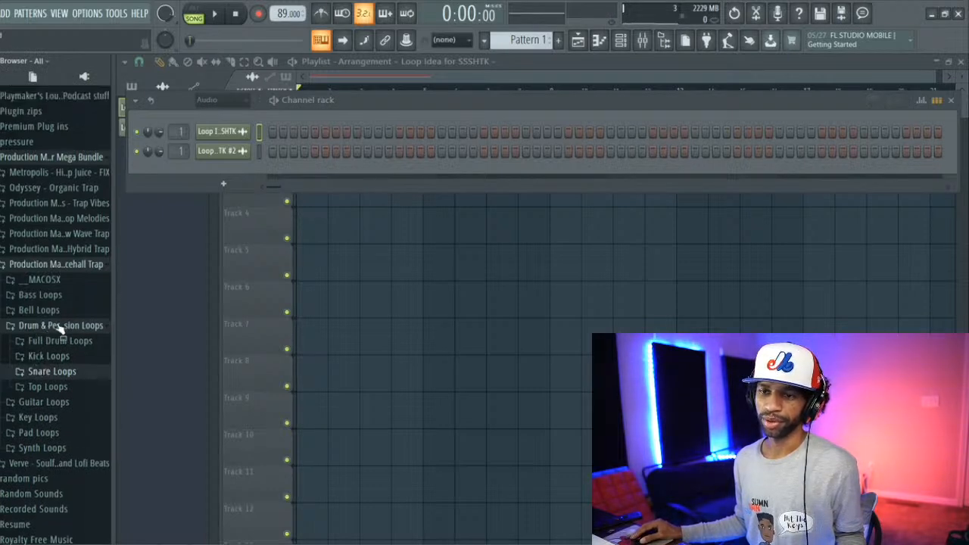
{"action": "left_click", "coordinate": [74, 263]}
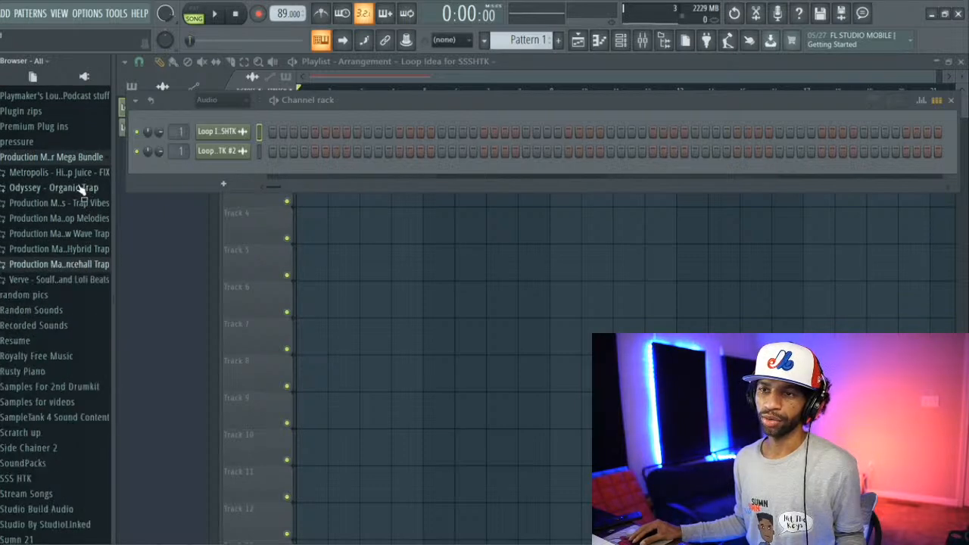
Step: Open the Snares folder within the Trap Vibes pack's Drum & Percussion One Shots
{"action": "left_click", "coordinate": [73, 218]}
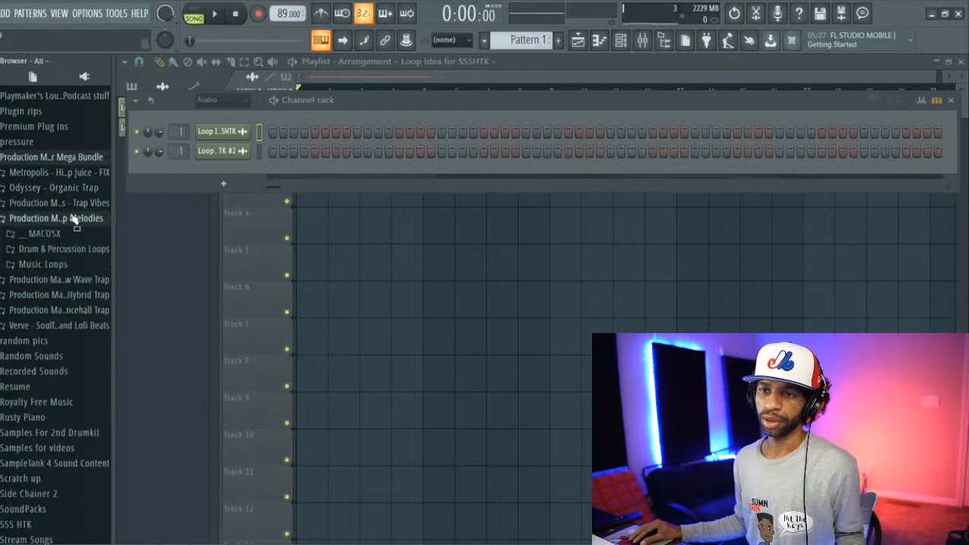
{"action": "left_click", "coordinate": [74, 218]}
{"action": "left_click", "coordinate": [81, 204]}
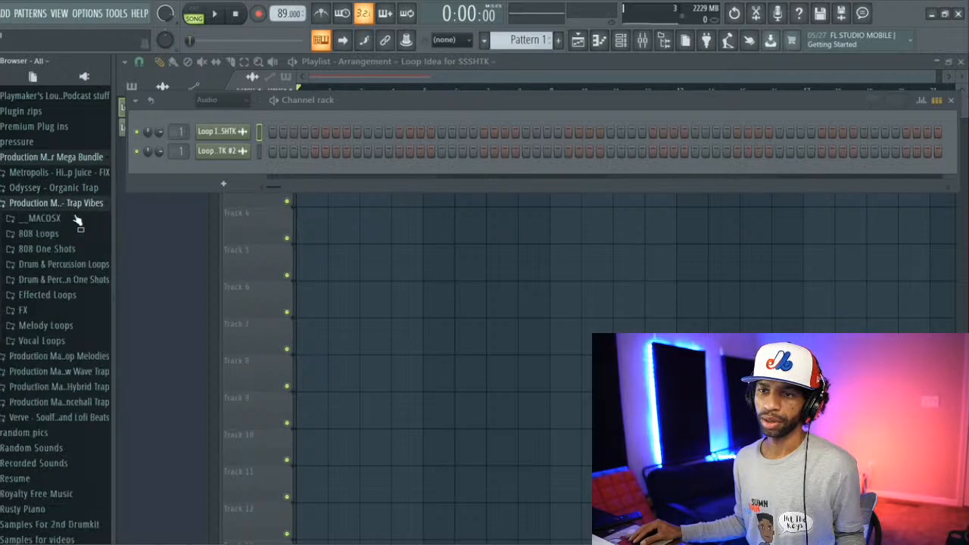
{"action": "left_click", "coordinate": [55, 281]}
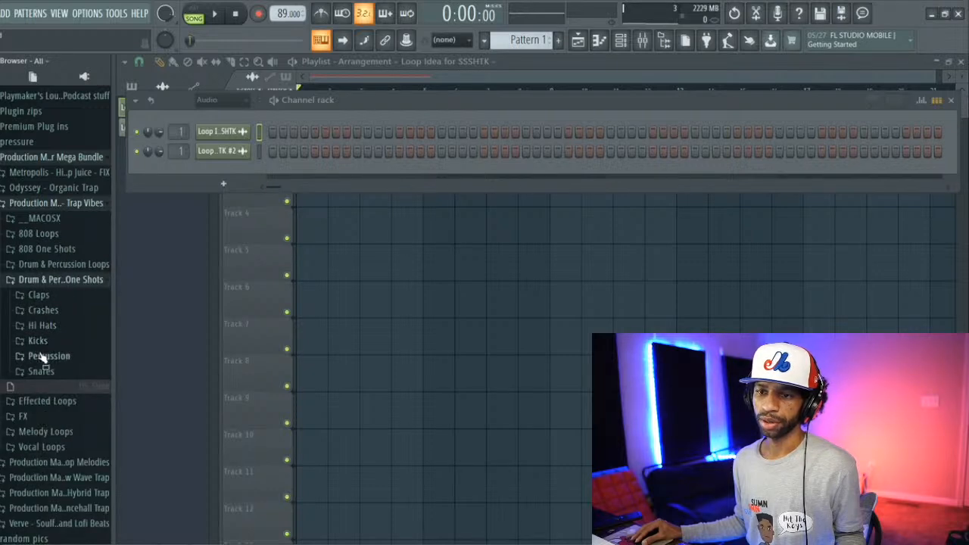
{"action": "left_click", "coordinate": [40, 372]}
{"action": "scroll", "coordinate": [55, 378], "scroll_direction": "down", "scroll_amount": 2}
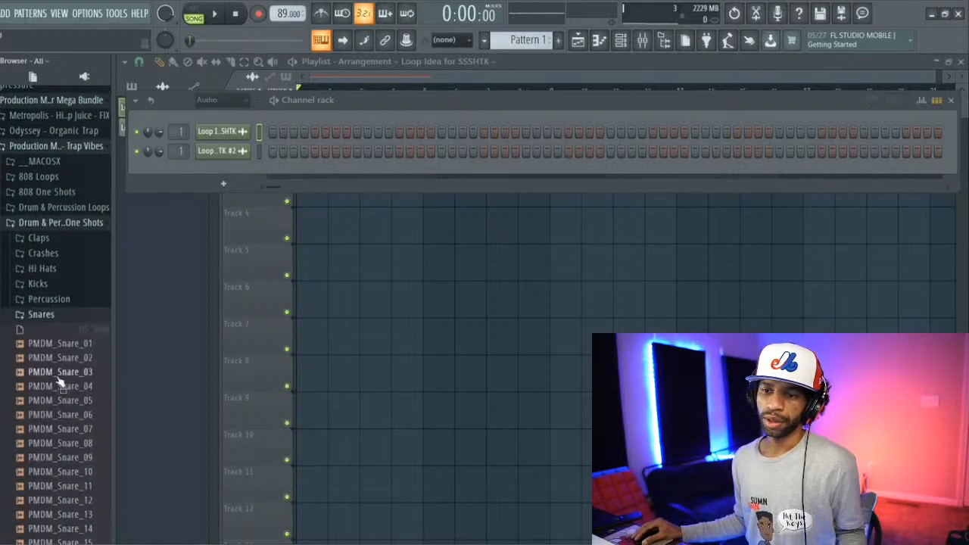
Step: Audition the snare one-shots PMDM_Snare_05 and PMDM_Snare_07 through PMDM_Snare_11
{"action": "left_click", "coordinate": [68, 402]}
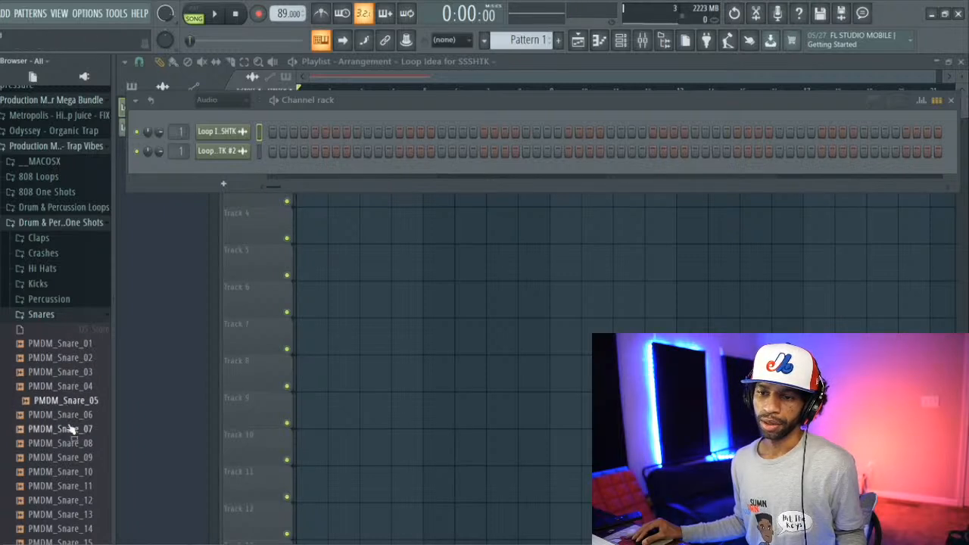
{"action": "left_click", "coordinate": [68, 430]}
{"action": "left_click", "coordinate": [70, 444]}
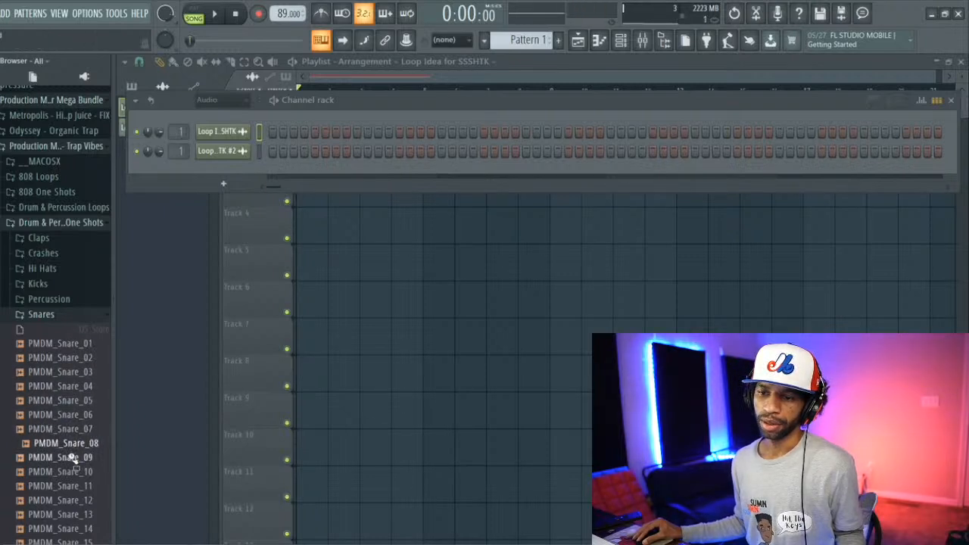
{"action": "left_click", "coordinate": [72, 458]}
{"action": "left_click", "coordinate": [73, 471]}
{"action": "scroll", "coordinate": [76, 471], "scroll_direction": "down", "scroll_amount": 3}
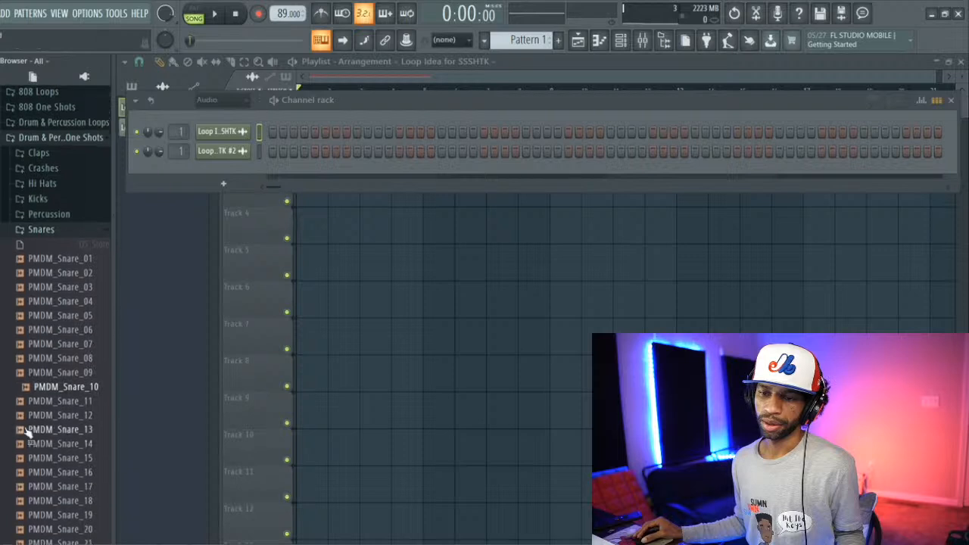
{"action": "scroll", "coordinate": [46, 409], "scroll_direction": "down", "scroll_amount": 2}
{"action": "left_click", "coordinate": [84, 345]}
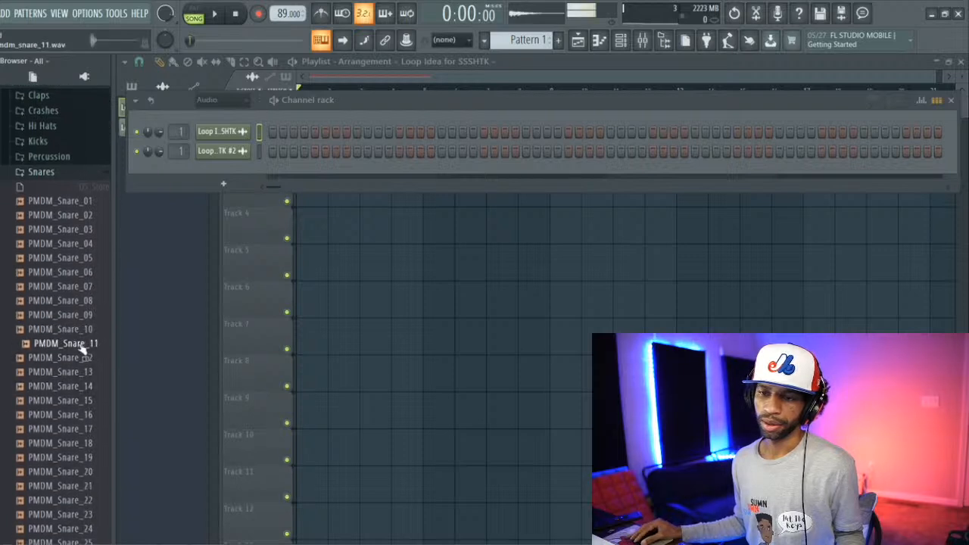
Step: Preview PMDM_Snare_12, add it to the channel rack as a new channel, and start song playback
{"action": "left_click", "coordinate": [78, 359]}
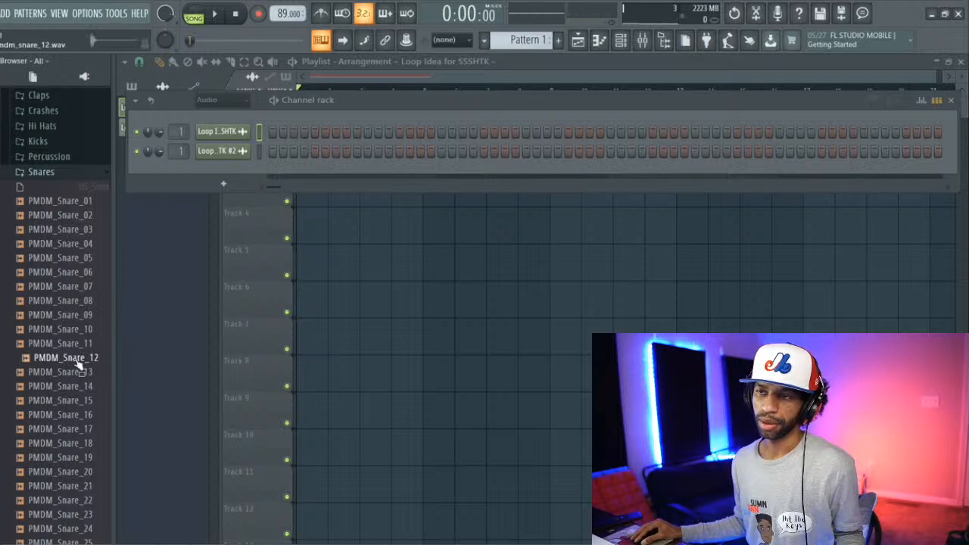
{"action": "left_click_drag", "start_coordinate": [233, 174], "coordinate": [236, 173]}
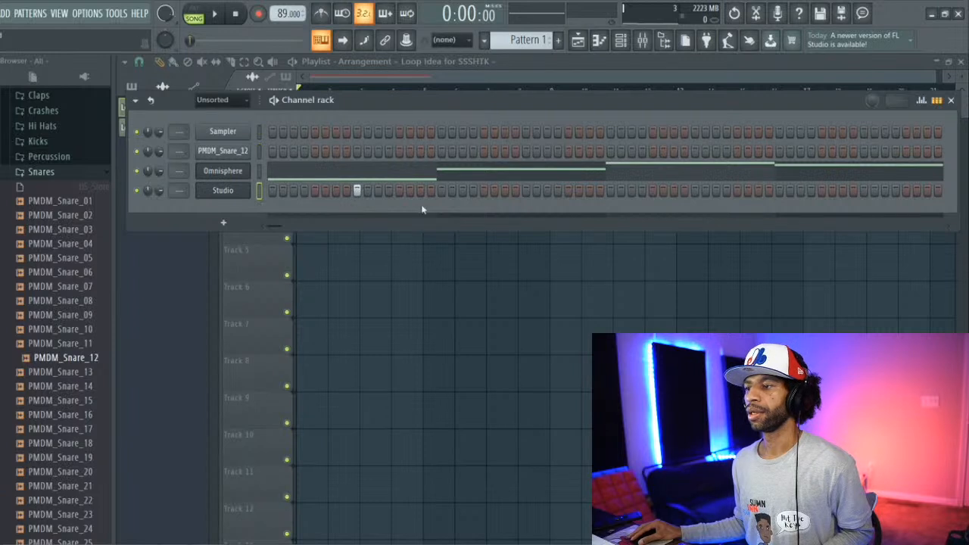
{"action": "key", "text": "space"}
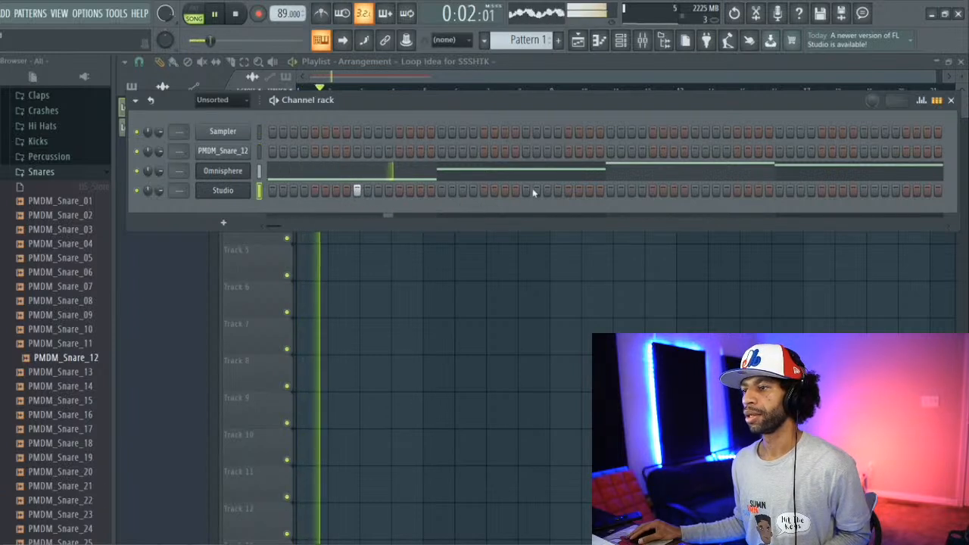
Step: Add PMDM_Snare_12 to the channel rack as a new channel below Studio and test a hit on step 9
{"action": "key", "text": "space"}
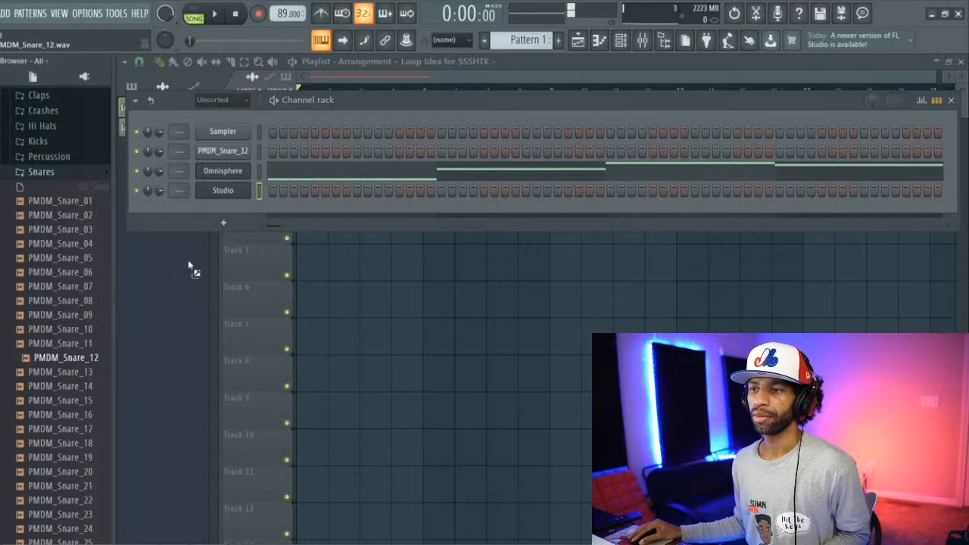
{"action": "left_click_drag", "start_coordinate": [215, 210], "coordinate": [219, 212]}
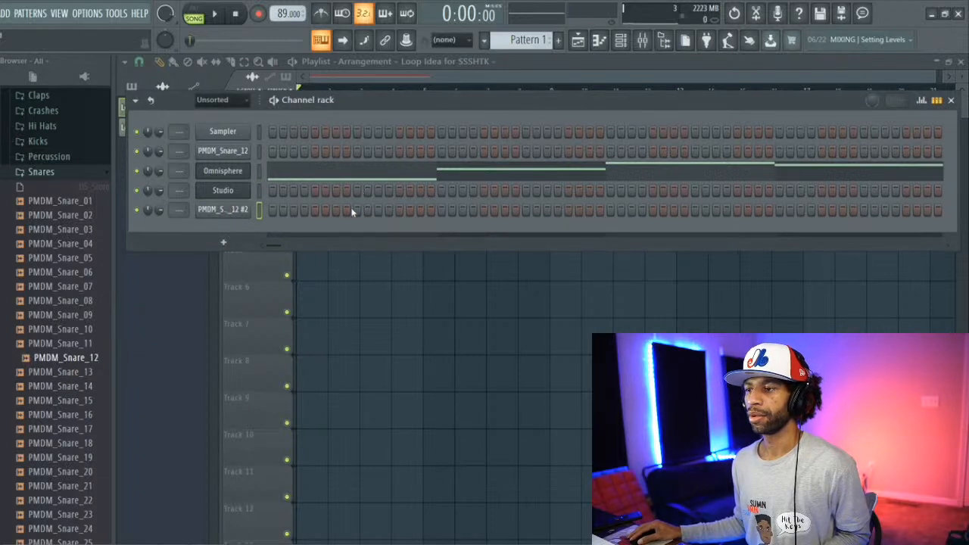
{"action": "key", "text": "space"}
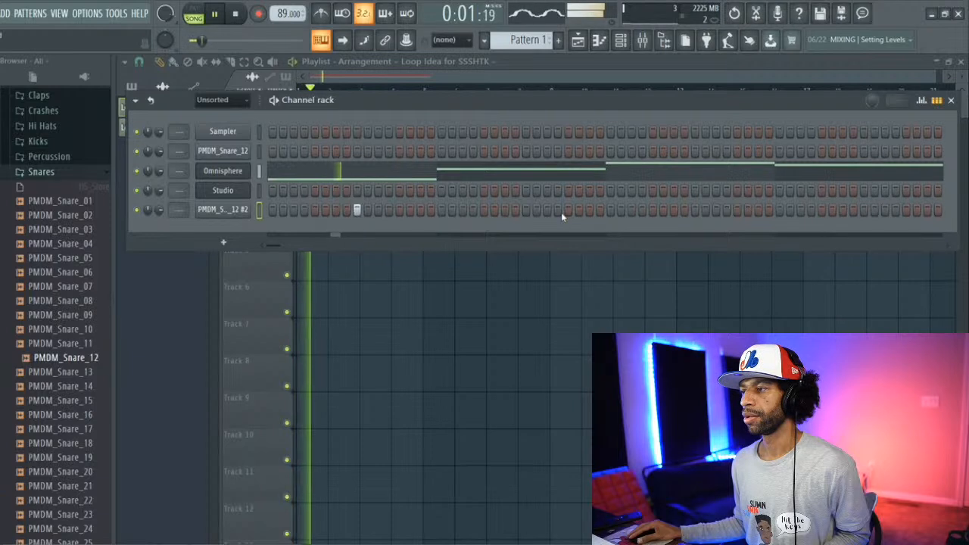
{"action": "key", "text": "space"}
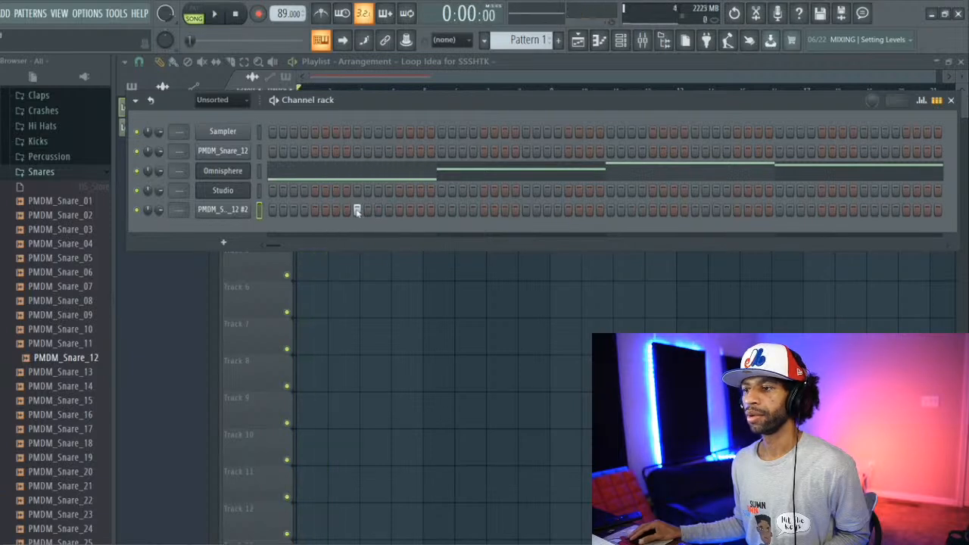
Step: Sequence the new snare channel with hits on steps 5, 13, 21, 29, 37, 45, 53 and 61, without the step 9 hit
{"action": "key", "text": "space"}
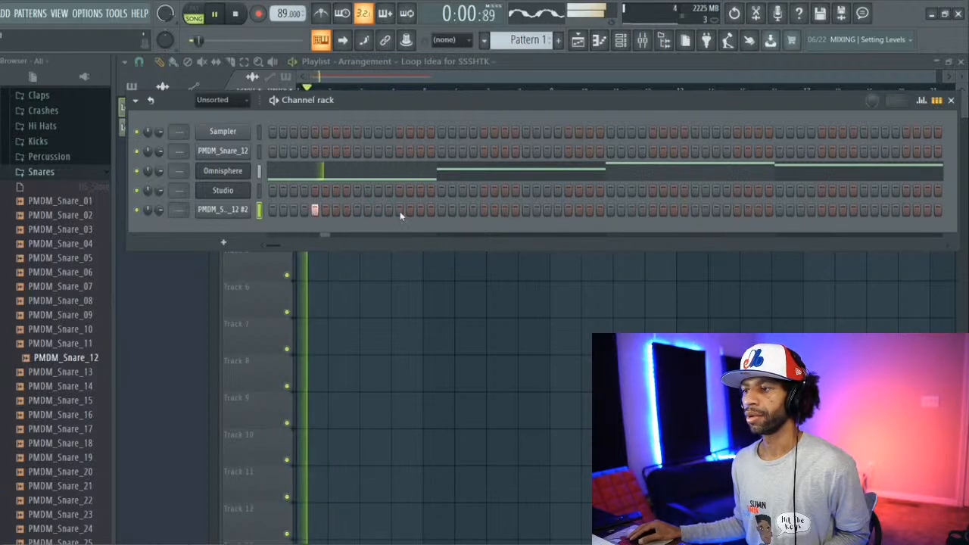
{"action": "left_click", "coordinate": [399, 209]}
{"action": "left_click", "coordinate": [484, 210]}
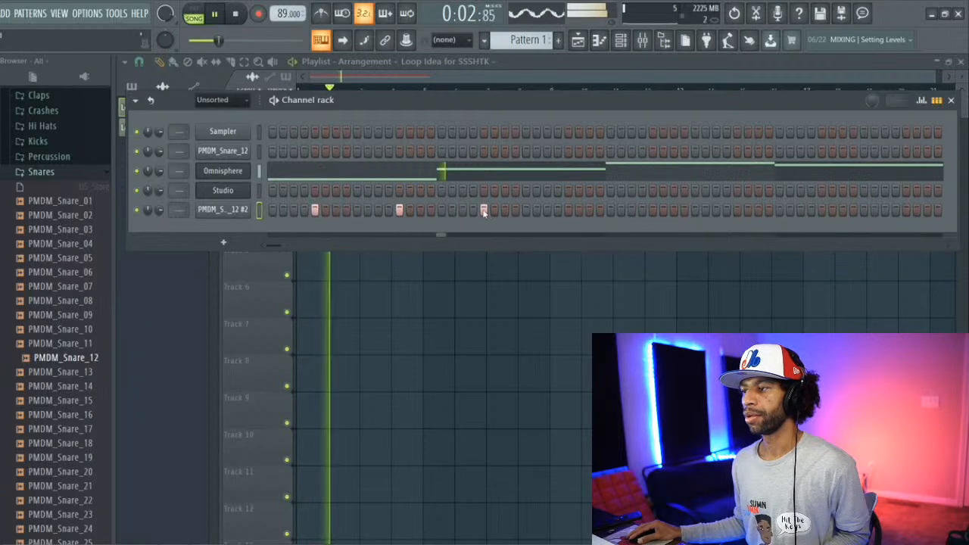
{"action": "left_click", "coordinate": [568, 209]}
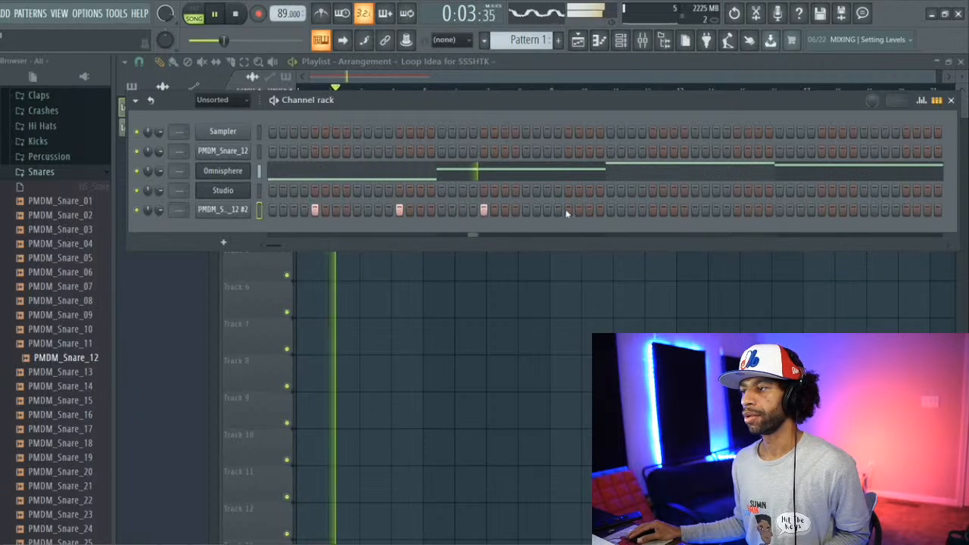
{"action": "left_click", "coordinate": [653, 210]}
{"action": "left_click", "coordinate": [737, 209]}
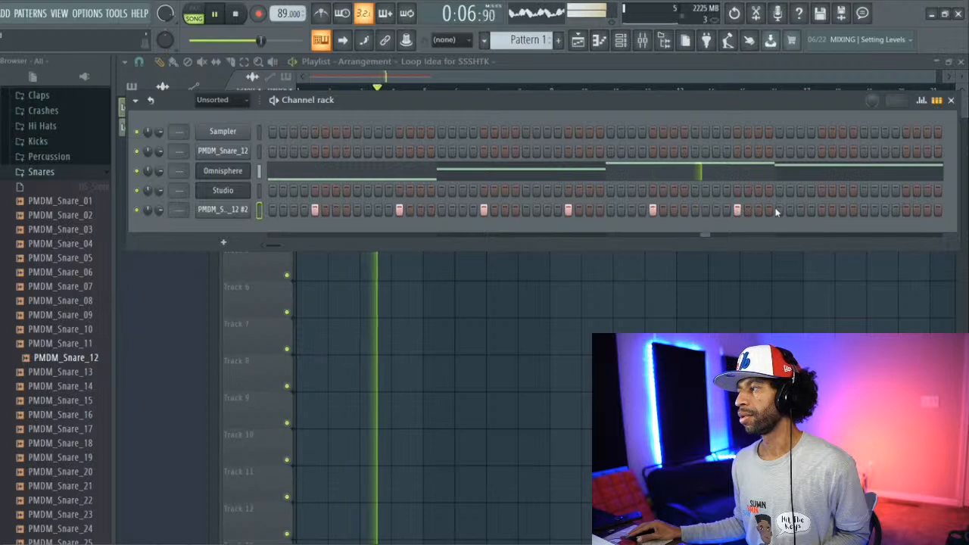
{"action": "left_click", "coordinate": [822, 209]}
{"action": "left_click", "coordinate": [906, 209]}
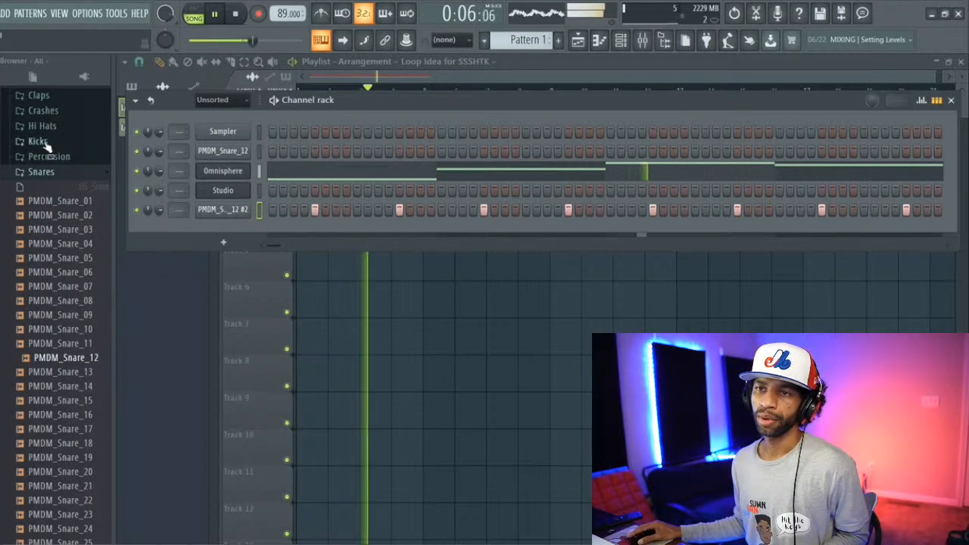
Step: Open the Kicks one-shots folder, collapse the Snares folder, and preview PMDM_Kick_01
{"action": "scroll", "coordinate": [45, 151], "scroll_direction": "up", "scroll_amount": 2}
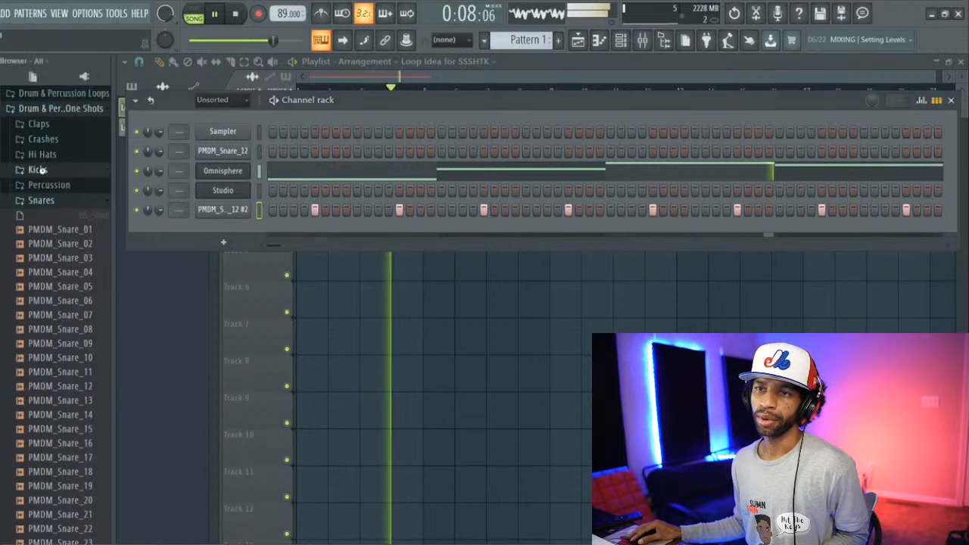
{"action": "left_click", "coordinate": [38, 171]}
{"action": "left_click", "coordinate": [42, 201]}
{"action": "left_click", "coordinate": [46, 185]}
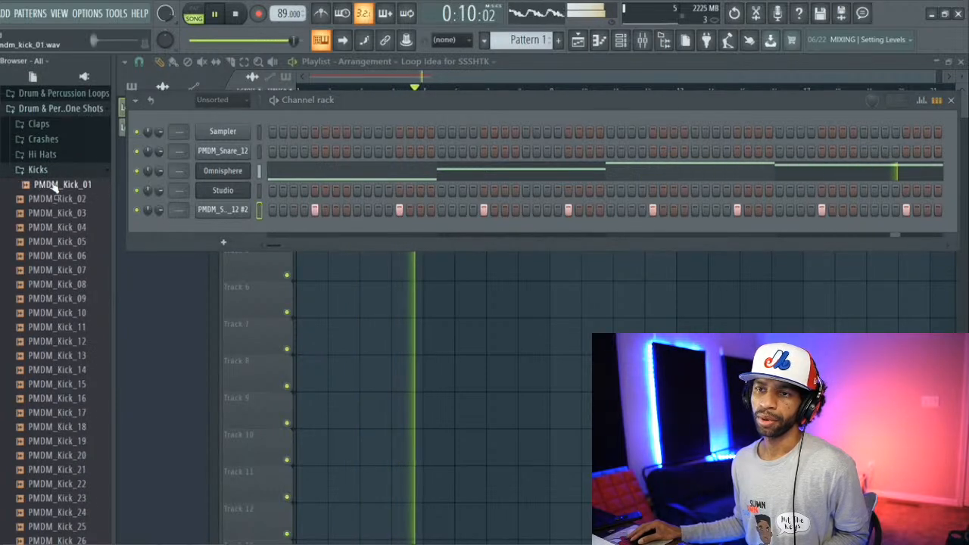
Step: Audition the kick one-shots PMDM_Kick_03 through PMDM_Kick_07 and add PMDM_Kick_07 to the channel rack as a new channel
{"action": "left_click", "coordinate": [49, 215]}
{"action": "left_click", "coordinate": [49, 228]}
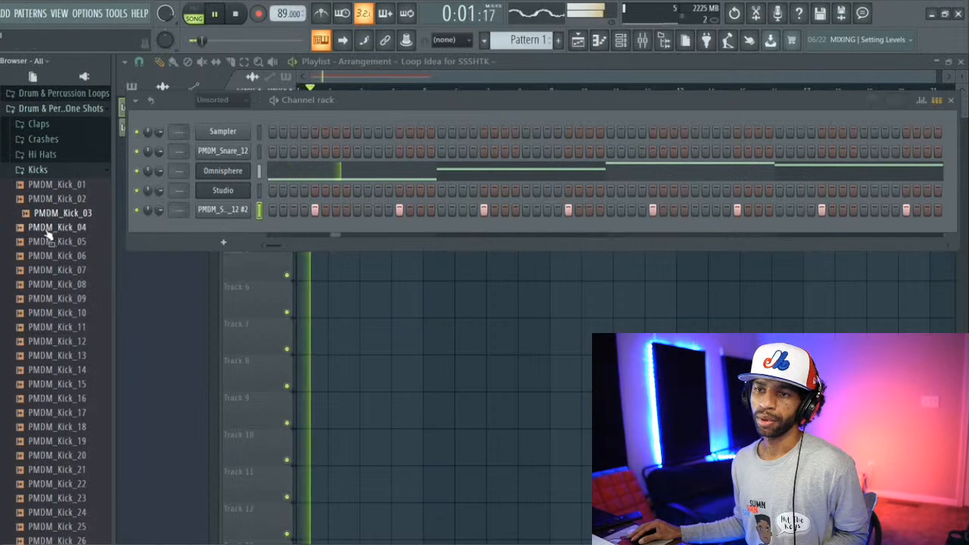
{"action": "left_click", "coordinate": [50, 241]}
{"action": "left_click", "coordinate": [50, 256]}
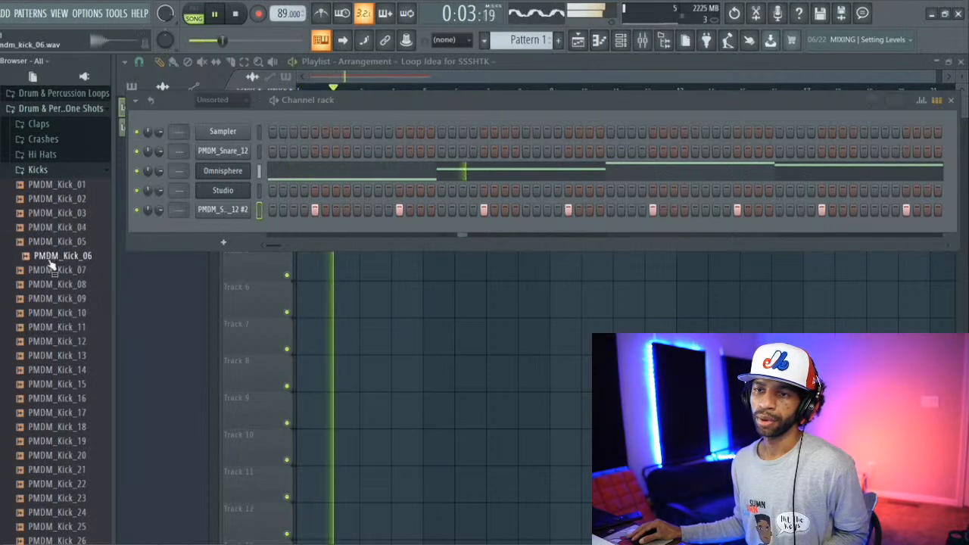
{"action": "left_click", "coordinate": [52, 270]}
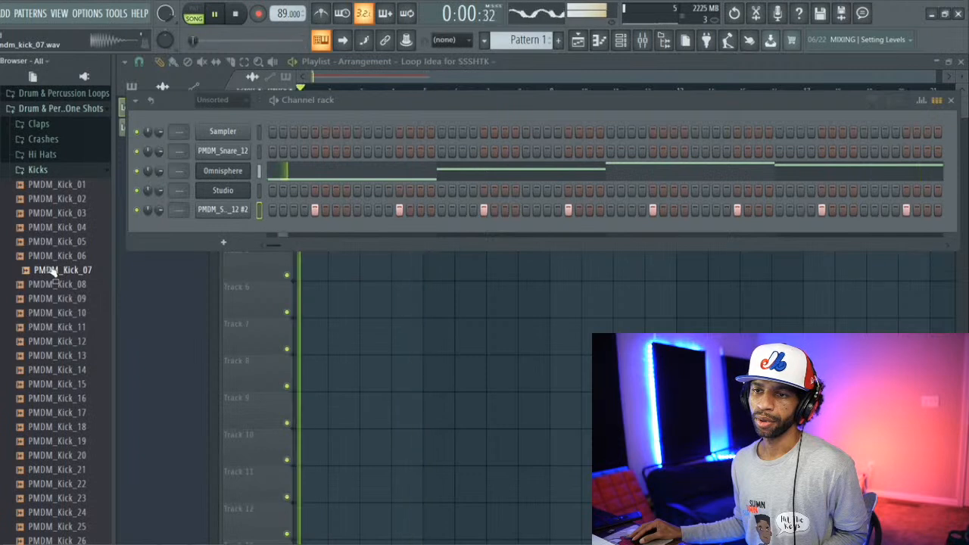
{"action": "left_click_drag", "start_coordinate": [142, 234], "coordinate": [215, 225]}
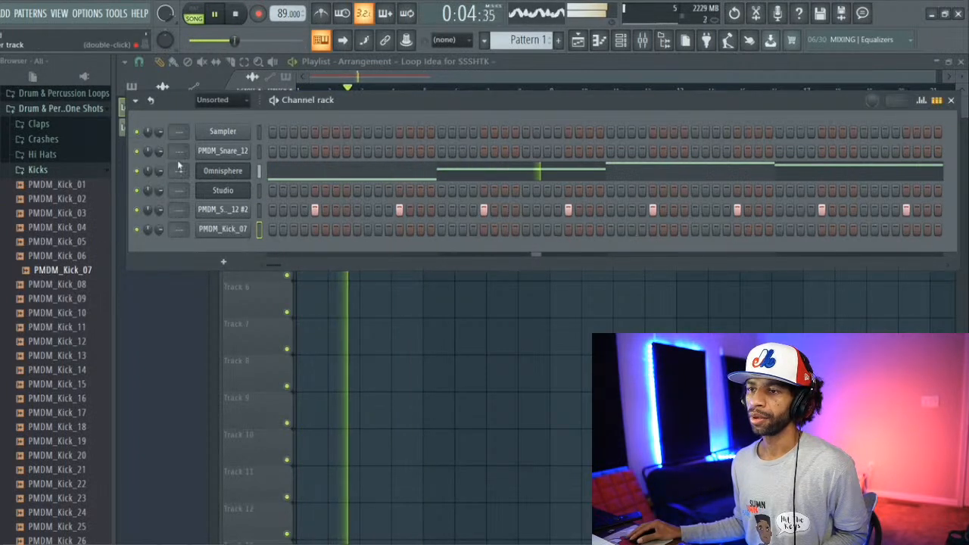
Step: Route the Omnisphere channel to mixer insert 5 and lower that insert's volume to about -7.7 dB
{"action": "left_click_drag", "start_coordinate": [179, 171], "coordinate": [179, 151]}
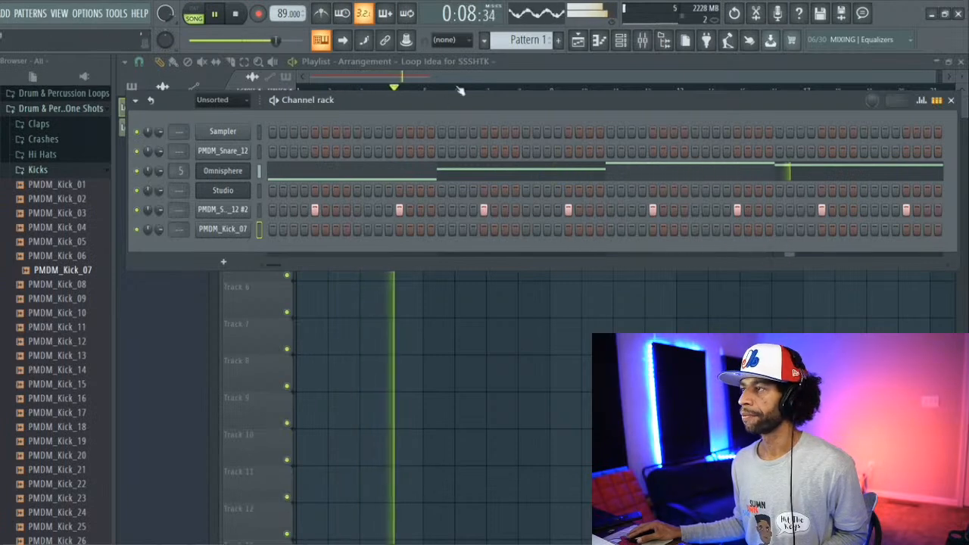
{"action": "left_click", "coordinate": [643, 43]}
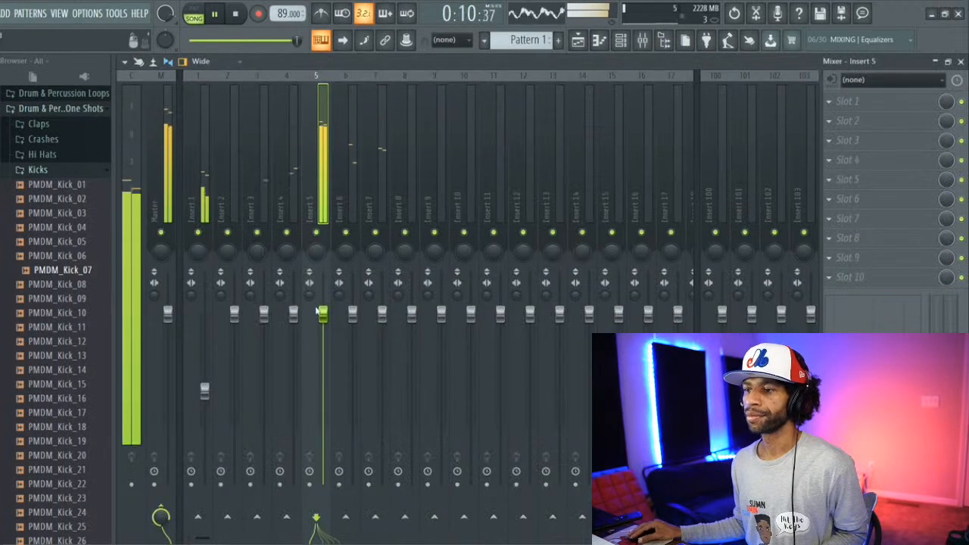
{"action": "left_click_drag", "start_coordinate": [323, 313], "coordinate": [323, 333]}
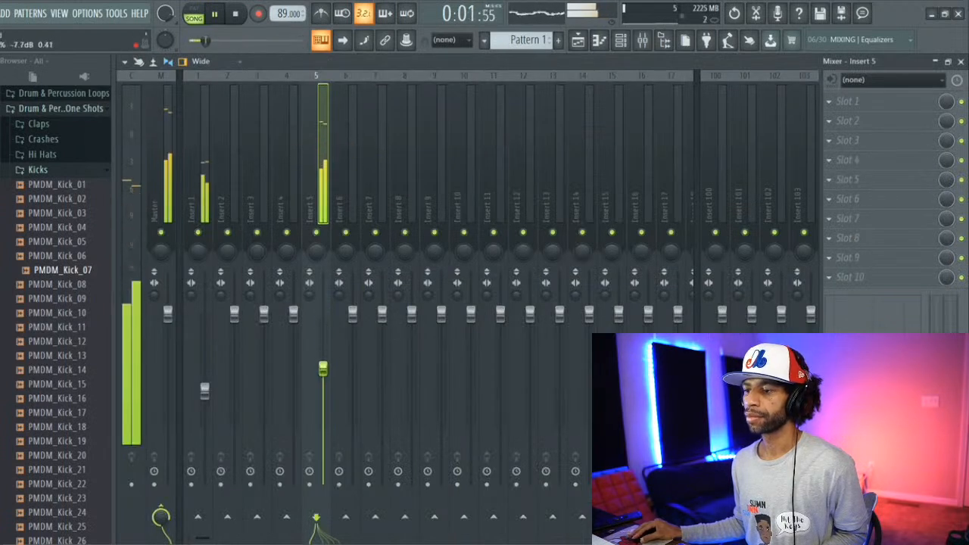
Step: Return to the channel rack and place a kick hit on step 1 of the PMDM_Kick_07 channel
{"action": "left_click", "coordinate": [603, 43]}
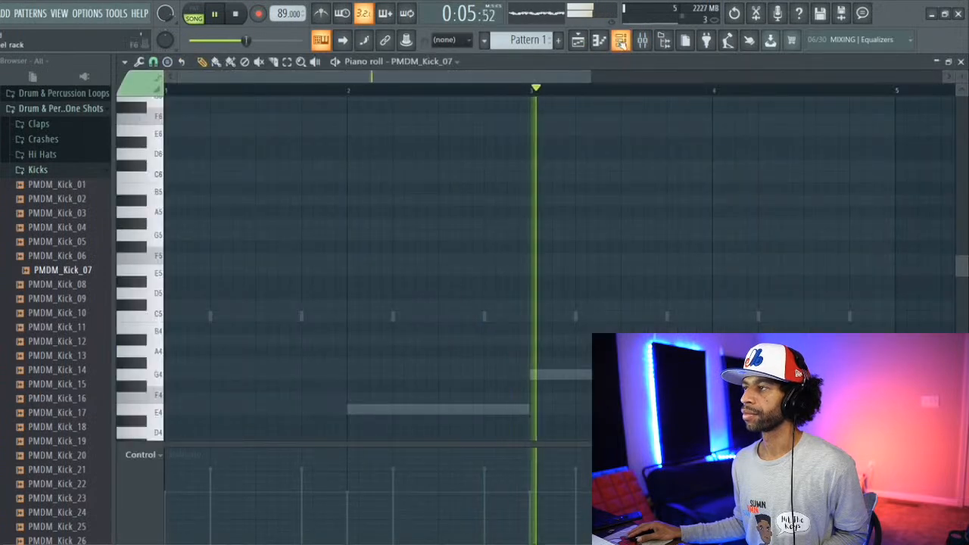
{"action": "left_click", "coordinate": [622, 42]}
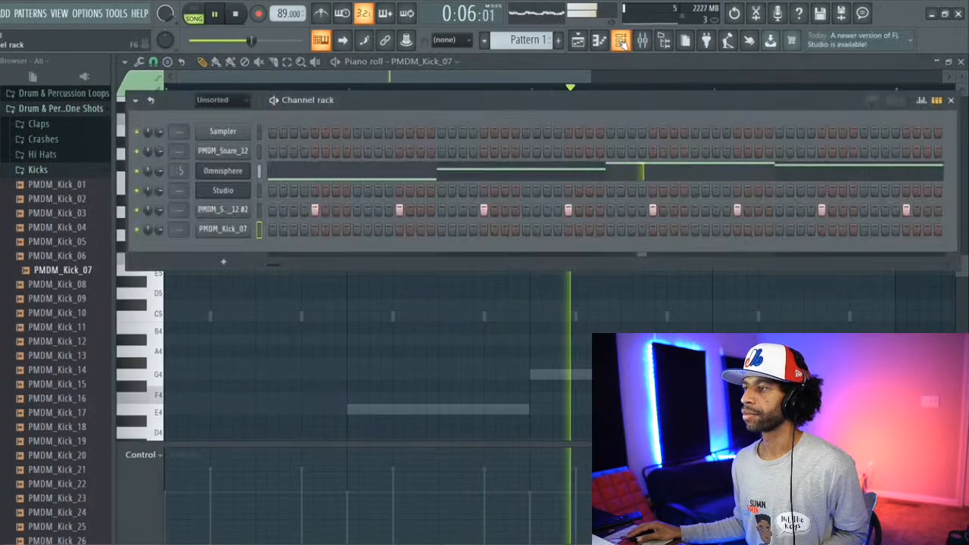
{"action": "left_click", "coordinate": [272, 230]}
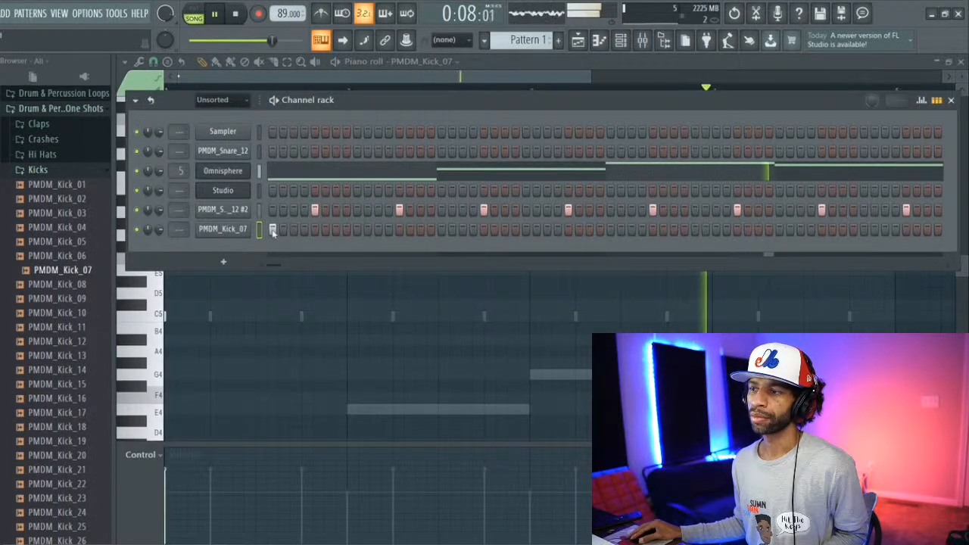
Step: Open the Hi Hats one-shots folder and preview PMDM_Hi_Hat_01
{"action": "left_click", "coordinate": [41, 154]}
{"action": "left_click", "coordinate": [59, 211]}
{"action": "left_click", "coordinate": [73, 185]}
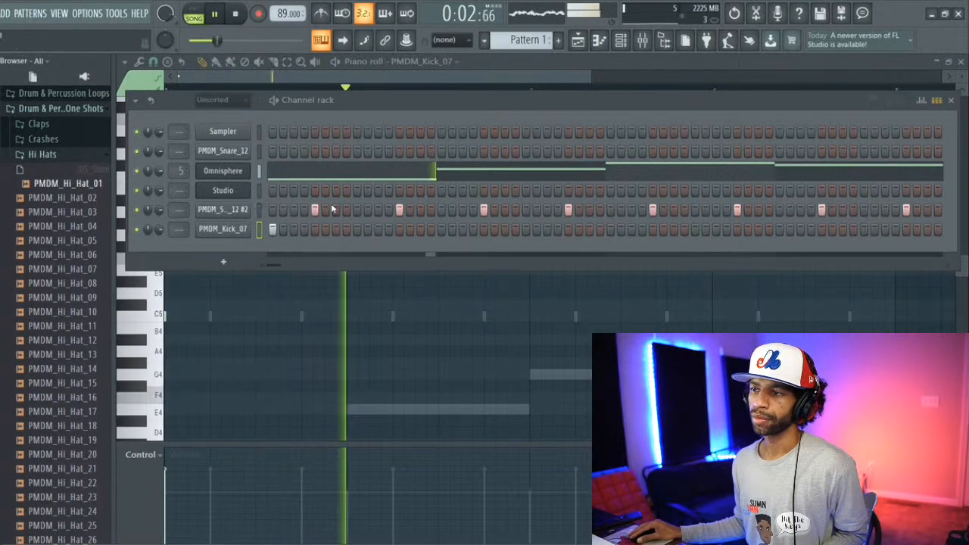
Step: Add kick hits on steps 15, 19, 31 and 35 of the PMDM_Kick_07 channel and play the song
{"action": "left_click", "coordinate": [420, 229]}
{"action": "left_click", "coordinate": [463, 230]}
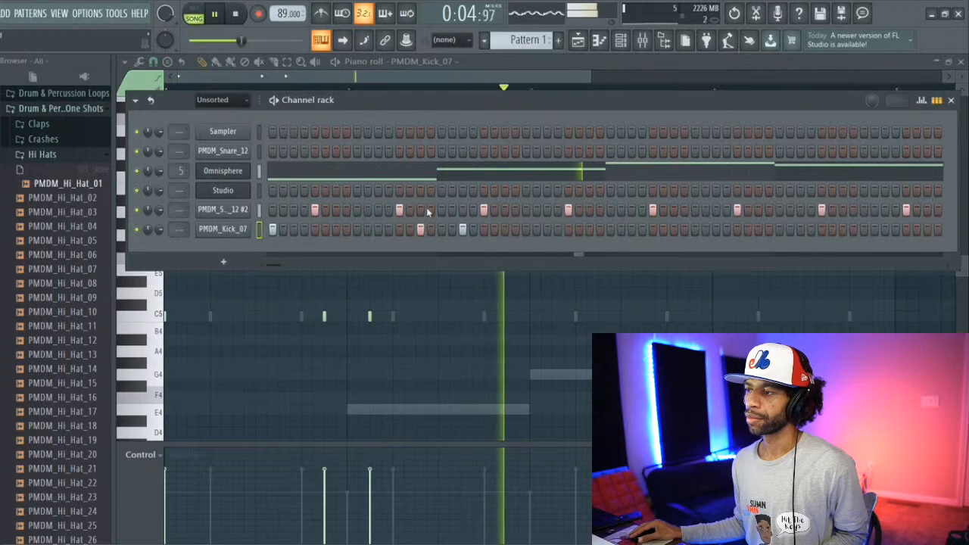
{"action": "left_click", "coordinate": [590, 230]}
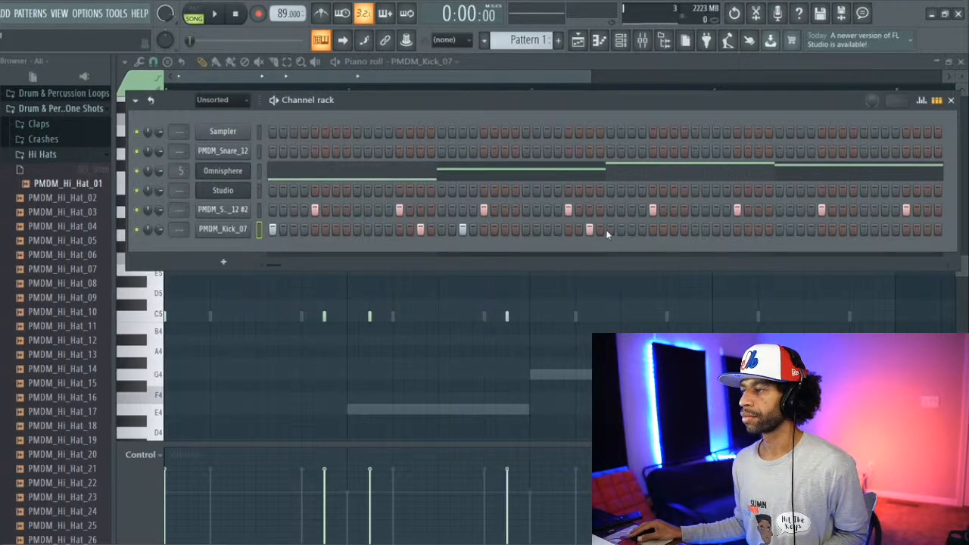
{"action": "left_click", "coordinate": [631, 231]}
{"action": "key", "text": "space"}
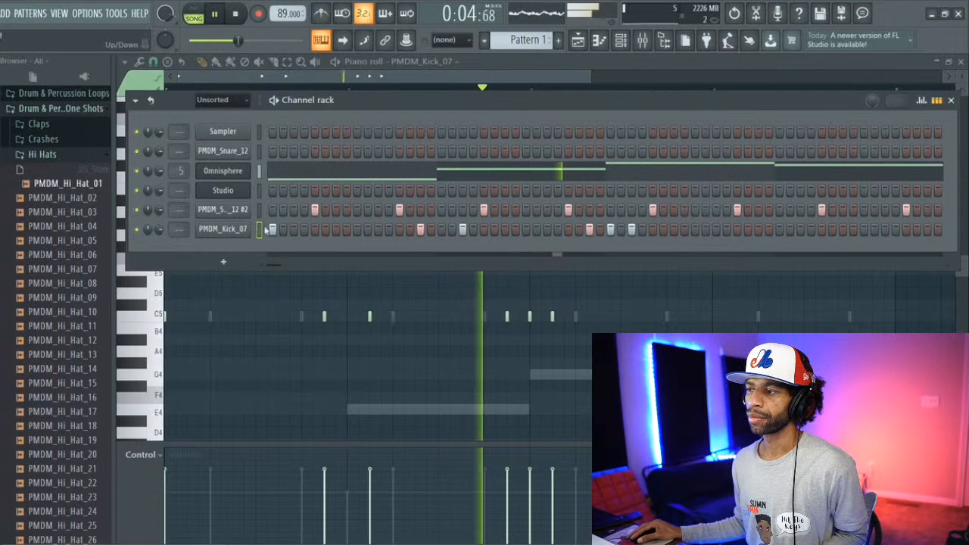
Step: Rework the kick pattern with hits on steps 32, 33, 47, 48 and 51, clear steps 31 and 35, and play it
{"action": "key", "text": "space"}
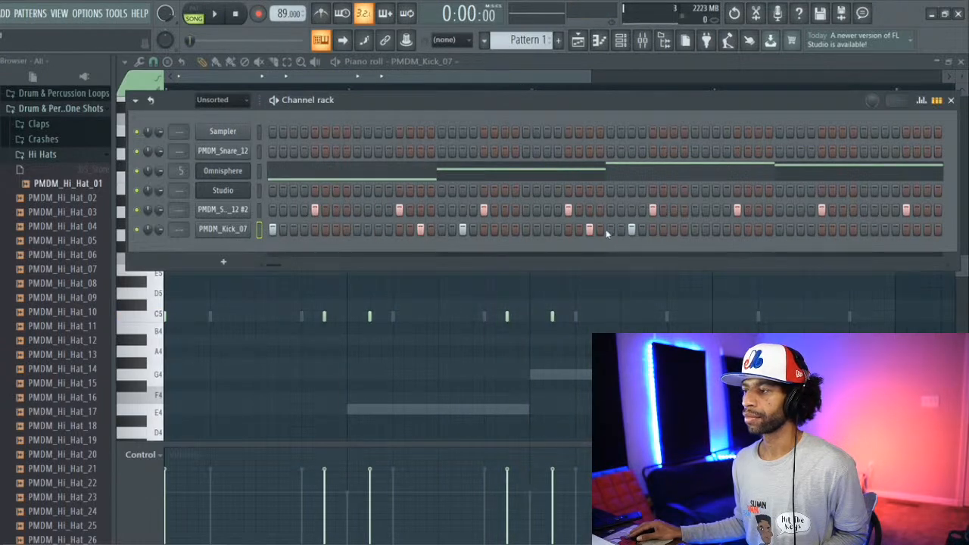
{"action": "left_click", "coordinate": [600, 230]}
{"action": "key", "text": "space"}
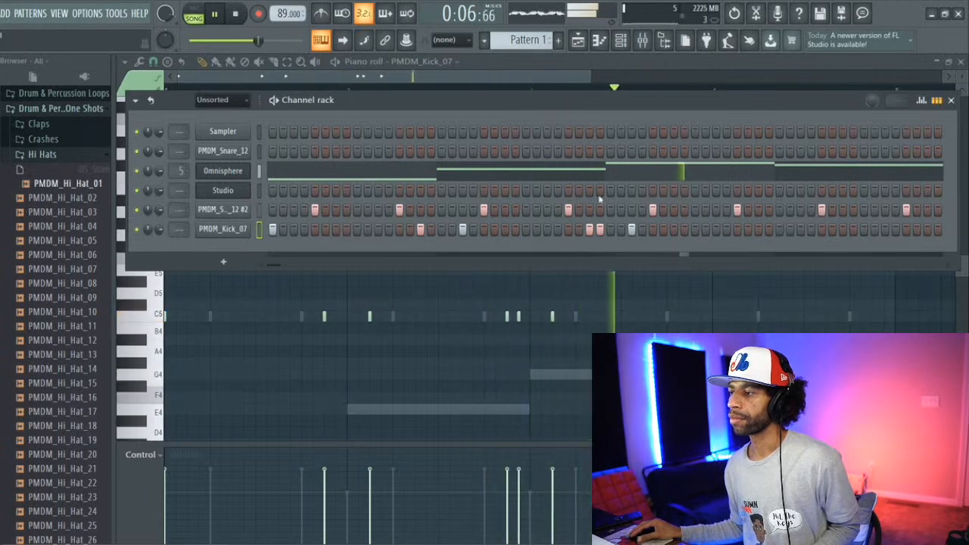
{"action": "left_click", "coordinate": [768, 231]}
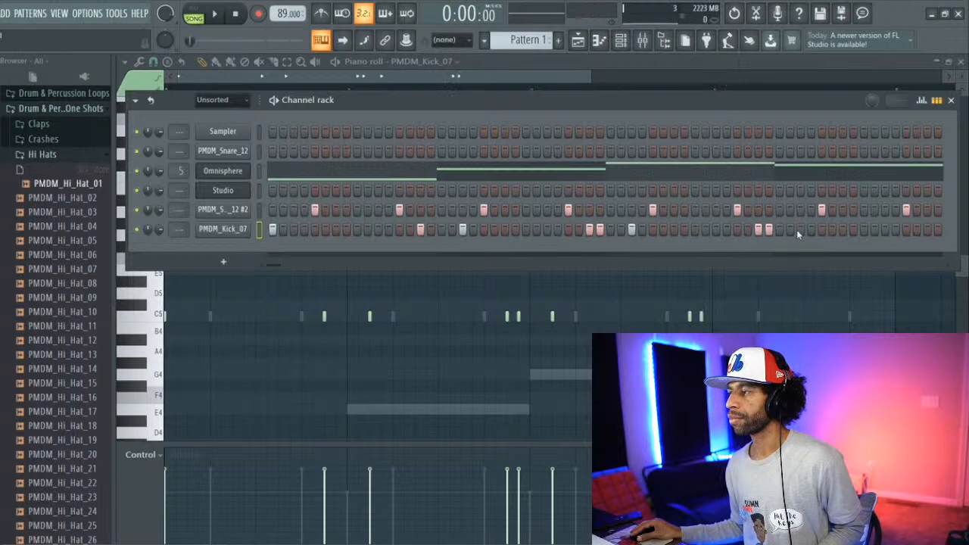
{"action": "left_click", "coordinate": [801, 230]}
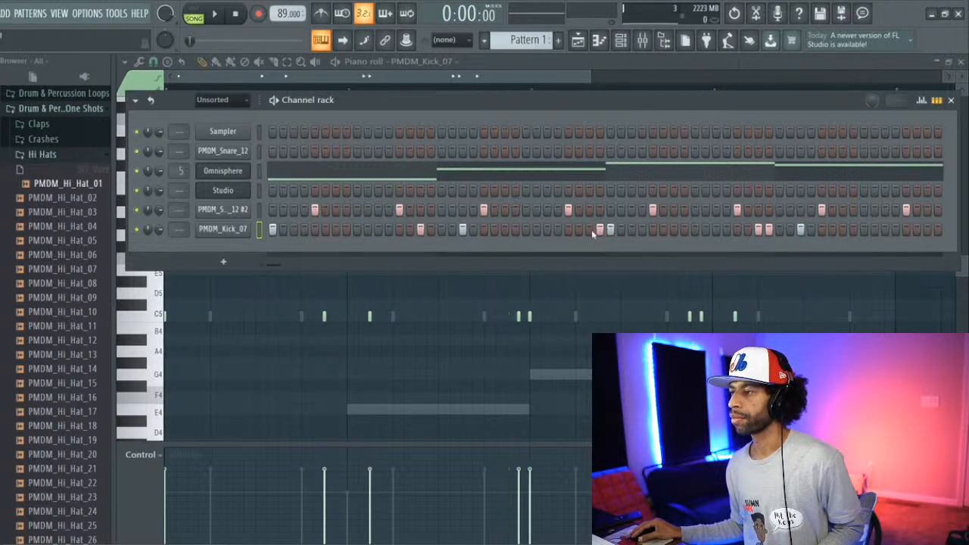
{"action": "key", "text": "space"}
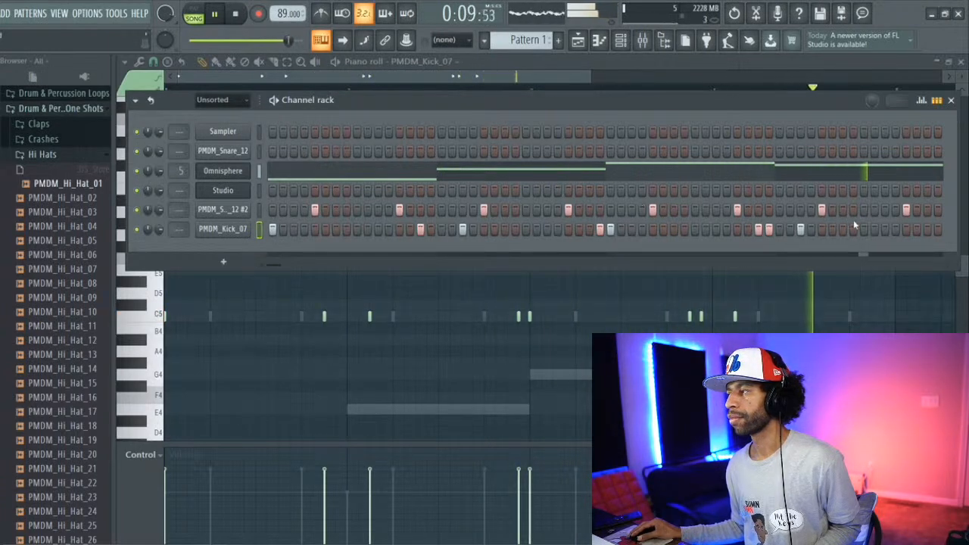
Step: Try a kick hit on step 59, remove it, and place kick hits on steps 57 and 60 instead
{"action": "left_click", "coordinate": [884, 229]}
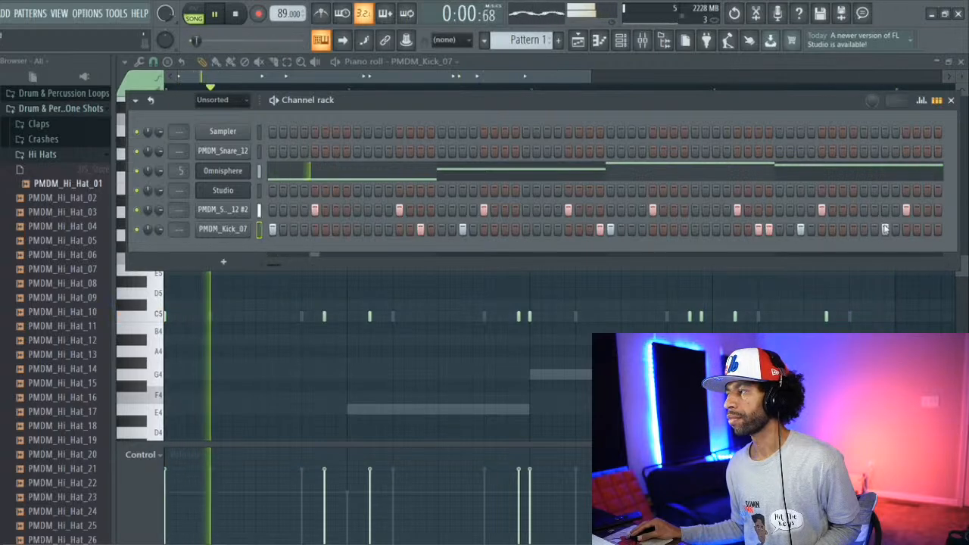
{"action": "right_click", "coordinate": [884, 229]}
{"action": "left_click", "coordinate": [864, 231]}
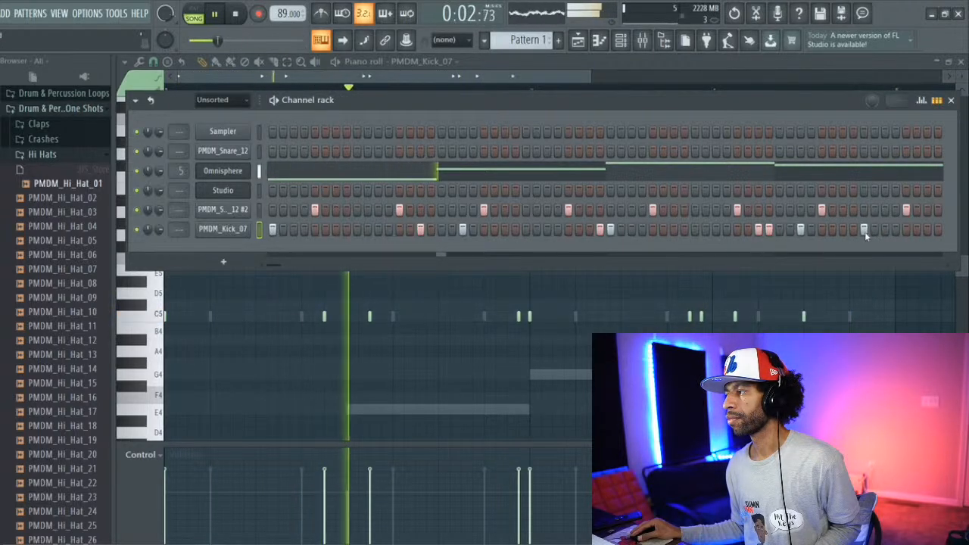
{"action": "left_click", "coordinate": [895, 229]}
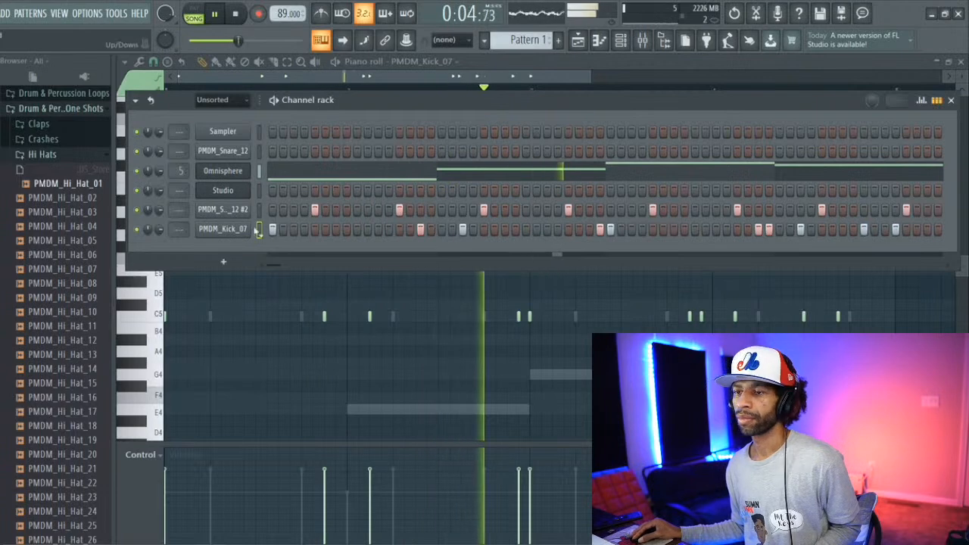
Step: Audition the hi-hat one-shots PMDM_Hi_Hat_02 through PMDM_Hi_Hat_04 over the playing beat
{"action": "left_click", "coordinate": [53, 198]}
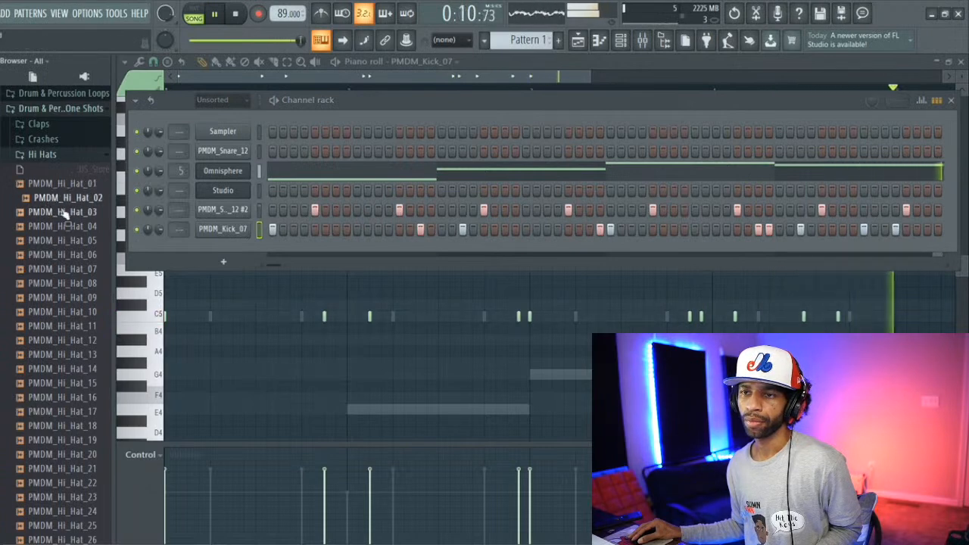
{"action": "left_click", "coordinate": [64, 212]}
{"action": "left_click", "coordinate": [66, 227]}
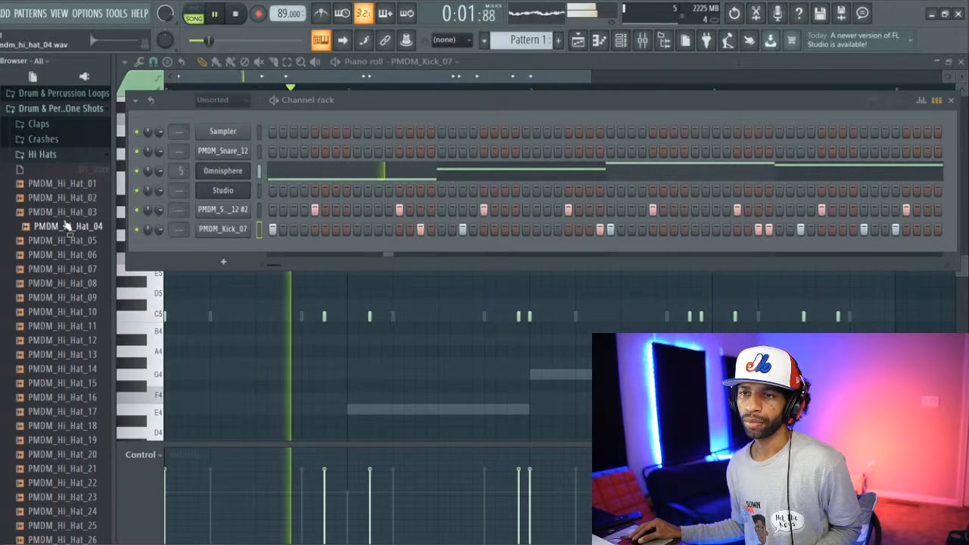
Step: Audition the hi-hat one-shots PMDM_Hi_Hat_05 through PMDM_Hi_Hat_11 over the playing beat, returning to PMDM_Hi_Hat_10
{"action": "left_click", "coordinate": [67, 240]}
{"action": "left_click", "coordinate": [68, 254]}
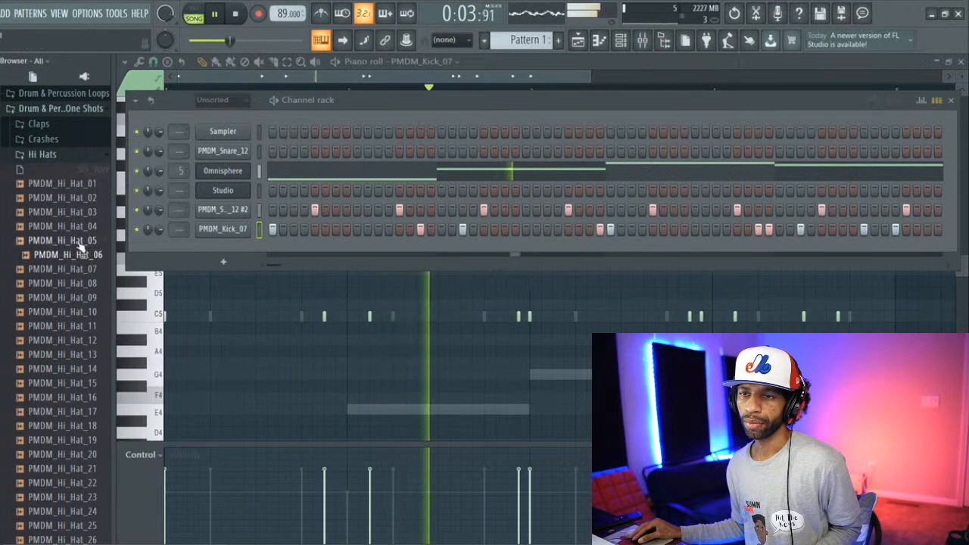
{"action": "left_click", "coordinate": [71, 270]}
{"action": "left_click", "coordinate": [74, 283]}
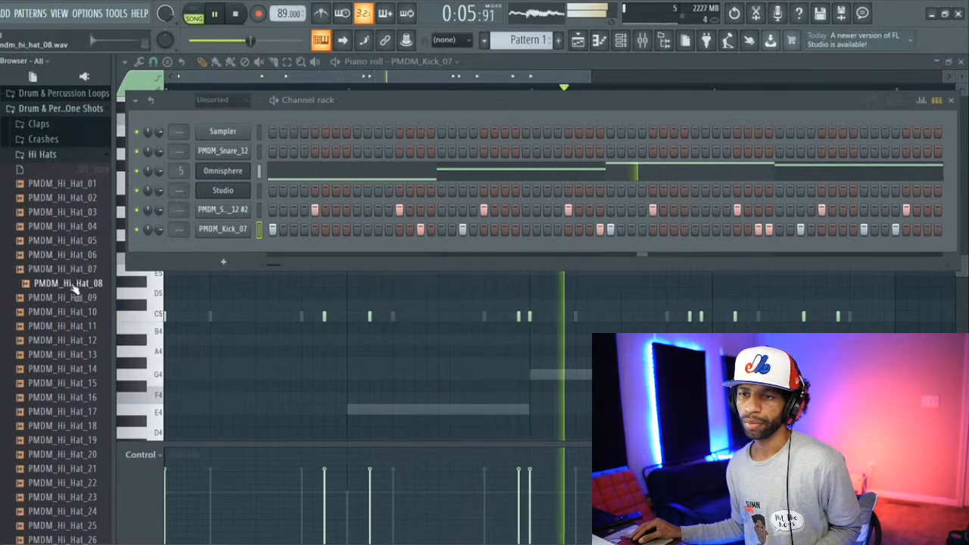
{"action": "left_click", "coordinate": [73, 297]}
{"action": "left_click", "coordinate": [73, 312]}
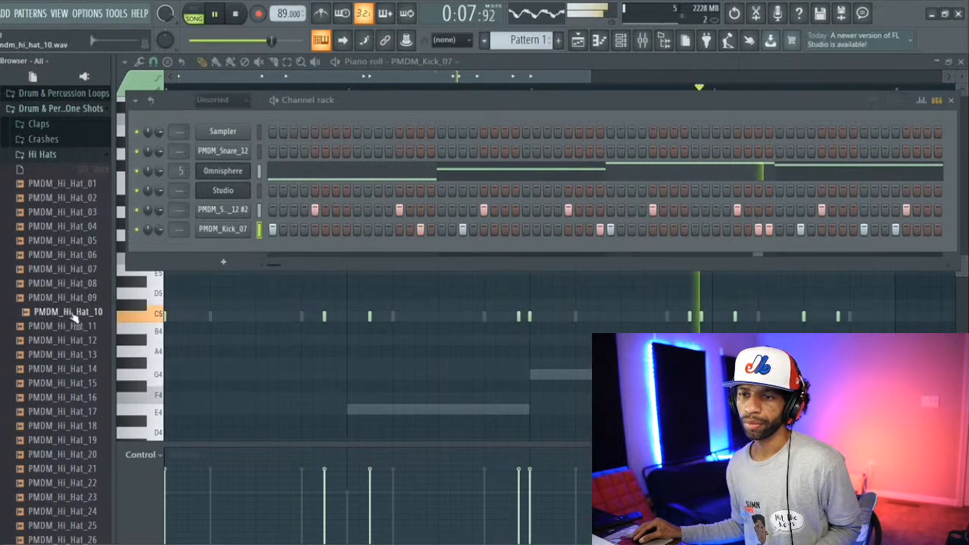
{"action": "left_click", "coordinate": [76, 327]}
{"action": "left_click", "coordinate": [81, 315]}
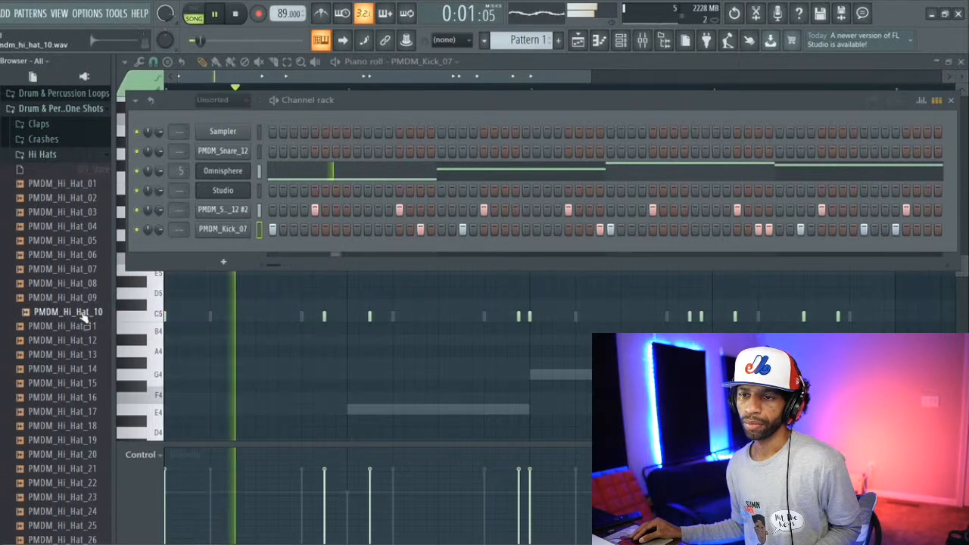
Step: Load PMDM_Hi_Hat_10 into a new channel, place a hit on step 1, and play the song
{"action": "right_click", "coordinate": [82, 310]}
{"action": "left_click", "coordinate": [131, 323]}
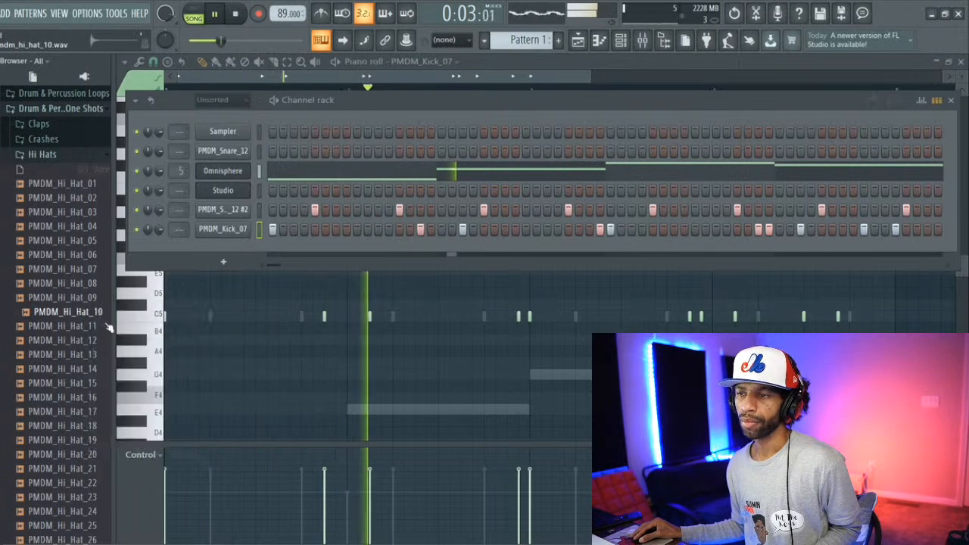
{"action": "left_click", "coordinate": [419, 104]}
{"action": "key", "text": "space"}
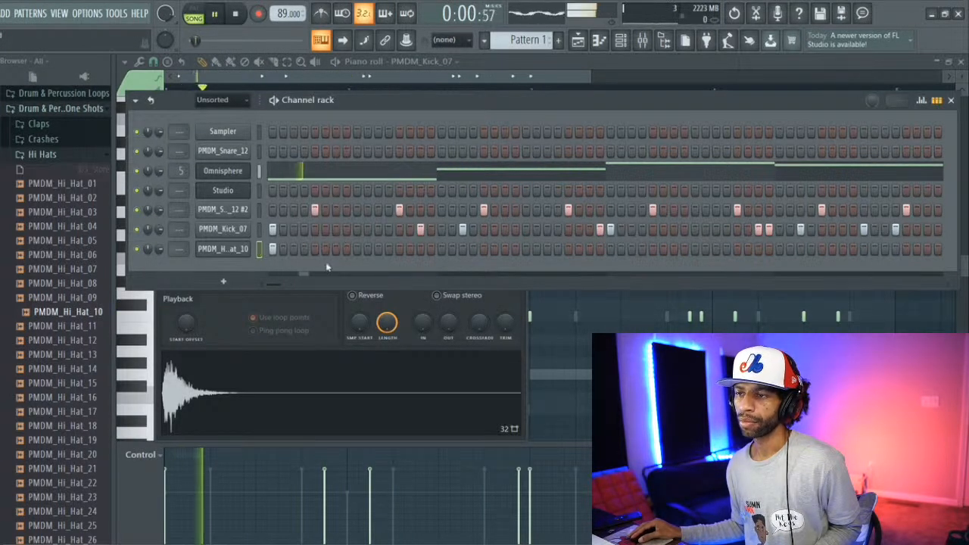
Step: Place hi-hat hits on steps 9, 10 and 11, try and remove one on step 7, and replay the song
{"action": "key", "text": "space"}
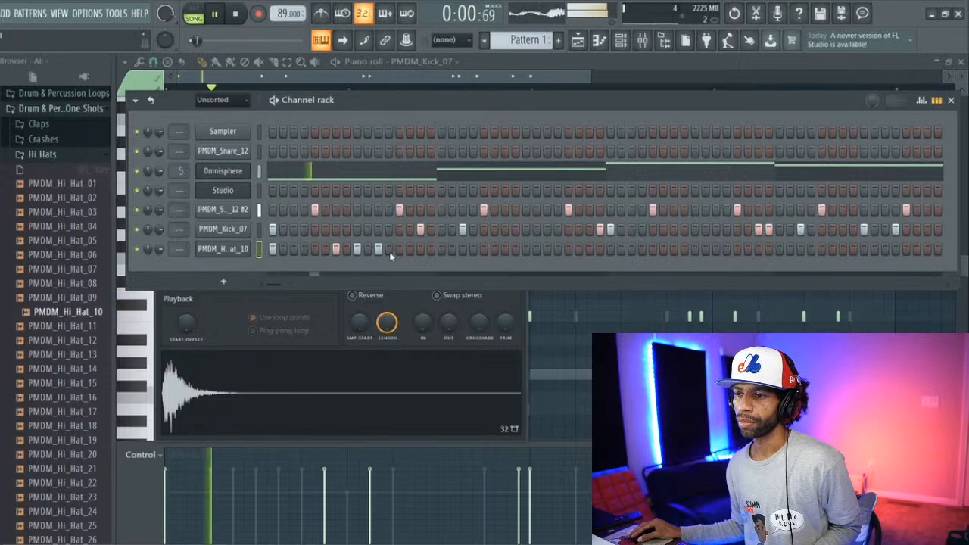
{"action": "key", "text": "space"}
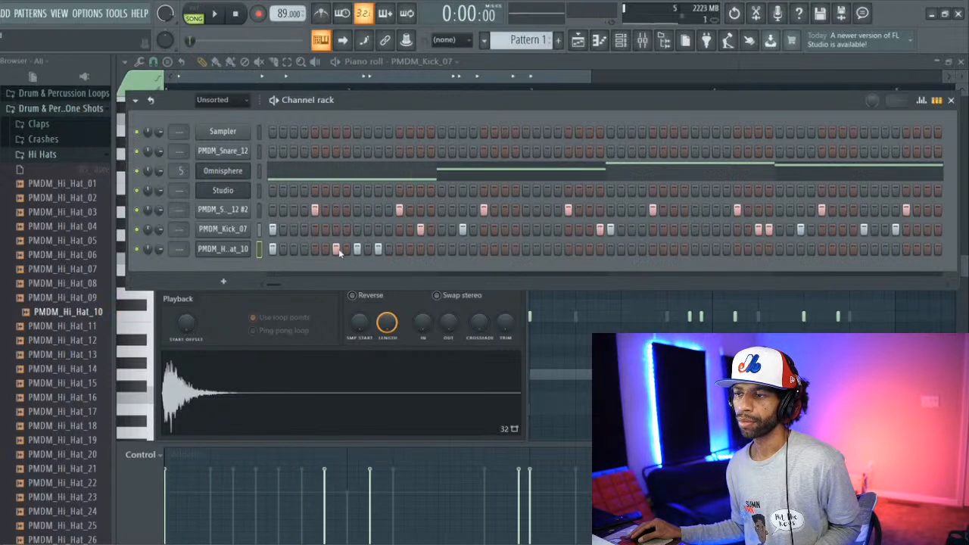
{"action": "left_click", "coordinate": [368, 253]}
{"action": "key", "text": "space"}
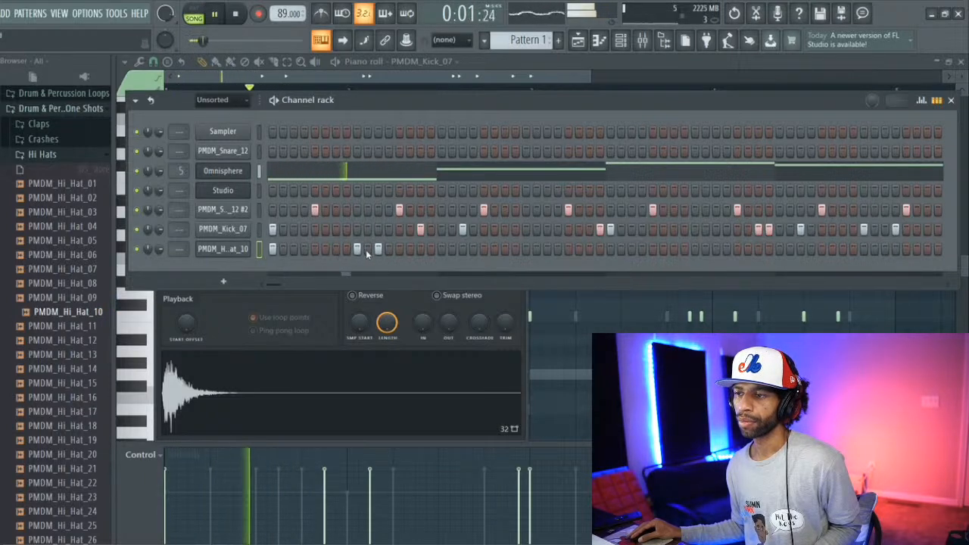
{"action": "key", "text": "space"}
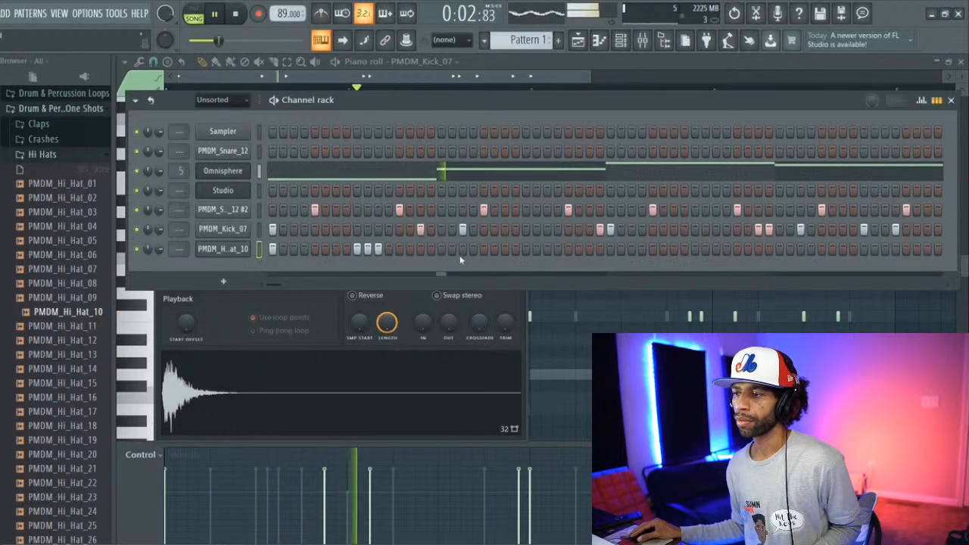
Step: Add hits on steps 25, 26 and 27 of the PMDM_Hi_Hat_10 channel and restart playback
{"action": "left_click", "coordinate": [526, 249]}
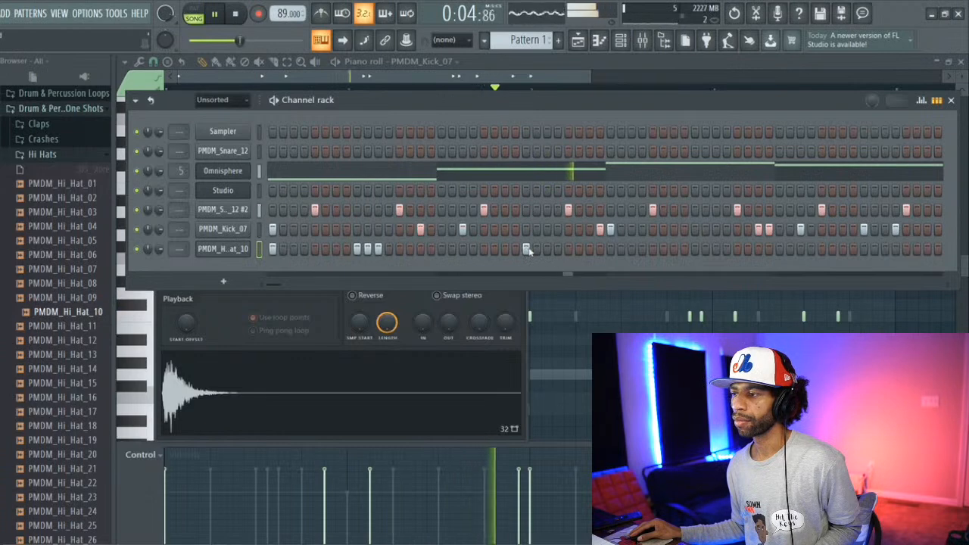
{"action": "left_click", "coordinate": [536, 249]}
{"action": "left_click", "coordinate": [546, 249]}
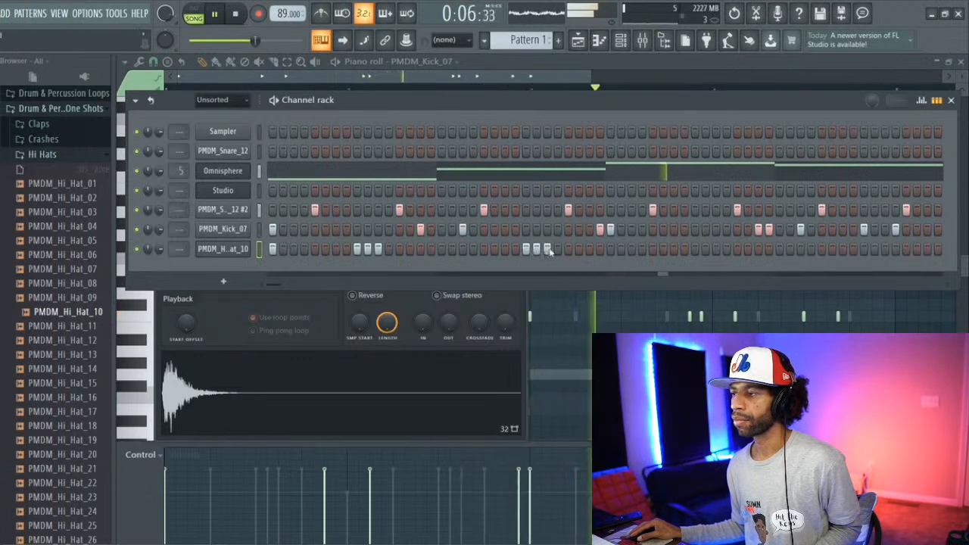
{"action": "key", "text": "space"}
Step: Add hi-hat hits on steps 33, 36, 41, 42 and 43 while the song plays
{"action": "left_click", "coordinate": [610, 249]}
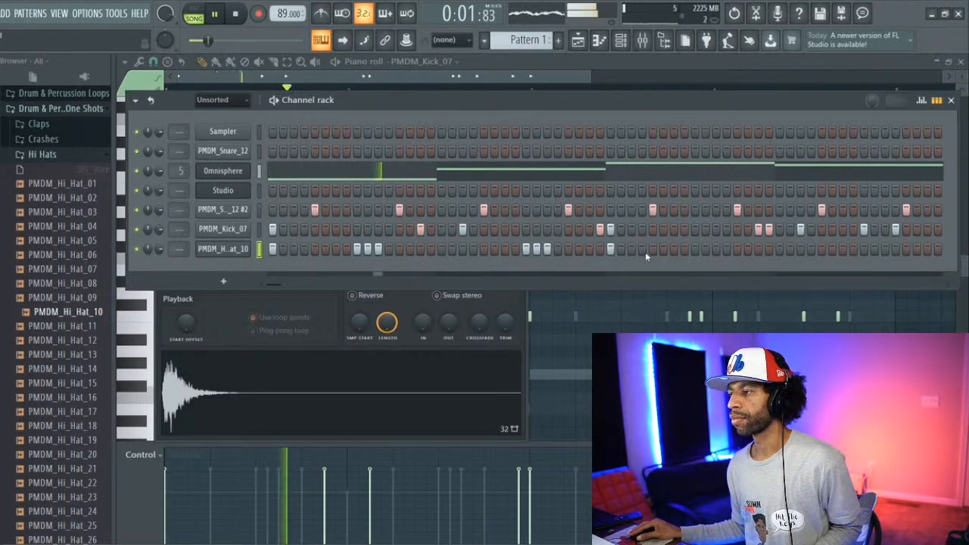
{"action": "left_click", "coordinate": [642, 250]}
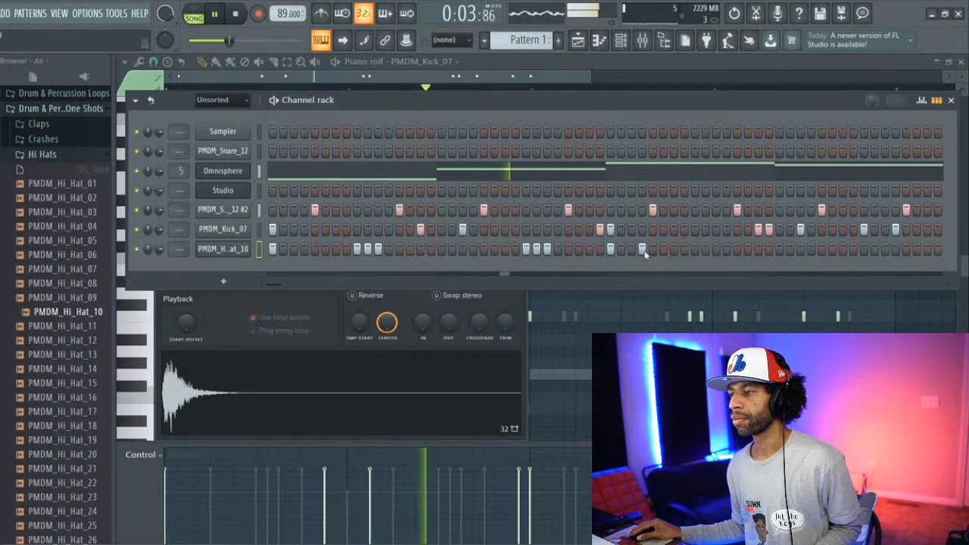
{"action": "left_click", "coordinate": [695, 250]}
{"action": "left_click", "coordinate": [705, 249]}
{"action": "left_click", "coordinate": [716, 250]}
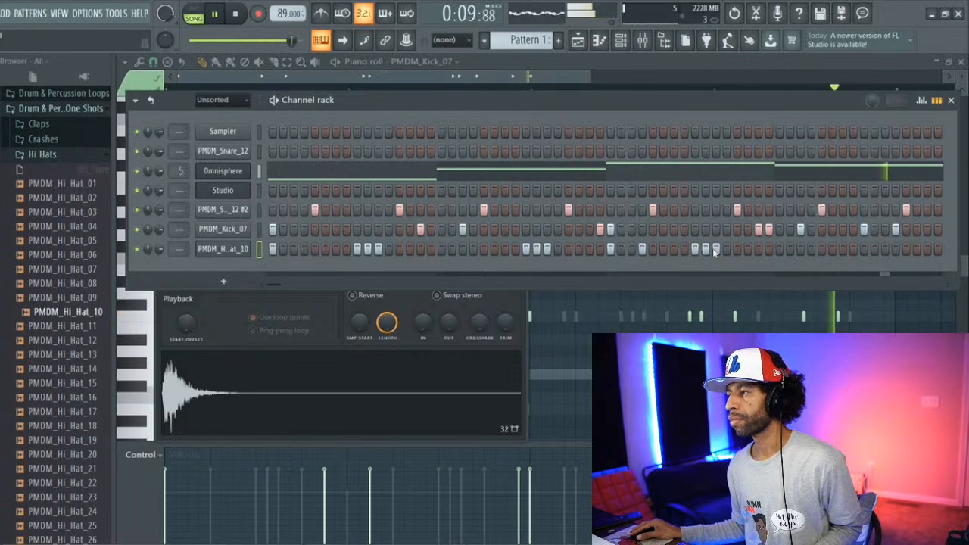
Step: Finish the hi-hat pattern with hits on steps 57, 58, 59, 61, 62 and 63
{"action": "left_click", "coordinate": [863, 250]}
{"action": "left_click", "coordinate": [874, 250]}
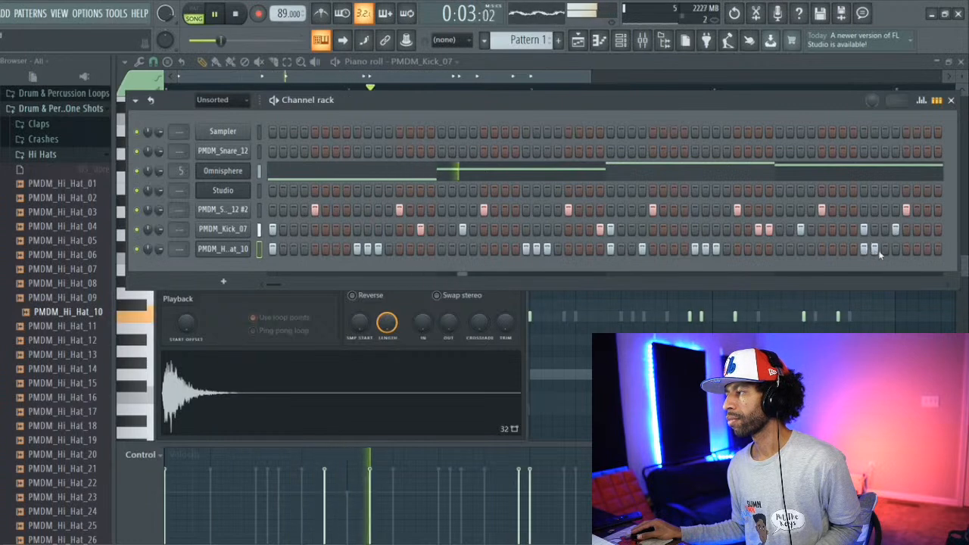
{"action": "left_click", "coordinate": [885, 250]}
{"action": "left_click", "coordinate": [906, 250]}
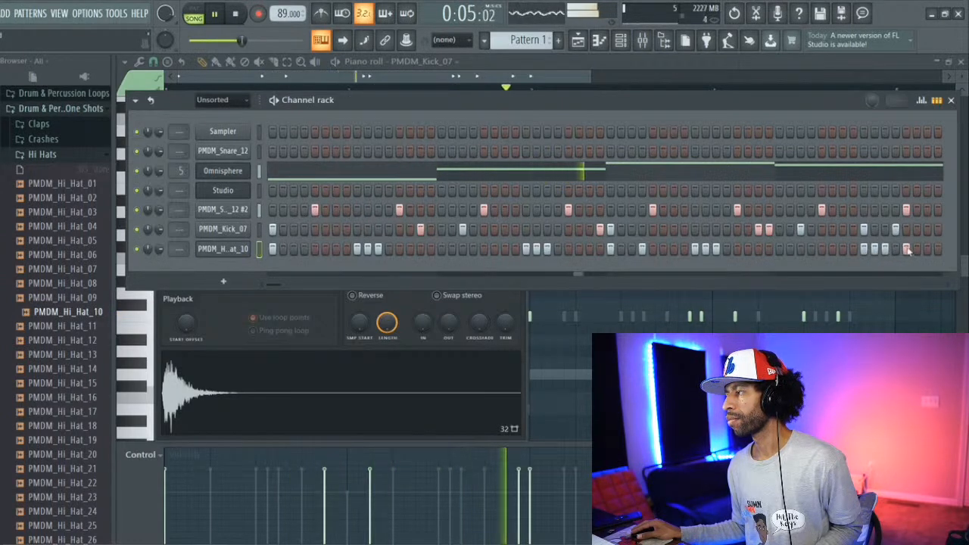
{"action": "left_click", "coordinate": [916, 250]}
{"action": "left_click", "coordinate": [928, 250]}
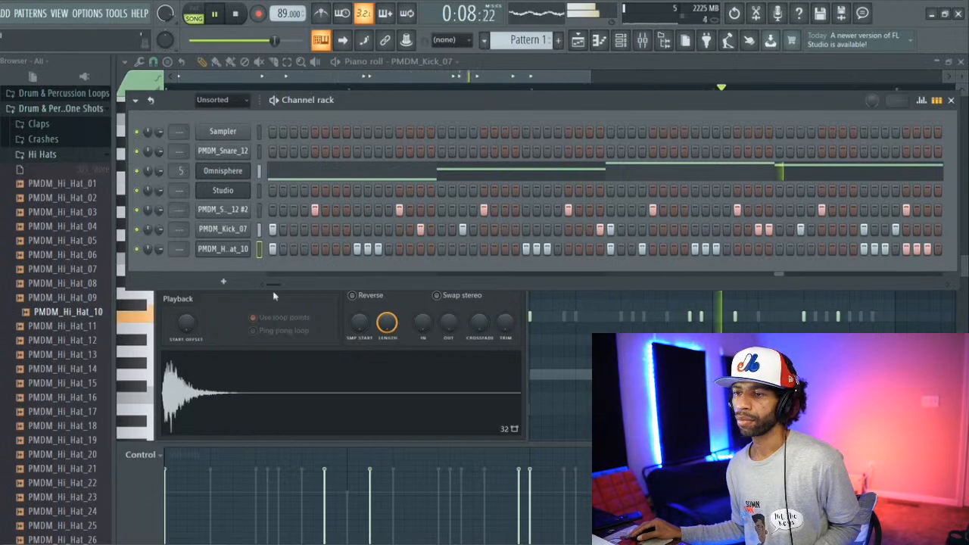
Step: Show the hi-hat velocity graph and lower steps 9, 10, 25 and 26 so both triplets of hits ramp up
{"action": "left_click", "coordinate": [922, 102]}
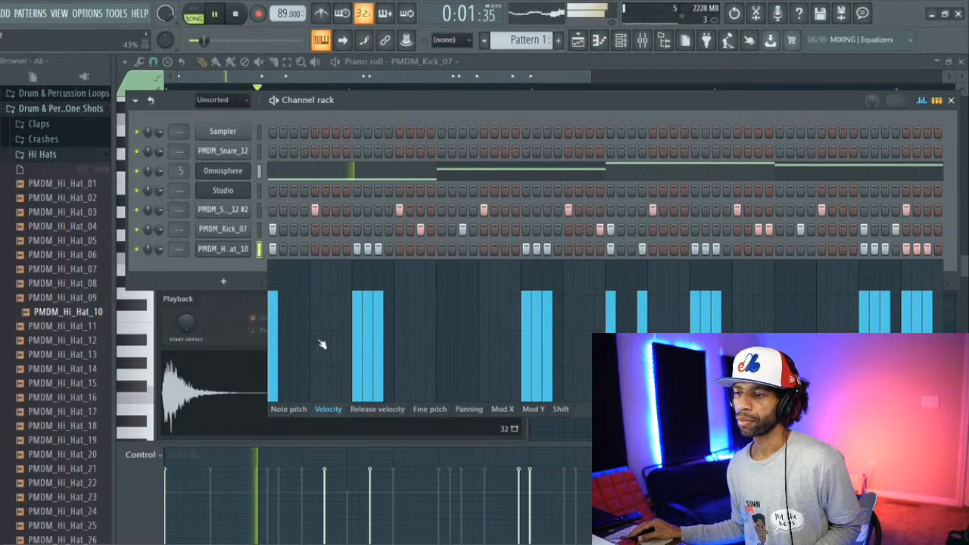
{"action": "left_click", "coordinate": [356, 339]}
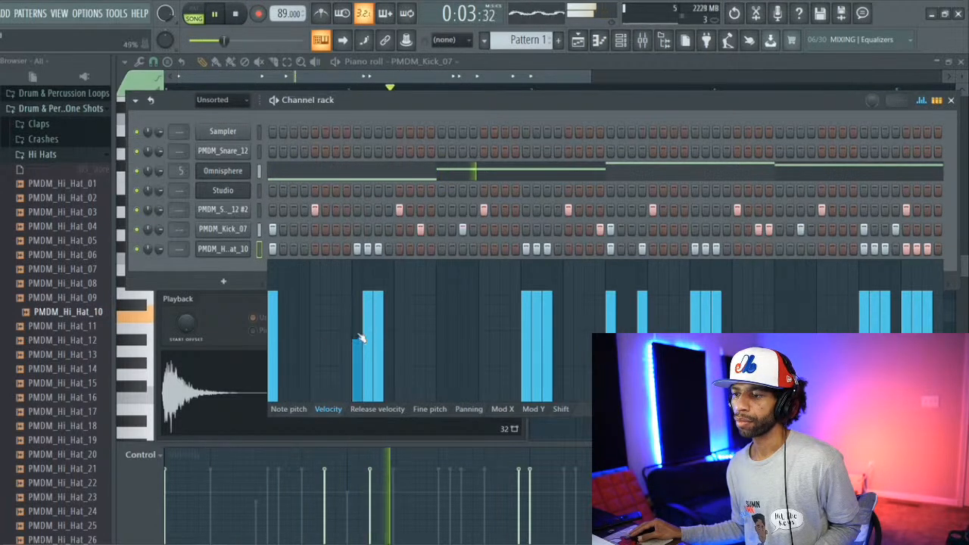
{"action": "left_click_drag", "start_coordinate": [366, 327], "coordinate": [370, 323]}
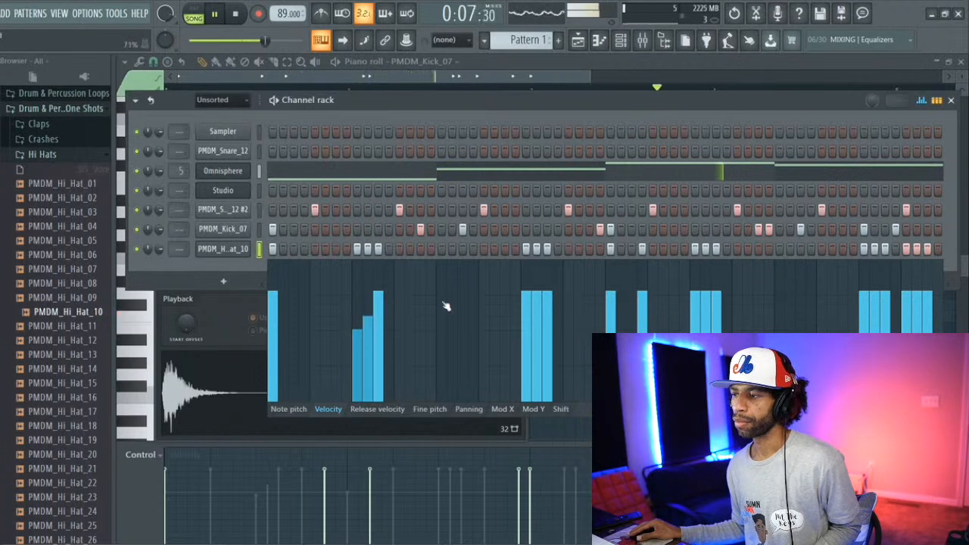
{"action": "left_click", "coordinate": [528, 347]}
{"action": "left_click", "coordinate": [537, 329]}
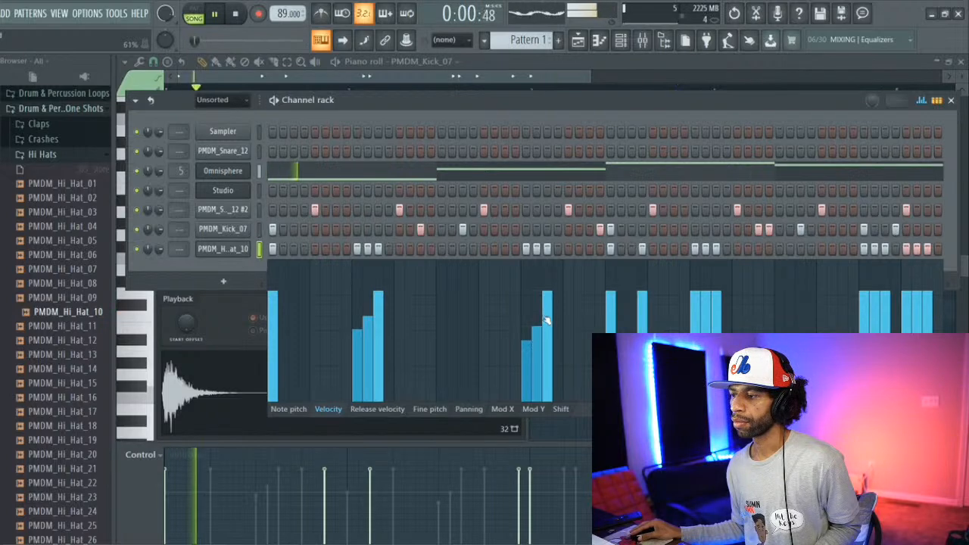
Step: Lower the hi-hat velocities on steps 33, 41, 42, 57, 58, 61 and 62, ramping each three-hit group upward
{"action": "left_click", "coordinate": [610, 330]}
{"action": "left_click", "coordinate": [695, 331]}
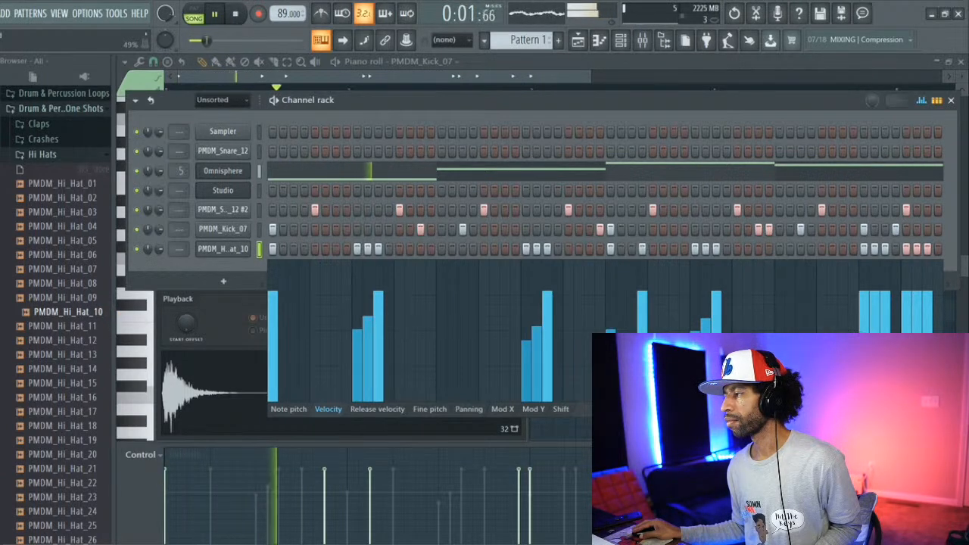
{"action": "left_click", "coordinate": [863, 322]}
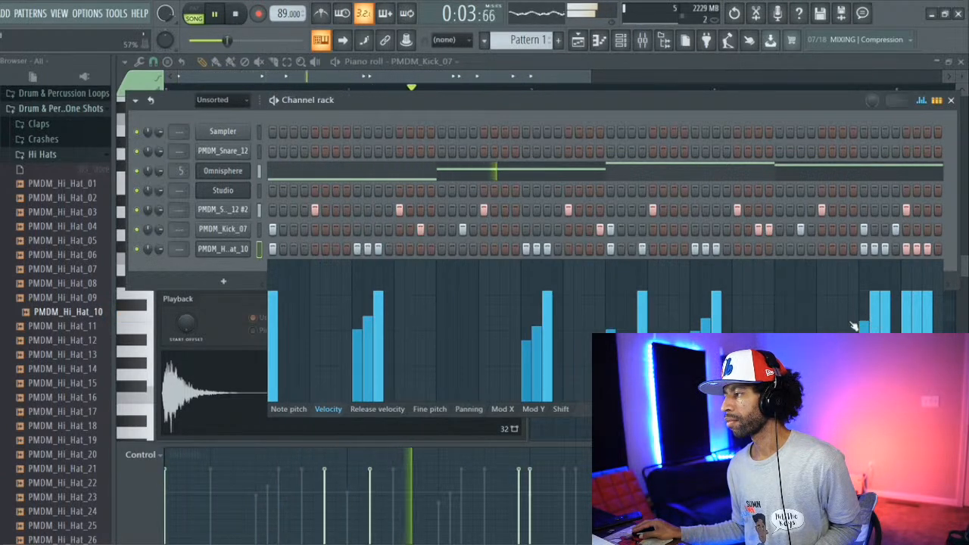
{"action": "left_click", "coordinate": [876, 322]}
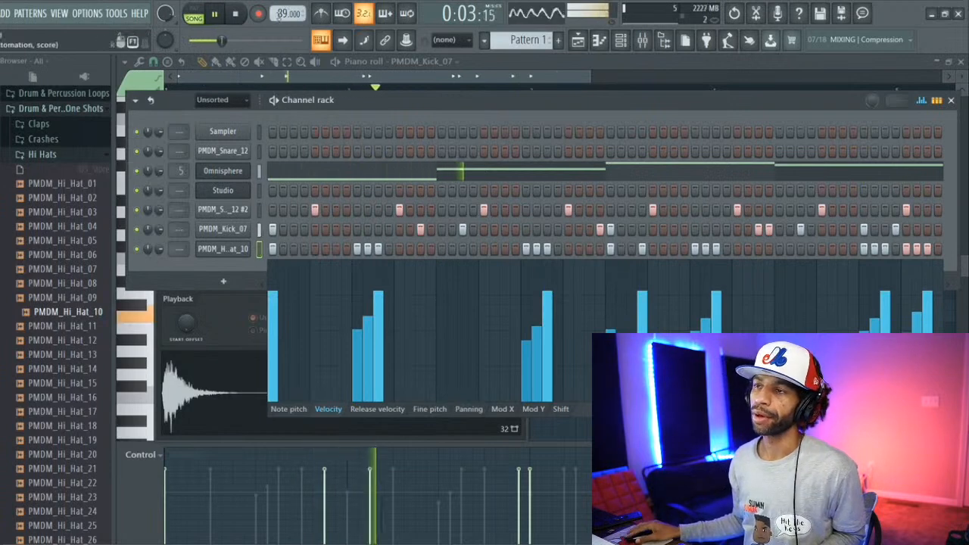
Step: Move the channel rack higher, hide its velocity graph, and bring up the playlist
{"action": "left_click_drag", "start_coordinate": [360, 102], "coordinate": [352, 78]}
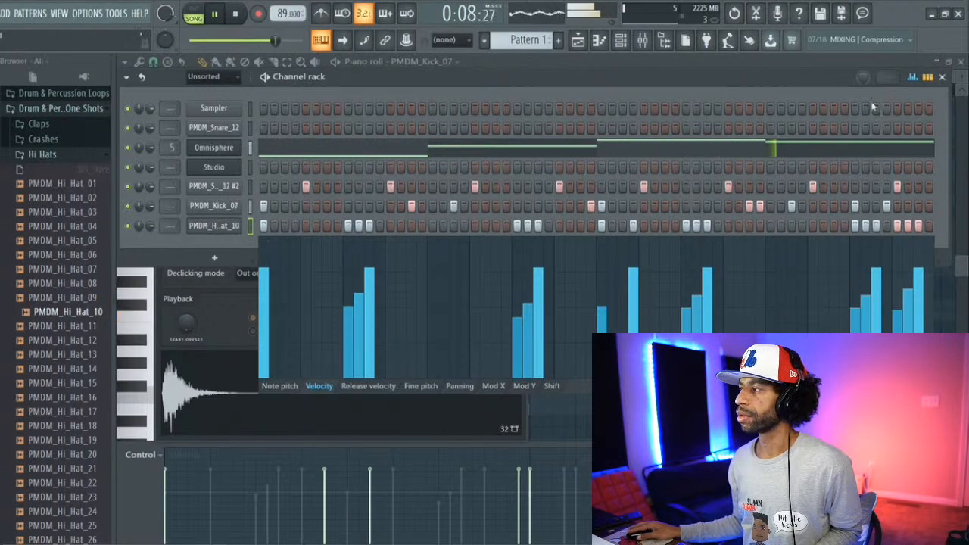
{"action": "left_click", "coordinate": [927, 78]}
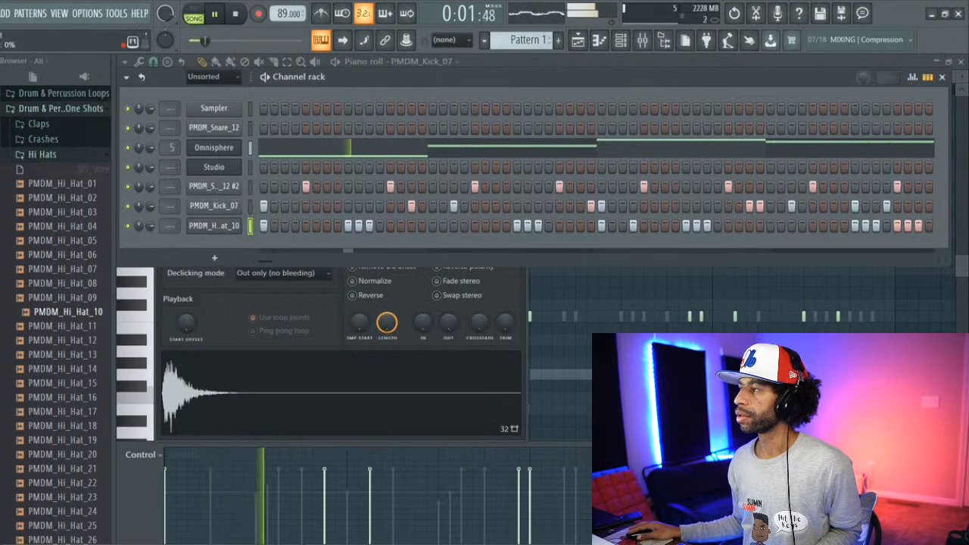
{"action": "left_click", "coordinate": [577, 40]}
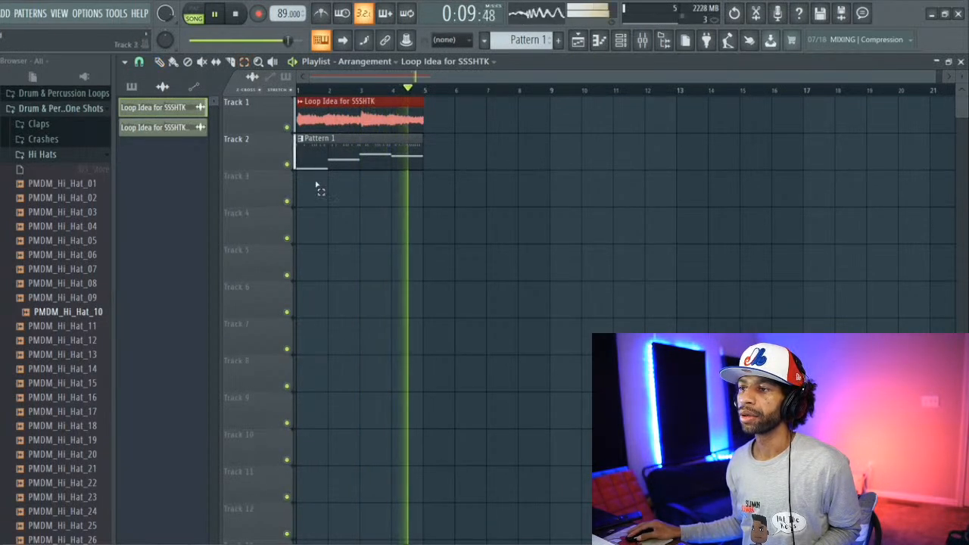
Step: Duplicate the Loop Idea for SSSHTK and Pattern 1 clips into bars 5 to 8 and play the arrangement
{"action": "left_click_drag", "start_coordinate": [317, 184], "coordinate": [323, 123]}
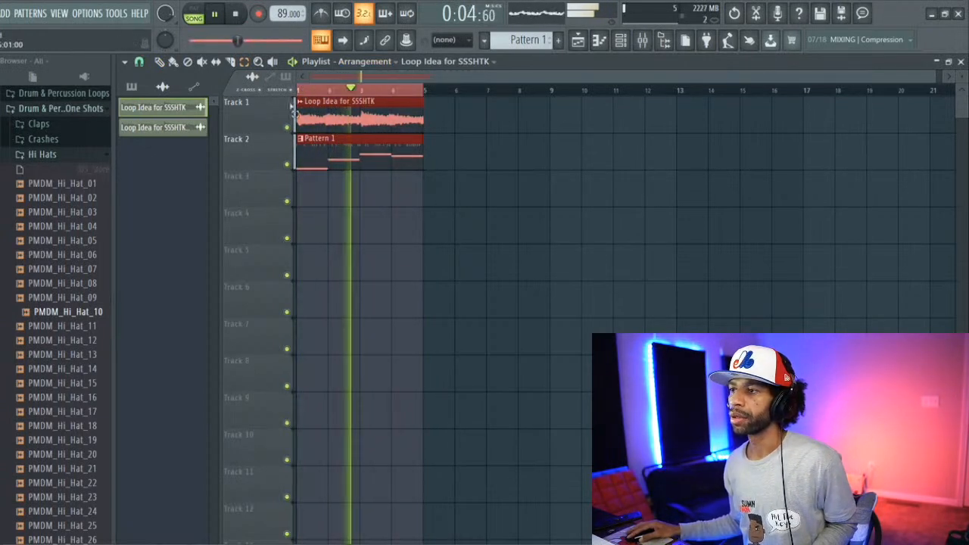
{"action": "key", "text": "ctrl+b"}
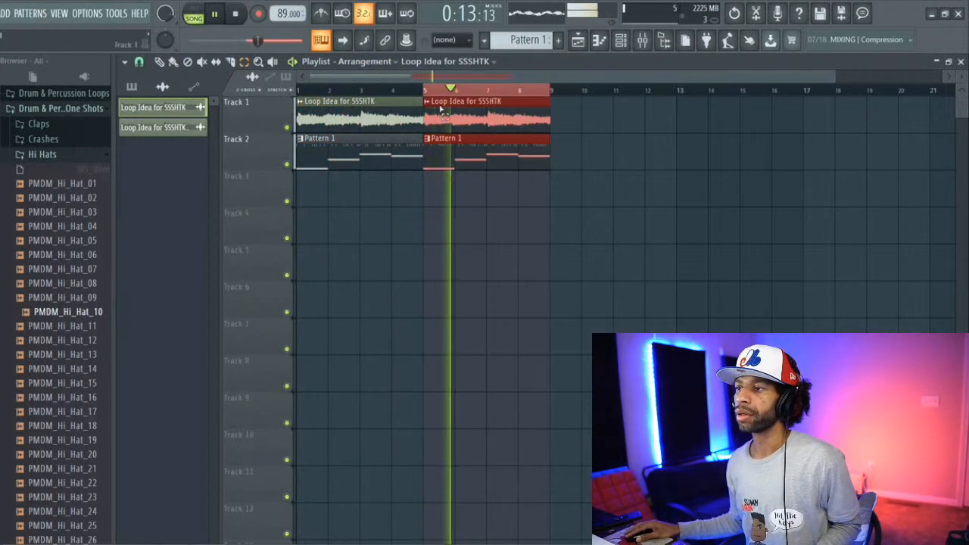
{"action": "left_click", "coordinate": [441, 91], "text": "ctrl"}
{"action": "key", "text": "space"}
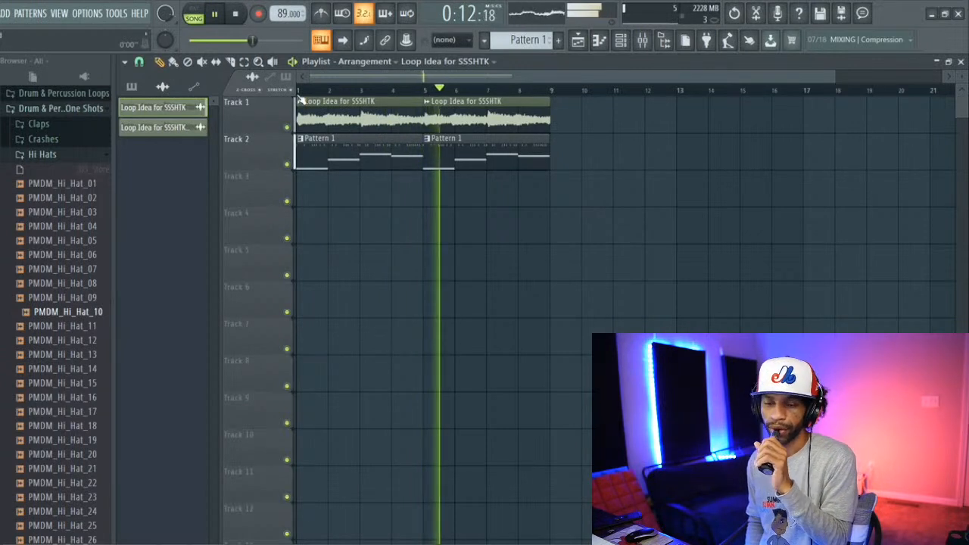
{"action": "key", "text": "space"}
{"action": "key", "text": "space"}
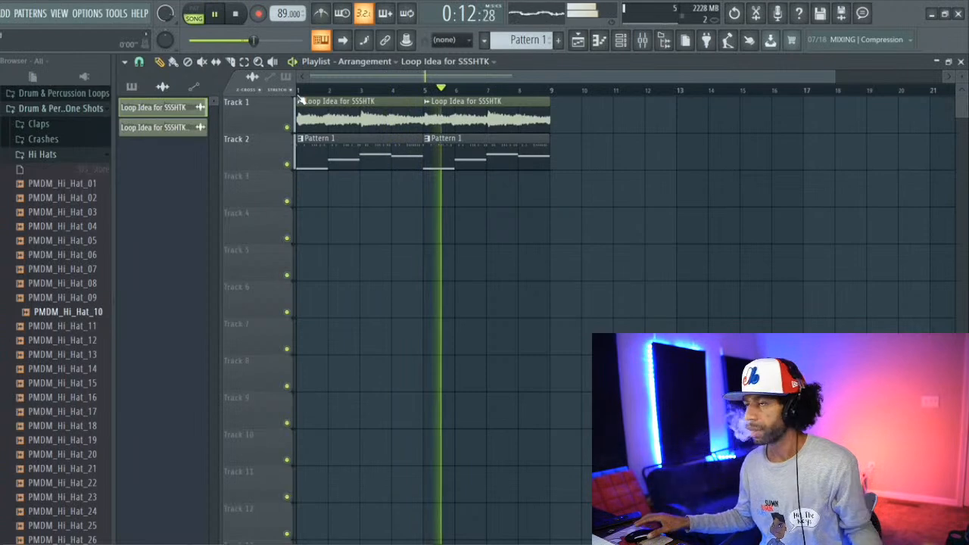
{"action": "key", "text": "space"}
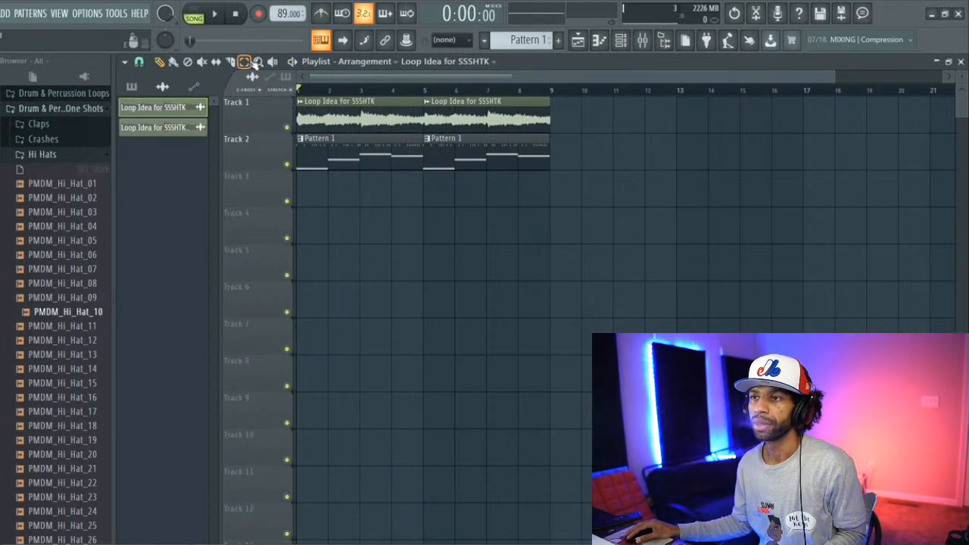
Step: Delete the duplicated clips in bars 5 to 8 and select bars 1 to 4 of the playlist
{"action": "left_click_drag", "start_coordinate": [433, 182], "coordinate": [535, 117]}
{"action": "key", "text": "Delete"}
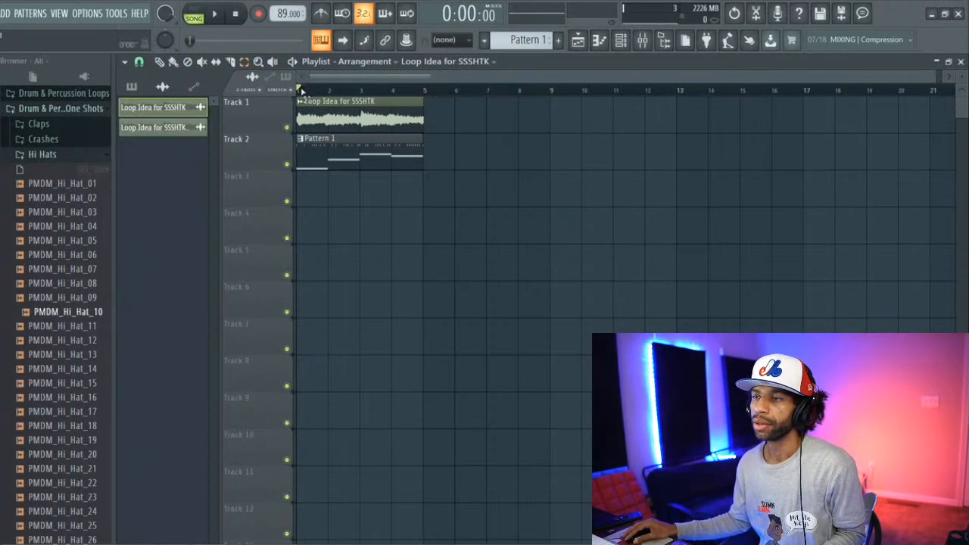
{"action": "left_click_drag", "start_coordinate": [301, 91], "coordinate": [422, 102]}
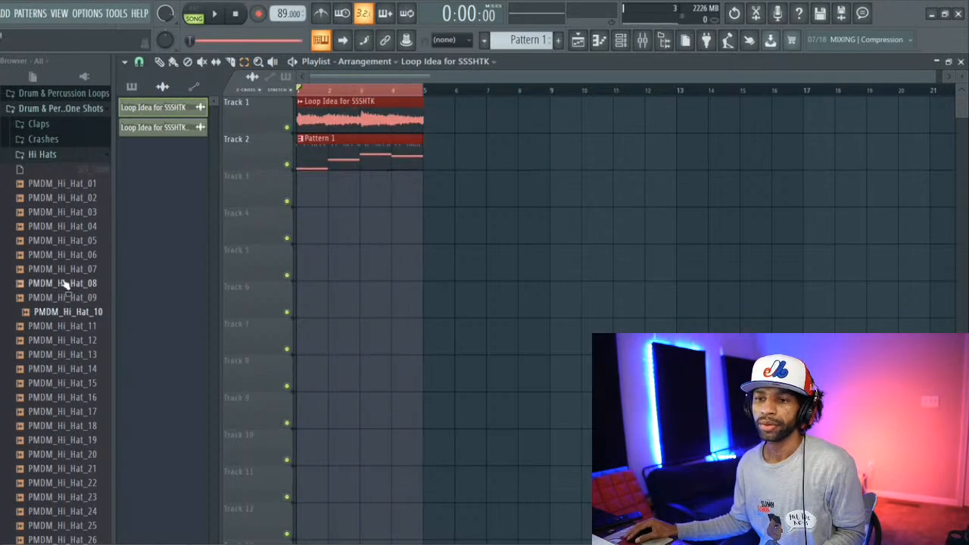
Step: Collapse the Hi Hats folder and expand the Percussion one-shots folder in the sample browser
{"action": "left_click", "coordinate": [45, 155]}
{"action": "left_click", "coordinate": [48, 184]}
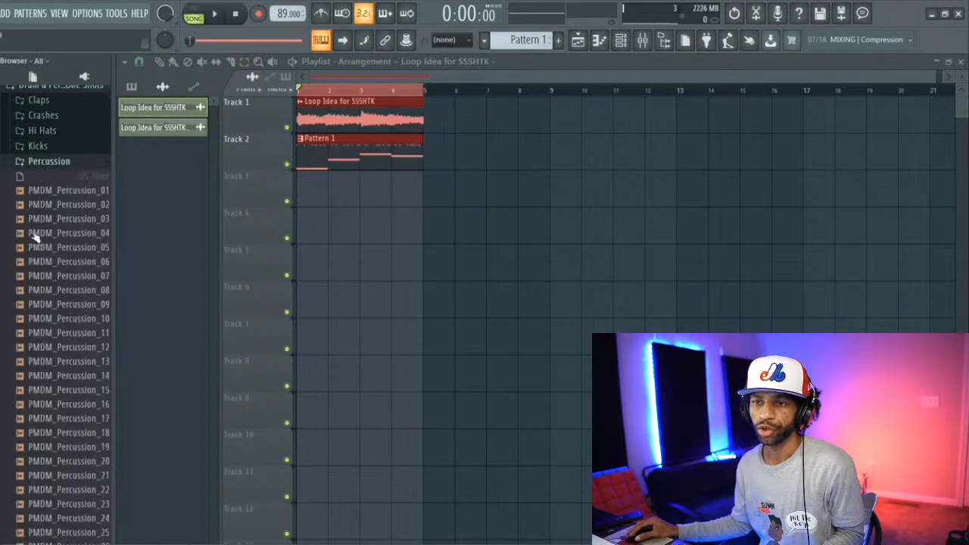
{"action": "scroll", "coordinate": [35, 228], "scroll_direction": "down", "scroll_amount": 1}
{"action": "left_click", "coordinate": [42, 226]}
{"action": "scroll", "coordinate": [42, 310], "scroll_direction": "down", "scroll_amount": 1}
{"action": "scroll", "coordinate": [42, 310], "scroll_direction": "down", "scroll_amount": 2}
Step: Audition PMDM_Percussion_19, 20, 23, 10 and 11, and play the arrangement with sample 11 selected
{"action": "left_click", "coordinate": [34, 299]}
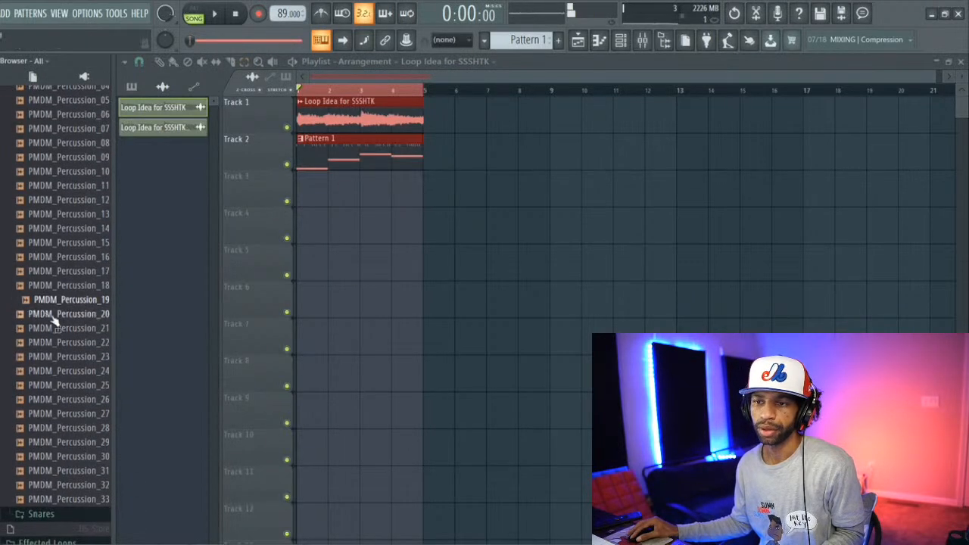
{"action": "left_click", "coordinate": [53, 313]}
{"action": "left_click", "coordinate": [67, 356]}
{"action": "left_click", "coordinate": [83, 186]}
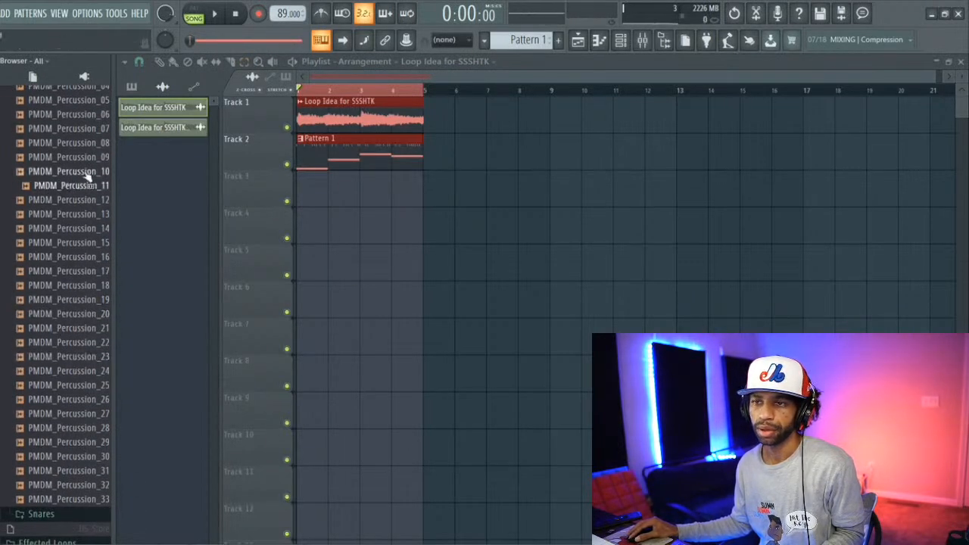
{"action": "left_click", "coordinate": [85, 172]}
{"action": "left_click", "coordinate": [86, 186]}
{"action": "key", "text": "space"}
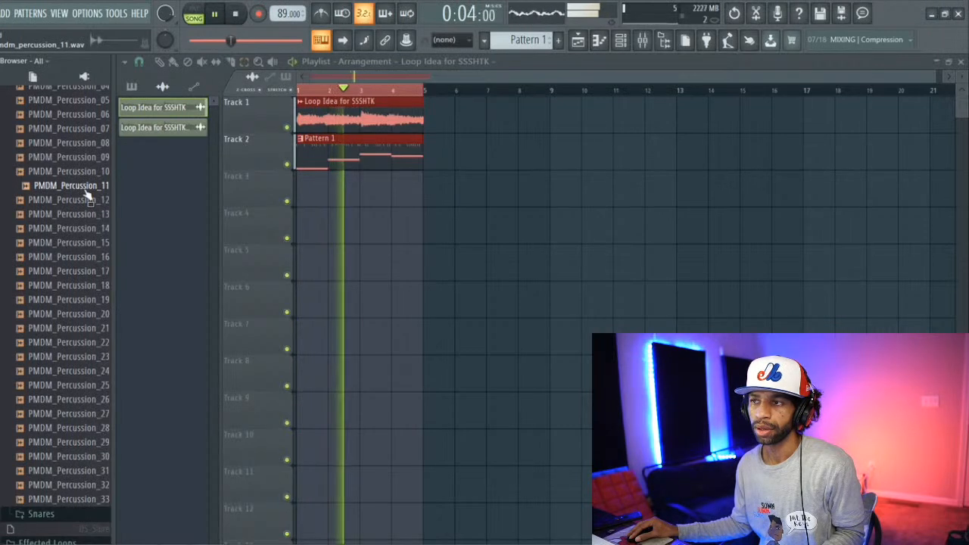
Step: Load PMDM_Percussion_11 into a new channel, stop playback and bring up the piano roll with the channel rack
{"action": "right_click", "coordinate": [85, 192]}
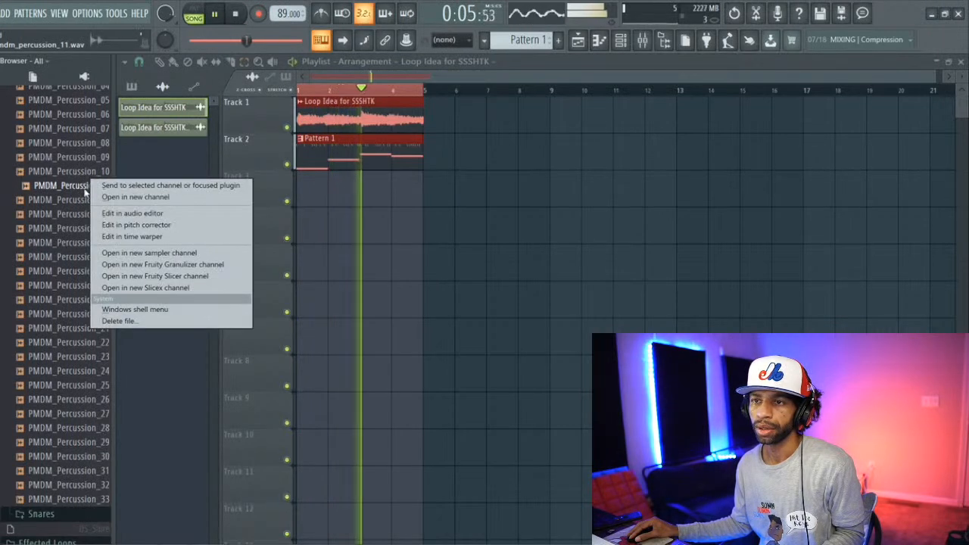
{"action": "left_click", "coordinate": [135, 197]}
{"action": "key", "text": "space"}
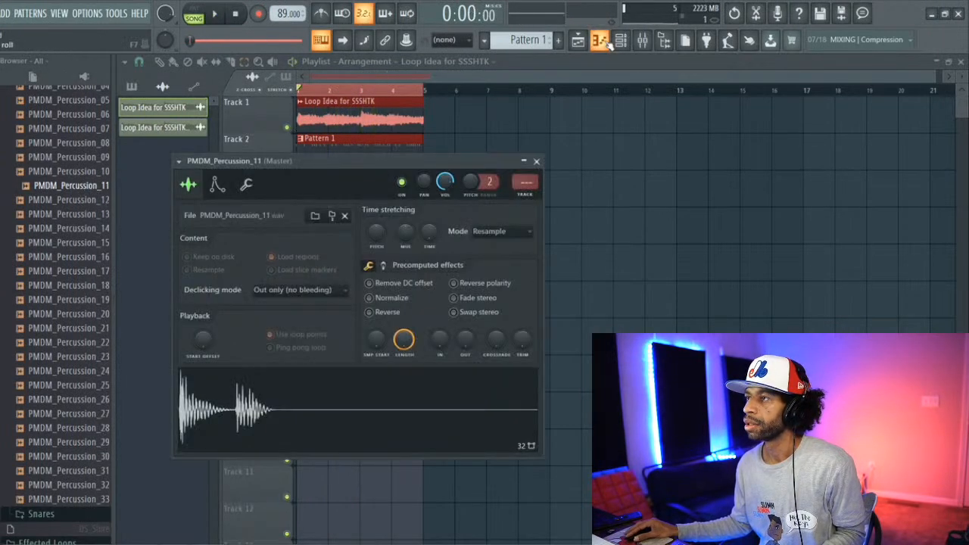
{"action": "left_click", "coordinate": [602, 41]}
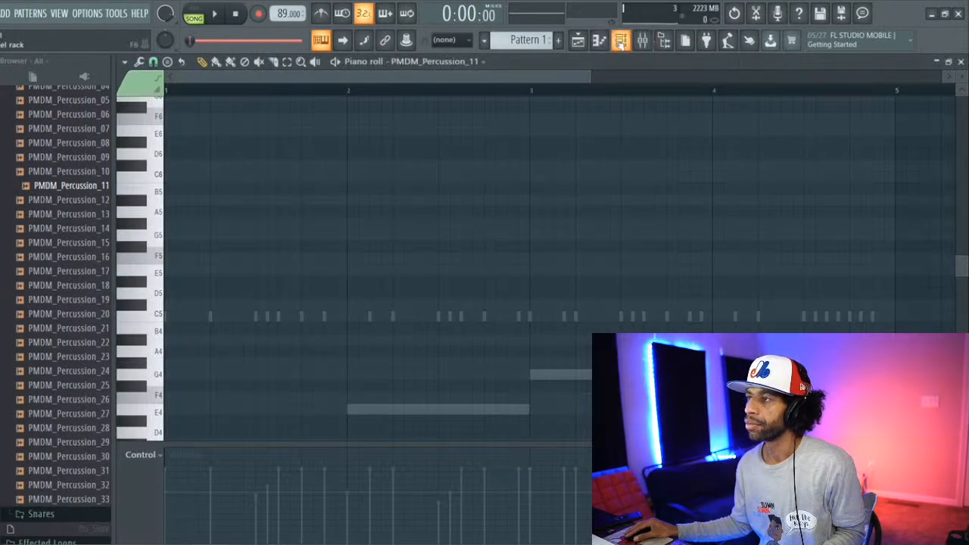
{"action": "left_click", "coordinate": [620, 42]}
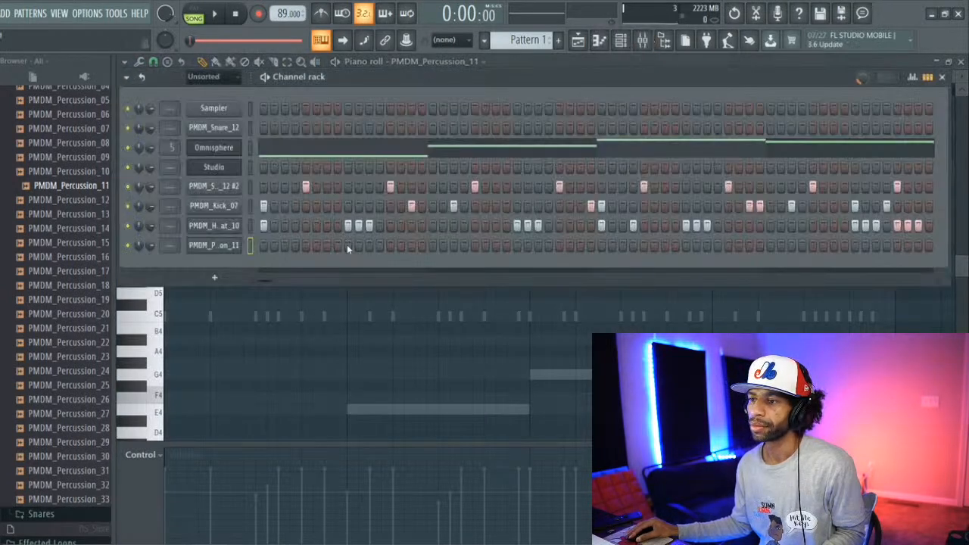
Step: During playback, sequence PMDM_Percussion_11 hits on steps 9, 25, 41 and 57 of Pattern 1
{"action": "key", "text": "space"}
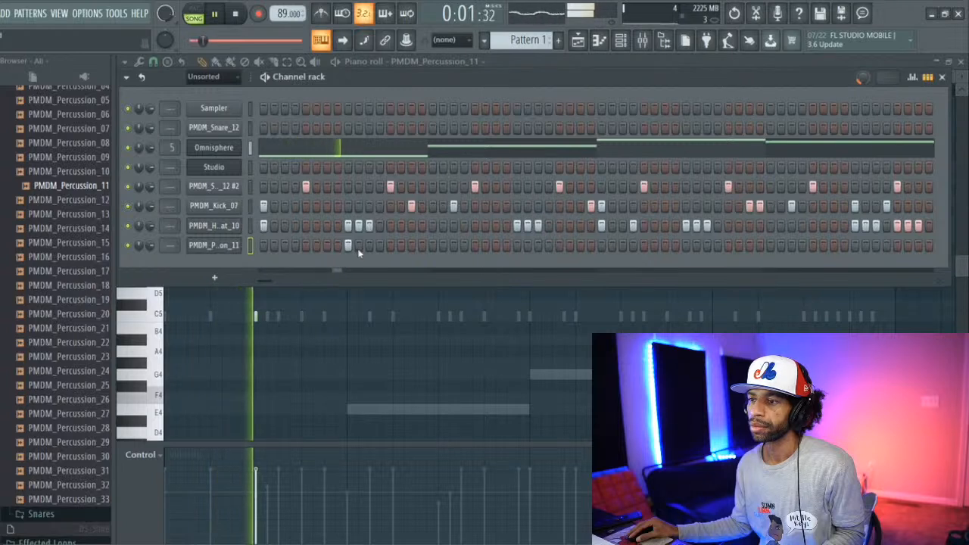
{"action": "left_click", "coordinate": [517, 246]}
{"action": "left_click", "coordinate": [686, 245]}
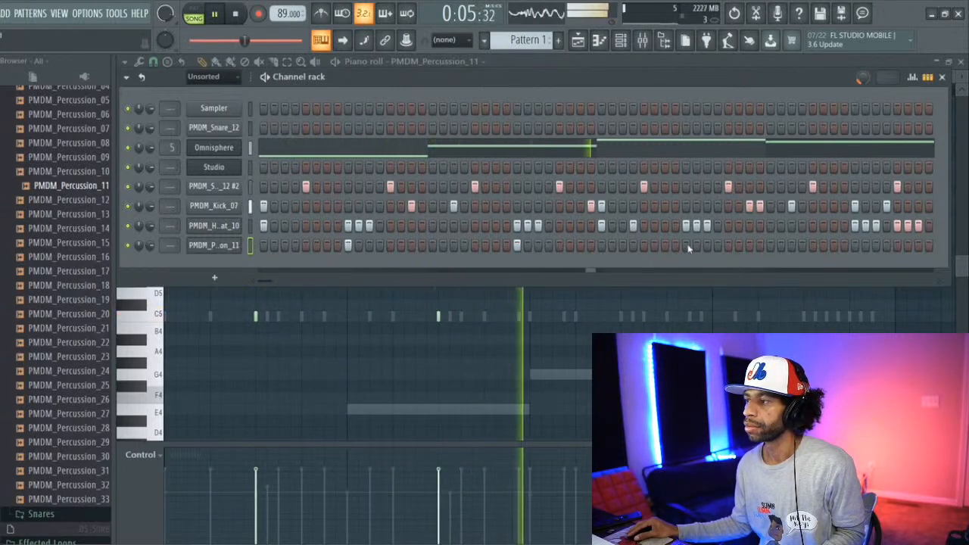
{"action": "left_click", "coordinate": [876, 246]}
{"action": "right_click", "coordinate": [876, 246]}
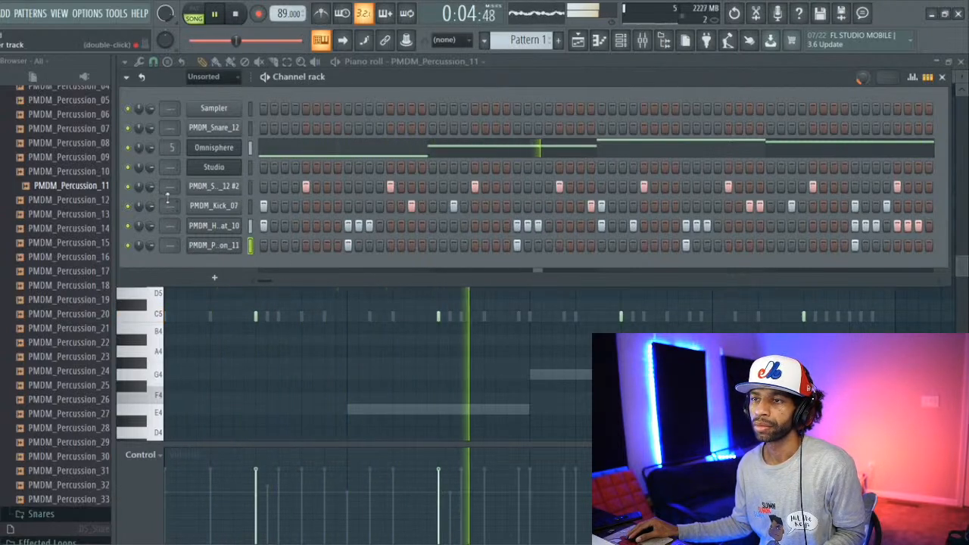
Step: Route the PMDM_Snare_12 #2, kick, hi-hat and percussion channels to mixer tracks 6, 7, 8 and 9, and stop playback
{"action": "left_click_drag", "start_coordinate": [167, 190], "coordinate": [167, 168]}
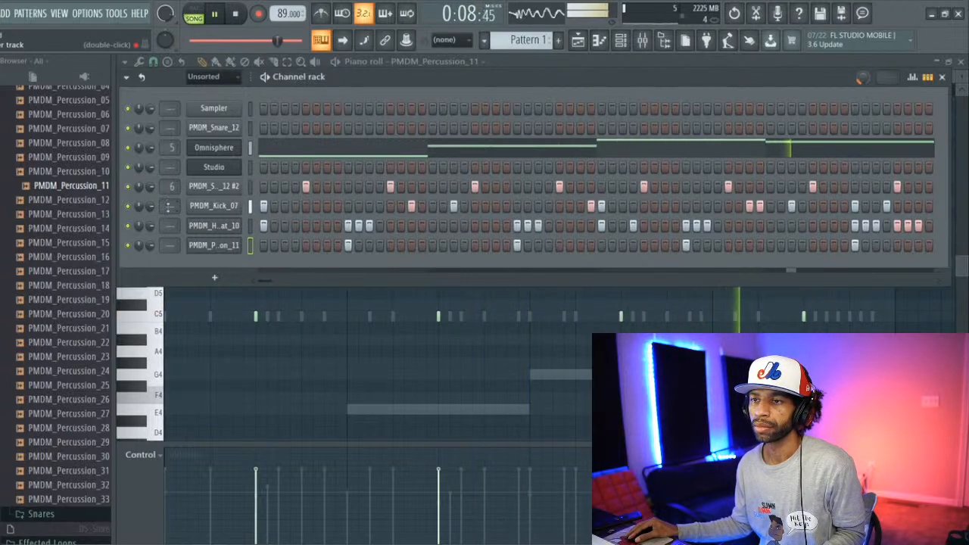
{"action": "left_click_drag", "start_coordinate": [171, 205], "coordinate": [171, 187]}
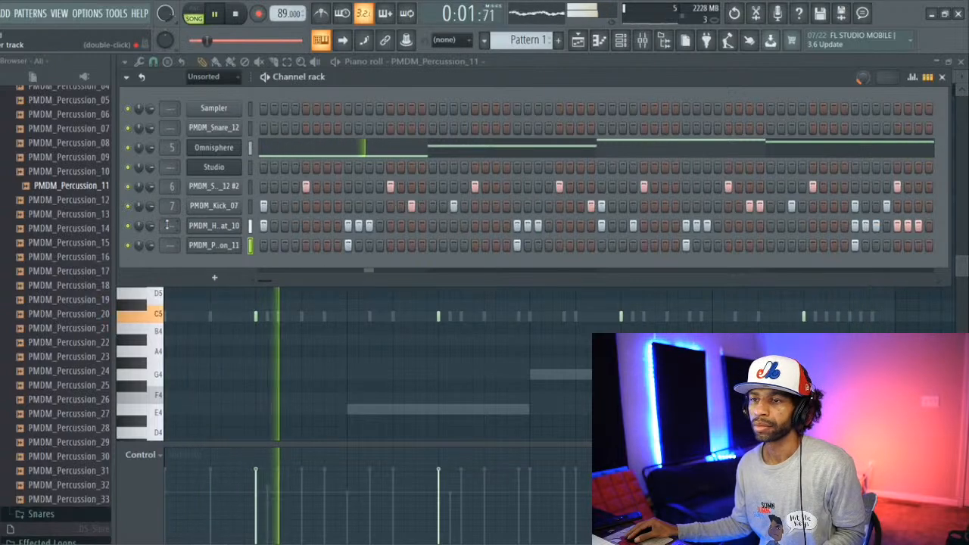
{"action": "mouse_move", "coordinate": [167, 225]}
{"action": "left_mouse_down"}
{"action": "mouse_move", "coordinate": [167, 199]}
{"action": "mouse_move", "coordinate": [170, 229]}
{"action": "left_mouse_up"}
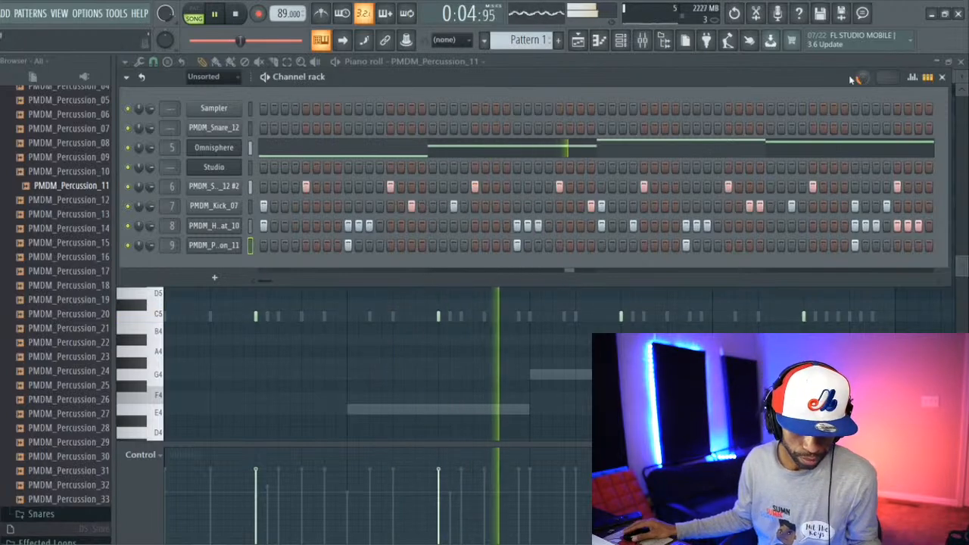
{"action": "key", "text": "space"}
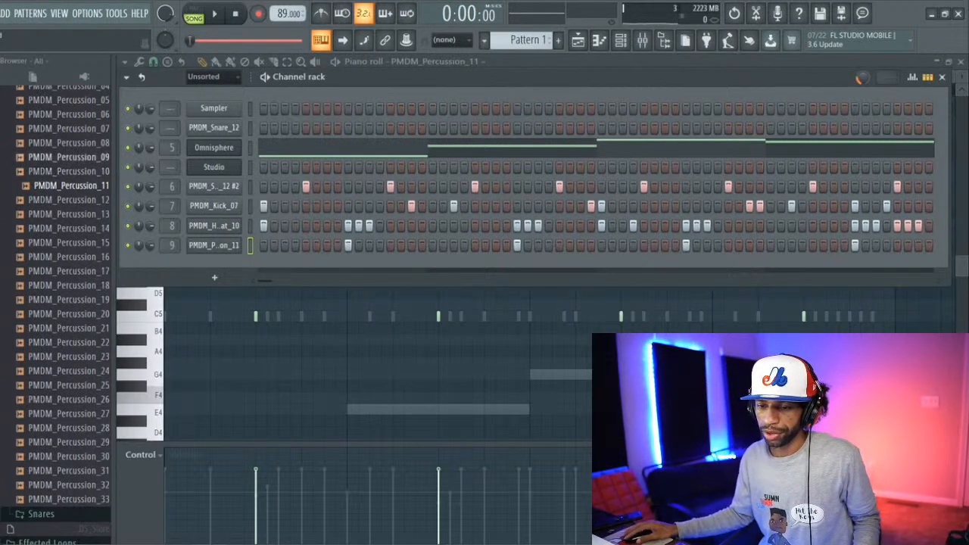
Step: Switch to Gmail in the browser, return to the inbox and start a new message
{"action": "key", "text": "alt+Tab"}
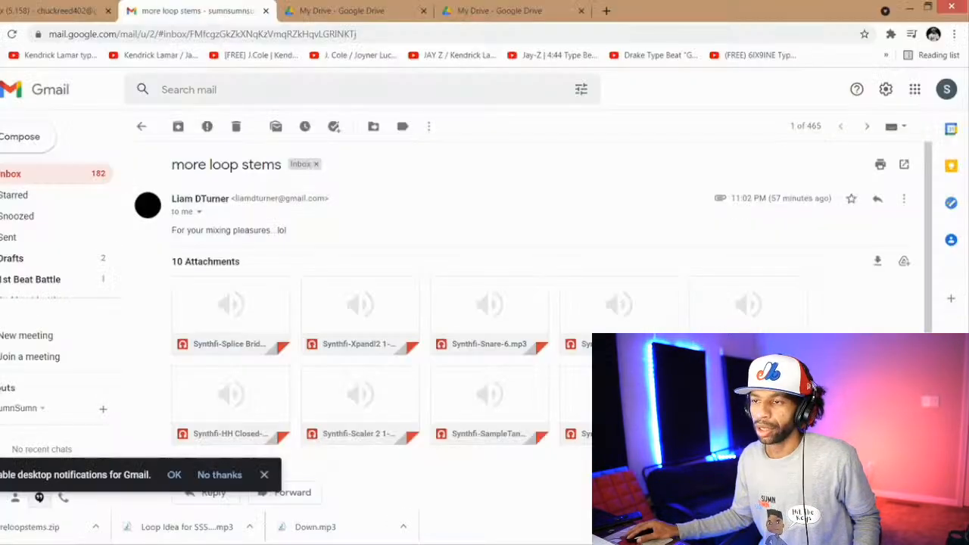
{"action": "left_click", "coordinate": [44, 176]}
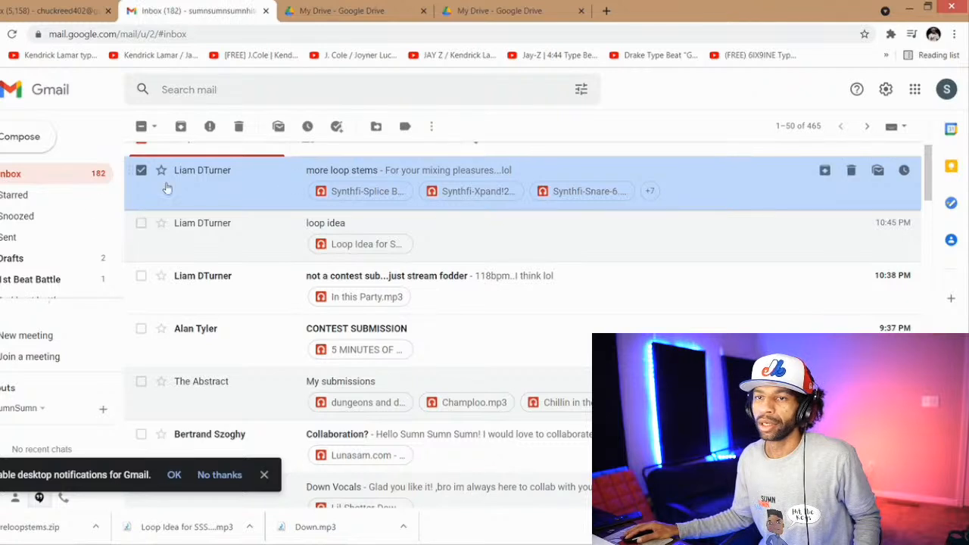
{"action": "left_click", "coordinate": [23, 138]}
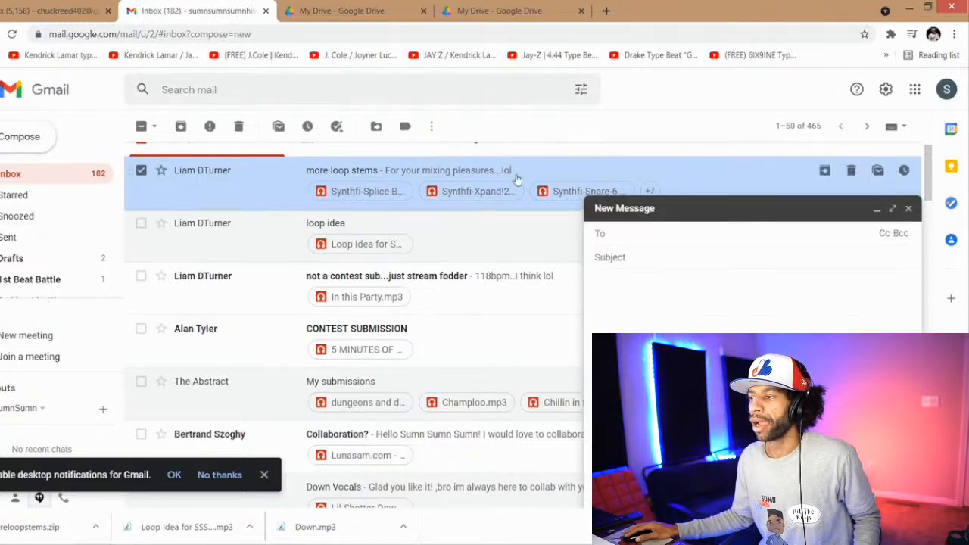
Step: Try to find the loop sender's address by entering their first name as the recipient
{"action": "type", "text": "liam"}
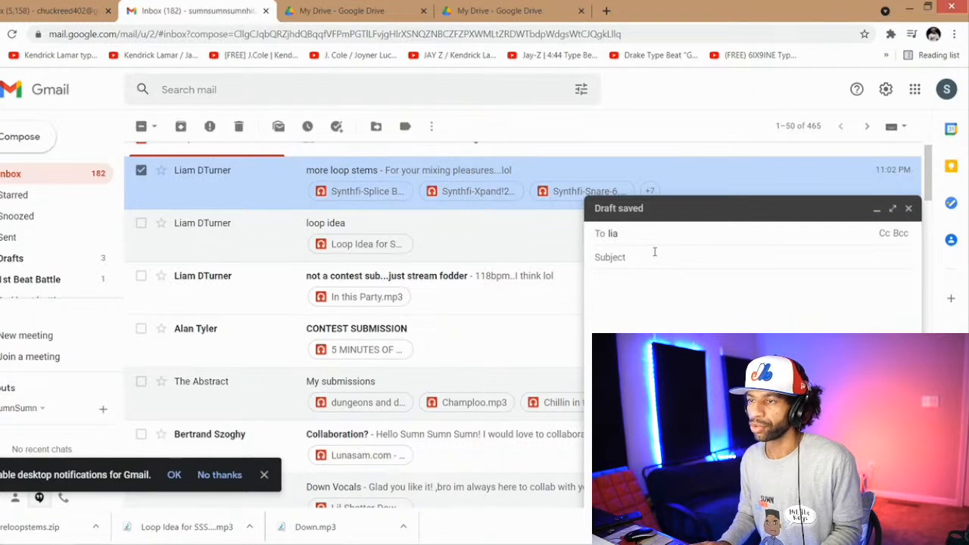
{"action": "key", "text": "BackSpace"}
{"action": "key", "text": "BackSpace"}
{"action": "mouse_move", "coordinate": [655, 258]}
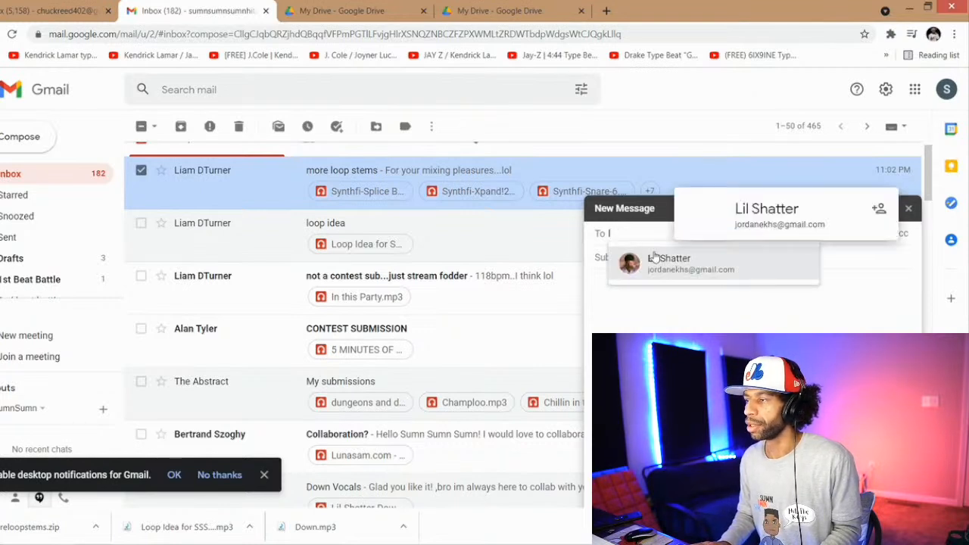
{"action": "key", "text": "BackSpace"}
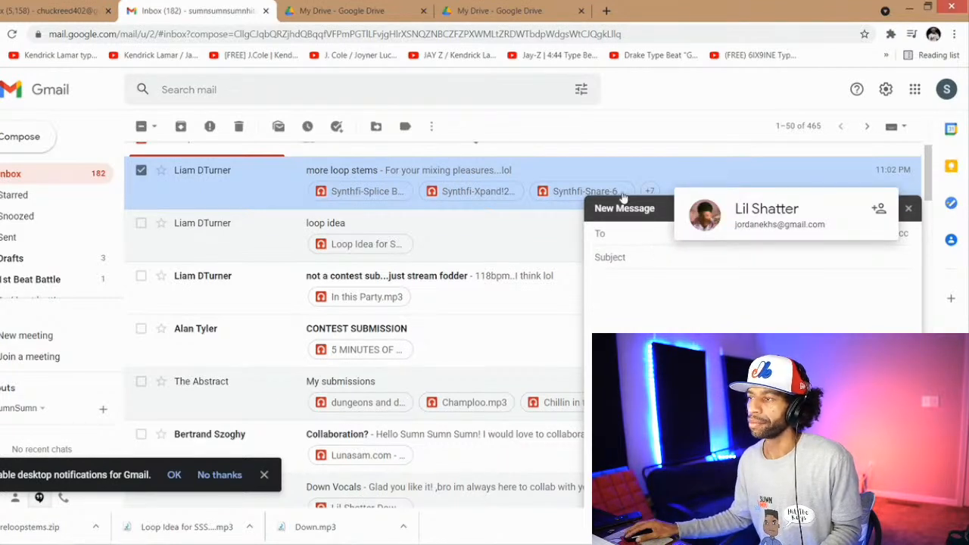
{"action": "left_click", "coordinate": [564, 149]}
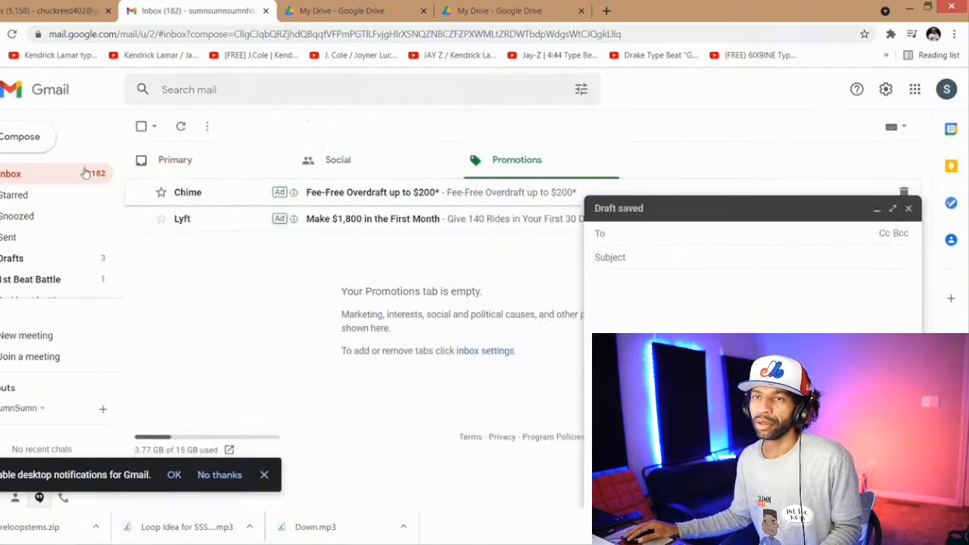
Step: Reopen the "more loop stems" email, start a message to its sender from their contact card, and close the extra draft
{"action": "key", "text": "alt+Left"}
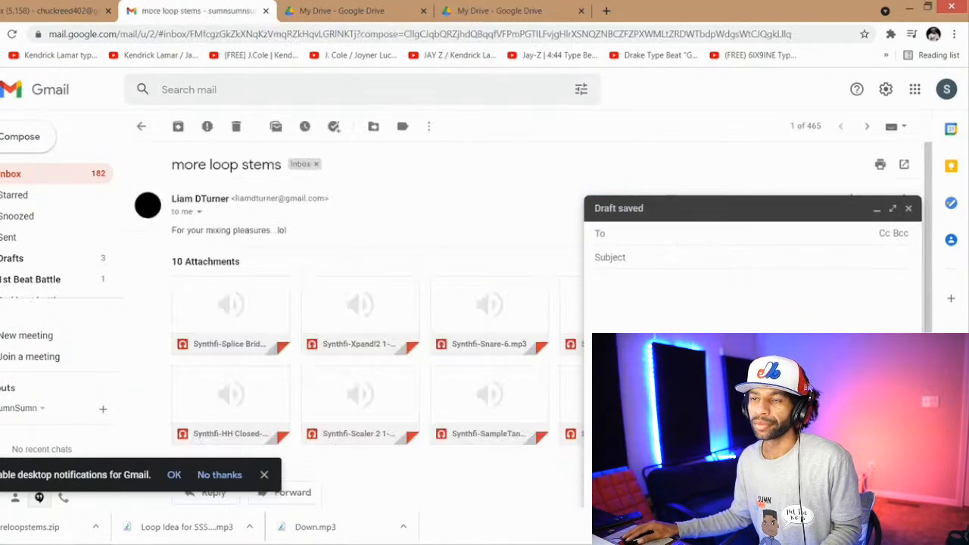
{"action": "mouse_move", "coordinate": [219, 199]}
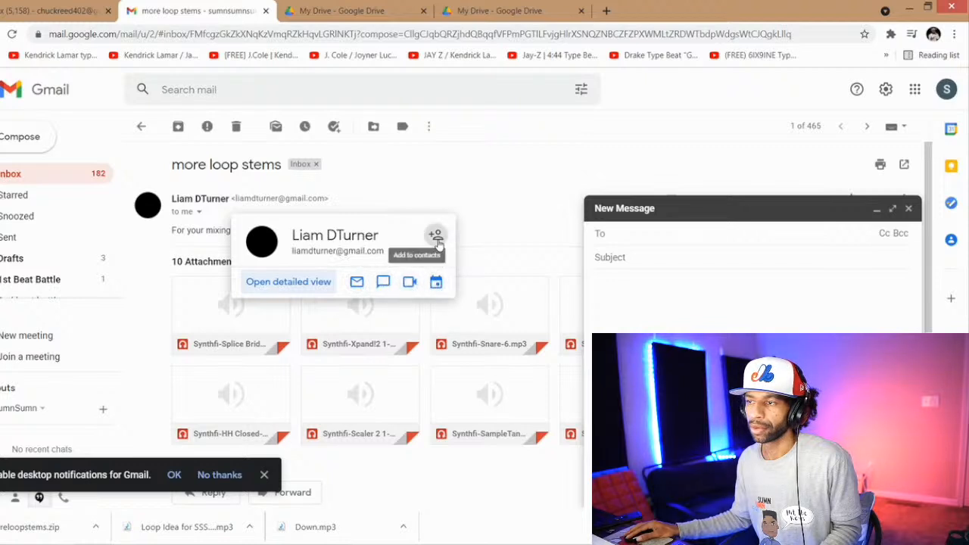
{"action": "left_click", "coordinate": [358, 281]}
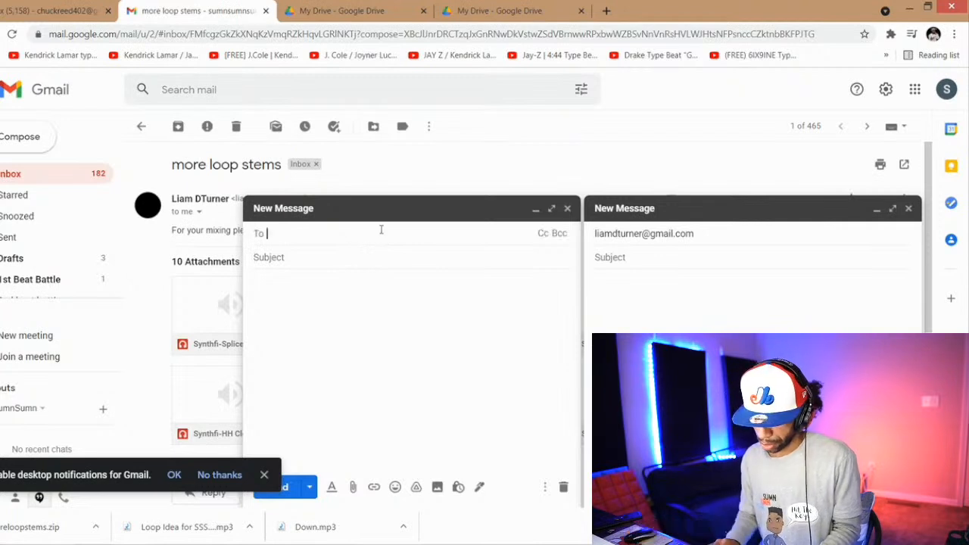
{"action": "type", "text": "lia"}
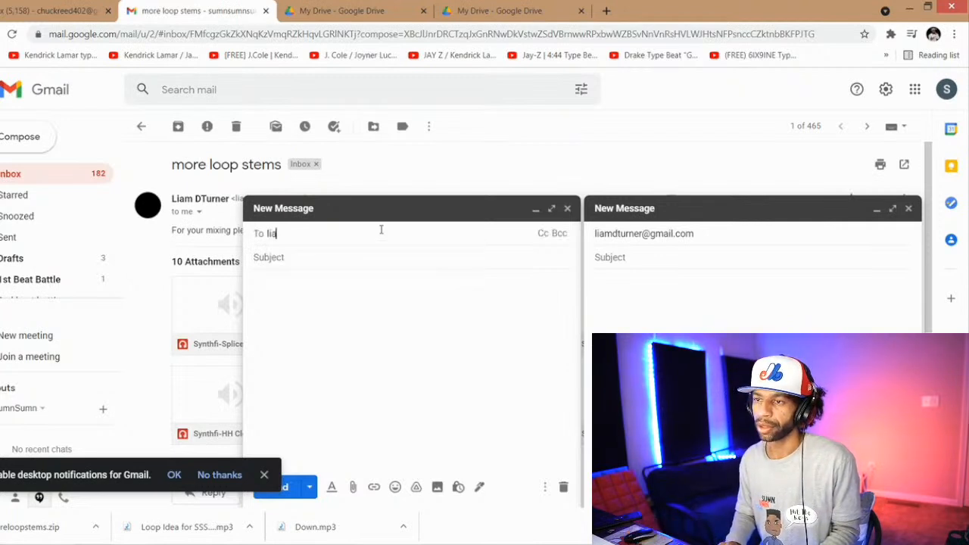
{"action": "left_click", "coordinate": [568, 210]}
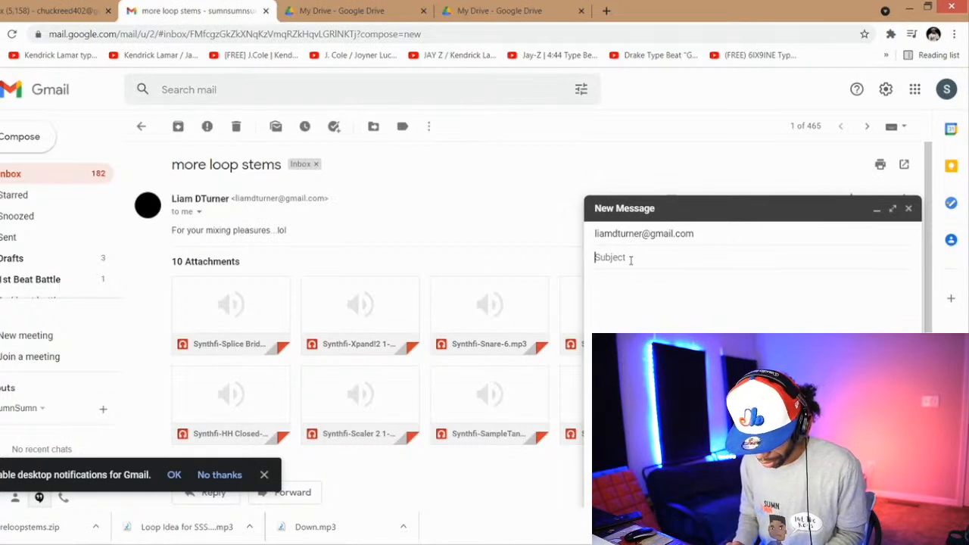
Step: Enter "need a guitar (hint hint)" as the subject of the message
{"action": "type", "text": "n"}
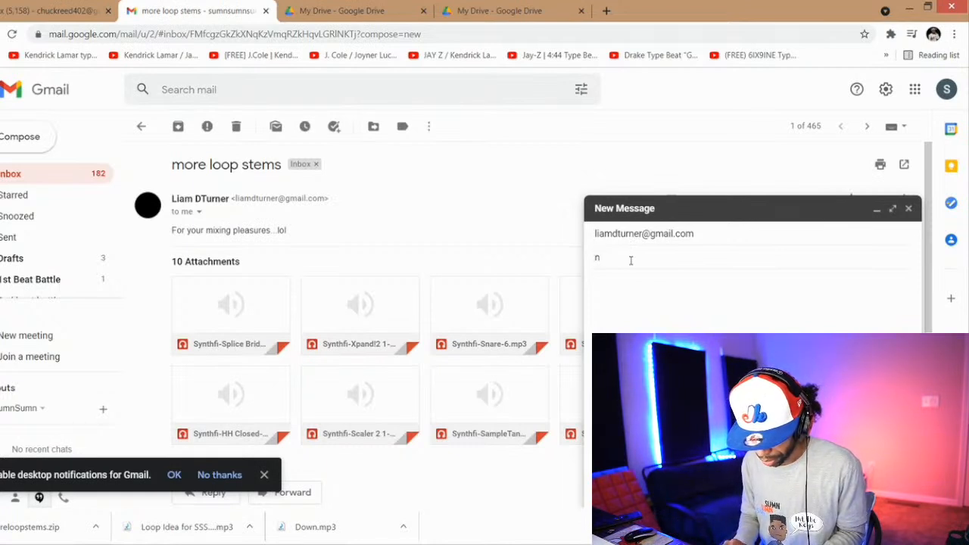
{"action": "type", "text": "eed a gu"}
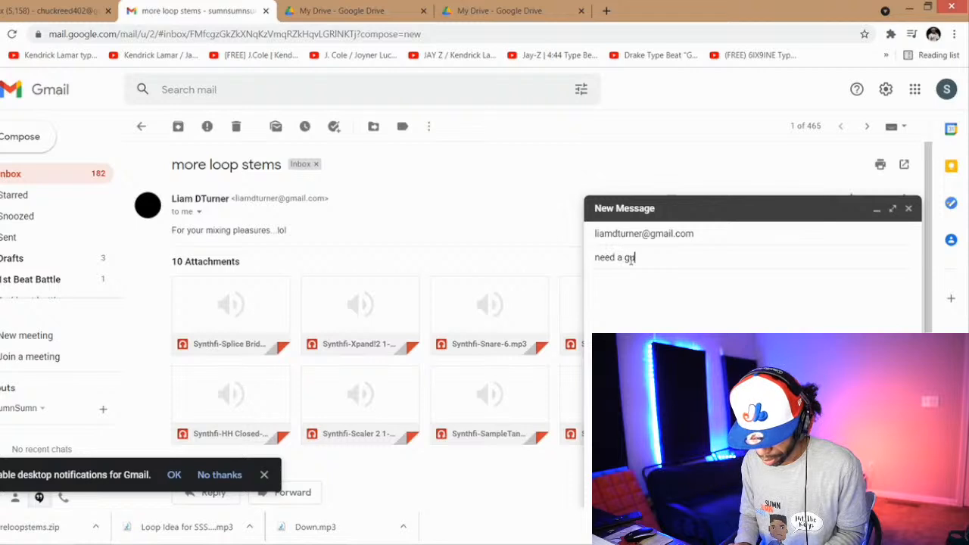
{"action": "type", "text": "itar (hint hint"}
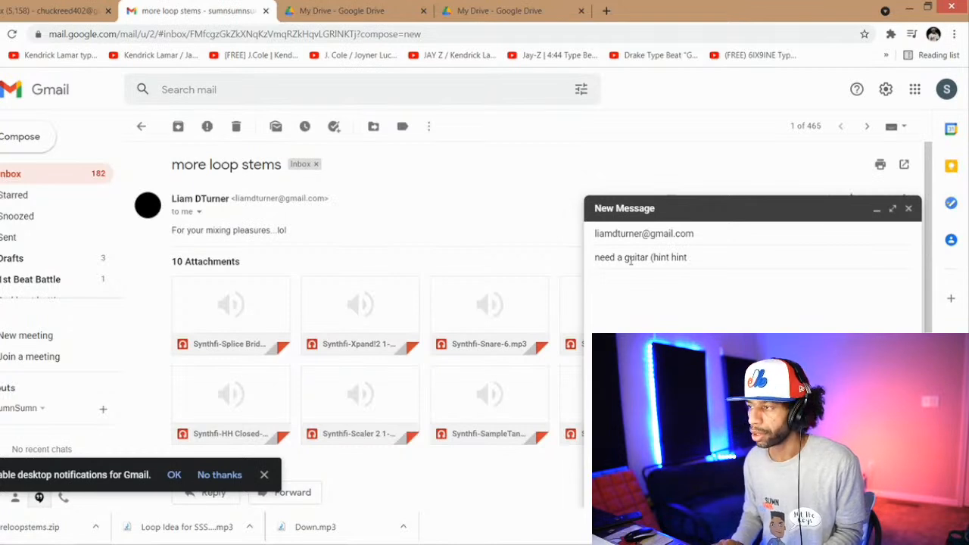
{"action": "type", "text": ")"}
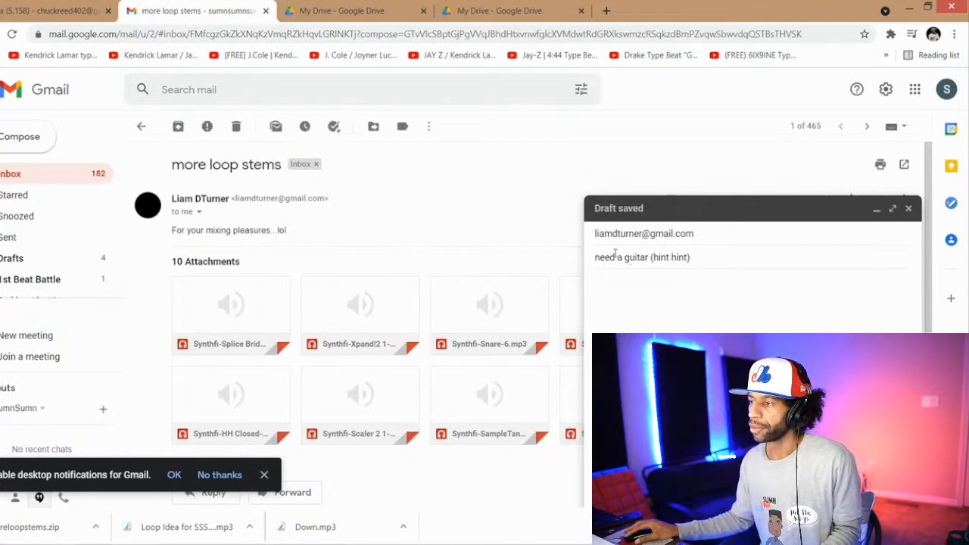
Step: Attach the song file "Down" from the Stream Songs folder on the Desktop to the message
{"action": "left_click", "coordinate": [692, 490]}
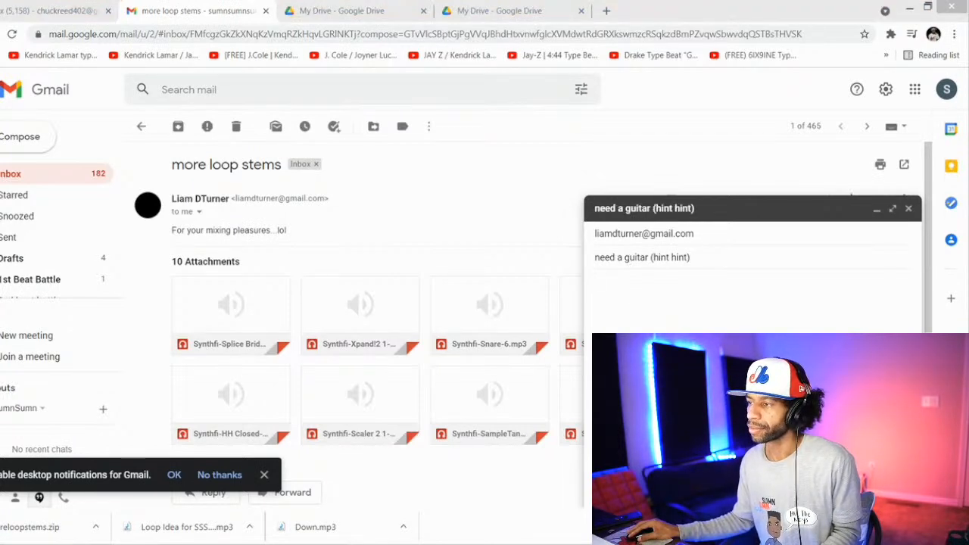
{"action": "left_click", "coordinate": [10, 204]}
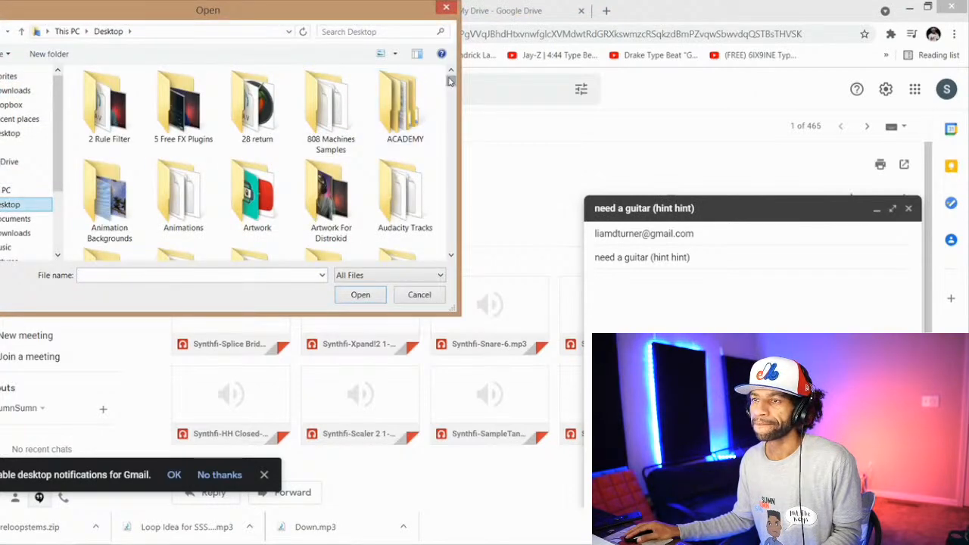
{"action": "left_click_drag", "start_coordinate": [450, 81], "coordinate": [452, 150]}
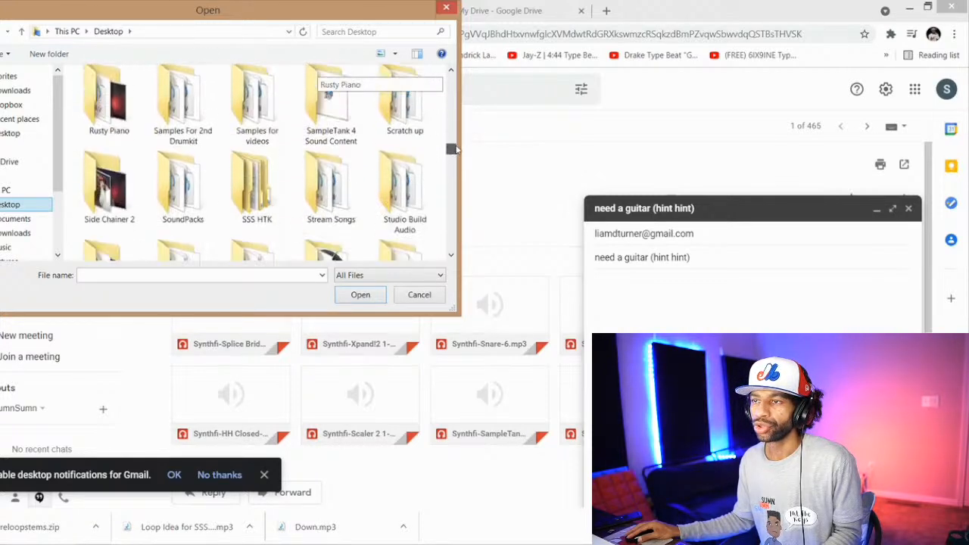
{"action": "double_click", "coordinate": [339, 195]}
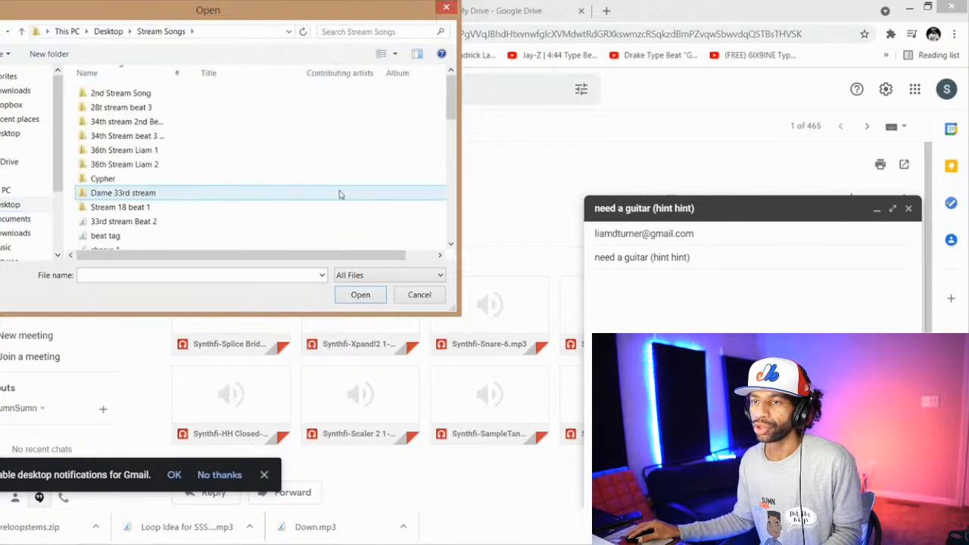
{"action": "mouse_move", "coordinate": [449, 100]}
{"action": "left_mouse_down"}
{"action": "mouse_move", "coordinate": [449, 165]}
{"action": "mouse_move", "coordinate": [452, 118]}
{"action": "left_mouse_up"}
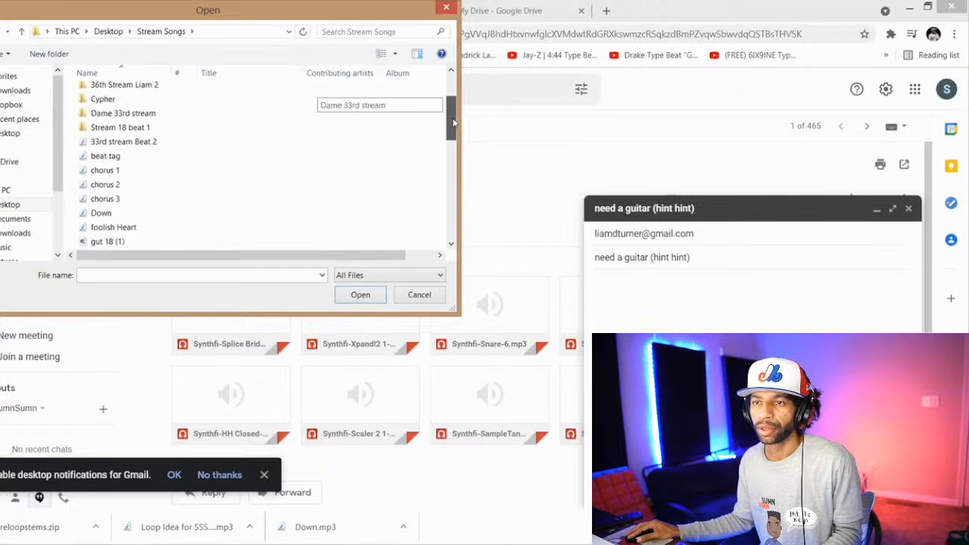
{"action": "left_click", "coordinate": [302, 216]}
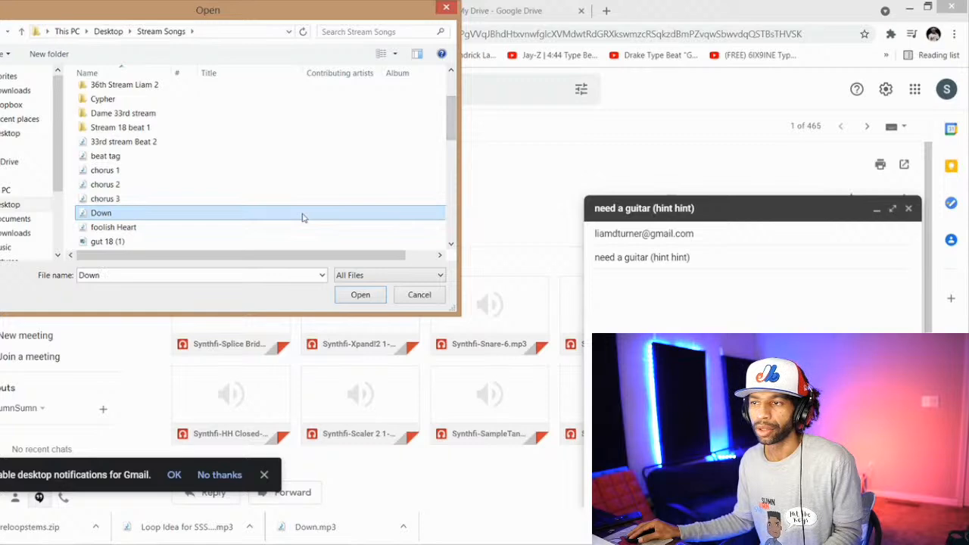
{"action": "double_click", "coordinate": [302, 216]}
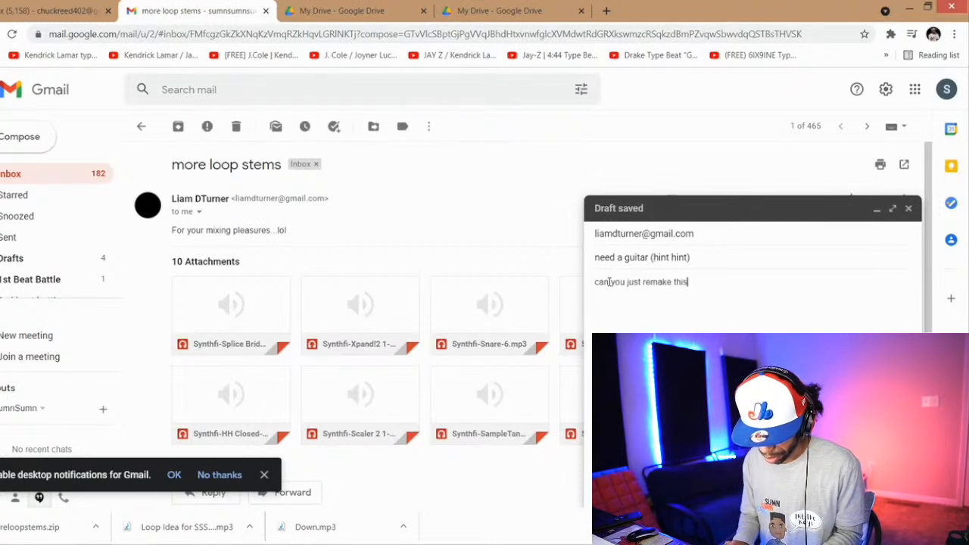
Step: Write "can you just remake the guitar part in this song bro?" as the message body and send the email
{"action": "key", "text": "BackSpace"}
{"action": "key", "text": "BackSpace"}
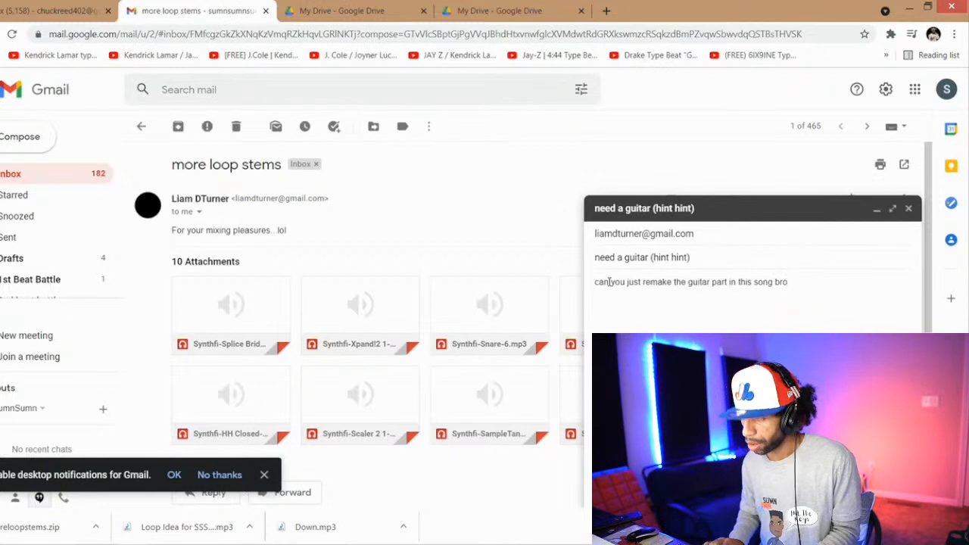
{"action": "type", "text": "?"}
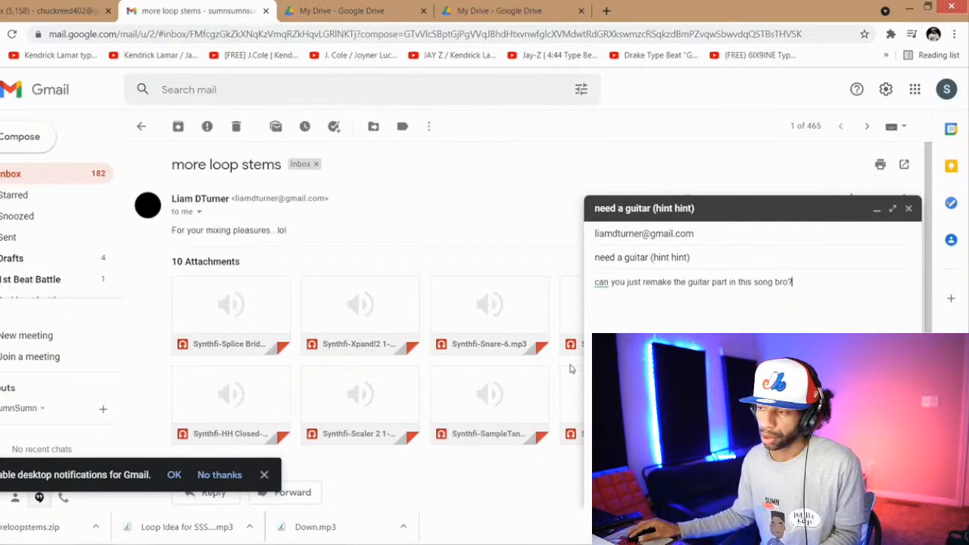
{"action": "key", "text": "ctrl+Return"}
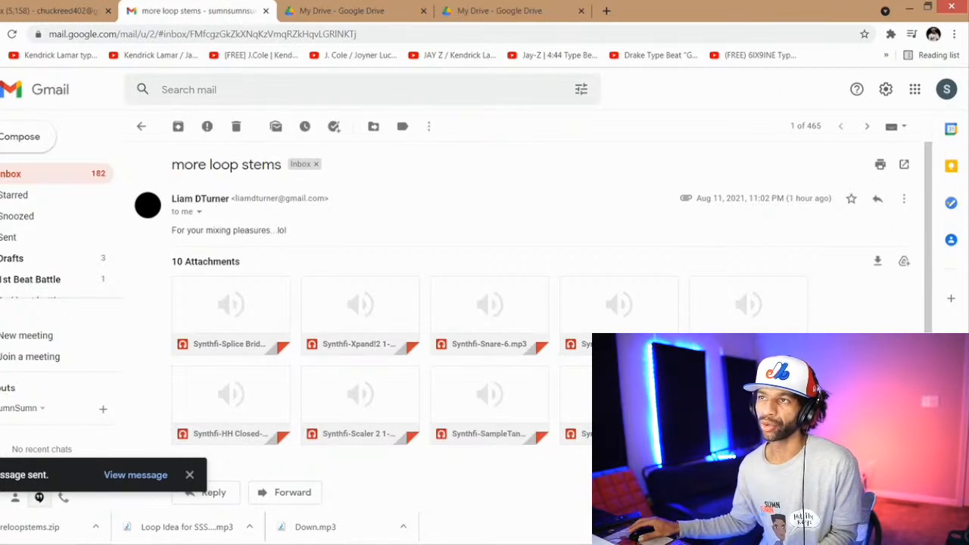
Step: Search the web for "cymatics origin" and open the Origin - Vintage Plugin page on Cymatics.fm
{"action": "left_click", "coordinate": [505, 34]}
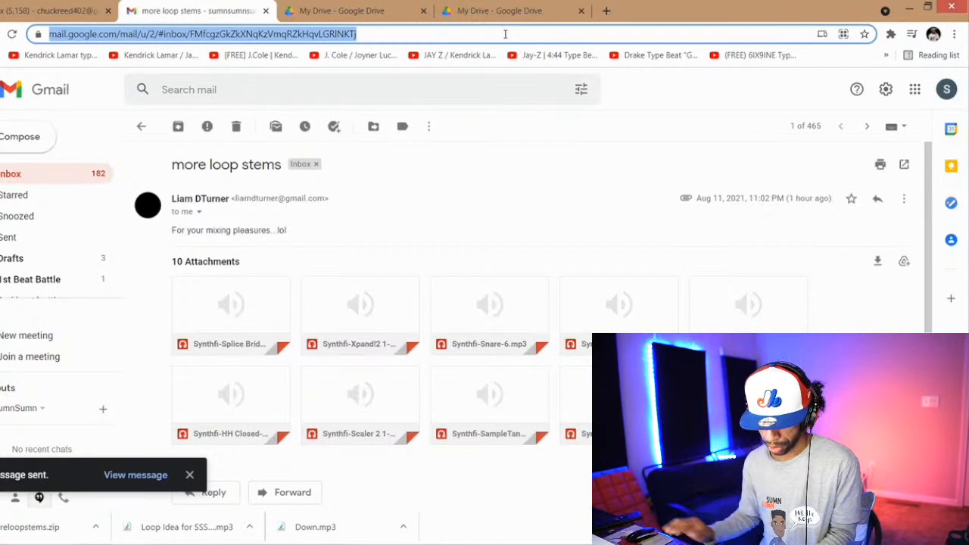
{"action": "type", "text": "cymatics"}
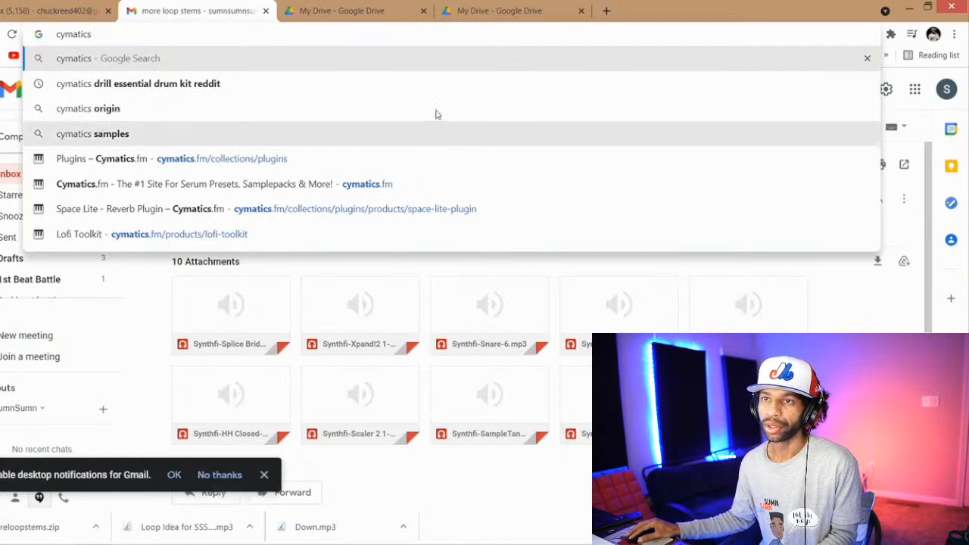
{"action": "left_click", "coordinate": [96, 108]}
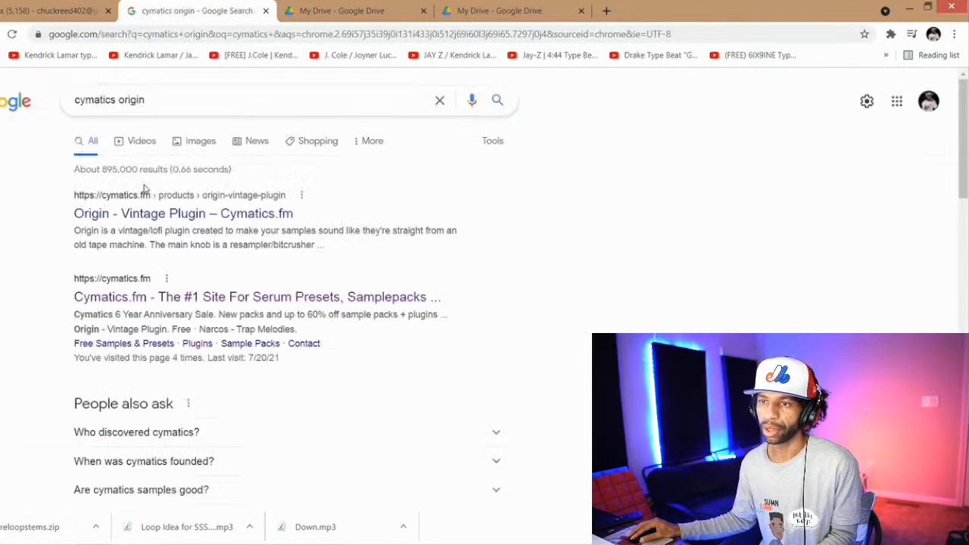
{"action": "left_click", "coordinate": [154, 215]}
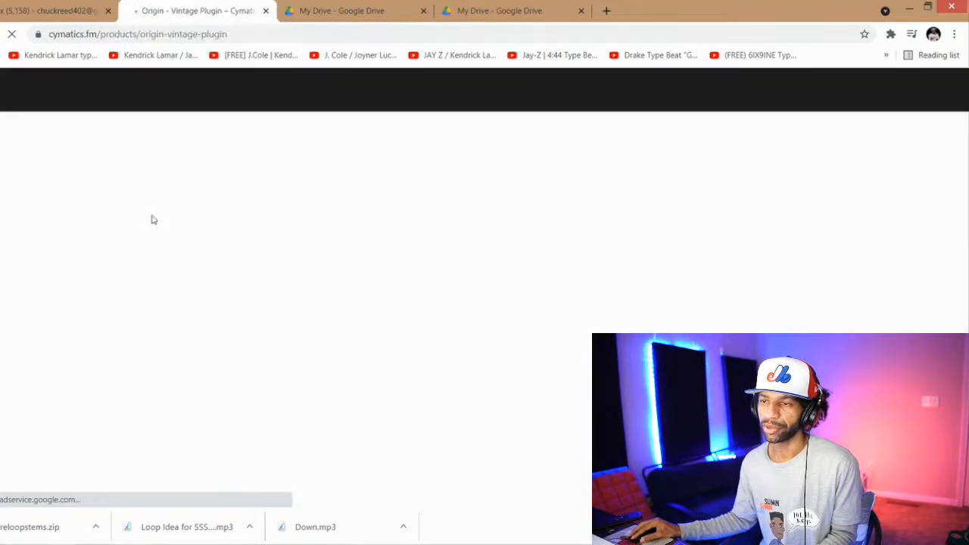
Step: Request the free Origin download, accept the subscription consent with the prefilled contact details, and download the Windows version (v1.0.0)
{"action": "scroll", "coordinate": [174, 215], "scroll_direction": "down", "scroll_amount": 2}
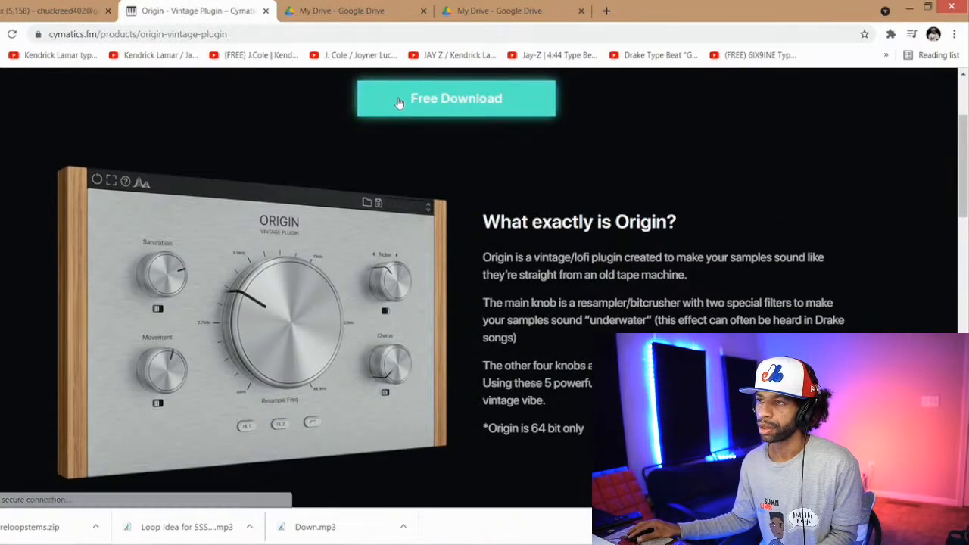
{"action": "left_click", "coordinate": [397, 98]}
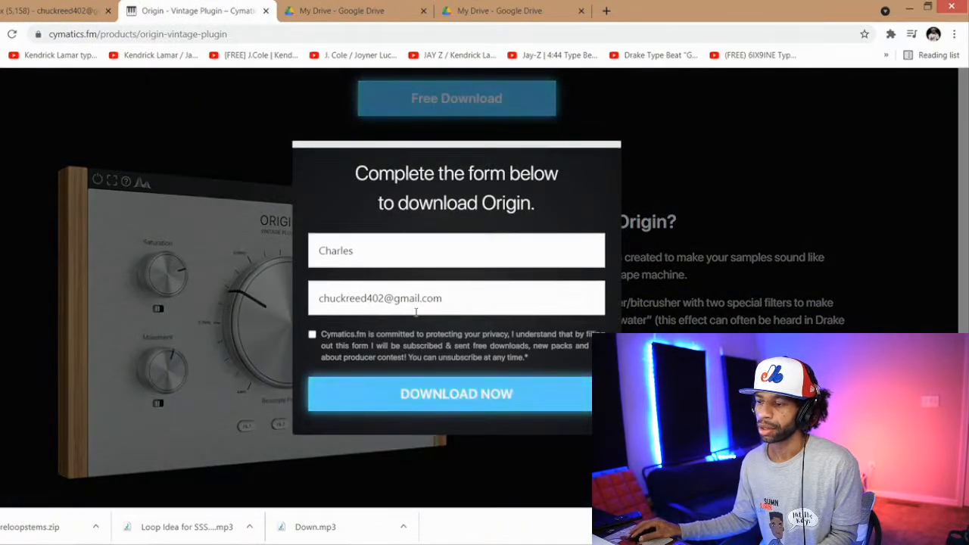
{"action": "left_click", "coordinate": [313, 335]}
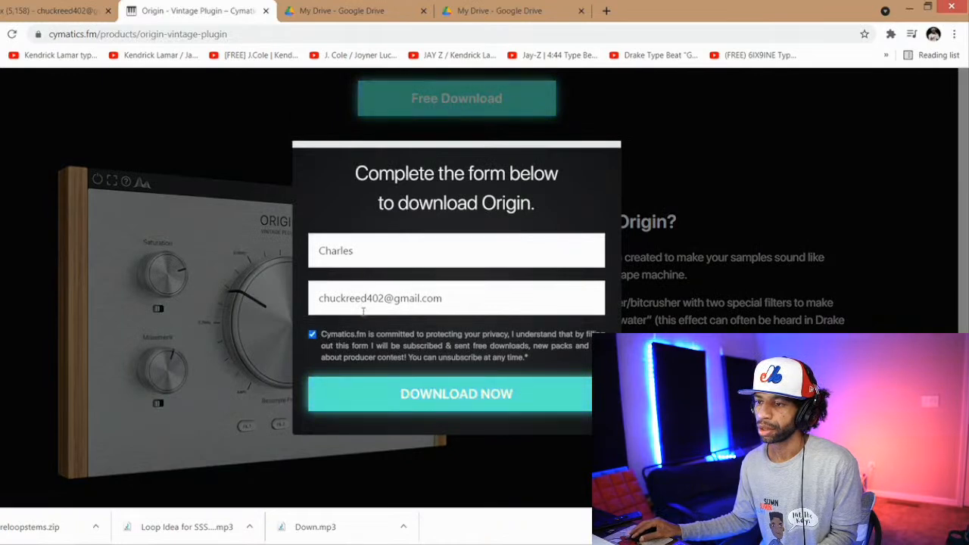
{"action": "left_click", "coordinate": [431, 398]}
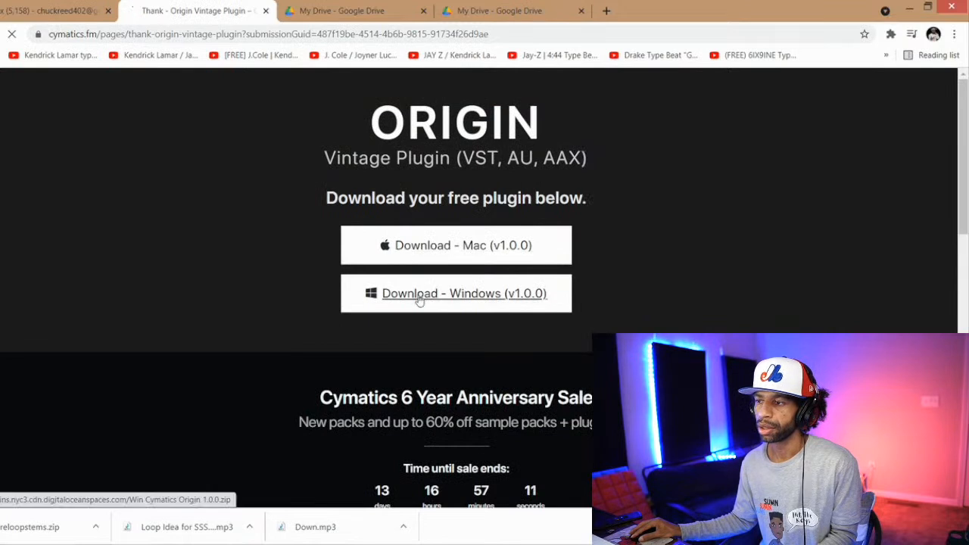
{"action": "left_click", "coordinate": [419, 296]}
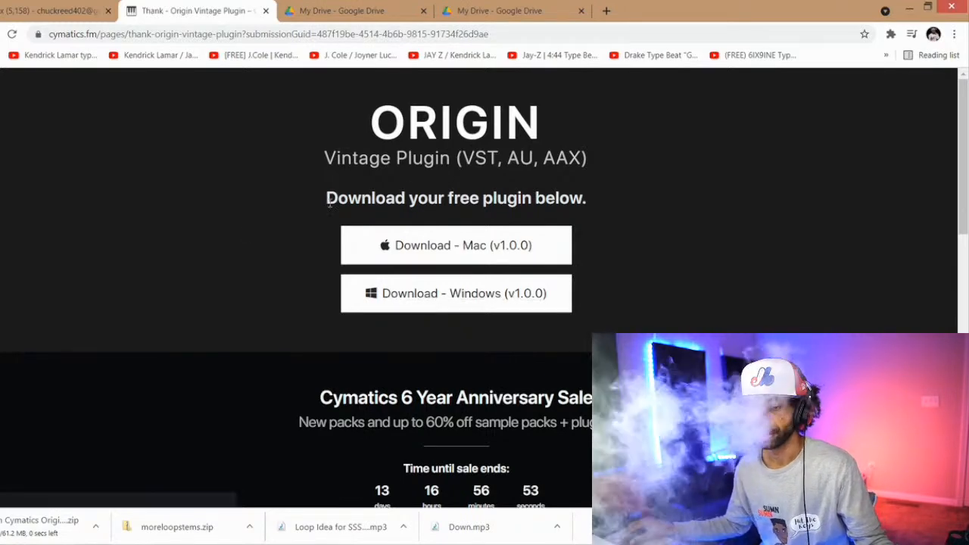
Step: Open the downloaded Win Cymatics Origin archive, run the Cymatics Origin Installer despite the SmartScreen block, and allow it to make changes
{"action": "left_click", "coordinate": [85, 530]}
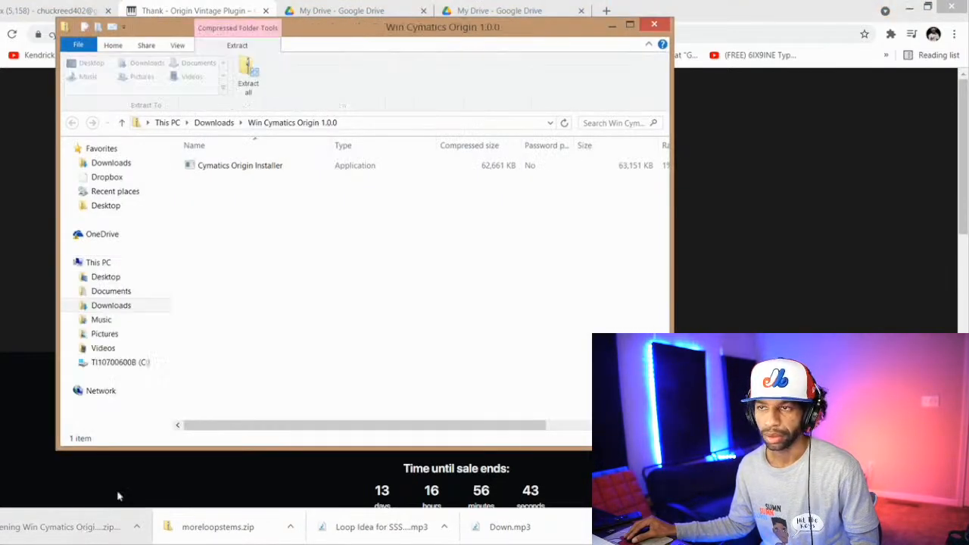
{"action": "left_click", "coordinate": [244, 170]}
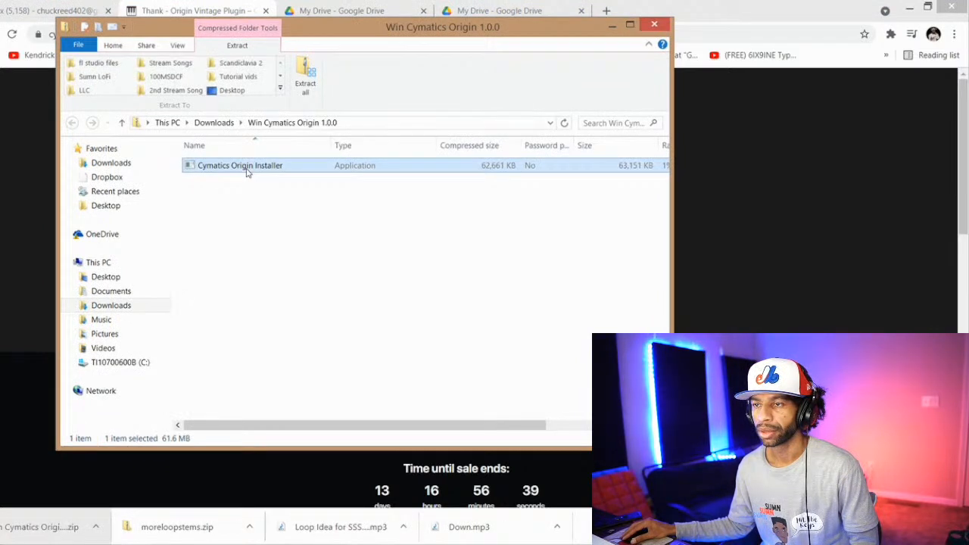
{"action": "double_click", "coordinate": [265, 171]}
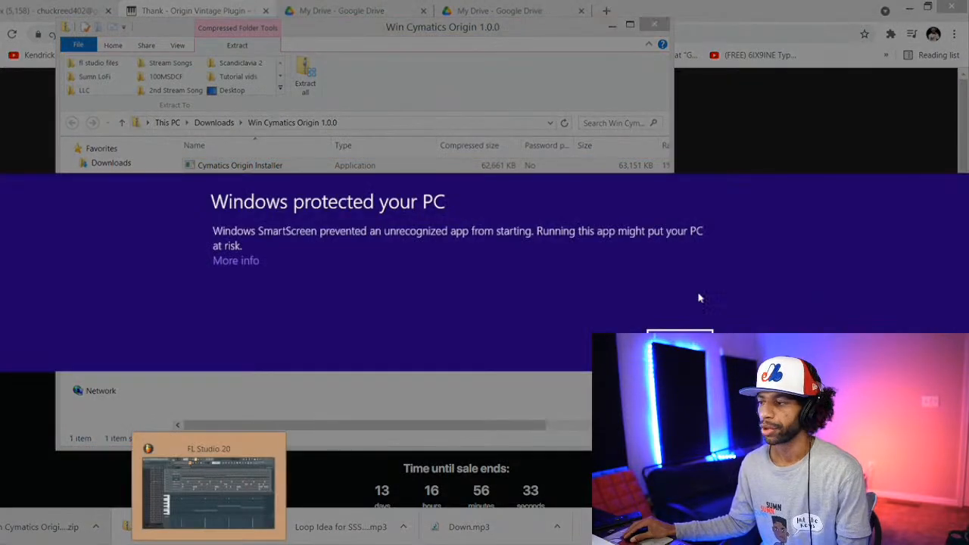
{"action": "left_click", "coordinate": [249, 262]}
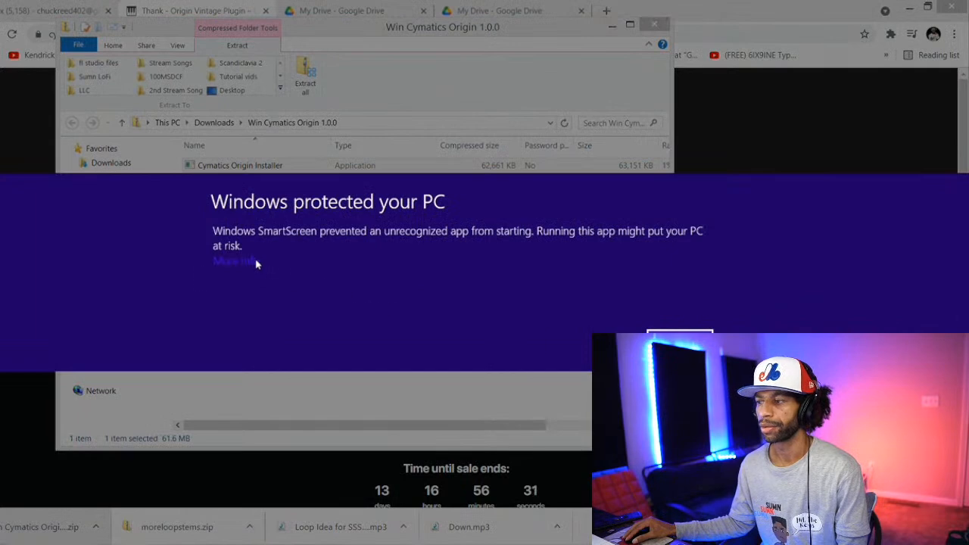
{"action": "left_click", "coordinate": [571, 341]}
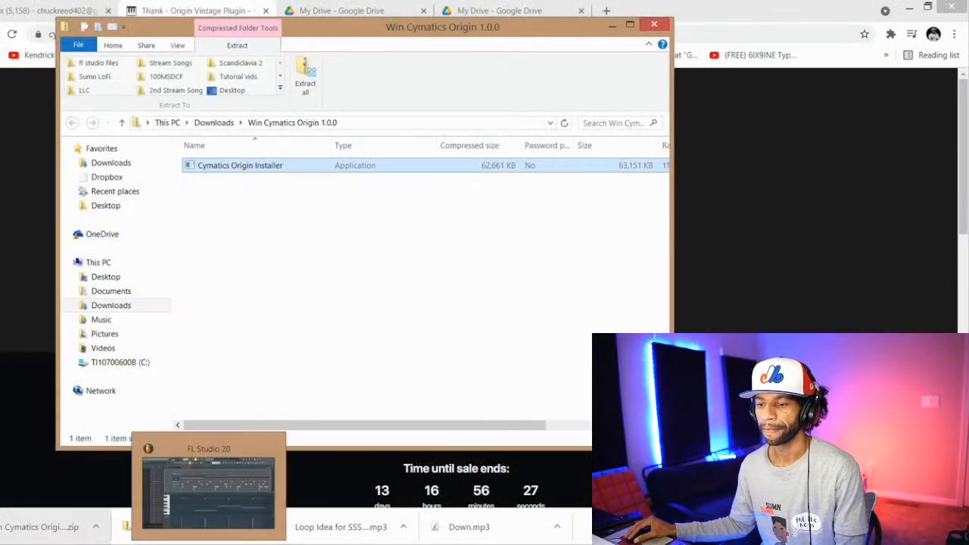
{"action": "left_click", "coordinate": [209, 543]}
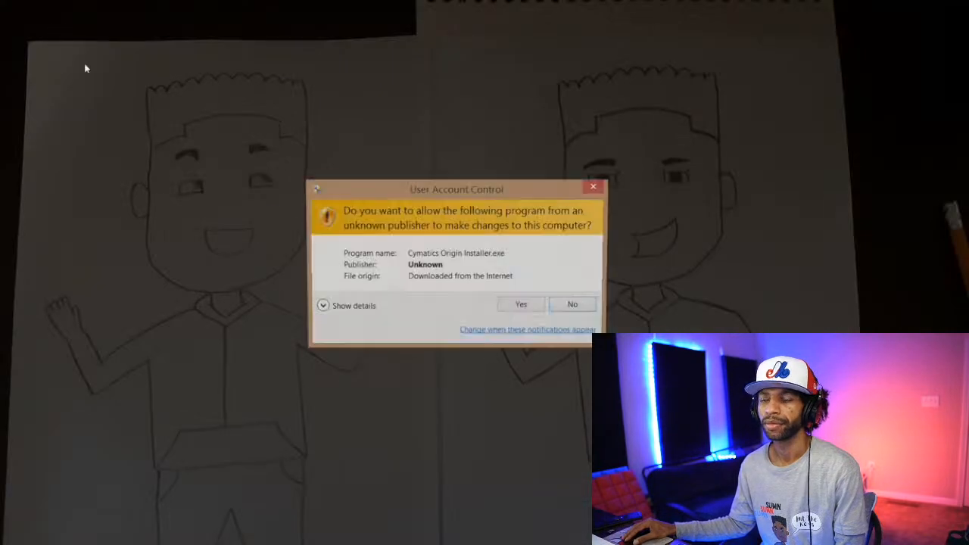
{"action": "left_click", "coordinate": [522, 306]}
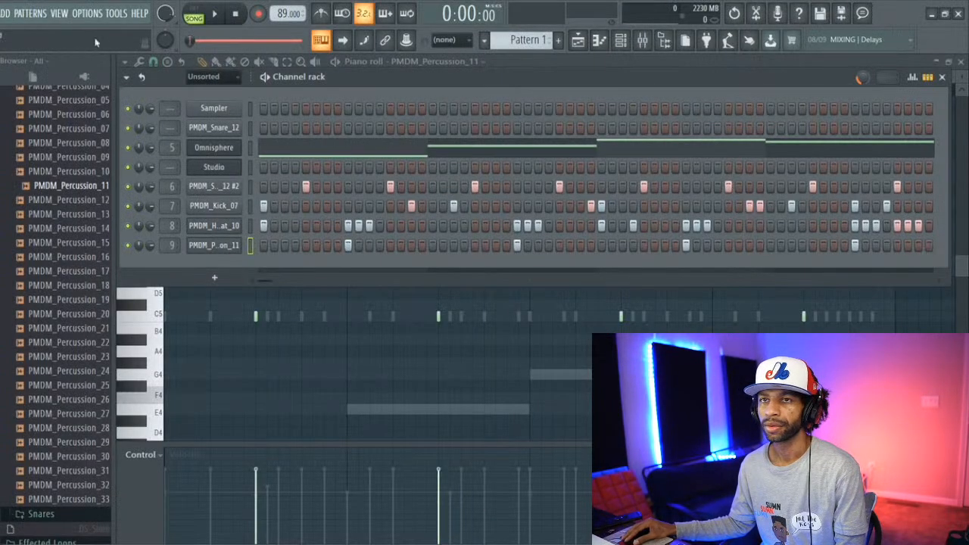
Step: Save the FL Studio project as "36th Stream Beat 2" in the fl studio files folder
{"action": "key", "text": "alt+f"}
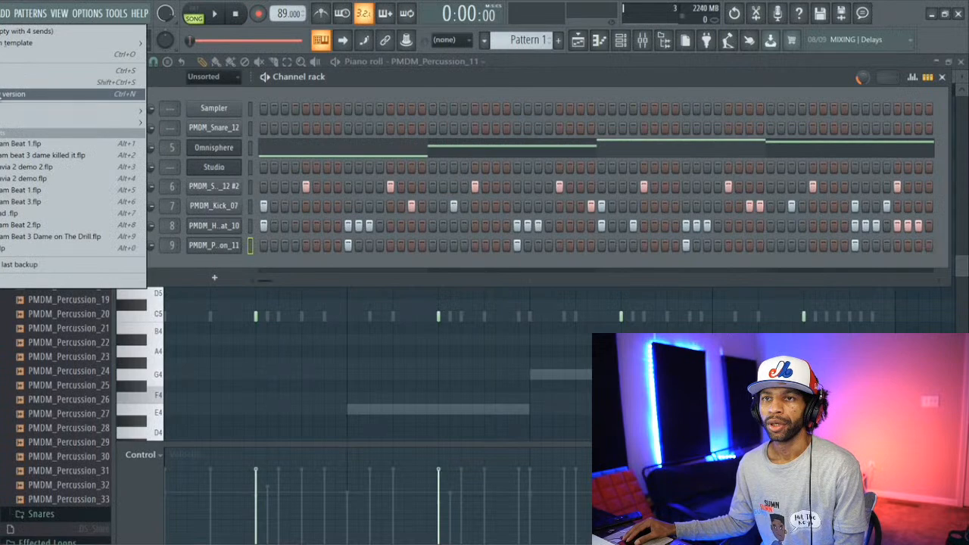
{"action": "left_click", "coordinate": [9, 83]}
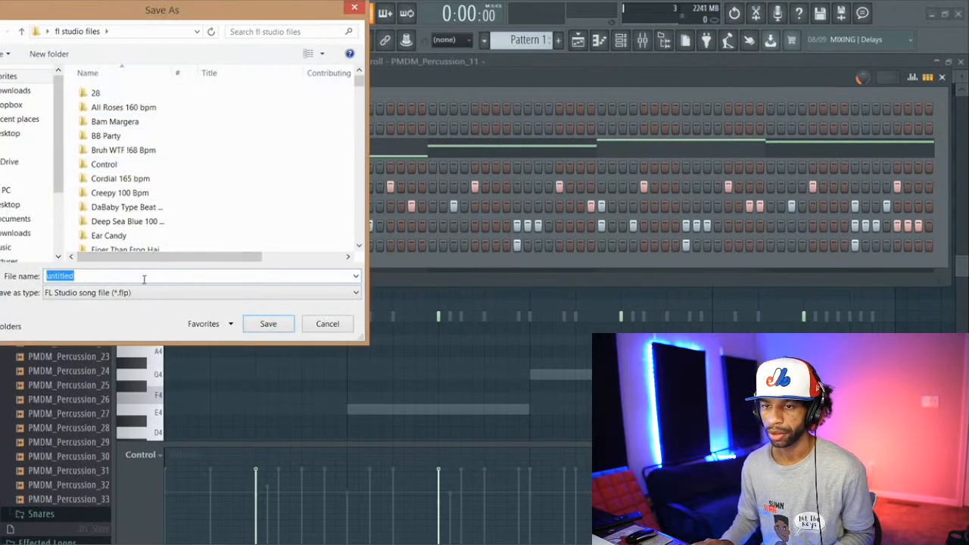
{"action": "key", "text": "BackSpace"}
{"action": "type", "text": "36th Str"}
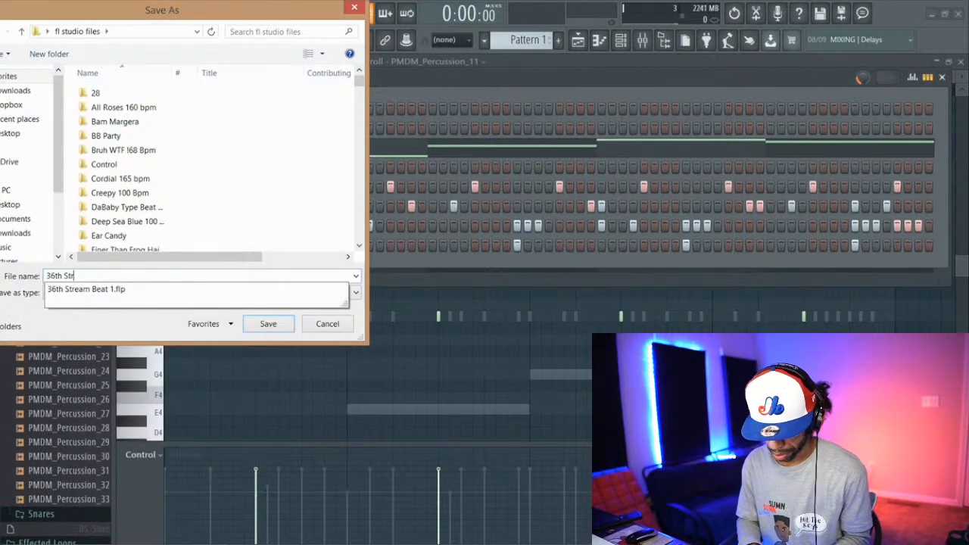
{"action": "type", "text": "eam Beat "}
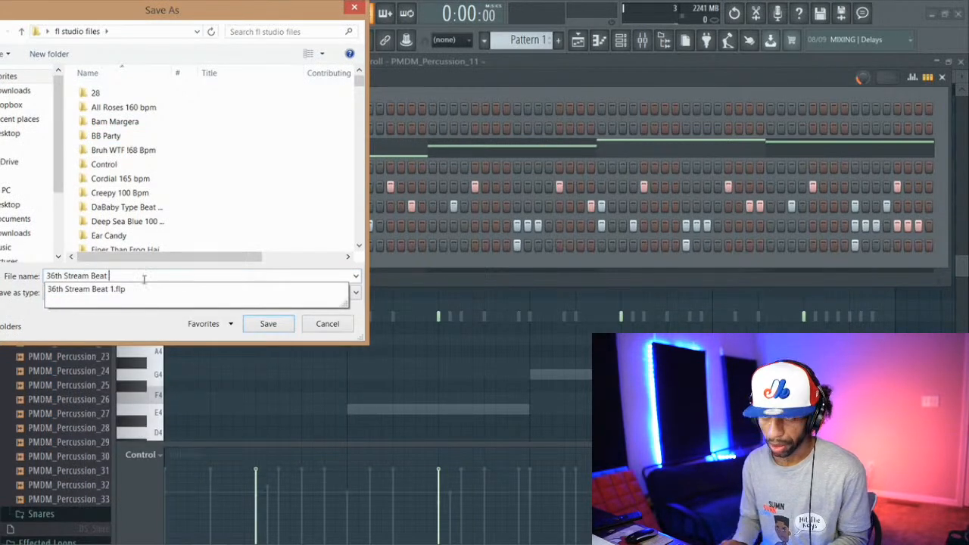
{"action": "type", "text": "2"}
{"action": "key", "text": "Return"}
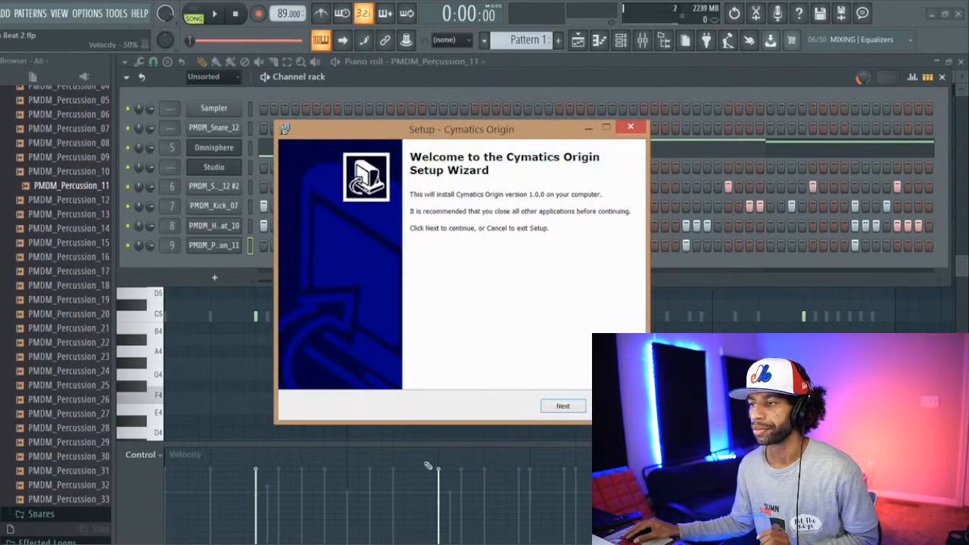
Step: Accept the Cymatics Origin license agreement, complete the full installation with VST2, VST3 and AAX, and close the user manual
{"action": "left_click", "coordinate": [563, 406]}
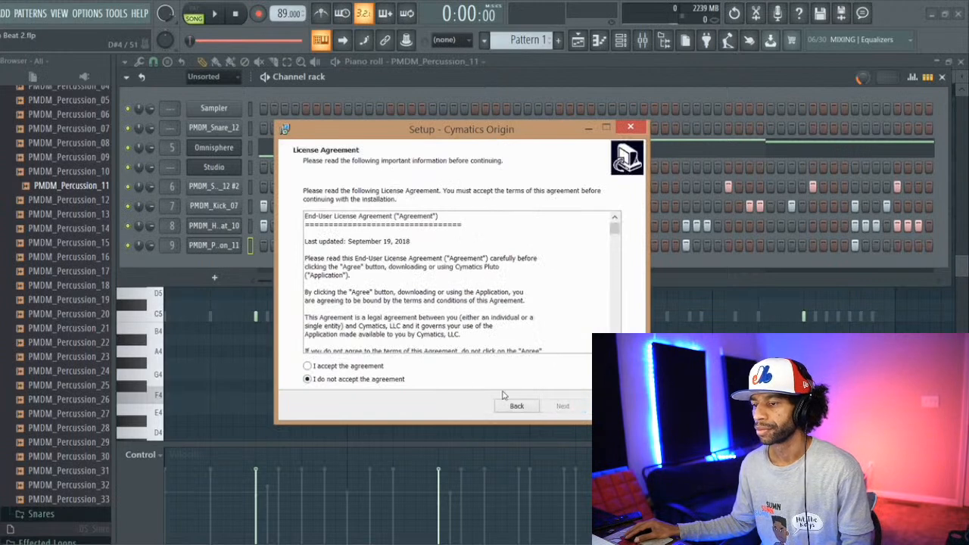
{"action": "left_click", "coordinate": [307, 366]}
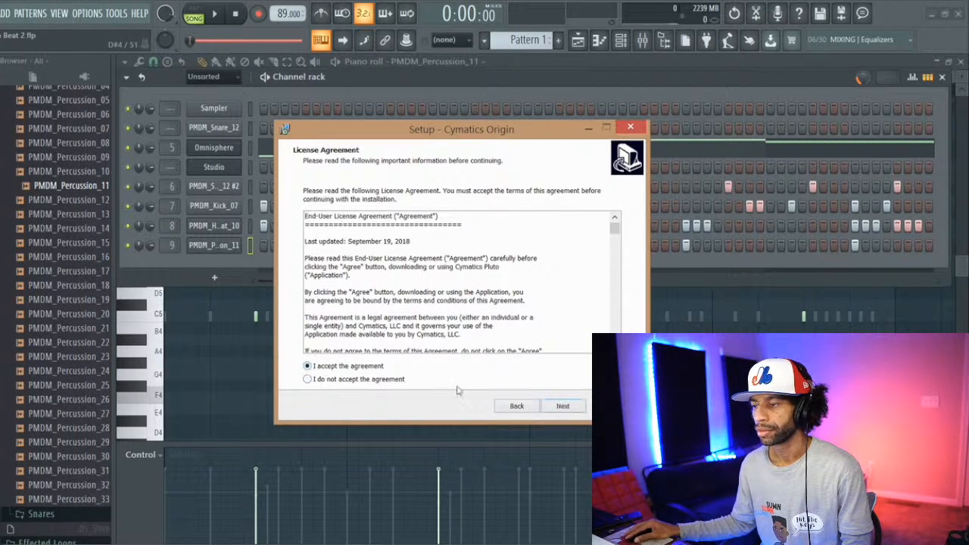
{"action": "left_click", "coordinate": [563, 406]}
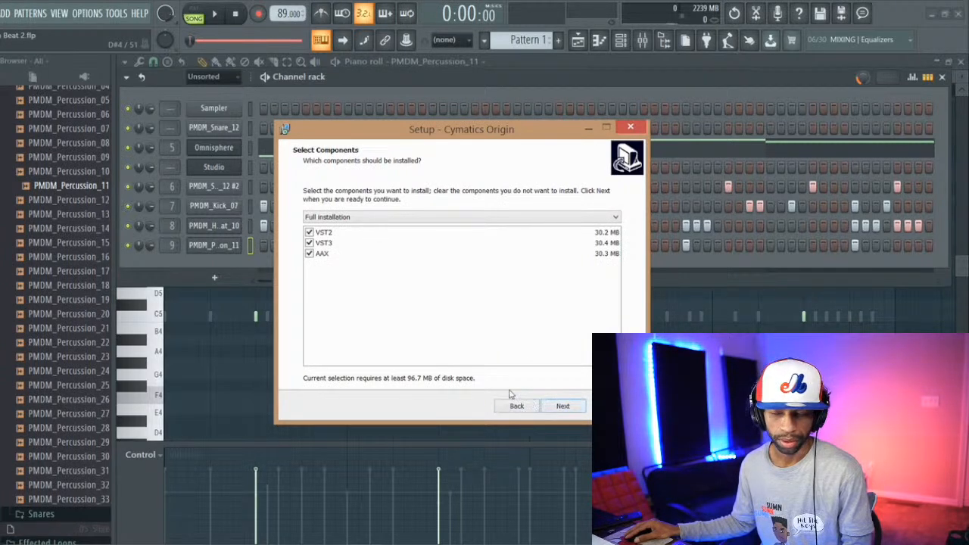
{"action": "left_click", "coordinate": [553, 408]}
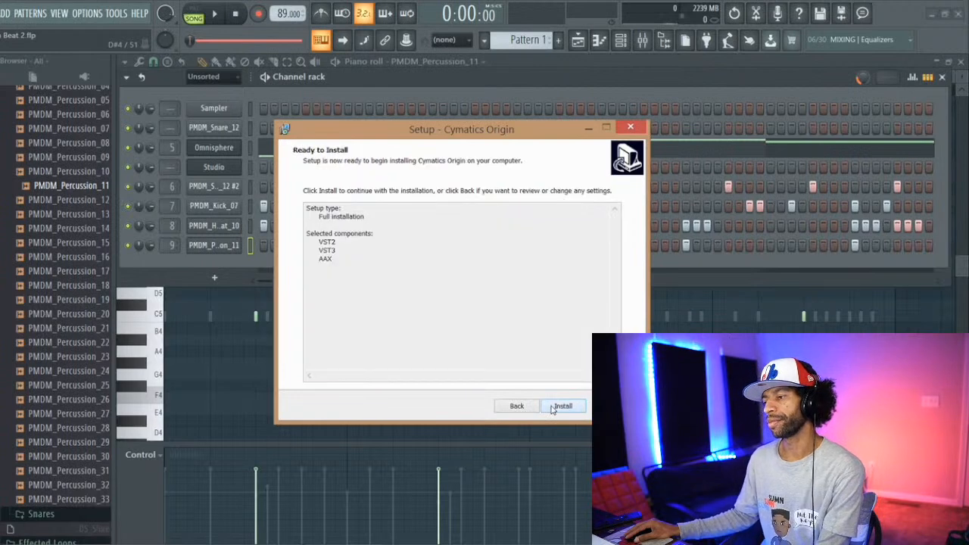
{"action": "left_click", "coordinate": [560, 406]}
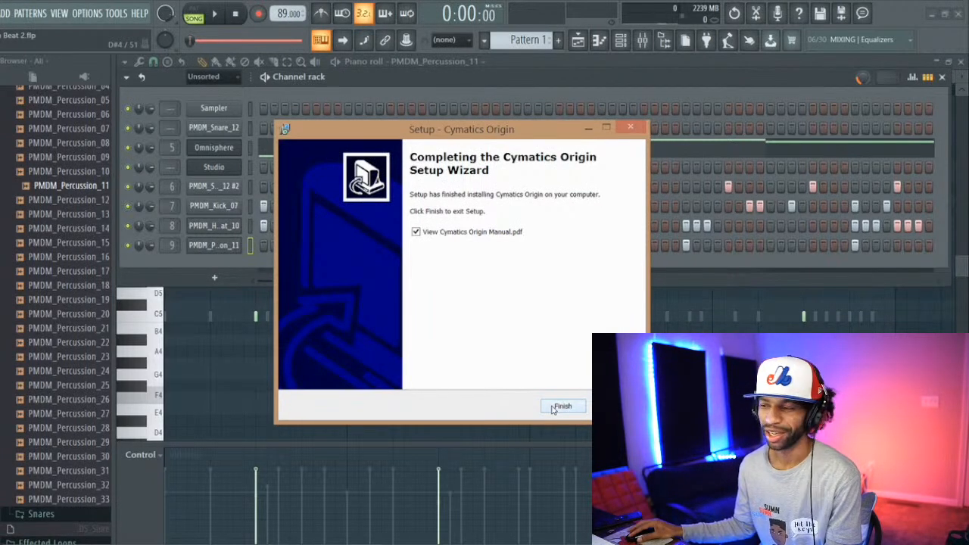
{"action": "left_click", "coordinate": [561, 407]}
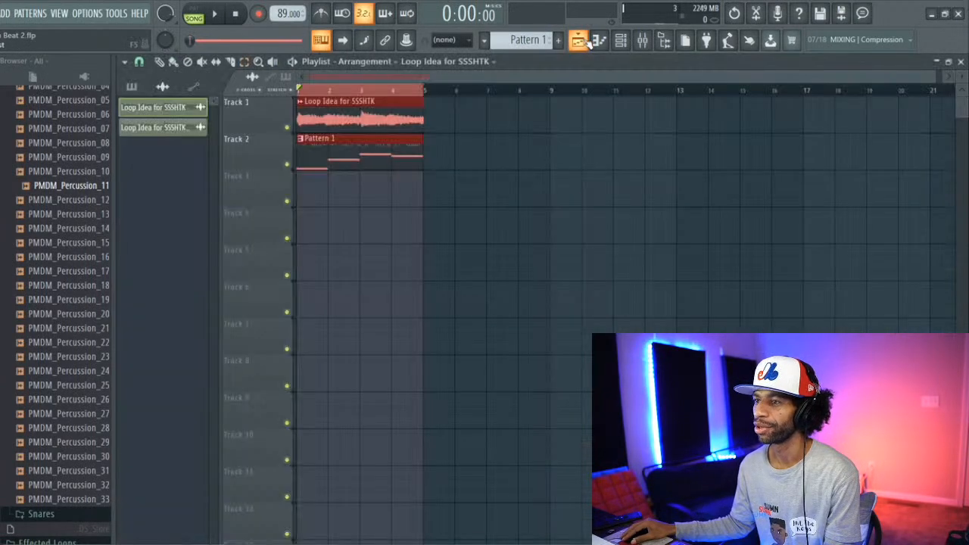
{"action": "left_click", "coordinate": [620, 40]}
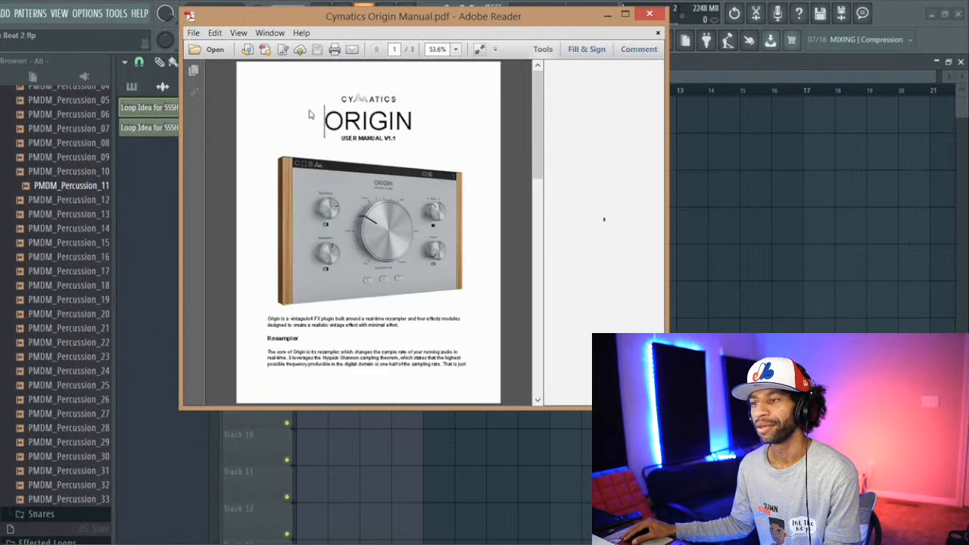
{"action": "left_click", "coordinate": [160, 209]}
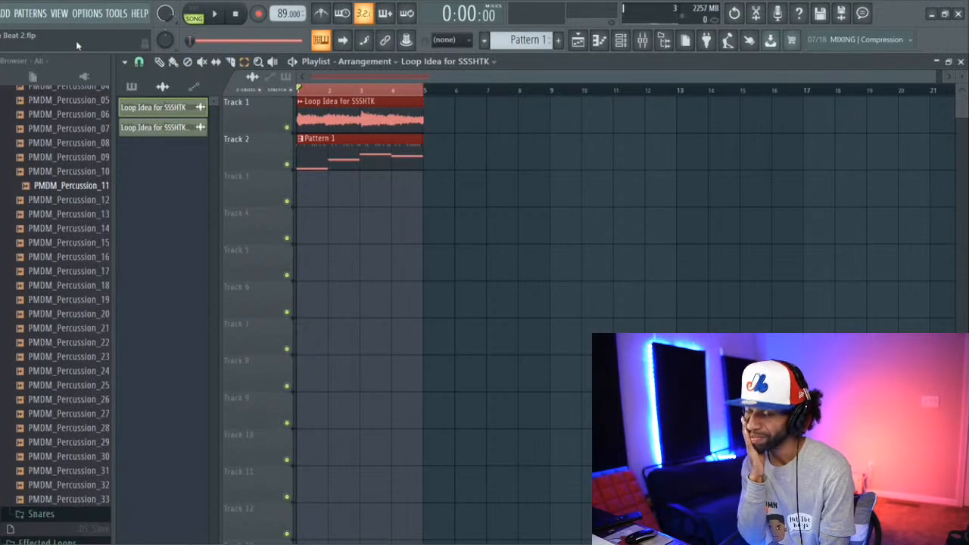
Step: Browse the generator plugin list for Origin, then open the Plugin Manager and scan for newly installed plugins
{"action": "left_click", "coordinate": [15, 17]}
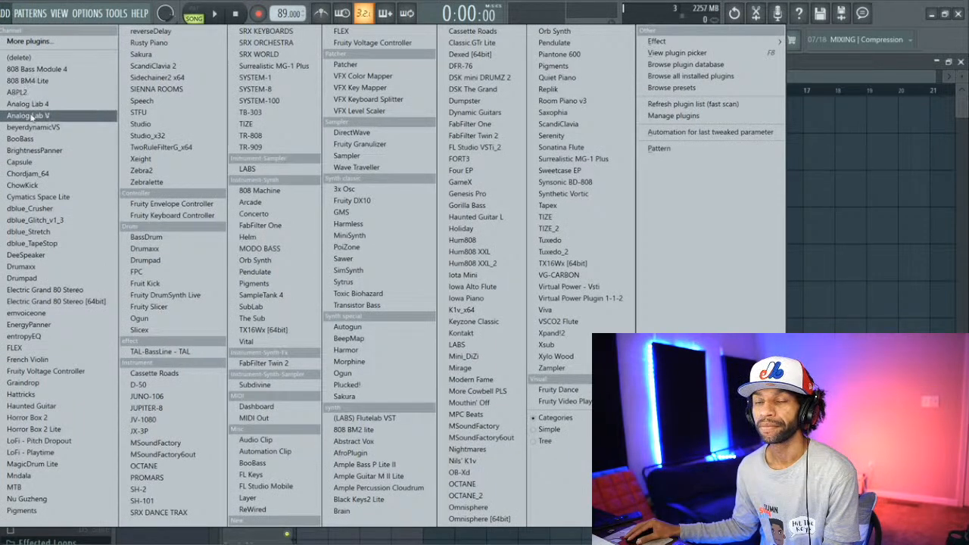
{"action": "left_click", "coordinate": [34, 41]}
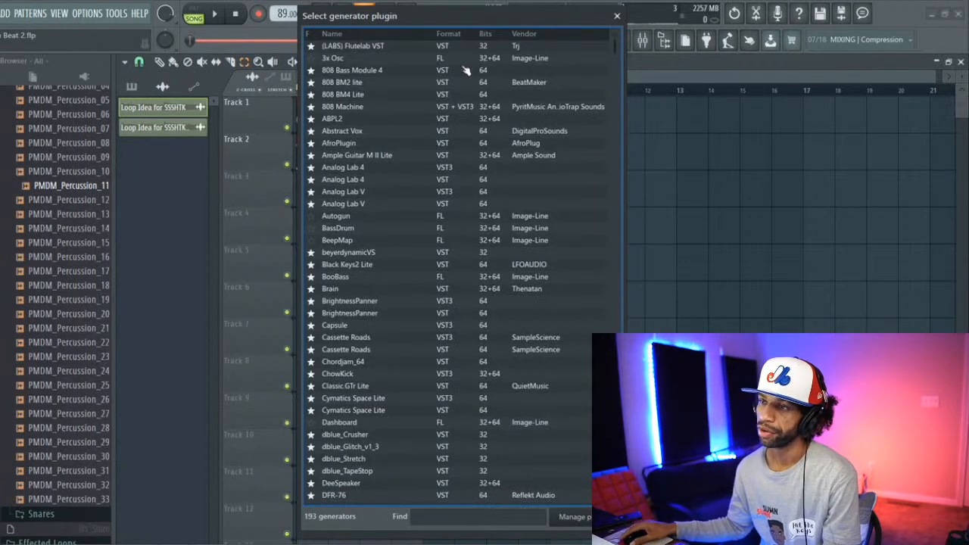
{"action": "scroll", "coordinate": [457, 69], "scroll_direction": "down", "scroll_amount": 5}
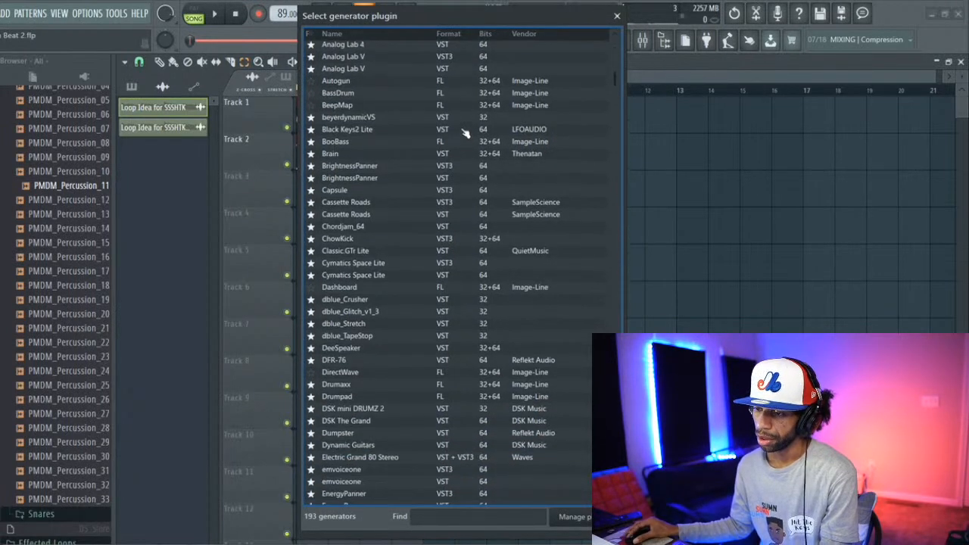
{"action": "scroll", "coordinate": [467, 150], "scroll_direction": "down", "scroll_amount": 6}
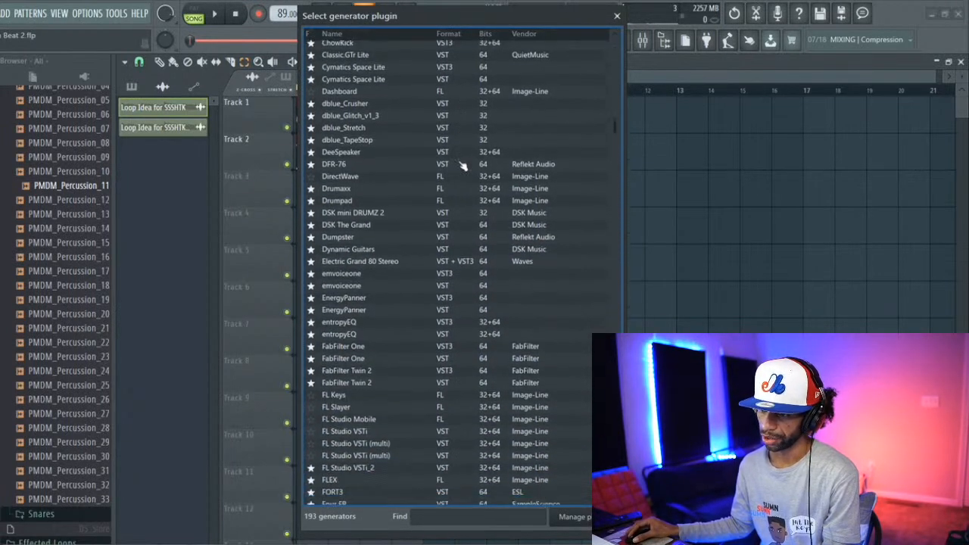
{"action": "scroll", "coordinate": [466, 167], "scroll_direction": "down", "scroll_amount": 4}
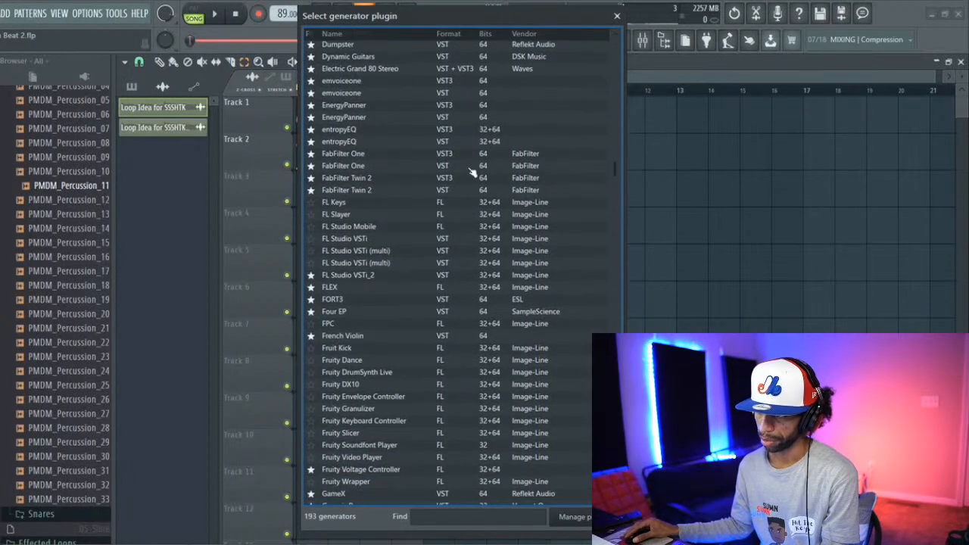
{"action": "key", "text": "Escape"}
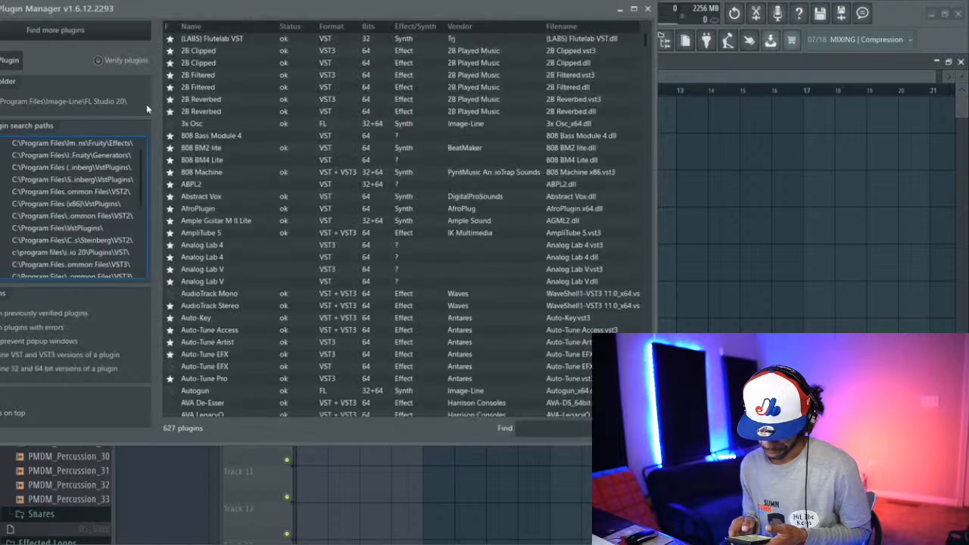
{"action": "left_click", "coordinate": [65, 30]}
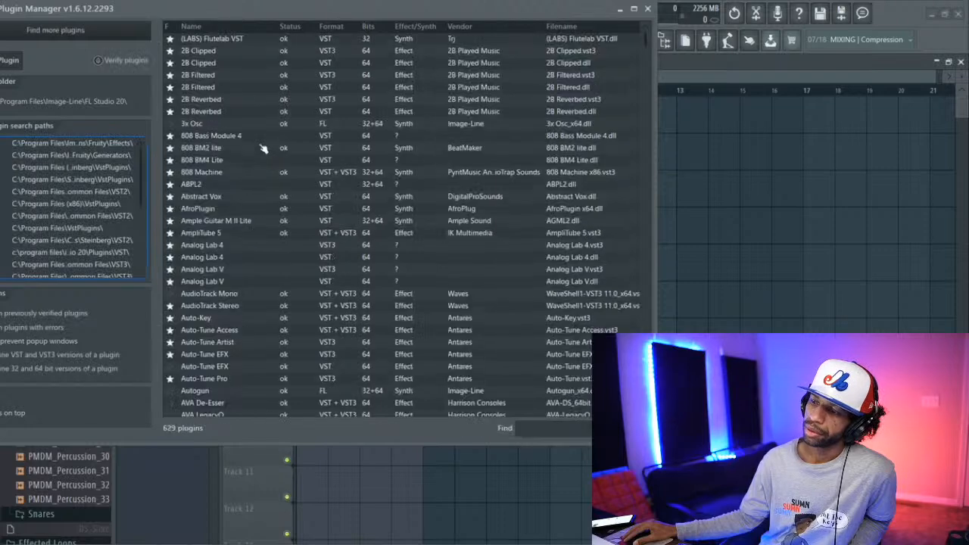
Step: Mark both the VST3 and VST entries of Cymatics Origin as favorites and close the Plugin Manager
{"action": "scroll", "coordinate": [345, 146], "scroll_direction": "down", "scroll_amount": 7}
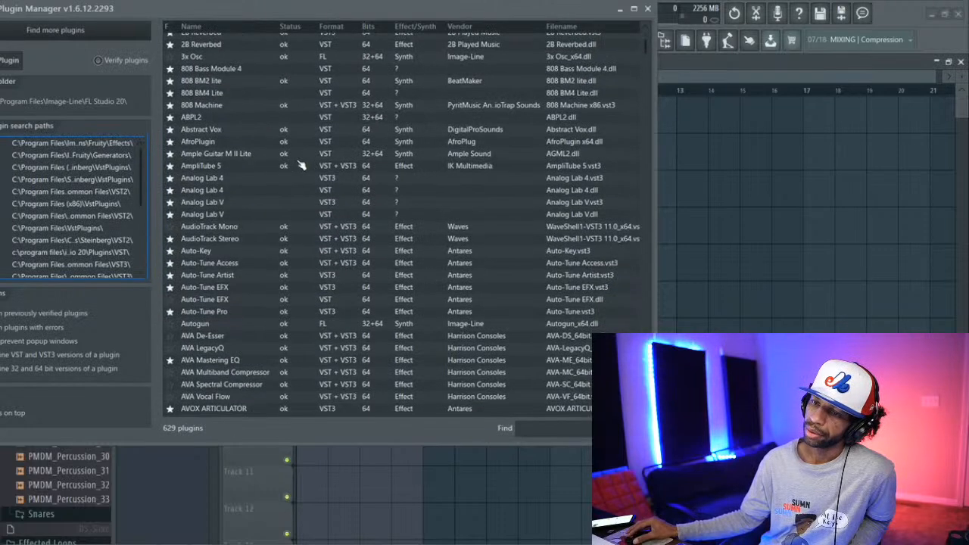
{"action": "scroll", "coordinate": [301, 167], "scroll_direction": "down", "scroll_amount": 8}
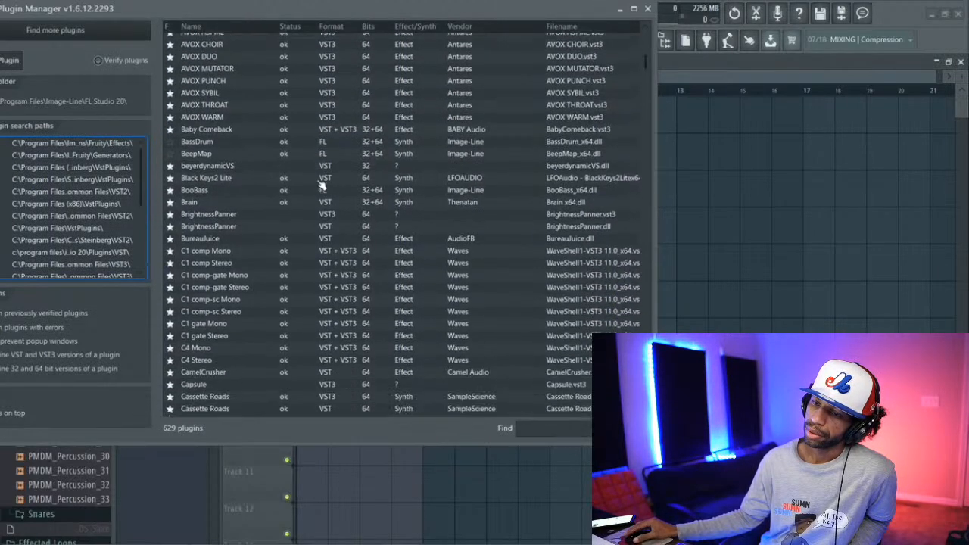
{"action": "scroll", "coordinate": [332, 191], "scroll_direction": "down", "scroll_amount": 4}
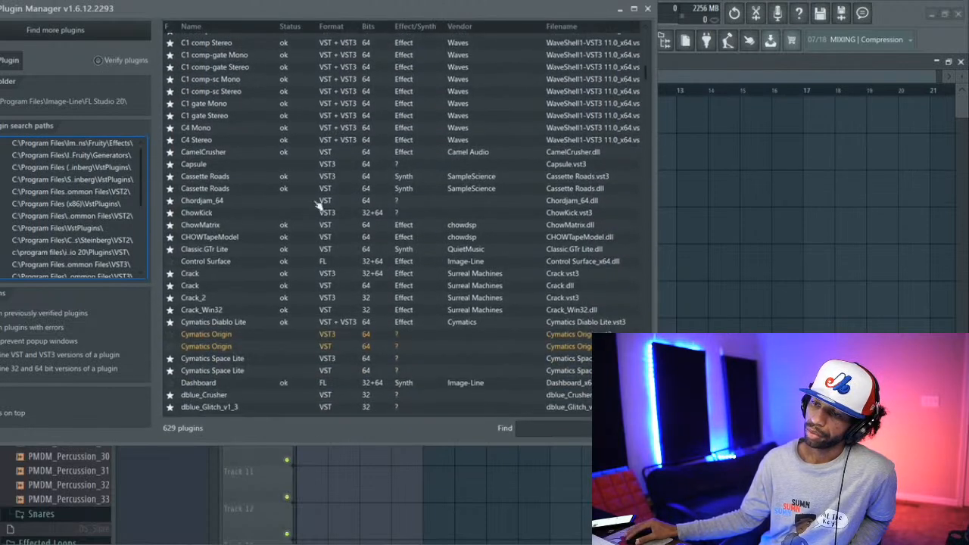
{"action": "left_click", "coordinate": [173, 347]}
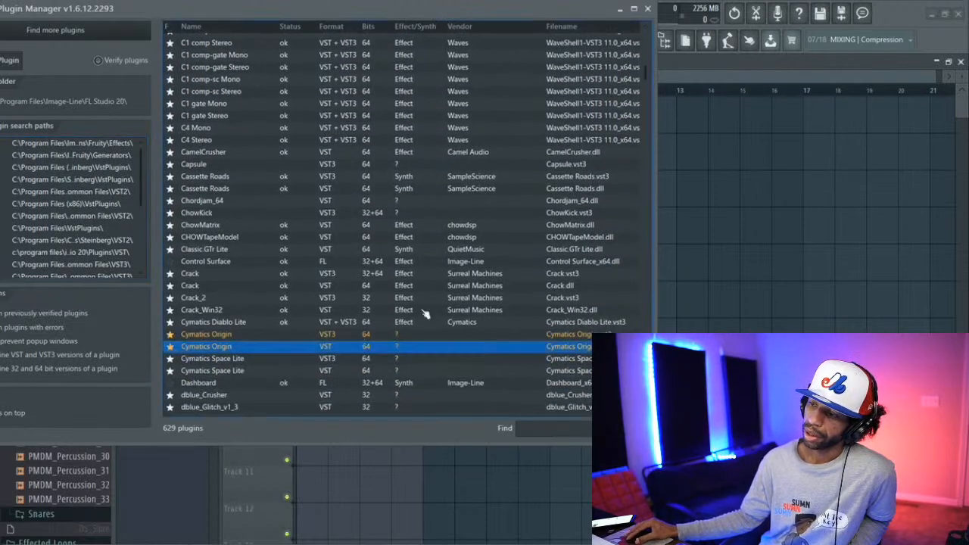
{"action": "left_click", "coordinate": [648, 9]}
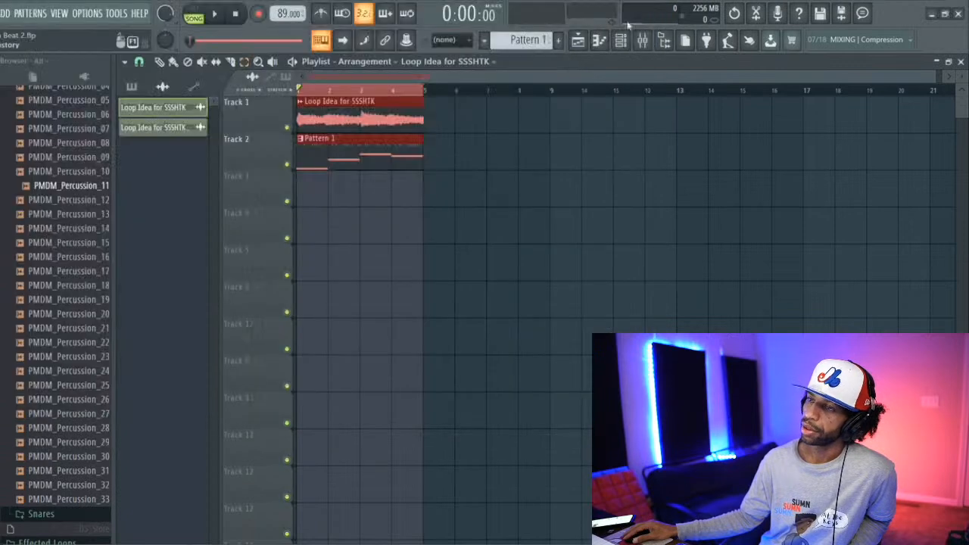
Step: Start song playback and select the Master track in the mixer
{"action": "left_click", "coordinate": [624, 40]}
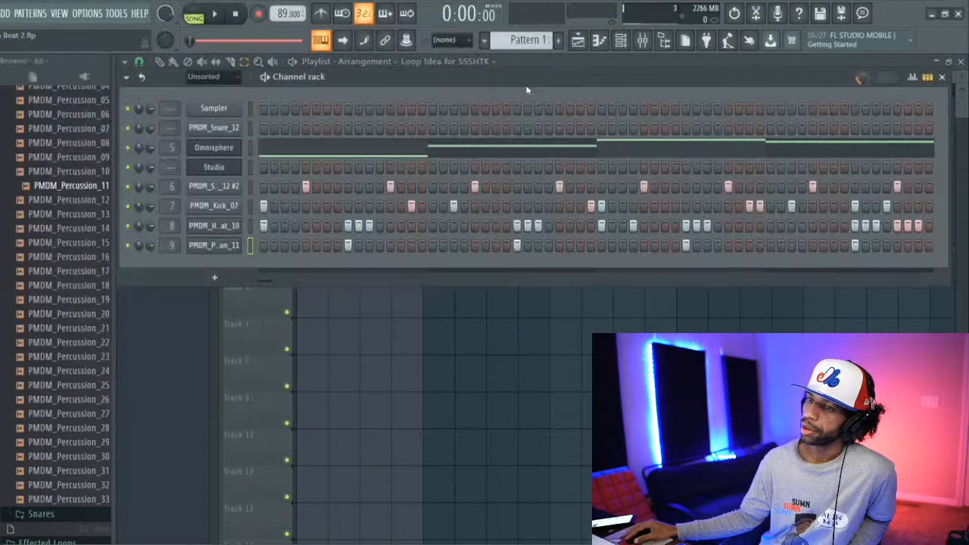
{"action": "key", "text": "space"}
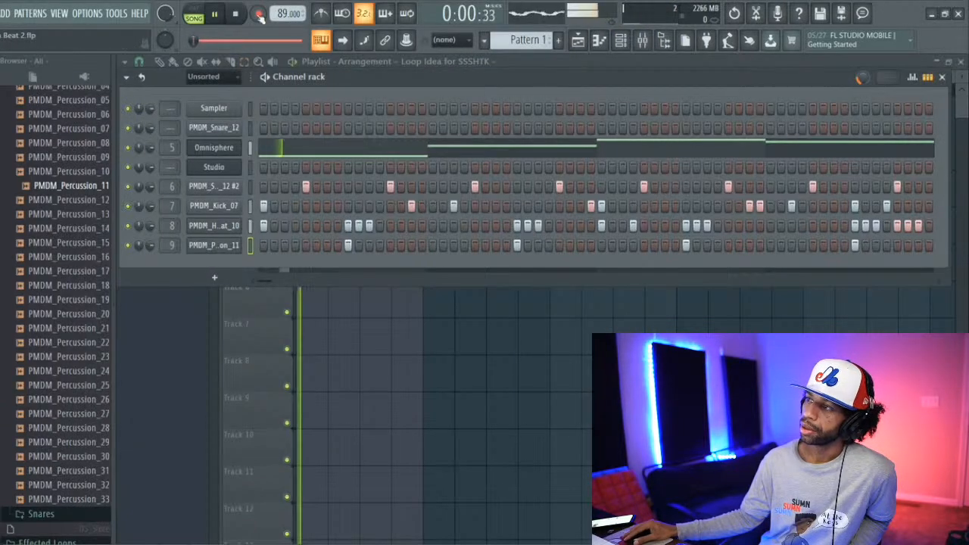
{"action": "key", "text": "F9"}
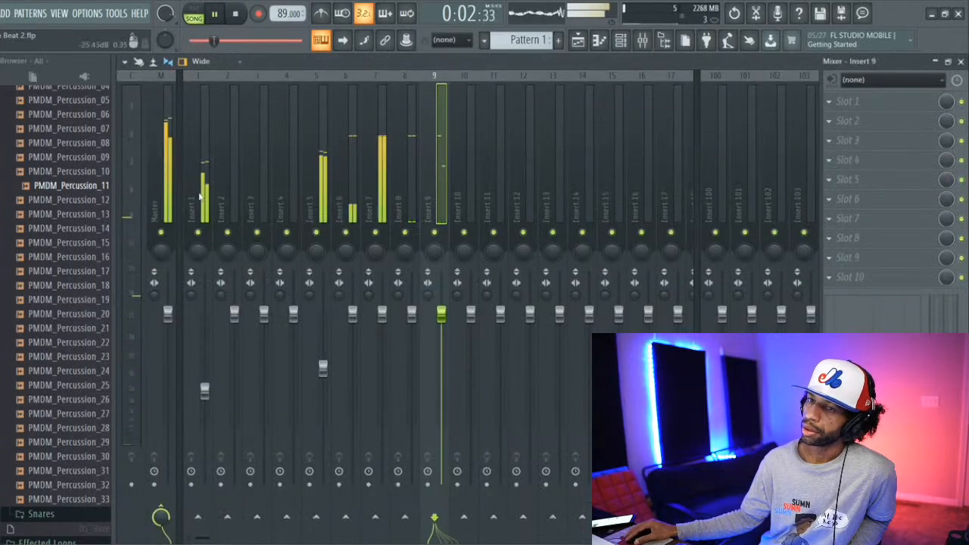
{"action": "left_click", "coordinate": [173, 193]}
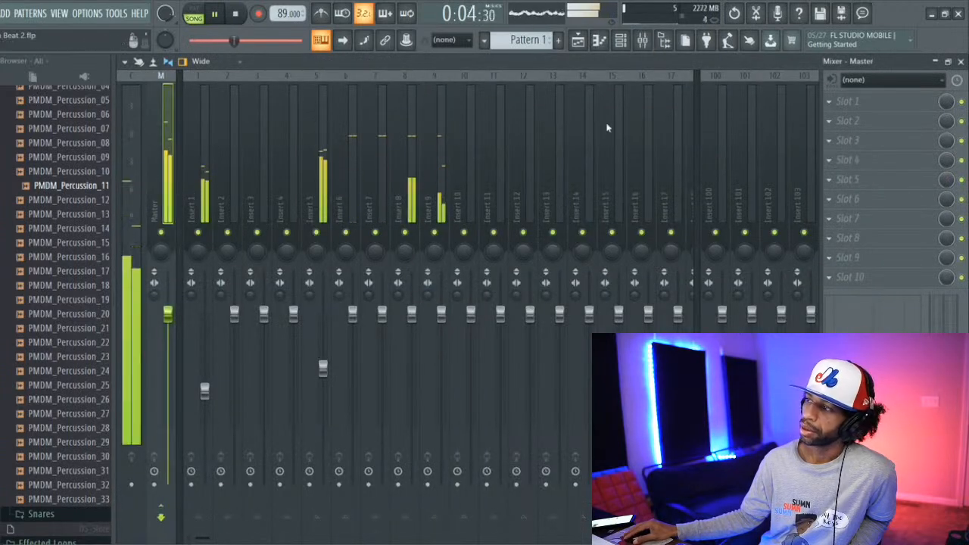
Step: Stop playback and load the VST version of Cymatics Origin into Slot 1 of the Master track
{"action": "left_click", "coordinate": [840, 101]}
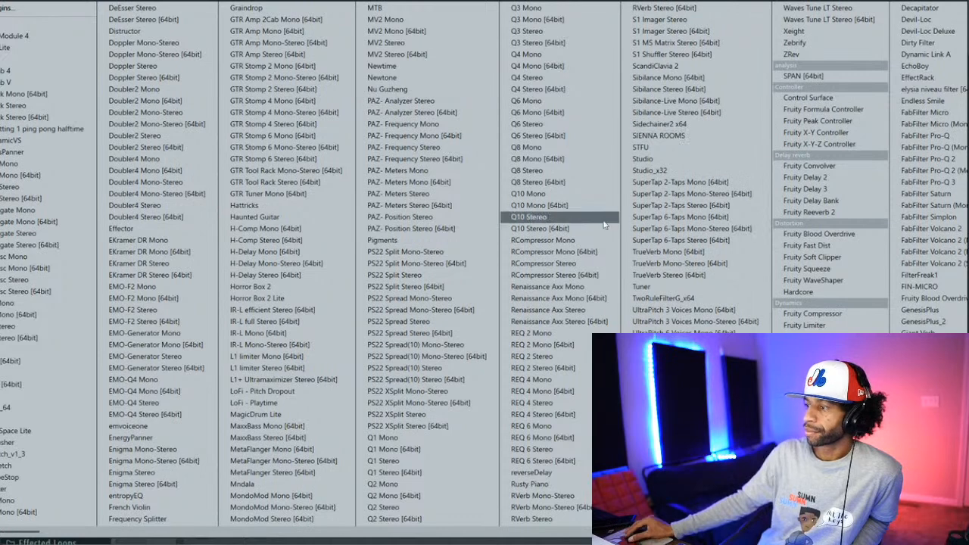
{"action": "left_click_drag", "start_coordinate": [619, 230], "coordinate": [540, 233]}
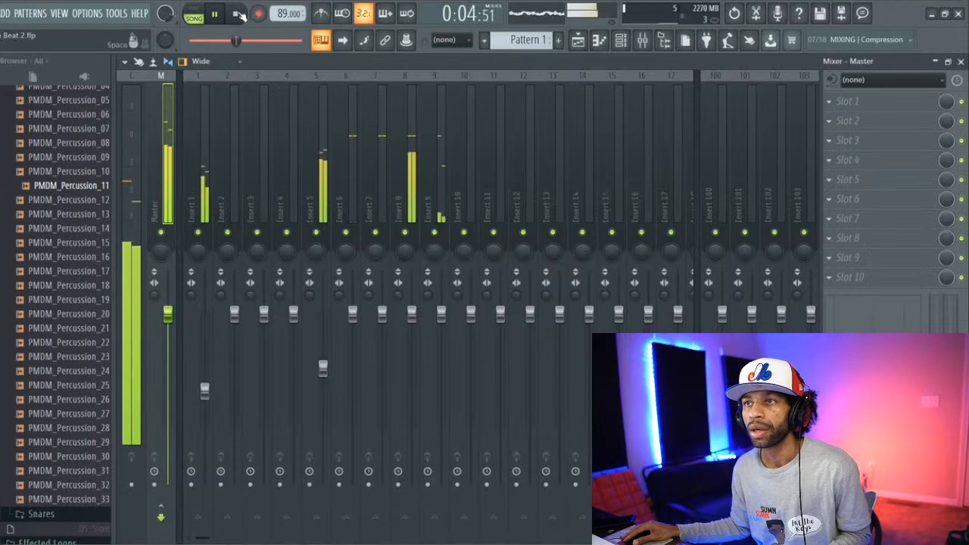
{"action": "left_click", "coordinate": [237, 14]}
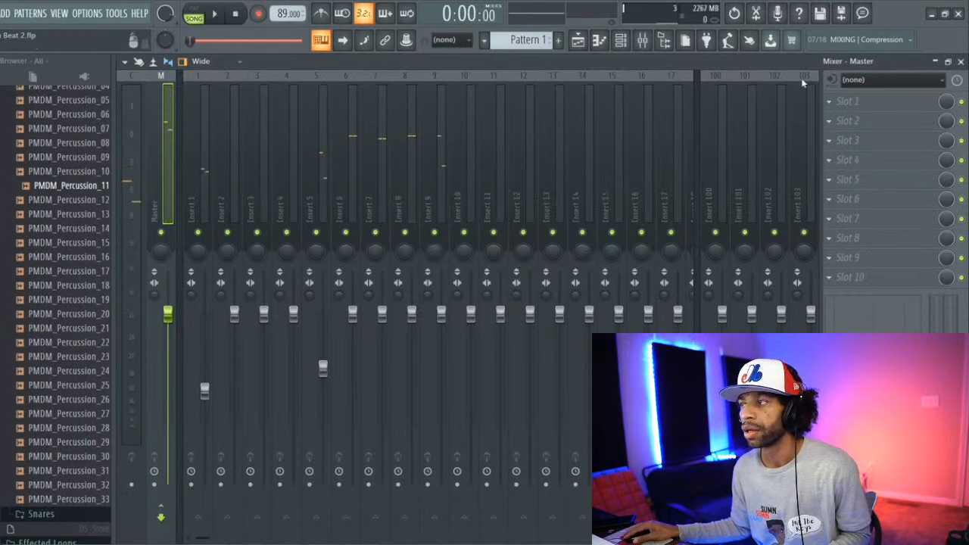
{"action": "left_click", "coordinate": [843, 106]}
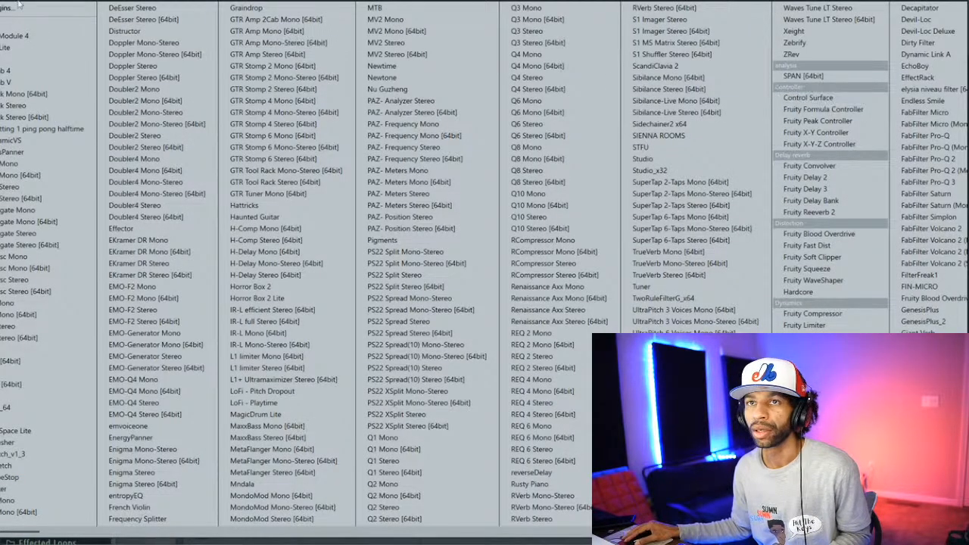
{"action": "left_click", "coordinate": [11, 8]}
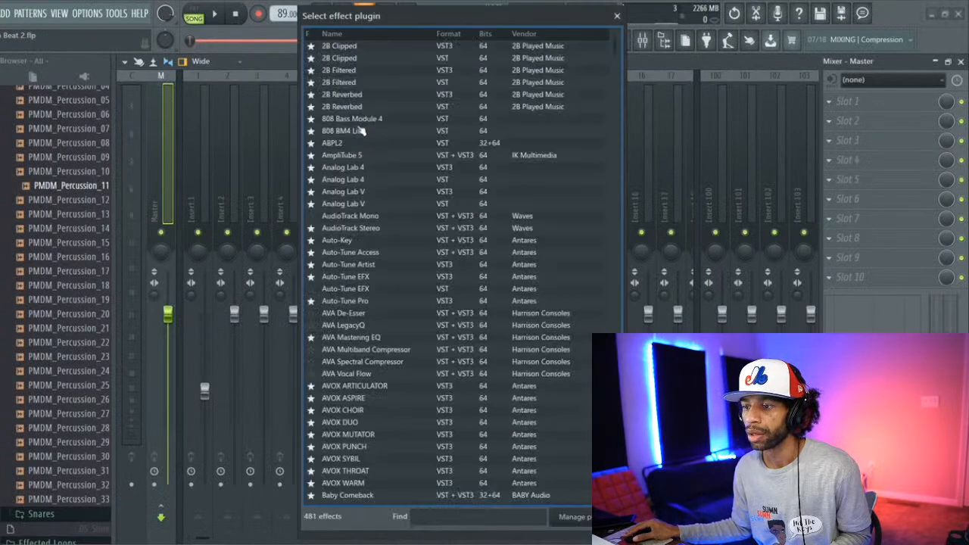
{"action": "scroll", "coordinate": [318, 171], "scroll_direction": "down", "scroll_amount": 2}
{"action": "scroll", "coordinate": [312, 172], "scroll_direction": "down", "scroll_amount": 2}
{"action": "scroll", "coordinate": [340, 186], "scroll_direction": "down", "scroll_amount": 4}
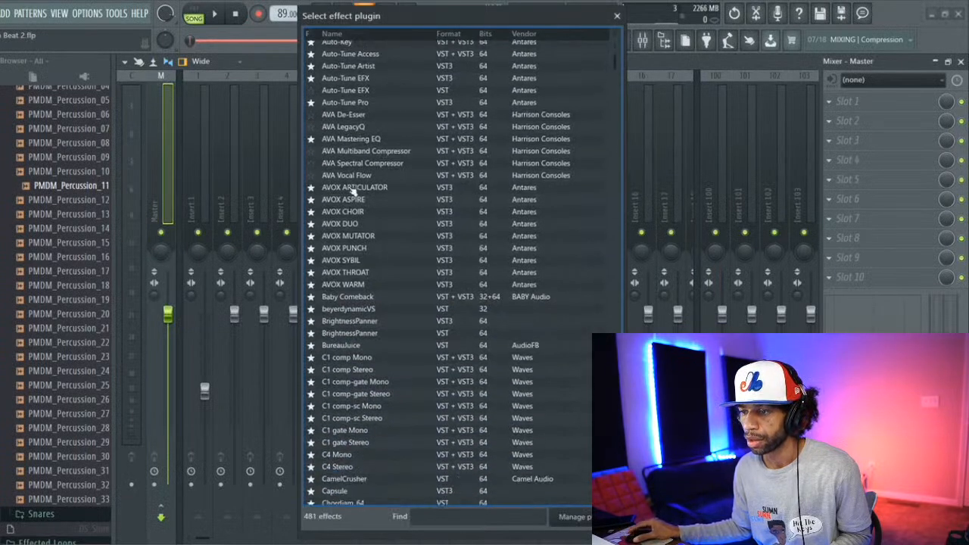
{"action": "scroll", "coordinate": [371, 176], "scroll_direction": "down", "scroll_amount": 3}
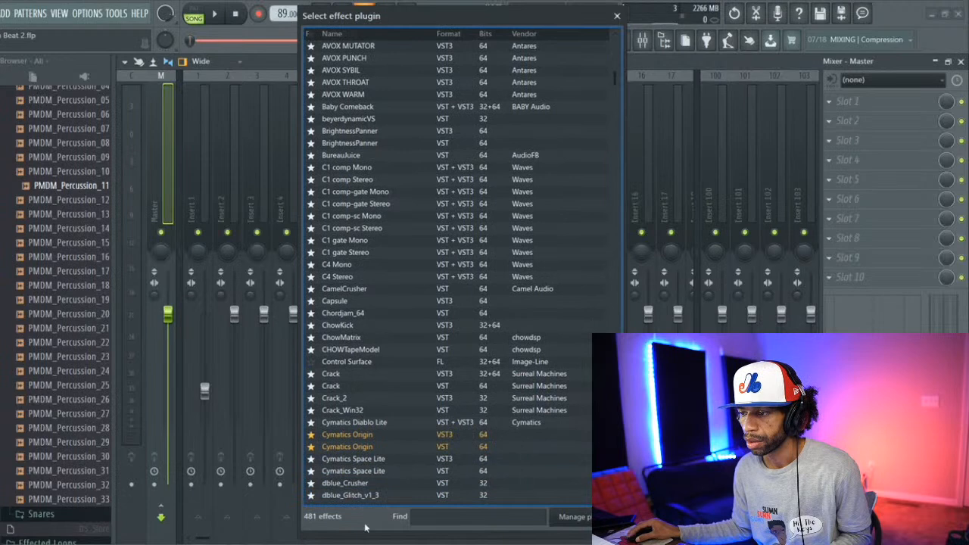
{"action": "double_click", "coordinate": [347, 448]}
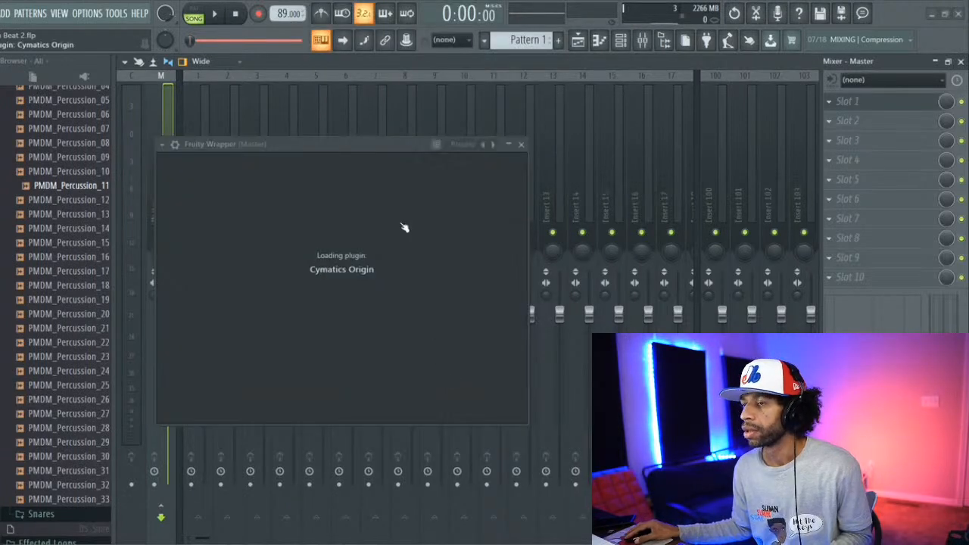
Step: Play the beat, raise Origin's Saturation amount, and set its saturation mode to Tube
{"action": "key", "text": "space"}
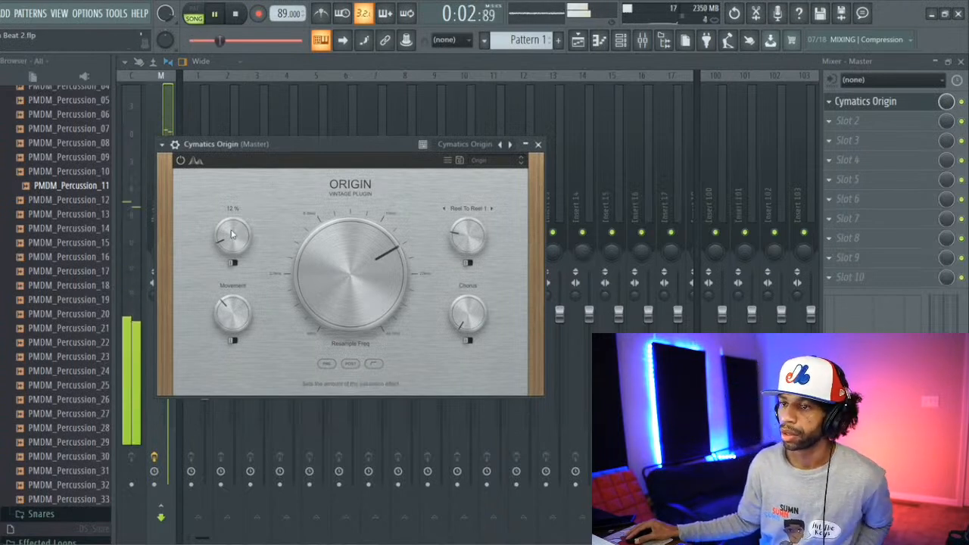
{"action": "mouse_move", "coordinate": [233, 236]}
{"action": "left_mouse_down"}
{"action": "mouse_move", "coordinate": [250, 169]}
{"action": "mouse_move", "coordinate": [244, 249]}
{"action": "left_mouse_up"}
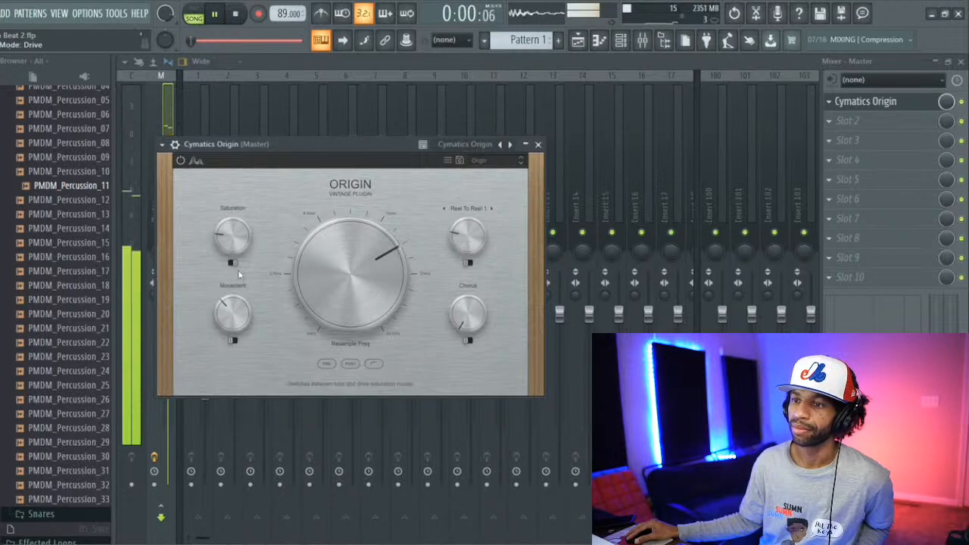
{"action": "left_click", "coordinate": [232, 265]}
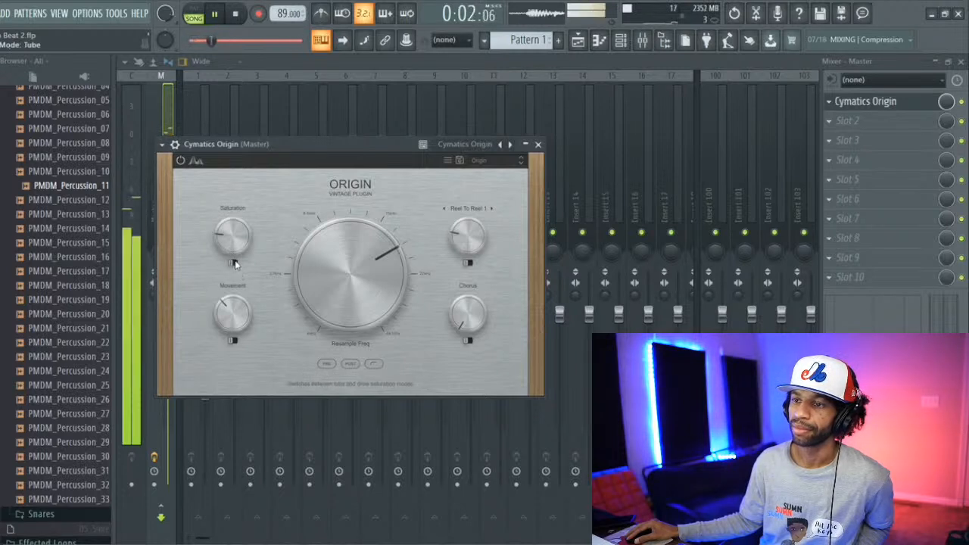
Step: Try Origin's other saturation mode, set Saturation depth to 43%, and sweep the Resample frequency down to about 2.7 kHz and back up
{"action": "left_click", "coordinate": [233, 265]}
{"action": "scroll", "coordinate": [230, 240], "scroll_direction": "up", "scroll_amount": 10}
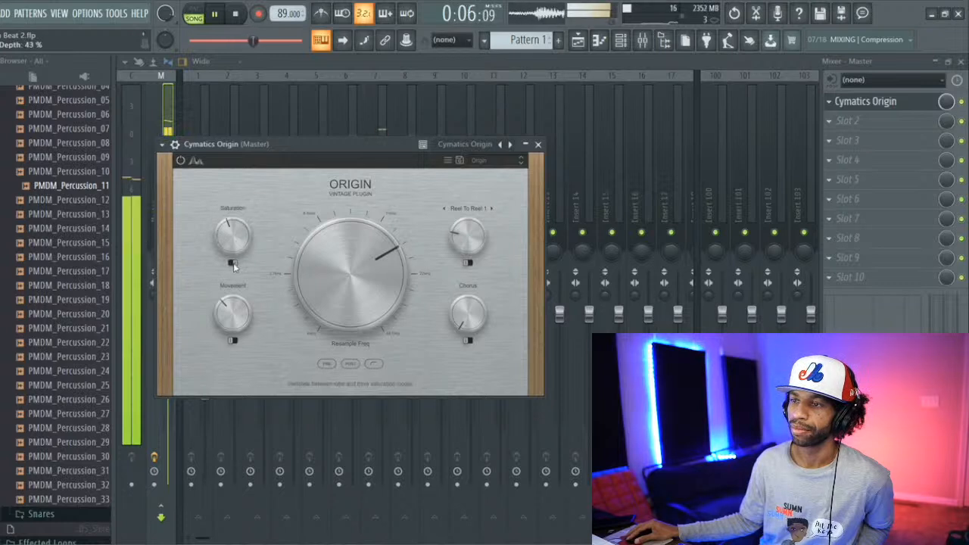
{"action": "left_click_drag", "start_coordinate": [366, 276], "coordinate": [346, 327]}
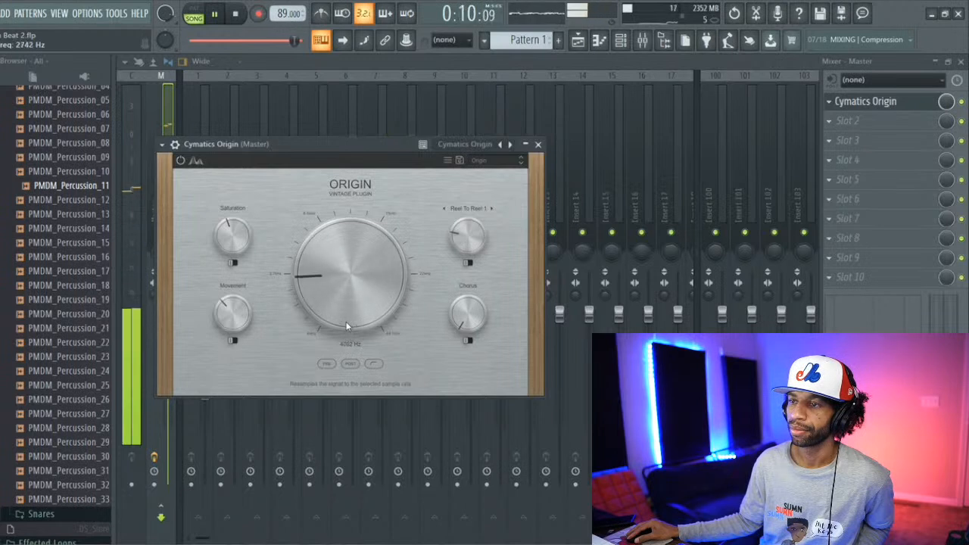
{"action": "left_click_drag", "start_coordinate": [346, 293], "coordinate": [379, 277]}
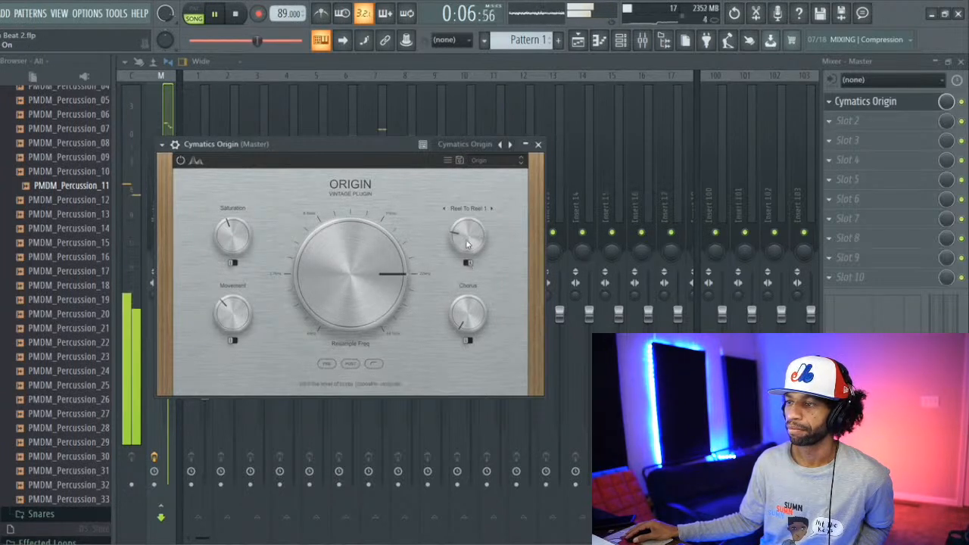
Step: Try different noise levels, switch the noise source to Cassette 1 at 43%, and stop playback
{"action": "left_click_drag", "start_coordinate": [466, 244], "coordinate": [467, 225]}
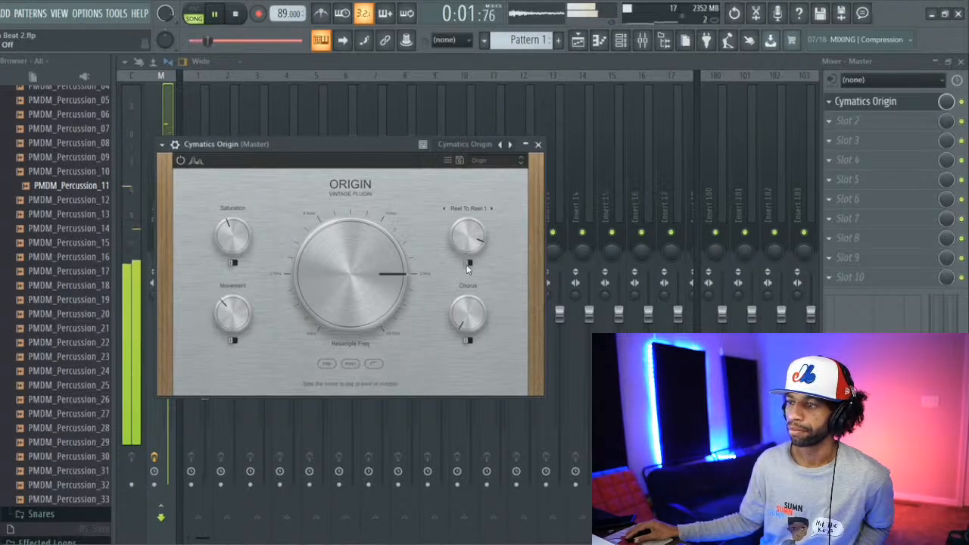
{"action": "left_click_drag", "start_coordinate": [467, 263], "coordinate": [450, 281]}
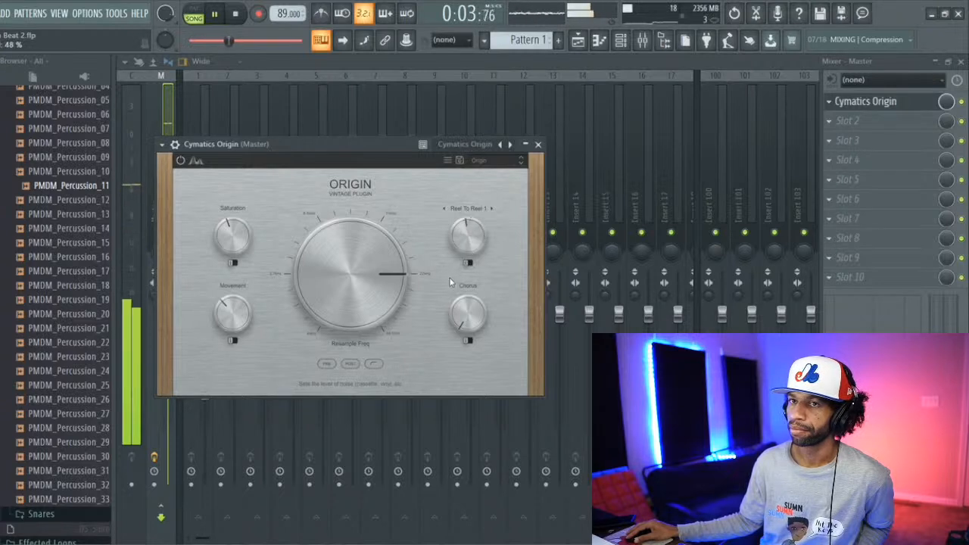
{"action": "left_click", "coordinate": [489, 208]}
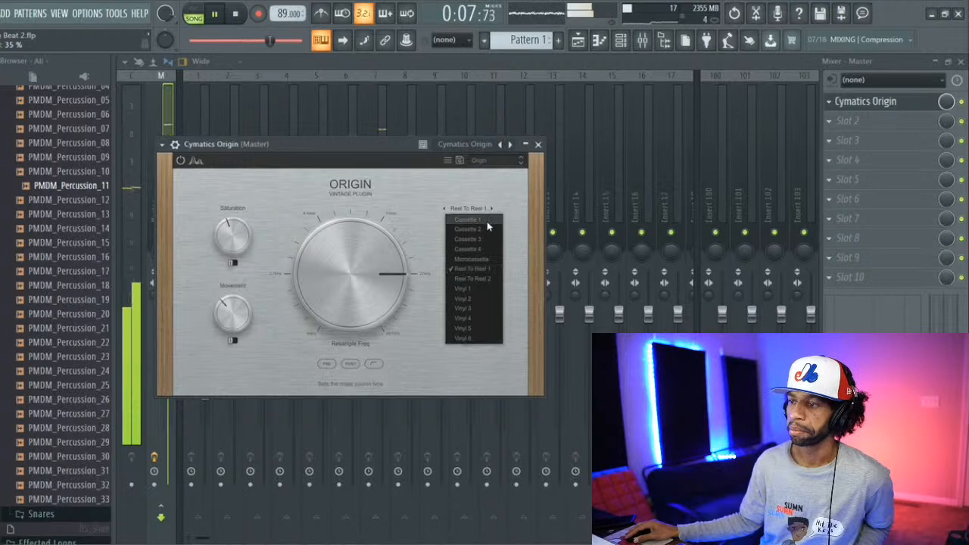
{"action": "left_click", "coordinate": [467, 220]}
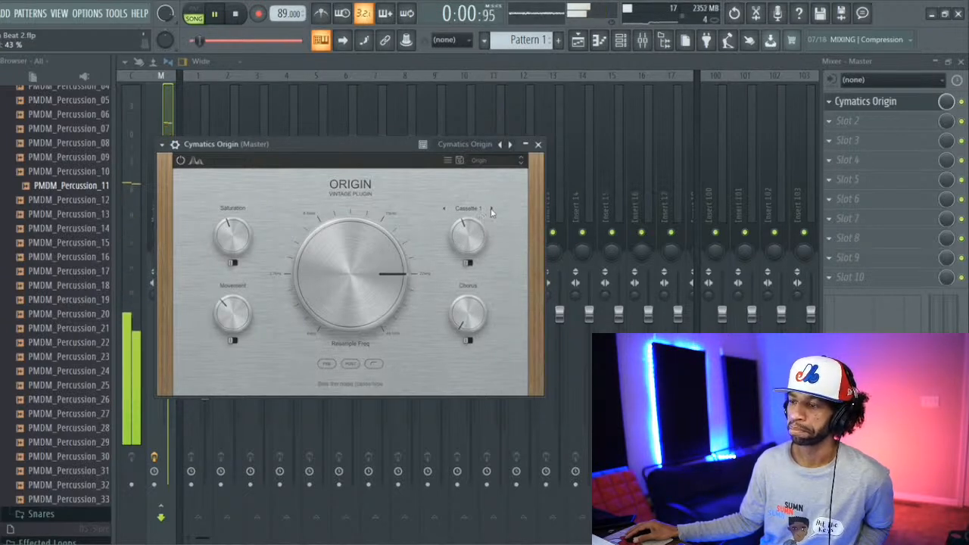
{"action": "left_click", "coordinate": [236, 14]}
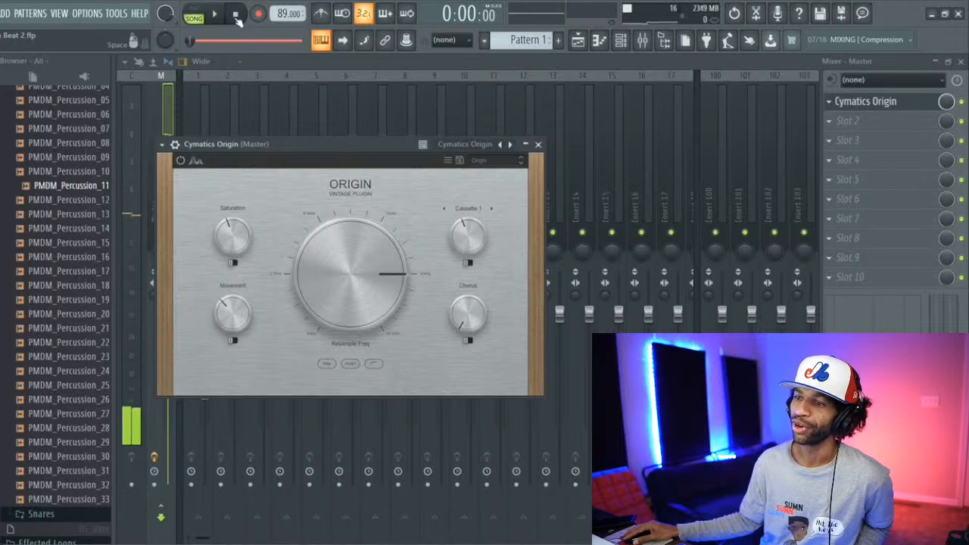
Step: Play the beat and audition the Cassette 2, Cassette 3 and Microcassette noise sources, adjusting the noise level to 44%
{"action": "left_click", "coordinate": [488, 209]}
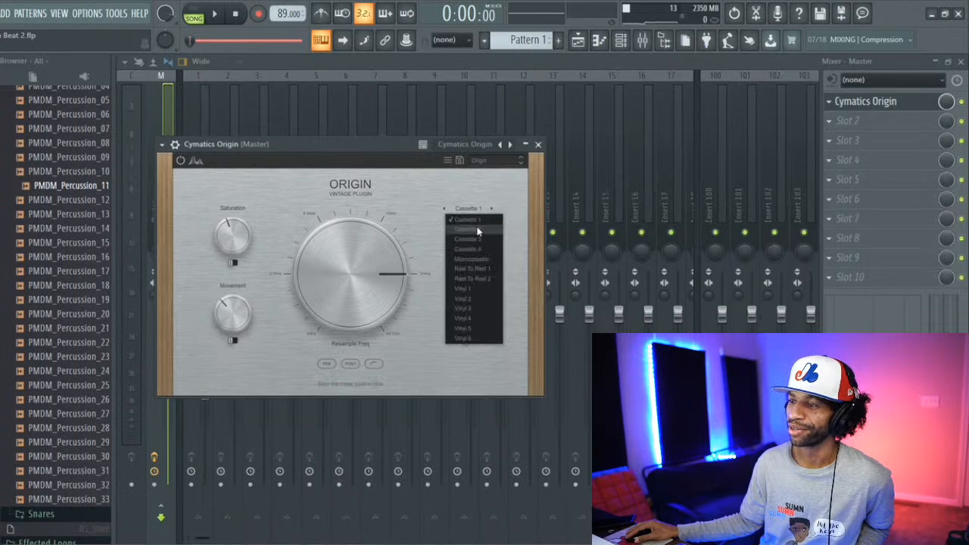
{"action": "left_click", "coordinate": [478, 229]}
{"action": "left_click", "coordinate": [215, 15]}
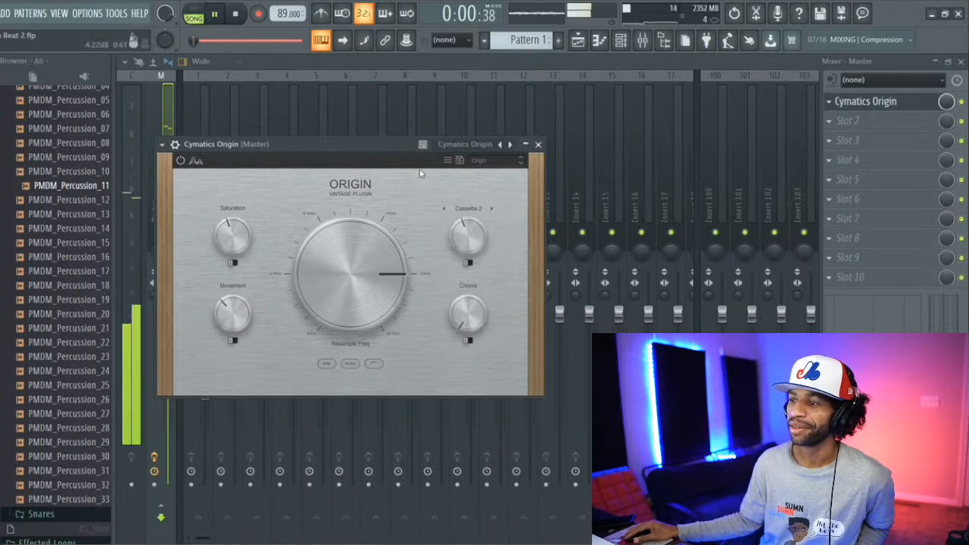
{"action": "left_click_drag", "start_coordinate": [469, 226], "coordinate": [468, 237]}
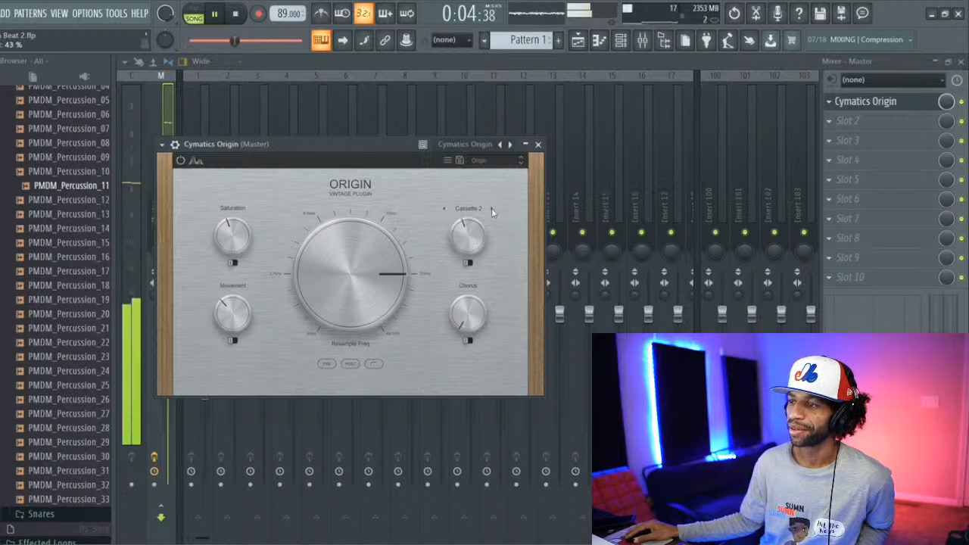
{"action": "left_click", "coordinate": [491, 209]}
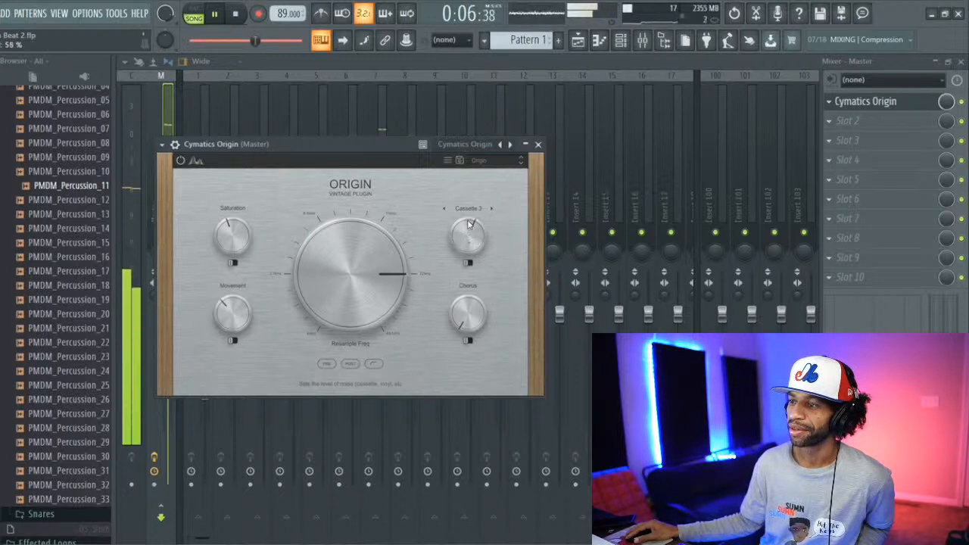
{"action": "left_click_drag", "start_coordinate": [470, 246], "coordinate": [469, 249]}
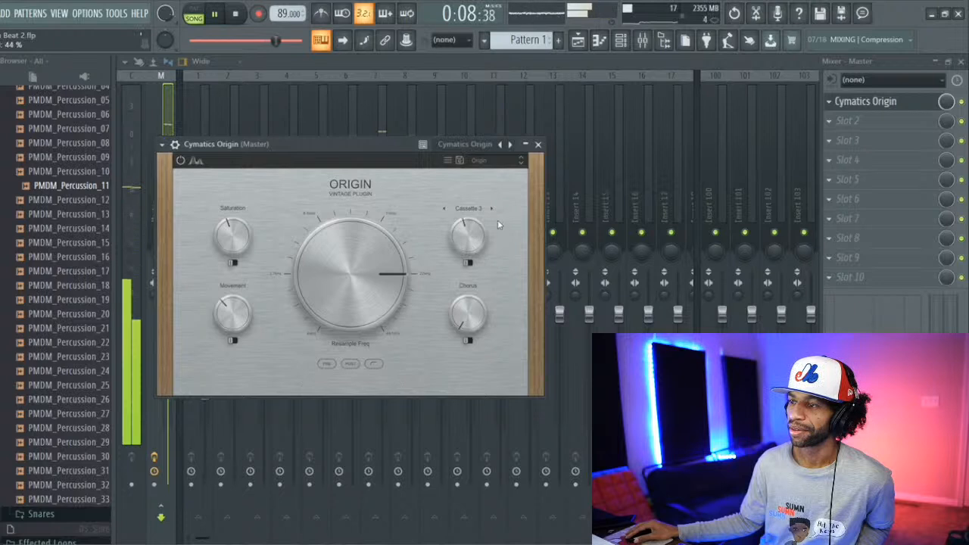
{"action": "left_click", "coordinate": [492, 210]}
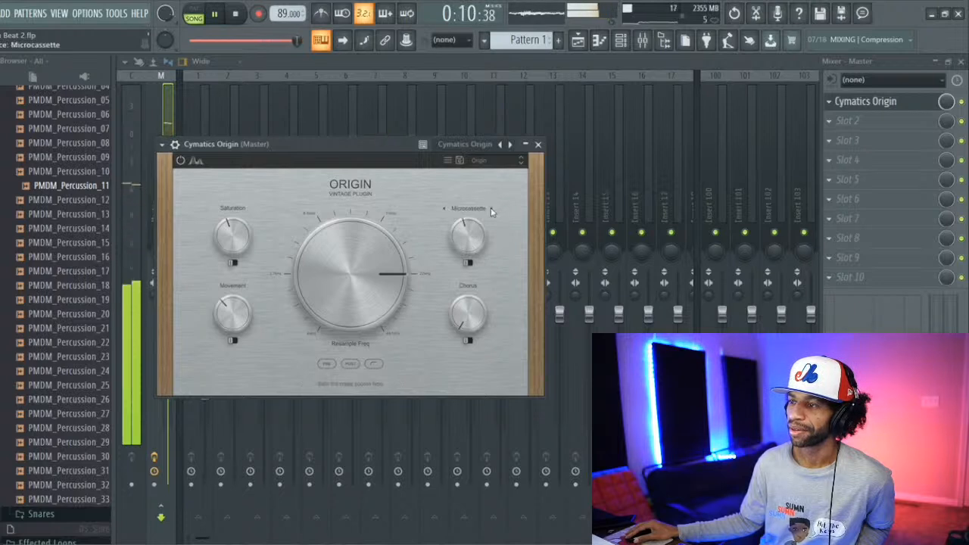
Step: Audition the Vinyl 1, Vinyl 2 and Vinyl 3 noise sources, with the Resample frequency raised to 17746 Hz
{"action": "left_click", "coordinate": [479, 210]}
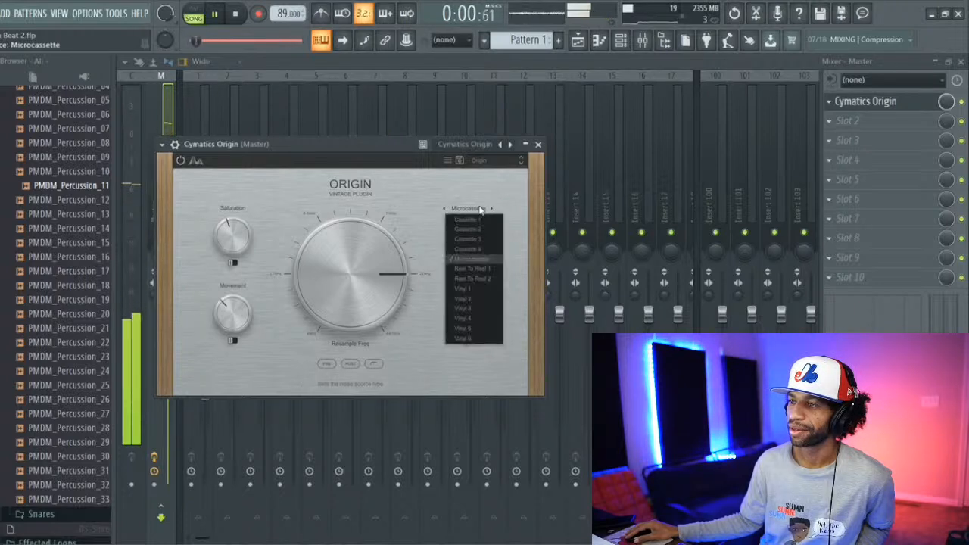
{"action": "left_click", "coordinate": [468, 290]}
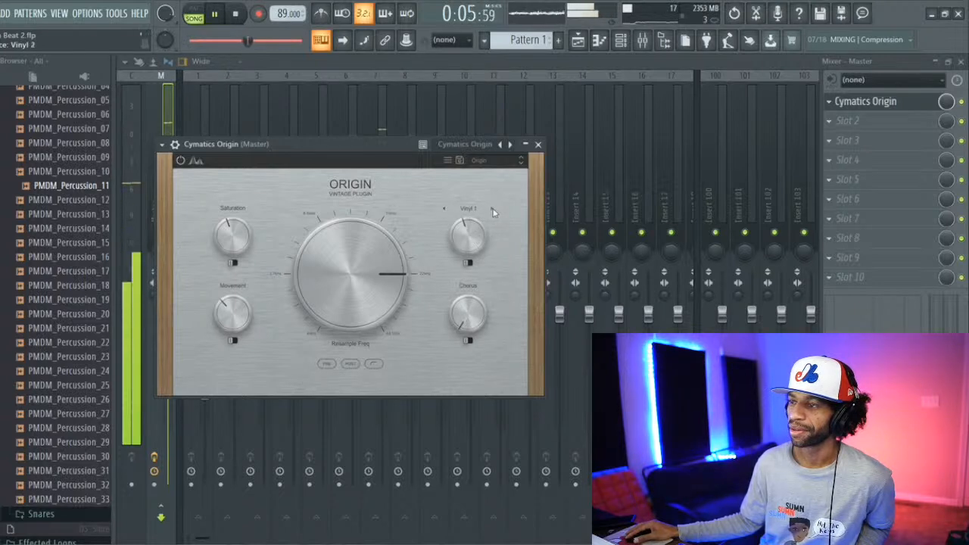
{"action": "left_click_drag", "start_coordinate": [367, 265], "coordinate": [396, 256]}
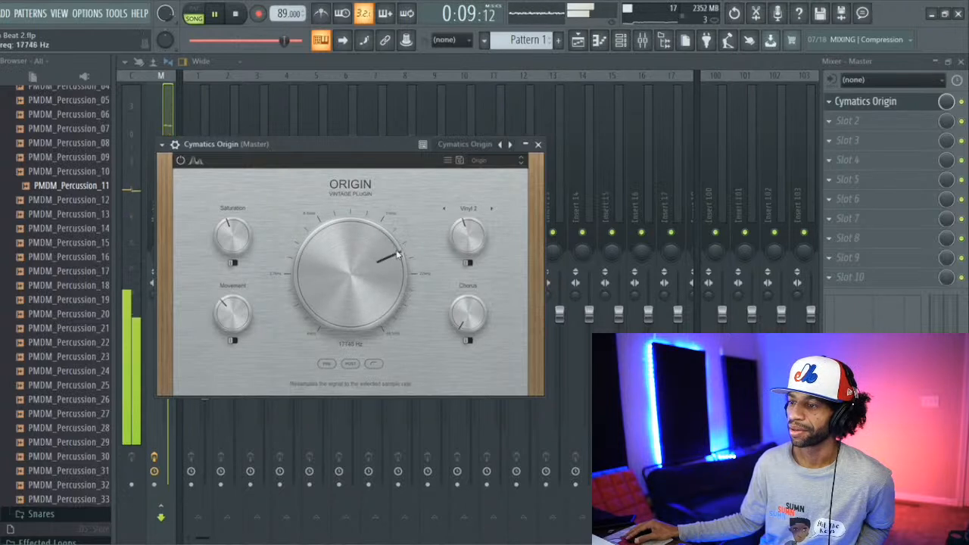
{"action": "left_click", "coordinate": [493, 210]}
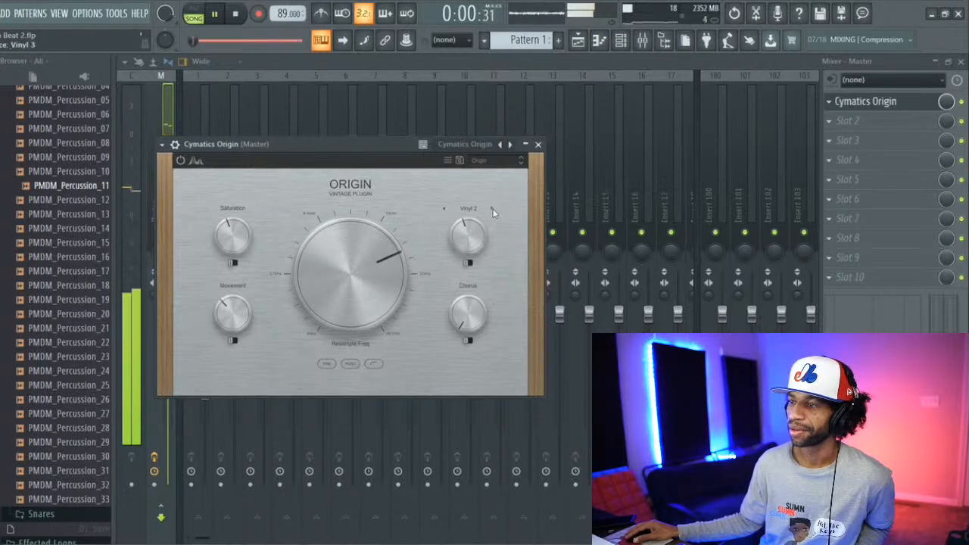
Step: Turn on the switch below the noise knob and audition the Vinyl 4 and Vinyl 5 sources, restarting playback in between
{"action": "left_click", "coordinate": [468, 263]}
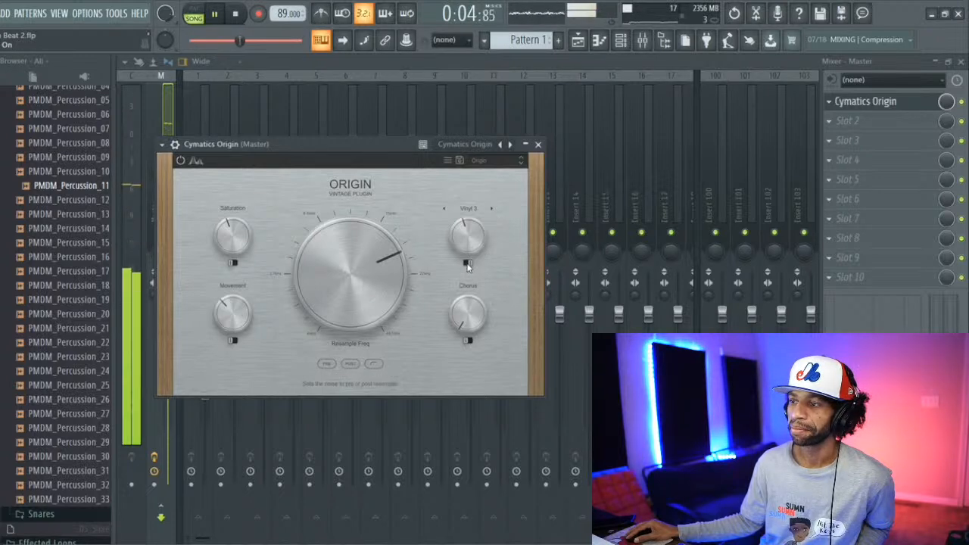
{"action": "left_click", "coordinate": [492, 210]}
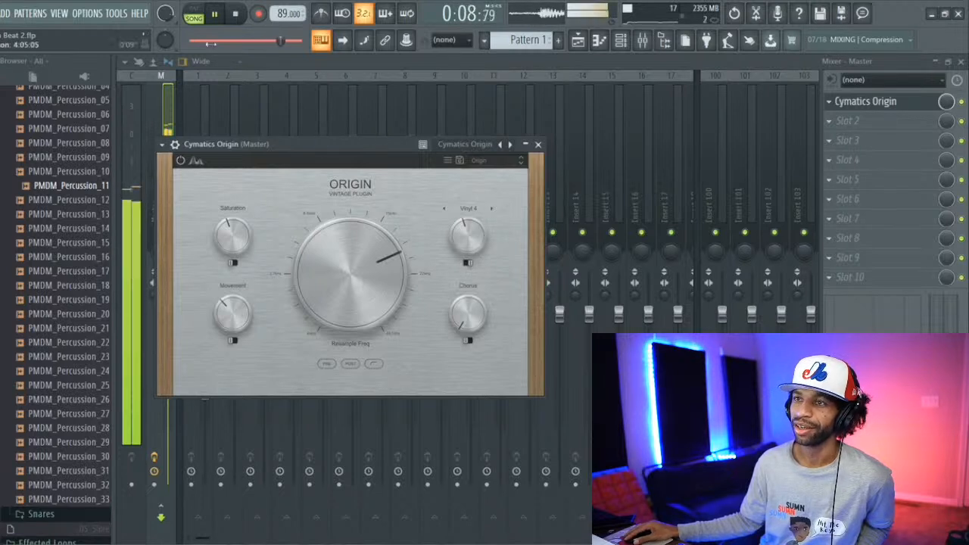
{"action": "left_click", "coordinate": [237, 14]}
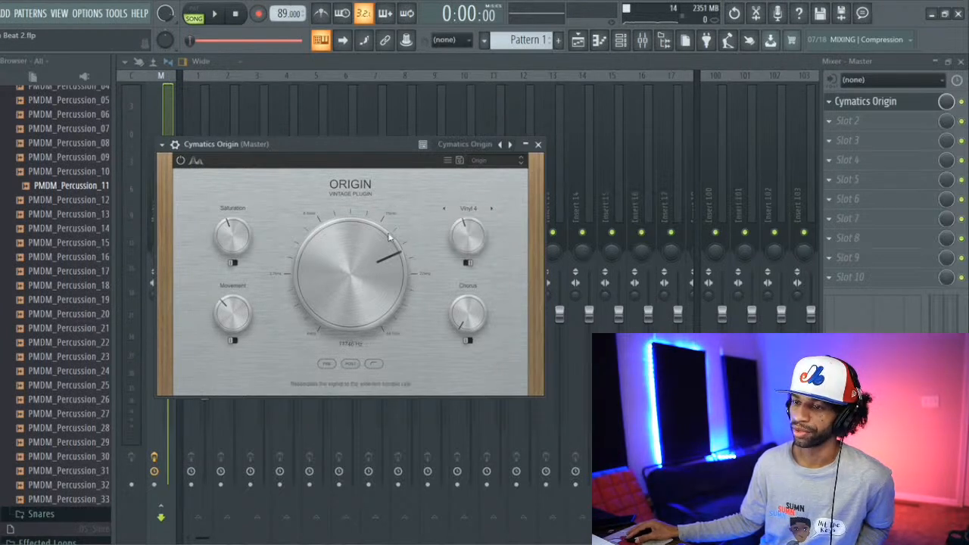
{"action": "key", "text": "space"}
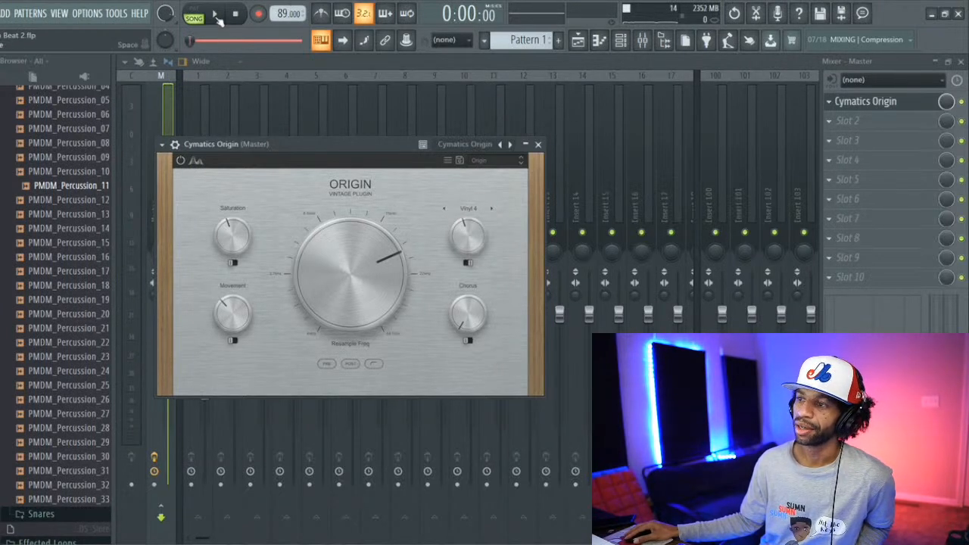
{"action": "left_click", "coordinate": [491, 208]}
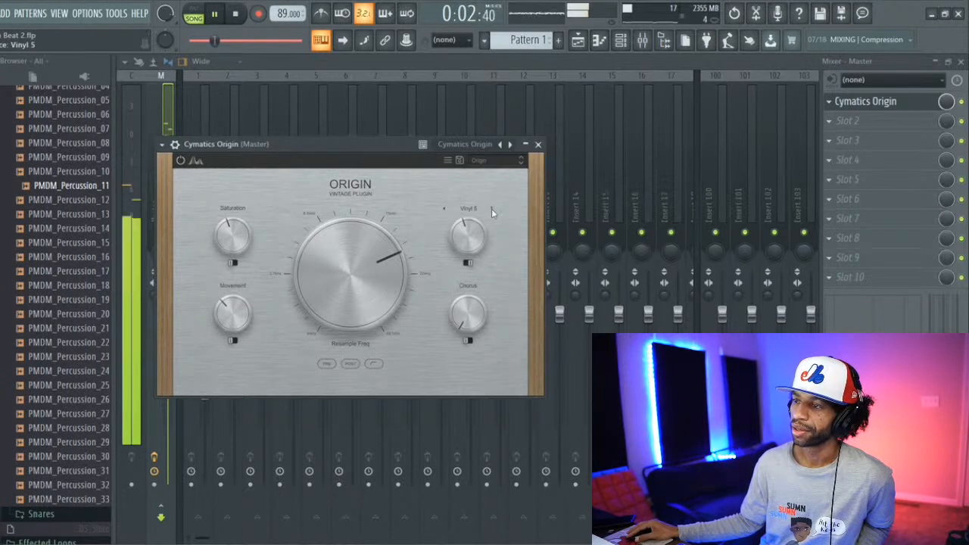
Step: Turn off the noise switch, set the noise source to Vinyl 6, and stop playback
{"action": "left_click", "coordinate": [468, 262]}
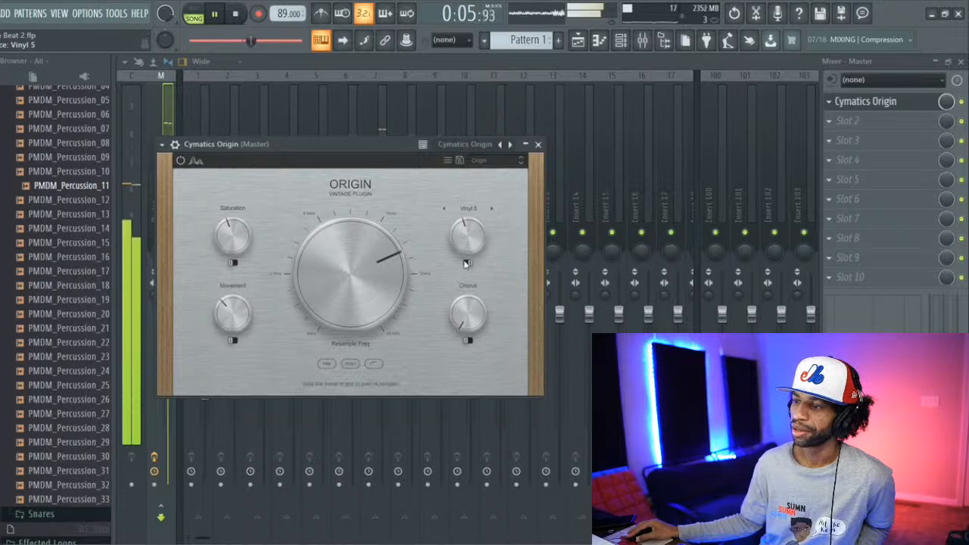
{"action": "left_click", "coordinate": [477, 209]}
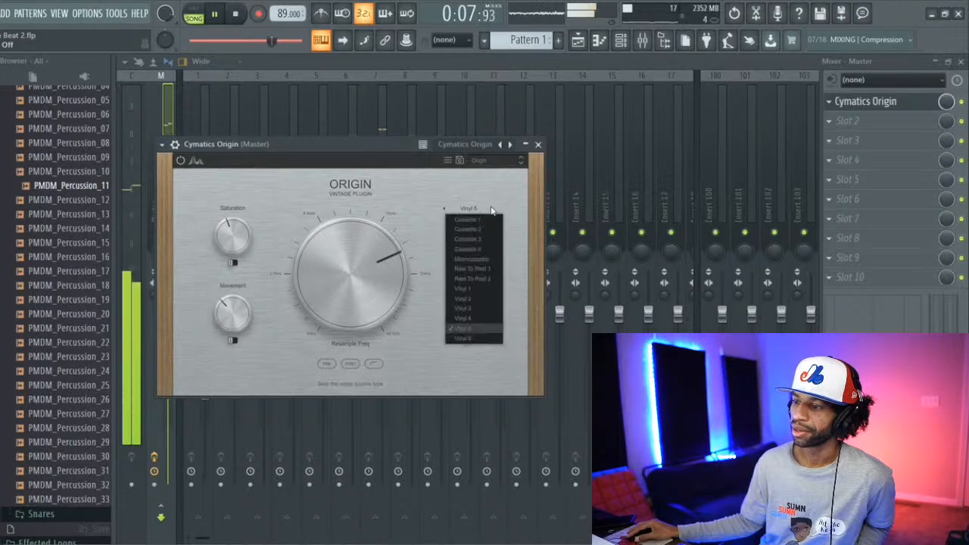
{"action": "left_click", "coordinate": [469, 337]}
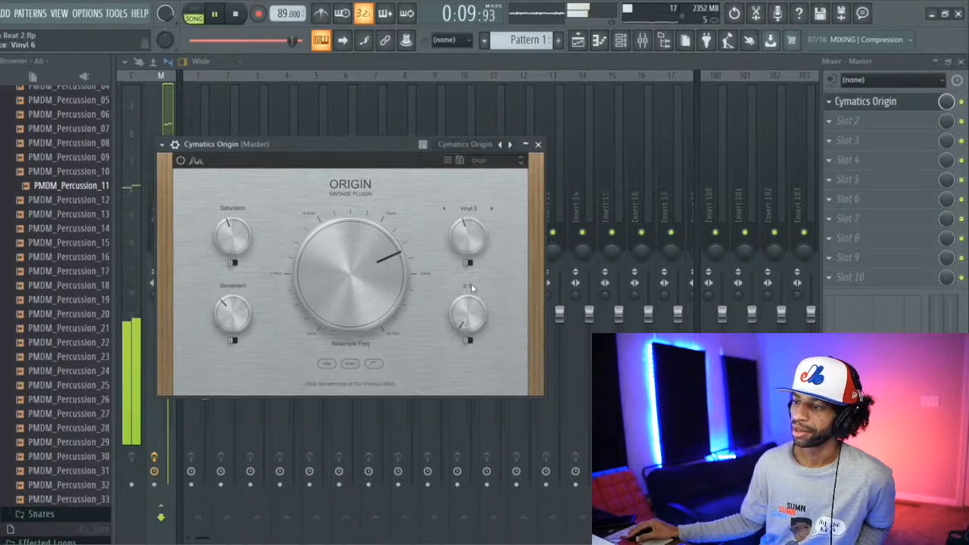
{"action": "left_click", "coordinate": [469, 263]}
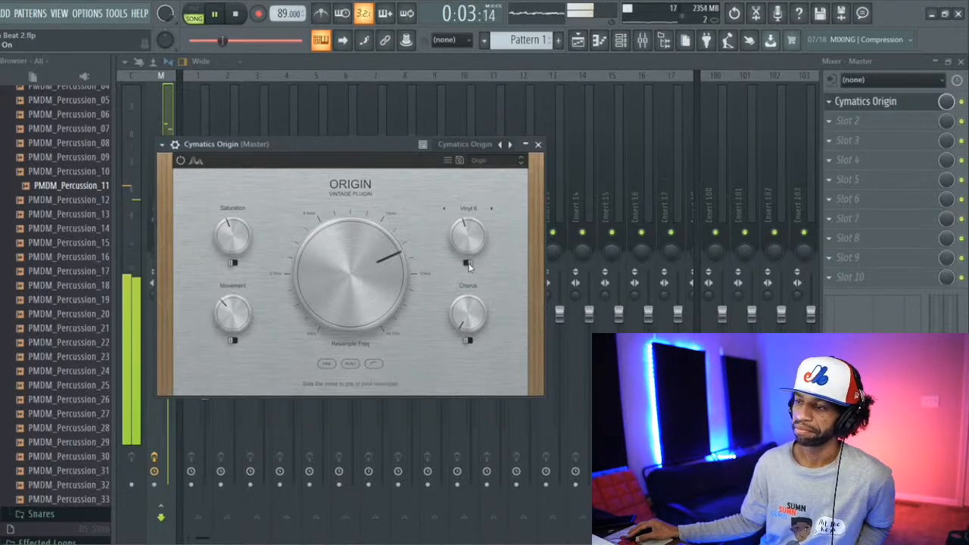
{"action": "left_click", "coordinate": [237, 16]}
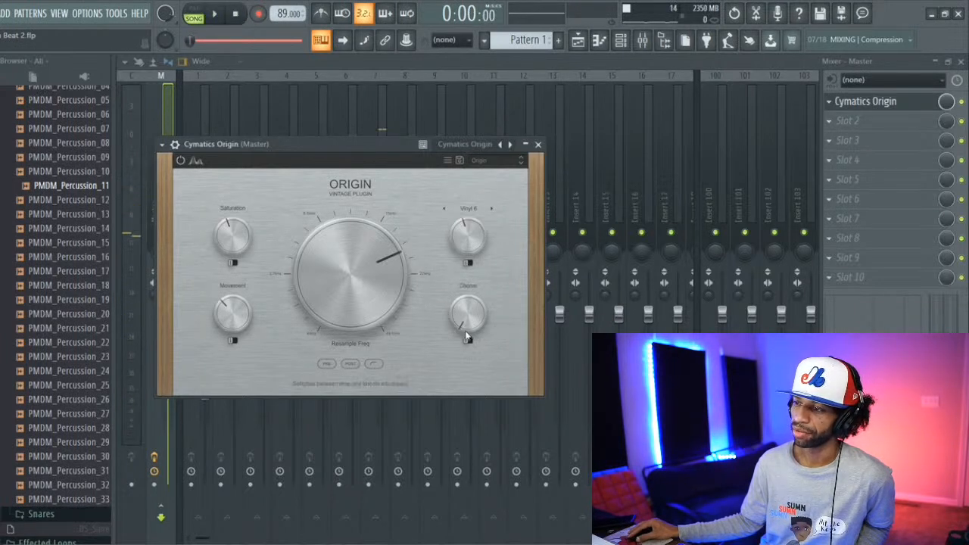
Step: Play the beat, raise Origin's Chorus amount, try its alternate chorus mode, and stop playback
{"action": "left_click", "coordinate": [215, 13]}
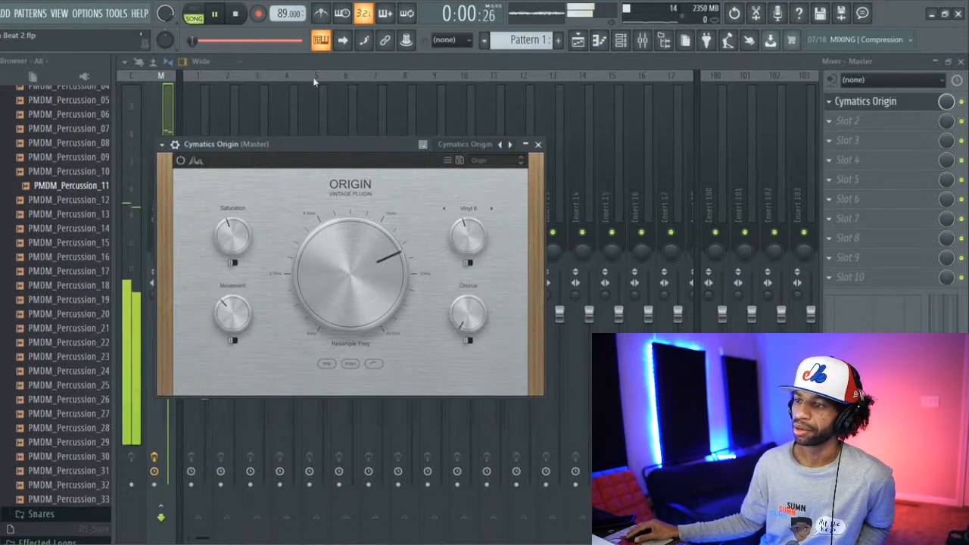
{"action": "left_click_drag", "start_coordinate": [458, 316], "coordinate": [460, 279]}
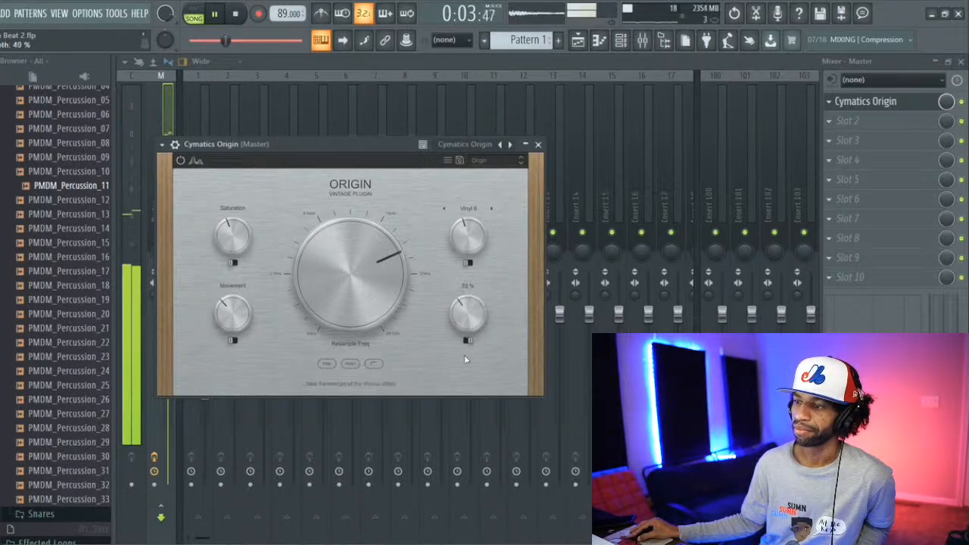
{"action": "left_click", "coordinate": [467, 340]}
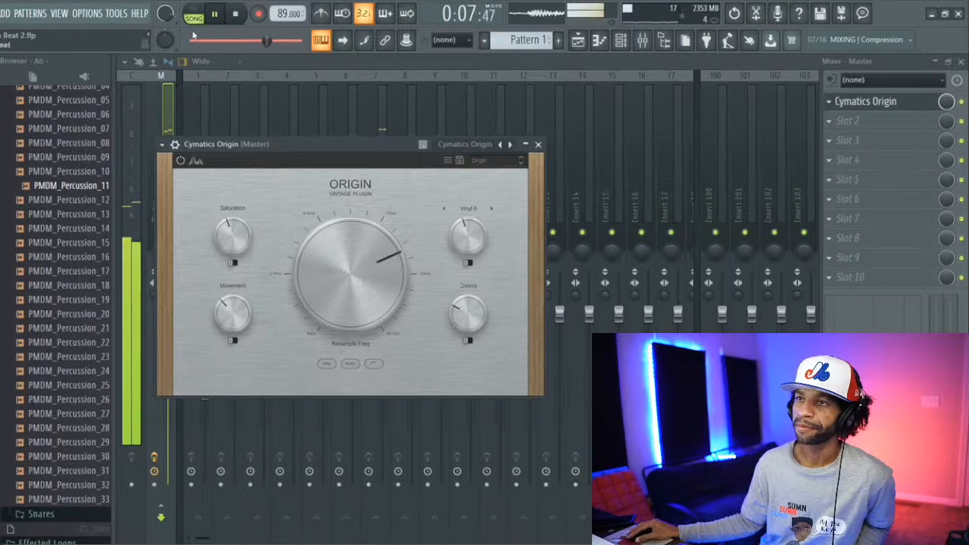
{"action": "left_click", "coordinate": [239, 16]}
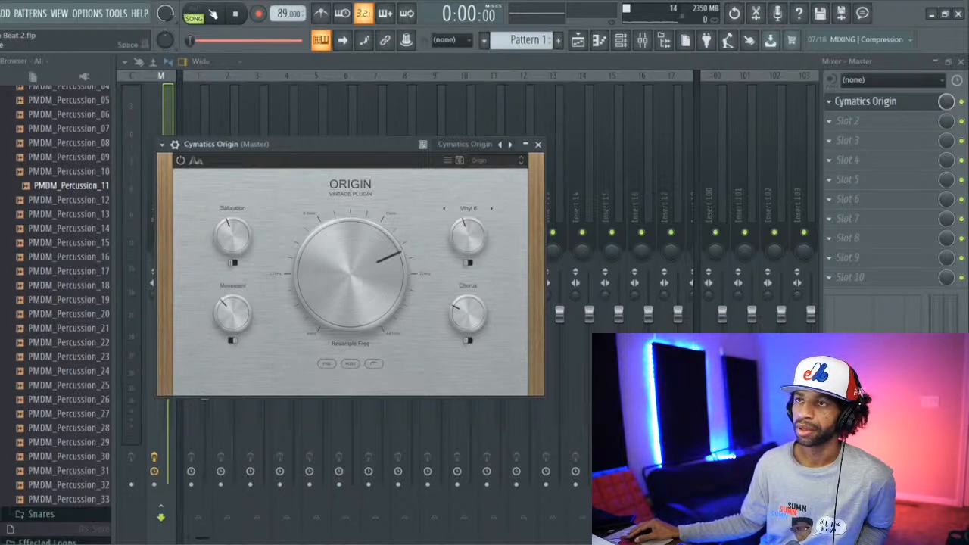
Step: Restart playback, raise Origin's Movement amount, and toggle the movement mode
{"action": "left_click", "coordinate": [214, 14]}
{"action": "mouse_move", "coordinate": [228, 305]}
{"action": "left_mouse_down"}
{"action": "mouse_move", "coordinate": [237, 285]}
{"action": "mouse_move", "coordinate": [236, 322]}
{"action": "left_mouse_up"}
{"action": "left_click", "coordinate": [232, 342]}
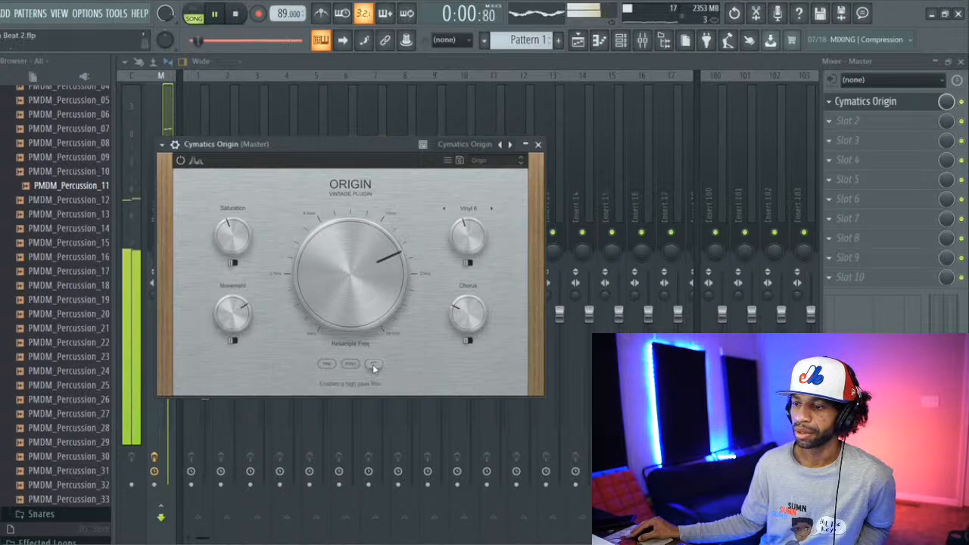
Step: With the high-pass filter enabled, sweep the Resample frequency down to about 5 kHz, return it to near maximum, and stop playback
{"action": "left_click_drag", "start_coordinate": [369, 276], "coordinate": [359, 320]}
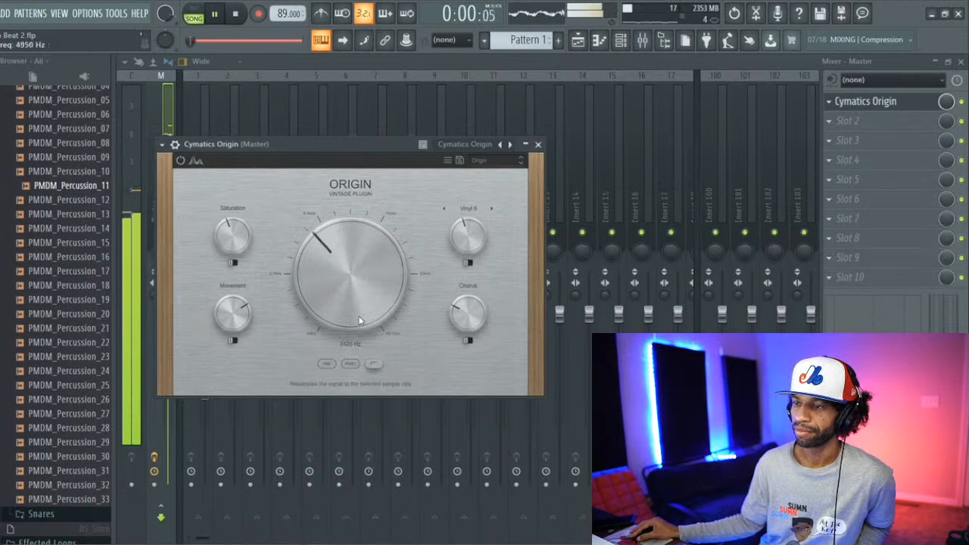
{"action": "left_click", "coordinate": [235, 14]}
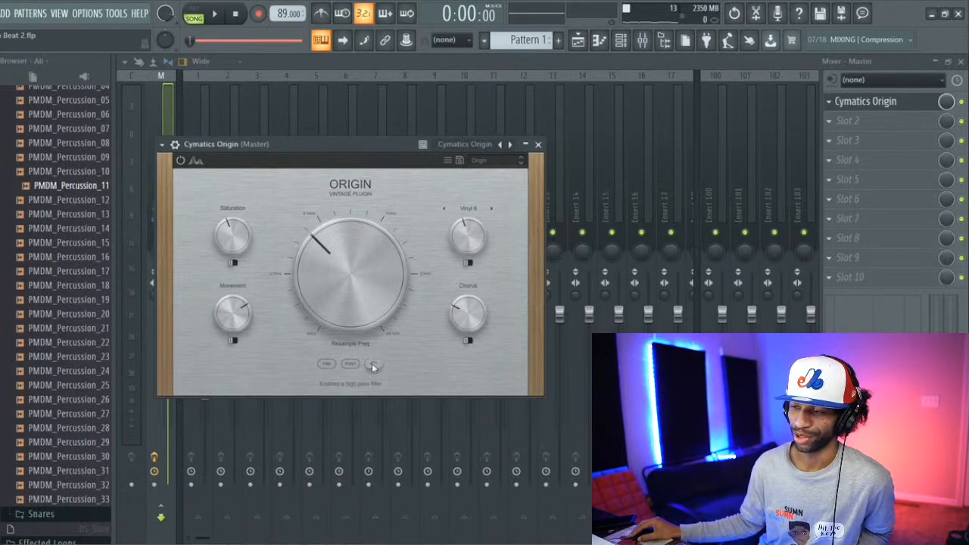
{"action": "left_click_drag", "start_coordinate": [309, 286], "coordinate": [341, 221]}
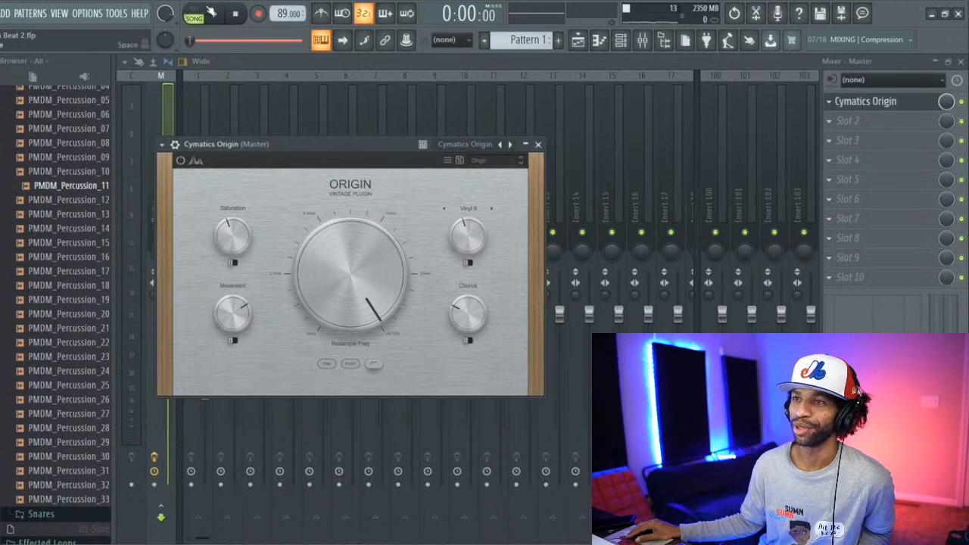
{"action": "left_click", "coordinate": [214, 14]}
{"action": "left_click_drag", "start_coordinate": [356, 303], "coordinate": [342, 280]}
{"action": "left_click", "coordinate": [235, 13]}
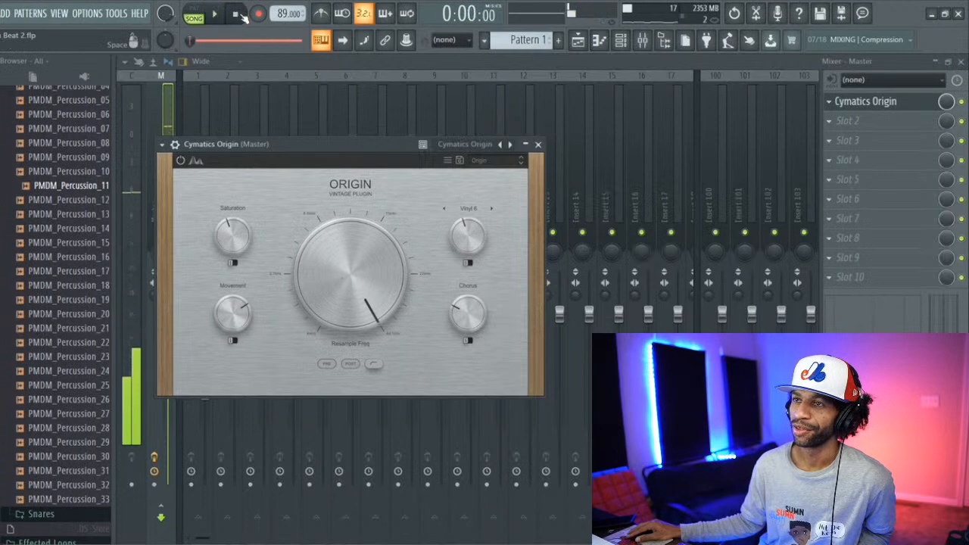
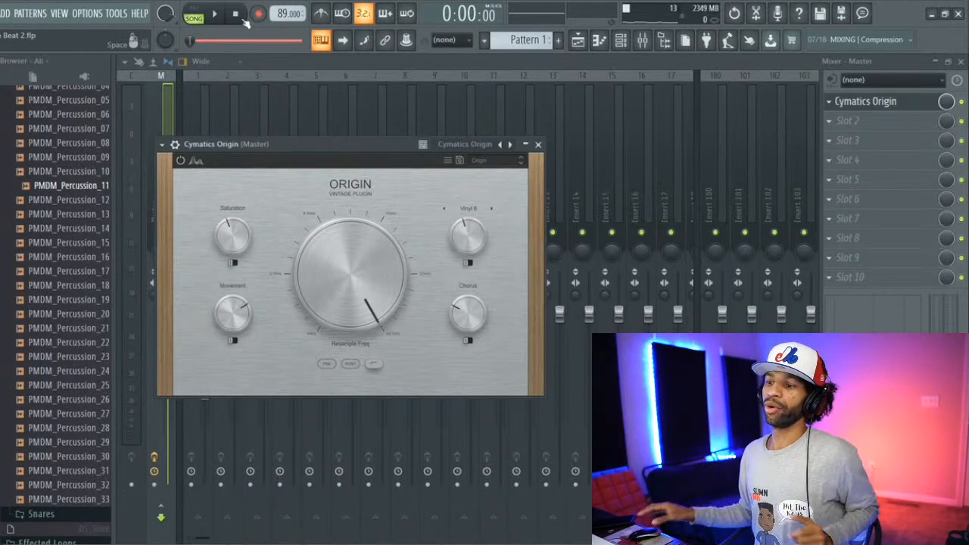
Step: Play the beat briefly, turn off Origin's high-pass filter, then lower the Resample frequency during playback and stop
{"action": "mouse_move", "coordinate": [324, 298]}
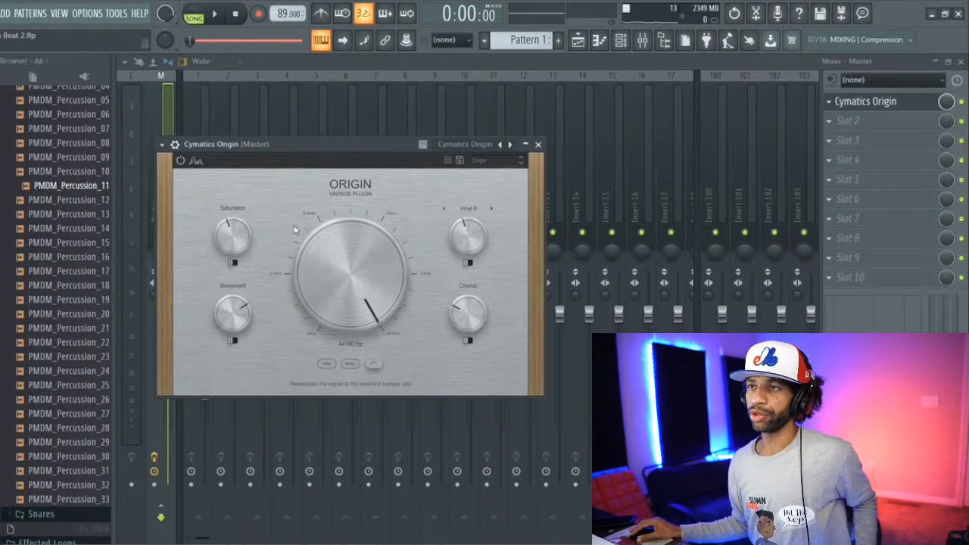
{"action": "left_click", "coordinate": [215, 15]}
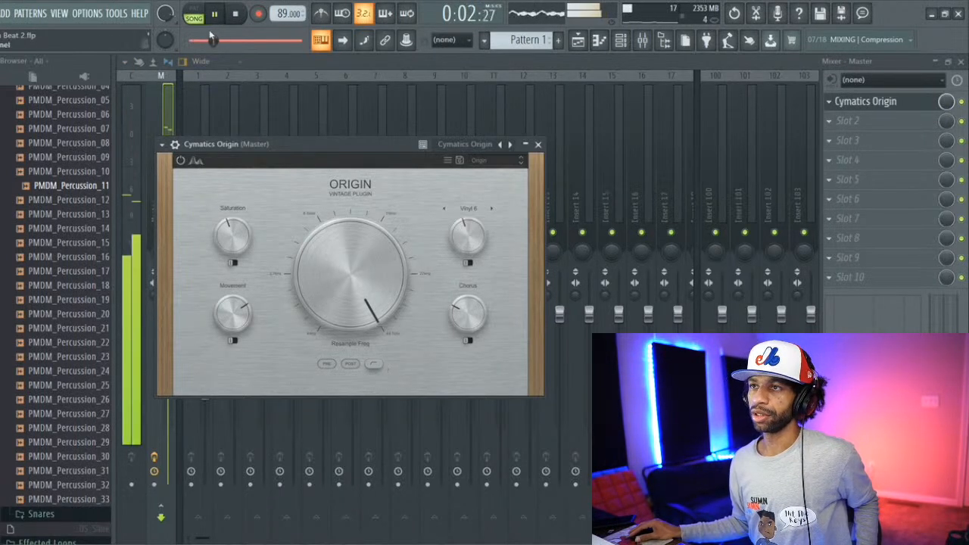
{"action": "key", "text": "space"}
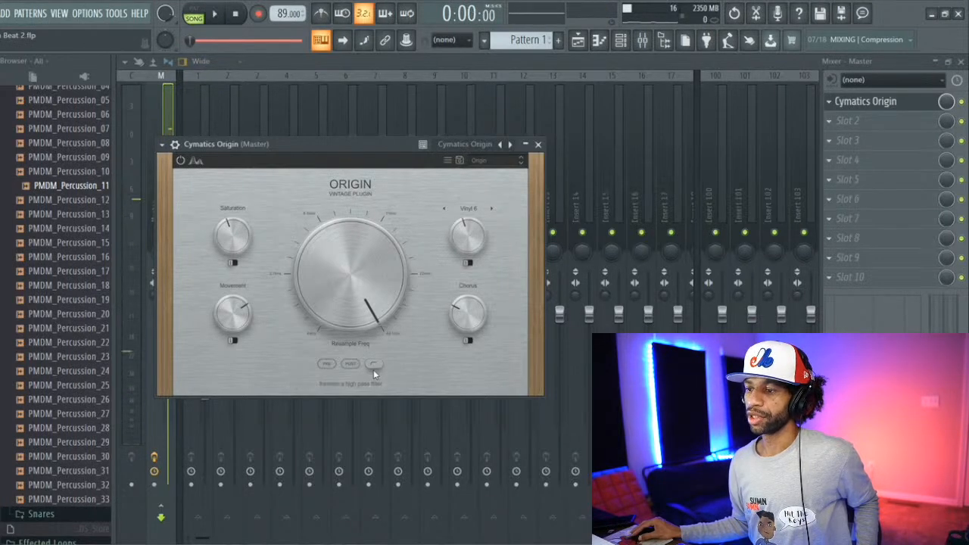
{"action": "left_click", "coordinate": [215, 15]}
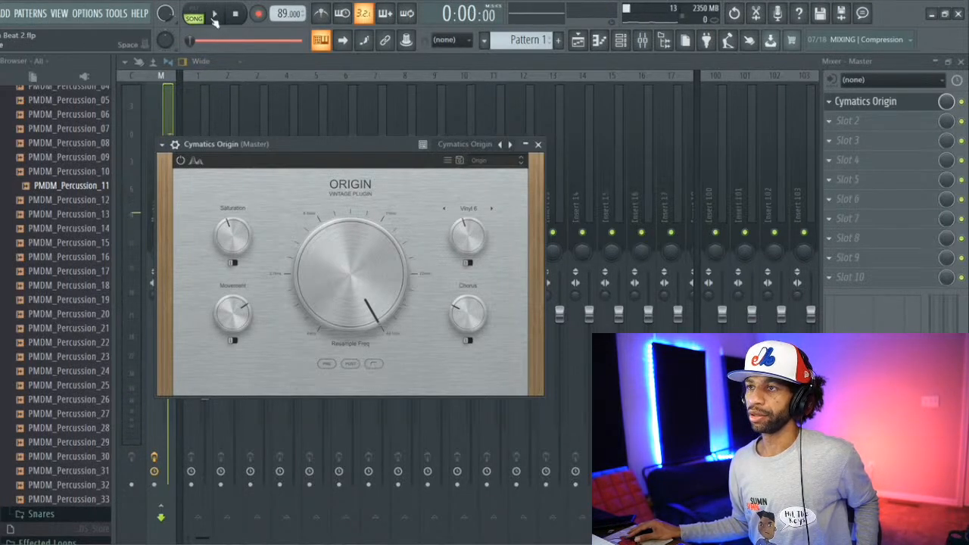
{"action": "left_click_drag", "start_coordinate": [351, 274], "coordinate": [309, 322]}
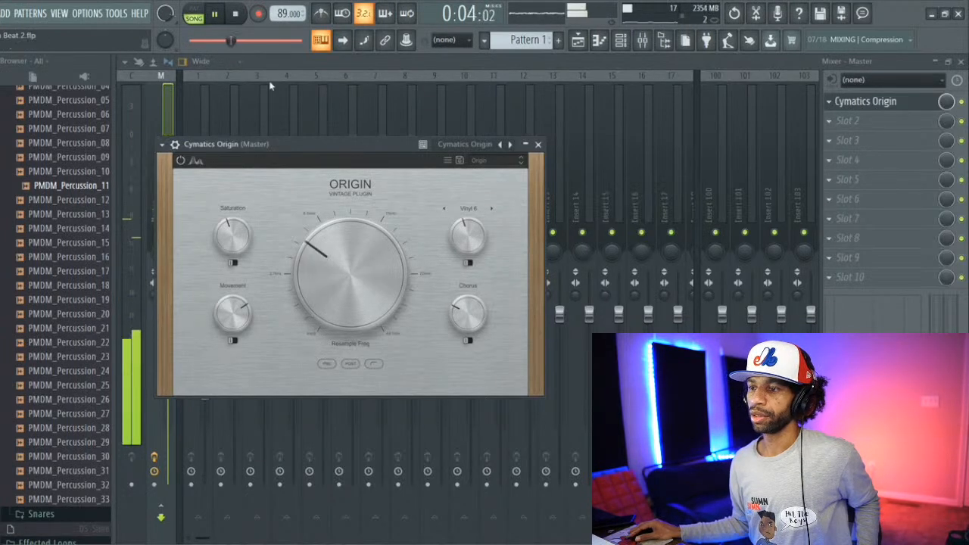
{"action": "key", "text": "space"}
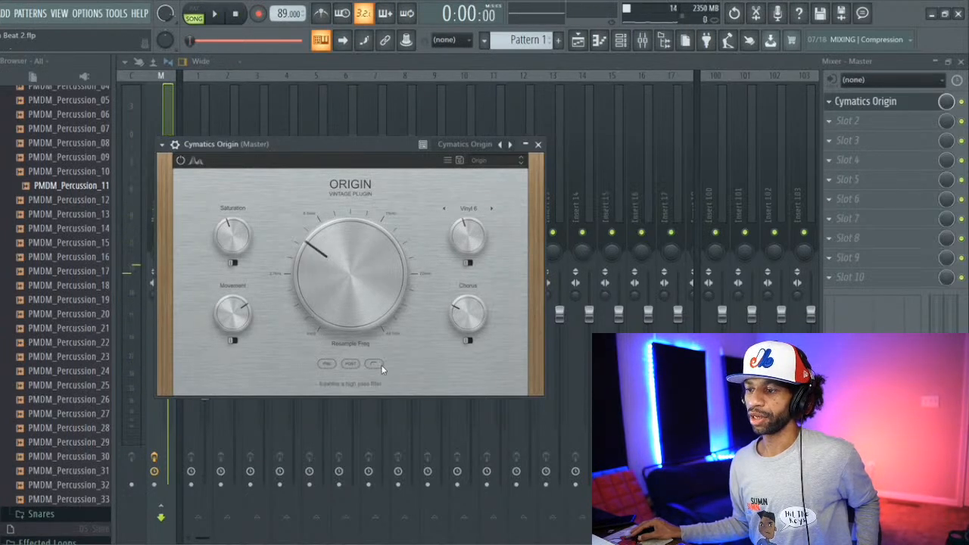
Step: Restart playback with the high-pass filter off, sweep the Resample frequency up and back down, and stop playback
{"action": "left_click", "coordinate": [380, 365]}
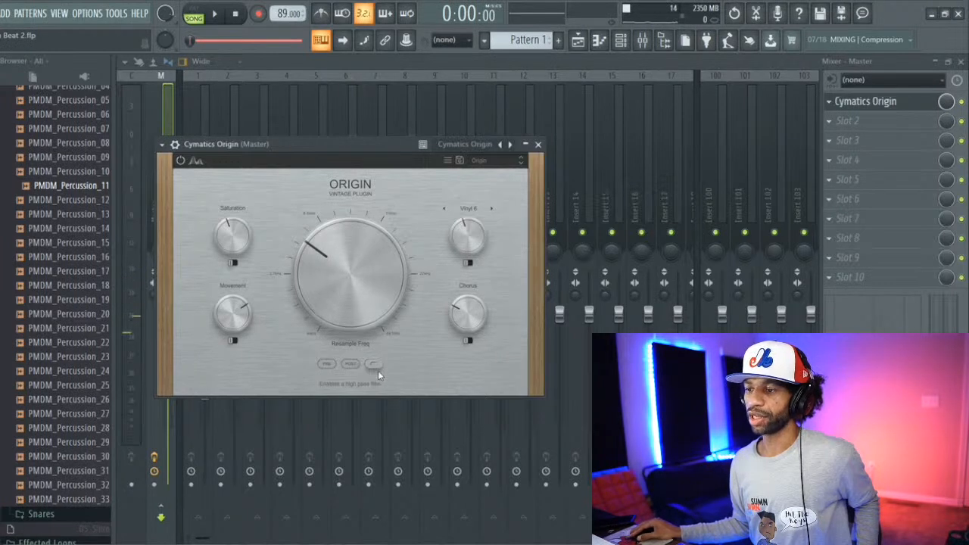
{"action": "left_click", "coordinate": [212, 15]}
{"action": "left_click_drag", "start_coordinate": [315, 254], "coordinate": [321, 209]}
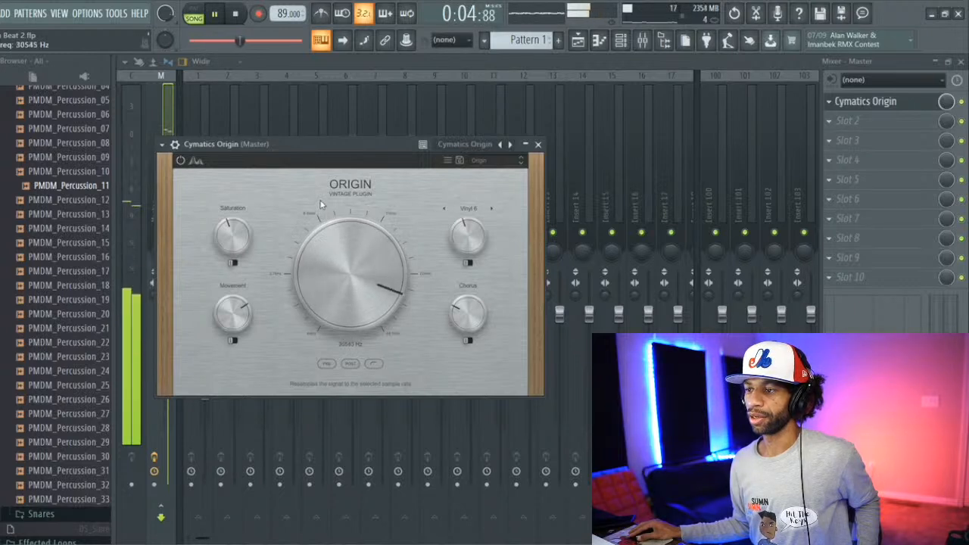
{"action": "left_click", "coordinate": [208, 11]}
{"action": "left_click_drag", "start_coordinate": [353, 246], "coordinate": [367, 312]}
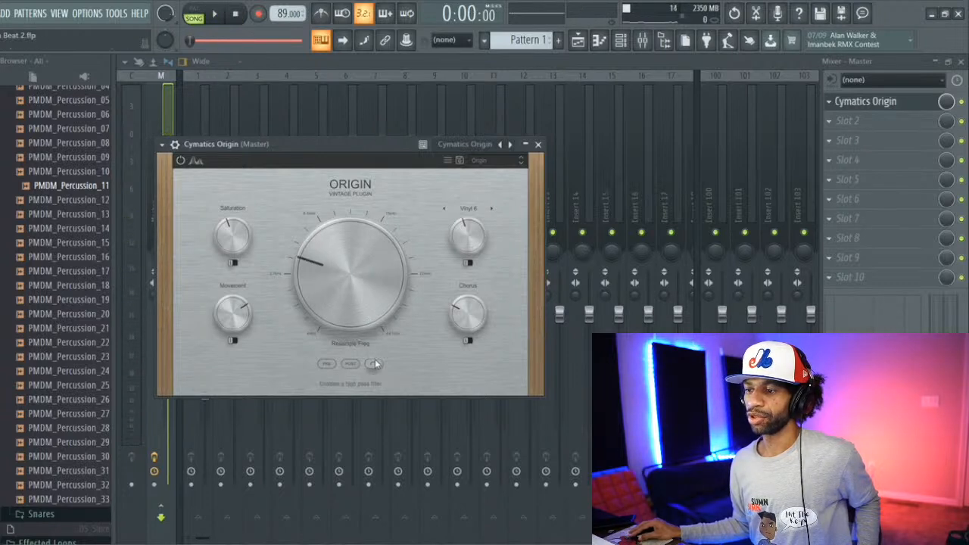
Step: With the high-pass filter enabled, play the beat, raise the Resample frequency from about 4 kHz to its maximum, and stop playback
{"action": "left_click", "coordinate": [215, 14]}
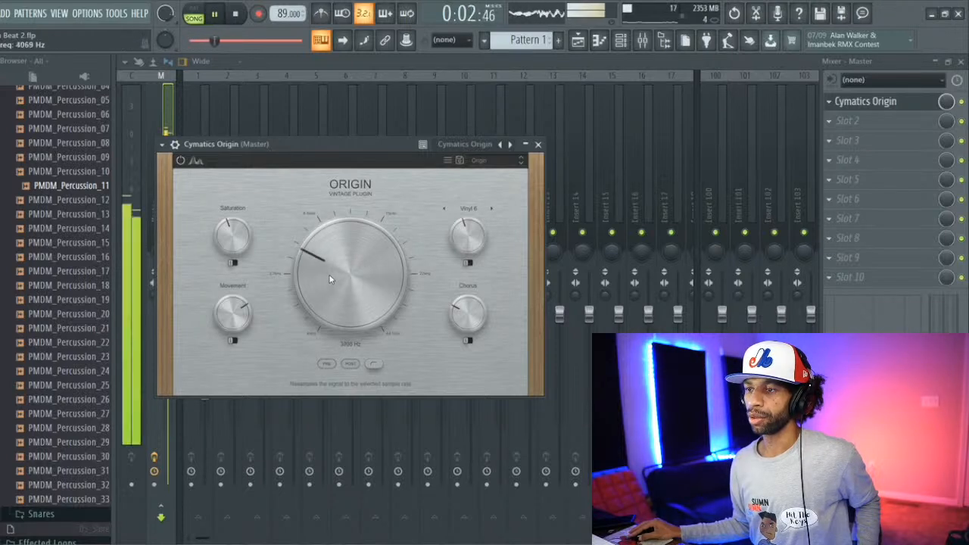
{"action": "left_click_drag", "start_coordinate": [330, 276], "coordinate": [336, 207]}
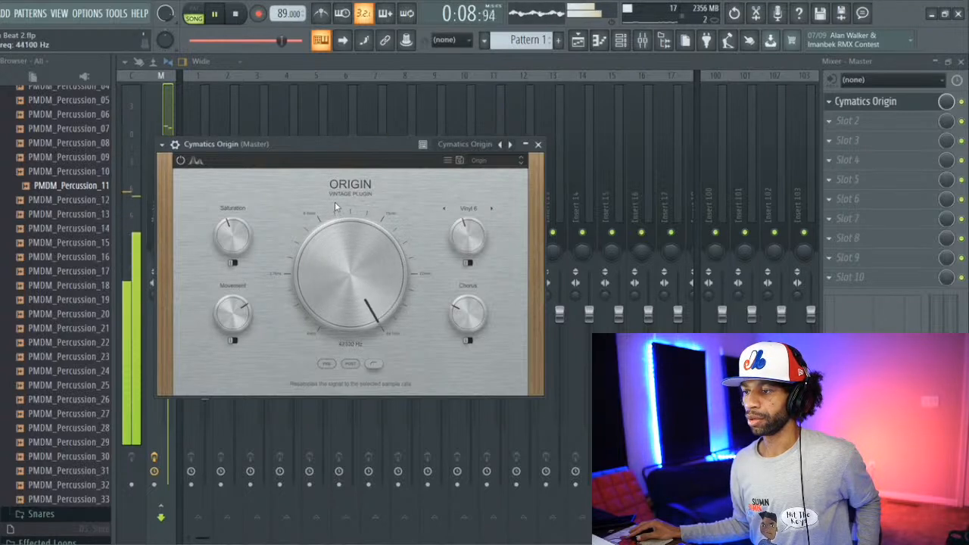
{"action": "left_click", "coordinate": [236, 15]}
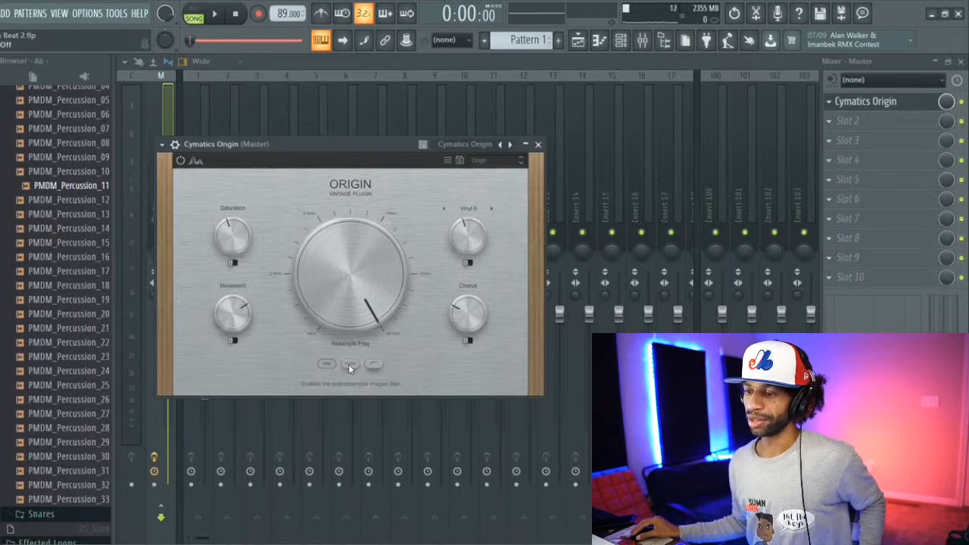
Step: Compare Origin's Post and Pre resampling filters during playback while lowering the Resample frequency, and stop playback
{"action": "left_click", "coordinate": [216, 15]}
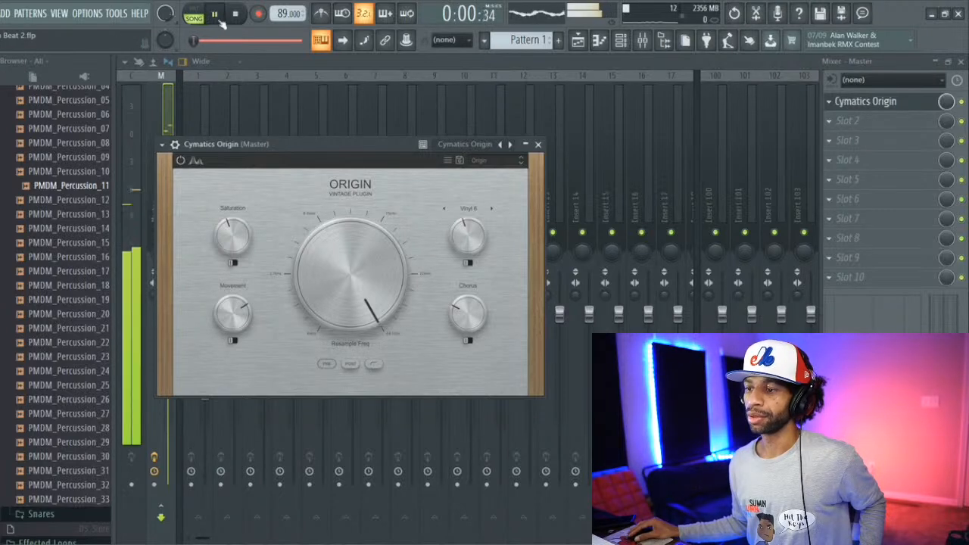
{"action": "left_click", "coordinate": [351, 364]}
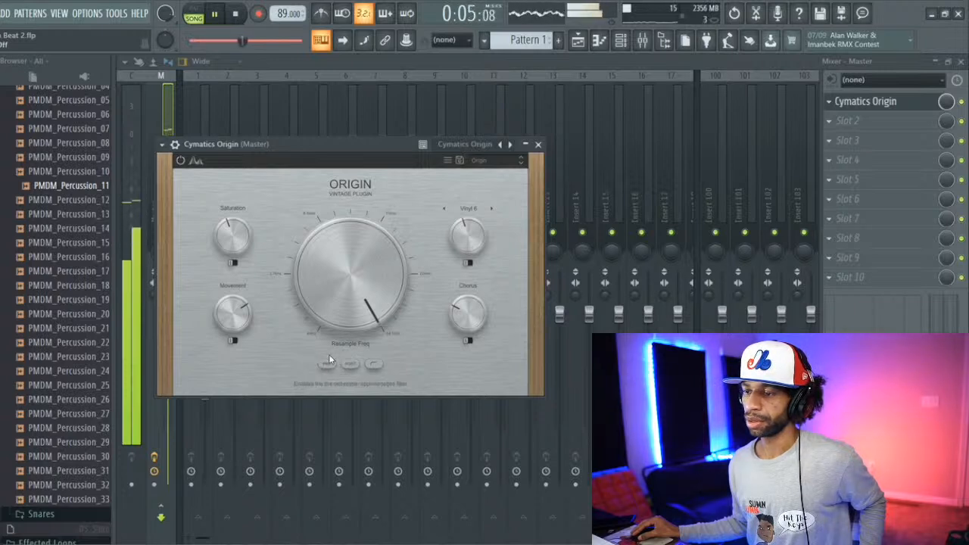
{"action": "mouse_move", "coordinate": [368, 303]}
{"action": "left_click_drag", "start_coordinate": [368, 303], "coordinate": [364, 322]}
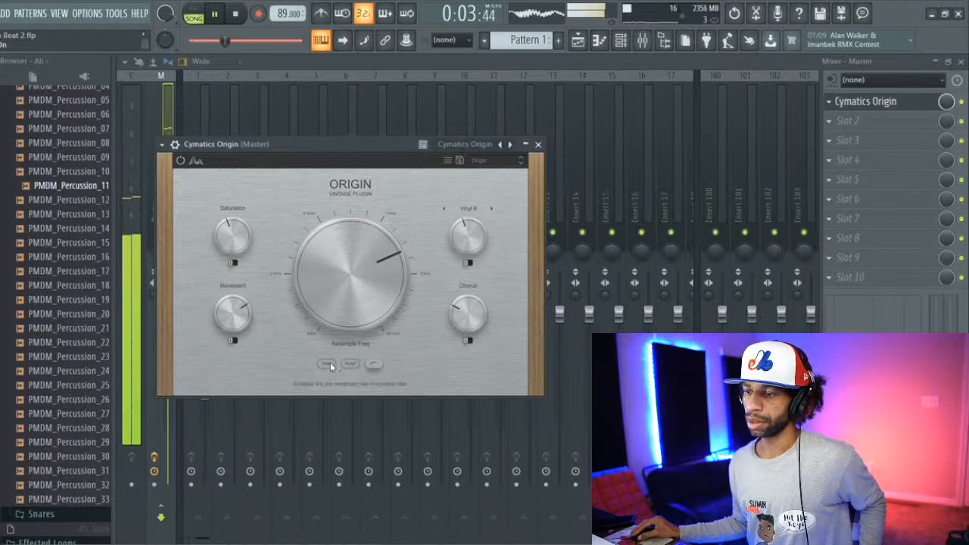
{"action": "left_click", "coordinate": [330, 362]}
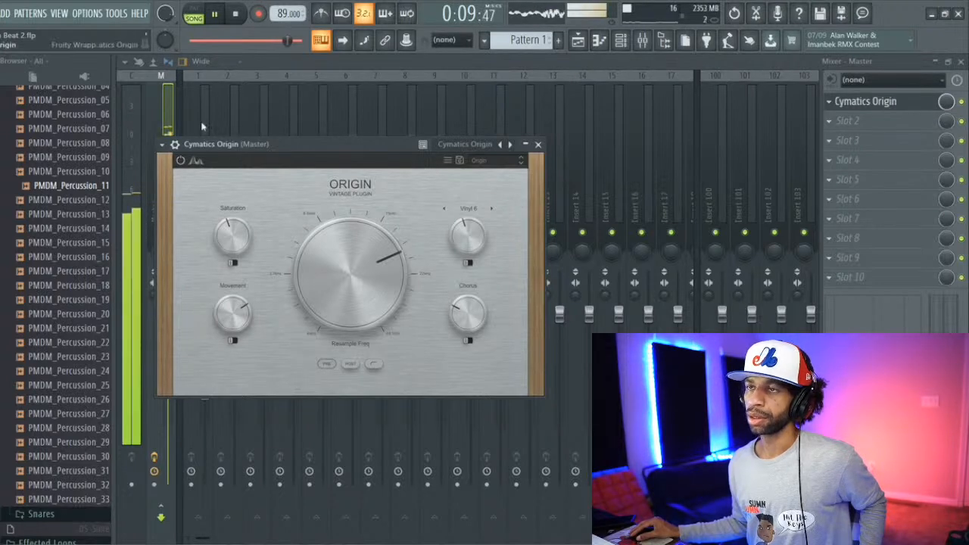
{"action": "left_click", "coordinate": [234, 13]}
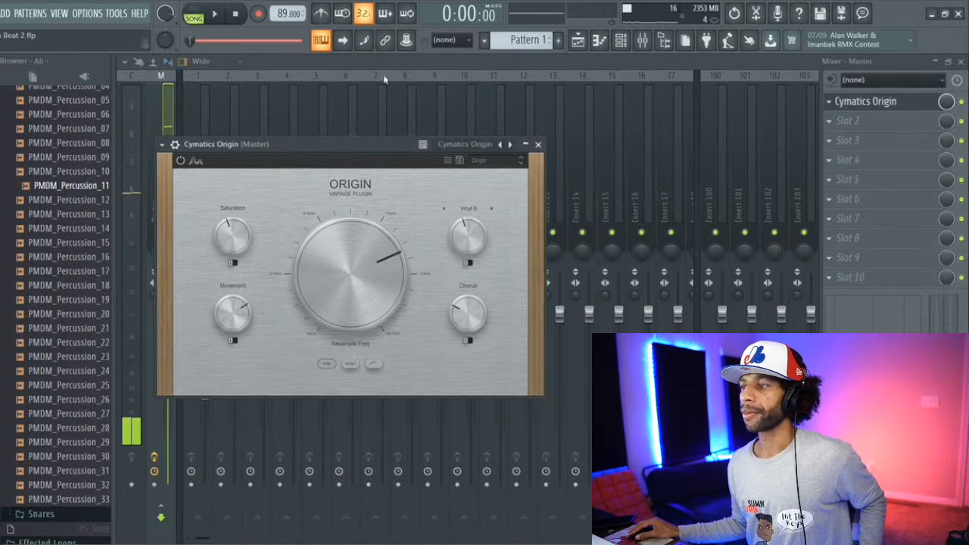
Step: Load the first preset in Origin's Factory list and play the beat through it
{"action": "left_click", "coordinate": [495, 162]}
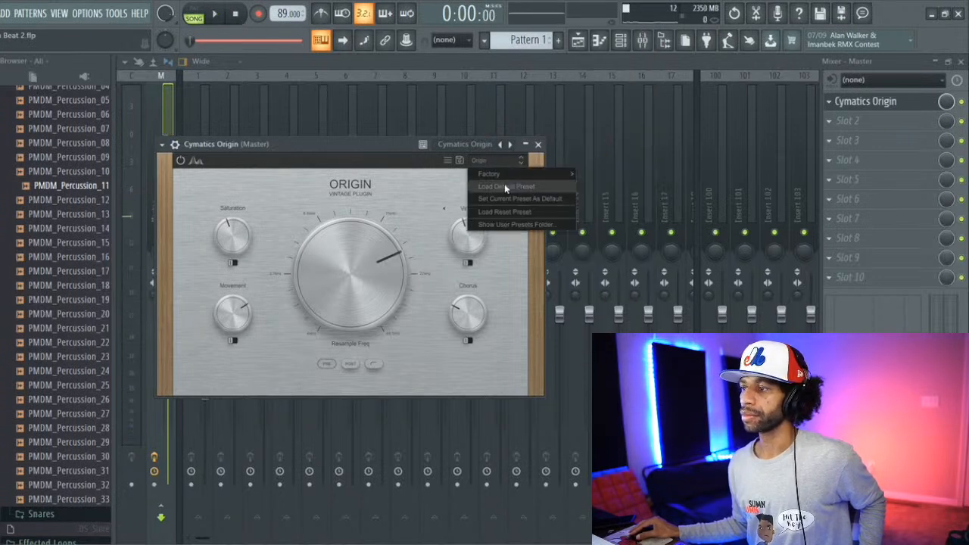
{"action": "mouse_move", "coordinate": [506, 177]}
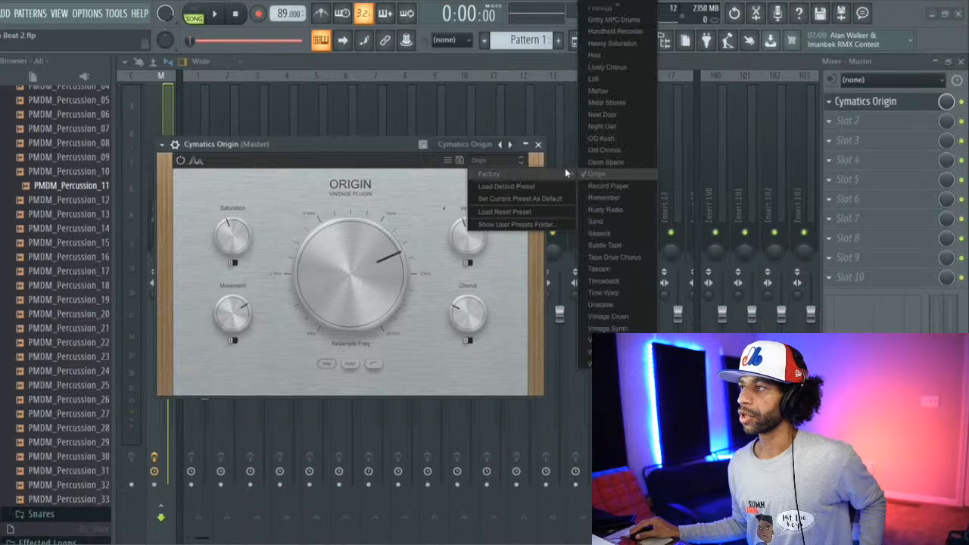
{"action": "scroll", "coordinate": [616, 41], "scroll_direction": "up", "scroll_amount": 4}
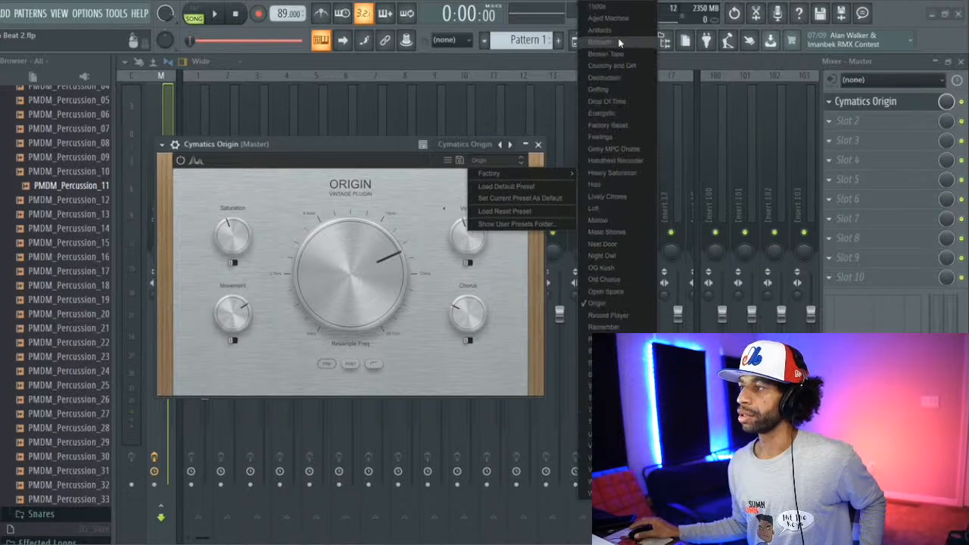
{"action": "left_click", "coordinate": [610, 8]}
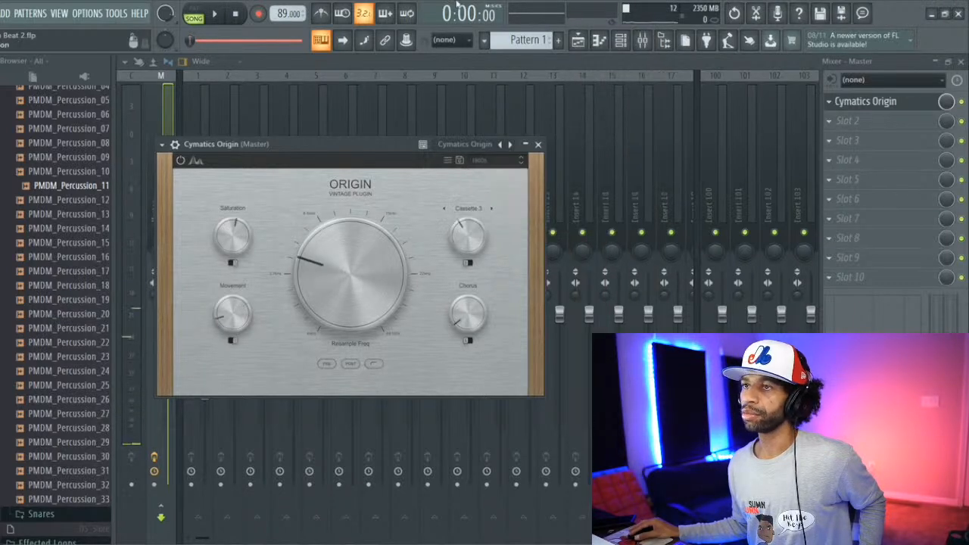
{"action": "left_click", "coordinate": [214, 13]}
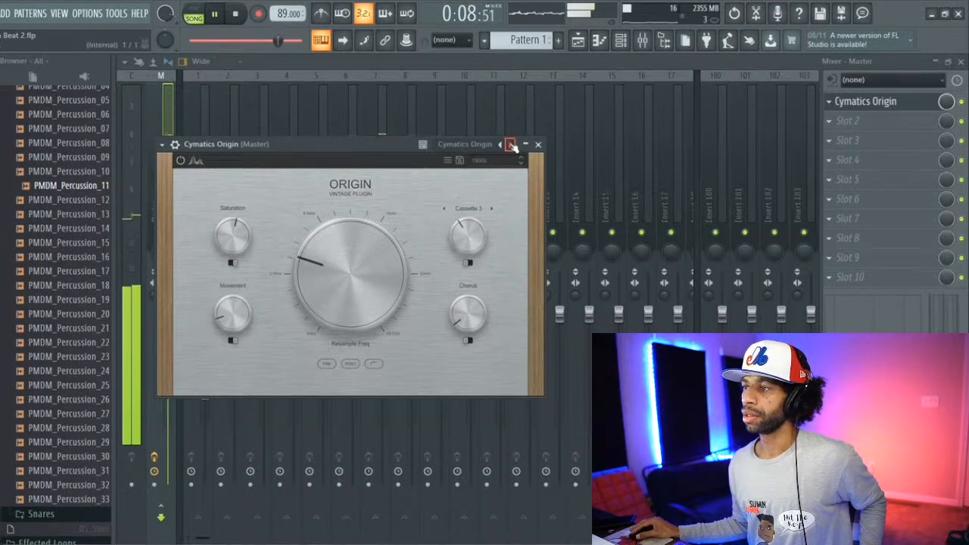
{"action": "left_click", "coordinate": [472, 149]}
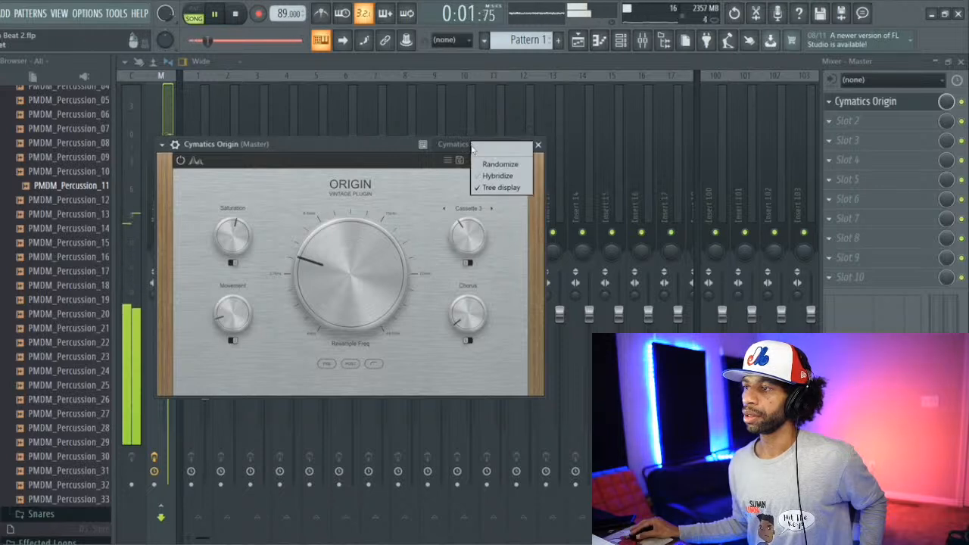
{"action": "left_click", "coordinate": [442, 186]}
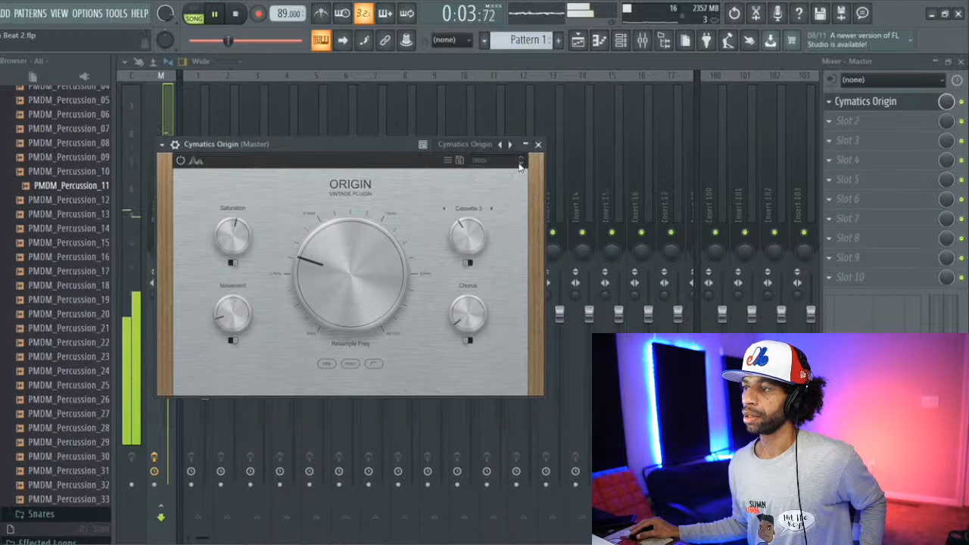
{"action": "left_click", "coordinate": [520, 164]}
{"action": "left_click", "coordinate": [454, 179]}
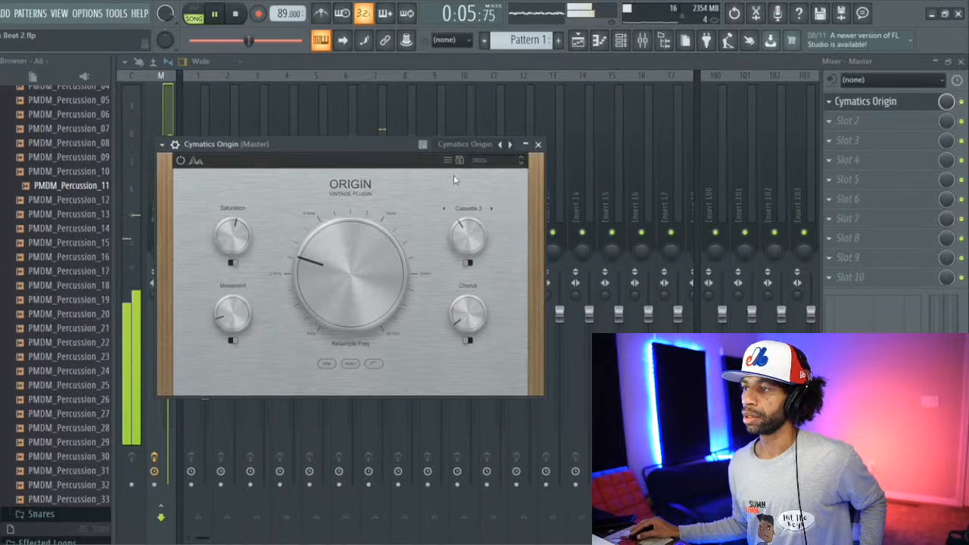
Step: Audition Origin's Aged Machine, Artifacts and Bitcrush presets one after another on the playing beat, and stop playback
{"action": "left_click", "coordinate": [521, 165]}
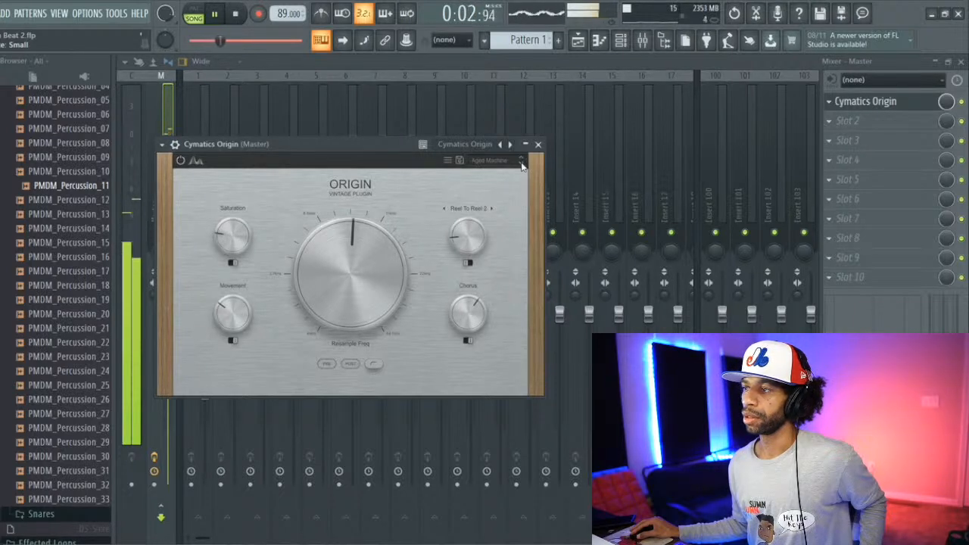
{"action": "left_click", "coordinate": [521, 162]}
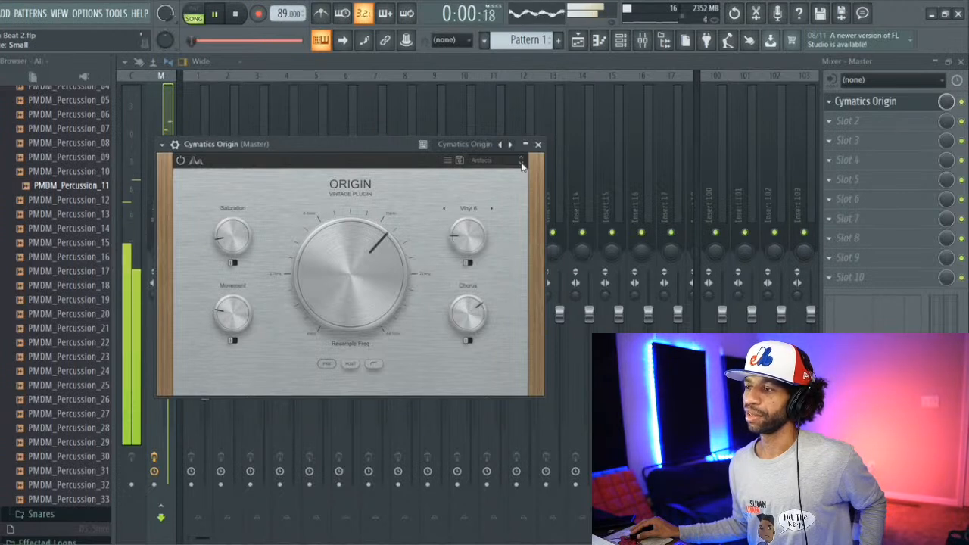
{"action": "left_click", "coordinate": [521, 165]}
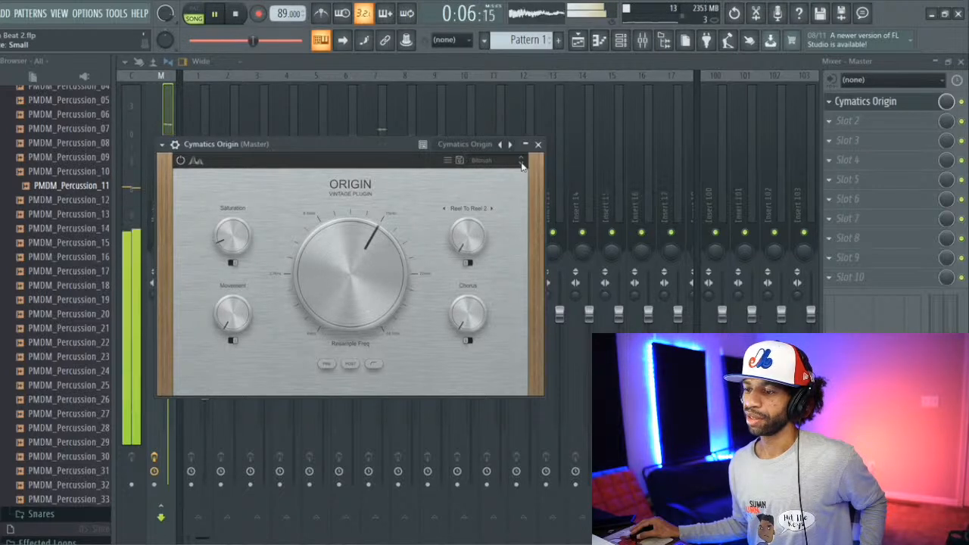
{"action": "key", "text": "space"}
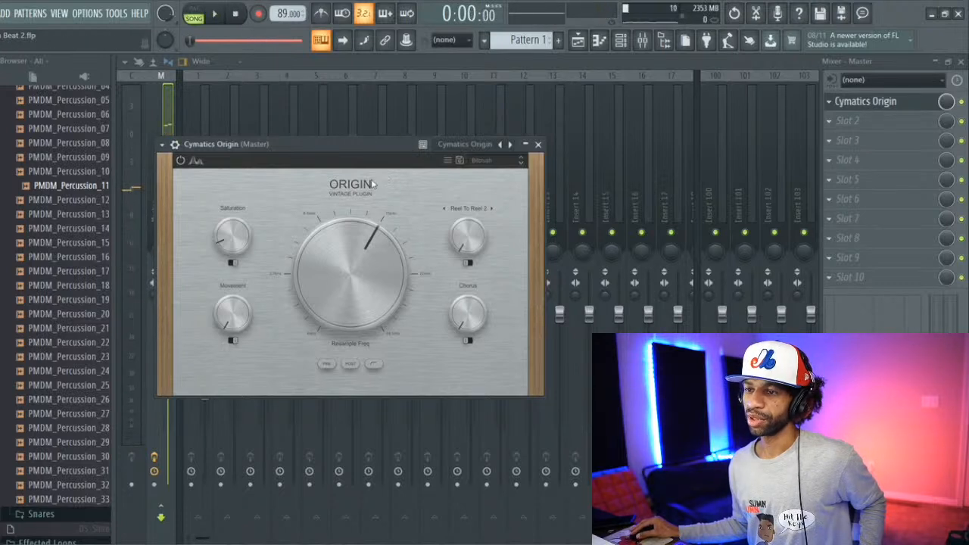
Step: Load Origin's Broken Tape preset, restart playback, and continue through the Crunchy and Old preset to Destruction
{"action": "mouse_move", "coordinate": [315, 231]}
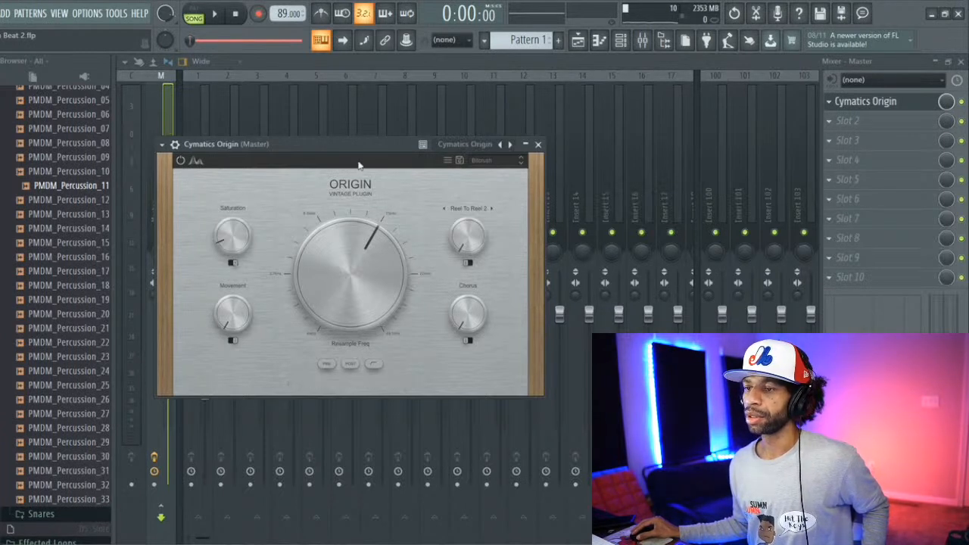
{"action": "left_click", "coordinate": [500, 162]}
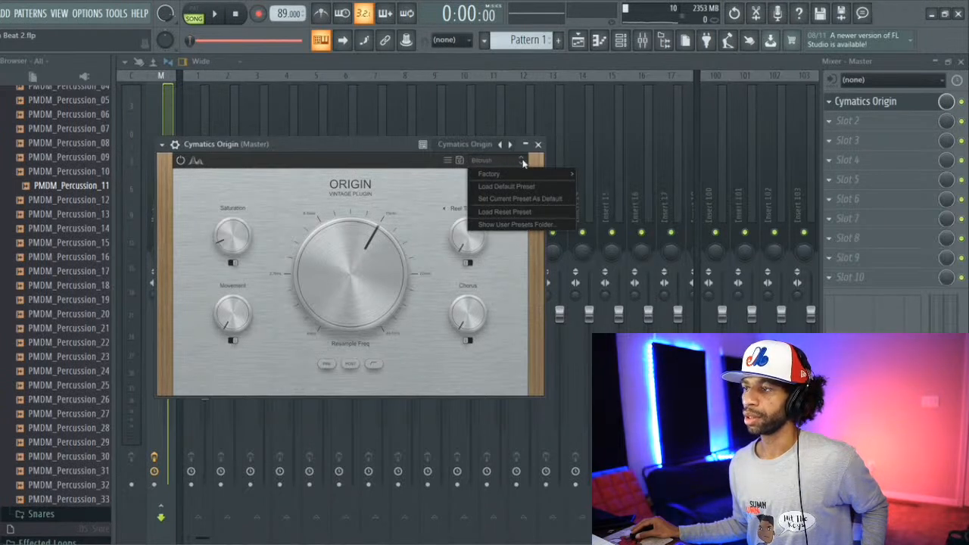
{"action": "left_click", "coordinate": [522, 163]}
{"action": "left_click", "coordinate": [522, 165]}
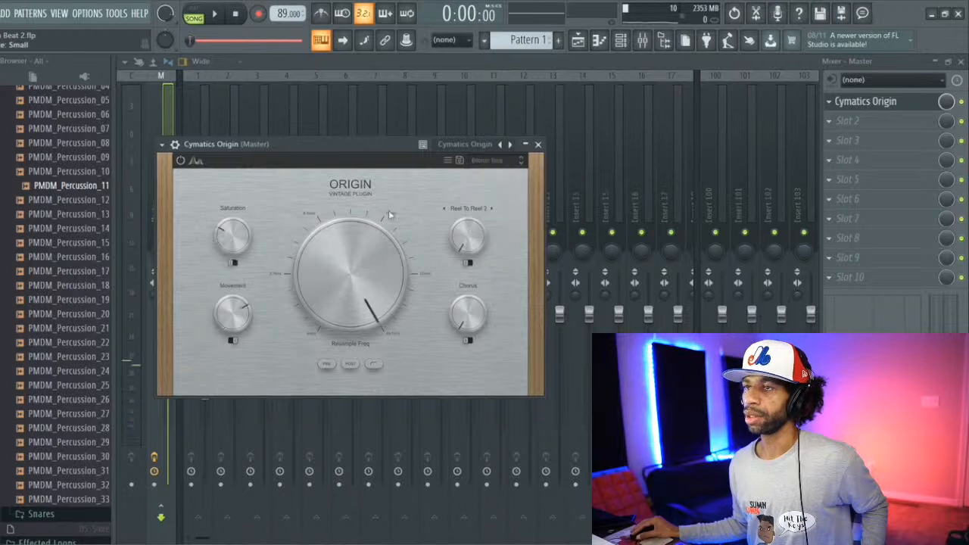
{"action": "left_click", "coordinate": [215, 15]}
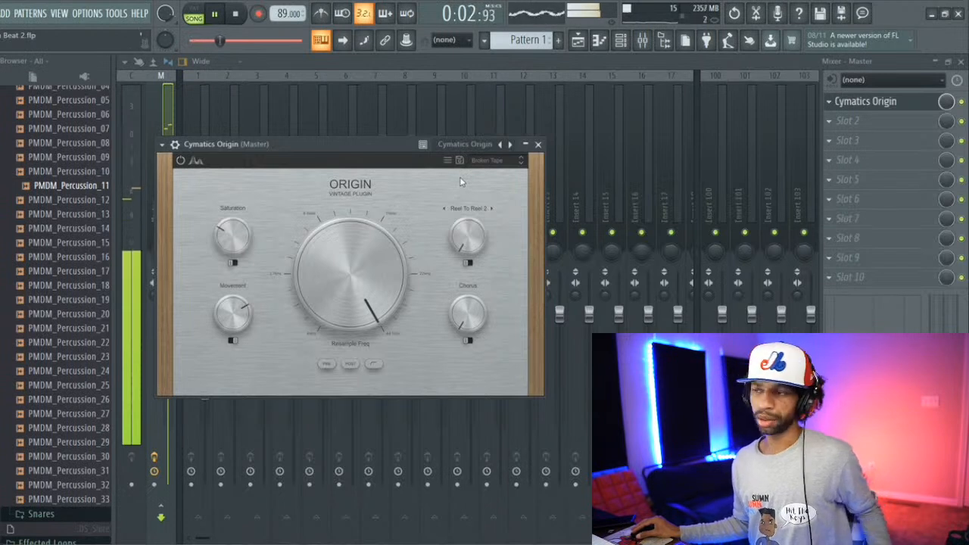
{"action": "left_click", "coordinate": [521, 165]}
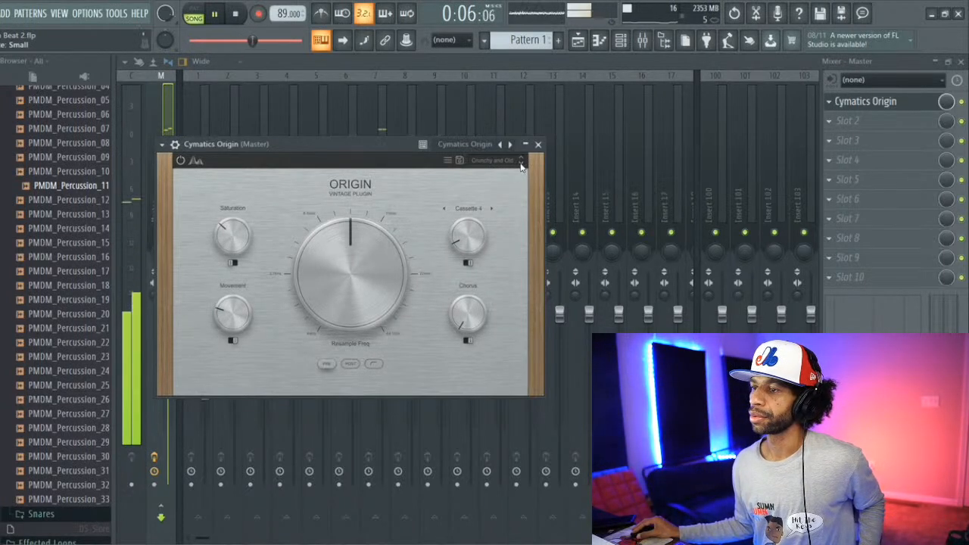
{"action": "left_click", "coordinate": [520, 165]}
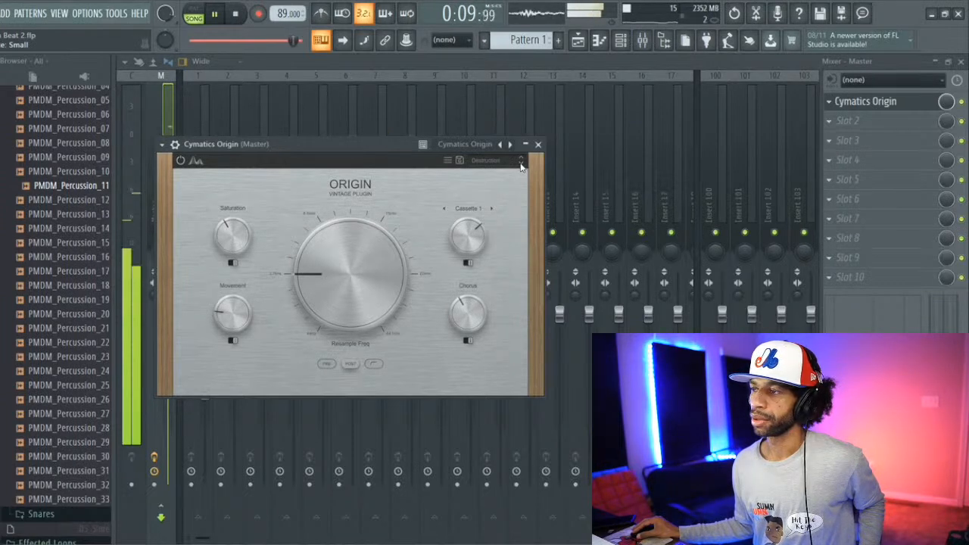
Step: Audition Origin's Drifting, Drop Of Time, Energetic and Factory Reset presets one after another on the playing beat
{"action": "left_click", "coordinate": [520, 165]}
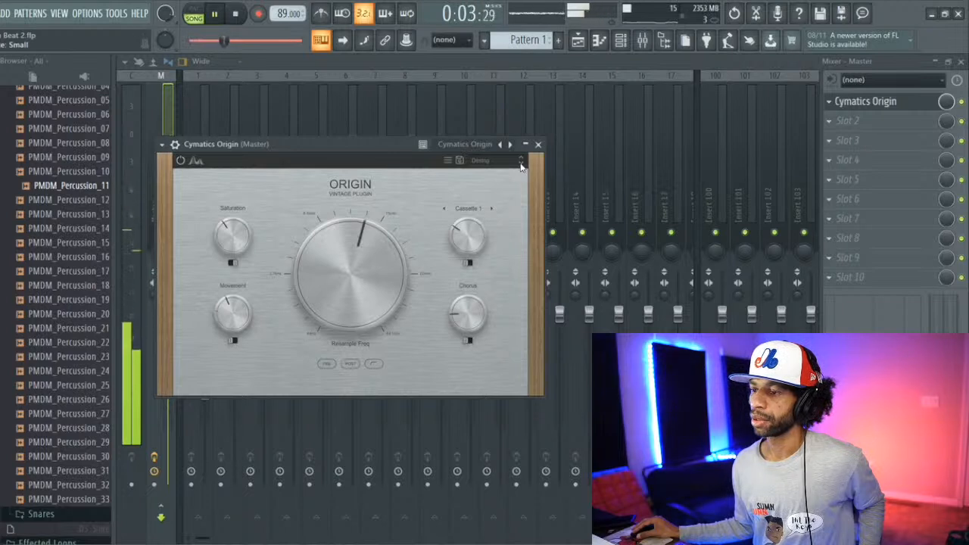
{"action": "left_click", "coordinate": [520, 165]}
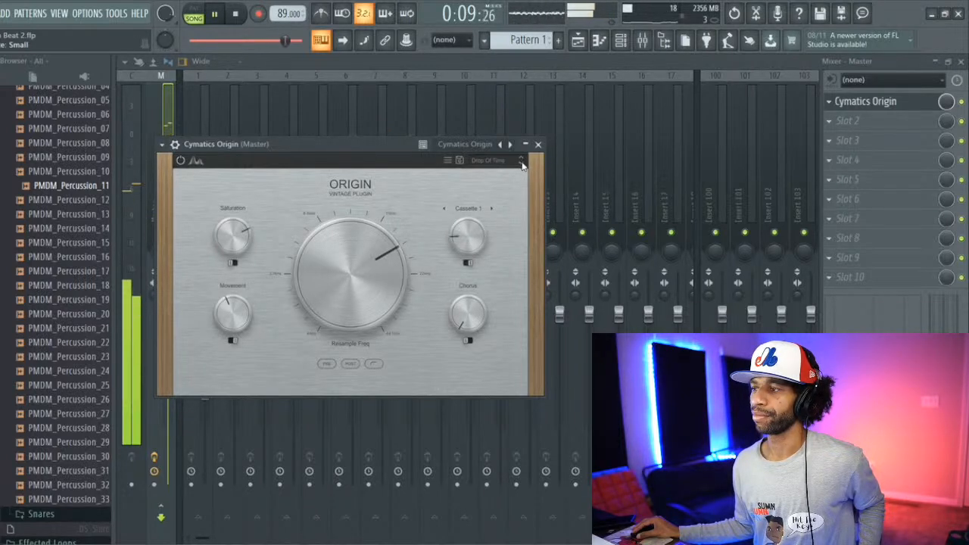
{"action": "left_click", "coordinate": [522, 165]}
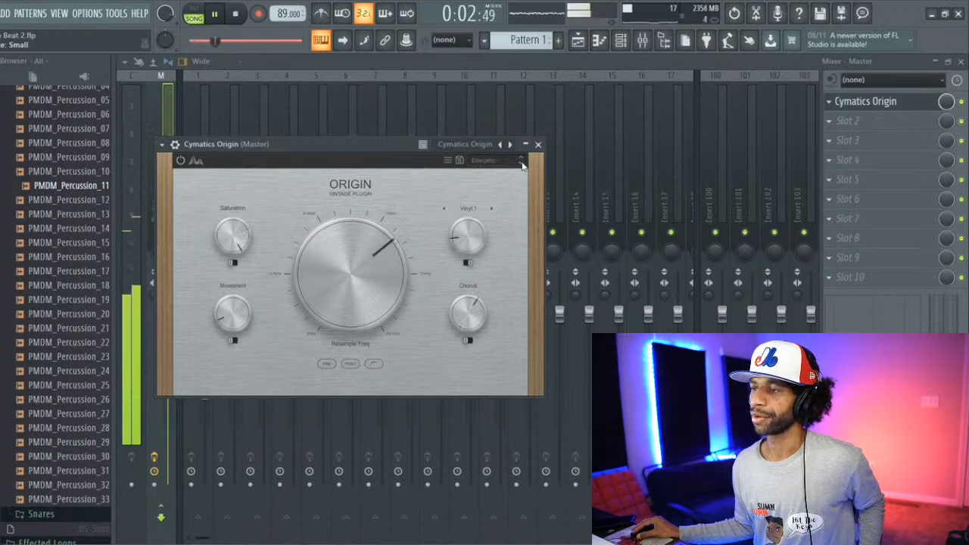
{"action": "left_click", "coordinate": [522, 165]}
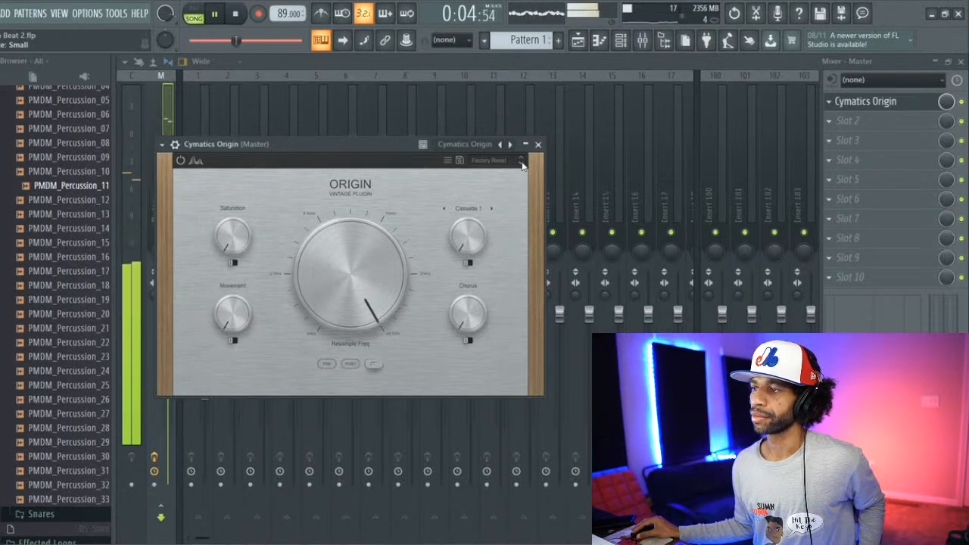
Step: Set Origin's Saturation to 15%, Movement to about 35% and noise level to 34%, with Cassette 3 as the noise source
{"action": "left_click_drag", "start_coordinate": [232, 233], "coordinate": [231, 176]}
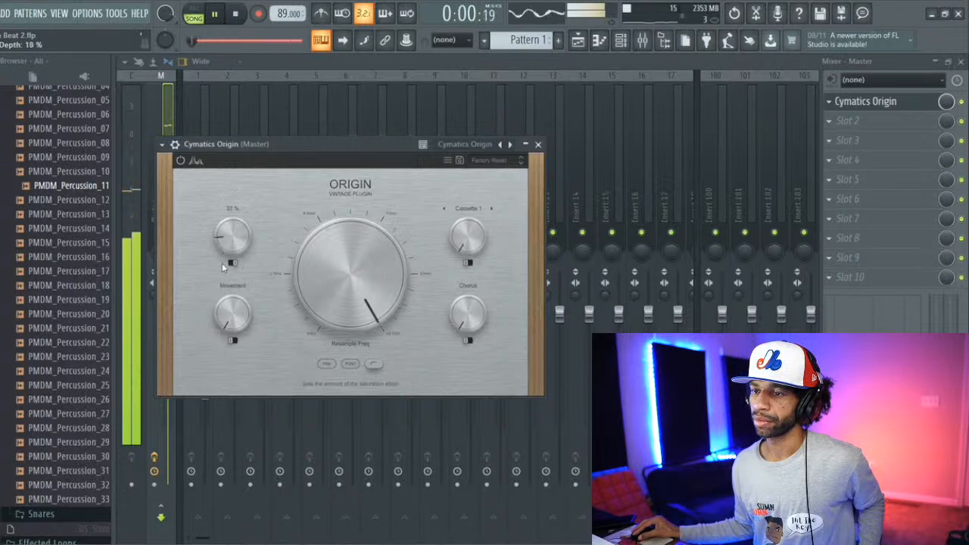
{"action": "left_click_drag", "start_coordinate": [222, 244], "coordinate": [225, 246]}
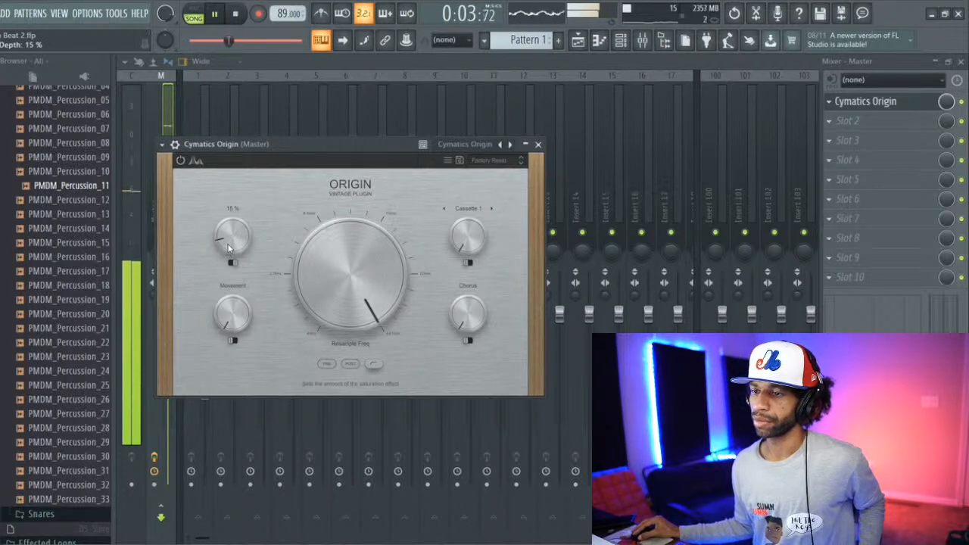
{"action": "left_click_drag", "start_coordinate": [229, 311], "coordinate": [223, 291]}
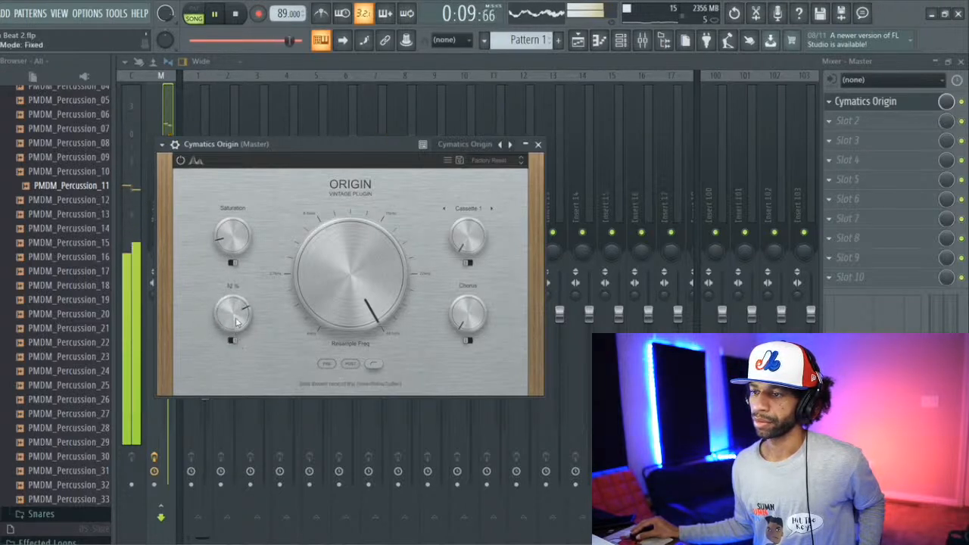
{"action": "left_click_drag", "start_coordinate": [236, 322], "coordinate": [241, 339]}
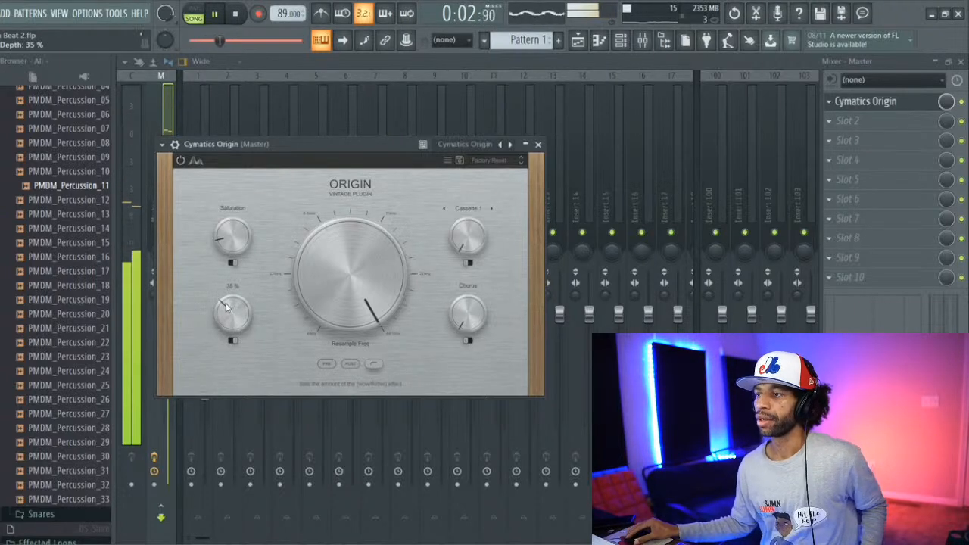
{"action": "scroll", "coordinate": [467, 240], "scroll_direction": "down", "scroll_amount": 5}
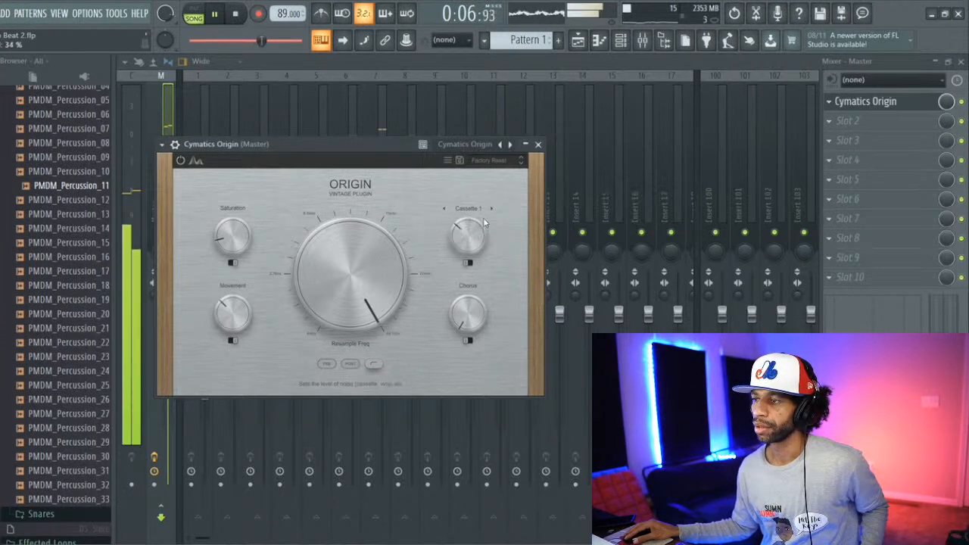
{"action": "left_click", "coordinate": [468, 209]}
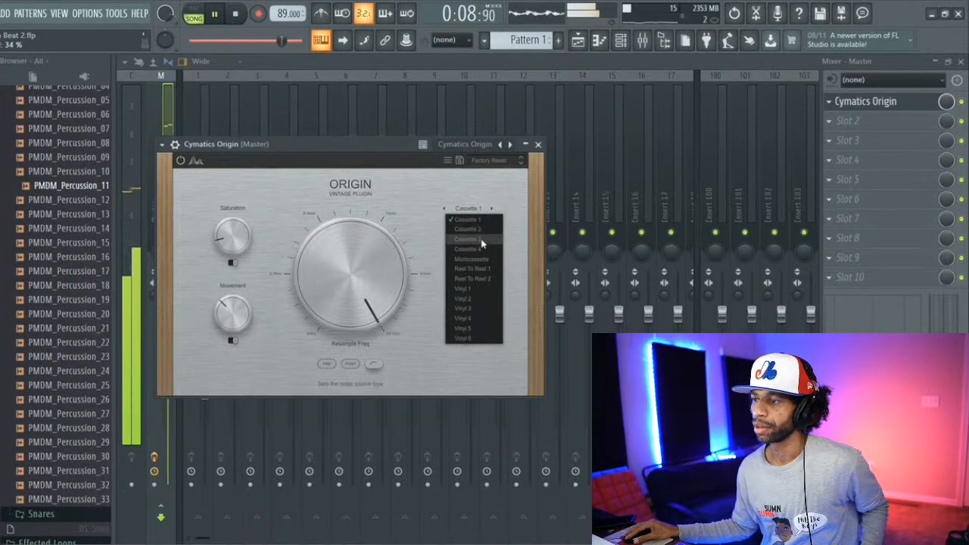
{"action": "left_click", "coordinate": [481, 241]}
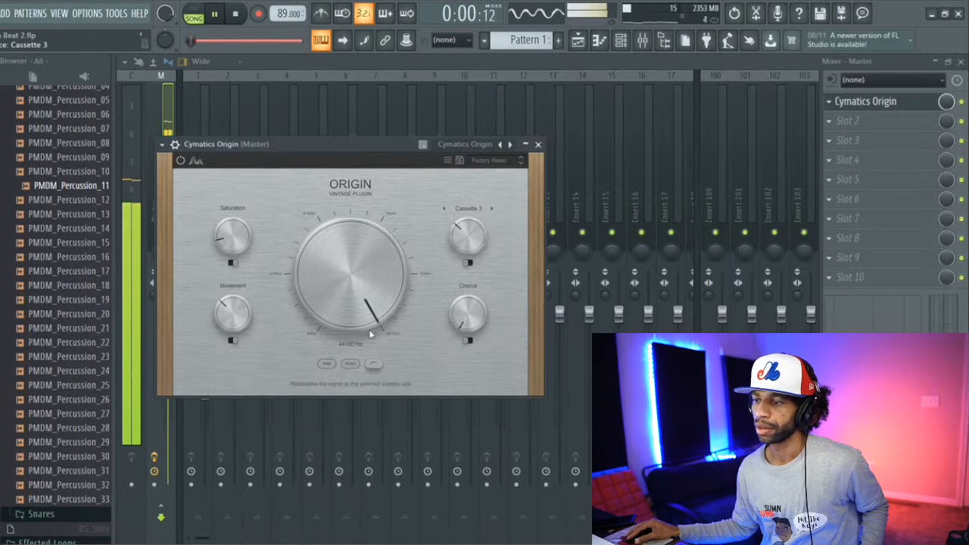
Step: Step back through Origin's presets during playback as far as Bitcrush, and stop the beat
{"action": "left_click", "coordinate": [520, 160]}
{"action": "left_click", "coordinate": [520, 159]}
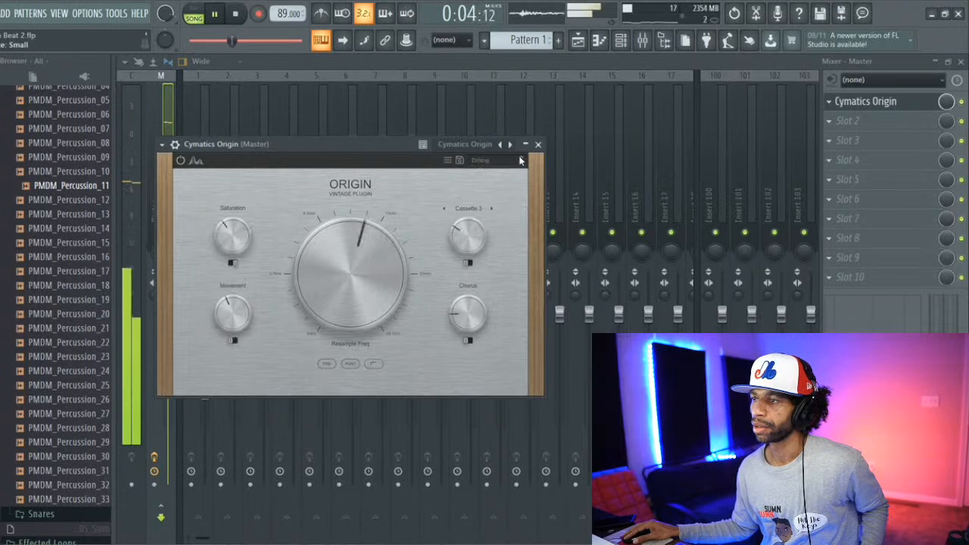
{"action": "left_click", "coordinate": [520, 160]}
{"action": "left_click", "coordinate": [520, 160]}
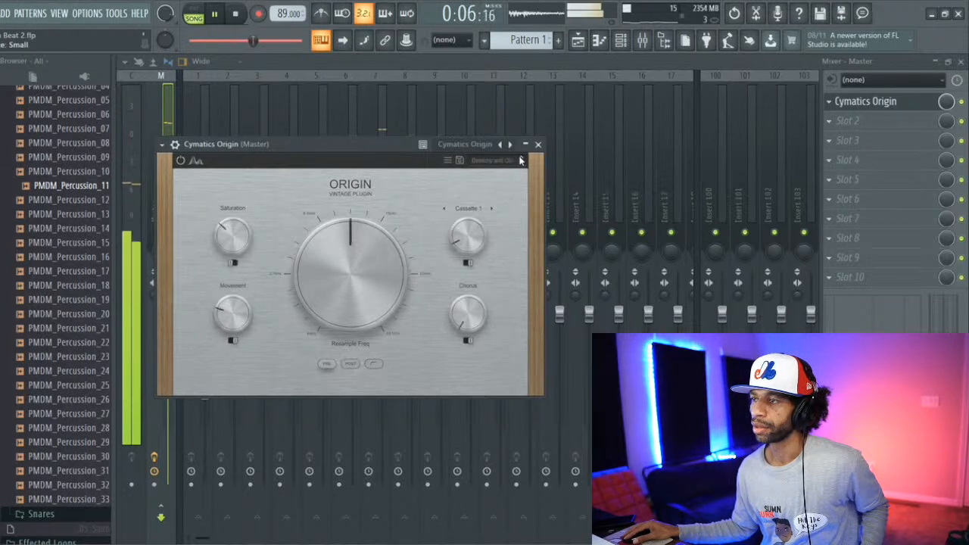
{"action": "left_click", "coordinate": [521, 160]}
{"action": "left_click", "coordinate": [520, 159]}
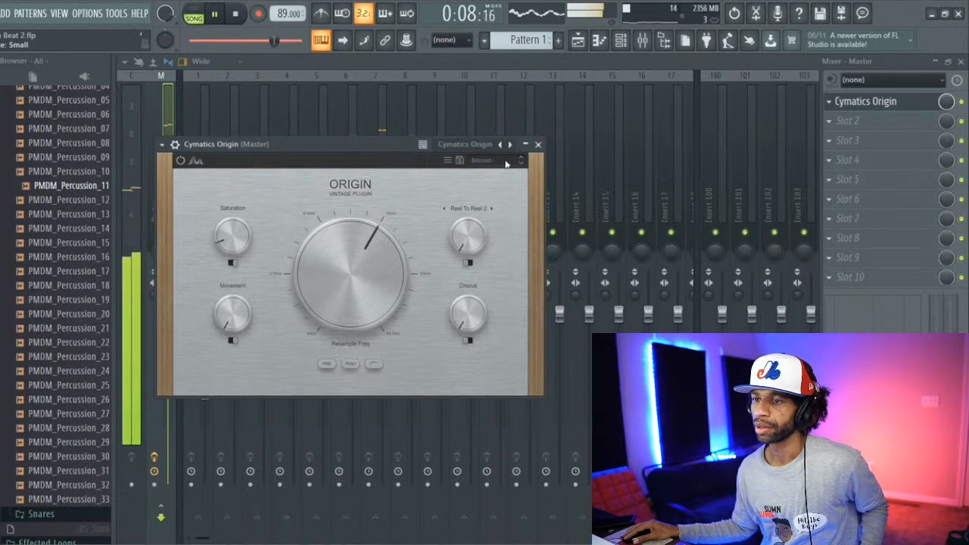
{"action": "left_click", "coordinate": [235, 14]}
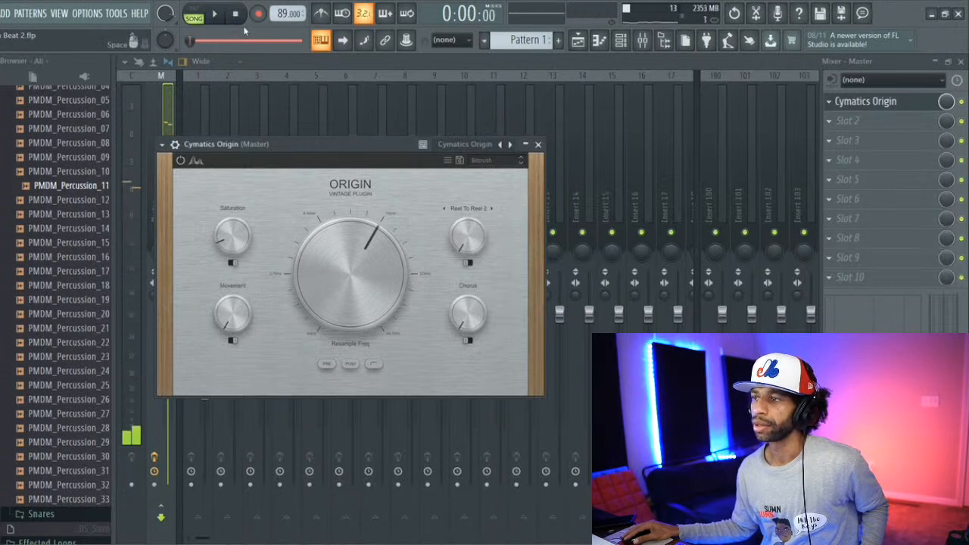
Step: Load the Broken Tape preset, lower its Resample frequency to around 11 kHz, and play the beat briefly through it
{"action": "left_click", "coordinate": [521, 163]}
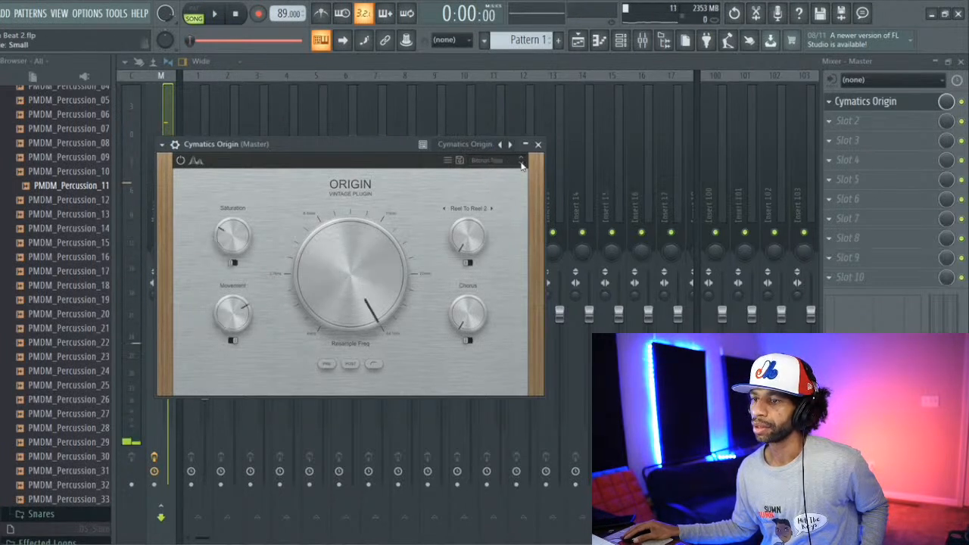
{"action": "left_click_drag", "start_coordinate": [322, 269], "coordinate": [352, 302]}
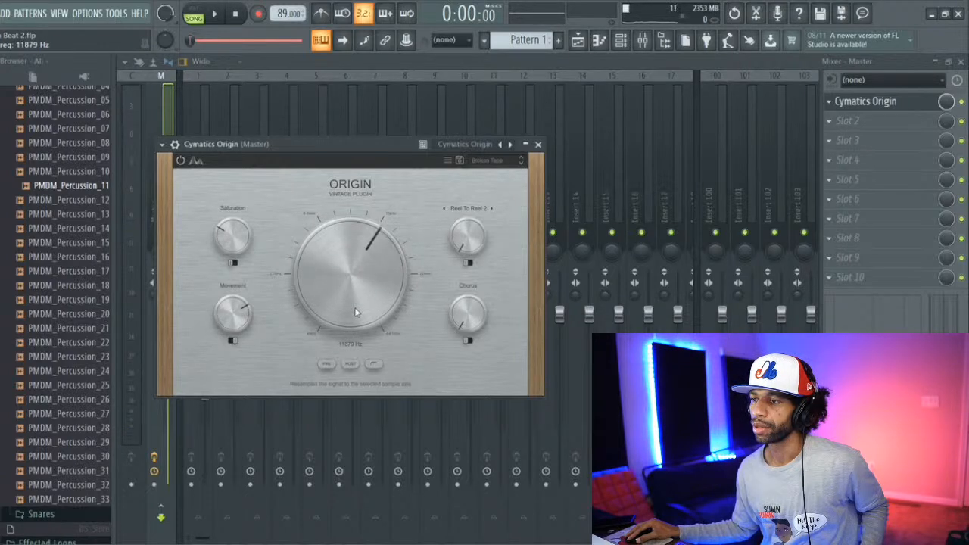
{"action": "left_click", "coordinate": [221, 14]}
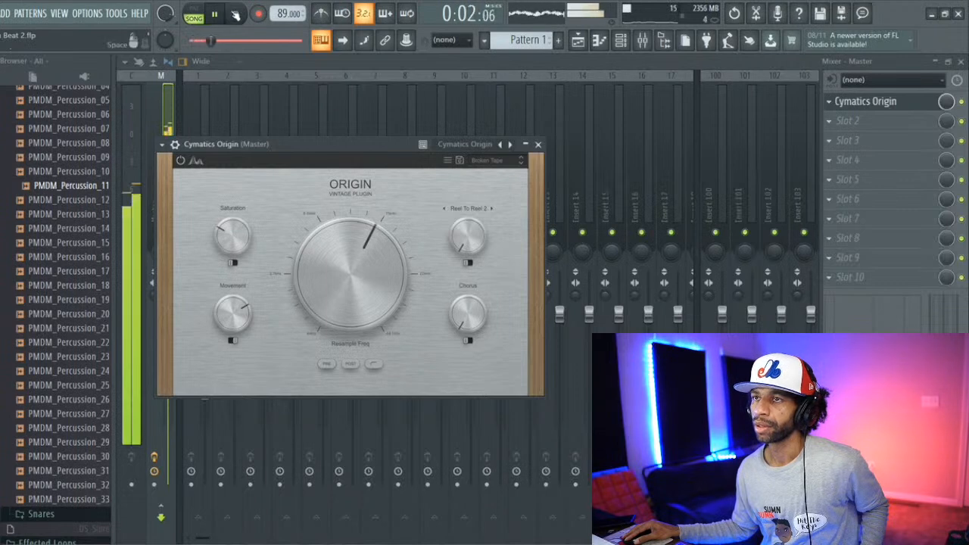
{"action": "key", "text": "space"}
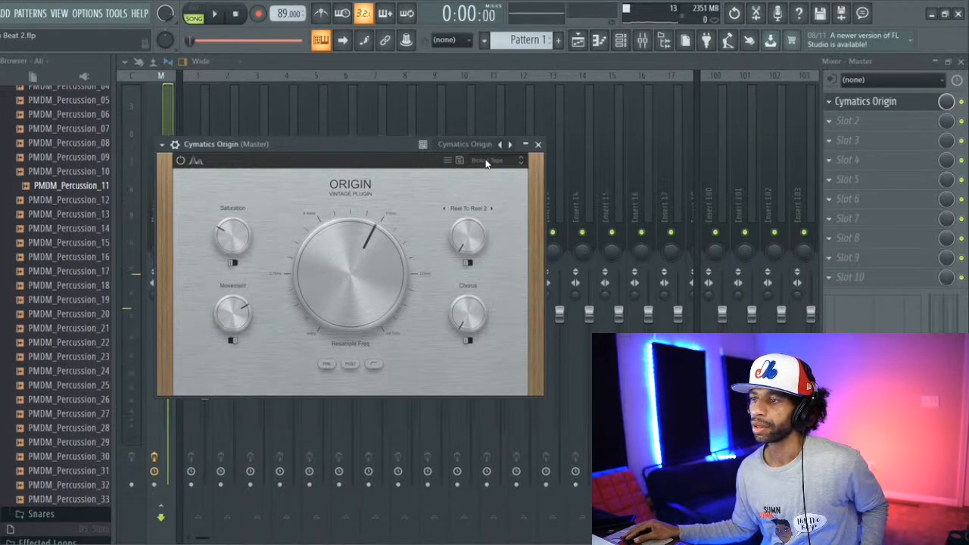
Step: Load Factory Reset from Origin's Factory presets and restart the beat's playback
{"action": "left_click", "coordinate": [485, 161]}
{"action": "mouse_move", "coordinate": [487, 175]}
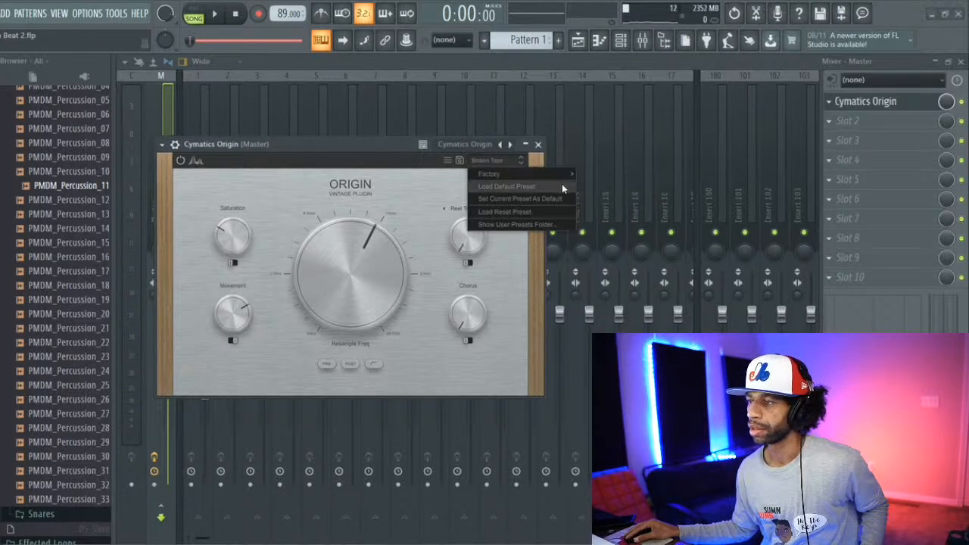
{"action": "mouse_move", "coordinate": [555, 182]}
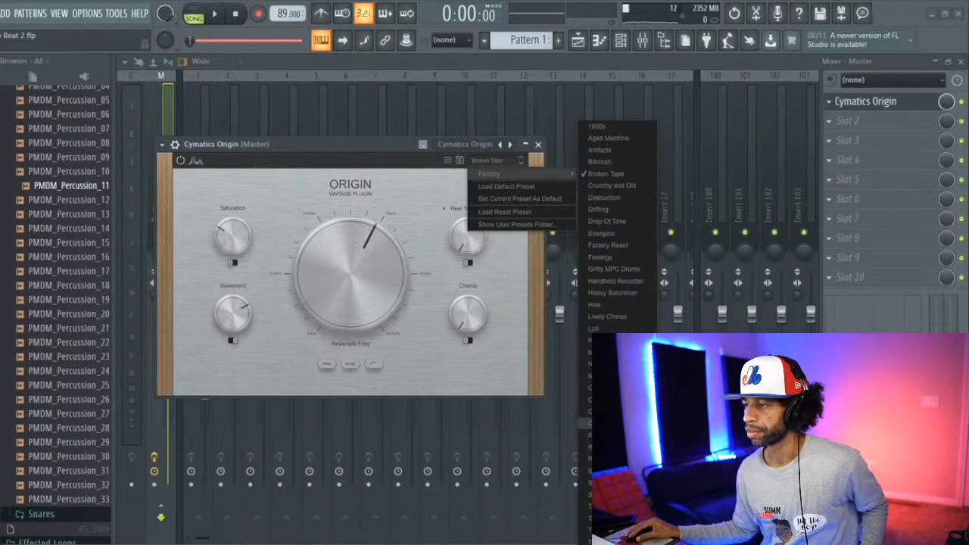
{"action": "left_click", "coordinate": [608, 245]}
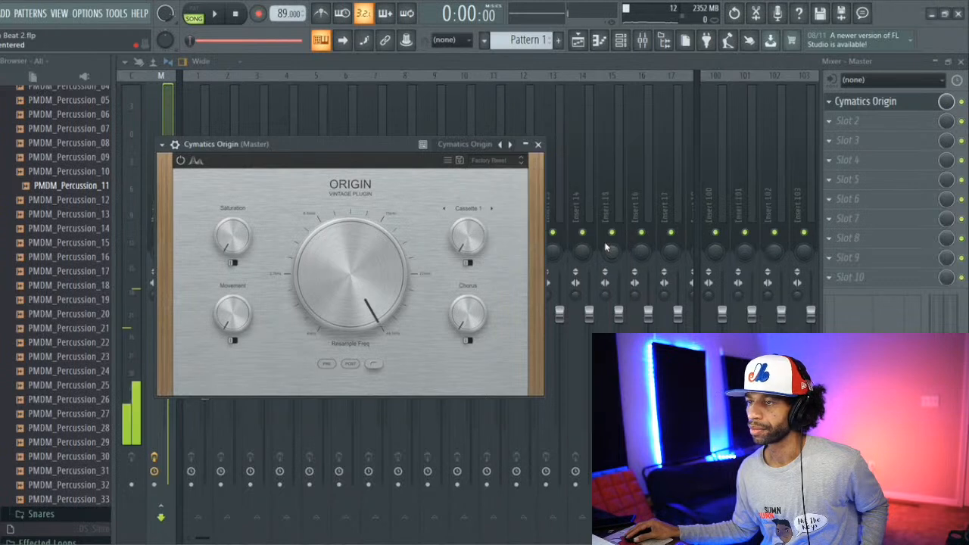
{"action": "left_click", "coordinate": [219, 15]}
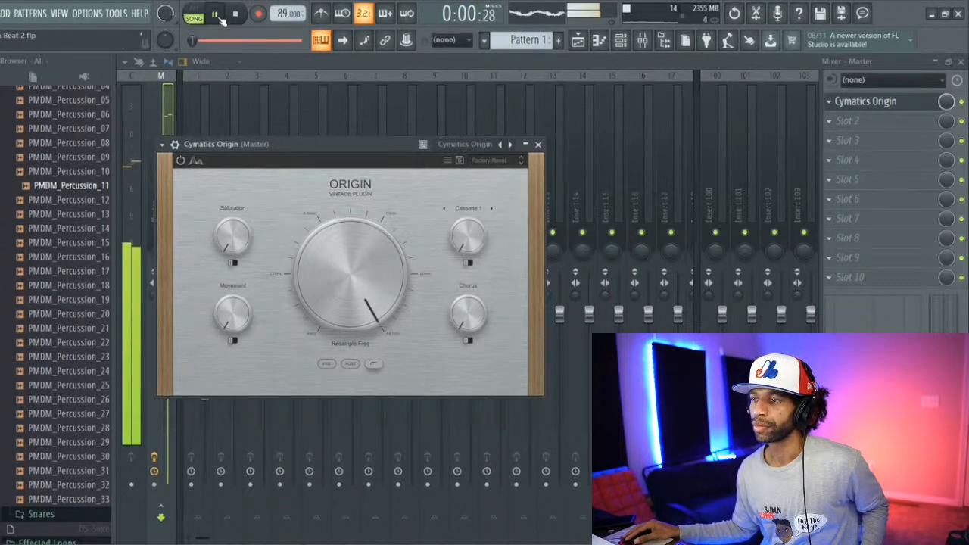
Step: Set Resample to 11000 Hz, Movement to 21%, Chorus to 14% and Saturation slightly up, comparing the Fast and Slow chorus modes
{"action": "left_click_drag", "start_coordinate": [367, 298], "coordinate": [371, 333]}
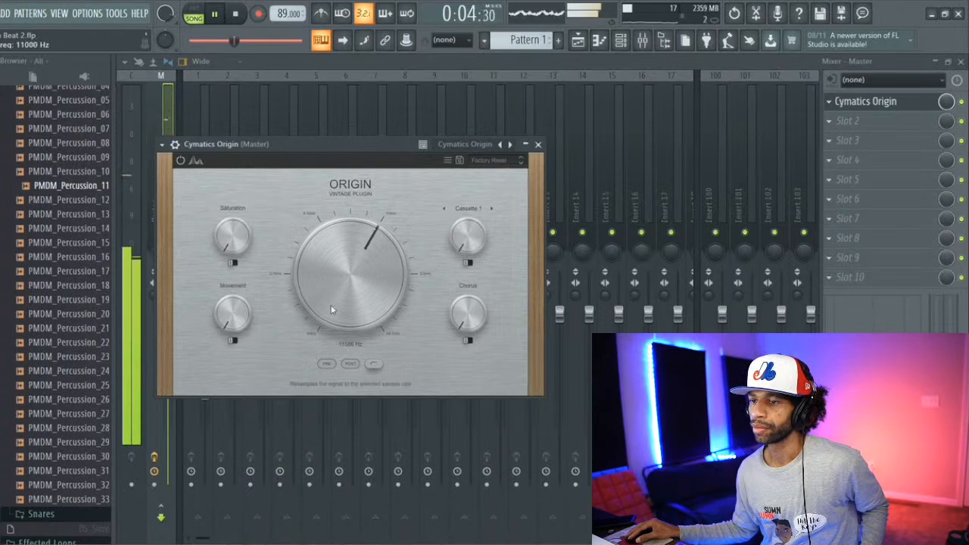
{"action": "left_click_drag", "start_coordinate": [234, 307], "coordinate": [234, 295]}
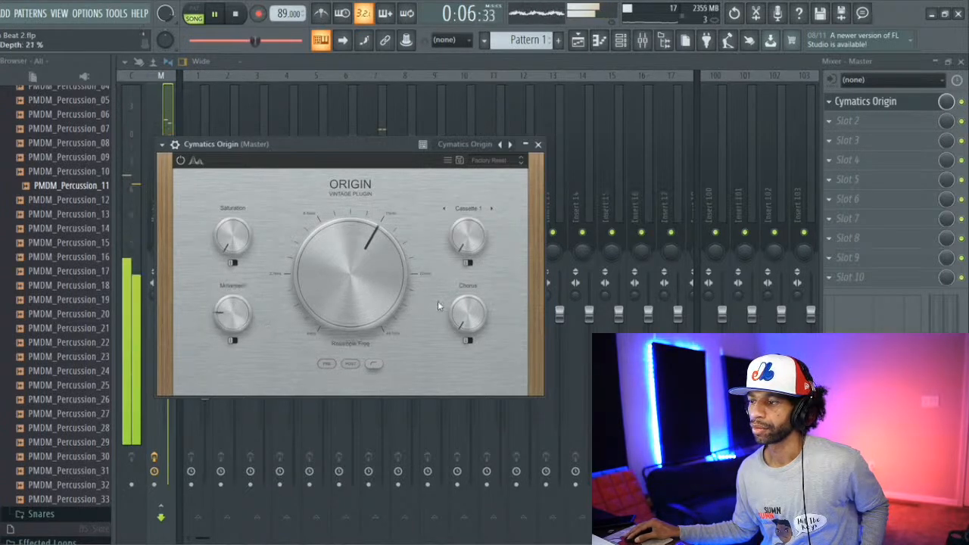
{"action": "mouse_move", "coordinate": [462, 324]}
{"action": "left_mouse_down"}
{"action": "mouse_move", "coordinate": [465, 306]}
{"action": "mouse_move", "coordinate": [460, 331]}
{"action": "left_mouse_up"}
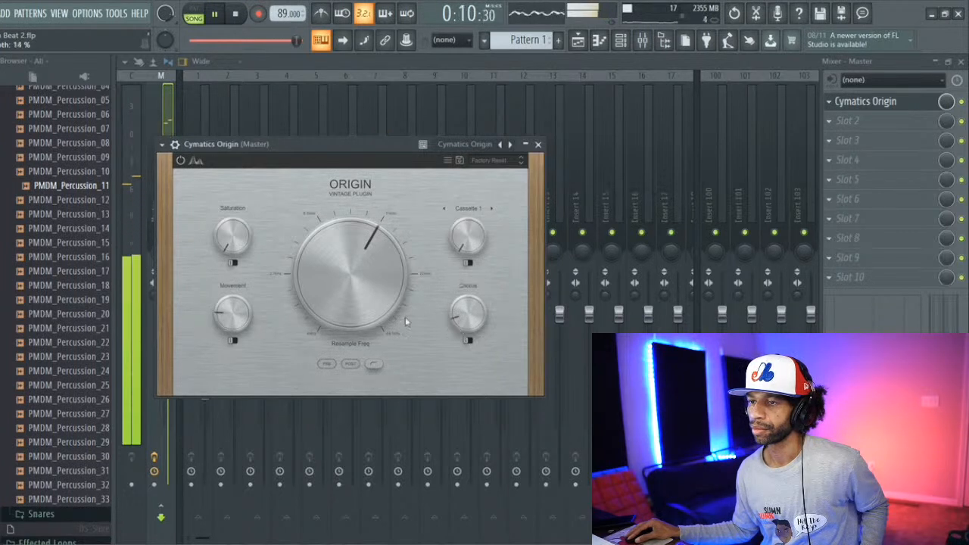
{"action": "left_click_drag", "start_coordinate": [229, 235], "coordinate": [227, 228]}
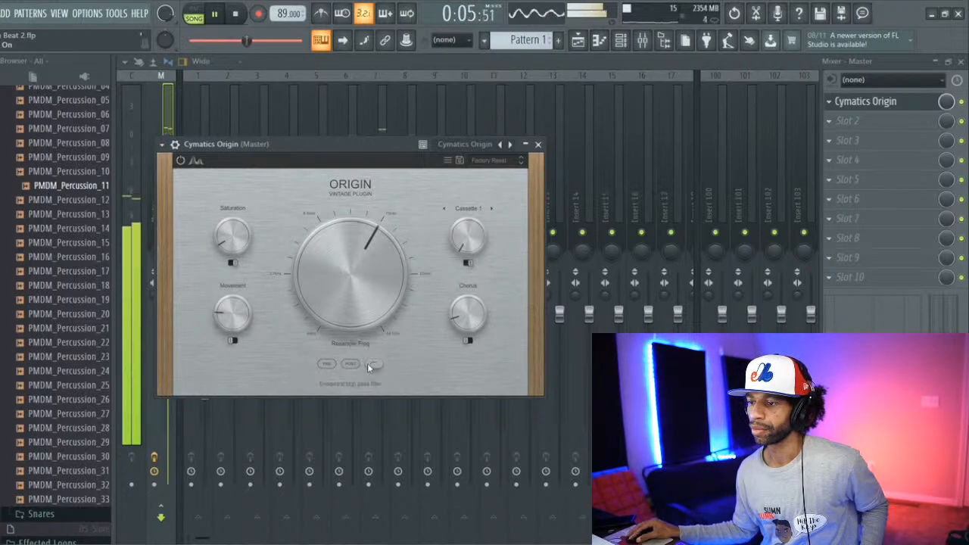
{"action": "left_click", "coordinate": [469, 341]}
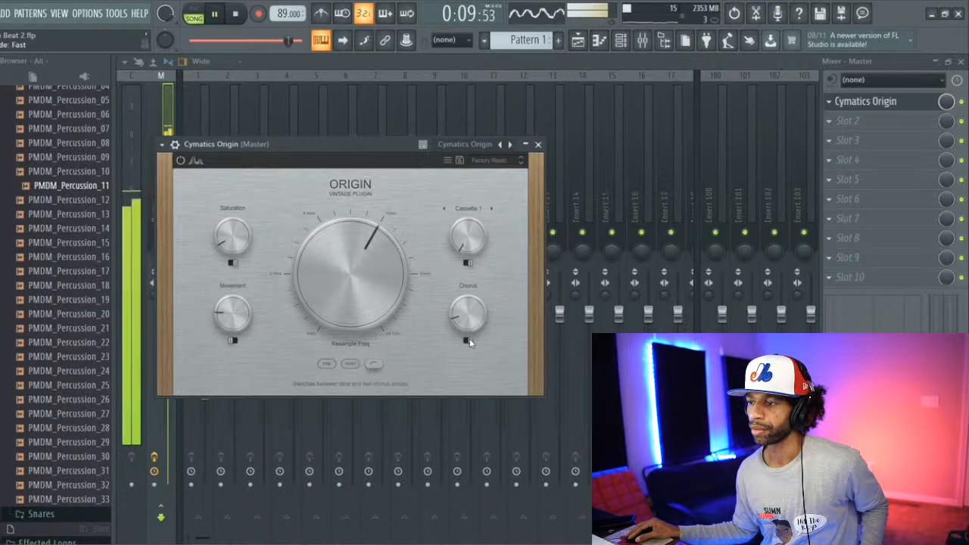
{"action": "left_click", "coordinate": [468, 341]}
Step: Open the Cymatics website from Origin, look over the anniversary sale products, close the page and stop the beat's playback
{"action": "left_click", "coordinate": [447, 161]}
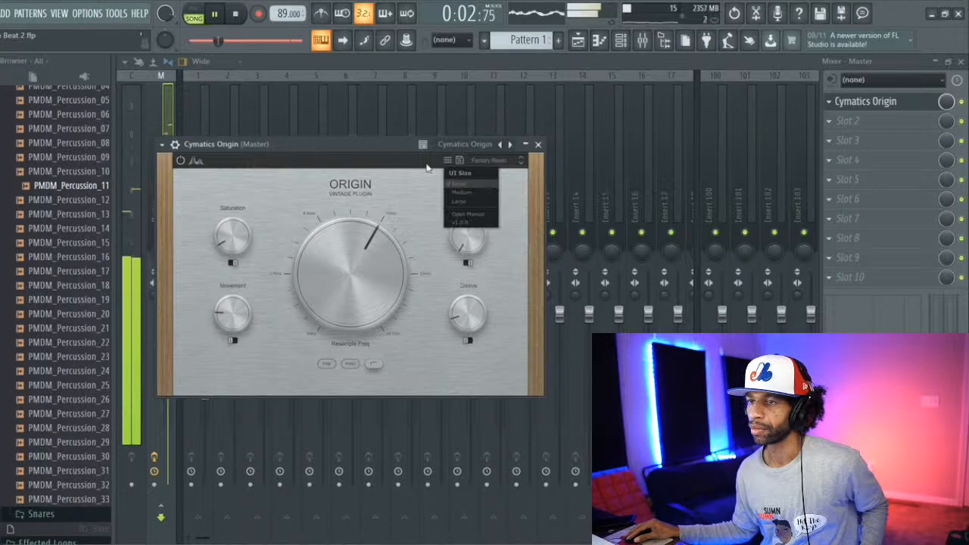
{"action": "left_click", "coordinate": [421, 176]}
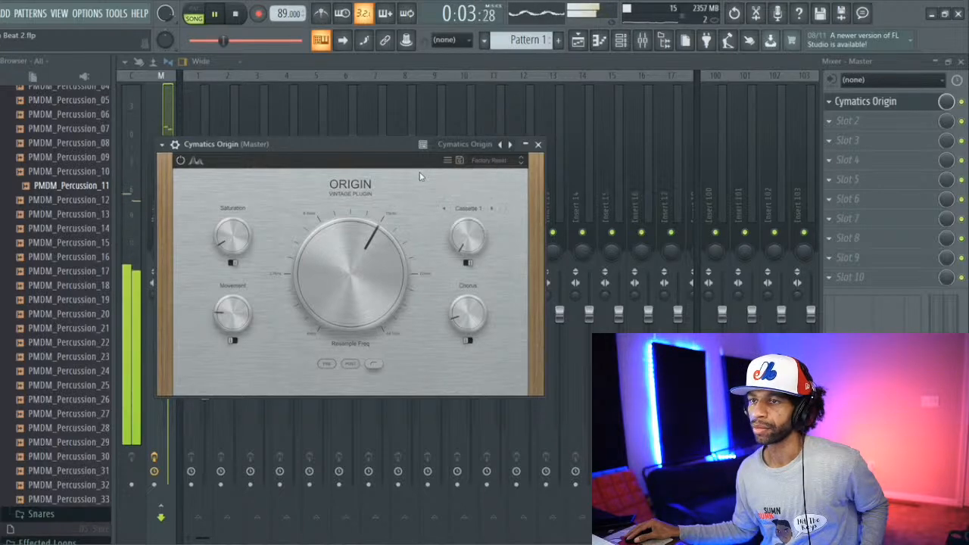
{"action": "left_click", "coordinate": [198, 163]}
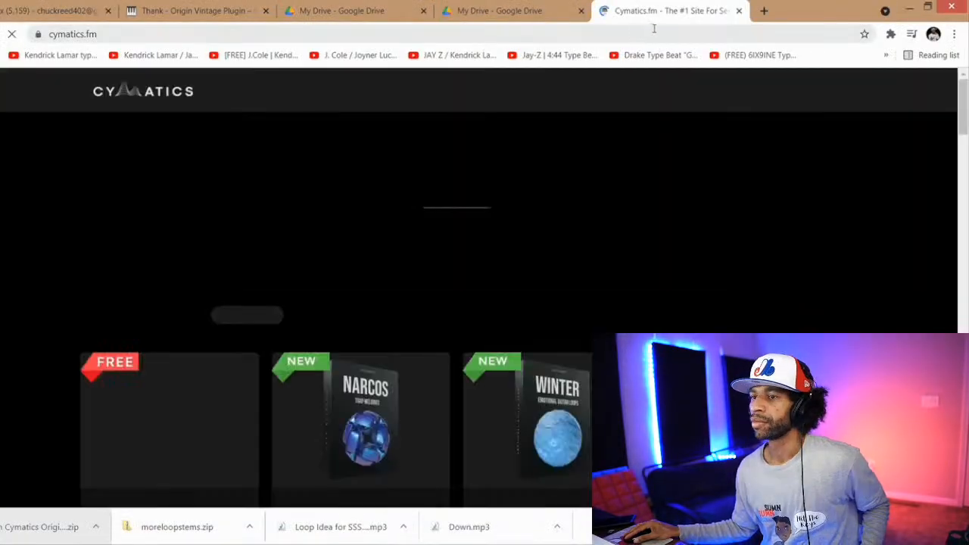
{"action": "scroll", "coordinate": [599, 118], "scroll_direction": "down", "scroll_amount": 2}
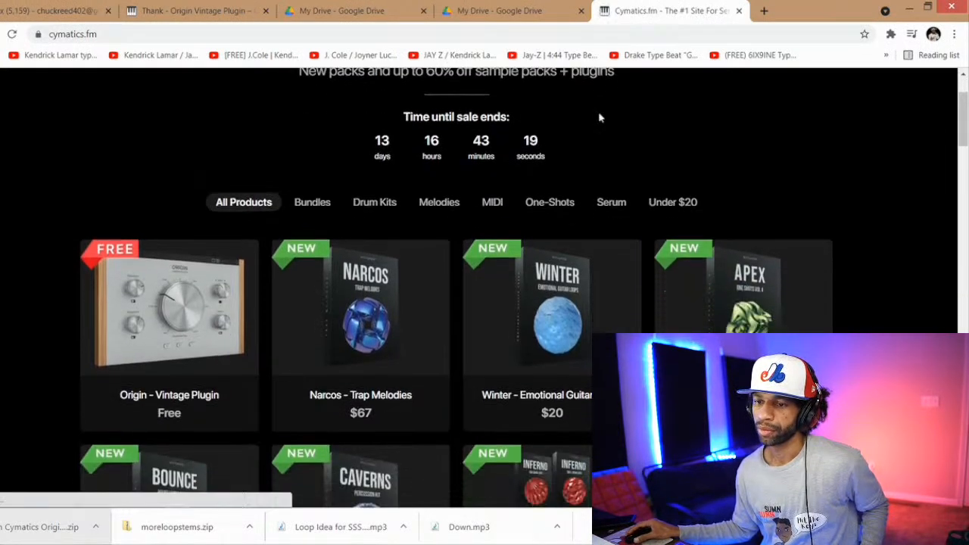
{"action": "scroll", "coordinate": [600, 118], "scroll_direction": "up", "scroll_amount": 1}
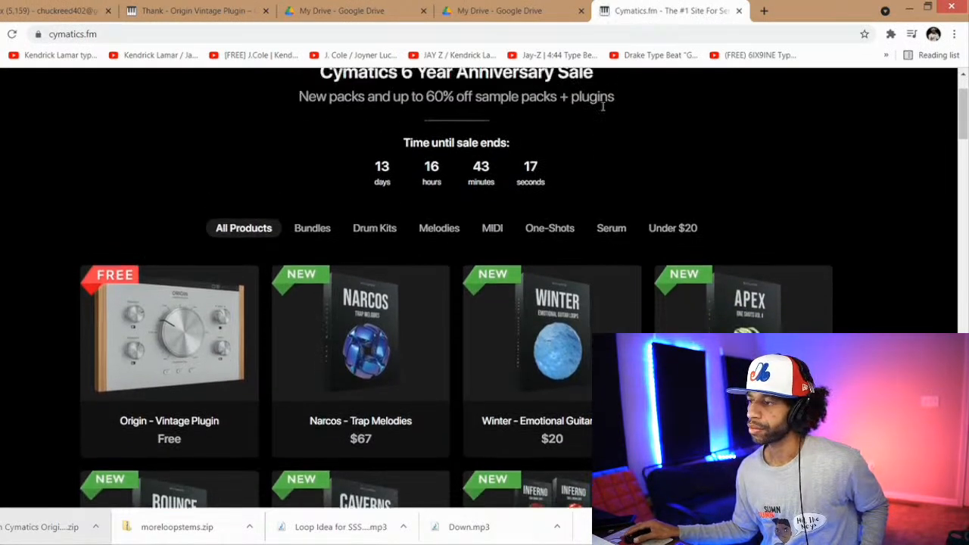
{"action": "left_click", "coordinate": [738, 11]}
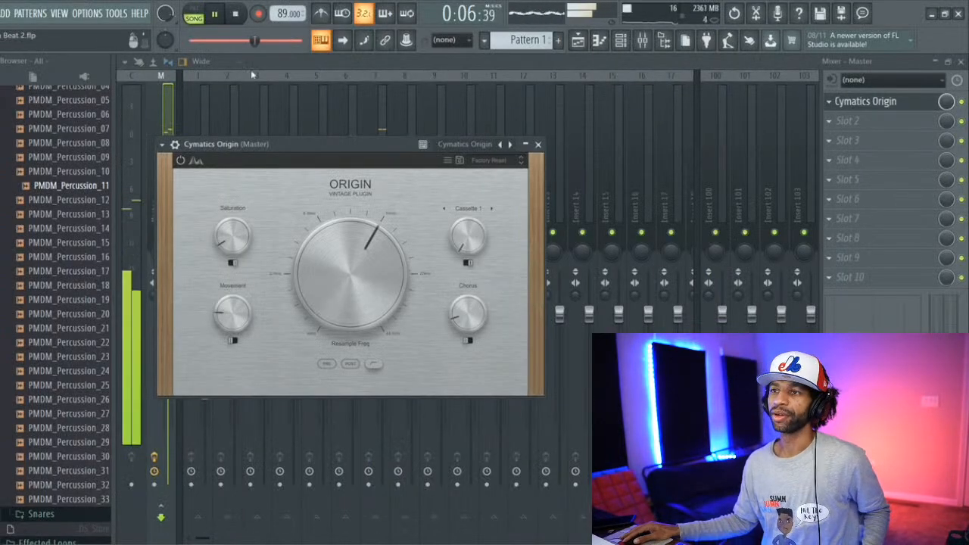
{"action": "left_click", "coordinate": [236, 15]}
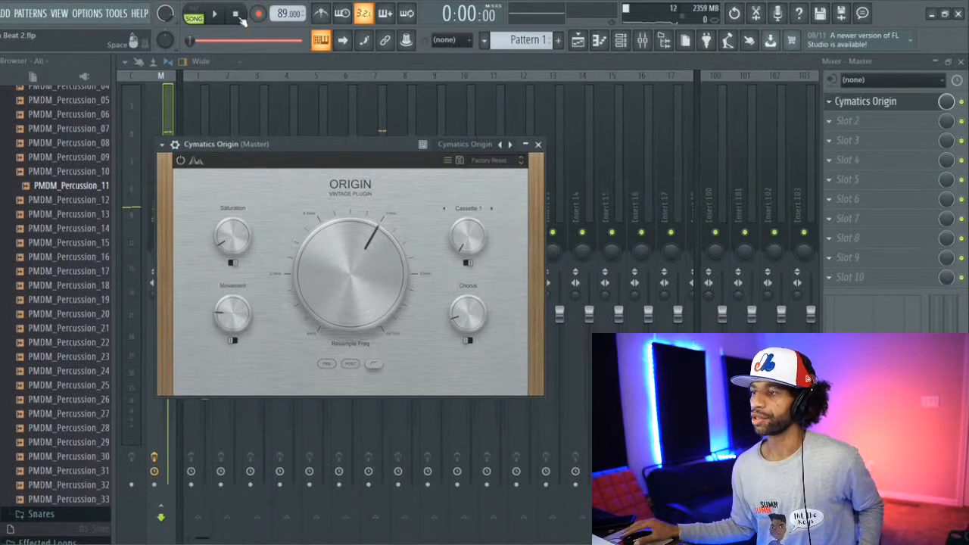
Step: Load Origin's Bitcrush factory preset, lower its Resample frequency slightly and play the beat through it
{"action": "left_click", "coordinate": [487, 160]}
{"action": "mouse_move", "coordinate": [502, 176]}
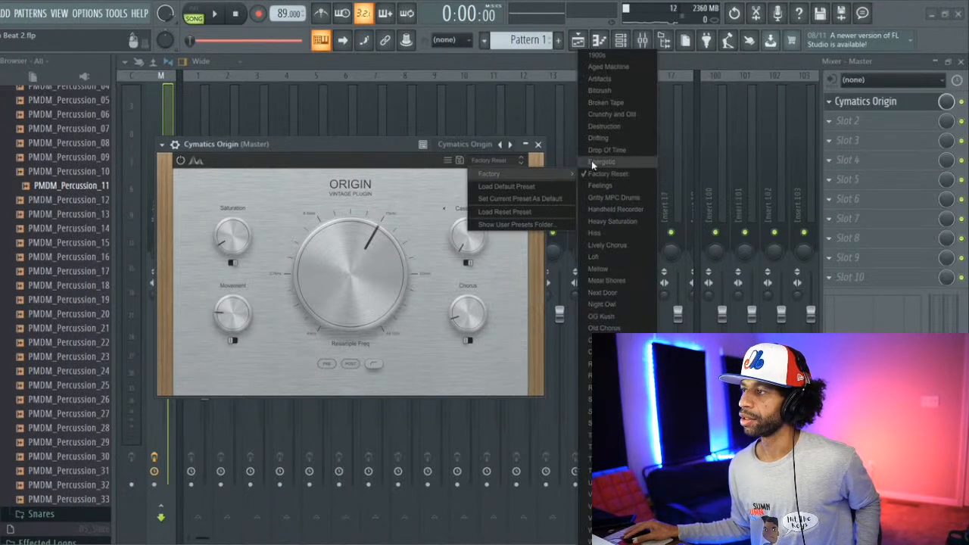
{"action": "left_click", "coordinate": [611, 91]}
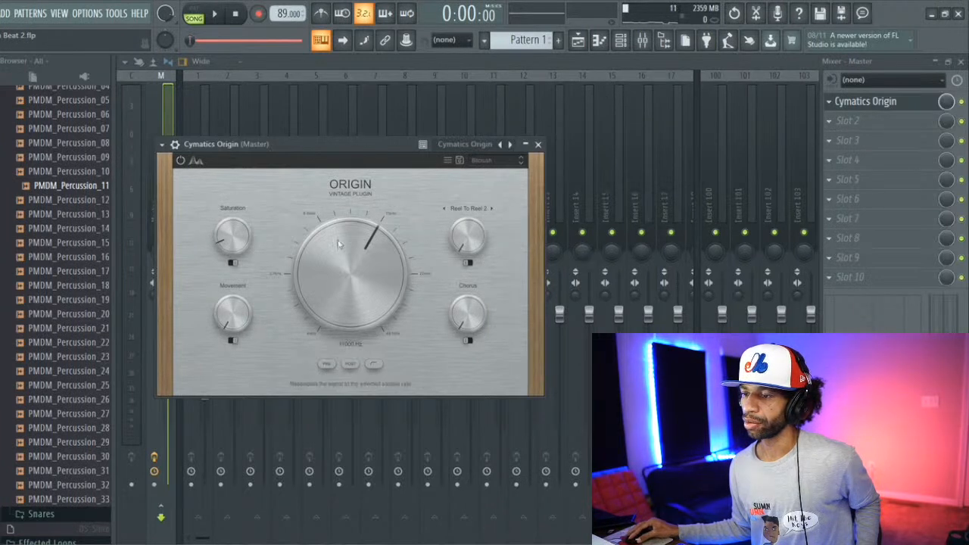
{"action": "left_click_drag", "start_coordinate": [338, 243], "coordinate": [333, 251]}
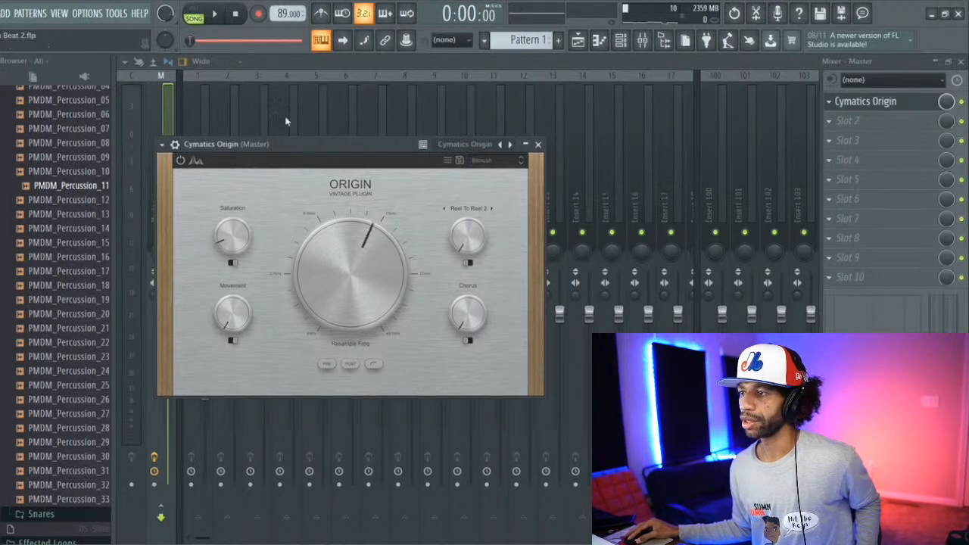
{"action": "left_click", "coordinate": [215, 13]}
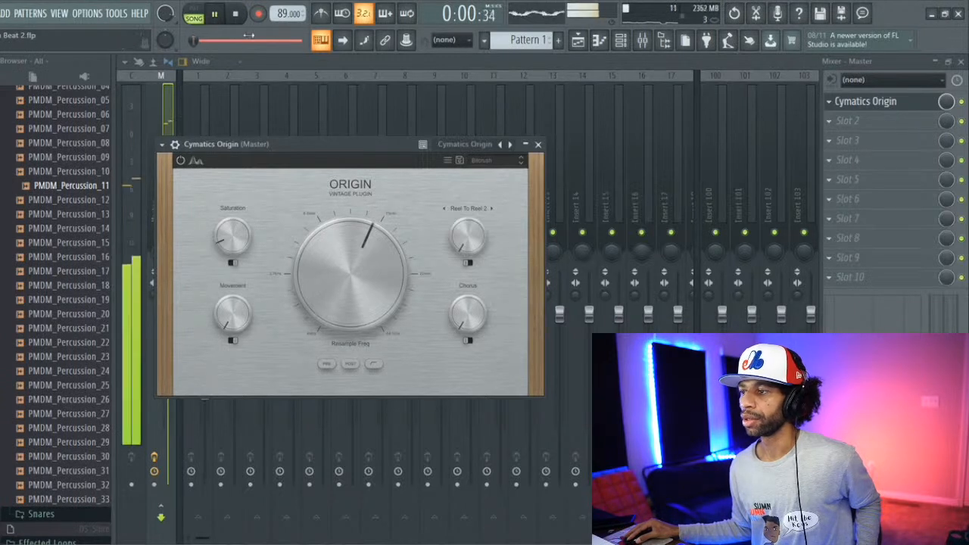
Step: Load the Factory Reset preset in Origin and set its noise source to Reel To Reel 1
{"action": "left_click", "coordinate": [491, 161]}
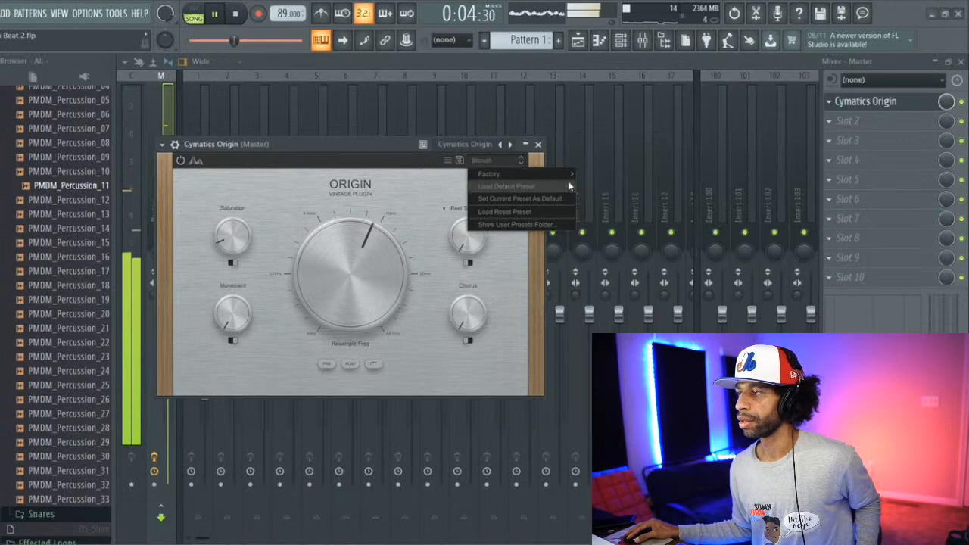
{"action": "mouse_move", "coordinate": [567, 175]}
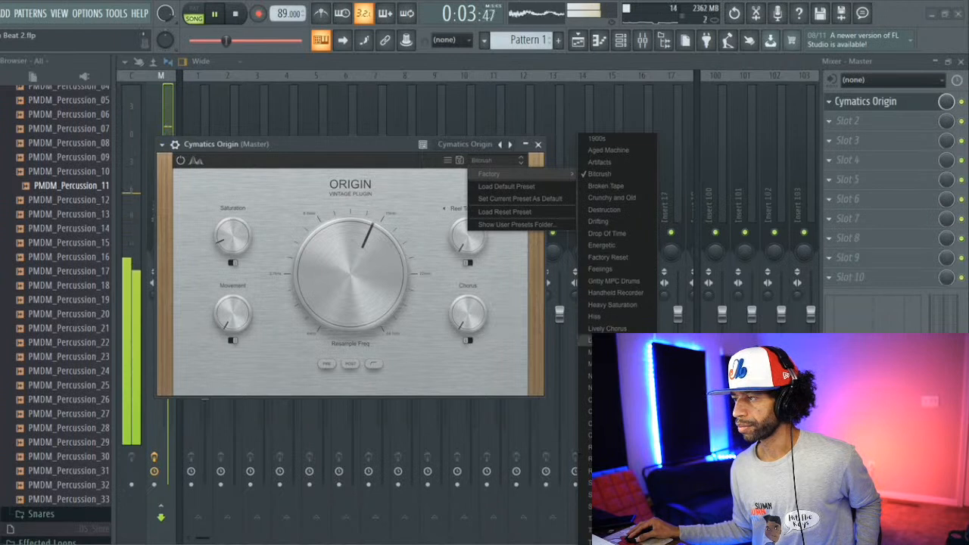
{"action": "left_click", "coordinate": [616, 262]}
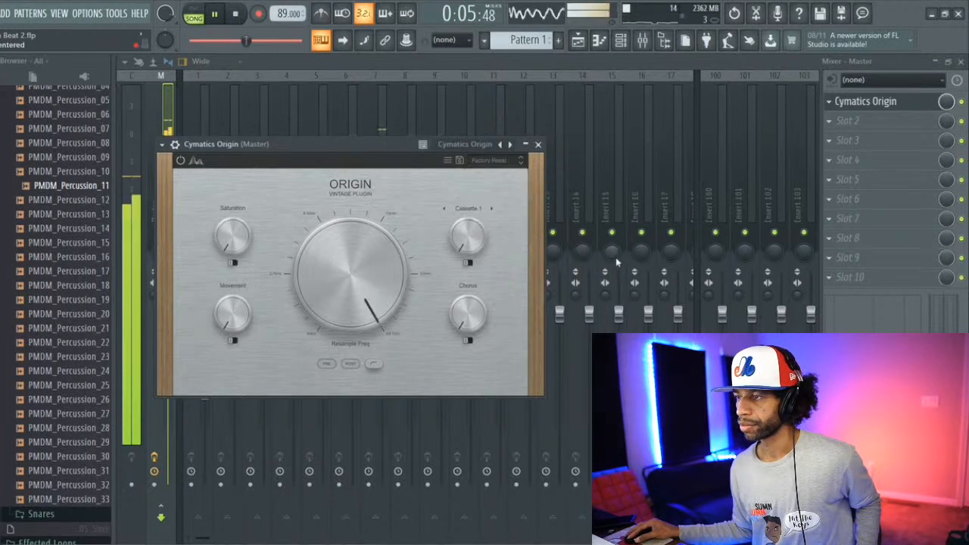
{"action": "left_click", "coordinate": [468, 208]}
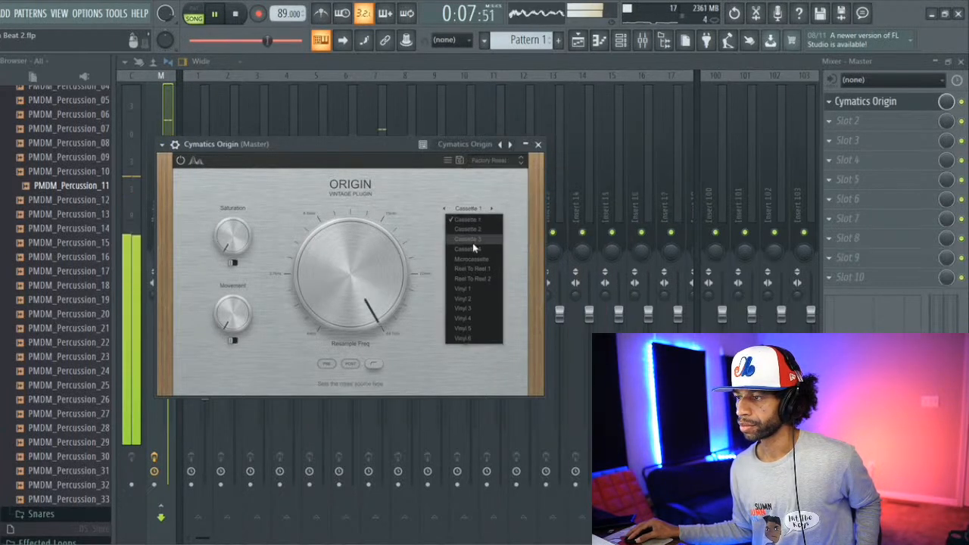
{"action": "left_click", "coordinate": [474, 268]}
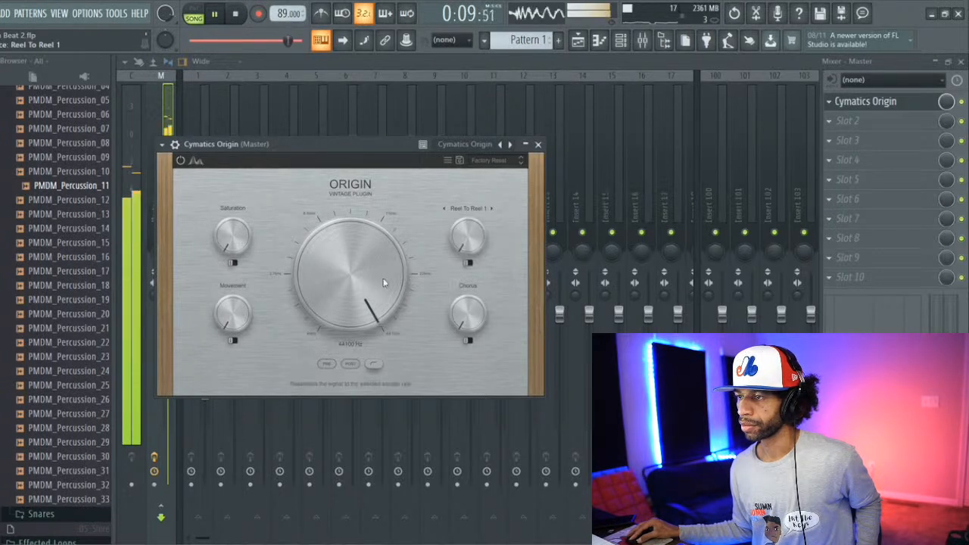
Step: Set Resample to 11879 Hz and Saturation to 12%, raise Movement and Chorus slightly, and stop the beat's playback
{"action": "left_click_drag", "start_coordinate": [383, 283], "coordinate": [371, 315]}
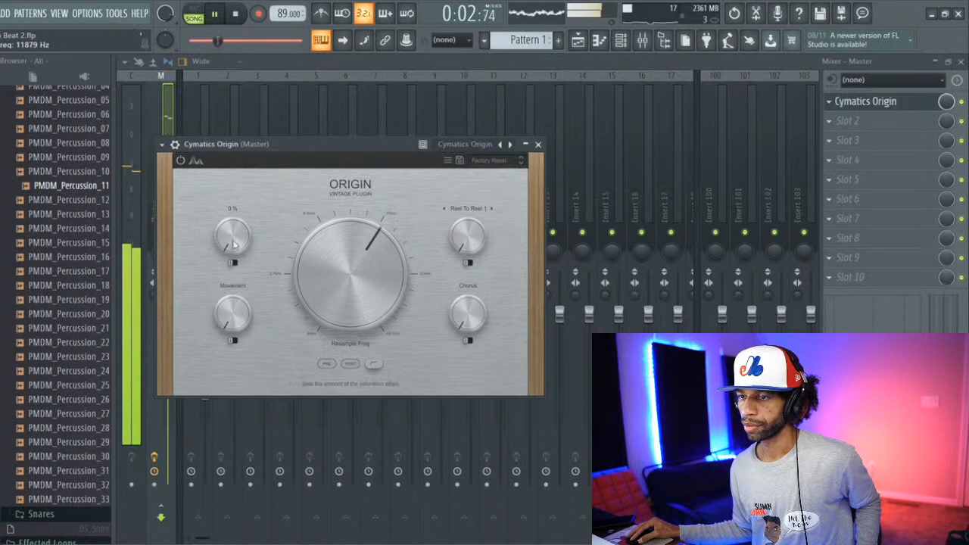
{"action": "left_click_drag", "start_coordinate": [234, 244], "coordinate": [229, 237]}
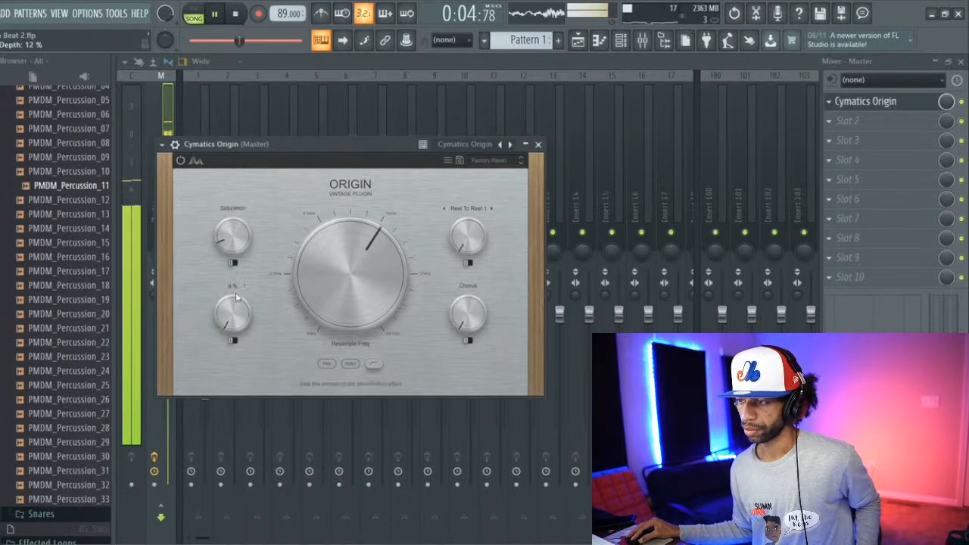
{"action": "left_click_drag", "start_coordinate": [239, 300], "coordinate": [236, 305]}
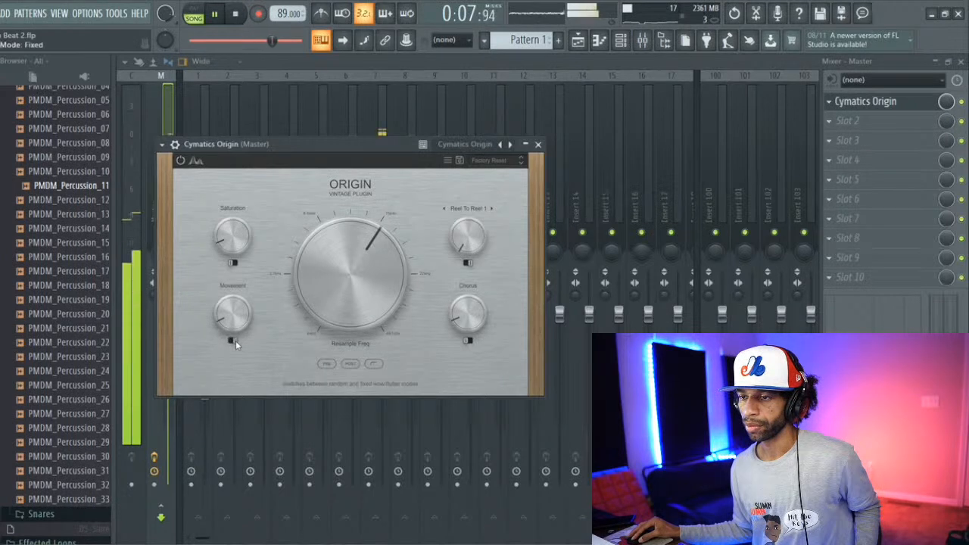
{"action": "left_click", "coordinate": [236, 15]}
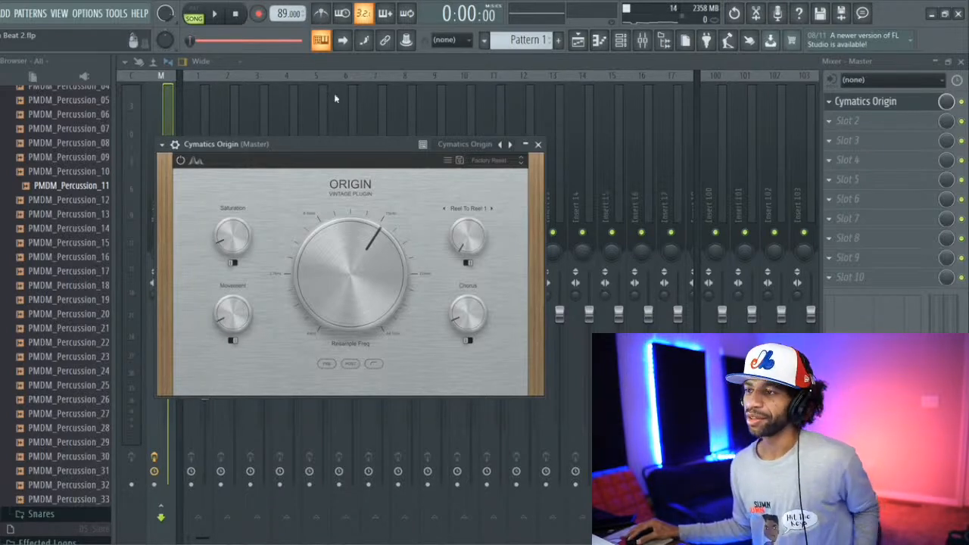
Step: Play the beat again while raising the Resample frequency slightly, and stop playback
{"action": "left_click", "coordinate": [217, 15]}
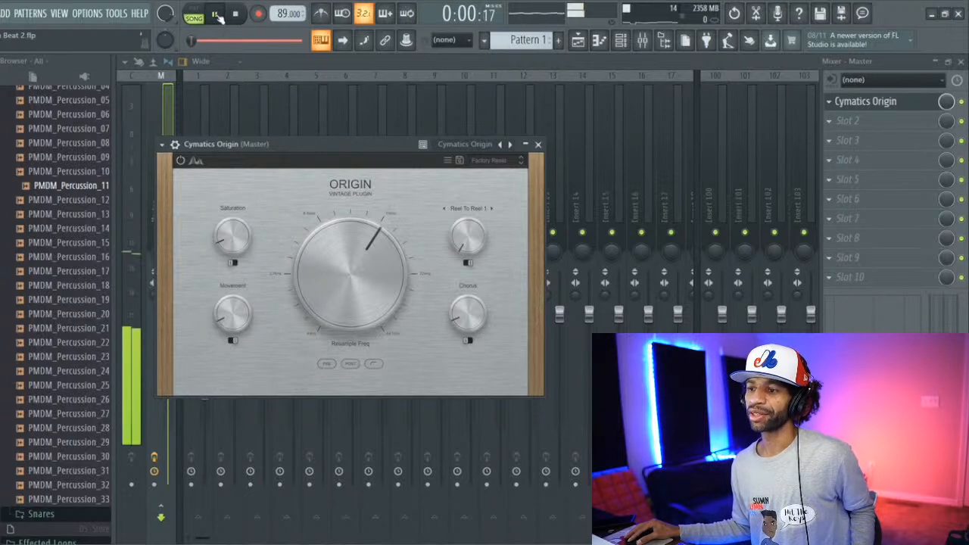
{"action": "left_click_drag", "start_coordinate": [369, 273], "coordinate": [341, 268]}
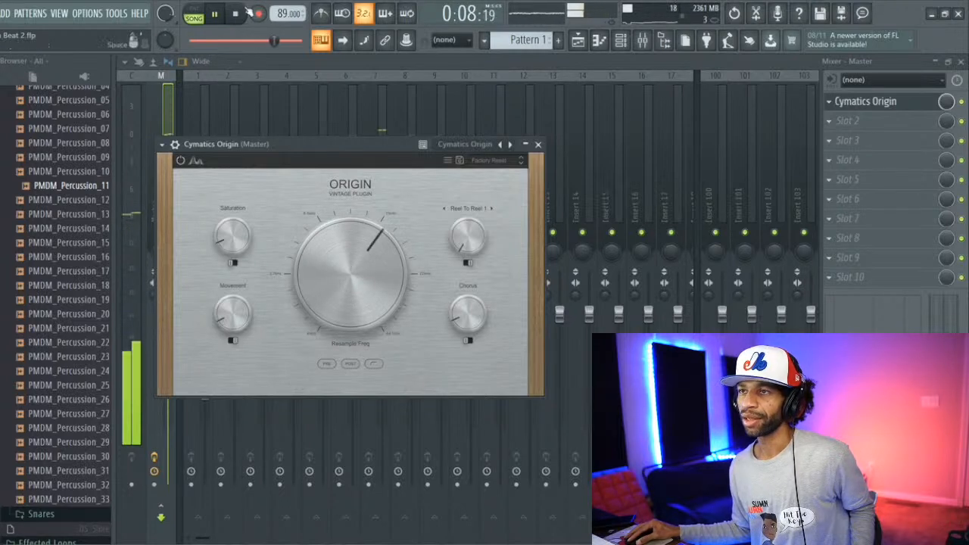
{"action": "key", "text": "space"}
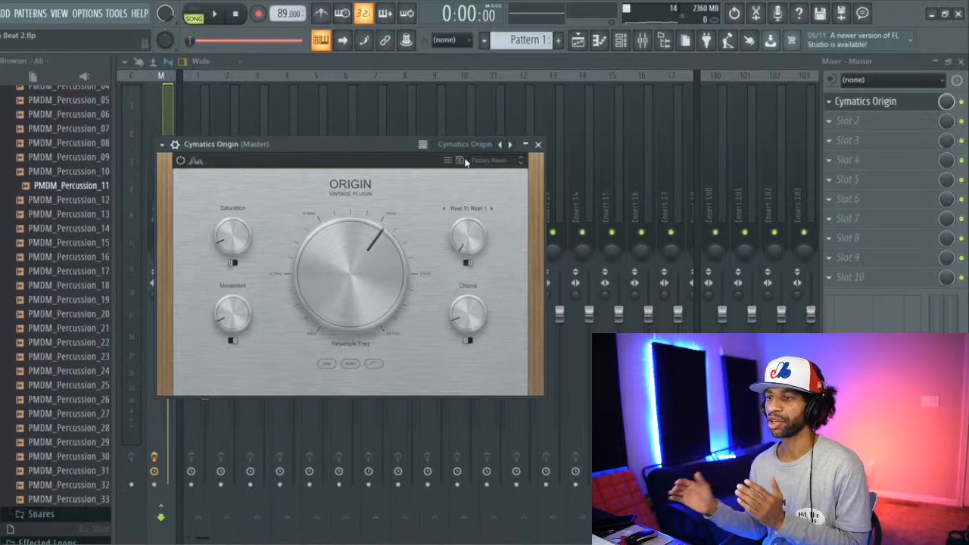
Step: Restart the beat, load the Bitcrush factory preset to hear the difference, and stop playback
{"action": "left_click", "coordinate": [219, 13]}
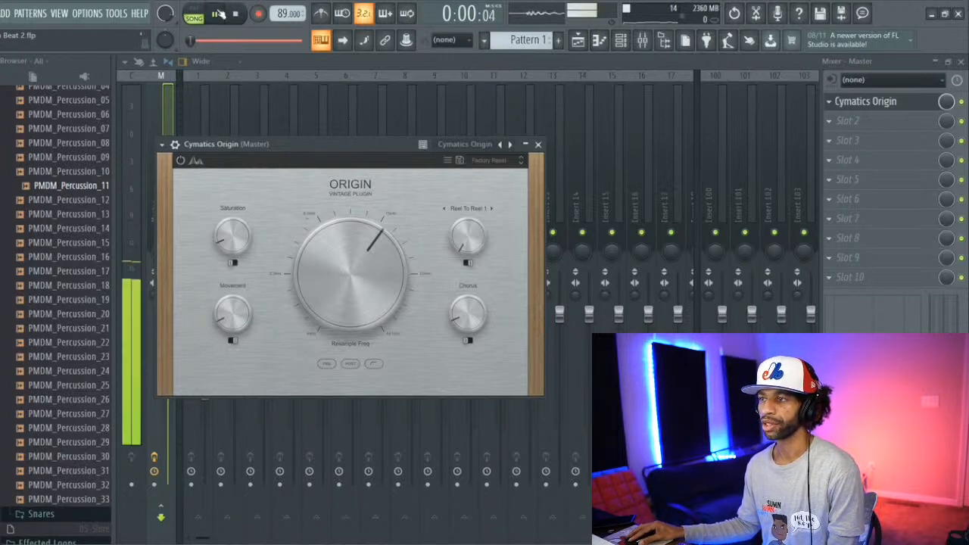
{"action": "left_click", "coordinate": [483, 160]}
{"action": "mouse_move", "coordinate": [505, 176]}
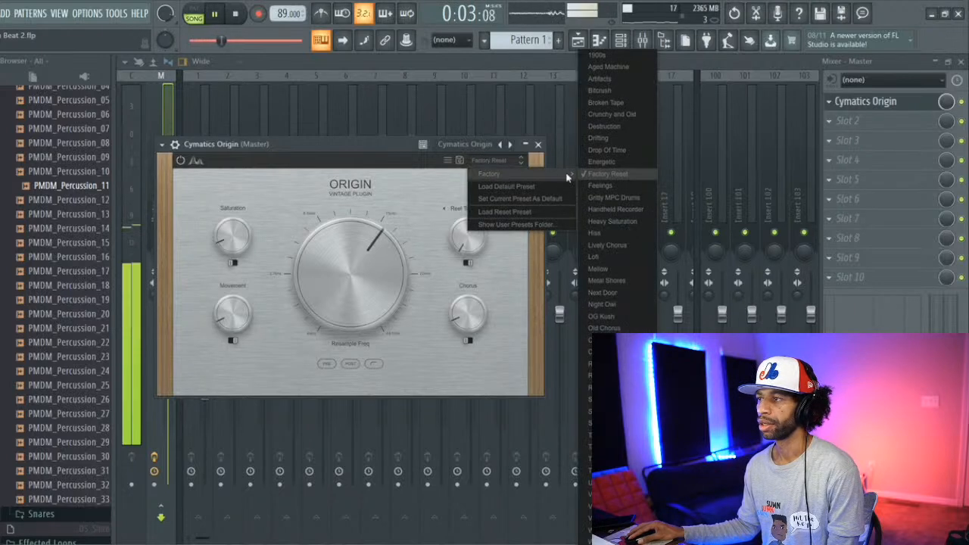
{"action": "left_click", "coordinate": [621, 91]}
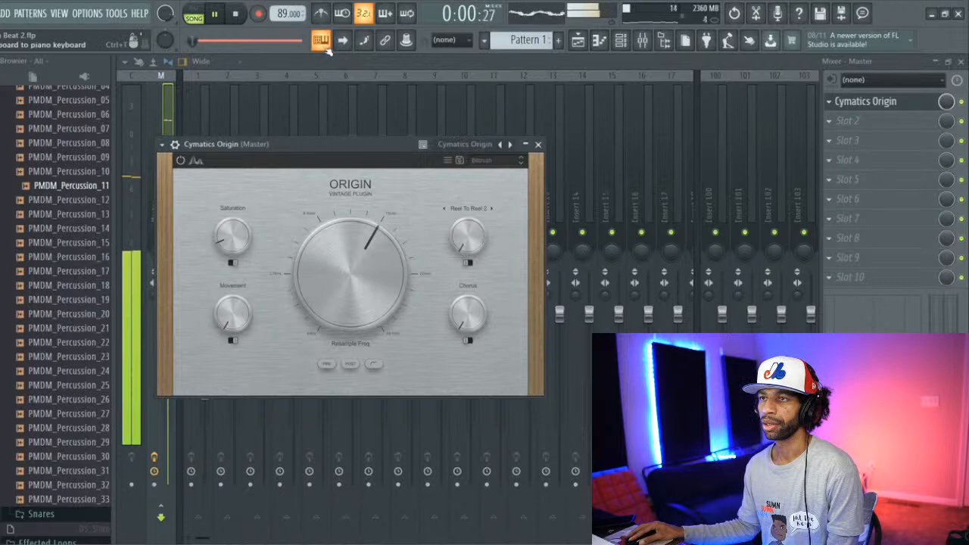
{"action": "left_click", "coordinate": [239, 16]}
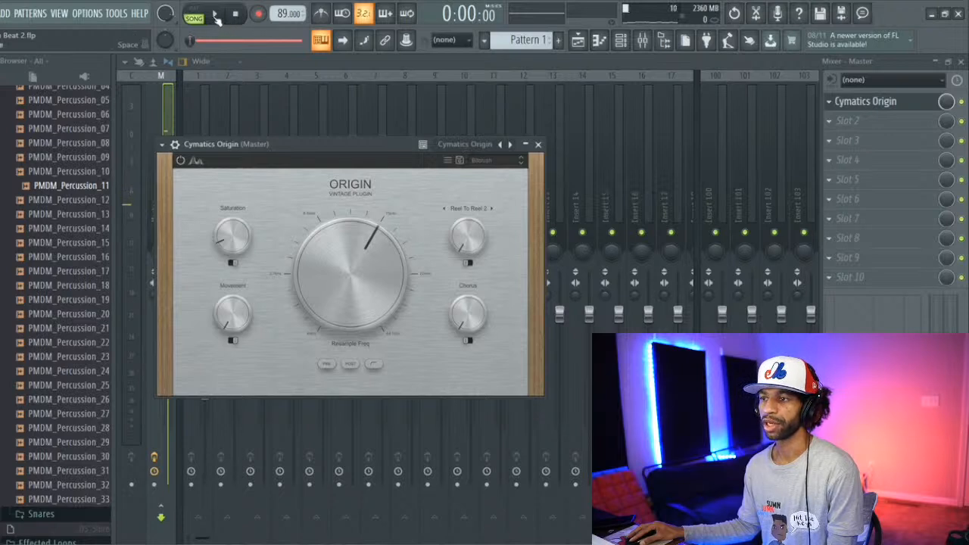
Step: Play the beat while sweeping Bitcrush's Resample frequency up to 44100 Hz and partway back down, and stop playback
{"action": "left_click", "coordinate": [216, 15]}
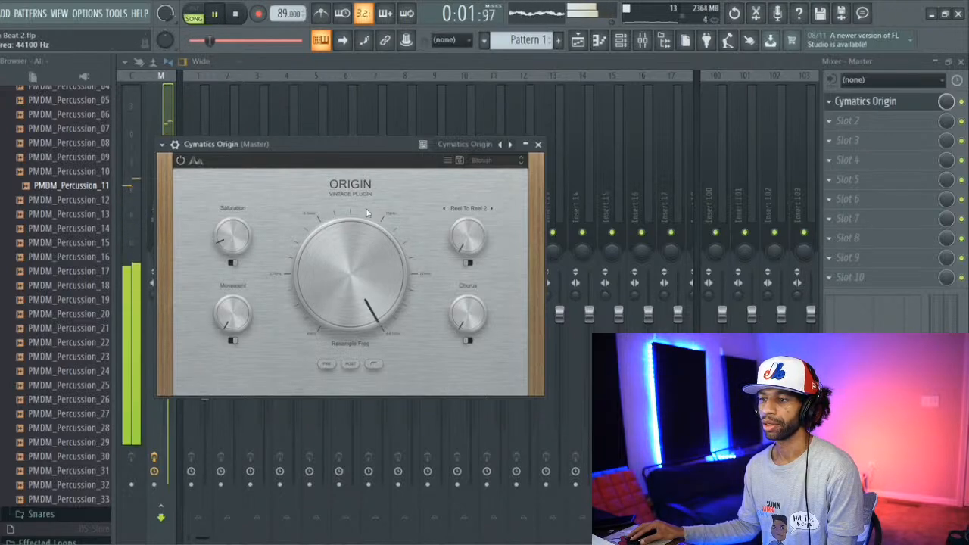
{"action": "left_click_drag", "start_coordinate": [345, 280], "coordinate": [364, 234]}
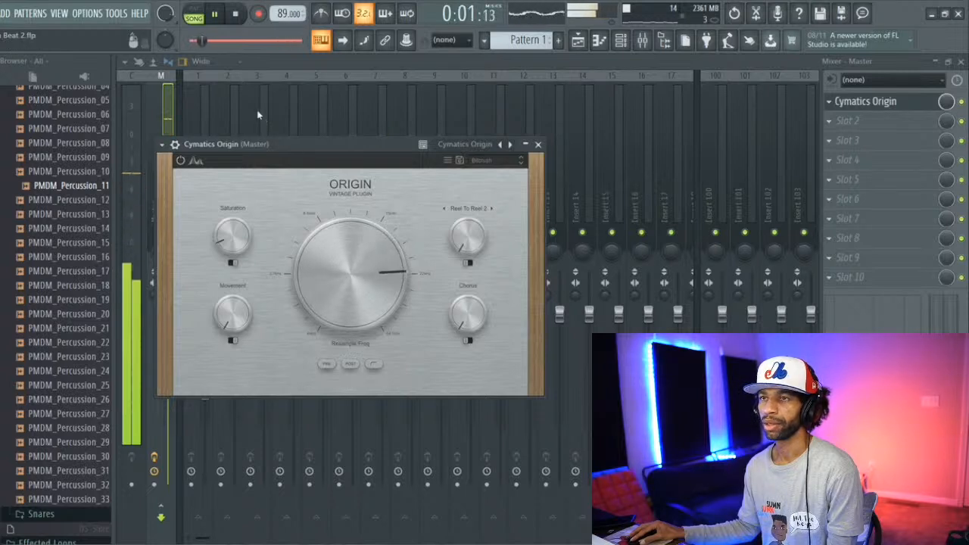
{"action": "key", "text": "space"}
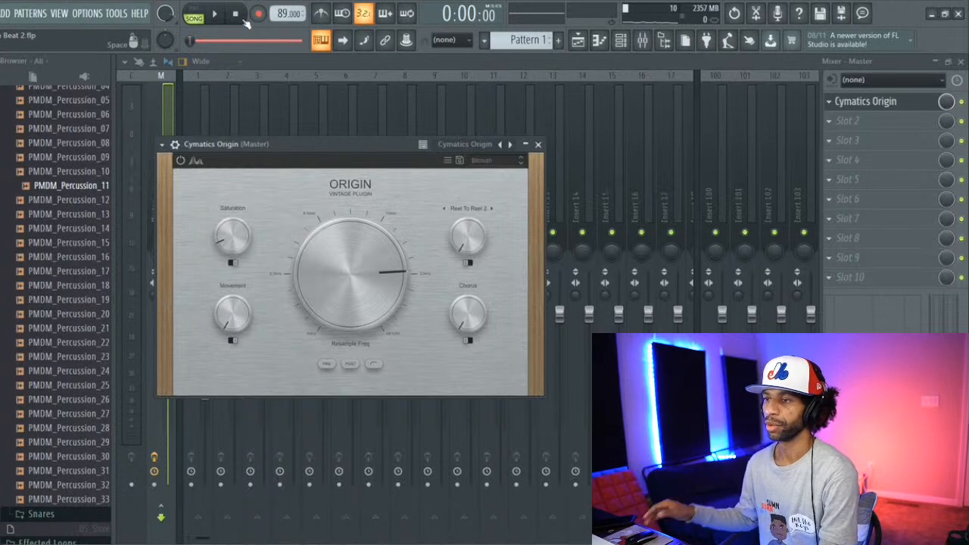
Step: Load the 1900s factory preset, lower Saturation to 7% and set the noise source to Reel To Reel 1
{"action": "left_click", "coordinate": [493, 159]}
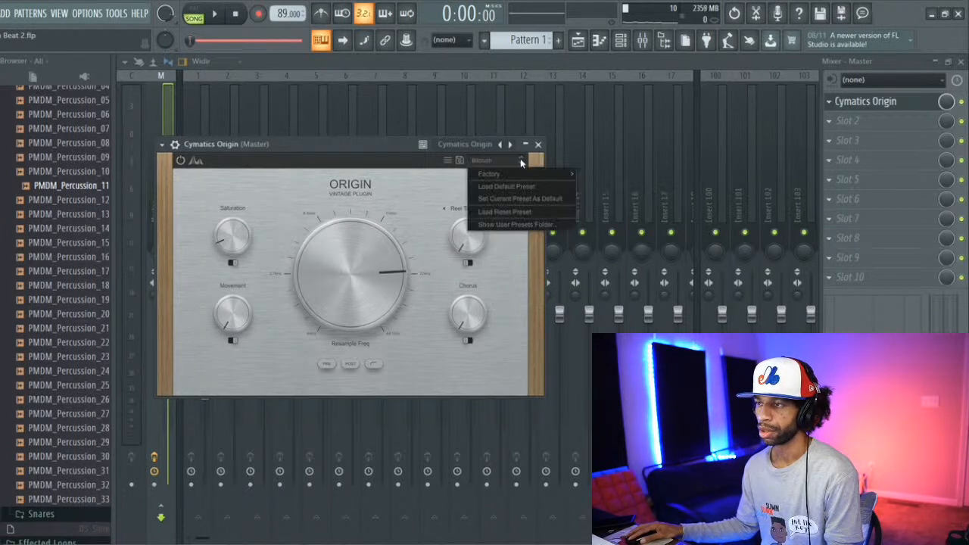
{"action": "mouse_move", "coordinate": [542, 171]}
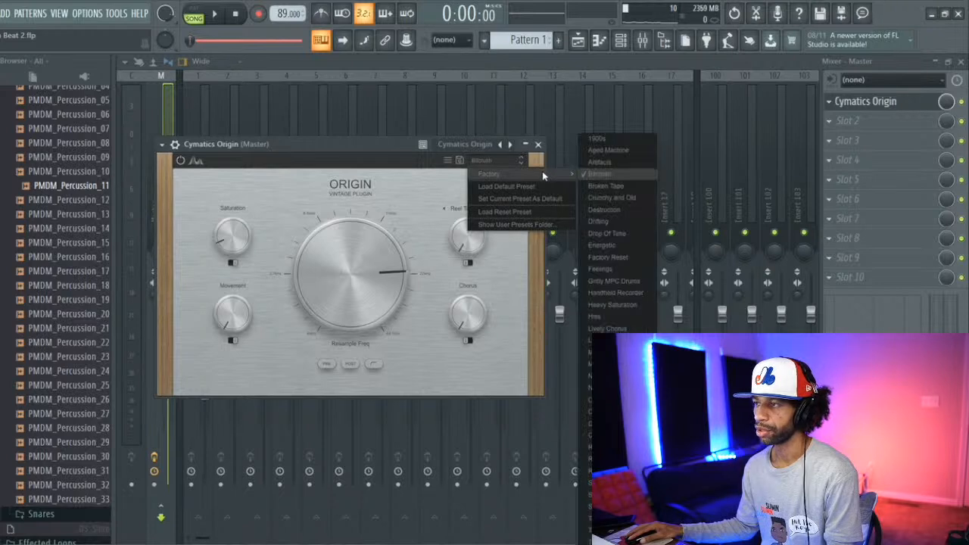
{"action": "left_click", "coordinate": [606, 139]}
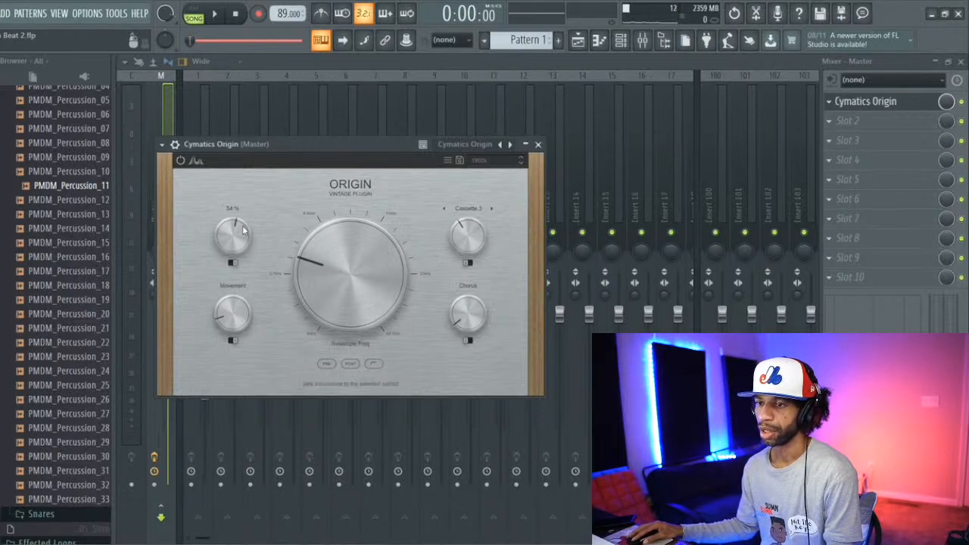
{"action": "left_click_drag", "start_coordinate": [236, 232], "coordinate": [235, 245]}
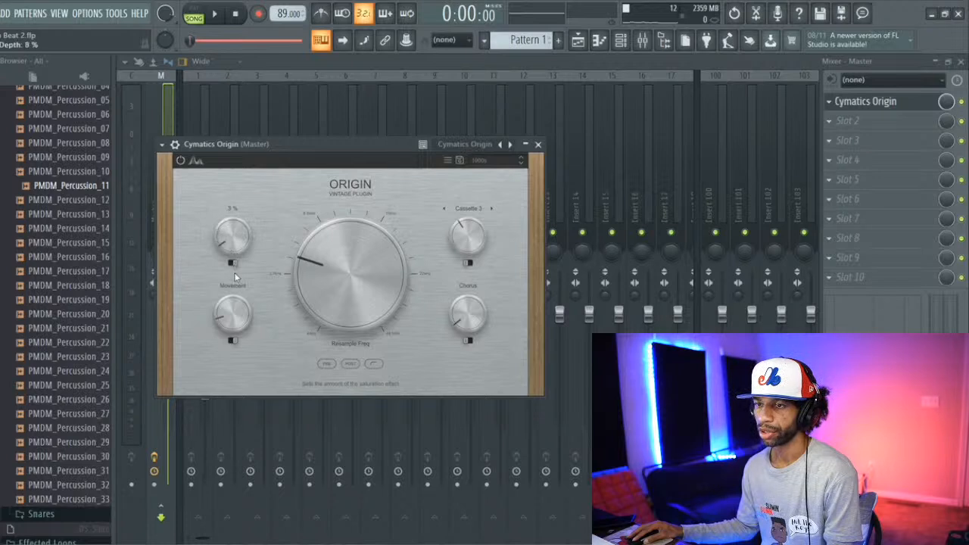
{"action": "left_click", "coordinate": [476, 209]}
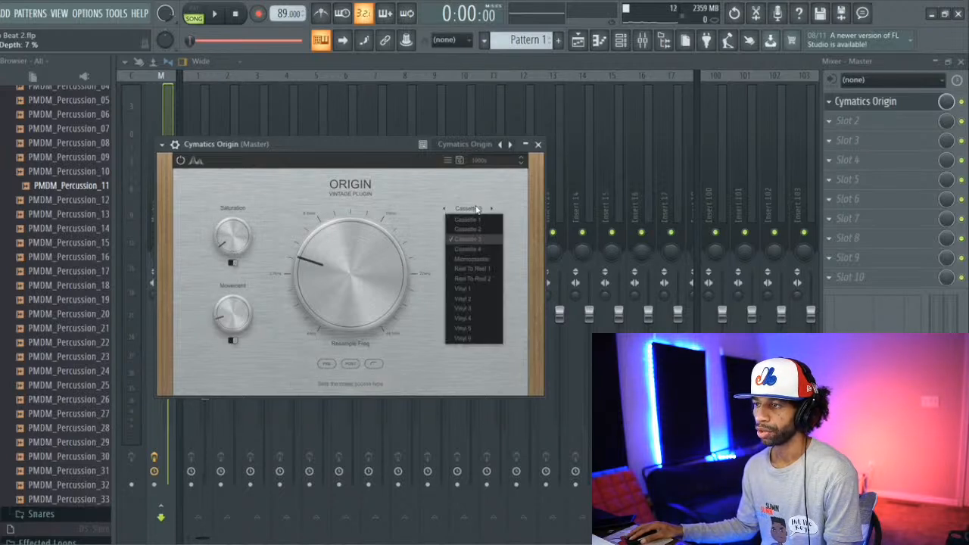
{"action": "left_click", "coordinate": [475, 269]}
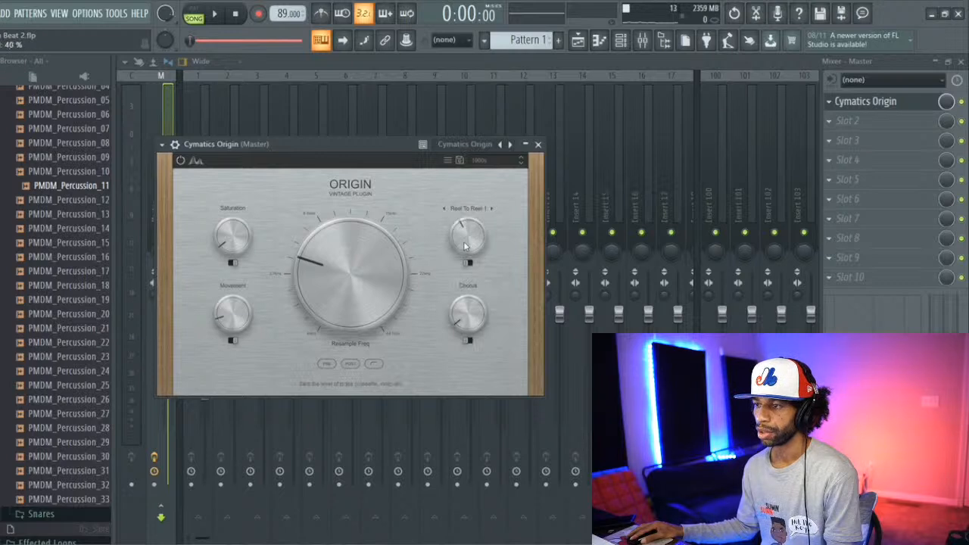
Step: Play the beat, set Resample to 11237 Hz and compare the Reel To Reel 2 noise source before returning to Reel To Reel 1
{"action": "left_click", "coordinate": [216, 13]}
{"action": "left_click_drag", "start_coordinate": [328, 278], "coordinate": [400, 340]}
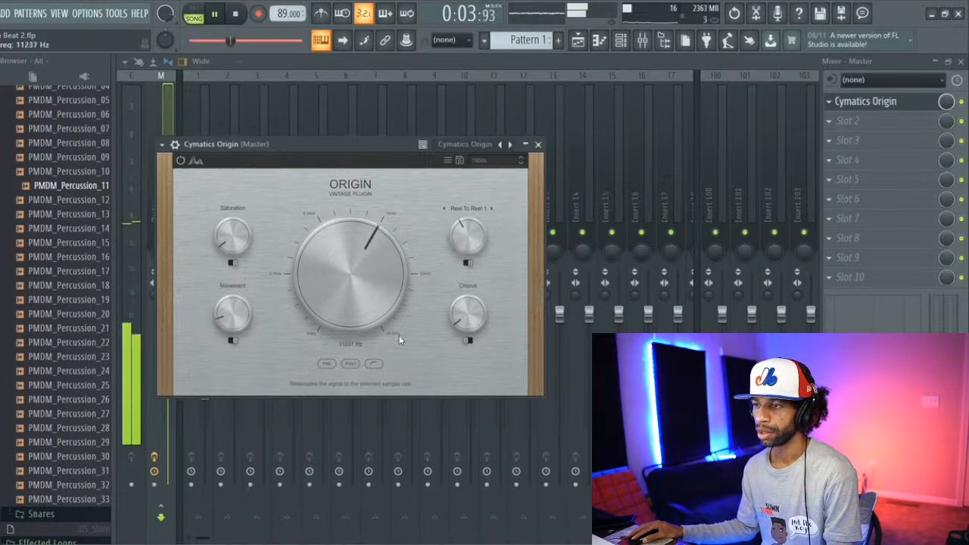
{"action": "left_click", "coordinate": [492, 209]}
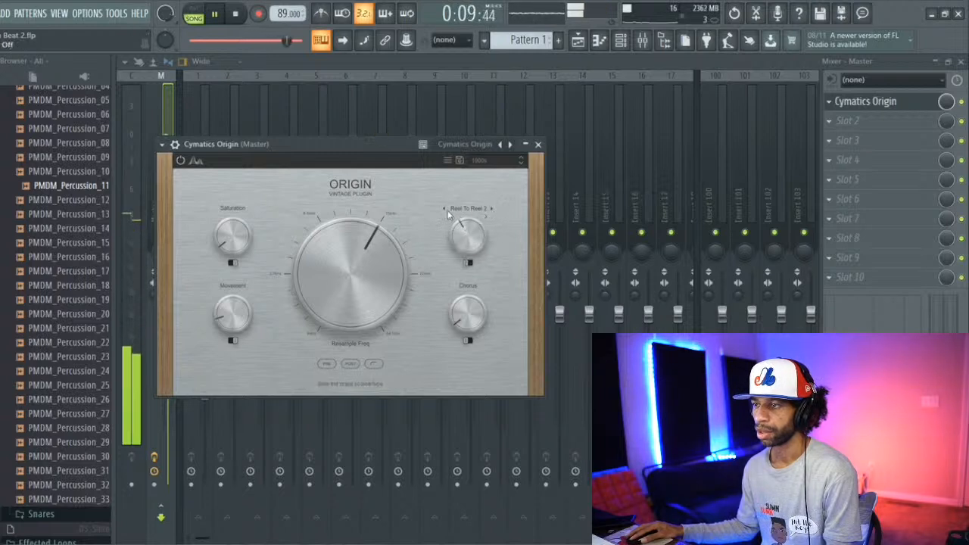
{"action": "left_click", "coordinate": [447, 214]}
{"action": "left_click", "coordinate": [445, 211]}
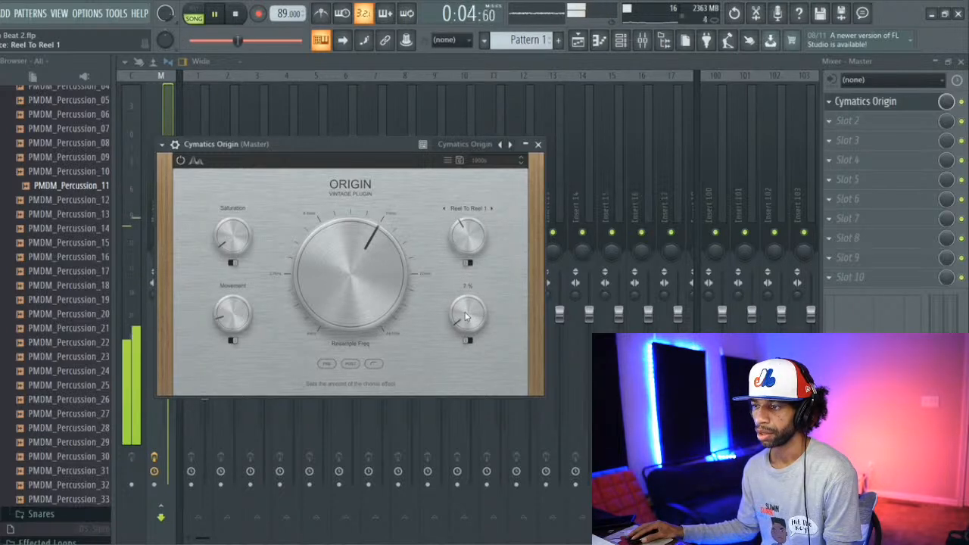
Step: Lower Origin's Chorus and Movement amounts slightly and stop the beat's playback
{"action": "left_click_drag", "start_coordinate": [466, 316], "coordinate": [465, 323]}
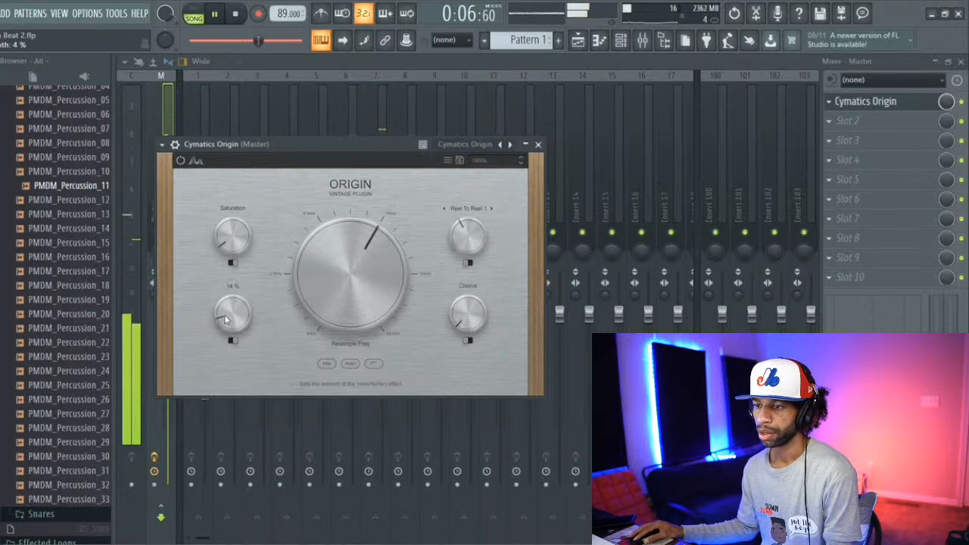
{"action": "left_click", "coordinate": [233, 15]}
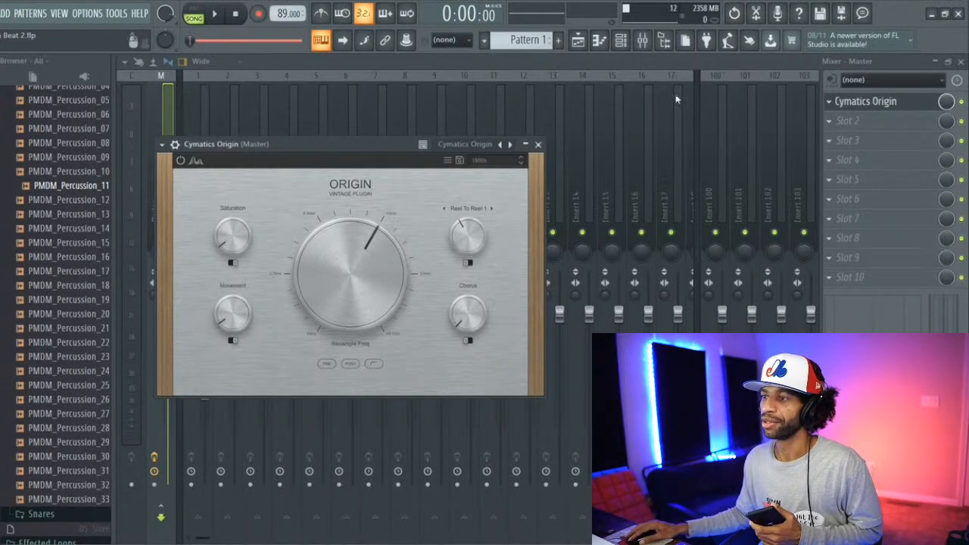
Step: Load the Bitcrush factory preset in Origin
{"action": "left_click", "coordinate": [498, 161]}
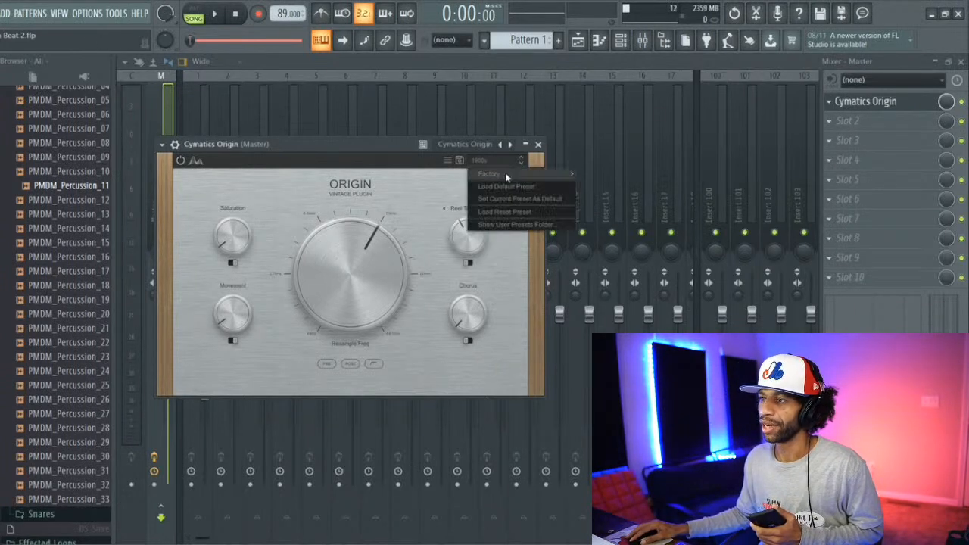
{"action": "mouse_move", "coordinate": [526, 176]}
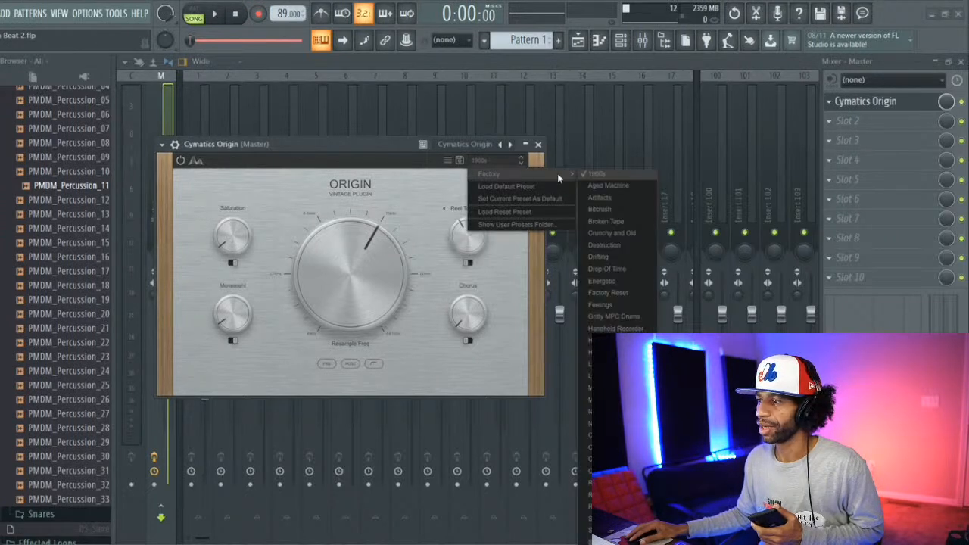
{"action": "left_click", "coordinate": [602, 210]}
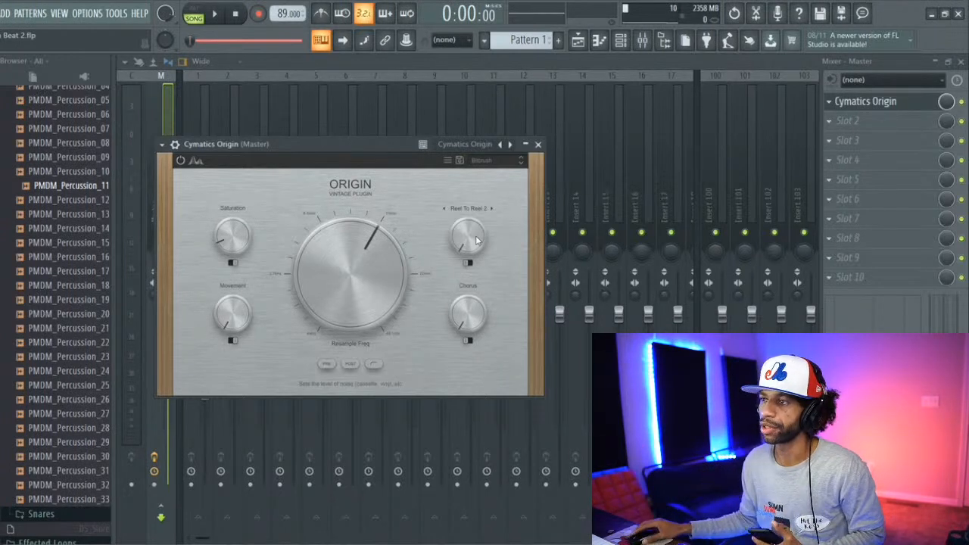
Step: Load Origin's default preset, play the beat to audition it, and stop playback
{"action": "left_click", "coordinate": [487, 160]}
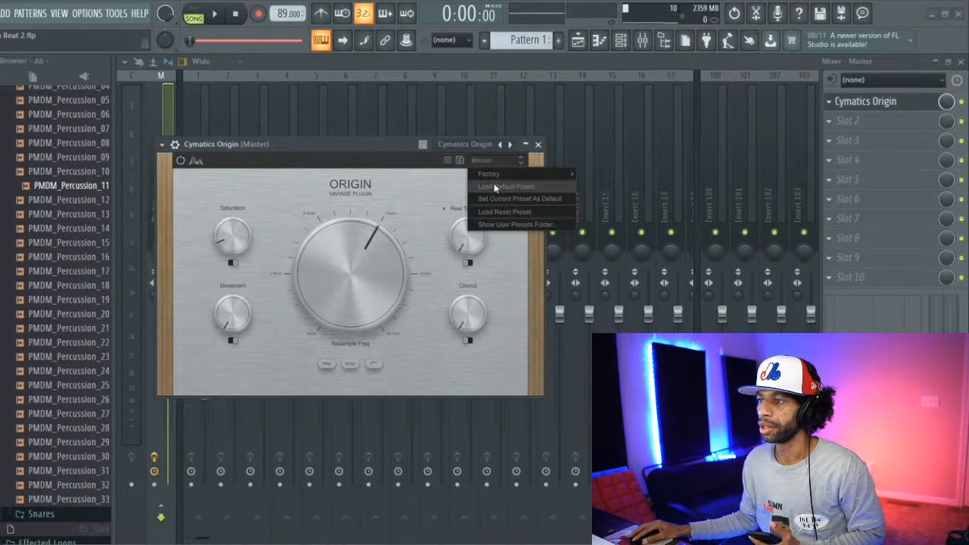
{"action": "left_click", "coordinate": [495, 187]}
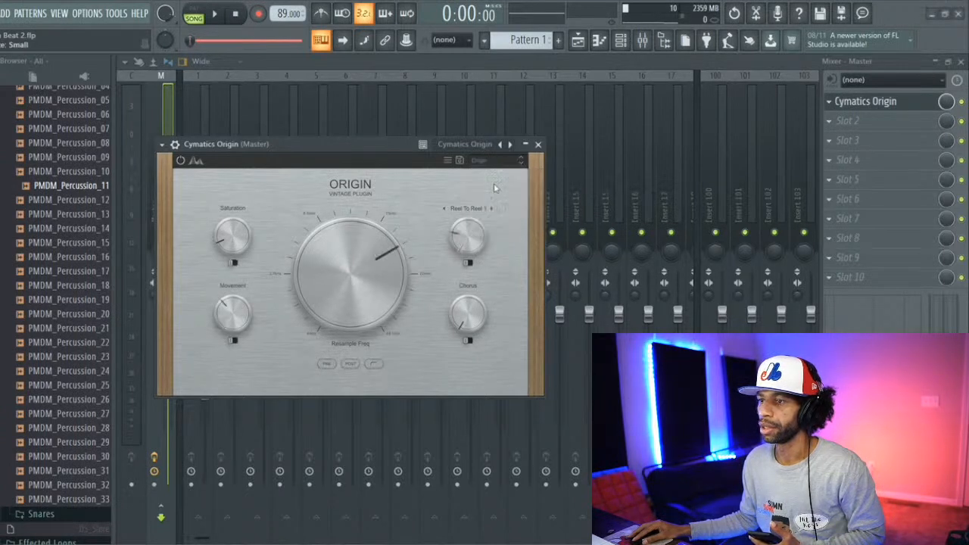
{"action": "left_click", "coordinate": [215, 14]}
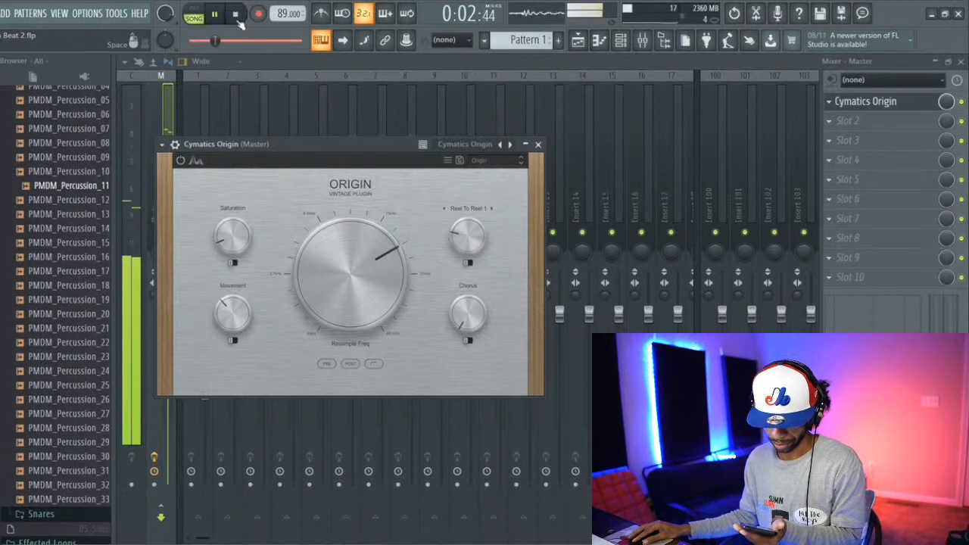
{"action": "left_click", "coordinate": [235, 15]}
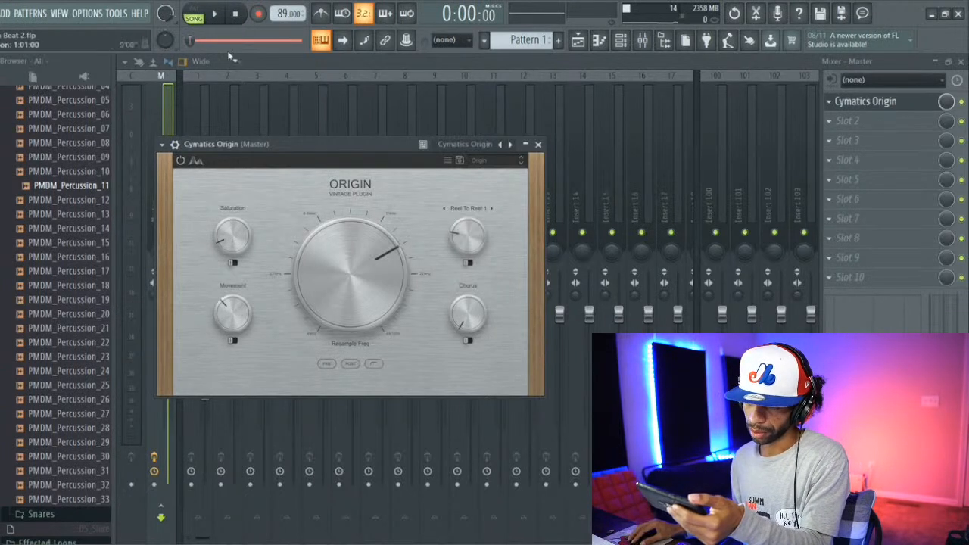
Step: Switch Saturation's mode, set the resample frequency to 11557 Hz, and lower Origin's Movement amount with its mode switched
{"action": "left_click", "coordinate": [234, 263]}
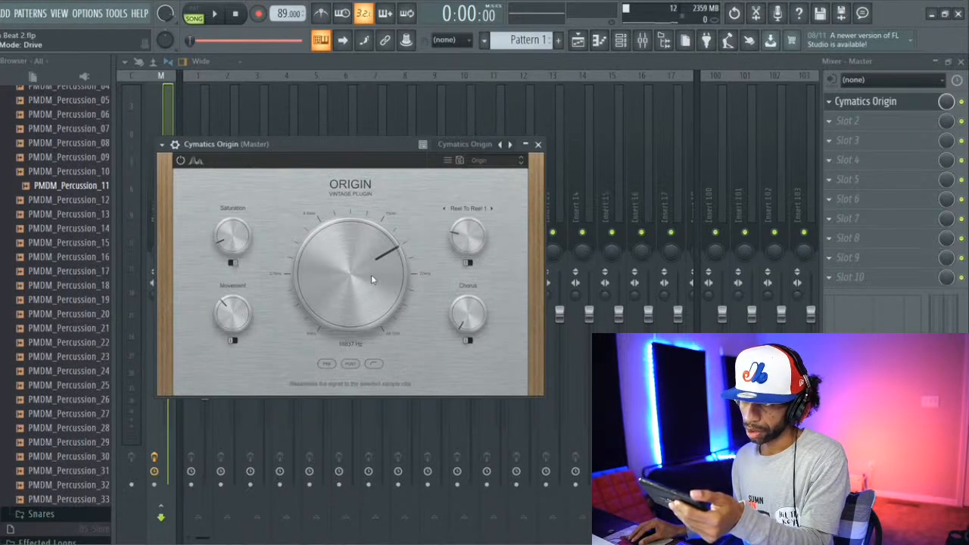
{"action": "left_click_drag", "start_coordinate": [371, 276], "coordinate": [367, 285]}
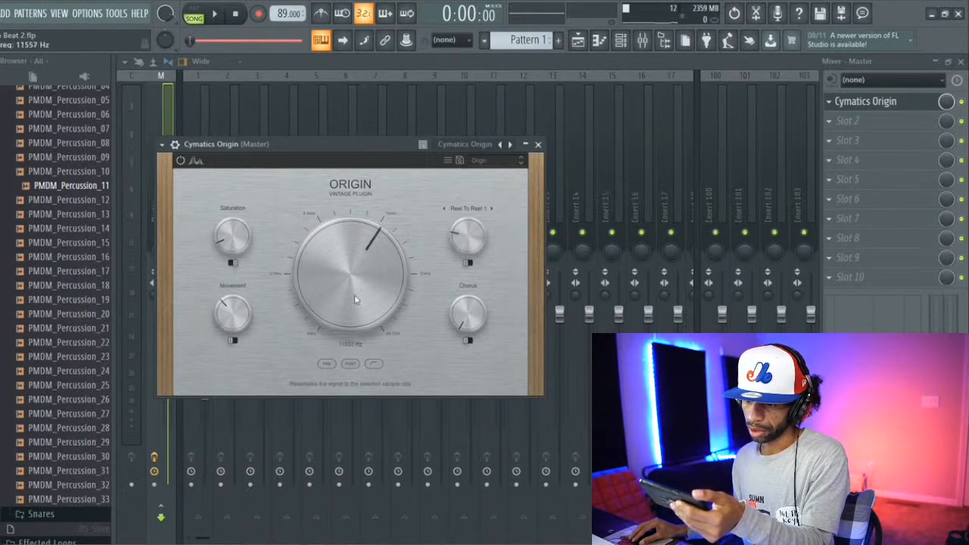
{"action": "left_click_drag", "start_coordinate": [225, 335], "coordinate": [226, 339]}
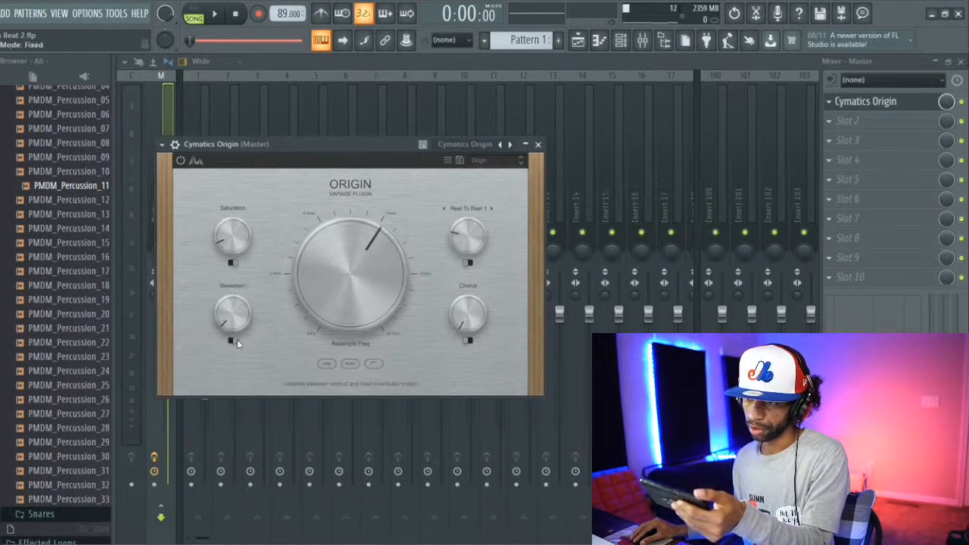
Step: Set Origin's noise source to Reel To Reel 2 at 8%, then play and stop the beat to check it
{"action": "left_click", "coordinate": [479, 208]}
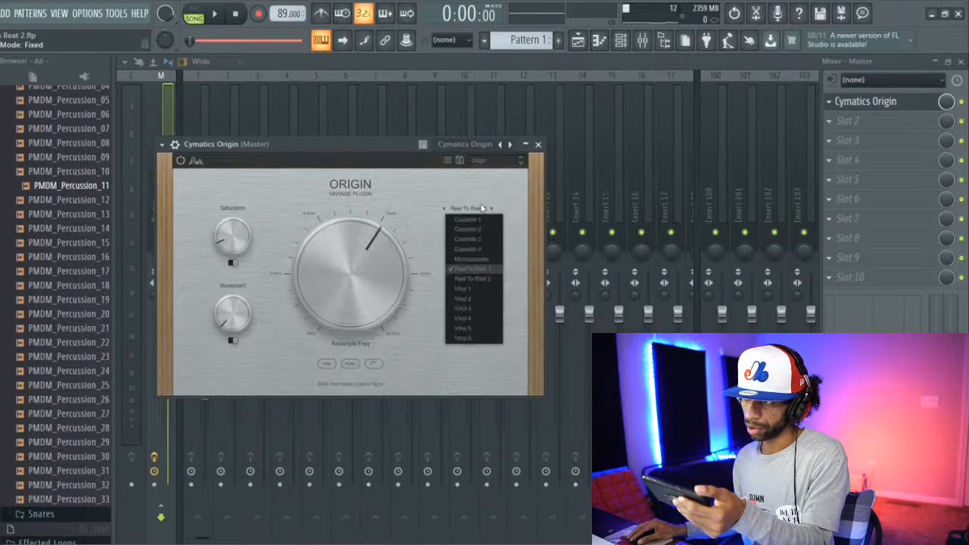
{"action": "left_click", "coordinate": [481, 280]}
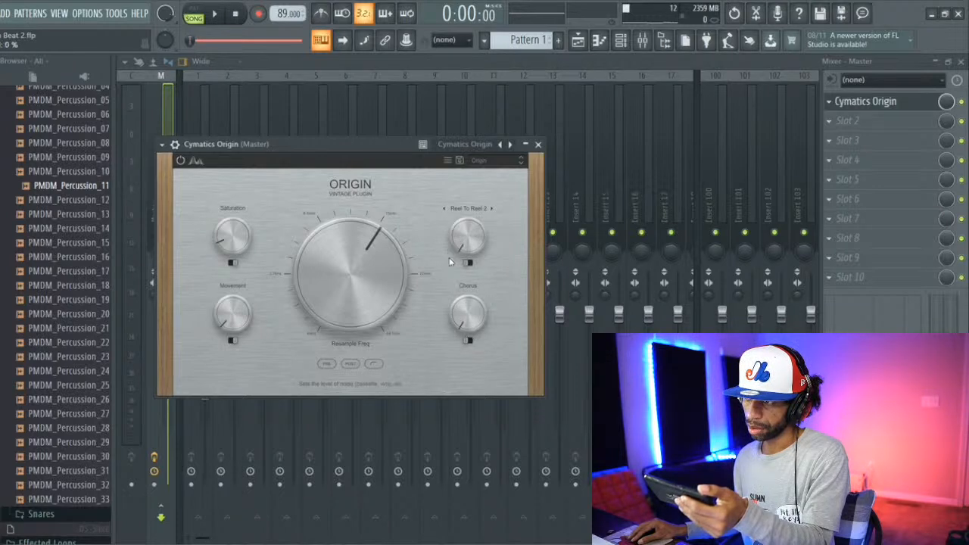
{"action": "left_click_drag", "start_coordinate": [448, 256], "coordinate": [447, 250]}
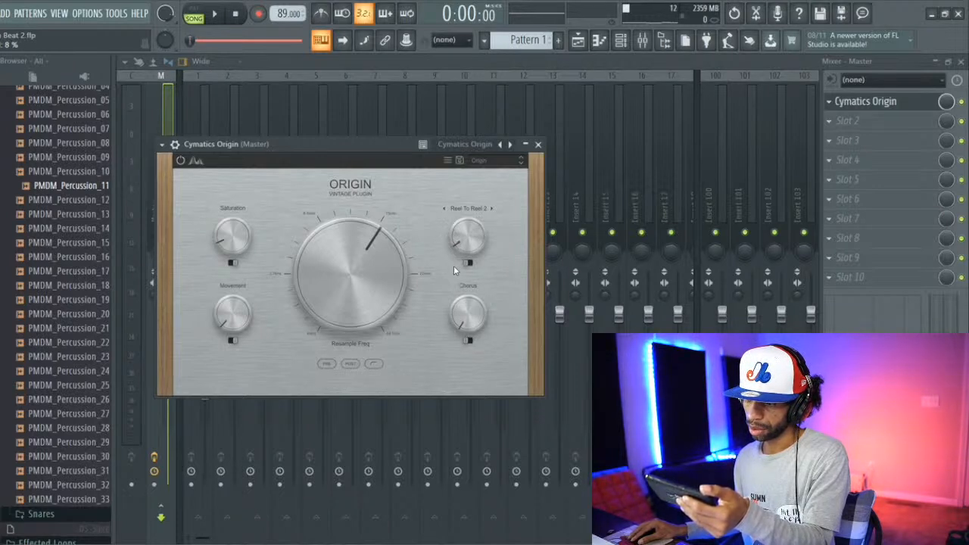
{"action": "left_click", "coordinate": [216, 15]}
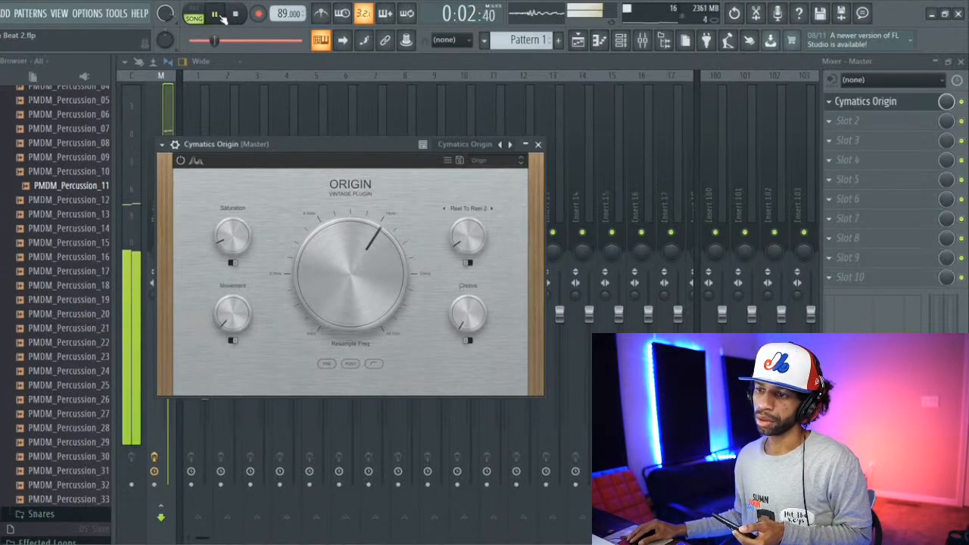
{"action": "left_click", "coordinate": [236, 15]}
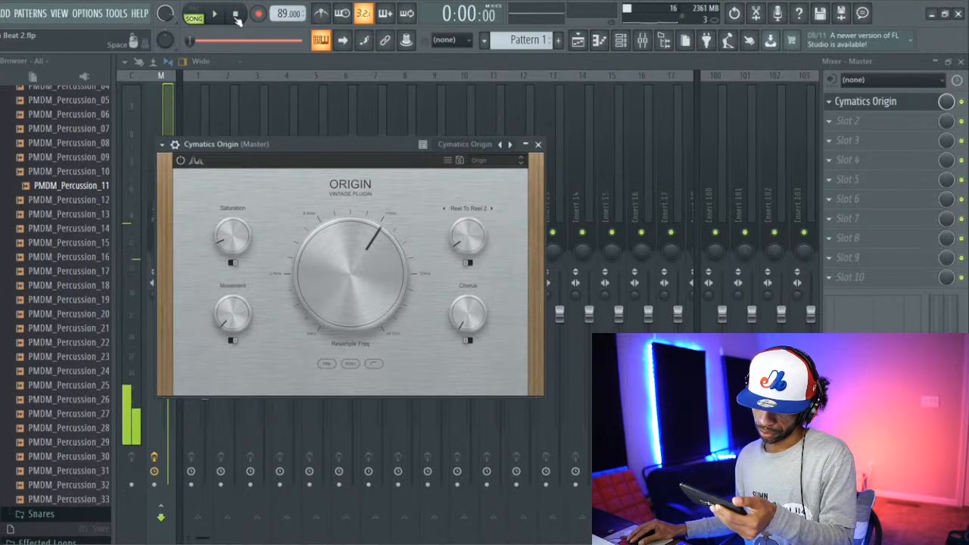
Step: Switch off Origin's high-pass filter and its pre and post resampling filters, and play the beat again
{"action": "left_click", "coordinate": [376, 367]}
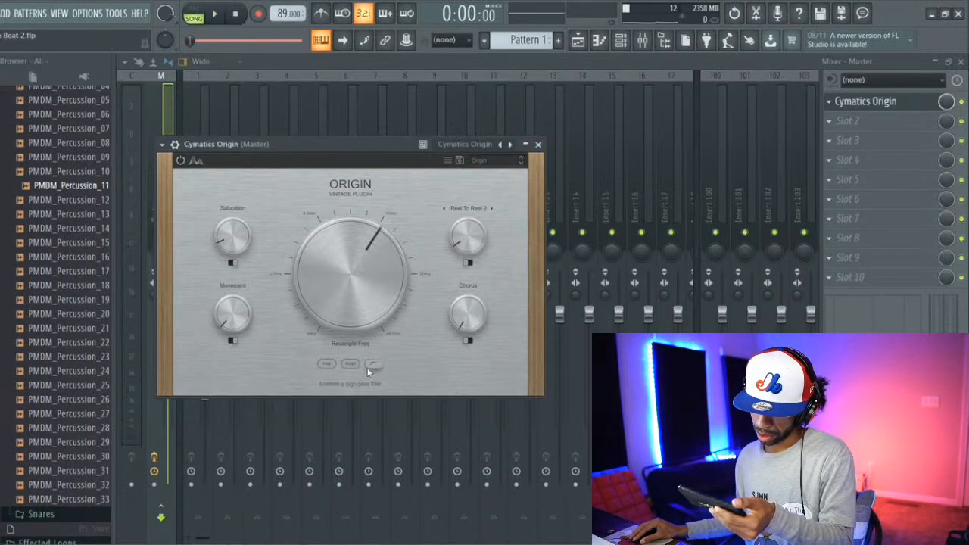
{"action": "left_click", "coordinate": [344, 366]}
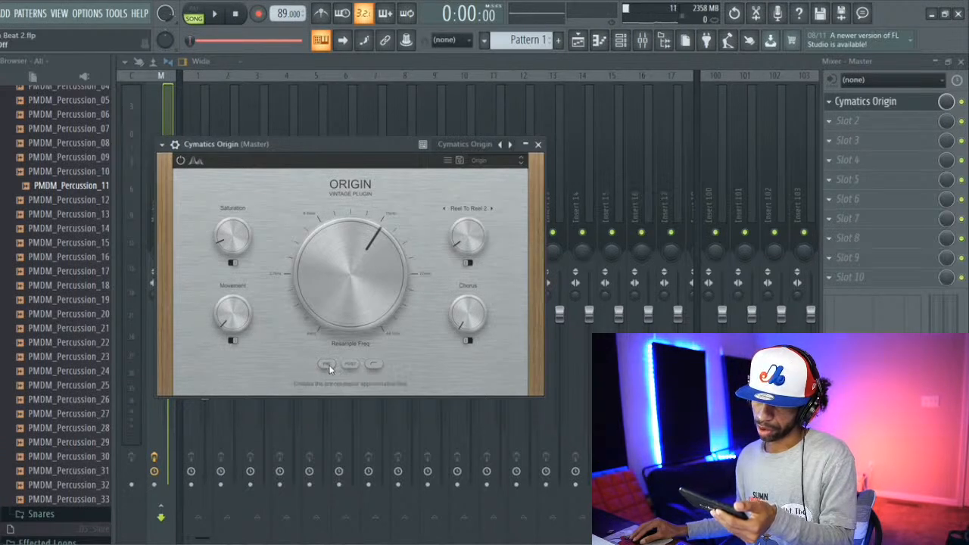
{"action": "left_click", "coordinate": [216, 15]}
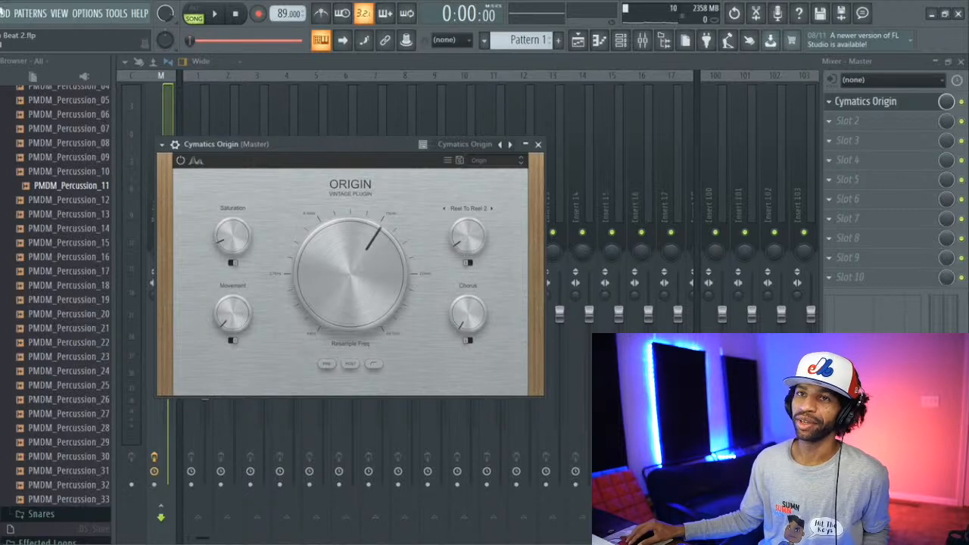
Step: Save the current beat project and start a new project from the Empty with 4 sends template
{"action": "left_click", "coordinate": [1, 13]}
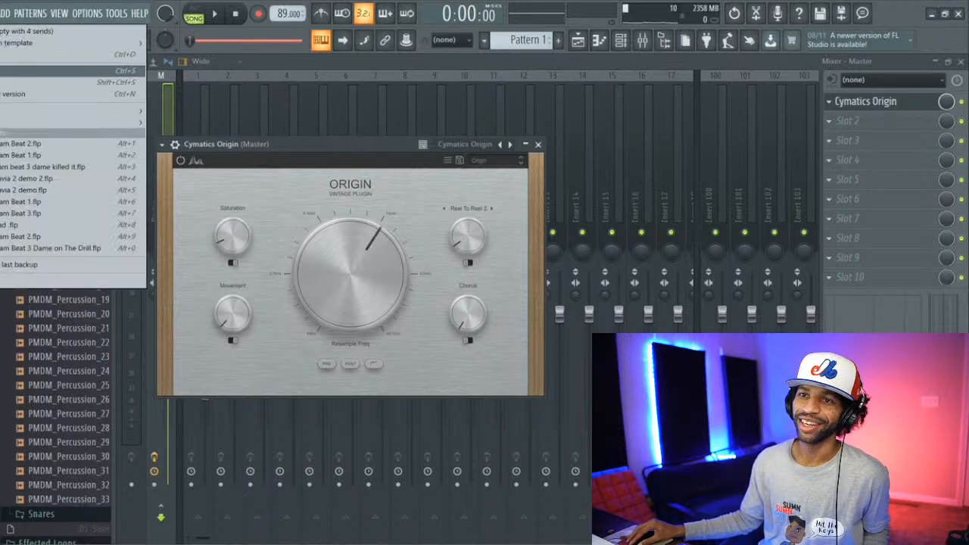
{"action": "left_click", "coordinate": [3, 73]}
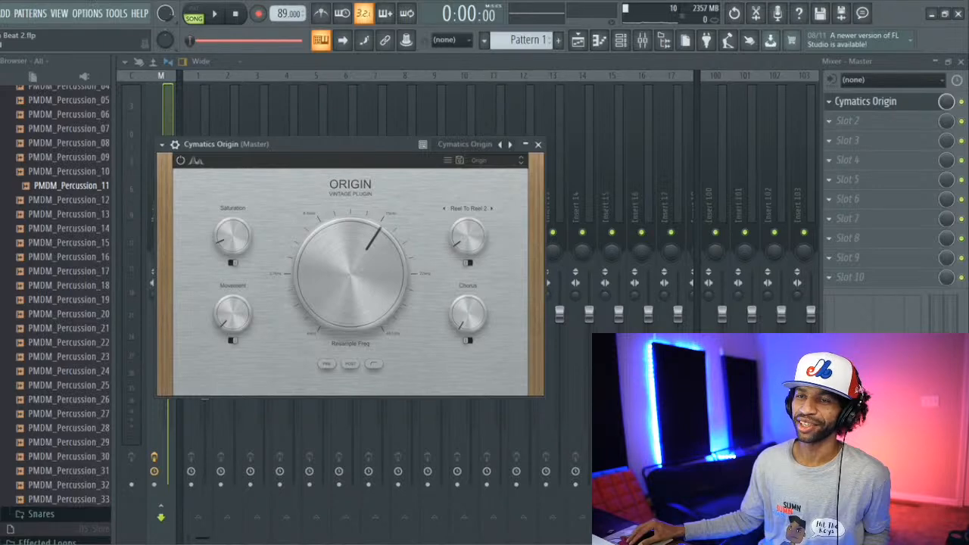
{"action": "left_click", "coordinate": [1, 13]}
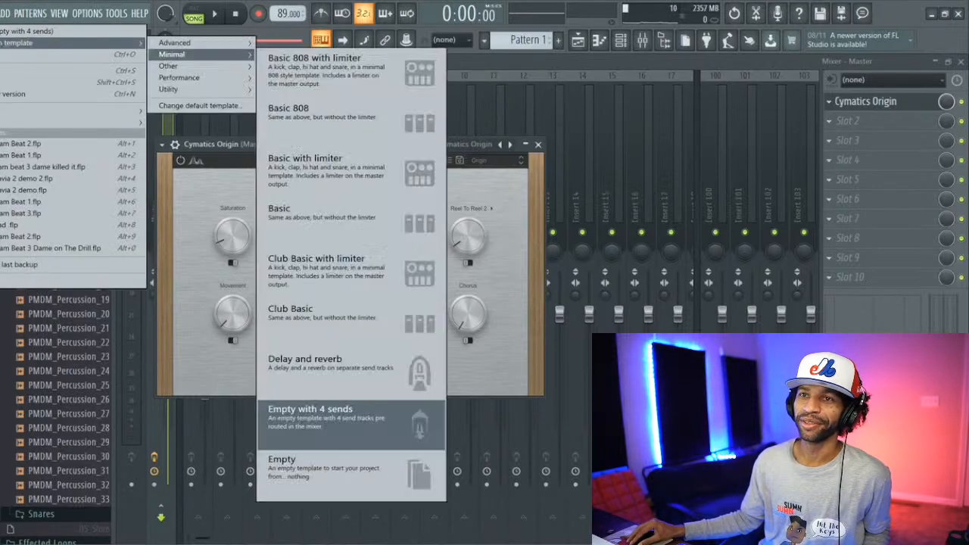
{"action": "left_click", "coordinate": [3, 32]}
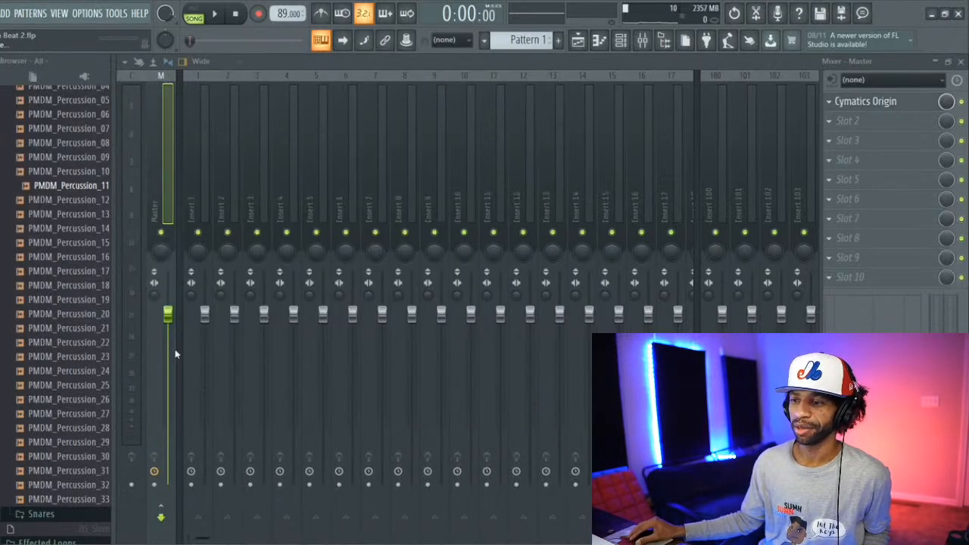
{"action": "left_click", "coordinate": [286, 544]}
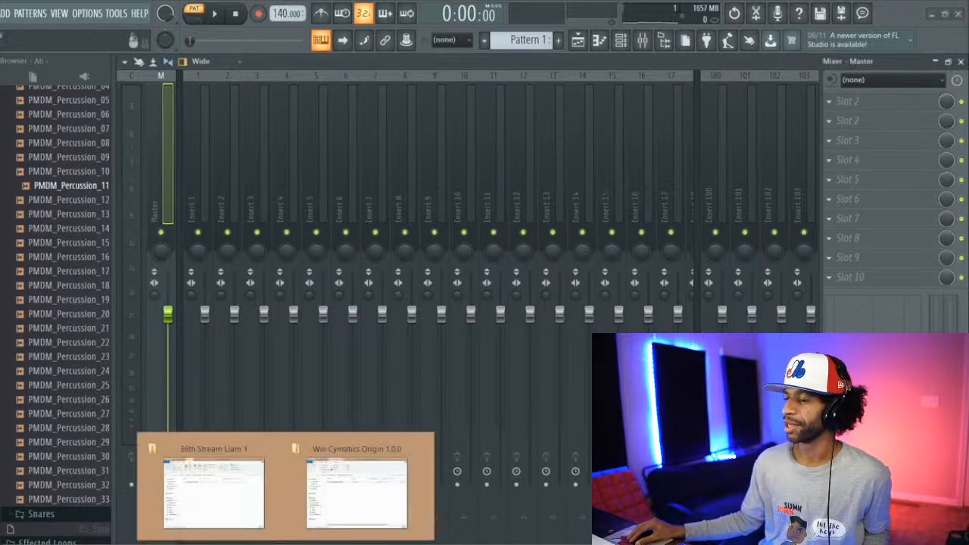
{"action": "mouse_move", "coordinate": [311, 503]}
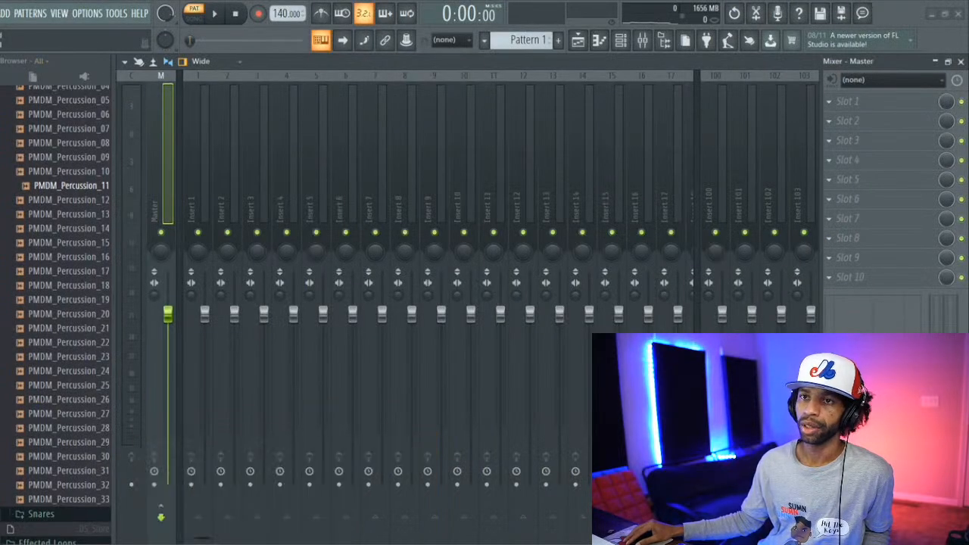
{"action": "left_click", "coordinate": [1, 14]}
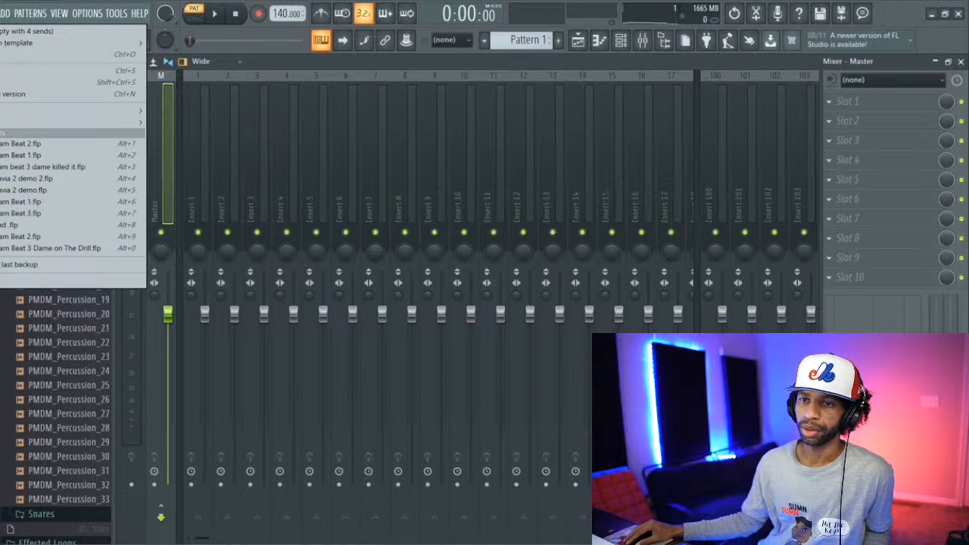
{"action": "key", "text": "Escape"}
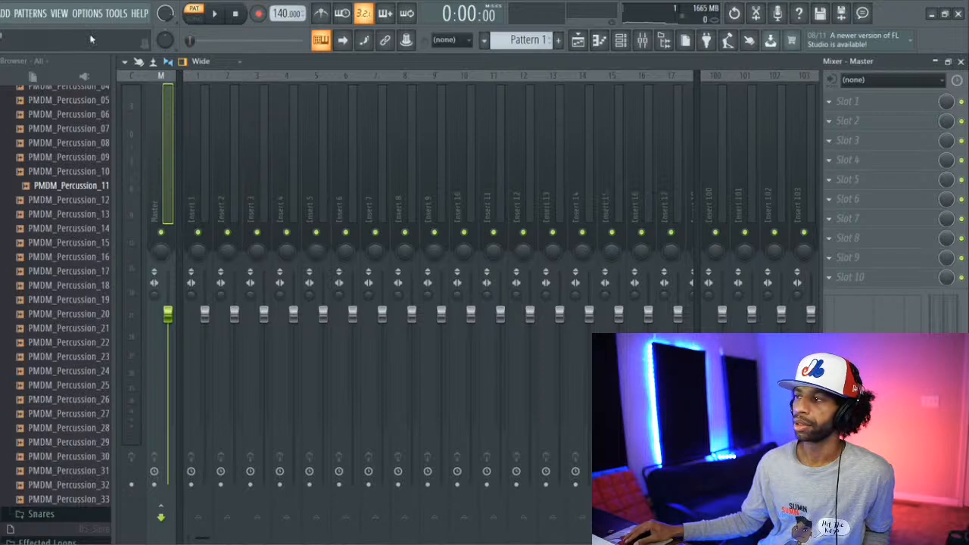
{"action": "left_click", "coordinate": [577, 42]}
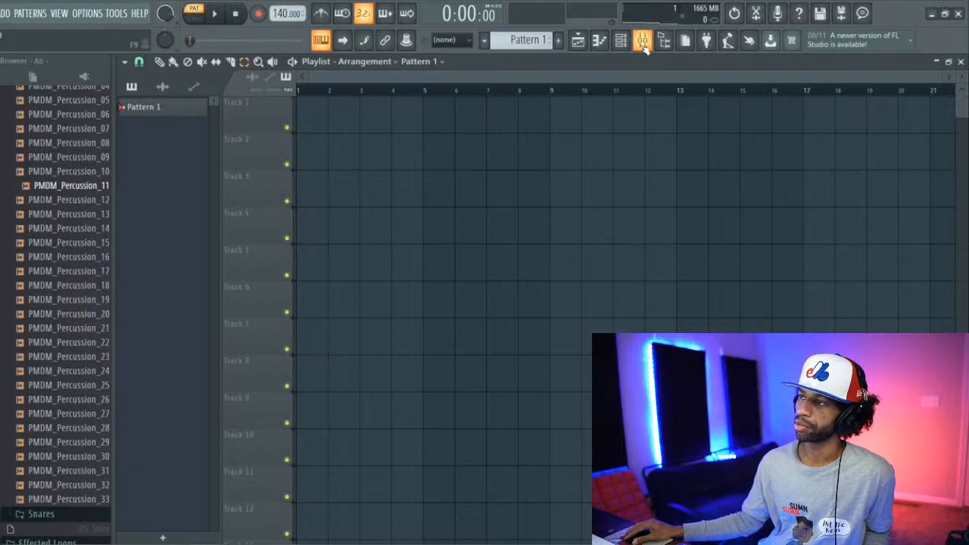
{"action": "left_click", "coordinate": [587, 42]}
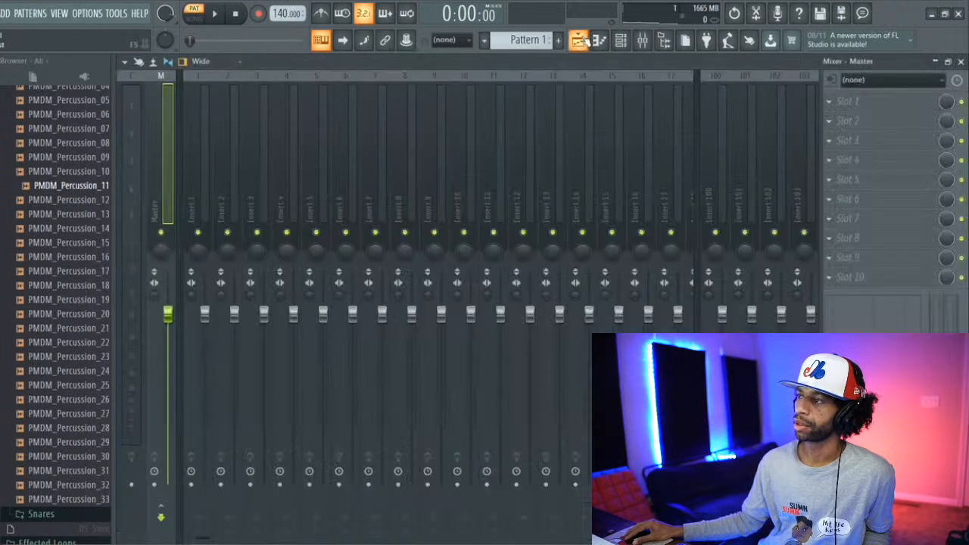
{"action": "left_click", "coordinate": [649, 45]}
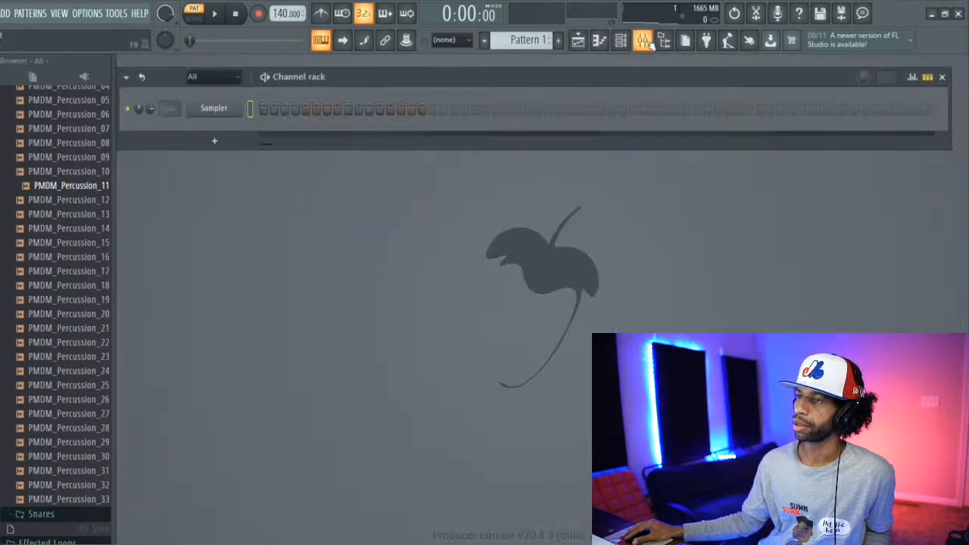
{"action": "left_click", "coordinate": [650, 45]}
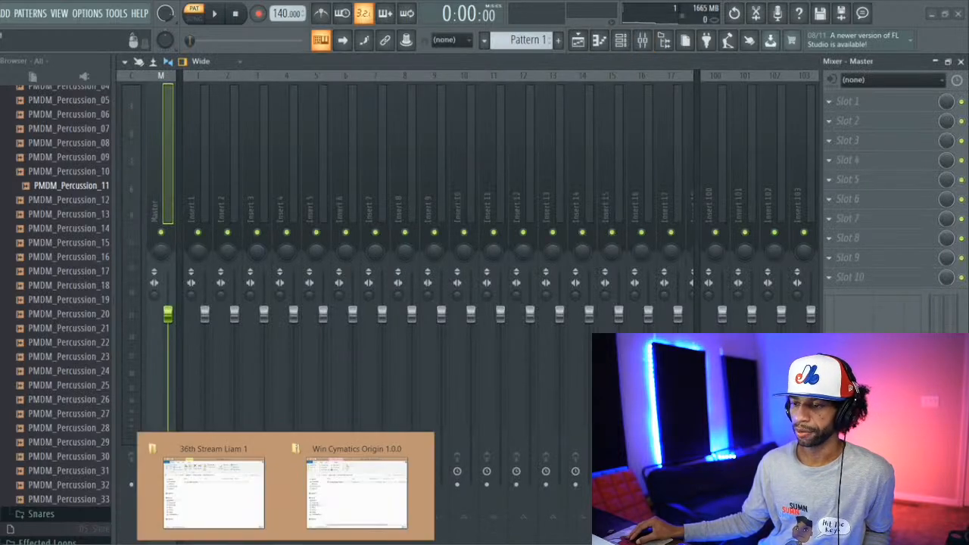
Step: Show the empty playlist, then open the second 36th Stream folder inside Stream Songs in File Explorer
{"action": "left_click", "coordinate": [248, 506]}
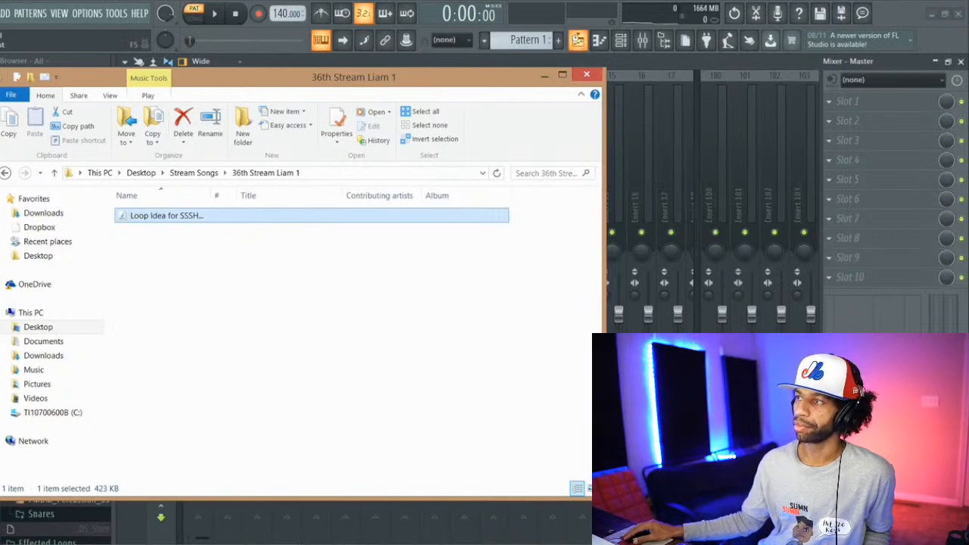
{"action": "left_click", "coordinate": [579, 42]}
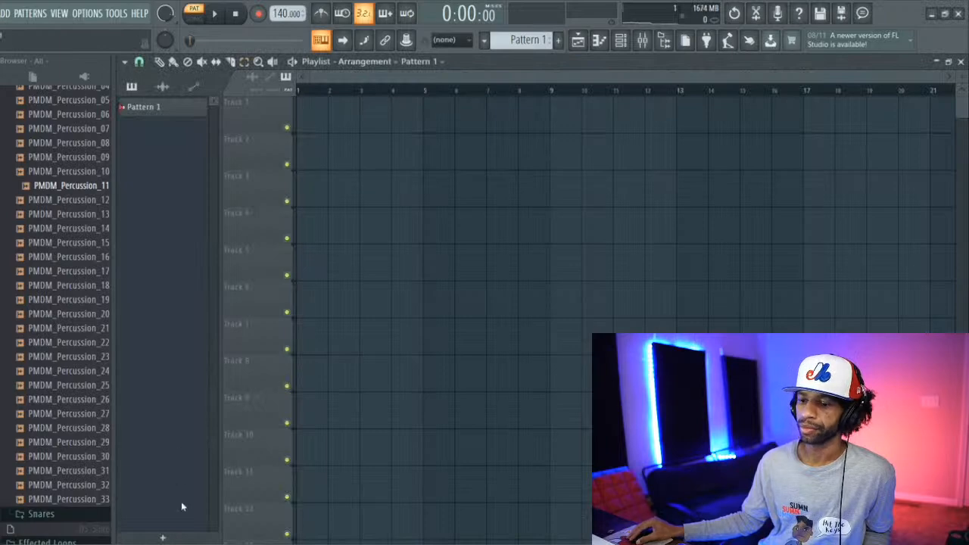
{"action": "mouse_move", "coordinate": [286, 544]}
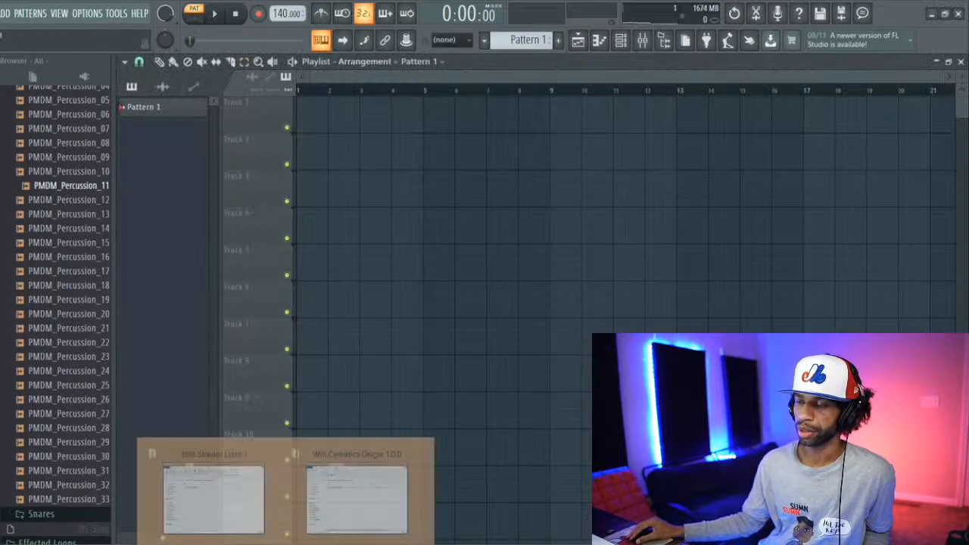
{"action": "mouse_move", "coordinate": [270, 499]}
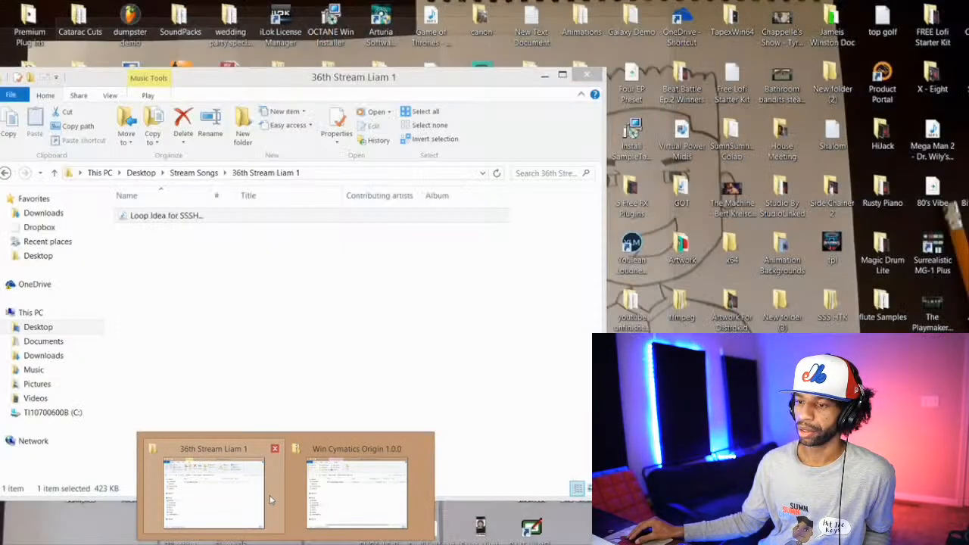
{"action": "left_click", "coordinate": [270, 500]}
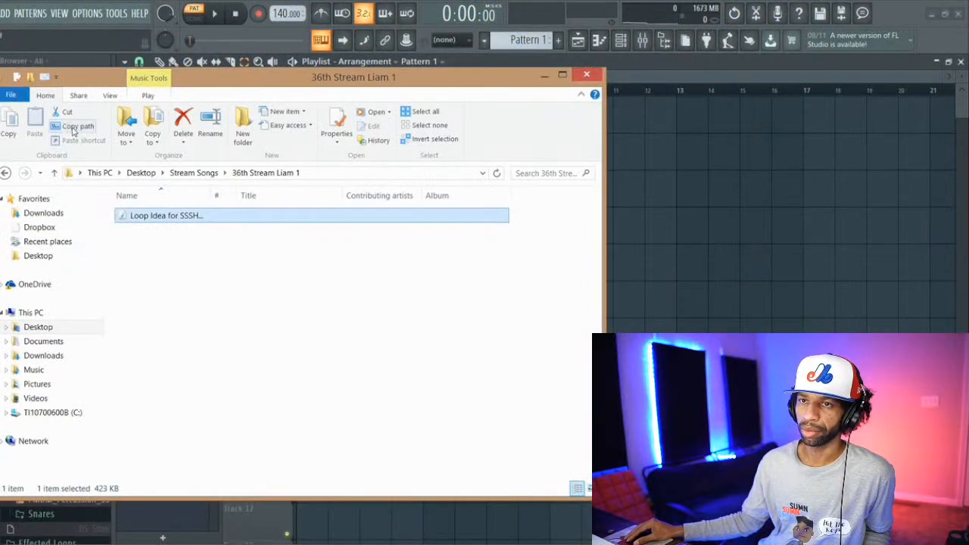
{"action": "left_click", "coordinate": [55, 175]}
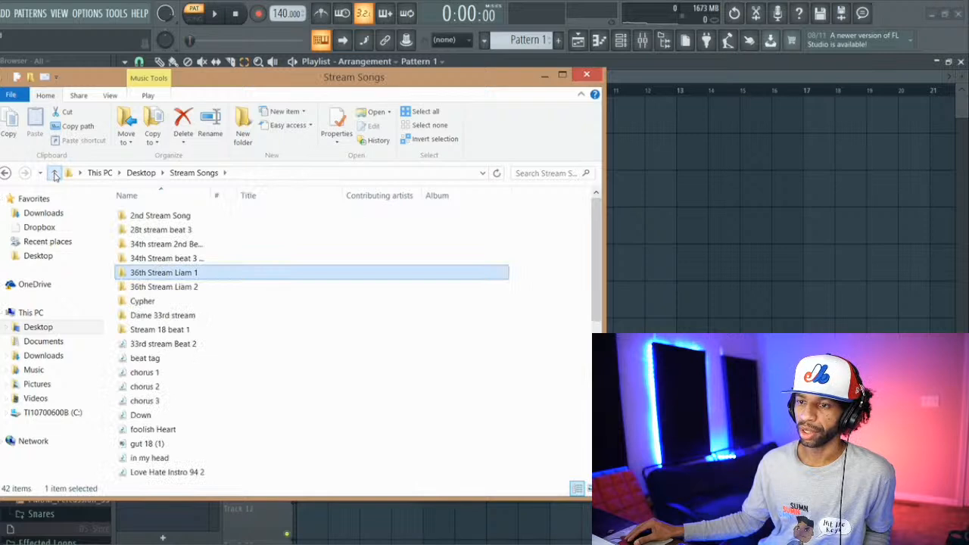
{"action": "left_click", "coordinate": [183, 288]}
{"action": "double_click", "coordinate": [183, 287]}
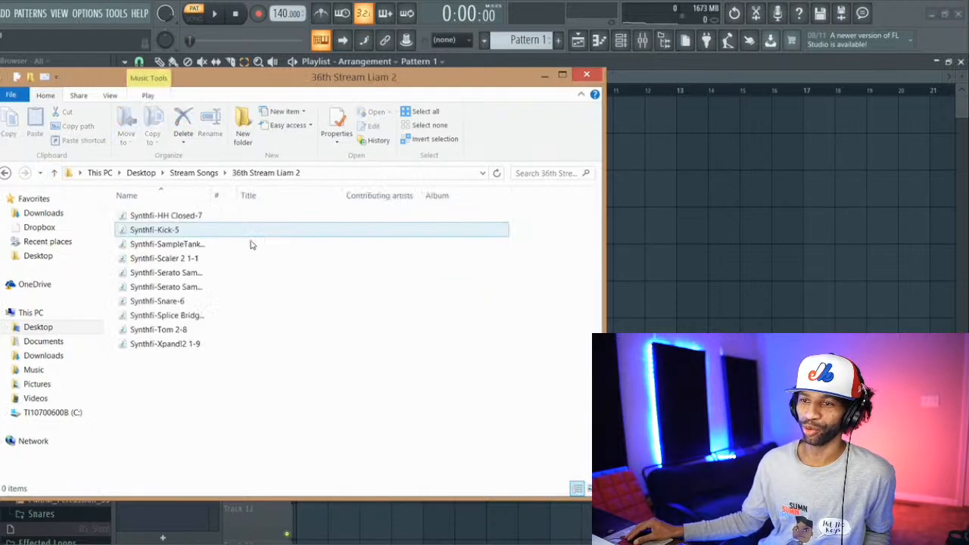
Step: Import all ten Synthfi stems from the folder into the playlist as audio clips, starting at Track 1
{"action": "left_click_drag", "start_coordinate": [165, 355], "coordinate": [232, 210]}
{"action": "left_click_drag", "start_coordinate": [310, 79], "coordinate": [716, 81]}
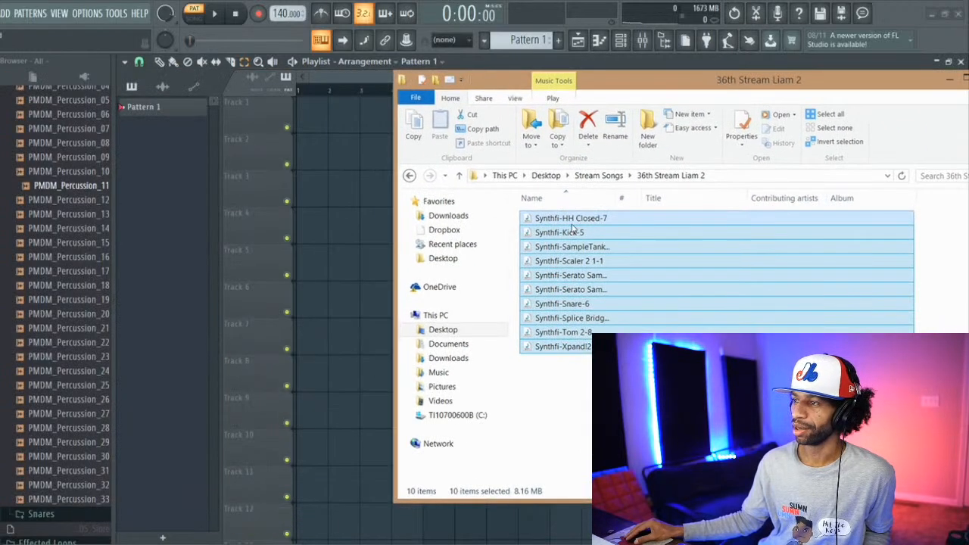
{"action": "left_click_drag", "start_coordinate": [571, 219], "coordinate": [228, 193]}
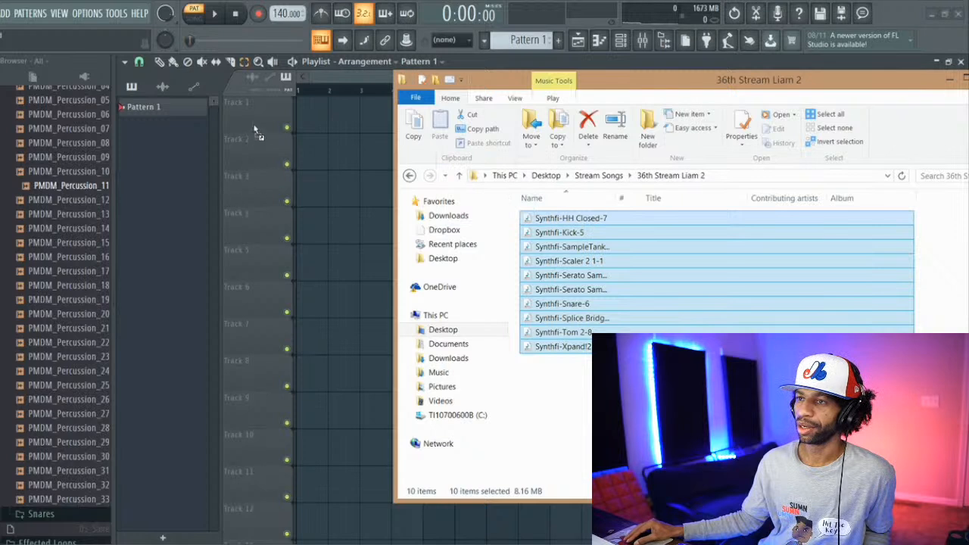
{"action": "left_click_drag", "start_coordinate": [258, 133], "coordinate": [259, 123]}
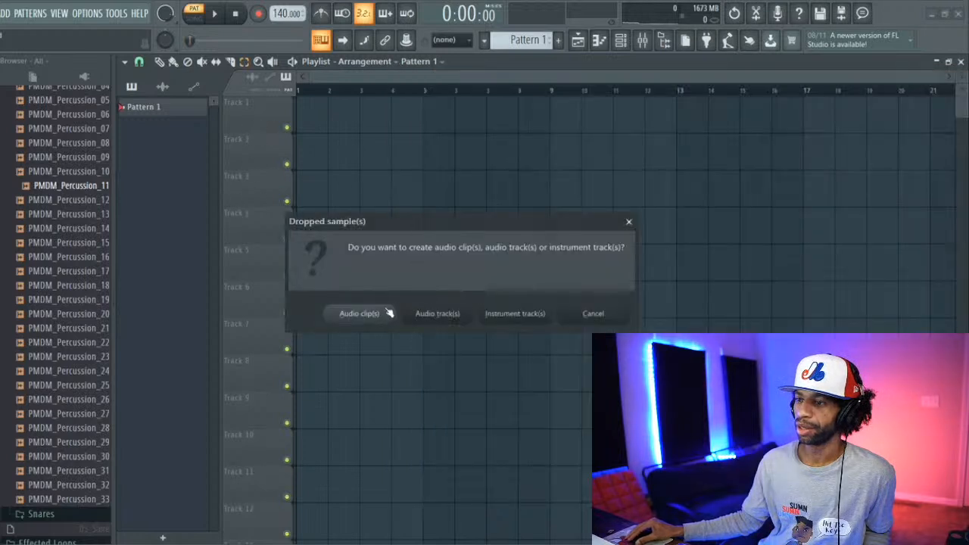
{"action": "left_click", "coordinate": [362, 313]}
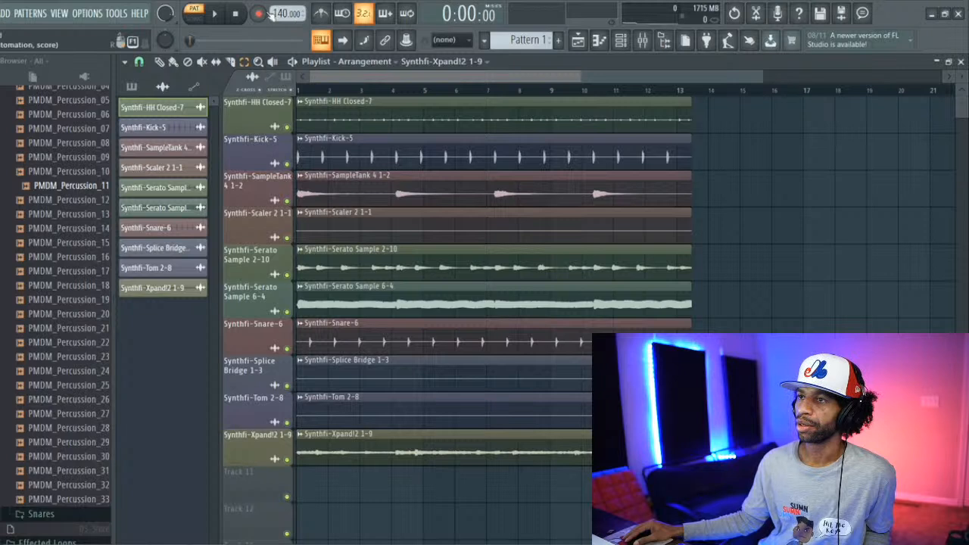
Step: Set the project tempo to 90 BPM, then play the arrangement in song mode and stop it
{"action": "left_click_drag", "start_coordinate": [277, 14], "coordinate": [278, 53]}
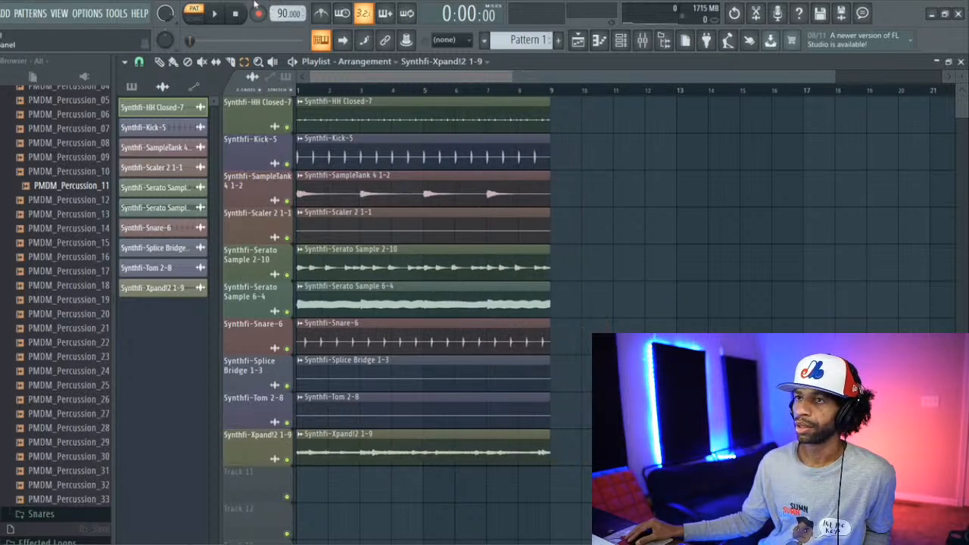
{"action": "left_click", "coordinate": [234, 16]}
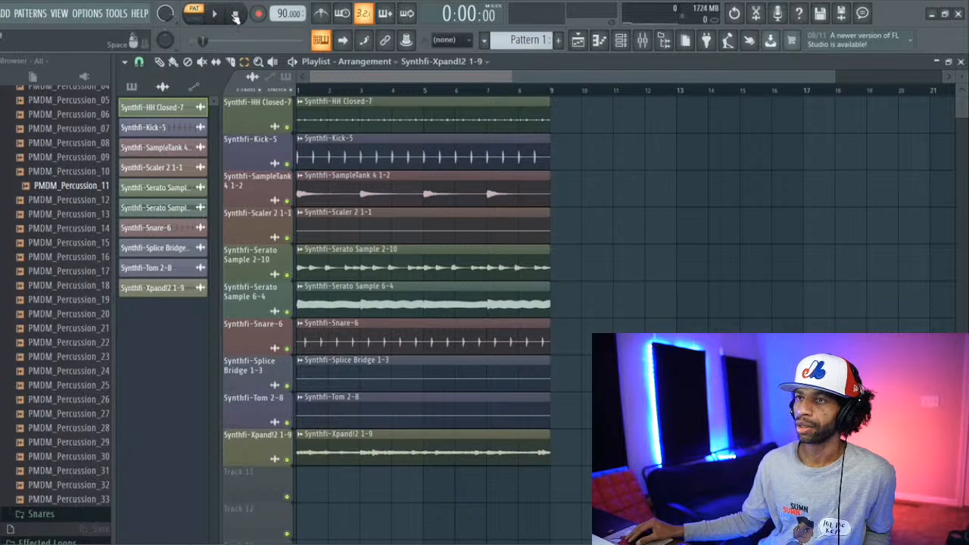
{"action": "left_click", "coordinate": [216, 15]}
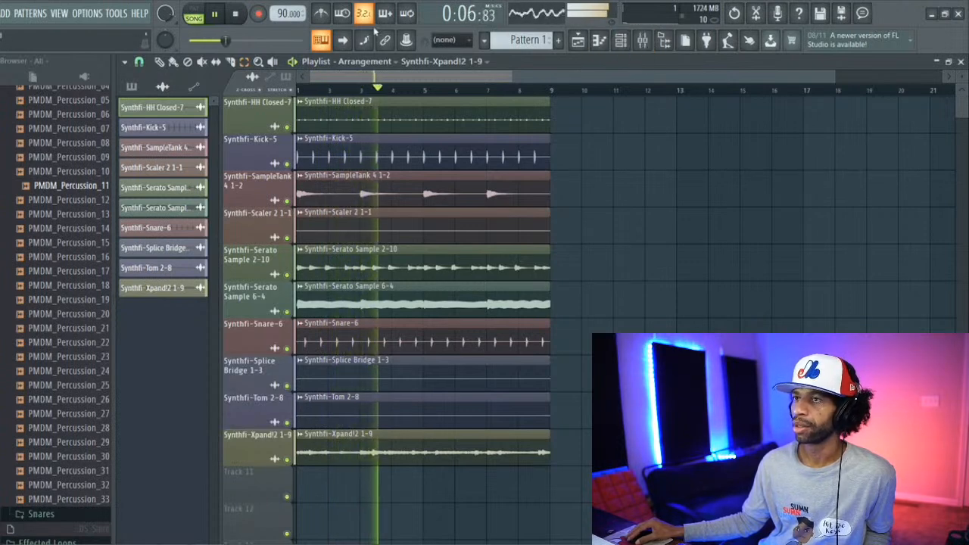
{"action": "left_click", "coordinate": [238, 15]}
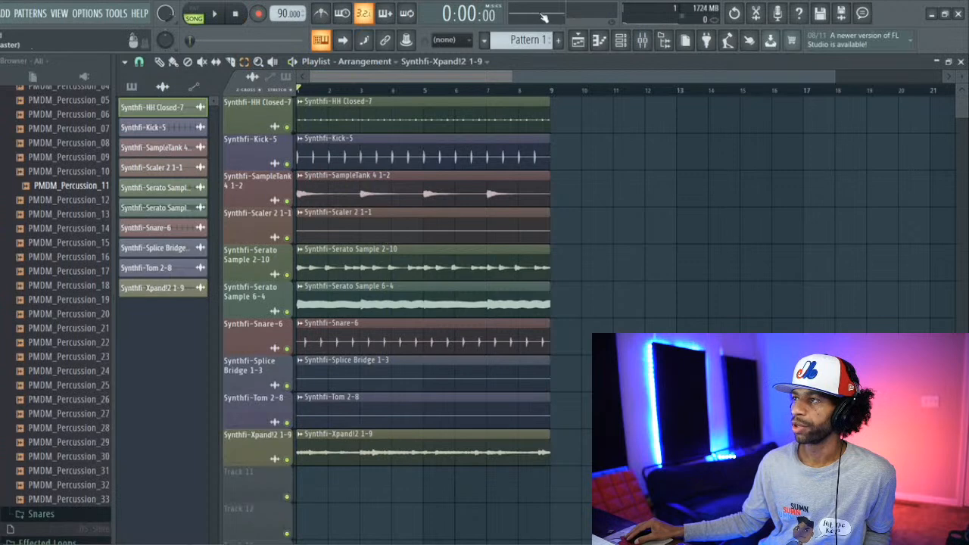
Step: Route all ten Synthfi channels to their own mixer tracks, 1 to 10, and start playback
{"action": "left_click", "coordinate": [642, 41]}
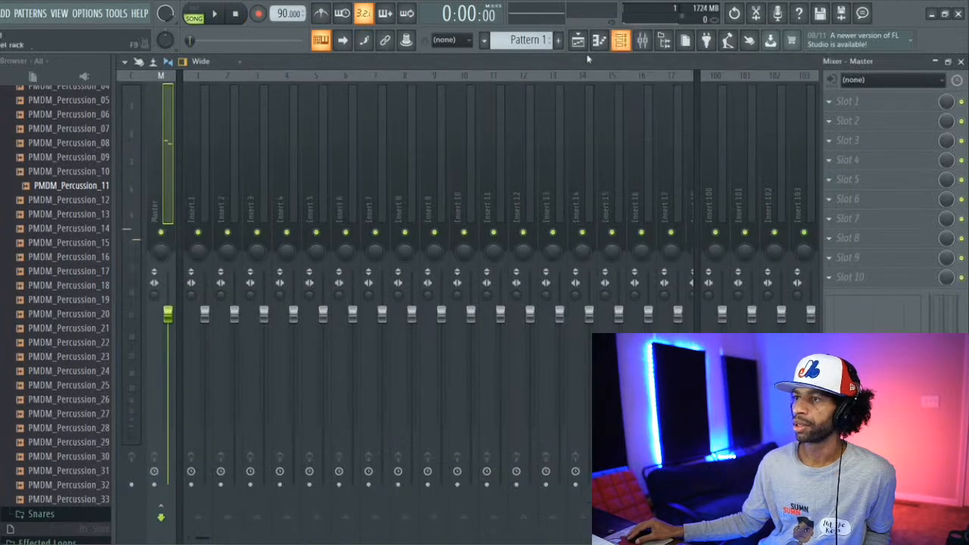
{"action": "left_click", "coordinate": [620, 41]}
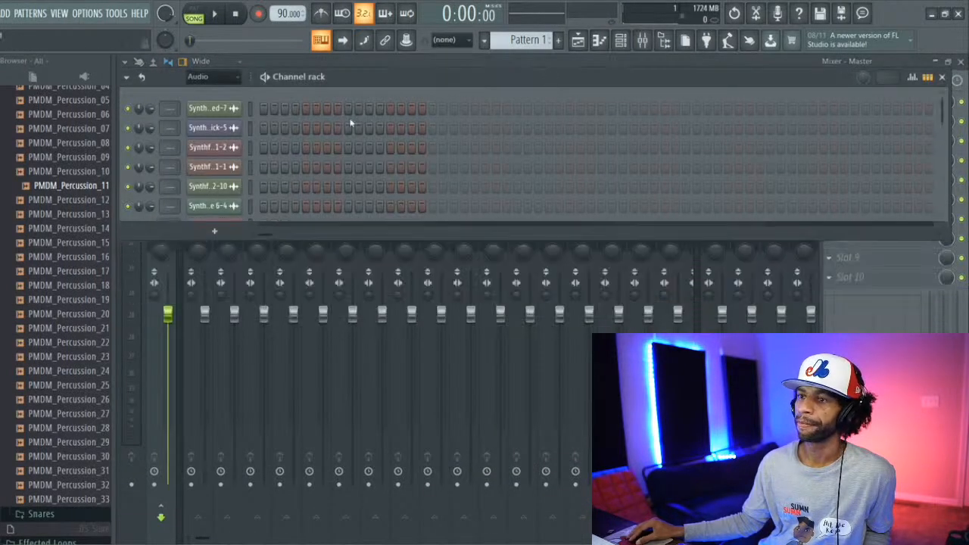
{"action": "left_click_drag", "start_coordinate": [362, 240], "coordinate": [364, 342]}
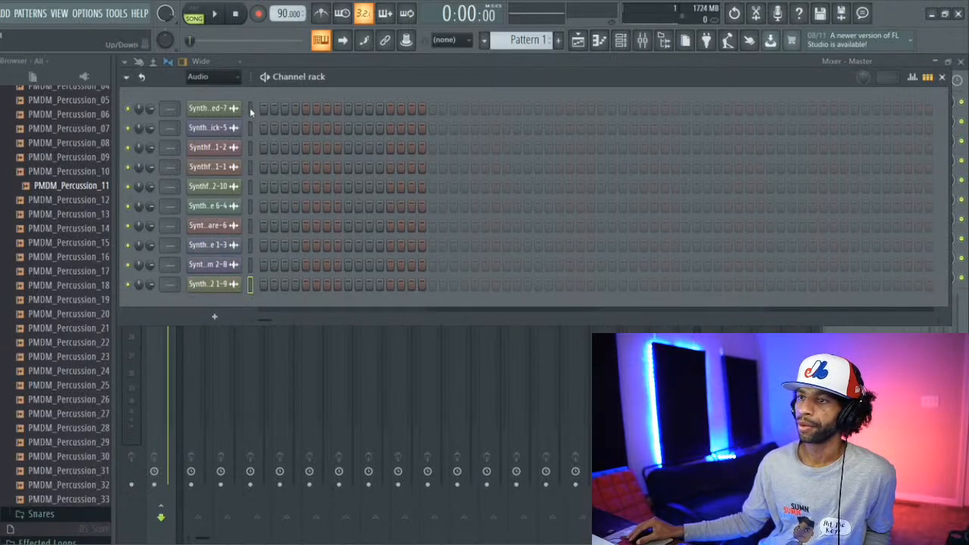
{"action": "left_click_drag", "start_coordinate": [251, 111], "coordinate": [249, 219]}
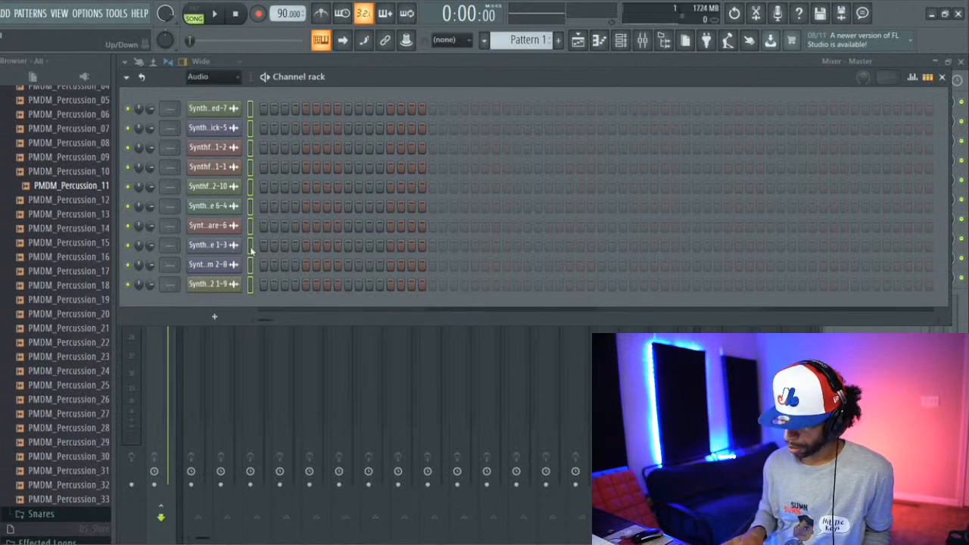
{"action": "key", "text": "ctrl+l"}
{"action": "key", "text": "space"}
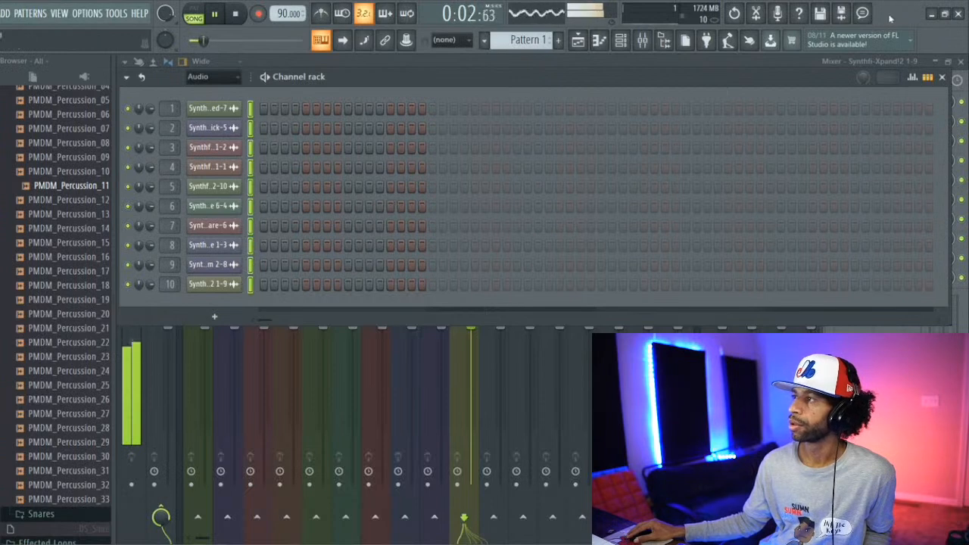
Step: Close the channel rack and solo Synthfi-Serato Sample 6-4 in the mixer to listen to it
{"action": "left_click", "coordinate": [941, 79]}
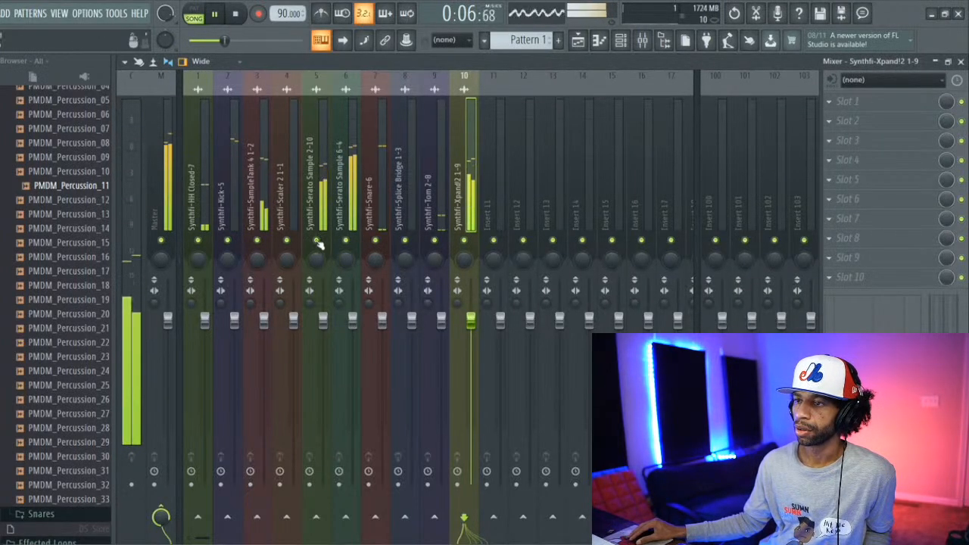
{"action": "left_click", "coordinate": [346, 241], "text": "ctrl"}
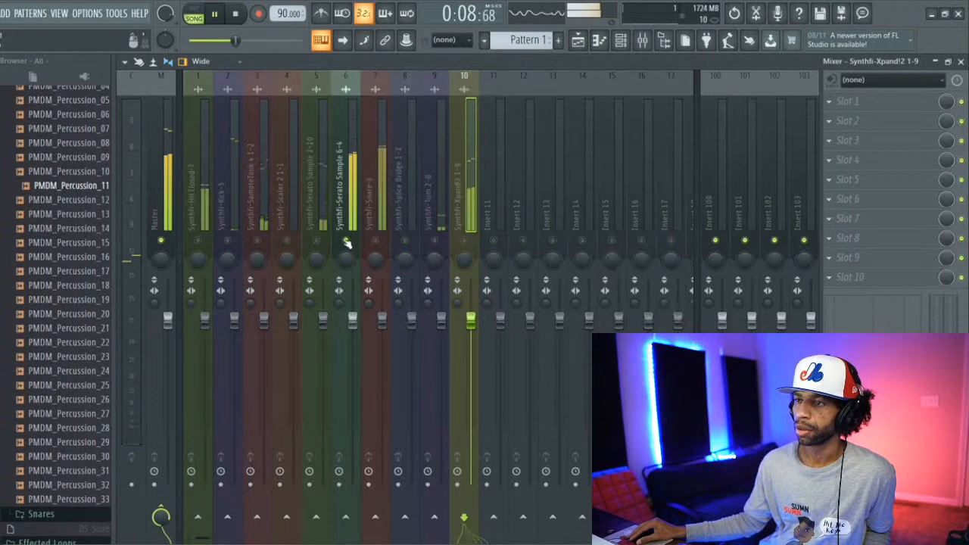
{"action": "left_click", "coordinate": [345, 185]}
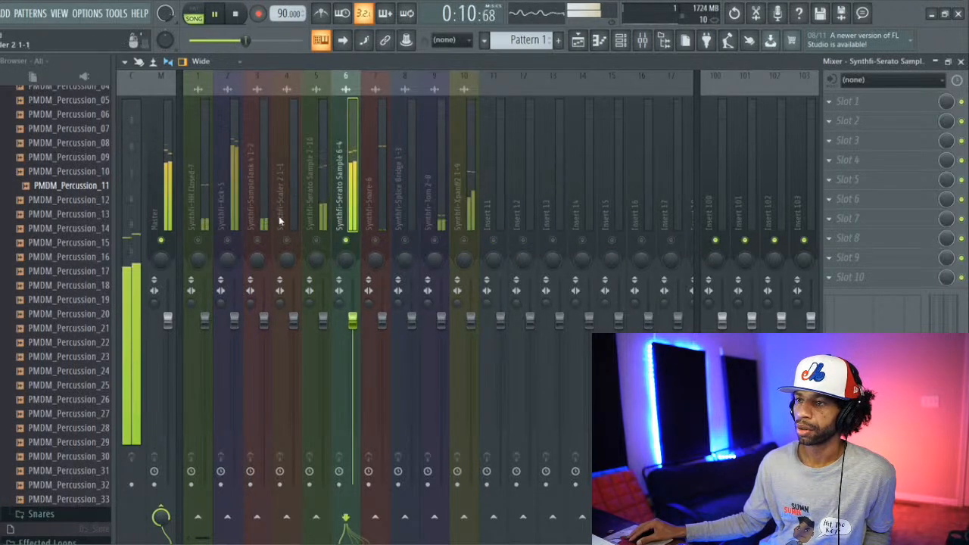
Step: Solo Synthfi-Serato Sample 2-10 and lower its mixer volume to slightly below -2.2 dB
{"action": "left_click", "coordinate": [316, 208]}
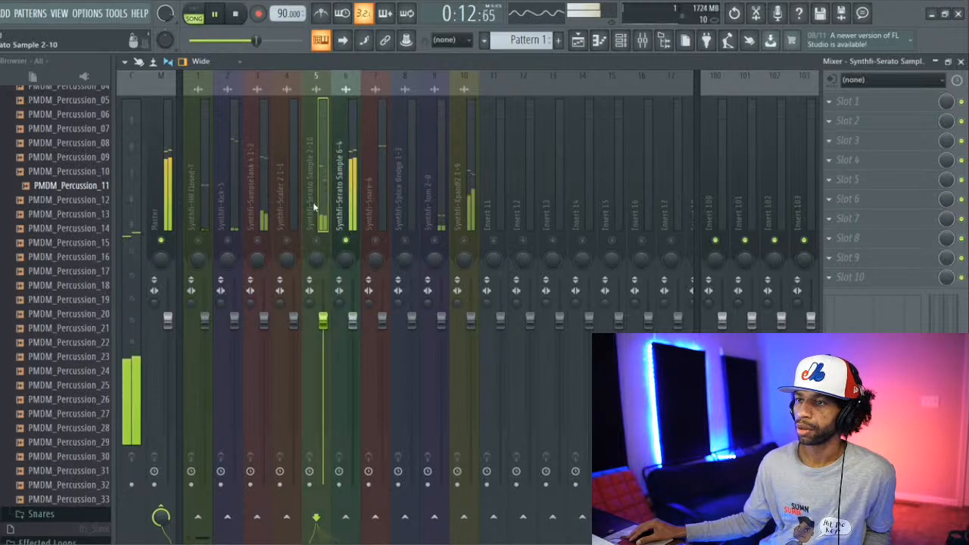
{"action": "right_click", "coordinate": [318, 240]}
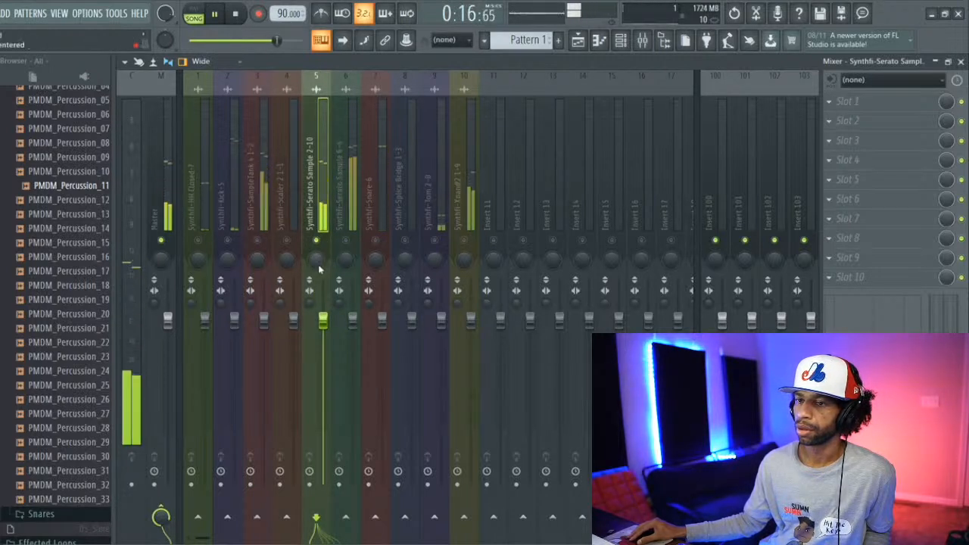
{"action": "left_click_drag", "start_coordinate": [318, 306], "coordinate": [324, 340]}
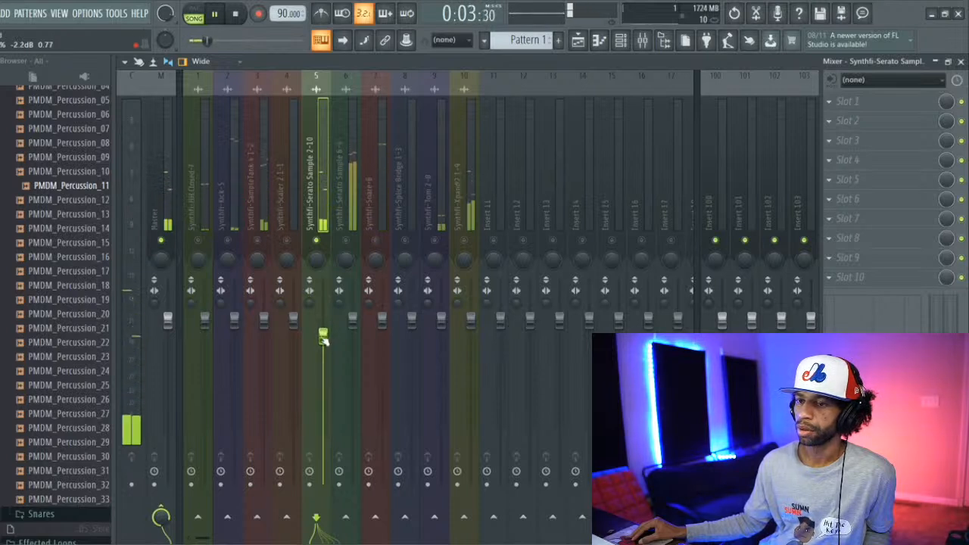
{"action": "left_click_drag", "start_coordinate": [324, 340], "coordinate": [324, 342]}
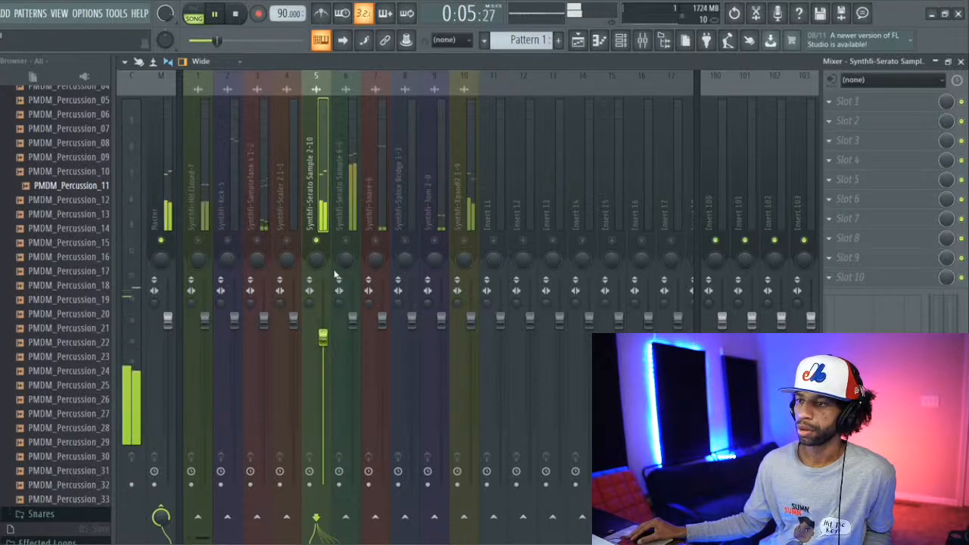
Step: Solo the Synthfi-Snare-6 mixer track and lower its volume to about -2.5 dB
{"action": "left_click", "coordinate": [378, 241]}
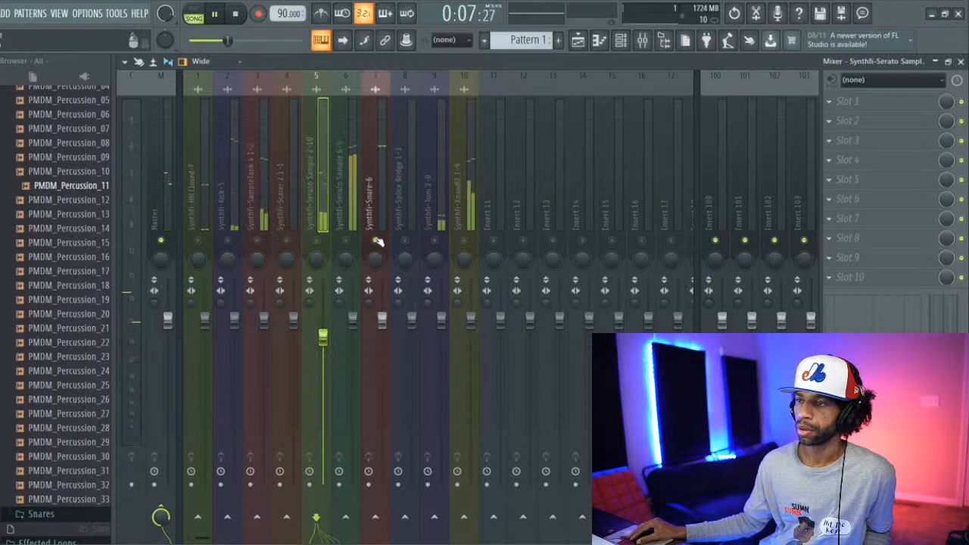
{"action": "left_click", "coordinate": [368, 200]}
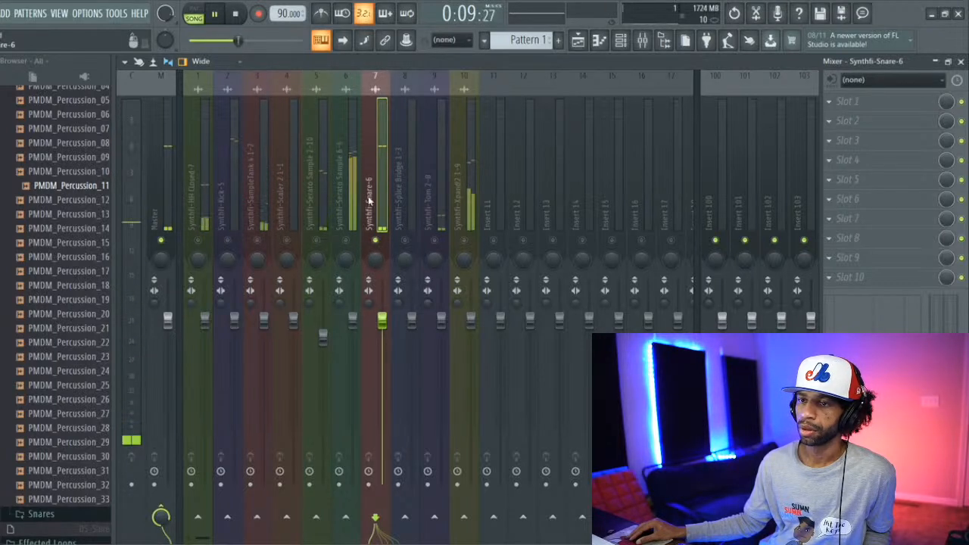
{"action": "left_click_drag", "start_coordinate": [383, 322], "coordinate": [382, 341]}
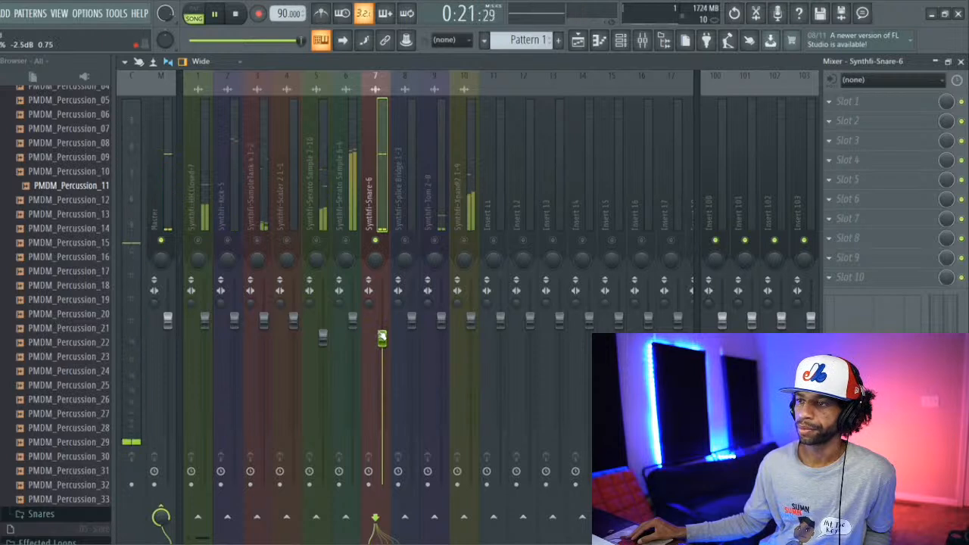
Step: Audition Synthfi-Tom 2-8, solo Synthfi-Xpand!2 1-9 and lower its volume, with Serato Sample 2-10 unmuted alongside it
{"action": "right_click", "coordinate": [434, 241]}
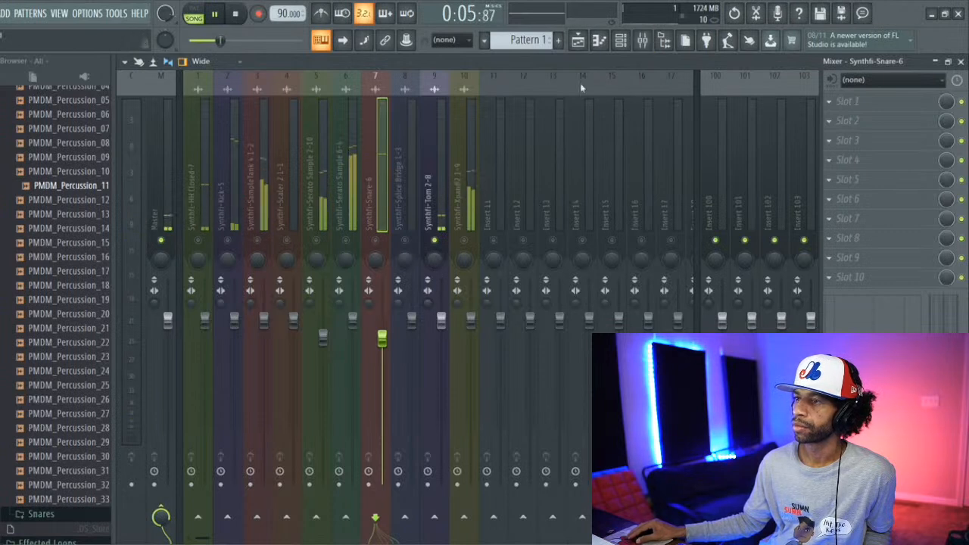
{"action": "left_click", "coordinate": [463, 240]}
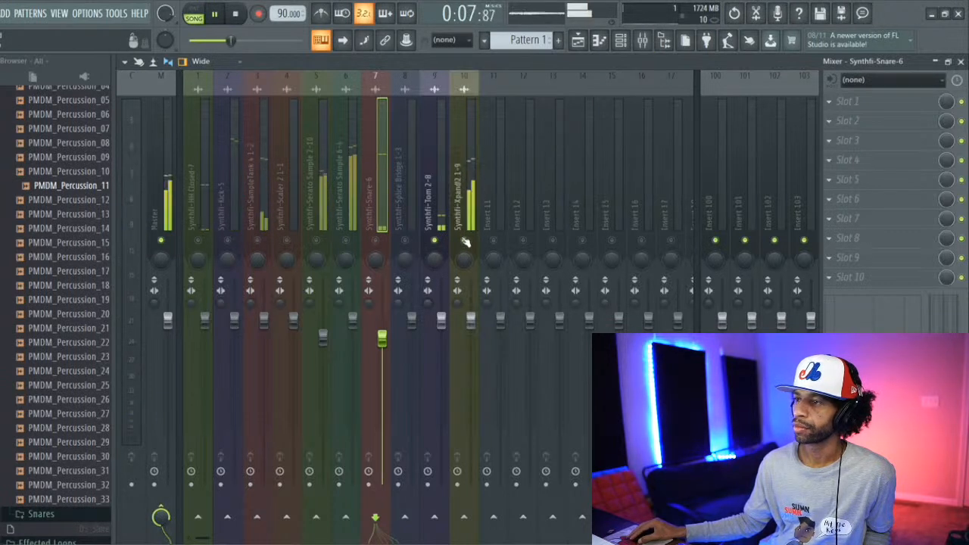
{"action": "right_click", "coordinate": [463, 241]}
{"action": "left_click", "coordinate": [462, 209]}
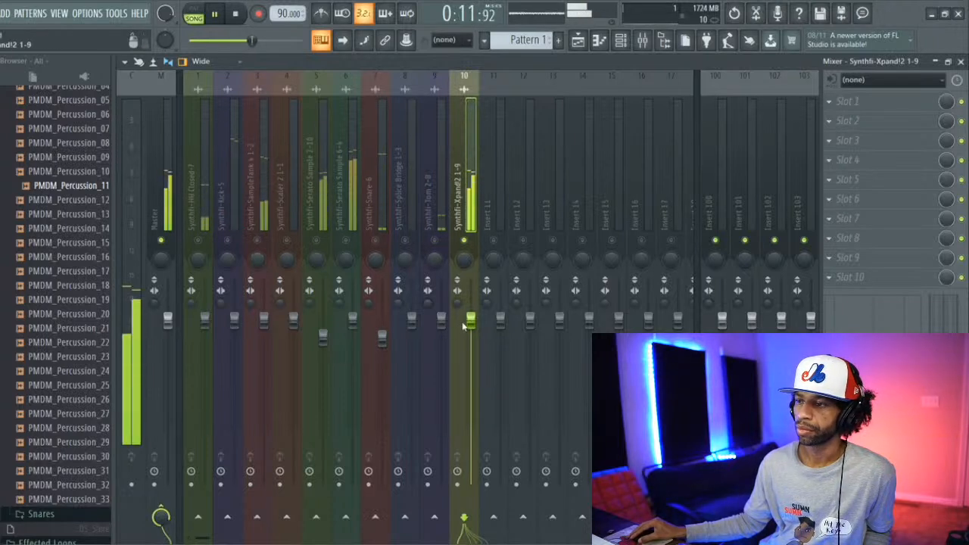
{"action": "left_click_drag", "start_coordinate": [470, 322], "coordinate": [473, 343]}
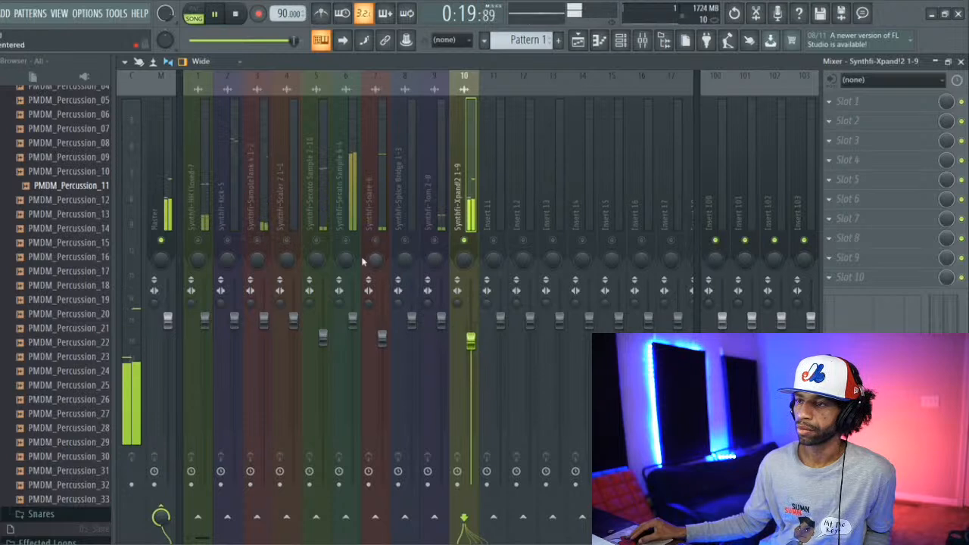
{"action": "left_click", "coordinate": [317, 240]}
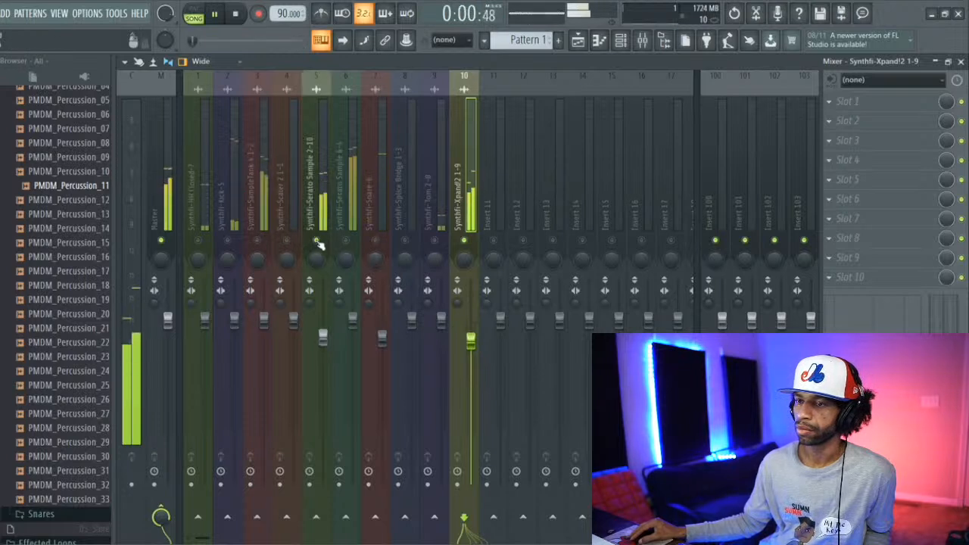
Step: Restart playback, pan Synthfi-Serato Sample 2-10 slightly left and set its mixer volume to about -2.7 dB
{"action": "left_click", "coordinate": [236, 13]}
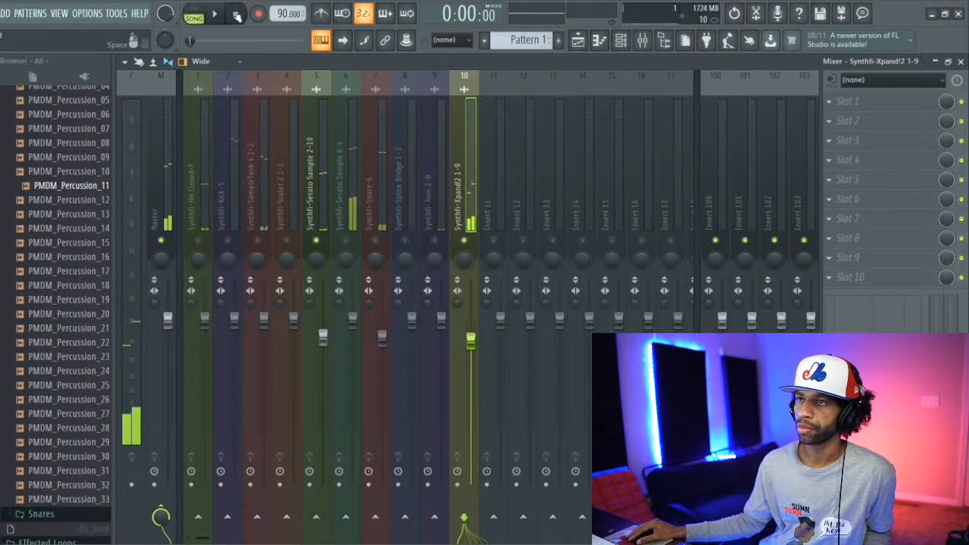
{"action": "left_click", "coordinate": [215, 15]}
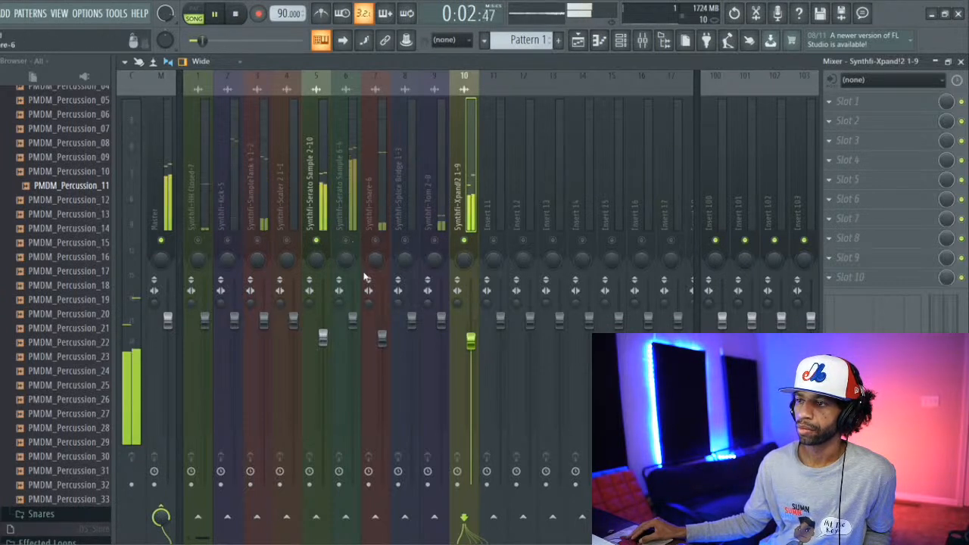
{"action": "left_click", "coordinate": [324, 277]}
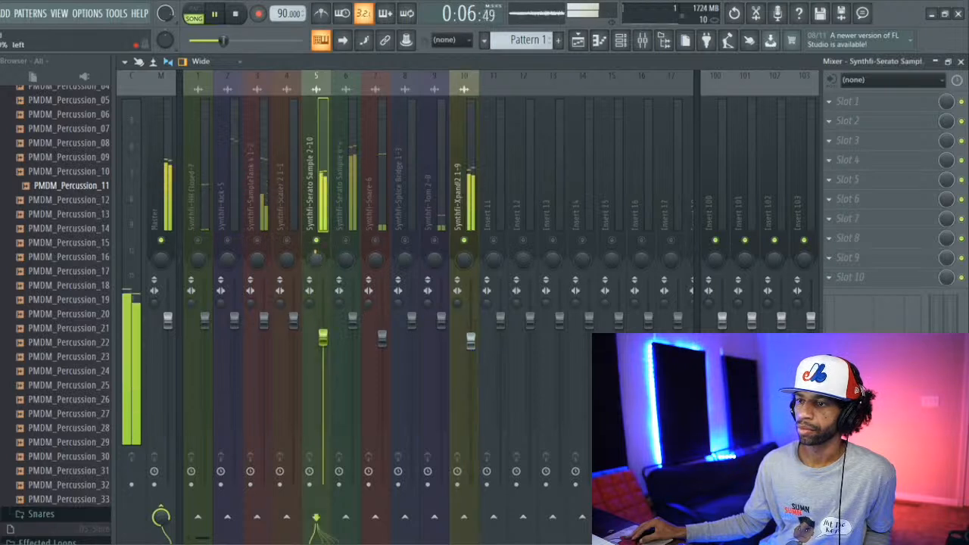
{"action": "left_click_drag", "start_coordinate": [327, 342], "coordinate": [327, 344]}
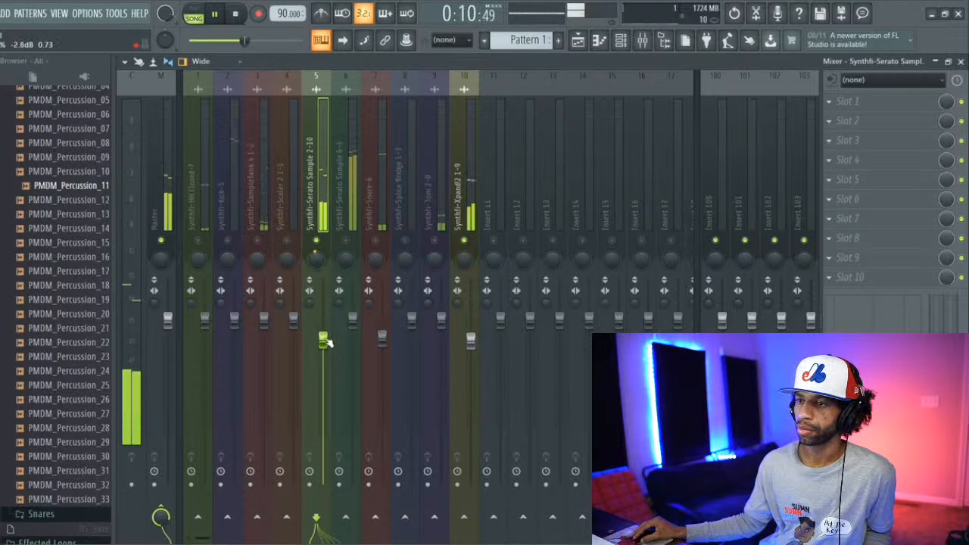
{"action": "left_click_drag", "start_coordinate": [327, 345], "coordinate": [327, 344]}
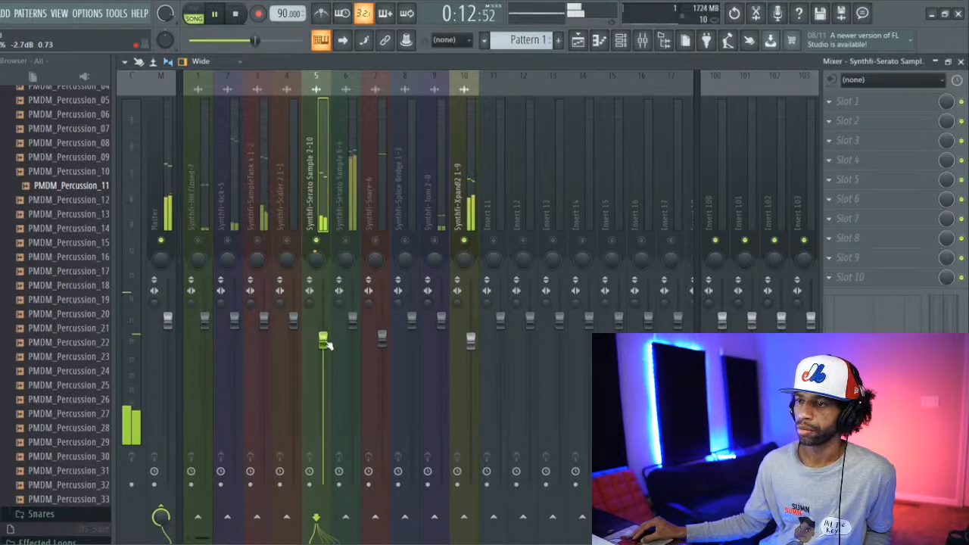
Step: Solo Synthfi-SampleTank 4 1-2 and lower its mixer volume to about -5.2 dB
{"action": "left_click", "coordinate": [257, 243]}
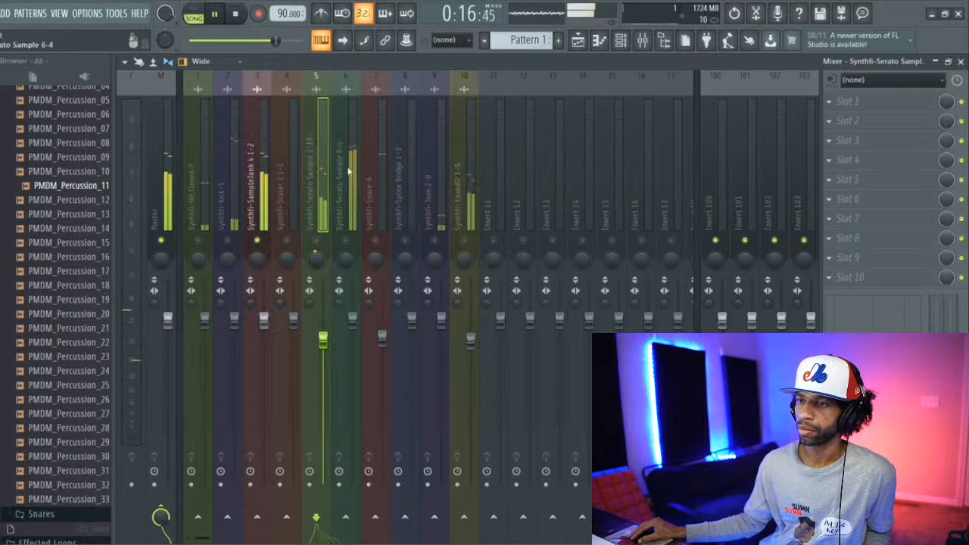
{"action": "left_click", "coordinate": [260, 263]}
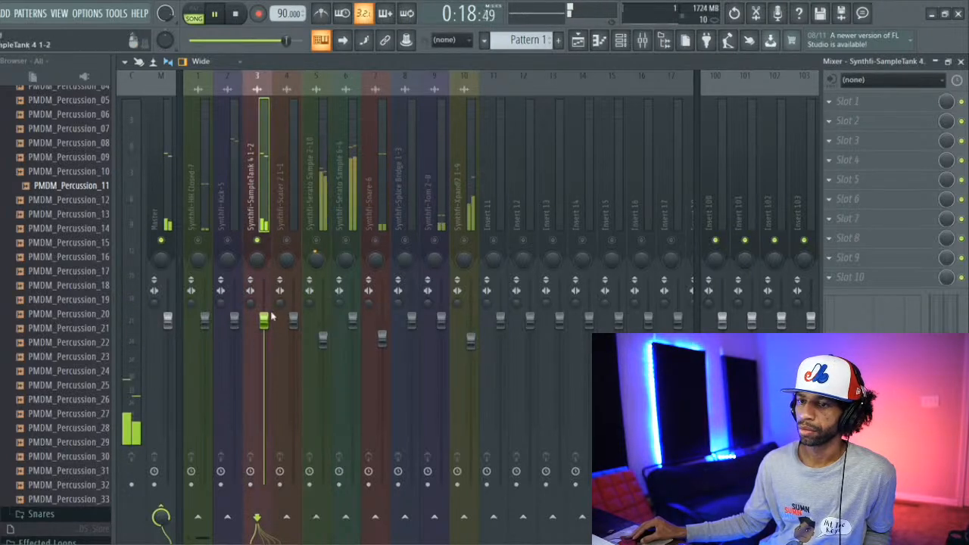
{"action": "left_click_drag", "start_coordinate": [264, 322], "coordinate": [264, 358]}
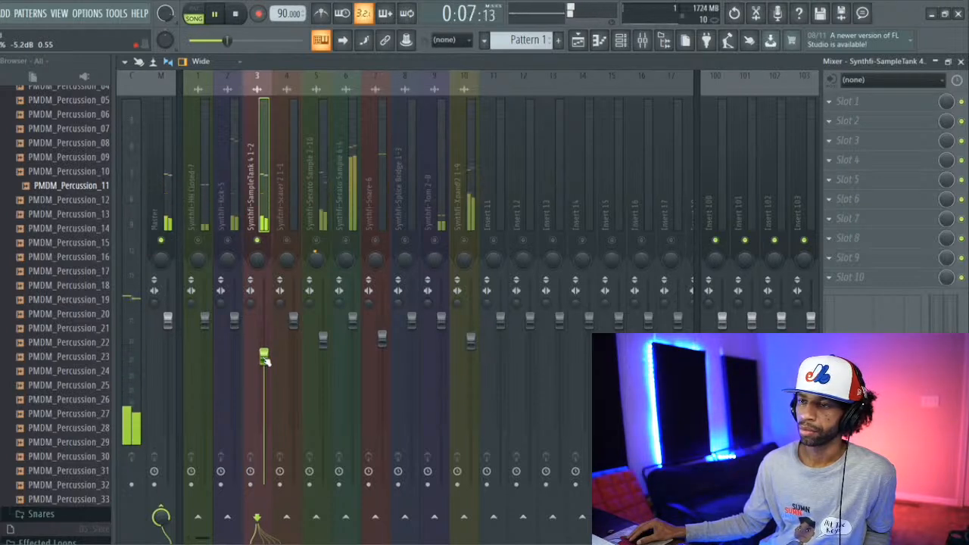
Step: Pan Synthfi-Xpand!2 1-9 slightly off centre and slightly lower its volume plus both Serato Sample tracks while blending more stems in
{"action": "left_click", "coordinate": [316, 239]}
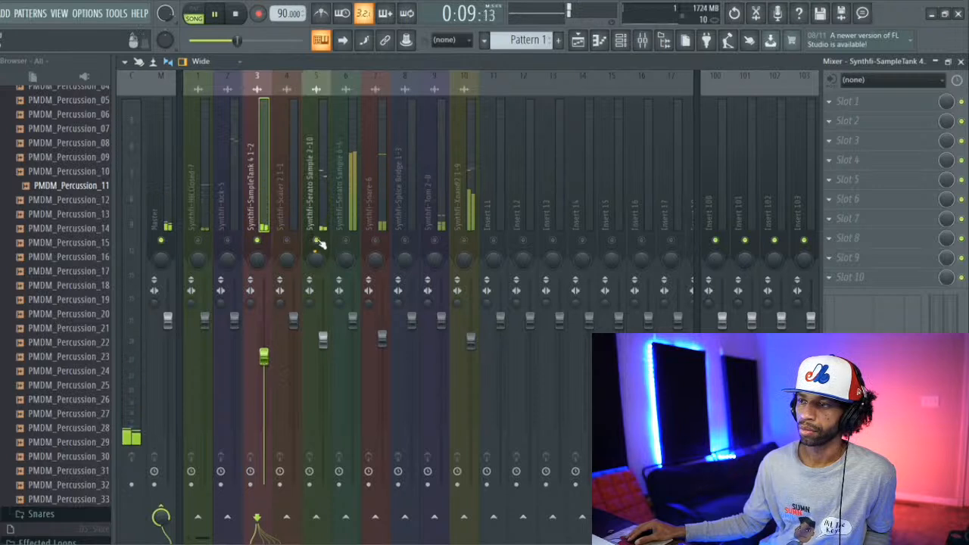
{"action": "left_click", "coordinate": [464, 240]}
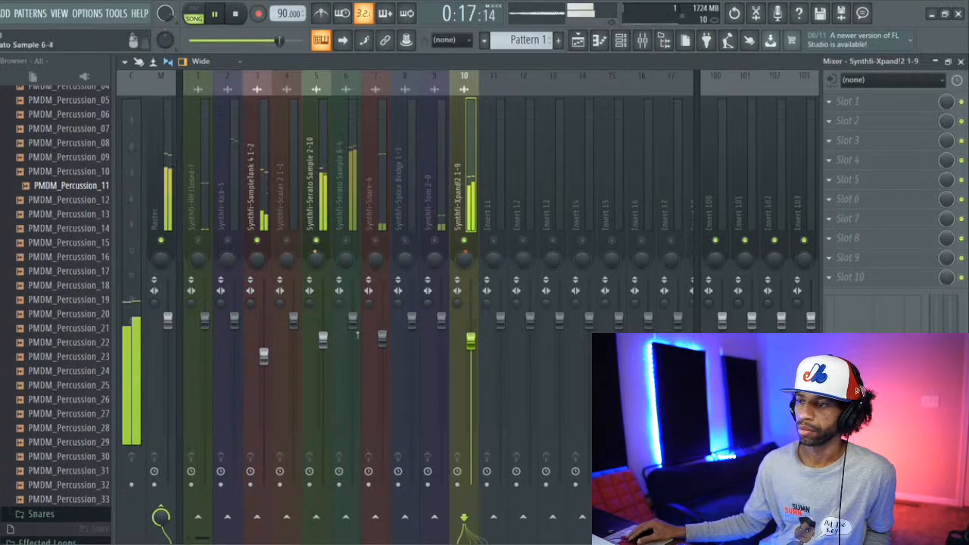
{"action": "left_click_drag", "start_coordinate": [471, 342], "coordinate": [472, 348]}
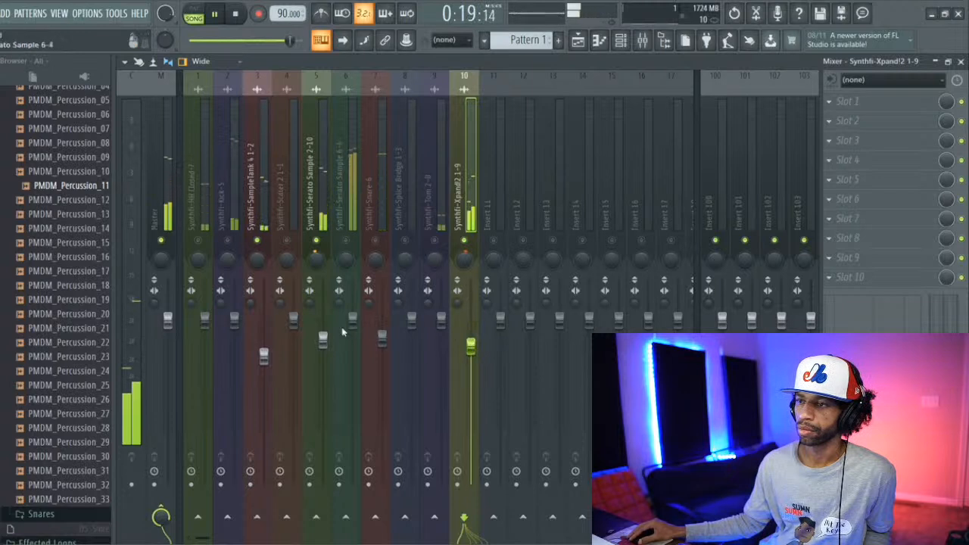
{"action": "left_click", "coordinate": [323, 342]}
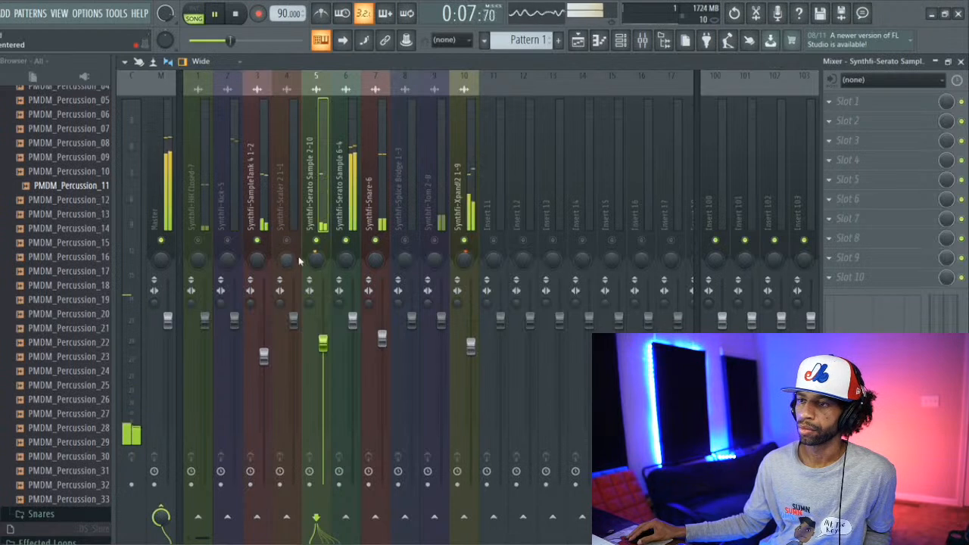
{"action": "left_click_drag", "start_coordinate": [352, 320], "coordinate": [354, 327]}
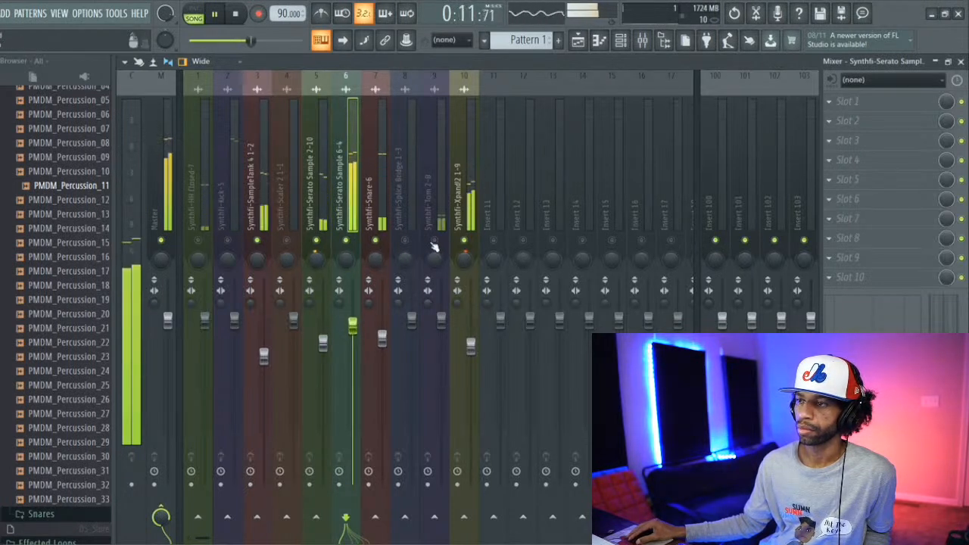
Step: Open the Synthfi-Tom 2-8 channel settings, try Normalize on and off, and raise the volume multiplier to 127% (6.0 dB)
{"action": "left_click", "coordinate": [621, 41]}
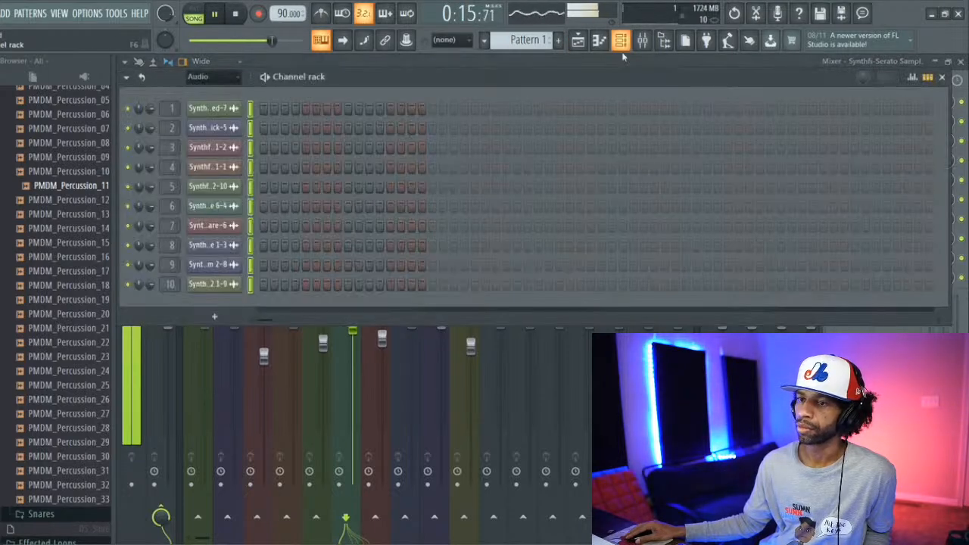
{"action": "left_click", "coordinate": [220, 267]}
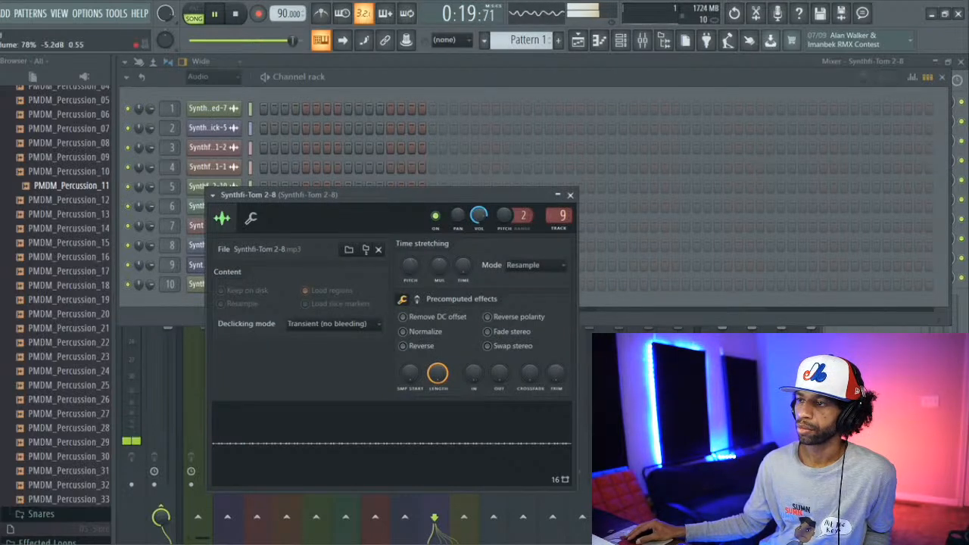
{"action": "left_click", "coordinate": [405, 332]}
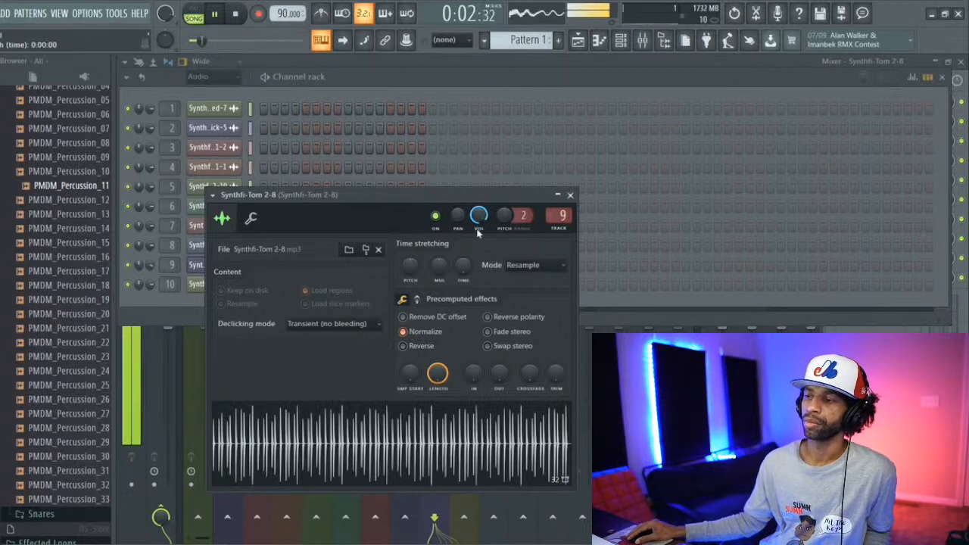
{"action": "left_click", "coordinate": [404, 331]}
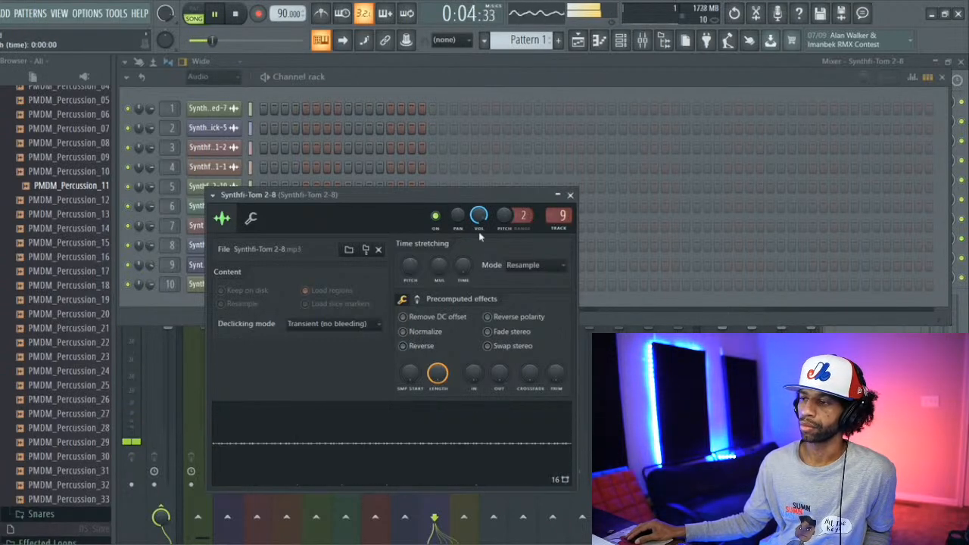
{"action": "left_click", "coordinate": [252, 220]}
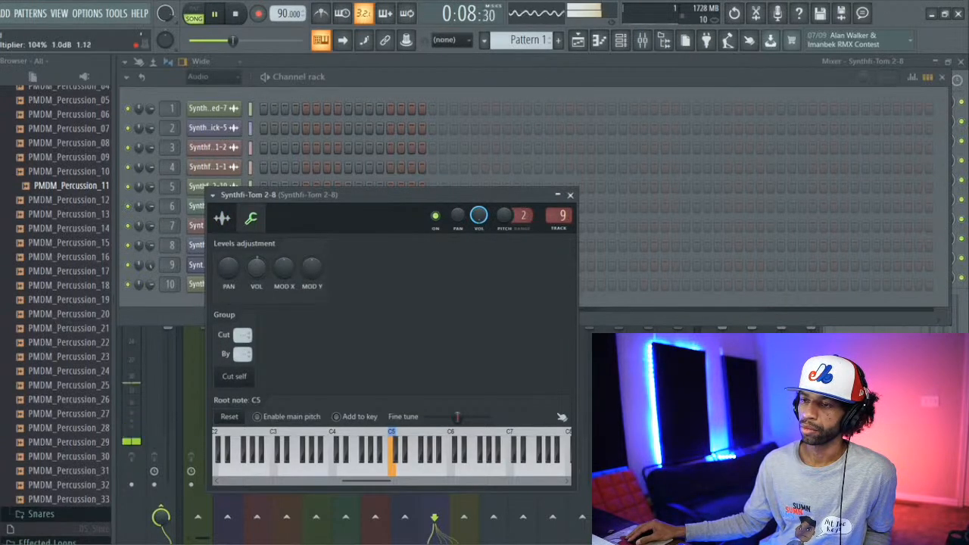
{"action": "right_click", "coordinate": [256, 271]}
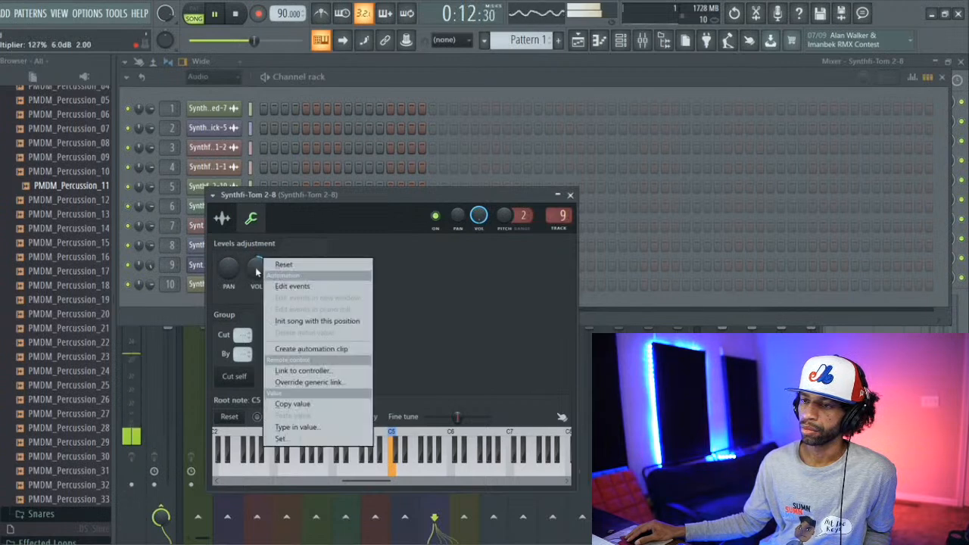
{"action": "left_click", "coordinate": [256, 271]}
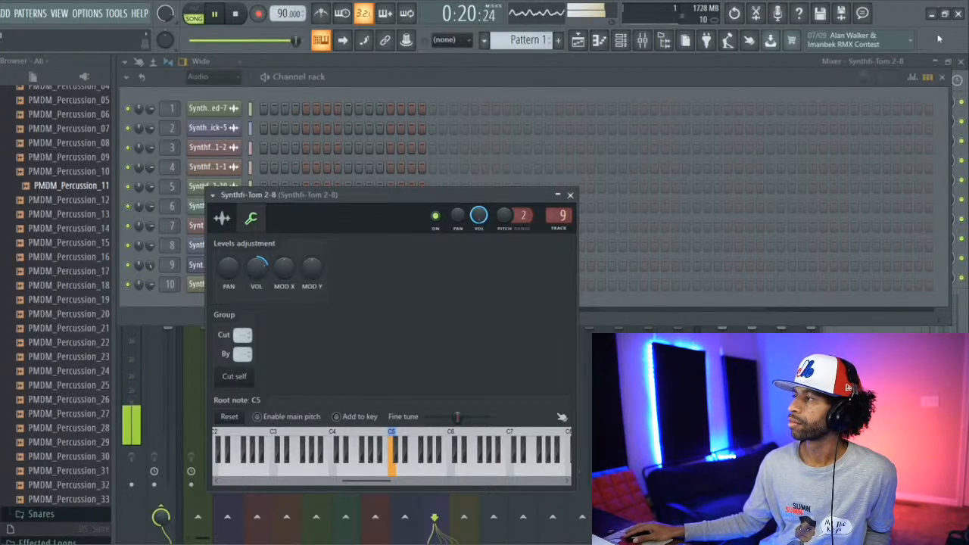
{"action": "left_click", "coordinate": [938, 76]}
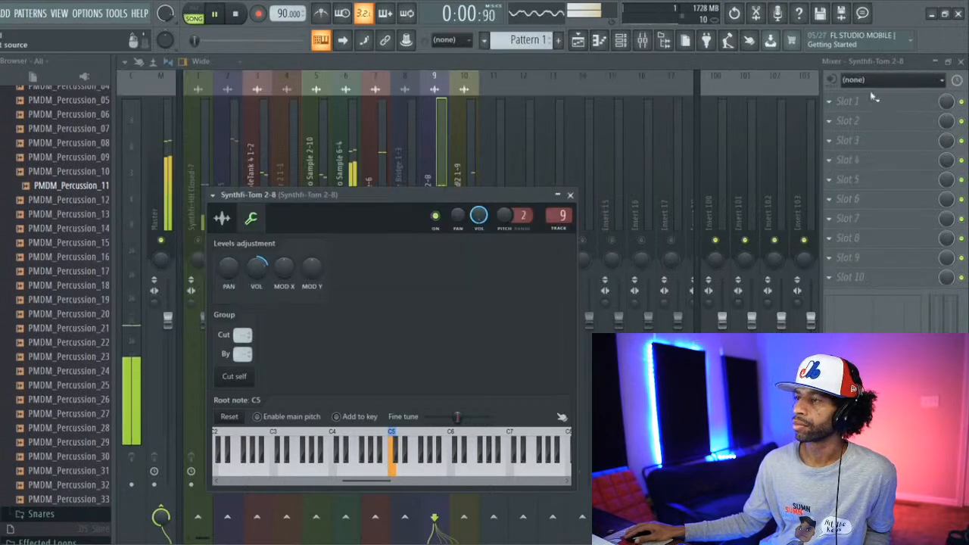
{"action": "left_click", "coordinate": [570, 195]}
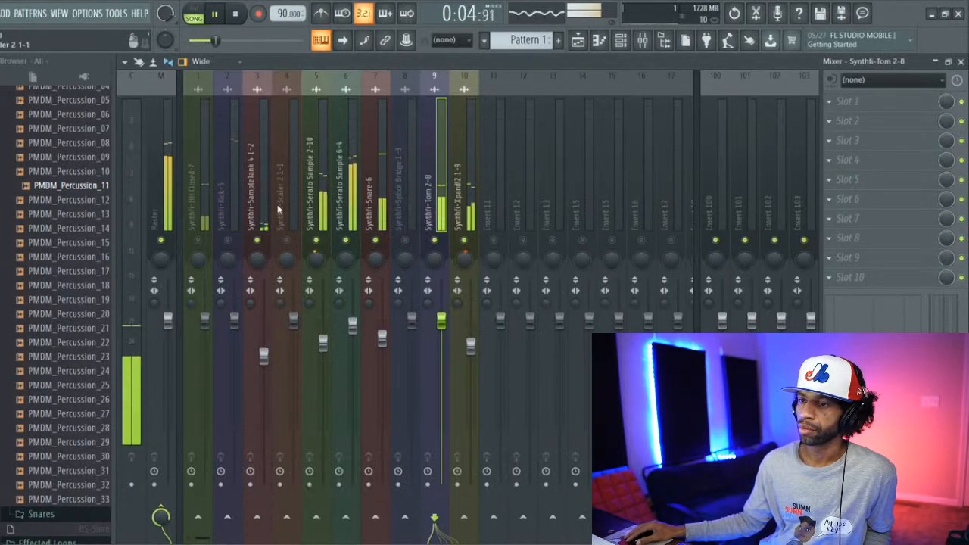
Step: Solo Synthfi-HH Closed-7, raise its channel volume in the channel rack and check its sample settings
{"action": "right_click", "coordinate": [197, 241]}
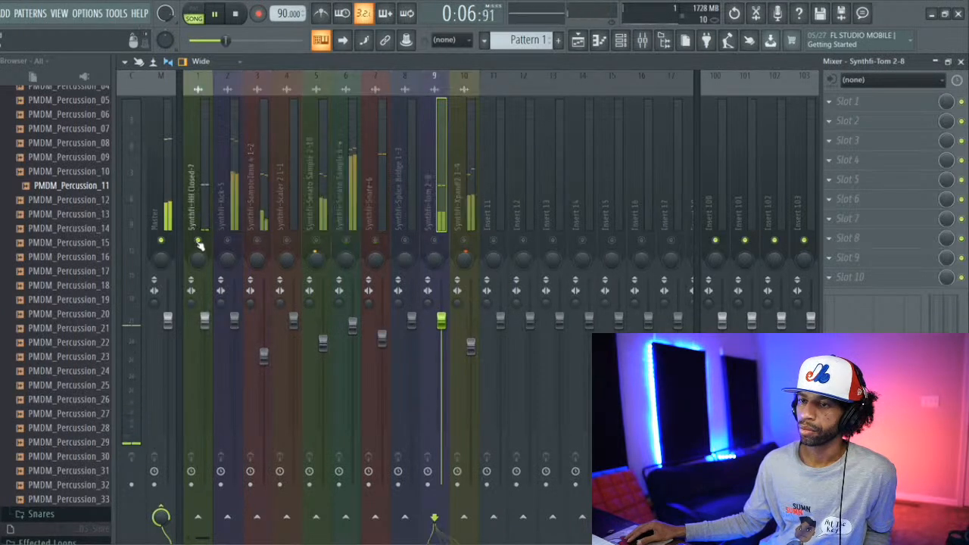
{"action": "left_click", "coordinate": [195, 206]}
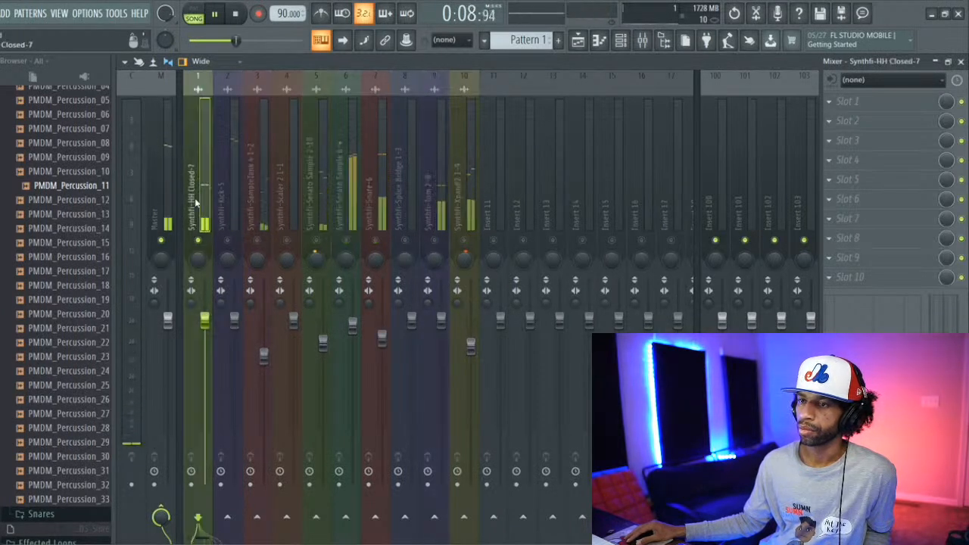
{"action": "left_click", "coordinate": [661, 40]}
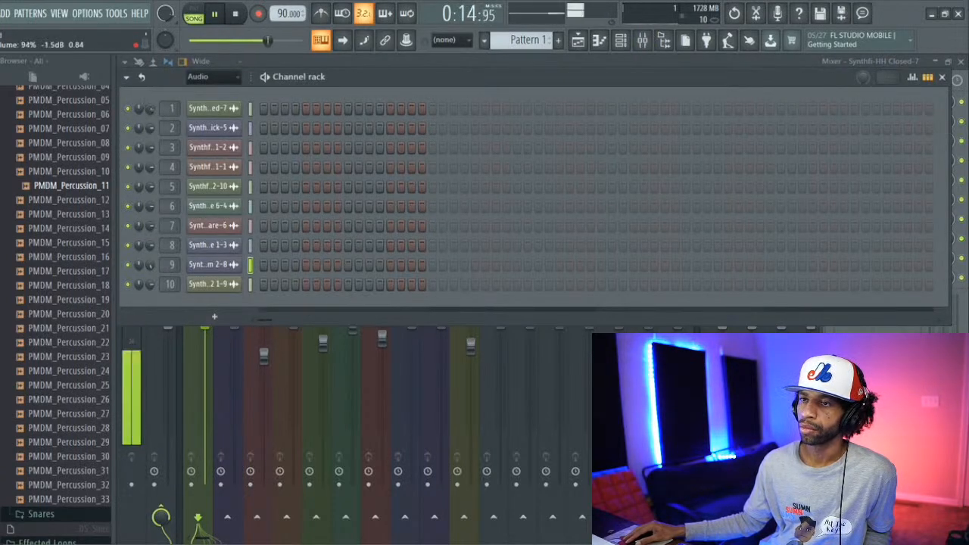
{"action": "left_click", "coordinate": [218, 110]}
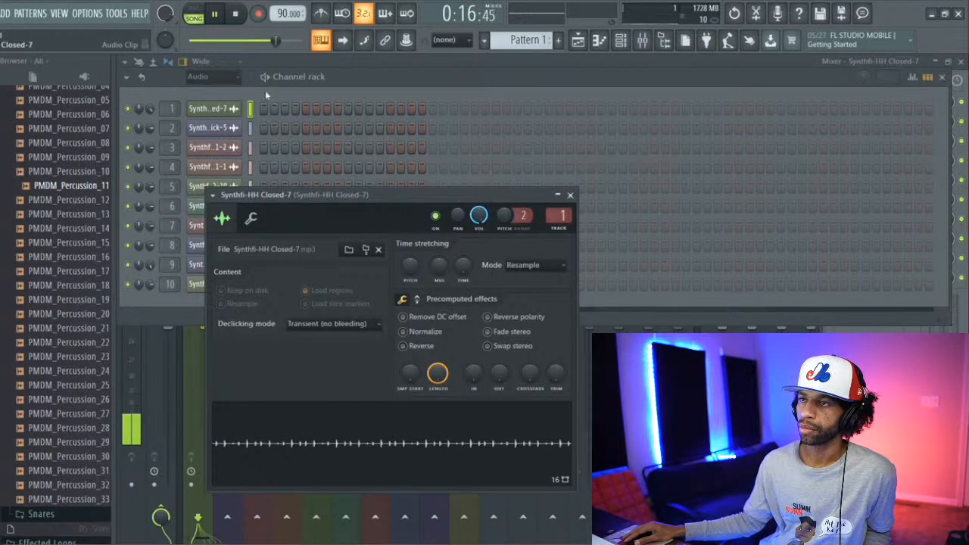
{"action": "left_click", "coordinate": [334, 60]}
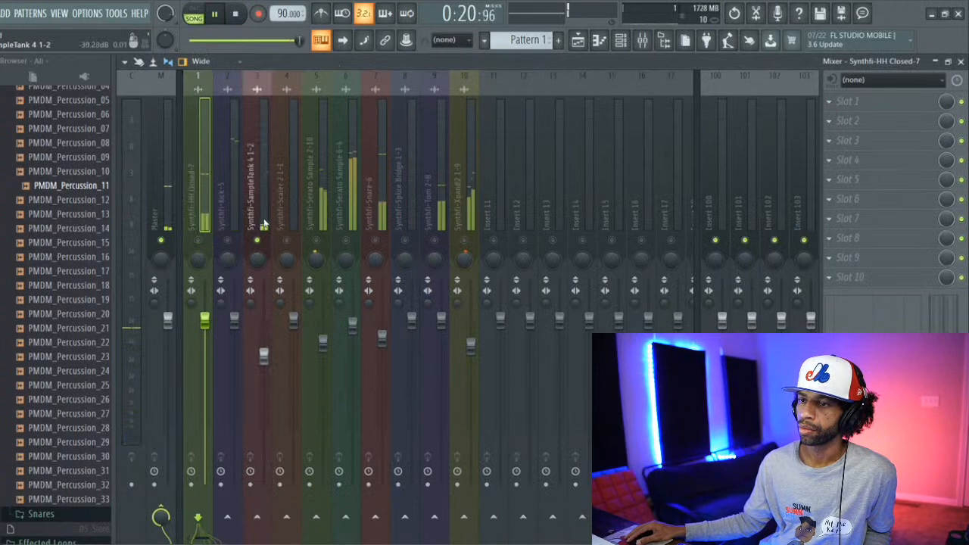
Step: Compare Synthfi-Kick-5 with Synthfi-Serato Sample 6-4, lower the latter's mixer volume further, and unmute all tracks
{"action": "left_click", "coordinate": [233, 196]}
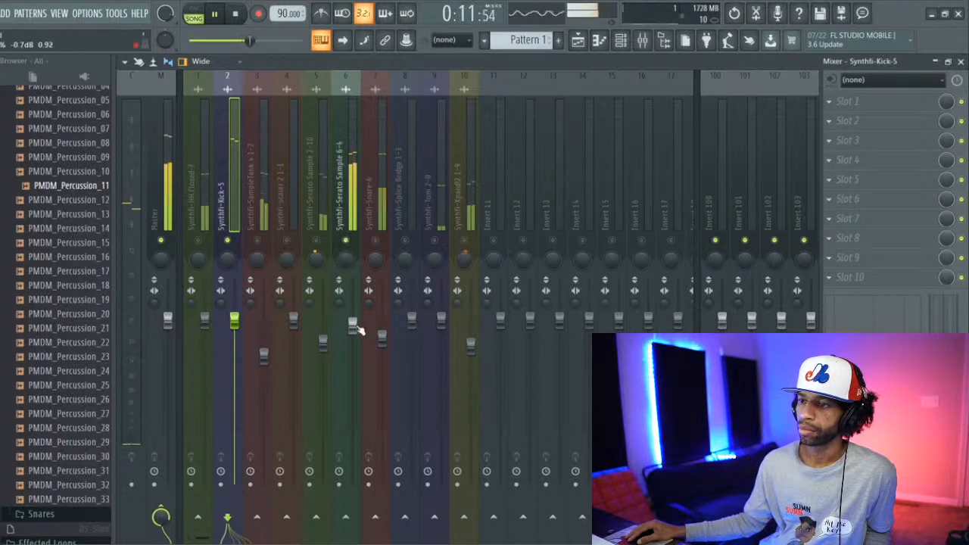
{"action": "left_click_drag", "start_coordinate": [354, 325], "coordinate": [354, 335]}
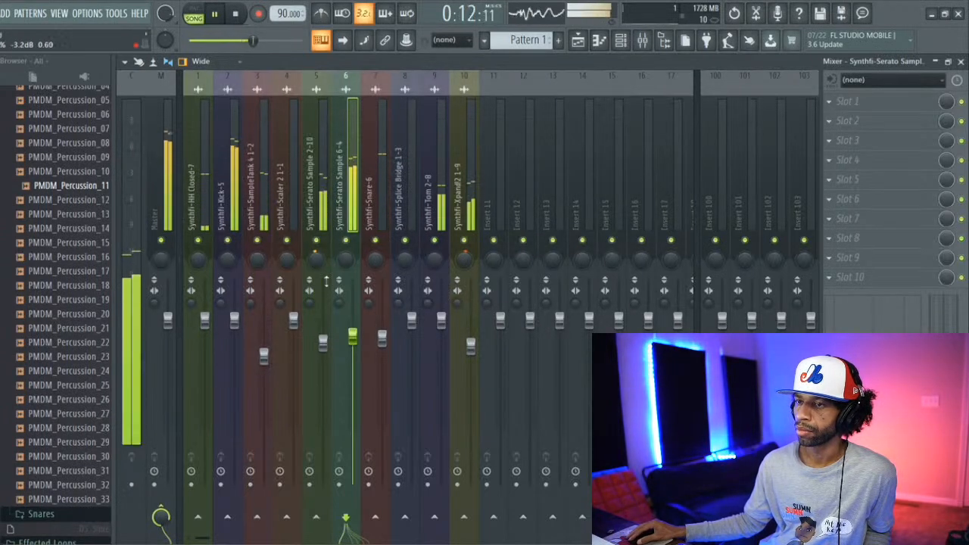
{"action": "right_click", "coordinate": [434, 240]}
{"action": "right_click", "coordinate": [435, 240]}
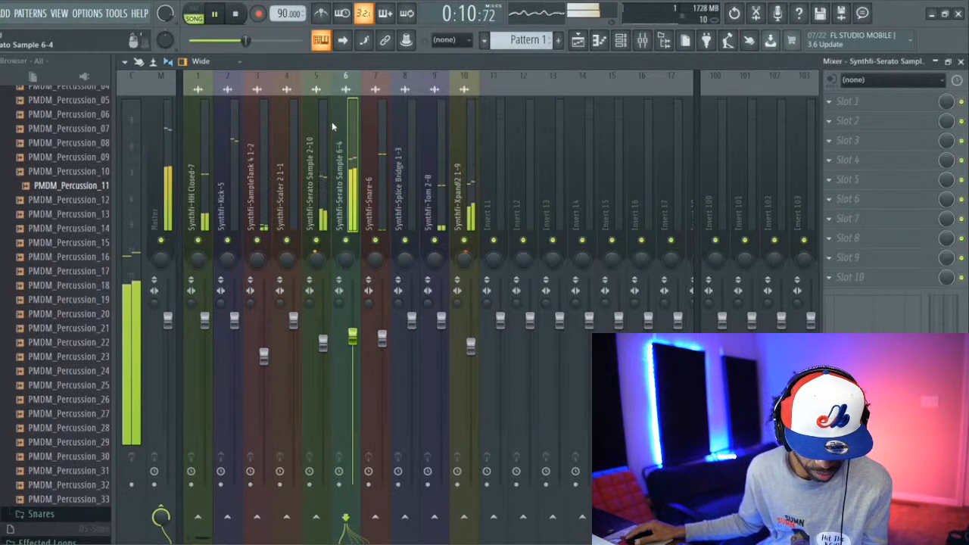
Step: Restart the beat, pan Synthfi-Tom 2-8 and Synthfi-HH Closed-7 slightly off centre, and bring all tracks back in
{"action": "left_click", "coordinate": [241, 14]}
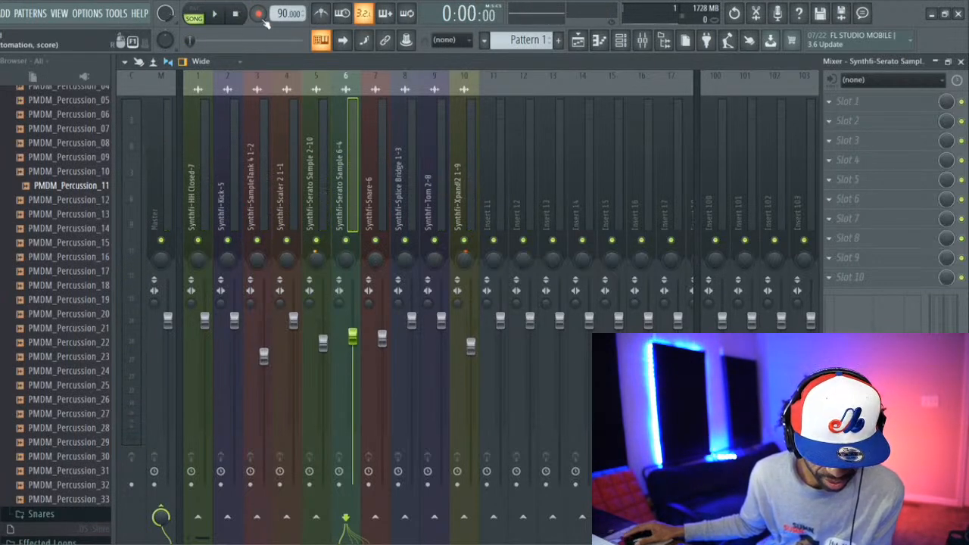
{"action": "left_click", "coordinate": [218, 15]}
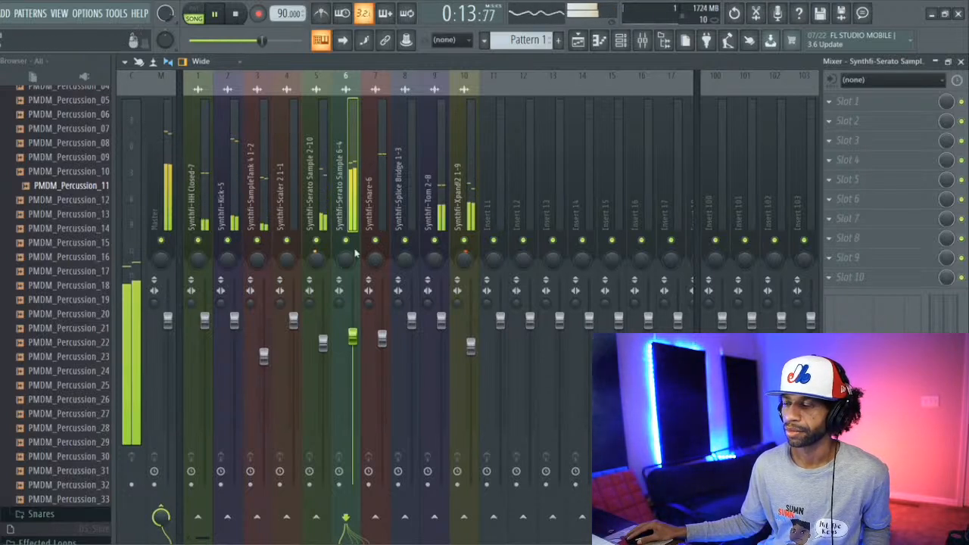
{"action": "left_click", "coordinate": [434, 257]}
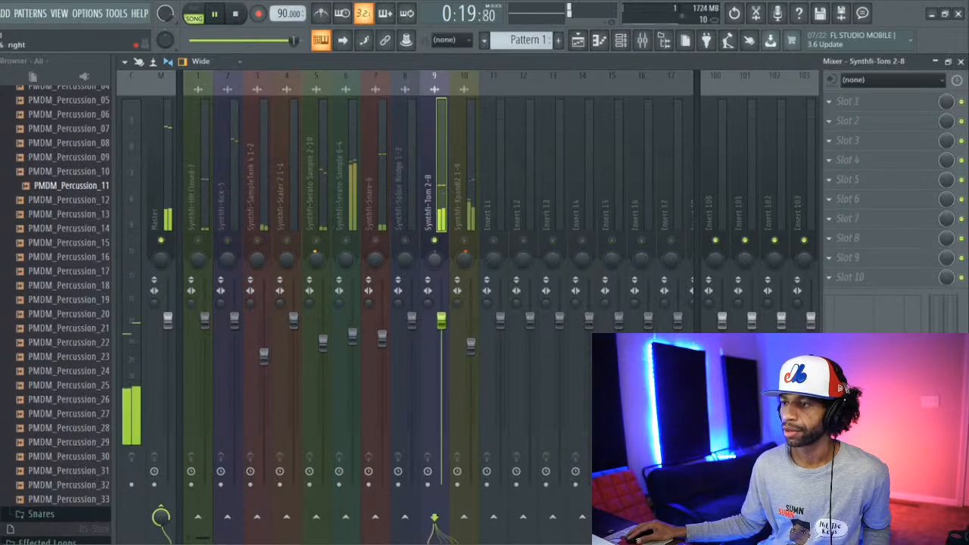
{"action": "left_click", "coordinate": [201, 245]}
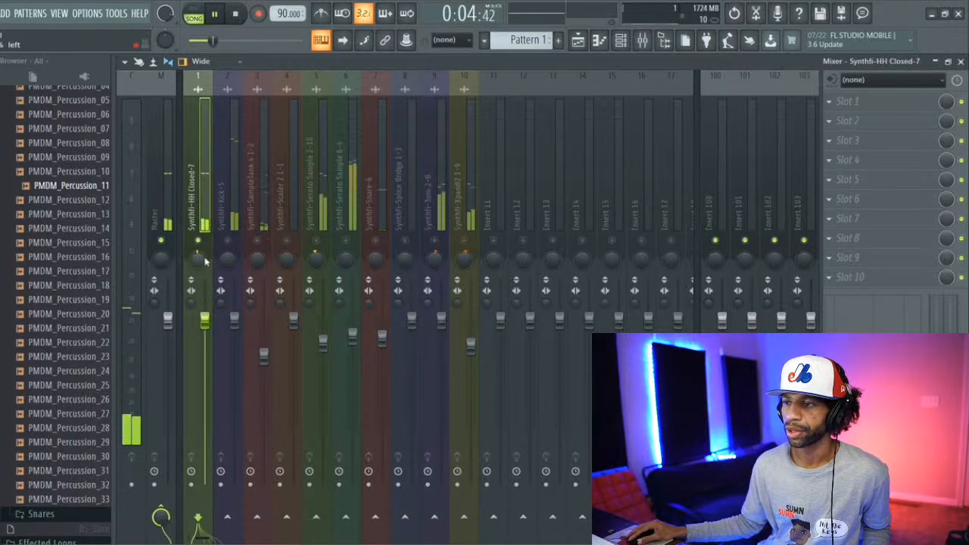
{"action": "right_click", "coordinate": [377, 242]}
{"action": "right_click", "coordinate": [377, 241]}
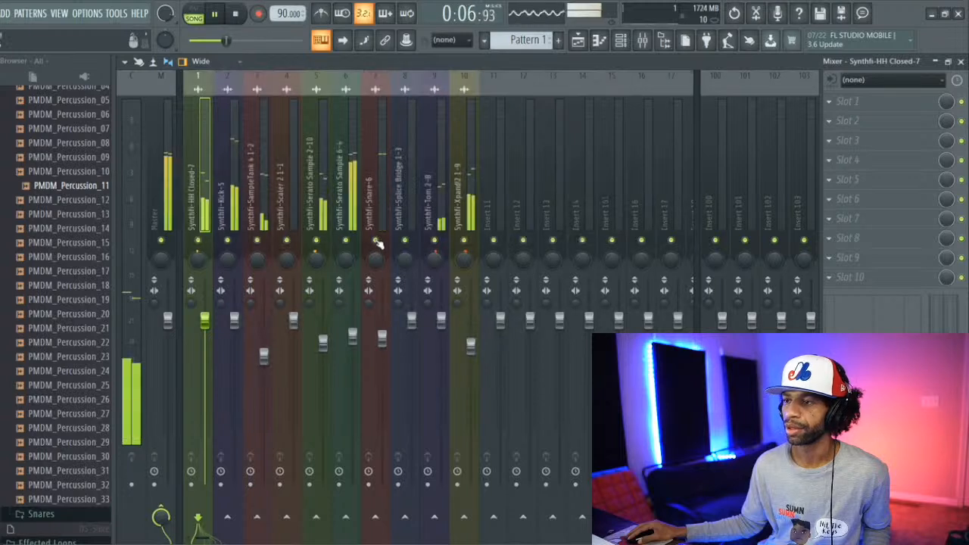
Step: Check the Master track, select all ten Synthfi clips in bars 1–8 of the playlist, stop playback and duplicate them into bars 9–16
{"action": "left_click", "coordinate": [166, 201]}
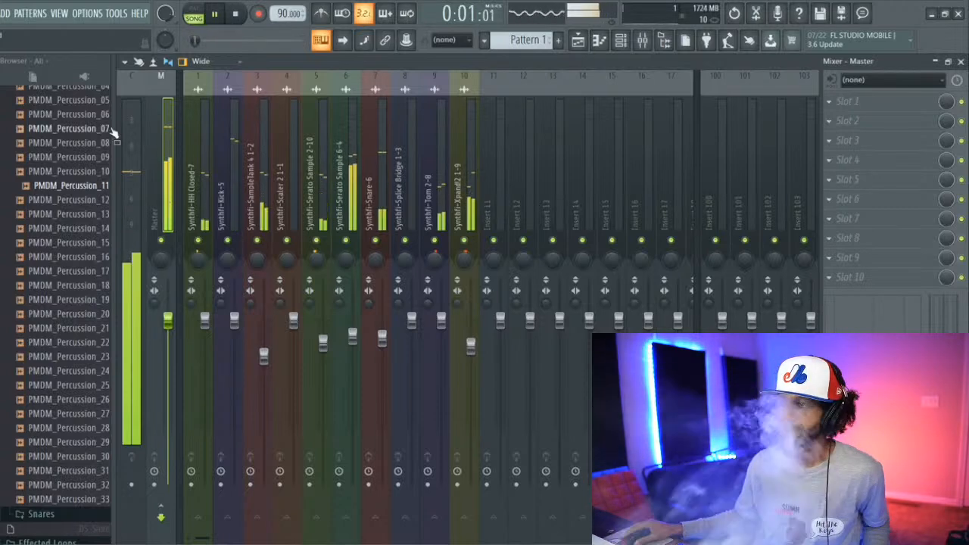
{"action": "left_click", "coordinate": [577, 42]}
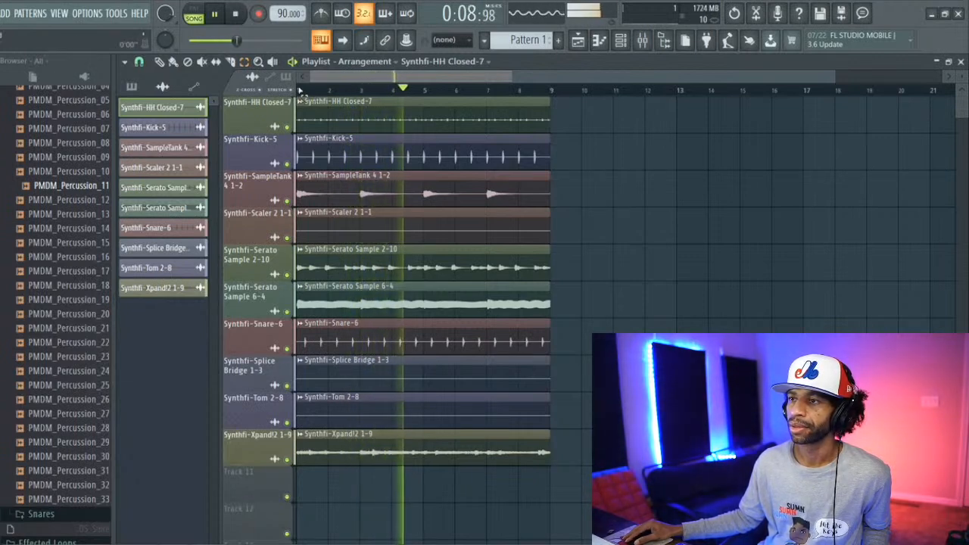
{"action": "key", "text": "ctrl+a"}
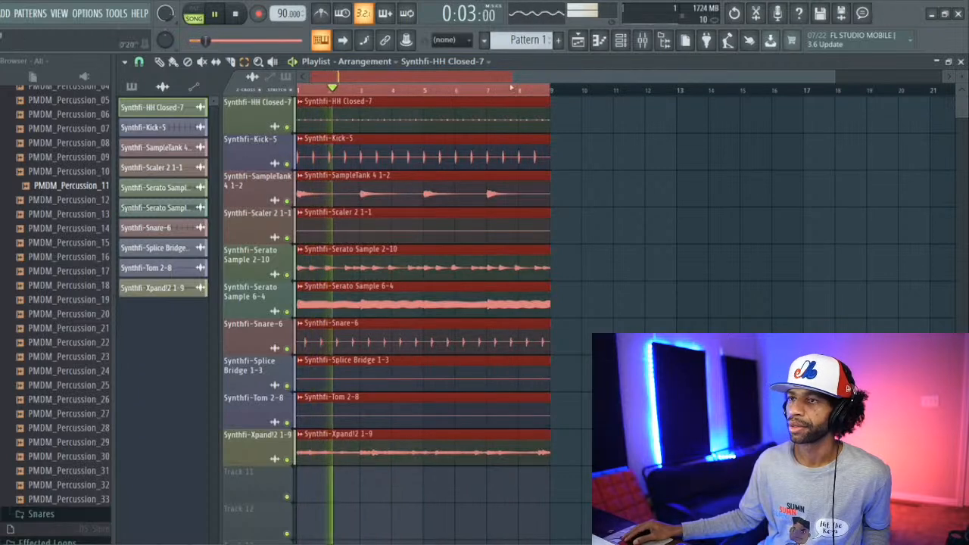
{"action": "left_click", "coordinate": [237, 14]}
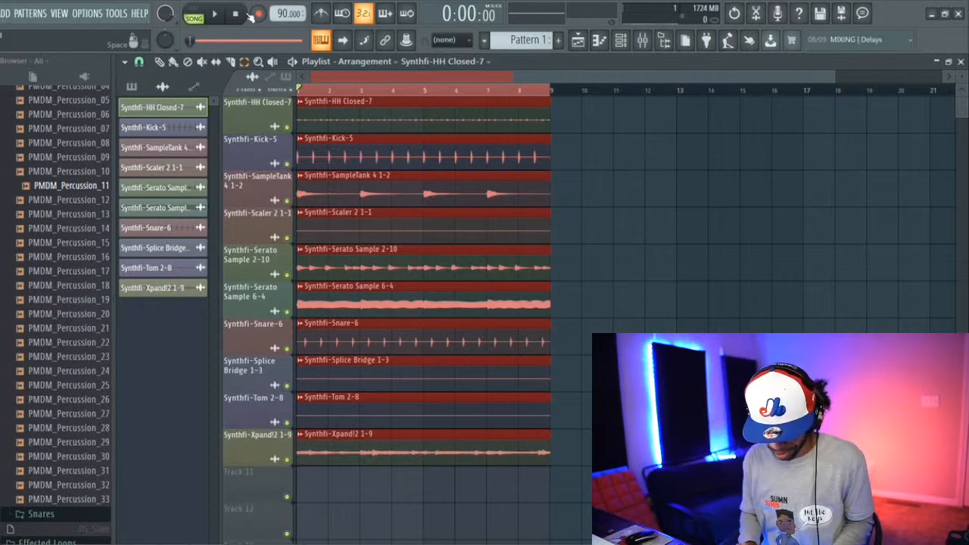
{"action": "key", "text": "ctrl+b"}
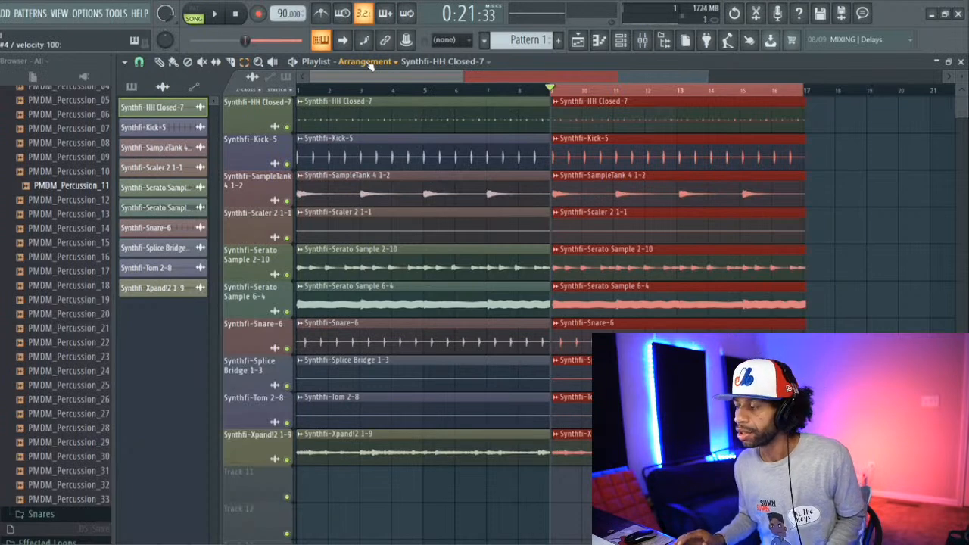
Step: Delete the duplicated clips from bars 9–16 and clear the playlist time selection
{"action": "key", "text": "Delete"}
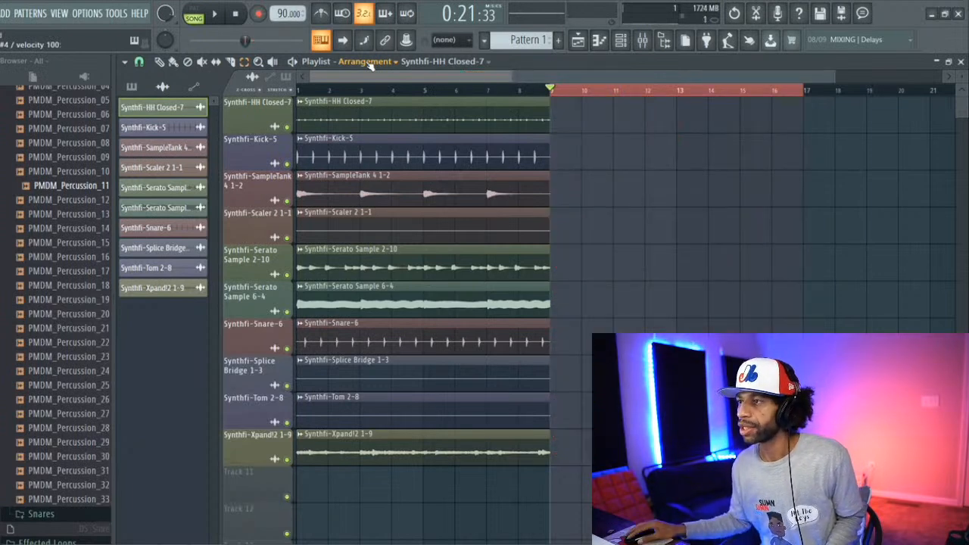
{"action": "left_click_drag", "start_coordinate": [554, 91], "coordinate": [568, 96]}
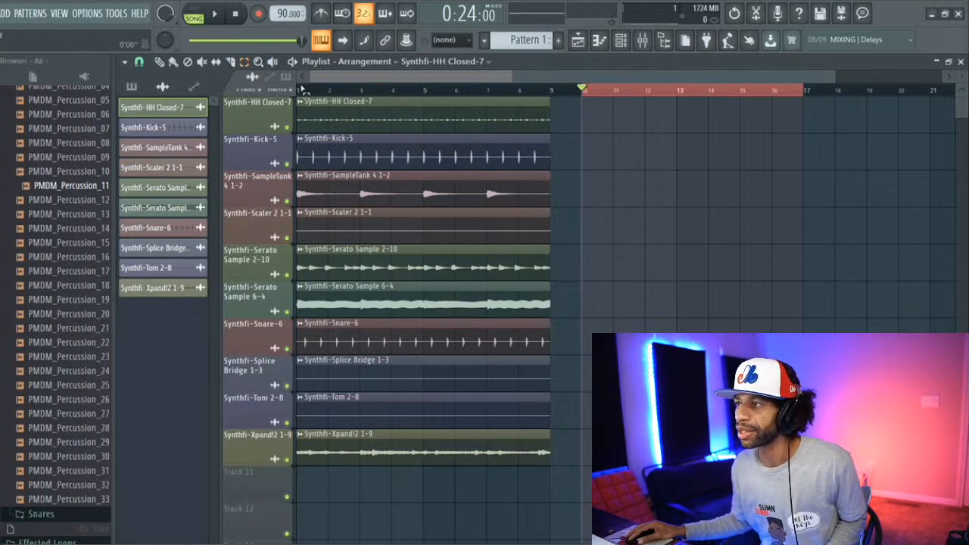
{"action": "right_click", "coordinate": [664, 93]}
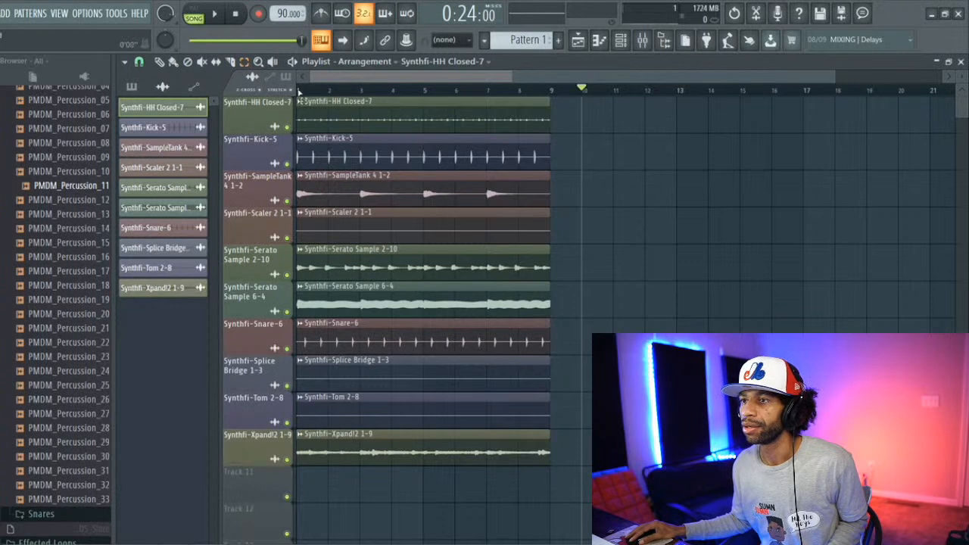
Step: Select bars 1–8 across all ten tracks and duplicate the clips twice, filling the playlist up to bar 25
{"action": "left_click_drag", "start_coordinate": [299, 90], "coordinate": [544, 155]}
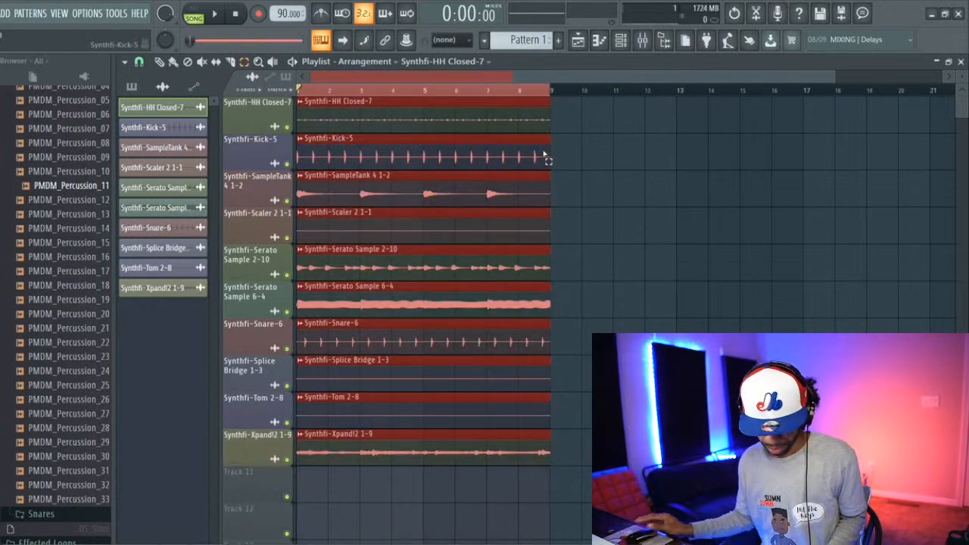
{"action": "key", "text": "ctrl+b"}
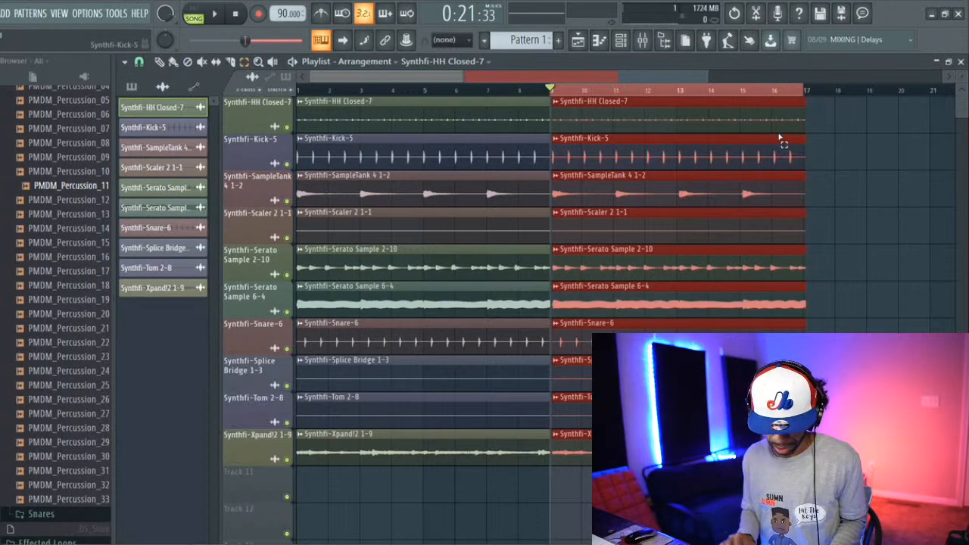
{"action": "key", "text": "ctrl+b"}
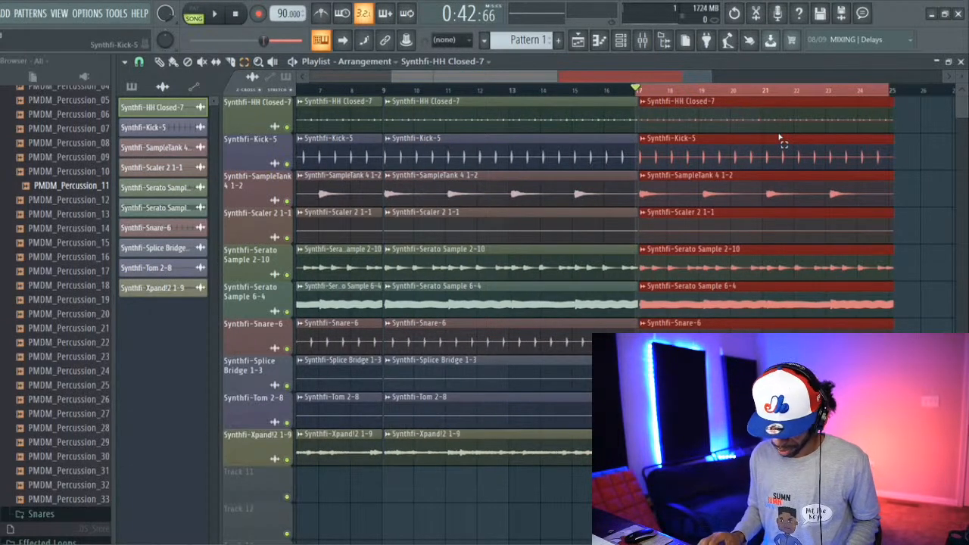
Step: Undo the last duplication, delete the remaining copies after bar 9 and clear the time selection
{"action": "key", "text": "ctrl+z"}
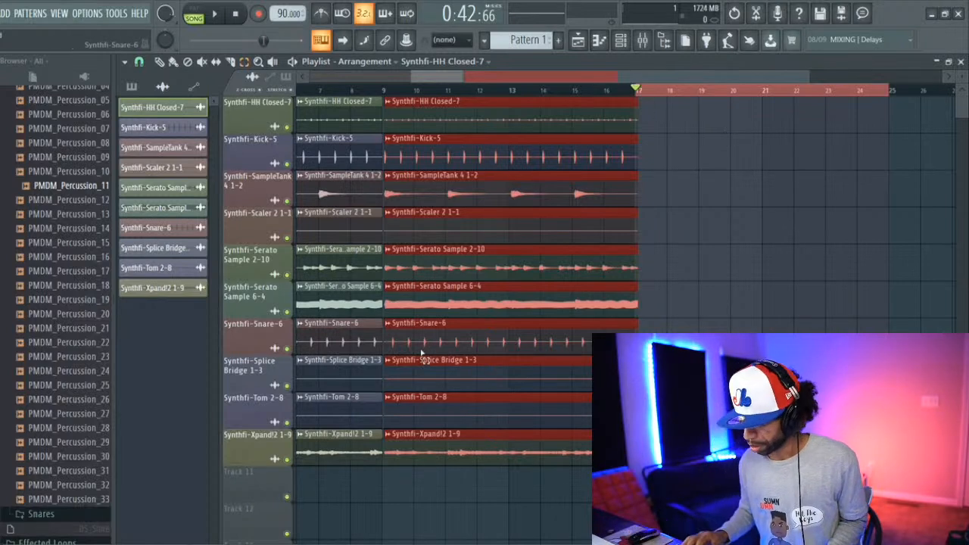
{"action": "key", "text": "Delete"}
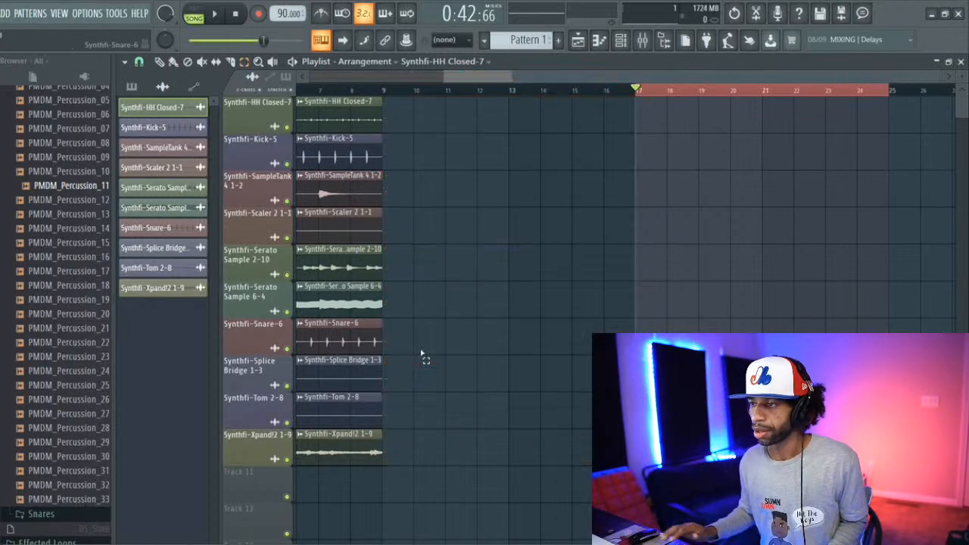
{"action": "left_click", "coordinate": [403, 94], "text": "ctrl"}
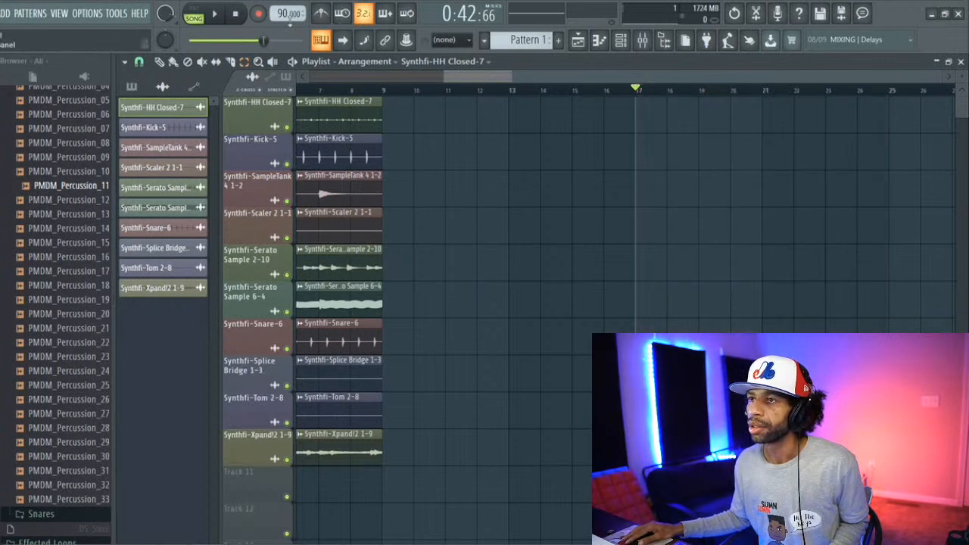
Step: Nudge the project tempo to 89 BPM and return it to 90 BPM
{"action": "scroll", "coordinate": [287, 13], "scroll_direction": "down", "scroll_amount": 1}
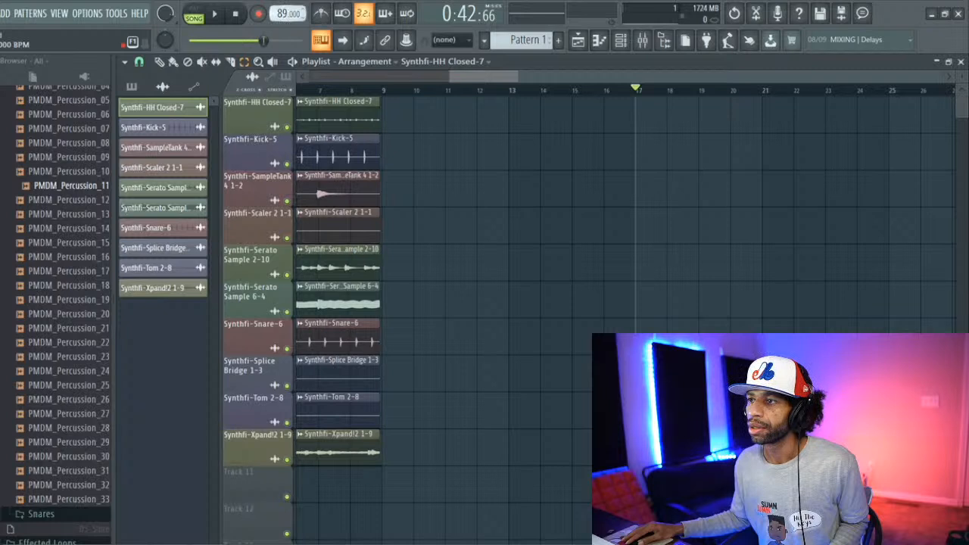
{"action": "scroll", "coordinate": [287, 13], "scroll_direction": "up", "scroll_amount": 2}
{"action": "scroll", "coordinate": [288, 13], "scroll_direction": "down", "scroll_amount": 1}
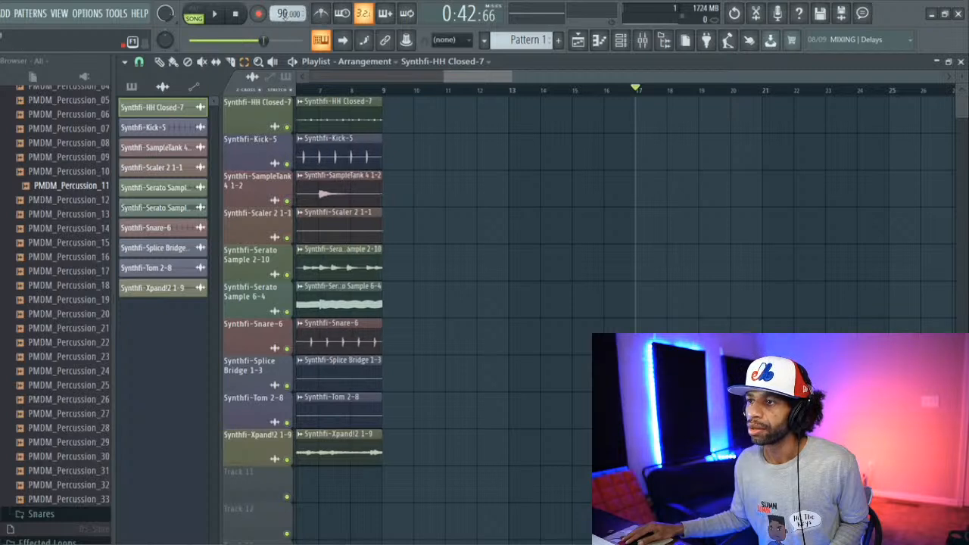
{"action": "left_click_drag", "start_coordinate": [456, 79], "coordinate": [255, 70]}
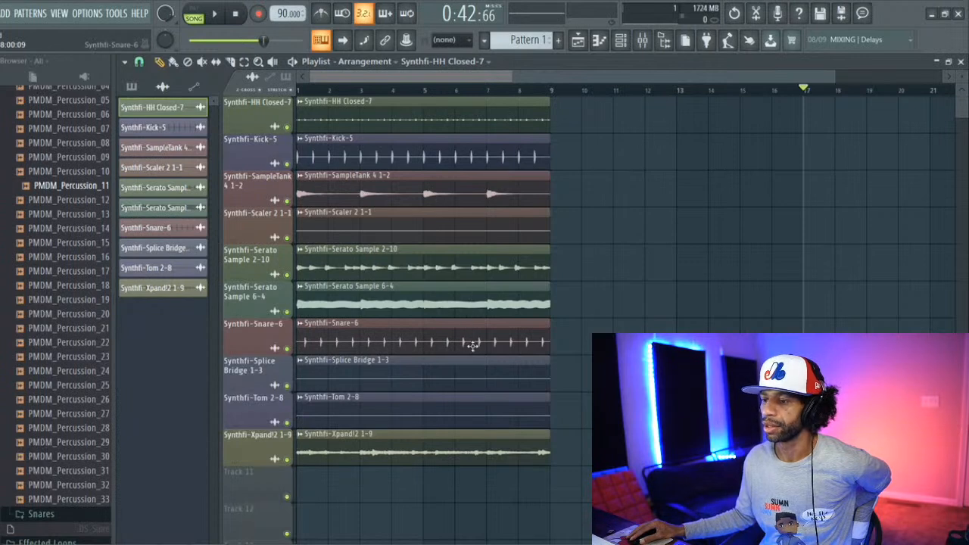
Step: Play the beat briefly, select the full eight-bar loop again and repeat all its clips once from bar 9
{"action": "key", "text": "space"}
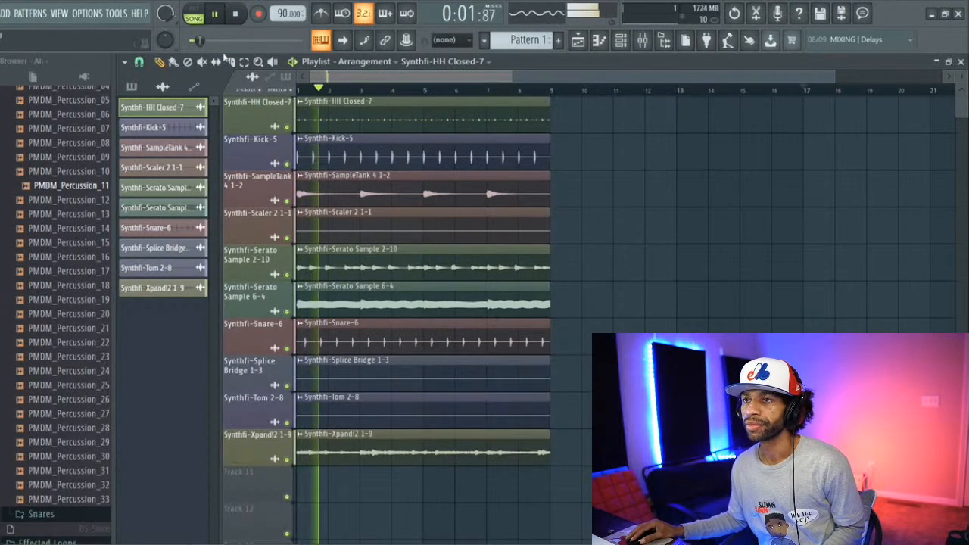
{"action": "left_click_drag", "start_coordinate": [299, 90], "coordinate": [551, 92]}
{"action": "key", "text": "space"}
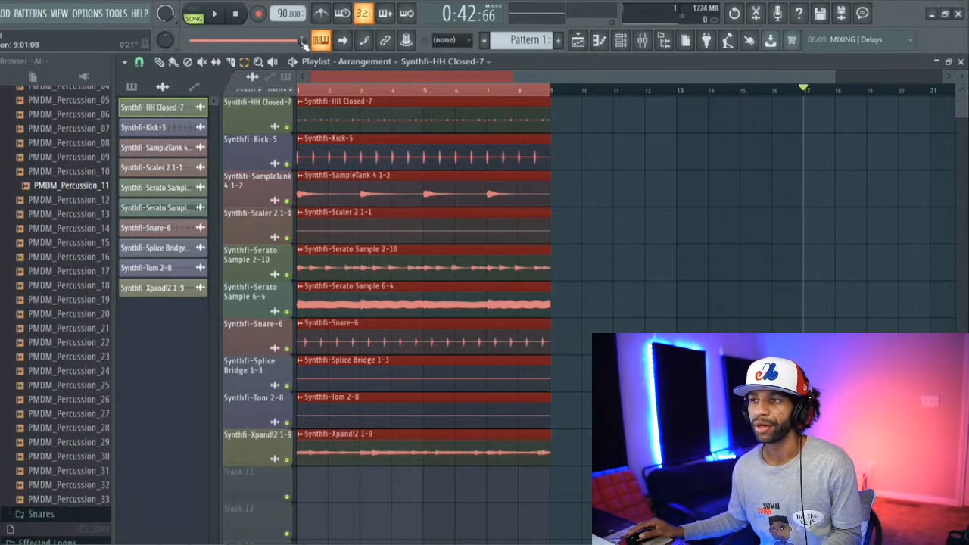
{"action": "key", "text": "space"}
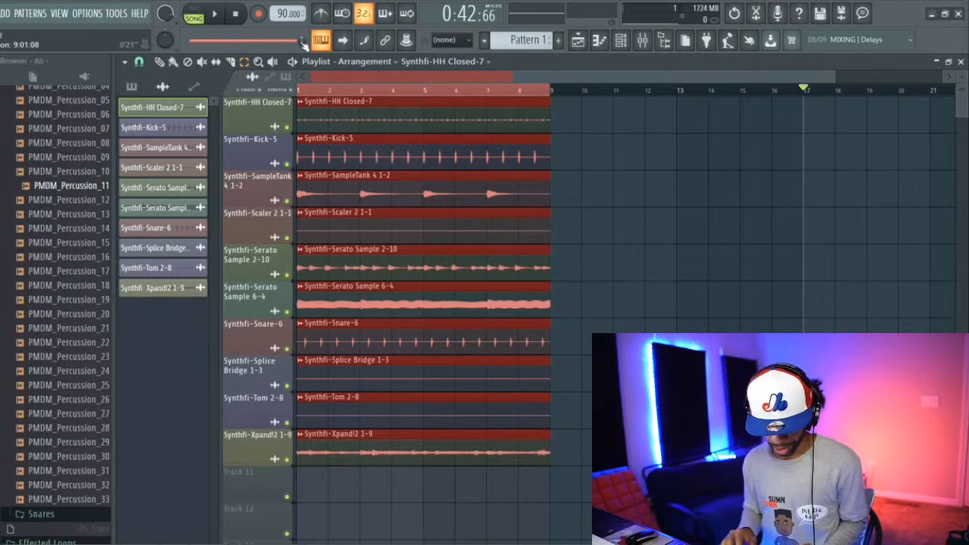
{"action": "key", "text": "ctrl+b"}
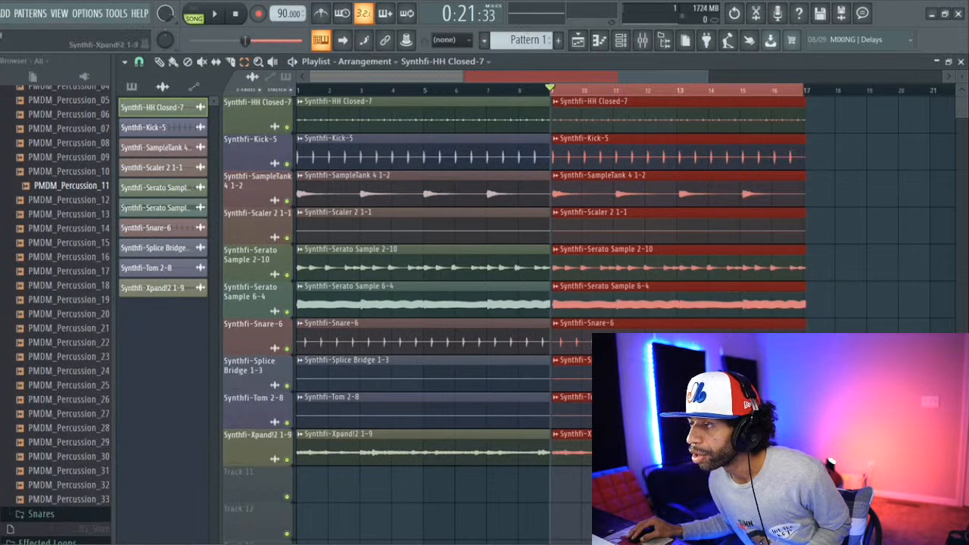
Step: Remove the repeated clips after bar 9 and deselect the time range, keeping only the original eight bars
{"action": "left_click_drag", "start_coordinate": [636, 481], "coordinate": [675, 128]}
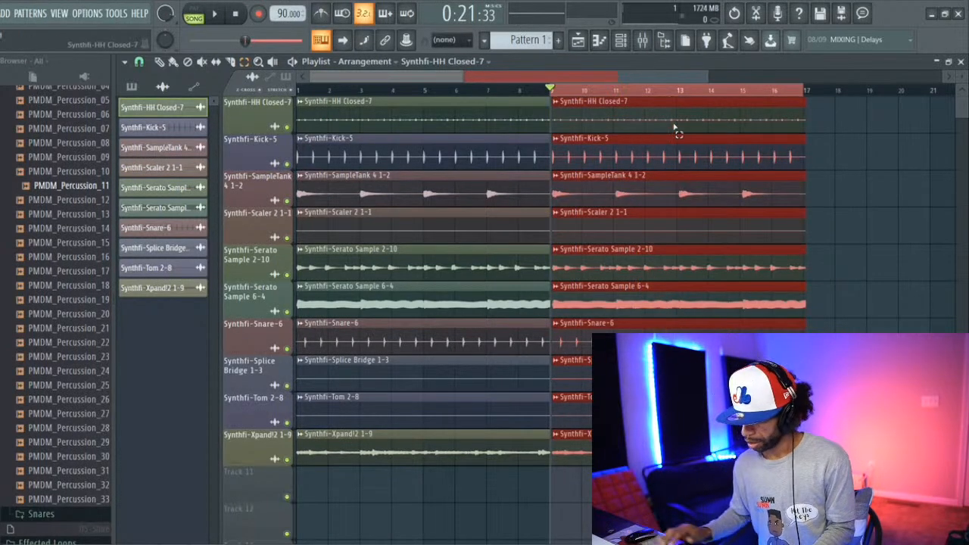
{"action": "key", "text": "Delete"}
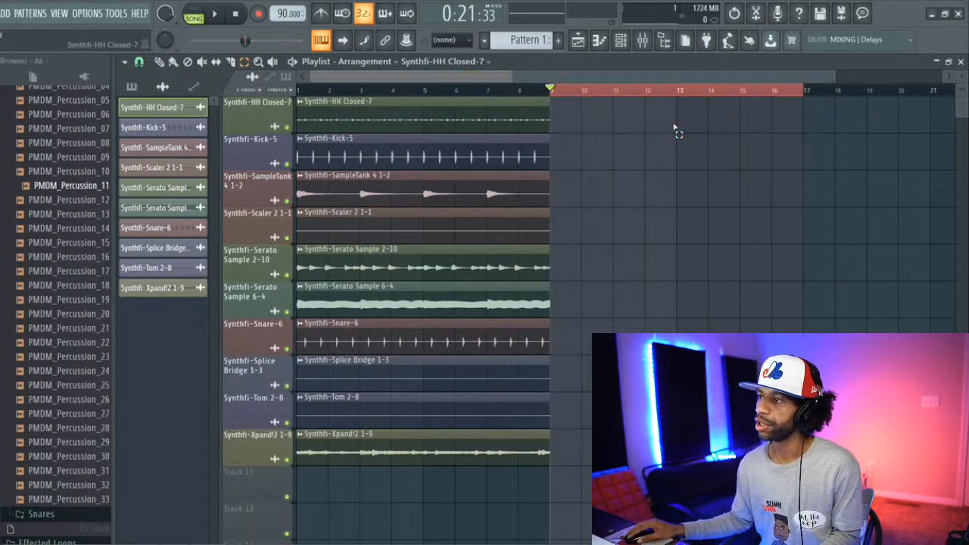
{"action": "left_click", "coordinate": [672, 94]}
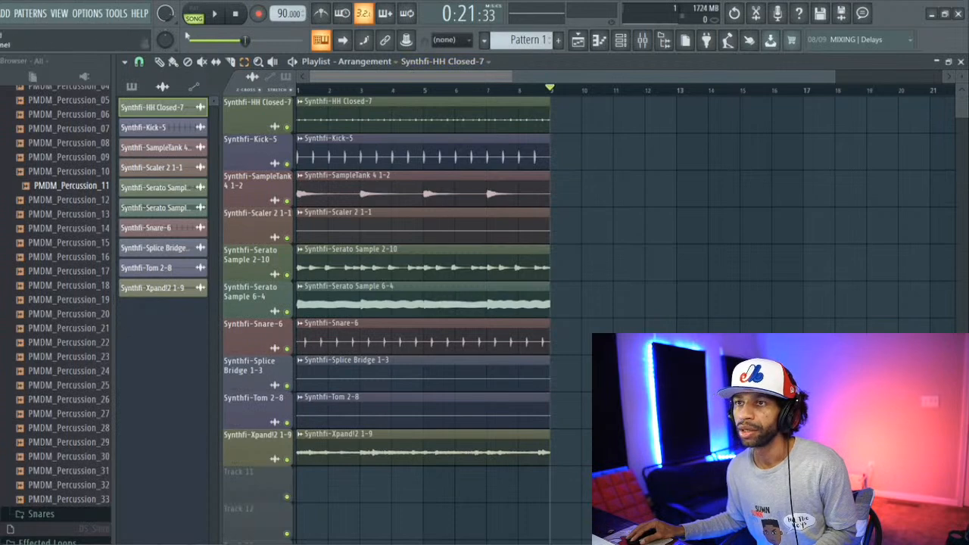
Step: Solo Synthfi-Scaler 2 1-1, play it from bar 3, and check its channel settings and its channel rack entry
{"action": "left_click", "coordinate": [360, 90]}
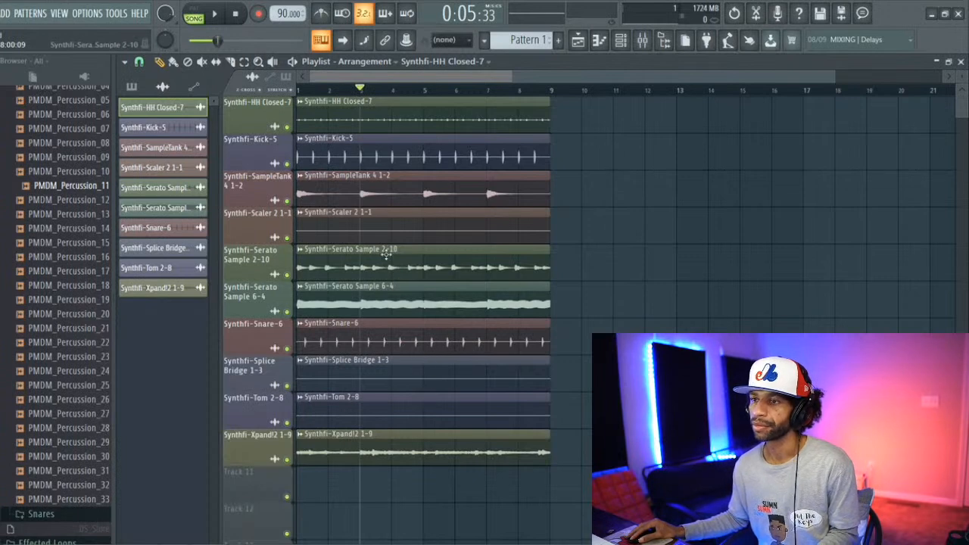
{"action": "left_click", "coordinate": [287, 237], "text": "ctrl"}
{"action": "key", "text": "space"}
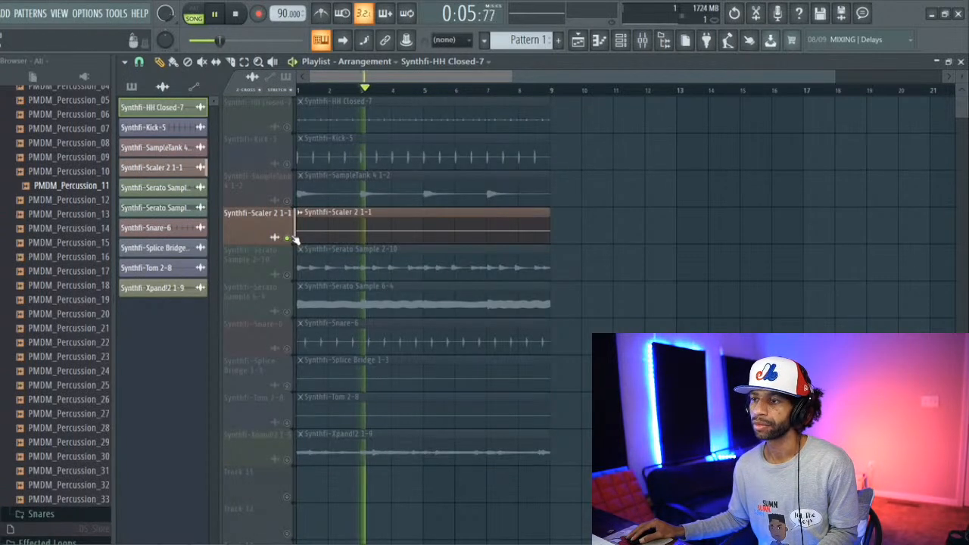
{"action": "double_click", "coordinate": [392, 229]}
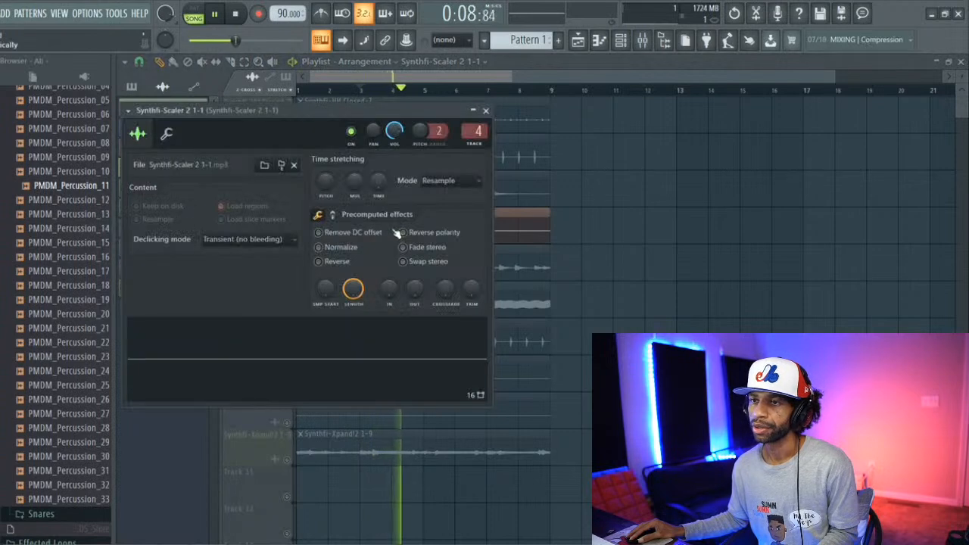
{"action": "key", "text": "space"}
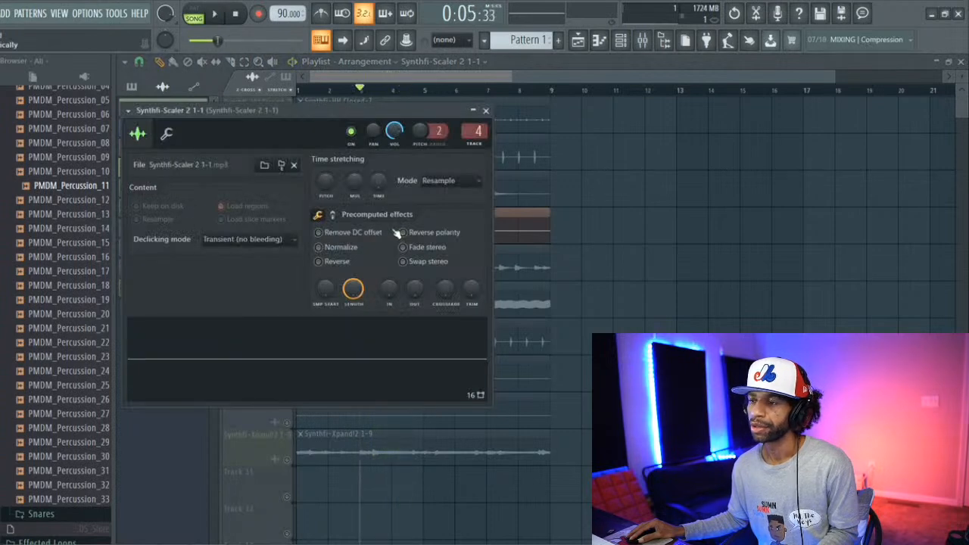
{"action": "left_click", "coordinate": [621, 44]}
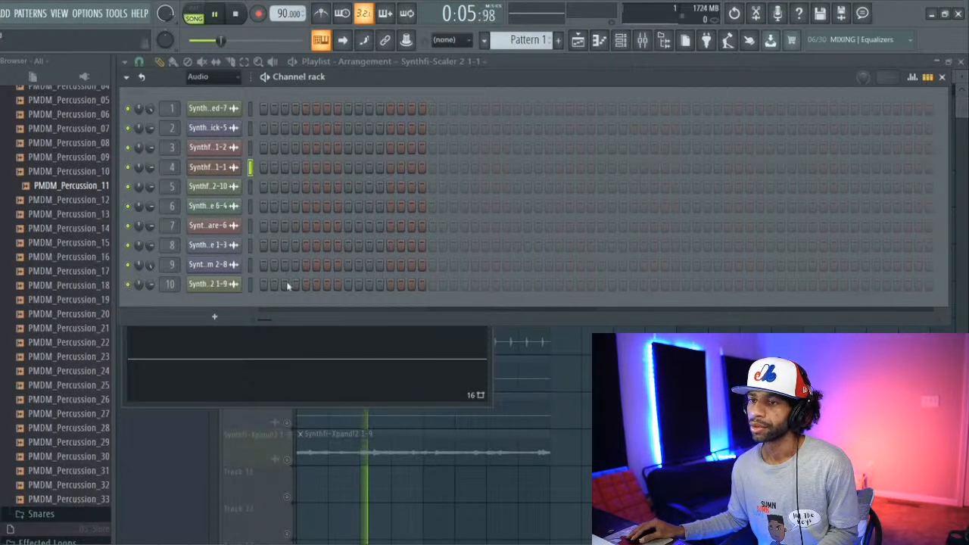
{"action": "left_click", "coordinate": [179, 429]}
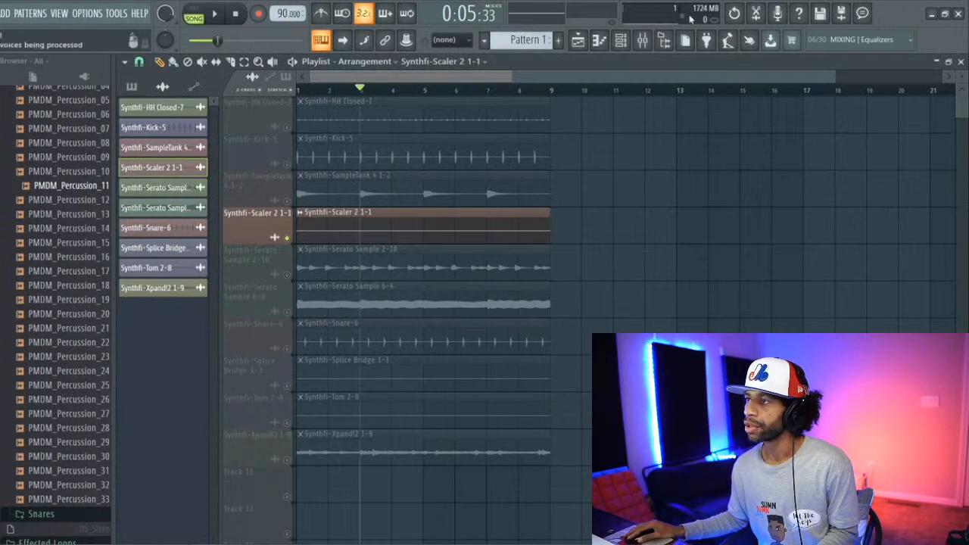
Step: Reopen the Synthfi-Scaler 2 1-1 channel settings and try the Normalize option on its sample
{"action": "left_click", "coordinate": [622, 39]}
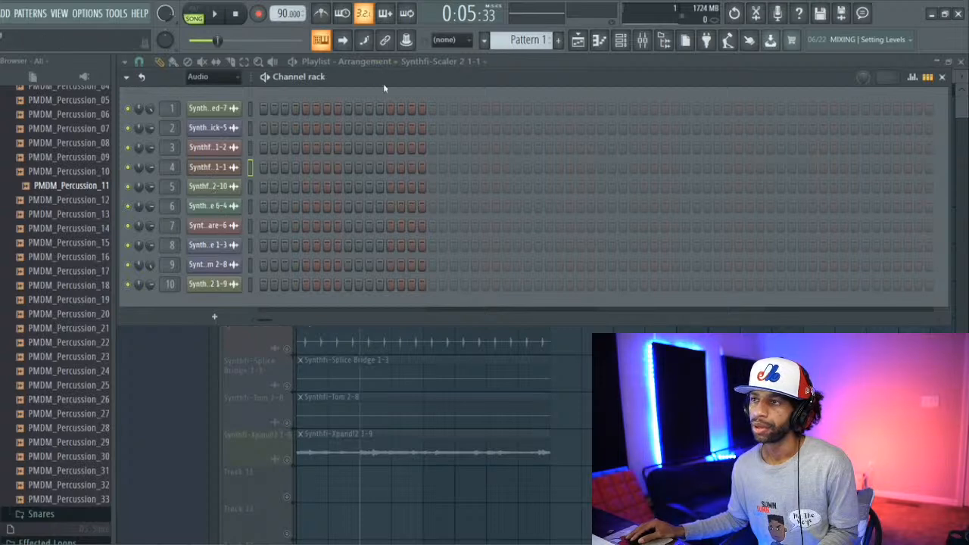
{"action": "left_click_drag", "start_coordinate": [384, 86], "coordinate": [323, 381]}
{"action": "double_click", "coordinate": [325, 231]}
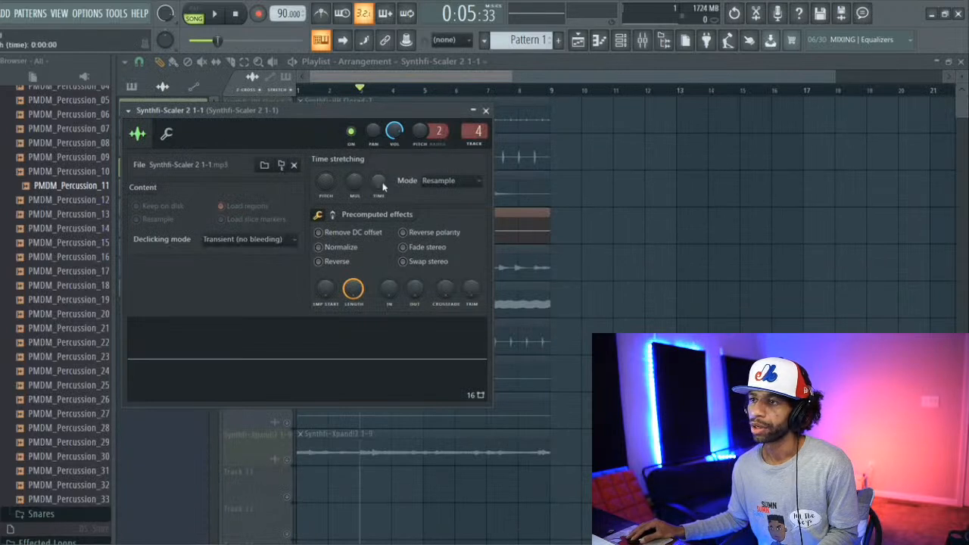
{"action": "left_click", "coordinate": [323, 251]}
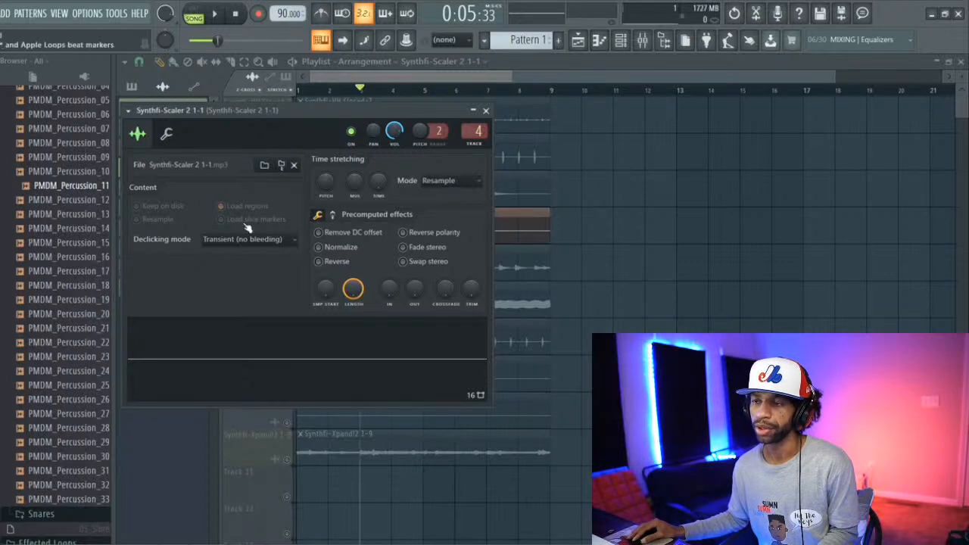
Step: Close the Synthfi-Scaler 2 1-1 settings, unmute all playlist tracks and play the full beat from bar 3
{"action": "left_click", "coordinate": [486, 110]}
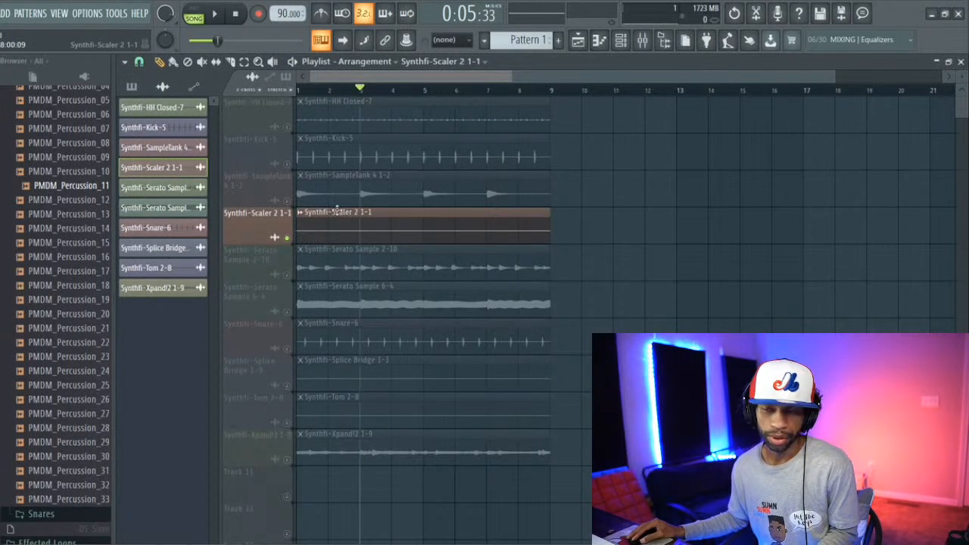
{"action": "left_click", "coordinate": [288, 127]}
{"action": "key", "text": "space"}
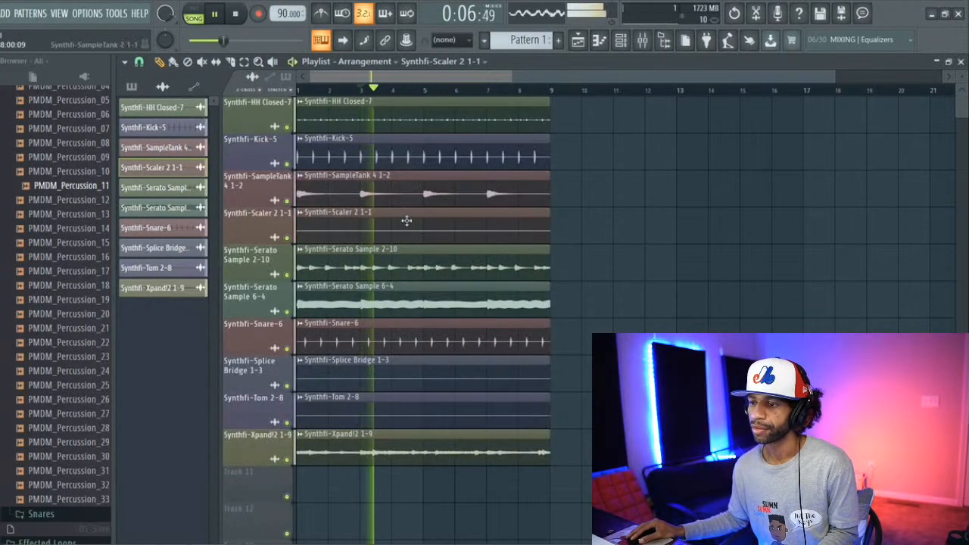
Step: Stop playback, check the Synthfi-Tom 2-8 channel settings, and briefly play the full beat from bar 3
{"action": "key", "text": "space"}
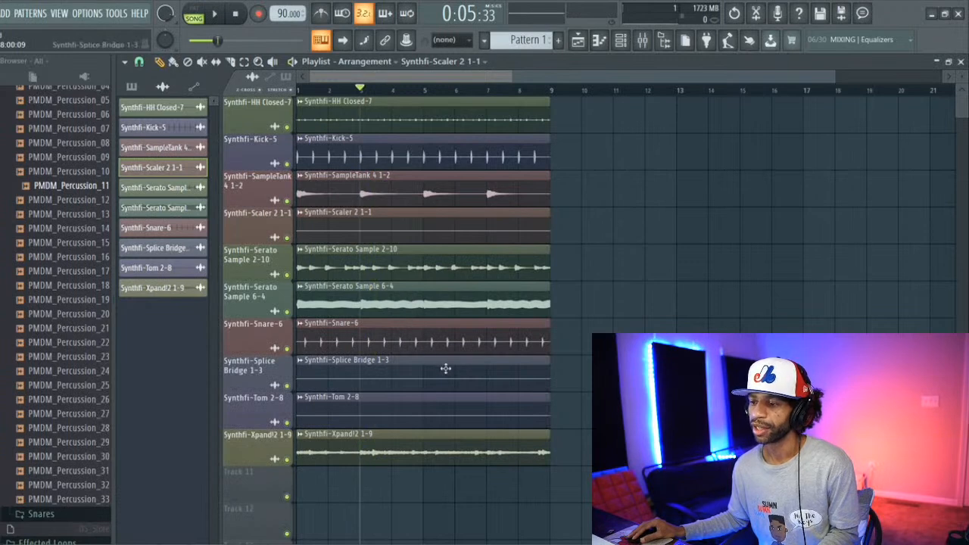
{"action": "double_click", "coordinate": [404, 407]}
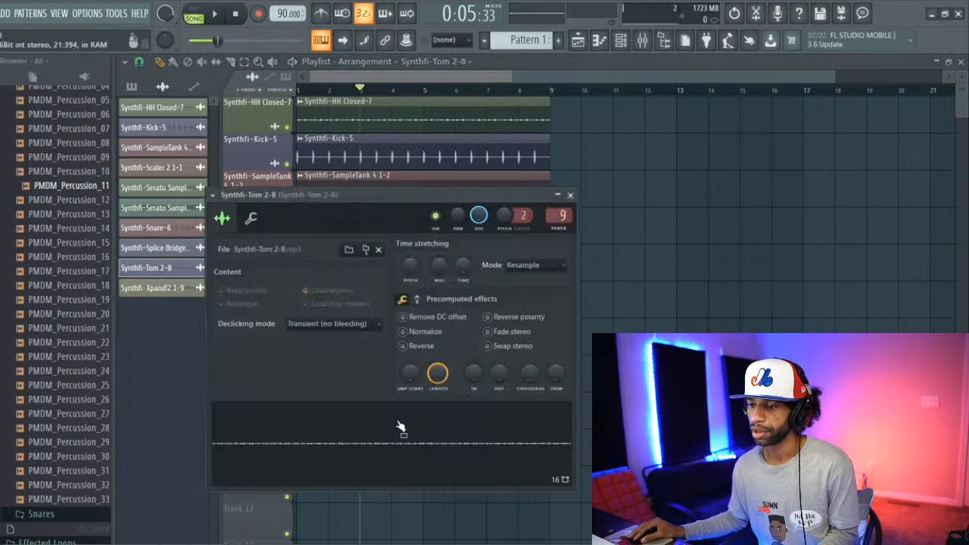
{"action": "left_click", "coordinate": [570, 194]}
{"action": "key", "text": "space"}
{"action": "key", "text": "space"}
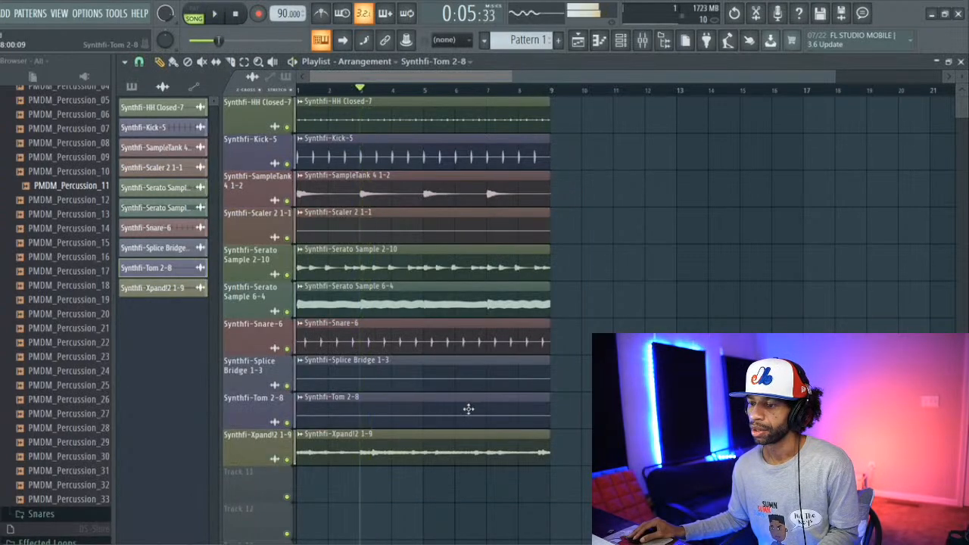
Step: Move the Synthfi-Xpand!2 1-9 clip to bar 9 on the Synthfi-HH Closed-7 track
{"action": "left_click", "coordinate": [446, 439]}
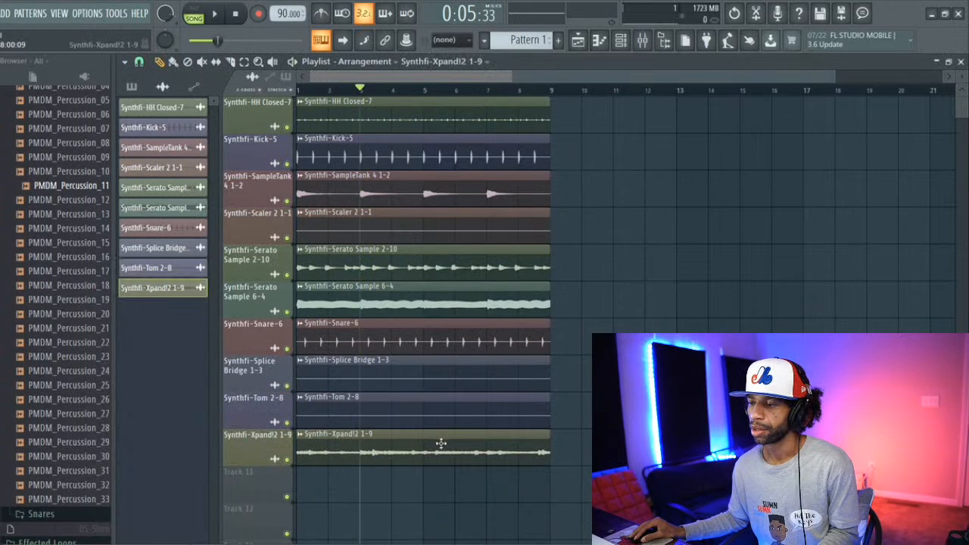
{"action": "left_click_drag", "start_coordinate": [439, 445], "coordinate": [692, 112]}
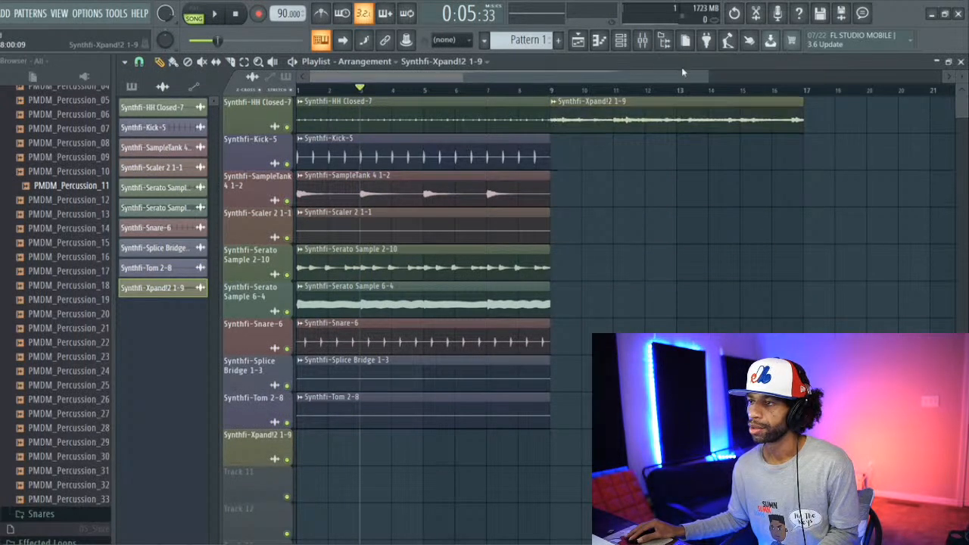
Step: Drop the sample from the Synthfi-Serato Sample 6-4 channel settings onto the playlist, cancel the clip choice and close the settings
{"action": "double_click", "coordinate": [455, 296]}
{"action": "left_click_drag", "start_coordinate": [443, 422], "coordinate": [518, 99]}
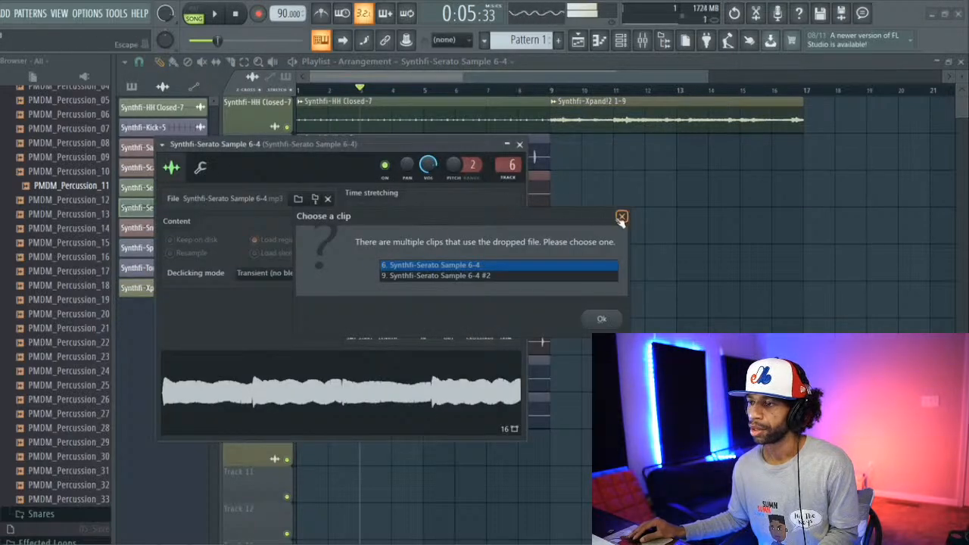
{"action": "left_click", "coordinate": [622, 216]}
{"action": "left_click", "coordinate": [519, 144]}
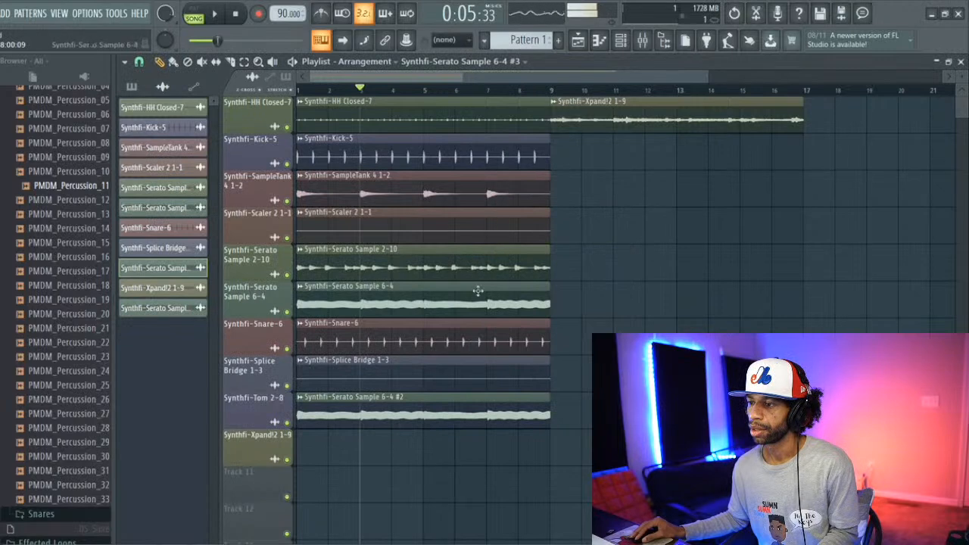
Step: Move the Synthfi-Serato Sample 6-4 clip to bar 9 on the Synthfi-Scaler 2 1-1 track and briefly play the beat
{"action": "left_click_drag", "start_coordinate": [476, 290], "coordinate": [728, 216]}
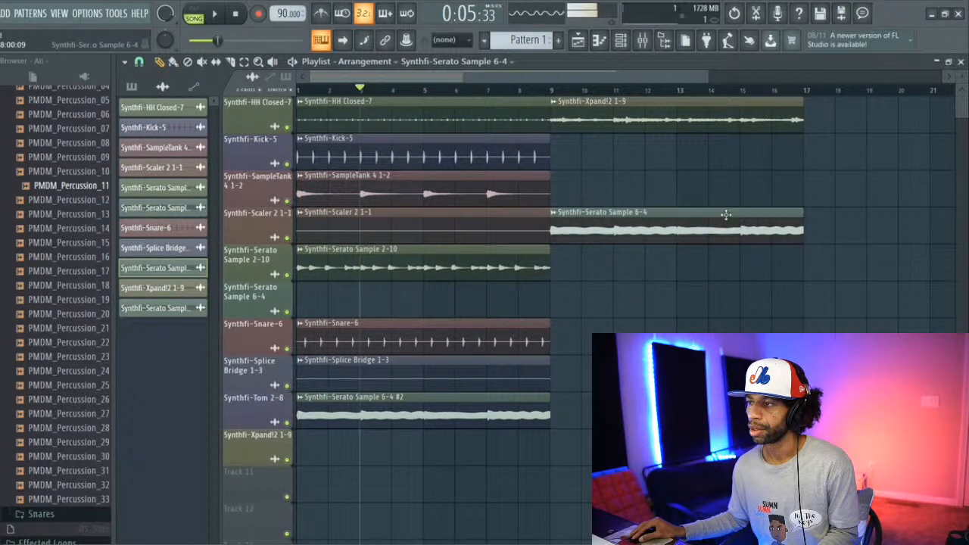
{"action": "scroll", "coordinate": [664, 197], "scroll_direction": "down", "scroll_amount": 1}
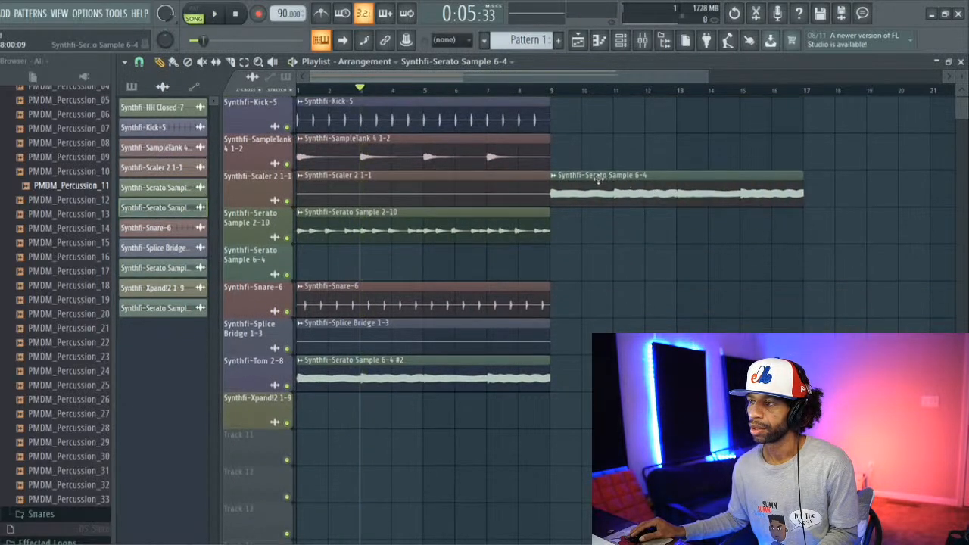
{"action": "scroll", "coordinate": [598, 179], "scroll_direction": "up", "scroll_amount": 1}
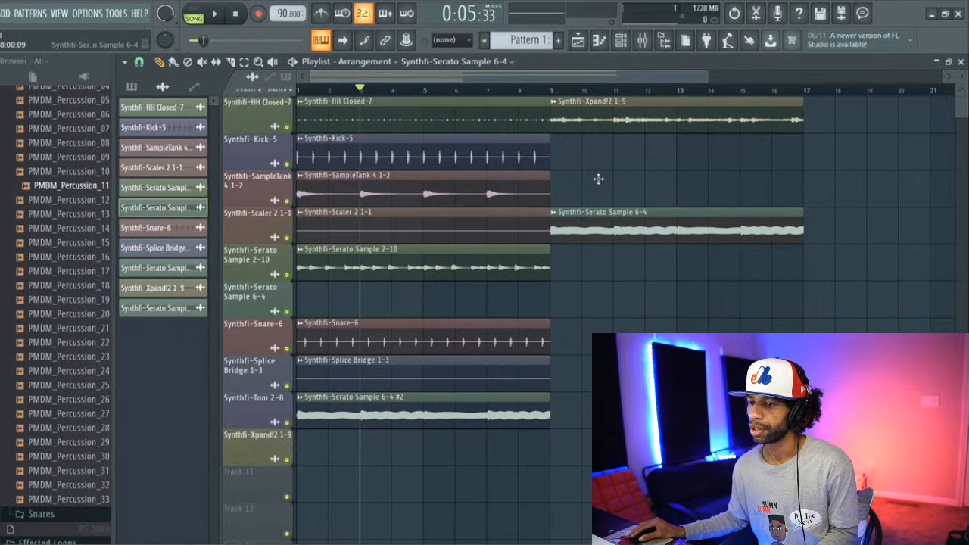
{"action": "key", "text": "space"}
{"action": "key", "text": "space"}
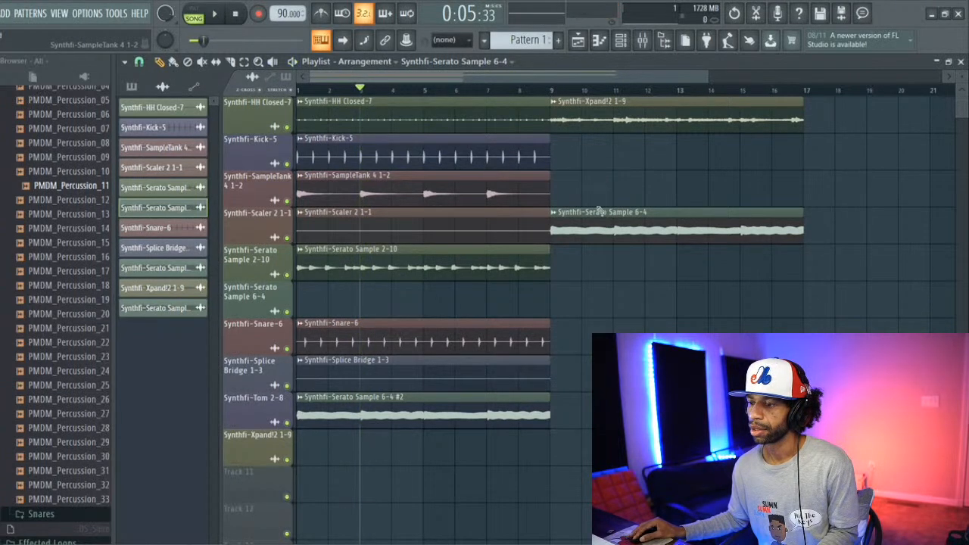
Step: Inspect the Synthfi-Serato Sample 6-4 #2 channel settings and play the beat from bar 3 with them open
{"action": "double_click", "coordinate": [446, 414]}
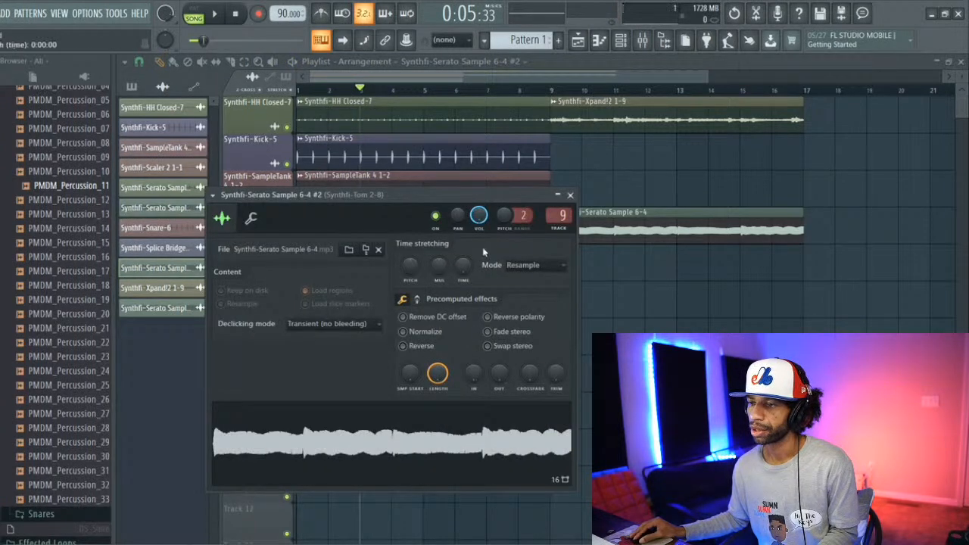
{"action": "left_click", "coordinate": [571, 196]}
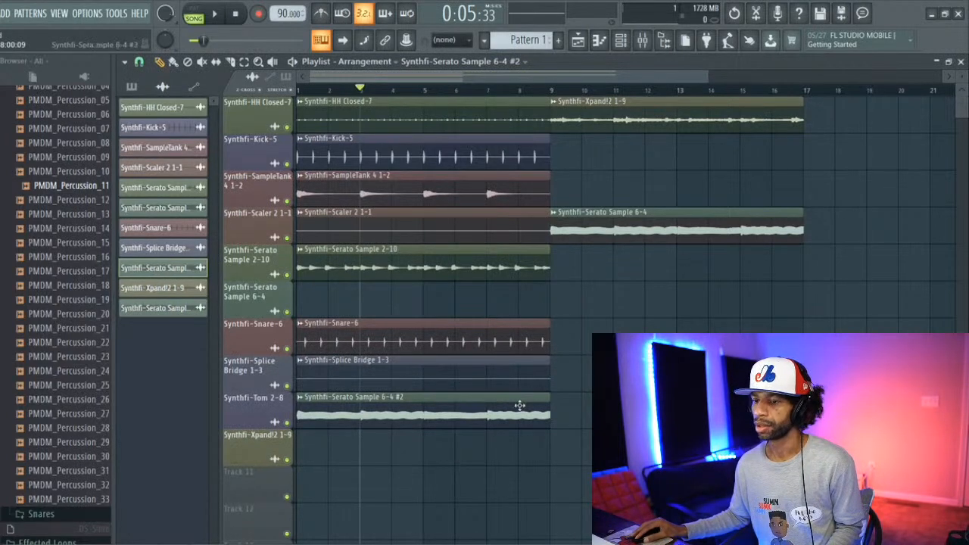
{"action": "mouse_move", "coordinate": [519, 406]}
{"action": "left_mouse_down"}
{"action": "mouse_move", "coordinate": [520, 439]}
{"action": "mouse_move", "coordinate": [539, 429]}
{"action": "mouse_move", "coordinate": [520, 396]}
{"action": "left_mouse_up"}
{"action": "double_click", "coordinate": [502, 422]}
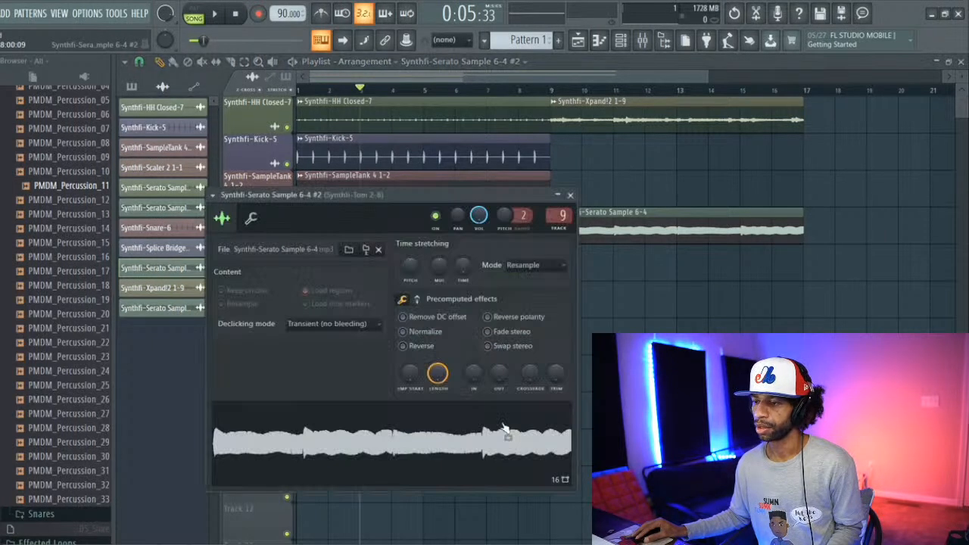
{"action": "key", "text": "space"}
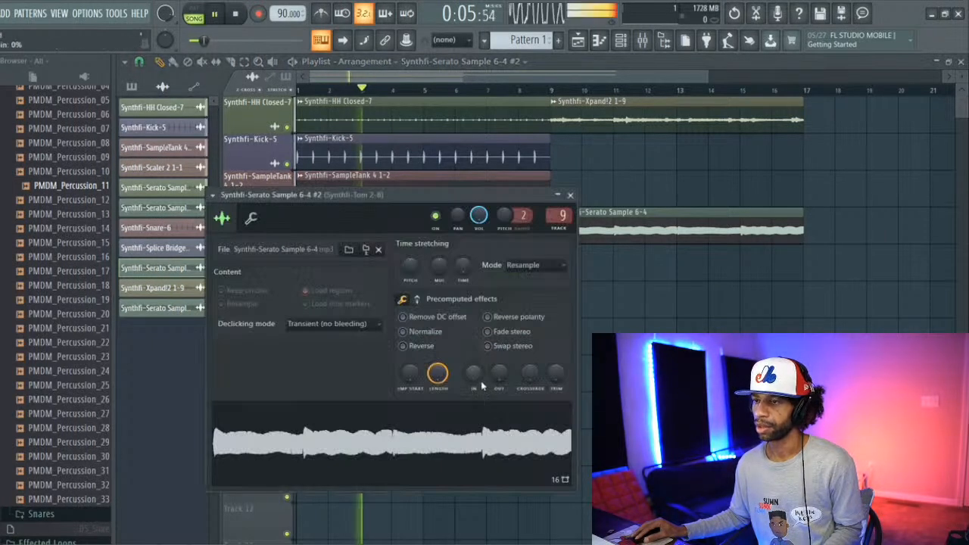
{"action": "key", "text": "space"}
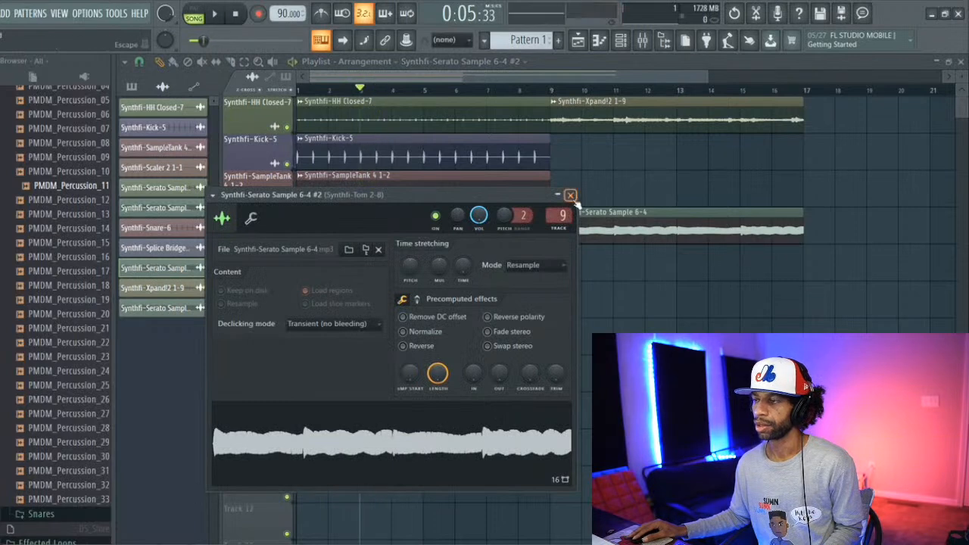
{"action": "left_click", "coordinate": [571, 195]}
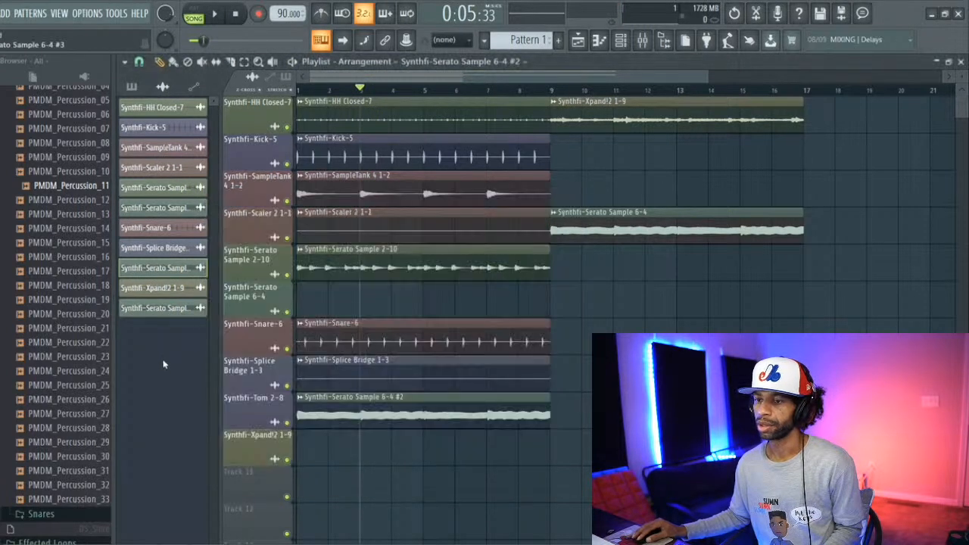
Step: Solo the Synthfi-Tom 2-8 track, play its clip from bar 3, and look at its channel in the mixer
{"action": "left_click", "coordinate": [288, 424], "text": "ctrl"}
{"action": "key", "text": "space"}
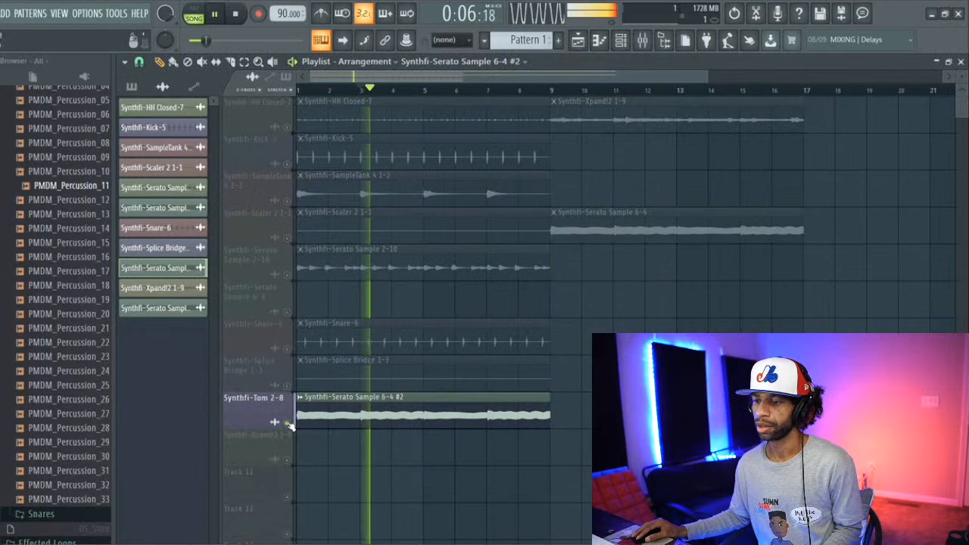
{"action": "key", "text": "space"}
{"action": "left_click_drag", "start_coordinate": [299, 420], "coordinate": [331, 457]}
{"action": "mouse_move", "coordinate": [328, 417]}
{"action": "left_mouse_down"}
{"action": "mouse_move", "coordinate": [305, 421]}
{"action": "mouse_move", "coordinate": [318, 413]}
{"action": "left_mouse_up"}
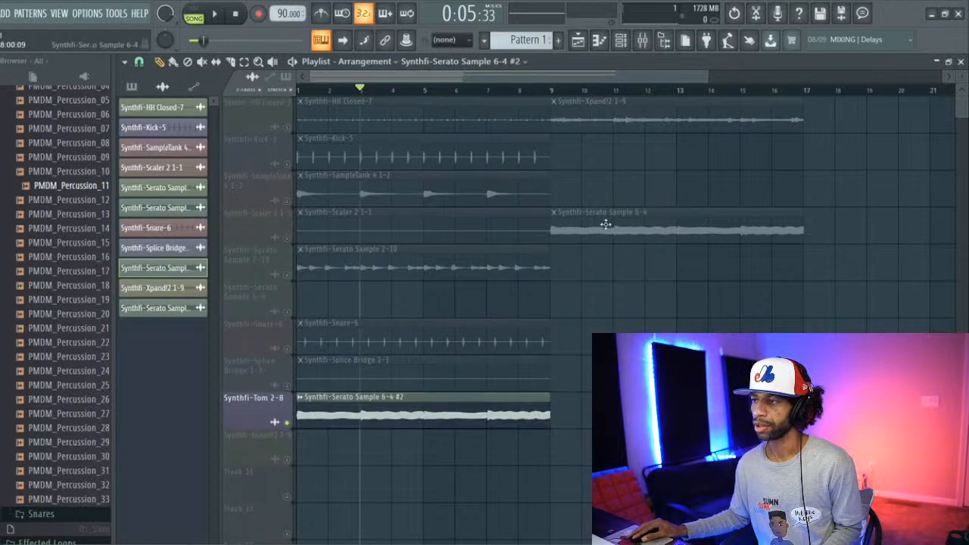
{"action": "key", "text": "F5"}
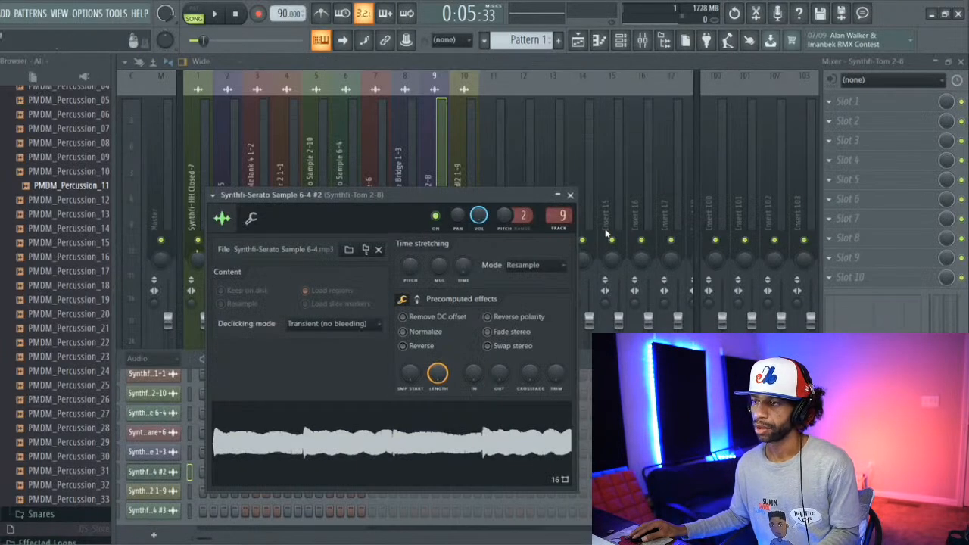
{"action": "left_click", "coordinate": [570, 194]}
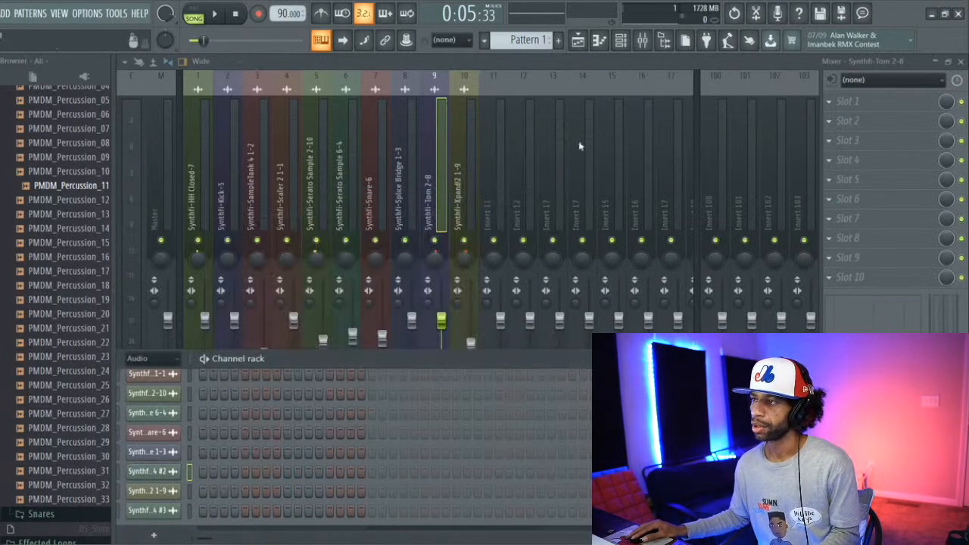
{"action": "left_click", "coordinate": [578, 40]}
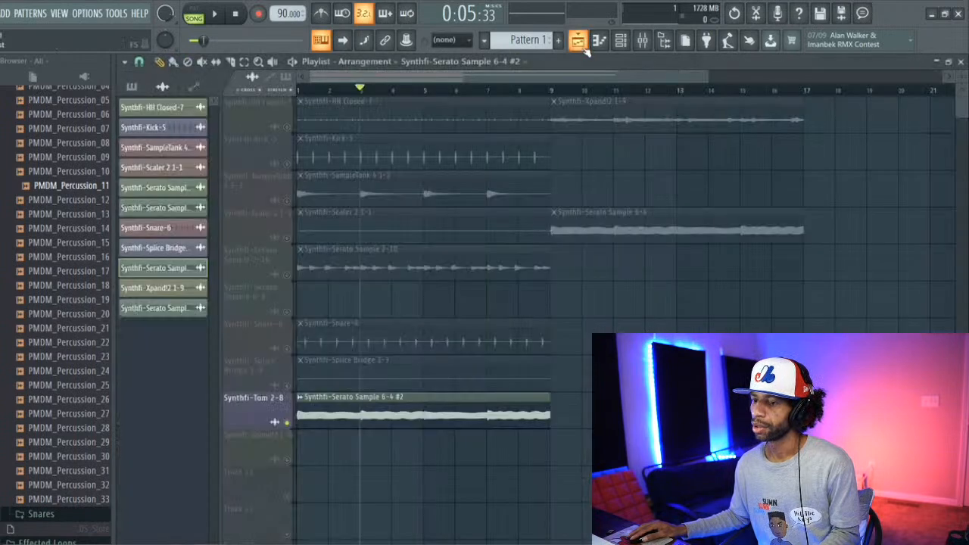
Step: Solo the Synthfi-Scaler 2 1-1 track and play the Synthfi-Serato Sample 6-4 clip from bar 9
{"action": "left_click", "coordinate": [551, 90]}
{"action": "left_click", "coordinate": [290, 237]}
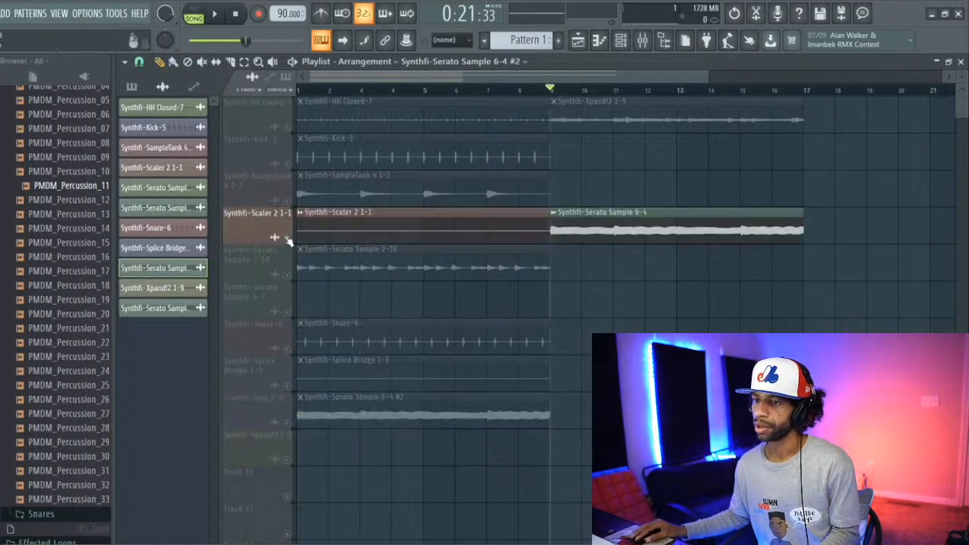
{"action": "key", "text": "space"}
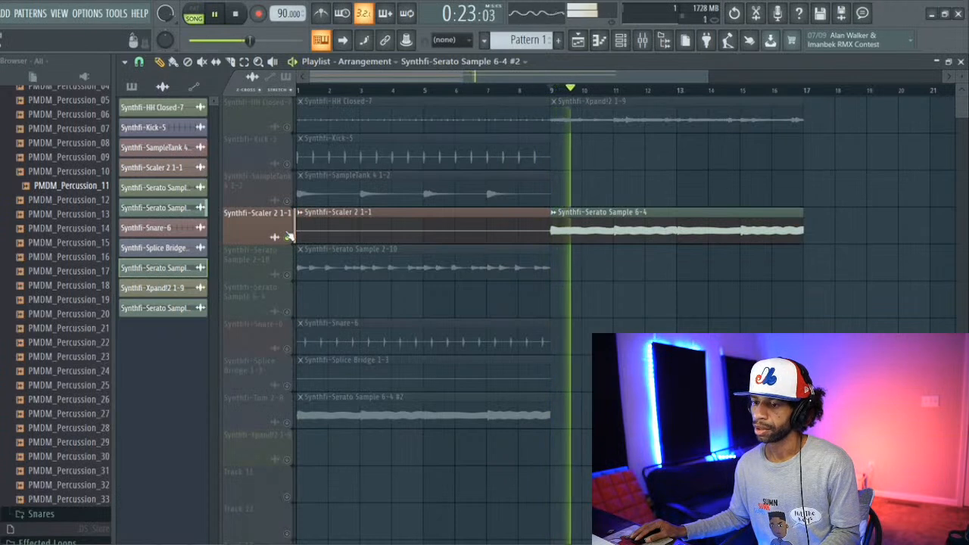
{"action": "key", "text": "space"}
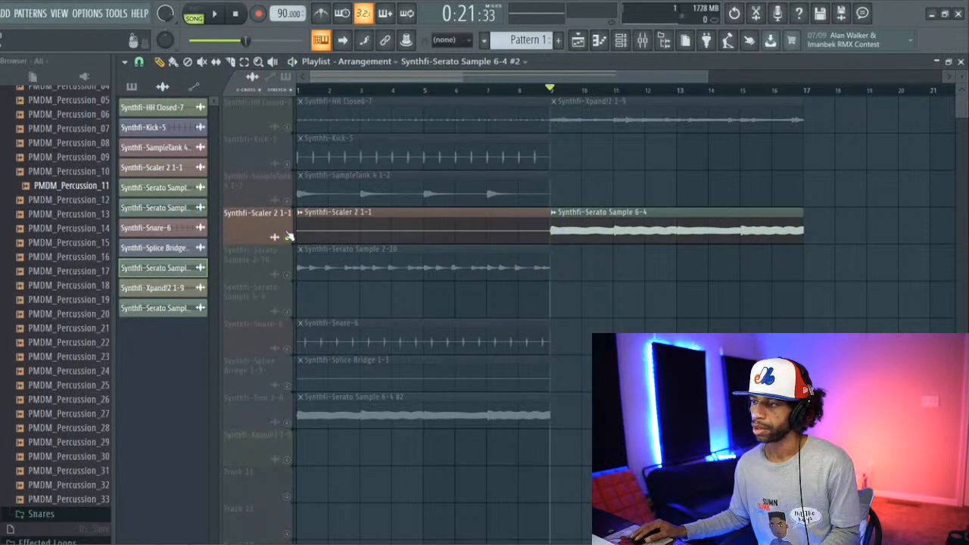
Step: Delete the Synthfi-Serato Sample 6-4 #2 clip from the Synthfi-Tom 2-8 track and unmute all playlist tracks
{"action": "right_click", "coordinate": [433, 404]}
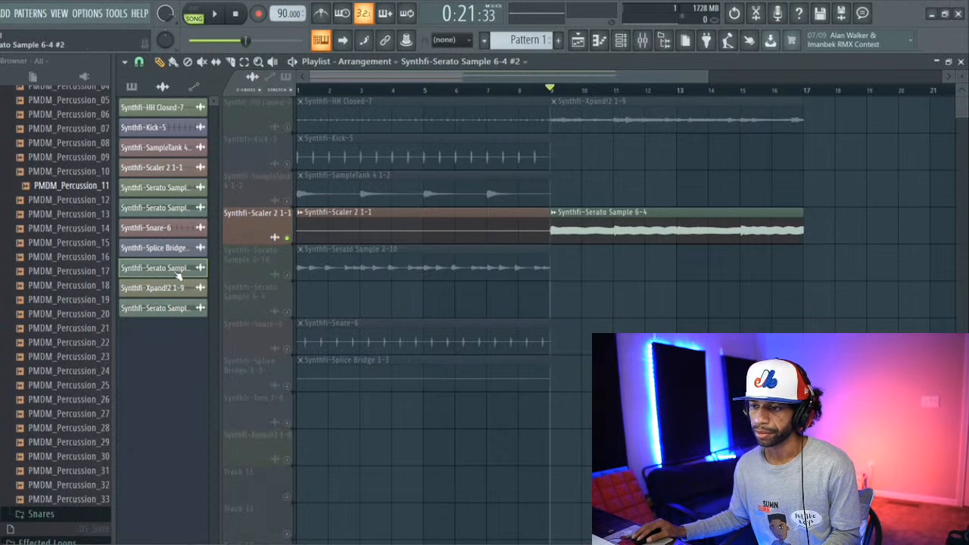
{"action": "right_click", "coordinate": [288, 164]}
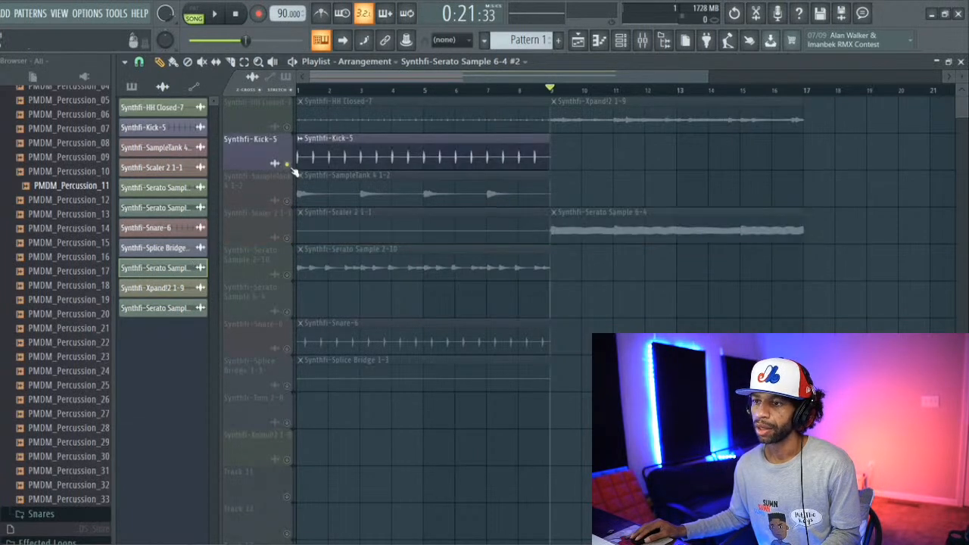
{"action": "right_click", "coordinate": [288, 165]}
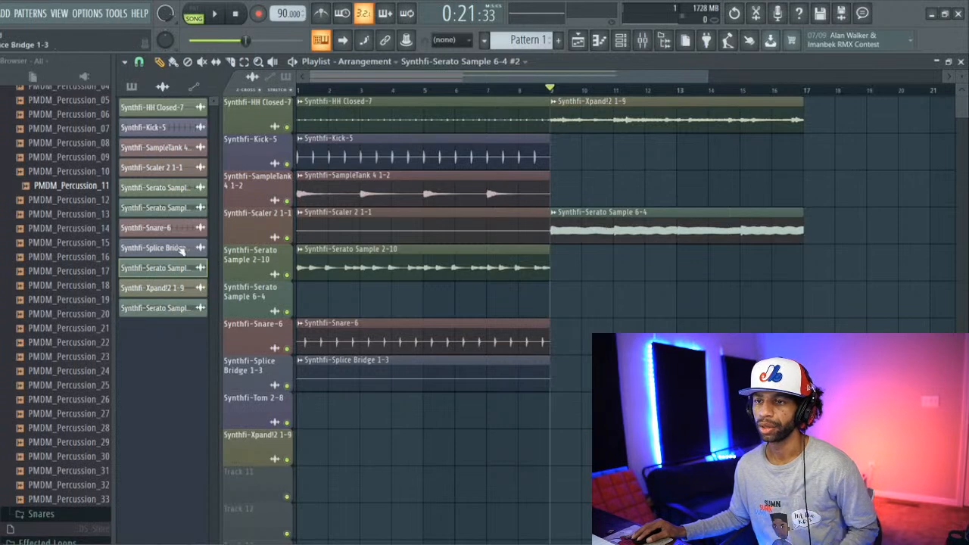
Step: Try a second Synthfi-Splice Bridge 1-3 clip on the Synthfi-Tom 2-8 track, inspecting its channel settings before removing it
{"action": "left_click_drag", "start_coordinate": [189, 251], "coordinate": [339, 407]}
{"action": "double_click", "coordinate": [339, 406]}
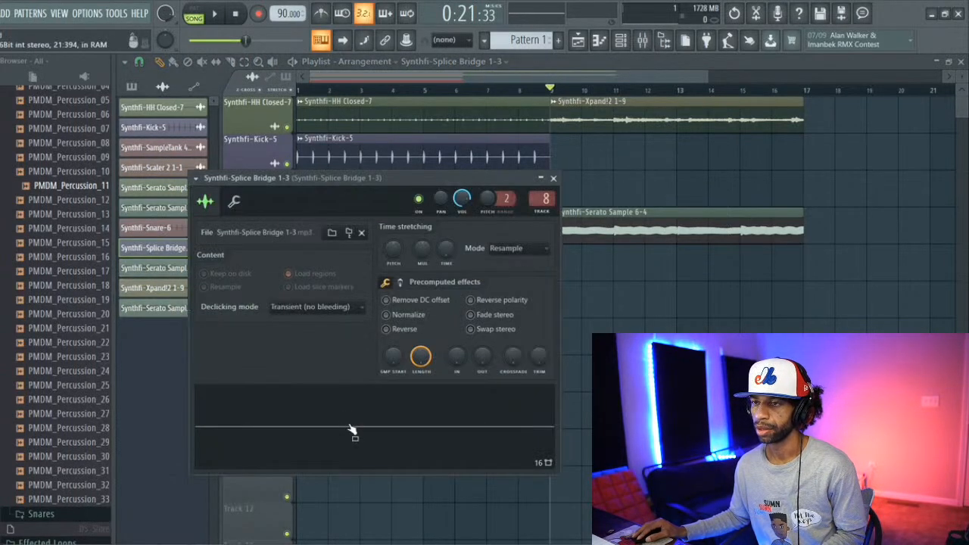
{"action": "left_click", "coordinate": [553, 179]}
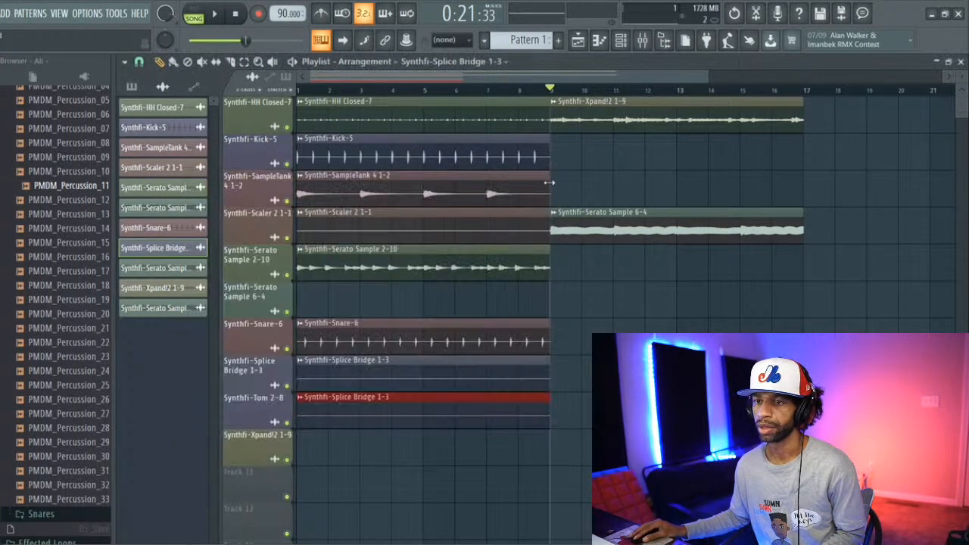
{"action": "right_click", "coordinate": [377, 415]}
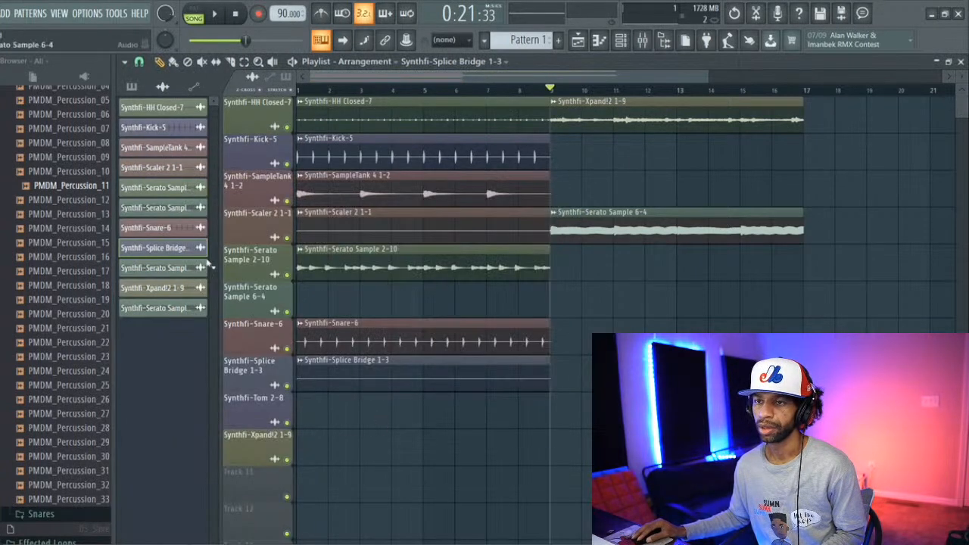
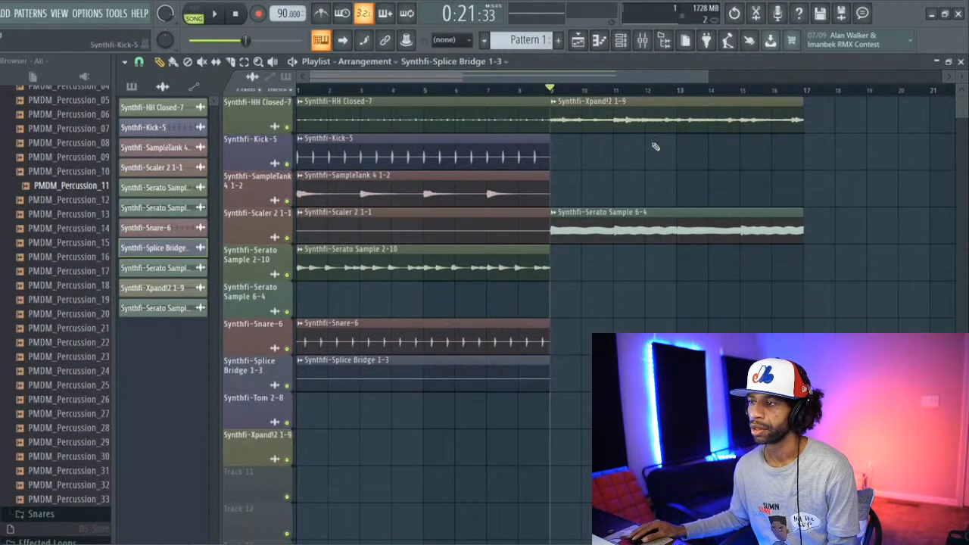
Step: Move the Serato Sample 6-4 and Xpand!2 1-9 clips from bar 9 to bar 1 on their own matching tracks
{"action": "left_click_drag", "start_coordinate": [638, 216], "coordinate": [383, 291]}
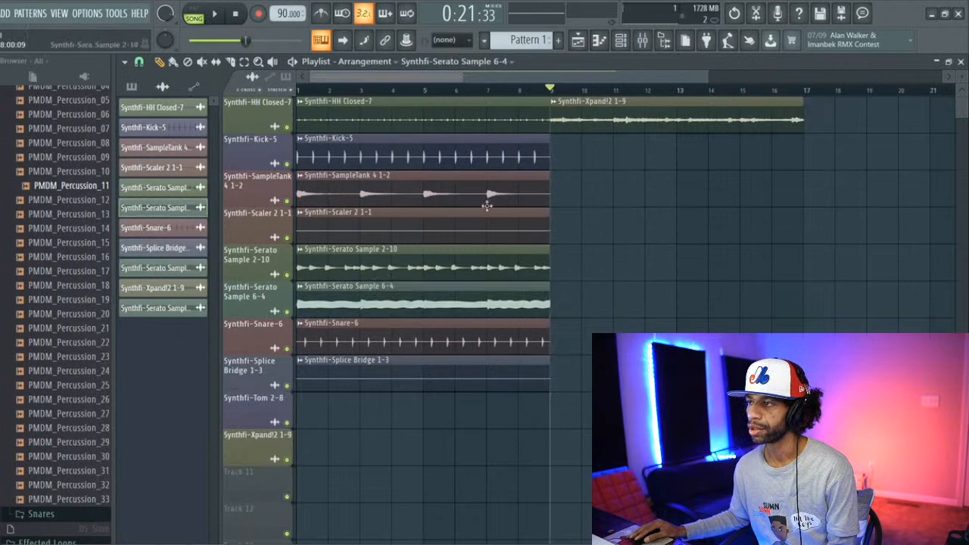
{"action": "left_click_drag", "start_coordinate": [643, 106], "coordinate": [371, 468]}
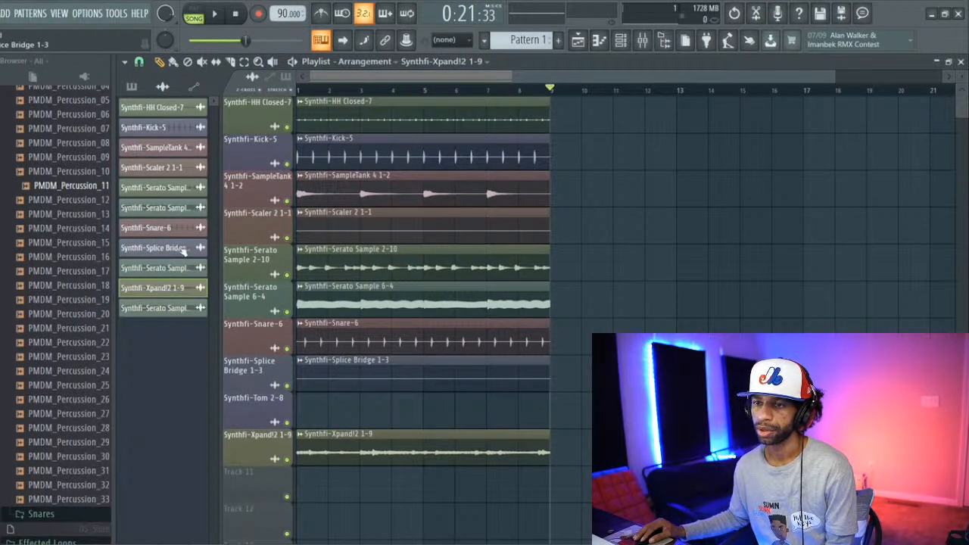
Step: Open the sample settings of the Synthfi-Splice Bridge 1-3 channel from the channel rack
{"action": "left_click", "coordinate": [621, 40]}
{"action": "left_click_drag", "start_coordinate": [422, 363], "coordinate": [521, 223]}
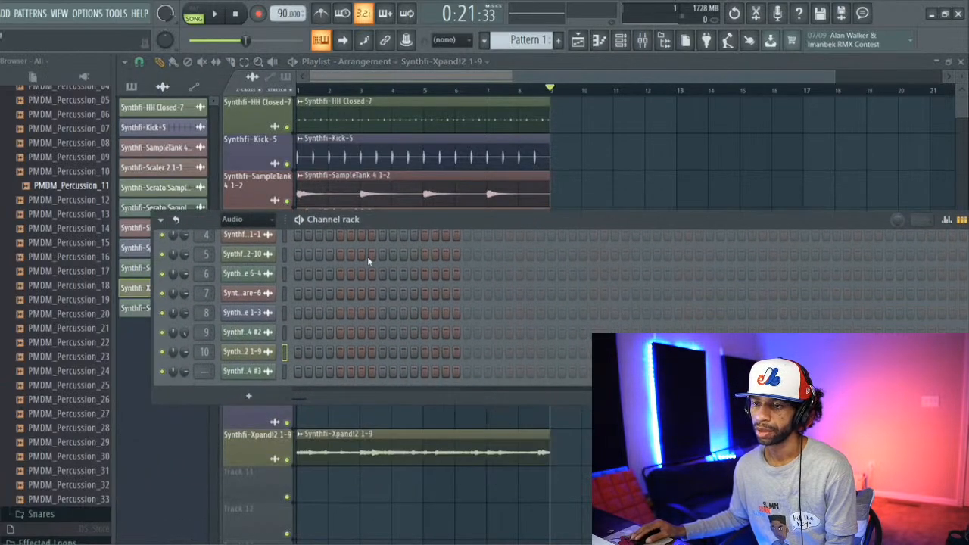
{"action": "left_click_drag", "start_coordinate": [390, 229], "coordinate": [437, 208]}
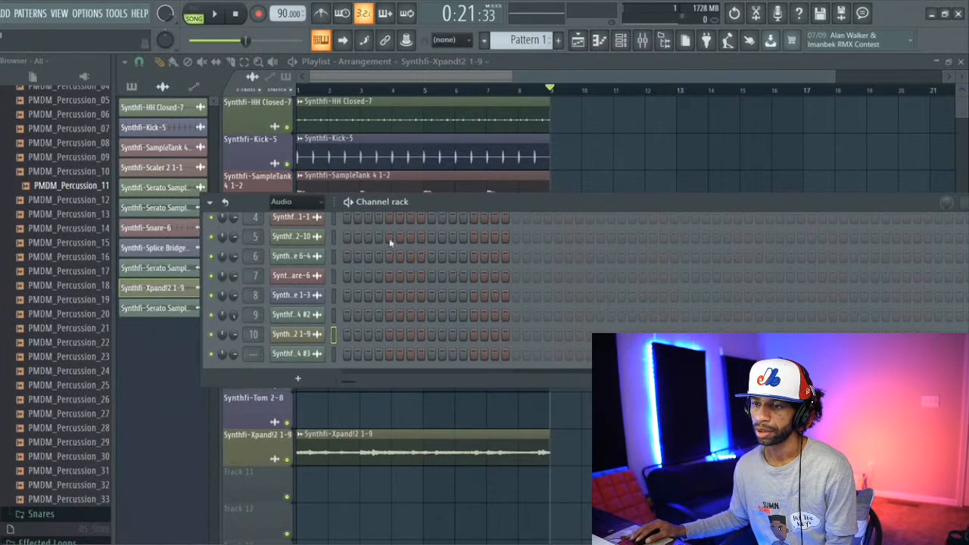
{"action": "left_click", "coordinate": [288, 295]}
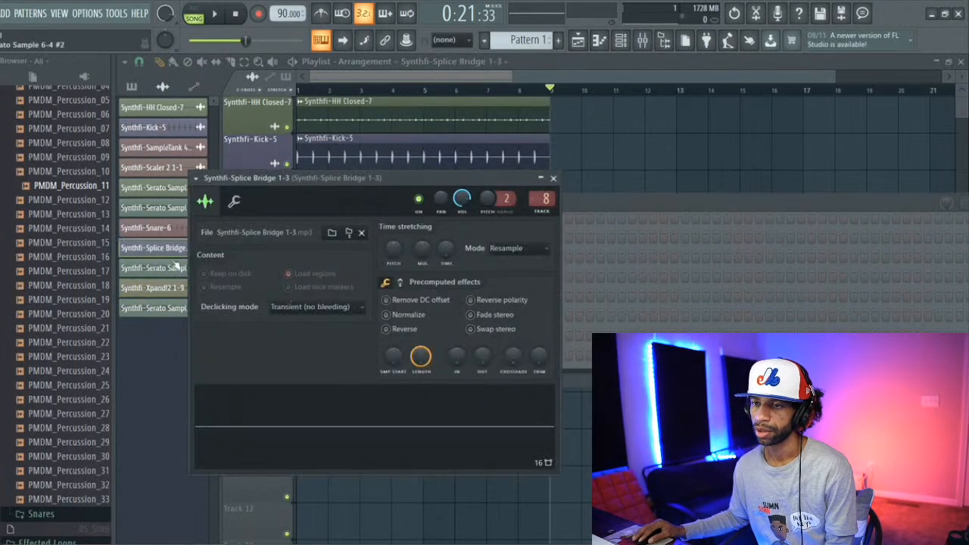
Step: Place a Synthfi-Splice Bridge 1-3 clip at bar 1 of the Synthfi-Tom 2-8 track and check its sample settings
{"action": "left_click", "coordinate": [174, 250]}
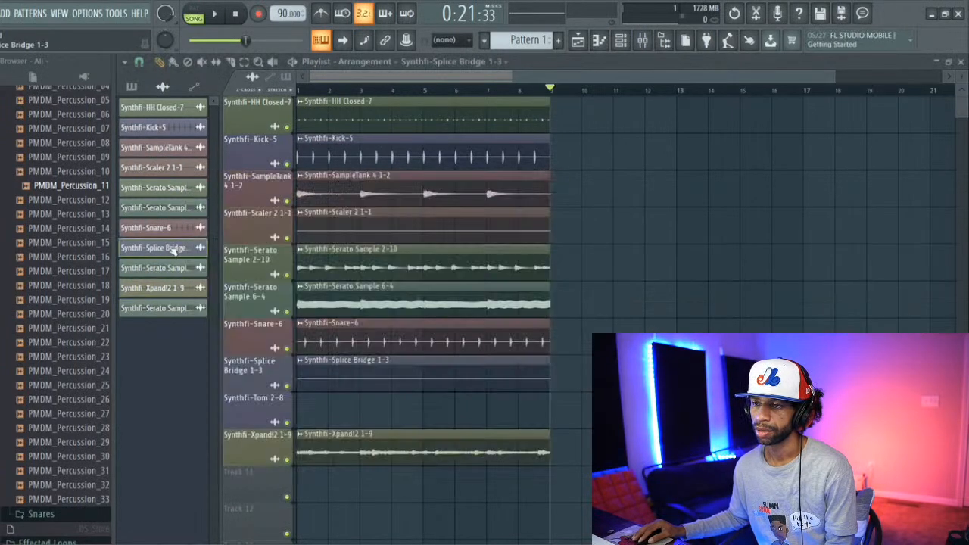
{"action": "left_click", "coordinate": [299, 409]}
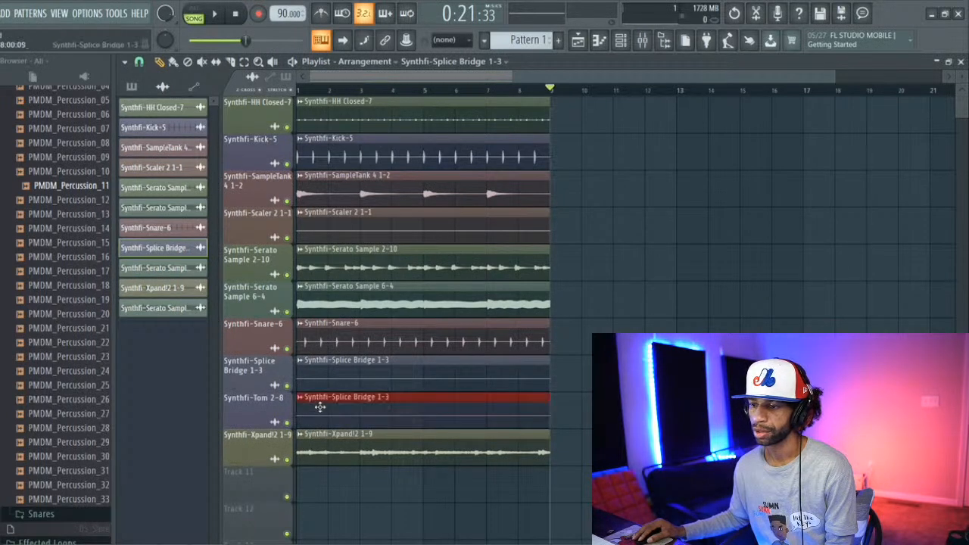
{"action": "double_click", "coordinate": [321, 406]}
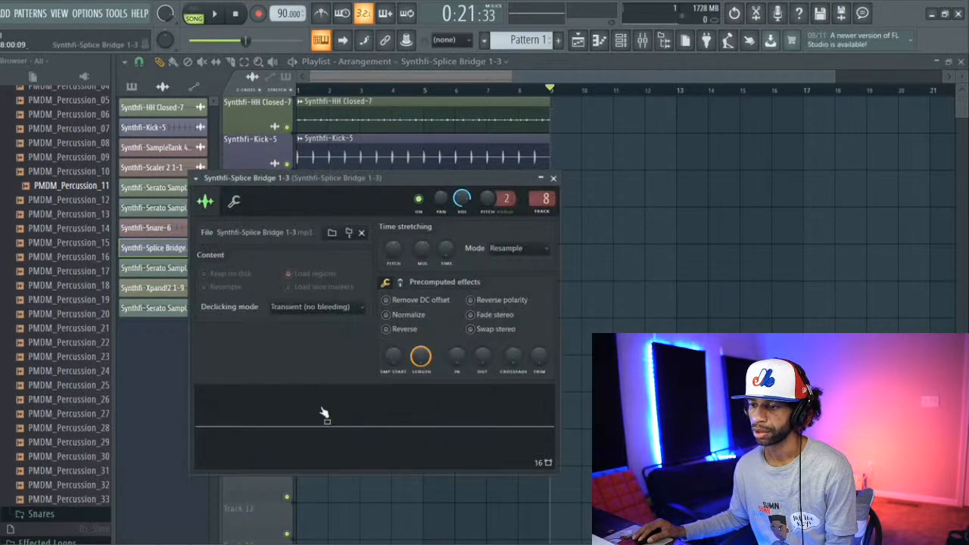
{"action": "left_click", "coordinate": [554, 179]}
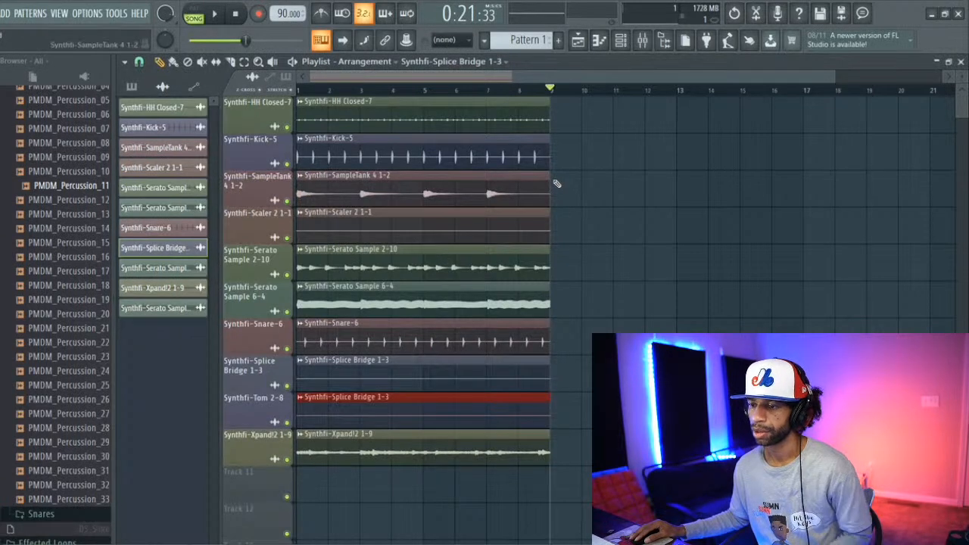
Step: Play the arrangement, examine the track levels in the mixer, and stop playback
{"action": "key", "text": "space"}
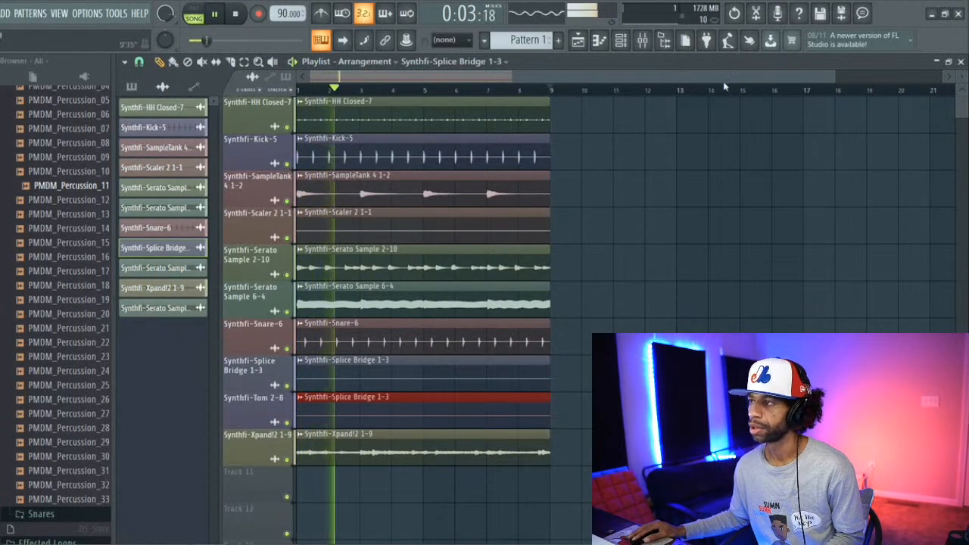
{"action": "left_click", "coordinate": [642, 40]}
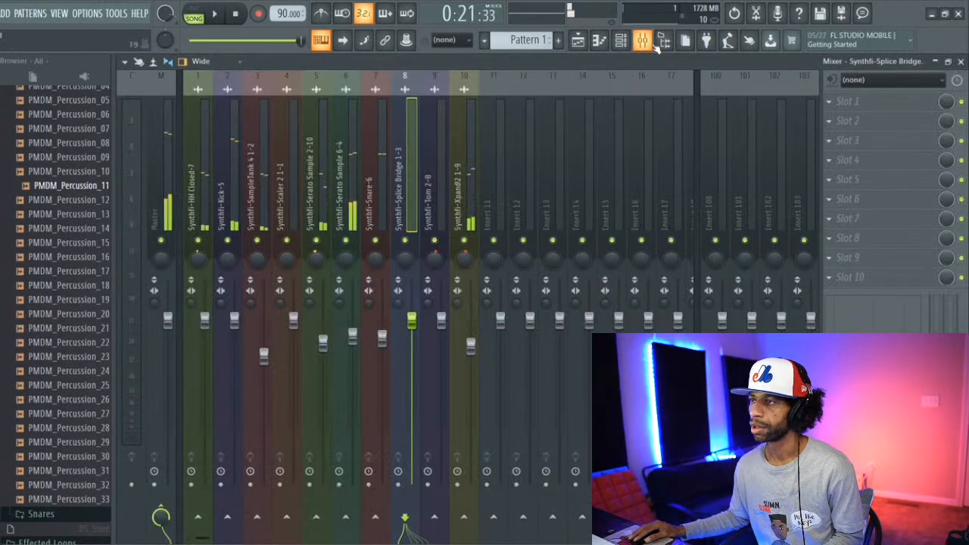
{"action": "key", "text": "space"}
{"action": "left_click", "coordinate": [236, 14]}
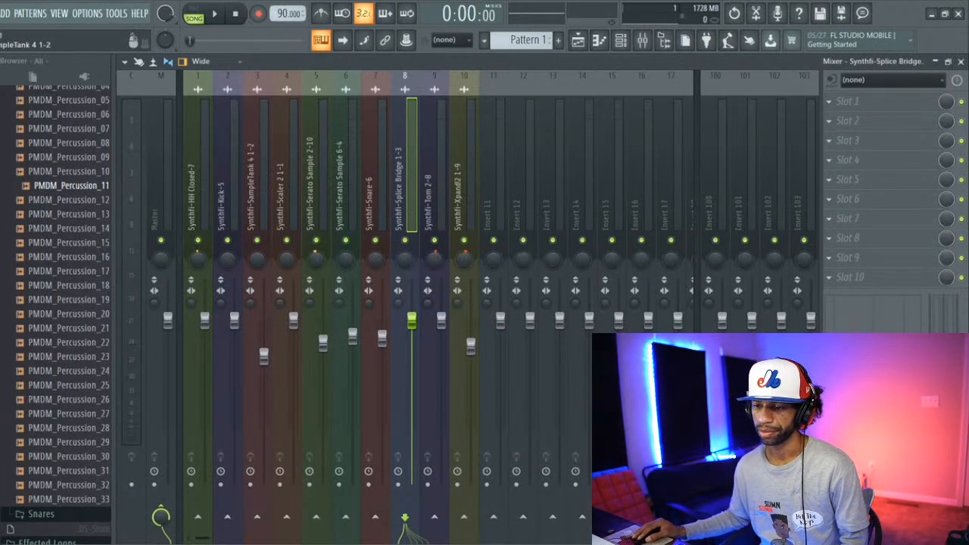
Step: Switch to the stems folder in File Explorer, audition the Synthfi-Splice Bridge 1-3 file in the media player, and return to the mixer
{"action": "mouse_move", "coordinate": [286, 543]}
{"action": "left_click", "coordinate": [252, 502]}
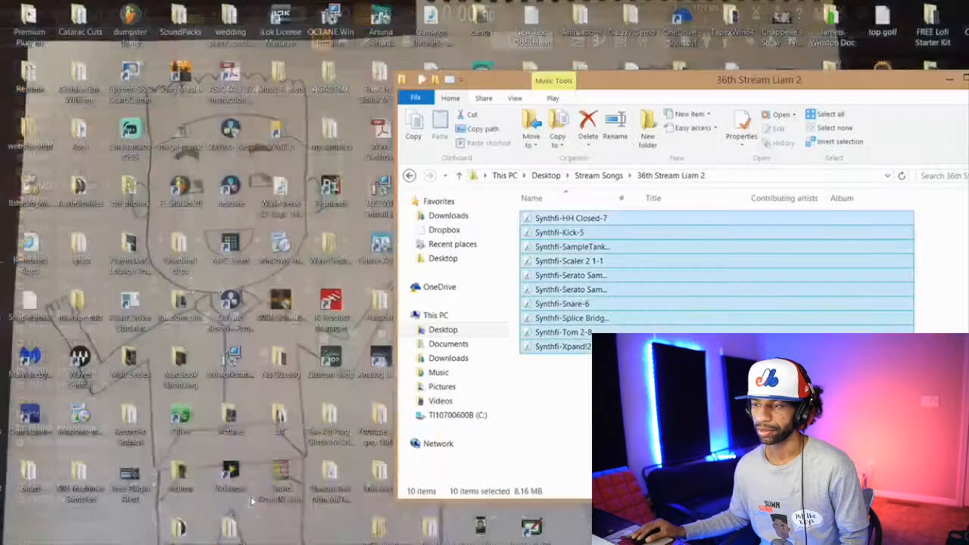
{"action": "double_click", "coordinate": [573, 319]}
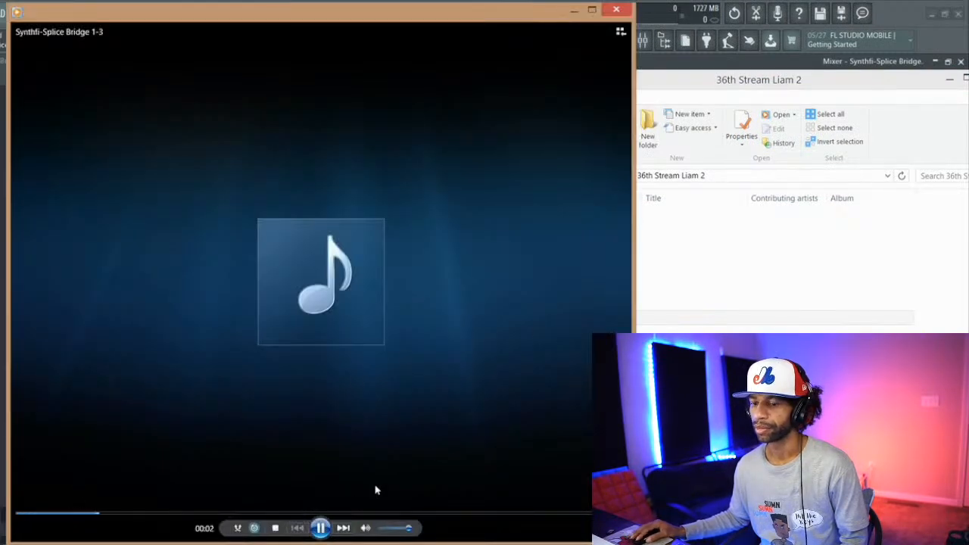
{"action": "left_click", "coordinate": [616, 9]}
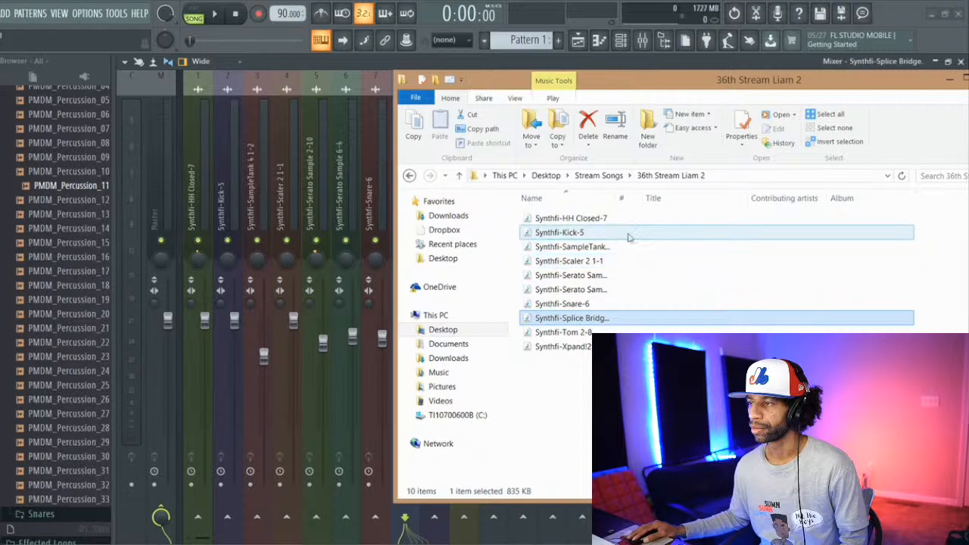
{"action": "double_click", "coordinate": [600, 320]}
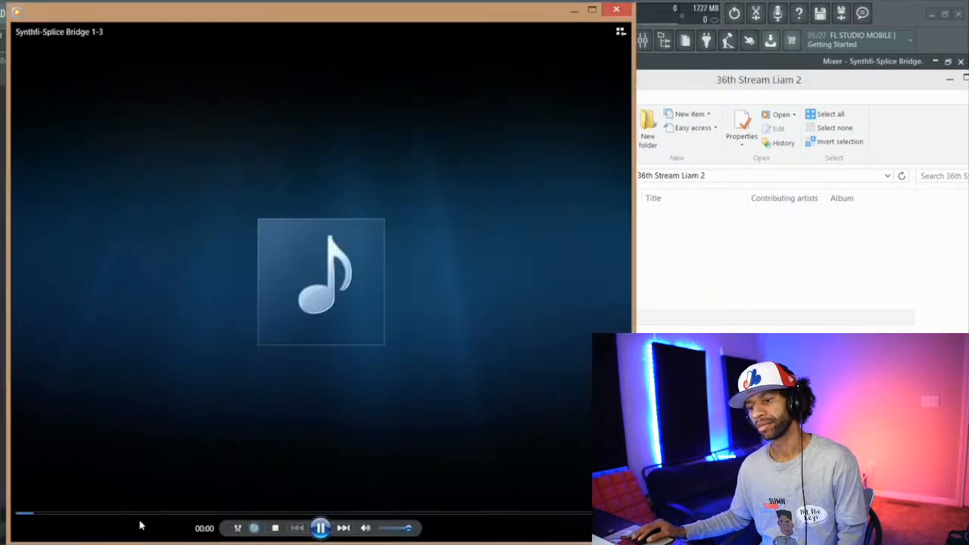
{"action": "left_click", "coordinate": [162, 514]}
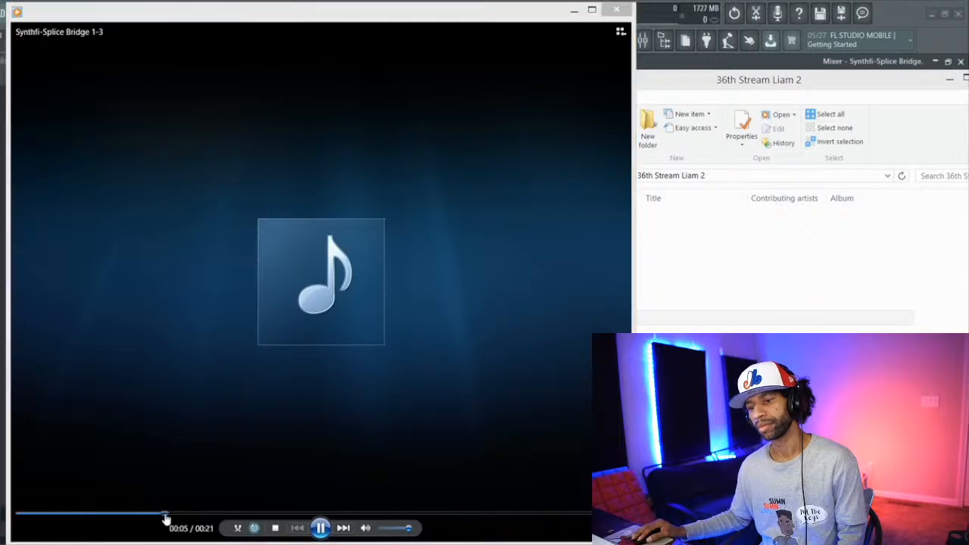
{"action": "left_click", "coordinate": [617, 10]}
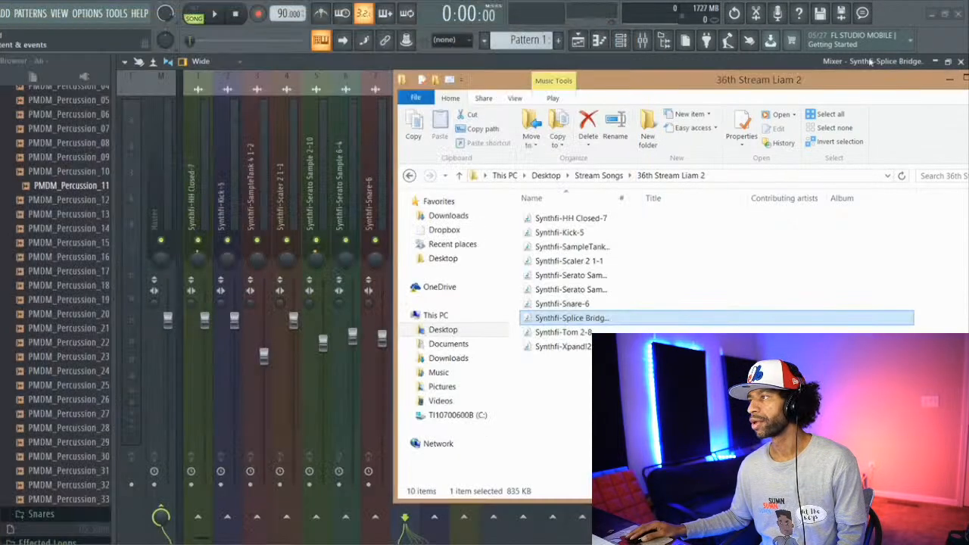
{"action": "left_click_drag", "start_coordinate": [873, 81], "coordinate": [803, 85]}
{"action": "left_click", "coordinate": [916, 82]}
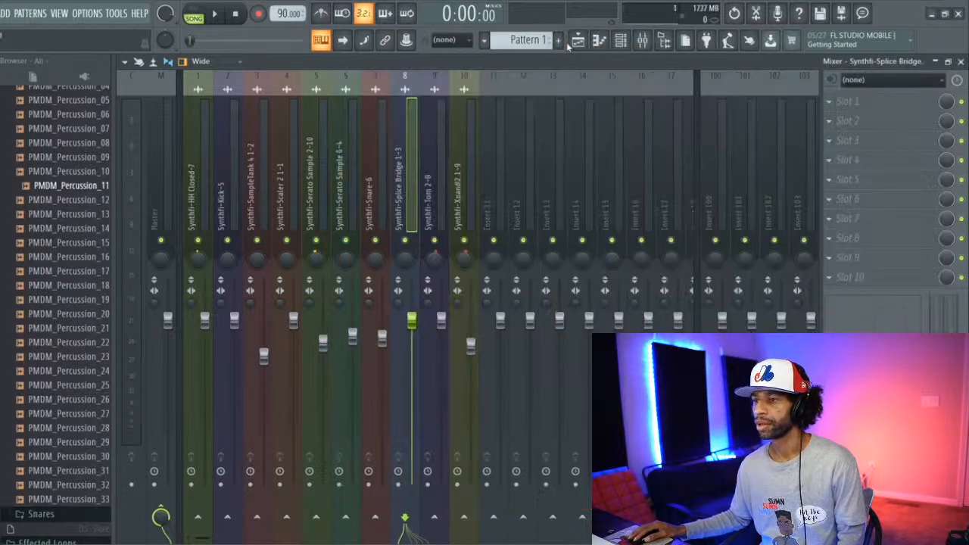
Step: Play the song and inspect the sample loaded in the Tom 2-8 channel from the channel rack, stopping playback when done
{"action": "key", "text": "space"}
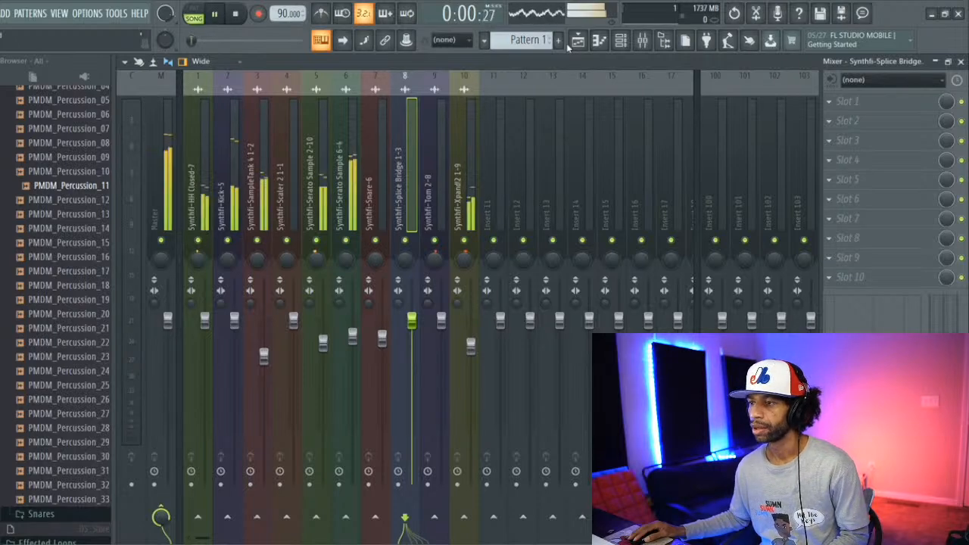
{"action": "left_click", "coordinate": [621, 40]}
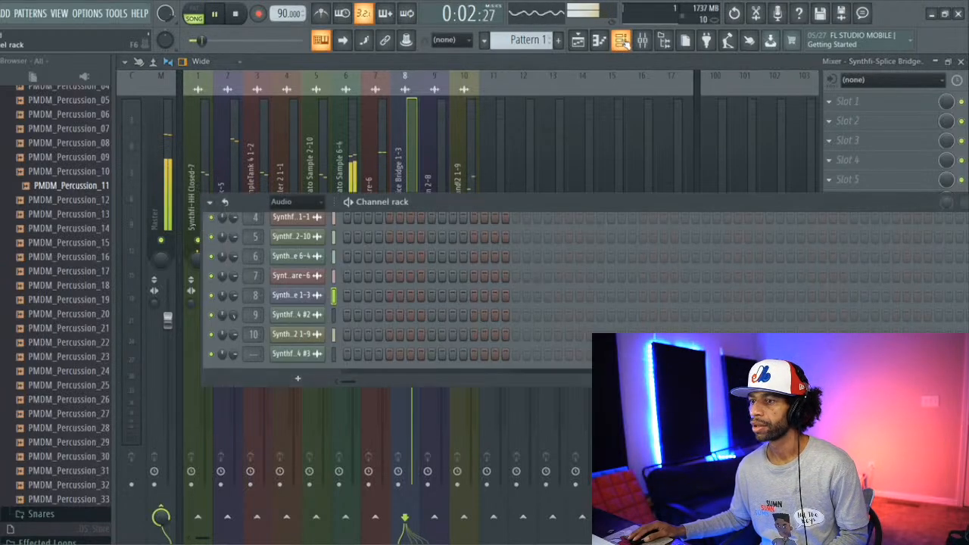
{"action": "left_click", "coordinate": [303, 313]}
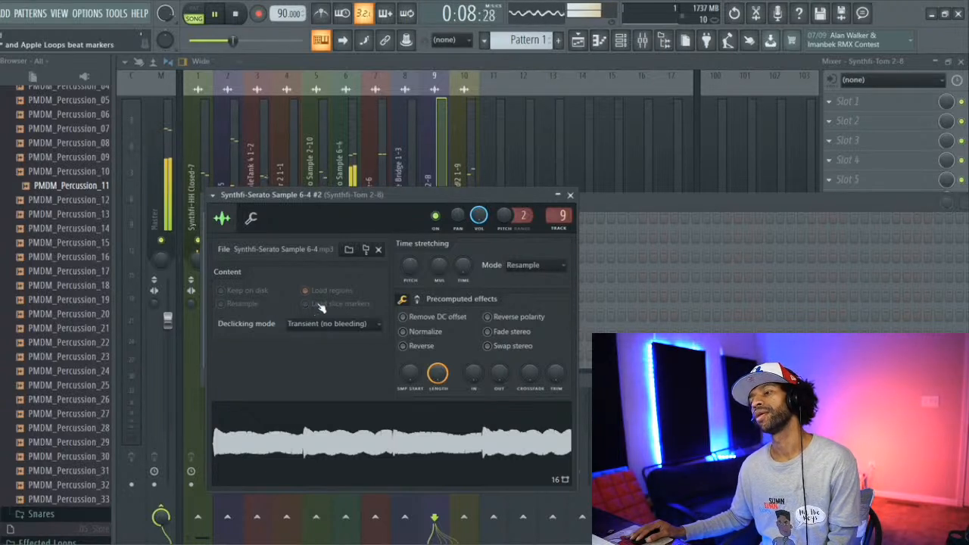
{"action": "left_click", "coordinate": [239, 14]}
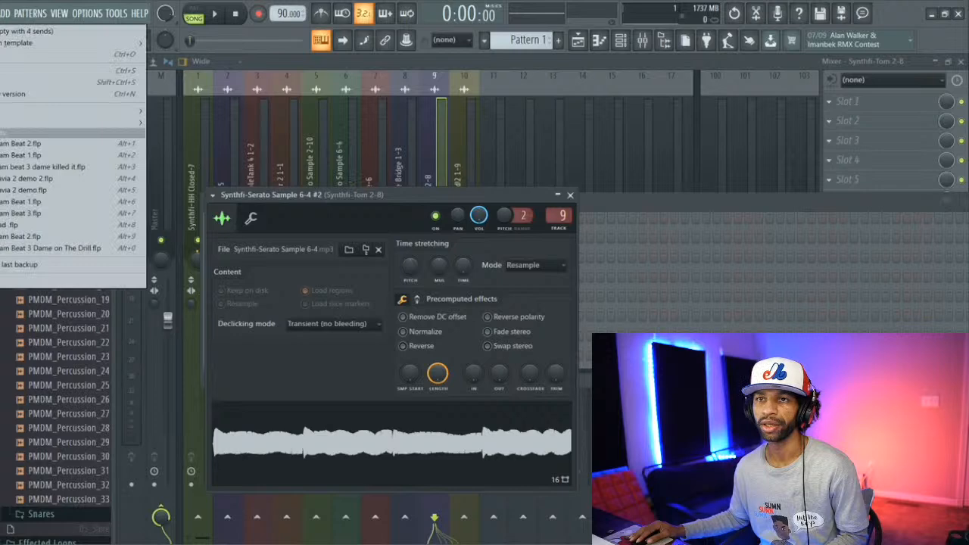
Step: Return to the playlist and undo the placement of the Splice Bridge 1-3 clip on the Tom 2-8 track
{"action": "mouse_move", "coordinate": [5, 14]}
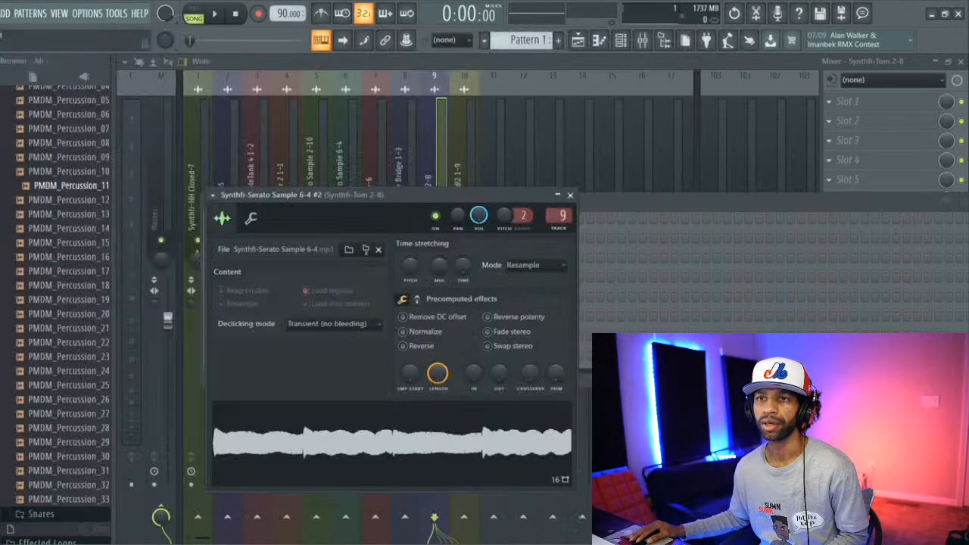
{"action": "left_click", "coordinate": [598, 44]}
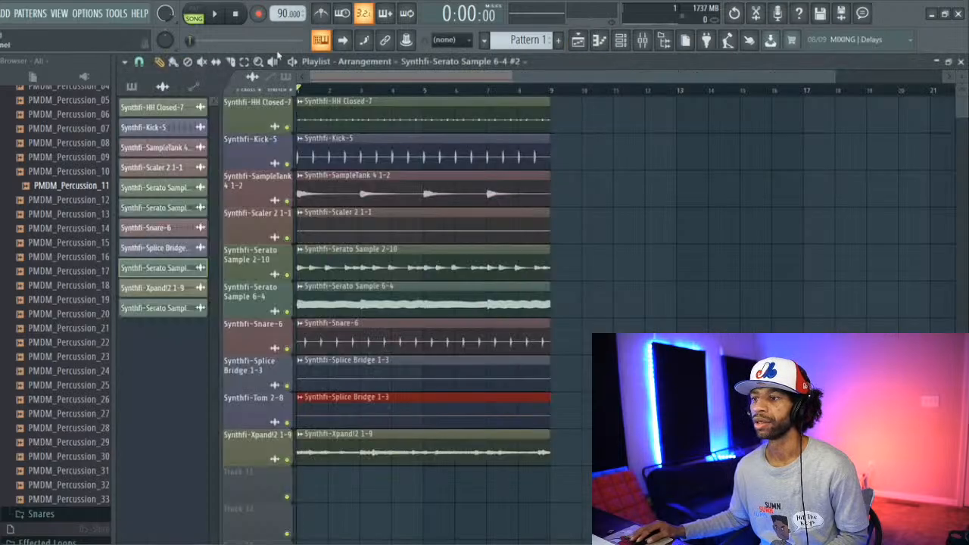
{"action": "left_click", "coordinate": [1, 14]}
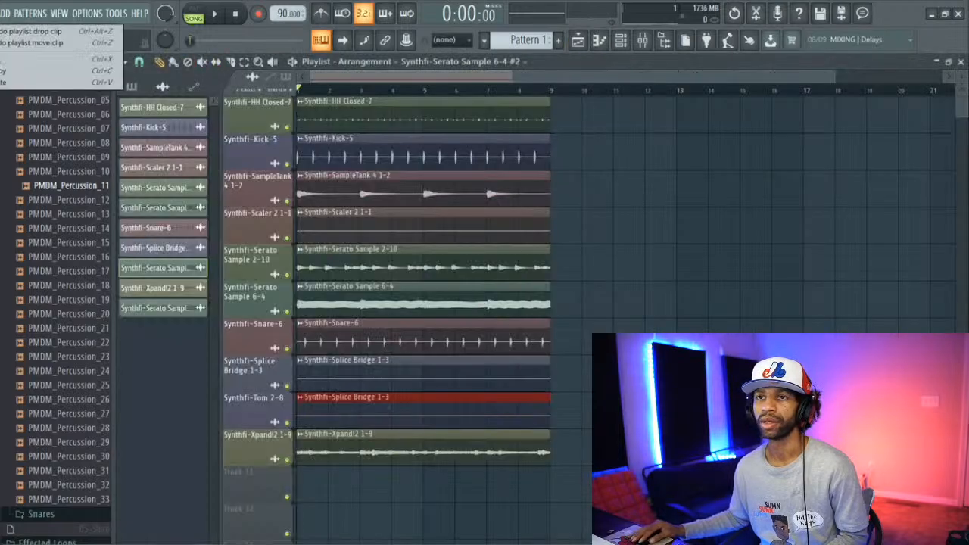
{"action": "left_click", "coordinate": [5, 32]}
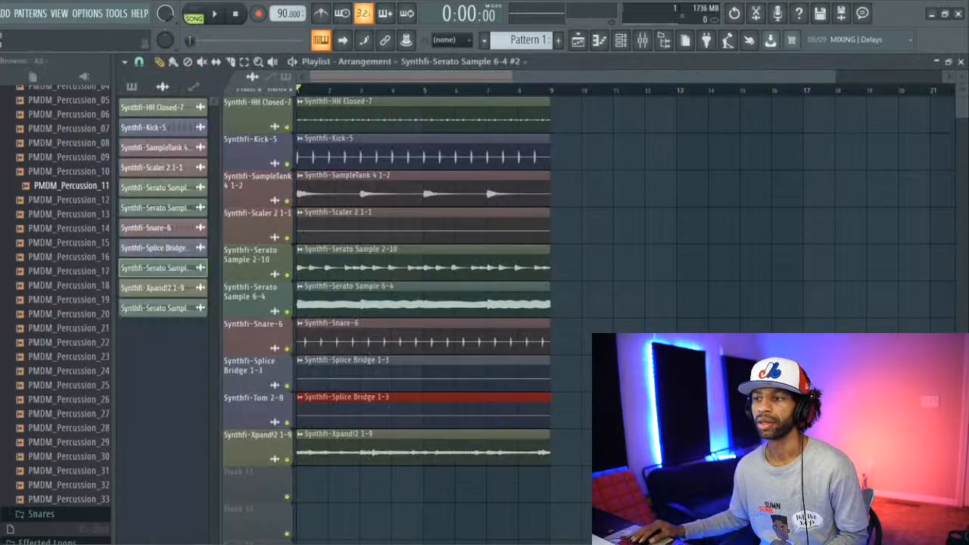
Step: Undo the moves of the Xpand!2 1-9 and Serato Sample 6-4 clips
{"action": "left_click", "coordinate": [1, 14]}
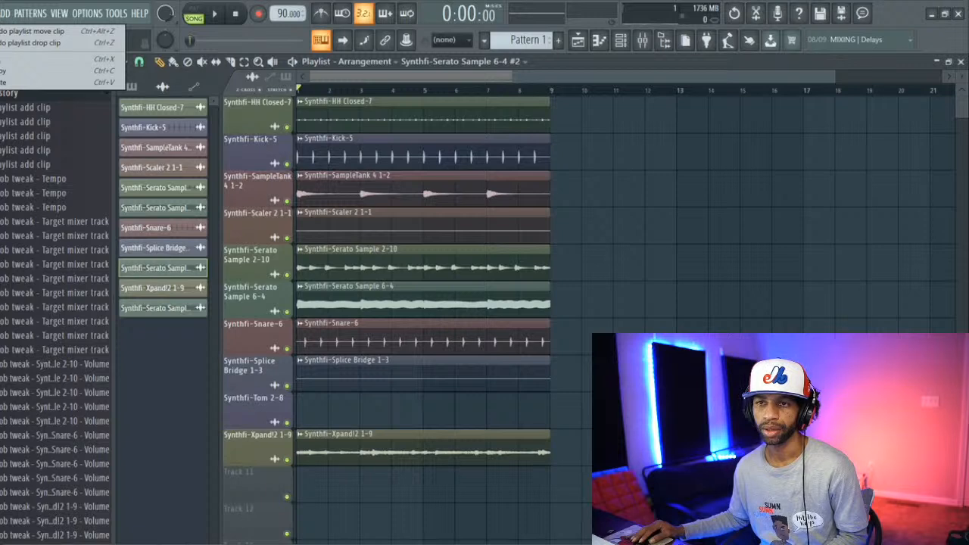
{"action": "left_click", "coordinate": [30, 31]}
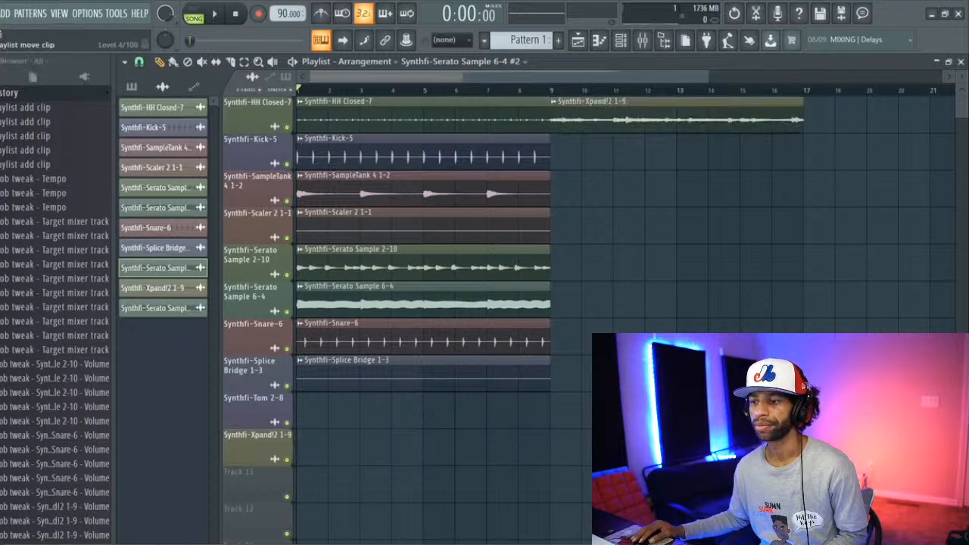
{"action": "left_click", "coordinate": [0, 14]}
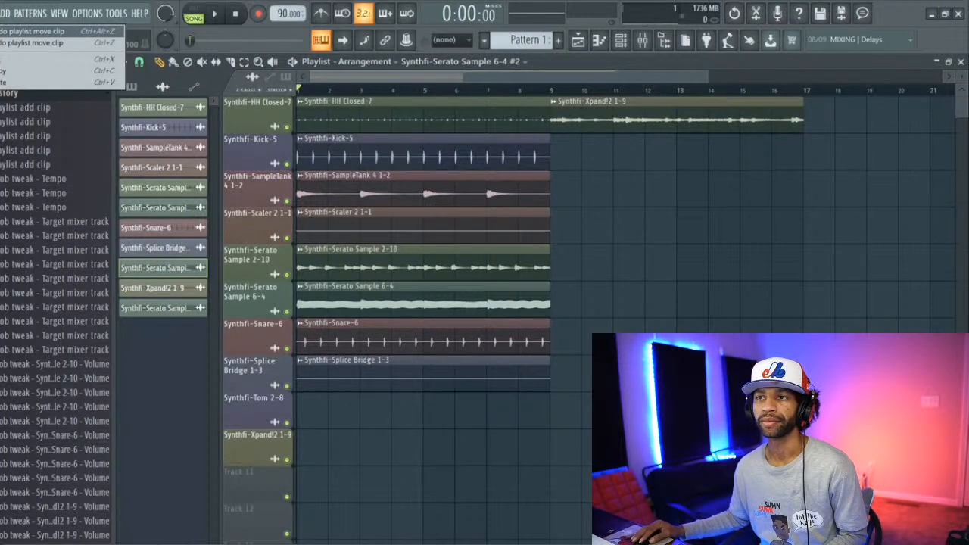
{"action": "left_click", "coordinate": [30, 31]}
Step: Undo the earlier deletion, move and drop of the Tom 2-8 track's Splice Bridge 1-3 clip, plus the edit that removed its Serato Sample 6-4 #2 clip
{"action": "left_click", "coordinate": [1, 14]}
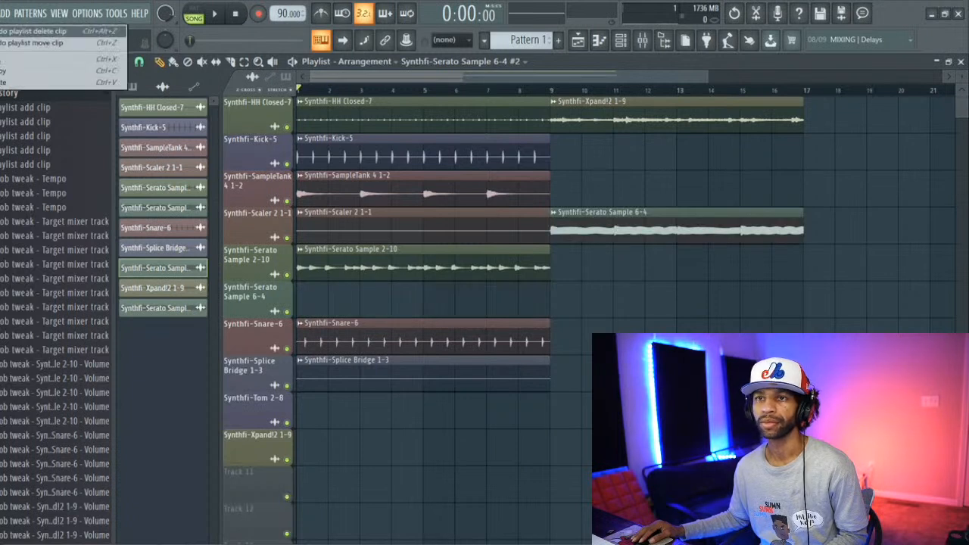
{"action": "left_click", "coordinate": [30, 31]}
{"action": "left_click", "coordinate": [1, 14]}
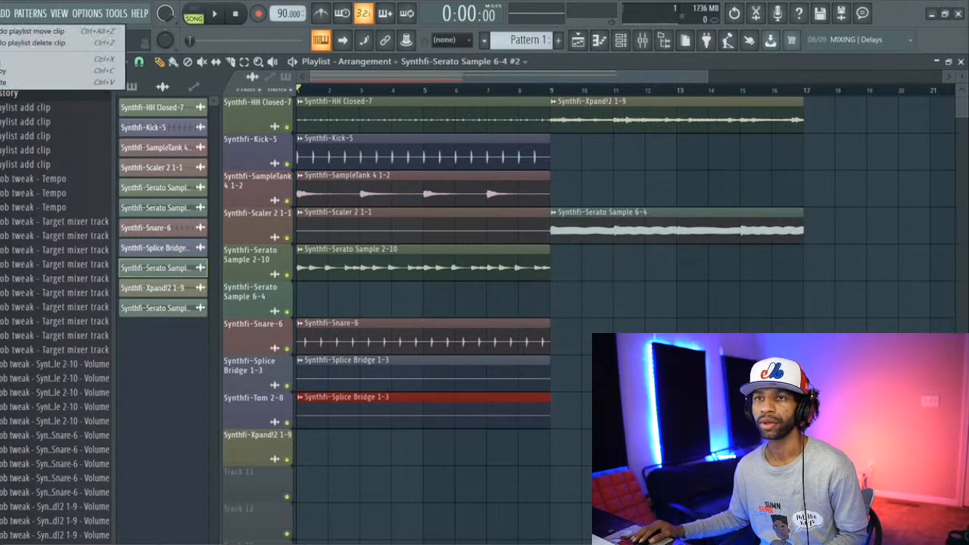
{"action": "left_click", "coordinate": [30, 31]}
{"action": "left_click", "coordinate": [1, 13]}
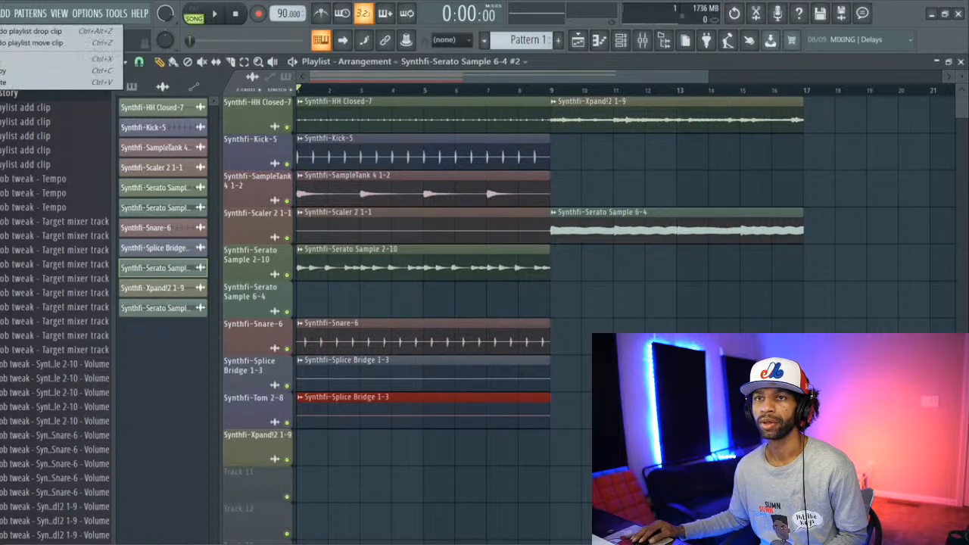
{"action": "left_click", "coordinate": [30, 32]}
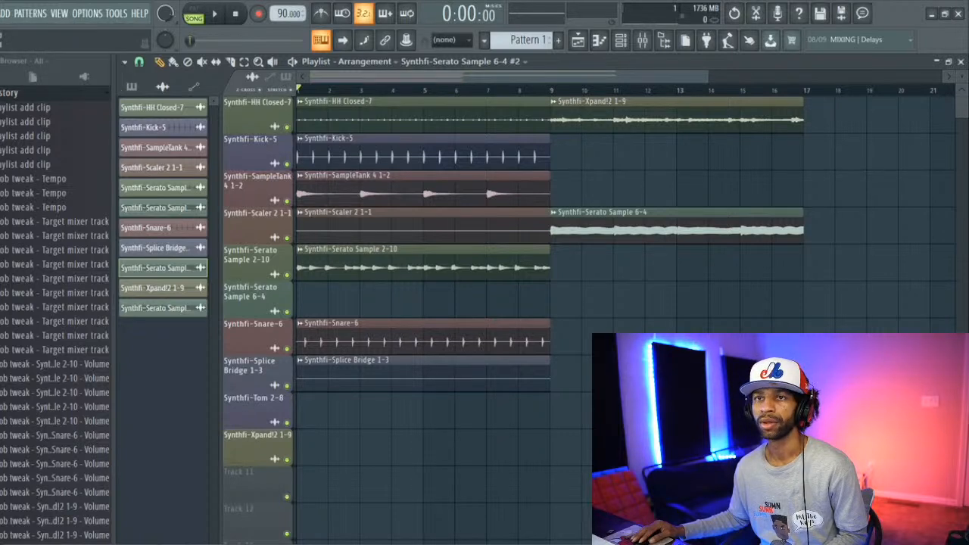
{"action": "left_click", "coordinate": [1, 14]}
{"action": "left_click", "coordinate": [30, 31]}
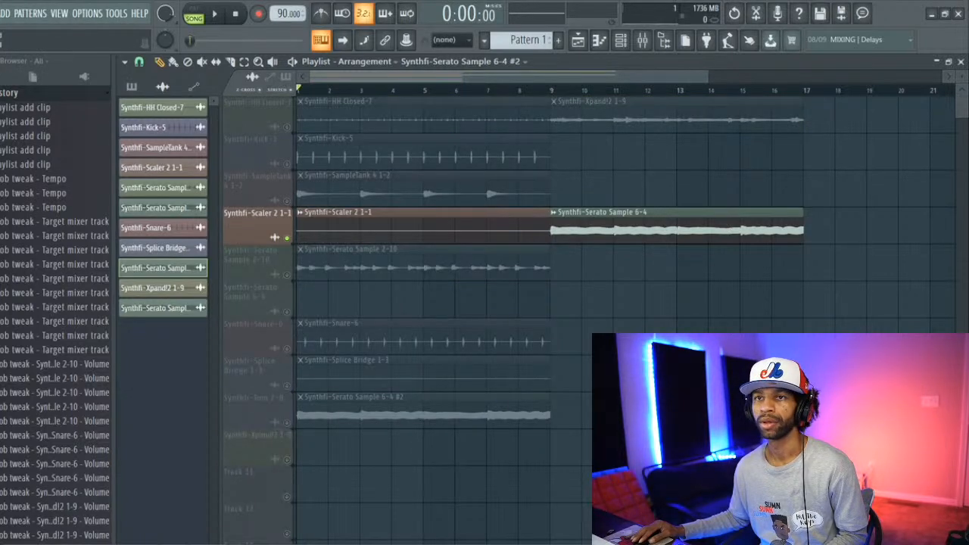
Step: Undo the track solo changes and the move of the Serato Sample 6-4 #2 clip between the Xpand!2 1-9 and Tom 2-8 tracks
{"action": "left_click", "coordinate": [0, 13]}
{"action": "left_click", "coordinate": [31, 32]}
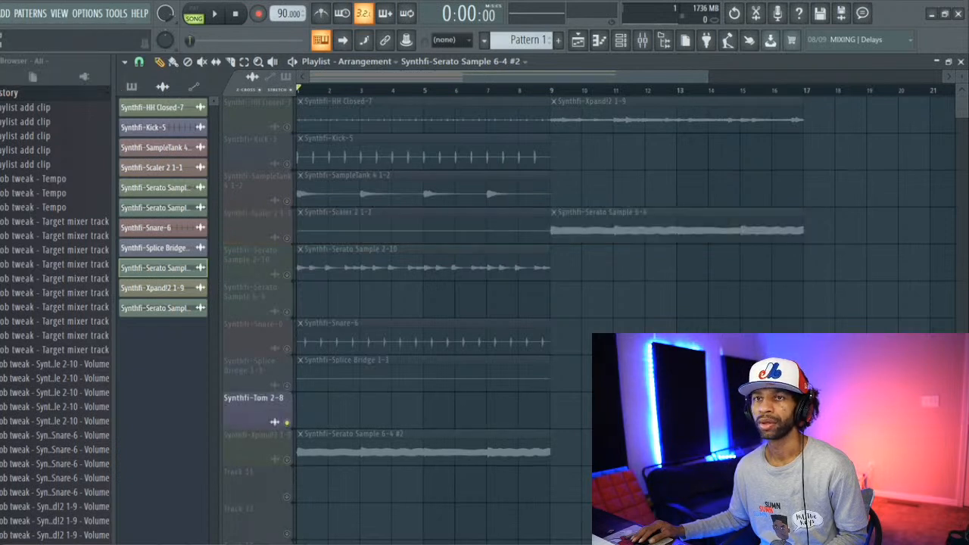
{"action": "left_click", "coordinate": [0, 13]}
{"action": "left_click", "coordinate": [30, 31]}
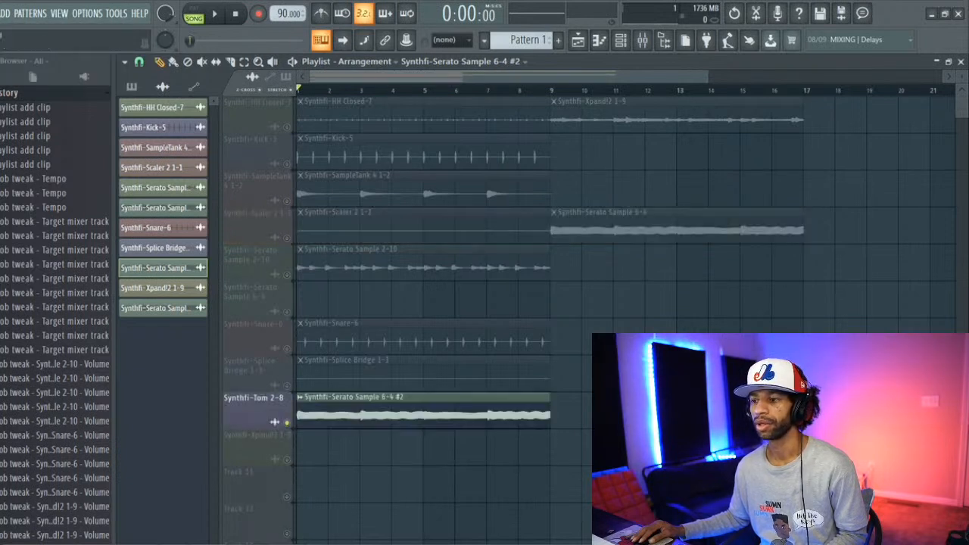
{"action": "left_click", "coordinate": [1, 14]}
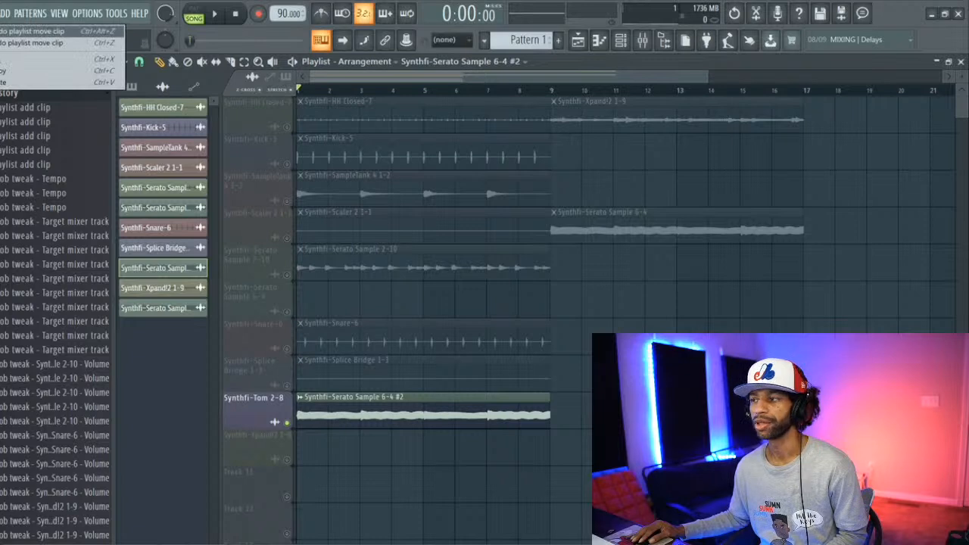
{"action": "left_click", "coordinate": [31, 31]}
Step: Undo the moves of the Serato Sample 6-4 clip back to bar 1 of its own track
{"action": "left_click", "coordinate": [0, 14]}
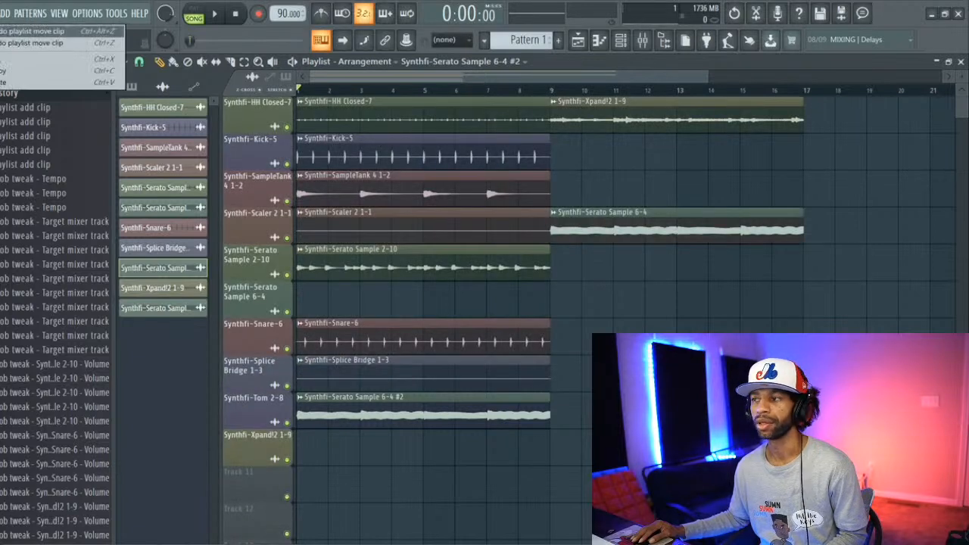
{"action": "left_click", "coordinate": [31, 32]}
{"action": "left_click", "coordinate": [1, 14]}
{"action": "left_click", "coordinate": [30, 31]}
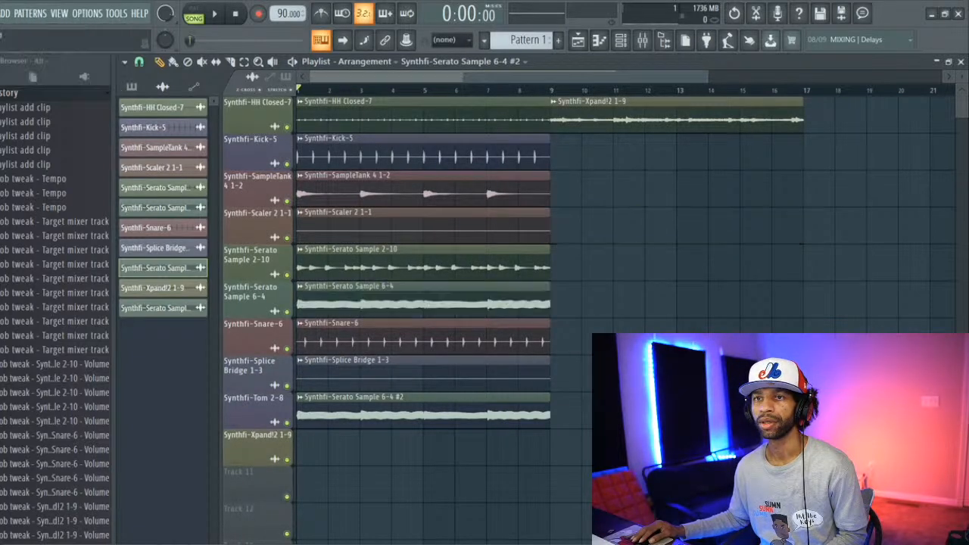
Step: Undo the moves of the Xpand!2 1-9 clip back to bar 1 of its own track, and play the song briefly
{"action": "left_click", "coordinate": [1, 13]}
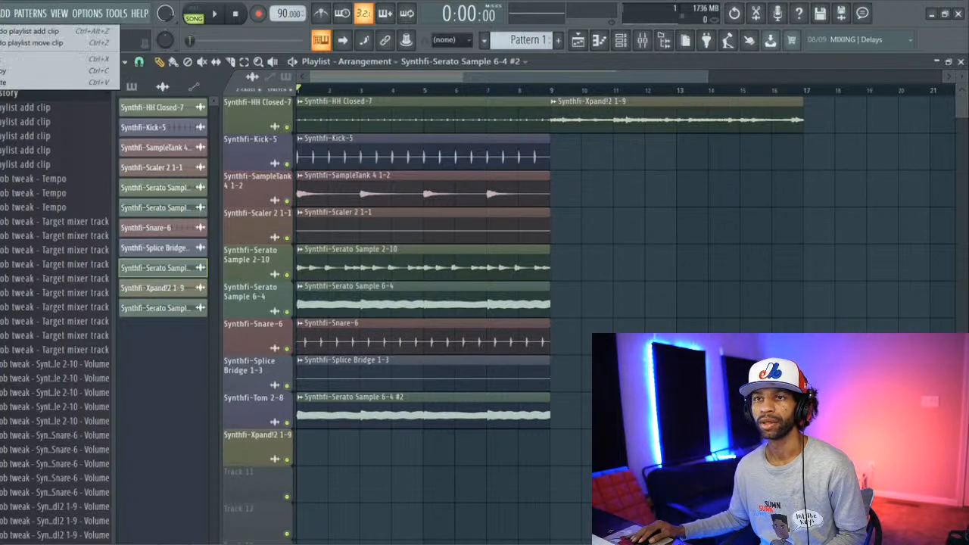
{"action": "left_click", "coordinate": [31, 31]}
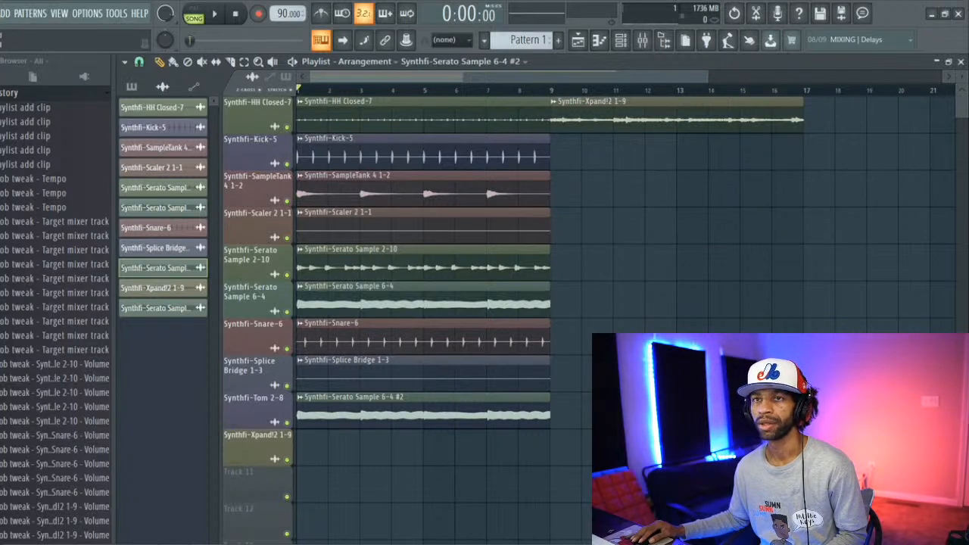
{"action": "left_click", "coordinate": [1, 14]}
{"action": "left_click", "coordinate": [30, 31]}
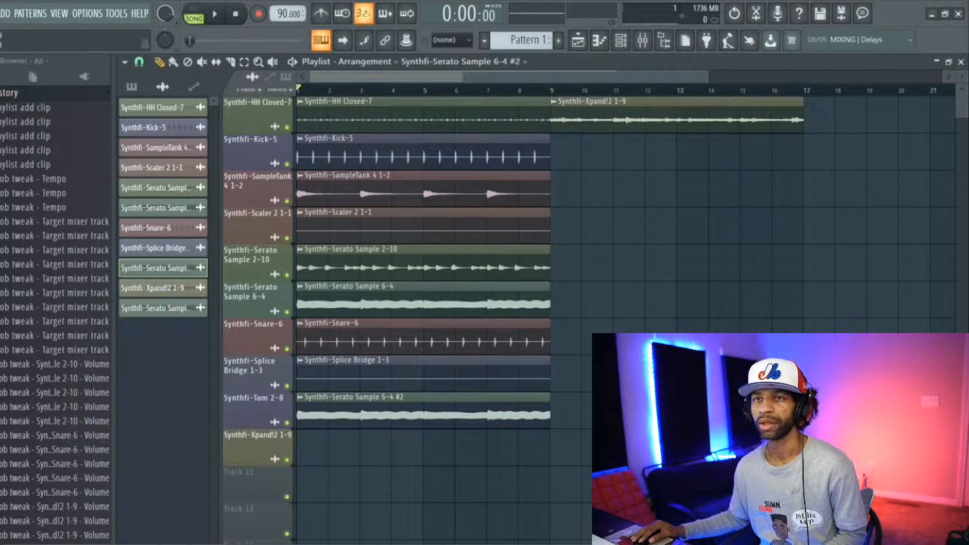
{"action": "left_click", "coordinate": [0, 14]}
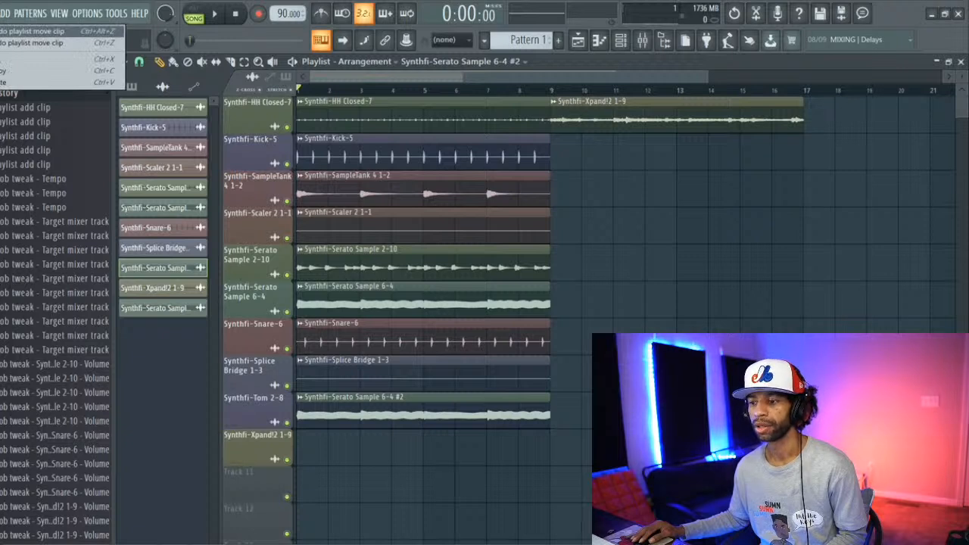
{"action": "left_click", "coordinate": [30, 31]}
{"action": "key", "text": "space"}
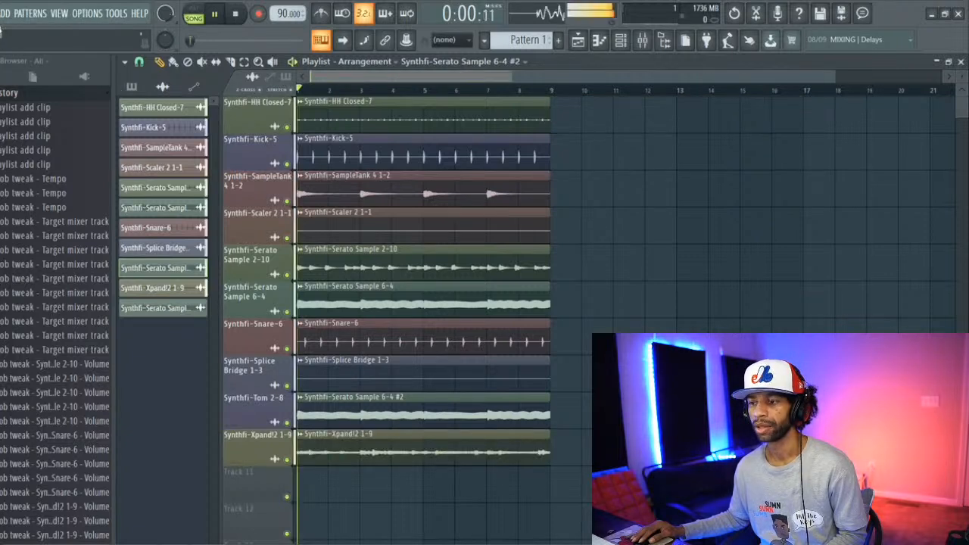
{"action": "key", "text": "space"}
Step: Step back one more playlist clip move and delete the Serato Sample 6-4 #2 clip from the Tom 2-8 track
{"action": "left_click", "coordinate": [0, 14]}
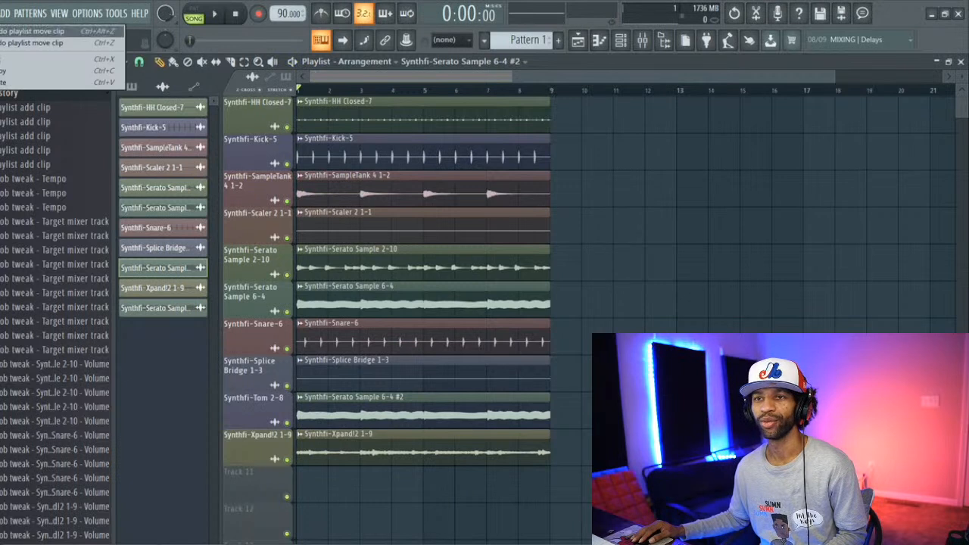
{"action": "left_click", "coordinate": [30, 31]}
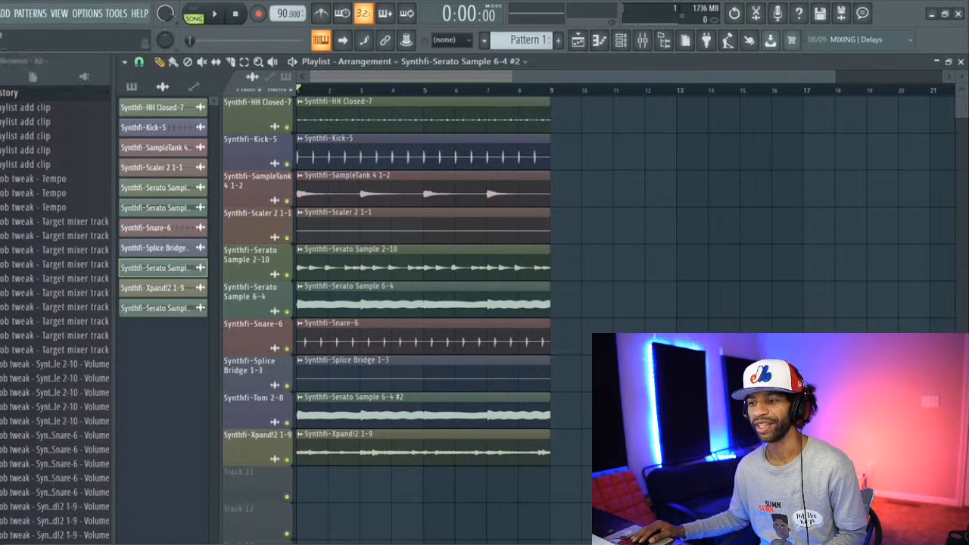
{"action": "right_click", "coordinate": [342, 419]}
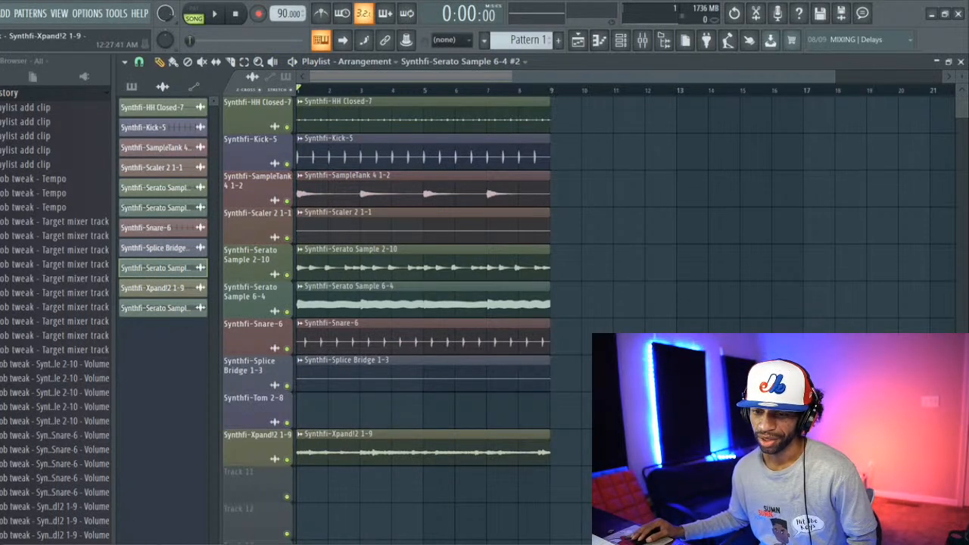
Step: Switch to File Explorer and open the Stream Songs folder on the Desktop
{"action": "mouse_move", "coordinate": [94, 544]}
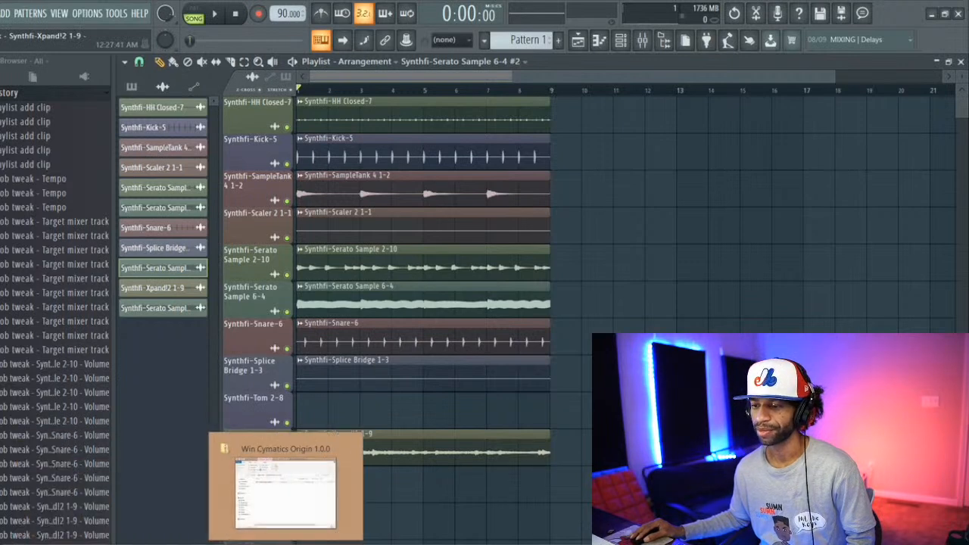
{"action": "left_click", "coordinate": [286, 544]}
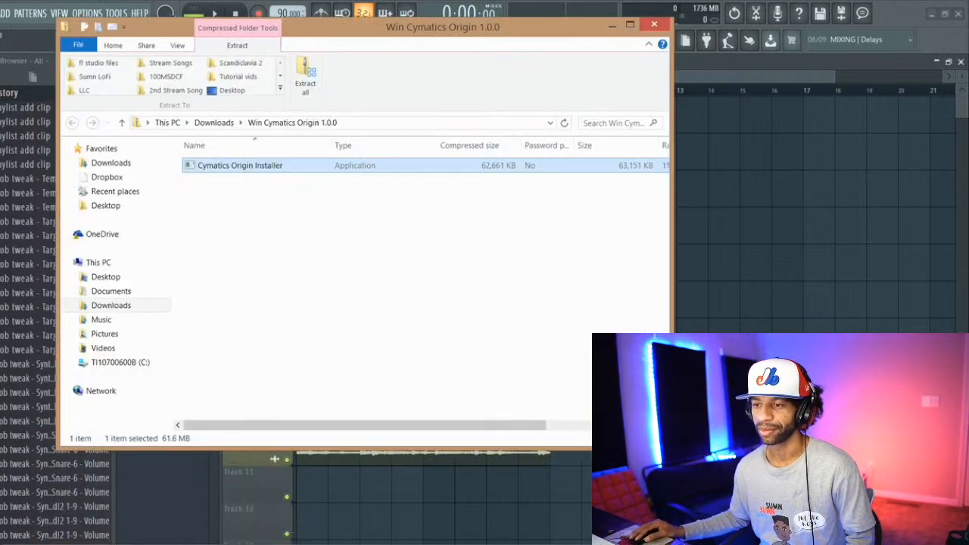
{"action": "mouse_move", "coordinate": [286, 544]}
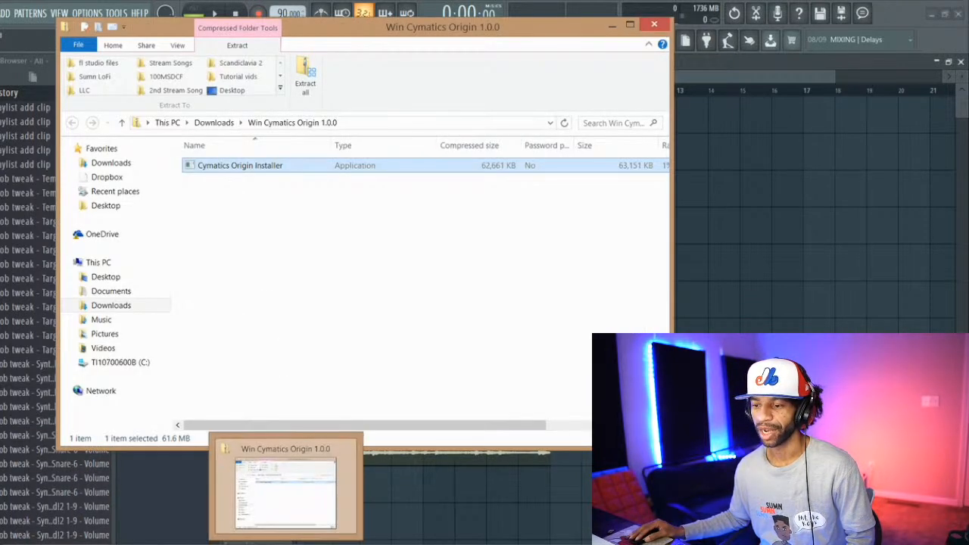
{"action": "left_click", "coordinate": [116, 276]}
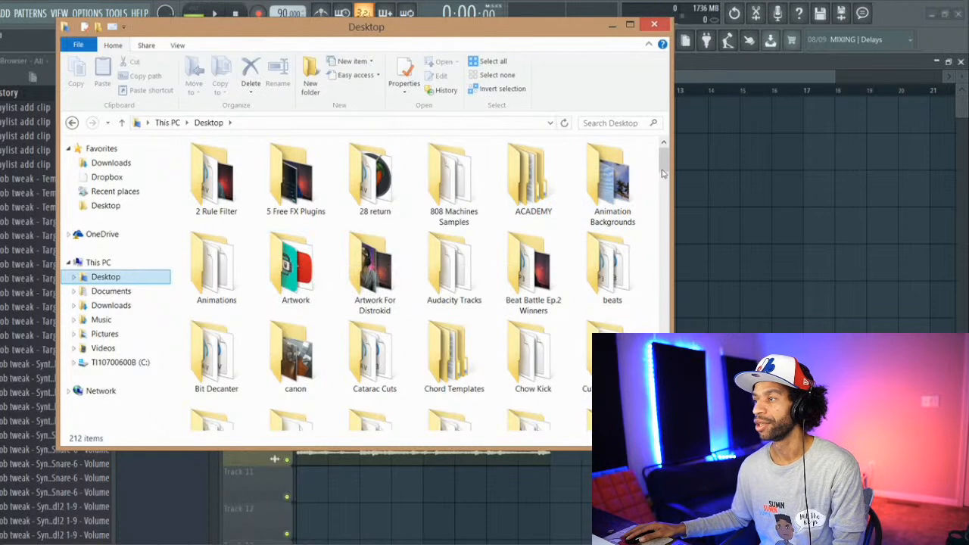
{"action": "left_click_drag", "start_coordinate": [661, 173], "coordinate": [664, 255]}
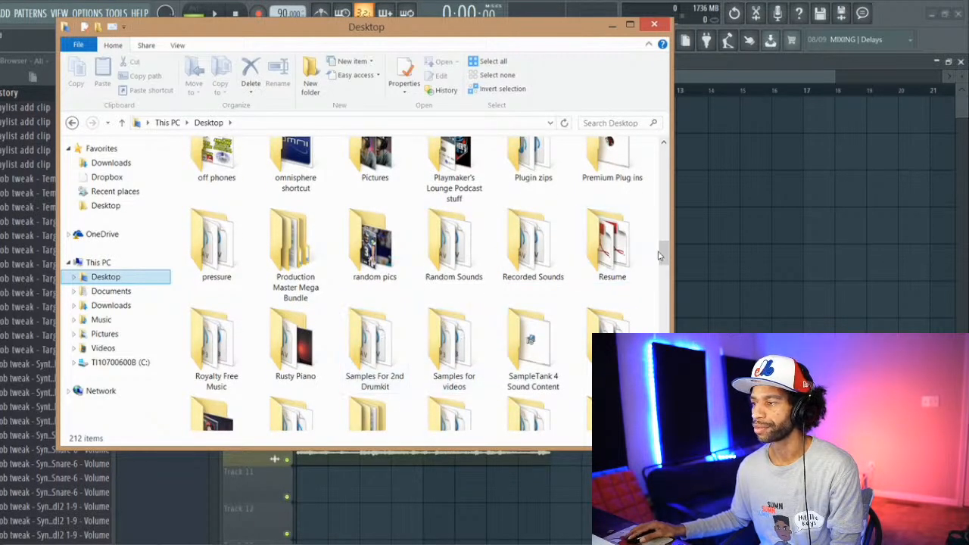
{"action": "scroll", "coordinate": [530, 295], "scroll_direction": "down", "scroll_amount": 5}
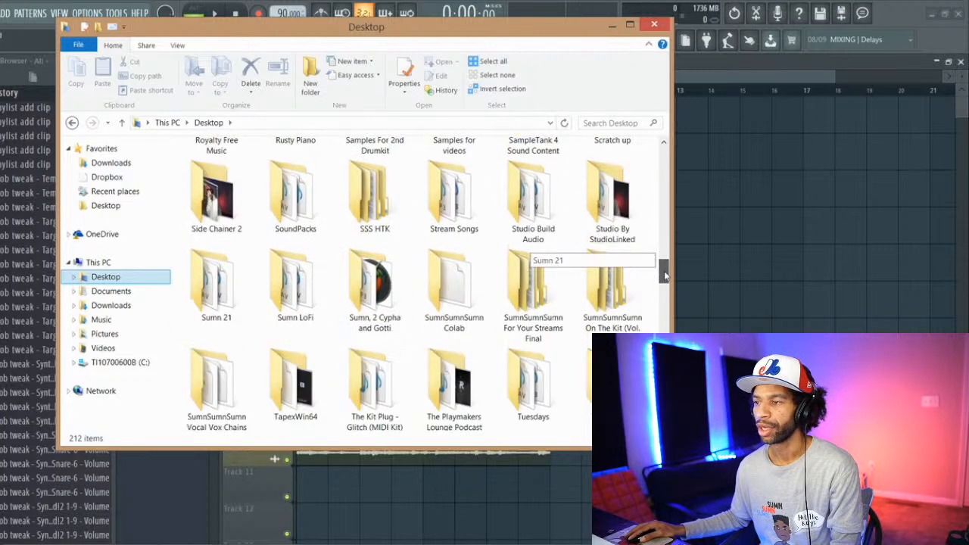
{"action": "double_click", "coordinate": [454, 163]}
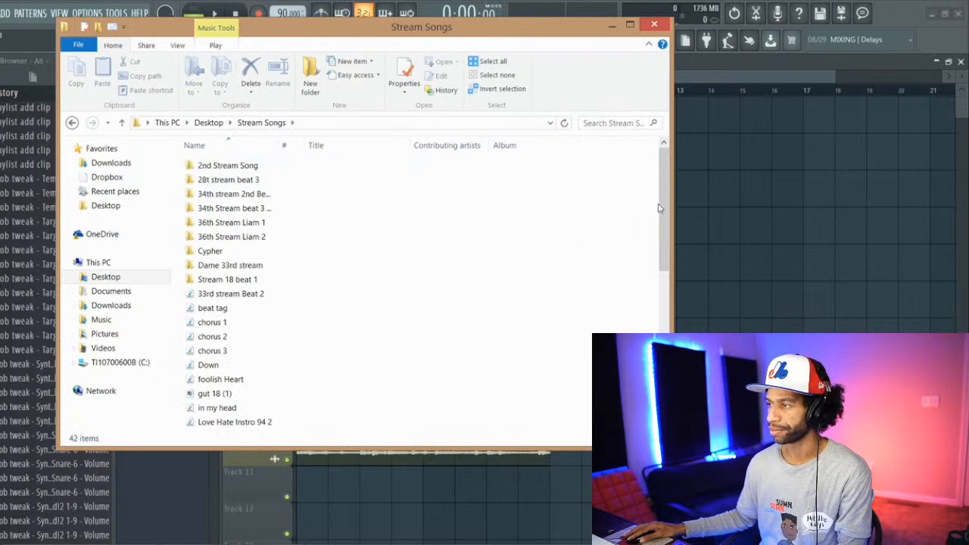
Step: Open the second of the two 36th Stream folders inside Stream Songs
{"action": "scroll", "coordinate": [659, 208], "scroll_direction": "down", "scroll_amount": 1}
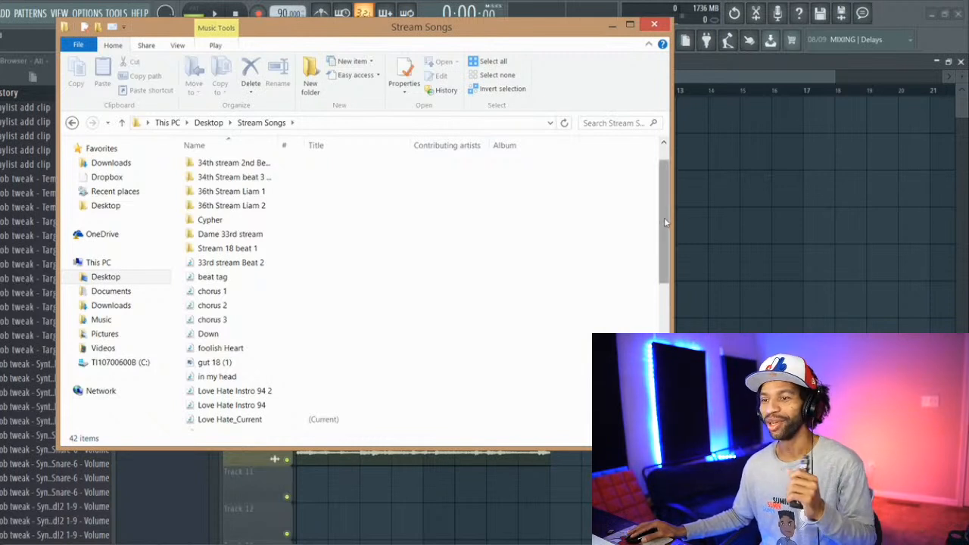
{"action": "left_click_drag", "start_coordinate": [664, 218], "coordinate": [662, 222]}
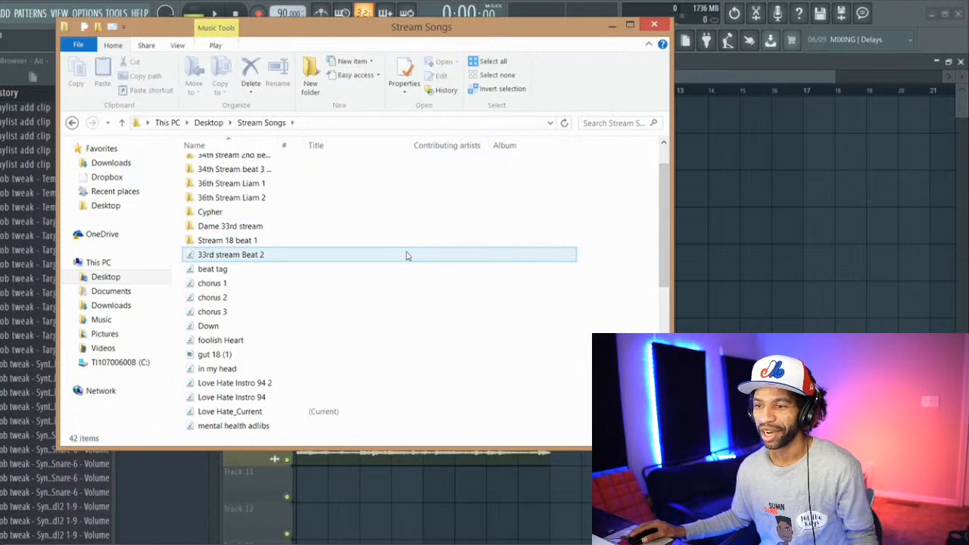
{"action": "left_click_drag", "start_coordinate": [659, 239], "coordinate": [664, 198]}
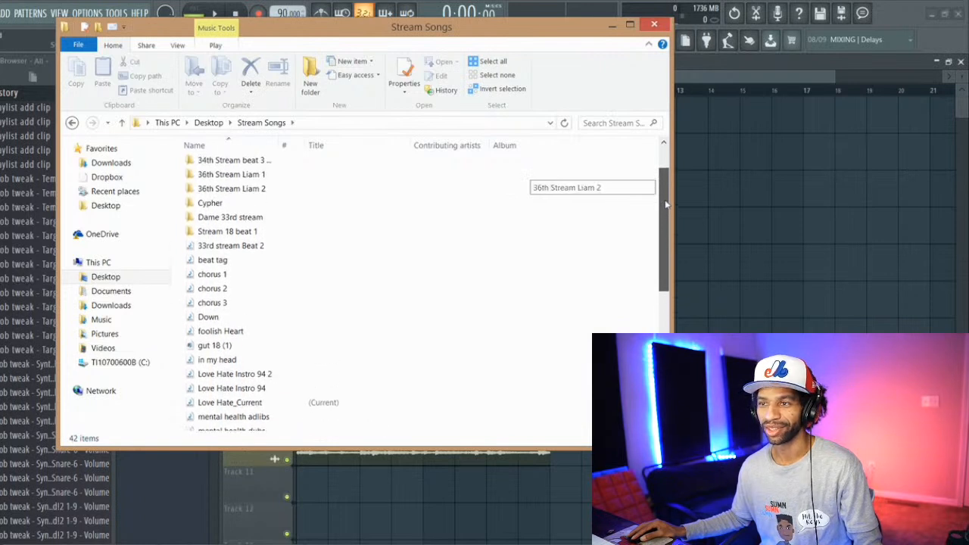
{"action": "double_click", "coordinate": [437, 188]}
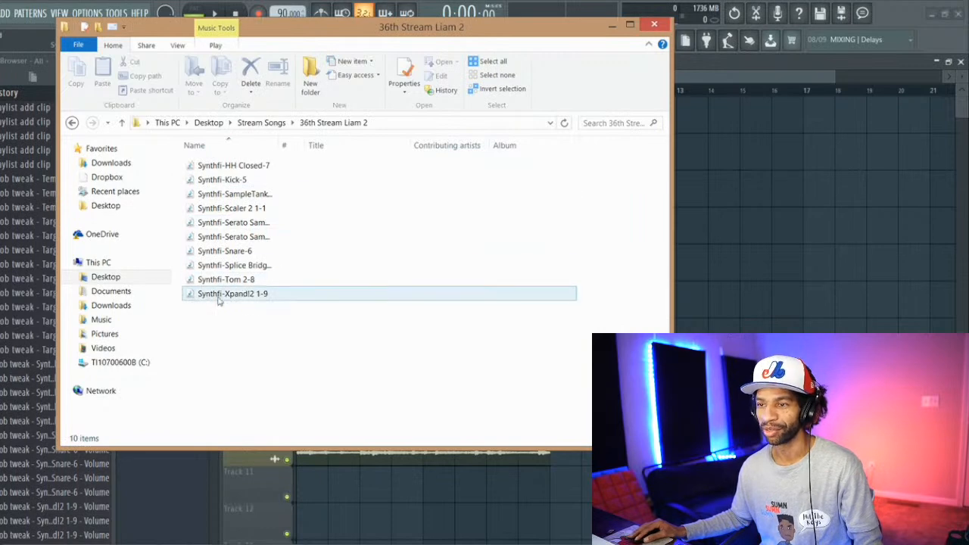
Step: Play the Synthfi-Splice Bridge 1-3 stem in the media player, skip ahead to listen further in, and close the player
{"action": "double_click", "coordinate": [275, 267]}
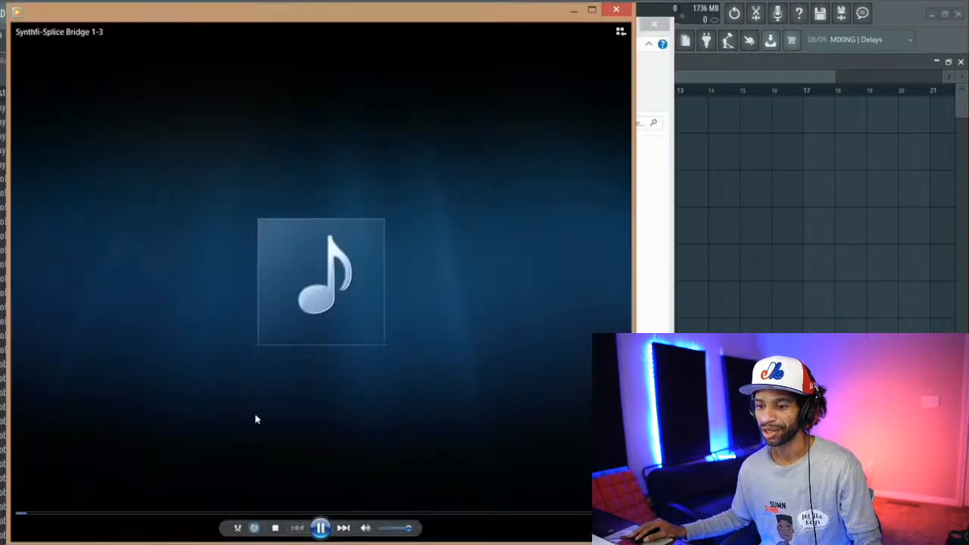
{"action": "left_click", "coordinate": [224, 514]}
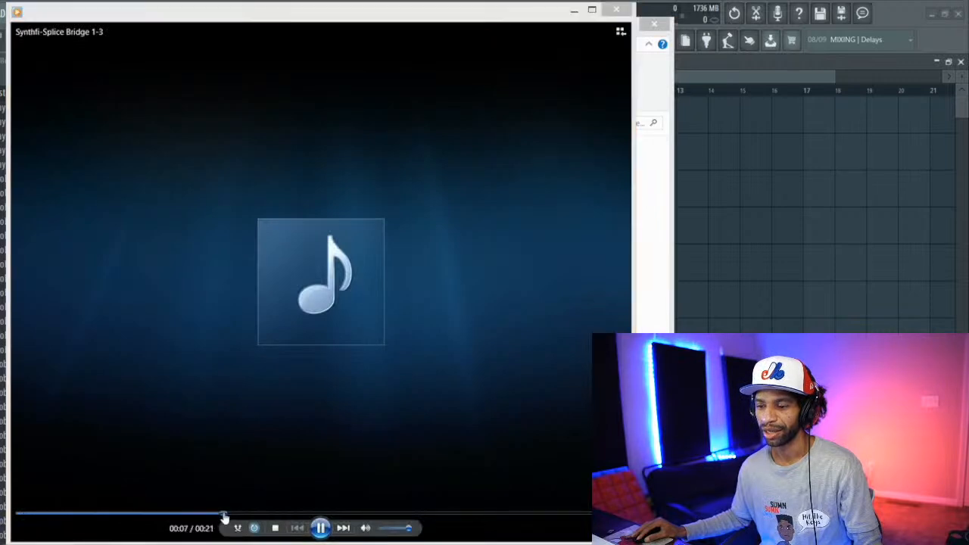
{"action": "left_click", "coordinate": [616, 9]}
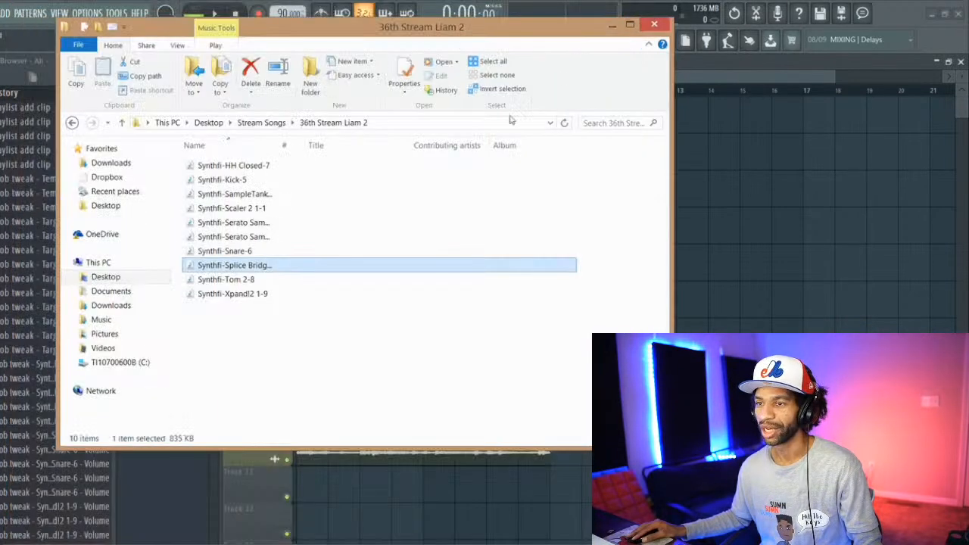
Step: Listen to the Synthfi-Scaler 2 1-1 and Synthfi-Kick-5 stems in the media player, closing it after each
{"action": "double_click", "coordinate": [296, 208]}
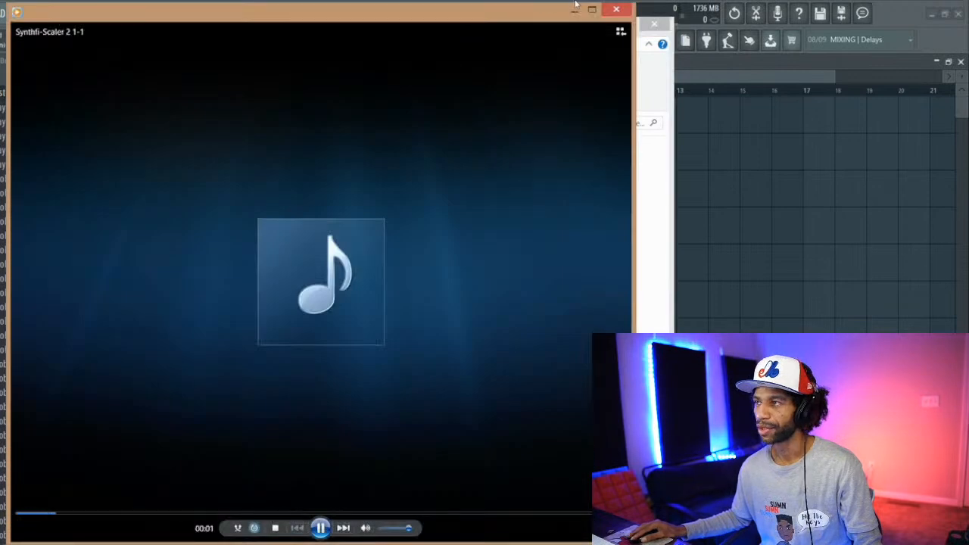
{"action": "left_click", "coordinate": [616, 9]}
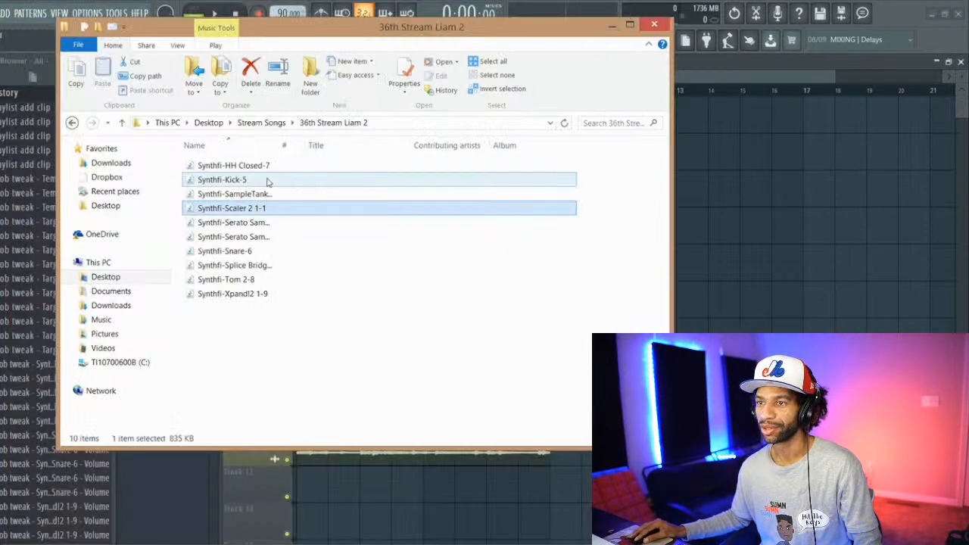
{"action": "double_click", "coordinate": [267, 180]}
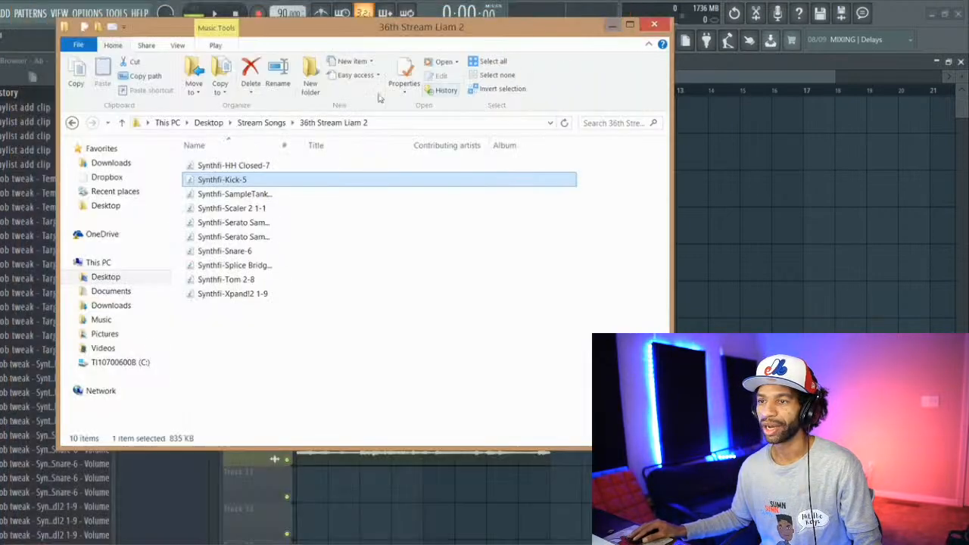
{"action": "left_click", "coordinate": [617, 9]}
Step: Listen to the Synthfi-HH Closed-7 and Synthfi-Tom 2-8 stems in the media player, closing it after each
{"action": "left_click", "coordinate": [261, 166]}
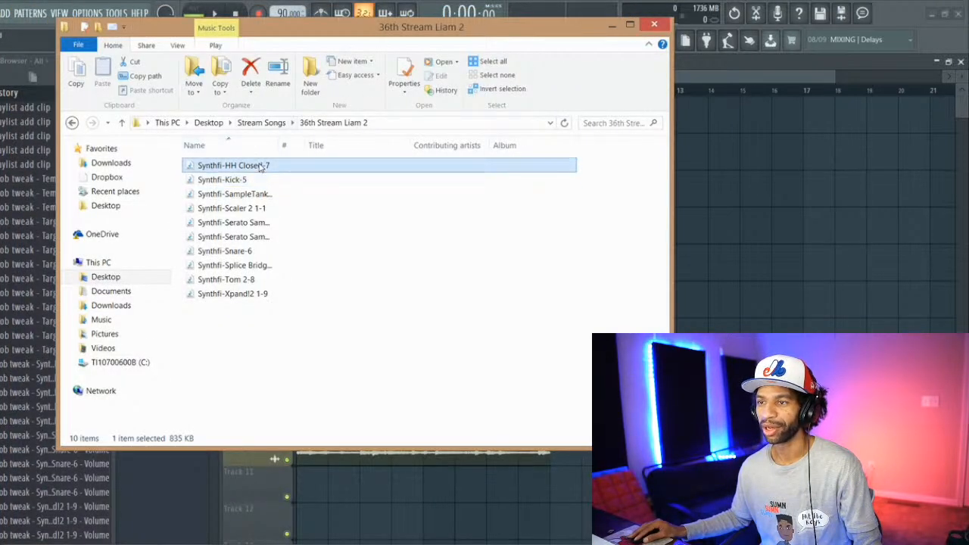
{"action": "double_click", "coordinate": [262, 167]}
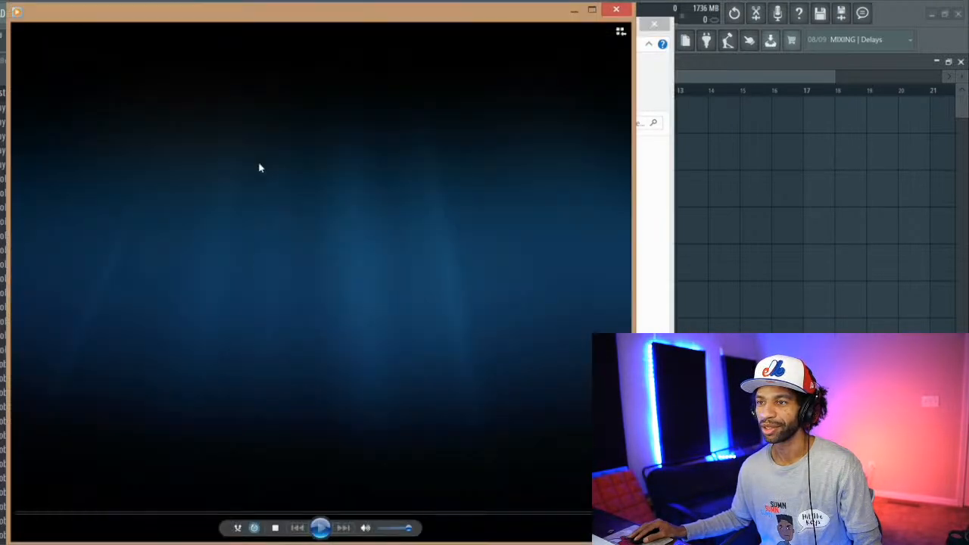
{"action": "left_click", "coordinate": [618, 11]}
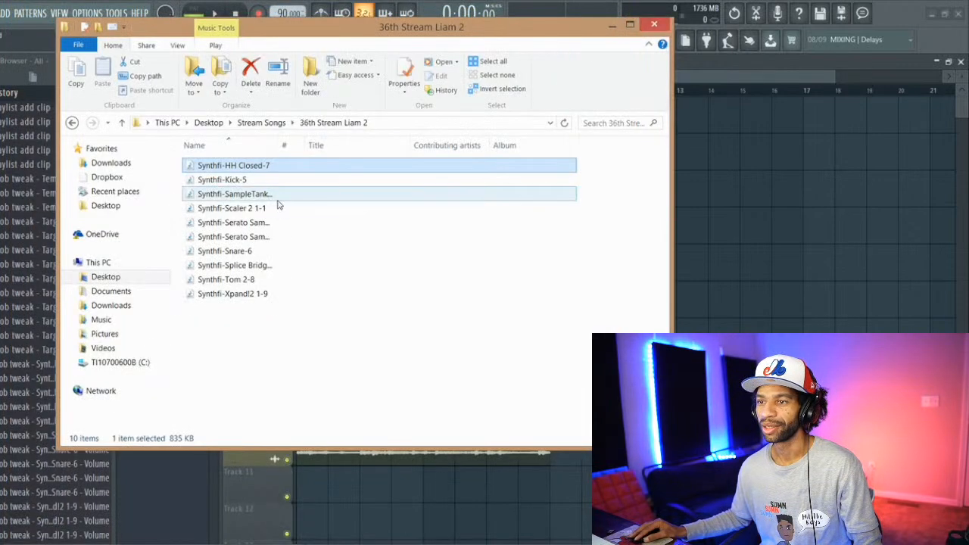
{"action": "double_click", "coordinate": [277, 280]}
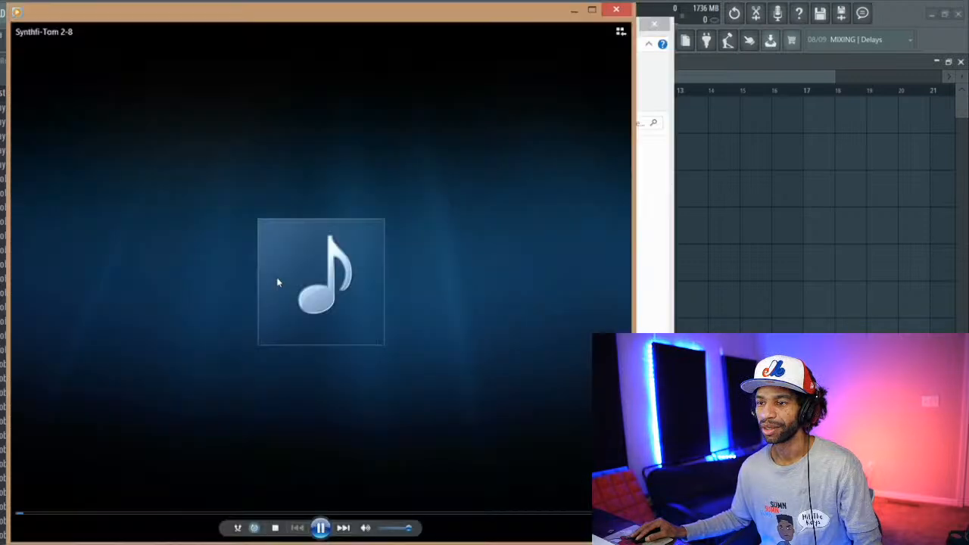
{"action": "left_click", "coordinate": [609, 15]}
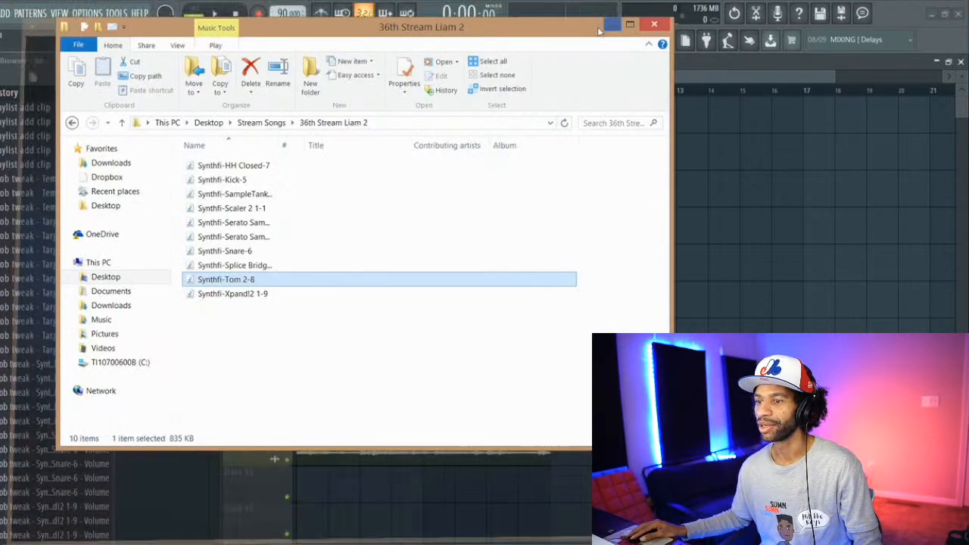
Step: Import the Synthfi-Tom 2-8 file from the folder into the clip list and place it at bar 1 of its matching playlist track
{"action": "left_click_drag", "start_coordinate": [238, 280], "coordinate": [147, 490]}
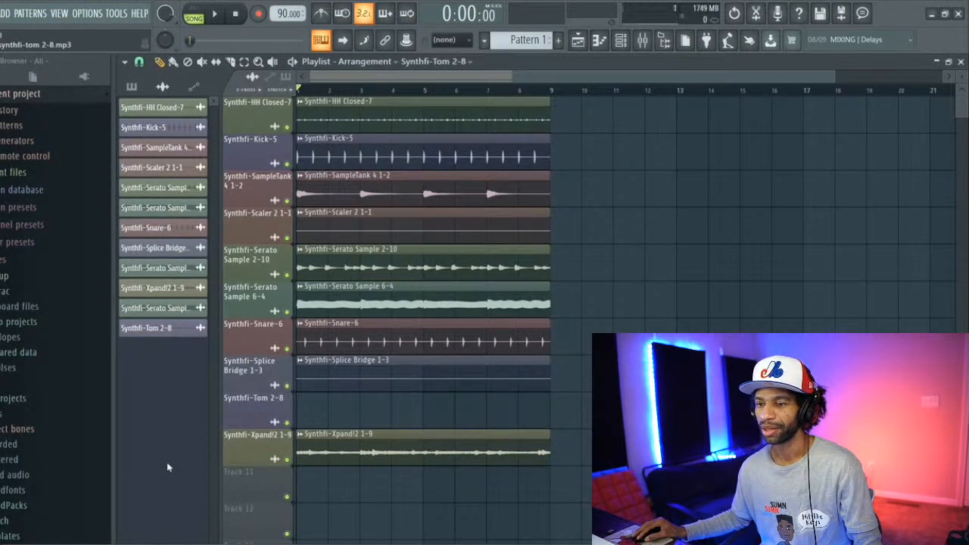
{"action": "left_click", "coordinate": [154, 328]}
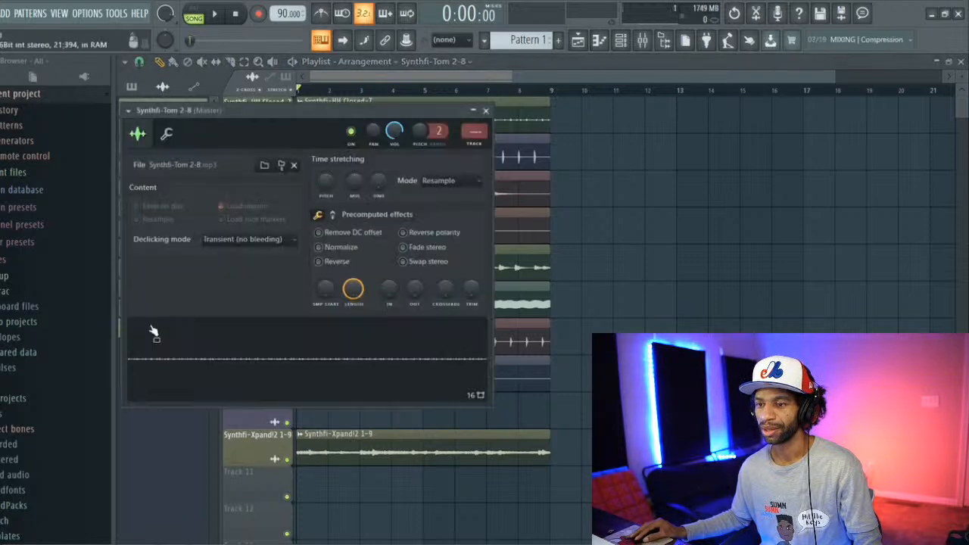
{"action": "left_click", "coordinate": [486, 112]}
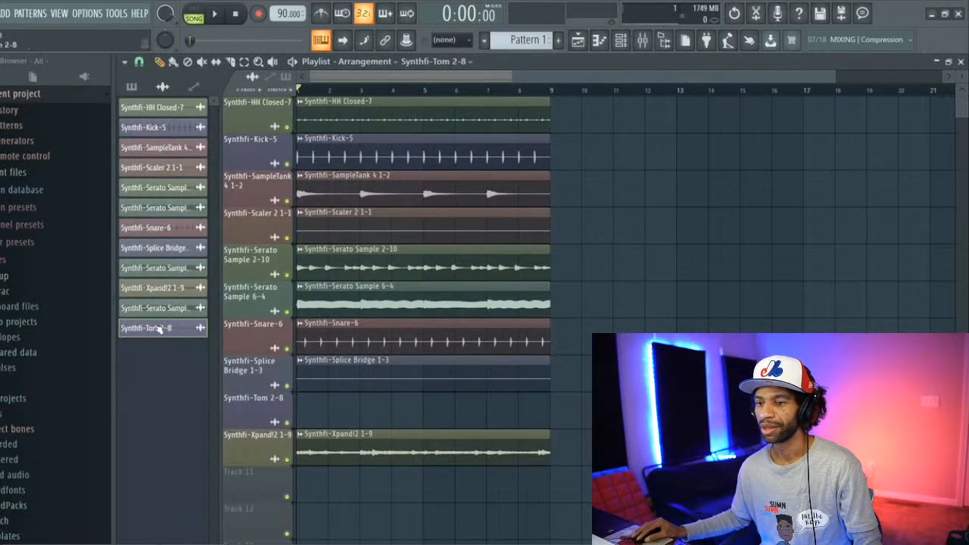
{"action": "left_click", "coordinate": [303, 410]}
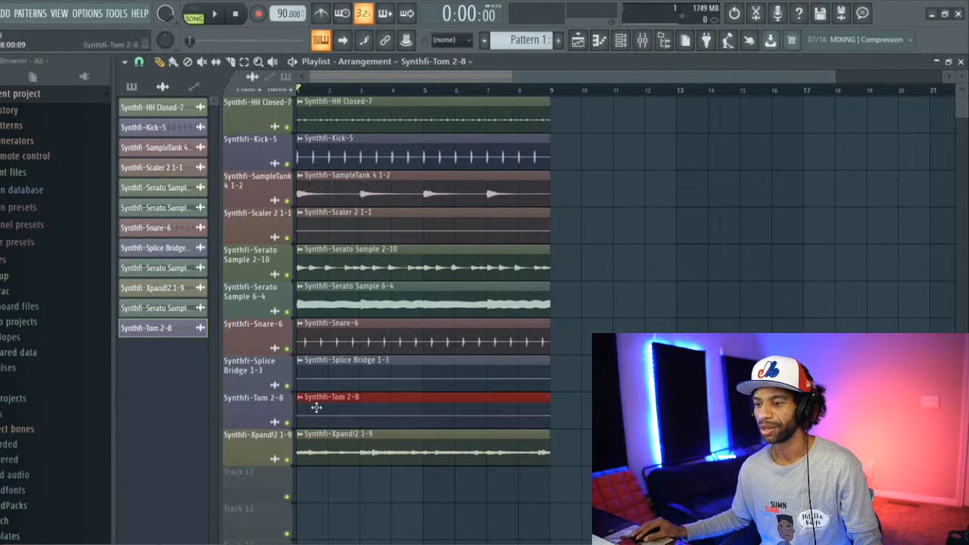
Step: Route the Synthfi-Tom 2-8 clip to mixer track 9 and raise its levels-adjustment volume while playing the song, then stop playback
{"action": "double_click", "coordinate": [317, 408]}
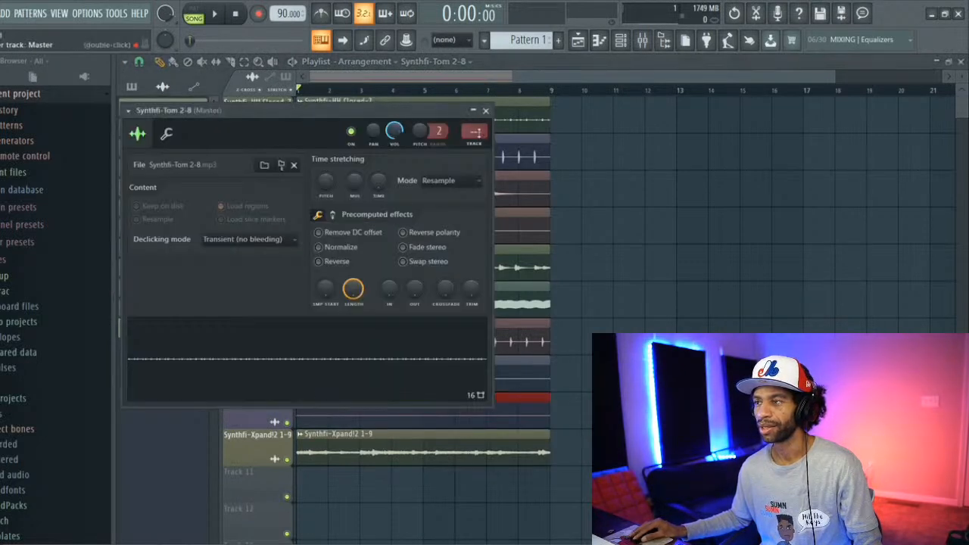
{"action": "scroll", "coordinate": [467, 133], "scroll_direction": "up", "scroll_amount": 9}
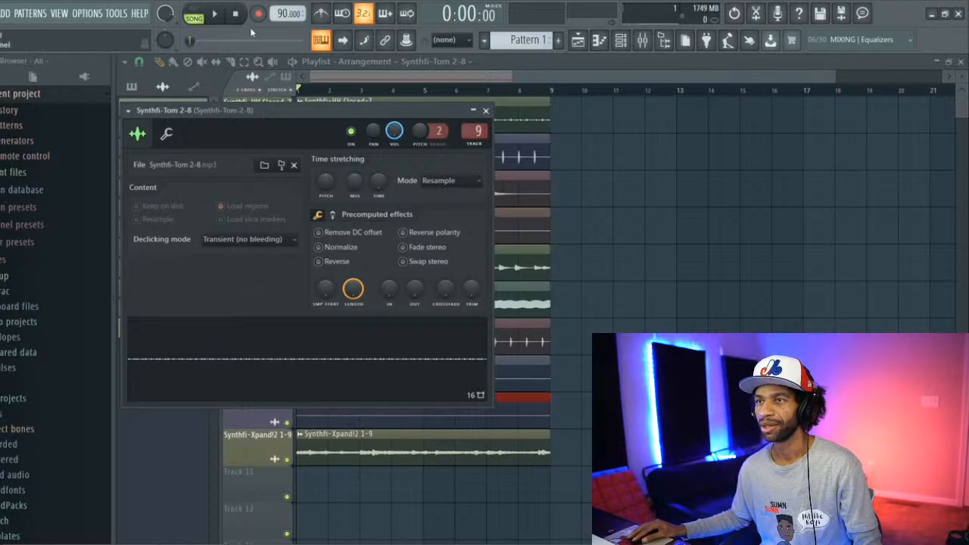
{"action": "key", "text": "space"}
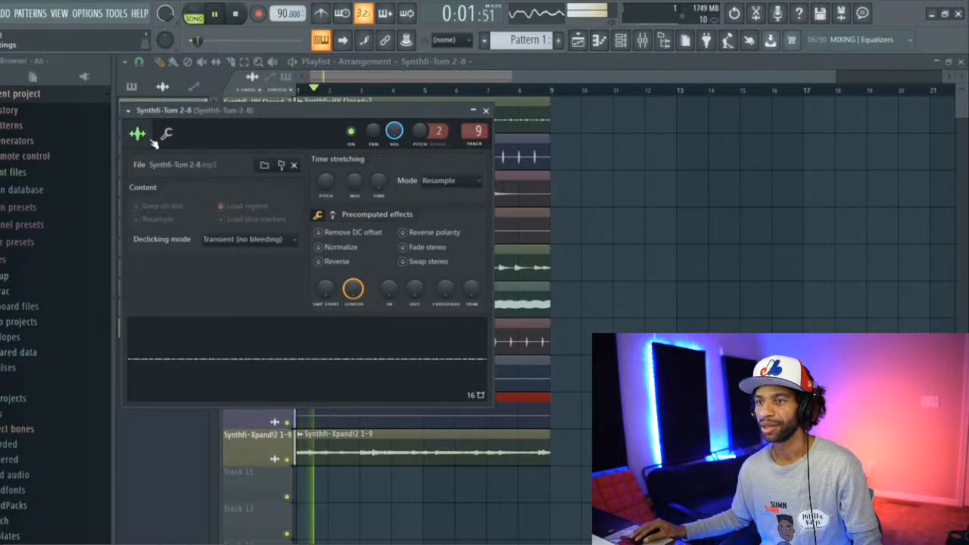
{"action": "left_click", "coordinate": [166, 133]}
{"action": "scroll", "coordinate": [172, 192], "scroll_direction": "up", "scroll_amount": 5}
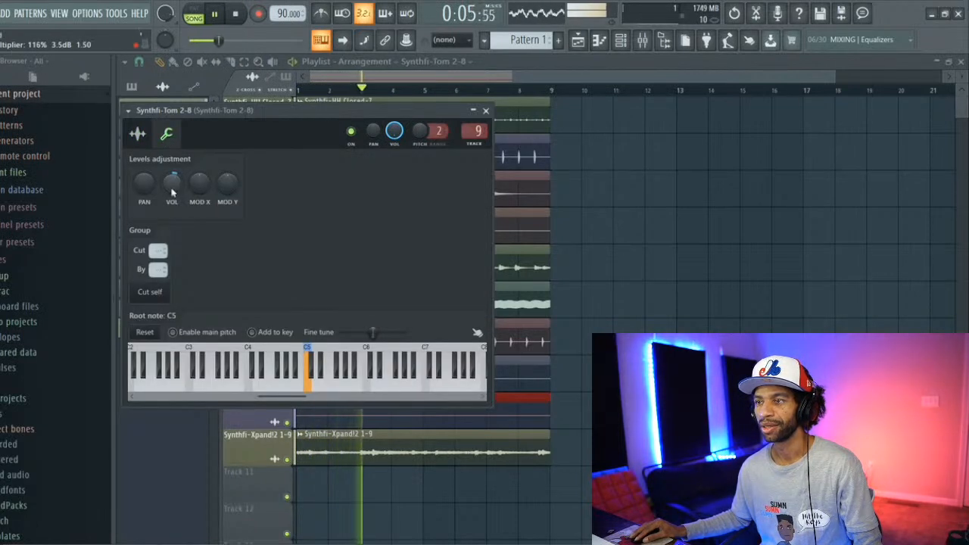
{"action": "left_click", "coordinate": [485, 110]}
{"action": "left_click", "coordinate": [235, 14]}
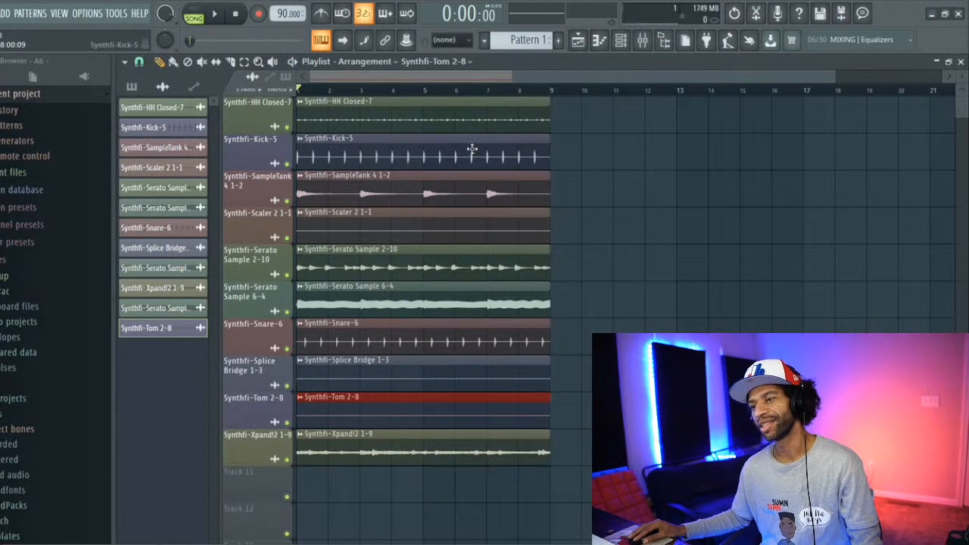
Step: Repeat the Serato Sample 6-4, Kick-5 and HH Closed-7 clips from bar 9 on their own tracks
{"action": "left_click_drag", "start_coordinate": [470, 300], "coordinate": [542, 301]}
{"action": "left_click_drag", "start_coordinate": [485, 297], "coordinate": [475, 300]}
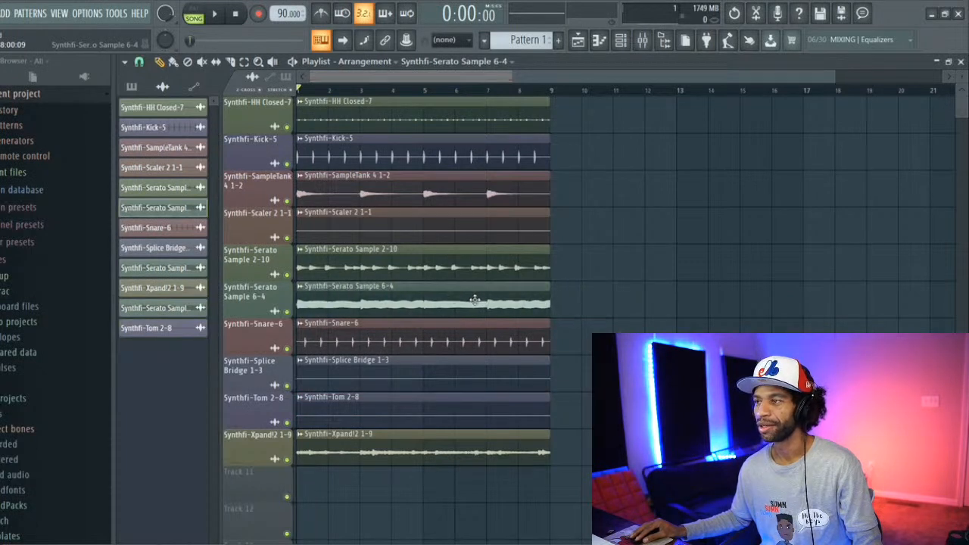
{"action": "key", "text": "ctrl+b"}
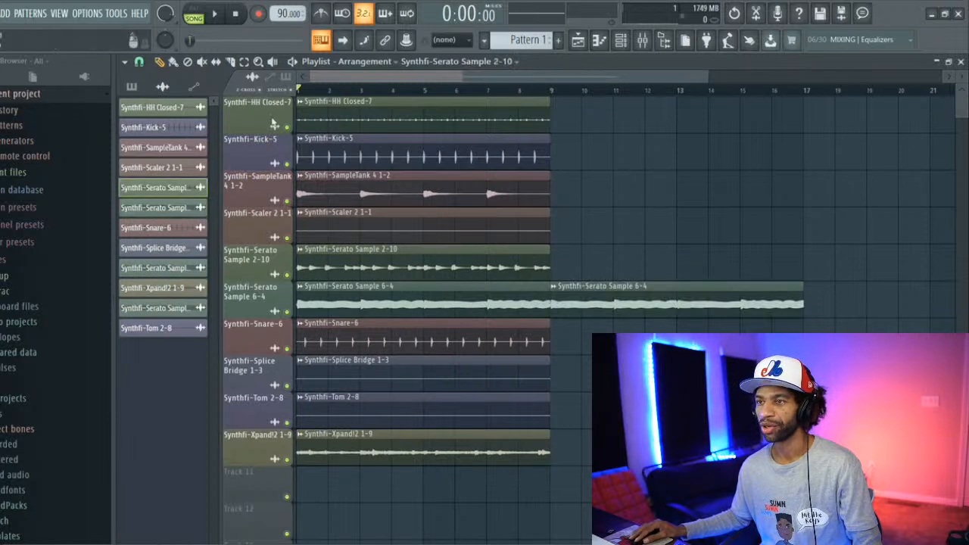
{"action": "left_click_drag", "start_coordinate": [453, 541], "coordinate": [392, 336]}
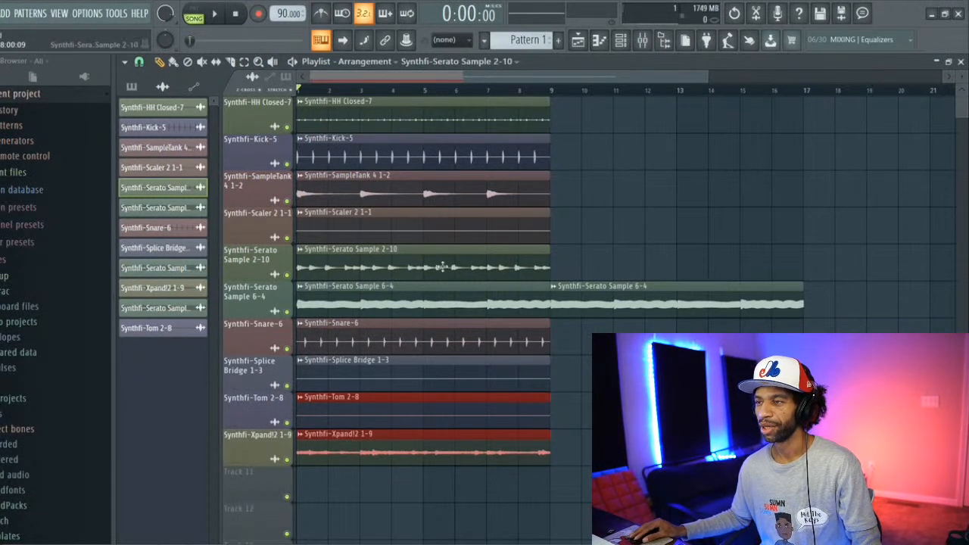
{"action": "left_click", "coordinate": [442, 149]}
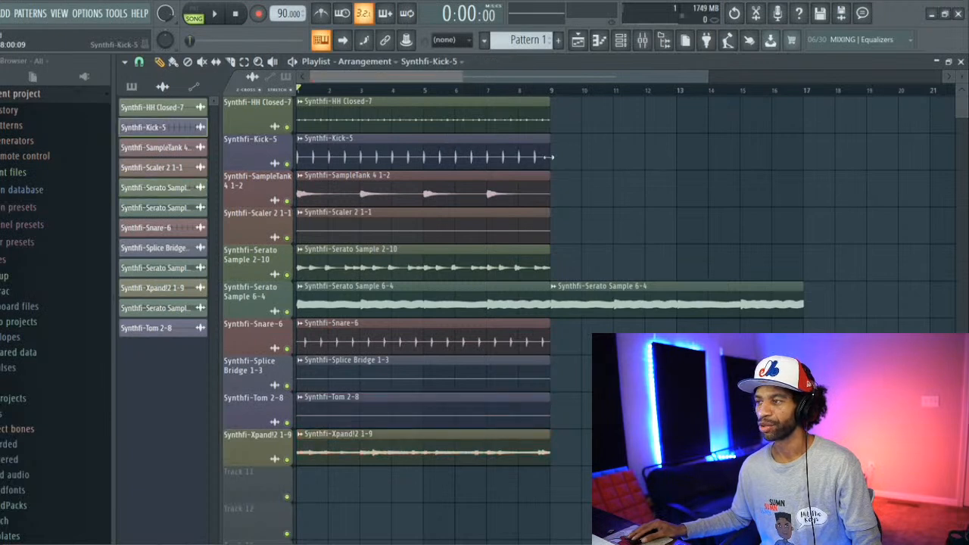
{"action": "key", "text": "ctrl+b"}
{"action": "left_click", "coordinate": [558, 111]}
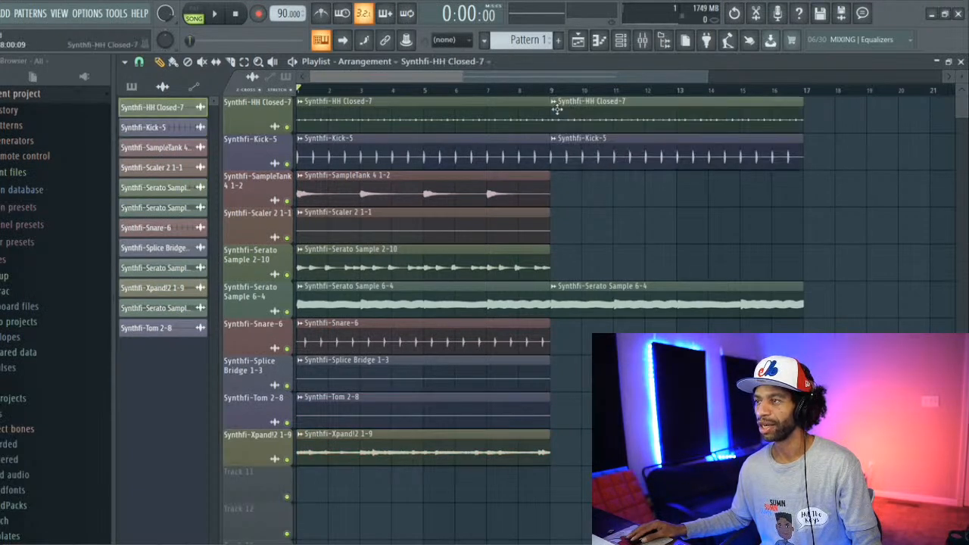
Step: Repeat the SampleTank 4 1-2, Serato Sample 2-10, Snare-6, Splice Bridge 1-3, Tom 2-8 and Xpand!2 1-9 clips from bar 9
{"action": "left_click", "coordinate": [555, 193]}
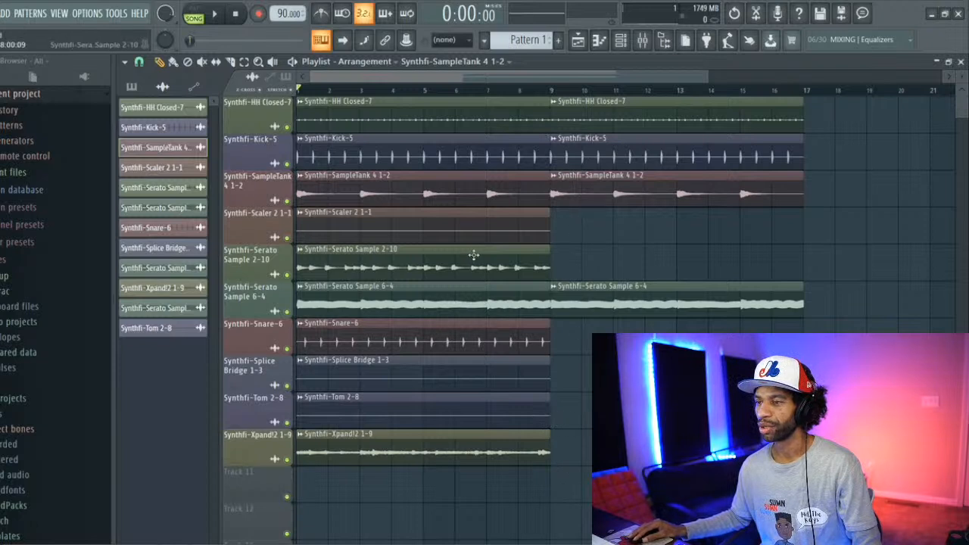
{"action": "left_click", "coordinate": [555, 267]}
{"action": "left_click", "coordinate": [559, 338]}
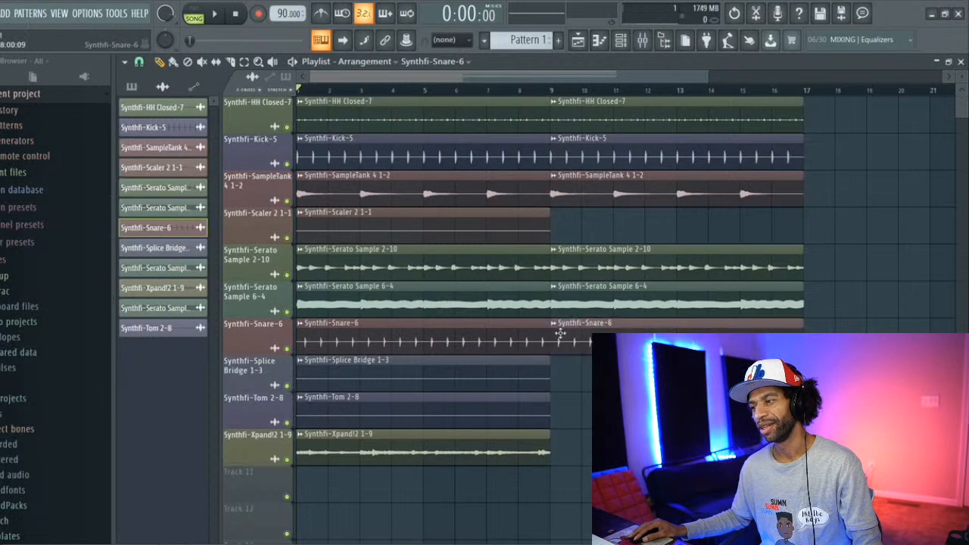
{"action": "left_click", "coordinate": [530, 375]}
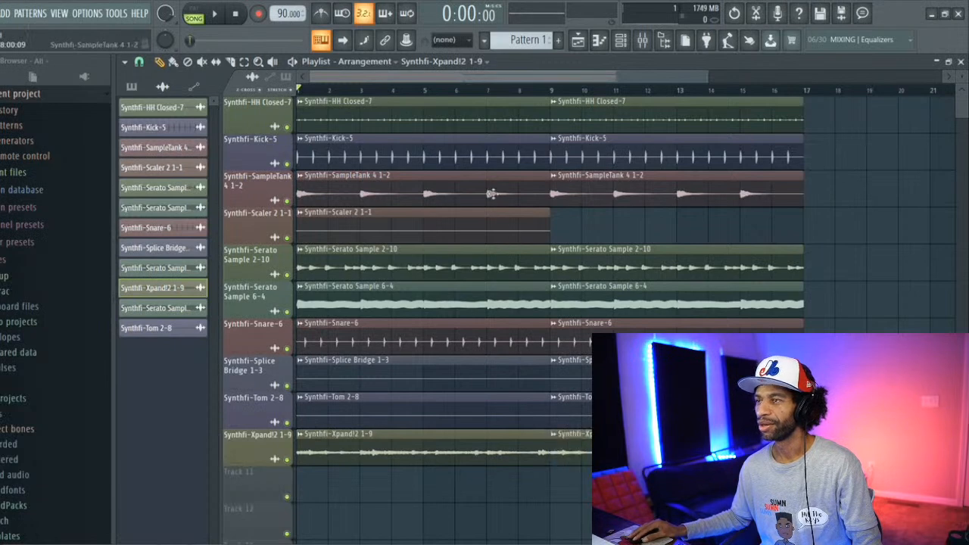
{"action": "left_click_drag", "start_coordinate": [458, 79], "coordinate": [456, 79]}
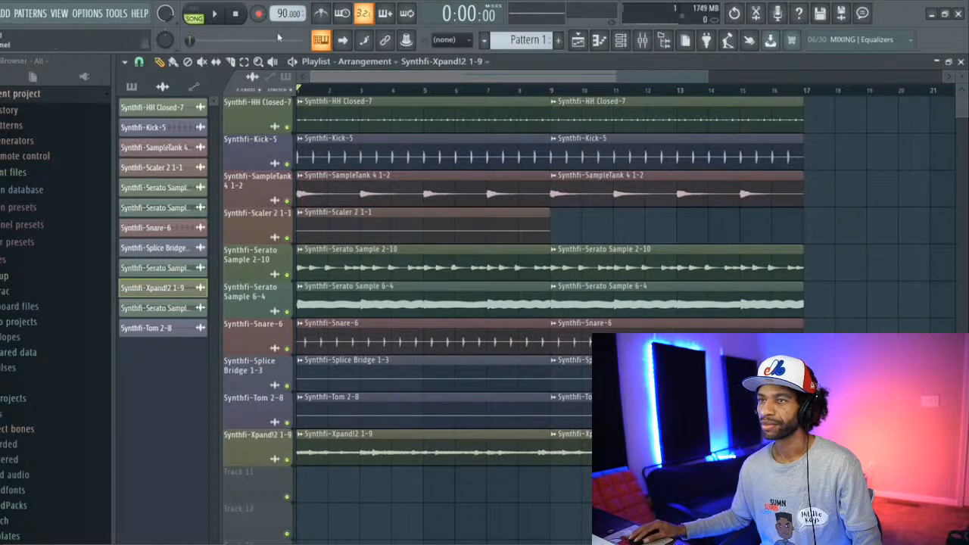
Step: Play the song and delete the bar 1 clips of Xpand!2, Tom 2-8, Splice Bridge, Snare-6, Serato Sample 6-4, Kick-5 and HH Closed-7
{"action": "left_click", "coordinate": [224, 15]}
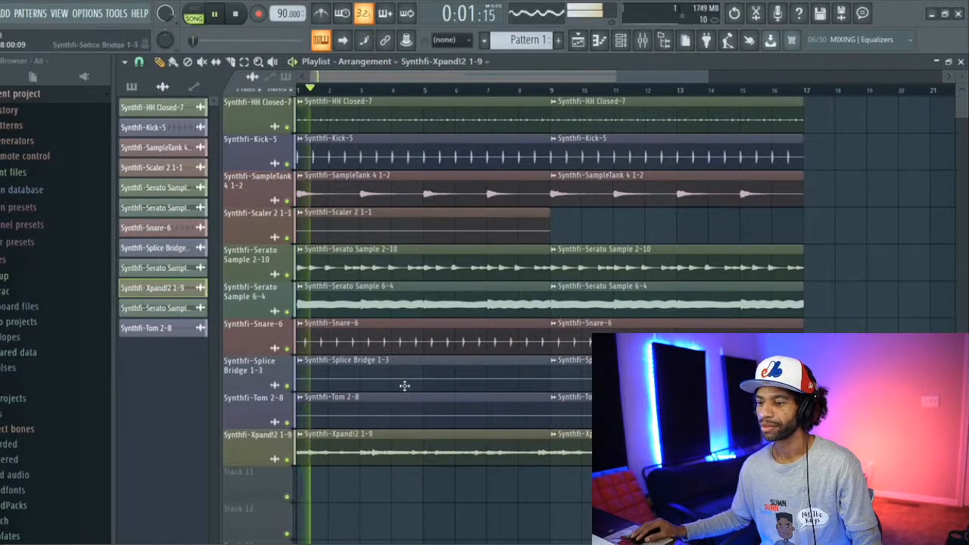
{"action": "right_click", "coordinate": [403, 440]}
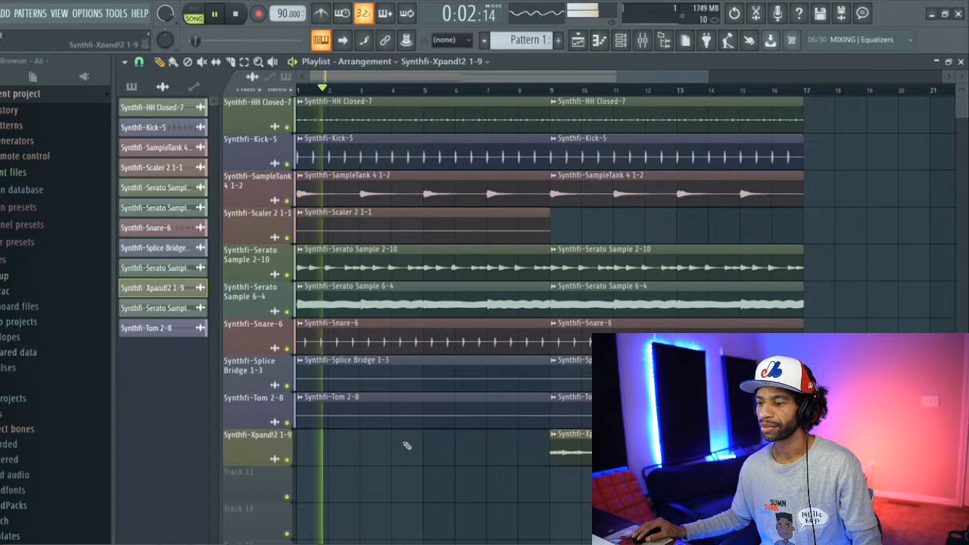
{"action": "right_click", "coordinate": [365, 405]}
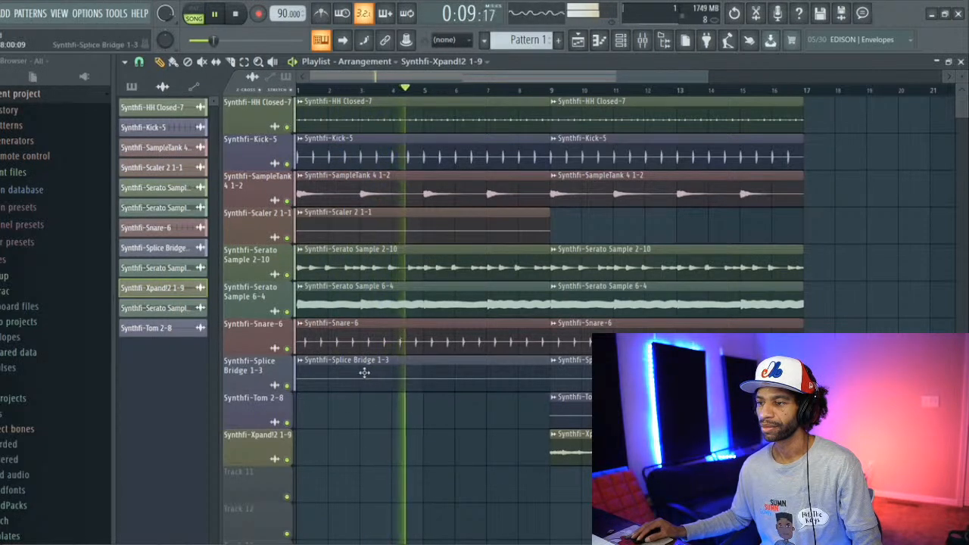
{"action": "right_click", "coordinate": [361, 377]}
{"action": "right_click", "coordinate": [366, 342]}
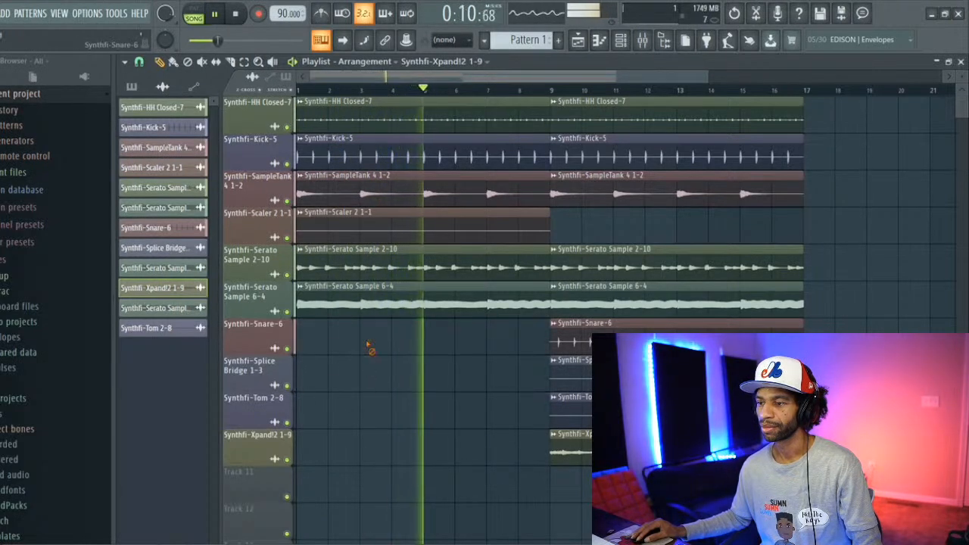
{"action": "right_click", "coordinate": [371, 295]}
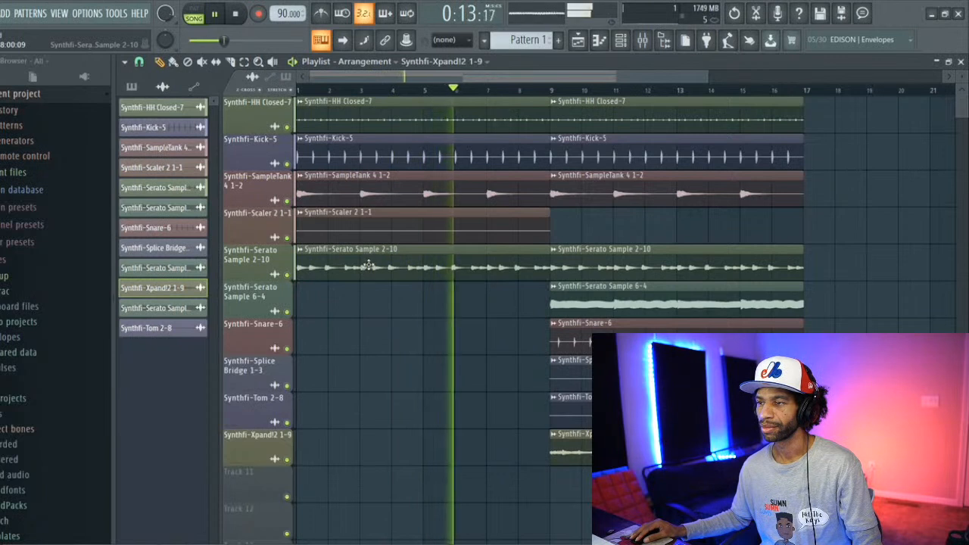
{"action": "right_click", "coordinate": [378, 155]}
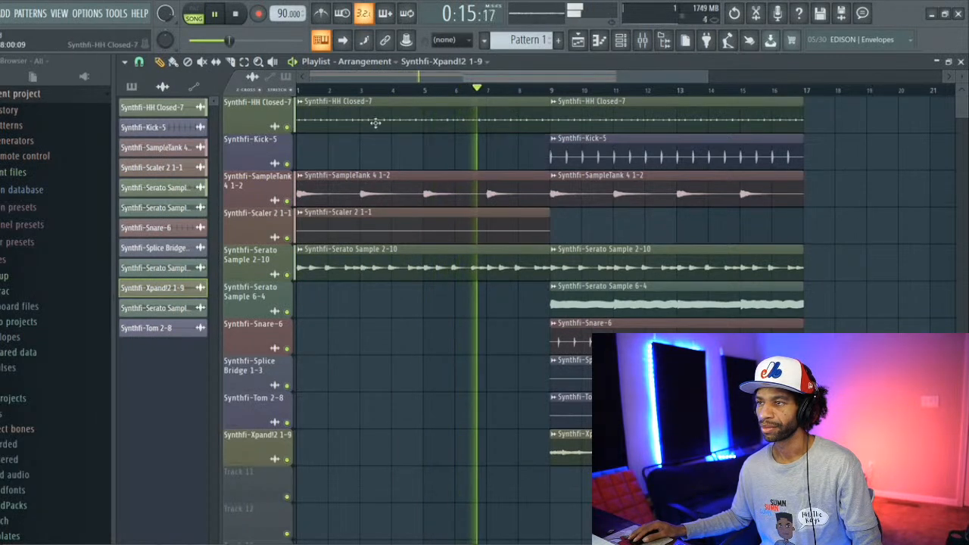
{"action": "right_click", "coordinate": [375, 123]}
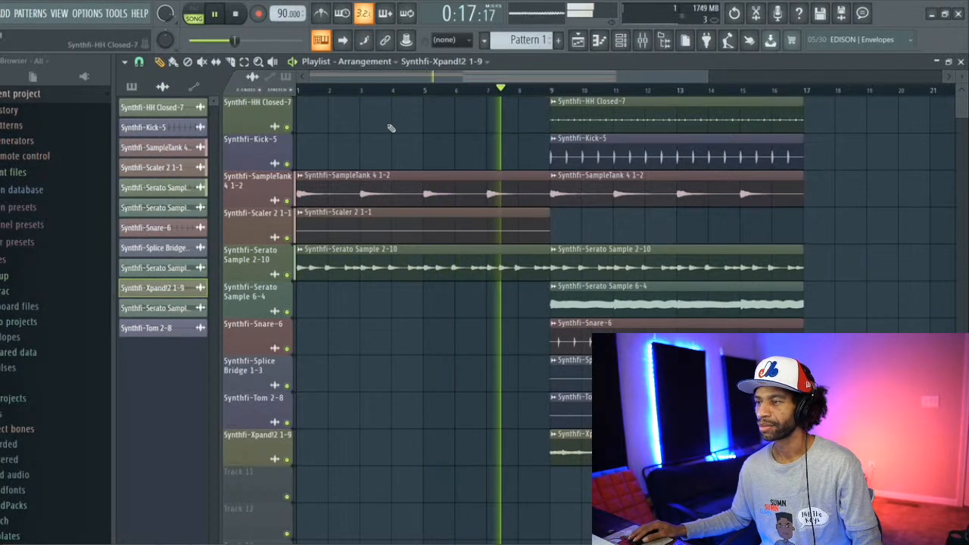
Step: Place an Xpand!2 1-9 clip at bar 1, trim its start to bar 7, and resume playback from around bar 5
{"action": "left_click", "coordinate": [300, 450]}
{"action": "left_click_drag", "start_coordinate": [302, 450], "coordinate": [264, 450]}
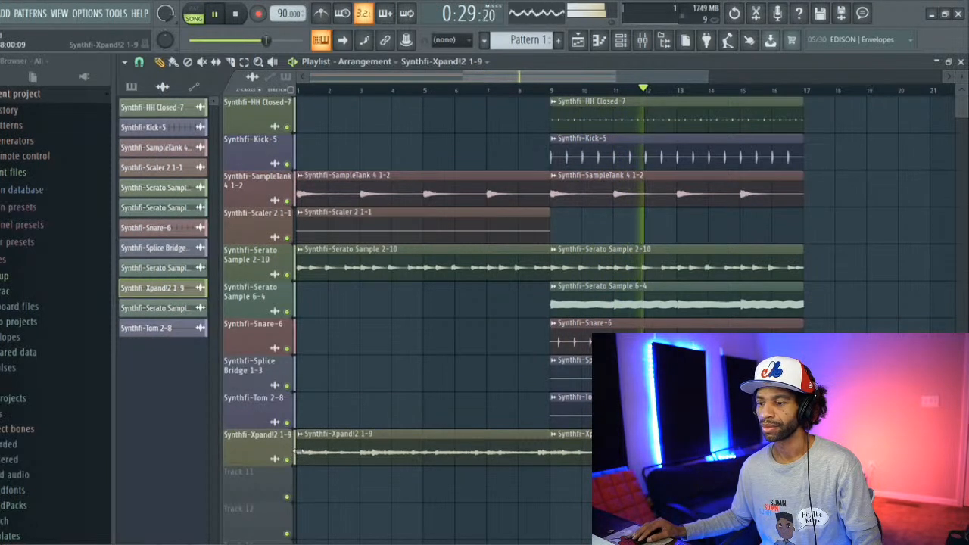
{"action": "left_click_drag", "start_coordinate": [297, 452], "coordinate": [487, 452]}
{"action": "left_click", "coordinate": [423, 94]}
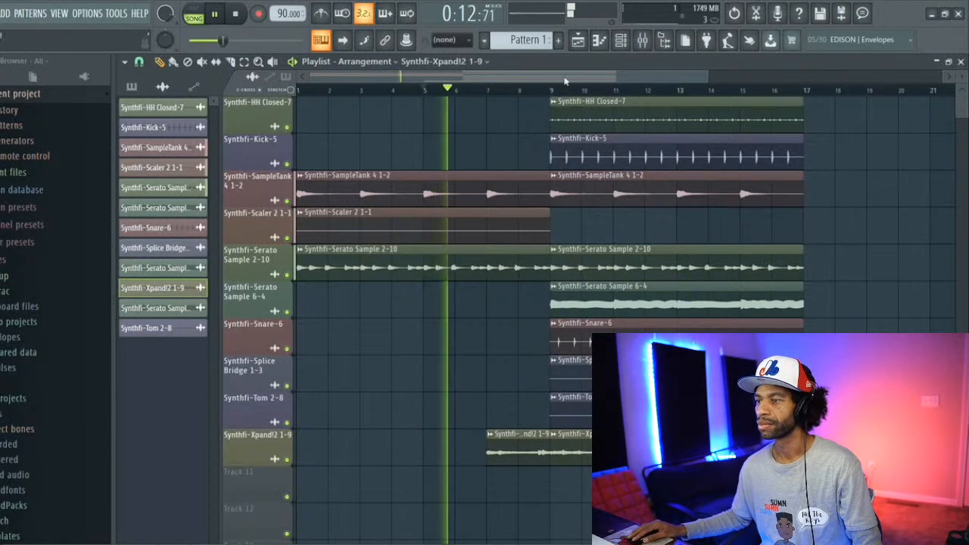
Step: Repeat the SampleTank 4 1-2 and Serato Sample 6-4 clips from bar 17 on their own tracks
{"action": "left_click_drag", "start_coordinate": [564, 79], "coordinate": [577, 74]}
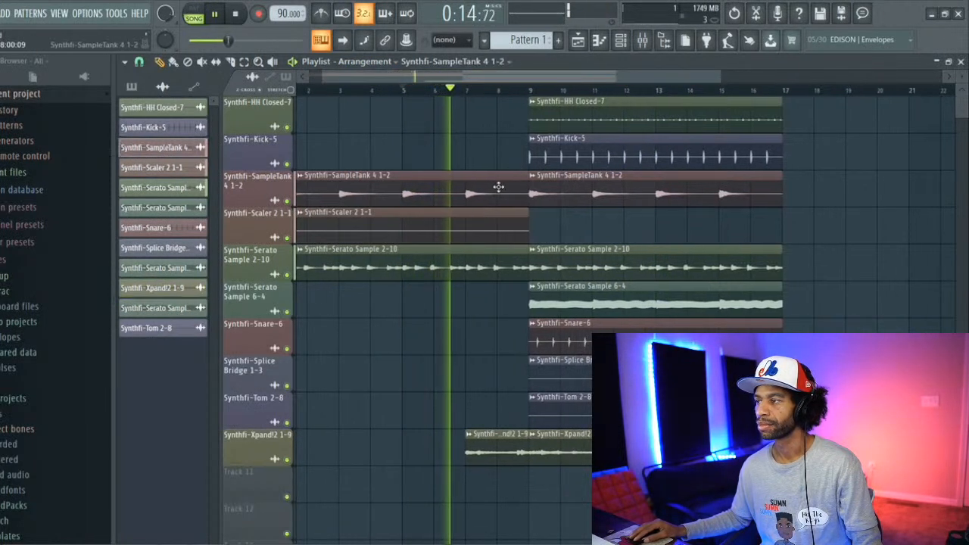
{"action": "left_click", "coordinate": [792, 196]}
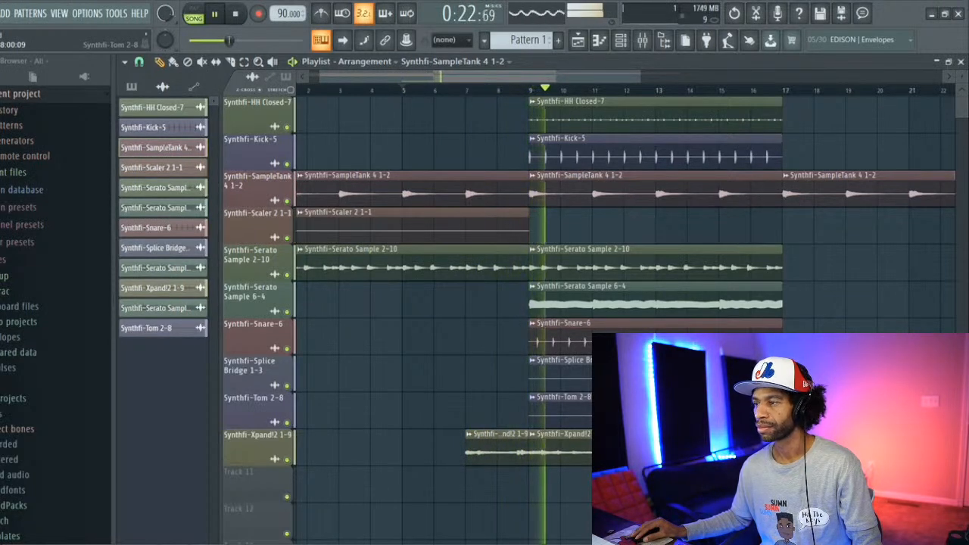
{"action": "left_click_drag", "start_coordinate": [514, 78], "coordinate": [539, 79]}
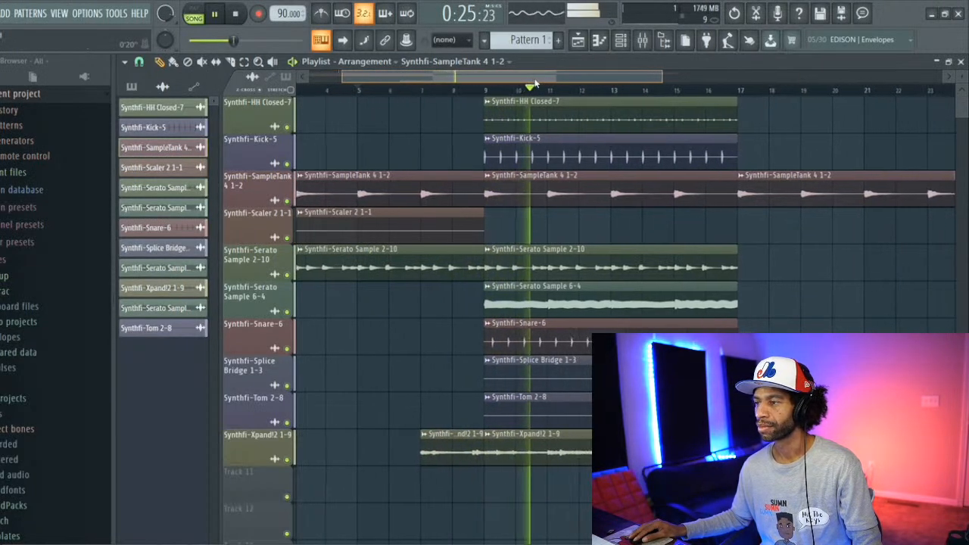
{"action": "left_click", "coordinate": [649, 299]}
{"action": "left_click", "coordinate": [746, 303]}
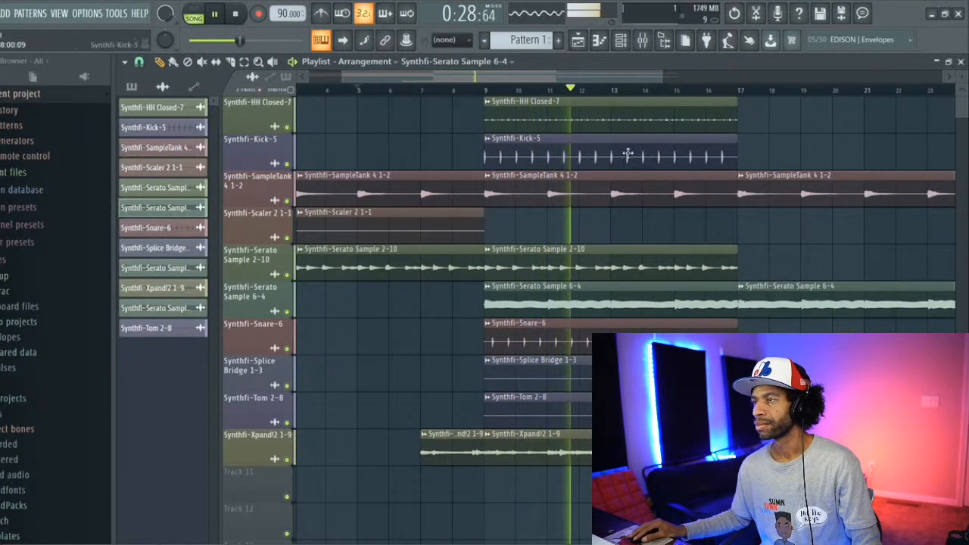
Step: Repeat the Kick-5 and Xpand!2 1-9 clips from bar 17, and trim the new Kick-5 clip's start to bar 21
{"action": "left_click", "coordinate": [578, 152]}
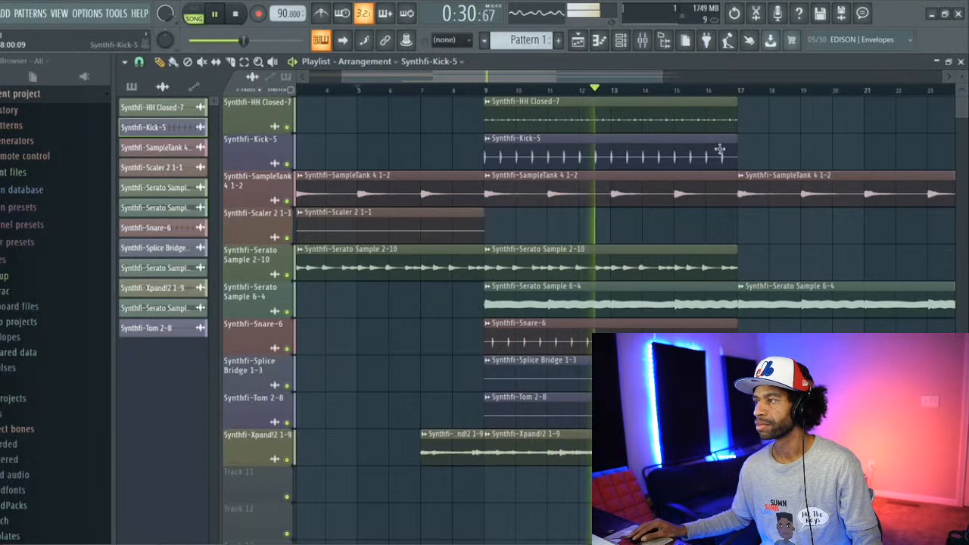
{"action": "left_click", "coordinate": [740, 156]}
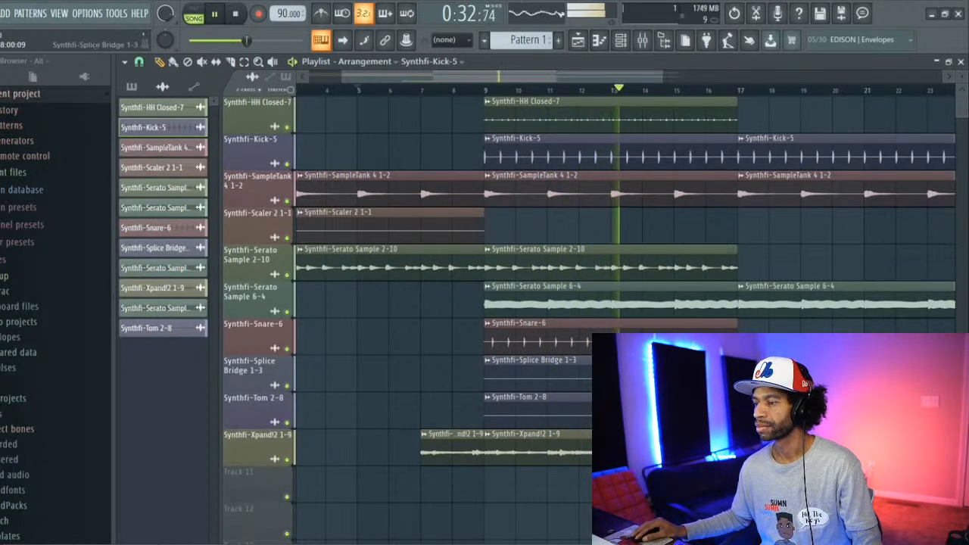
{"action": "left_click", "coordinate": [644, 450]}
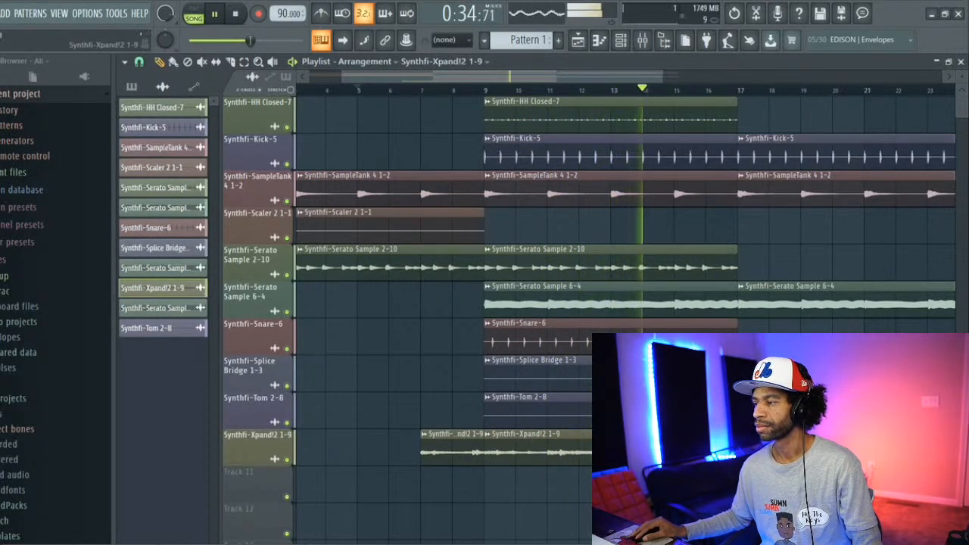
{"action": "left_click_drag", "start_coordinate": [560, 76], "coordinate": [621, 75]}
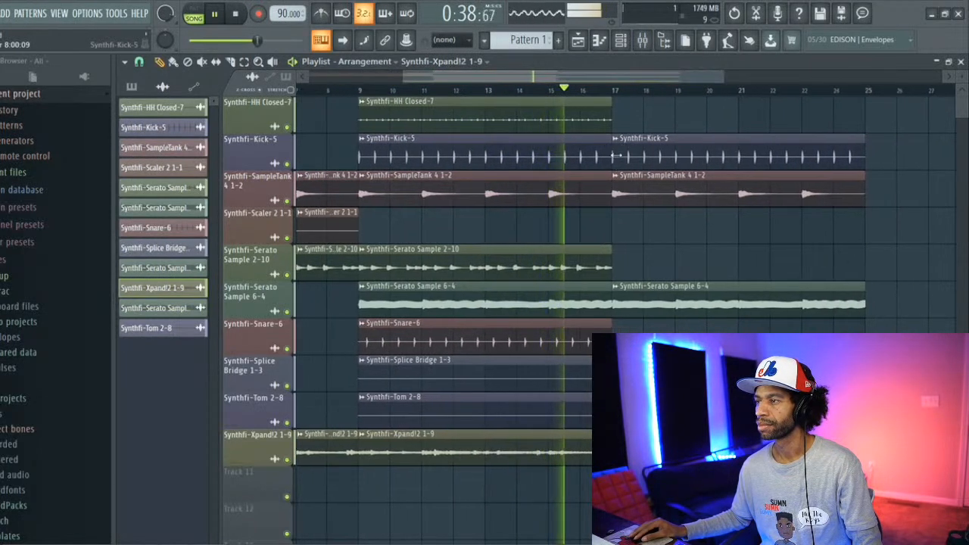
{"action": "left_click_drag", "start_coordinate": [615, 156], "coordinate": [733, 157]}
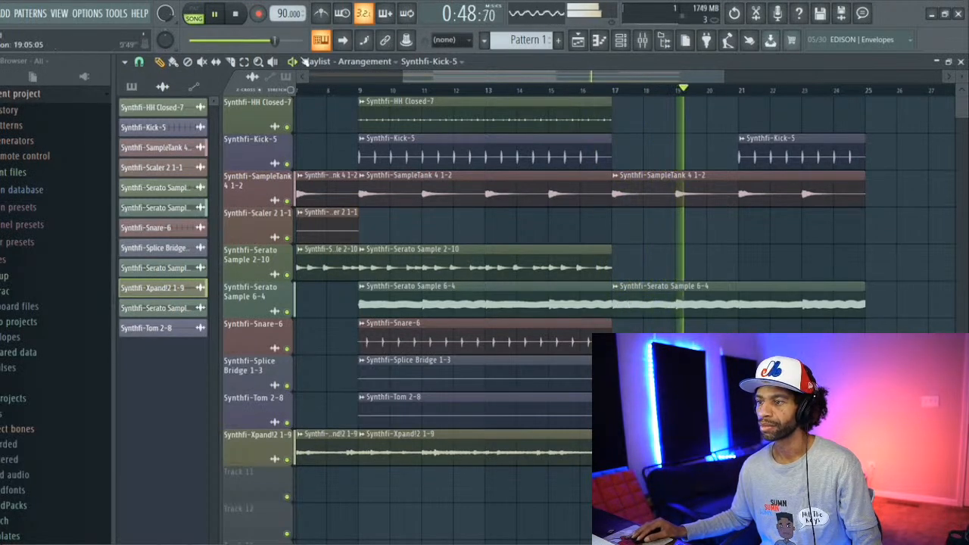
Step: Repeat the Serato Sample 2-10 clip from bar 17, cut it to half-bar fragments ending at bars 19, 21, 23 and 25, and play it
{"action": "left_click", "coordinate": [511, 268]}
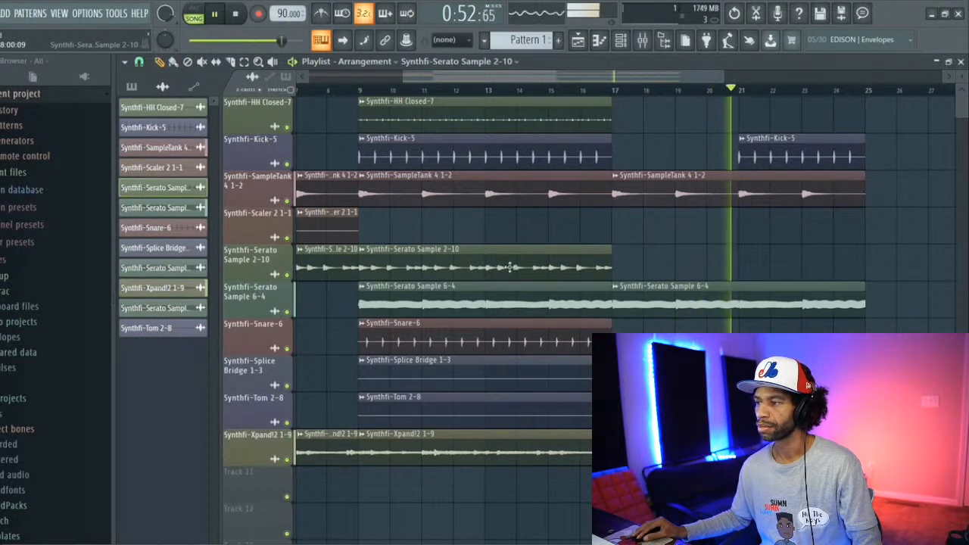
{"action": "left_click", "coordinate": [616, 267]}
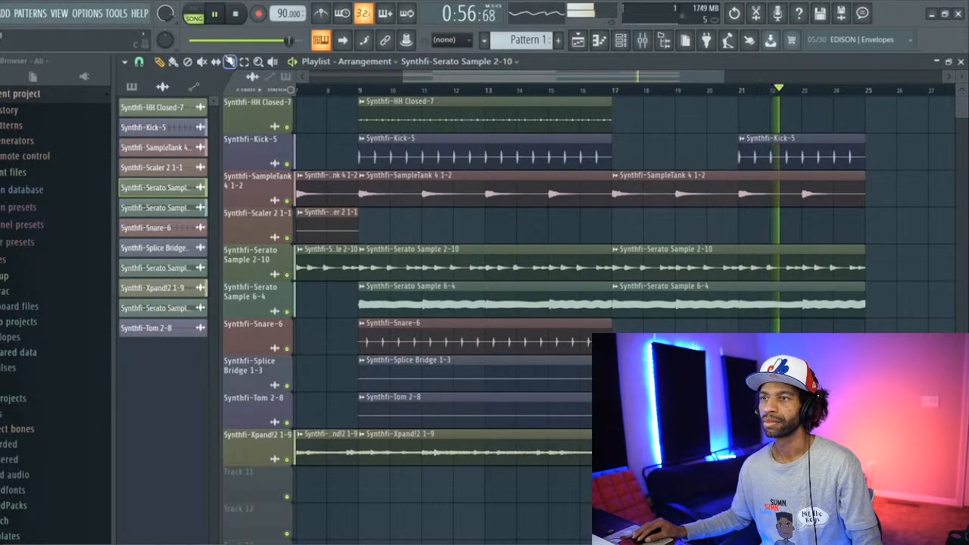
{"action": "key", "text": "space"}
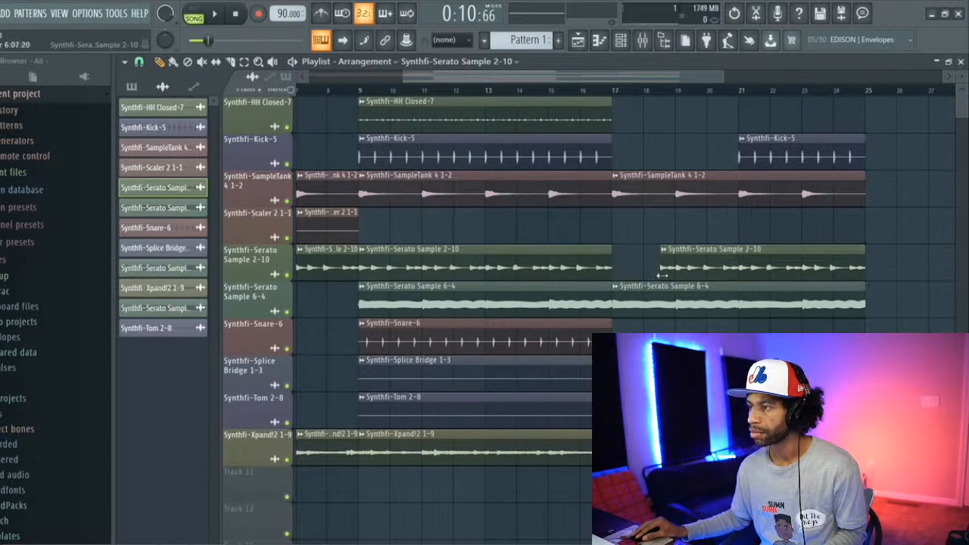
{"action": "key", "text": "space"}
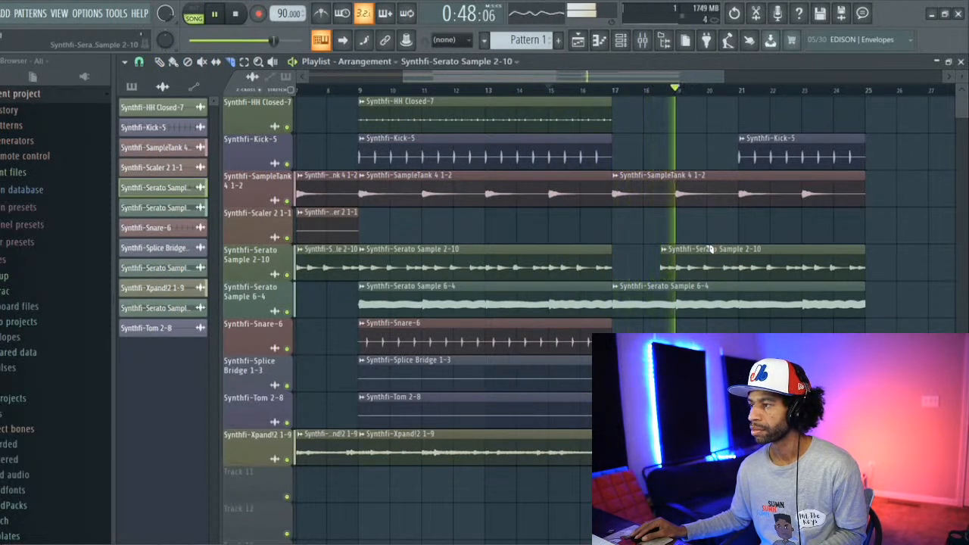
{"action": "key", "text": "space"}
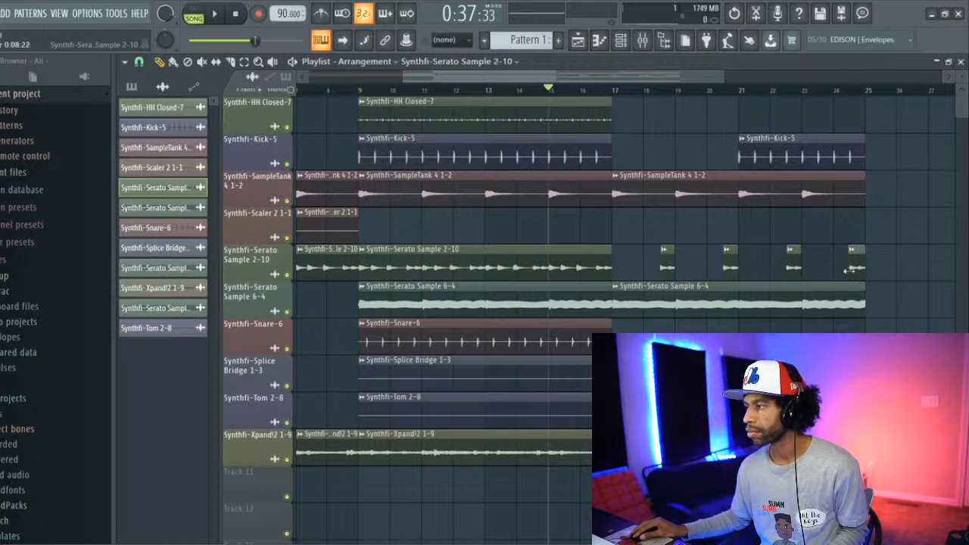
{"action": "key", "text": "space"}
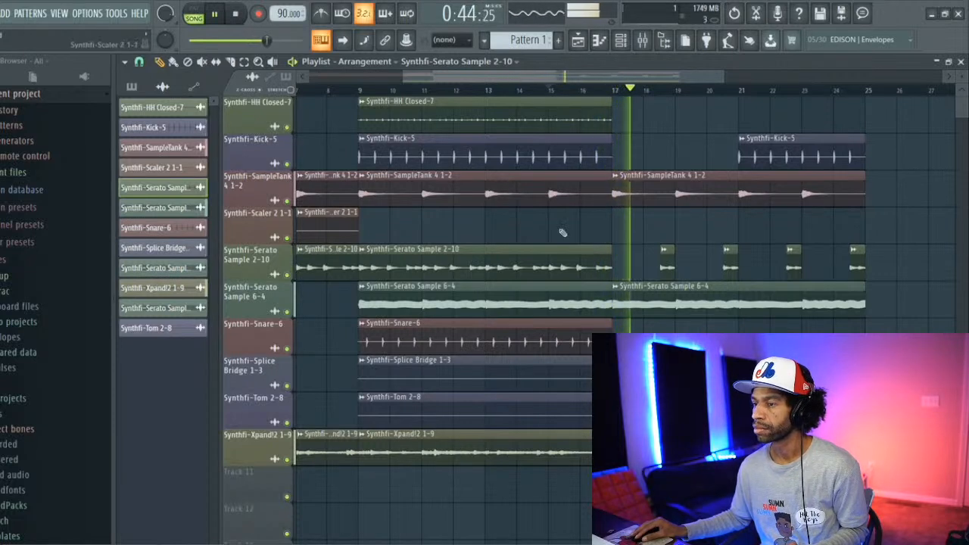
Step: Repeat the Snare-6 clip from bar 17, add HH Closed-7 and Tom 2-8 clips from bar 21, and restart playback
{"action": "left_click", "coordinate": [533, 335]}
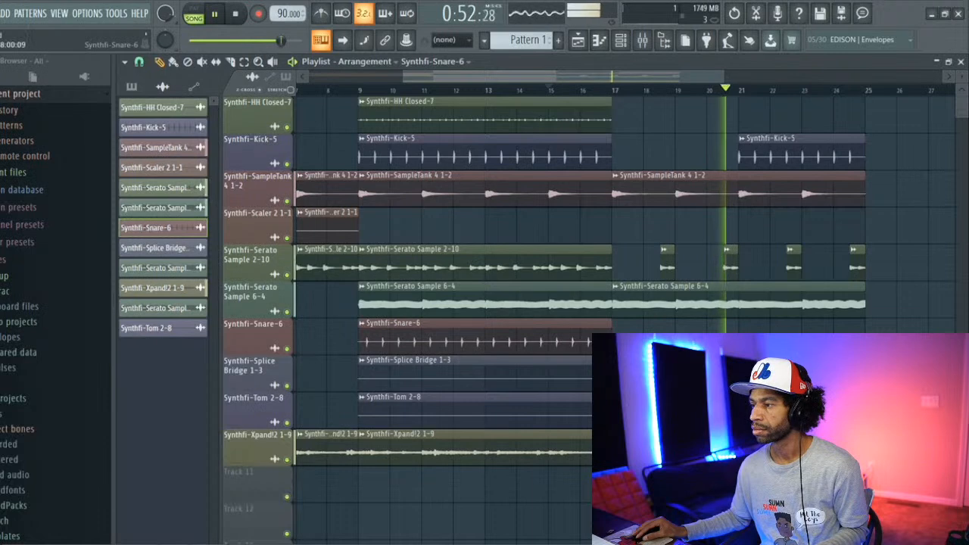
{"action": "left_click", "coordinate": [622, 337]}
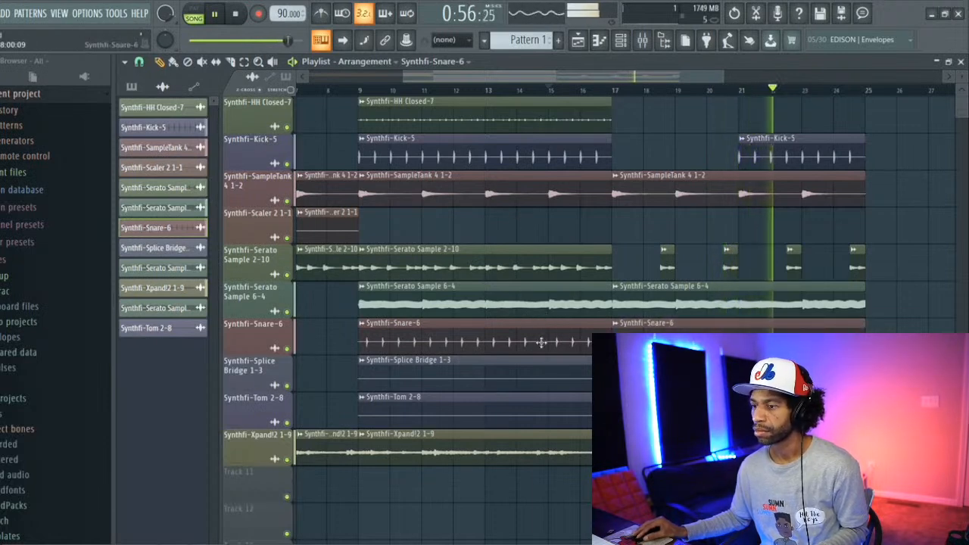
{"action": "left_click", "coordinate": [530, 411]}
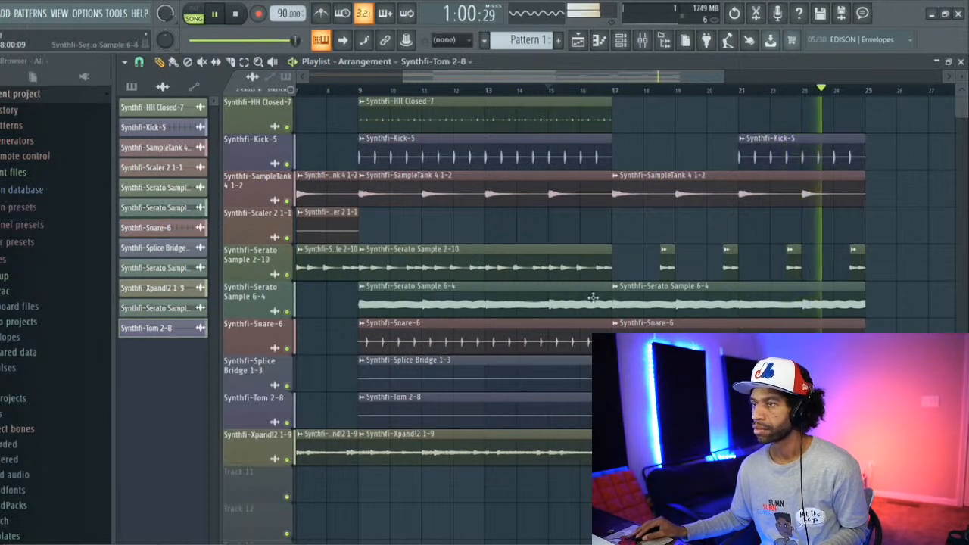
{"action": "left_click", "coordinate": [616, 121]}
{"action": "key", "text": "space"}
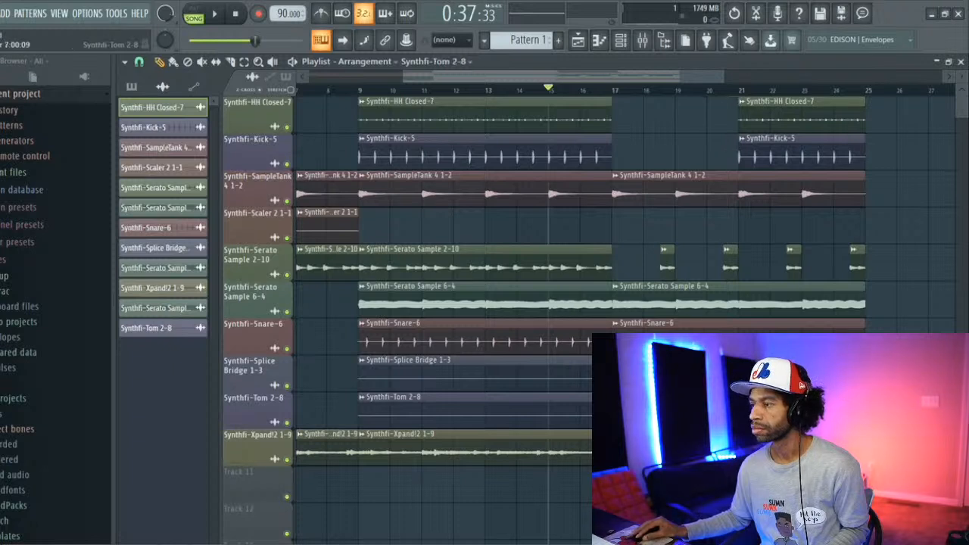
{"action": "key", "text": "space"}
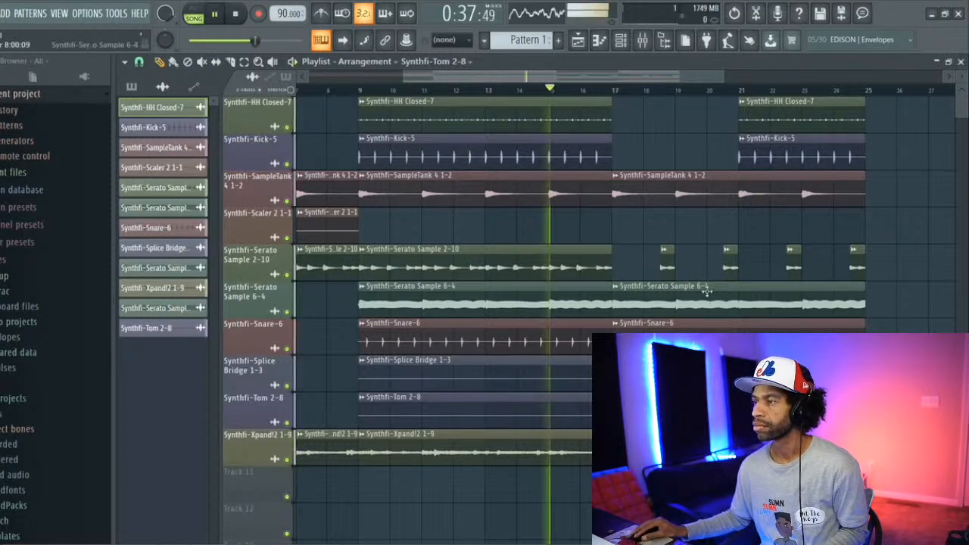
Step: Place another SampleTank 4 1-2 clip at bar 25 and trim its start to bar 29
{"action": "left_click_drag", "start_coordinate": [586, 87], "coordinate": [616, 91]}
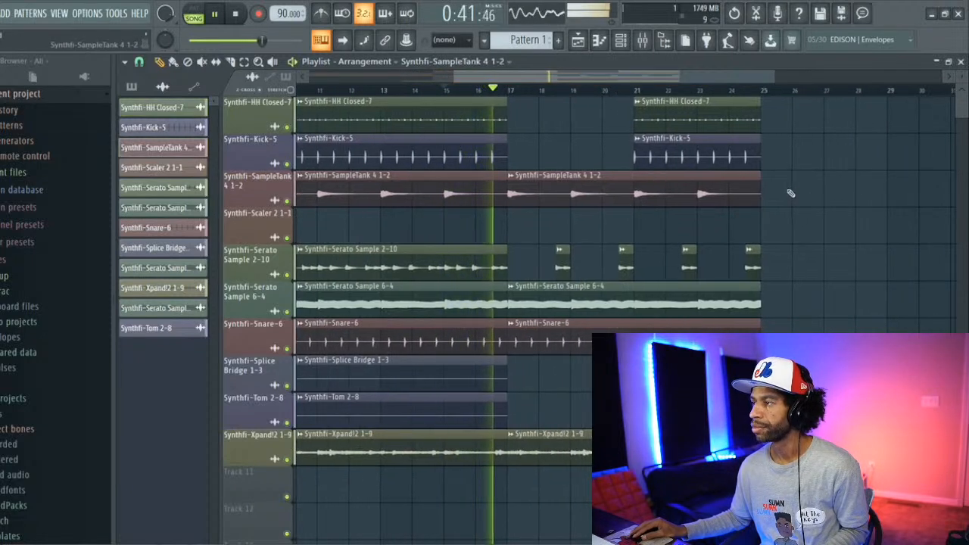
{"action": "left_click", "coordinate": [764, 195]}
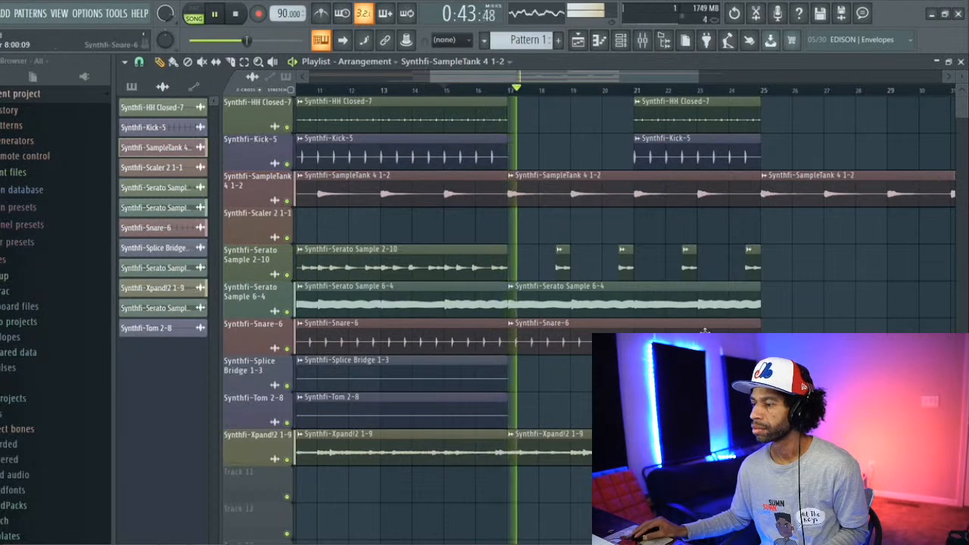
{"action": "left_click", "coordinate": [731, 452]}
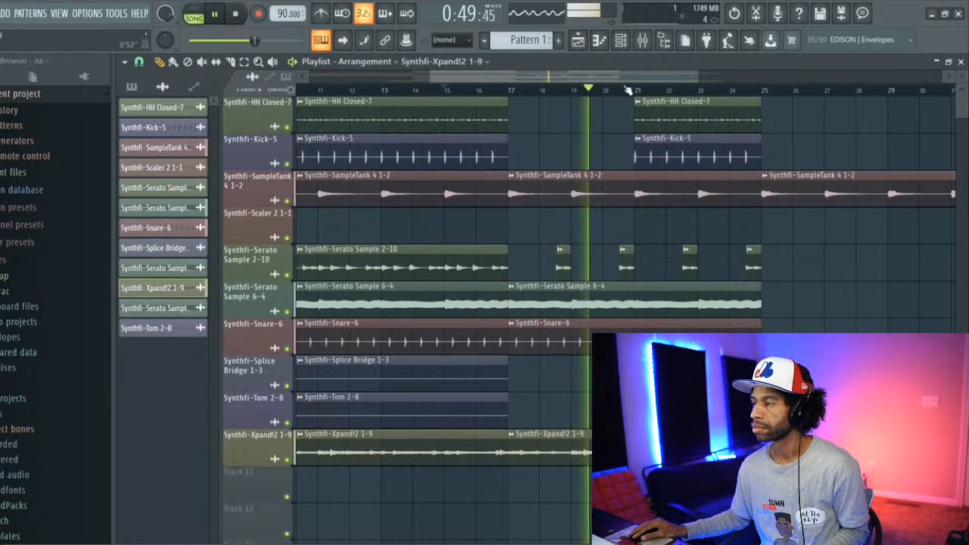
{"action": "left_click_drag", "start_coordinate": [632, 80], "coordinate": [668, 80]}
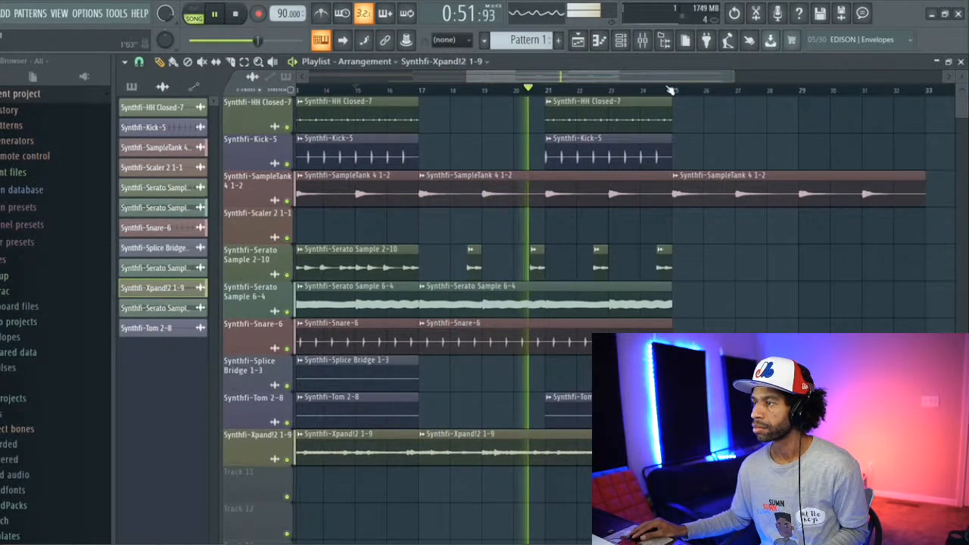
{"action": "left_click", "coordinate": [676, 194]}
{"action": "left_click_drag", "start_coordinate": [676, 195], "coordinate": [801, 204]}
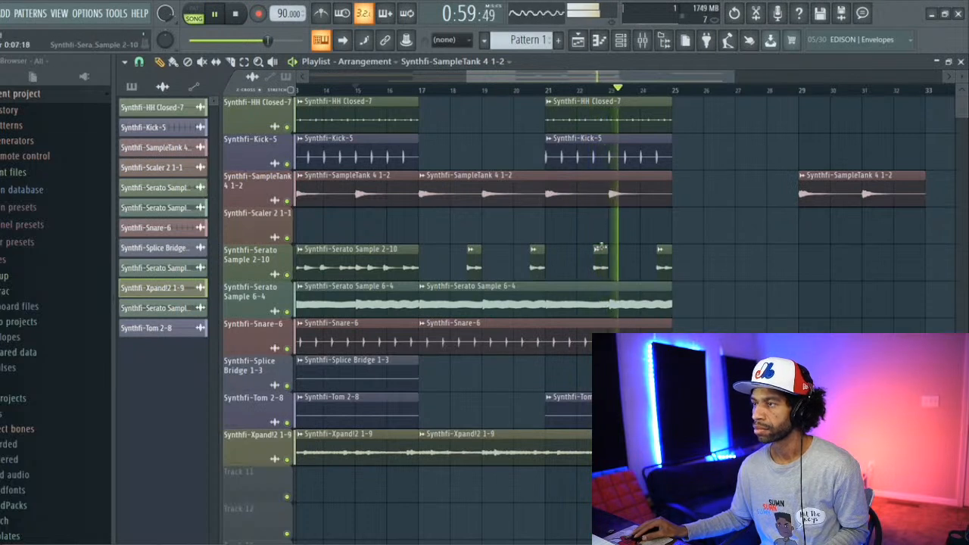
Step: Repeat the Kick-5 and Snare-6 clips from bar 25 to bar 33
{"action": "left_click", "coordinate": [326, 156]}
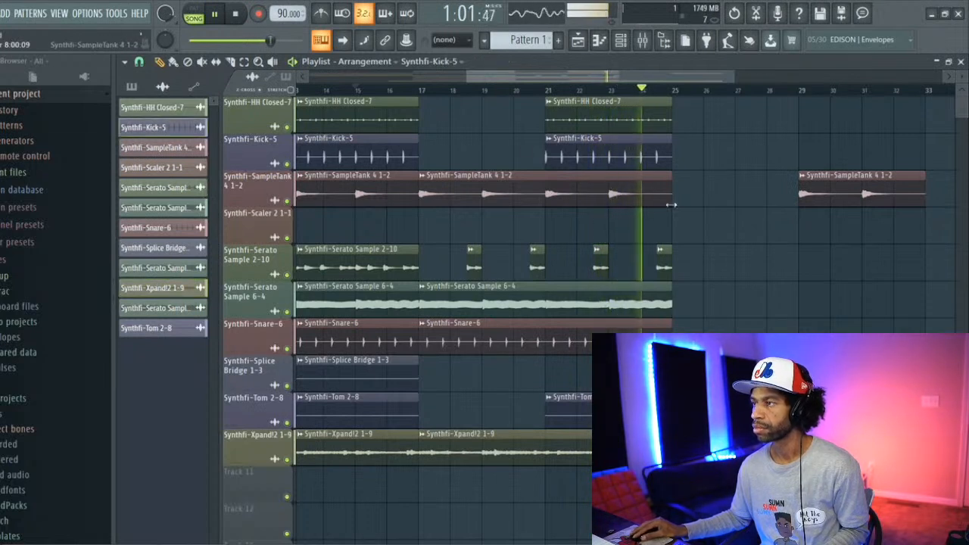
{"action": "left_click", "coordinate": [677, 161]}
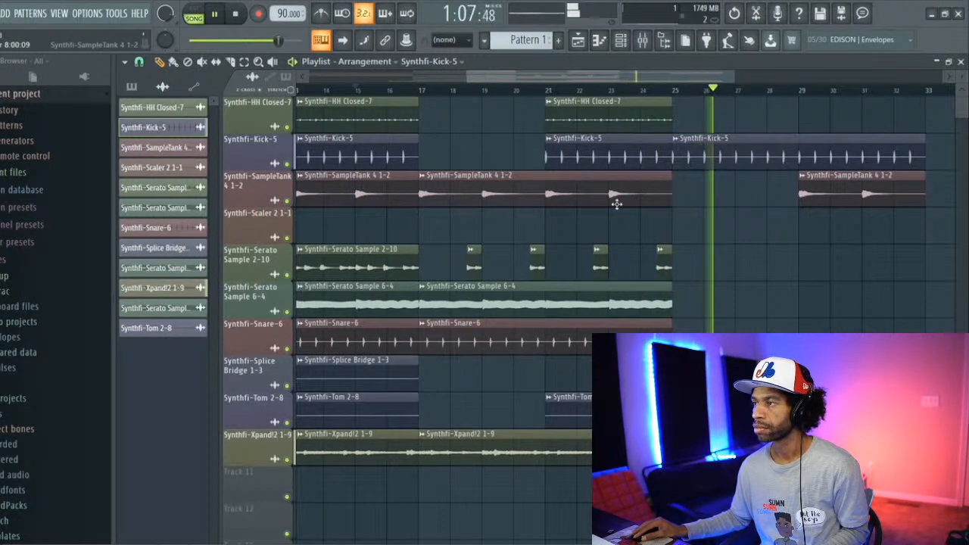
{"action": "left_click", "coordinate": [557, 333]}
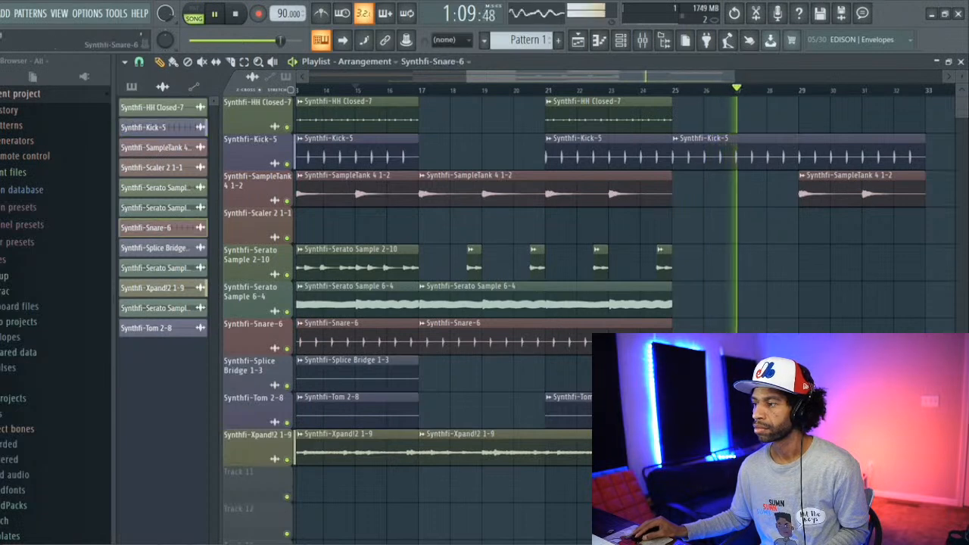
{"action": "left_click", "coordinate": [678, 327]}
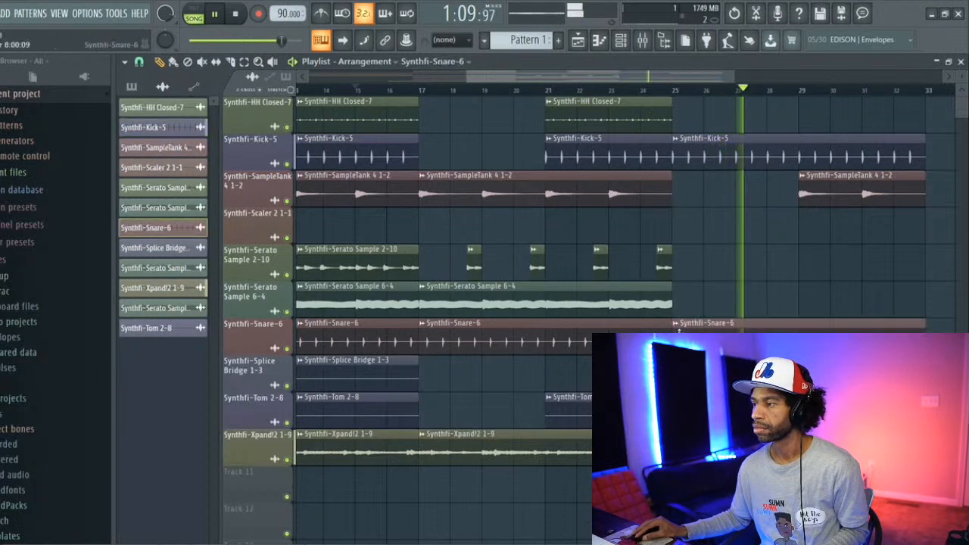
Step: Place an HH Closed-7 clip from bar 25 to bar 33, and pick the Tom 2-8 clip for repeating
{"action": "left_click", "coordinate": [610, 118]}
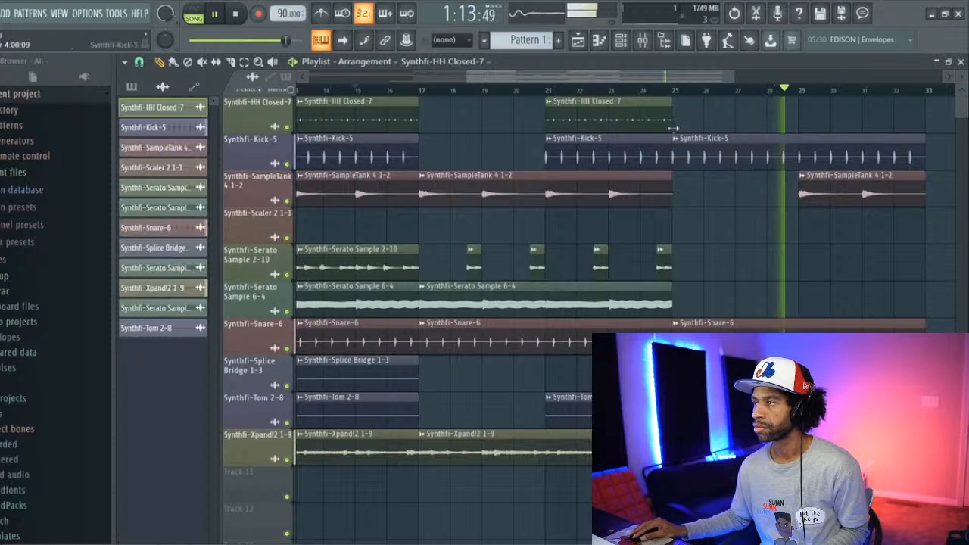
{"action": "left_click", "coordinate": [795, 119]}
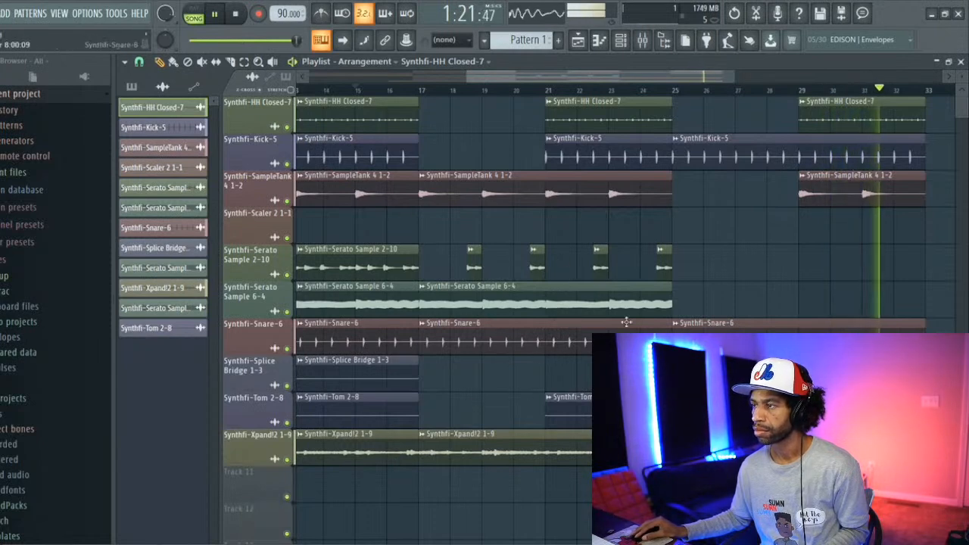
{"action": "left_click", "coordinate": [632, 410]}
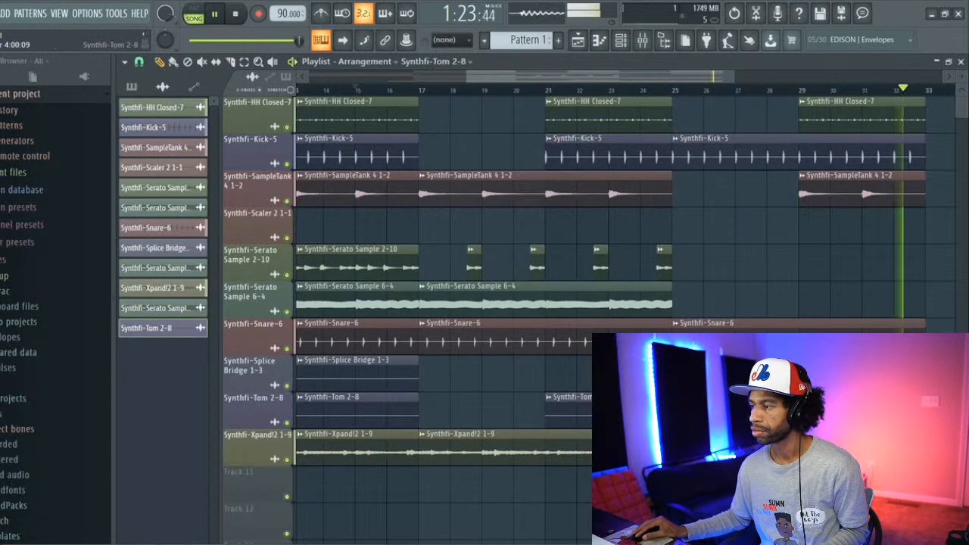
{"action": "key", "text": "space"}
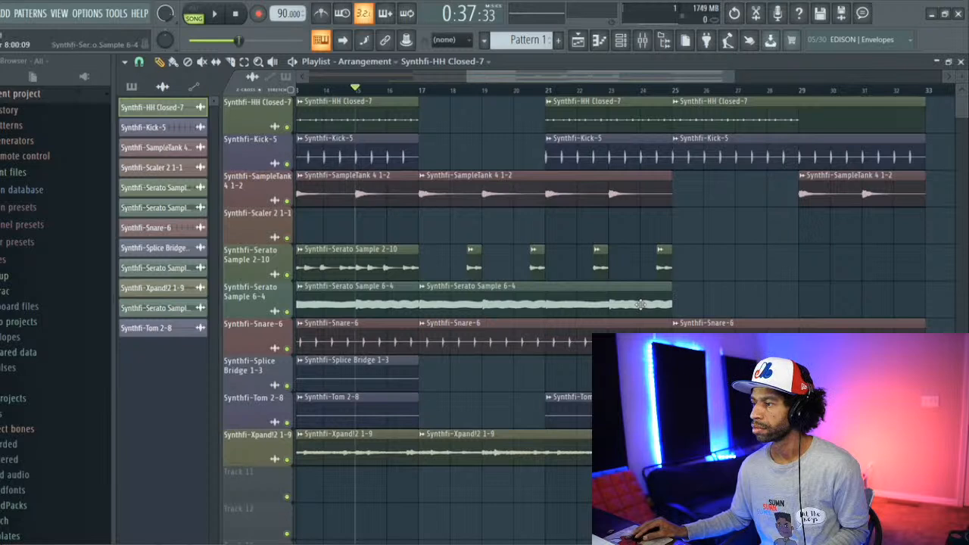
Step: Place a Serato Sample 6-4 clip spanning bars 29 to 32 and play the song from bar 15
{"action": "left_click", "coordinate": [680, 305]}
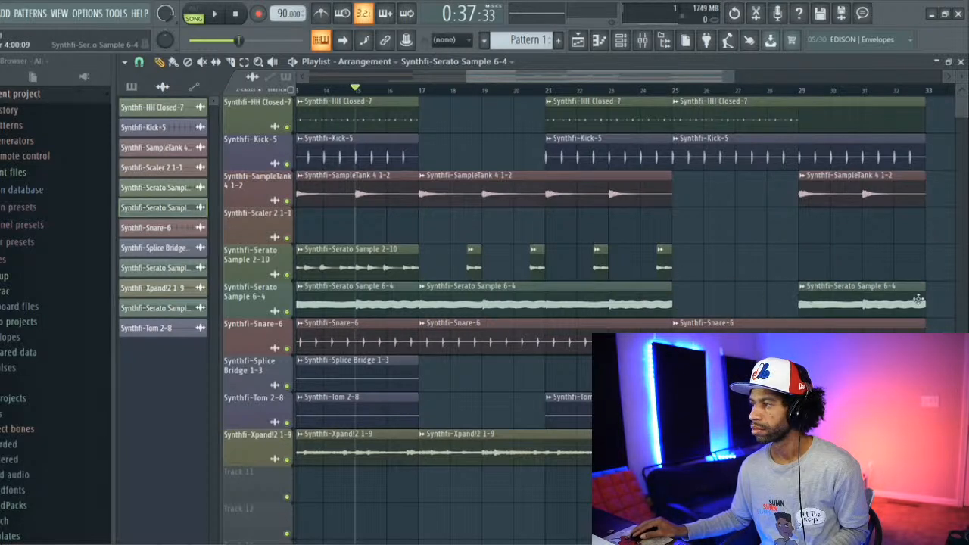
{"action": "key", "text": "space"}
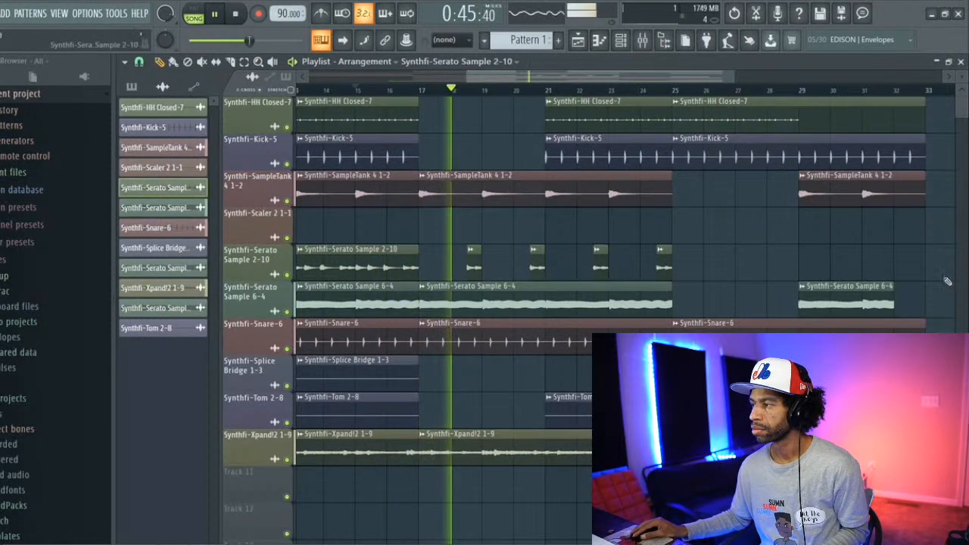
Step: Place a short Serato Sample 2-10 clip ending at bar 33 and refit the HH Closed-7 clip to fill bars 25 to 33
{"action": "left_click", "coordinate": [929, 265]}
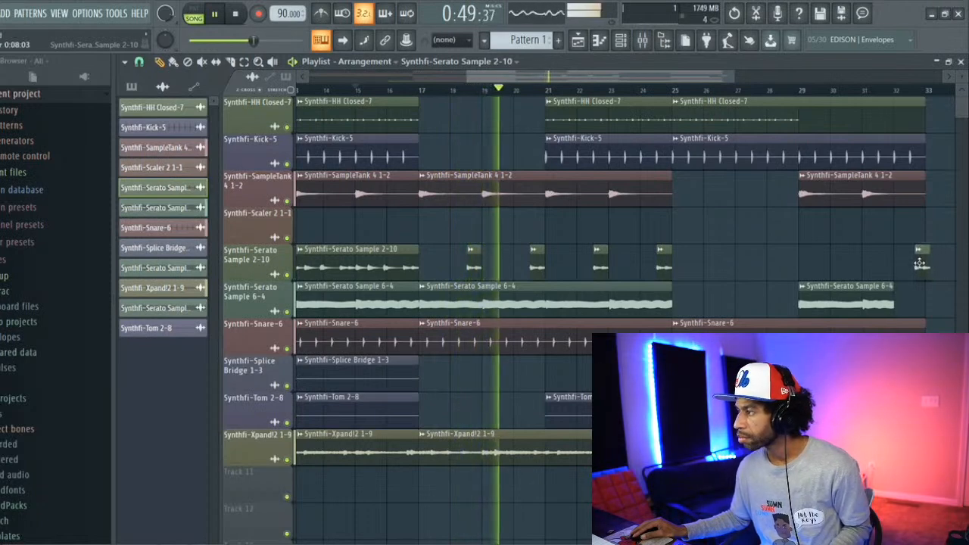
{"action": "left_click_drag", "start_coordinate": [929, 263], "coordinate": [915, 262]}
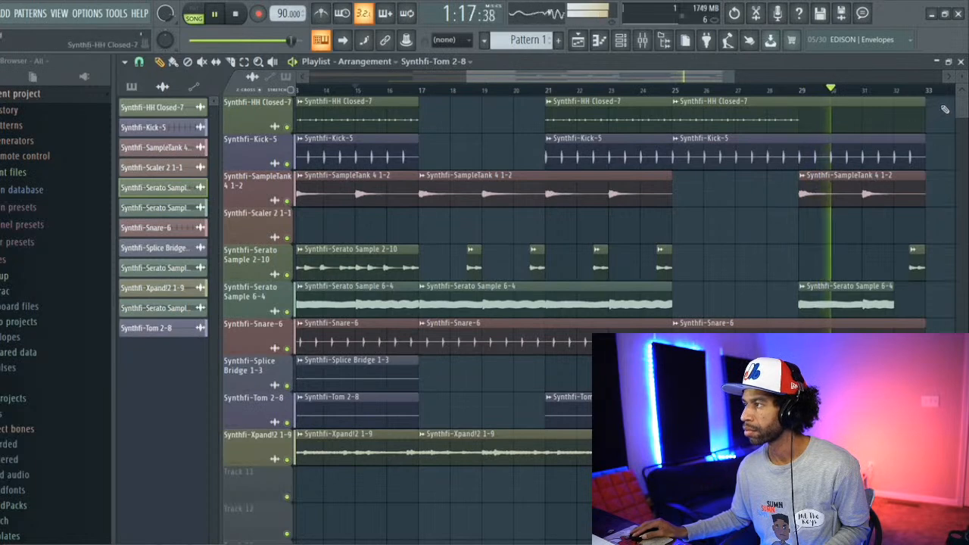
{"action": "left_click_drag", "start_coordinate": [921, 118], "coordinate": [890, 140]}
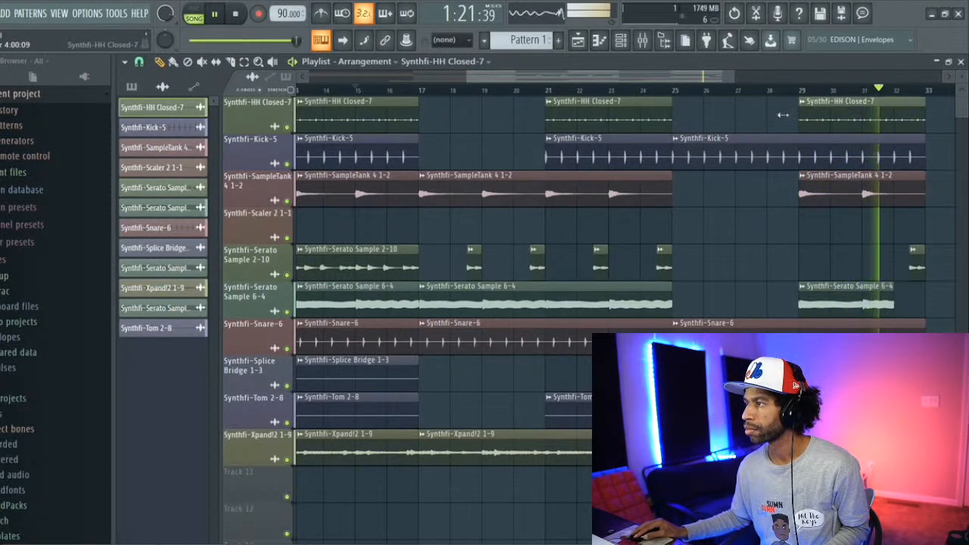
{"action": "left_click_drag", "start_coordinate": [800, 113], "coordinate": [679, 117]}
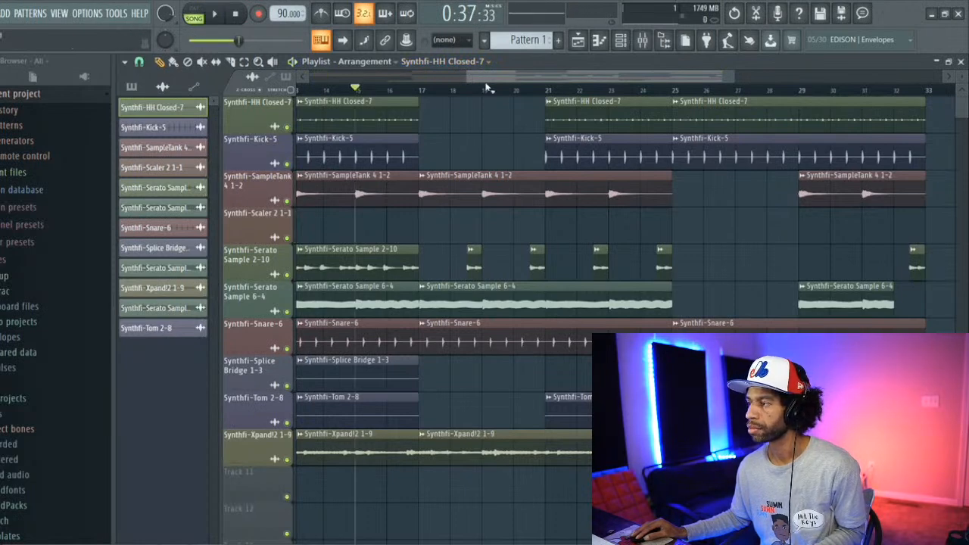
Step: Select the time range from bar 9 to bar 33 across all tracks and play the song
{"action": "left_click_drag", "start_coordinate": [531, 79], "coordinate": [441, 62]}
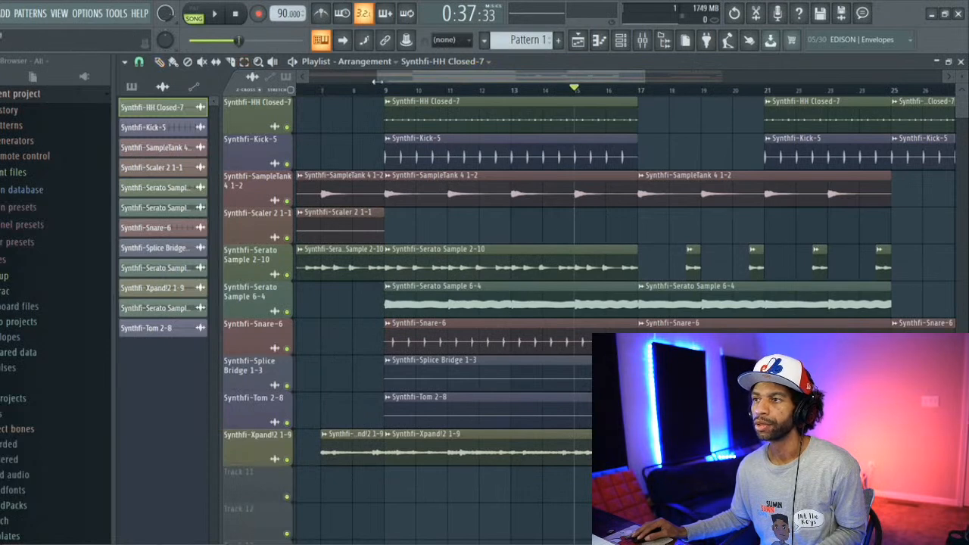
{"action": "left_click_drag", "start_coordinate": [387, 89], "coordinate": [884, 188]}
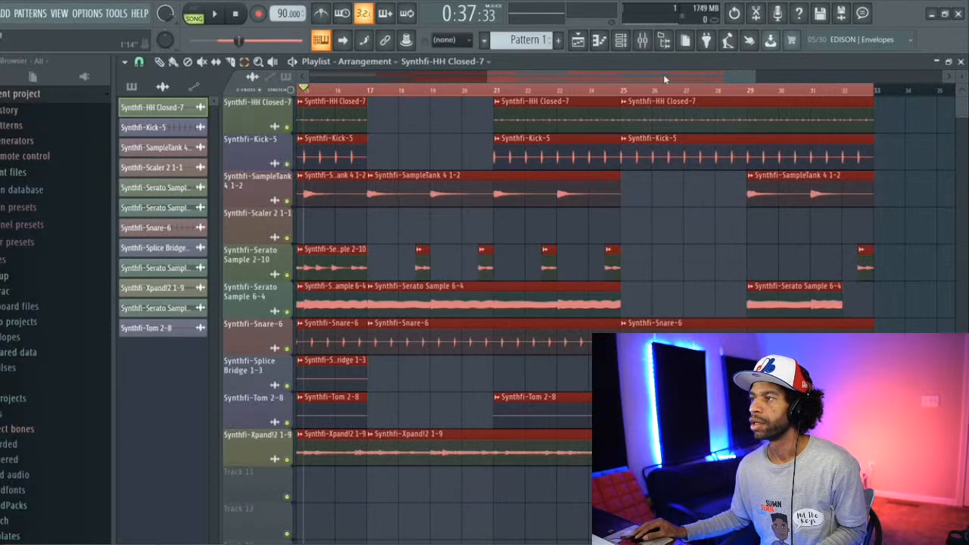
{"action": "left_click_drag", "start_coordinate": [663, 74], "coordinate": [298, 71]}
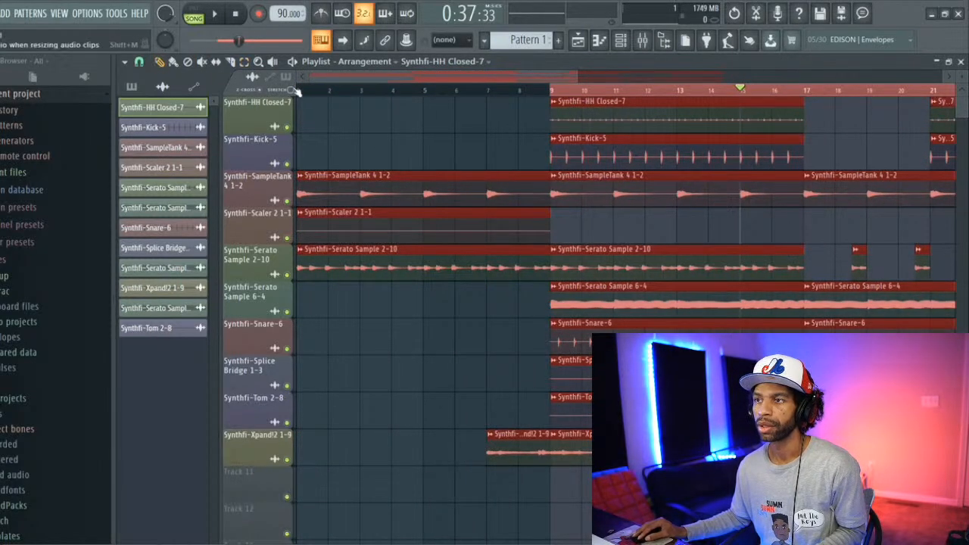
{"action": "left_click", "coordinate": [212, 14]}
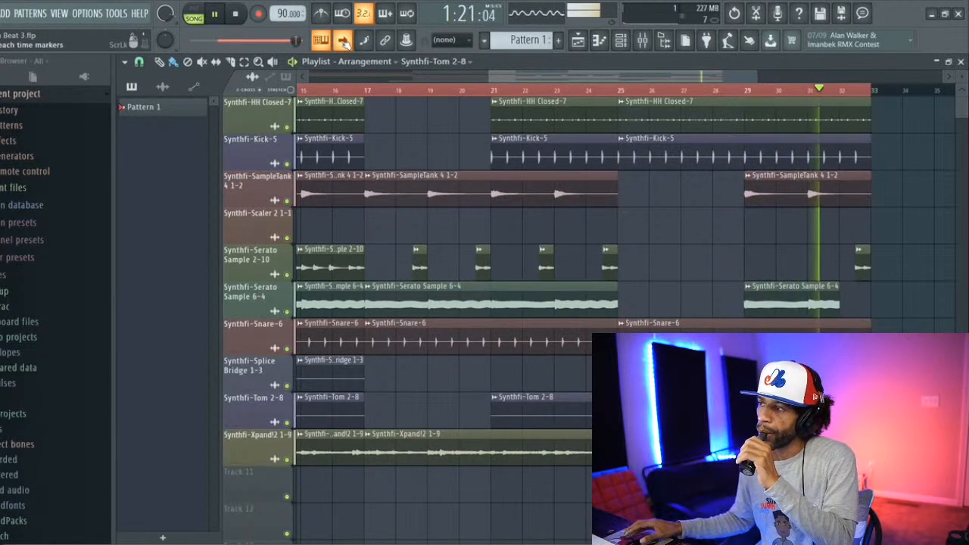
Step: Bring up the Channel rack to view the stem channels while the song plays, and close it again
{"action": "left_click", "coordinate": [620, 41]}
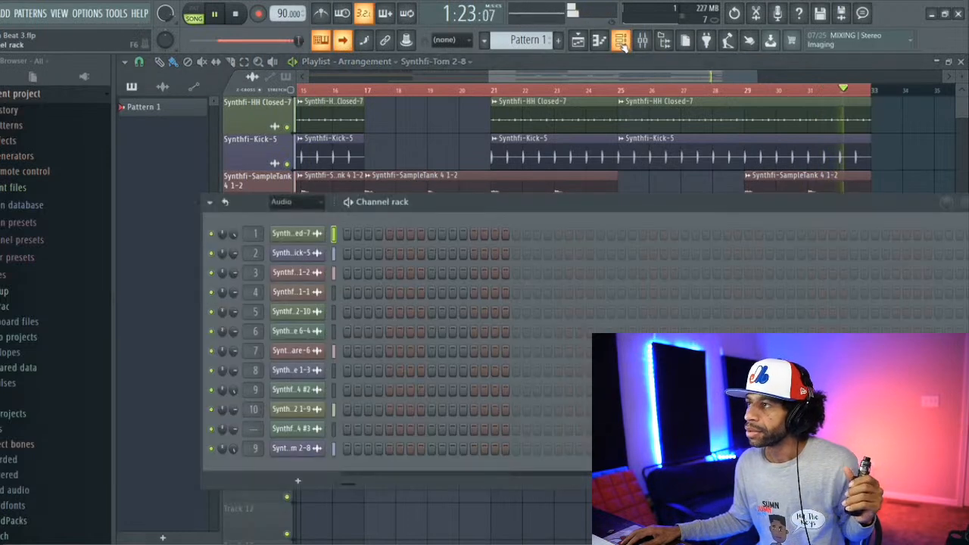
{"action": "left_click_drag", "start_coordinate": [651, 202], "coordinate": [545, 181]}
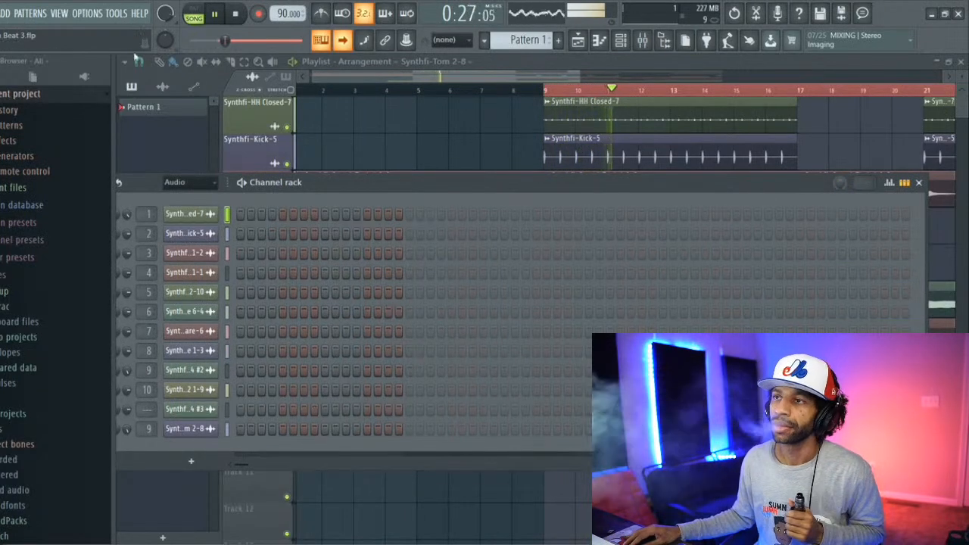
{"action": "key", "text": "F6"}
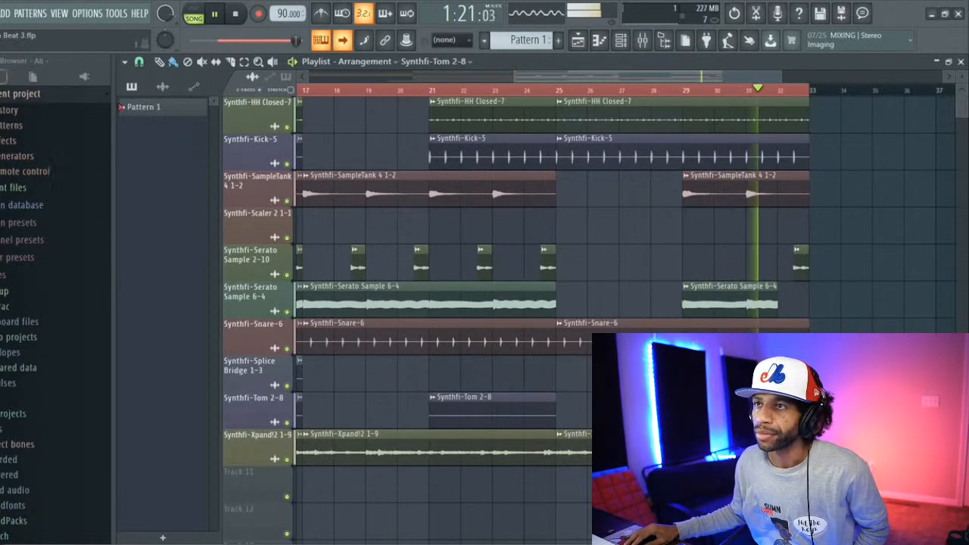
Step: Stop playback and look over the whole arrangement from bar 1 to bar 33
{"action": "left_click", "coordinate": [238, 13]}
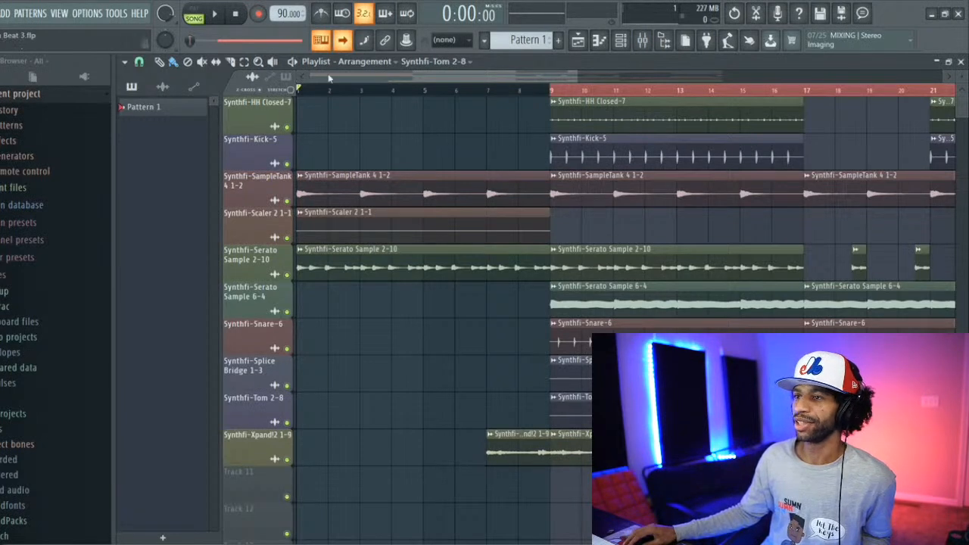
{"action": "left_click_drag", "start_coordinate": [327, 81], "coordinate": [540, 79]}
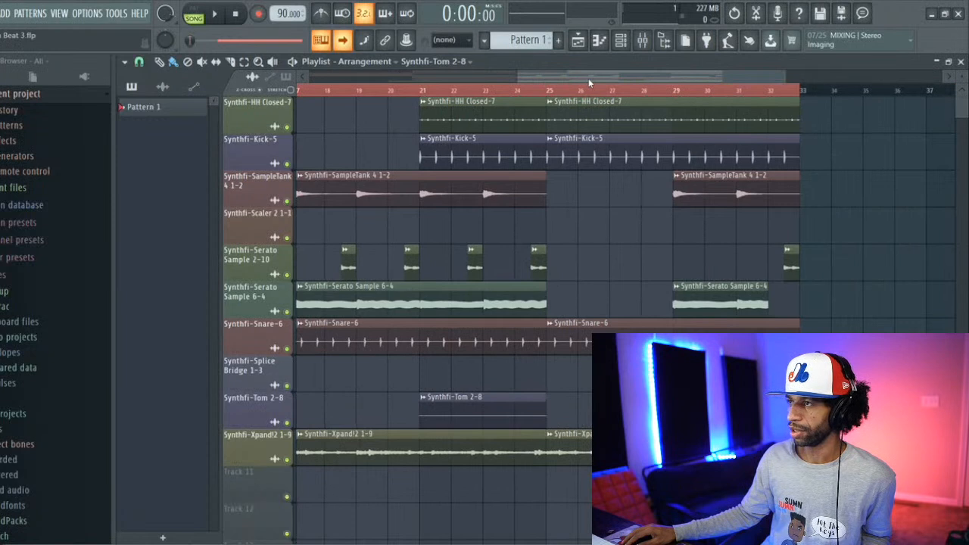
{"action": "left_click_drag", "start_coordinate": [591, 75], "coordinate": [380, 82]}
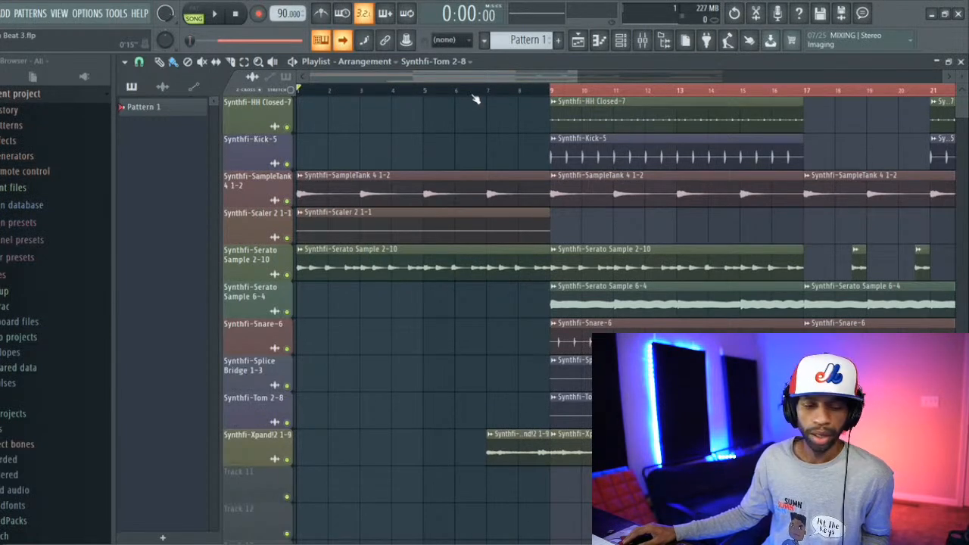
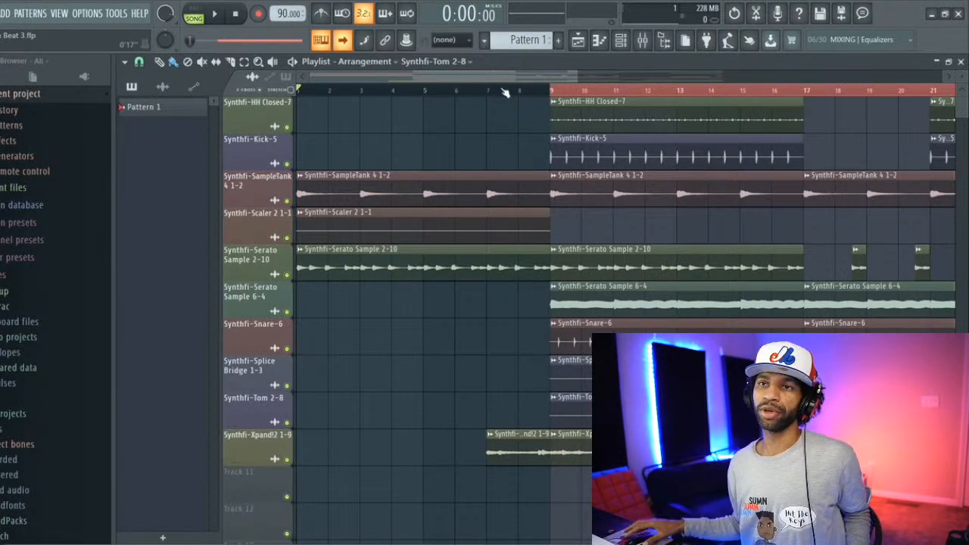
Step: Save the current project and open the recent project Beat 2.flp
{"action": "left_click", "coordinate": [1, 13]}
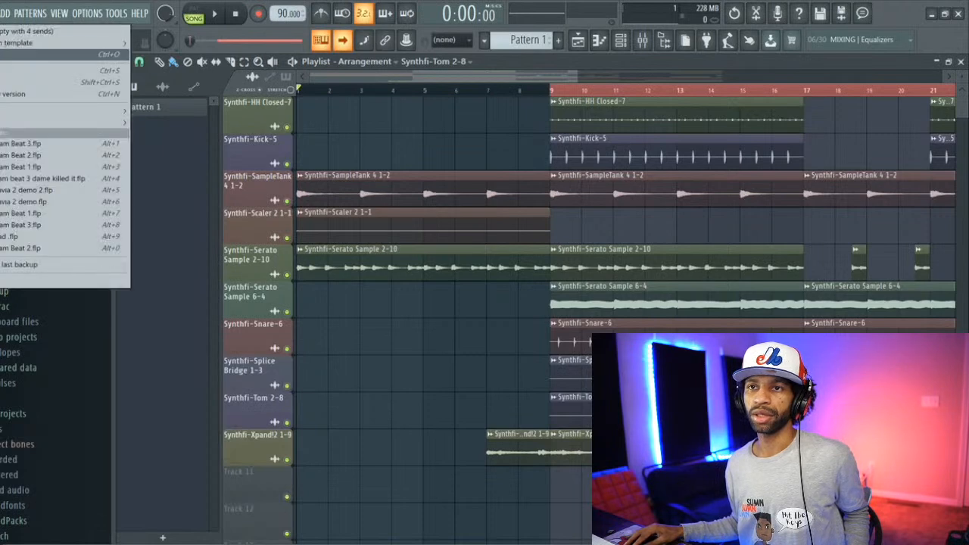
{"action": "left_click", "coordinate": [1, 72]}
{"action": "left_click", "coordinate": [1, 14]}
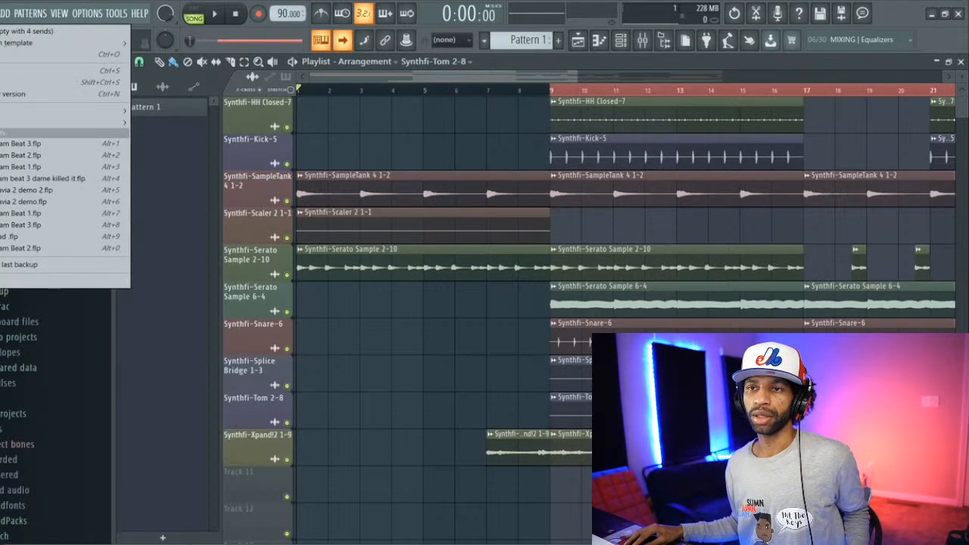
{"action": "left_click", "coordinate": [2, 154]}
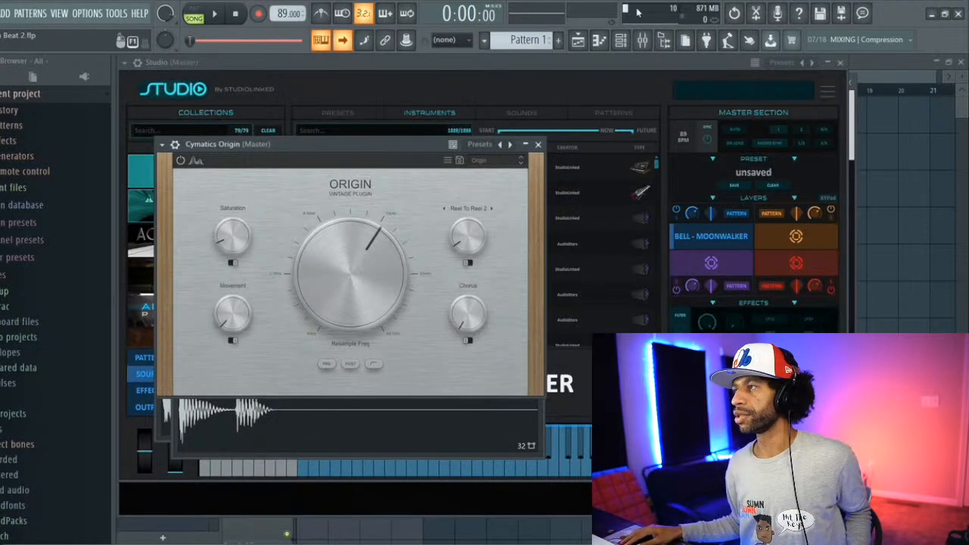
Step: Show the mixer and play the song twice from the start, stopping playback each time
{"action": "left_click", "coordinate": [642, 40]}
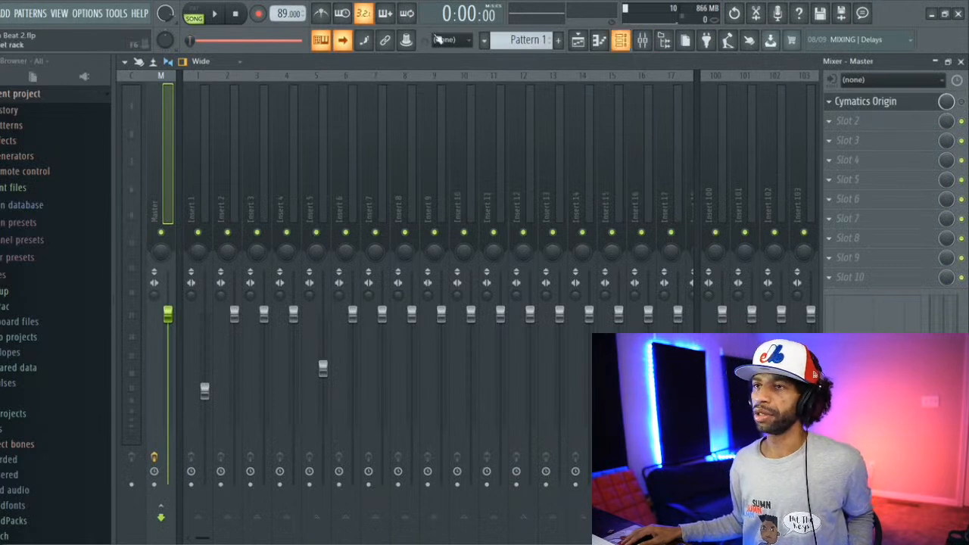
{"action": "left_click", "coordinate": [217, 17]}
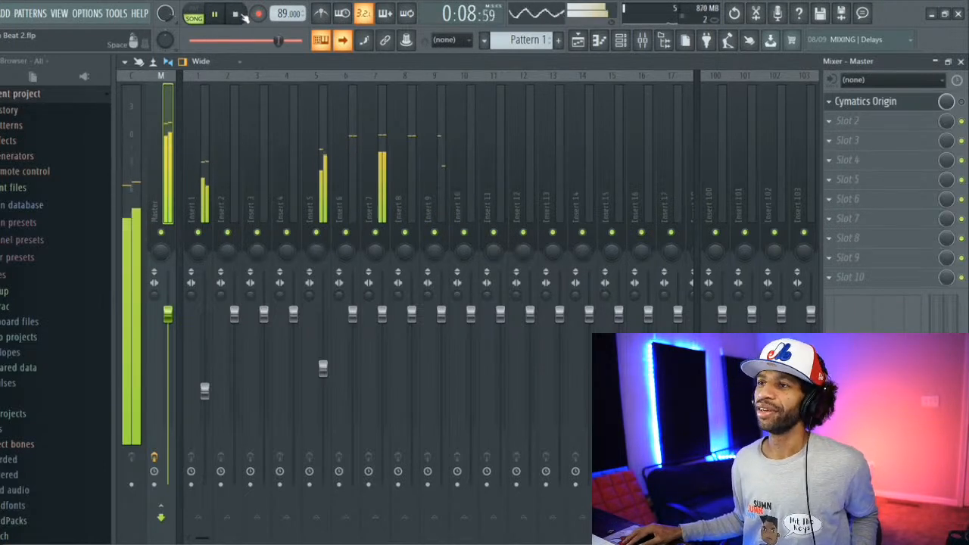
{"action": "left_click", "coordinate": [237, 14]}
{"action": "left_click", "coordinate": [217, 15]}
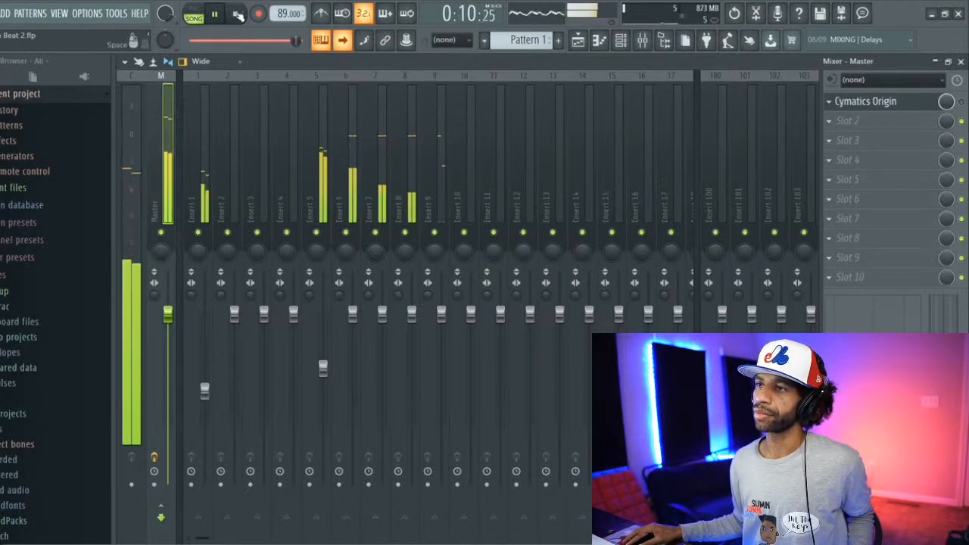
{"action": "left_click", "coordinate": [238, 14]}
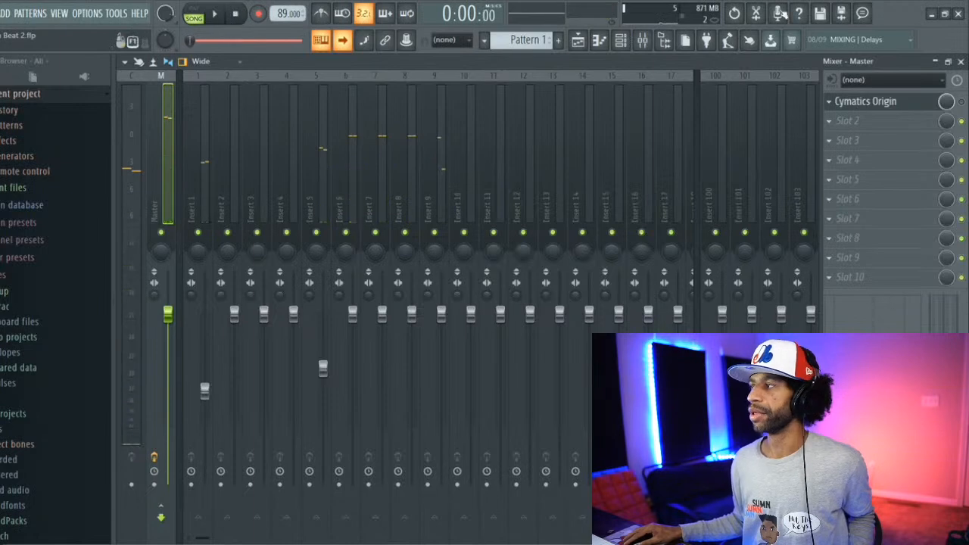
Step: Minimize the project window, close the love songs search results and minimize the media player
{"action": "left_click", "coordinate": [932, 15]}
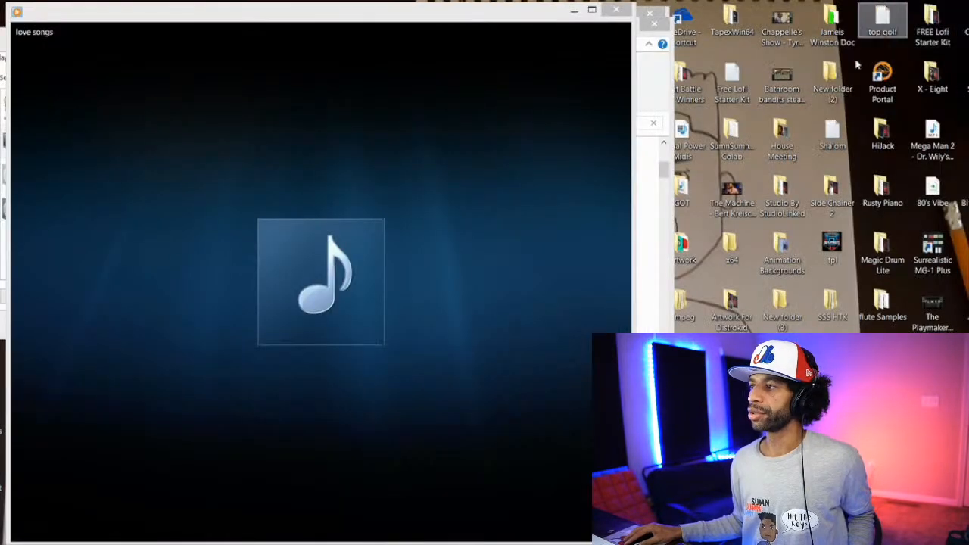
{"action": "left_click", "coordinate": [645, 81]}
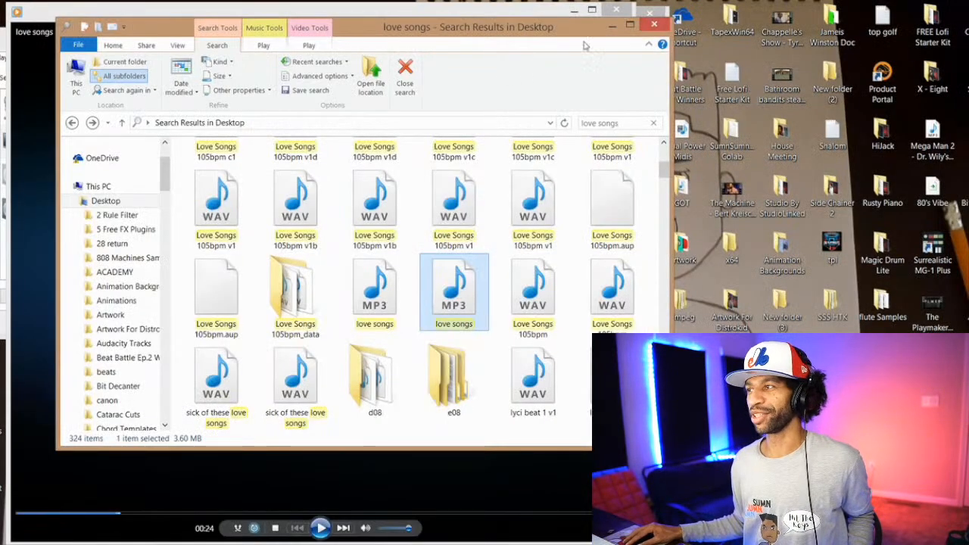
{"action": "left_click", "coordinate": [652, 26]}
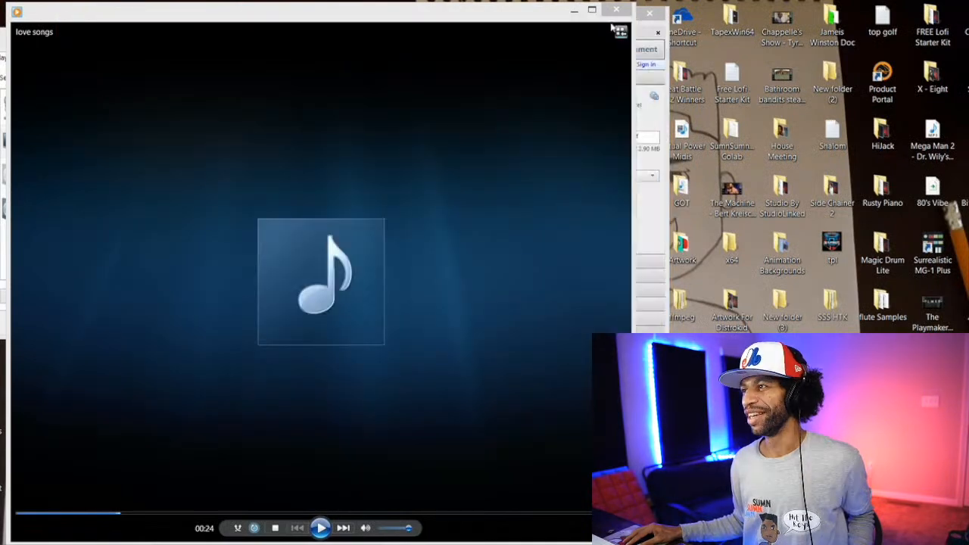
{"action": "left_click", "coordinate": [573, 9]}
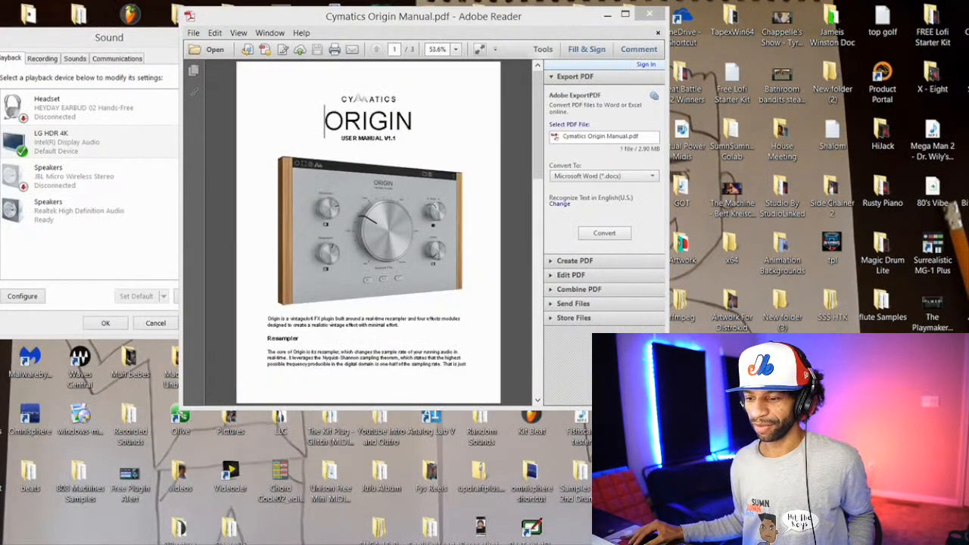
Step: Open a new File Explorer window and go to the Stream Songs folder on the Desktop
{"action": "key", "text": "super+e"}
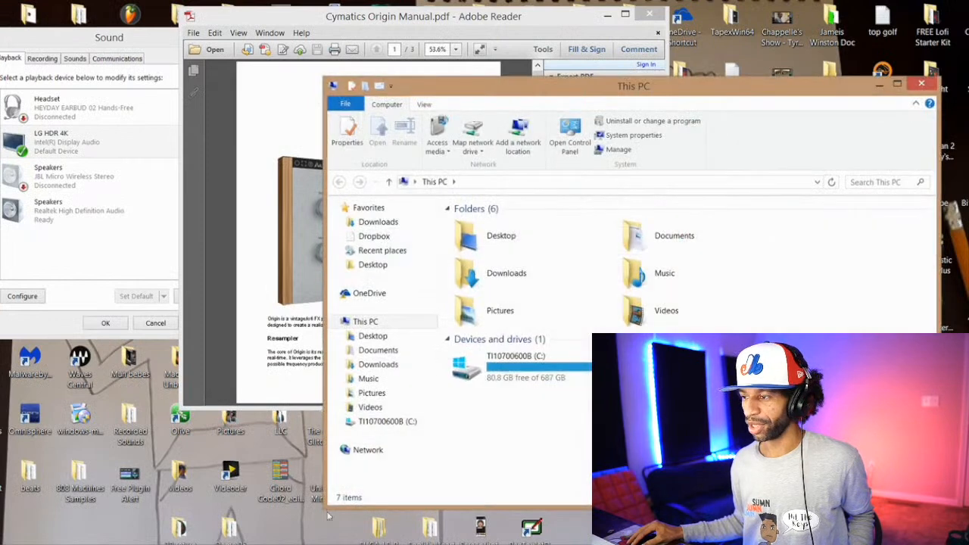
{"action": "left_click", "coordinate": [376, 337]}
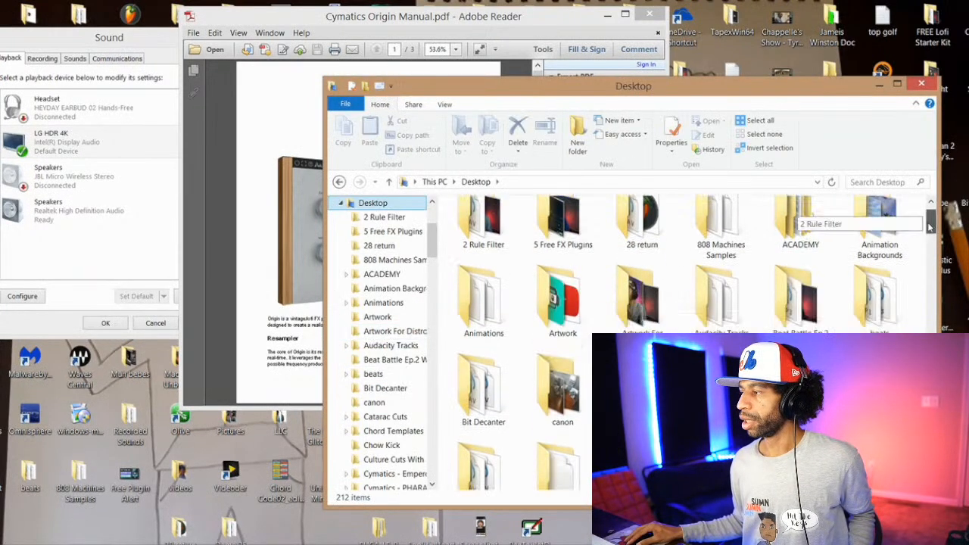
{"action": "left_click_drag", "start_coordinate": [930, 220], "coordinate": [934, 306]}
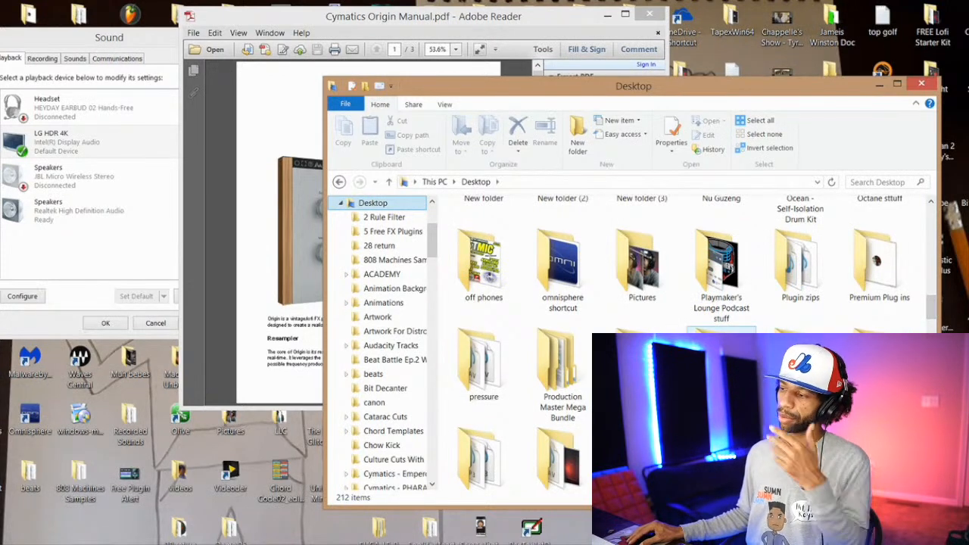
{"action": "scroll", "coordinate": [382, 345], "scroll_direction": "down", "scroll_amount": 1}
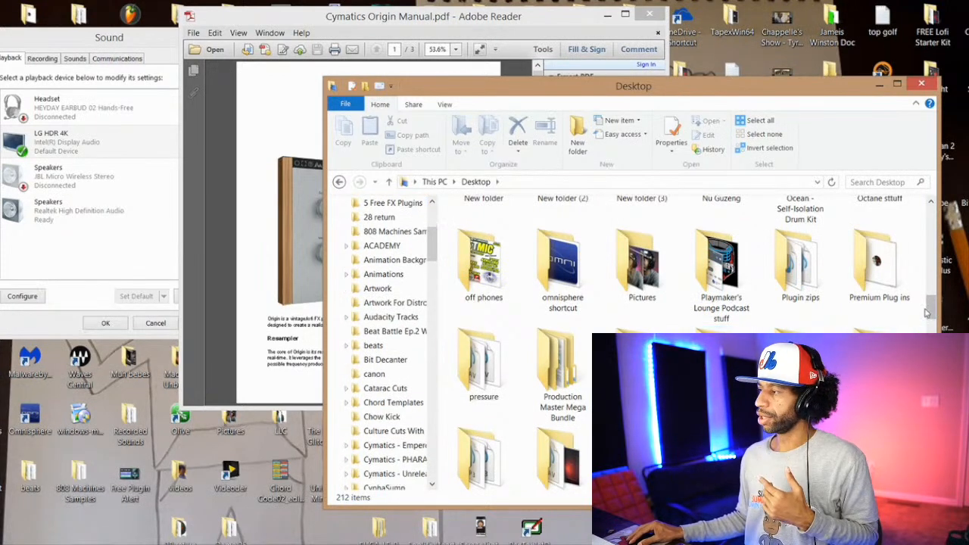
{"action": "left_click_drag", "start_coordinate": [927, 312], "coordinate": [930, 327]}
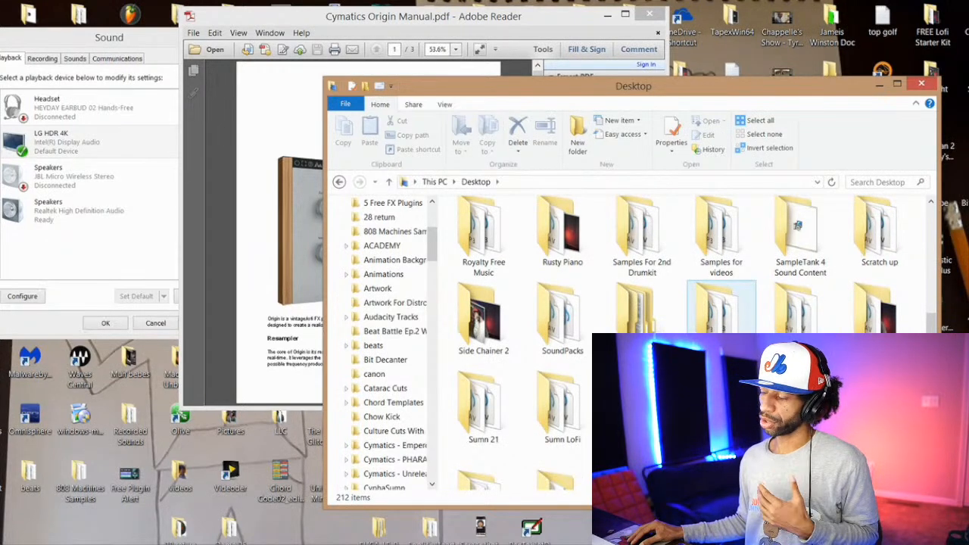
{"action": "double_click", "coordinate": [733, 324]}
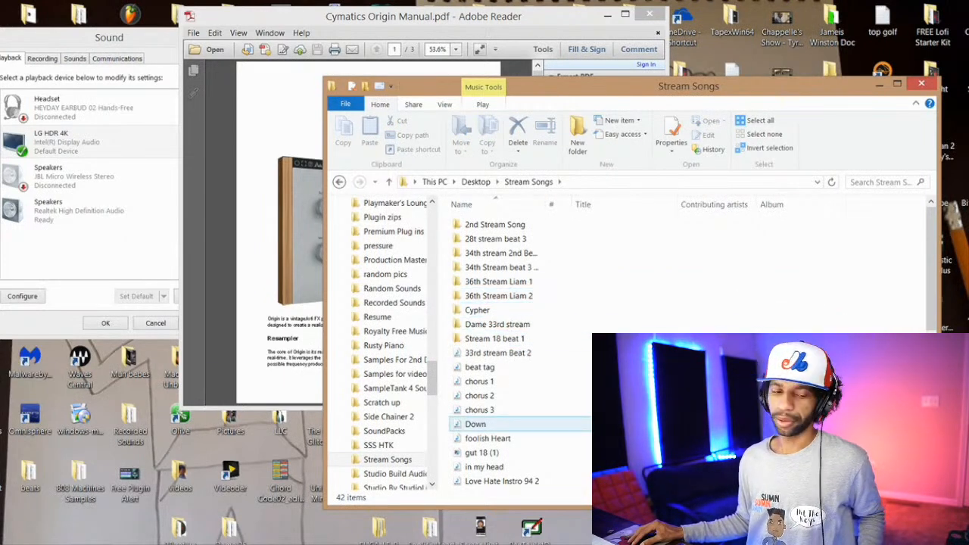
Step: Play the song Down at a raised system volume, pause it and minimize the media player
{"action": "double_click", "coordinate": [477, 424]}
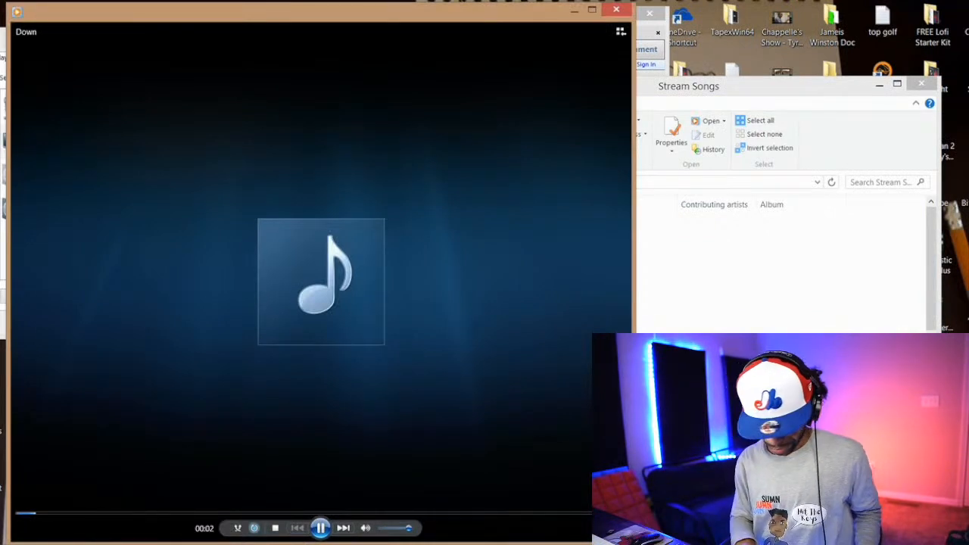
{"action": "key", "text": "XF86AudioRaiseVolume"}
{"action": "key", "text": "XF86AudioRaiseVolume"}
{"action": "key", "text": "XF86AudioRaiseVolume"}
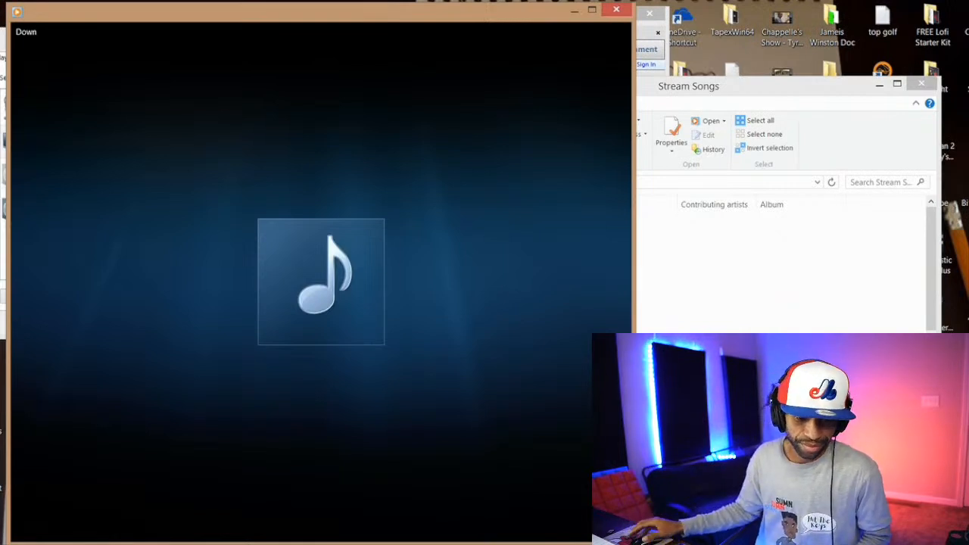
{"action": "mouse_move", "coordinate": [535, 461]}
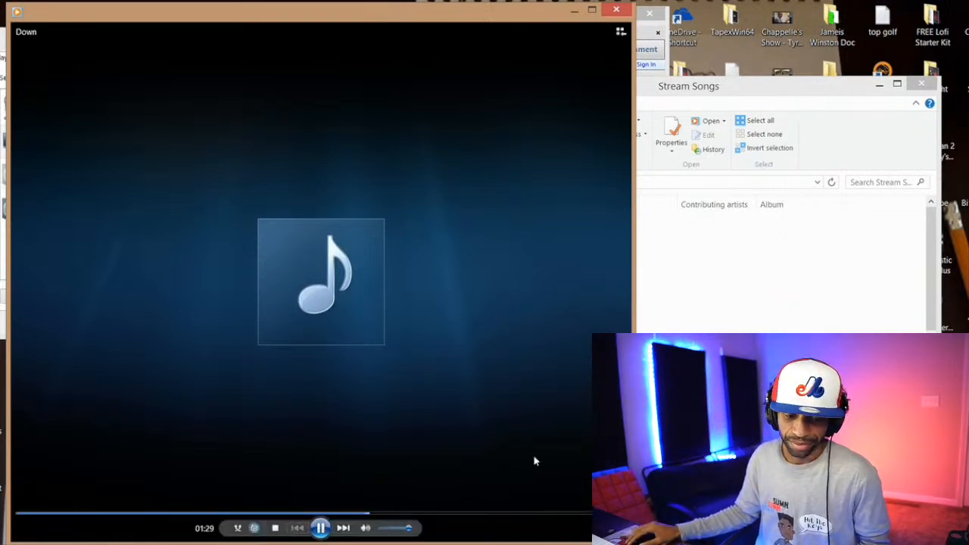
{"action": "left_click", "coordinate": [321, 528]}
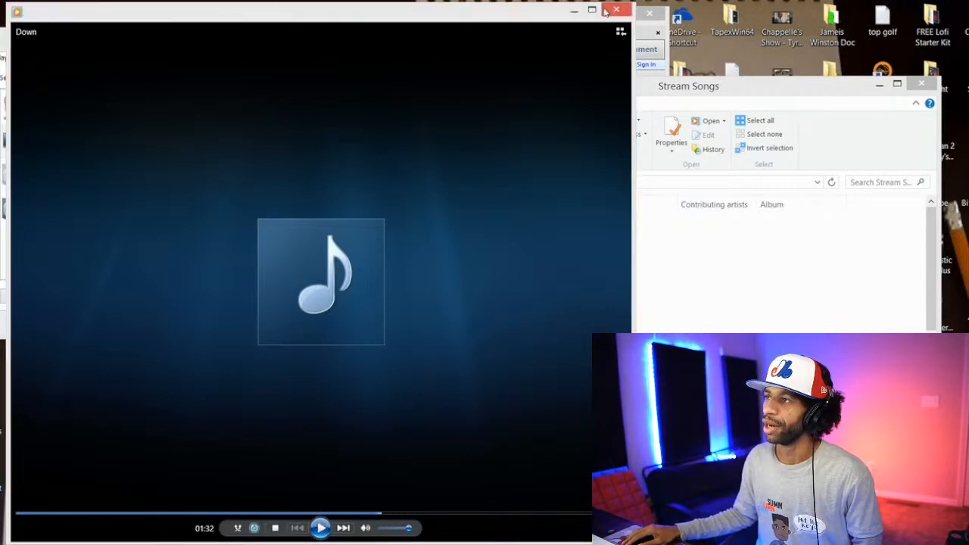
{"action": "left_click", "coordinate": [576, 11]}
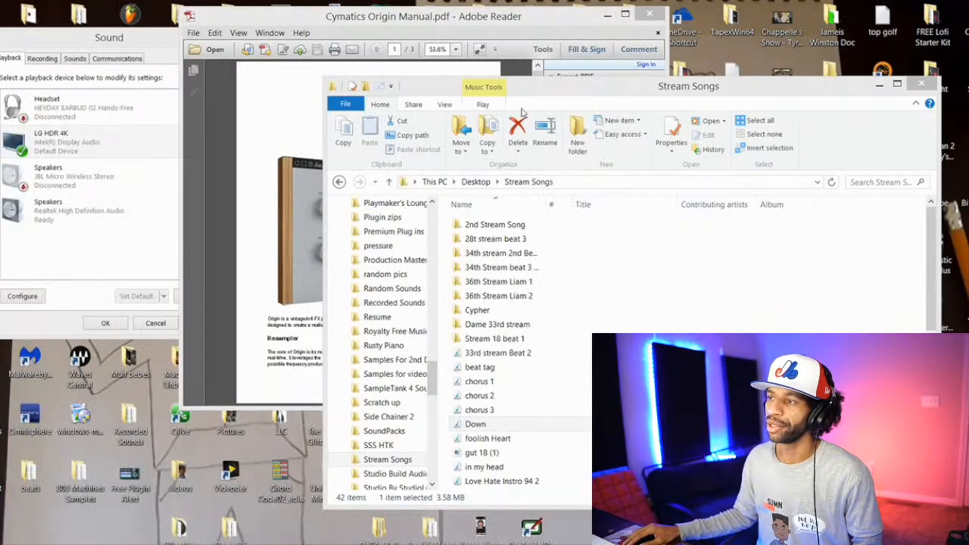
Step: Move the folder window over the PDF manual and play the song She Treat Us Different from the Stream Songs folder
{"action": "left_click_drag", "start_coordinate": [560, 93], "coordinate": [416, 23]}
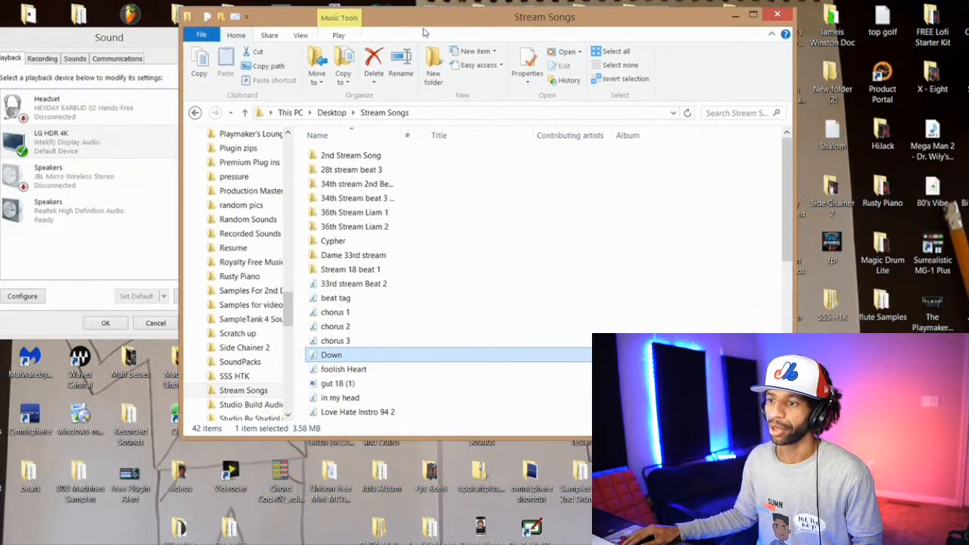
{"action": "scroll", "coordinate": [443, 254], "scroll_direction": "down", "scroll_amount": 1}
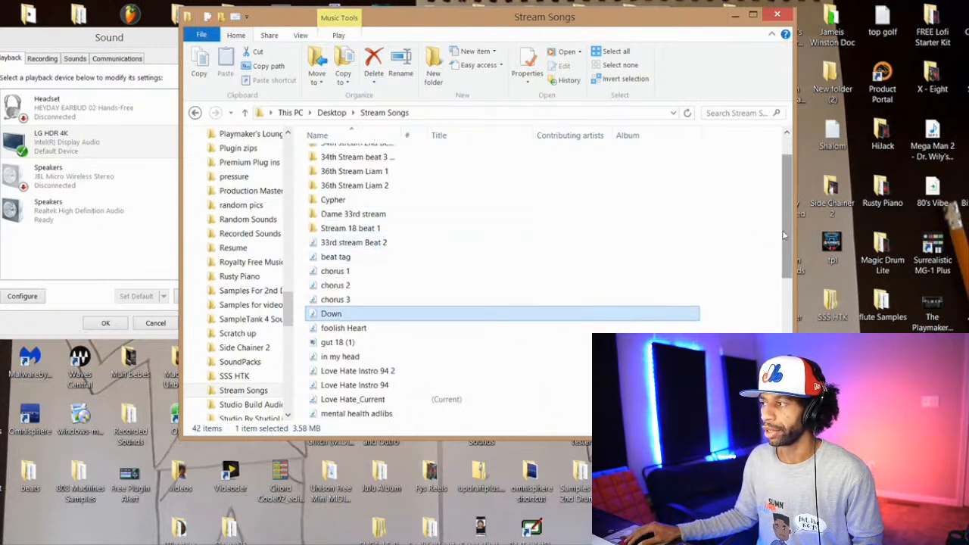
{"action": "left_click_drag", "start_coordinate": [785, 236], "coordinate": [784, 278]}
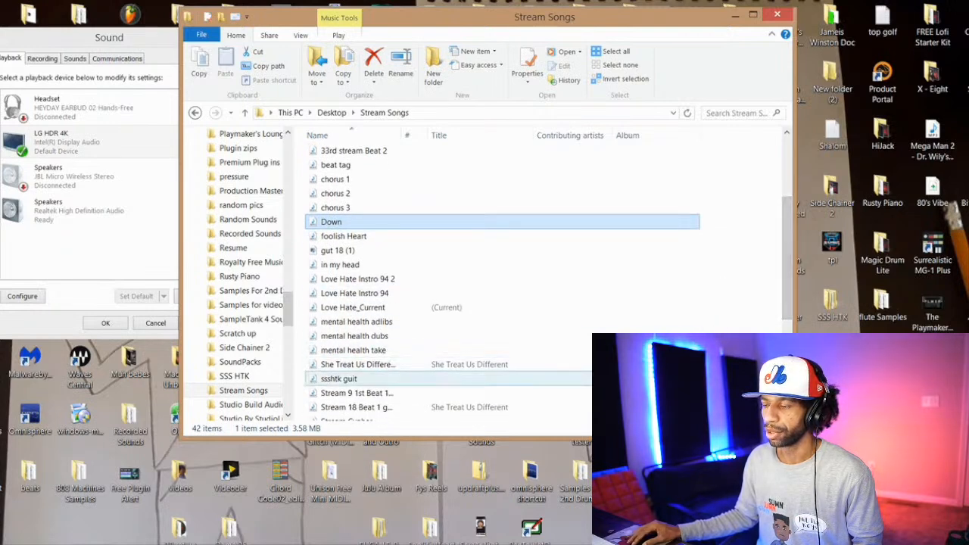
{"action": "double_click", "coordinate": [363, 364]}
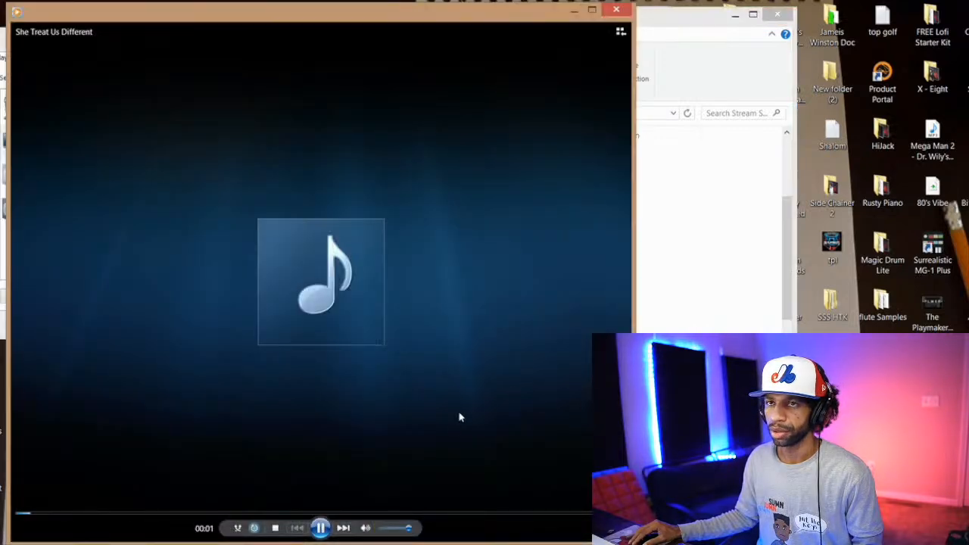
{"action": "left_click", "coordinate": [321, 528]}
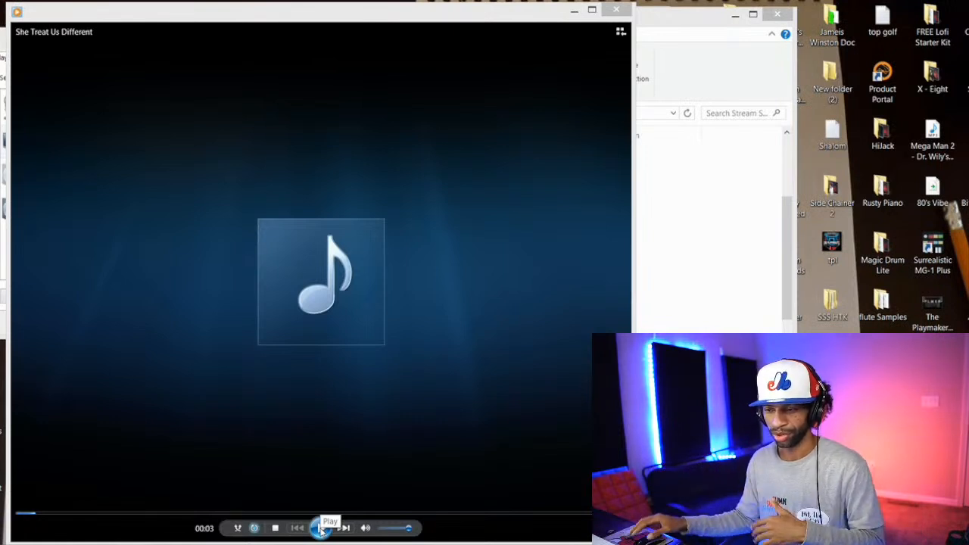
{"action": "left_click", "coordinate": [322, 530]}
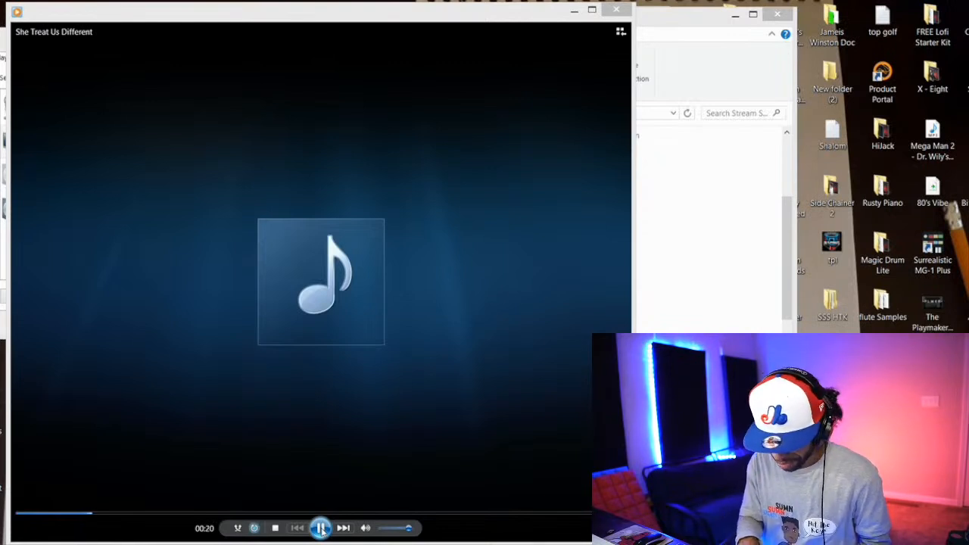
Step: Lower the system volume while She Treat Us Different plays and pause the song near its end
{"action": "key", "text": "XF86AudioLowerVolume"}
{"action": "key", "text": "XF86AudioLowerVolume"}
{"action": "key", "text": "XF86AudioLowerVolume"}
{"action": "key", "text": "XF86AudioLowerVolume"}
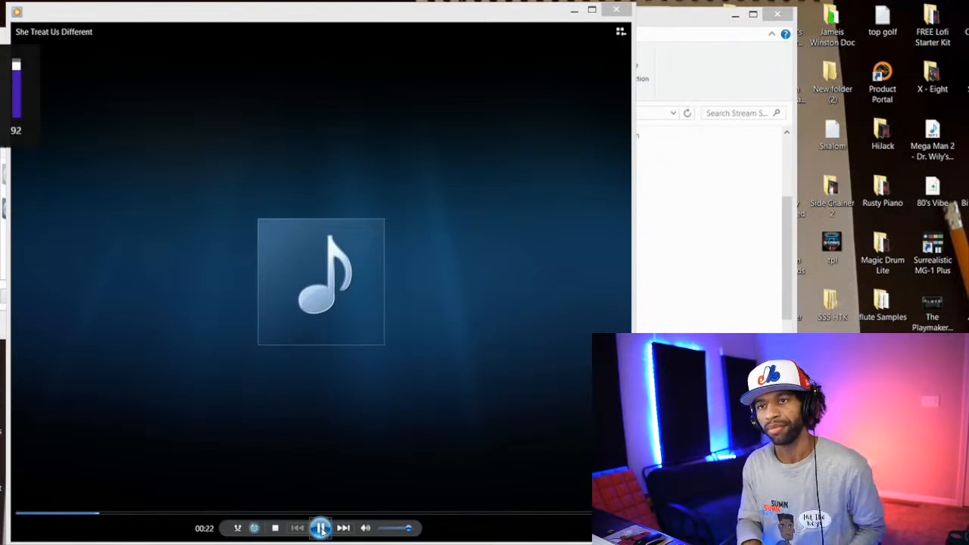
{"action": "key", "text": "XF86AudioLowerVolume"}
{"action": "key", "text": "XF86AudioLowerVolume"}
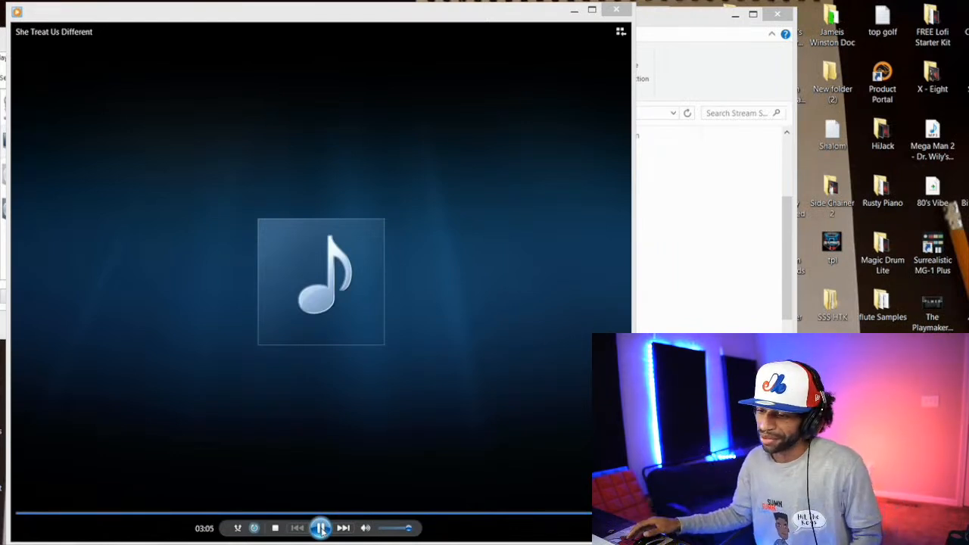
{"action": "left_click", "coordinate": [321, 529]}
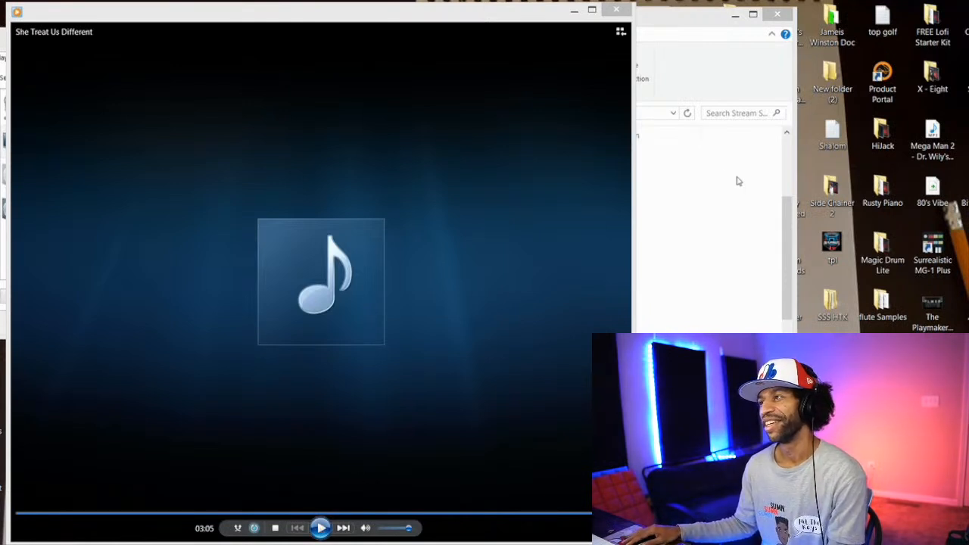
Step: Return to the Stream Songs folder and play the song Sunshine
{"action": "left_click", "coordinate": [687, 29]}
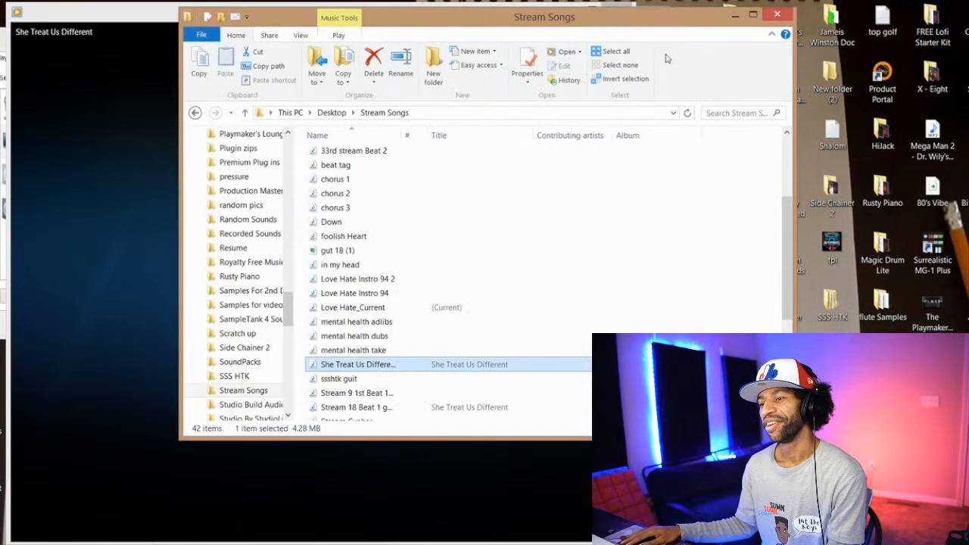
{"action": "scroll", "coordinate": [602, 280], "scroll_direction": "down", "scroll_amount": 1}
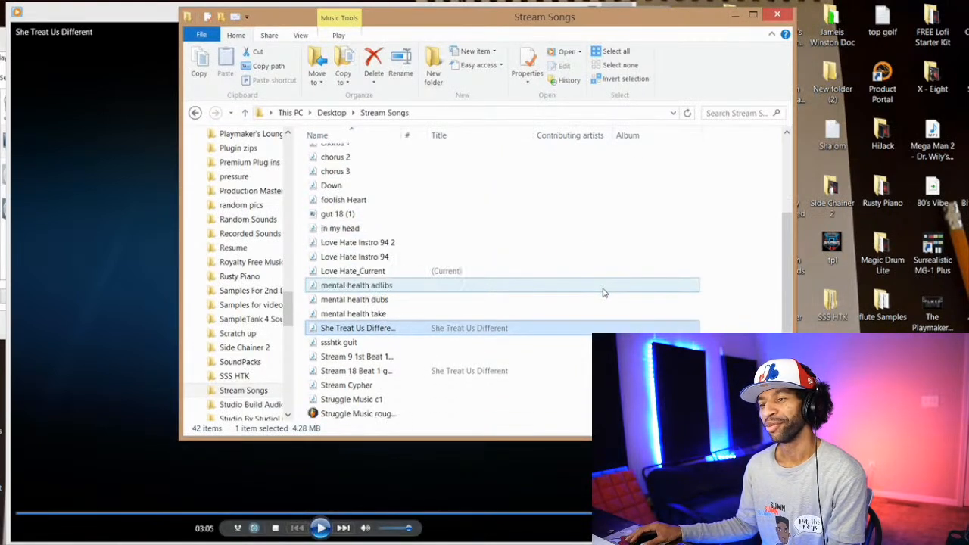
{"action": "scroll", "coordinate": [604, 296], "scroll_direction": "down", "scroll_amount": 3}
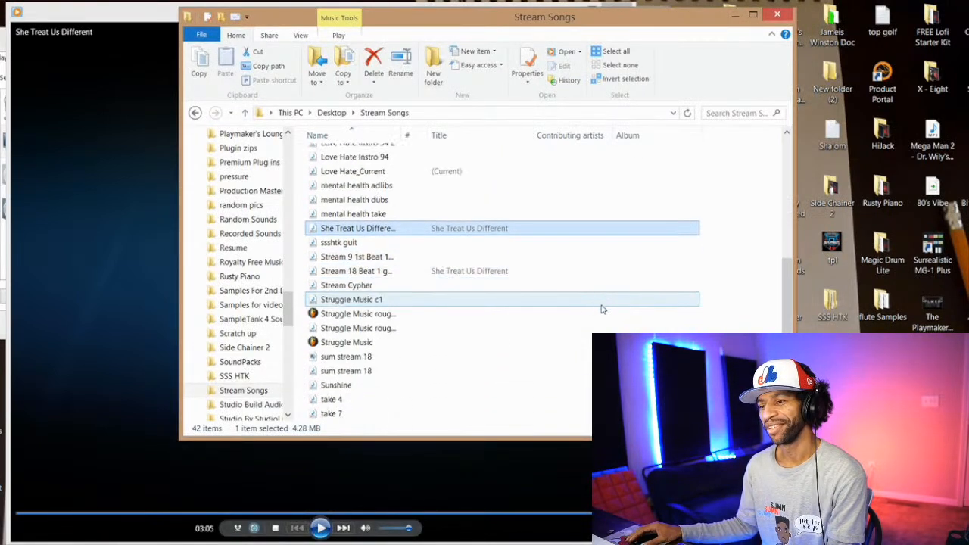
{"action": "double_click", "coordinate": [513, 388]}
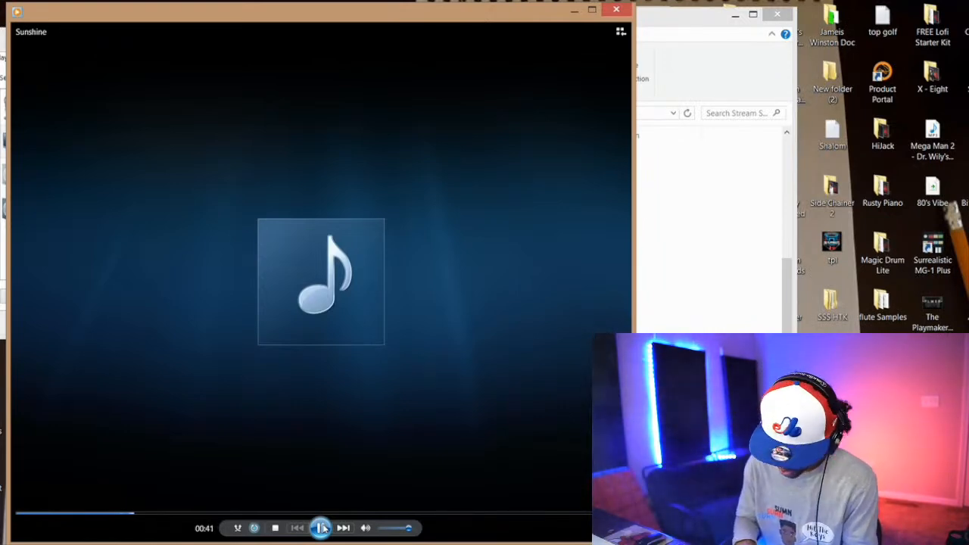
Step: Raise the system volume while Sunshine plays and pause the song near its end
{"action": "key", "text": "XF86AudioRaiseVolume"}
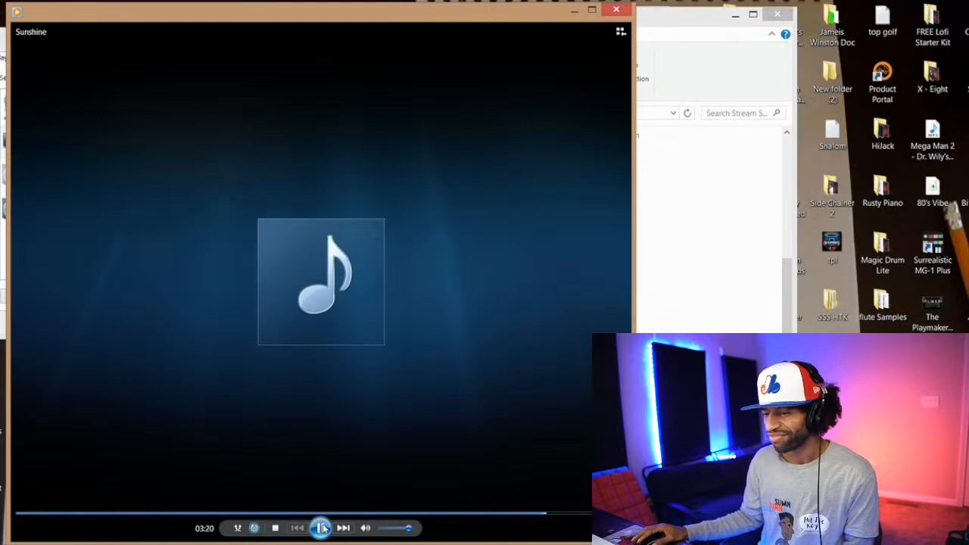
{"action": "left_click", "coordinate": [321, 528]}
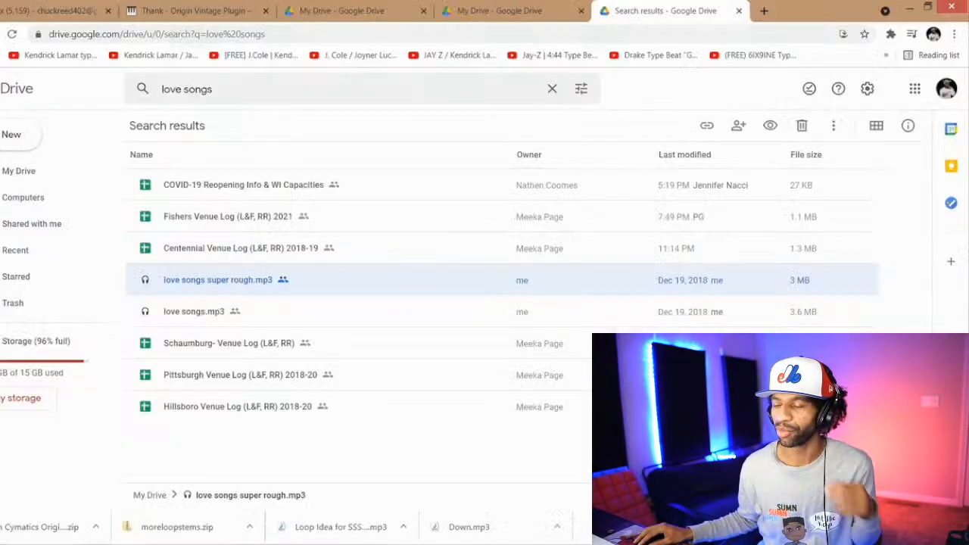
Step: Load facebook.com in the browser tab with the Drive search results and open the account's own profile page
{"action": "left_click", "coordinate": [383, 33]}
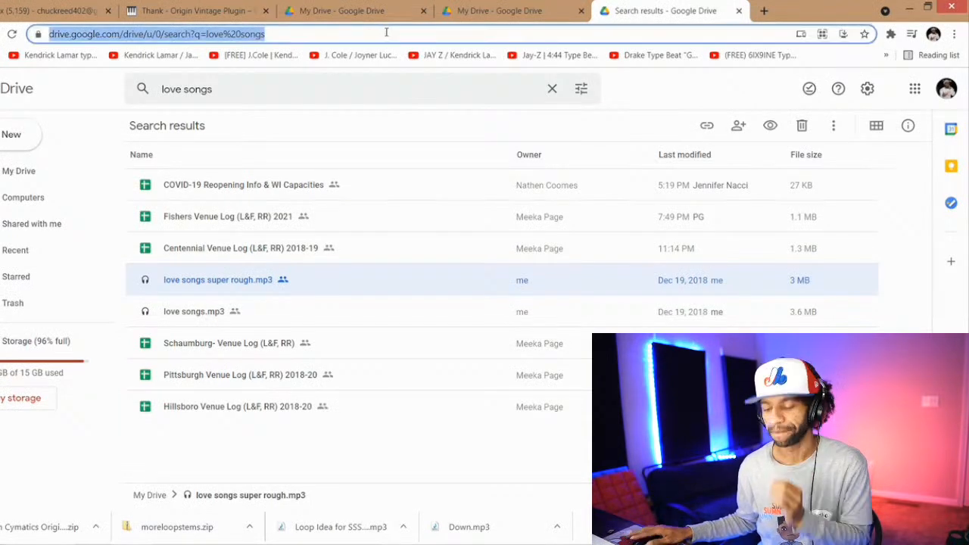
{"action": "type", "text": "face"}
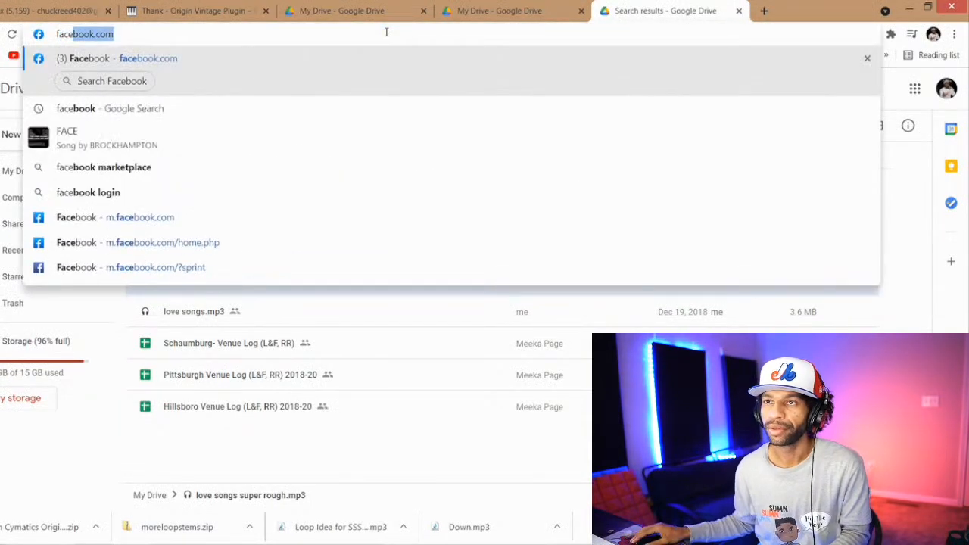
{"action": "left_click", "coordinate": [171, 65]}
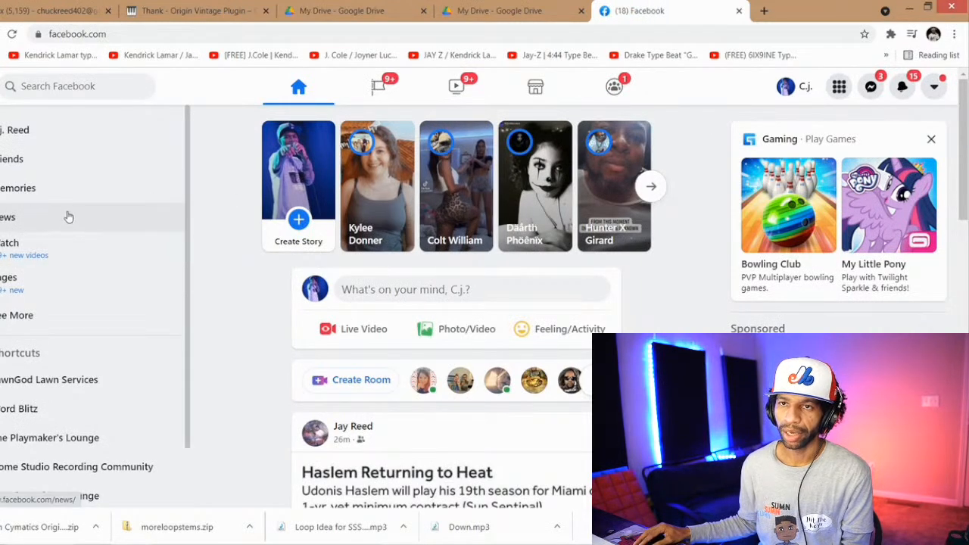
{"action": "left_click", "coordinate": [800, 89]}
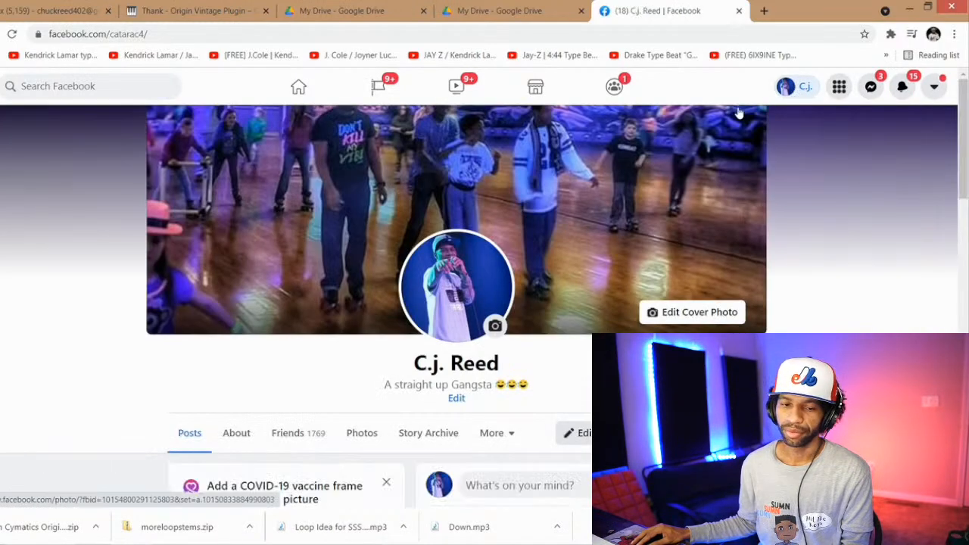
Step: Look over the profile page and its photo albums, and display the Your Photos collection
{"action": "scroll", "coordinate": [685, 163], "scroll_direction": "down", "scroll_amount": 2}
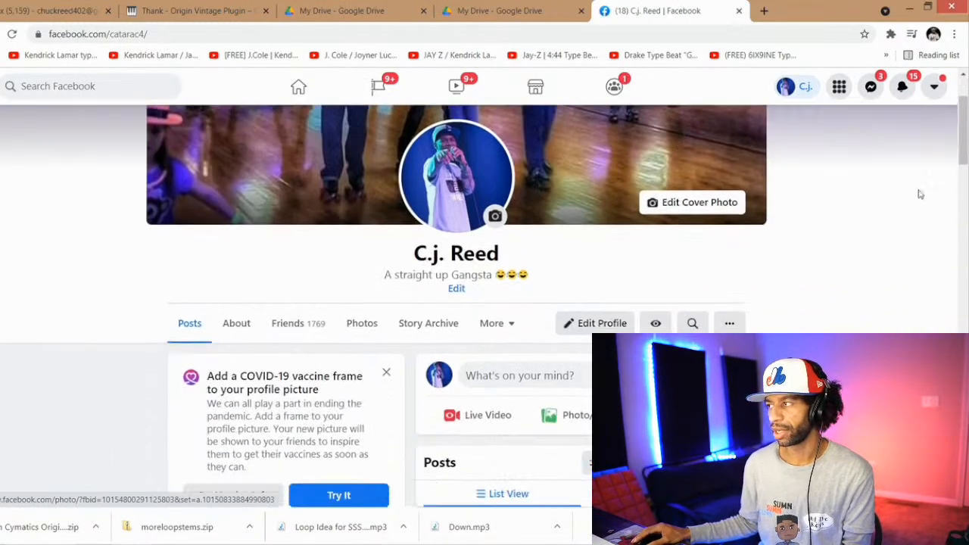
{"action": "scroll", "coordinate": [931, 194], "scroll_direction": "down", "scroll_amount": 3}
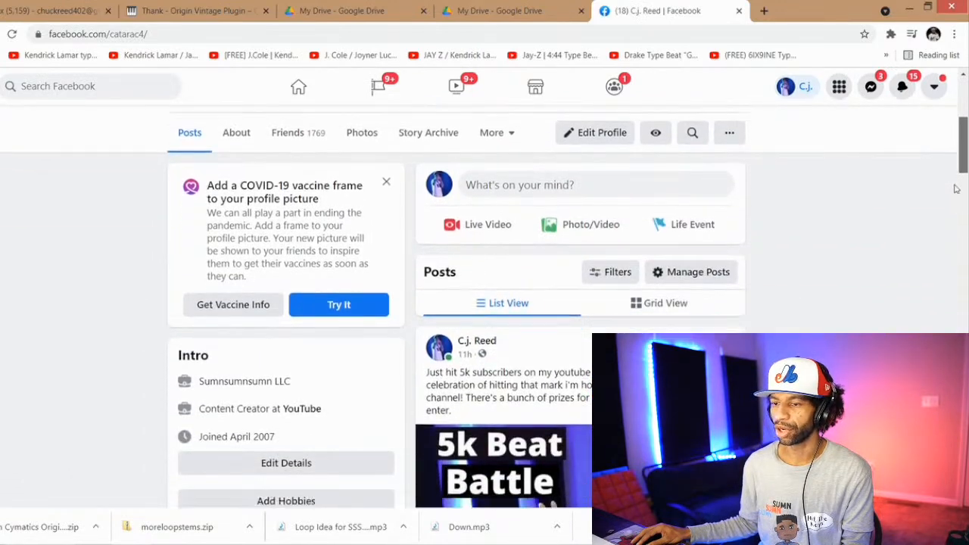
{"action": "scroll", "coordinate": [958, 182], "scroll_direction": "up", "scroll_amount": 2}
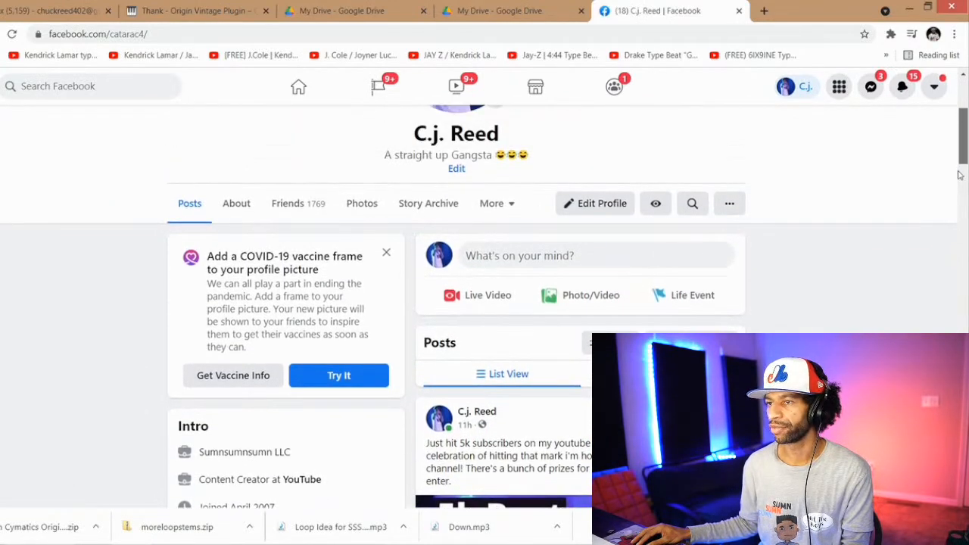
{"action": "left_click", "coordinate": [371, 205]}
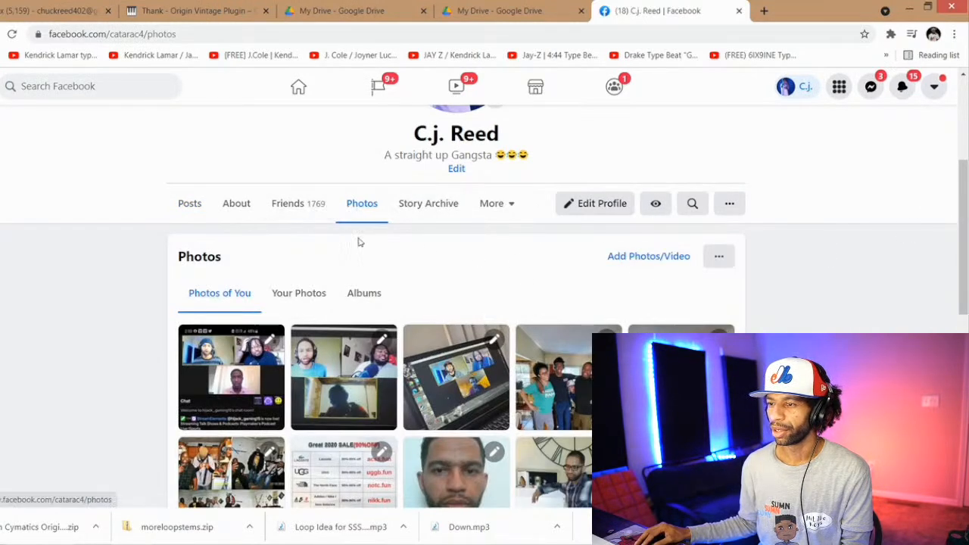
{"action": "left_click", "coordinate": [356, 296]}
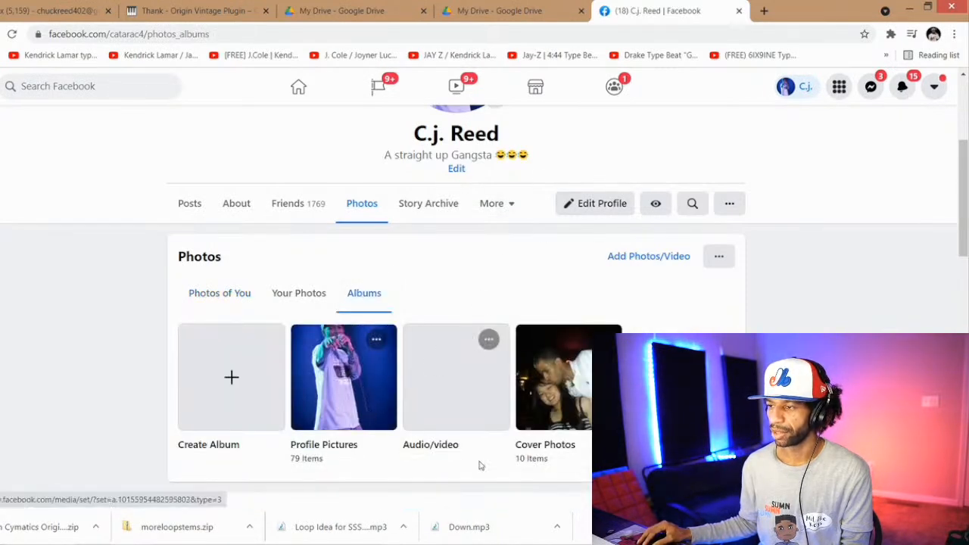
{"action": "left_click", "coordinate": [305, 298]}
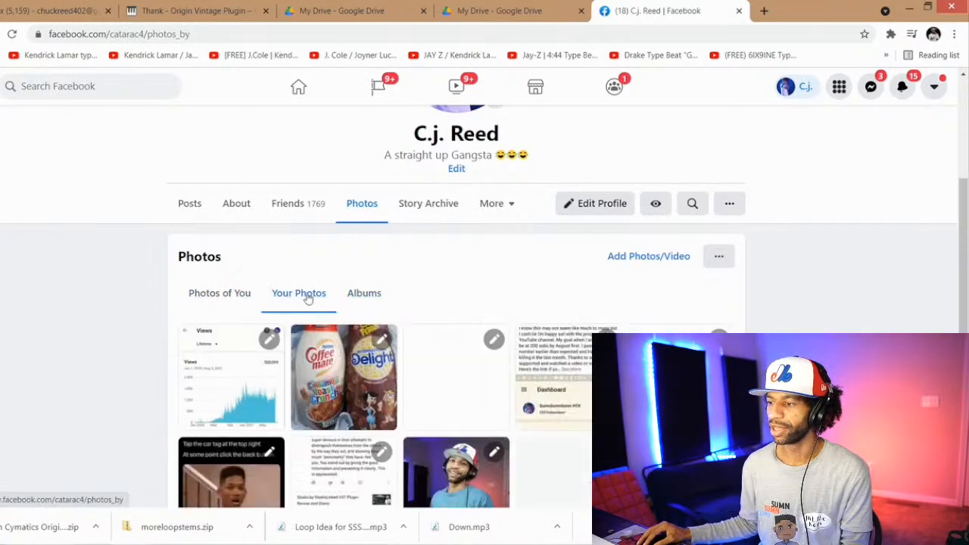
Step: Browse far down Your Photos, view the October 2017 selfie with a child in glasses enlarged, and close it
{"action": "left_click_drag", "start_coordinate": [965, 201], "coordinate": [965, 506]}
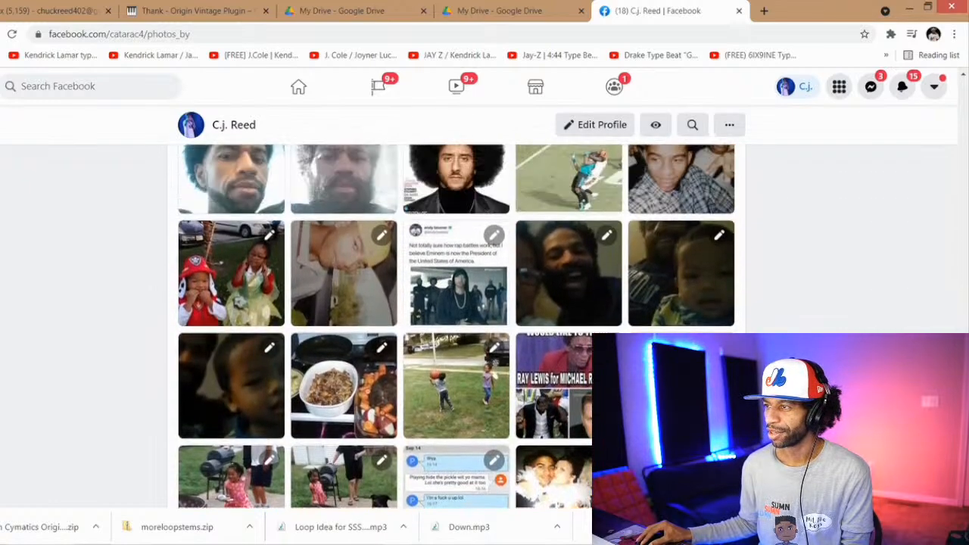
{"action": "left_click", "coordinate": [570, 288]}
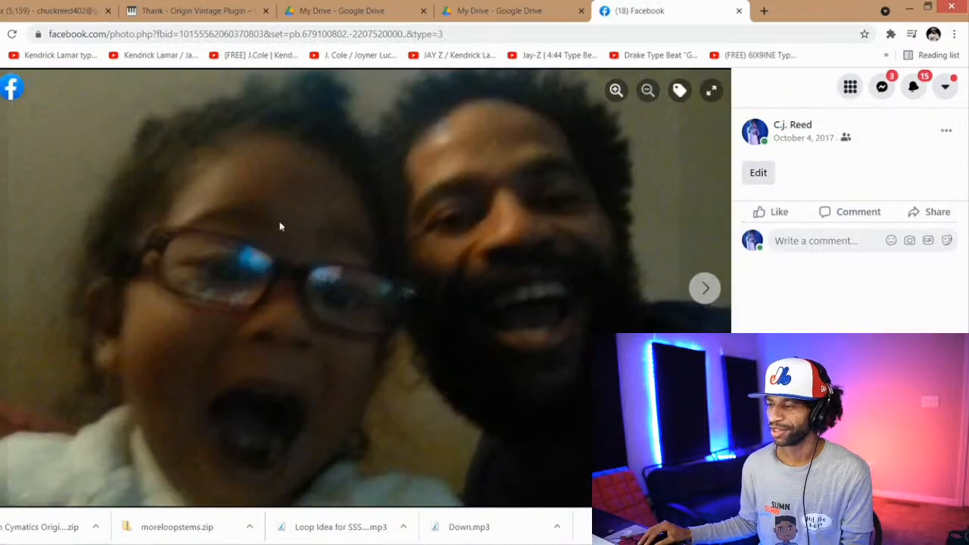
{"action": "left_click", "coordinate": [7, 87]}
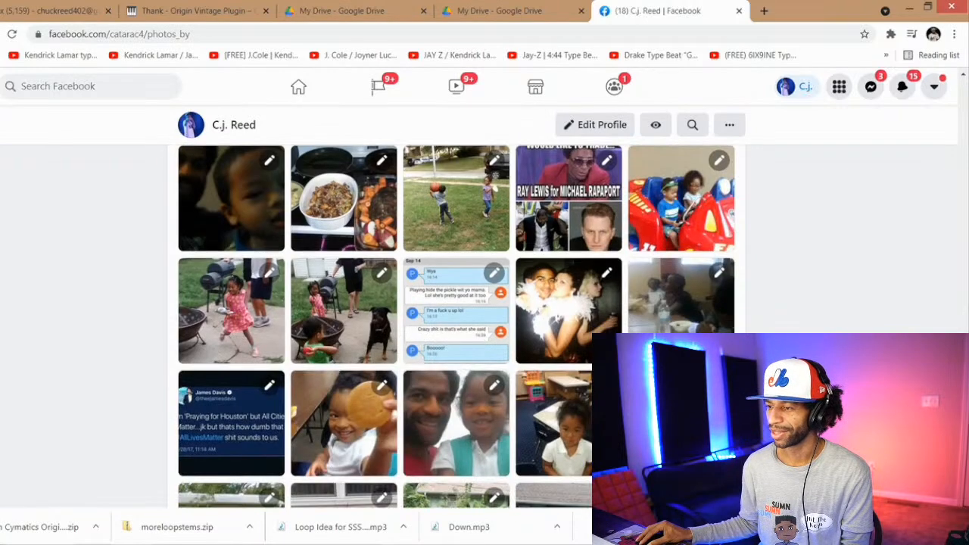
Step: Look through older uploads for the boxed Timbaland and Magoo record, view that photo enlarged, and return to the grid
{"action": "scroll", "coordinate": [455, 326], "scroll_direction": "down", "scroll_amount": 3}
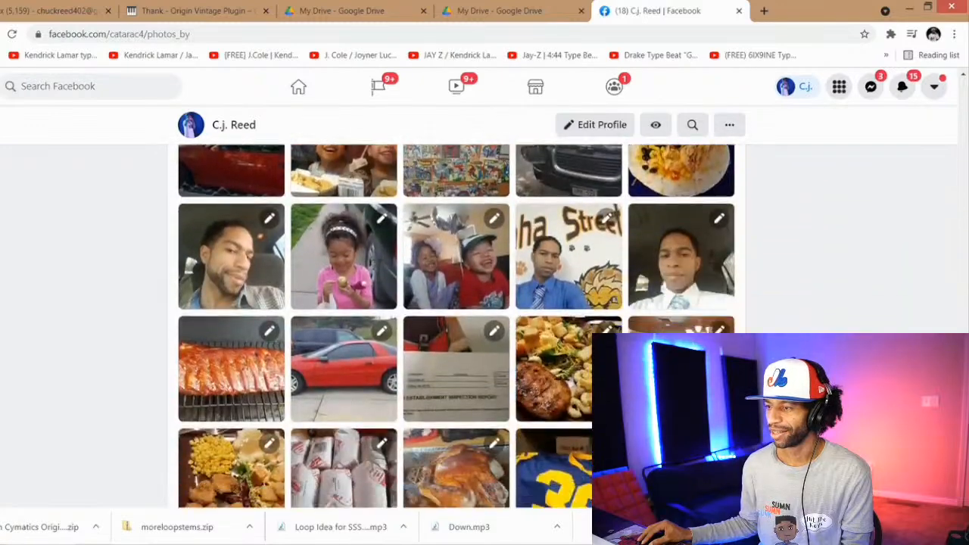
{"action": "scroll", "coordinate": [454, 325], "scroll_direction": "down", "scroll_amount": 2}
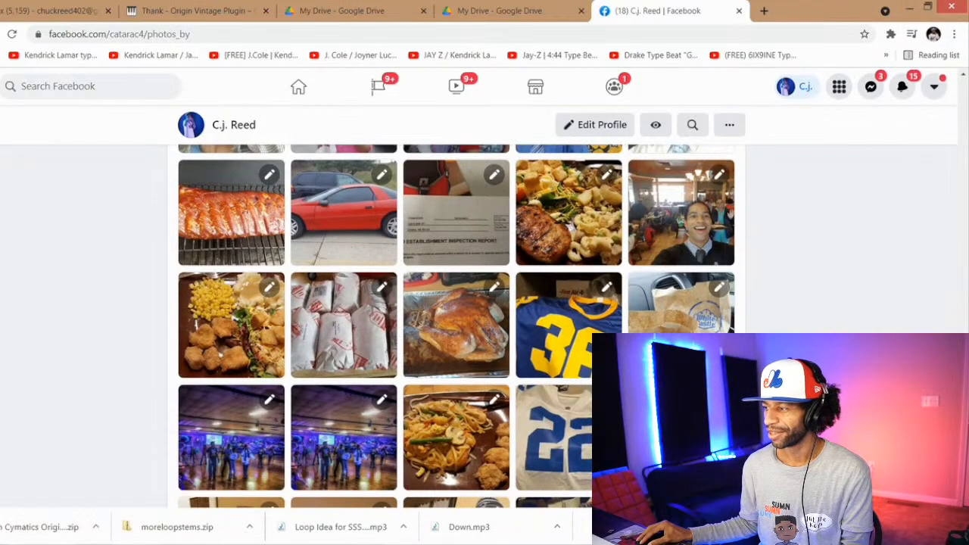
{"action": "scroll", "coordinate": [454, 326], "scroll_direction": "down", "scroll_amount": 6}
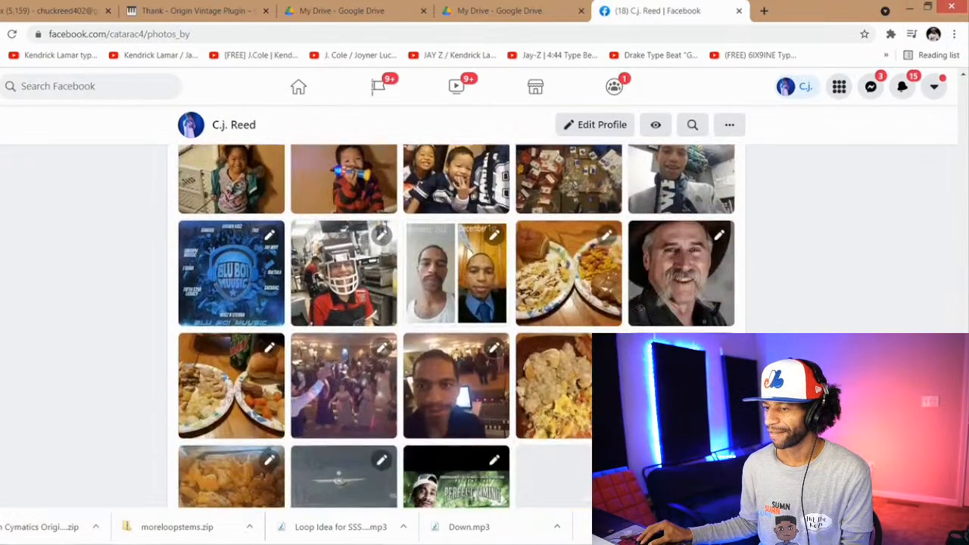
{"action": "scroll", "coordinate": [454, 326], "scroll_direction": "down", "scroll_amount": 2}
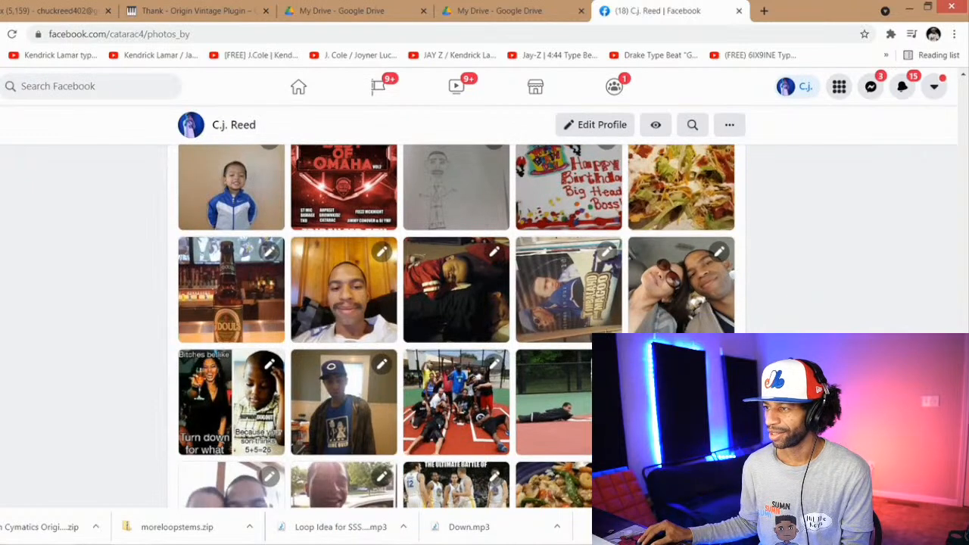
{"action": "left_click", "coordinate": [545, 278]}
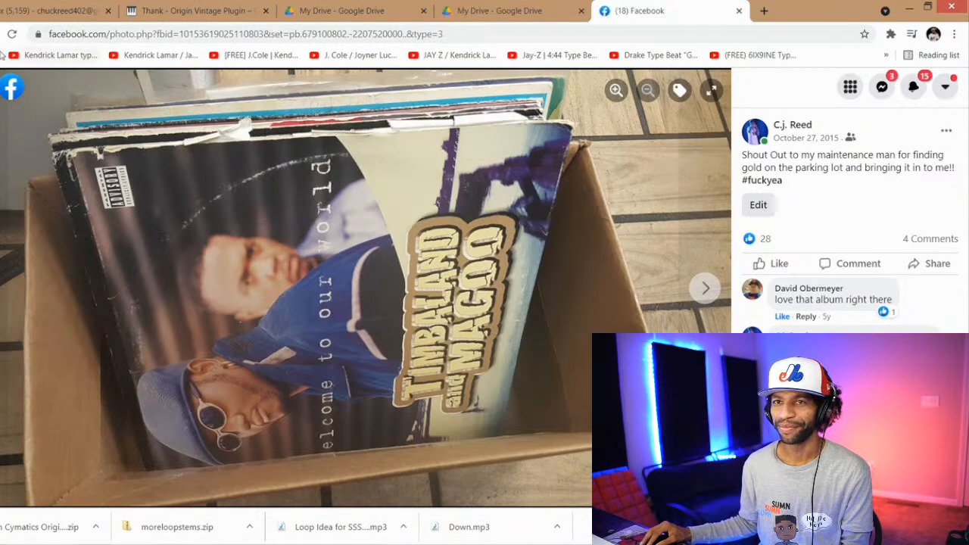
{"action": "left_click", "coordinate": [9, 87]}
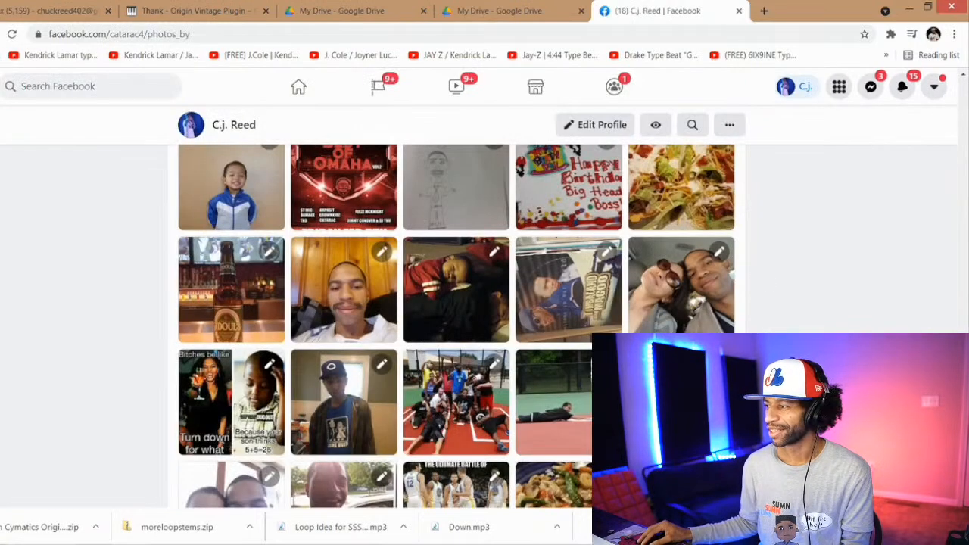
Step: Search further back in Your Photos for the May 2012 home studio picture, view it enlarged, and close it
{"action": "scroll", "coordinate": [456, 326], "scroll_direction": "down", "scroll_amount": 1}
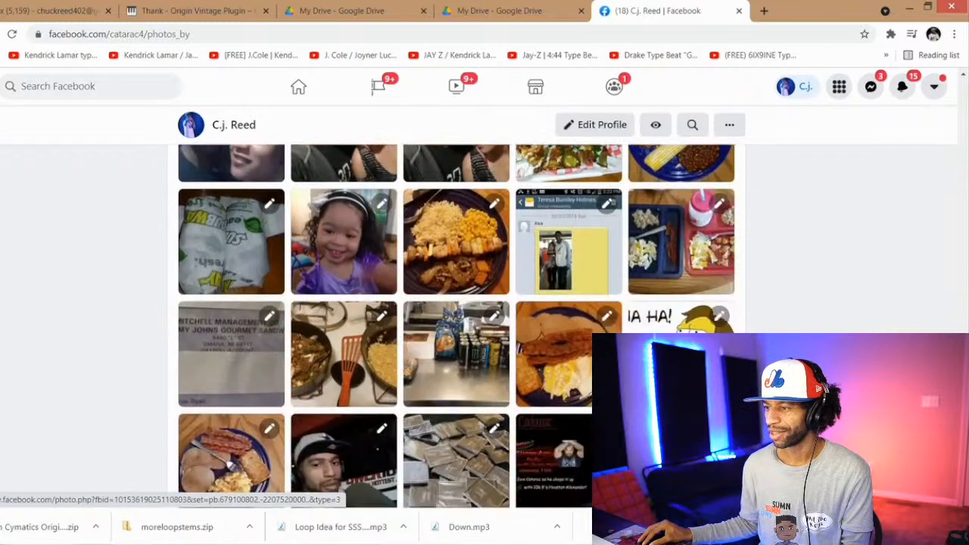
{"action": "scroll", "coordinate": [456, 326], "scroll_direction": "down", "scroll_amount": 4}
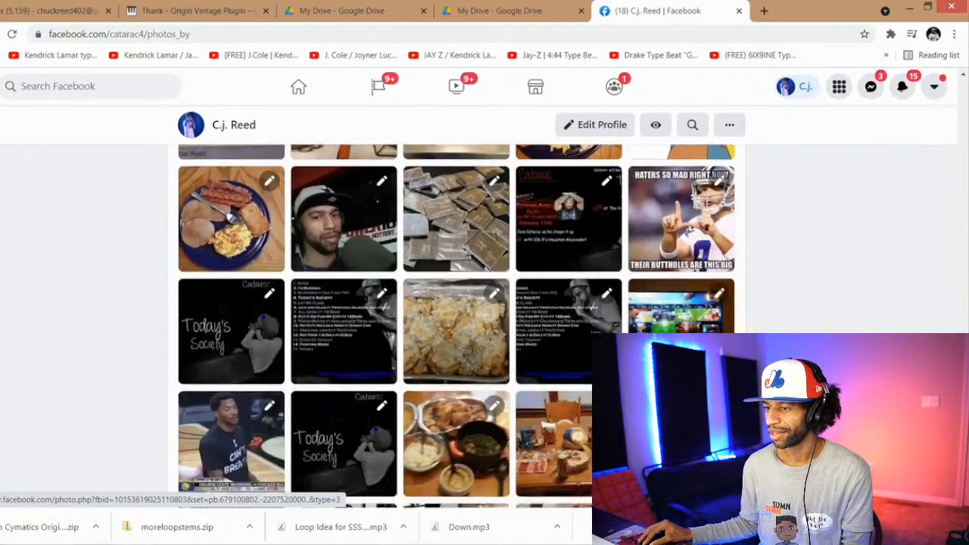
{"action": "scroll", "coordinate": [456, 325], "scroll_direction": "down", "scroll_amount": 5}
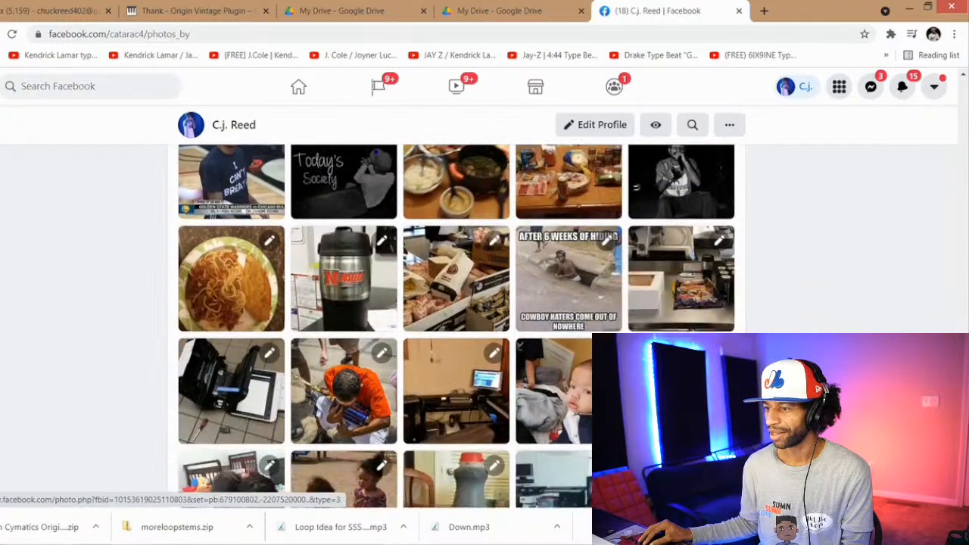
{"action": "scroll", "coordinate": [456, 325], "scroll_direction": "down", "scroll_amount": 4}
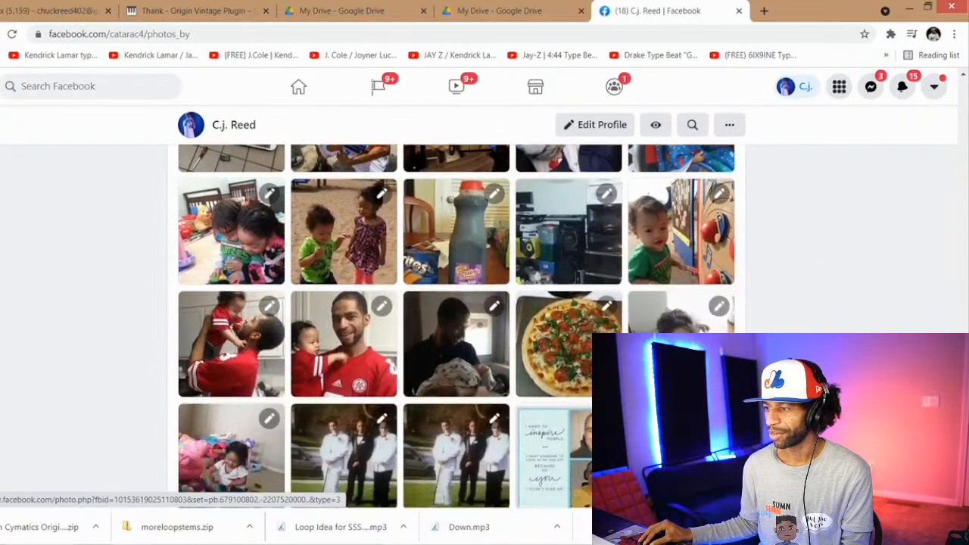
{"action": "scroll", "coordinate": [386, 326], "scroll_direction": "down", "scroll_amount": 4}
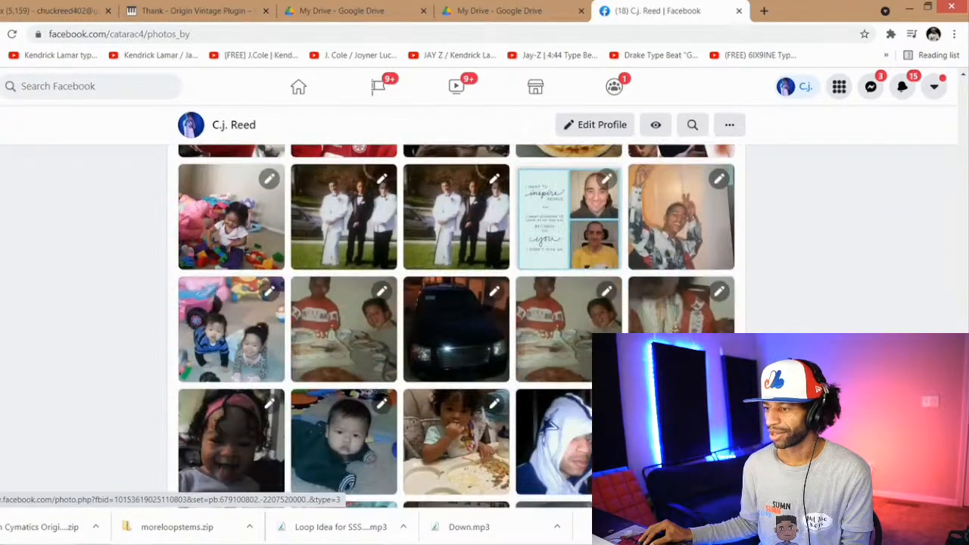
{"action": "scroll", "coordinate": [266, 321], "scroll_direction": "down", "scroll_amount": 3}
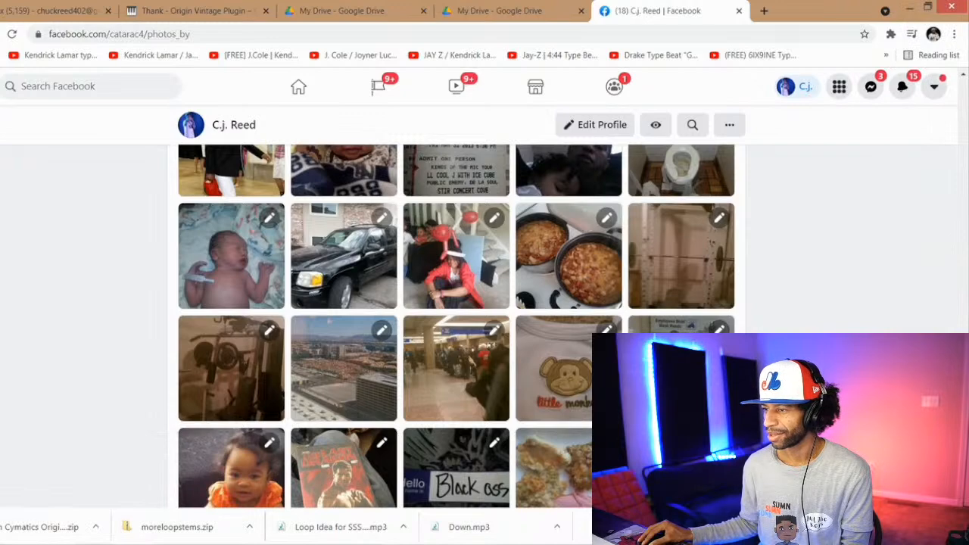
{"action": "scroll", "coordinate": [457, 326], "scroll_direction": "down", "scroll_amount": 5}
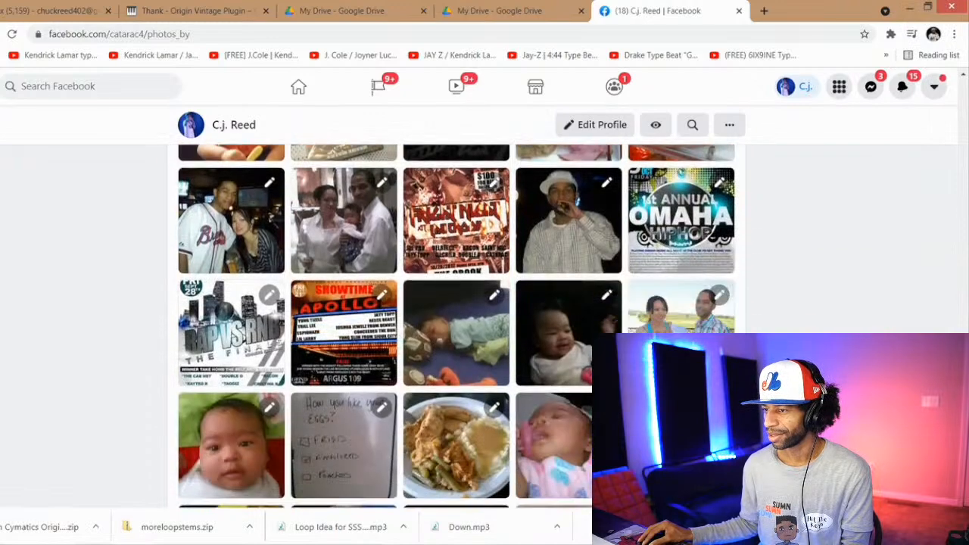
{"action": "scroll", "coordinate": [456, 327], "scroll_direction": "down", "scroll_amount": 3}
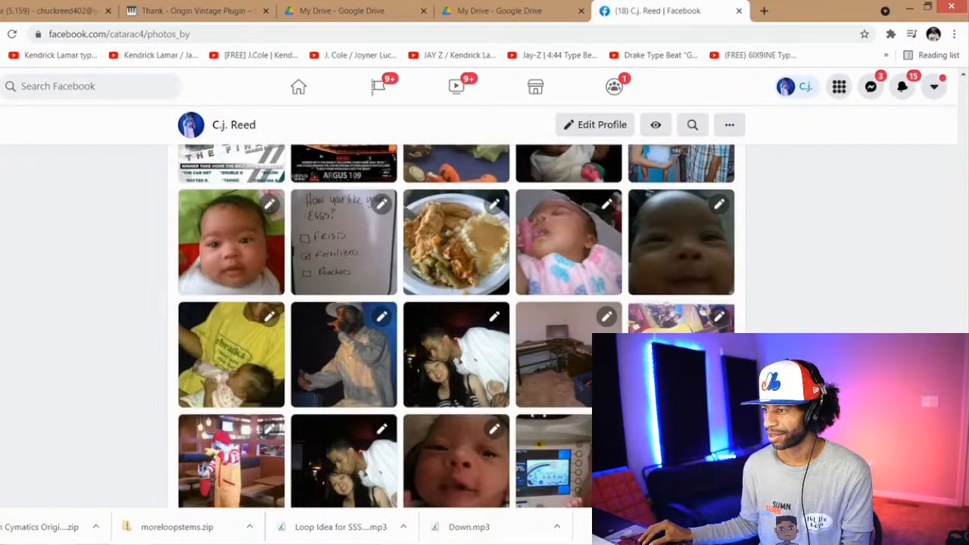
{"action": "scroll", "coordinate": [457, 327], "scroll_direction": "down", "scroll_amount": 1}
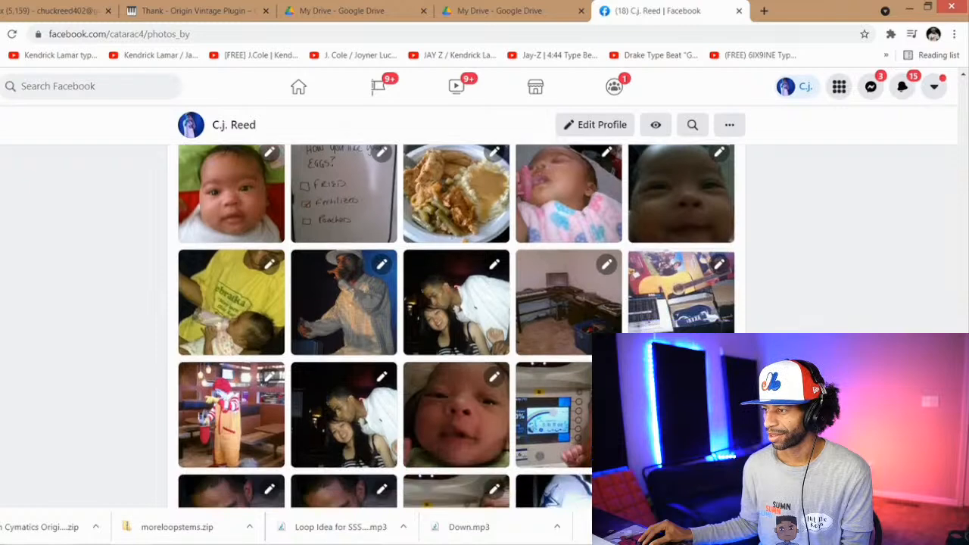
{"action": "left_click", "coordinate": [589, 311]}
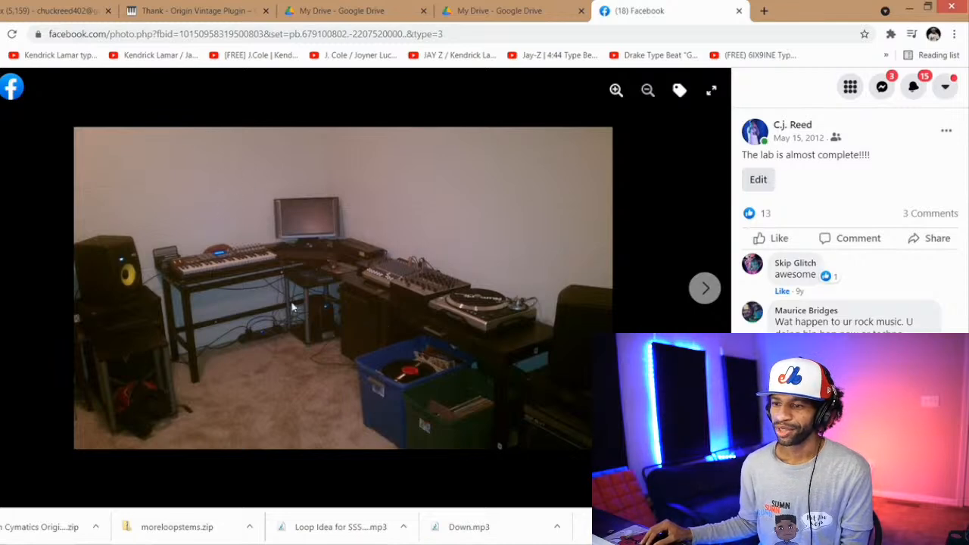
{"action": "left_click", "coordinate": [3, 84]}
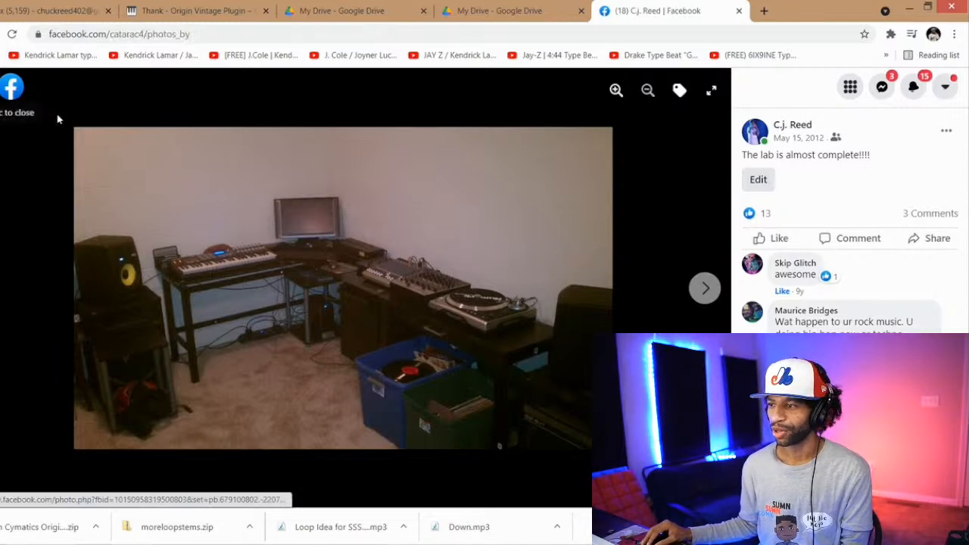
Step: Search further back in Your Photos for the February 2011 picture of vinyl records on a couch, view it enlarged, and close it
{"action": "scroll", "coordinate": [533, 381], "scroll_direction": "down", "scroll_amount": 2}
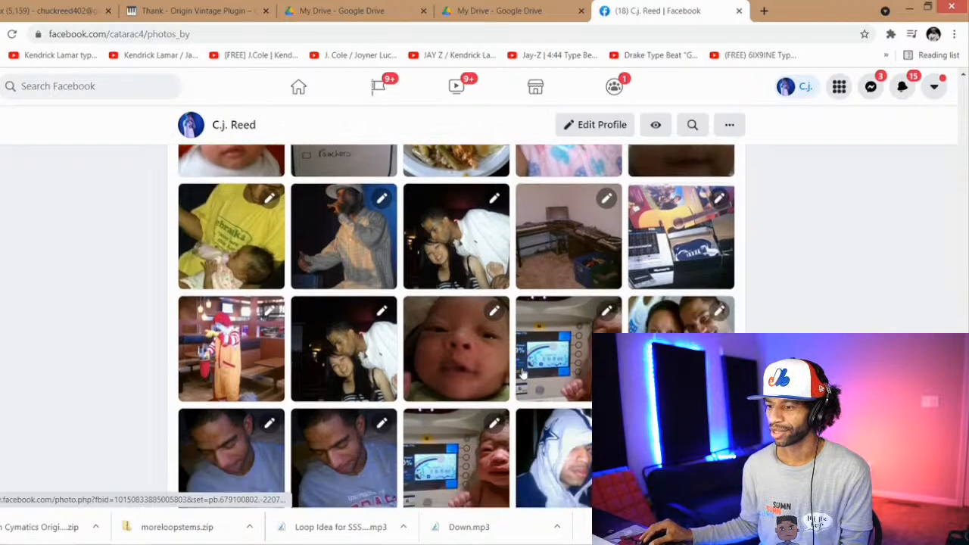
{"action": "scroll", "coordinate": [533, 380], "scroll_direction": "down", "scroll_amount": 4}
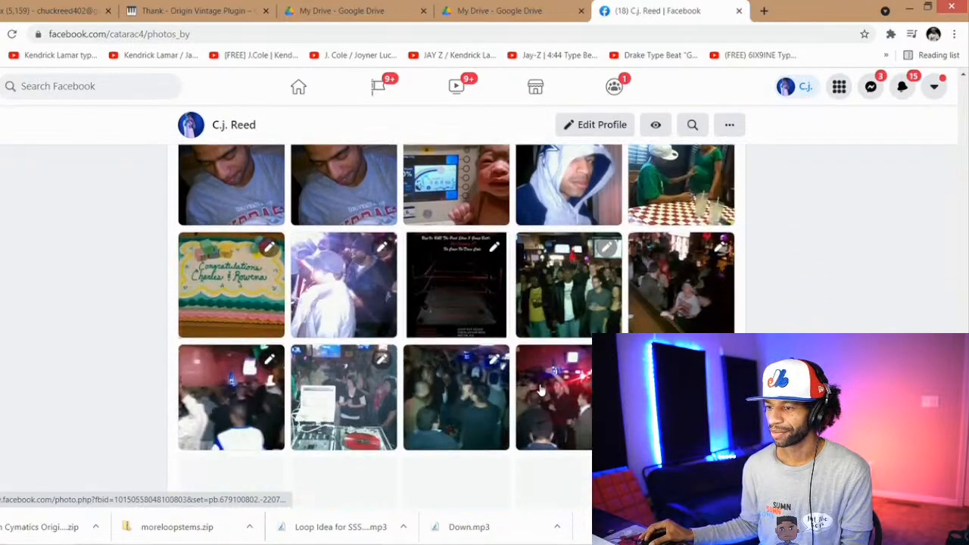
{"action": "scroll", "coordinate": [541, 389], "scroll_direction": "down", "scroll_amount": 3}
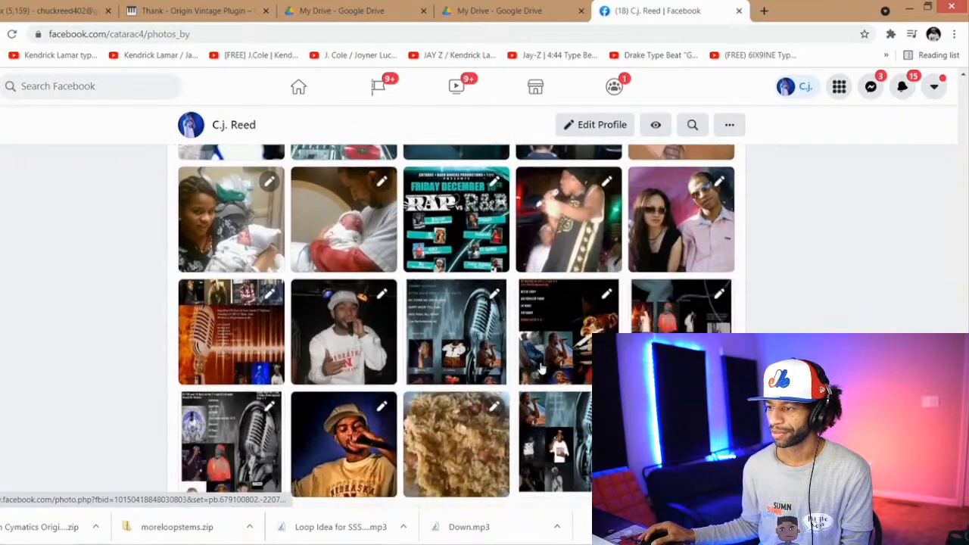
{"action": "scroll", "coordinate": [546, 364], "scroll_direction": "down", "scroll_amount": 2}
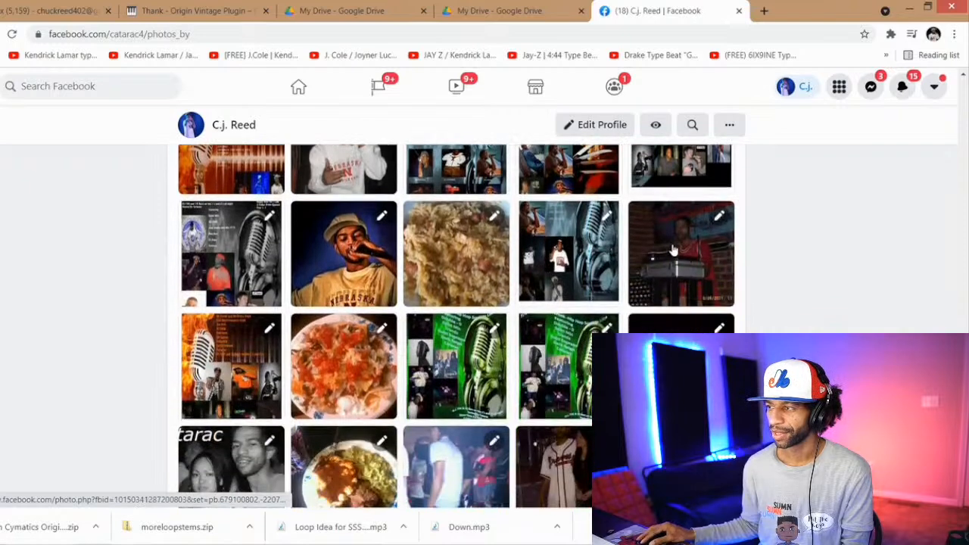
{"action": "scroll", "coordinate": [564, 284], "scroll_direction": "down", "scroll_amount": 1}
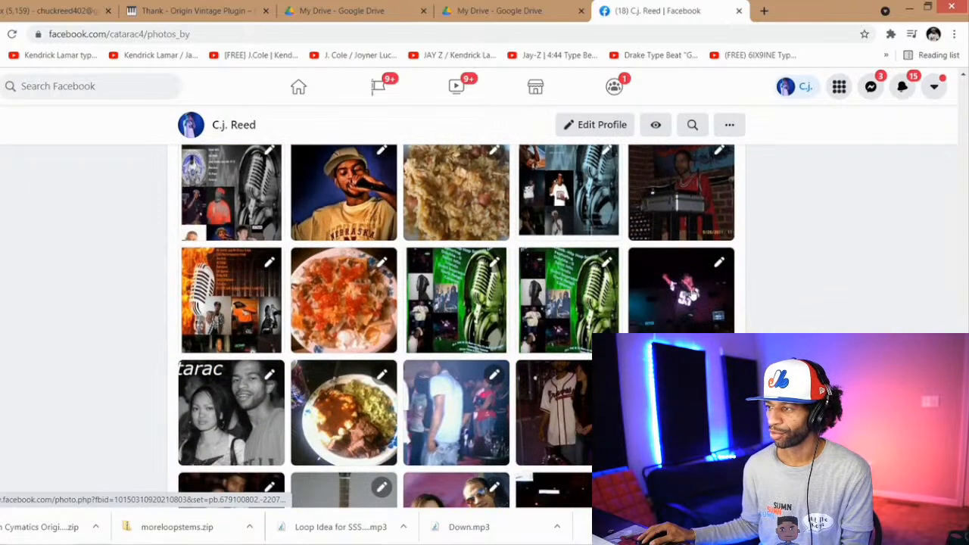
{"action": "scroll", "coordinate": [573, 333], "scroll_direction": "down", "scroll_amount": 3}
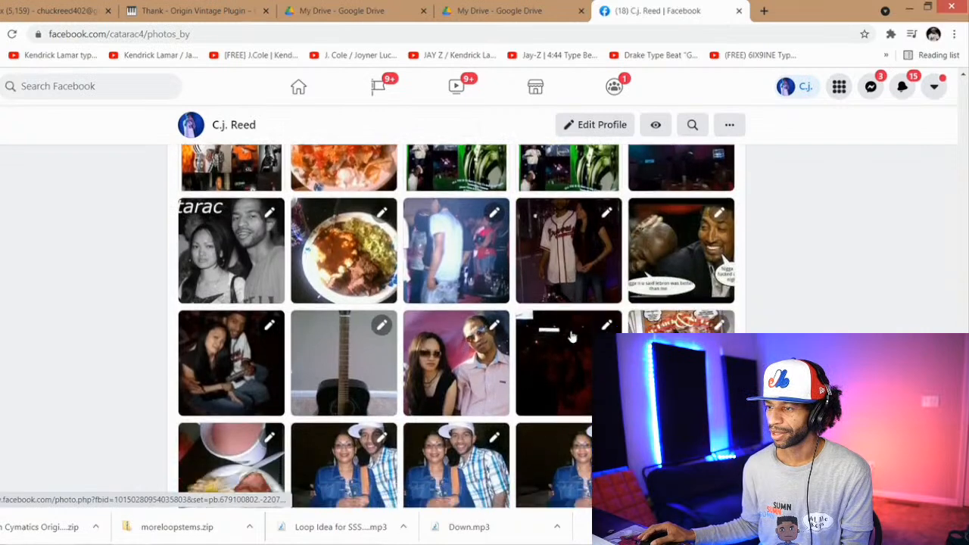
{"action": "scroll", "coordinate": [573, 333], "scroll_direction": "down", "scroll_amount": 3}
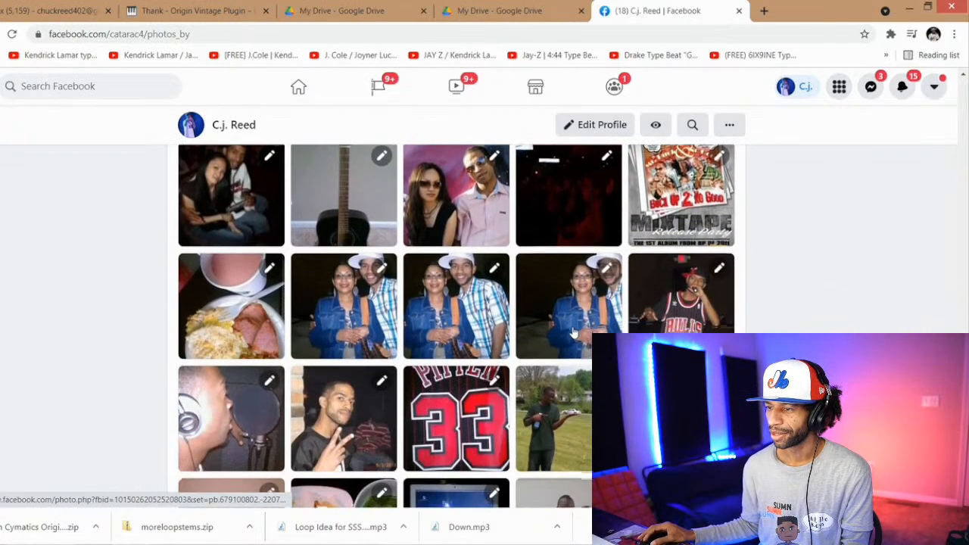
{"action": "scroll", "coordinate": [573, 331], "scroll_direction": "down", "scroll_amount": 3}
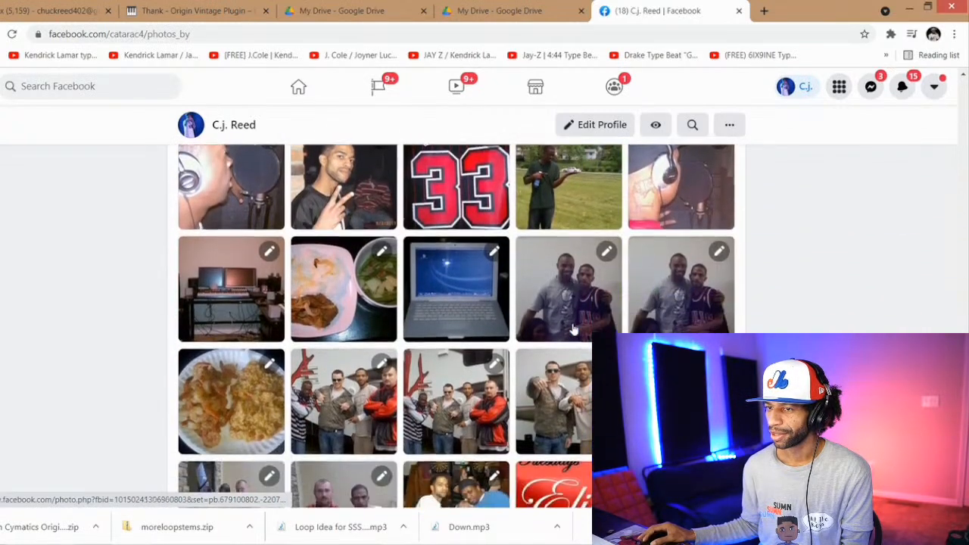
{"action": "scroll", "coordinate": [573, 327], "scroll_direction": "down", "scroll_amount": 4}
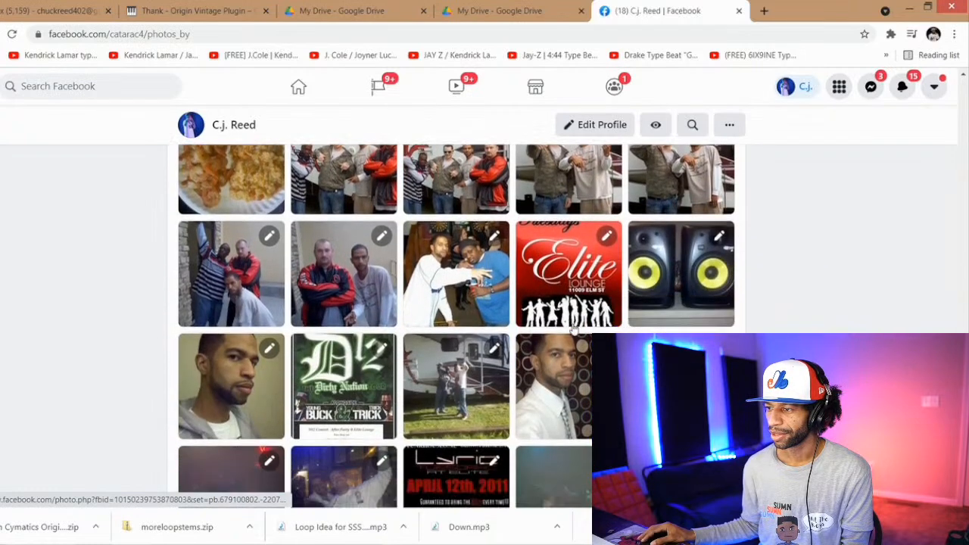
{"action": "scroll", "coordinate": [573, 326], "scroll_direction": "down", "scroll_amount": 4}
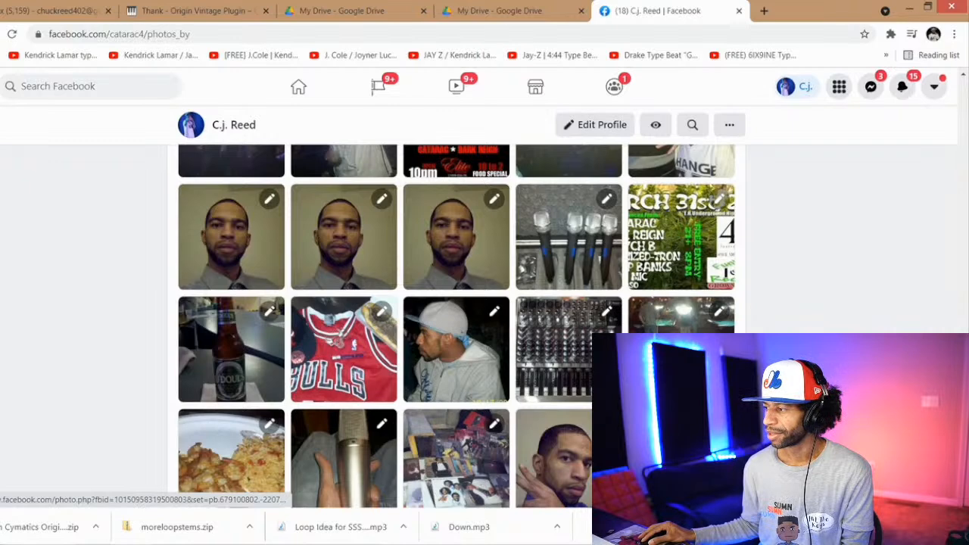
{"action": "scroll", "coordinate": [507, 292], "scroll_direction": "down", "scroll_amount": 3}
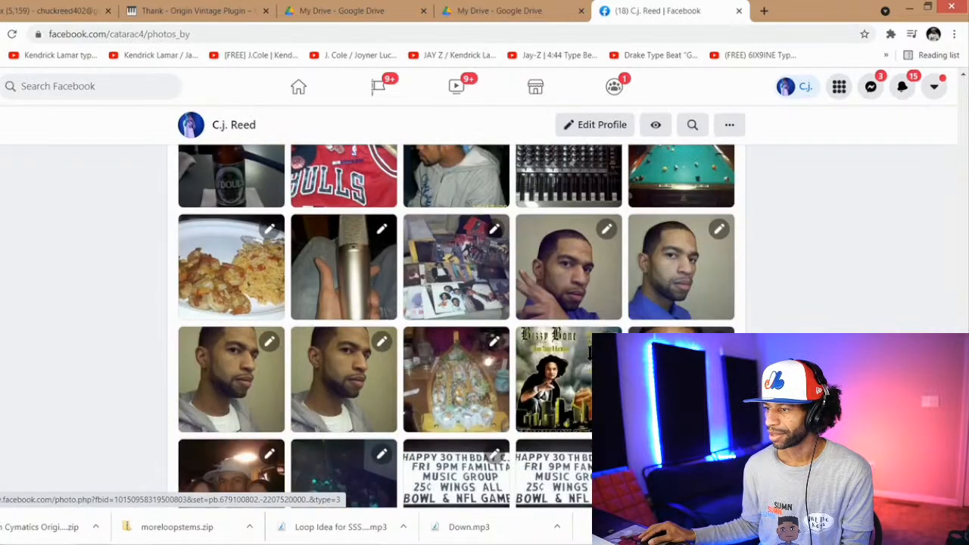
{"action": "left_click", "coordinate": [463, 241]}
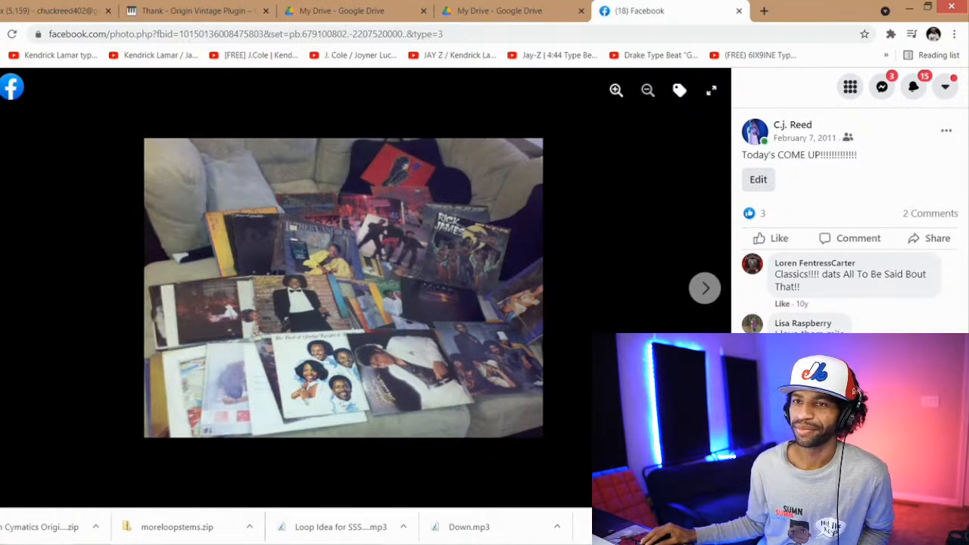
{"action": "left_click", "coordinate": [1, 87]}
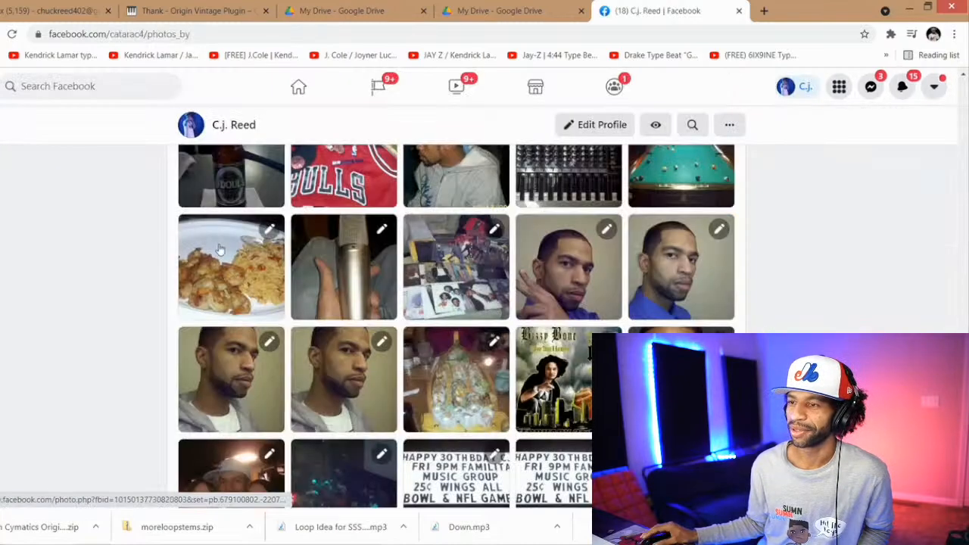
Step: View the April 2011 photo taken after opening for Bizzy Bone and the D12 Dirty Nation Tour flyer enlarged, closing each
{"action": "scroll", "coordinate": [220, 249], "scroll_direction": "up", "scroll_amount": 4}
{"action": "scroll", "coordinate": [220, 249], "scroll_direction": "up", "scroll_amount": 3}
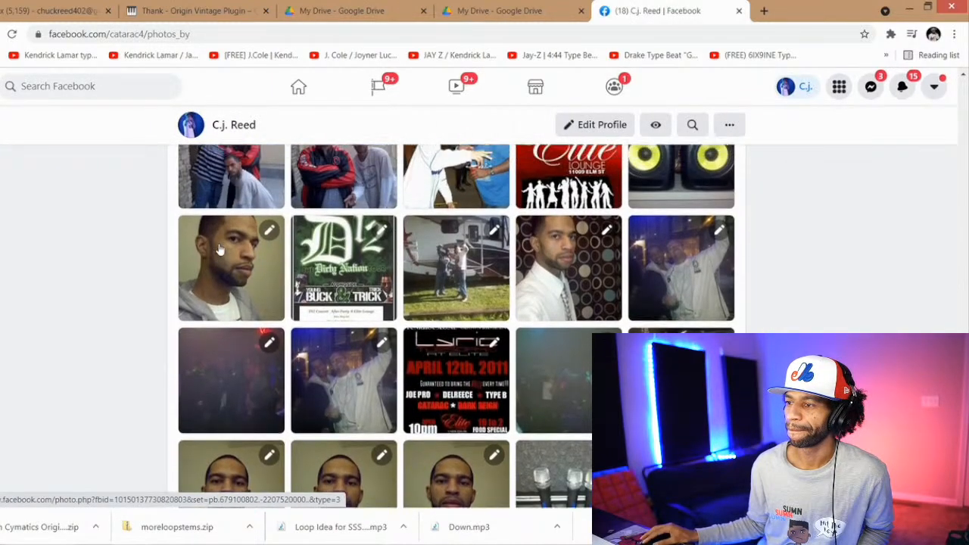
{"action": "left_click", "coordinate": [333, 372]}
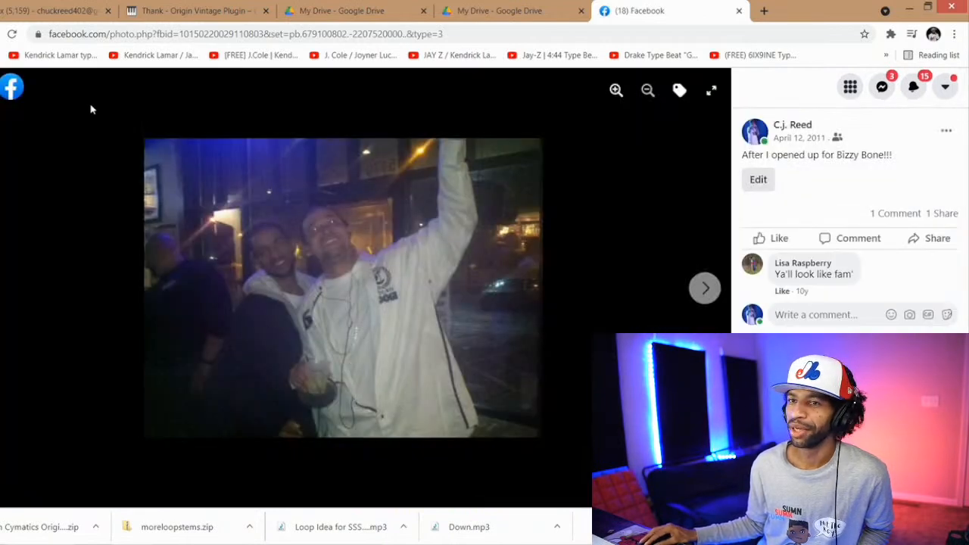
{"action": "left_click", "coordinate": [12, 87]}
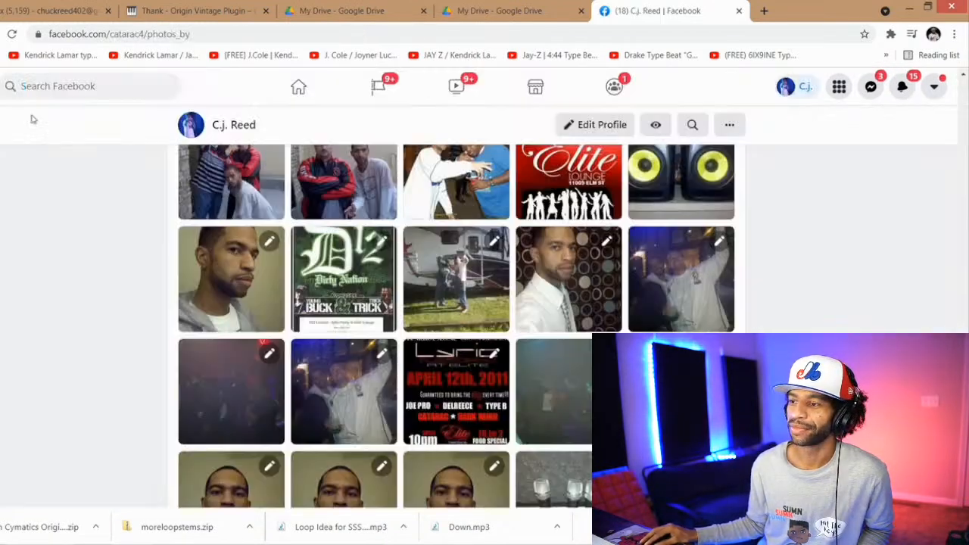
{"action": "left_click", "coordinate": [333, 280]}
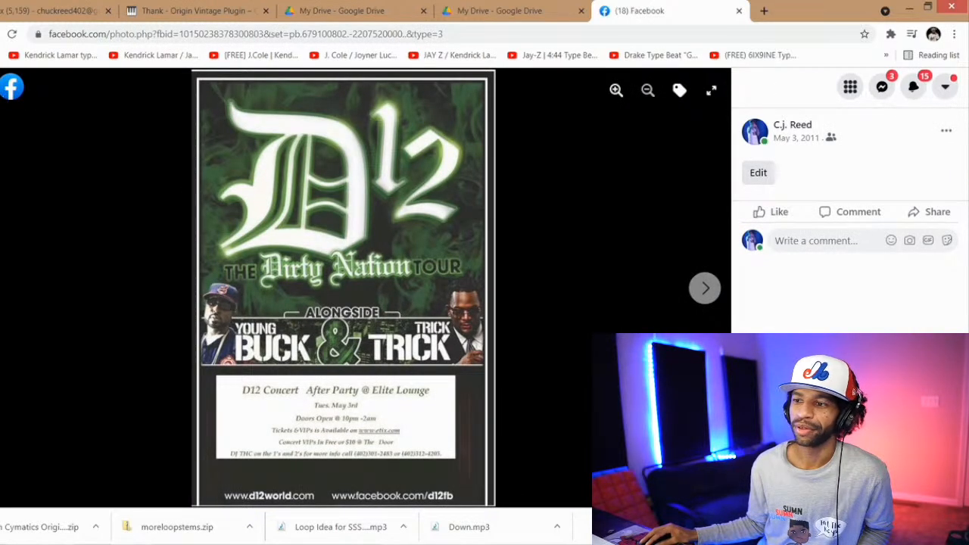
{"action": "left_click", "coordinate": [12, 87]}
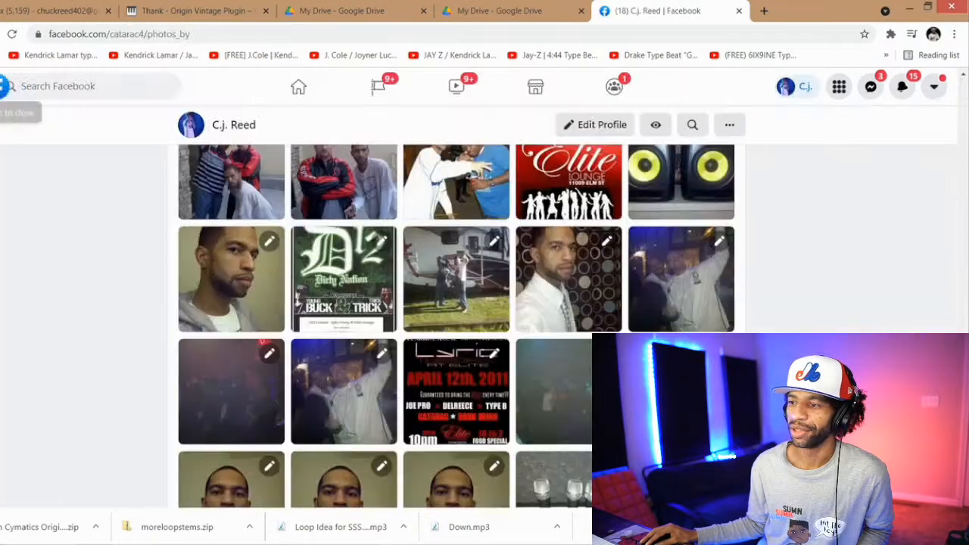
Step: Go back through the newer uploads to the July 2016 man cave picture with the pool table and view it enlarged
{"action": "scroll", "coordinate": [297, 281], "scroll_direction": "up", "scroll_amount": 1}
{"action": "scroll", "coordinate": [298, 282], "scroll_direction": "up", "scroll_amount": 10}
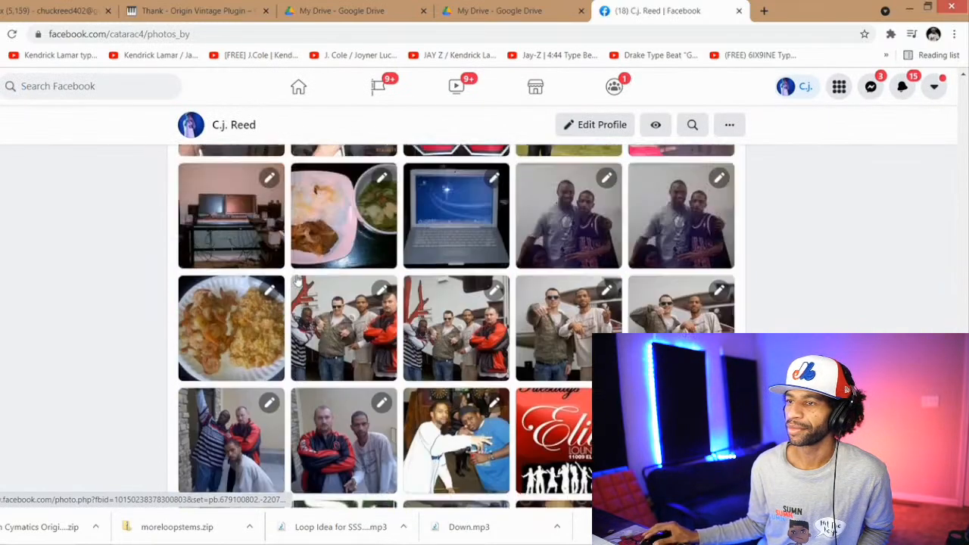
{"action": "scroll", "coordinate": [298, 282], "scroll_direction": "up", "scroll_amount": 1}
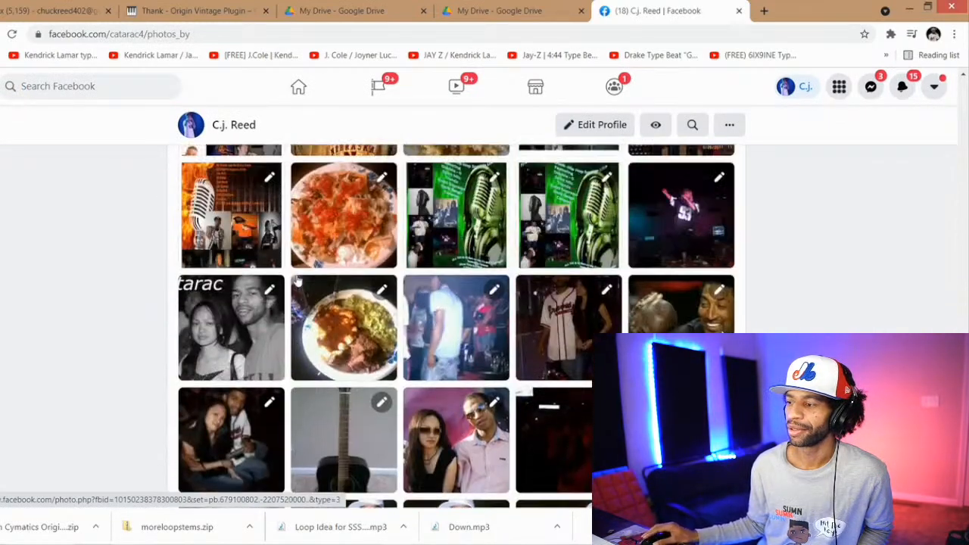
{"action": "scroll", "coordinate": [297, 282], "scroll_direction": "up", "scroll_amount": 3}
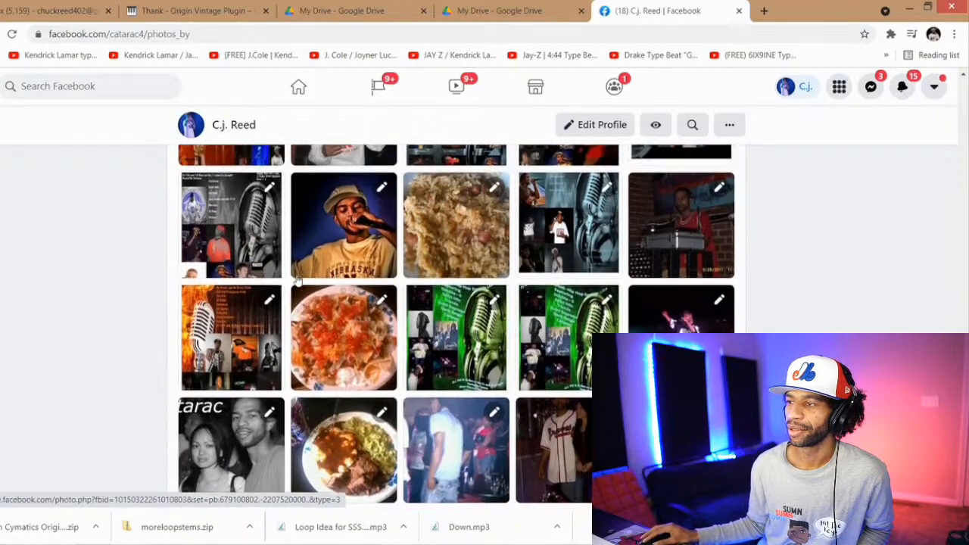
{"action": "scroll", "coordinate": [298, 282], "scroll_direction": "up", "scroll_amount": 3}
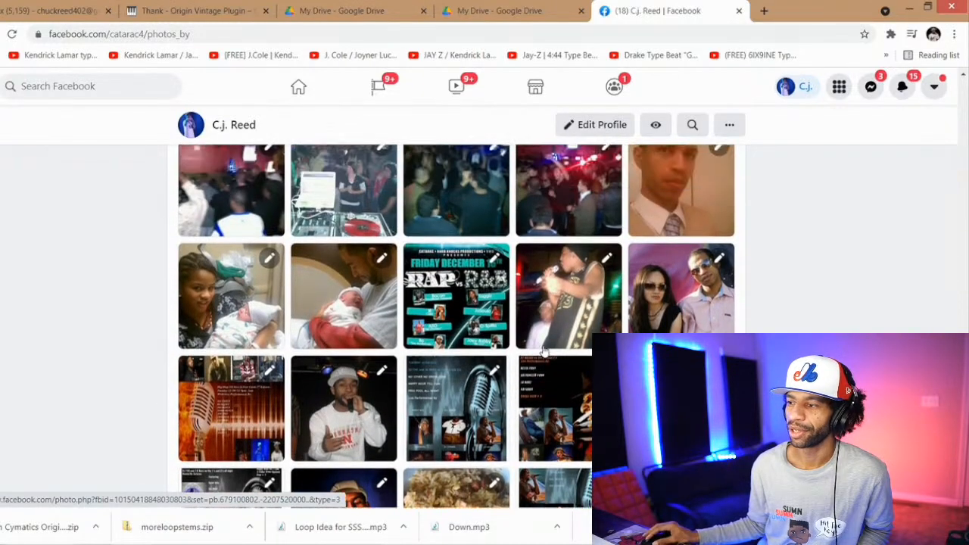
{"action": "scroll", "coordinate": [518, 344], "scroll_direction": "up", "scroll_amount": 1}
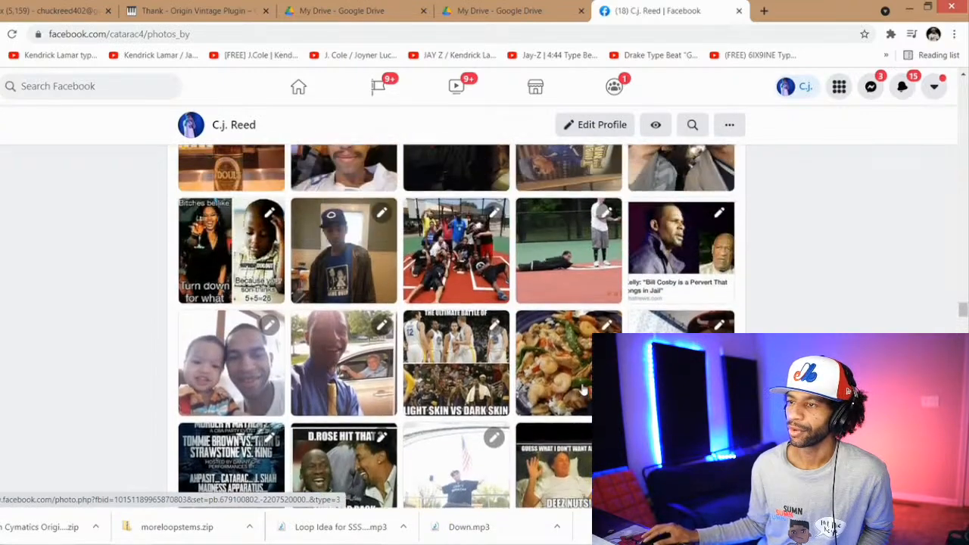
{"action": "scroll", "coordinate": [583, 389], "scroll_direction": "up", "scroll_amount": 2}
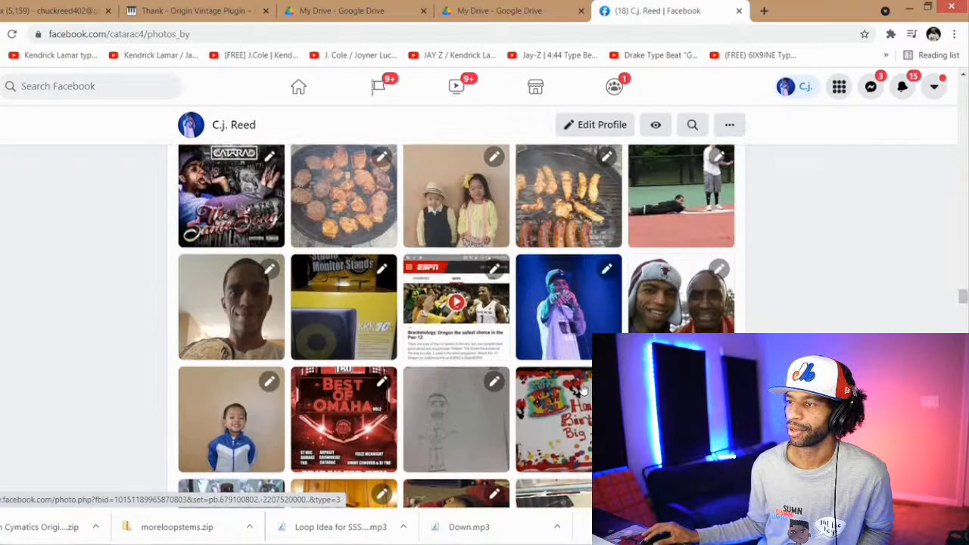
{"action": "scroll", "coordinate": [583, 390], "scroll_direction": "up", "scroll_amount": 2}
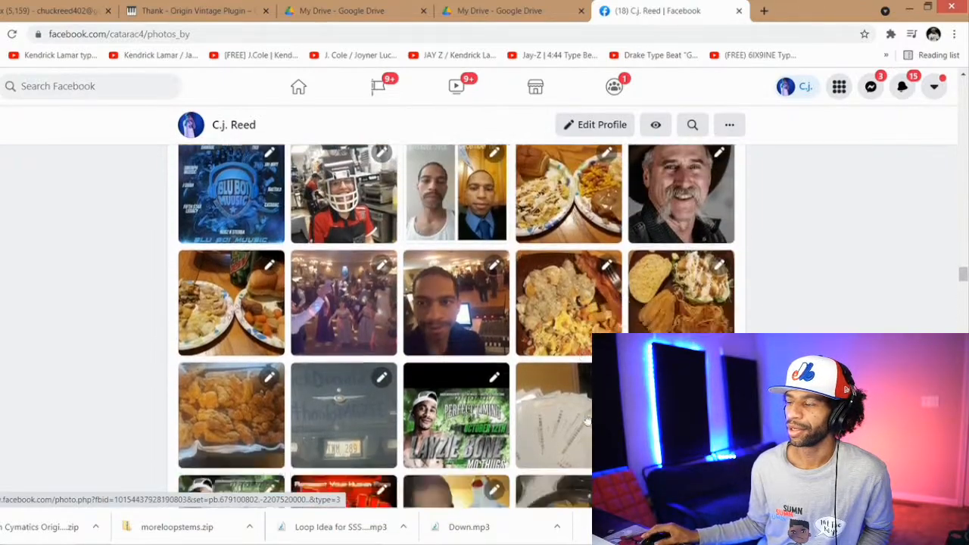
{"action": "scroll", "coordinate": [576, 409], "scroll_direction": "down", "scroll_amount": 2}
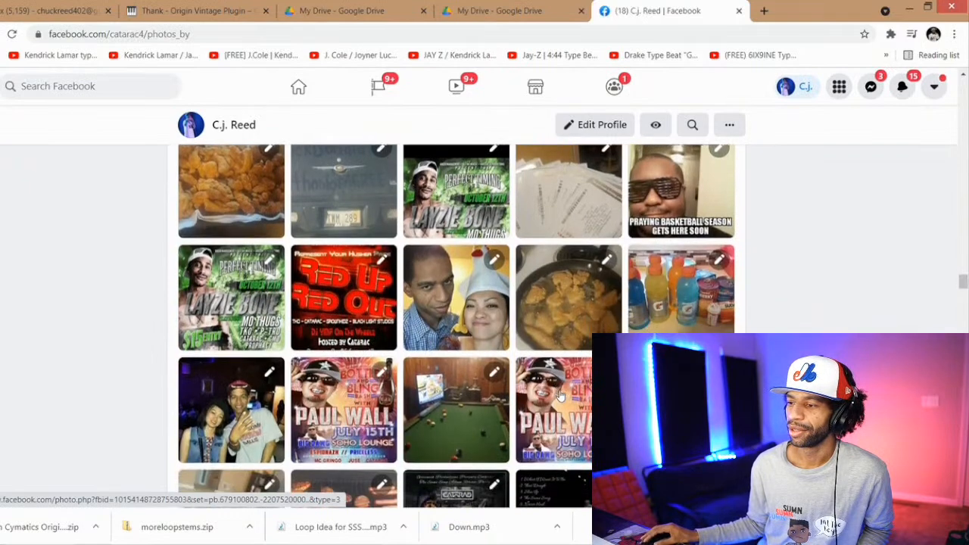
{"action": "scroll", "coordinate": [557, 394], "scroll_direction": "down", "scroll_amount": 1}
{"action": "left_click", "coordinate": [461, 389]}
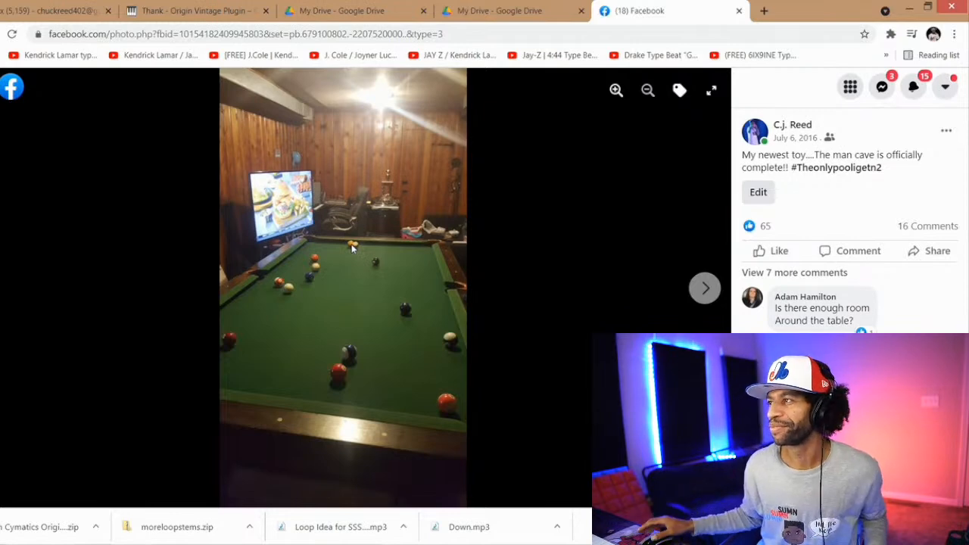
Step: Close the Facebook page and switch to the Cymatics Origin Vintage Plugin download page
{"action": "left_click", "coordinate": [739, 11]}
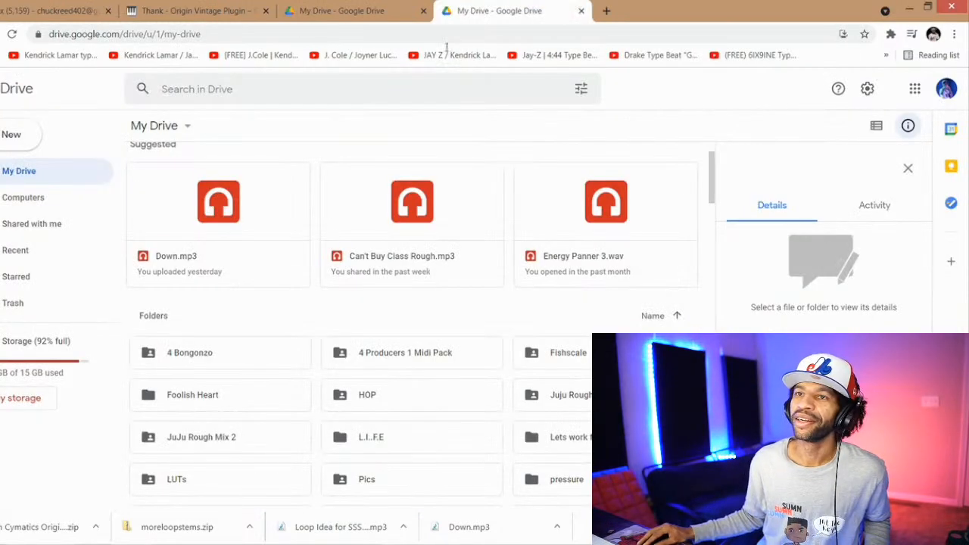
{"action": "left_click", "coordinate": [214, 6]}
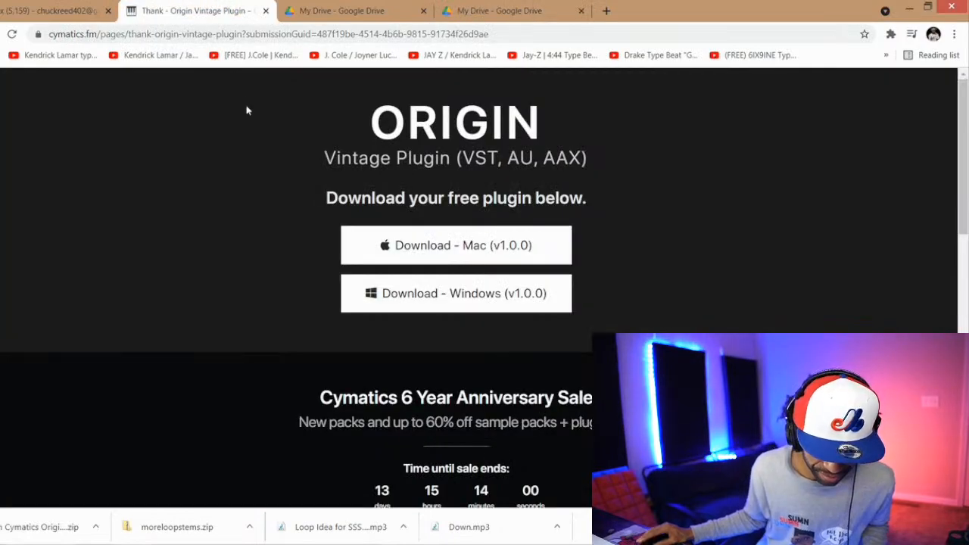